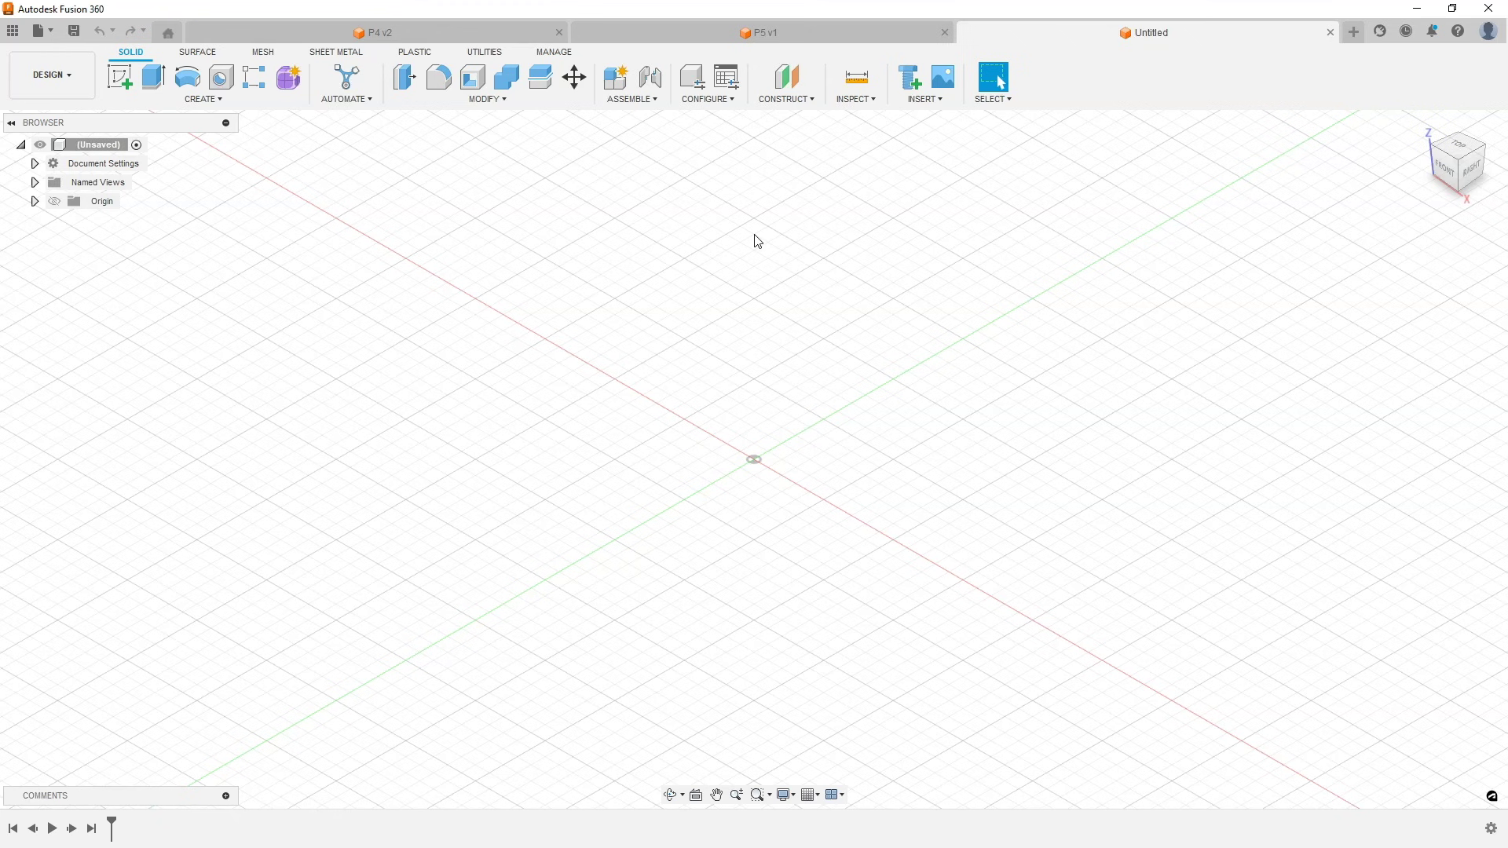
{"action": "left_click", "coordinate": [695, 559]}
{"action": "left_click", "coordinate": [857, 388]}
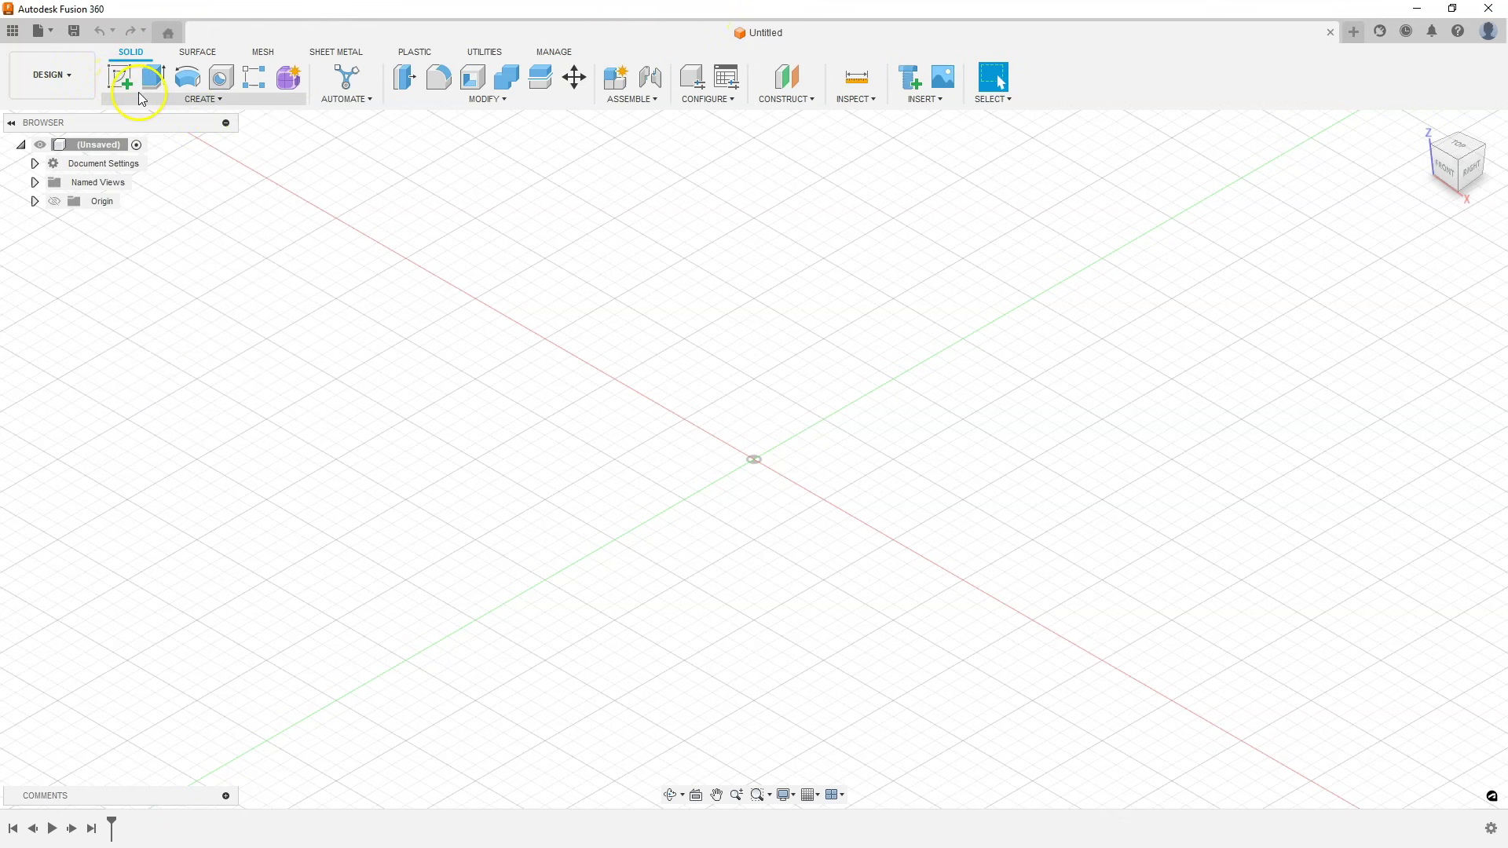
Step: Start a new sketch on the horizontal XY origin plane
{"action": "left_click", "coordinate": [221, 101]}
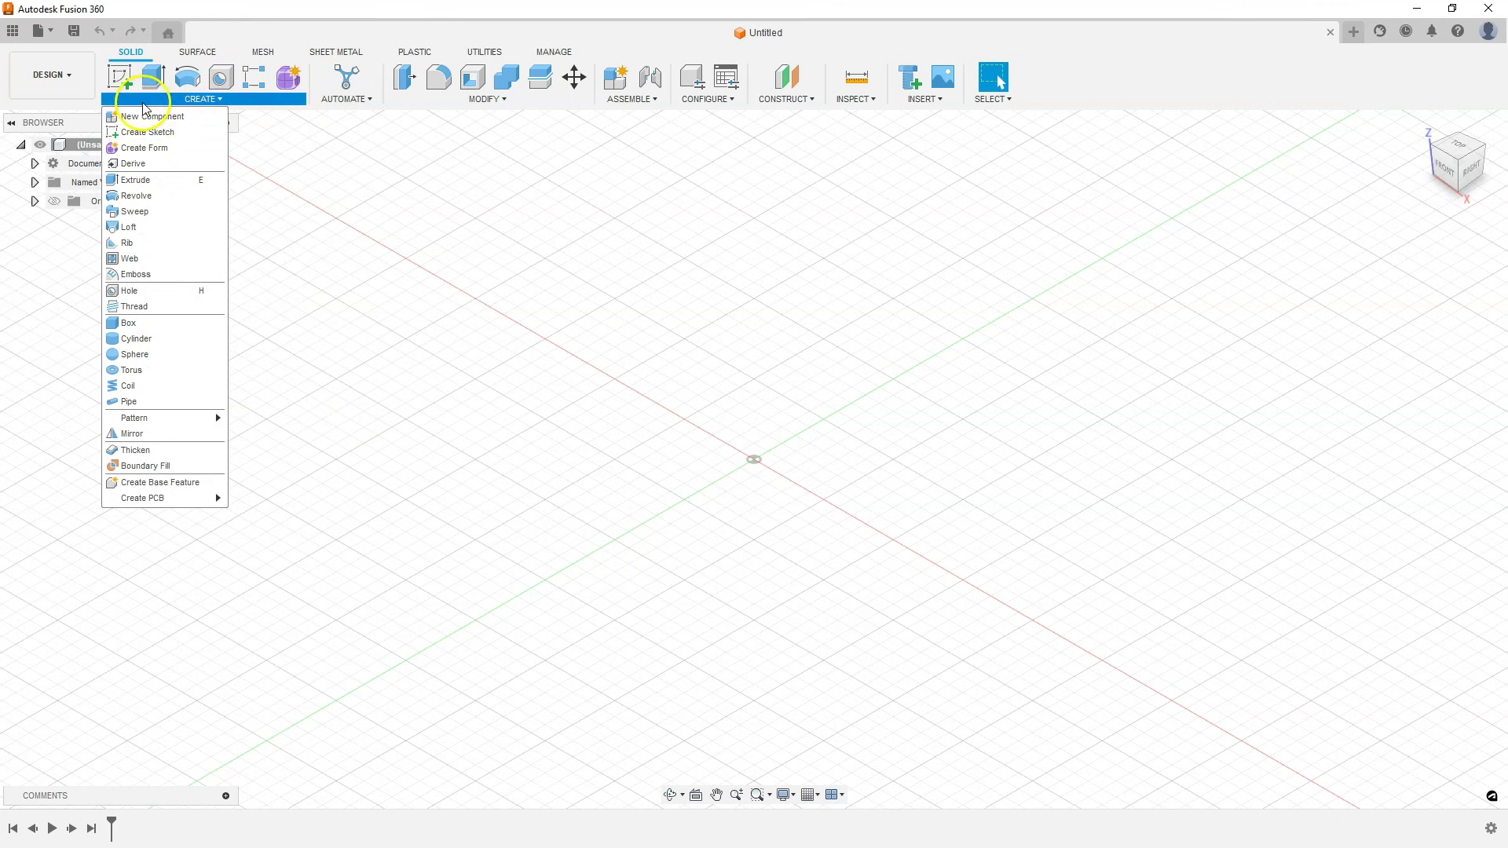
{"action": "left_click", "coordinate": [121, 78]}
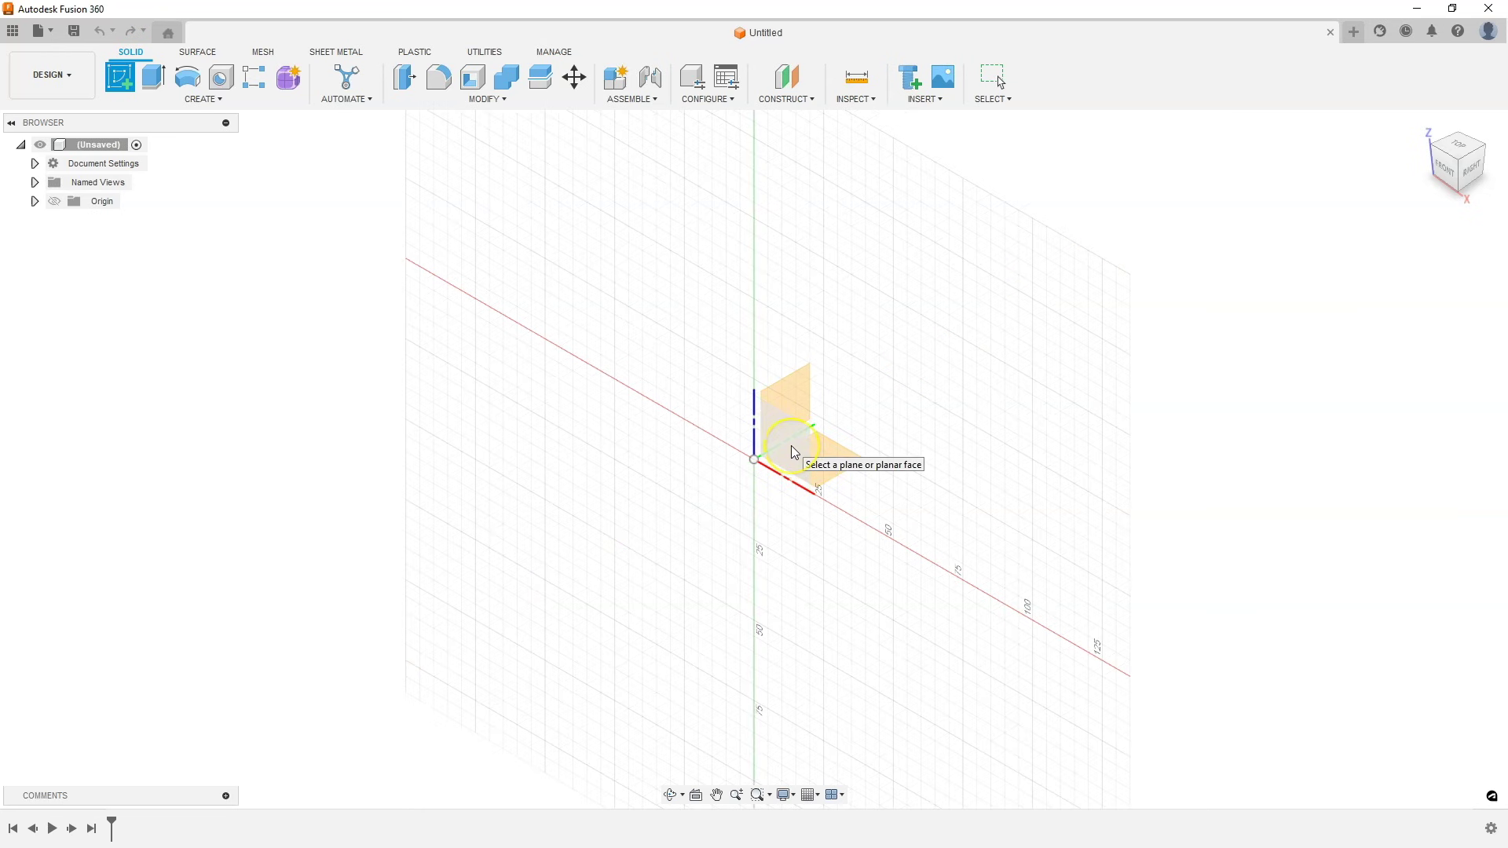
{"action": "left_click", "coordinate": [789, 399]}
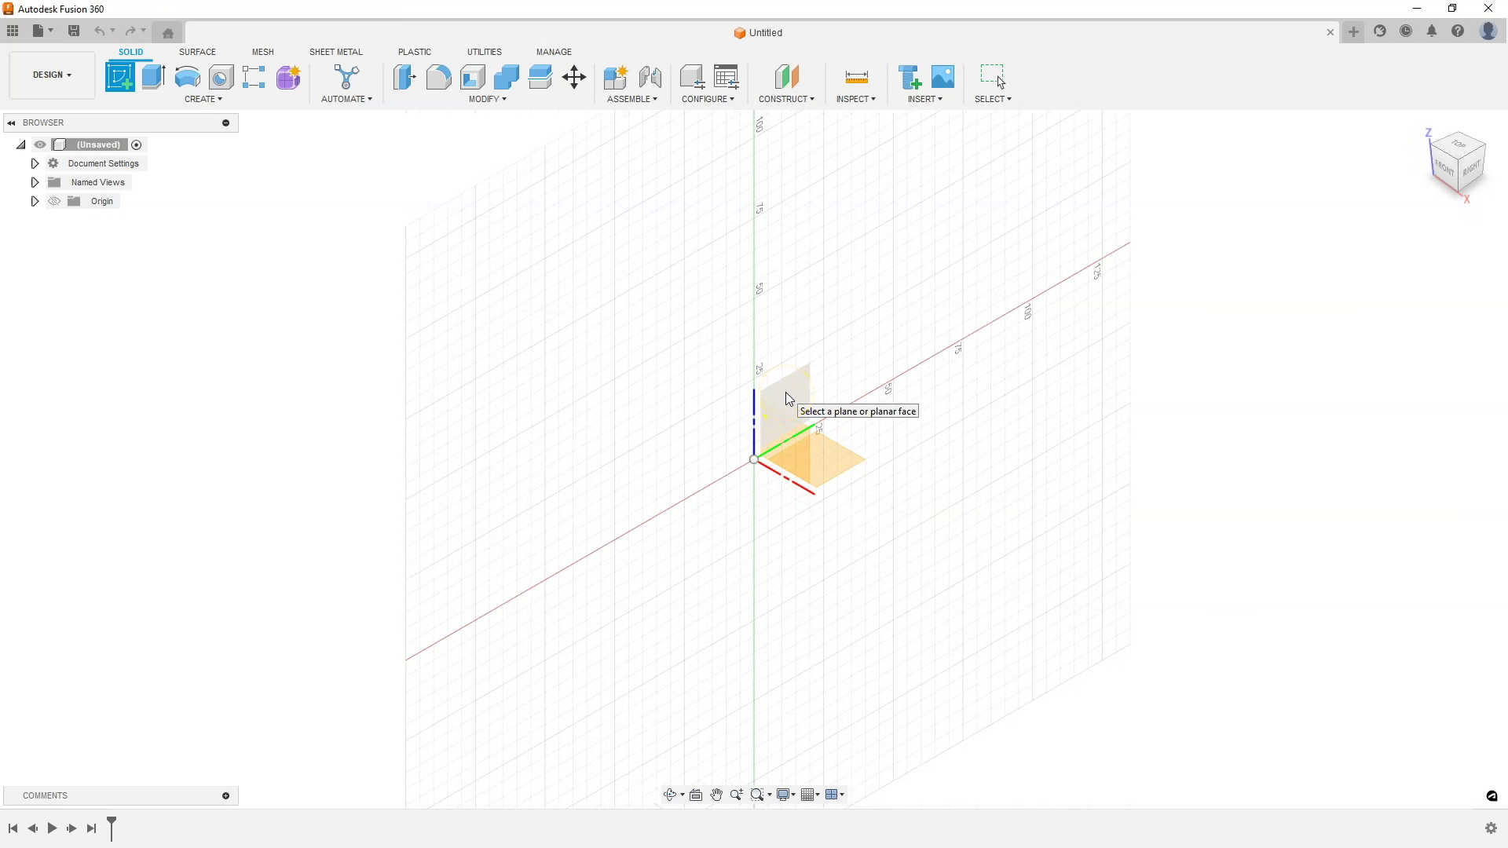
{"action": "left_click", "coordinate": [838, 462]}
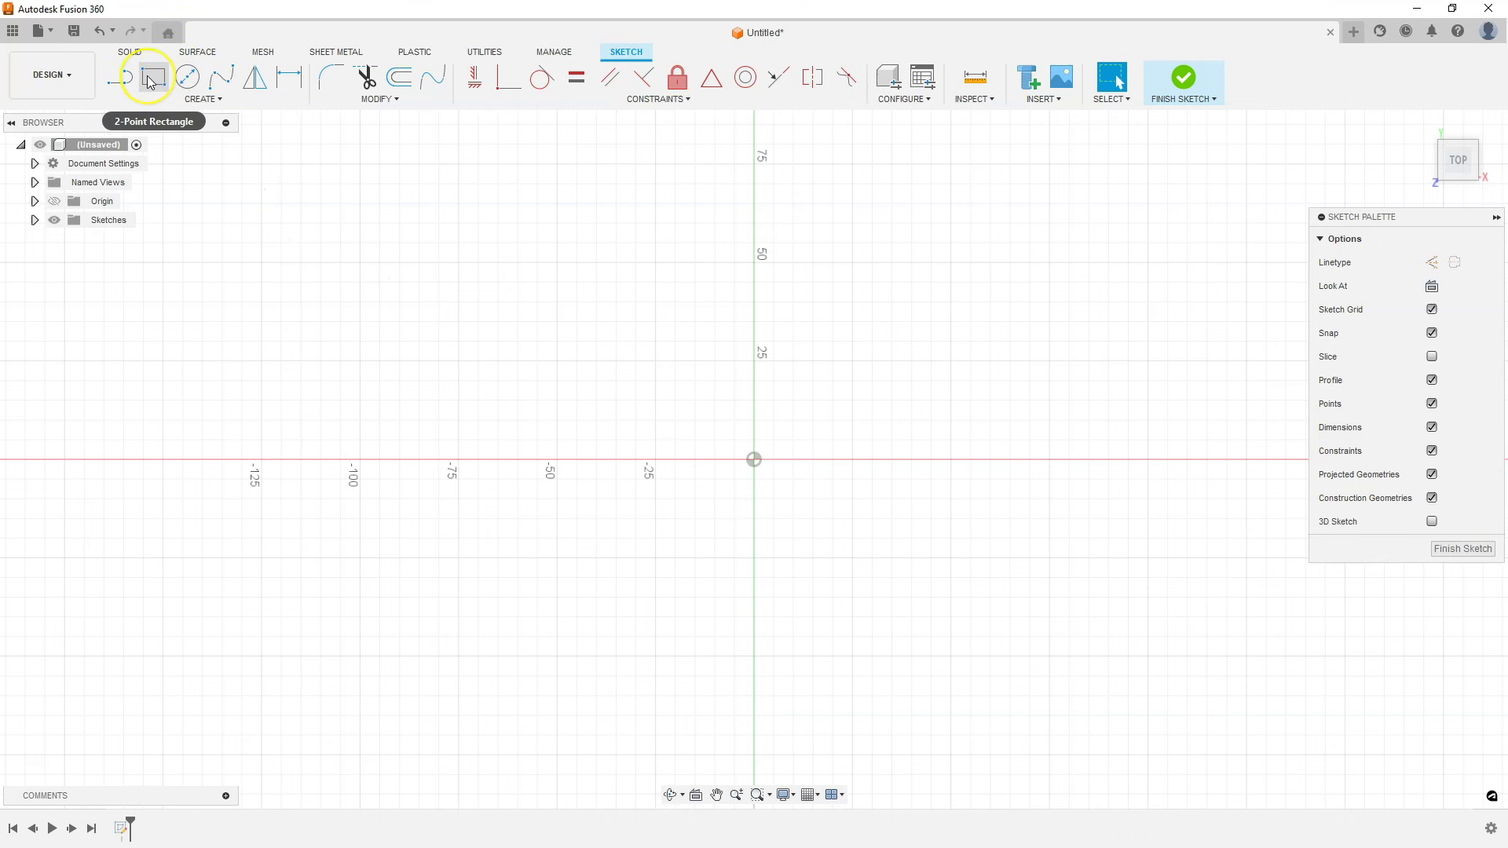
Step: Sketch a two-point rectangle in the quadrant above and to the right of the origin, and leave the Rectangle command
{"action": "left_click", "coordinate": [206, 101]}
{"action": "mouse_move", "coordinate": [179, 132]}
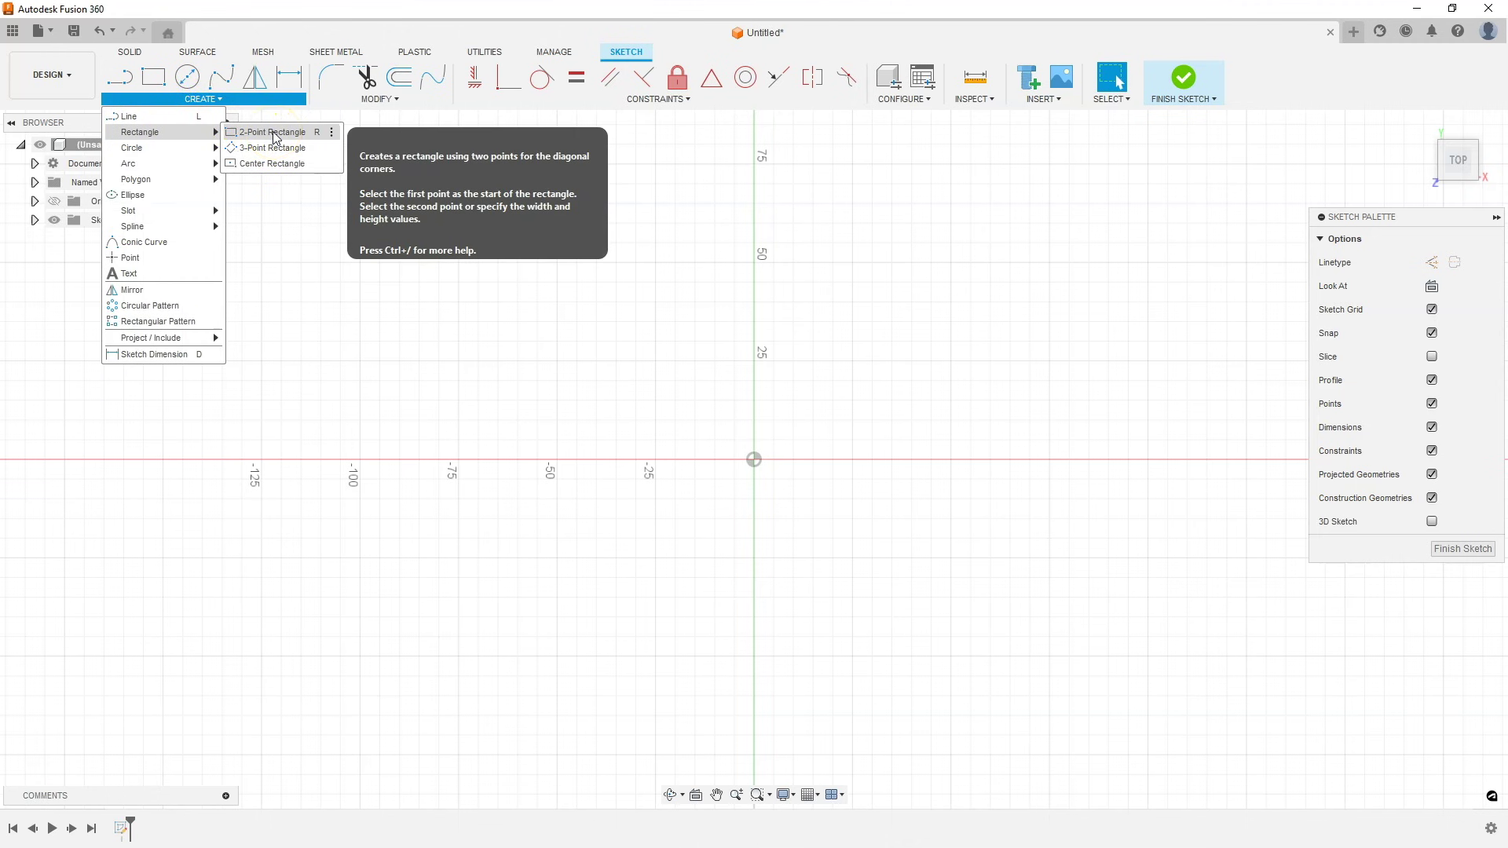
{"action": "left_click", "coordinate": [268, 135]}
{"action": "left_click", "coordinate": [276, 138]}
{"action": "left_click", "coordinate": [276, 138]}
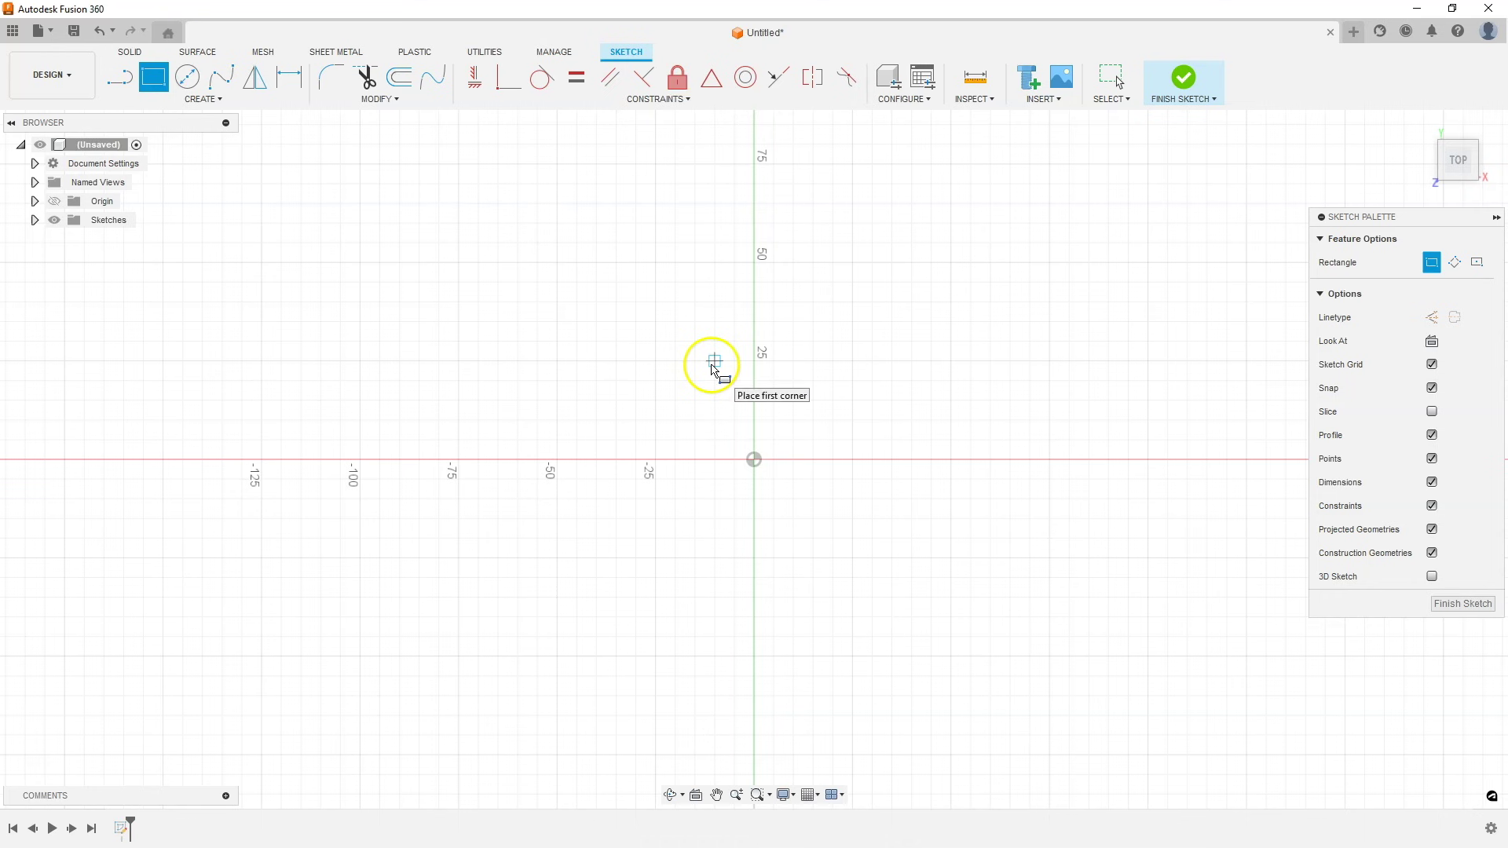
{"action": "left_click", "coordinate": [842, 417]}
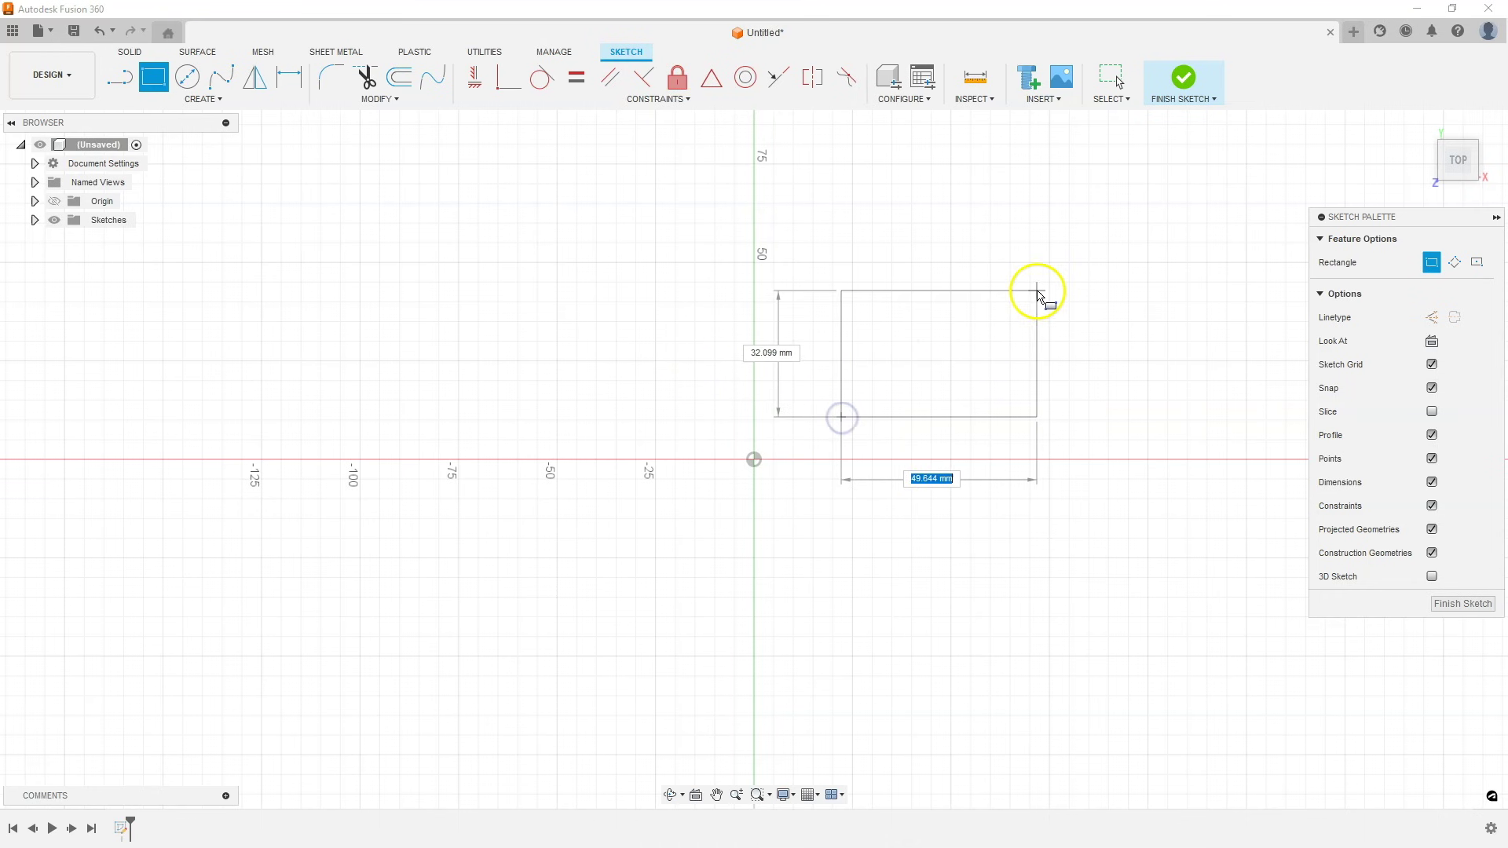
{"action": "left_click", "coordinate": [1103, 244]}
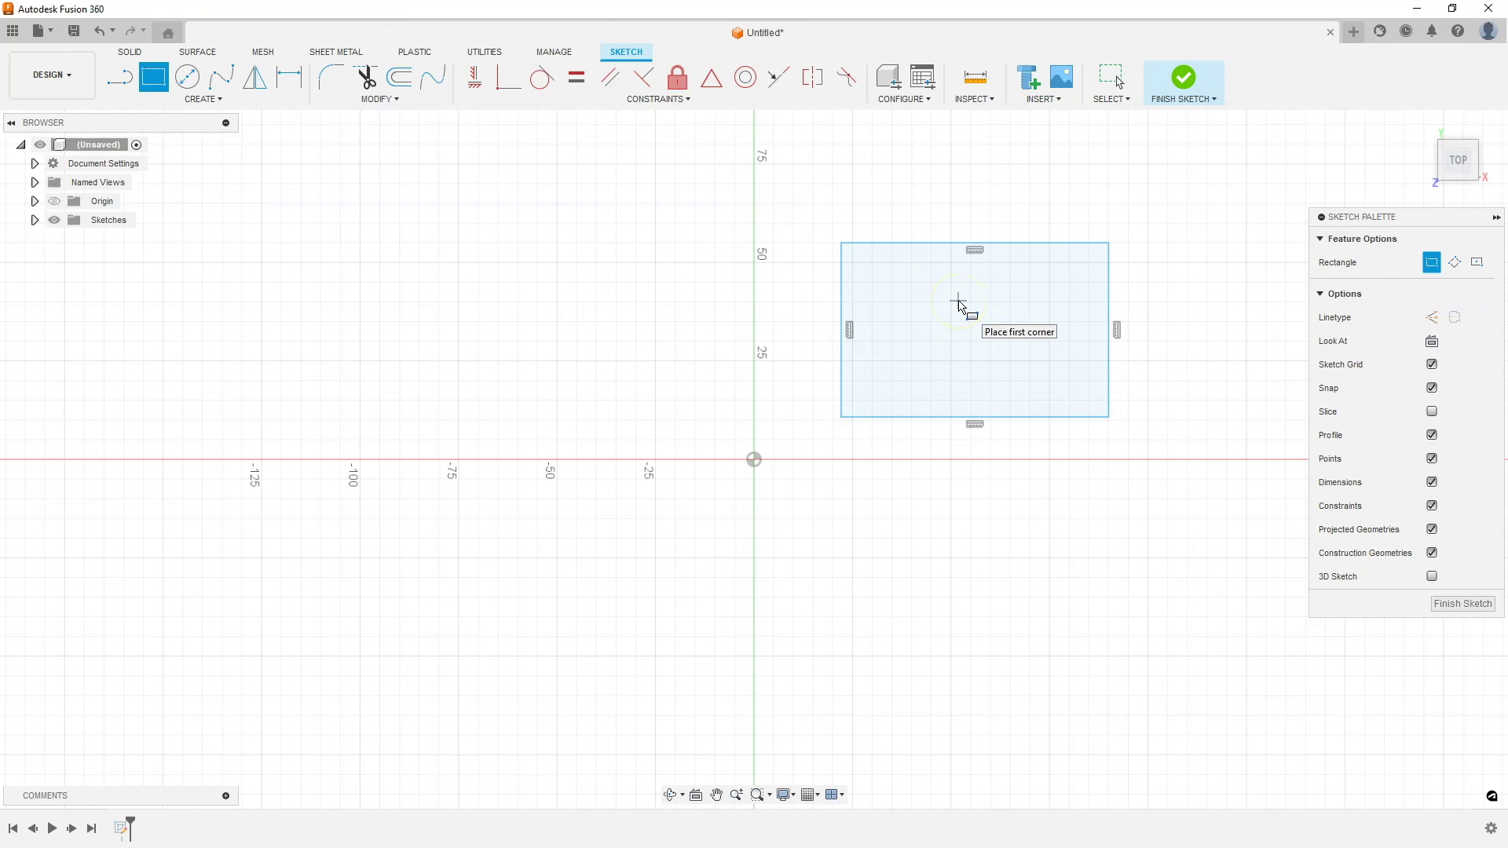
{"action": "left_click", "coordinate": [959, 301]}
{"action": "right_click", "coordinate": [959, 305]}
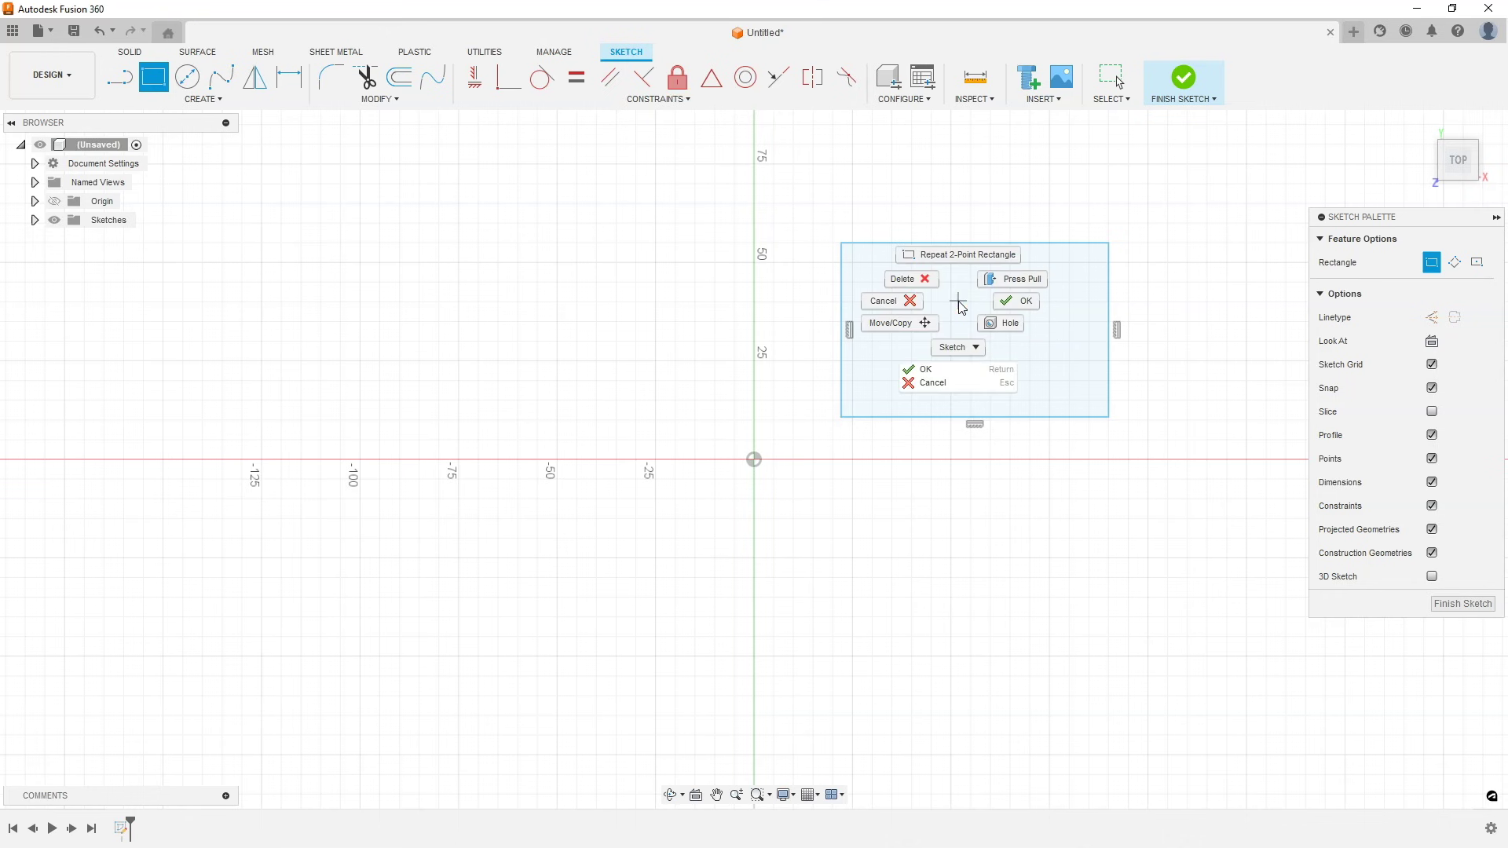
{"action": "left_click", "coordinate": [929, 385]}
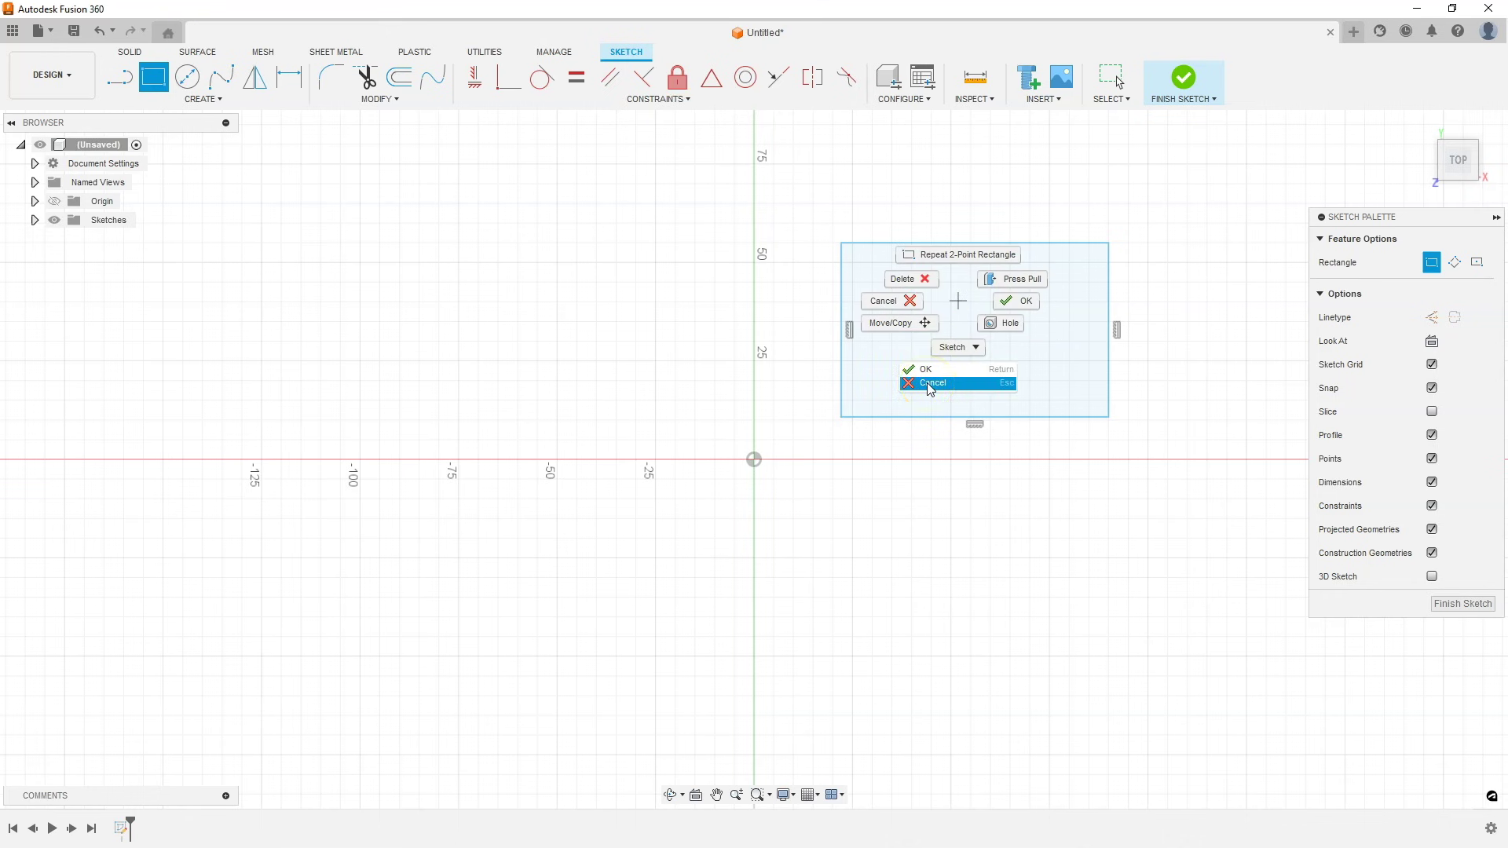
Step: Pull the rectangle's upper and right edges outward so that it is about 51 mm tall
{"action": "left_click", "coordinate": [1022, 194]}
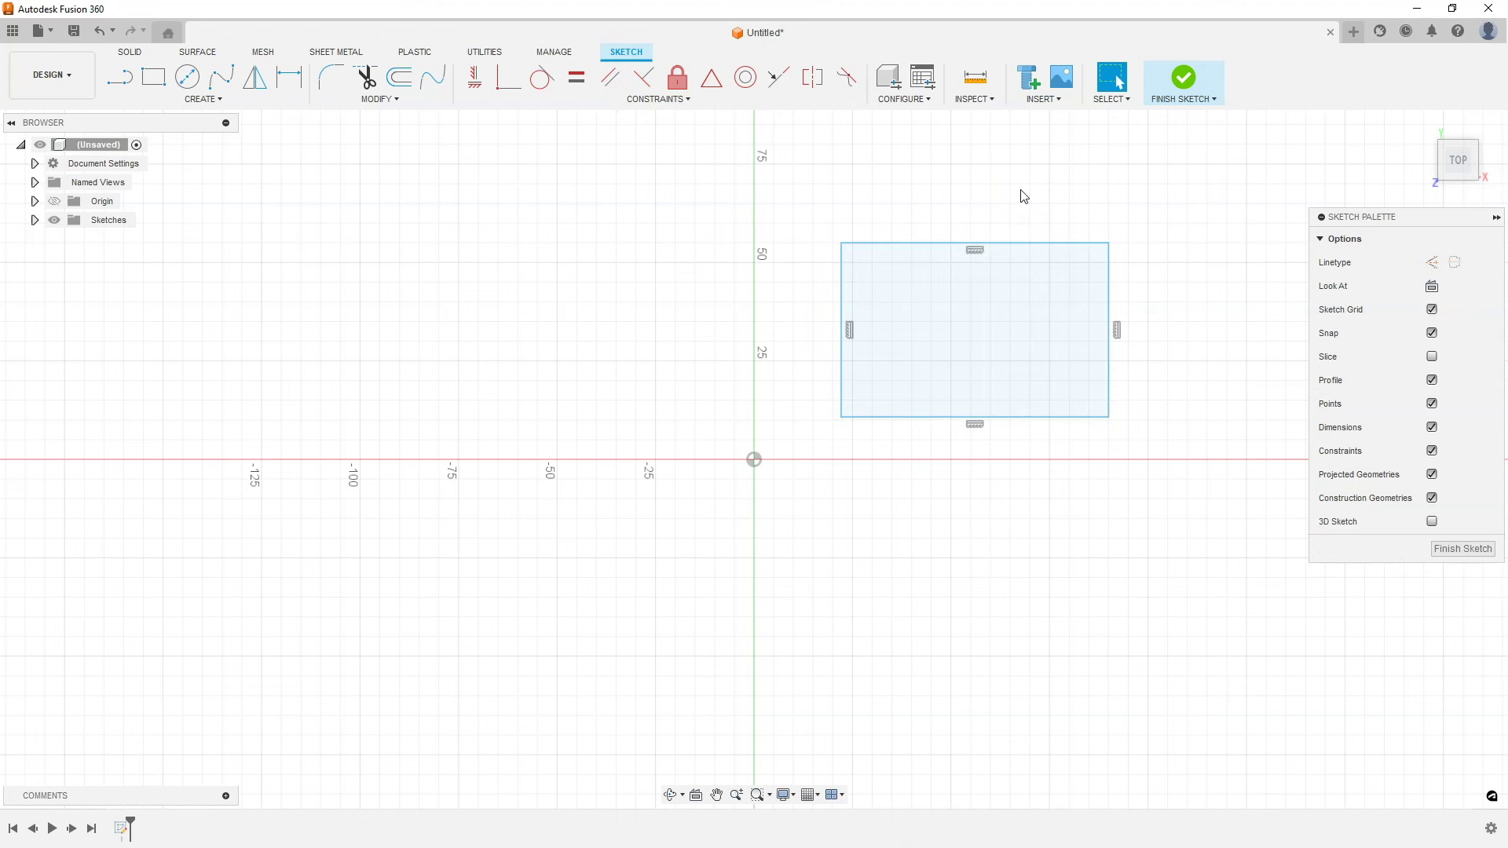
{"action": "left_click", "coordinate": [1026, 200]}
{"action": "left_click", "coordinate": [1050, 244]}
{"action": "mouse_move", "coordinate": [1049, 249]}
{"action": "left_mouse_down"}
{"action": "mouse_move", "coordinate": [1128, 162]}
{"action": "mouse_move", "coordinate": [1100, 235]}
{"action": "mouse_move", "coordinate": [1095, 222]}
{"action": "left_mouse_up"}
{"action": "left_click_drag", "start_coordinate": [1103, 279], "coordinate": [1175, 279]}
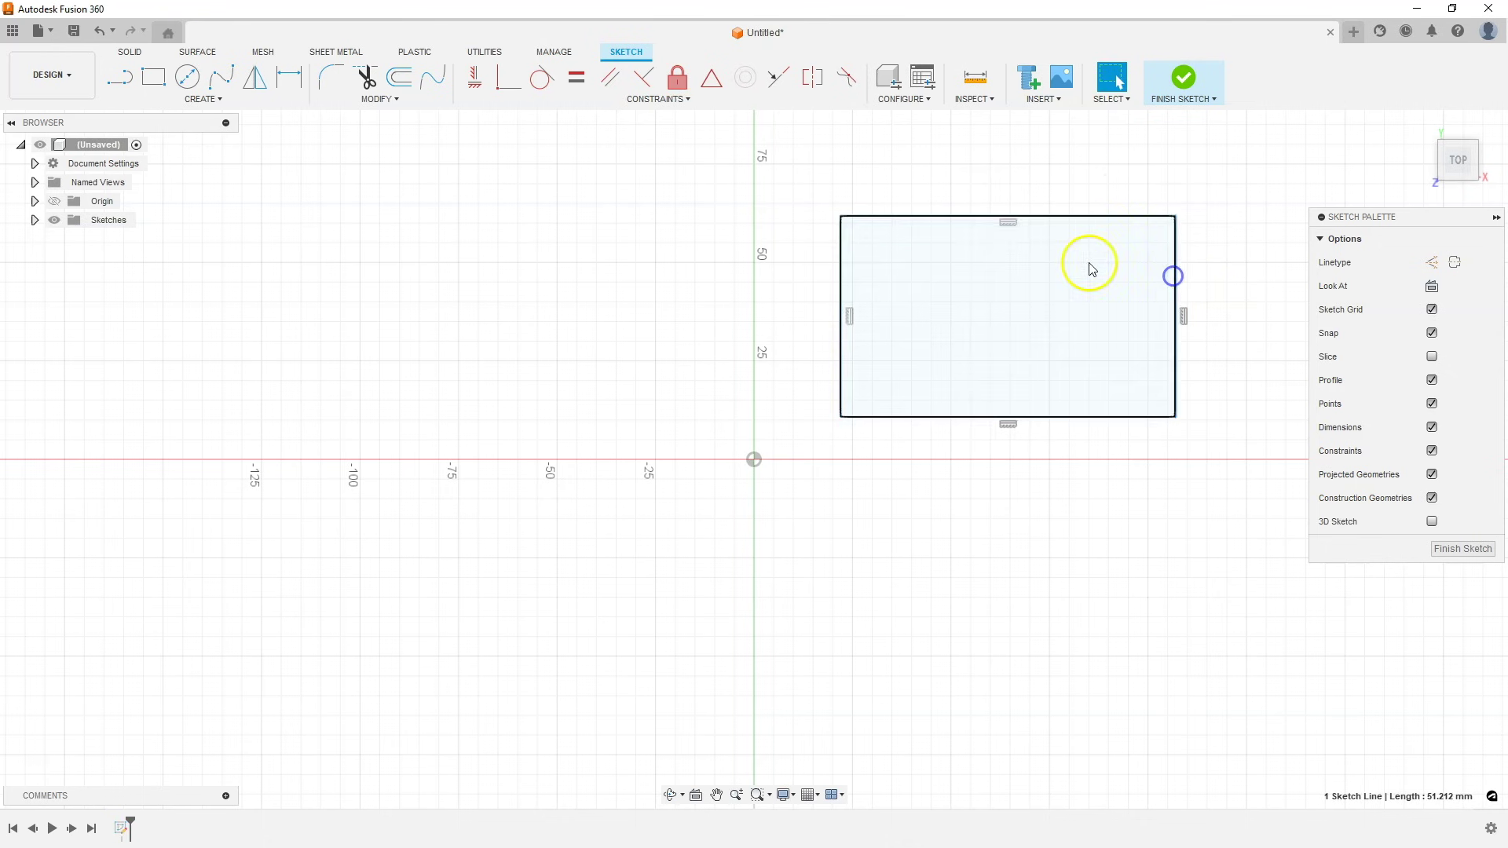
Step: Move the rectangle's upper, lower and left edges inward freehand so that it is about 44 mm tall
{"action": "left_click_drag", "start_coordinate": [959, 215], "coordinate": [1010, 236]}
{"action": "left_click_drag", "start_coordinate": [966, 417], "coordinate": [1091, 411]}
{"action": "left_click", "coordinate": [855, 384]}
{"action": "left_click_drag", "start_coordinate": [842, 375], "coordinate": [862, 341]}
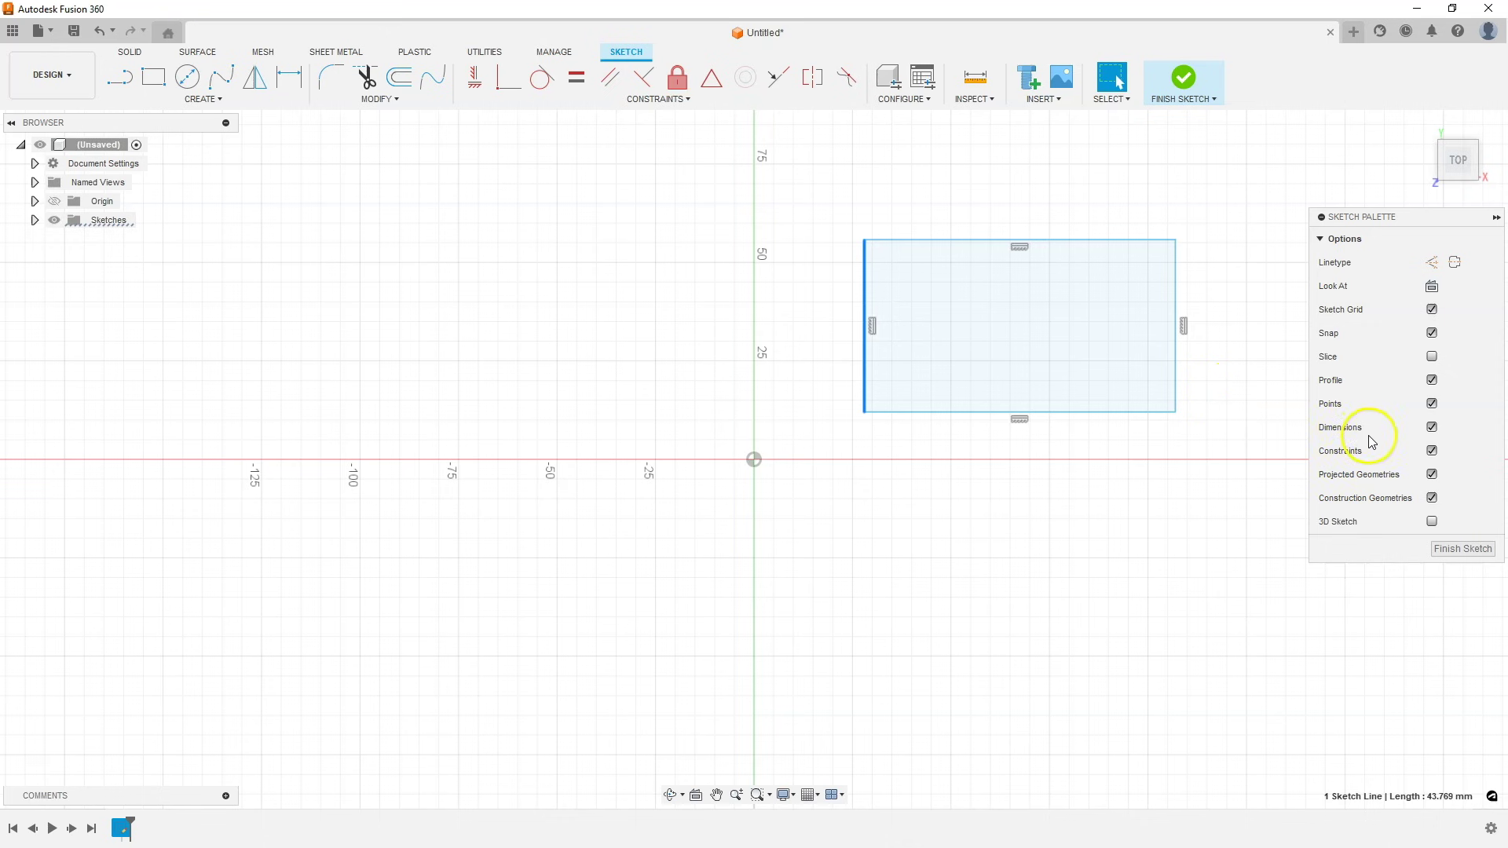
Step: Toggle the display of sketch constraints off and on again
{"action": "left_click", "coordinate": [1433, 454]}
{"action": "left_click", "coordinate": [1433, 452]}
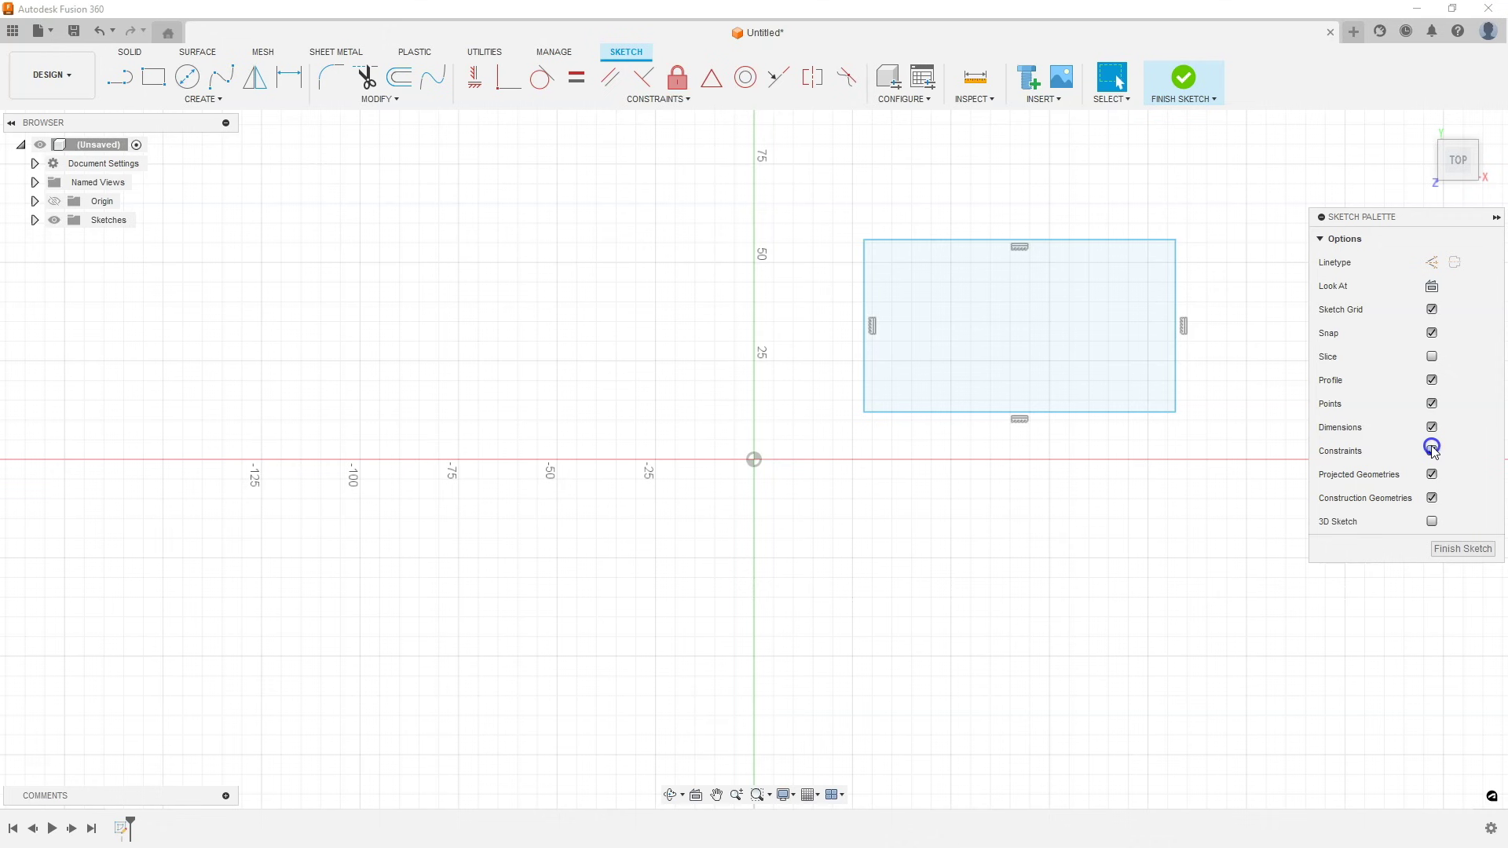
{"action": "left_click", "coordinate": [1433, 449]}
{"action": "left_click", "coordinate": [1433, 449]}
Step: Move the rectangle's upper-right corner to X 105, Y 55 mm and delete the right edge's vertical constraint
{"action": "mouse_move", "coordinate": [1176, 240]}
{"action": "left_mouse_down"}
{"action": "mouse_move", "coordinate": [1205, 296]}
{"action": "mouse_move", "coordinate": [1118, 237]}
{"action": "mouse_move", "coordinate": [1168, 242]}
{"action": "left_mouse_up"}
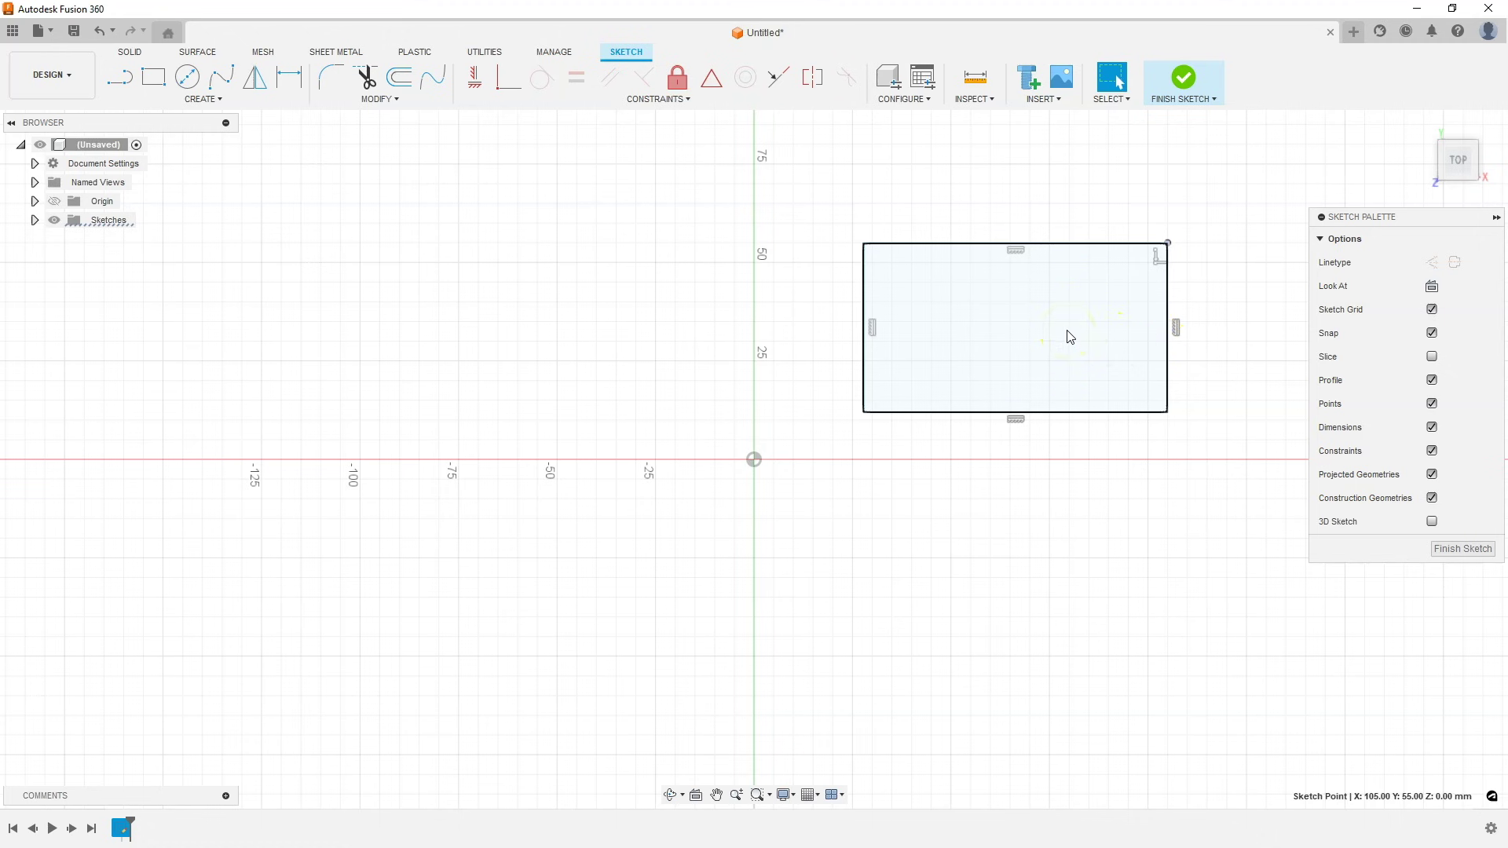
{"action": "left_click", "coordinate": [1176, 327]}
{"action": "key", "text": "Delete"}
{"action": "left_click", "coordinate": [1145, 325]}
{"action": "left_click", "coordinate": [1168, 318]}
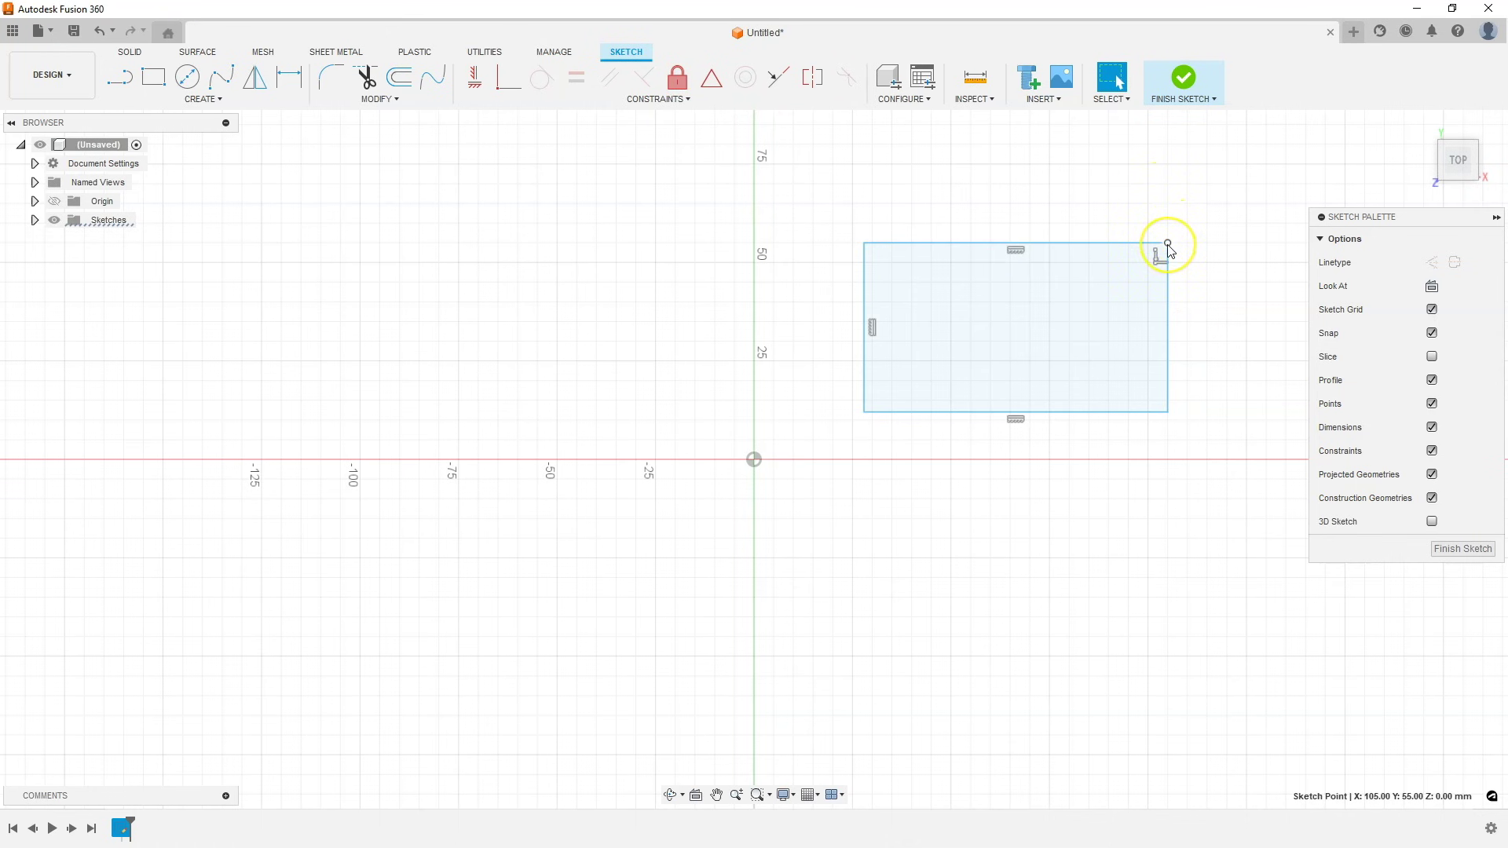
Step: Move the upper-right corner to about X 120, Y 52 mm so that the right edge slants
{"action": "left_click", "coordinate": [1168, 245]}
{"action": "left_click_drag", "start_coordinate": [1169, 247], "coordinate": [1227, 254]}
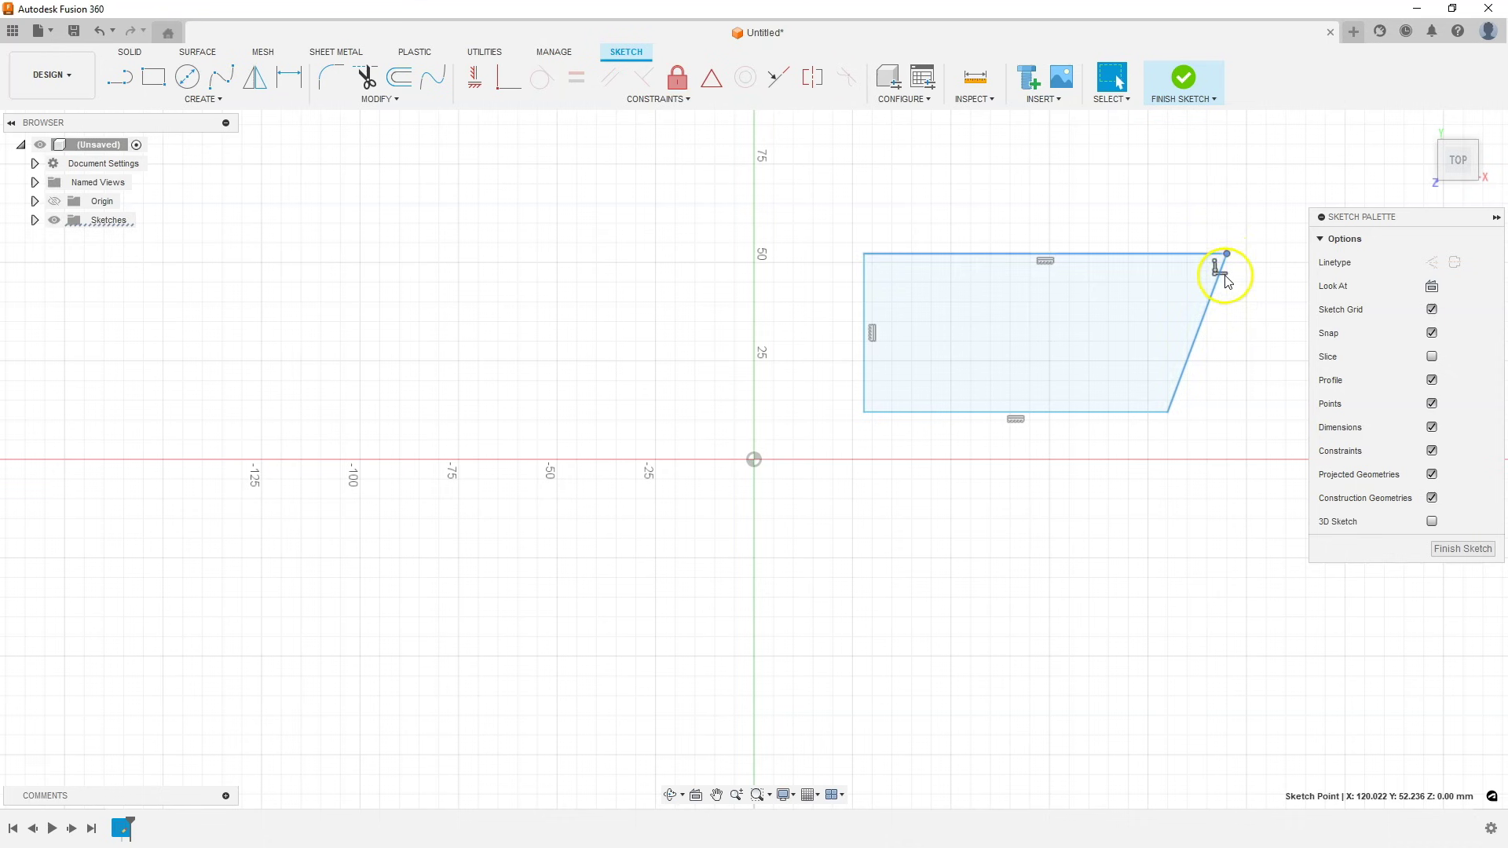
{"action": "left_click", "coordinate": [1223, 274]}
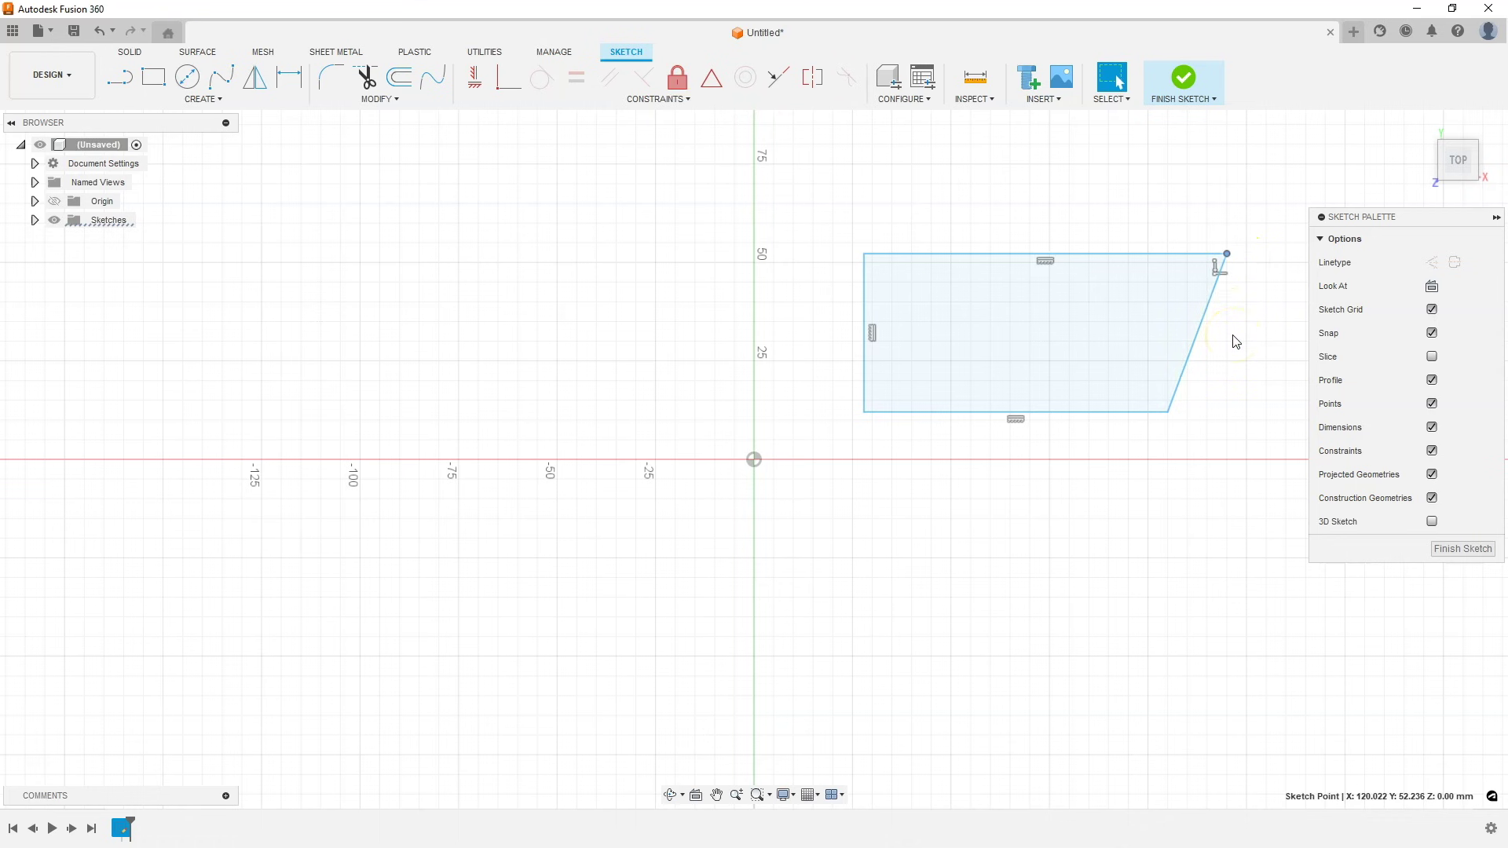
Step: Delete the coincident constraint that joins the upper edge and the slanted right edge at their shared corner
{"action": "left_click", "coordinate": [1214, 292]}
{"action": "left_click", "coordinate": [1188, 256], "text": "shift"}
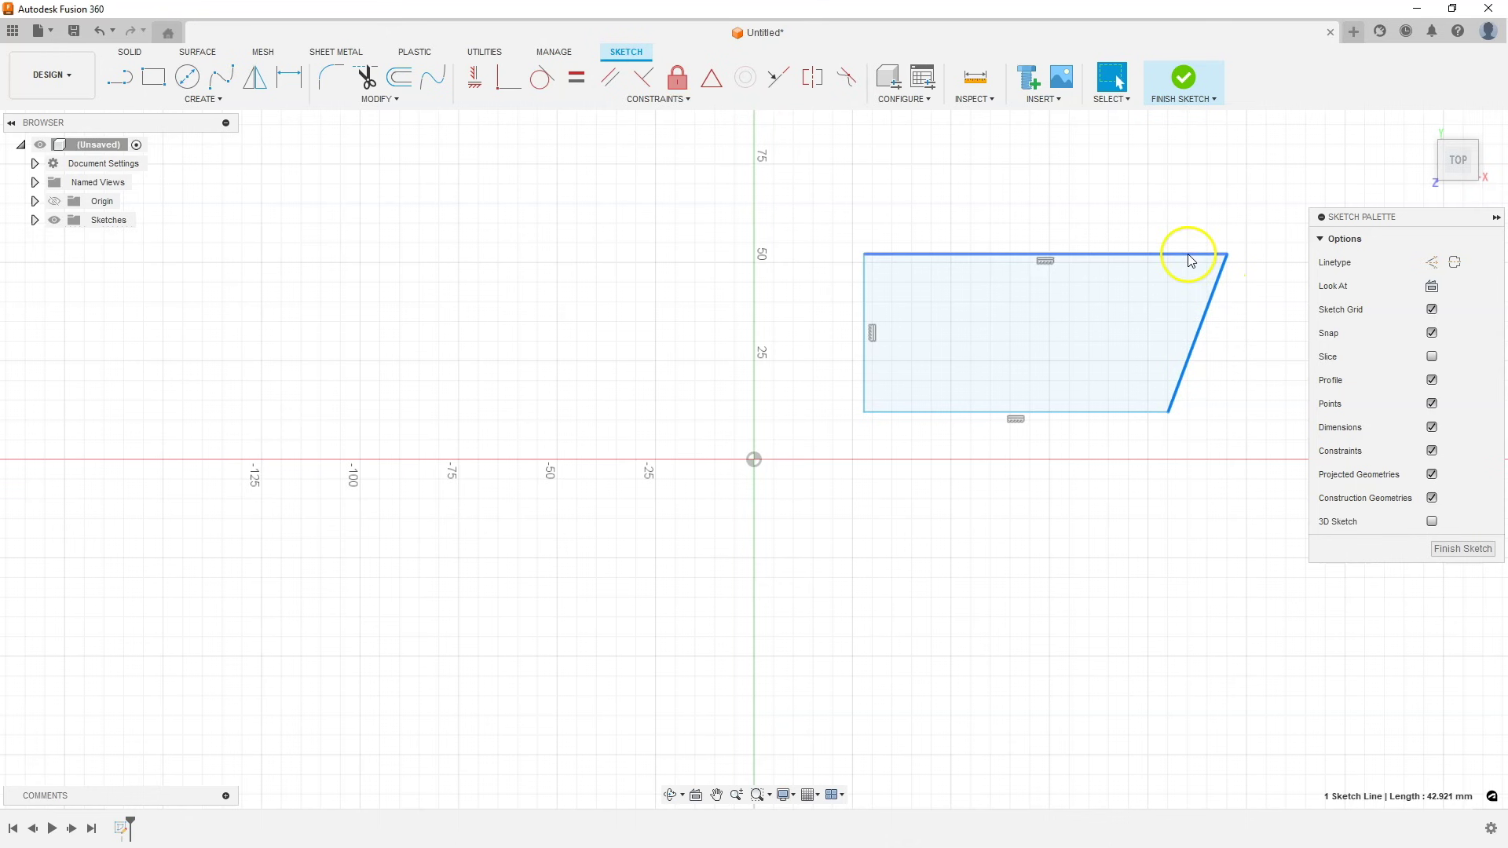
{"action": "left_click", "coordinate": [1195, 256]}
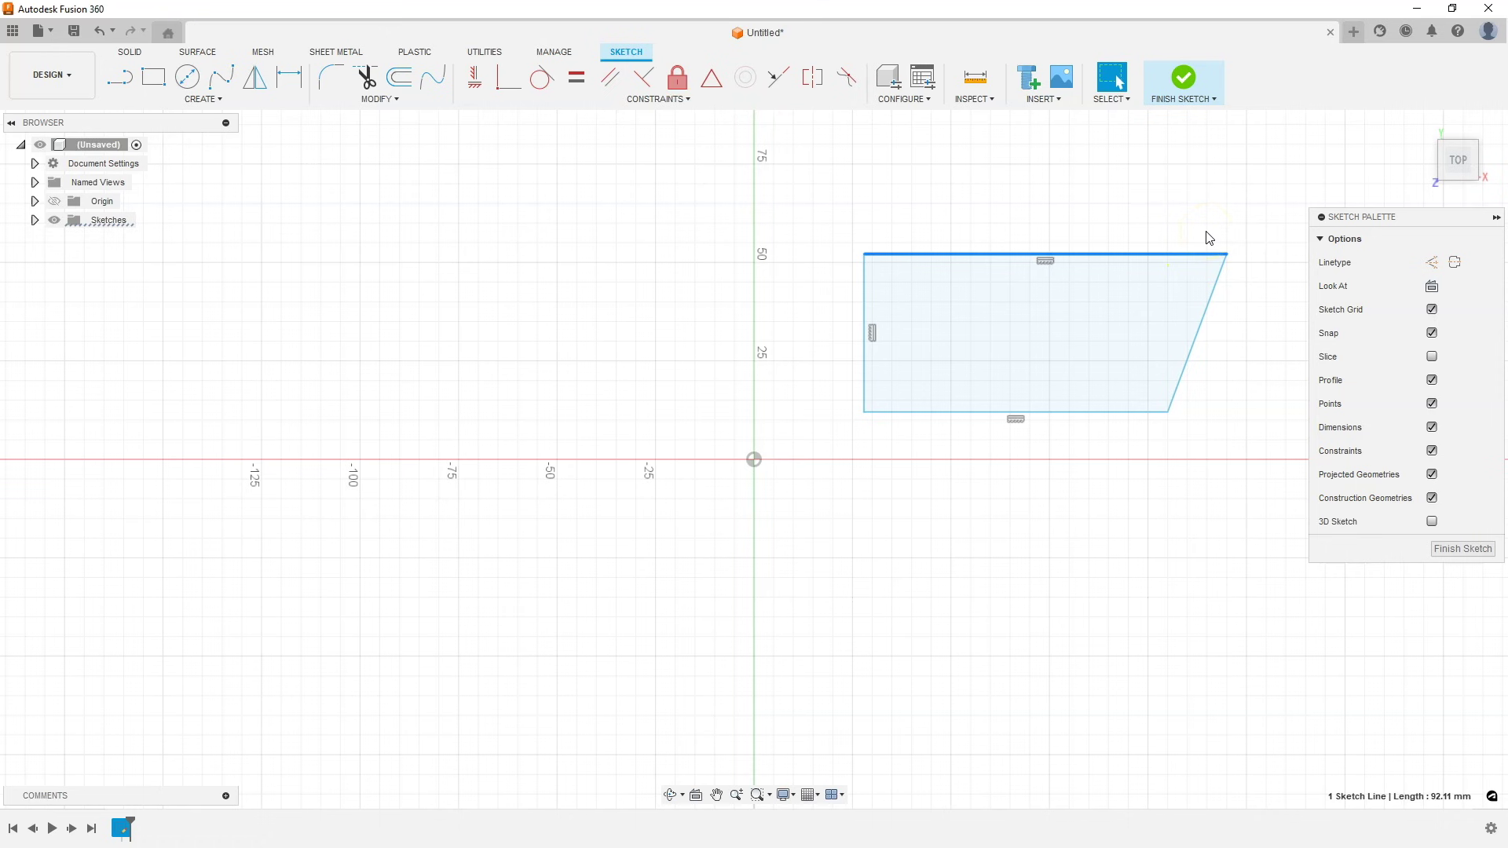
{"action": "left_click", "coordinate": [1209, 238]}
{"action": "left_click", "coordinate": [1226, 254]}
{"action": "left_click", "coordinate": [1215, 265]}
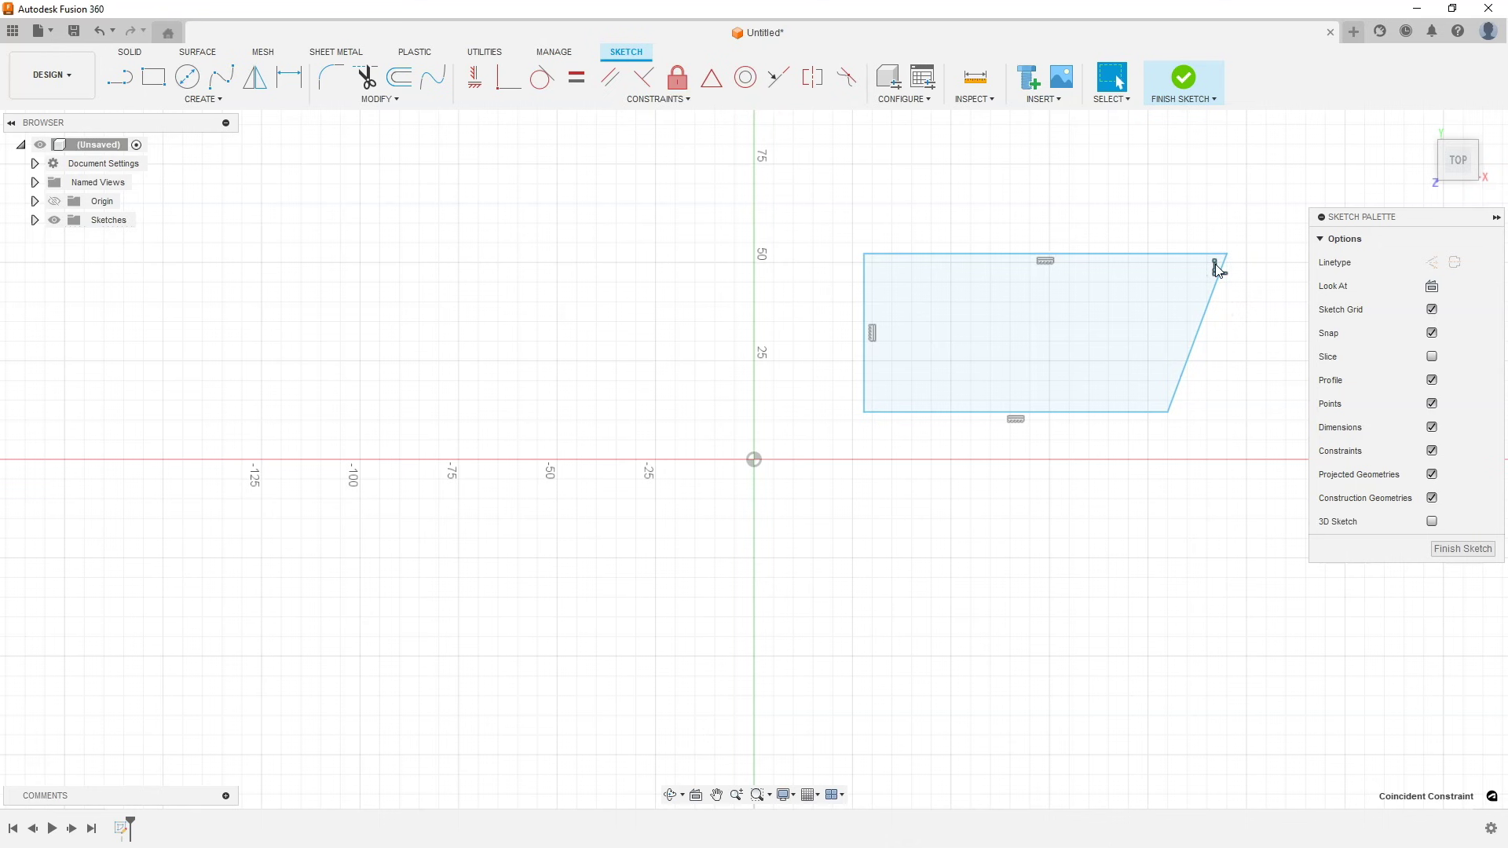
{"action": "key", "text": "Delete"}
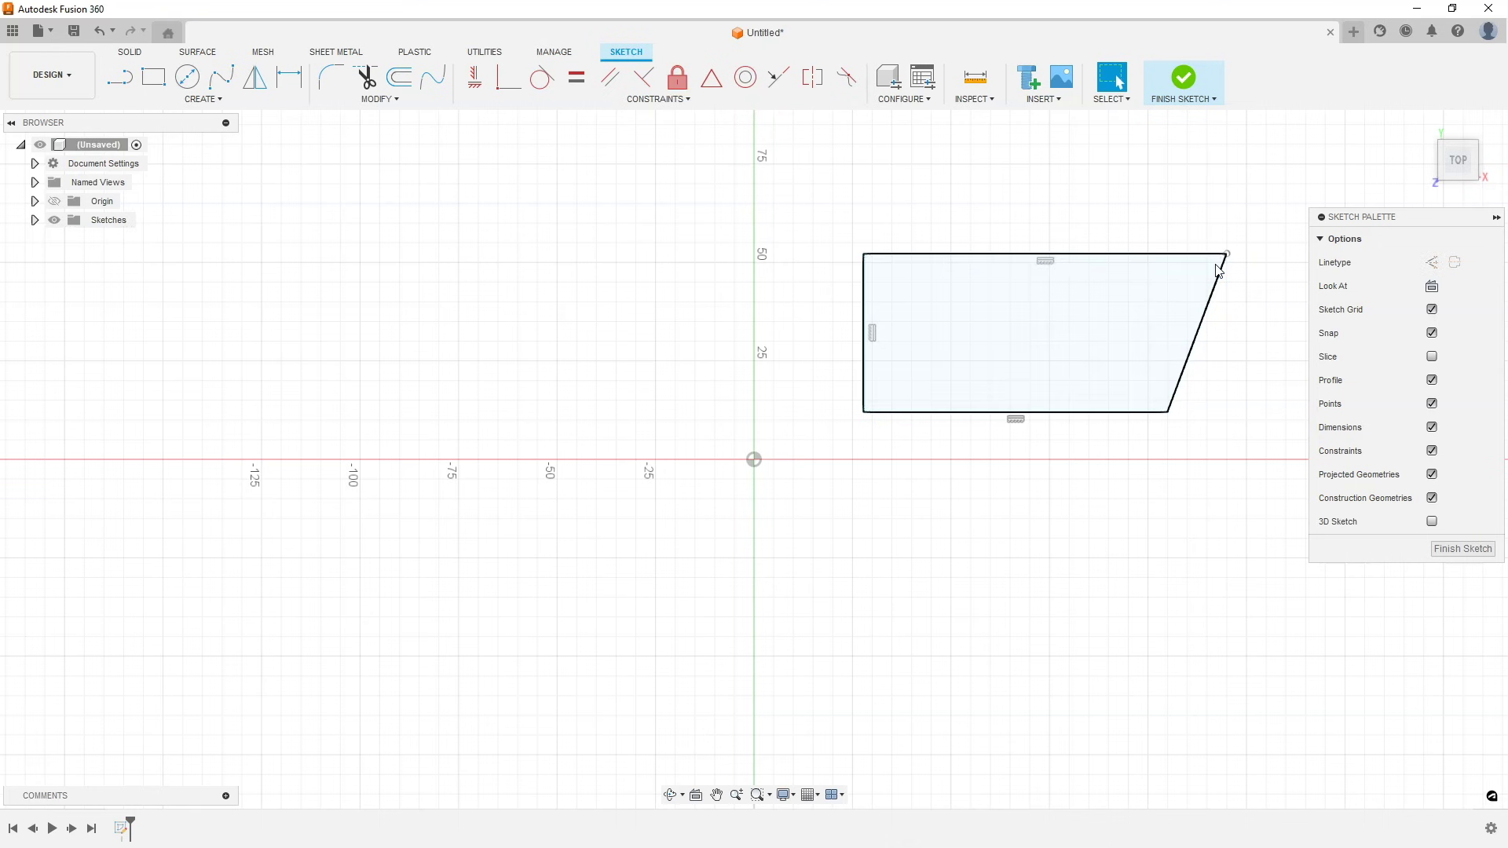
Step: Pull the slanted line's upper endpoint away from the corner to X 125, Y 40 mm
{"action": "left_click", "coordinate": [1214, 281]}
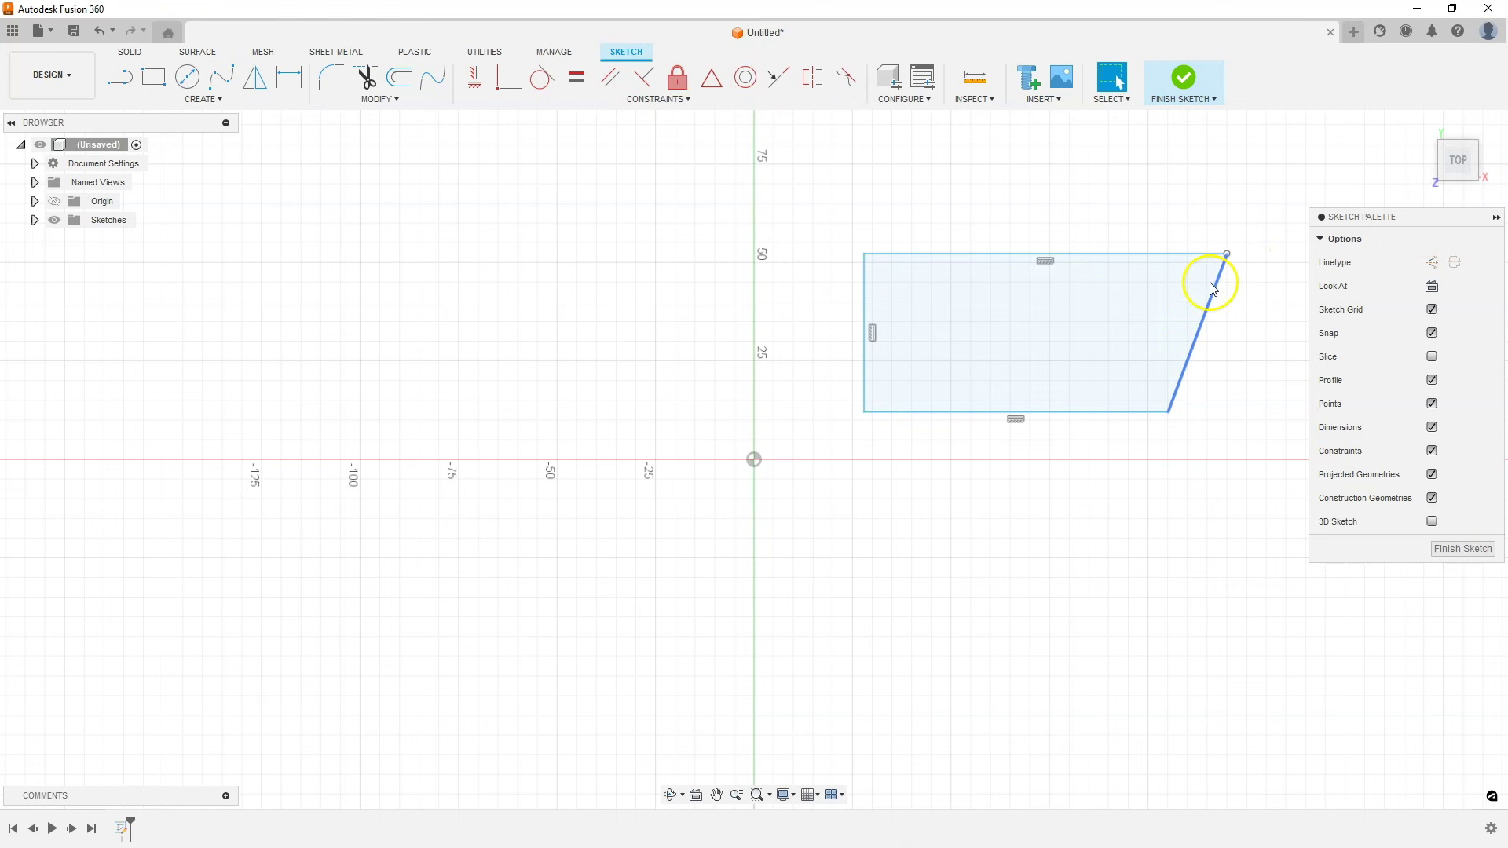
{"action": "left_click", "coordinate": [1227, 270]}
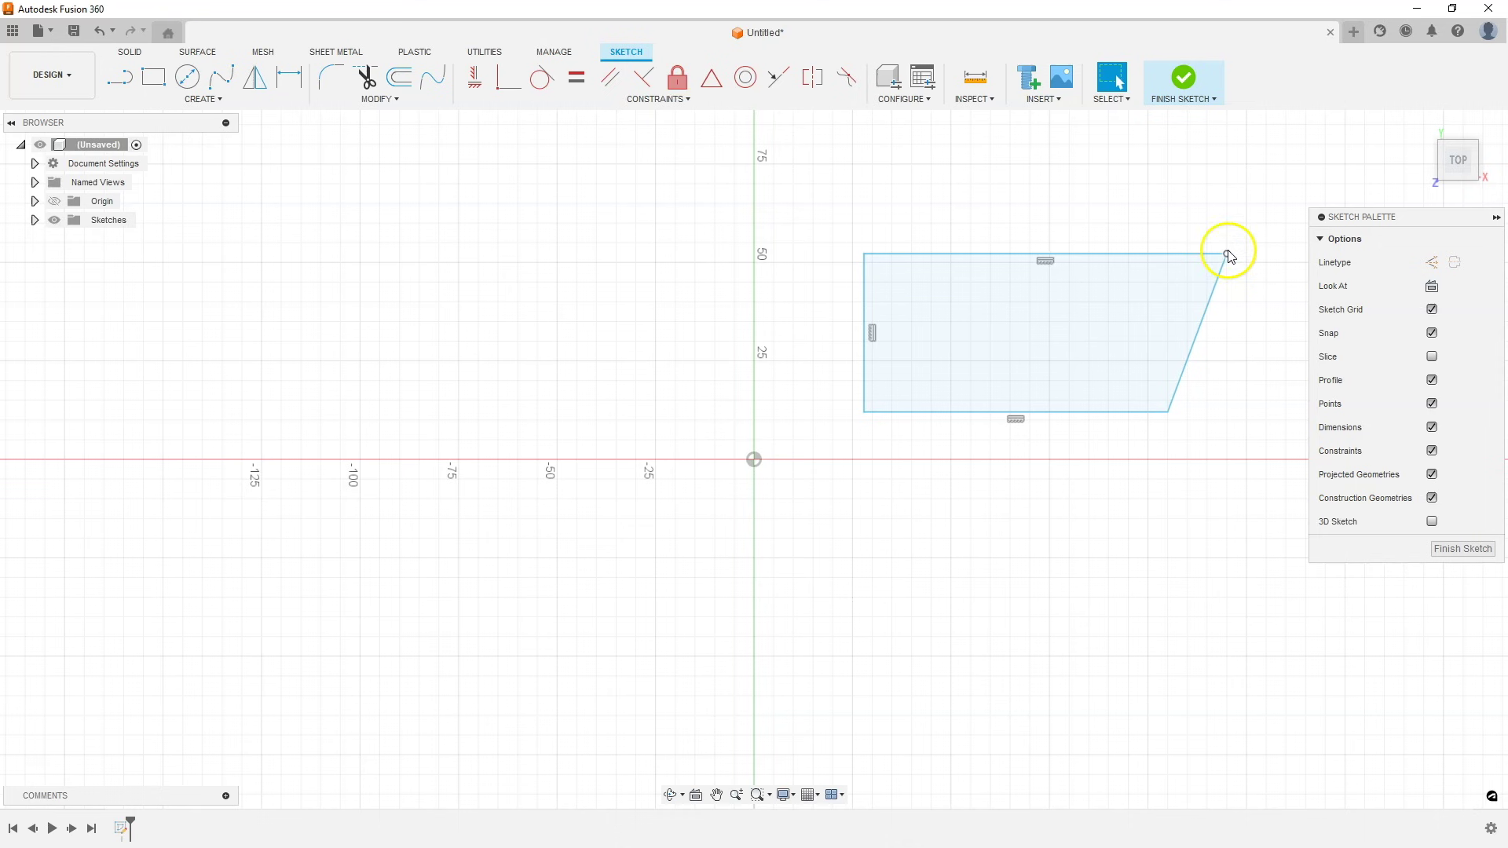
{"action": "mouse_move", "coordinate": [1227, 255]}
{"action": "left_mouse_down"}
{"action": "mouse_move", "coordinate": [1268, 323]}
{"action": "mouse_move", "coordinate": [1246, 280]}
{"action": "mouse_move", "coordinate": [1226, 281]}
{"action": "mouse_move", "coordinate": [1247, 303]}
{"action": "left_mouse_up"}
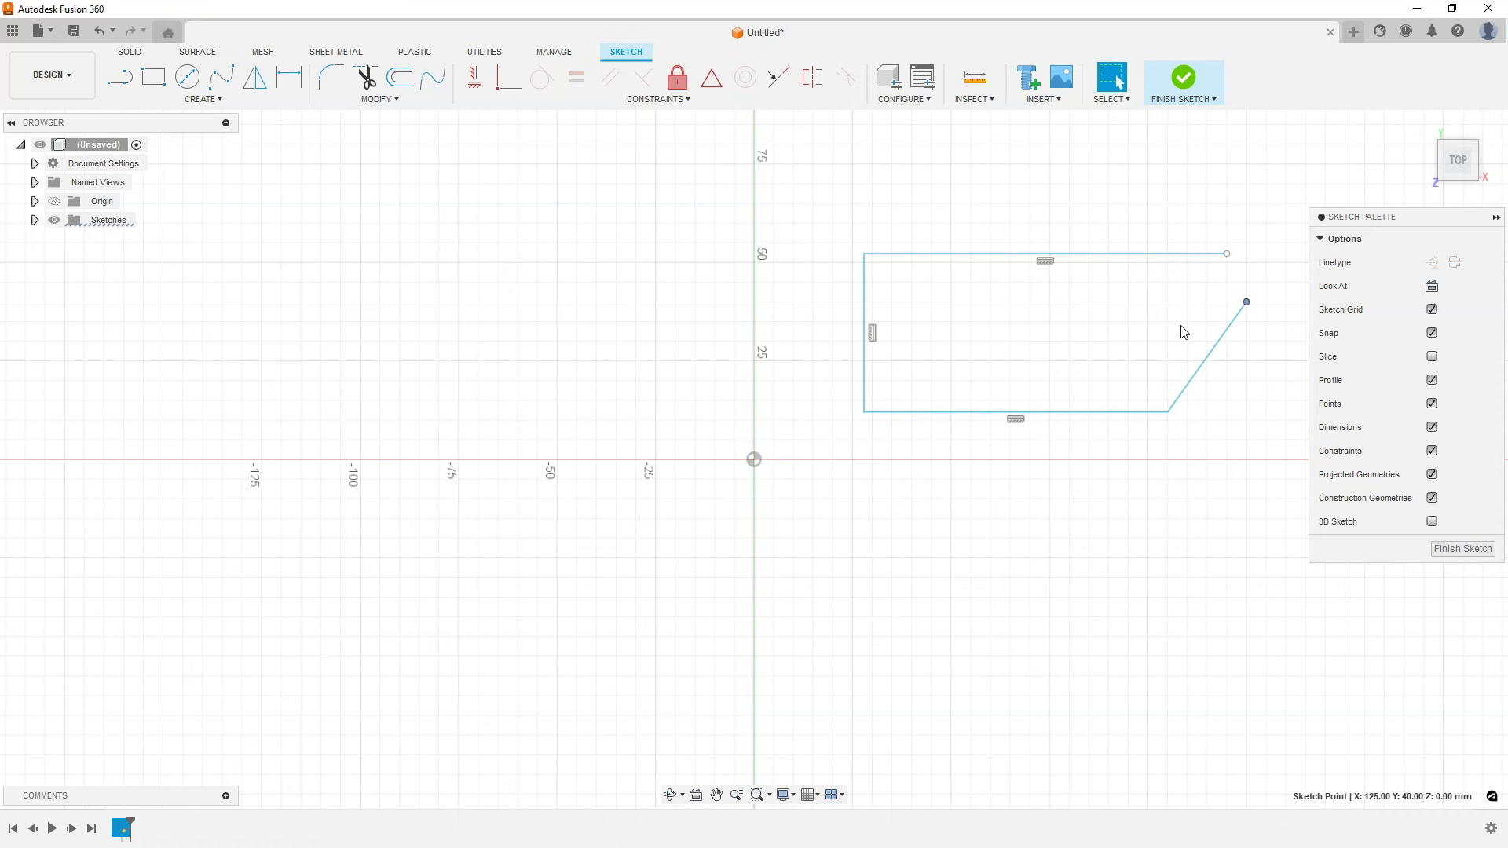
Step: Apply a Horizontal/Vertical constraint to the slanted right line to make it vertical
{"action": "left_click", "coordinate": [1204, 381]}
{"action": "left_click", "coordinate": [1204, 380]}
{"action": "left_click", "coordinate": [1211, 365]}
{"action": "left_click", "coordinate": [1213, 358]}
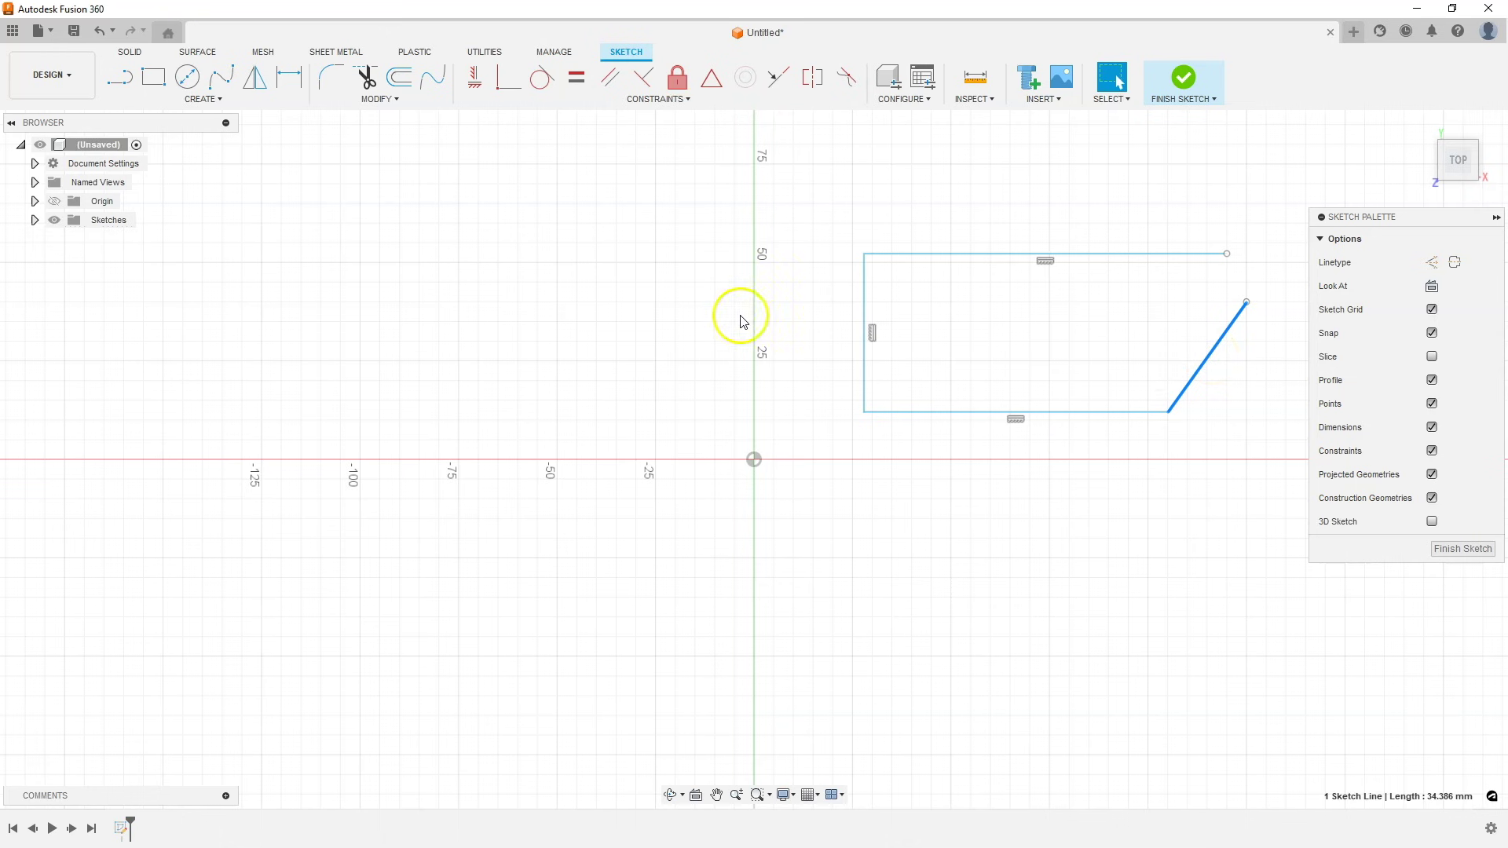
{"action": "left_click", "coordinate": [476, 90]}
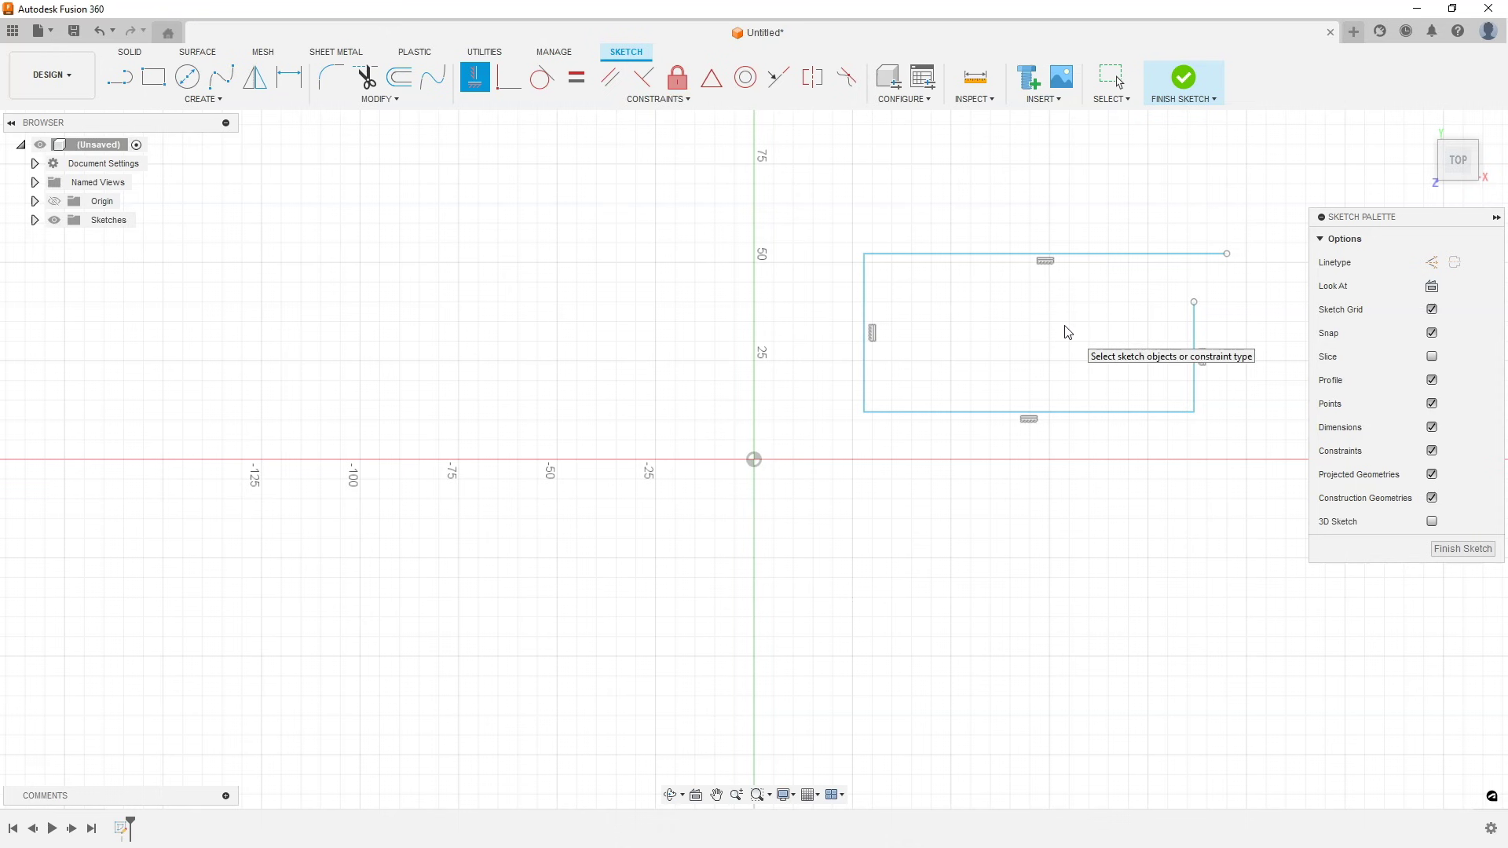
{"action": "key", "text": "Escape"}
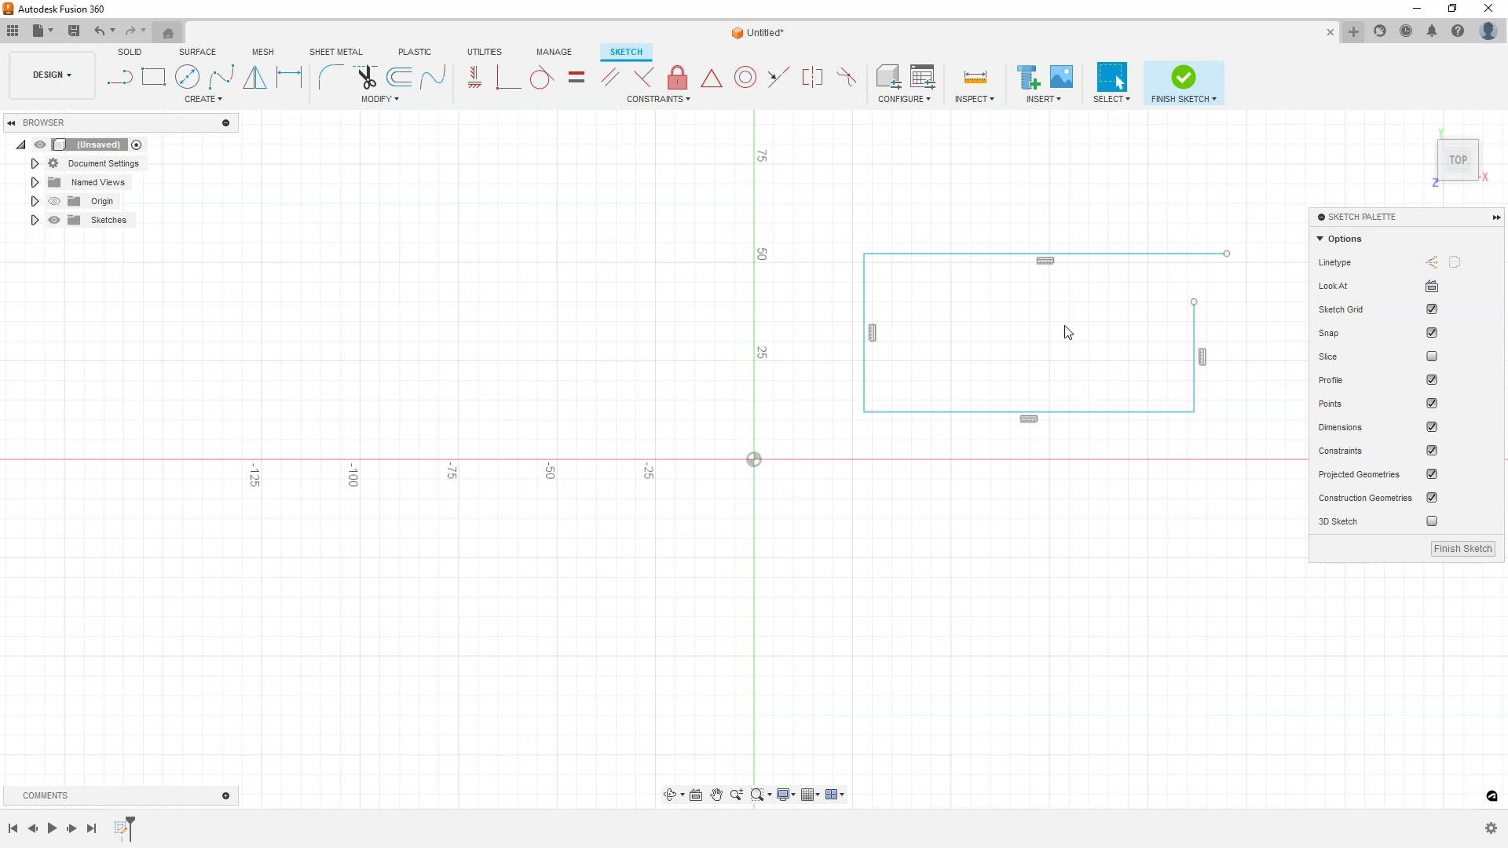
Step: Join the open ends of the upper and right lines with a Coincident constraint to close the rectangle
{"action": "left_click", "coordinate": [1039, 341]}
{"action": "left_click", "coordinate": [506, 87]}
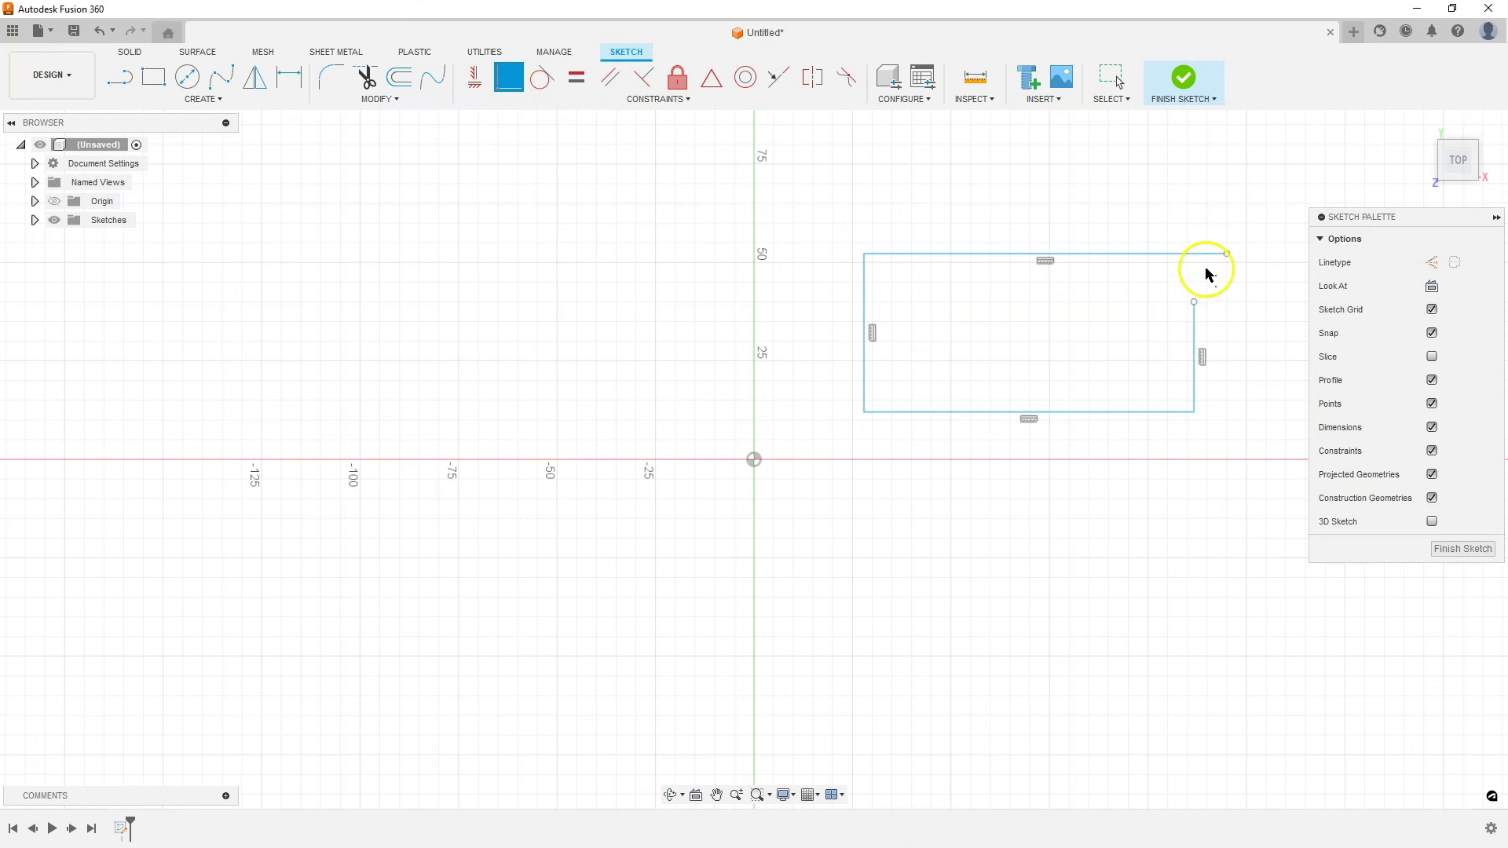
{"action": "left_click", "coordinate": [1227, 254]}
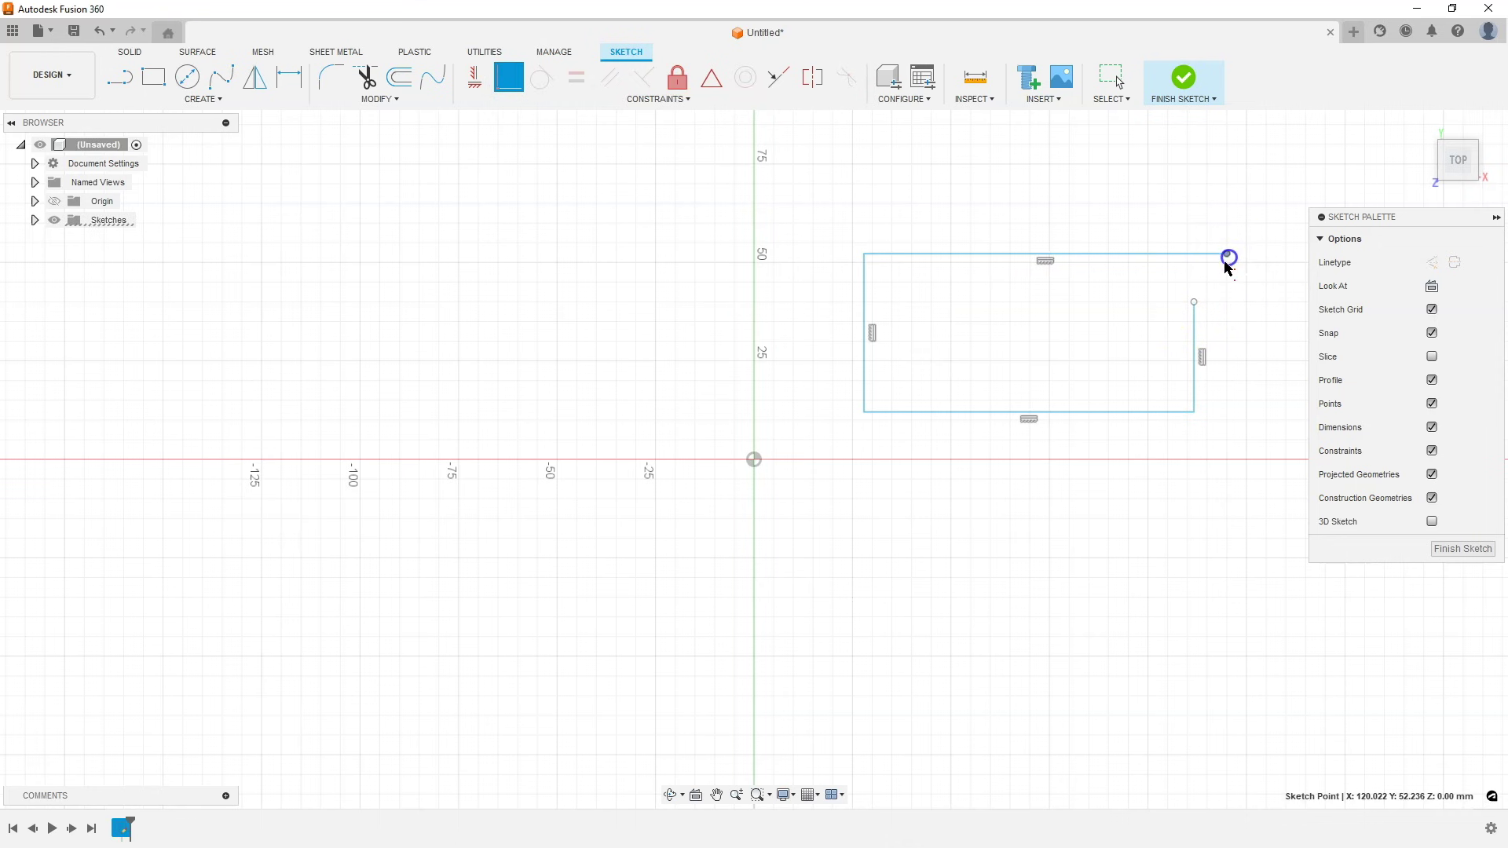
{"action": "left_click", "coordinate": [1194, 302]}
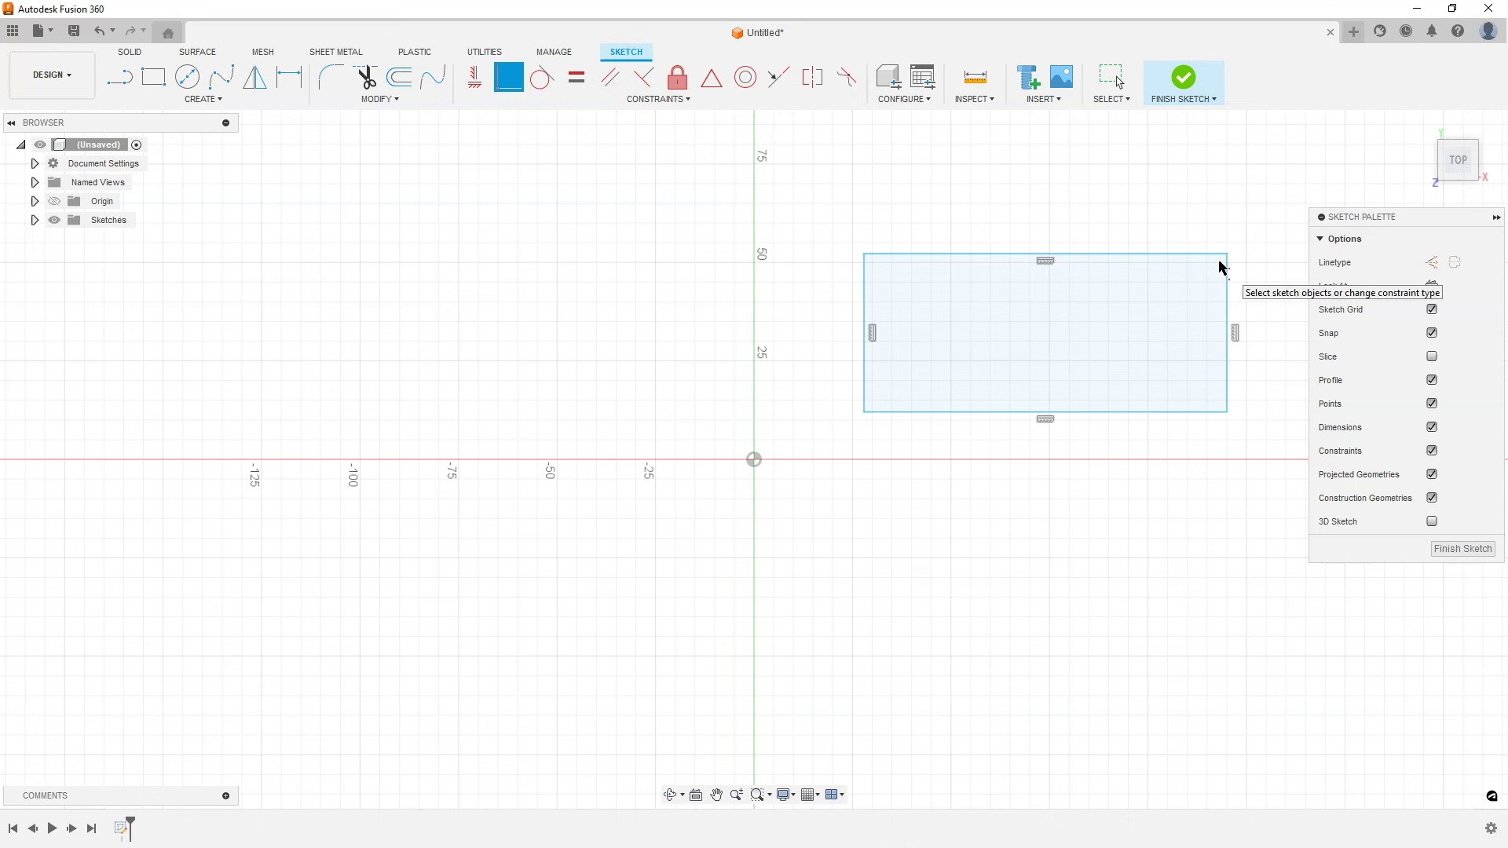
{"action": "key", "text": "Escape"}
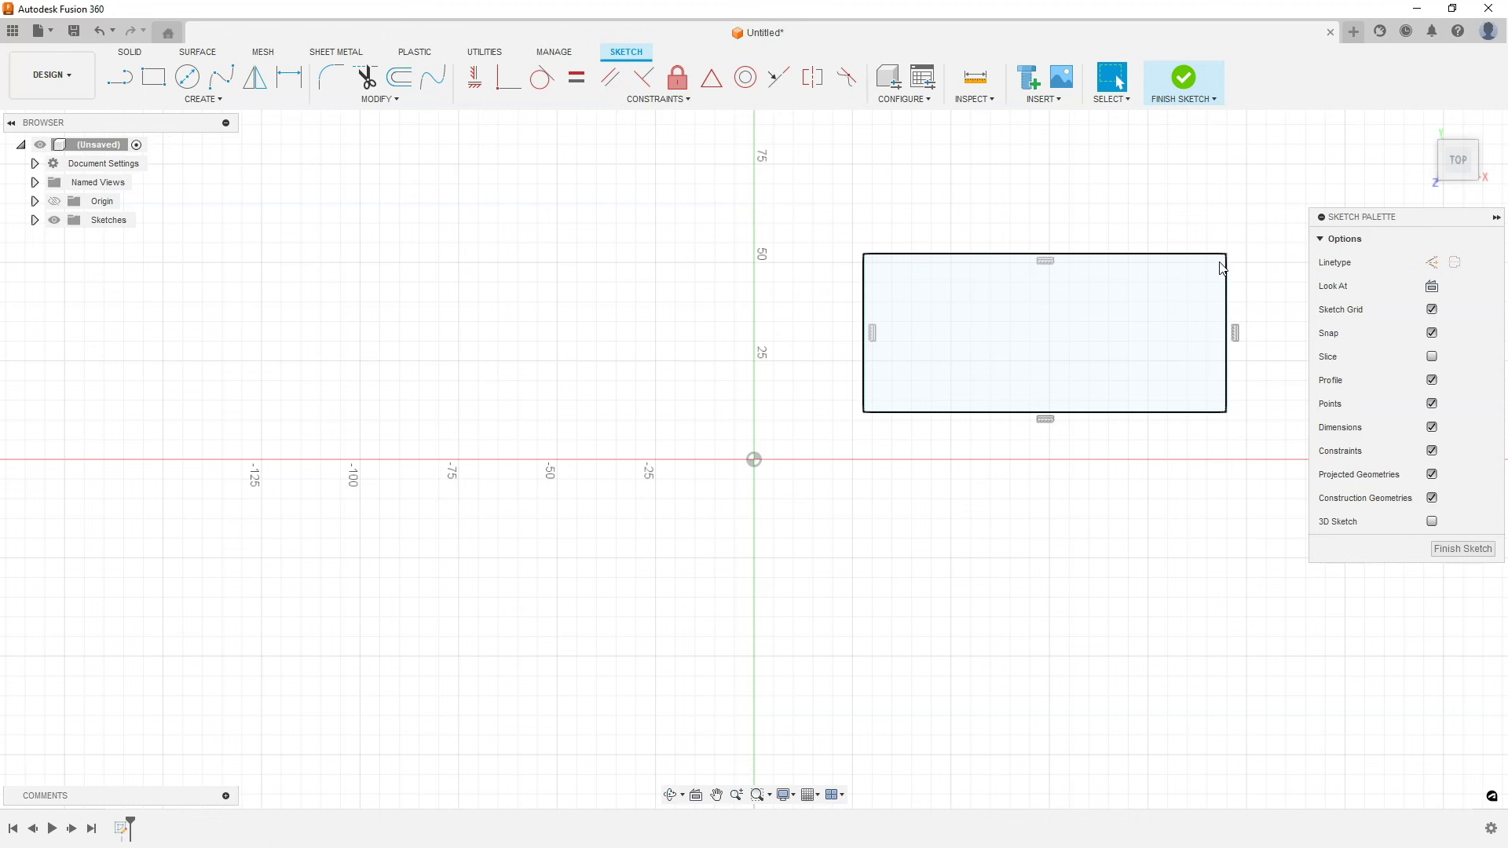
Step: Finish the rectangle sketch and return to the solid modeling environment
{"action": "left_click", "coordinate": [1030, 616]}
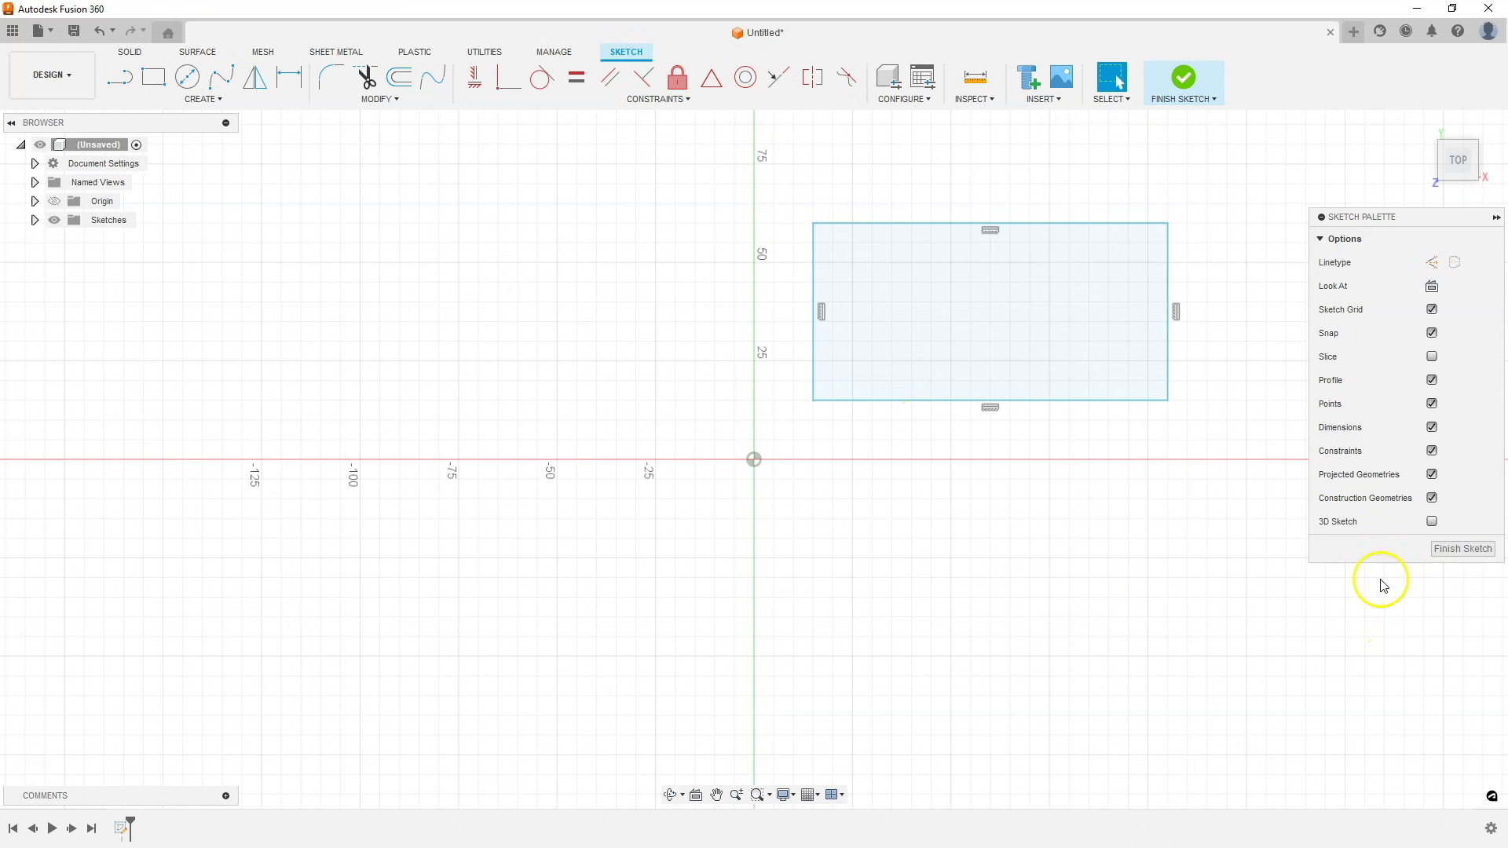
{"action": "left_click", "coordinate": [1450, 550]}
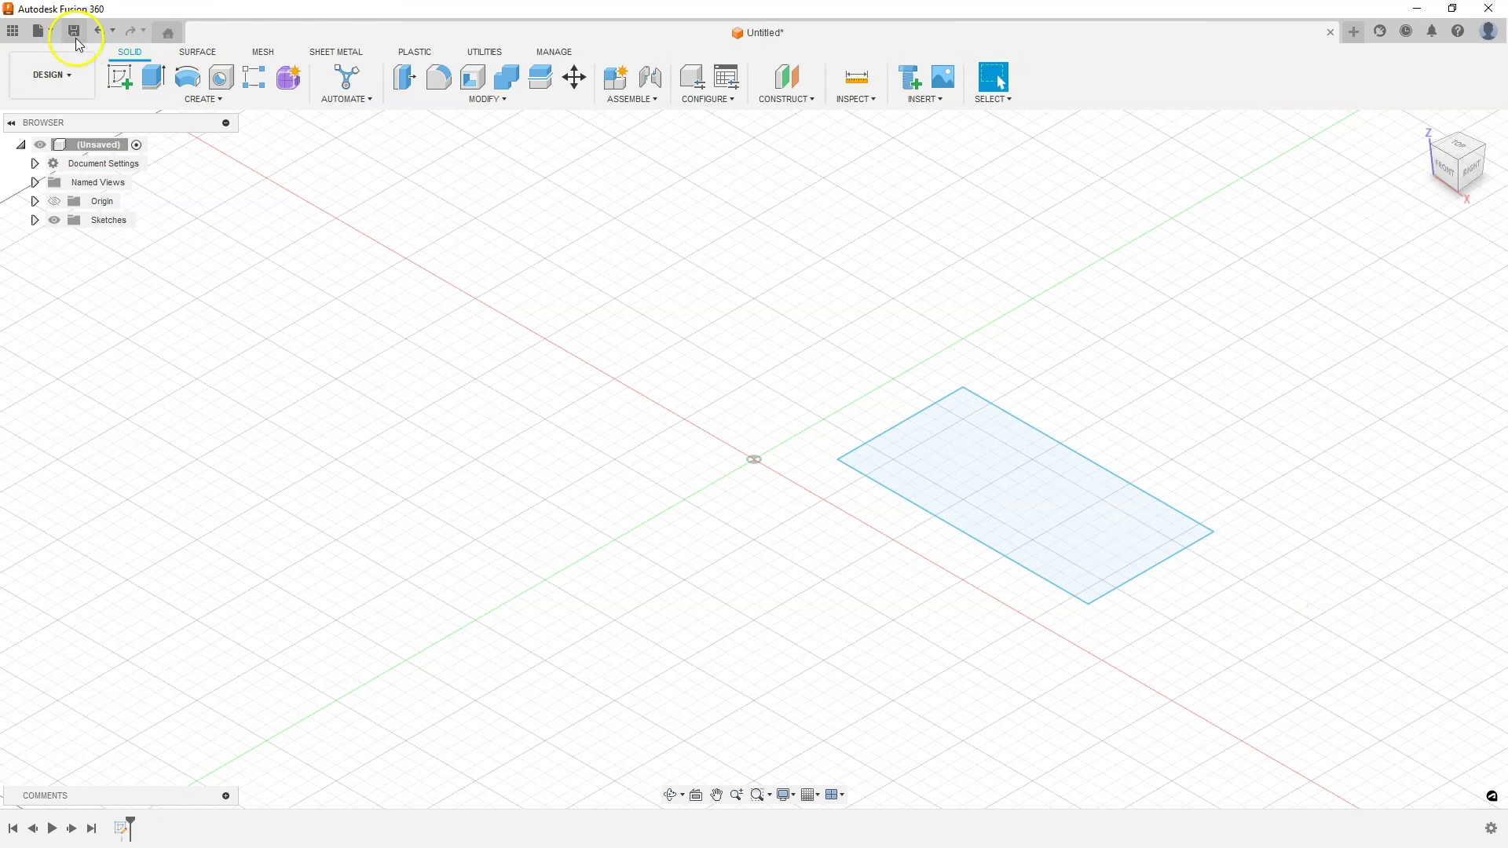
Step: Create a new project named CAD Training in the data panel and open it
{"action": "left_click", "coordinate": [11, 35]}
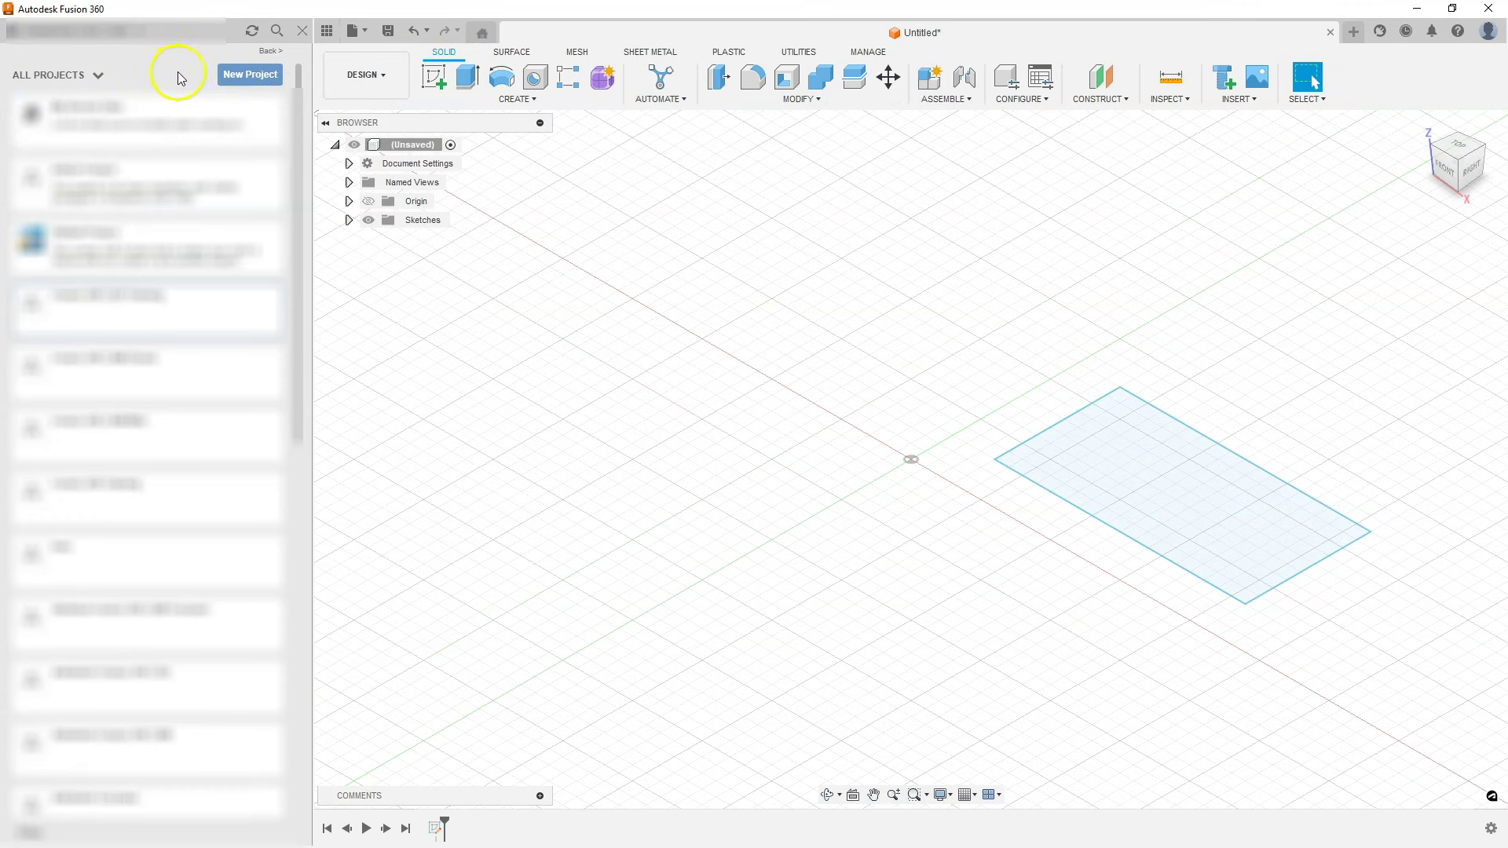
{"action": "left_click", "coordinate": [273, 84]}
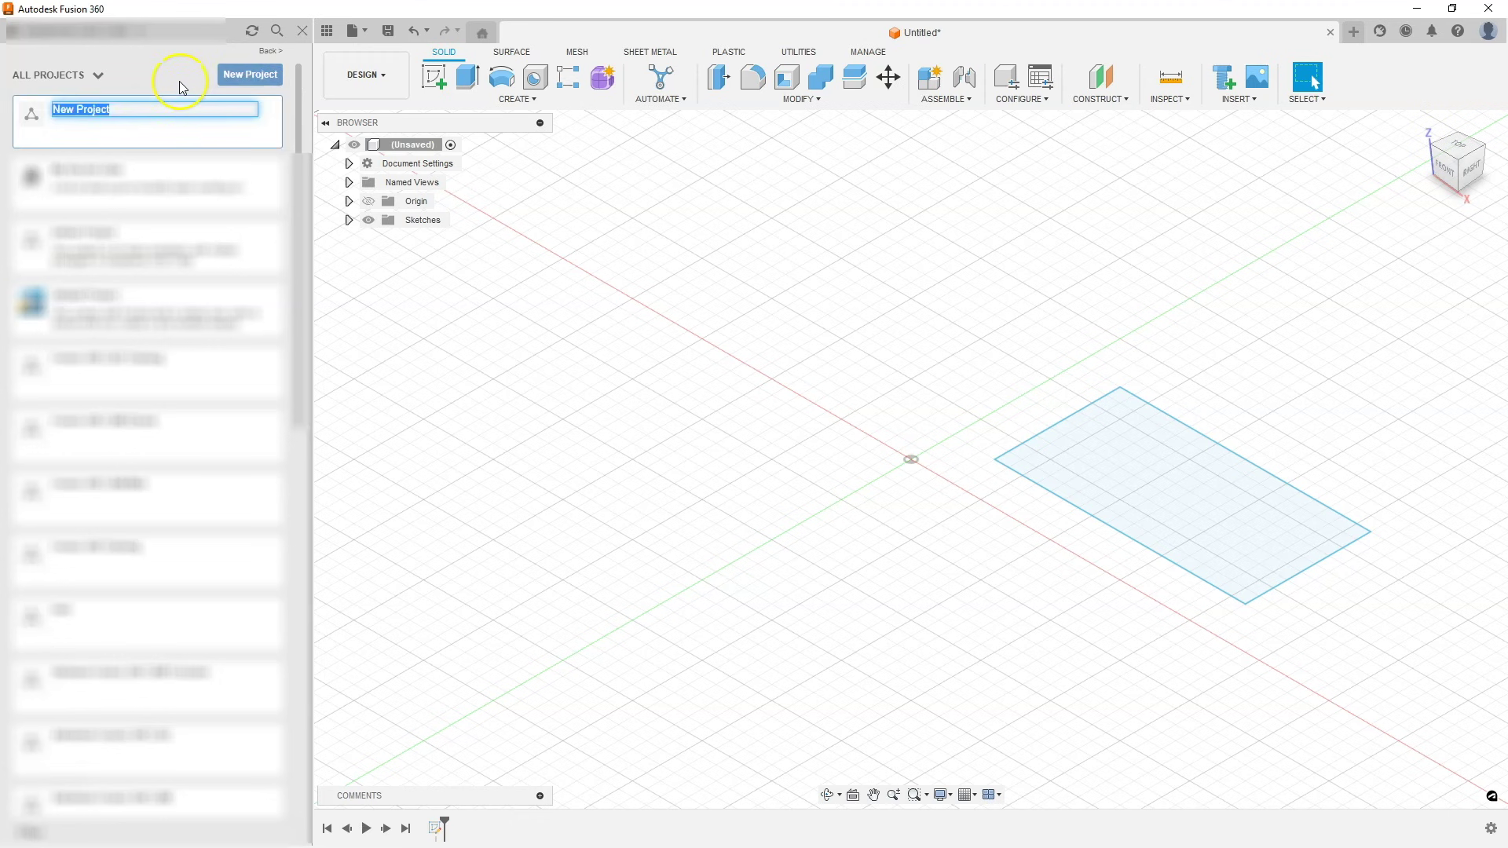
{"action": "type", "text": "CAD Training"}
{"action": "key", "text": "Return"}
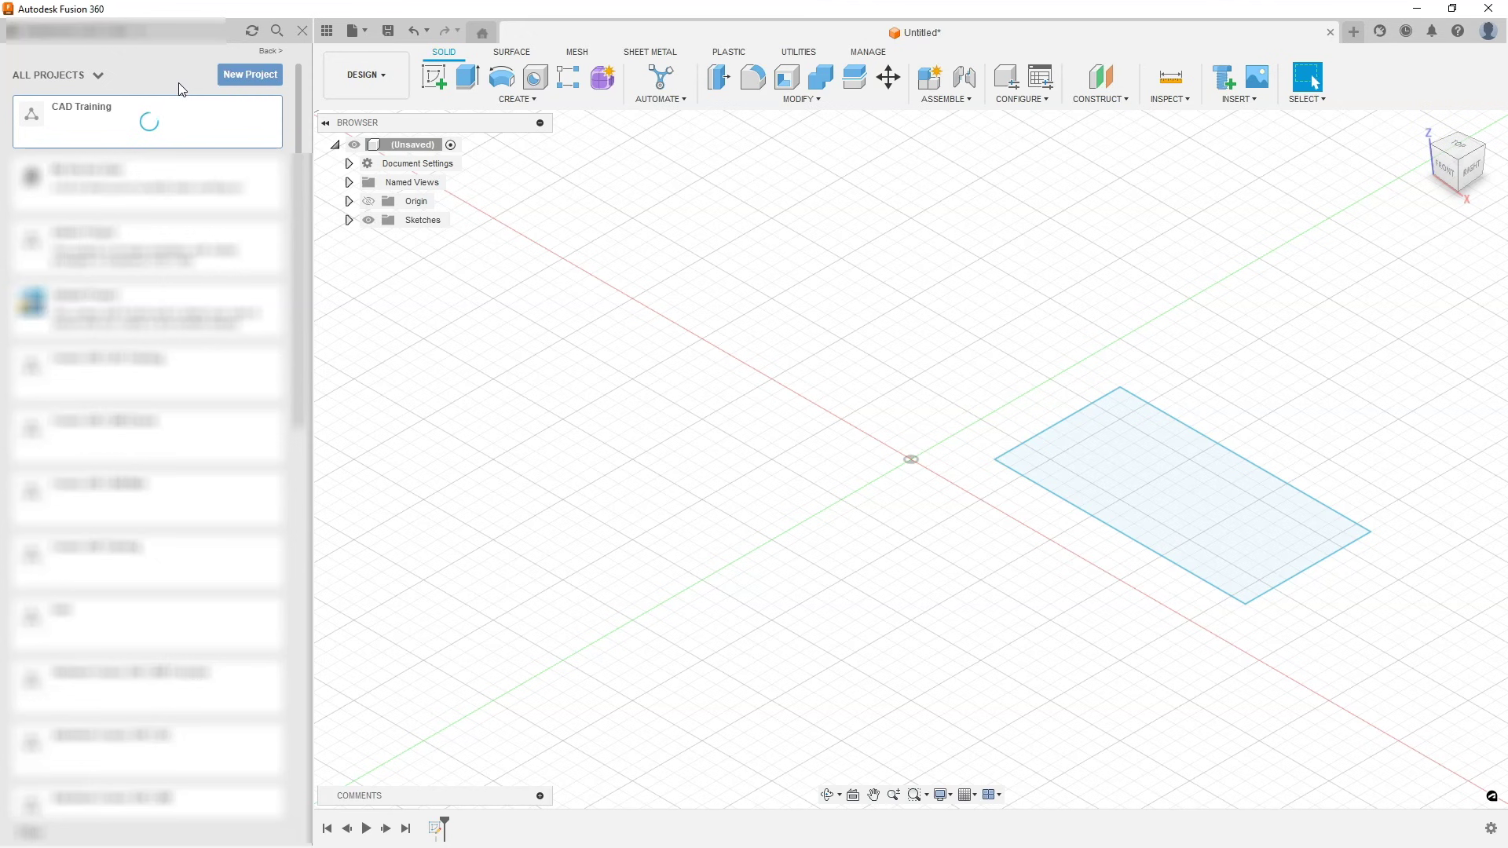
{"action": "left_click", "coordinate": [194, 104]}
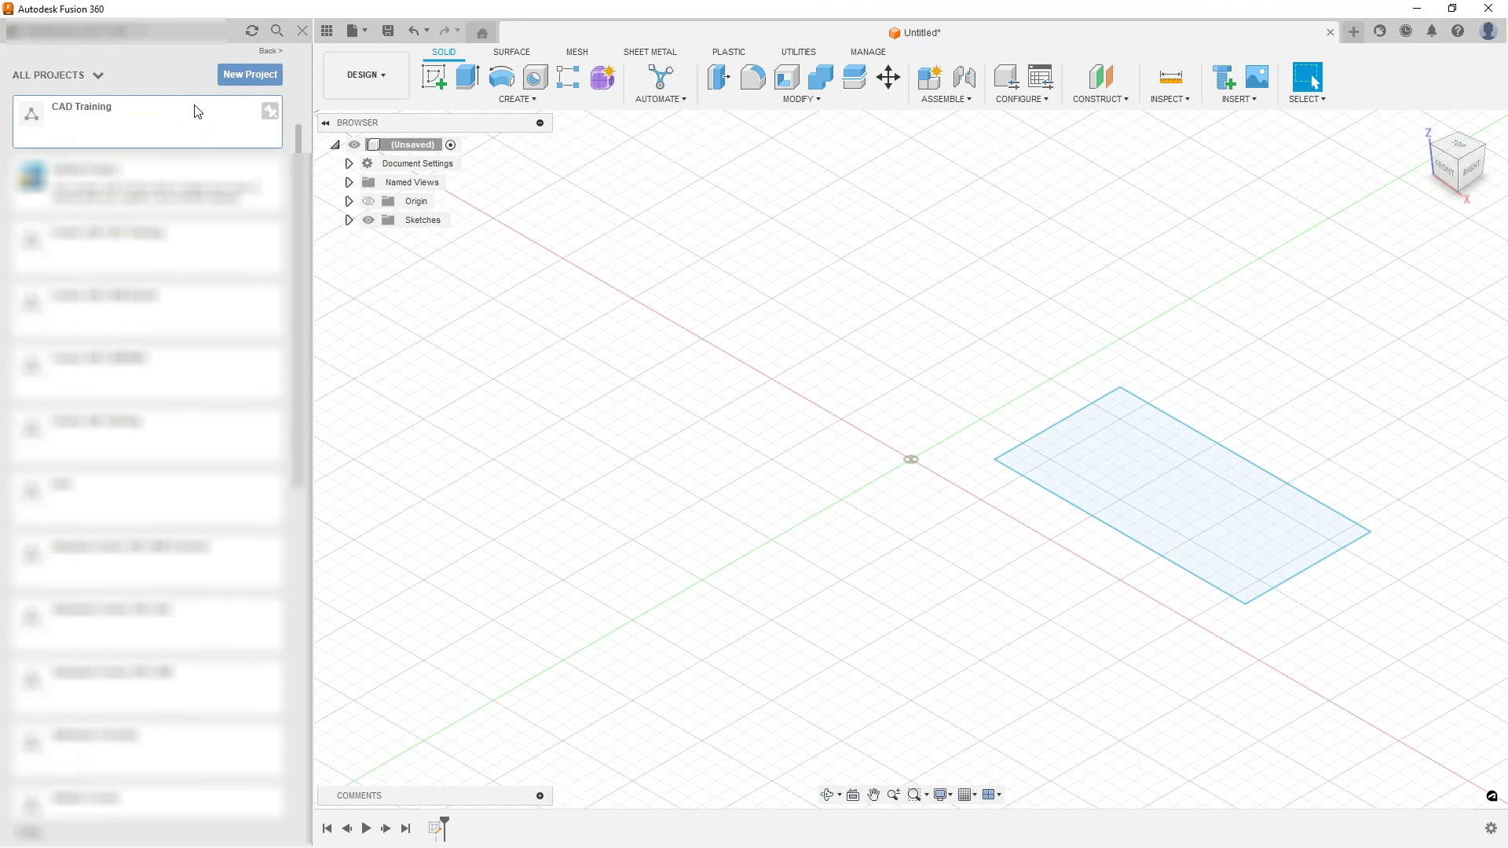
{"action": "left_click", "coordinate": [195, 109]}
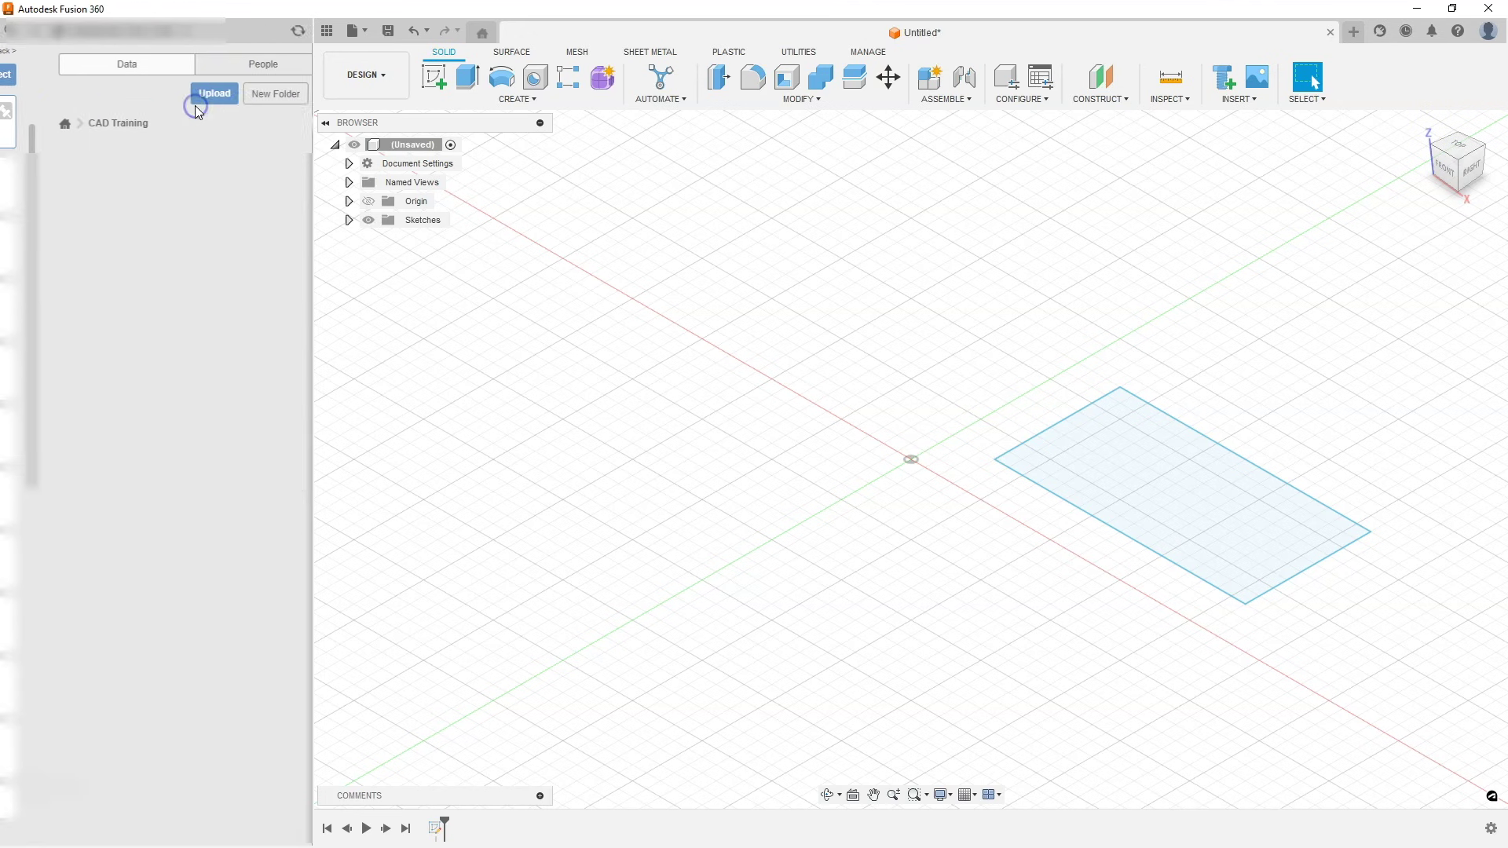
{"action": "left_click", "coordinate": [200, 162]}
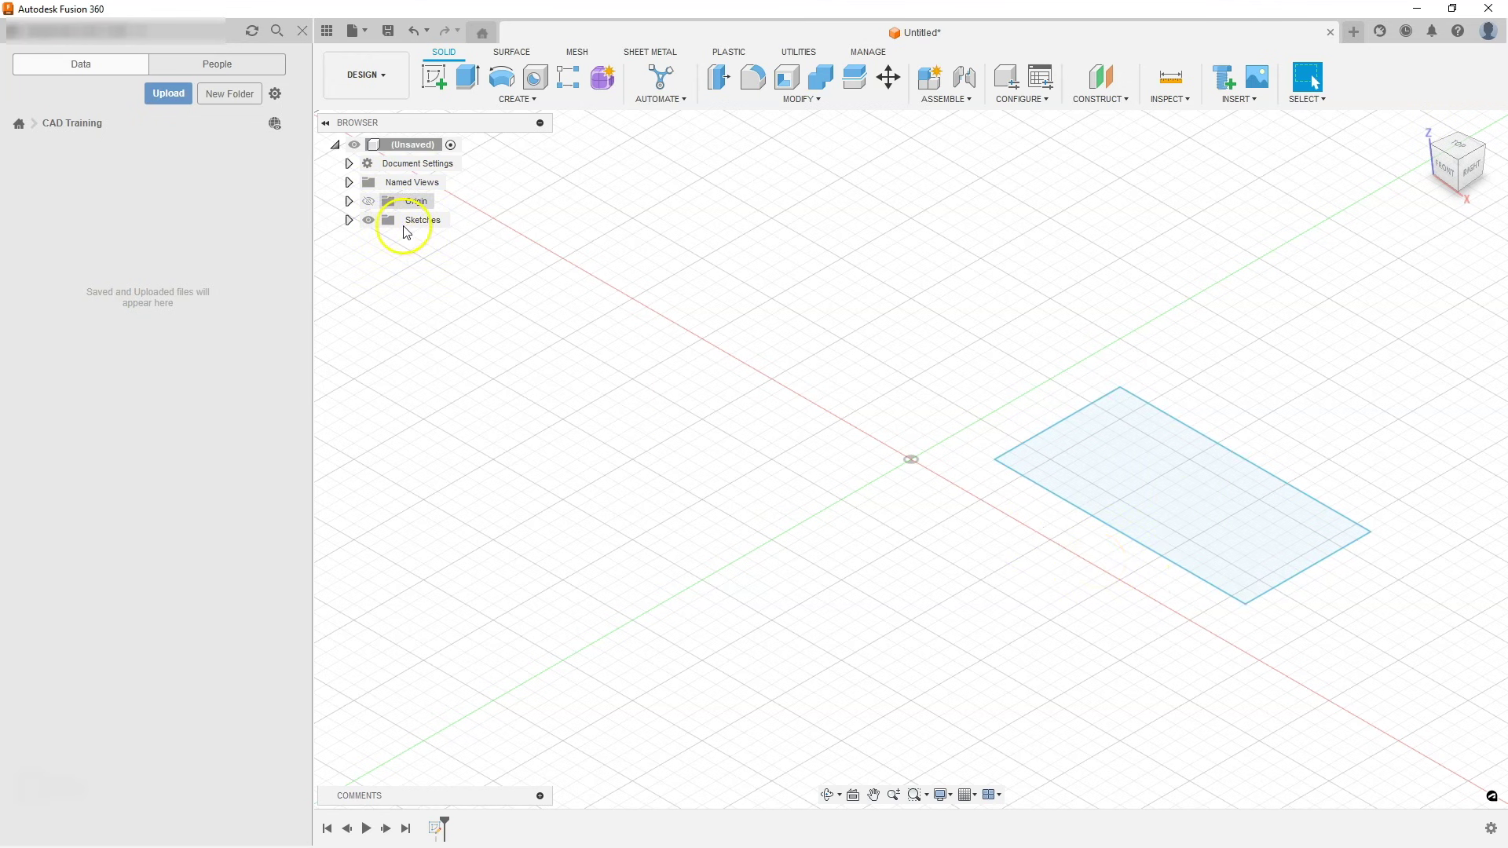
Step: Save the design as P1 in the CAD Training project
{"action": "left_click", "coordinate": [367, 33]}
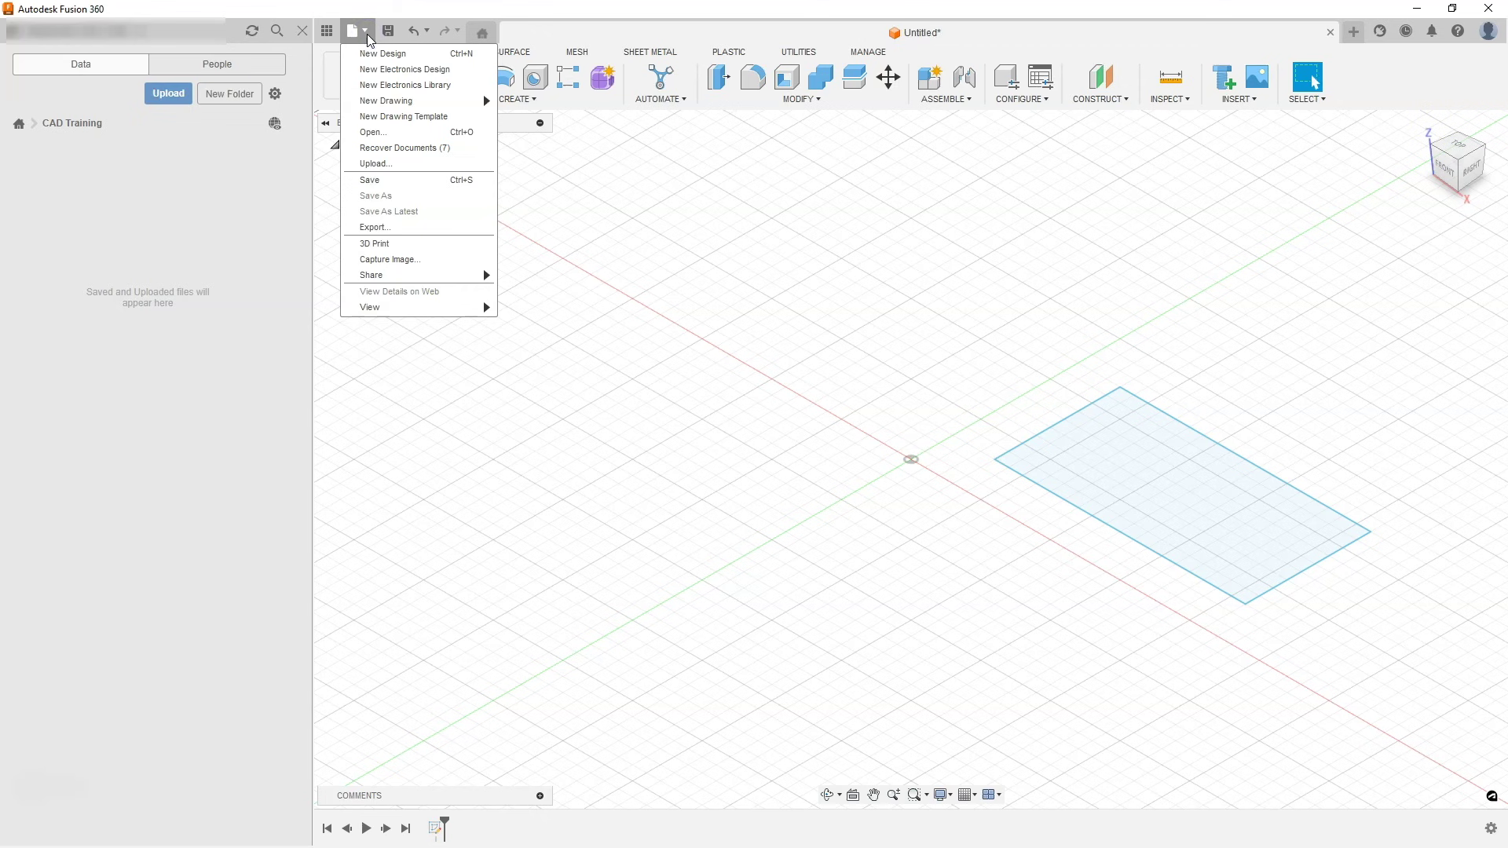
{"action": "left_click", "coordinate": [404, 183]}
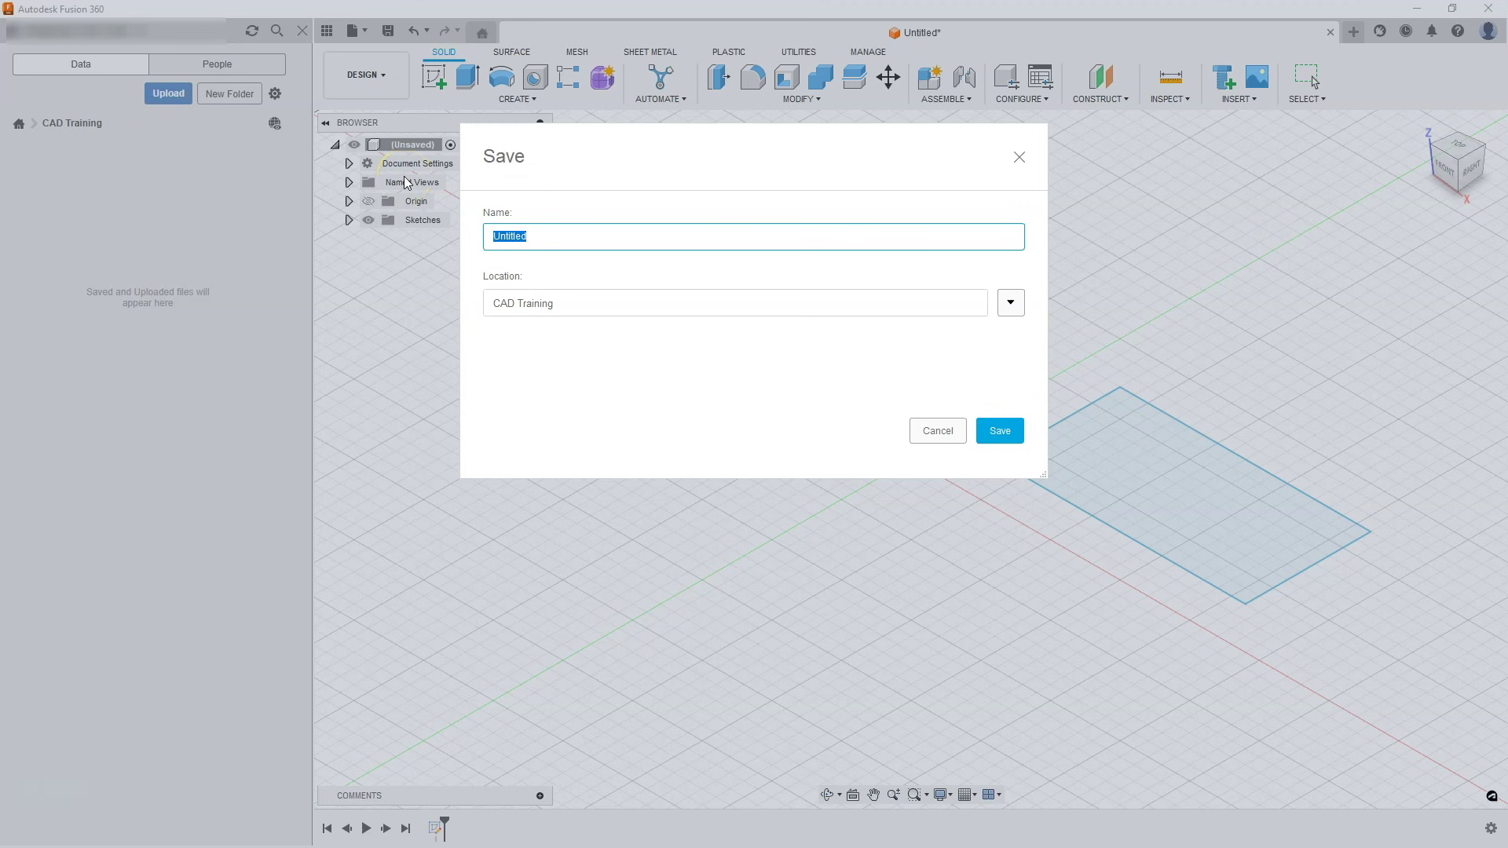
{"action": "type", "text": "P1"}
{"action": "left_click", "coordinate": [1008, 316]}
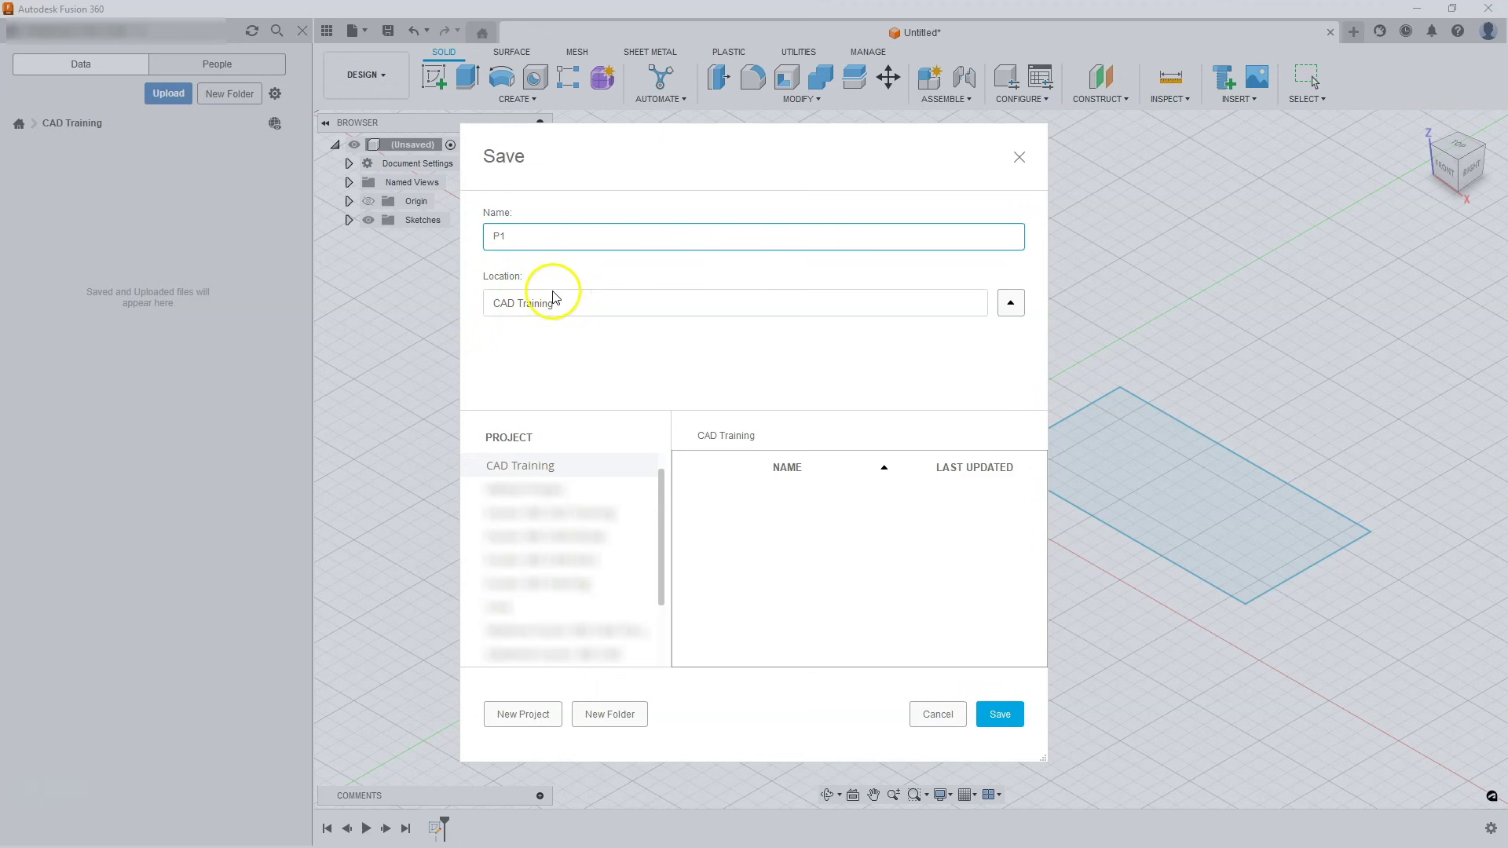
{"action": "left_click", "coordinate": [1007, 310]}
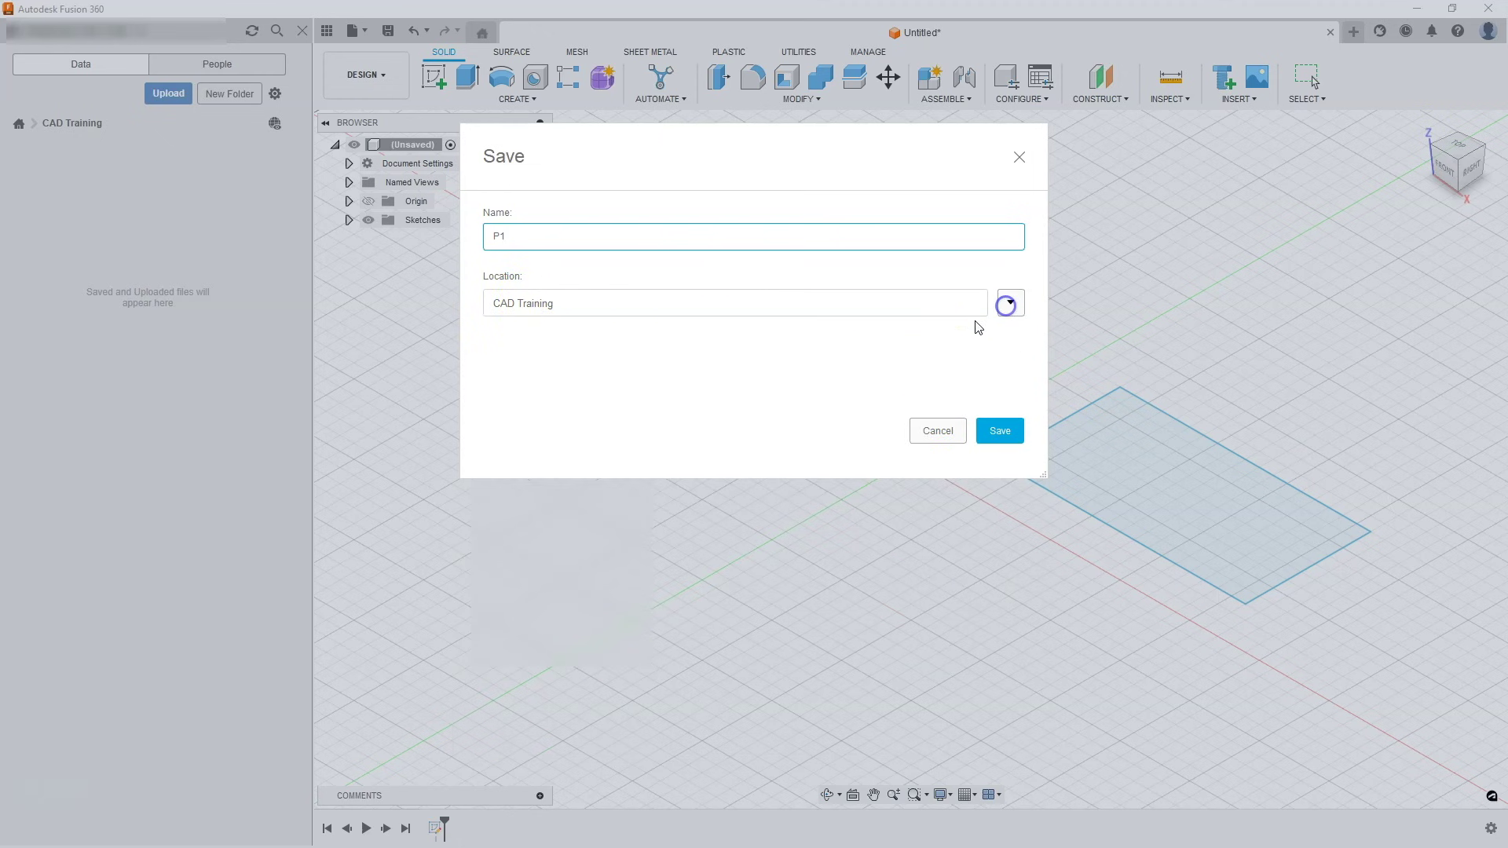
{"action": "left_click", "coordinate": [1000, 431]}
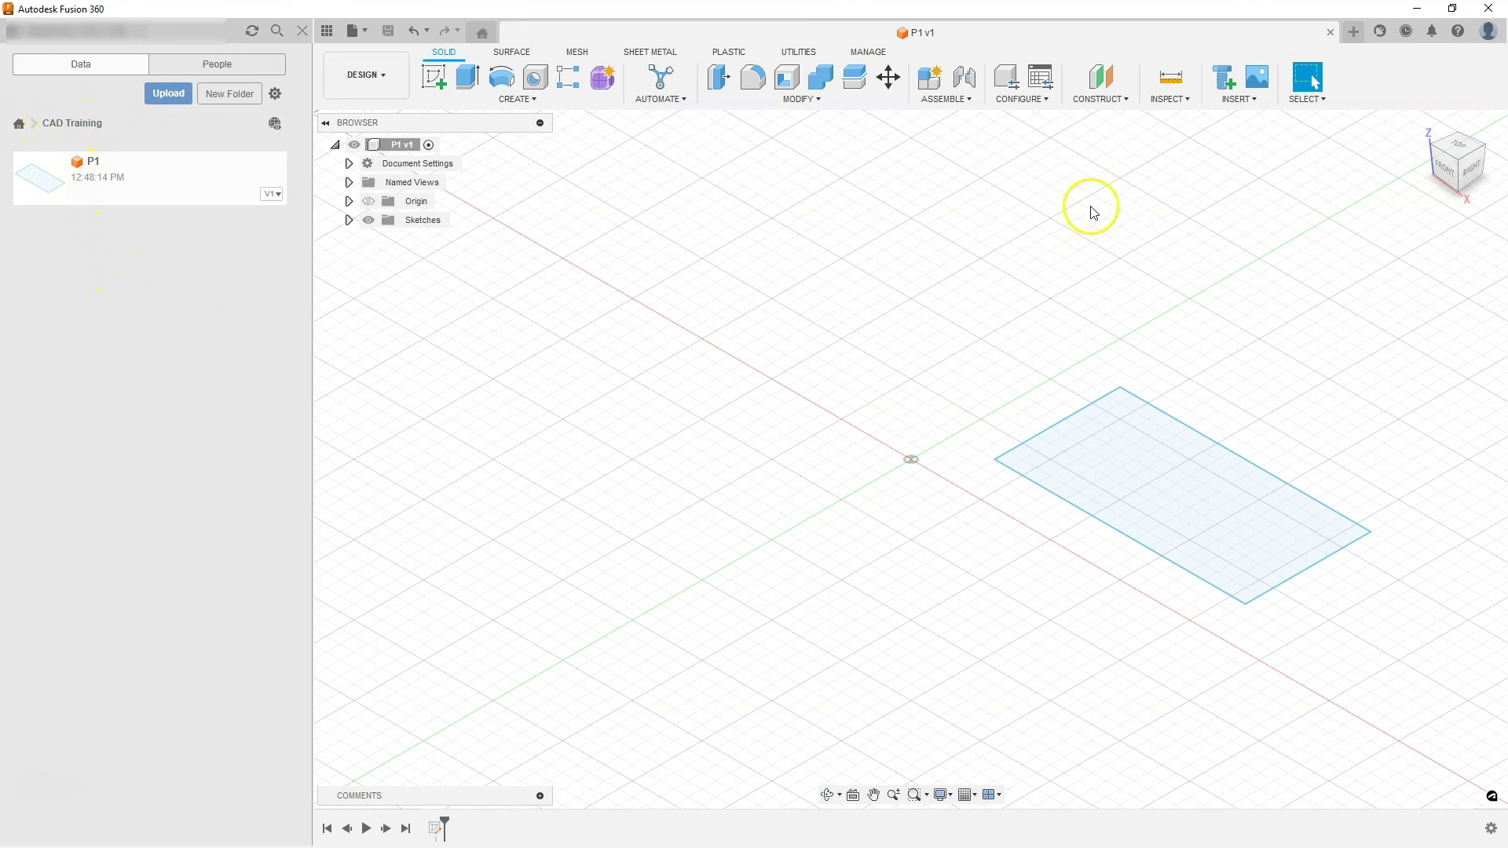
Step: Close the P1 design, reopen it from the CAD Training project, and hide the project data
{"action": "left_click", "coordinate": [1329, 33]}
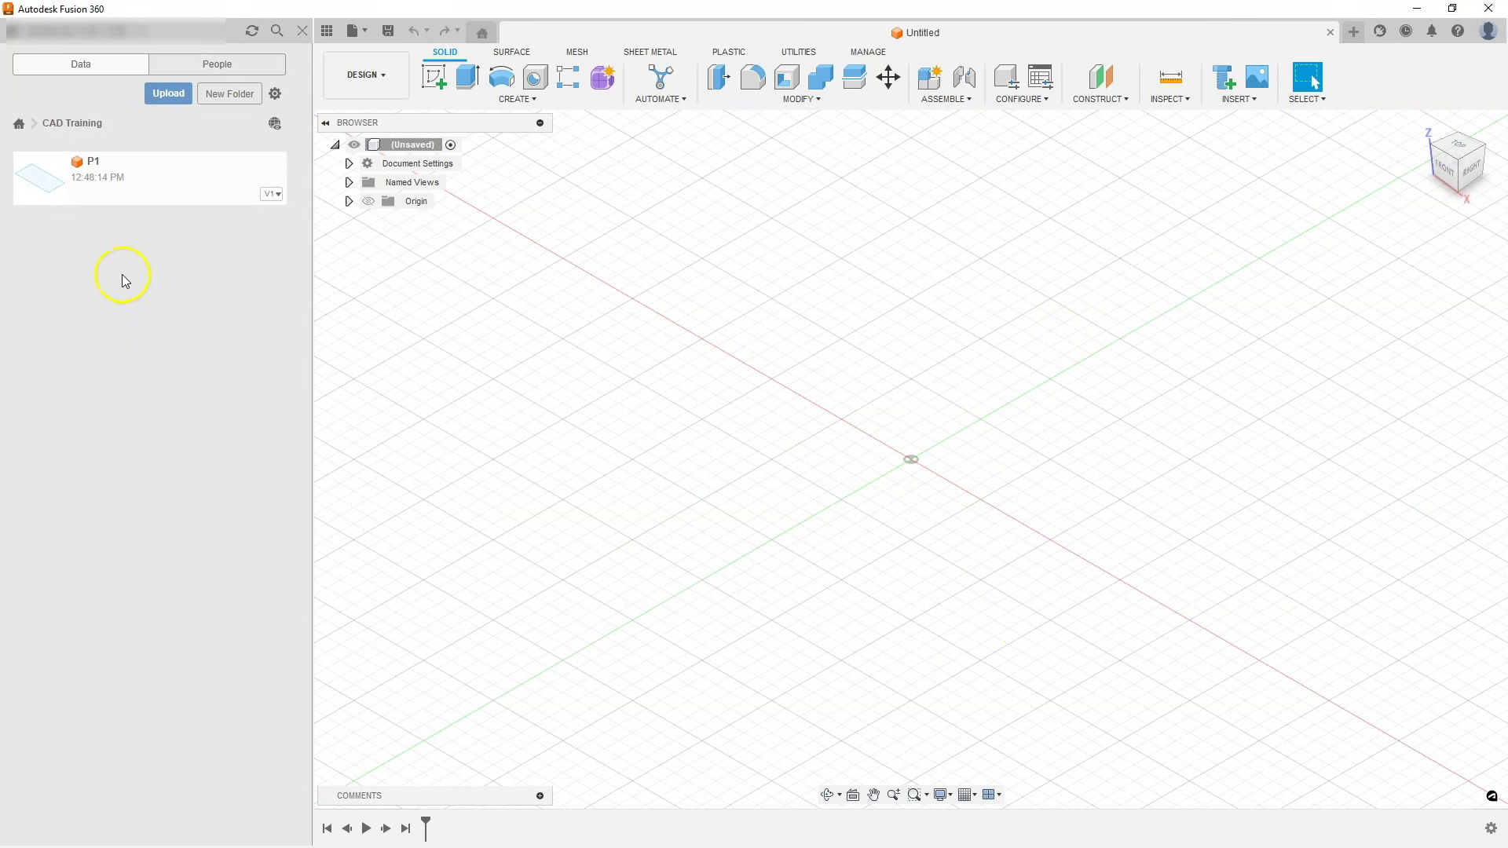
{"action": "double_click", "coordinate": [127, 185]}
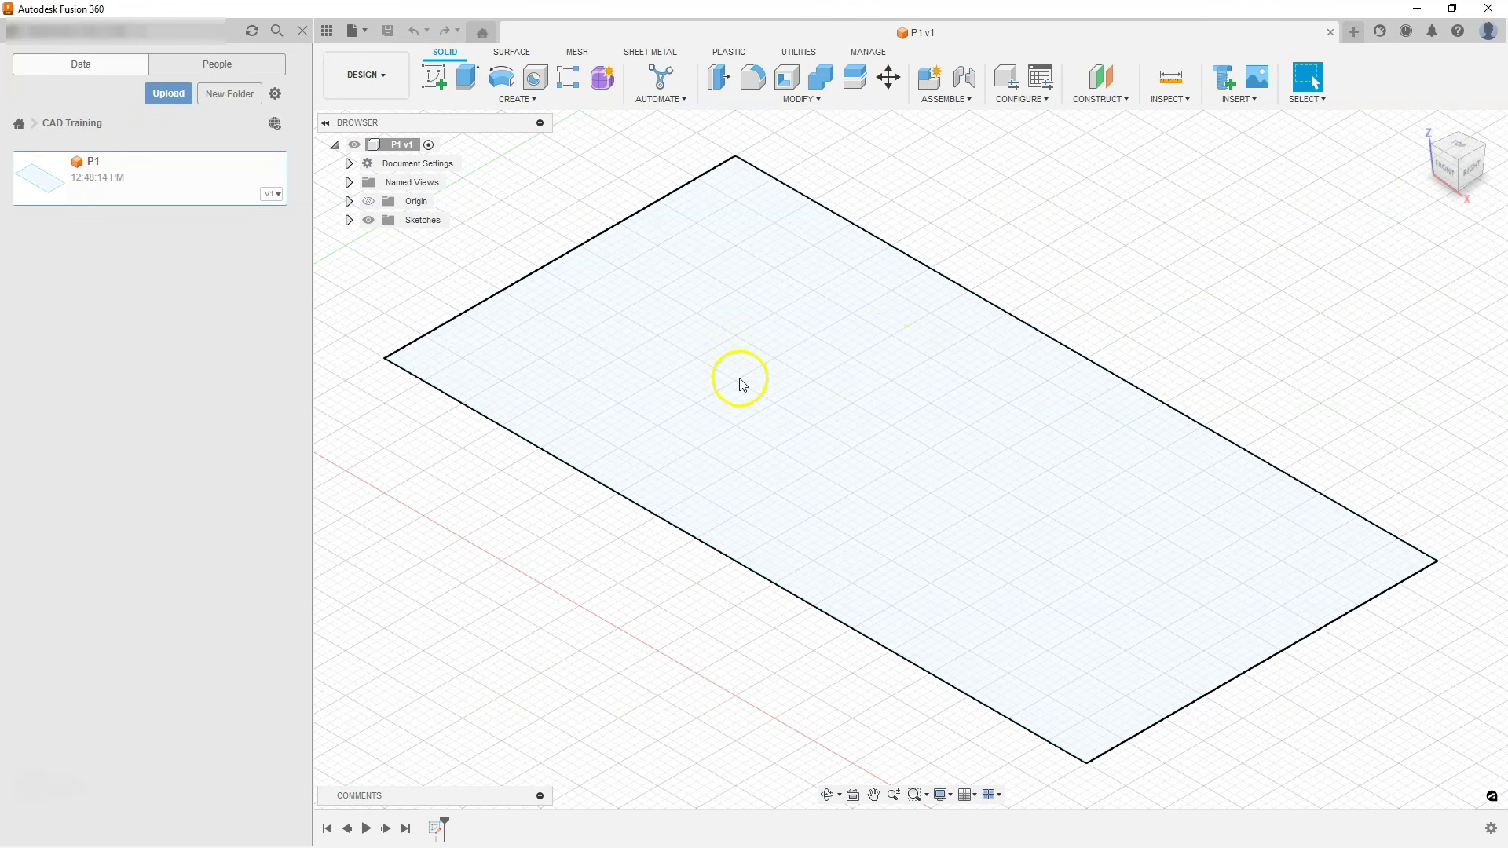
{"action": "left_click", "coordinate": [804, 361]}
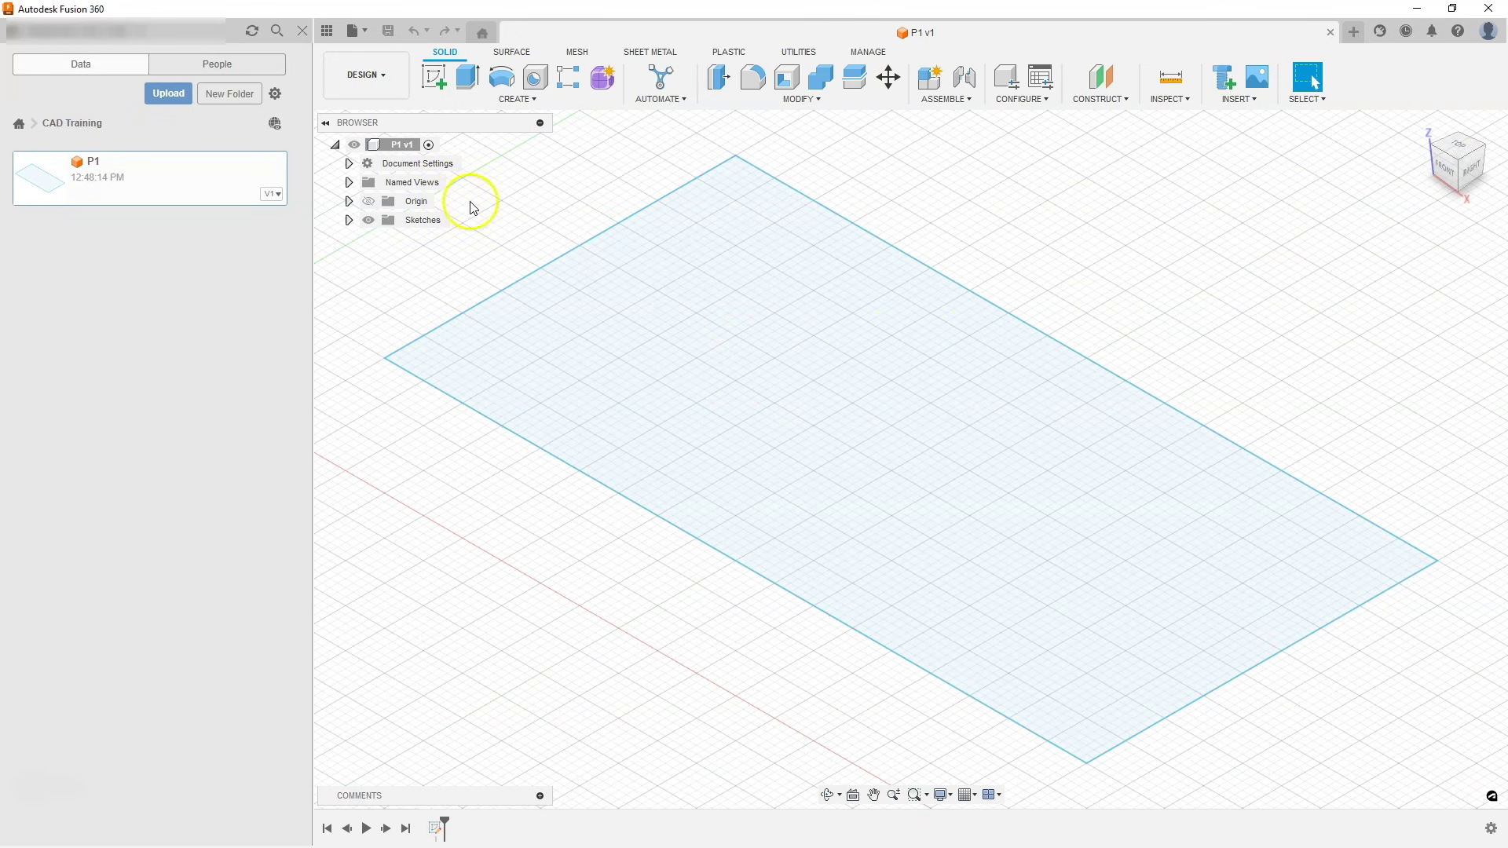
{"action": "left_click", "coordinate": [301, 33]}
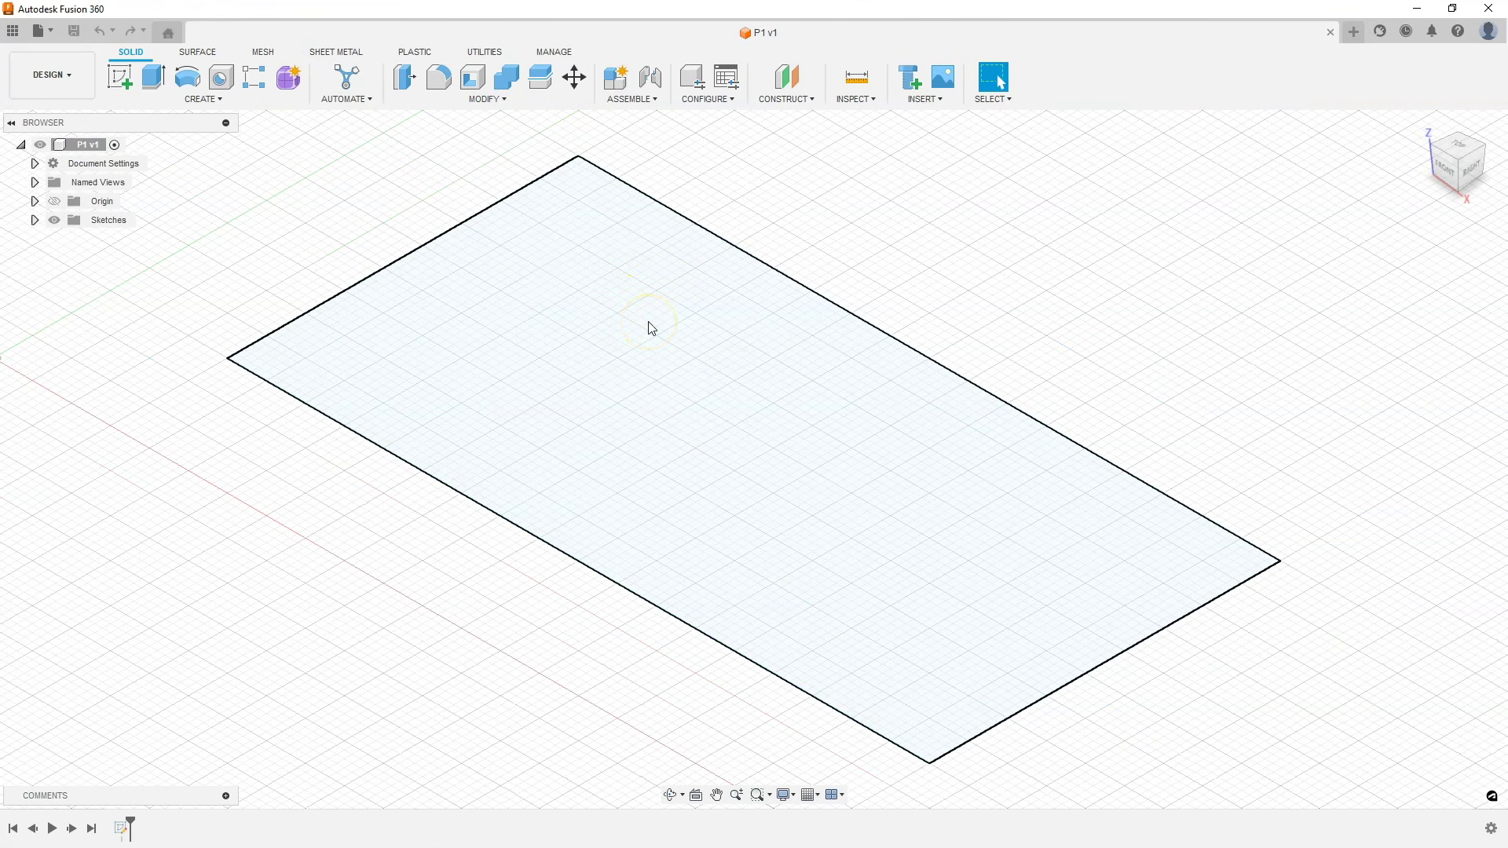
{"action": "left_click", "coordinate": [651, 329]}
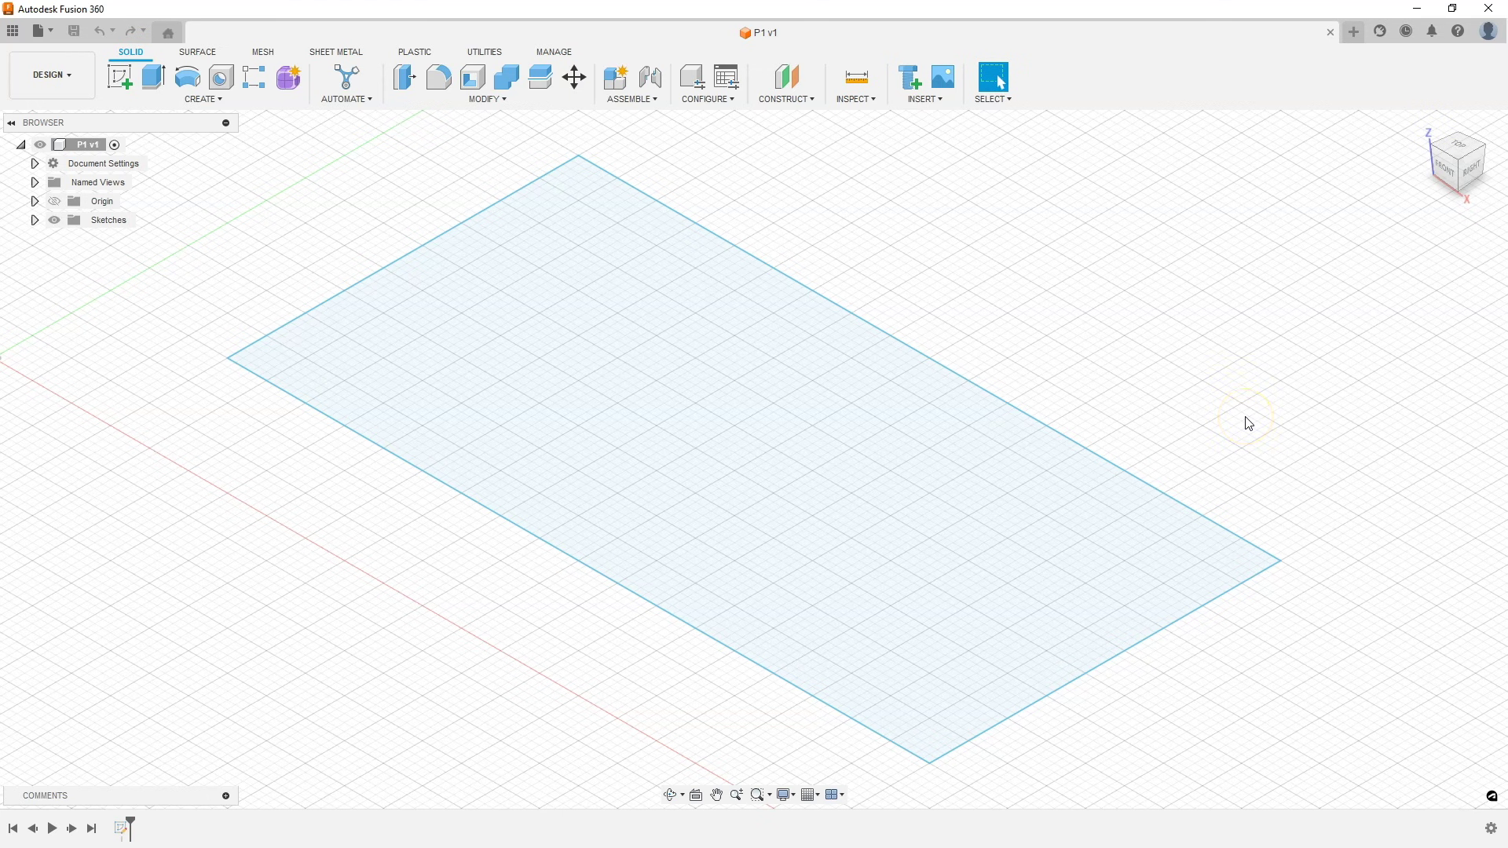
{"action": "left_click", "coordinate": [1263, 233]}
Step: Review the Pan, Zoom, Orbit shortcuts setting in the general preferences and close the preferences
{"action": "left_click", "coordinate": [1492, 30]}
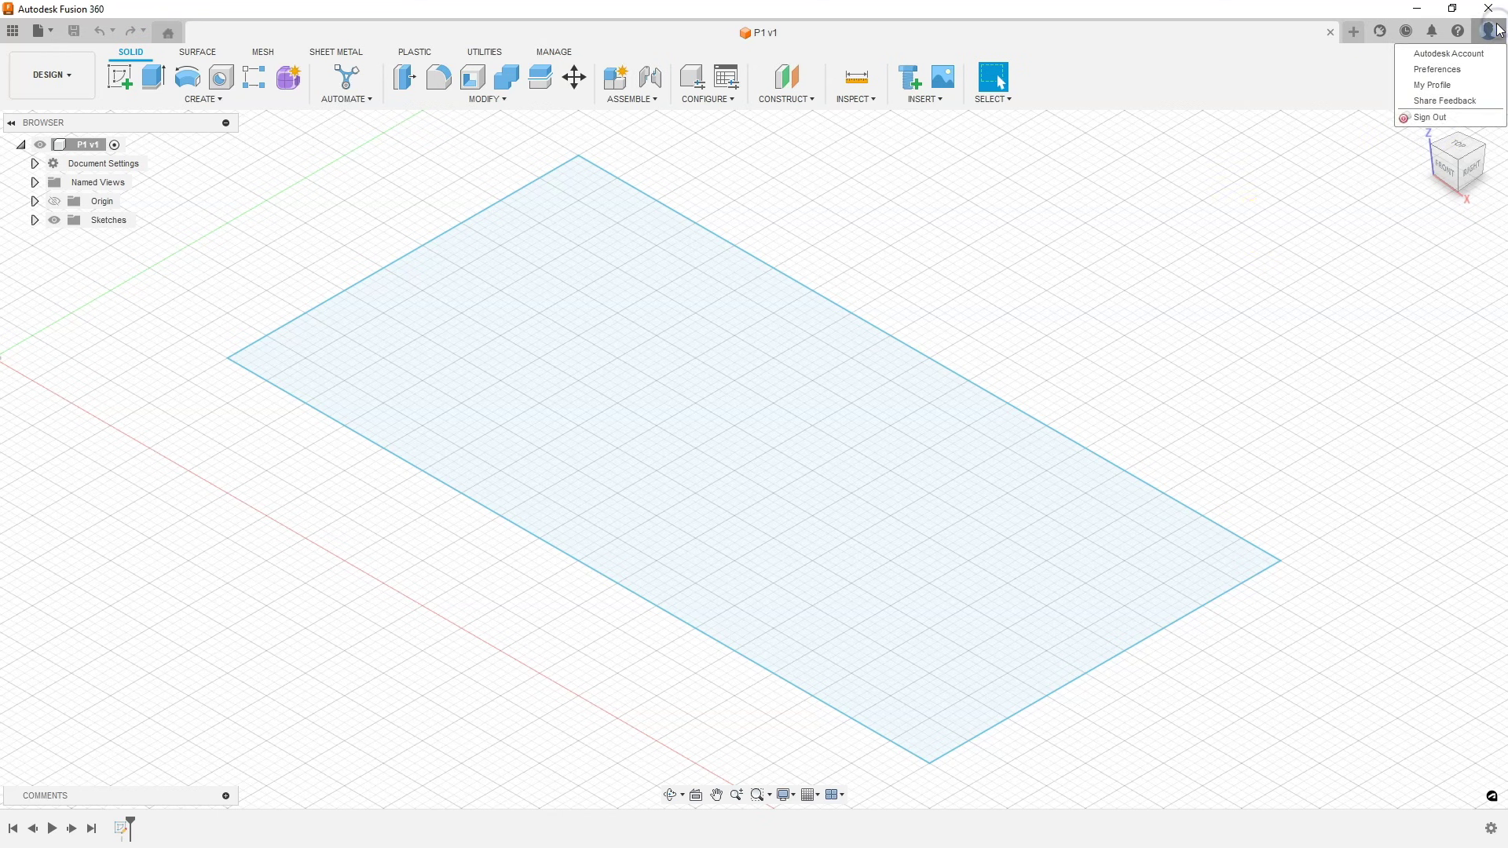
{"action": "left_click", "coordinate": [1482, 72]}
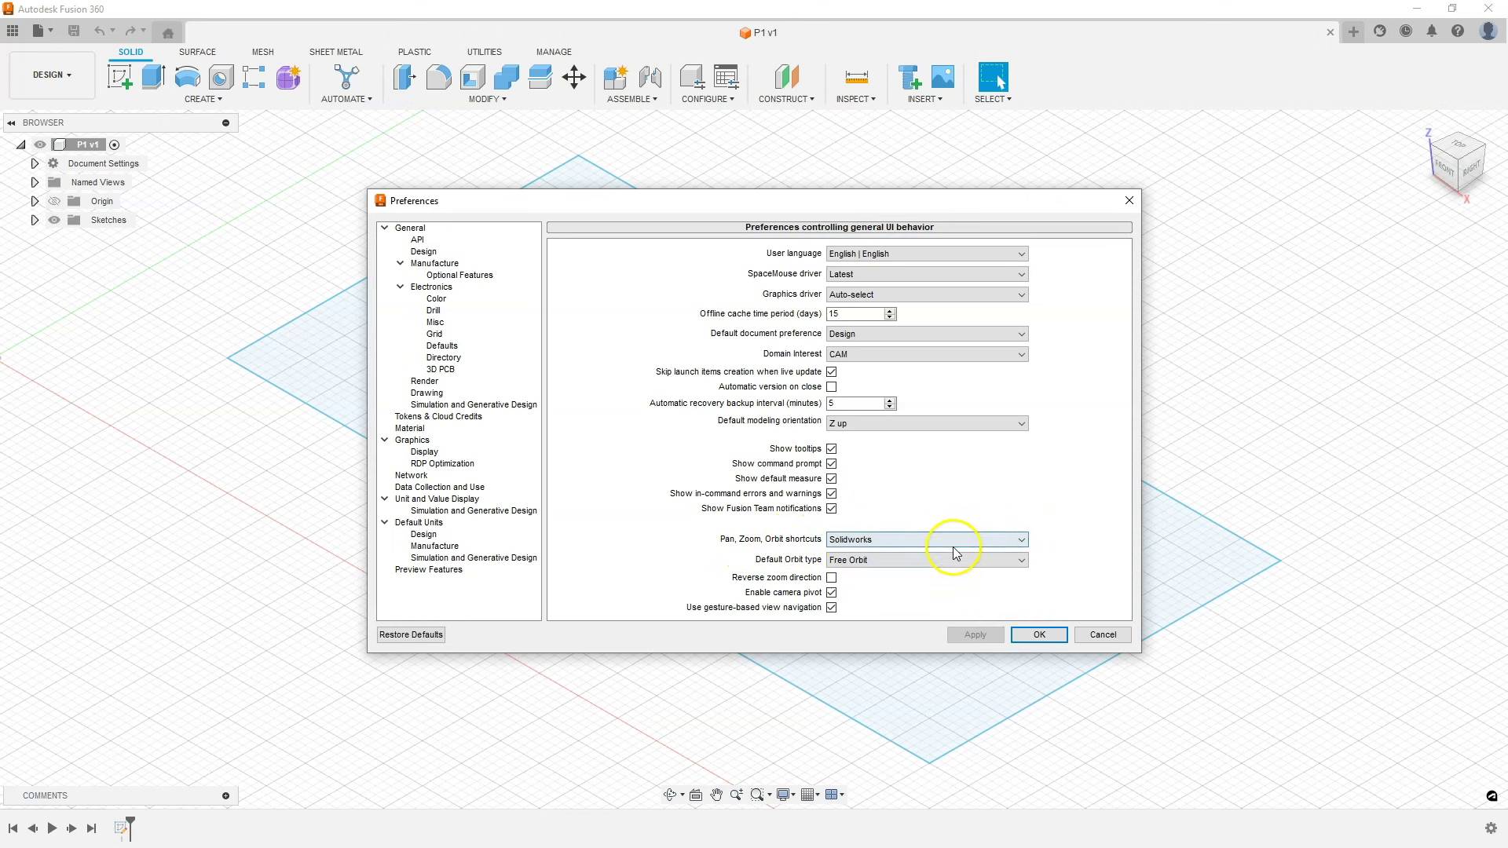
{"action": "left_click", "coordinate": [1053, 636]}
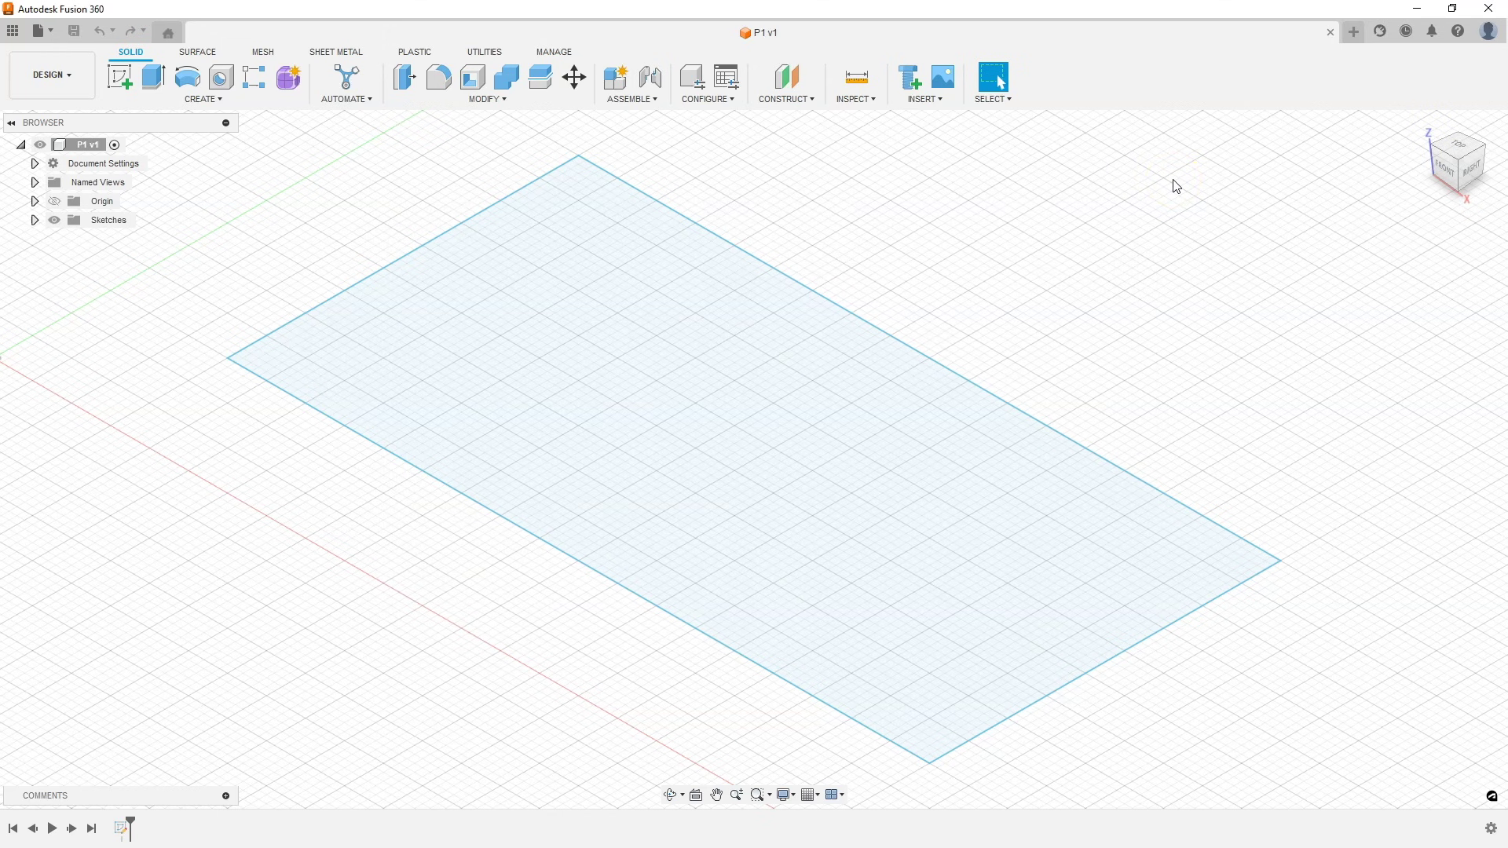
Step: Practise zooming in and out and orbiting the view around the rectangle
{"action": "scroll", "coordinate": [1023, 317], "scroll_direction": "down", "scroll_amount": 3}
{"action": "scroll", "coordinate": [1025, 319], "scroll_direction": "up", "scroll_amount": 5}
{"action": "scroll", "coordinate": [1024, 318], "scroll_direction": "down", "scroll_amount": 5}
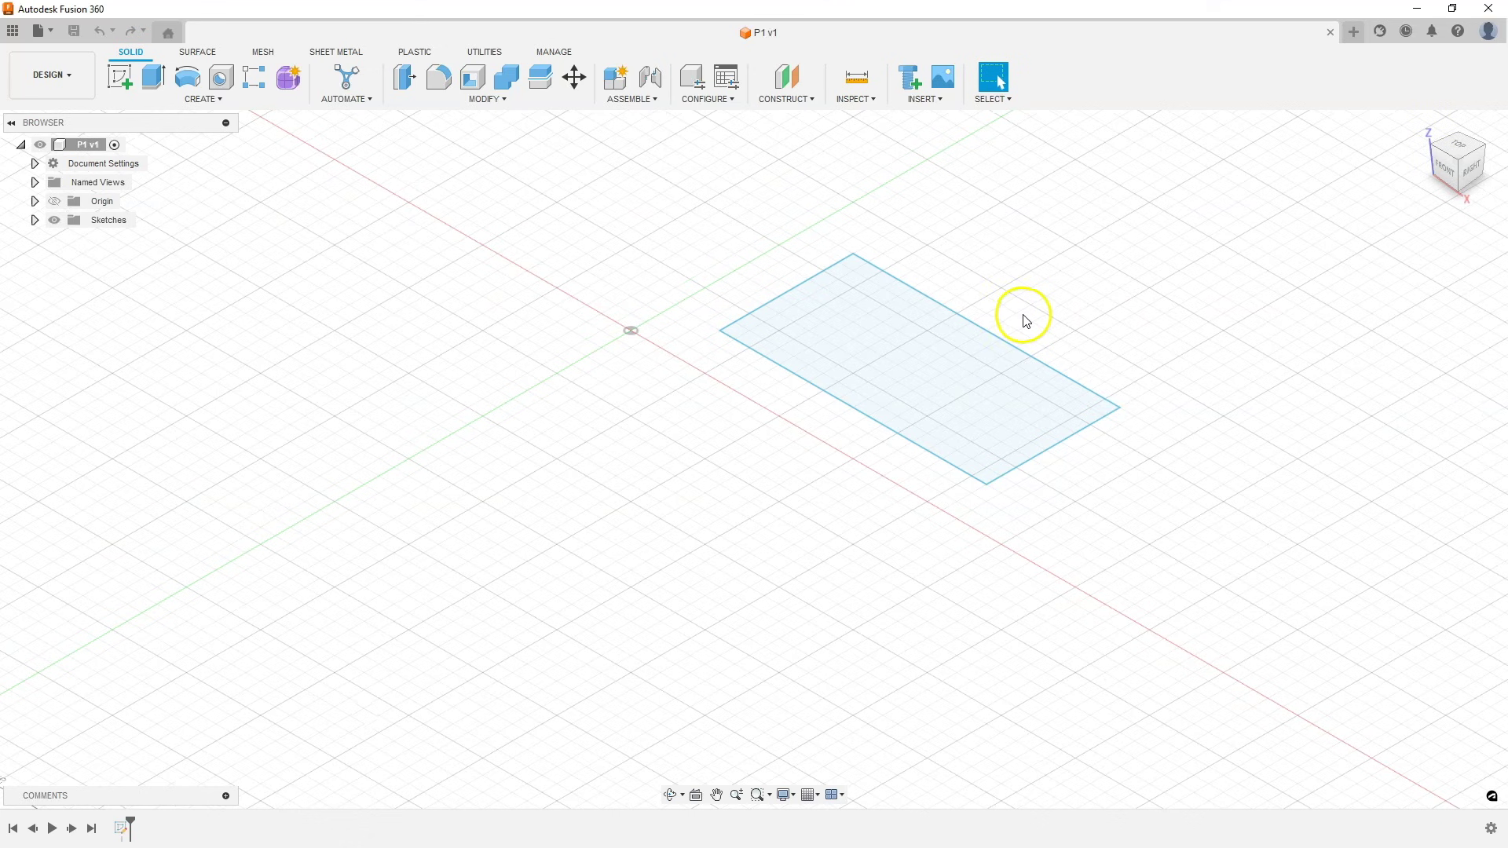
{"action": "scroll", "coordinate": [1023, 323], "scroll_direction": "up", "scroll_amount": 2}
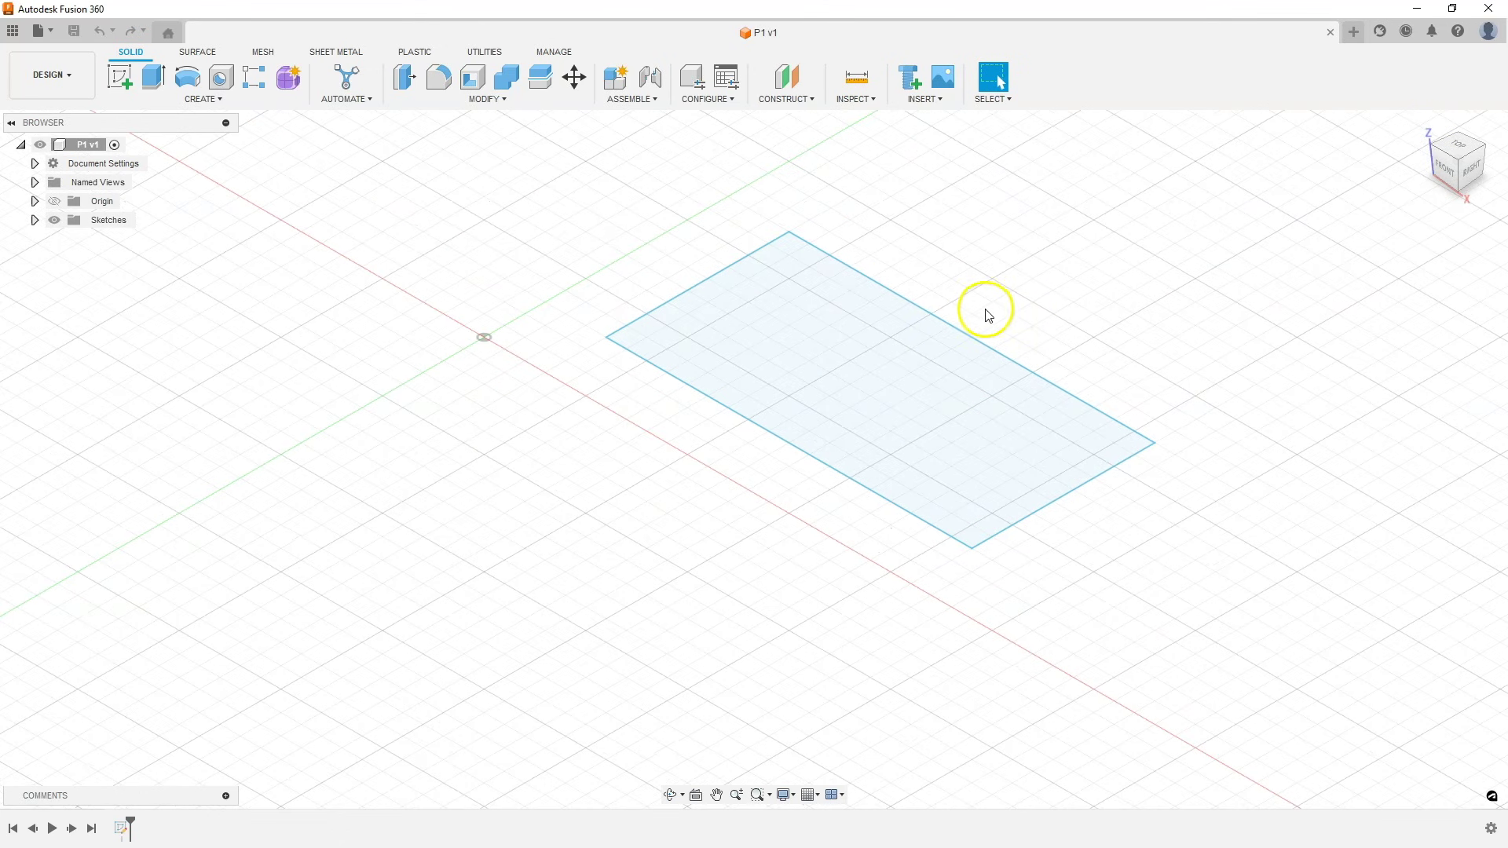
{"action": "middle_click_drag", "start_coordinate": [991, 307], "coordinate": [871, 411], "text": "shift"}
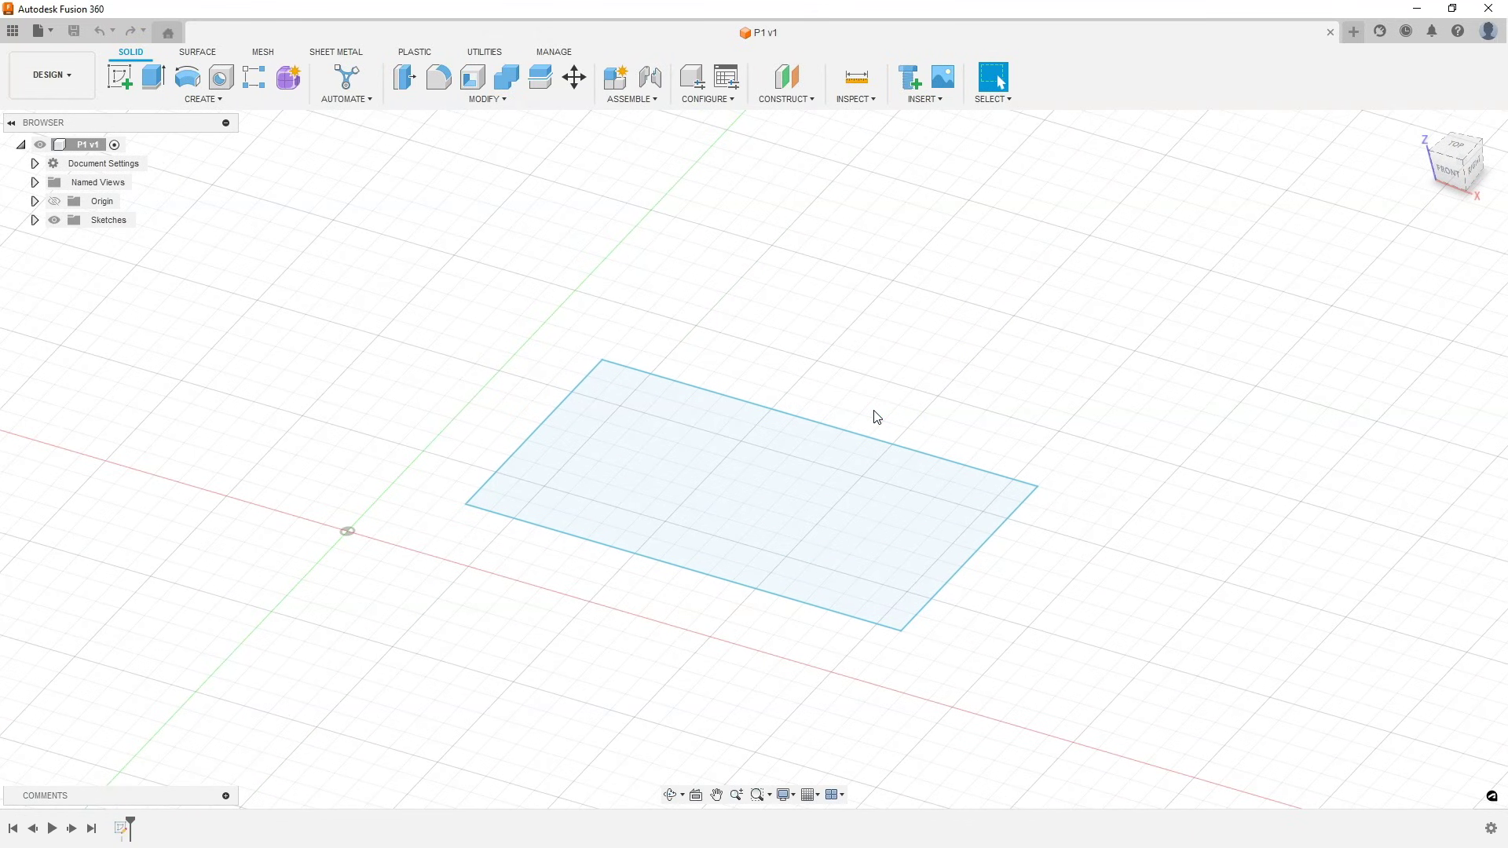
{"action": "middle_click_drag", "start_coordinate": [874, 409], "coordinate": [882, 377], "text": "ctrl+shift"}
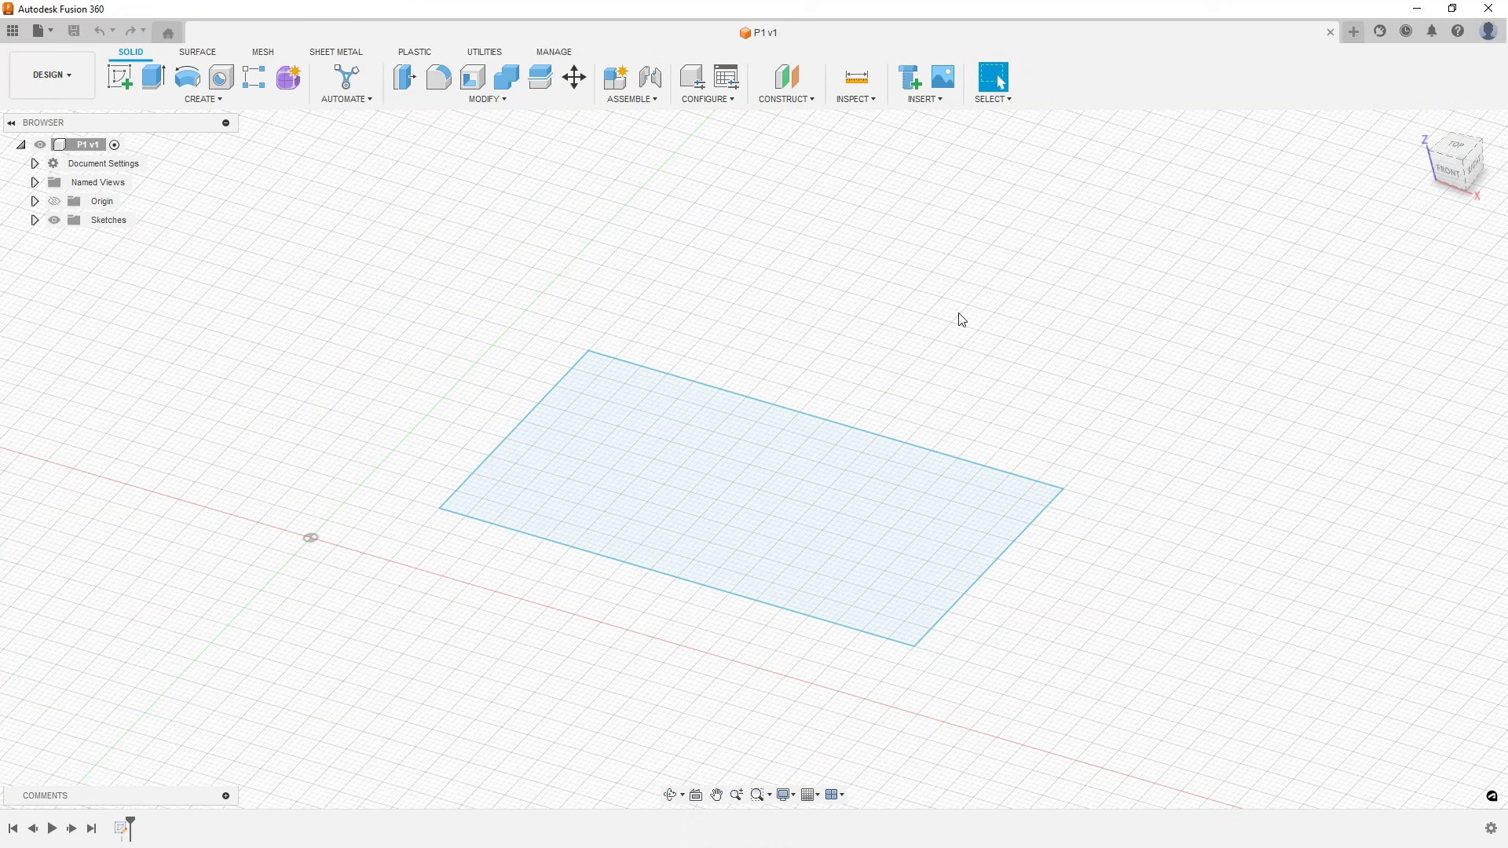
Step: View the rectangle from the Front and turn the model to an upright Top view
{"action": "left_click", "coordinate": [1457, 171]}
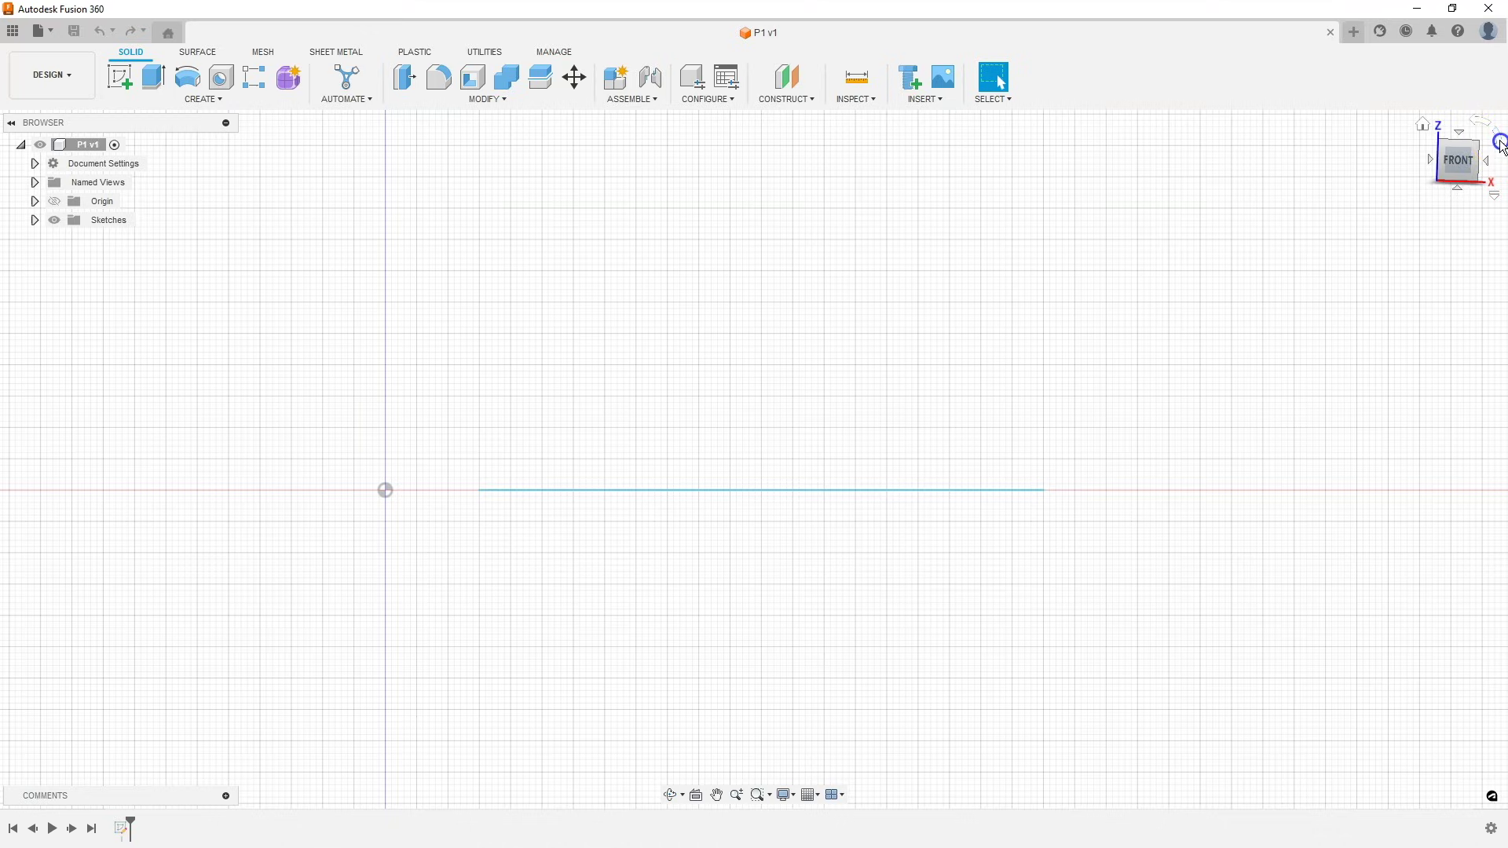
{"action": "left_click", "coordinate": [1500, 145]}
{"action": "middle_click_drag", "start_coordinate": [1412, 165], "coordinate": [1358, 179], "text": "shift"}
{"action": "key", "text": "Escape"}
{"action": "left_click", "coordinate": [1473, 161]}
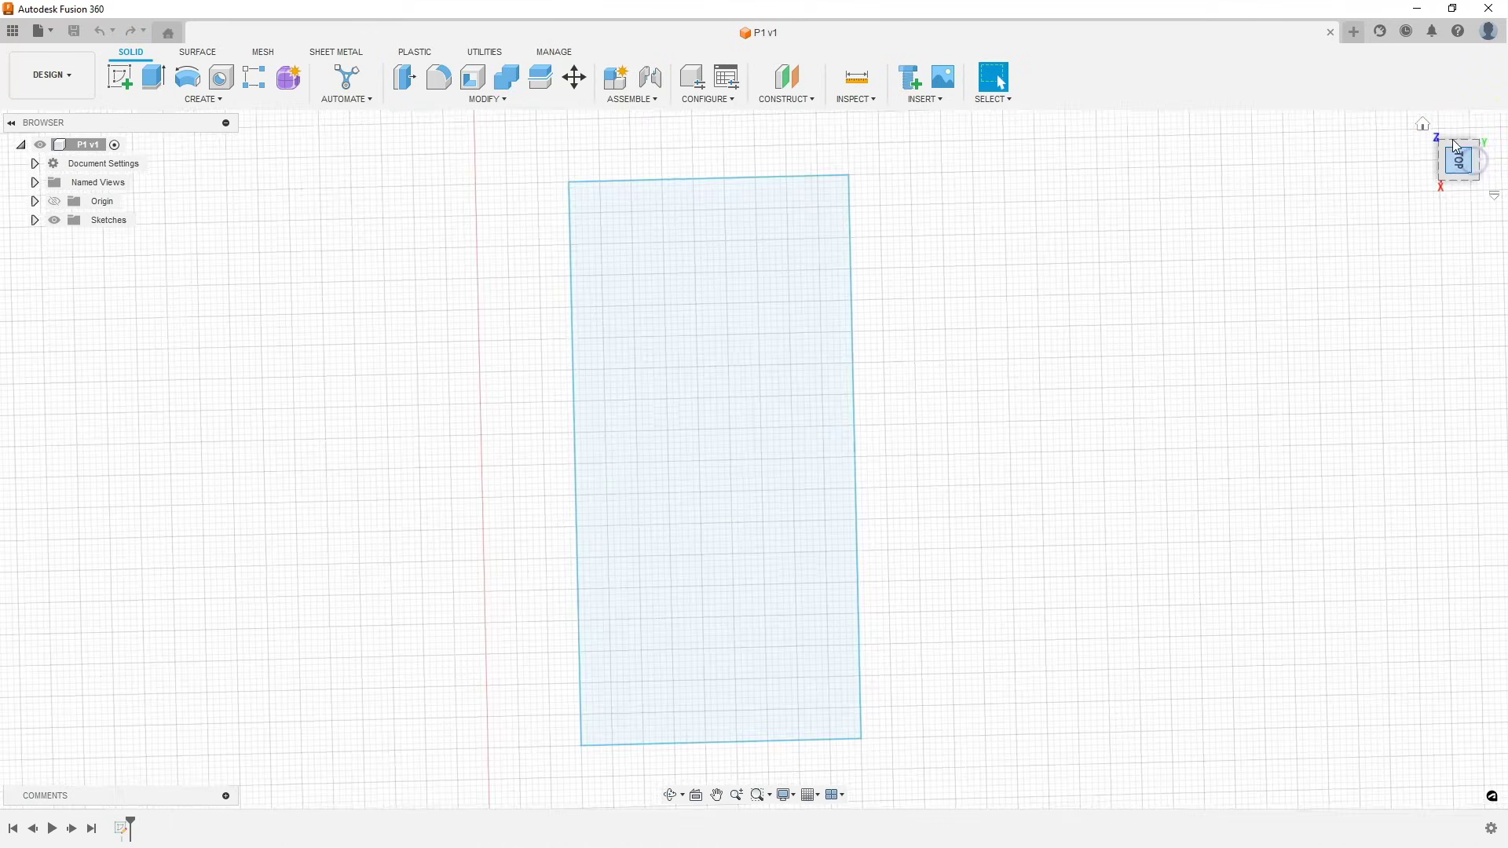
{"action": "left_click", "coordinate": [1479, 118]}
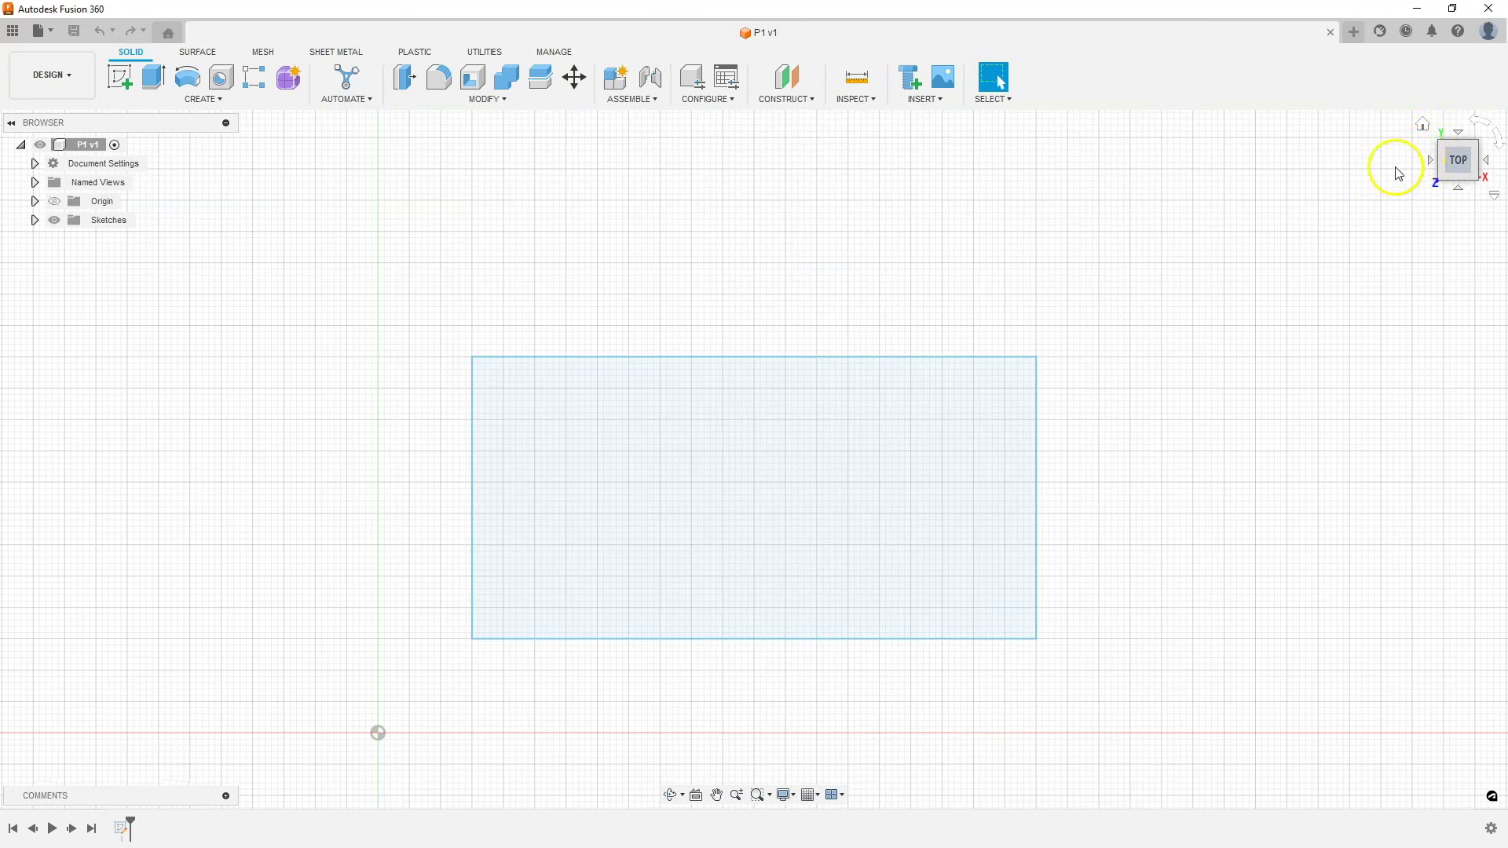
{"action": "right_click", "coordinate": [1094, 285]}
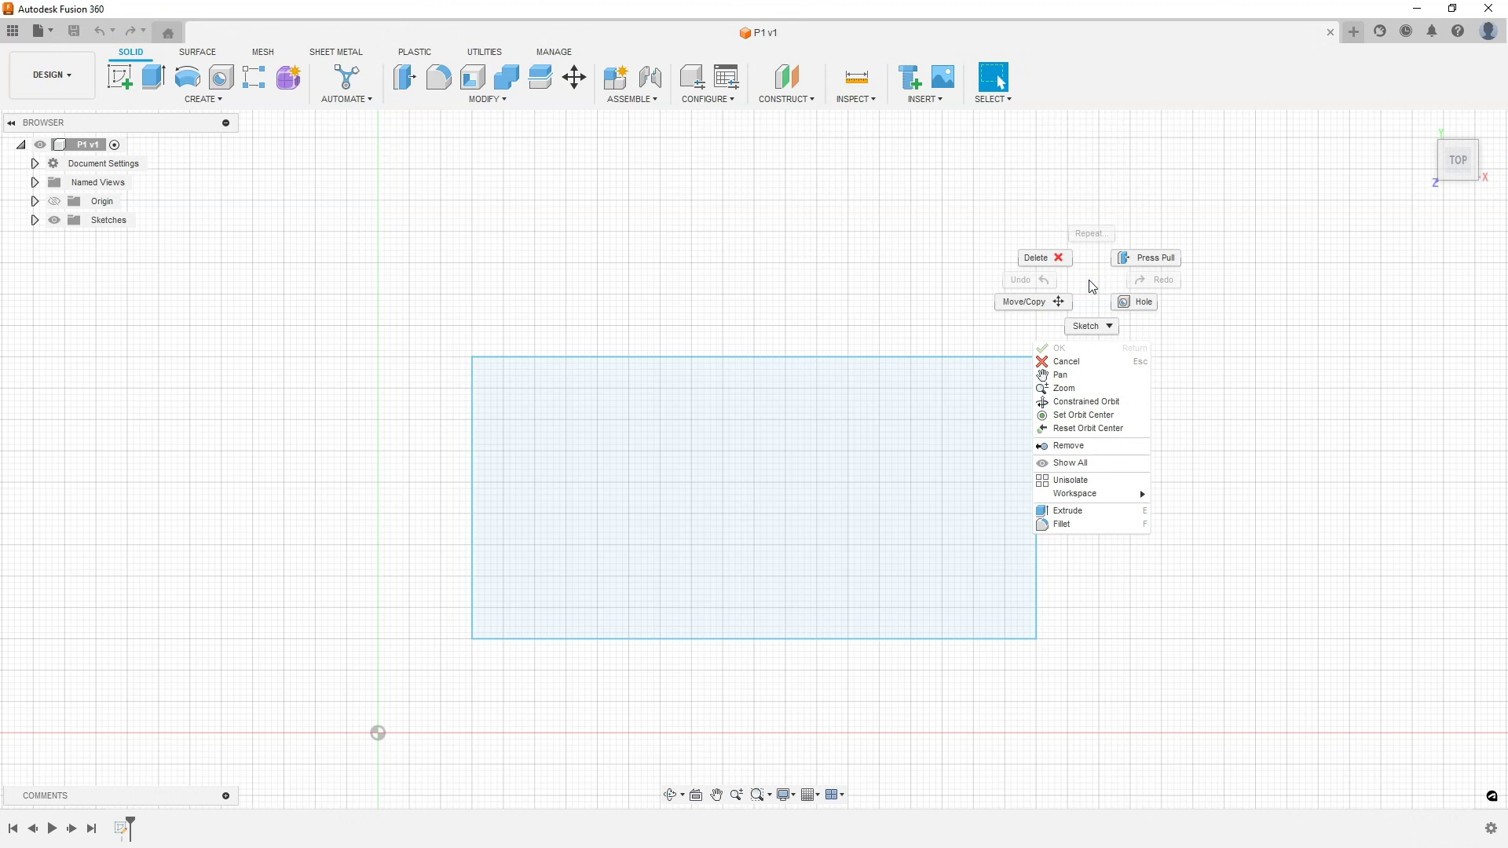
{"action": "left_click", "coordinate": [1088, 281]}
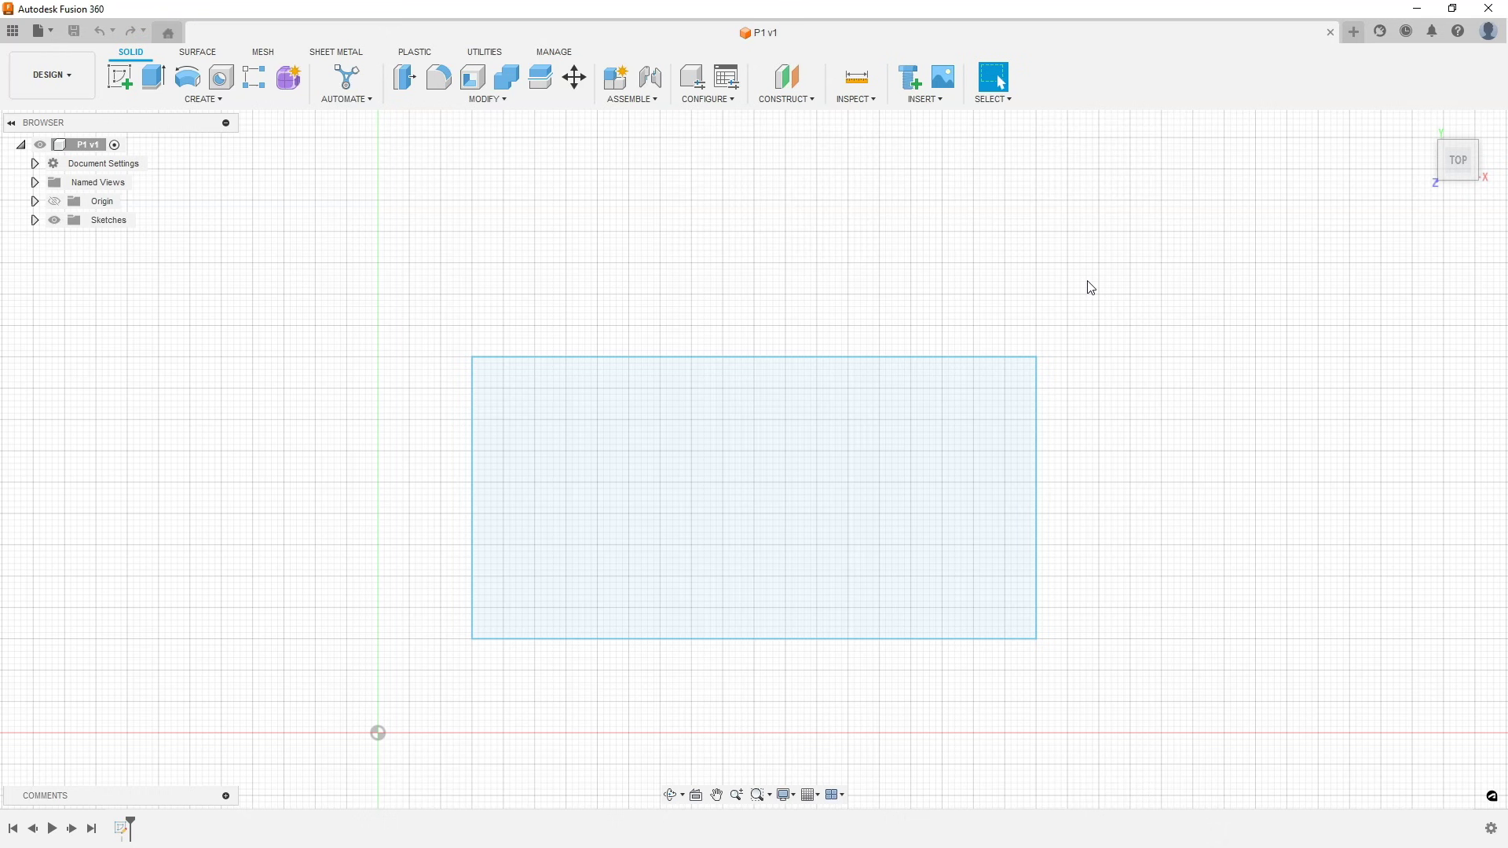
Step: Reopen the rectangle's sketch, Sketch1, for editing
{"action": "left_click", "coordinate": [36, 220]}
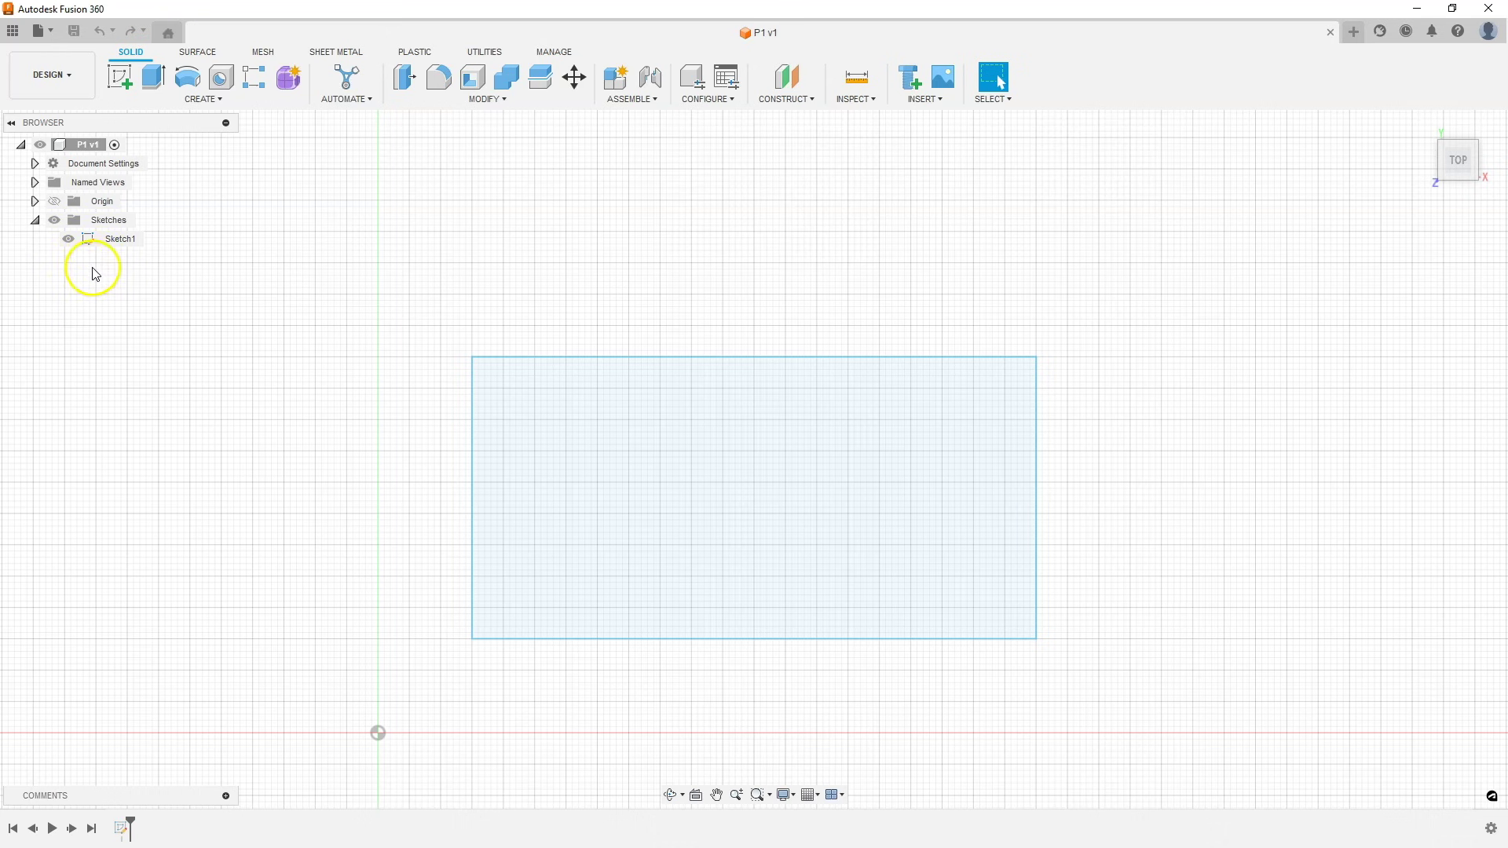
{"action": "right_click", "coordinate": [119, 249]}
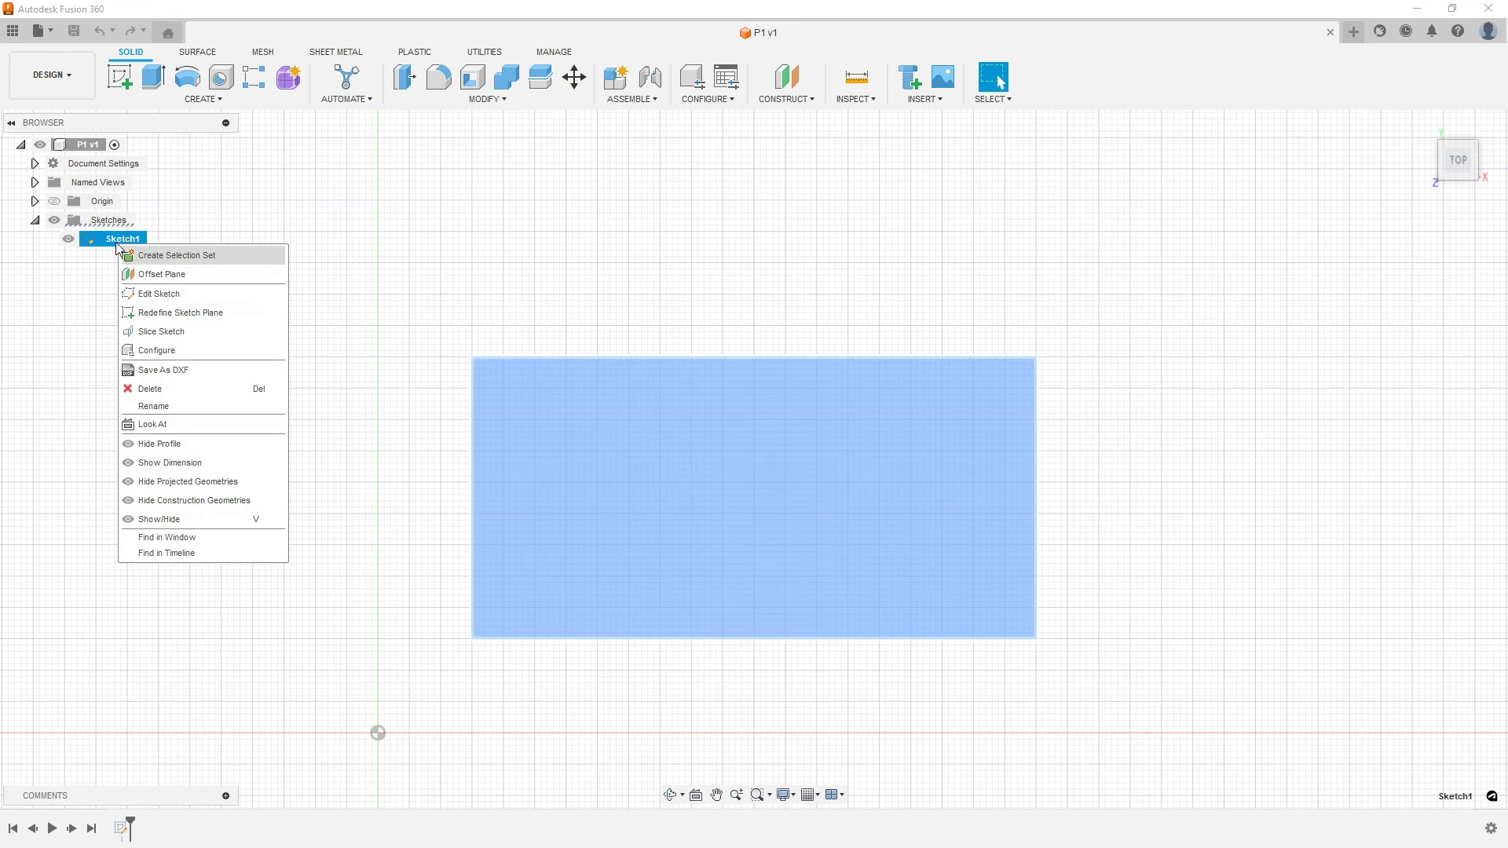
{"action": "left_click", "coordinate": [180, 293]}
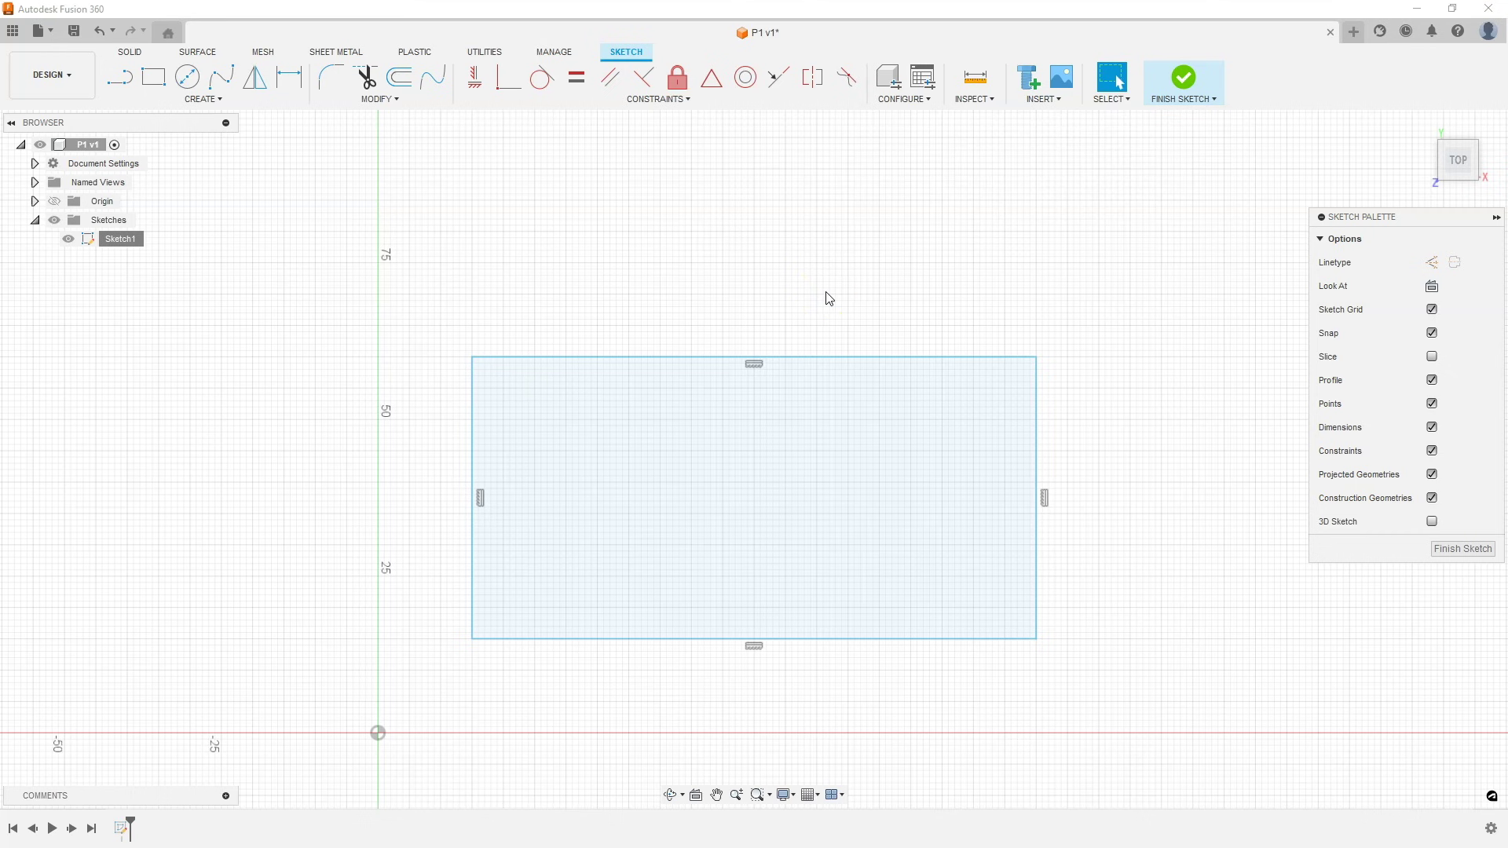
{"action": "left_click", "coordinate": [822, 298]}
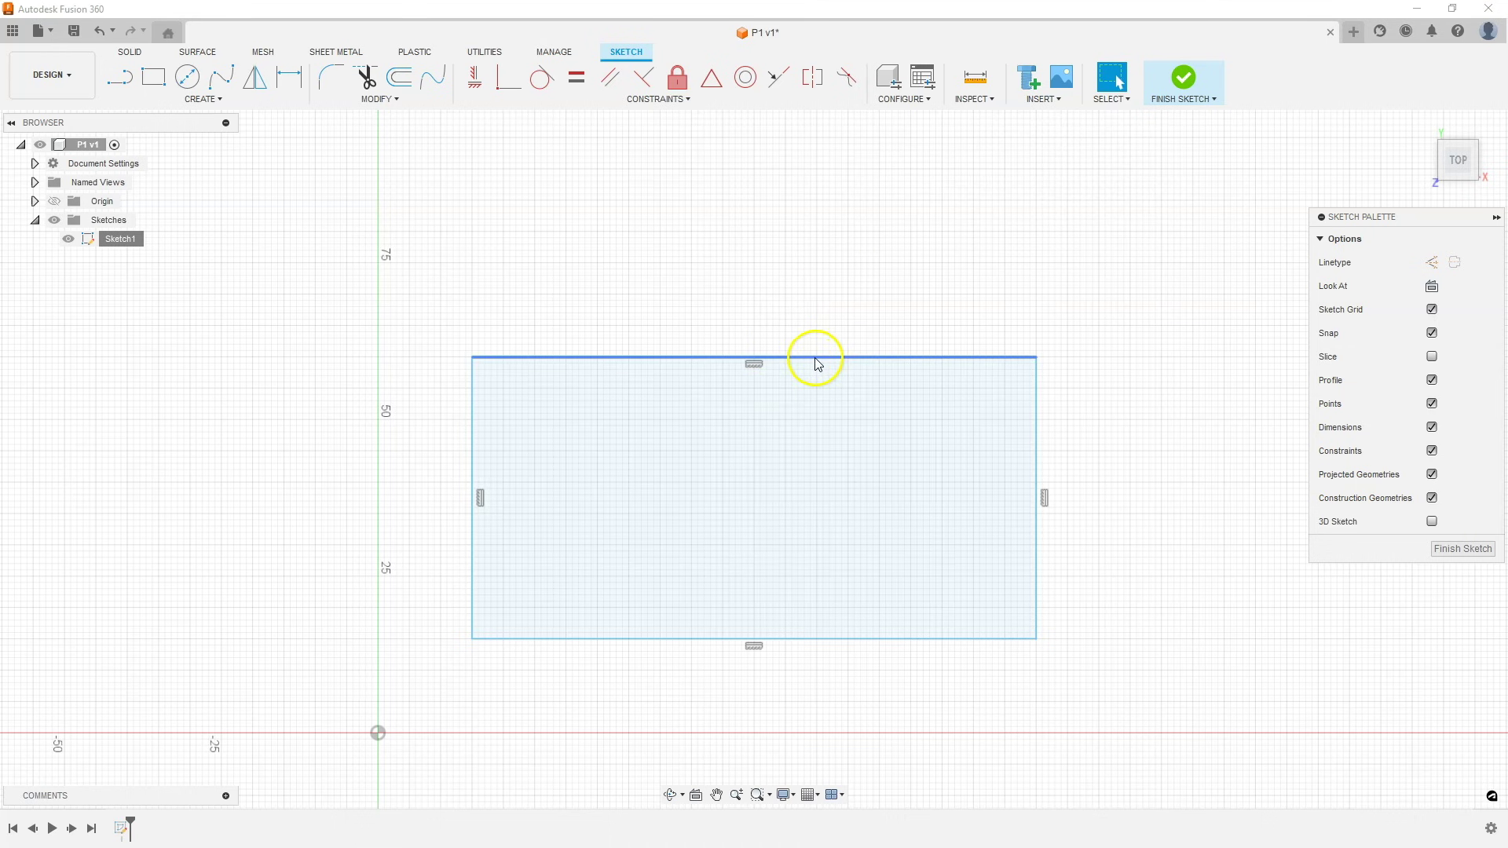
Step: Resize the rectangle freehand to about 52 mm high, moving its upper edge up, right edge outward and left edge inward
{"action": "left_click_drag", "start_coordinate": [835, 363], "coordinate": [841, 313]}
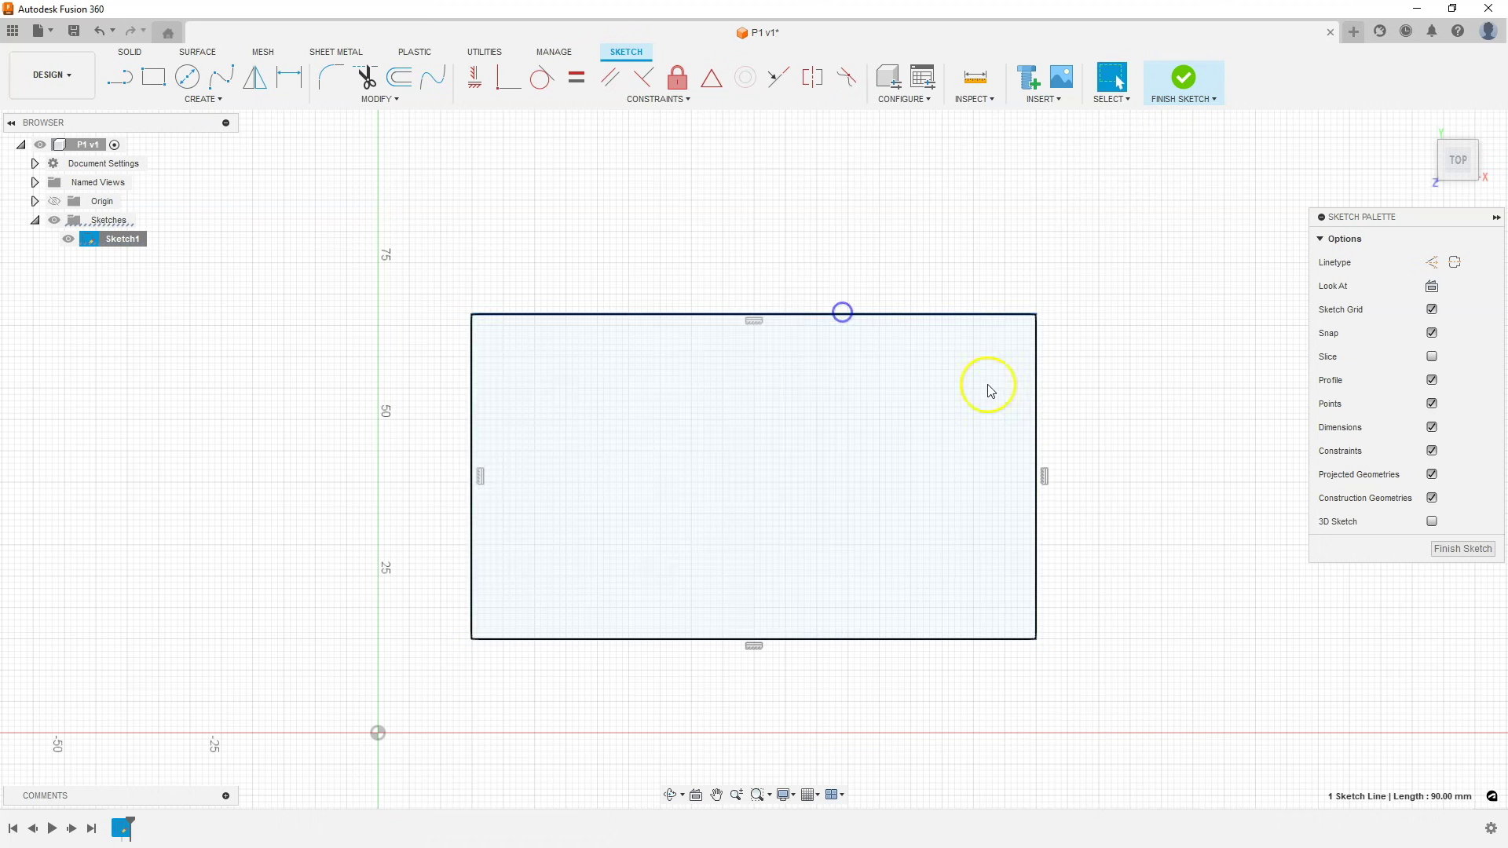
{"action": "left_click_drag", "start_coordinate": [1037, 390], "coordinate": [1067, 399]}
{"action": "key", "text": "Escape"}
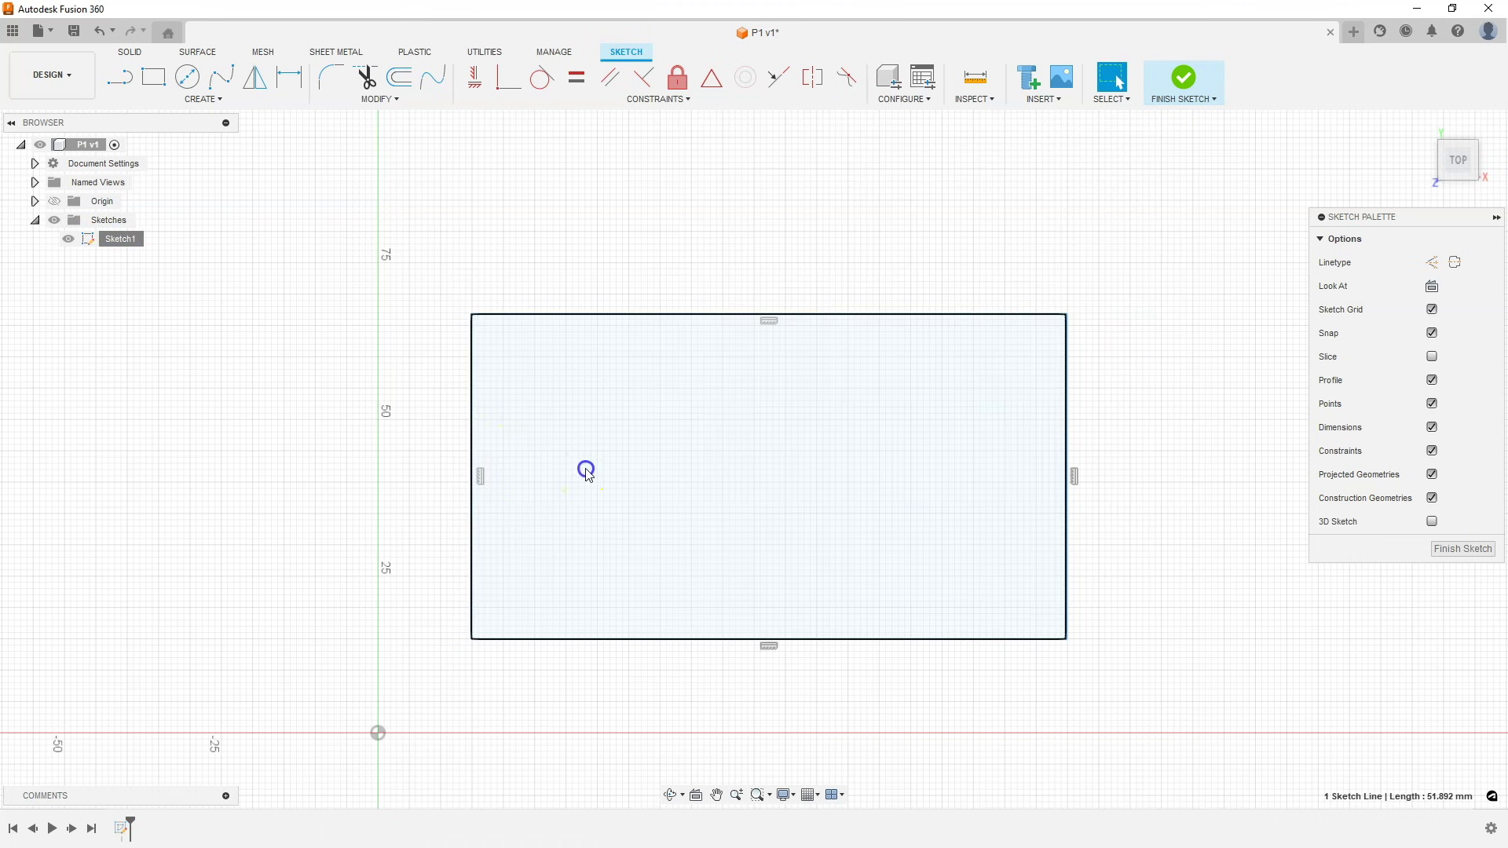
{"action": "left_click_drag", "start_coordinate": [464, 455], "coordinate": [566, 449]}
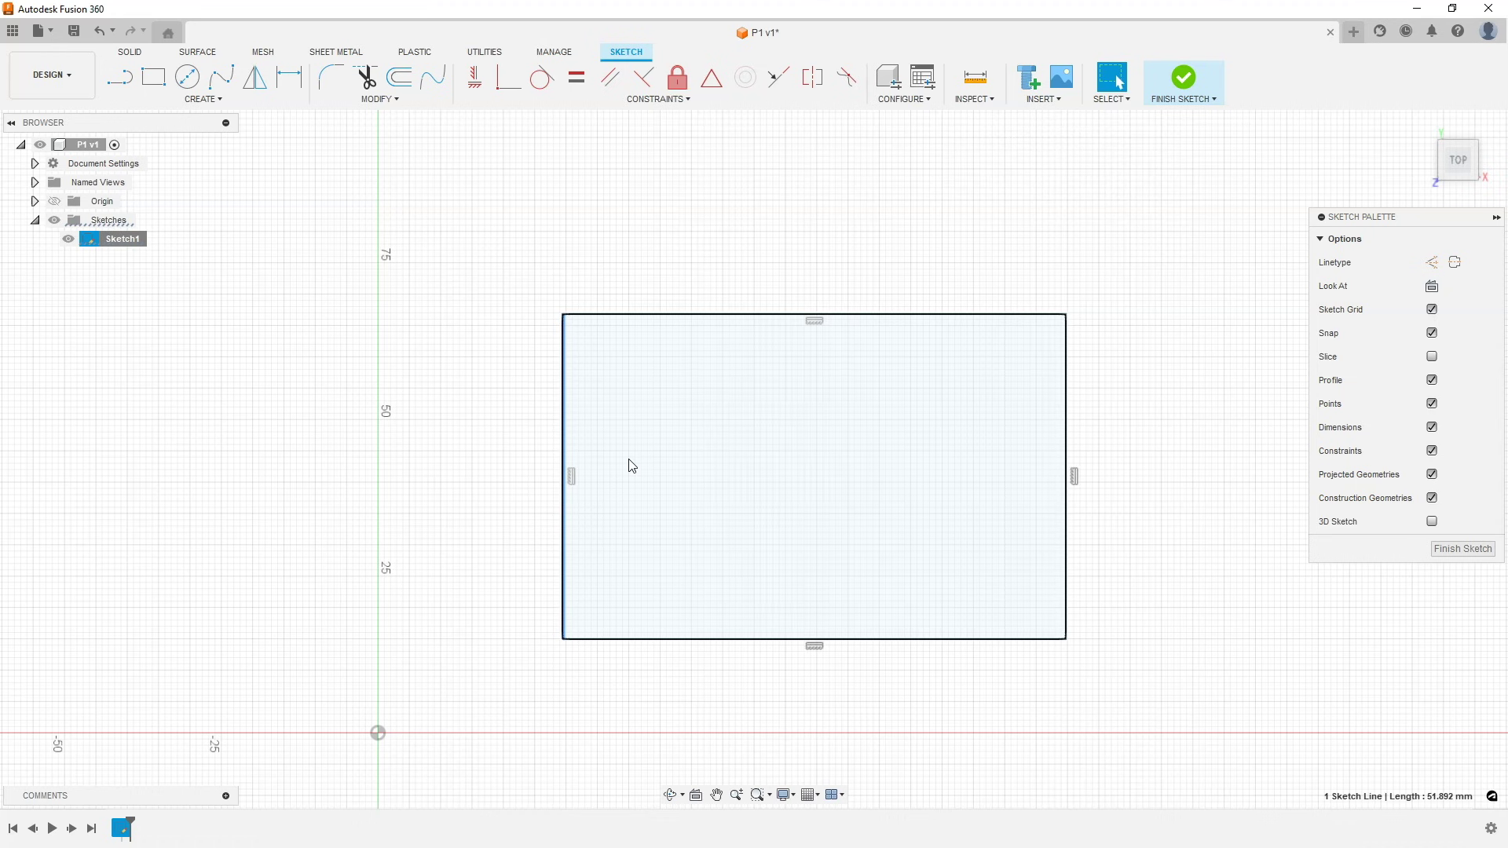
Step: Add a sketch dimension below the rectangle's lower edge and set its width to 100 mm
{"action": "left_click", "coordinate": [471, 325]}
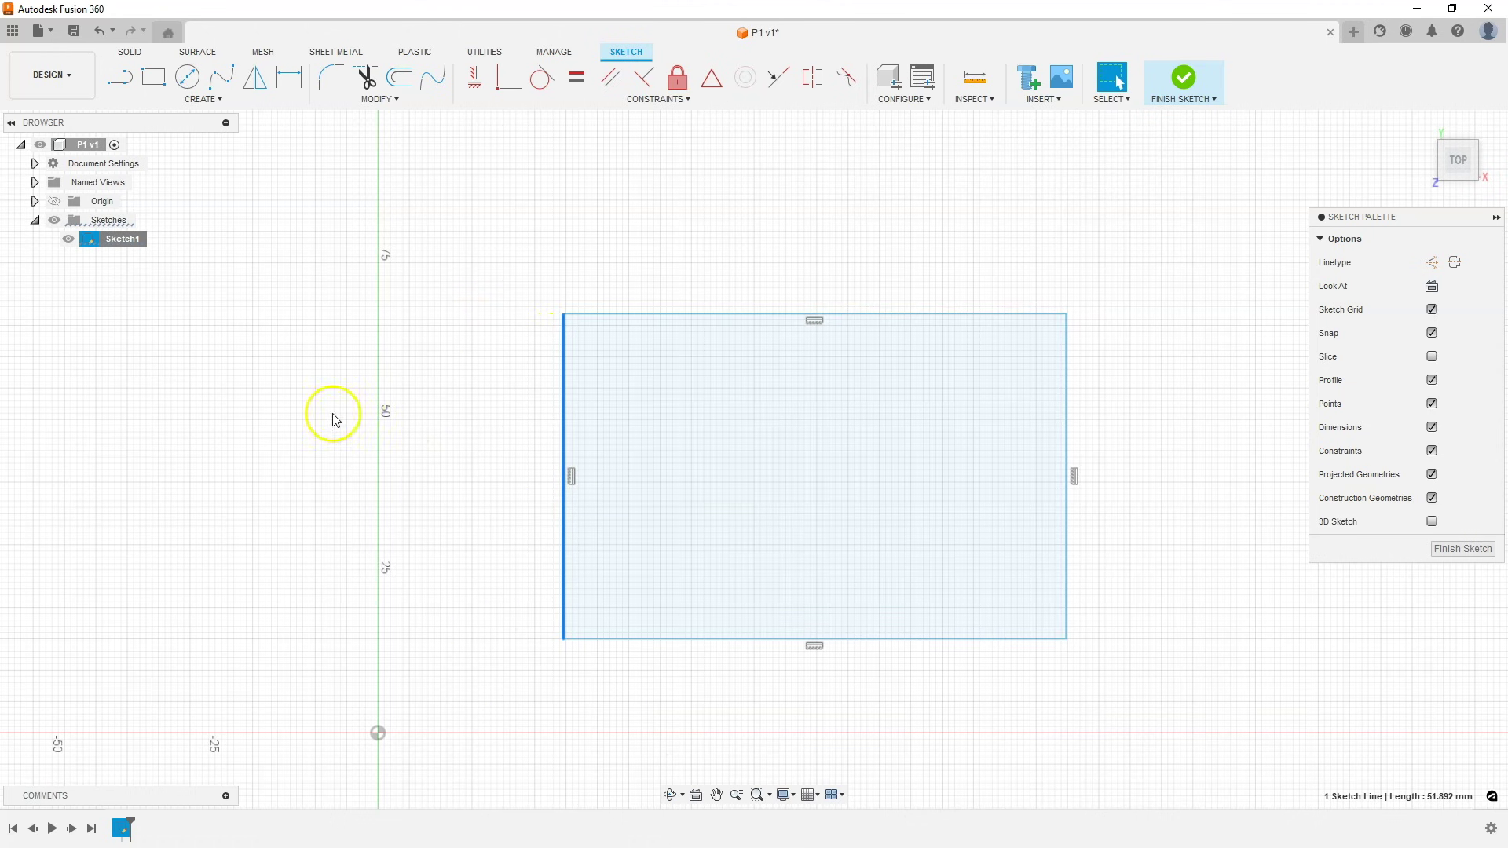
{"action": "left_click", "coordinate": [433, 418]}
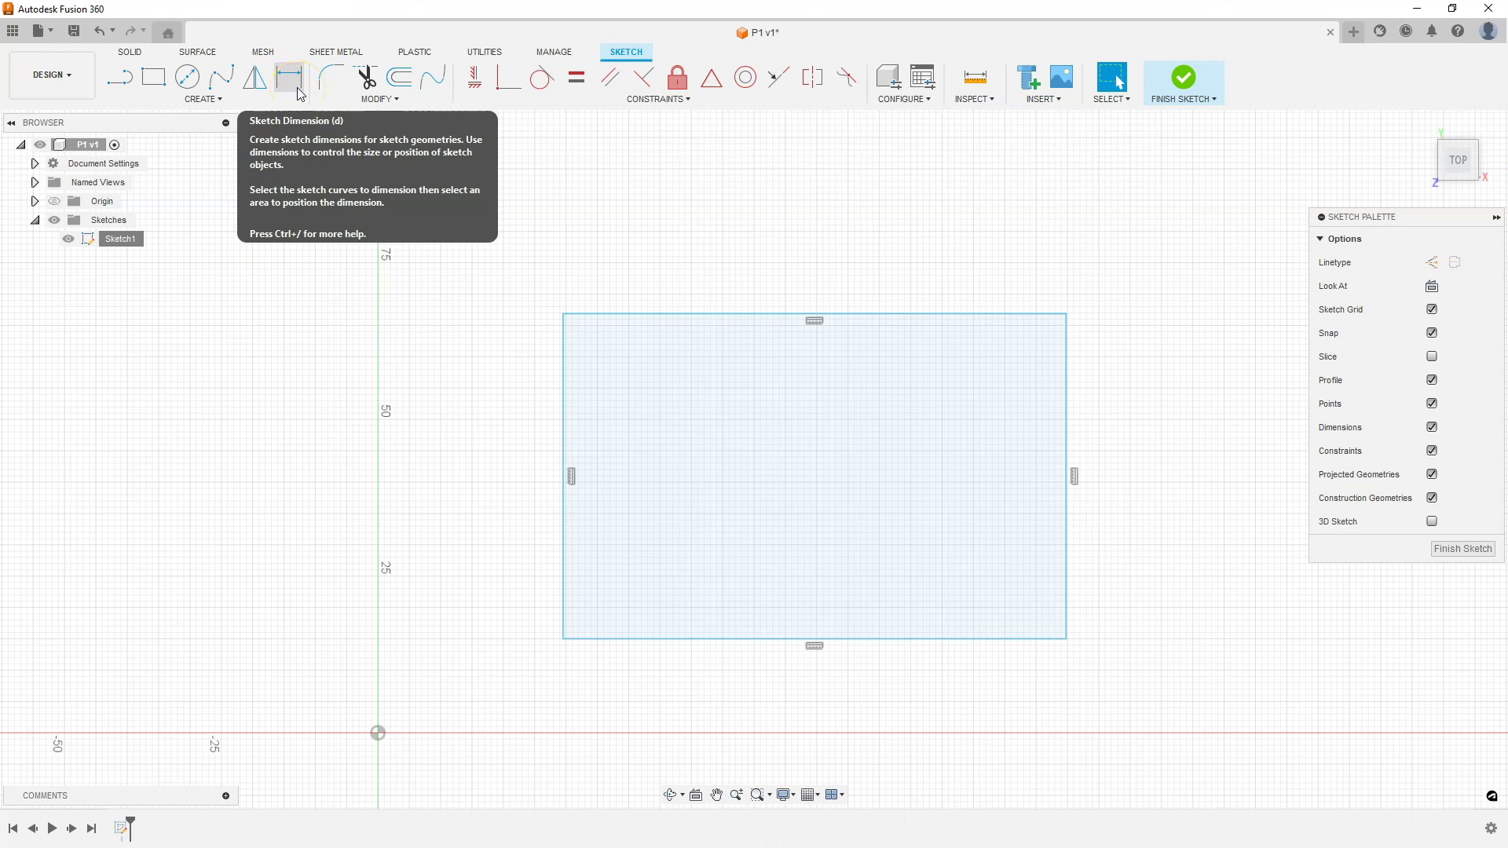
{"action": "left_click", "coordinate": [212, 99]}
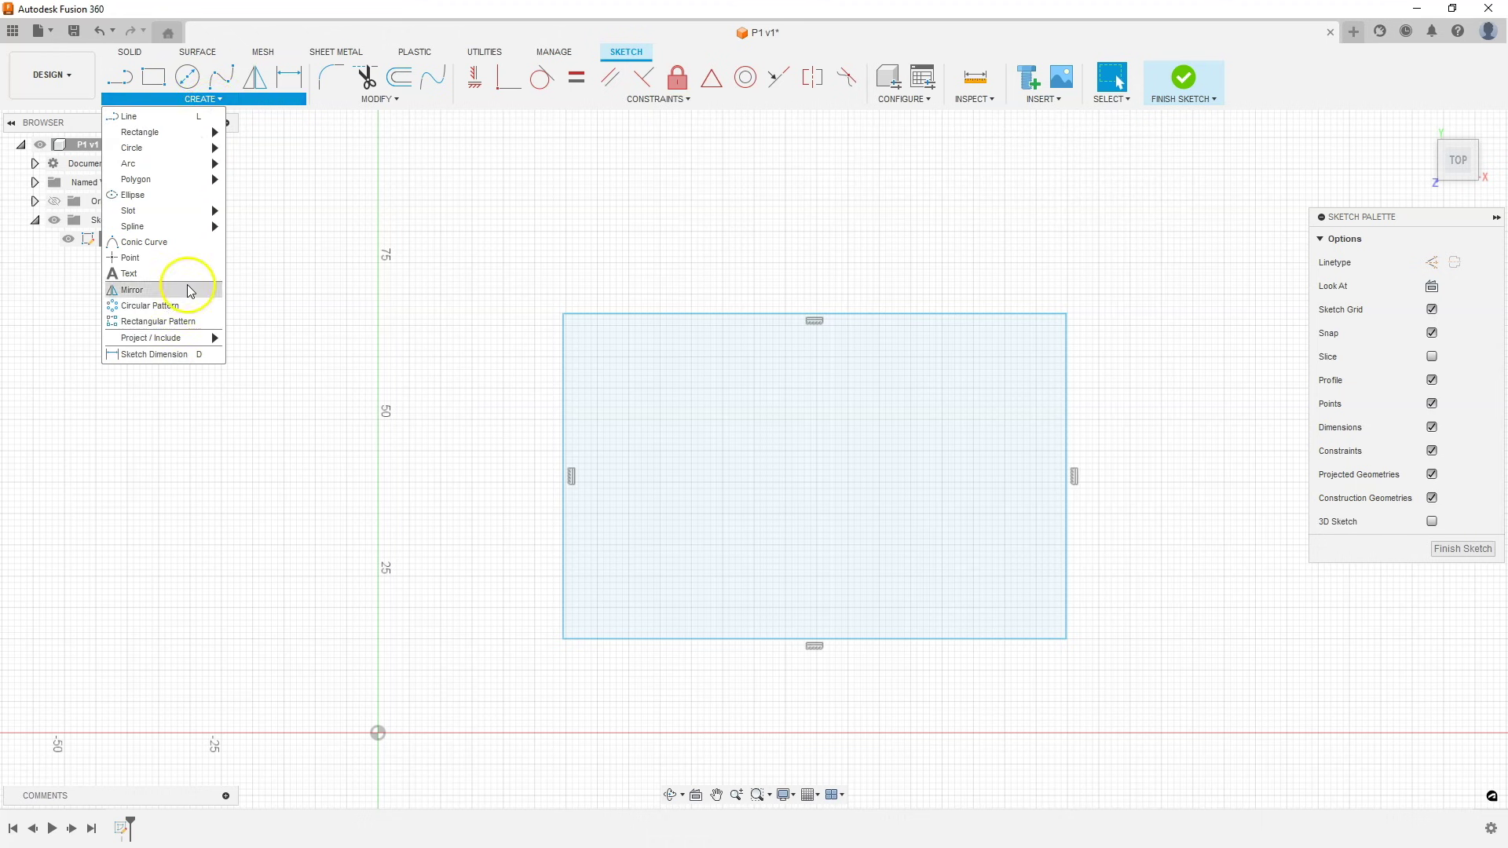
{"action": "mouse_move", "coordinate": [202, 366]}
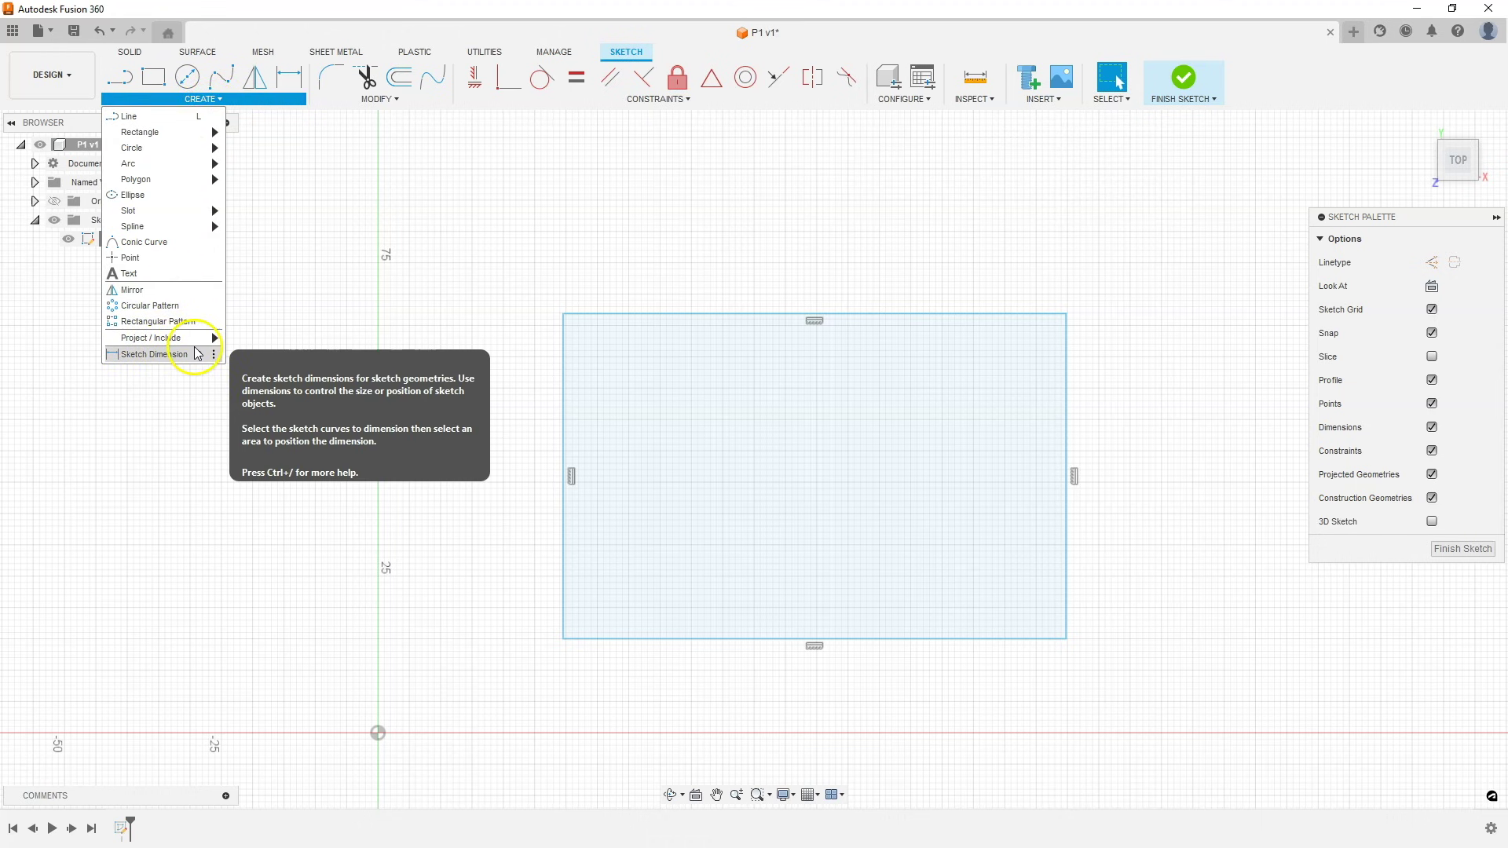
{"action": "left_click", "coordinate": [167, 352]}
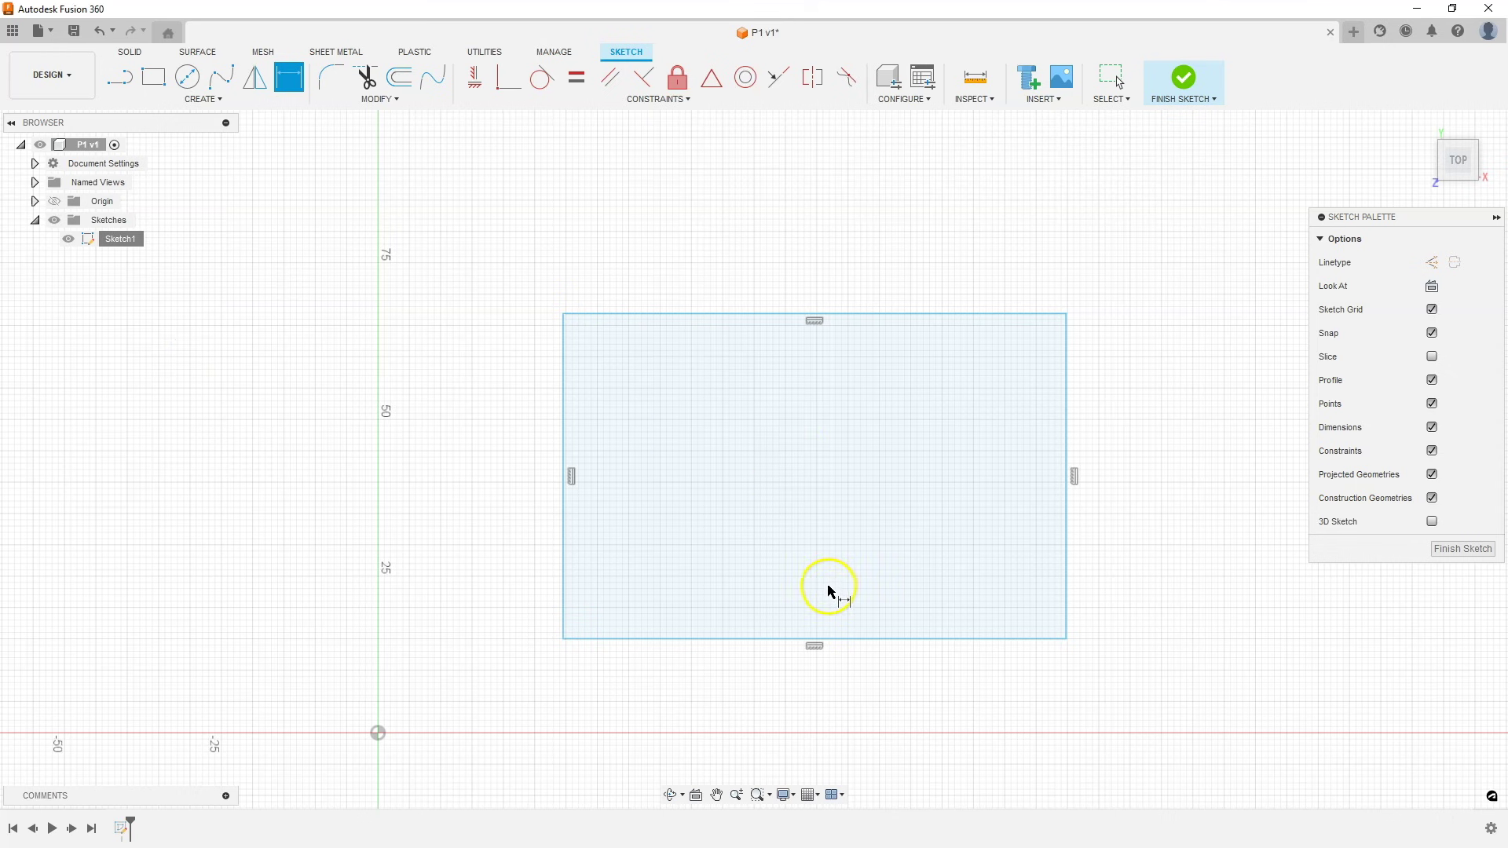
{"action": "left_click", "coordinate": [839, 641]}
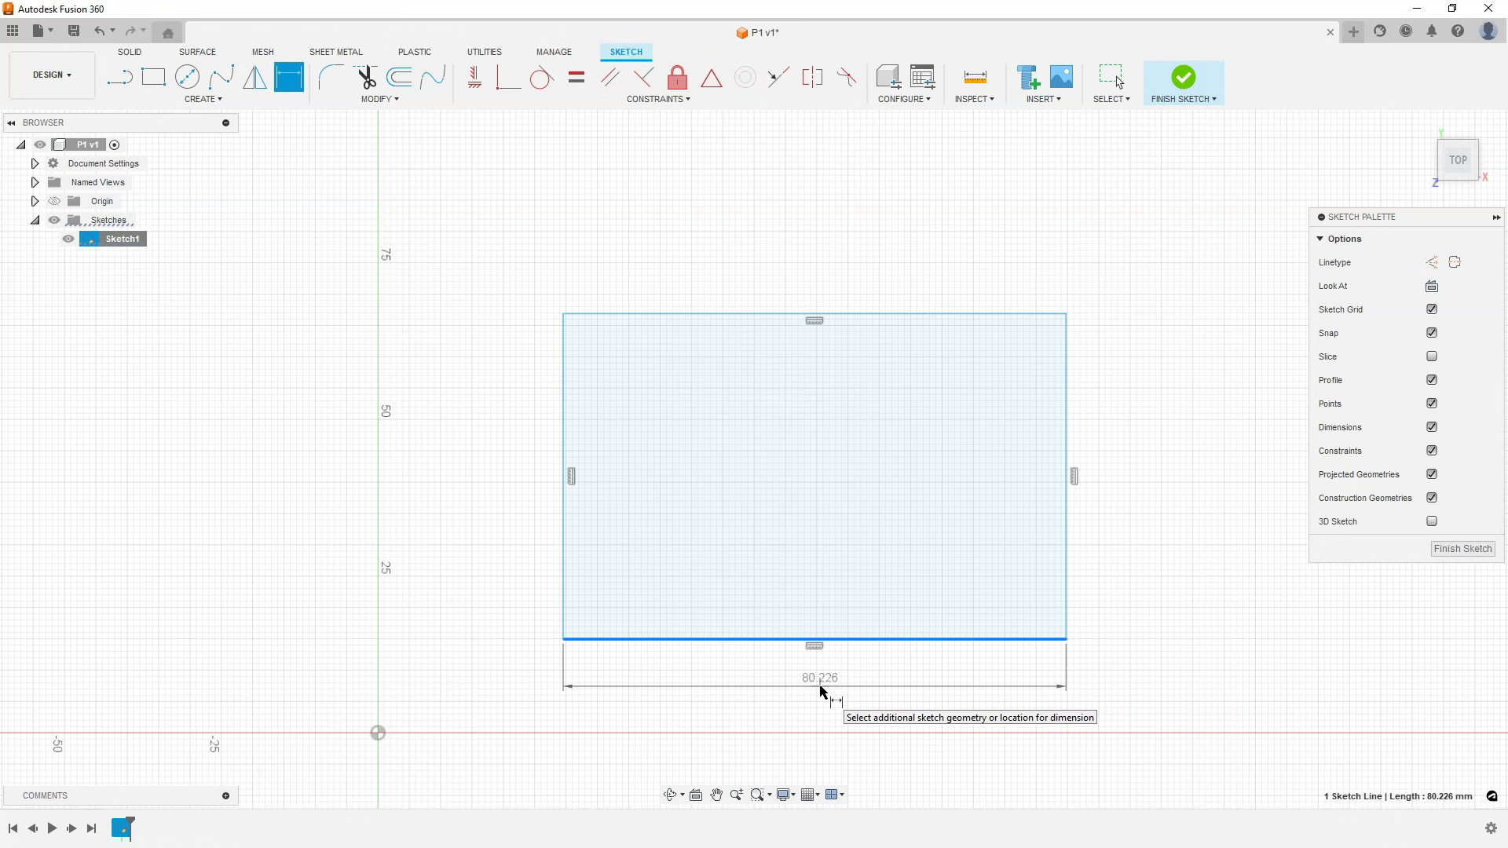
{"action": "left_click", "coordinate": [837, 696]}
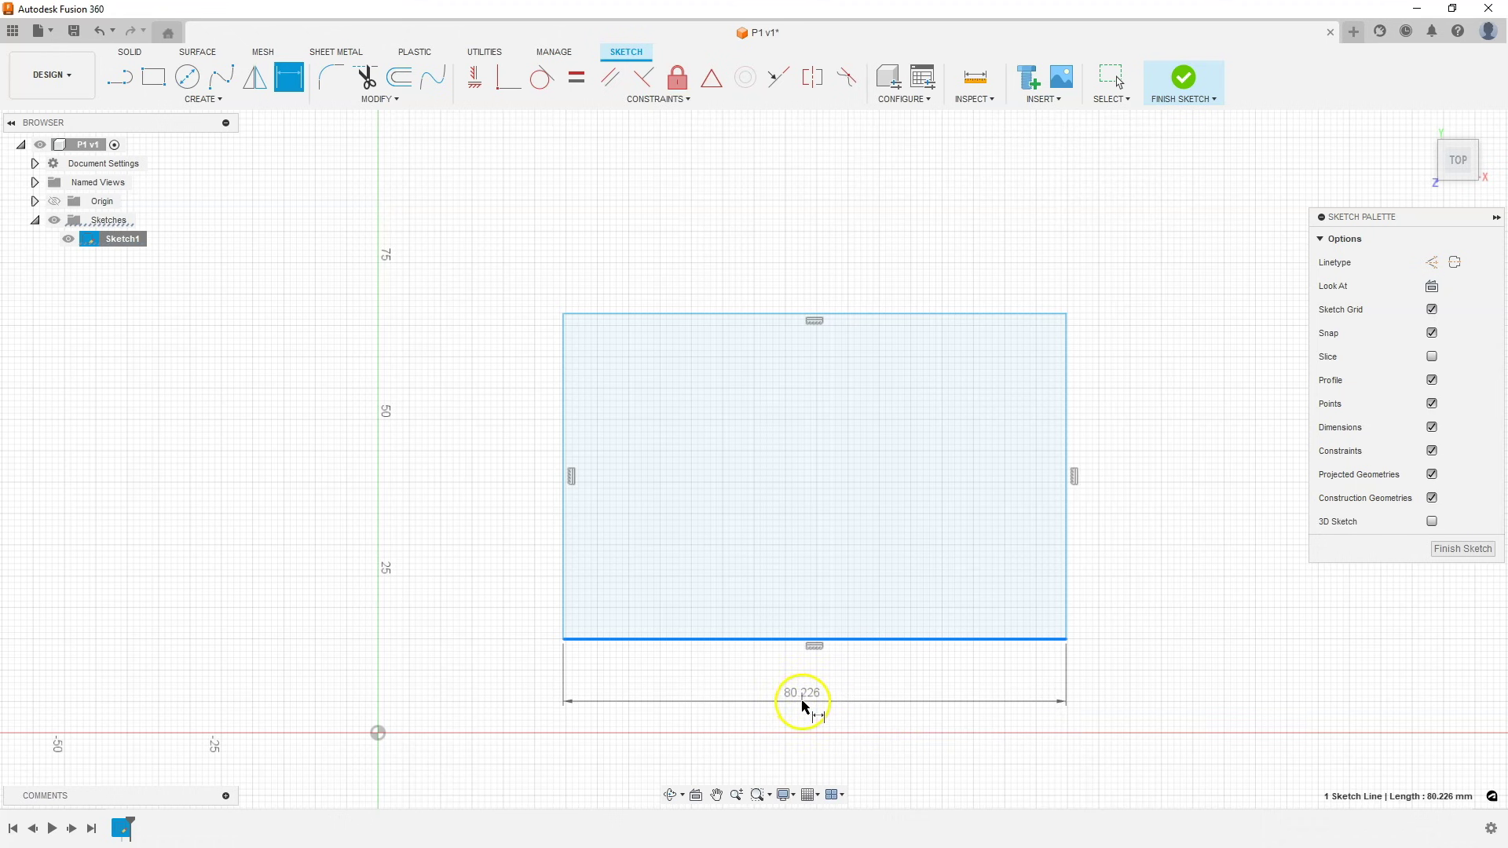
{"action": "left_click", "coordinate": [802, 703]}
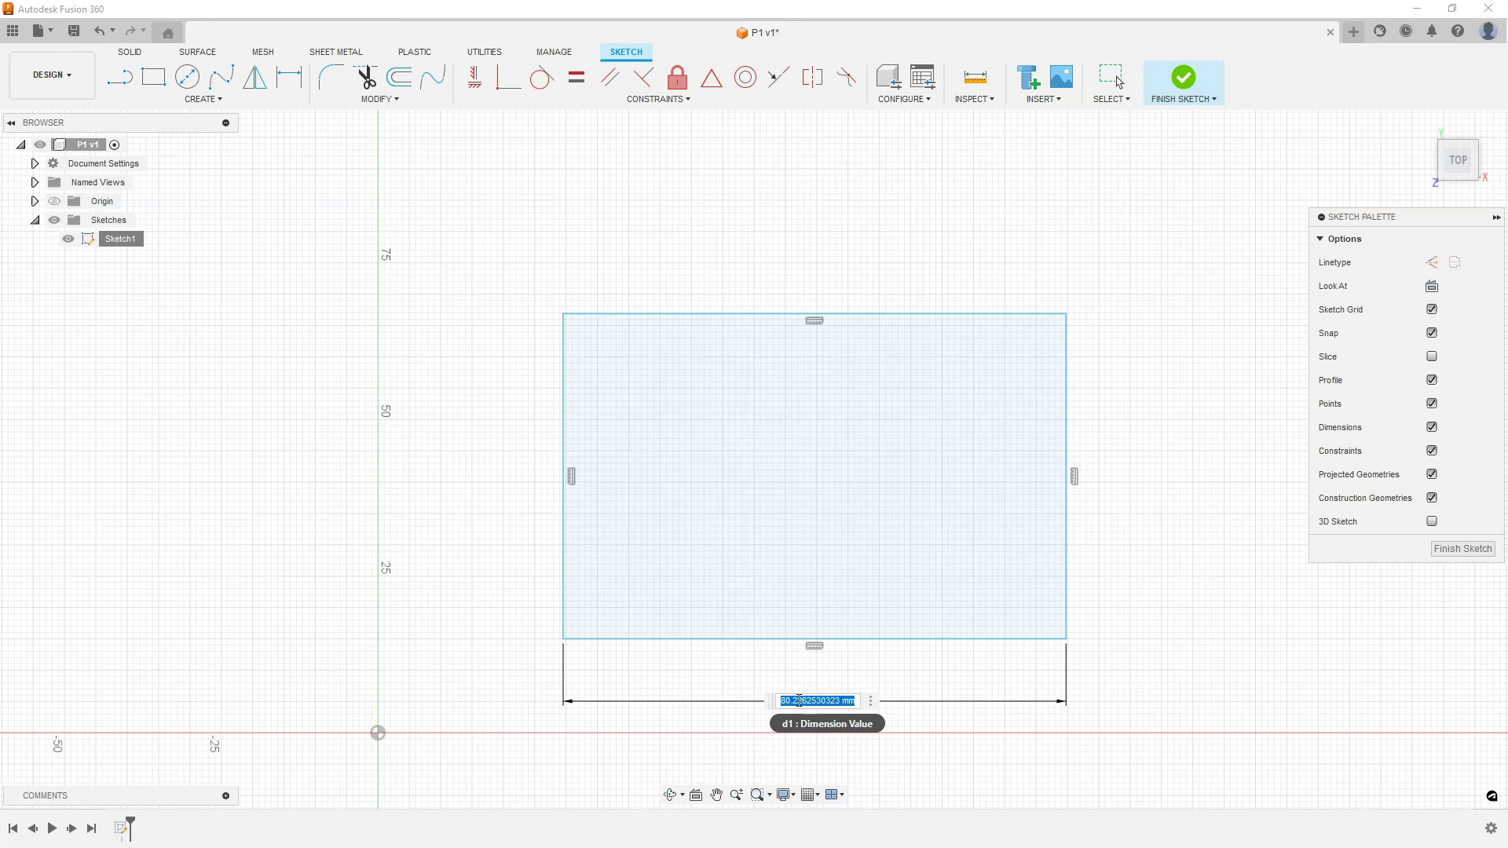
{"action": "type", "text": "100"}
{"action": "key", "text": "Return"}
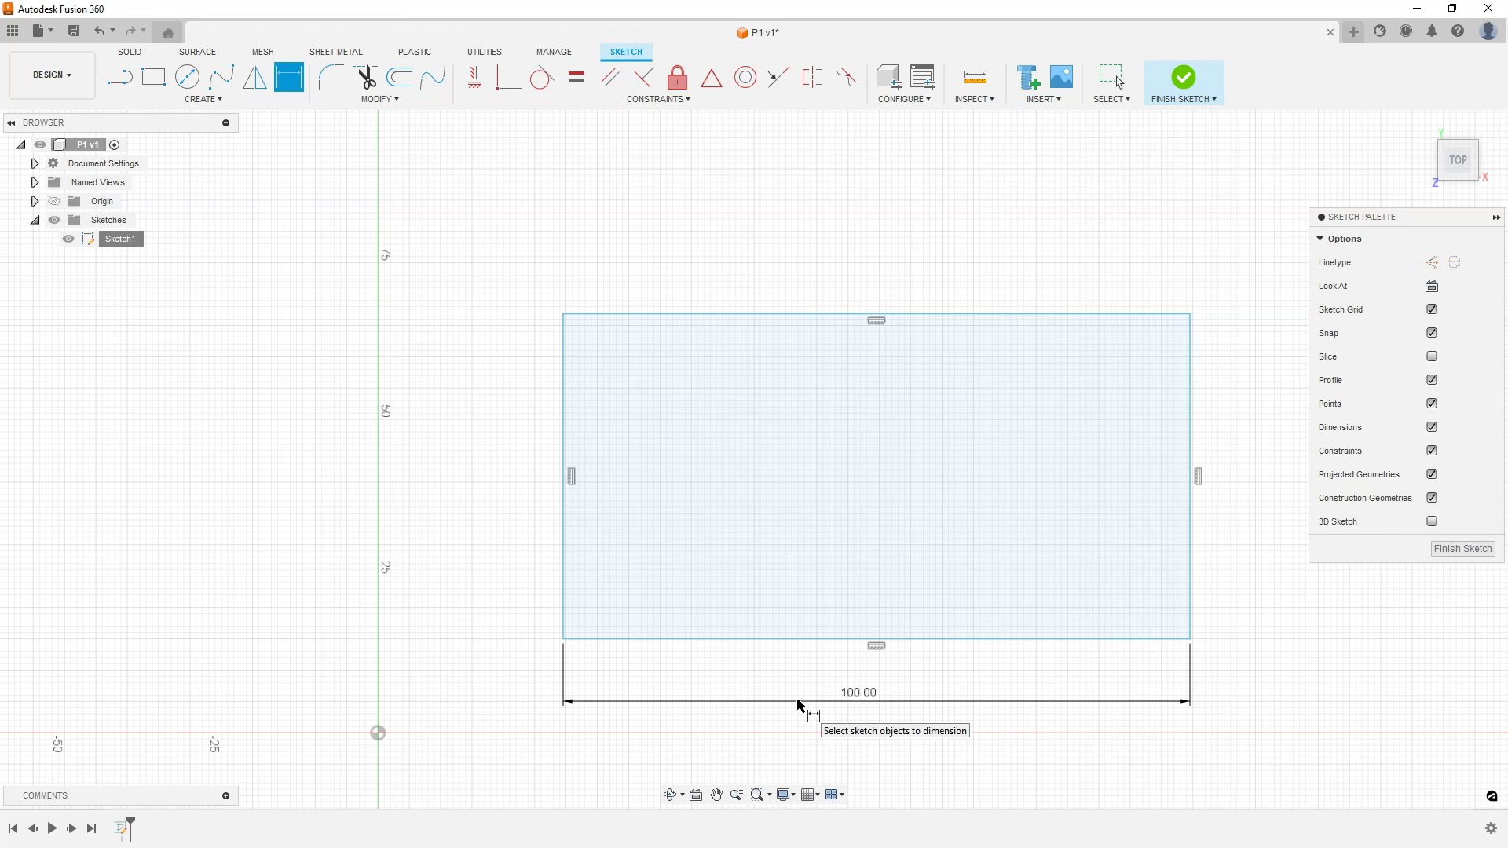
Step: Dimension the rectangle's right edge, place the dimension outside the shape and set the height to 50 mm
{"action": "left_click", "coordinate": [867, 648]}
{"action": "left_click", "coordinate": [1188, 469]}
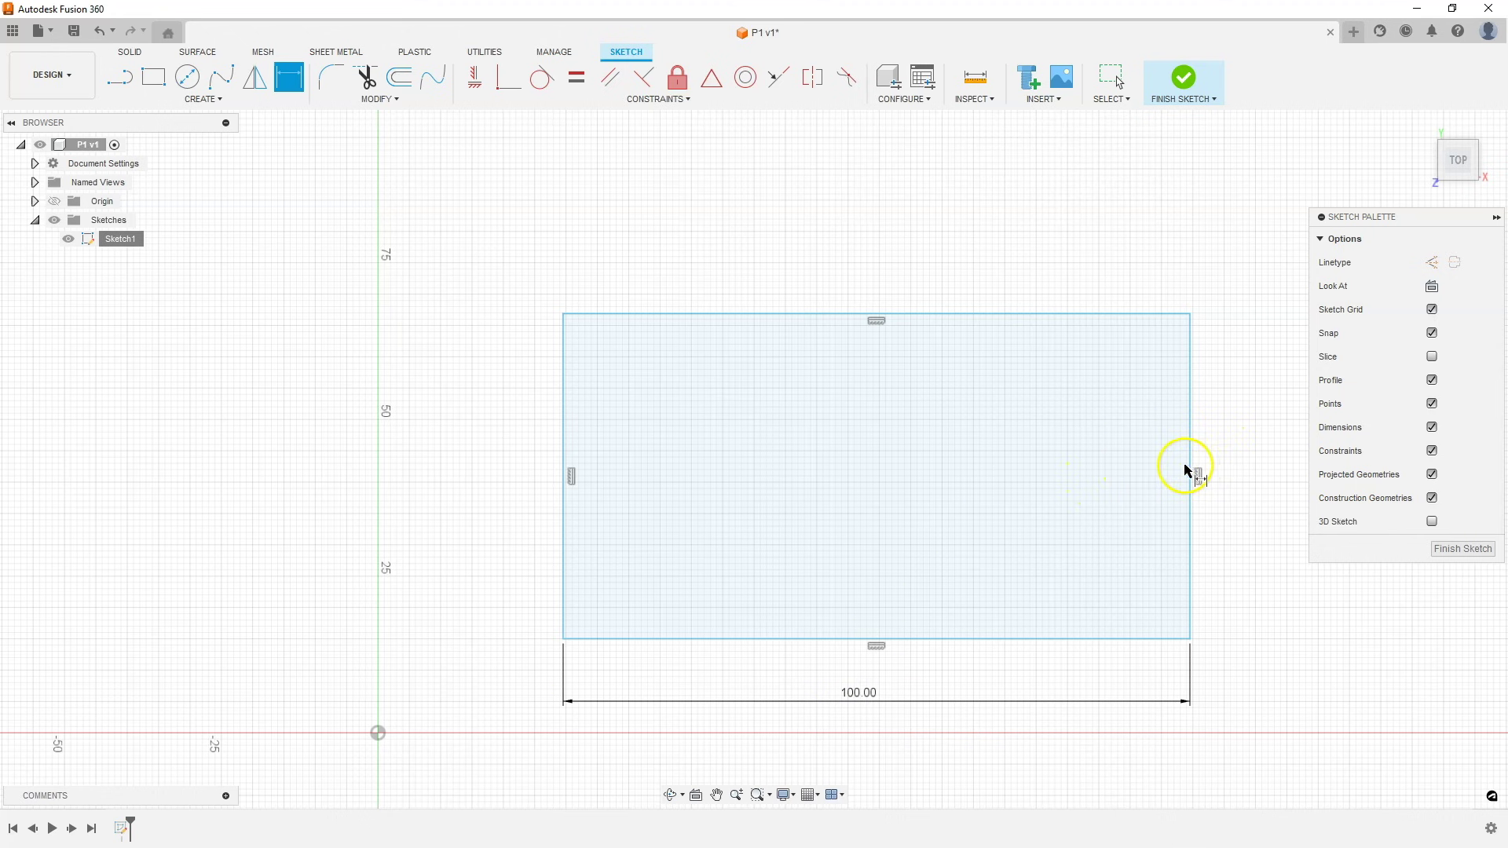
{"action": "left_click", "coordinate": [1187, 466]}
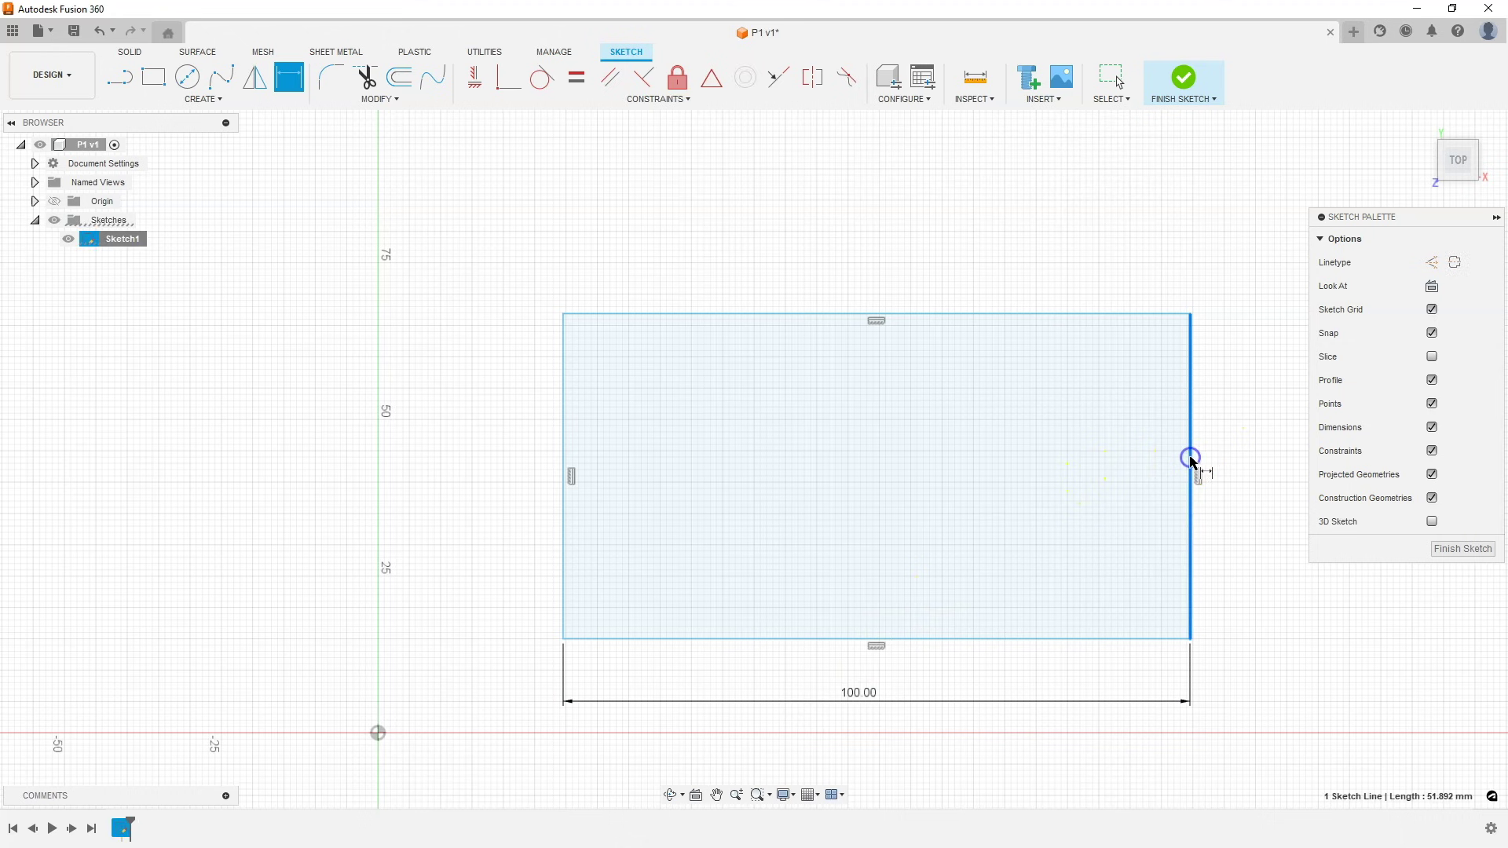
{"action": "left_click", "coordinate": [1319, 496]}
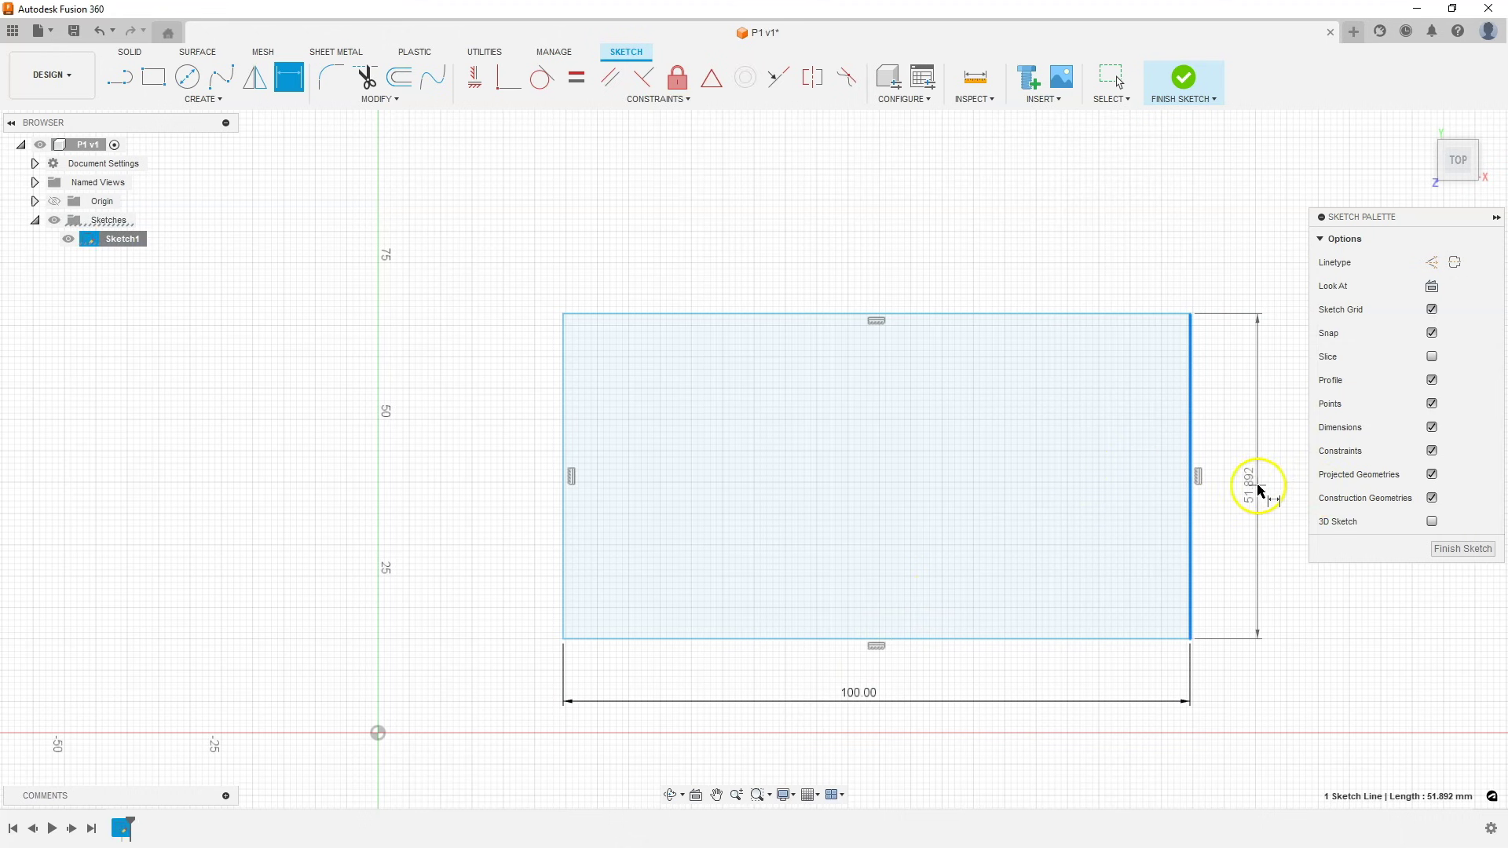
{"action": "left_click", "coordinate": [1256, 492]}
{"action": "type", "text": "50"}
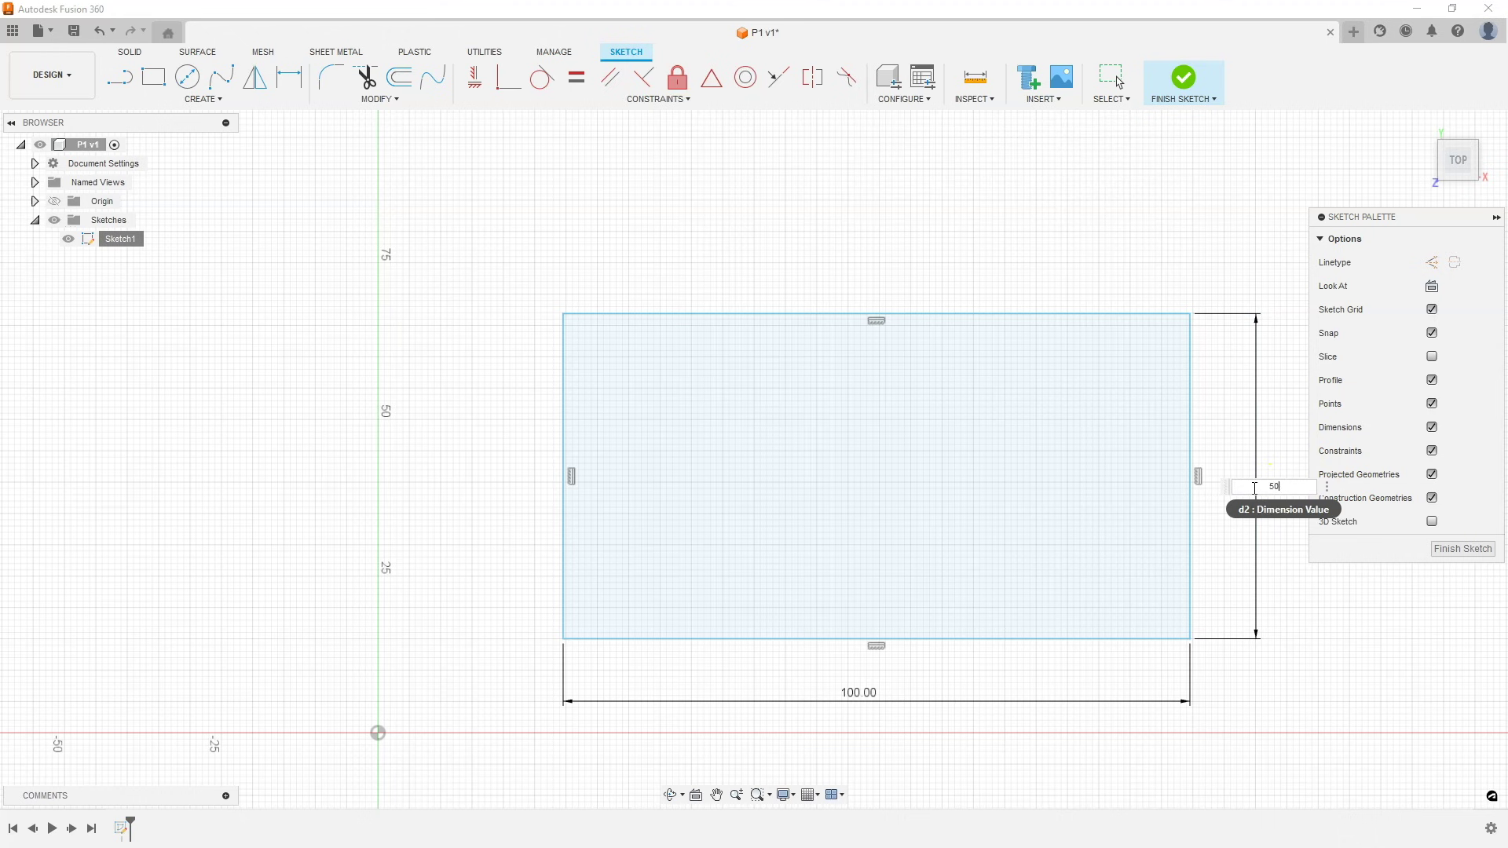
{"action": "key", "text": "Return"}
{"action": "left_click", "coordinate": [1226, 482]}
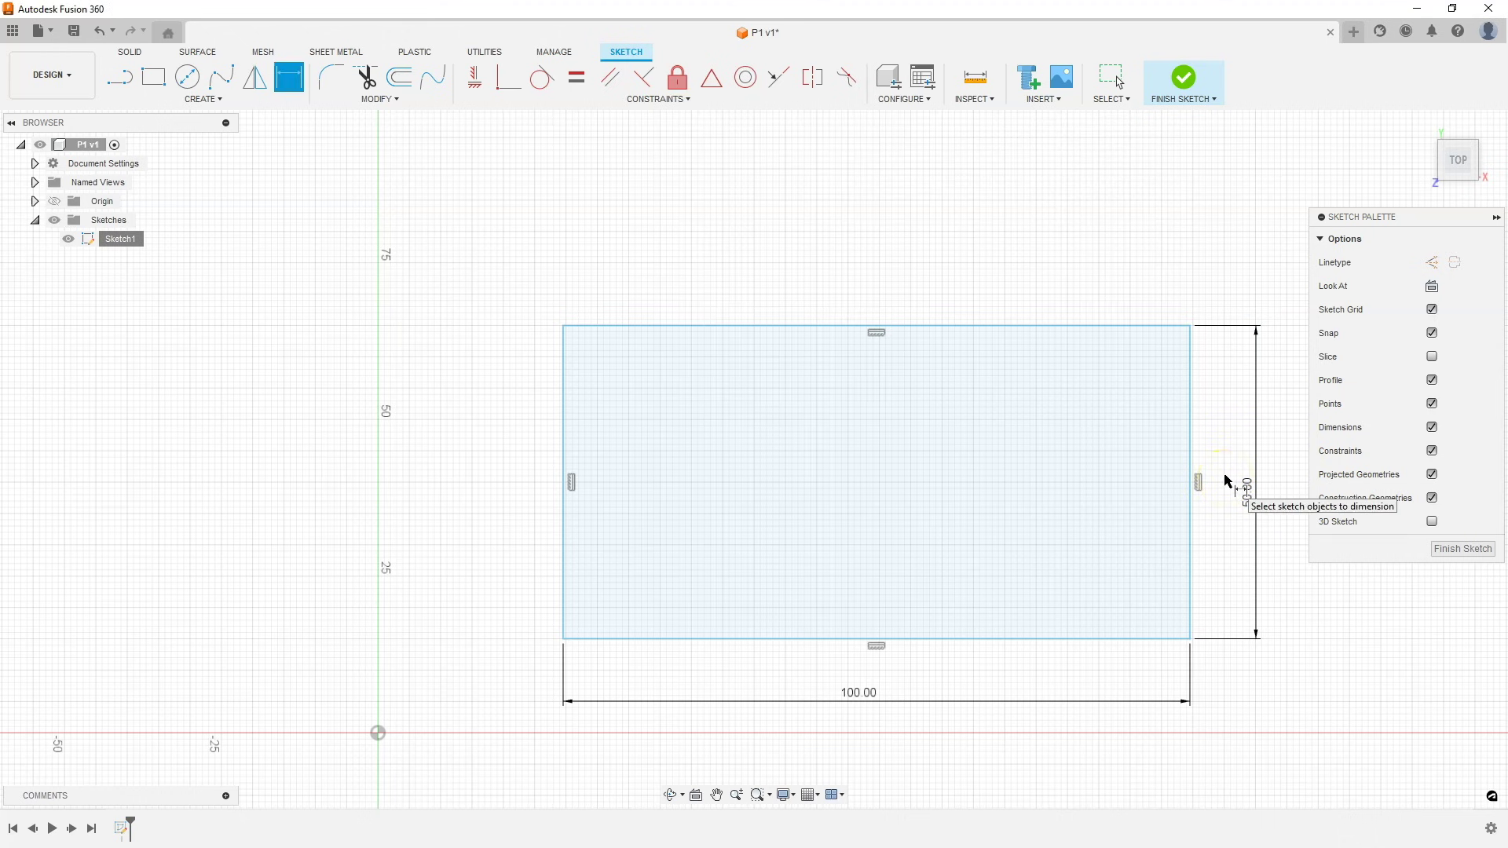
{"action": "key", "text": "Escape"}
Step: Shift the dimensioned rectangle freehand by its upper and right edges to test its freedom of movement
{"action": "middle_click", "coordinate": [769, 726]}
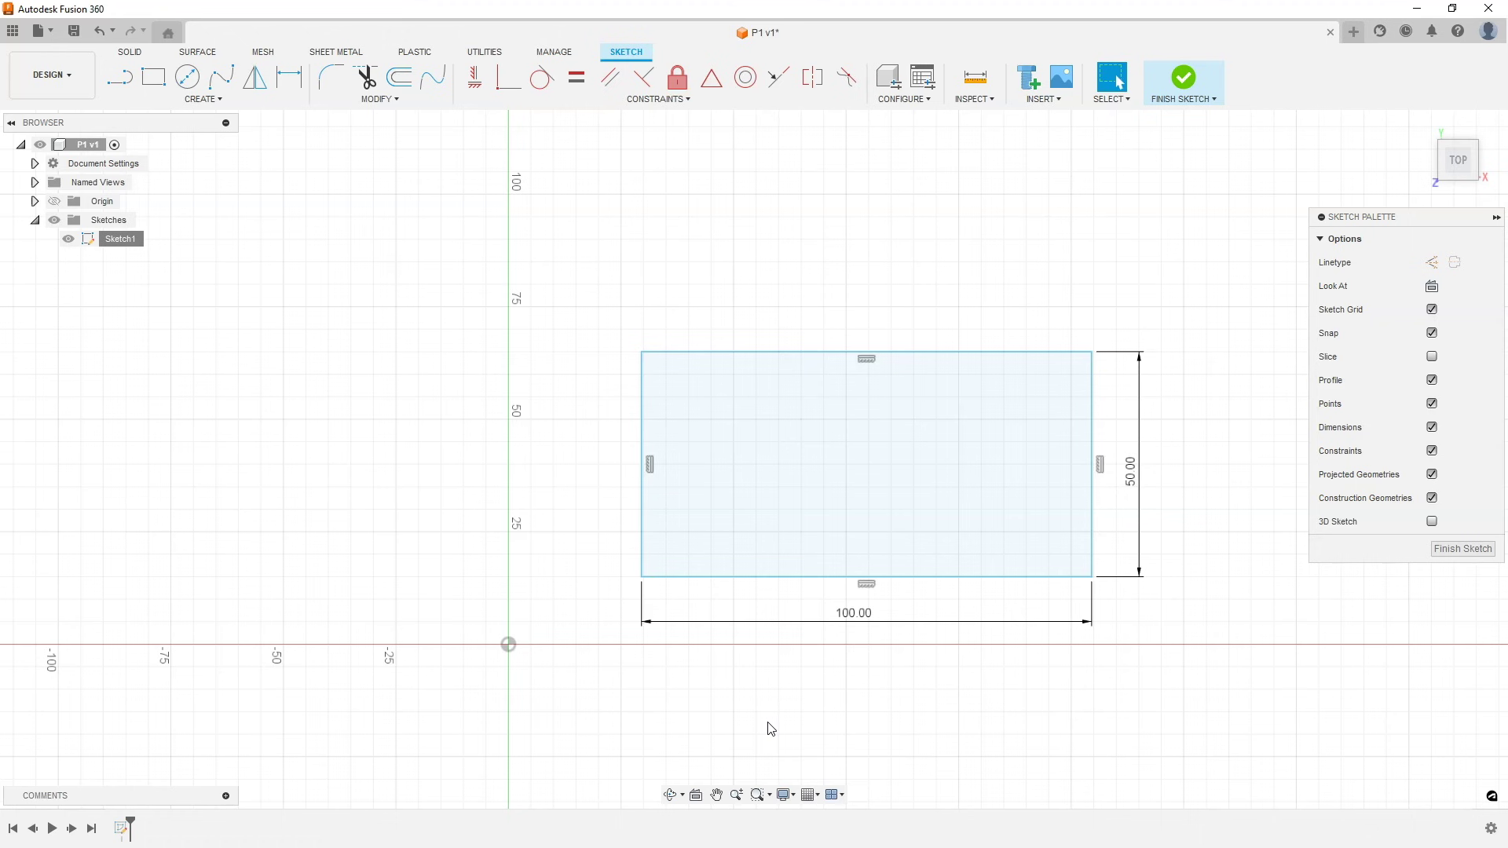
{"action": "left_click_drag", "start_coordinate": [833, 353], "coordinate": [1032, 313]}
{"action": "mouse_move", "coordinate": [1091, 390]}
{"action": "left_mouse_down"}
{"action": "mouse_move", "coordinate": [1289, 411]}
{"action": "mouse_move", "coordinate": [1154, 398]}
{"action": "mouse_move", "coordinate": [986, 325]}
{"action": "mouse_move", "coordinate": [1127, 337]}
{"action": "mouse_move", "coordinate": [1084, 403]}
{"action": "left_mouse_up"}
{"action": "left_click", "coordinate": [931, 234]}
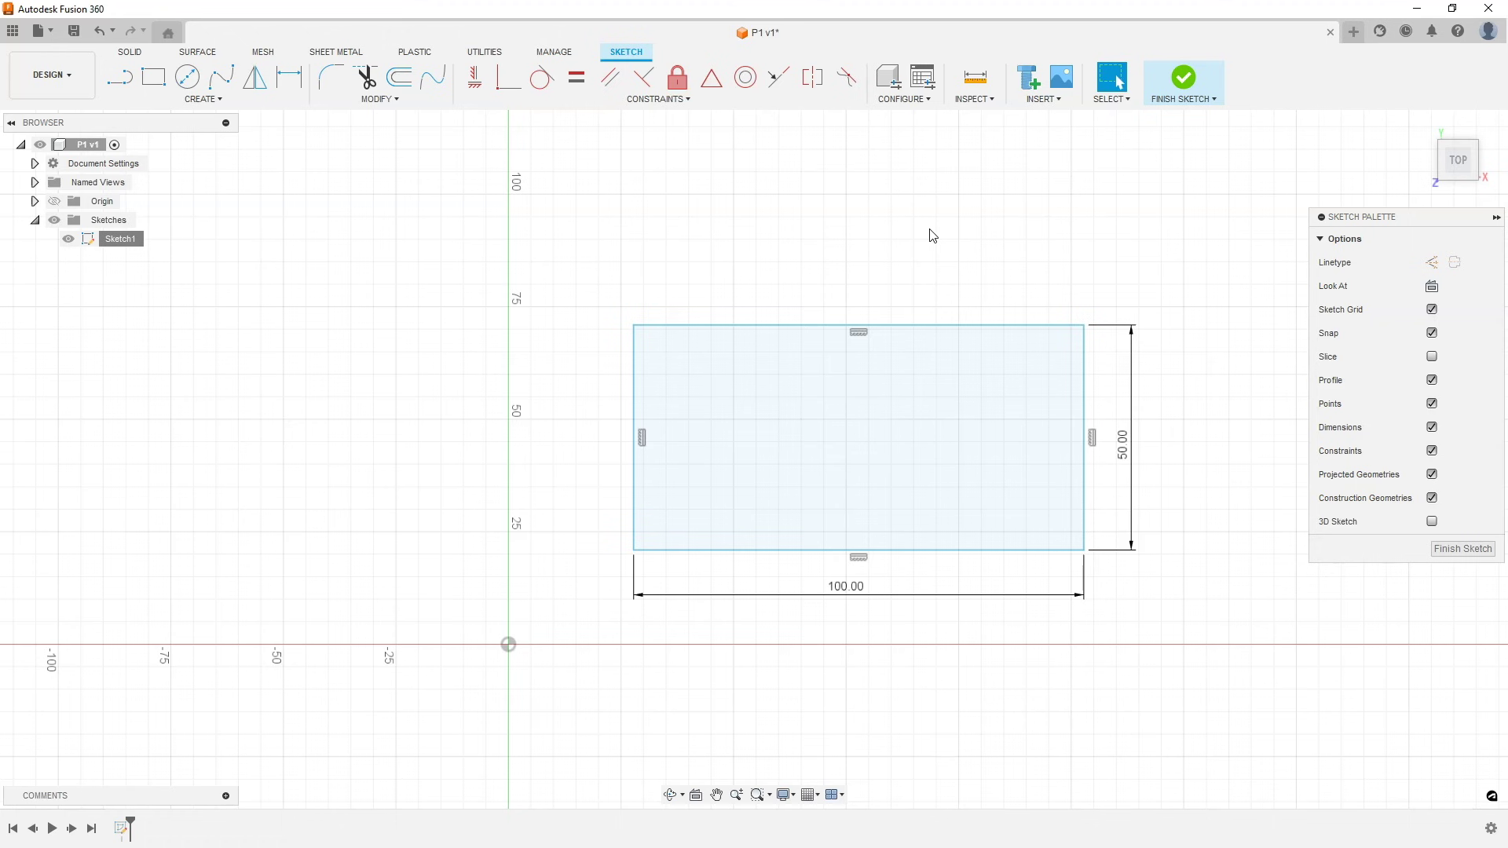
{"action": "left_click", "coordinate": [798, 401]}
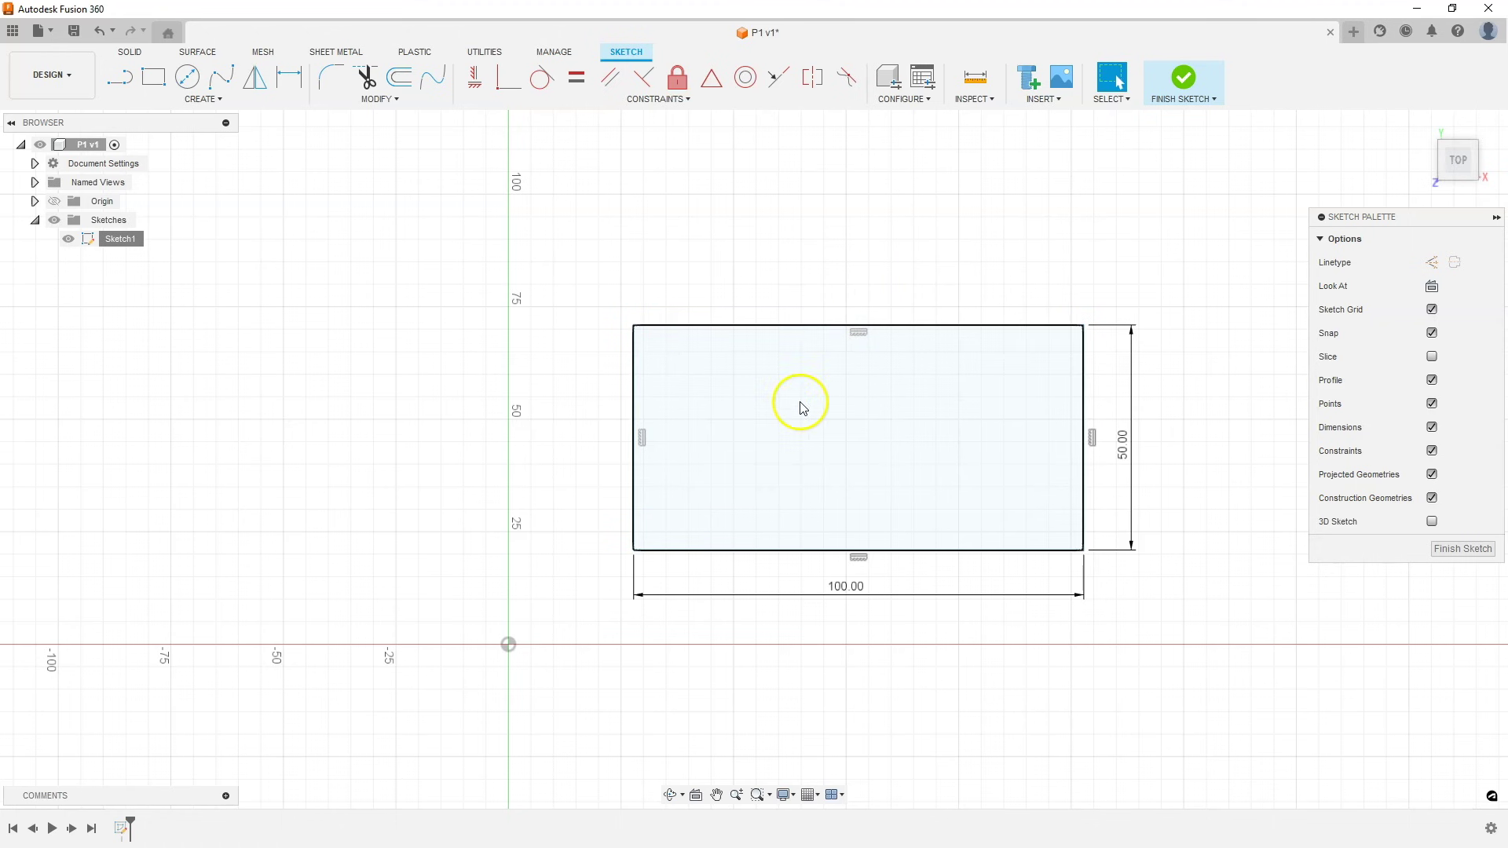
{"action": "left_click", "coordinate": [646, 551]}
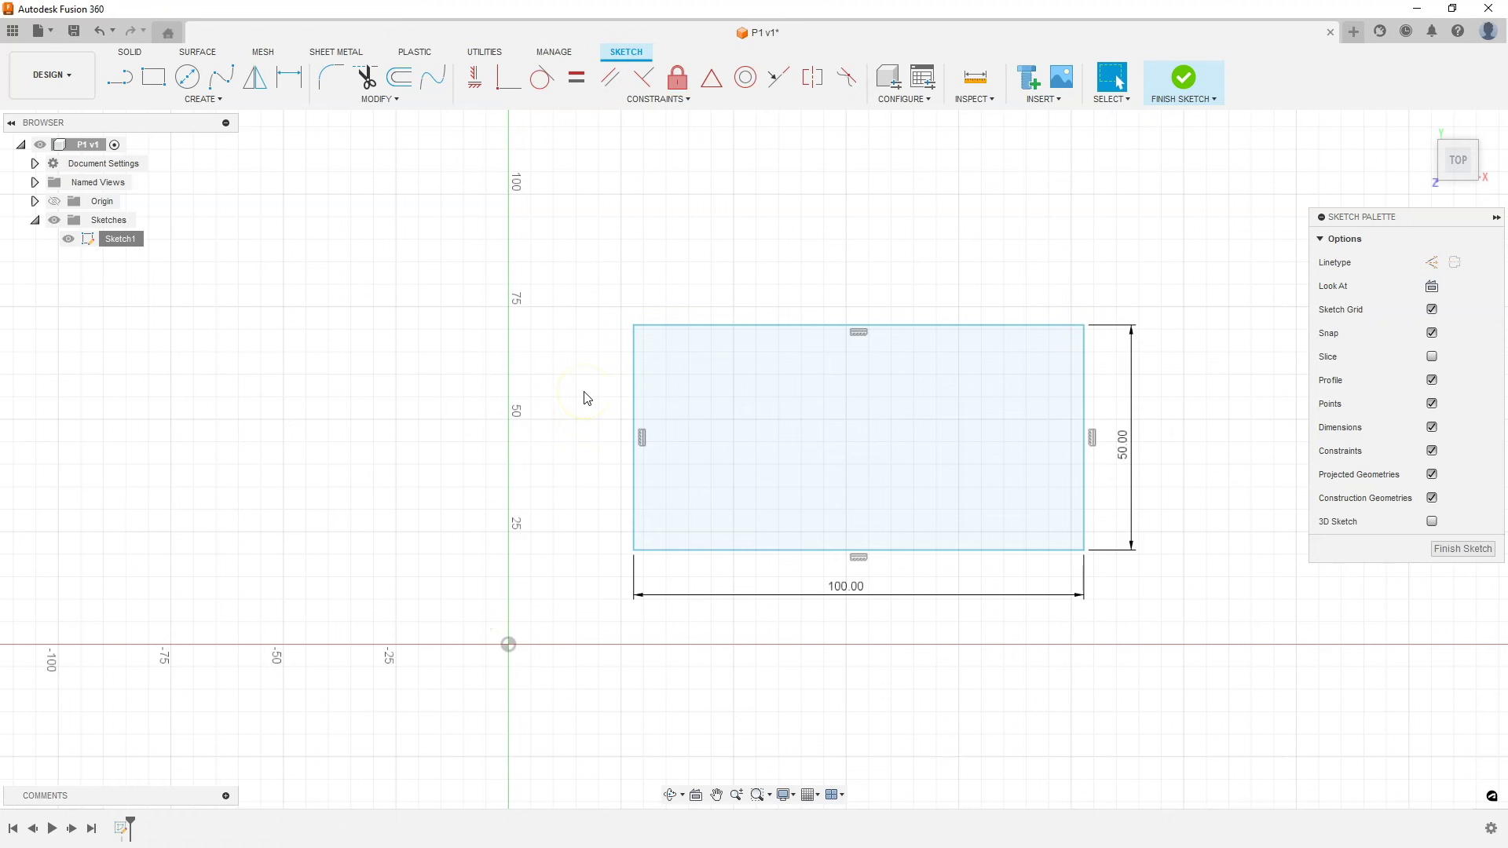
Step: Apply a Coincident constraint between the rectangle's lower-left corner and the sketch origin
{"action": "left_click", "coordinate": [635, 551]}
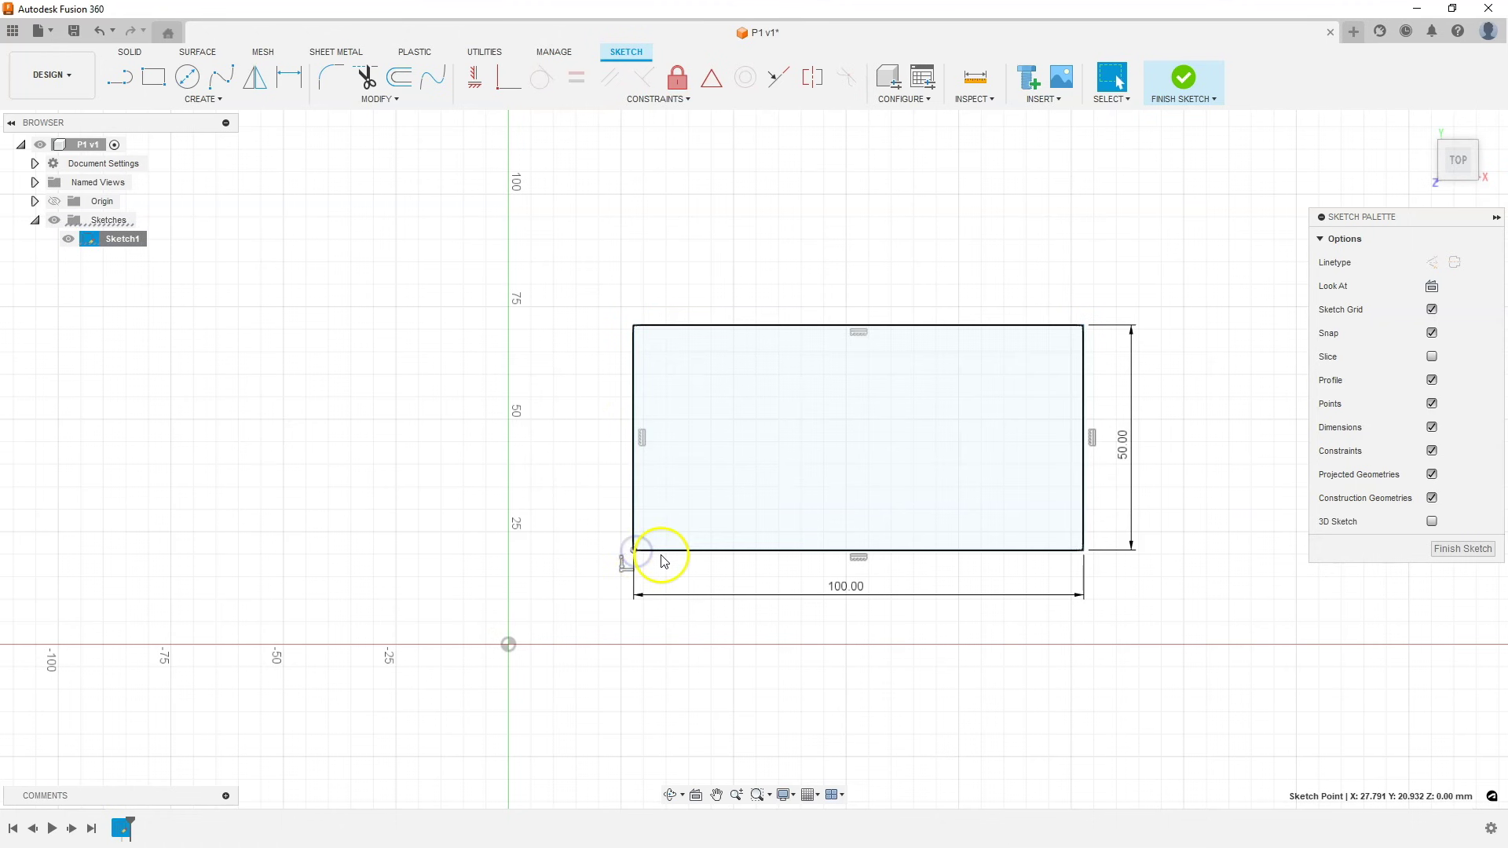
{"action": "left_click", "coordinate": [509, 646], "text": "ctrl"}
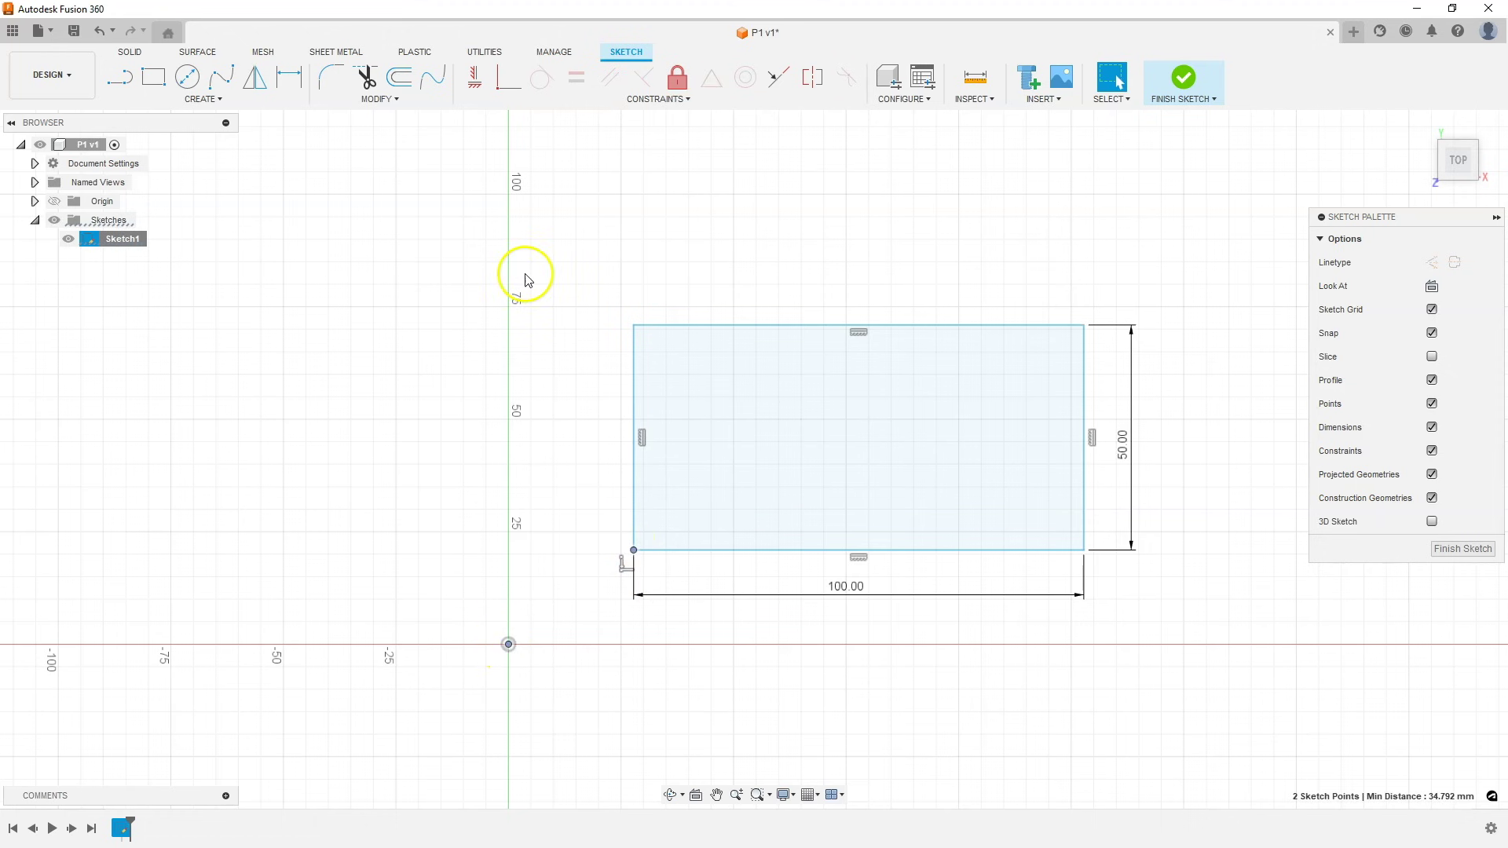
{"action": "left_click", "coordinate": [504, 83]}
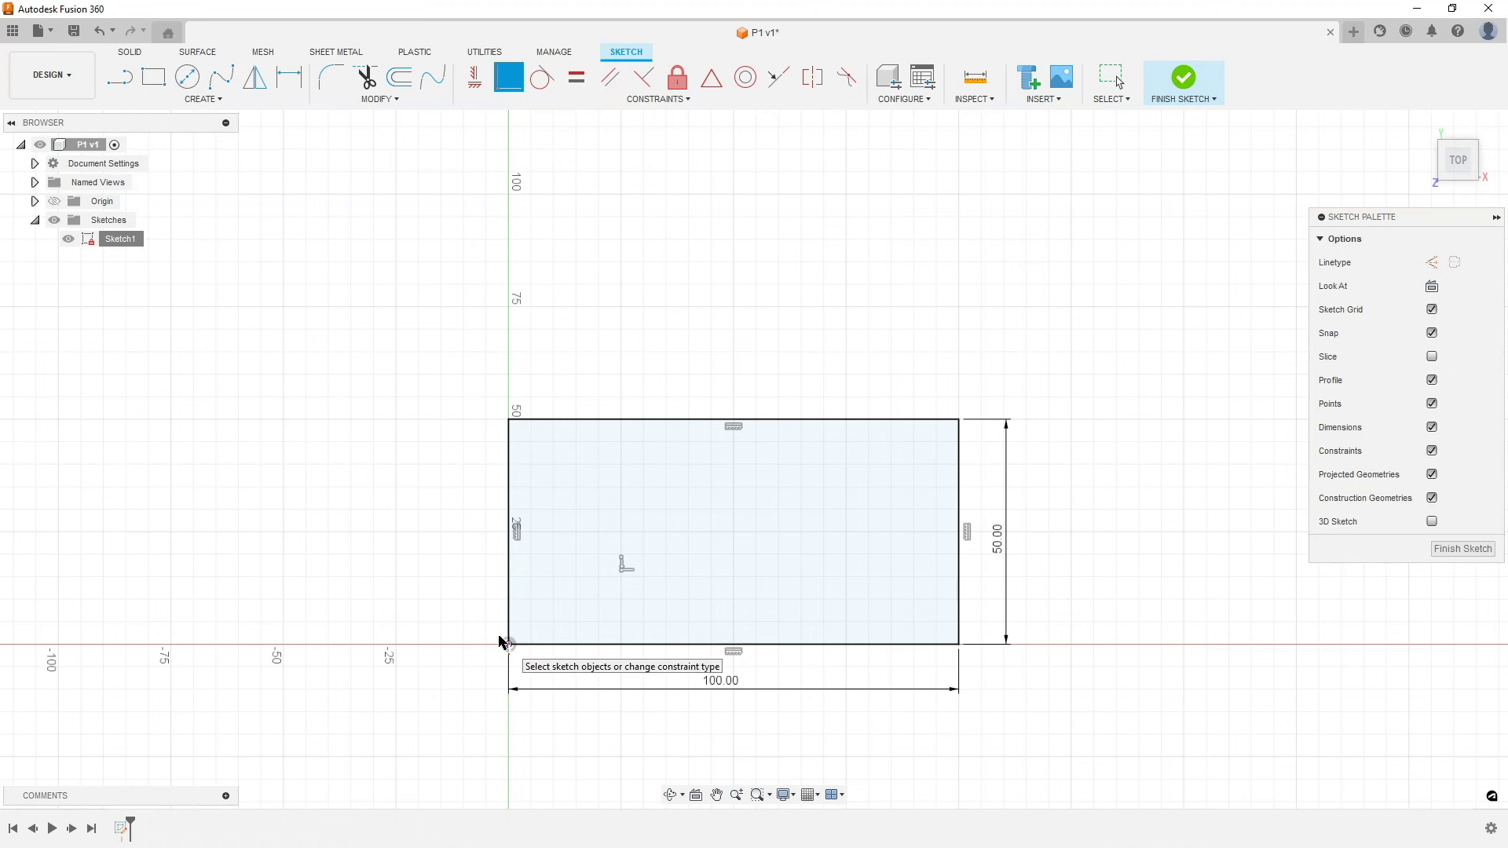
{"action": "left_click", "coordinate": [691, 481]}
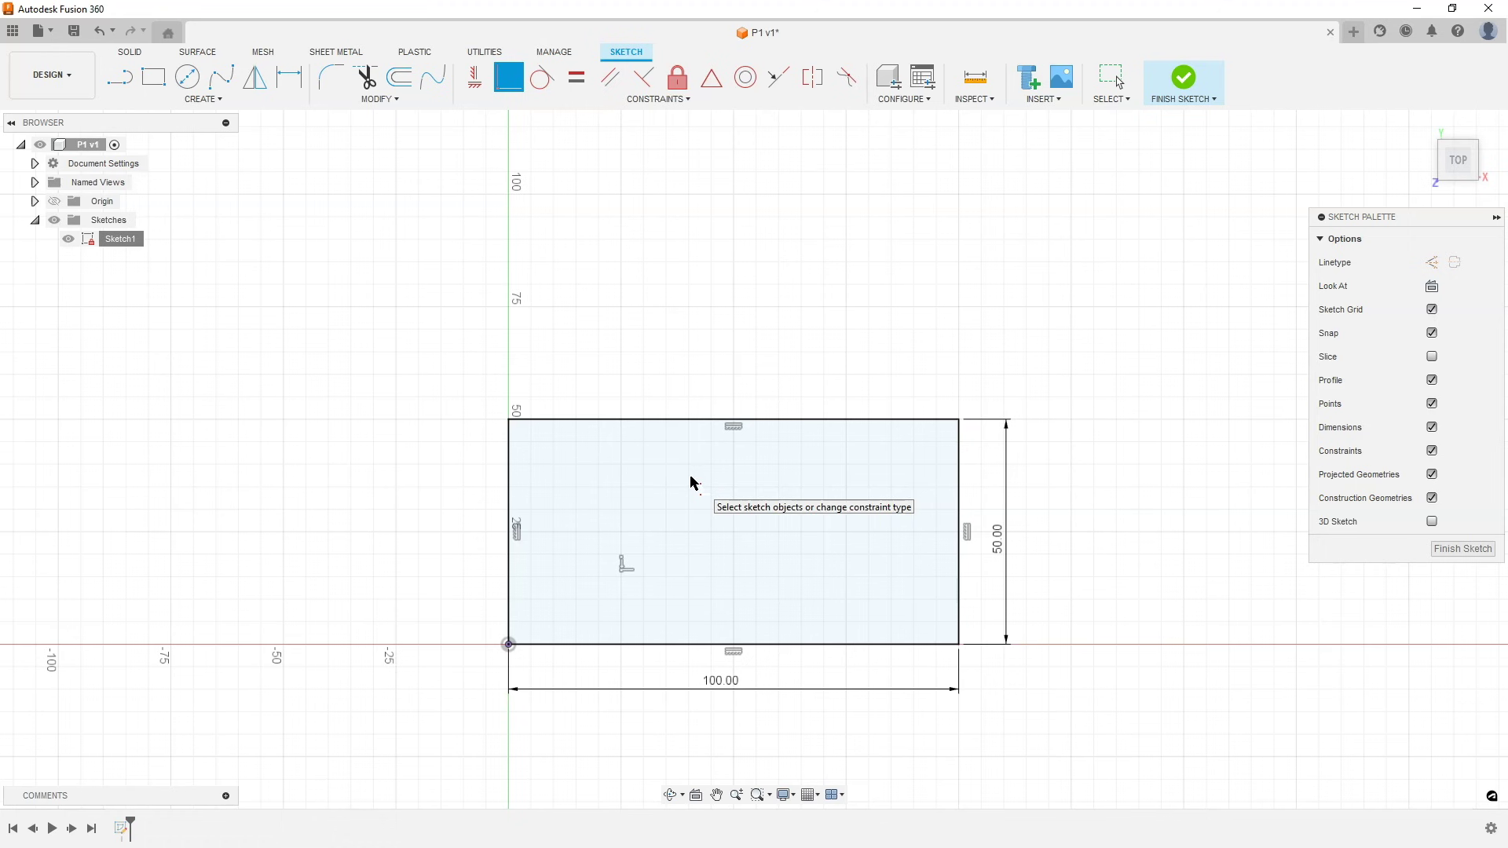
{"action": "left_click", "coordinate": [518, 79]}
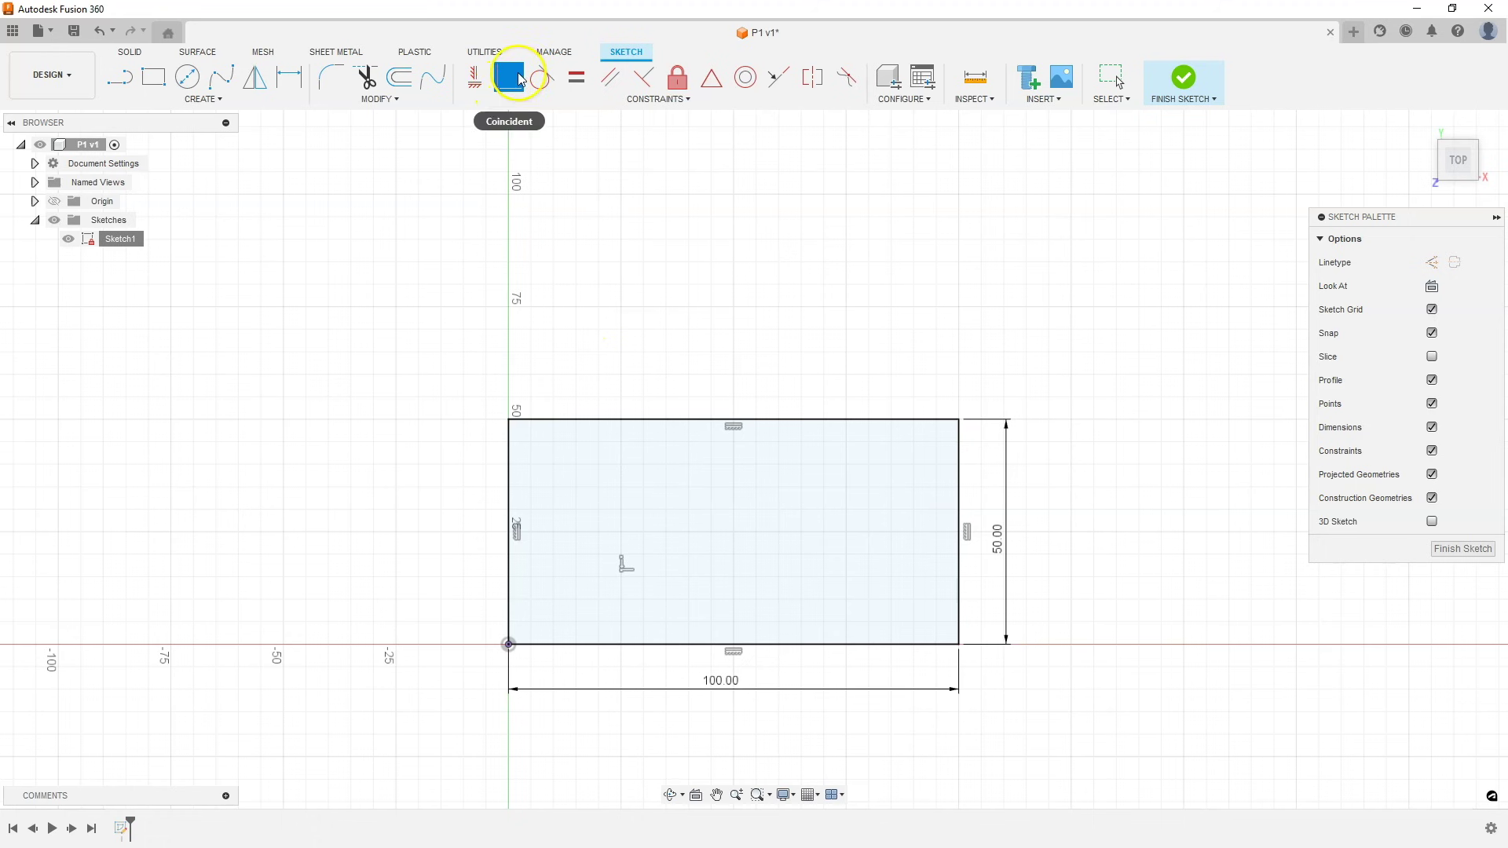
{"action": "key", "text": "Escape"}
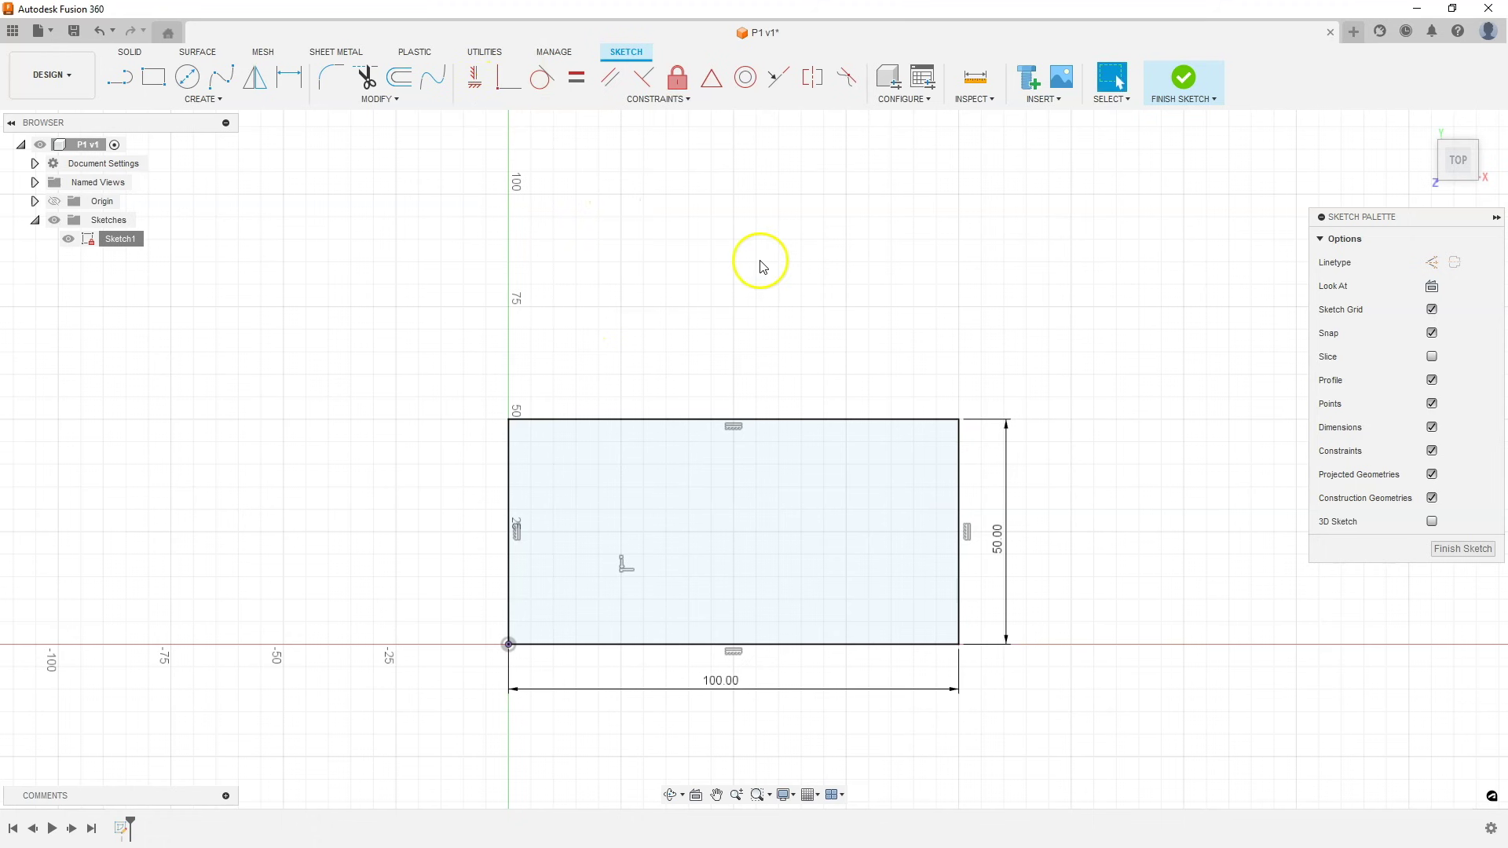
Step: Open the rectangle's width dimension for editing
{"action": "left_click", "coordinate": [782, 730]}
{"action": "double_click", "coordinate": [720, 682]}
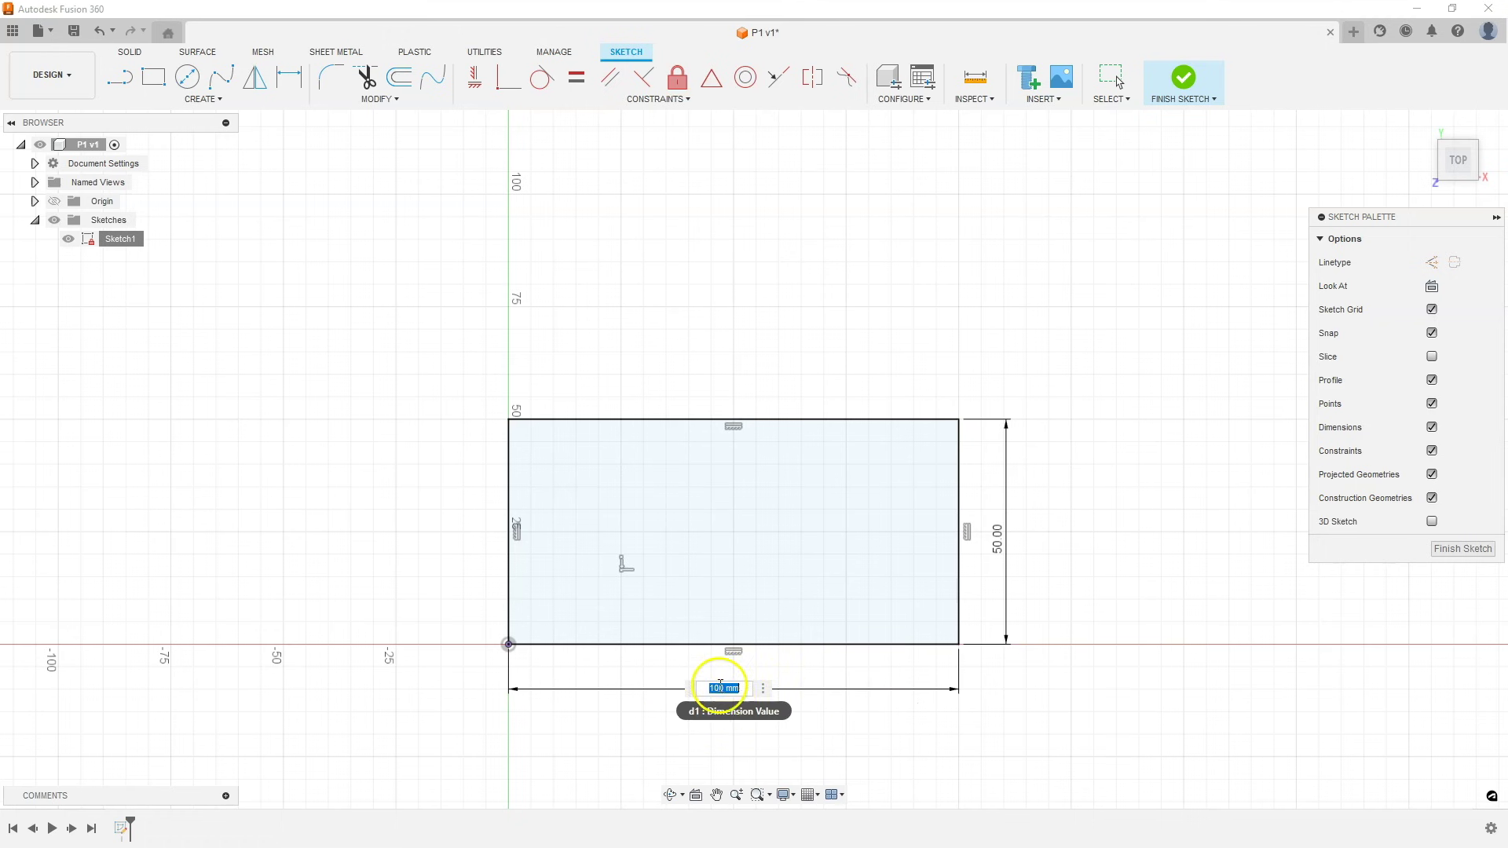
{"action": "key", "text": "Escape"}
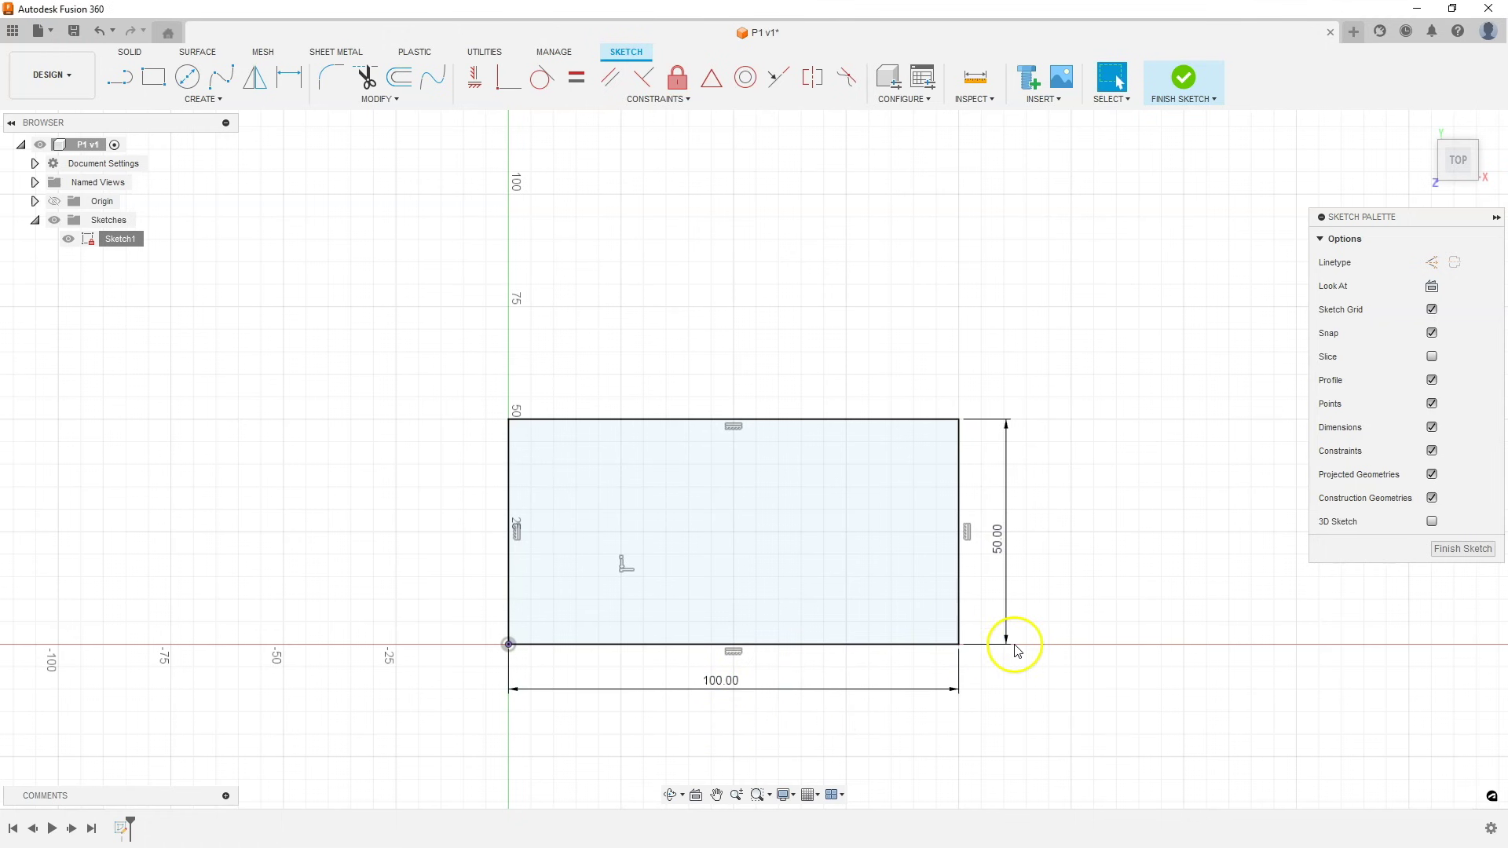
Step: Finish the sketch and reopen Sketch1 for editing
{"action": "left_click", "coordinate": [1449, 551]}
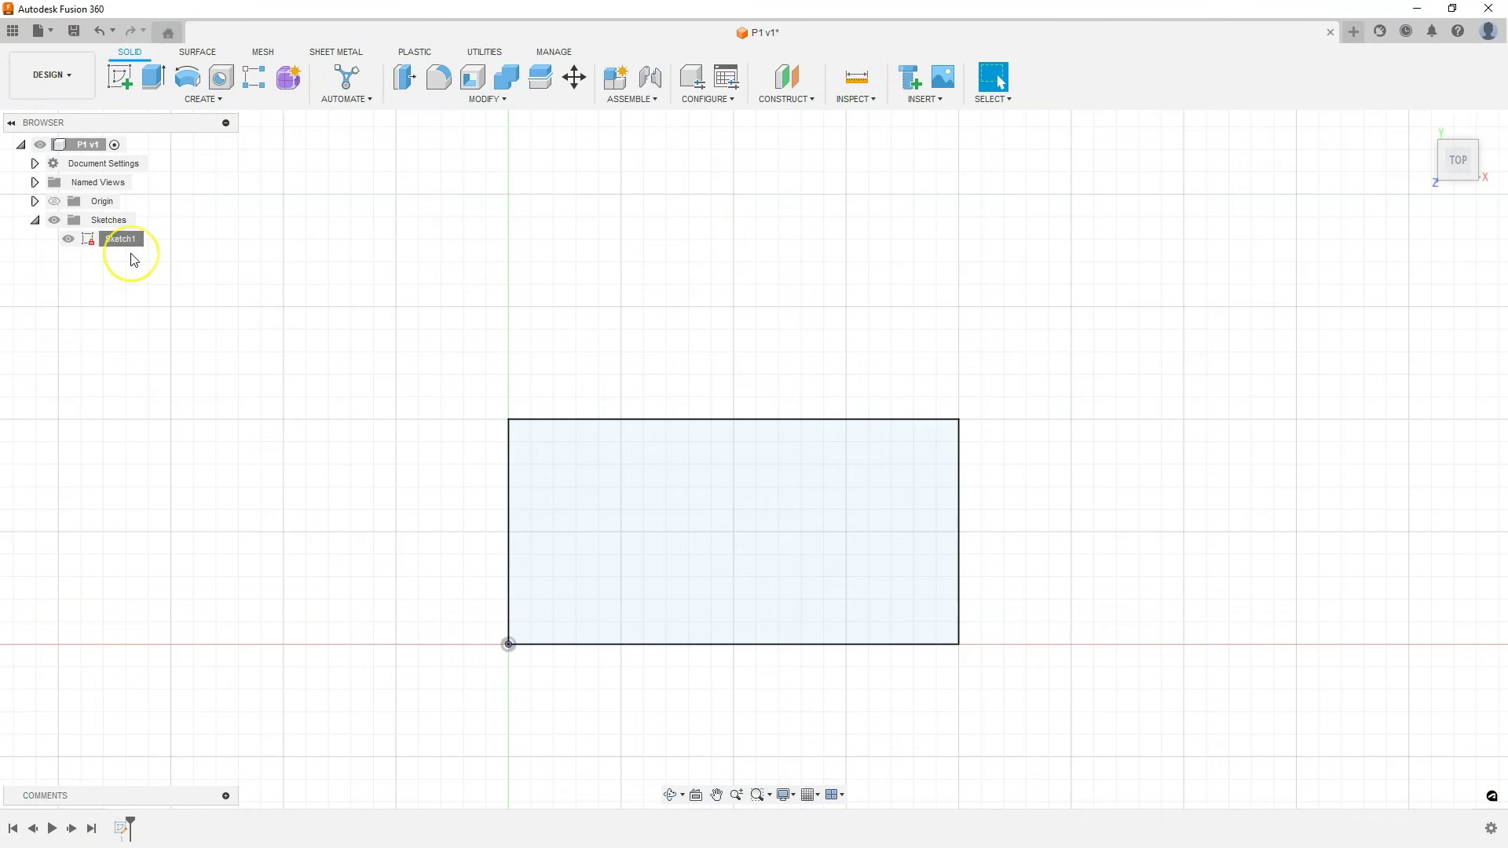
{"action": "left_click", "coordinate": [122, 245]}
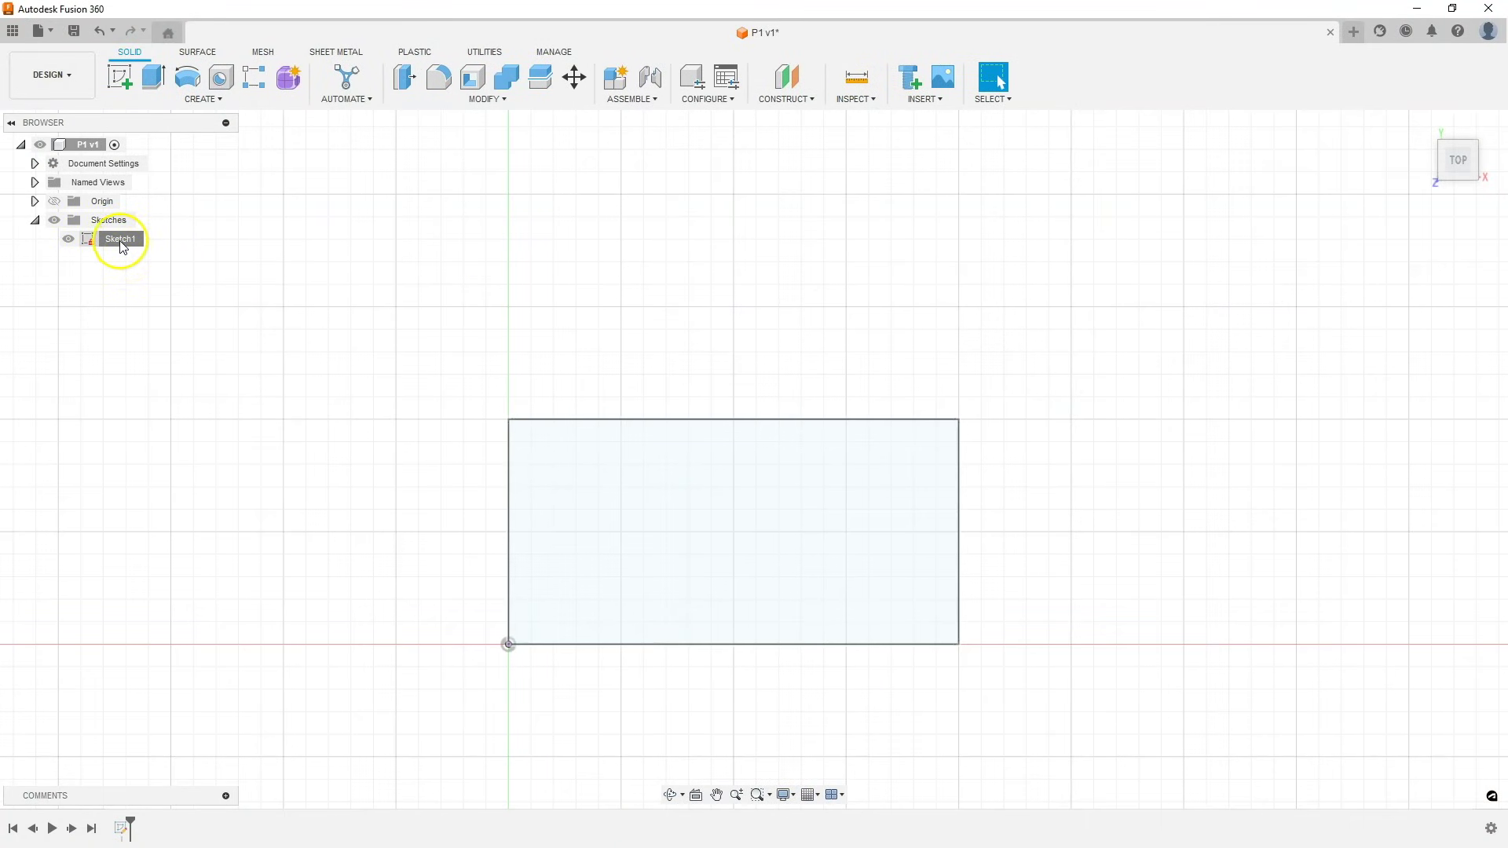
{"action": "right_click", "coordinate": [122, 245]}
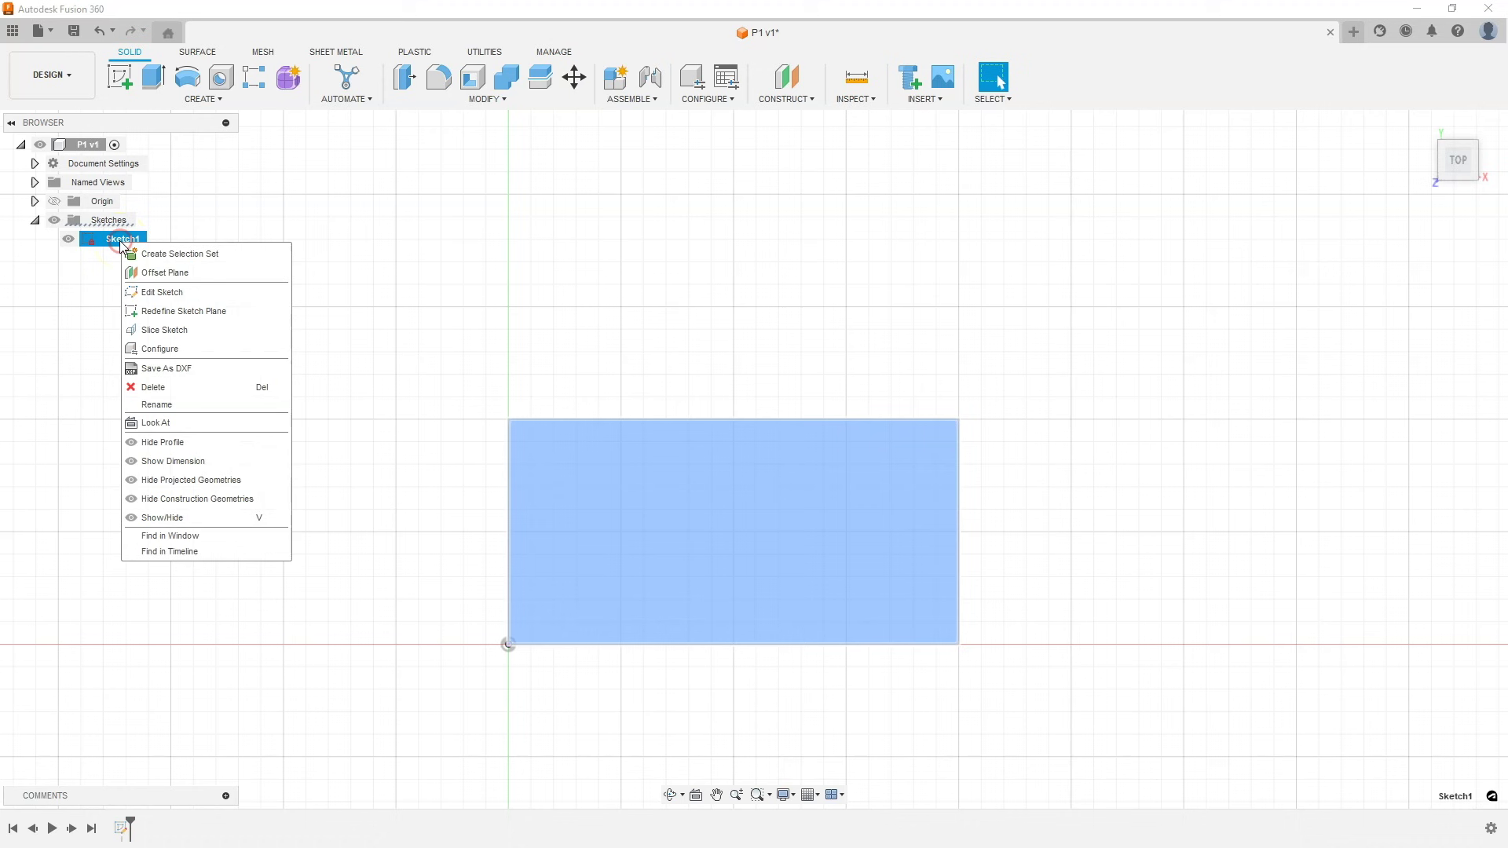
{"action": "left_click", "coordinate": [161, 292]}
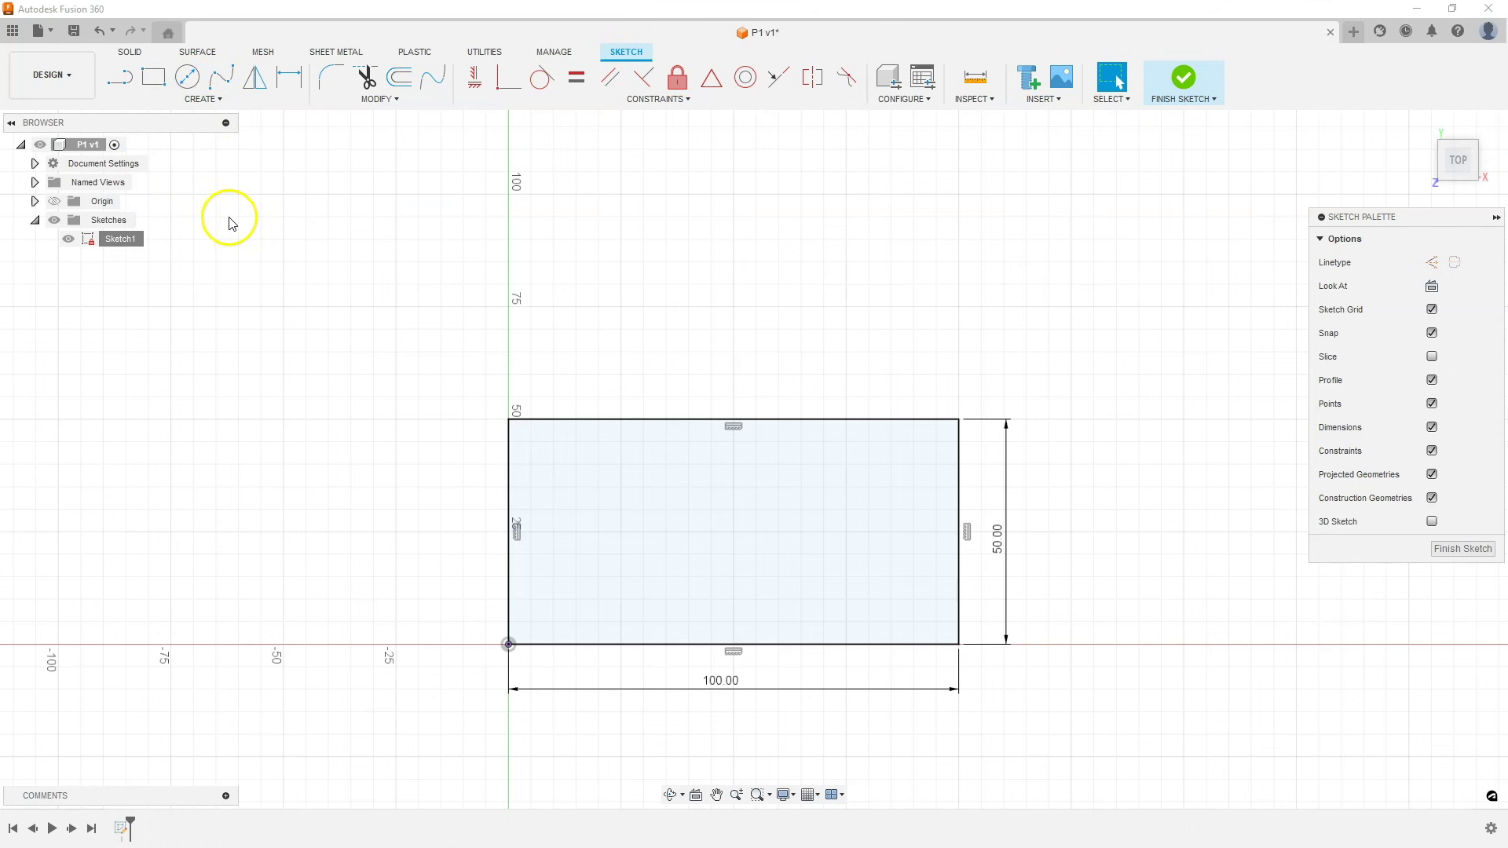
Step: Draw a small centre diameter circle freehand inside the rectangle, near its lower-left corner
{"action": "left_click", "coordinate": [210, 99]}
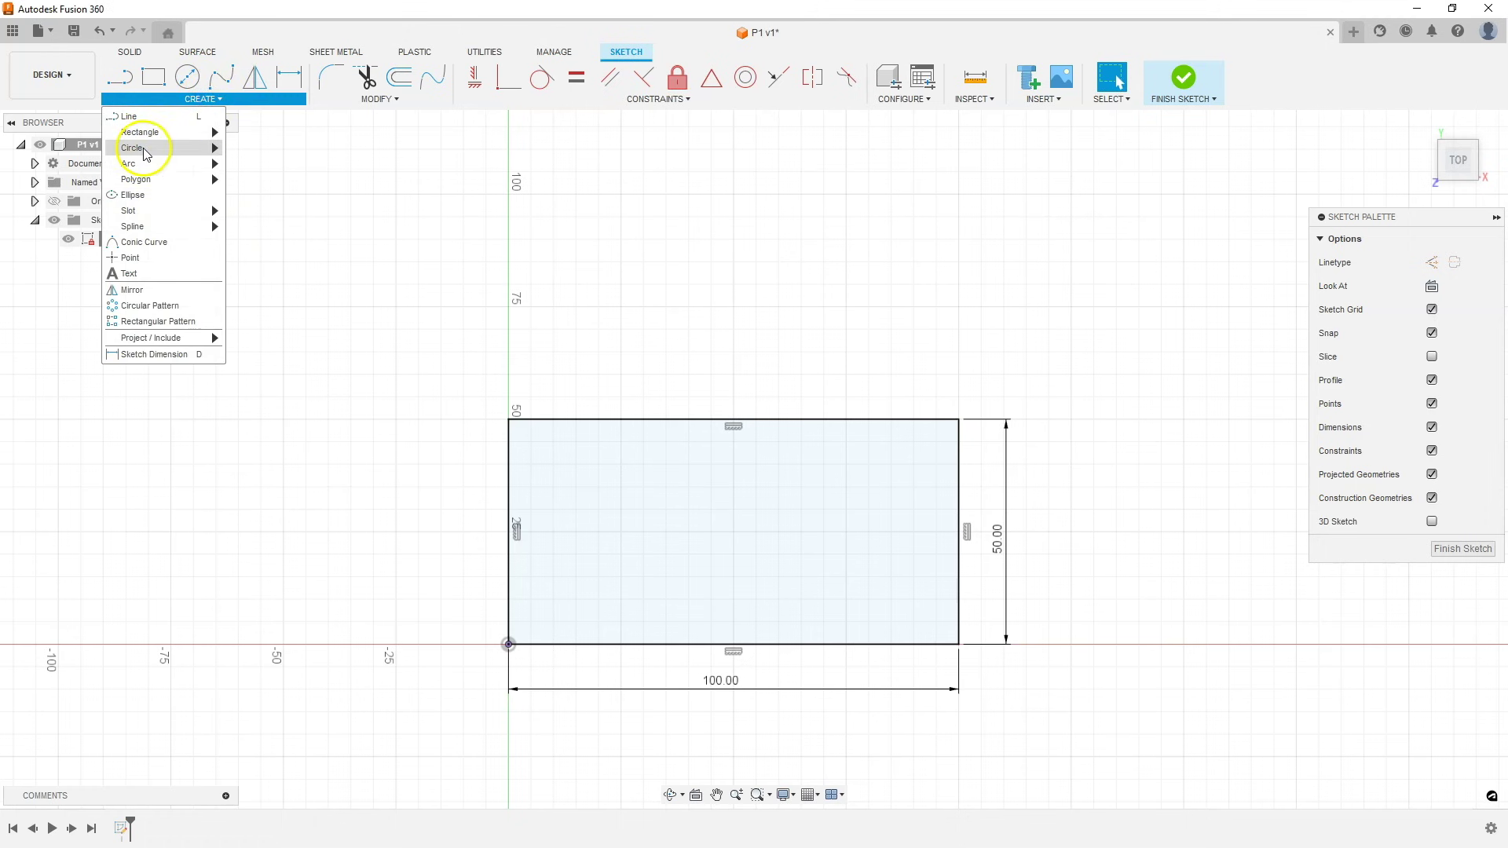
{"action": "mouse_move", "coordinate": [146, 154]}
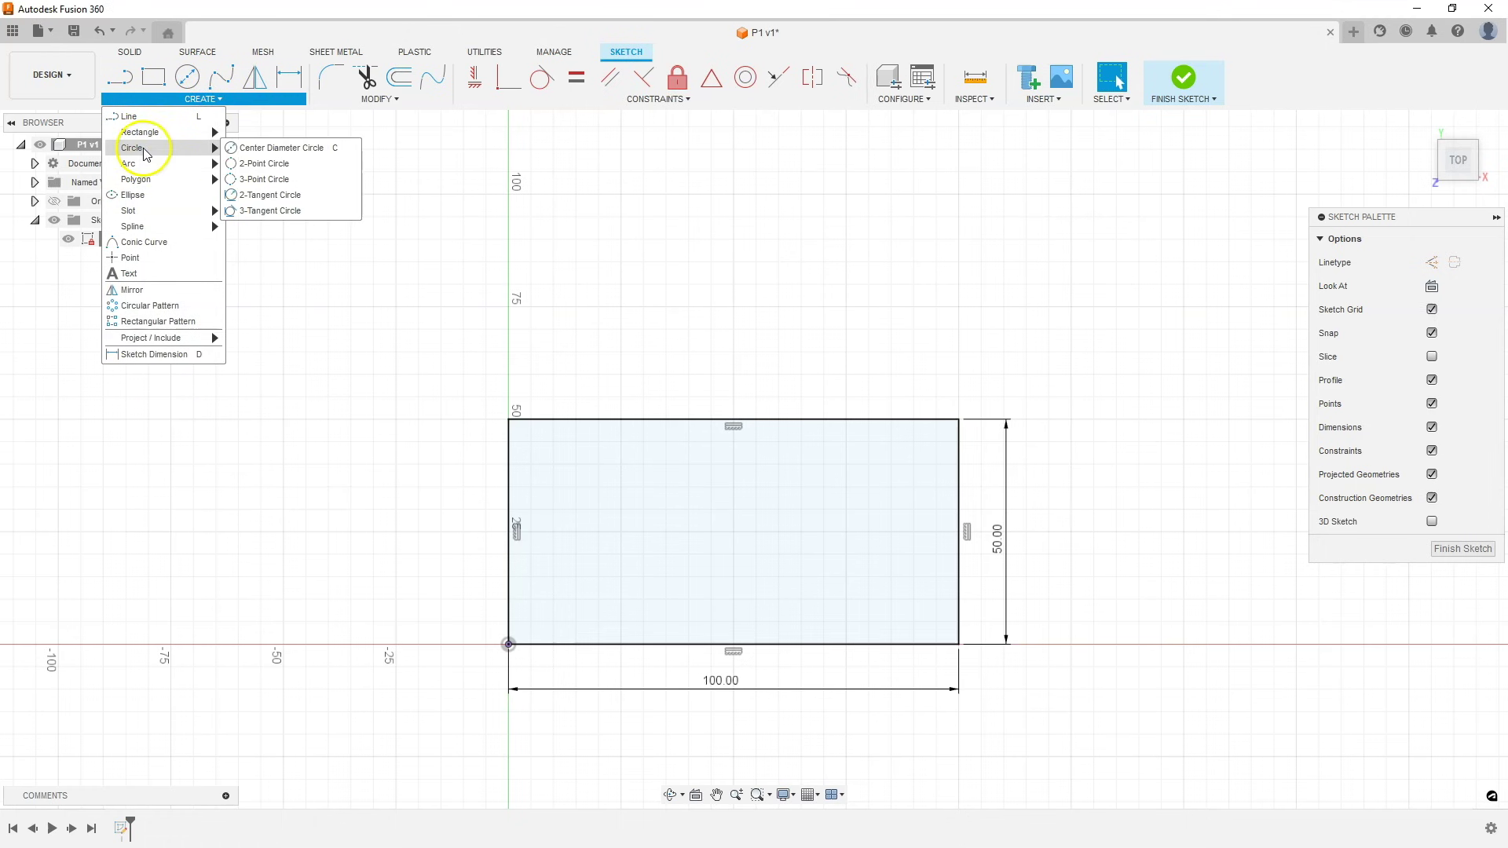
{"action": "left_click", "coordinate": [300, 151]}
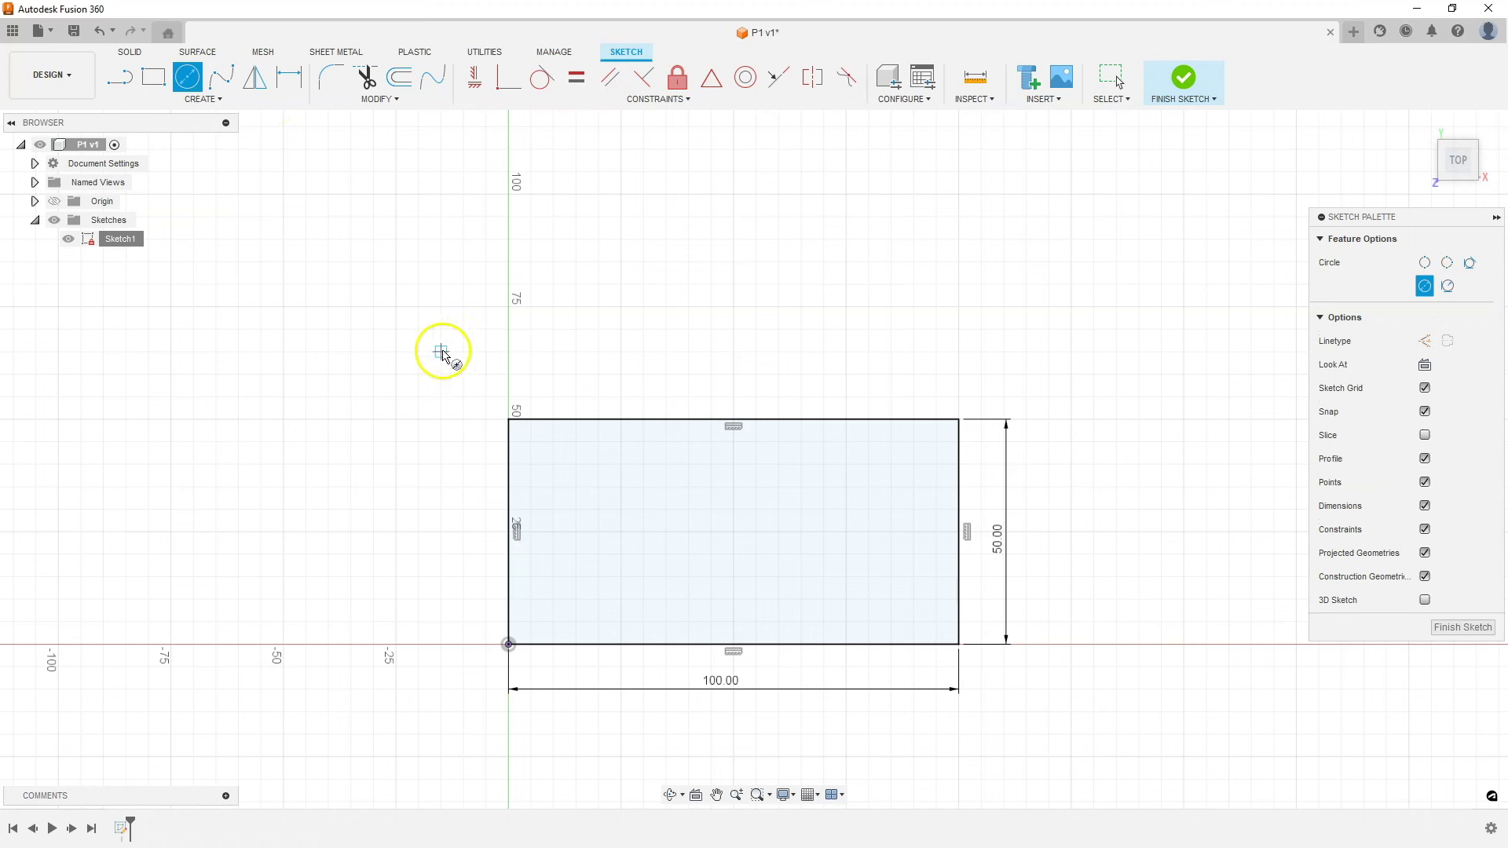
{"action": "left_click", "coordinate": [562, 596]}
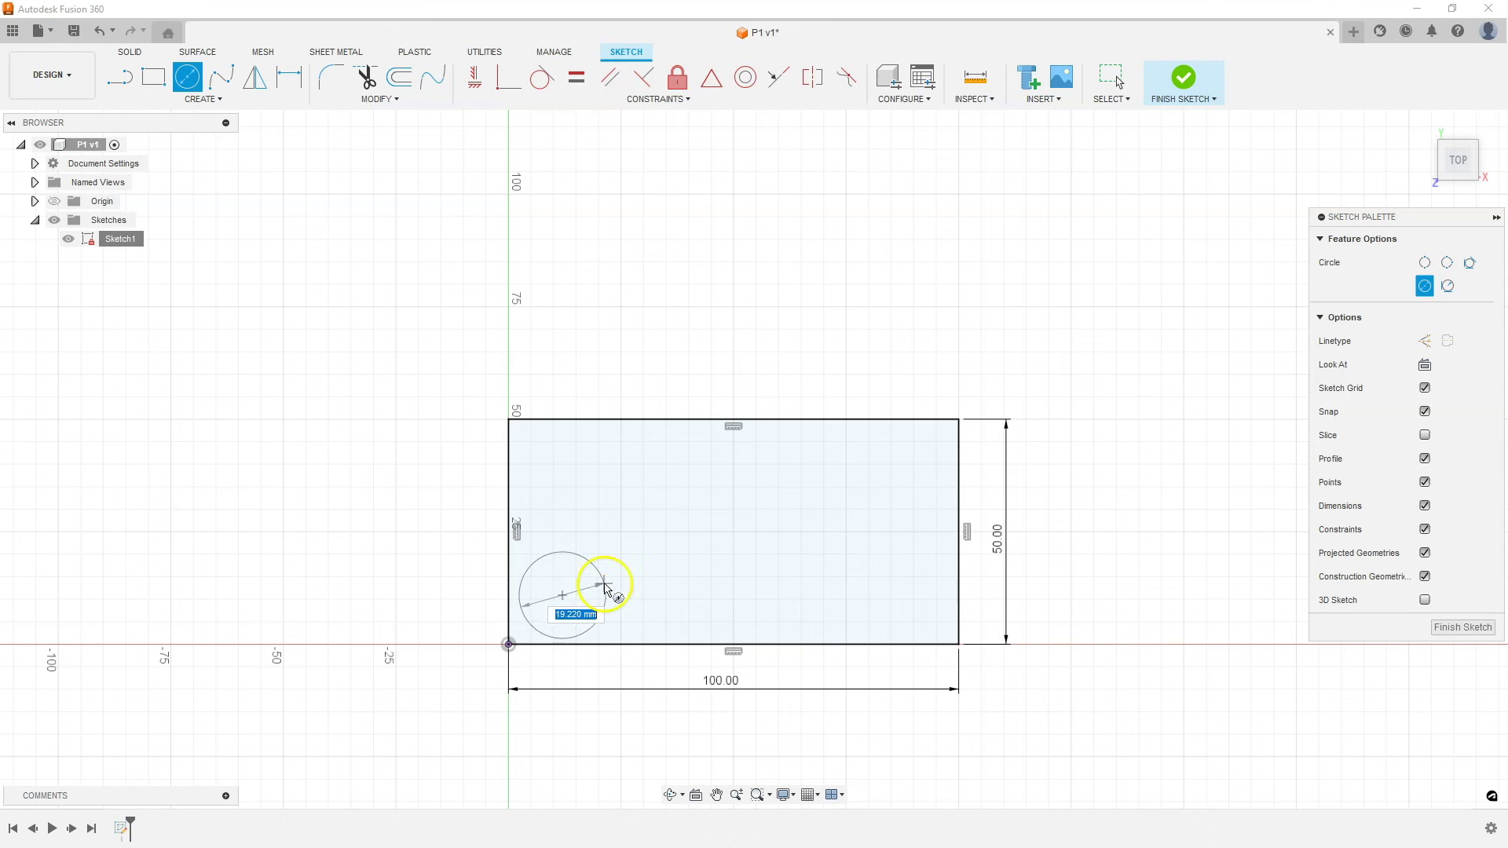
{"action": "left_click", "coordinate": [590, 590]}
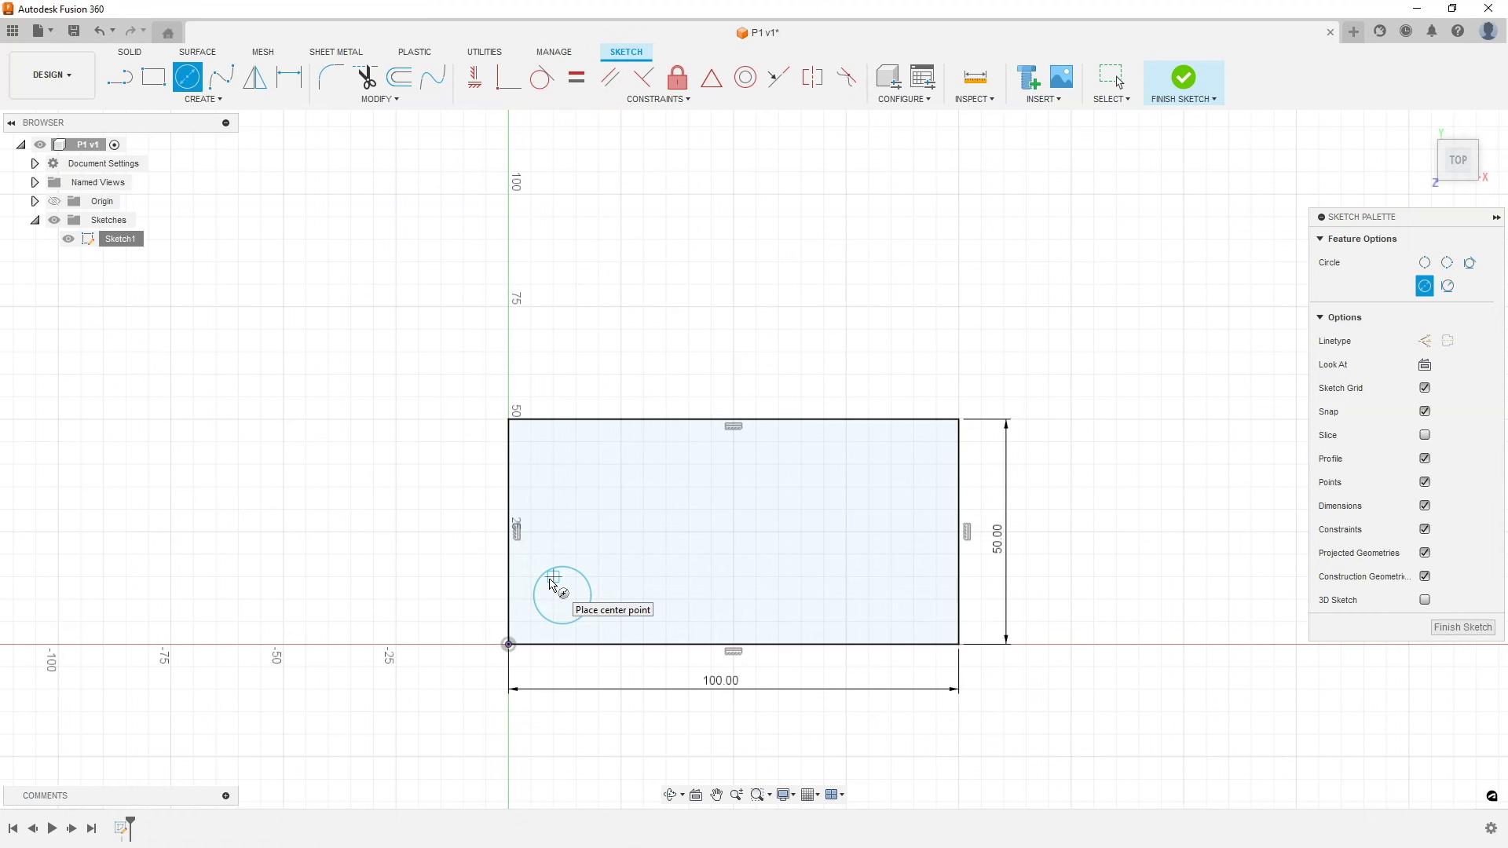
{"action": "left_click", "coordinate": [554, 580]}
{"action": "left_click", "coordinate": [554, 582]}
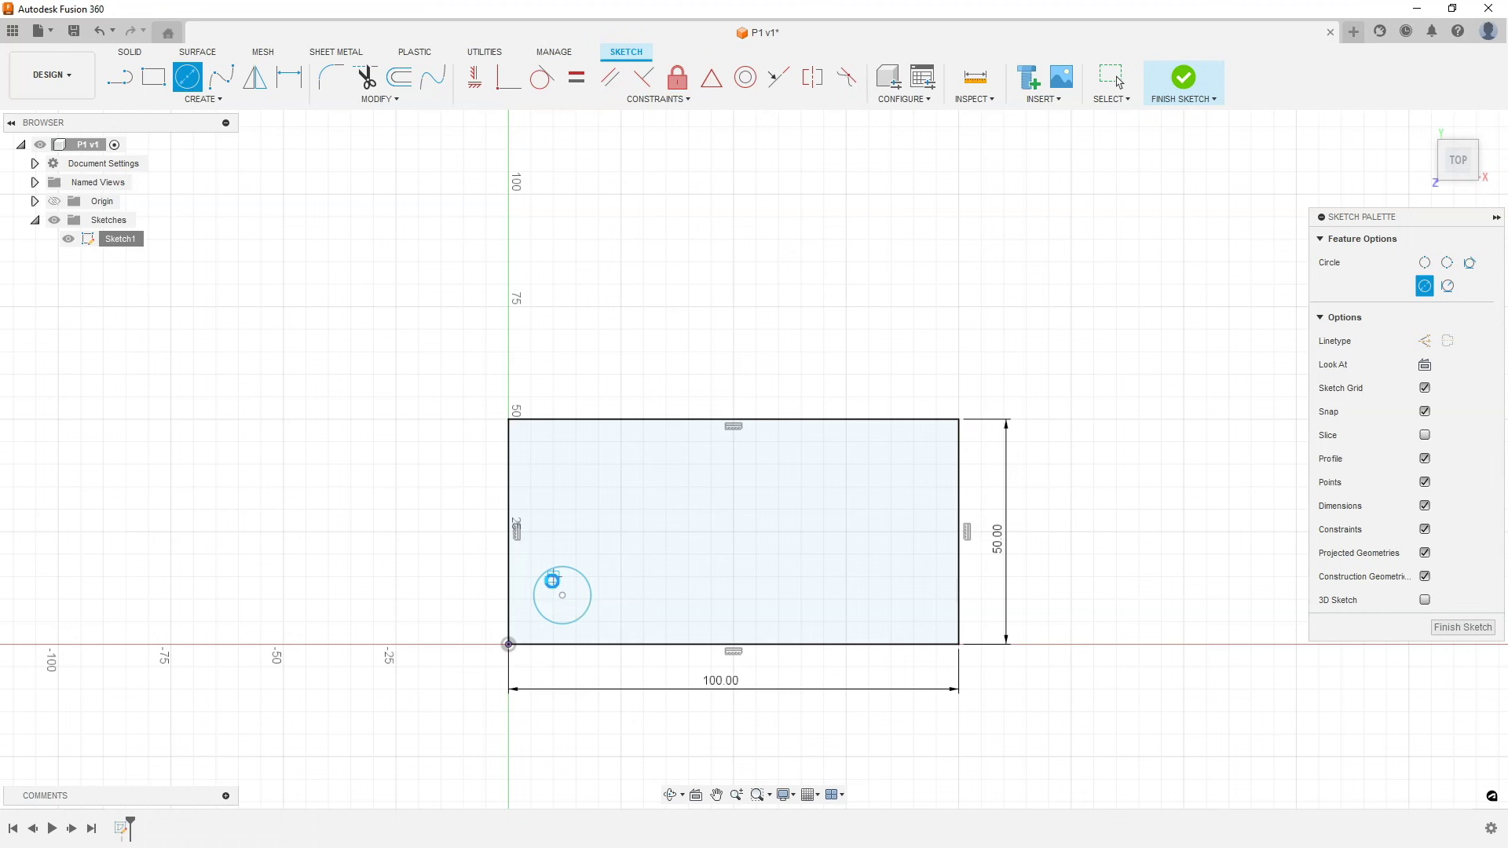
{"action": "key", "text": "Escape"}
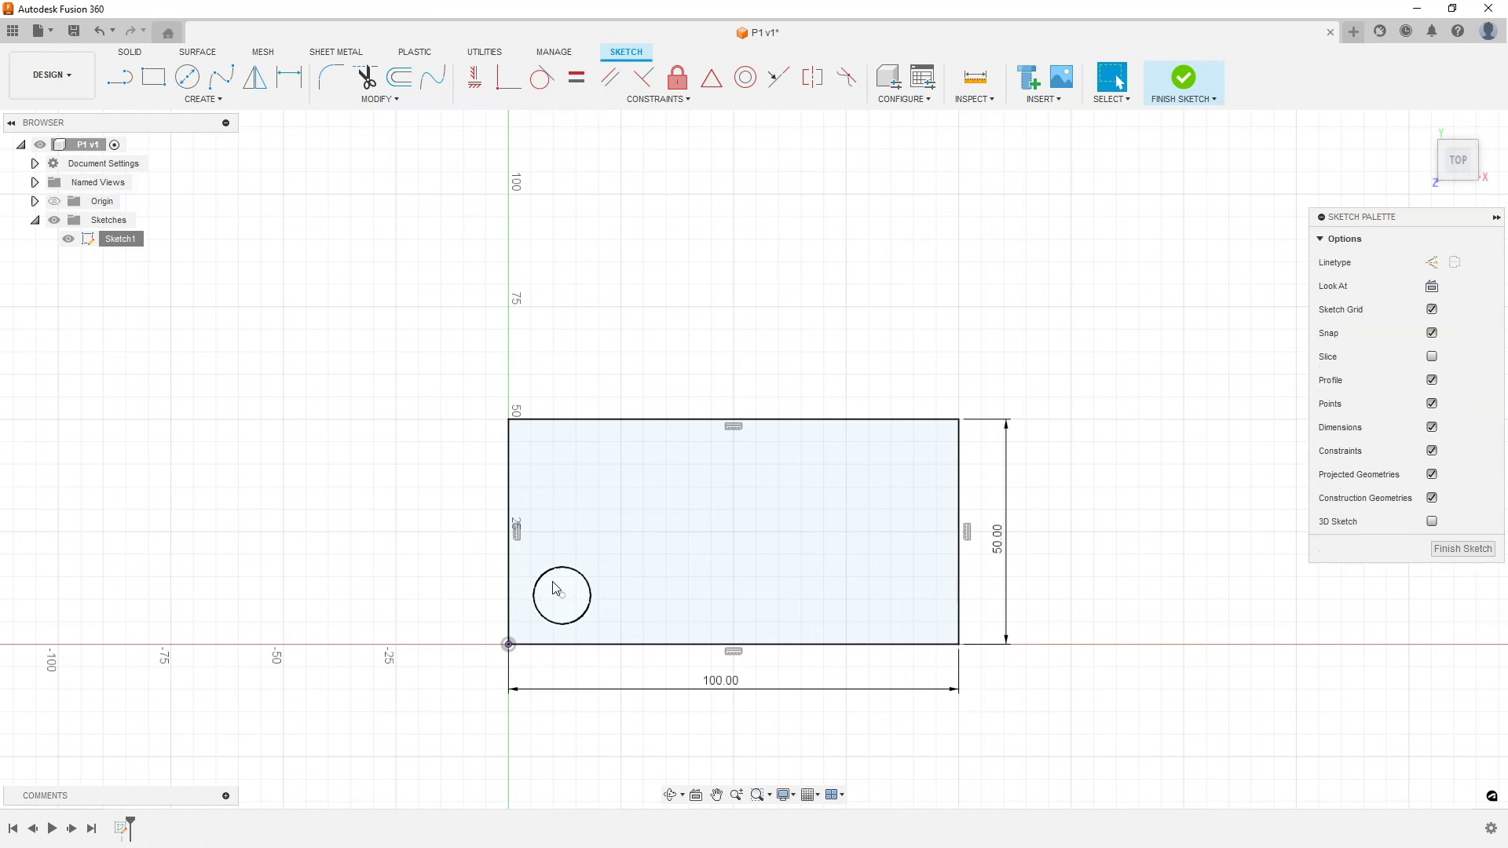
{"action": "left_click", "coordinate": [552, 590]}
{"action": "left_click", "coordinate": [652, 580]}
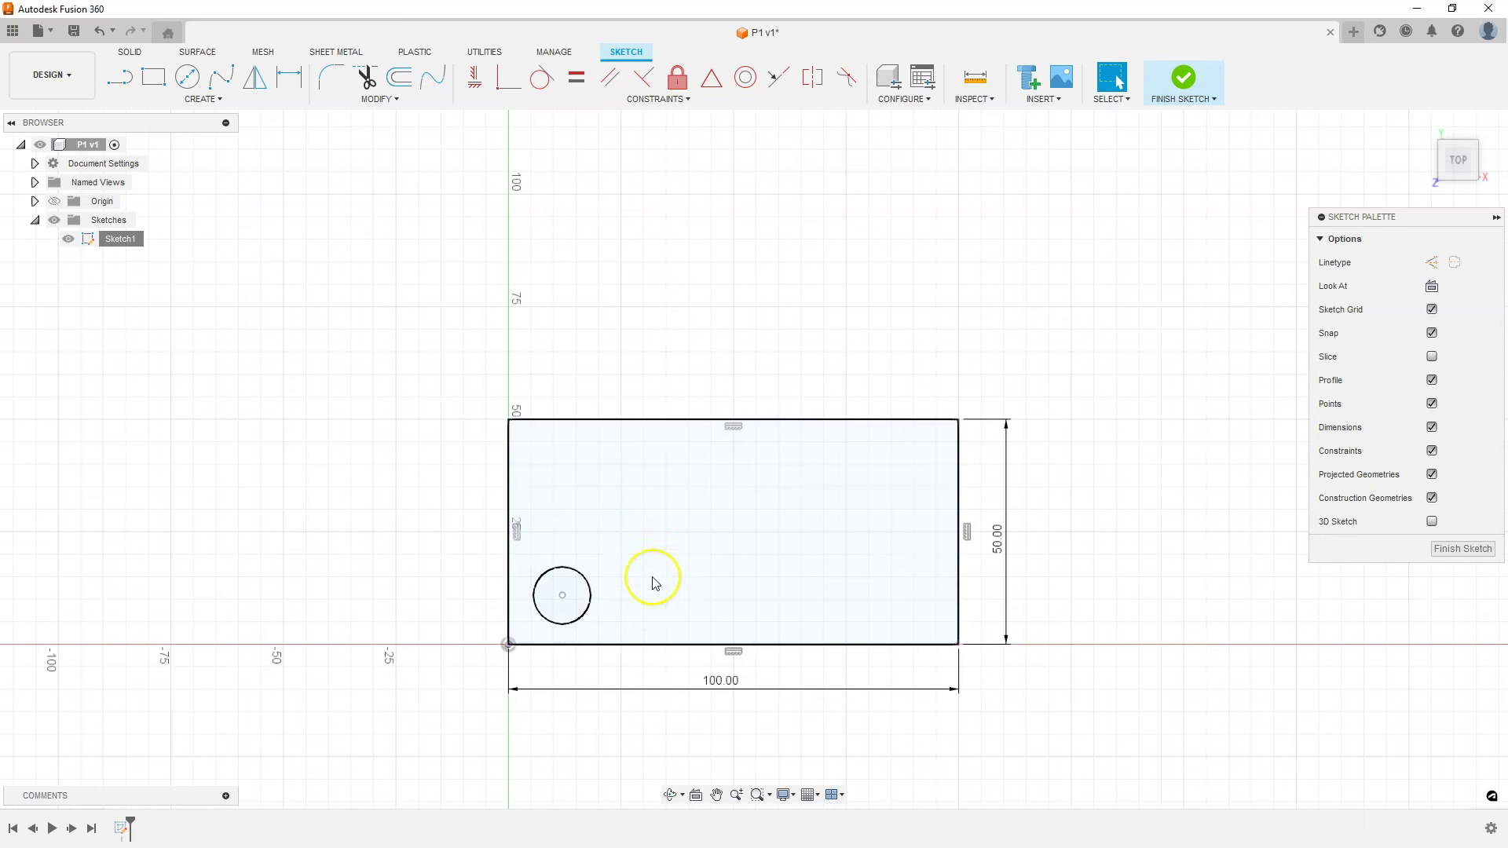
{"action": "left_click", "coordinate": [581, 574]}
{"action": "left_click", "coordinate": [501, 522]}
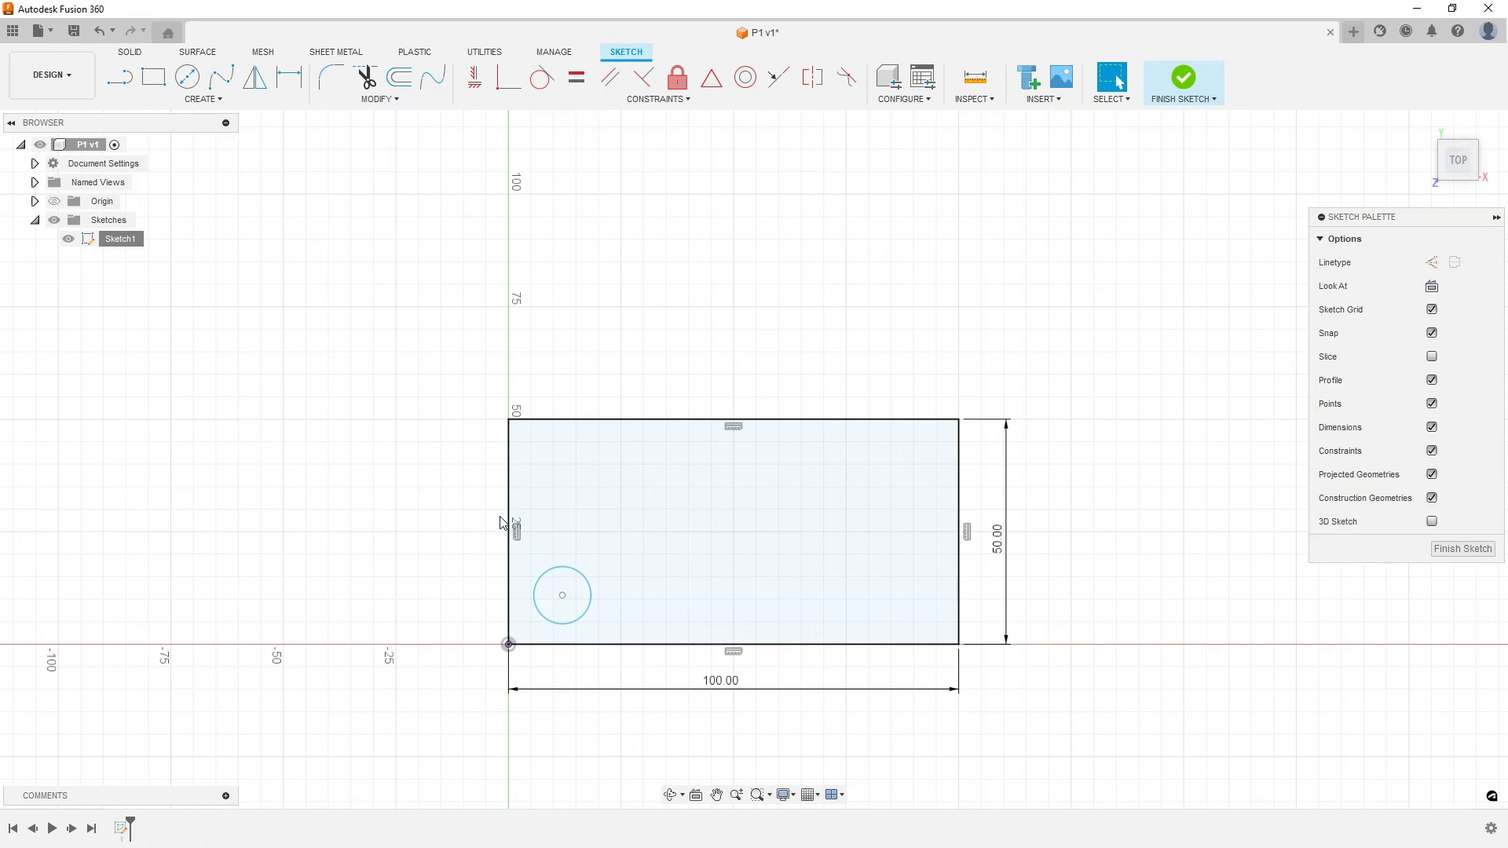
Step: Draw a horizontal line about 116 mm long across the rectangle near mid-height, extending past both vertical edges
{"action": "left_click", "coordinate": [123, 78]}
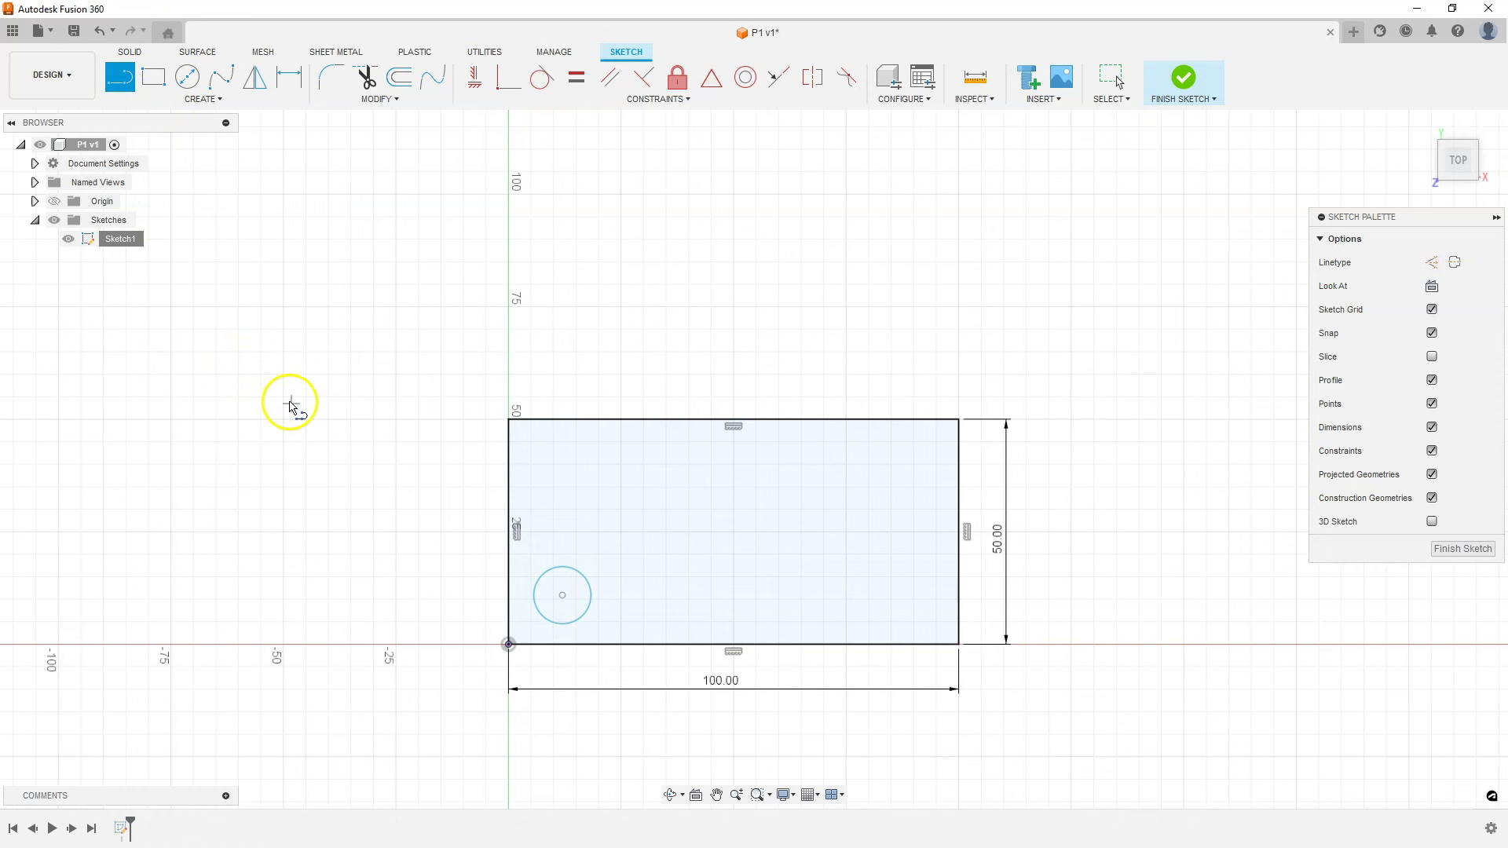
{"action": "left_click", "coordinate": [495, 527]}
{"action": "left_click", "coordinate": [1017, 528]}
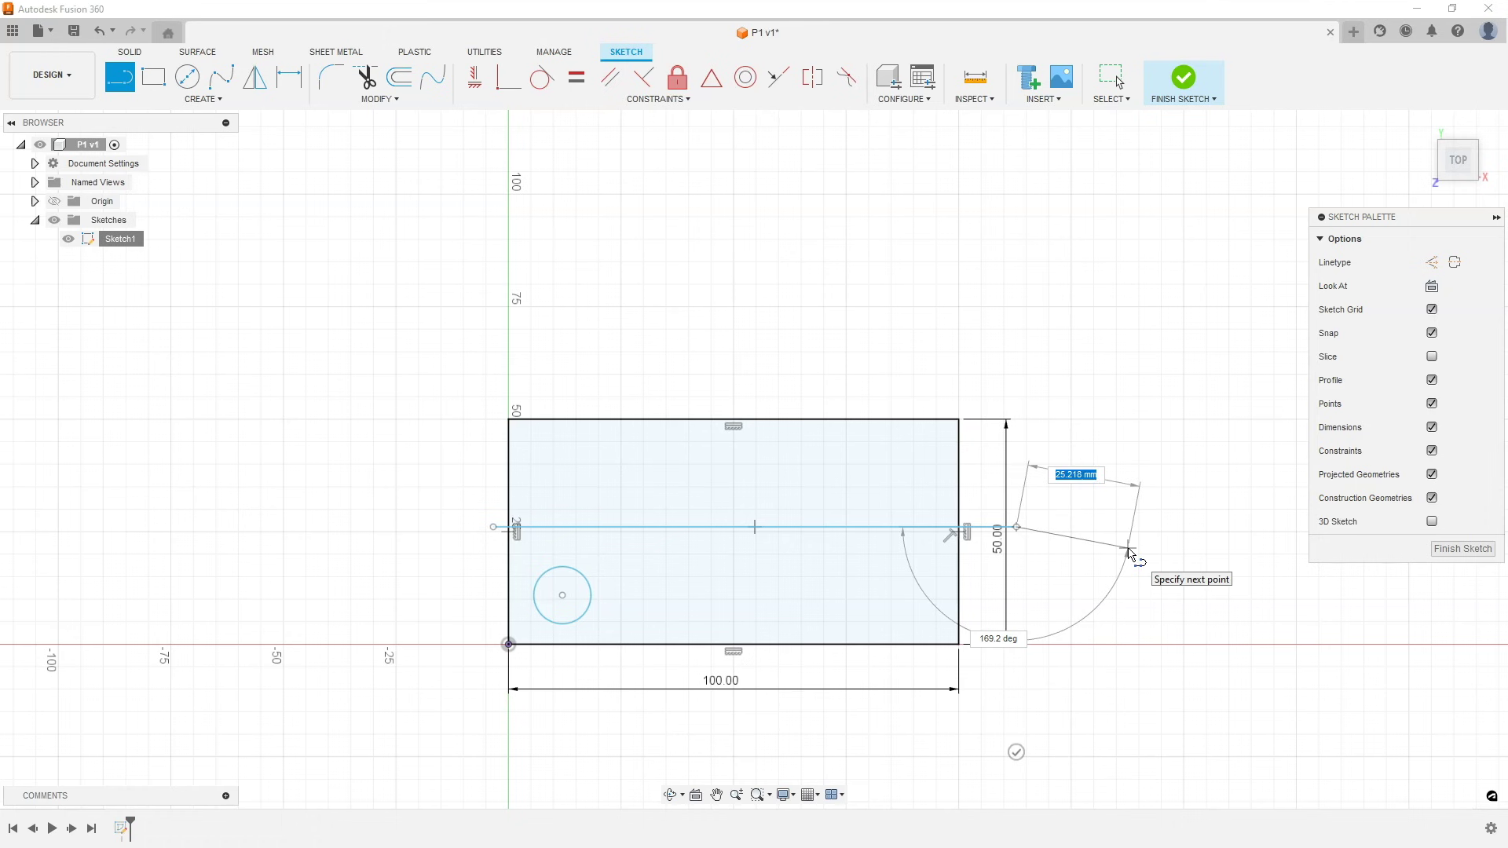
{"action": "key", "text": "Escape"}
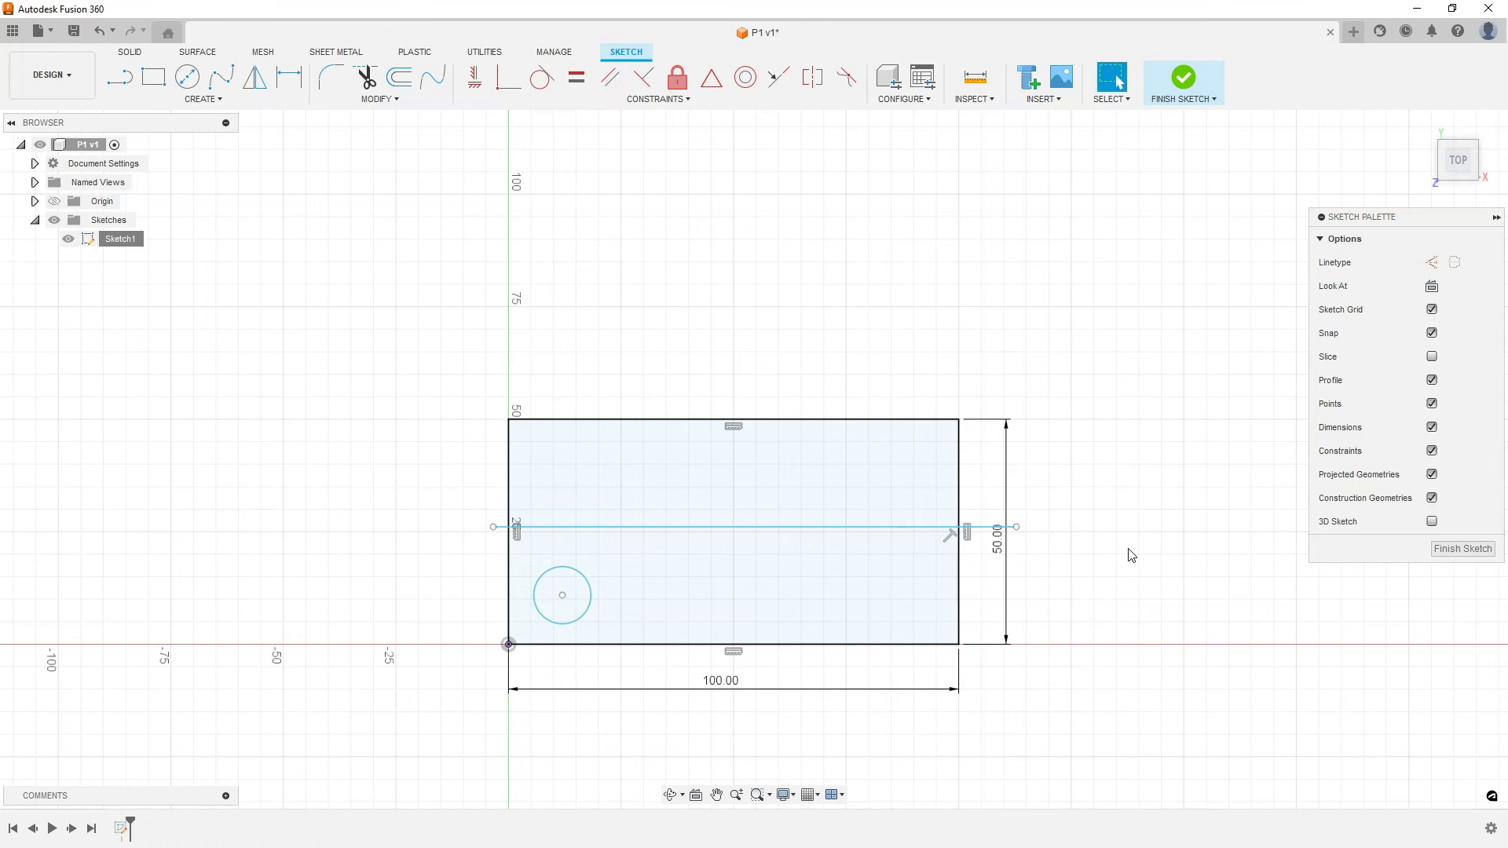
Step: Convert the horizontal line across the rectangle into a construction line
{"action": "left_click", "coordinate": [1010, 239]}
{"action": "left_click", "coordinate": [692, 527]}
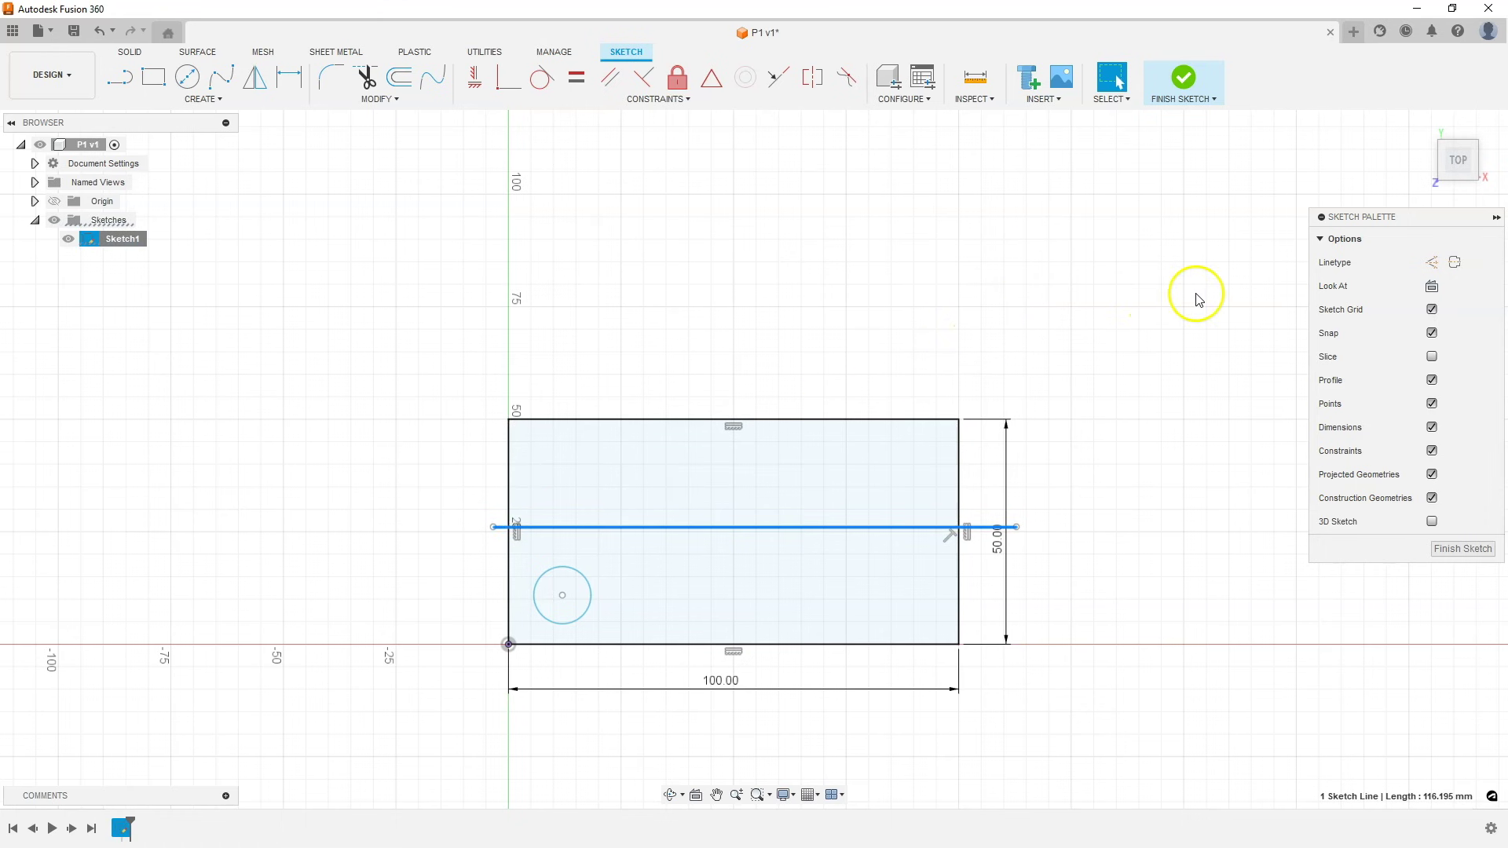
{"action": "left_click", "coordinate": [1431, 263]}
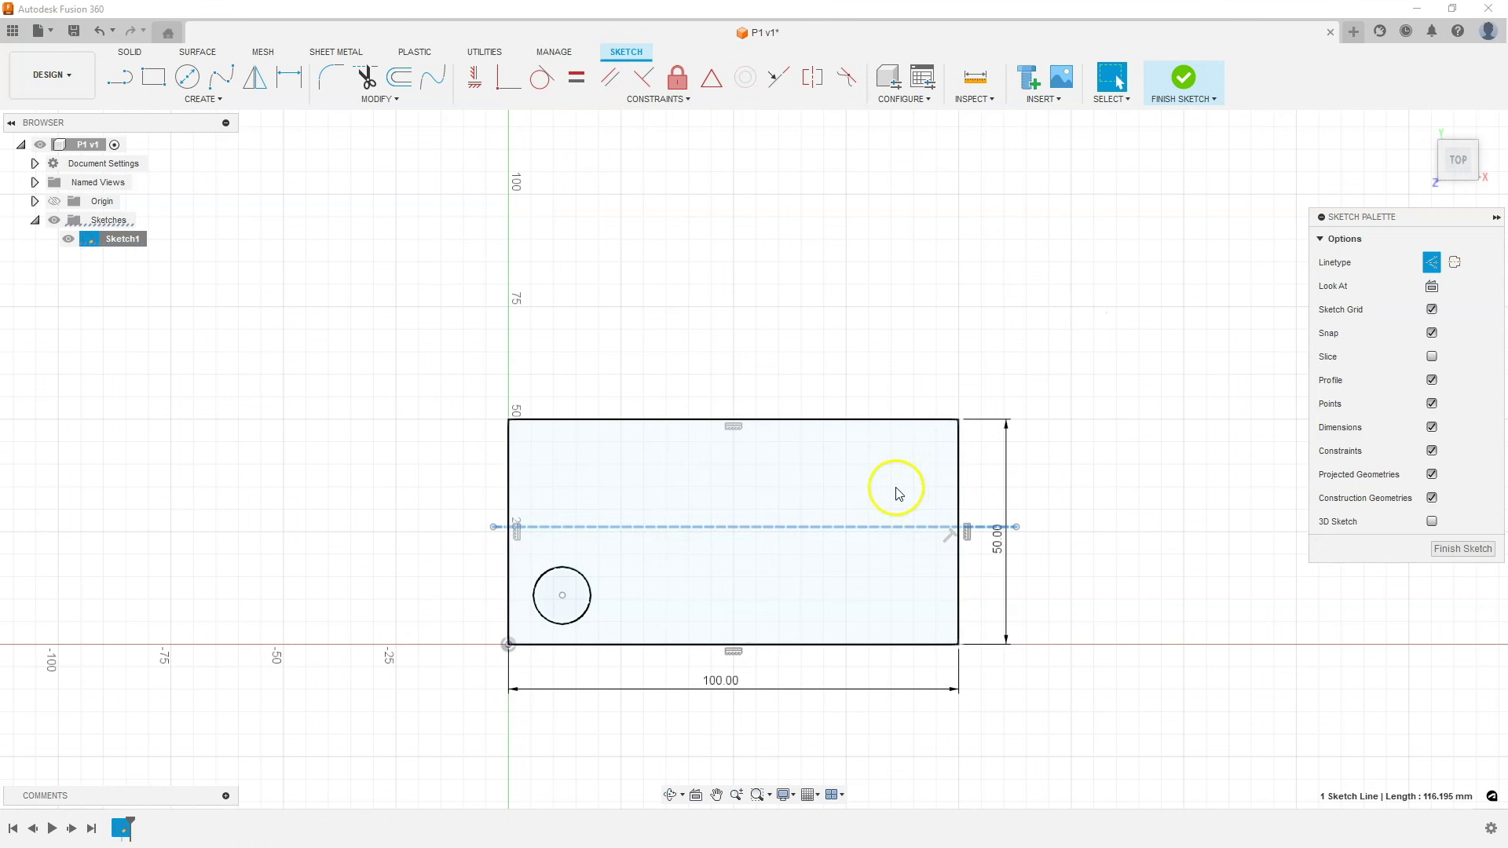
{"action": "key", "text": "Escape"}
{"action": "left_click", "coordinate": [834, 357]}
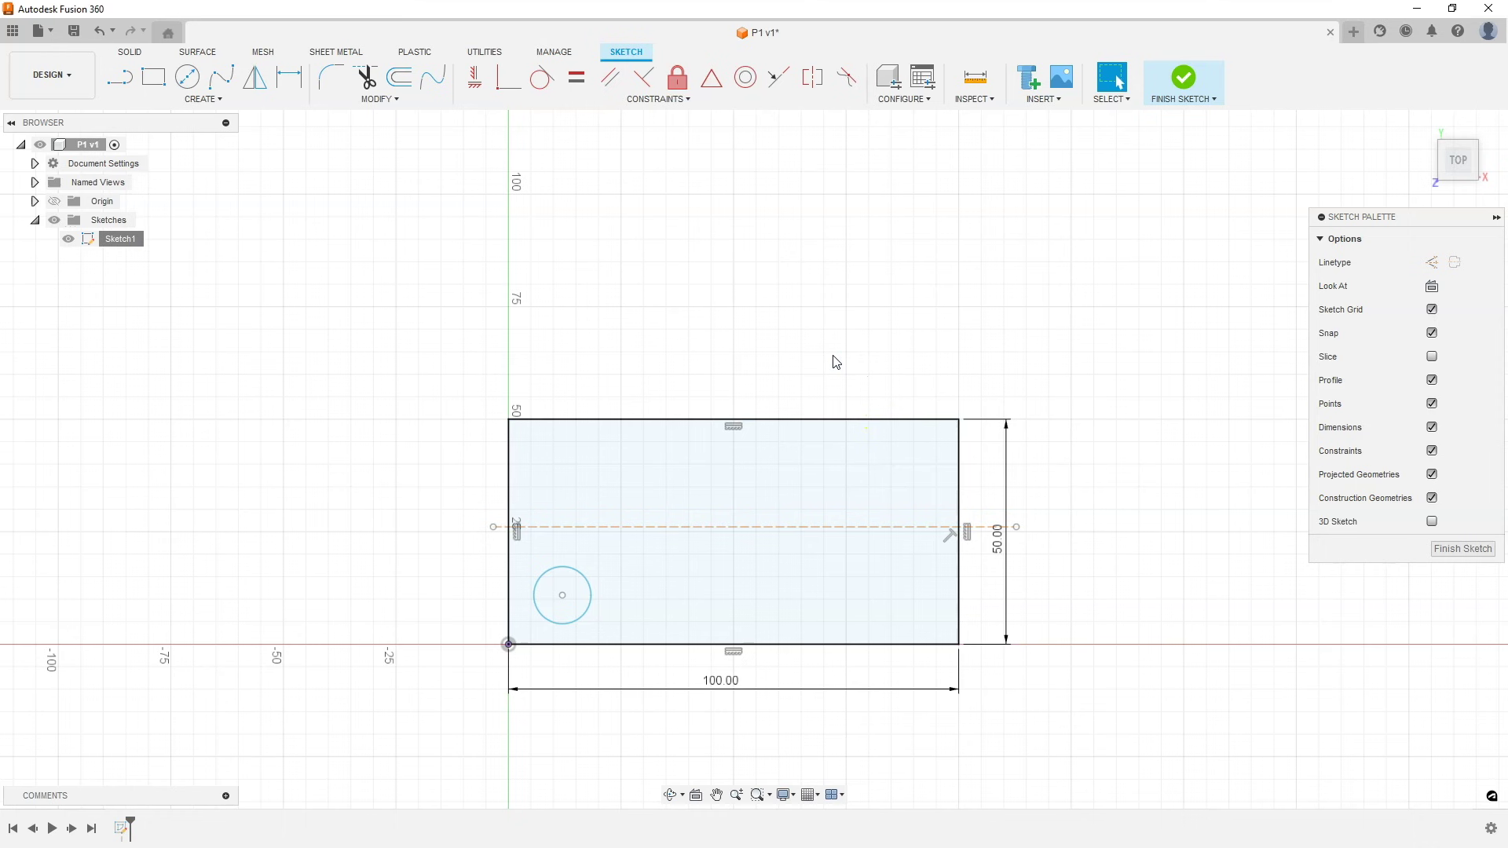
{"action": "left_click", "coordinate": [875, 549]}
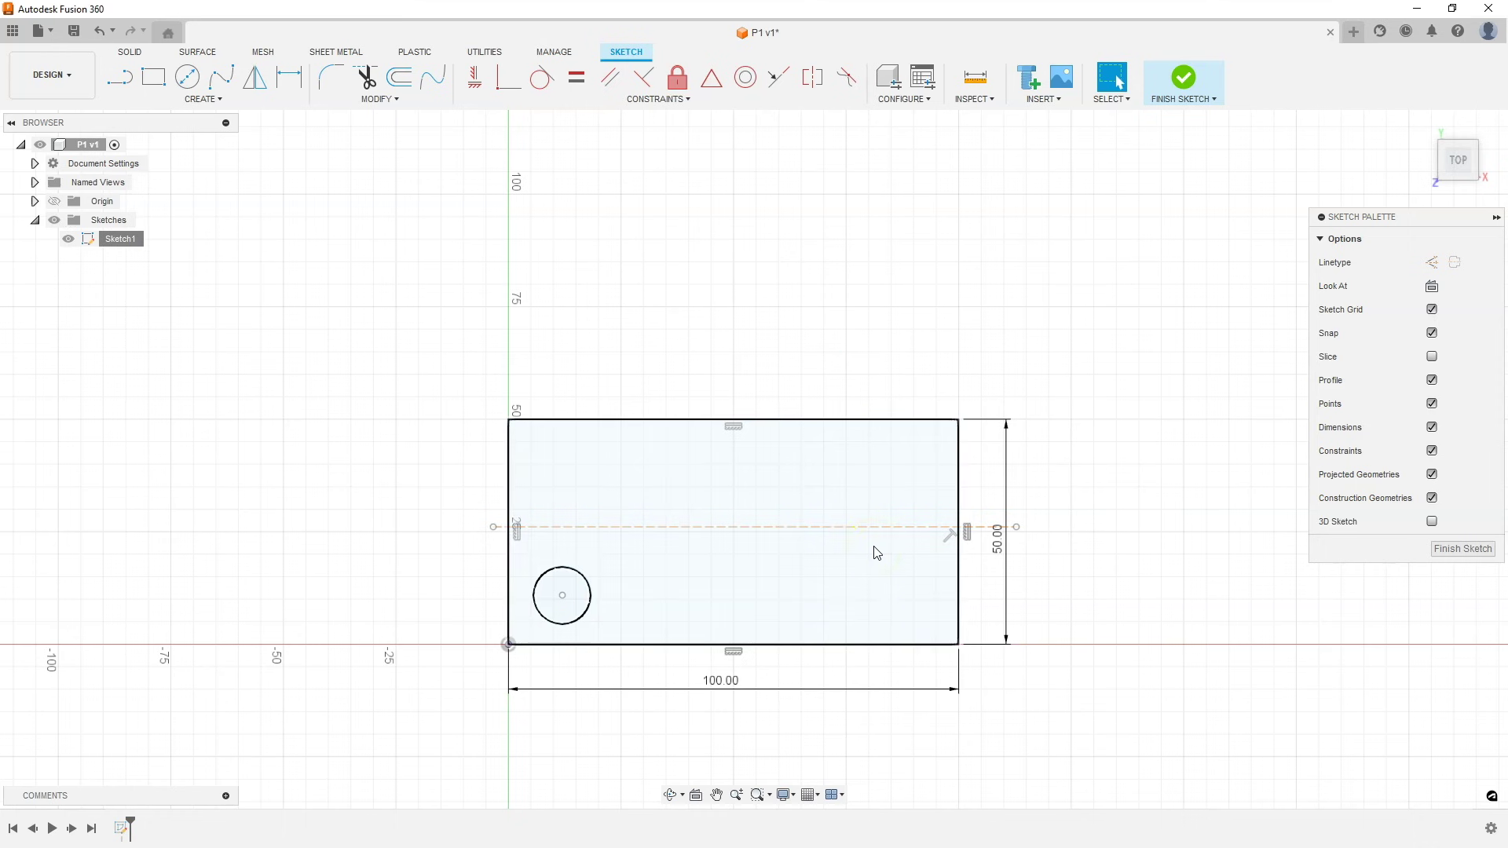
{"action": "left_click", "coordinate": [839, 528]}
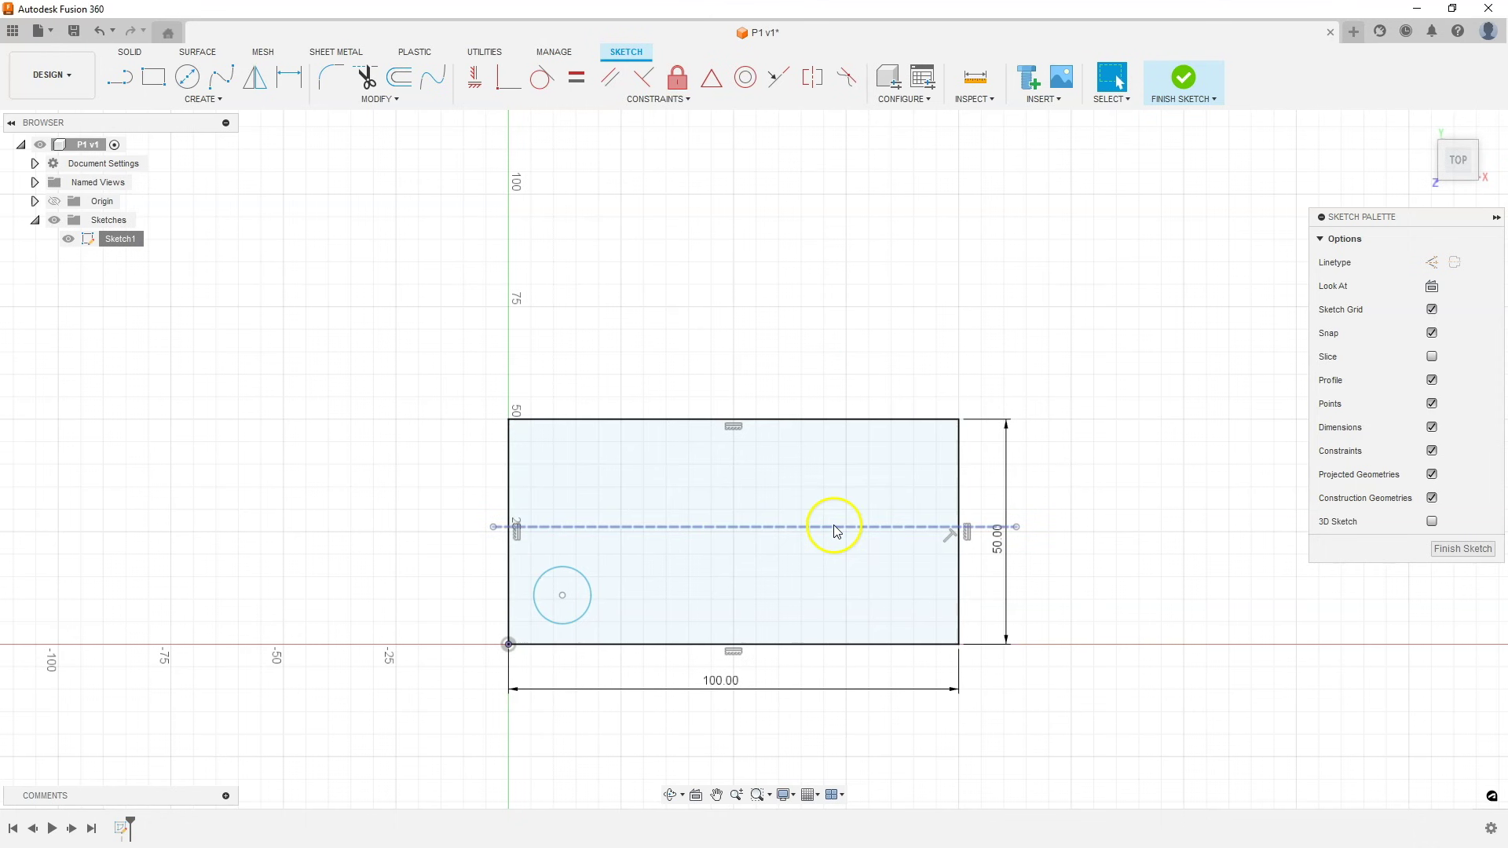
{"action": "left_click", "coordinate": [821, 380]}
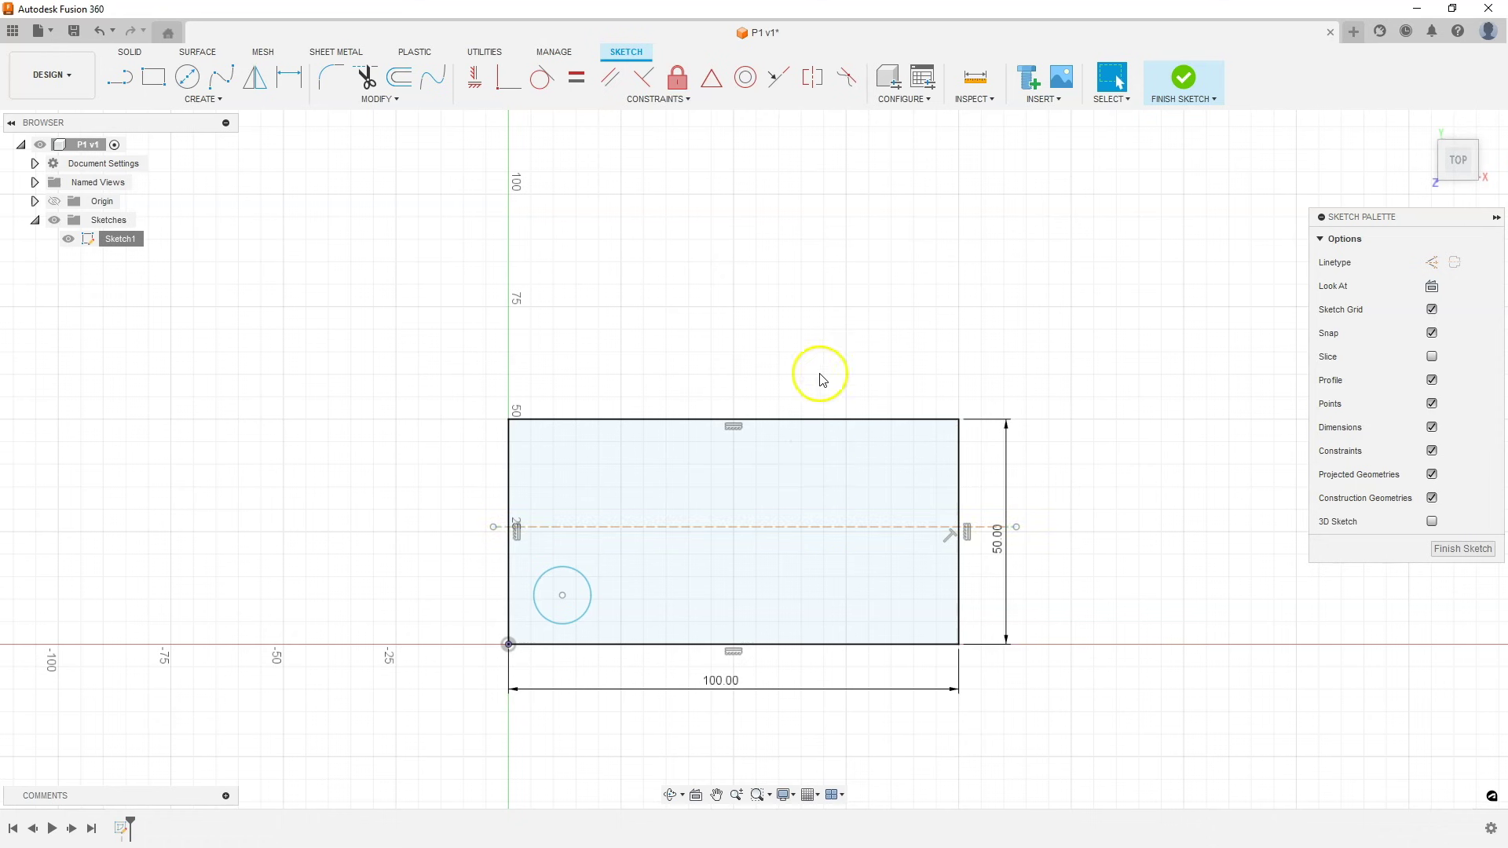
{"action": "left_click", "coordinate": [589, 599]}
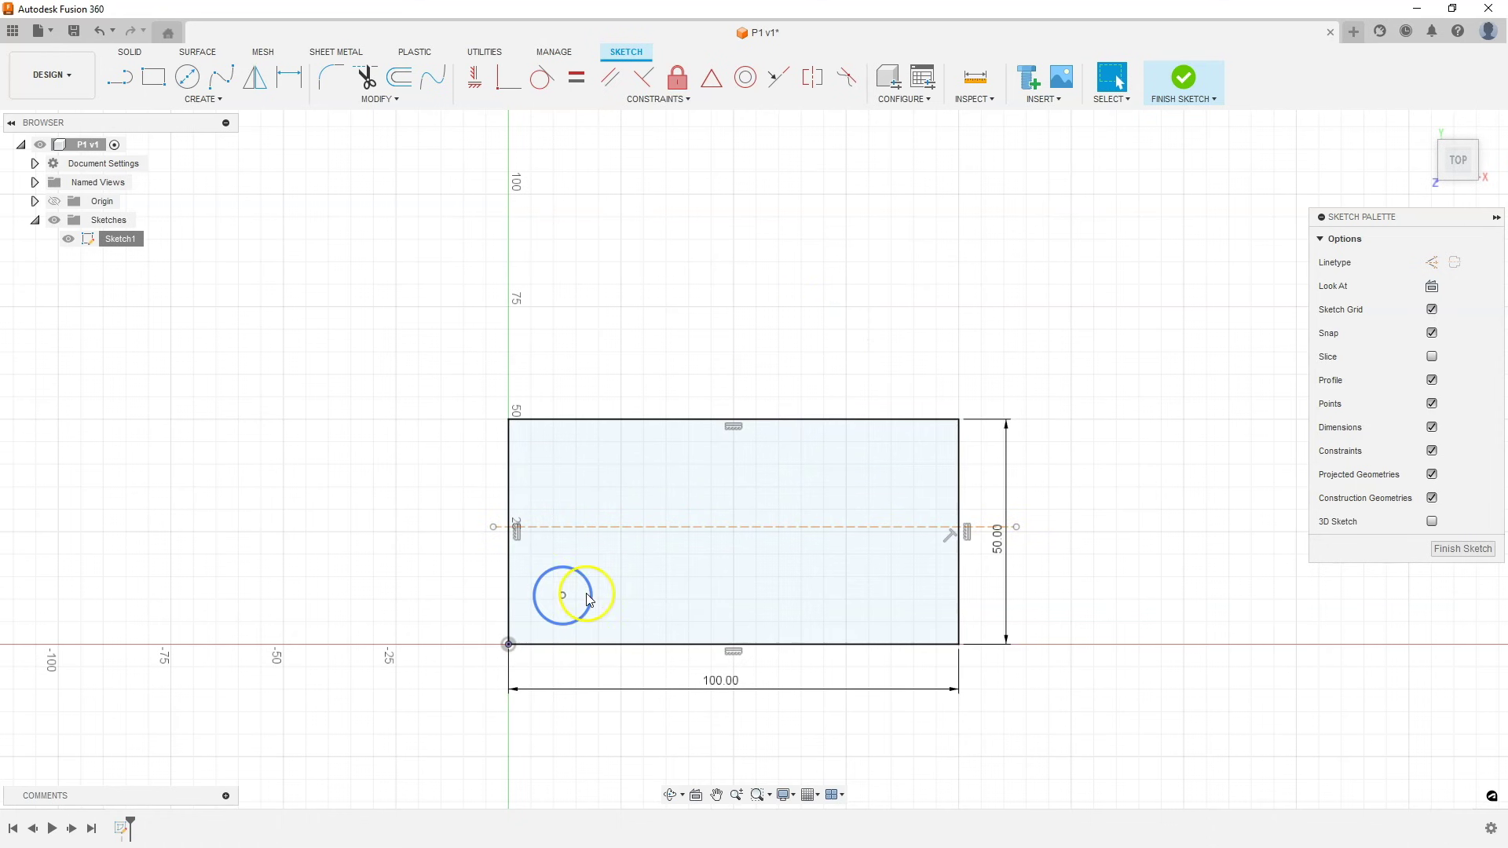
Step: Mirror the small circle across the horizontal construction line and move the upper copy's centre to about X 14.4, Y 43.5 mm
{"action": "left_click", "coordinate": [223, 100]}
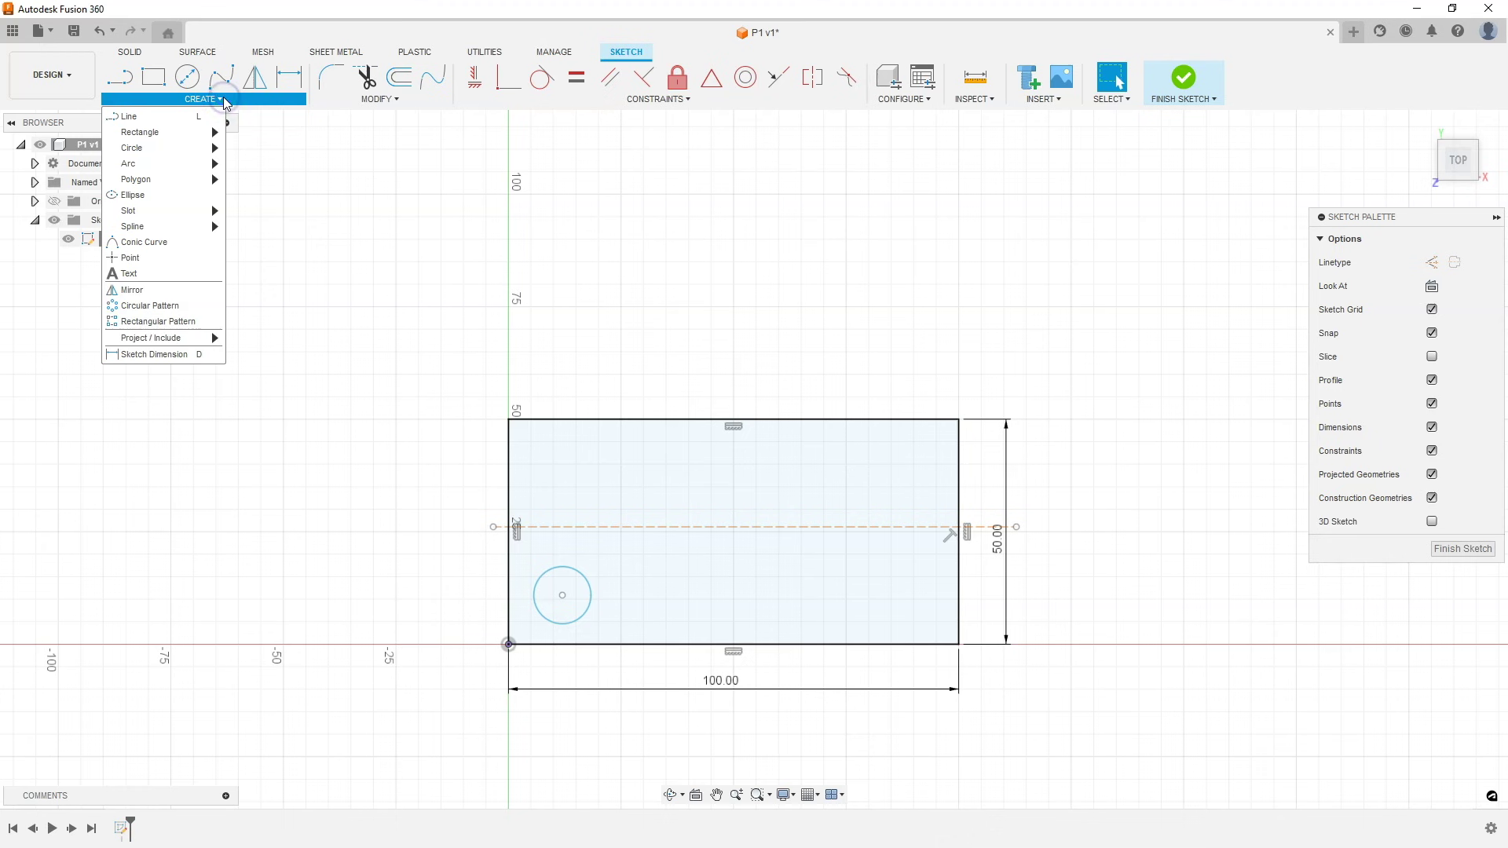
{"action": "left_click", "coordinate": [156, 291]}
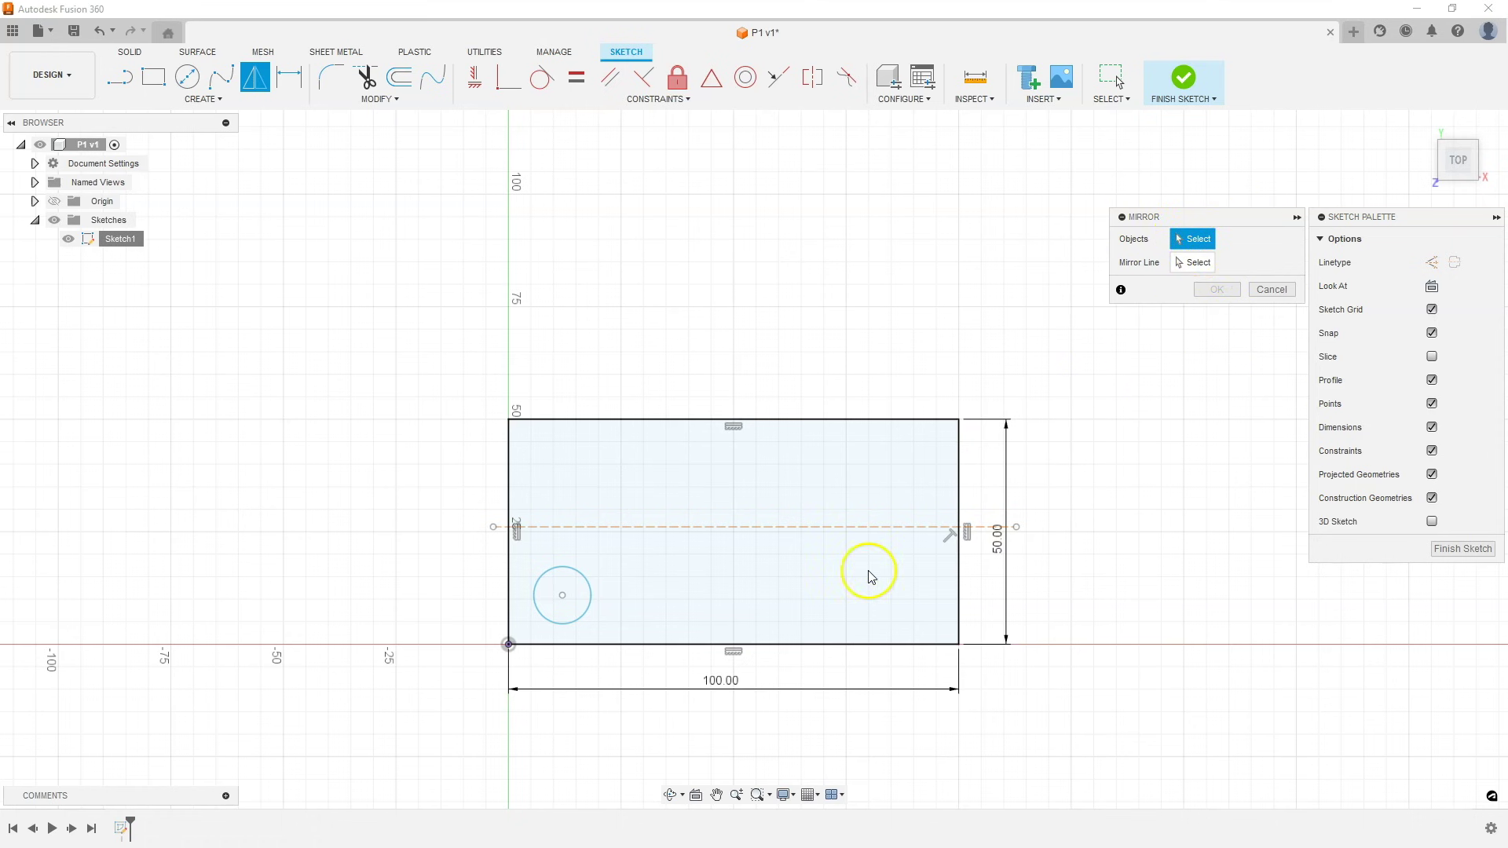
{"action": "left_click", "coordinate": [593, 601]}
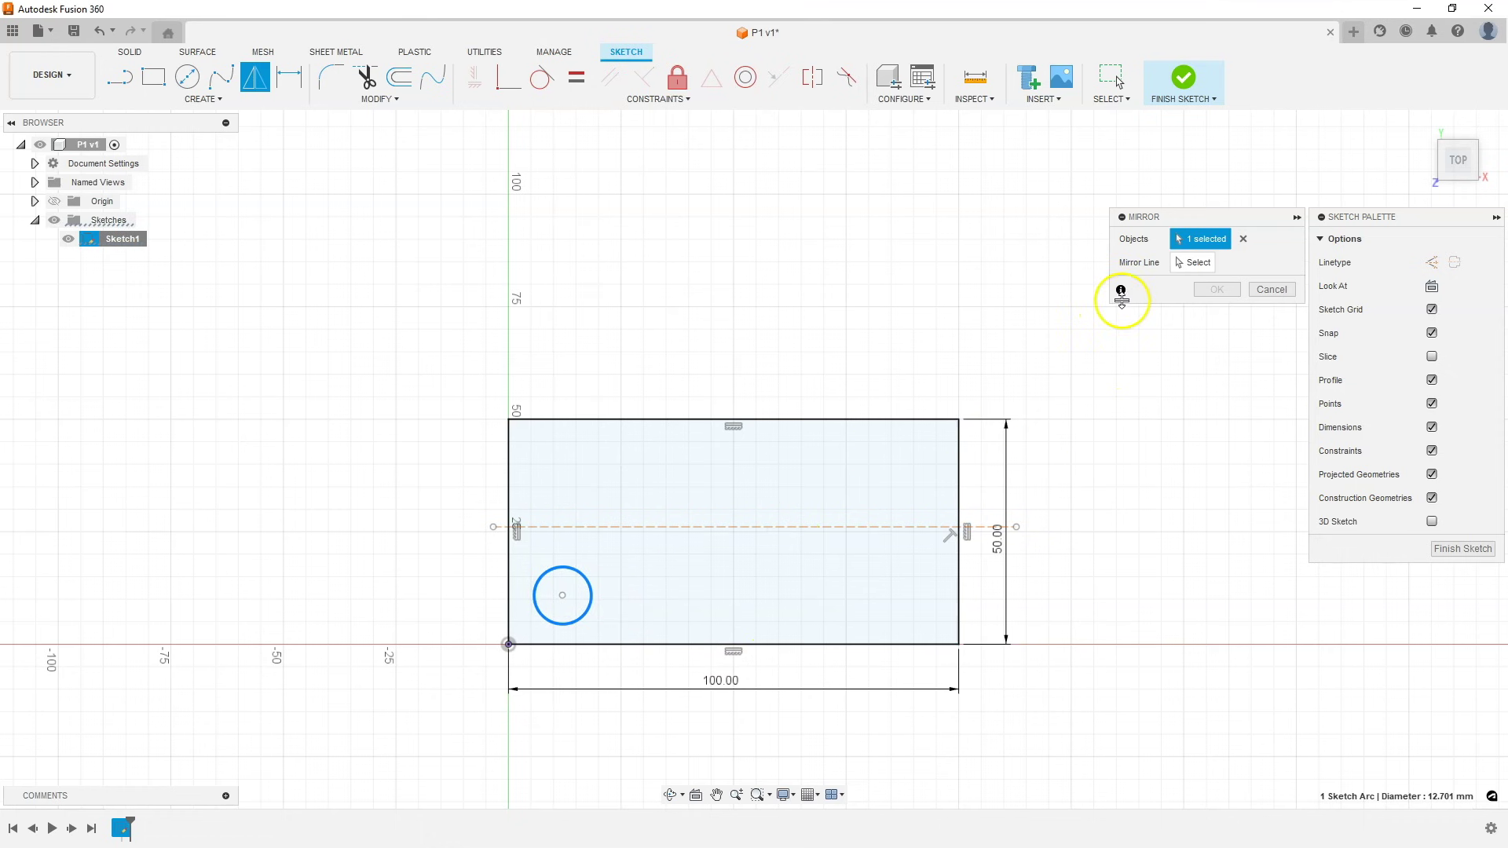
{"action": "left_click", "coordinate": [1197, 273]}
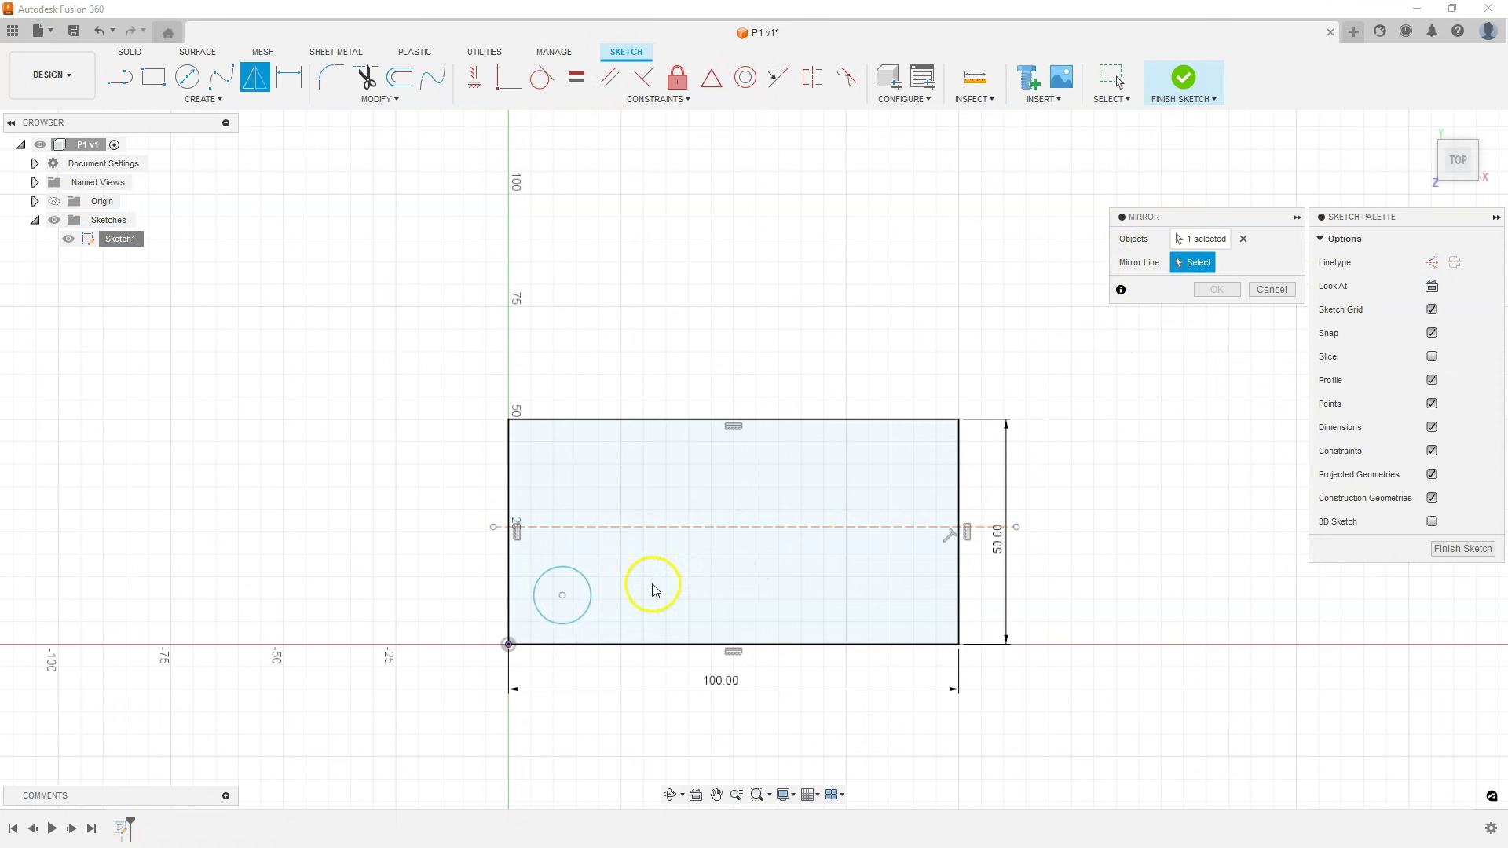
{"action": "left_click", "coordinate": [699, 527]}
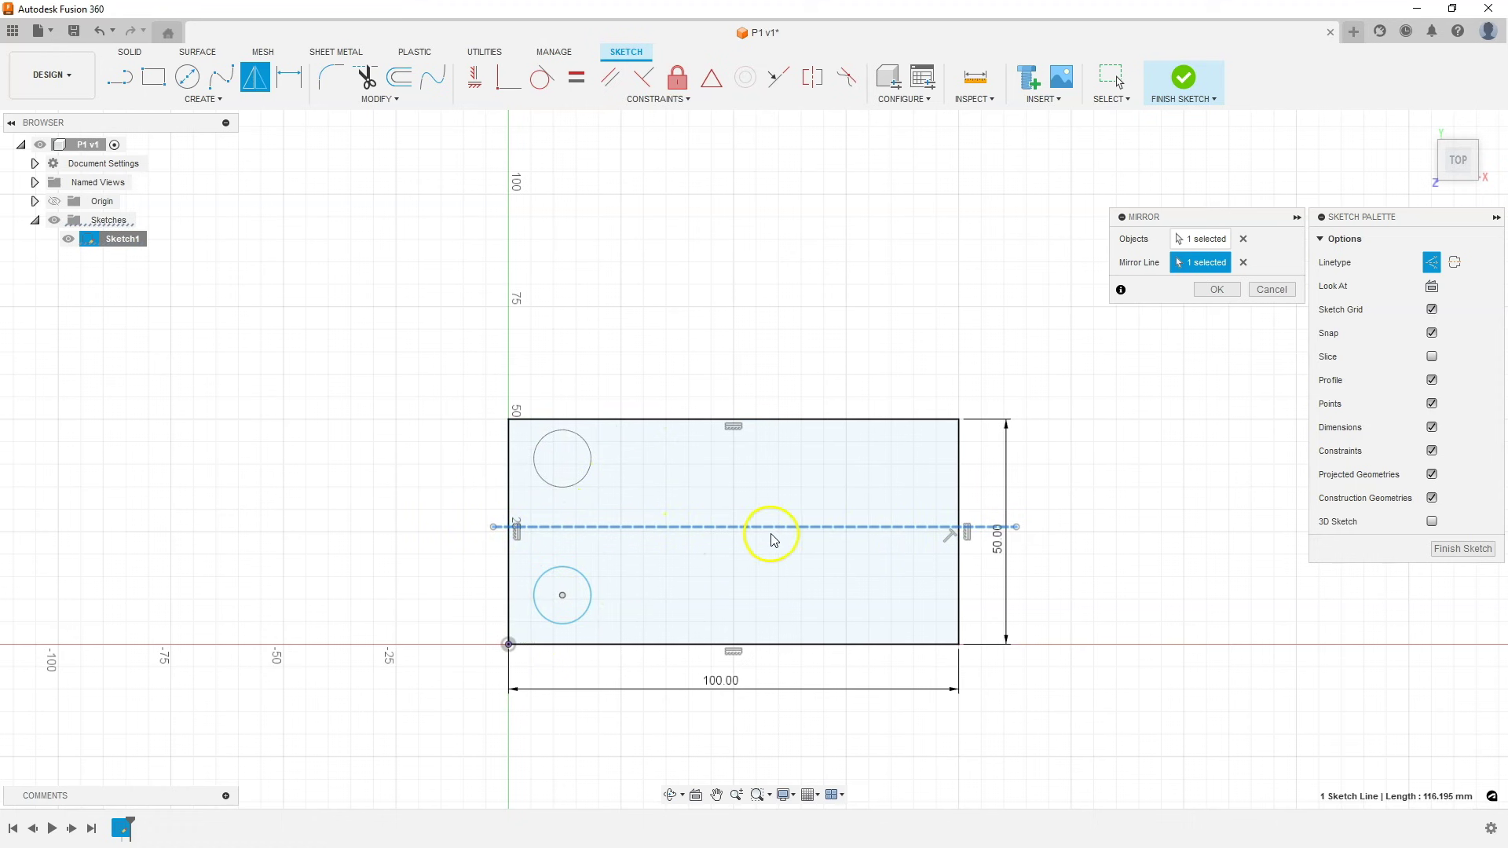
{"action": "left_click", "coordinate": [1214, 290]}
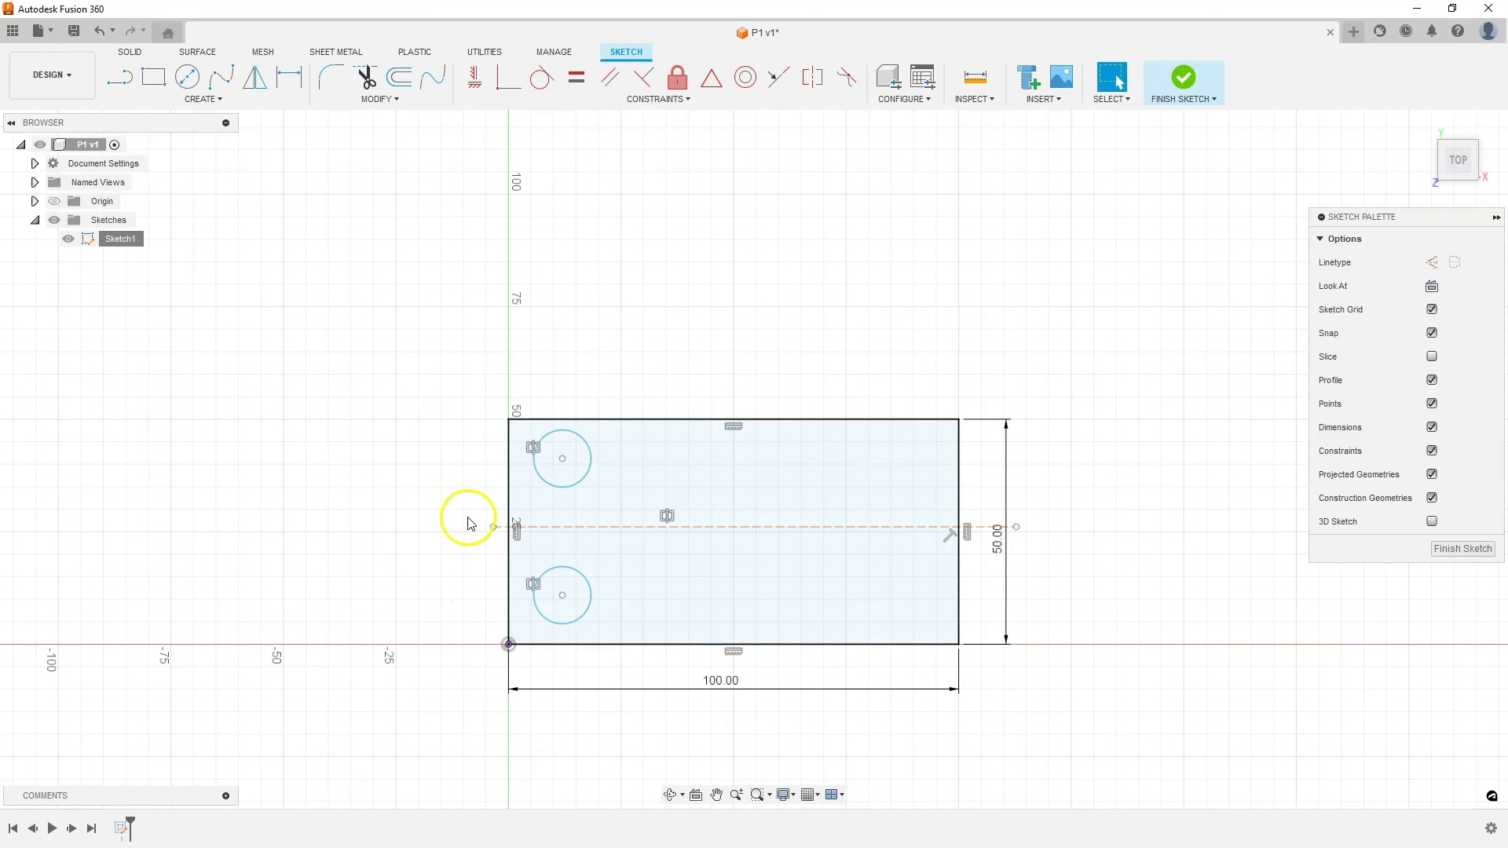
{"action": "mouse_move", "coordinate": [559, 597]}
{"action": "left_mouse_down"}
{"action": "mouse_move", "coordinate": [592, 609]}
{"action": "mouse_move", "coordinate": [565, 636]}
{"action": "mouse_move", "coordinate": [573, 603]}
{"action": "mouse_move", "coordinate": [560, 624]}
{"action": "mouse_move", "coordinate": [545, 613]}
{"action": "left_mouse_up"}
{"action": "mouse_move", "coordinate": [545, 452]}
{"action": "left_mouse_down"}
{"action": "mouse_move", "coordinate": [592, 487]}
{"action": "mouse_move", "coordinate": [579, 465]}
{"action": "mouse_move", "coordinate": [593, 485]}
{"action": "mouse_move", "coordinate": [574, 487]}
{"action": "mouse_move", "coordinate": [591, 461]}
{"action": "mouse_move", "coordinate": [574, 450]}
{"action": "left_mouse_up"}
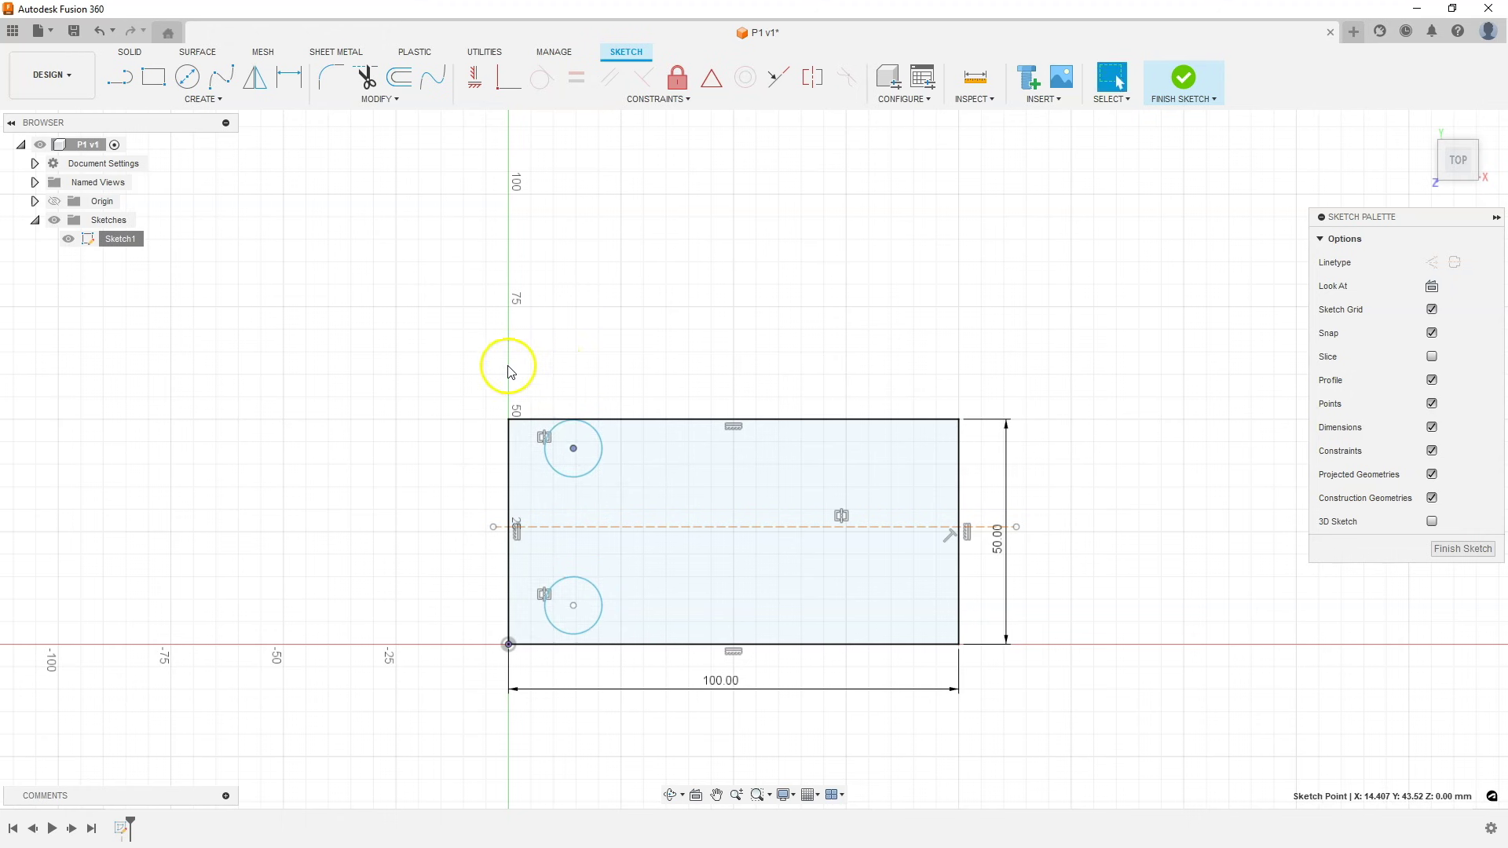
Step: Add a diameter dimension to the lower circle and set it to 10 mm
{"action": "left_click", "coordinate": [599, 603]}
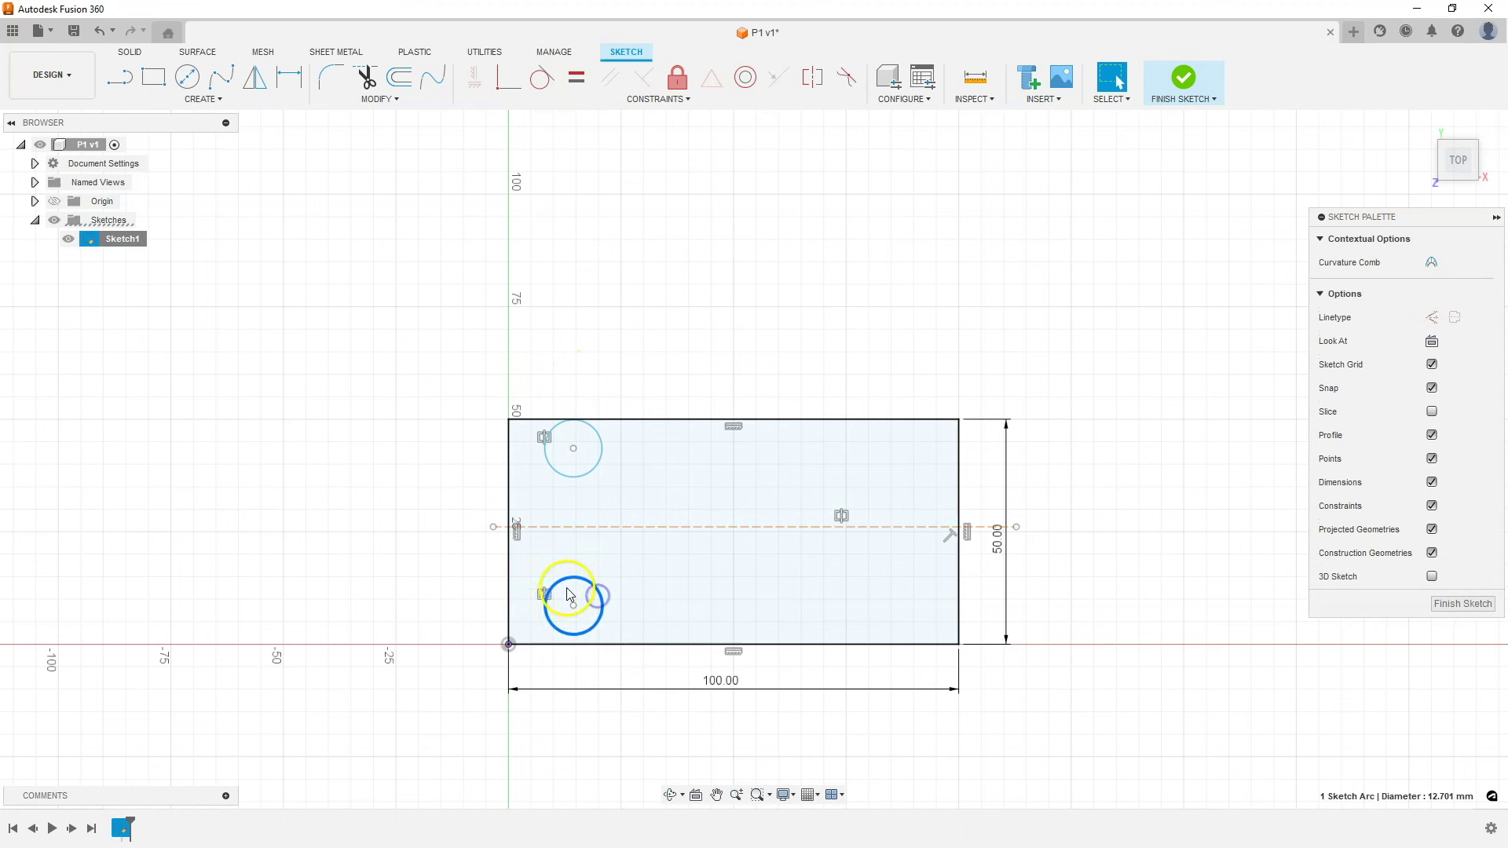
{"action": "left_click", "coordinate": [297, 78]}
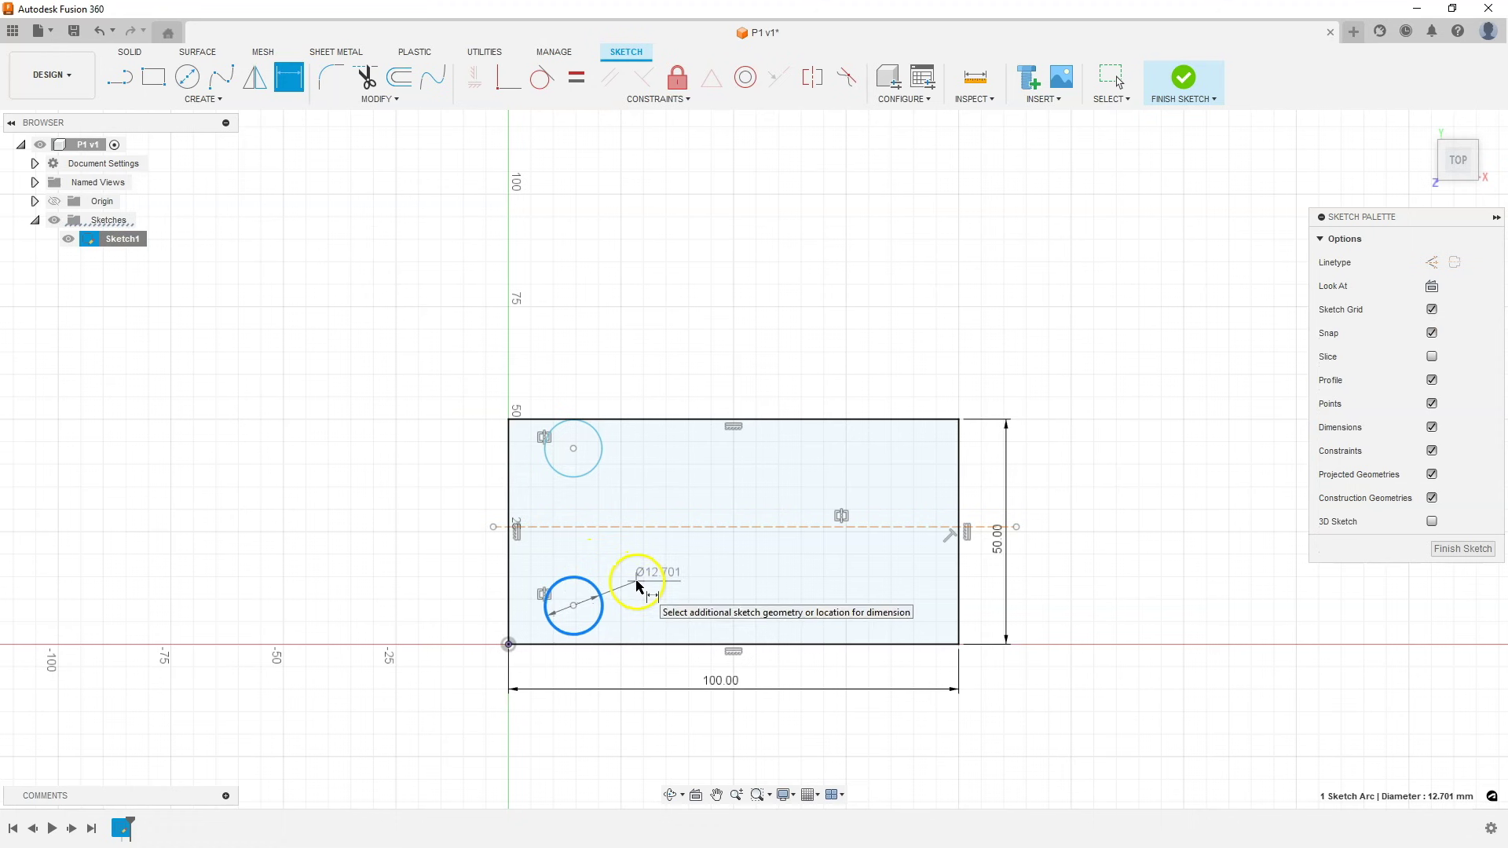
{"action": "left_click", "coordinate": [627, 576]}
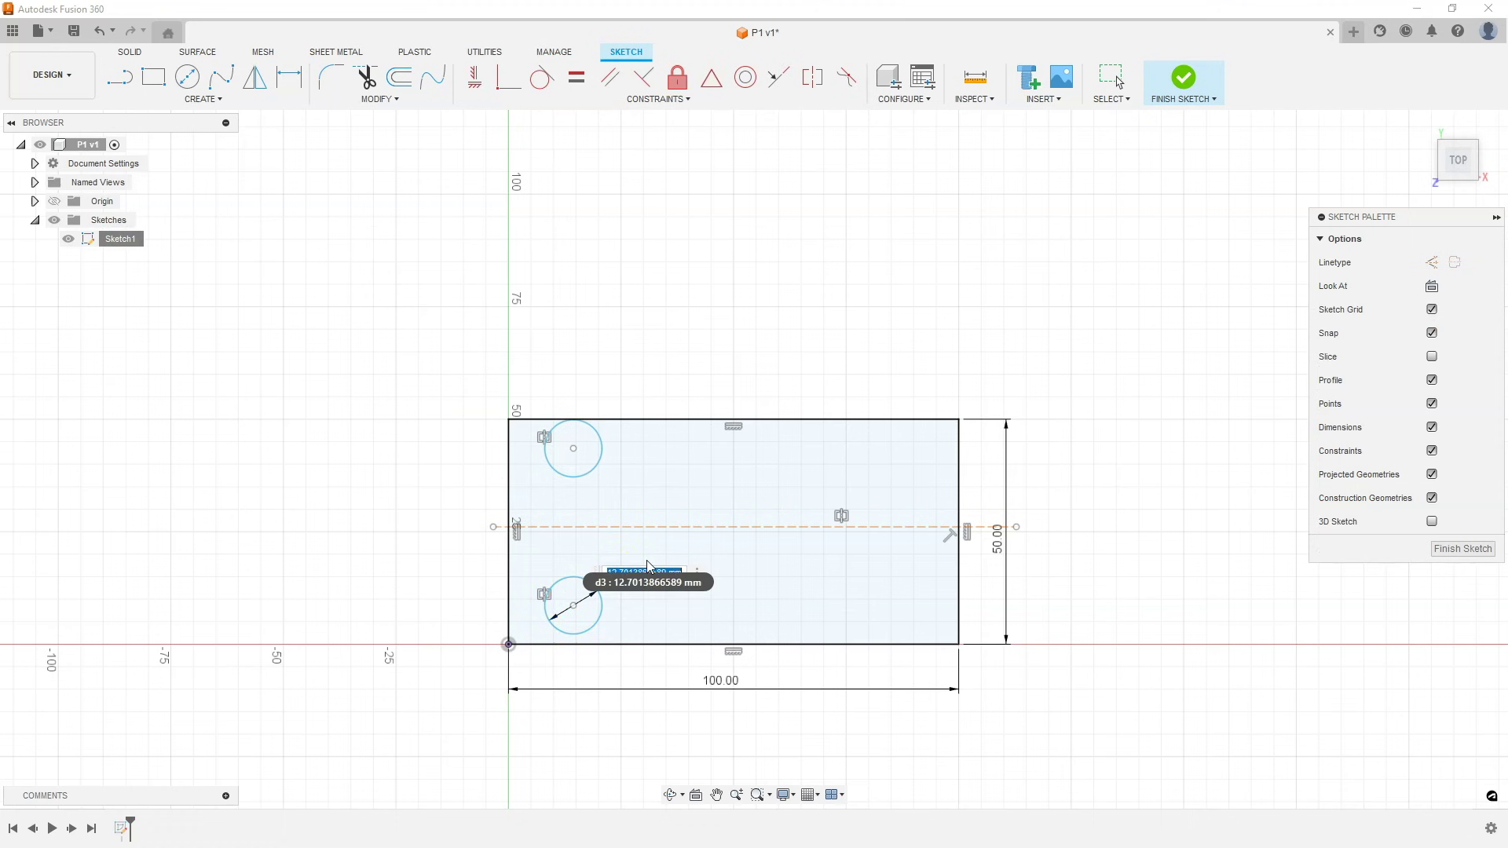
{"action": "type", "text": "10"}
{"action": "key", "text": "Return"}
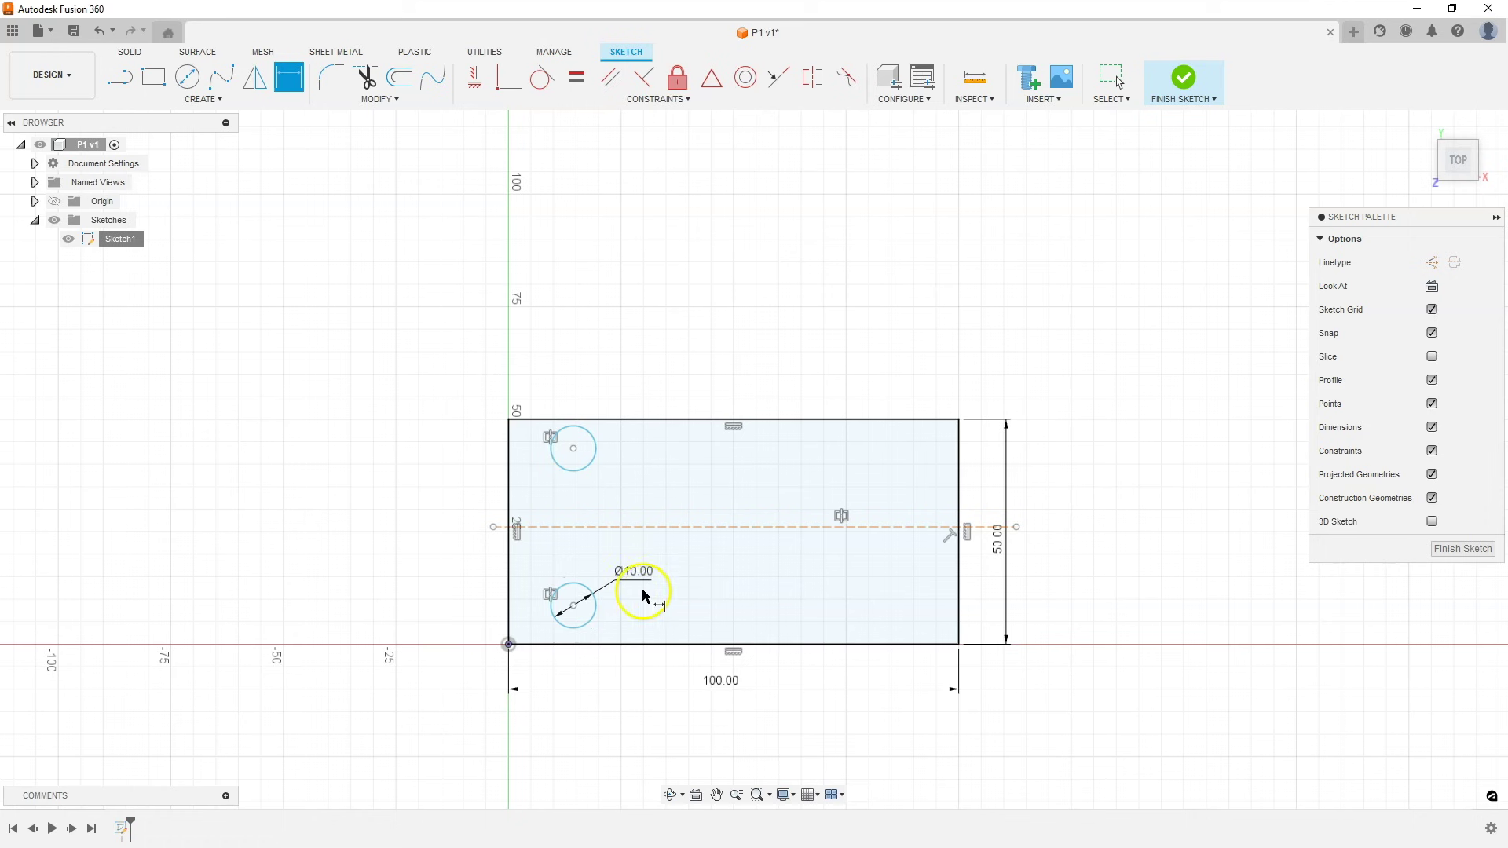
{"action": "left_click", "coordinate": [591, 463]}
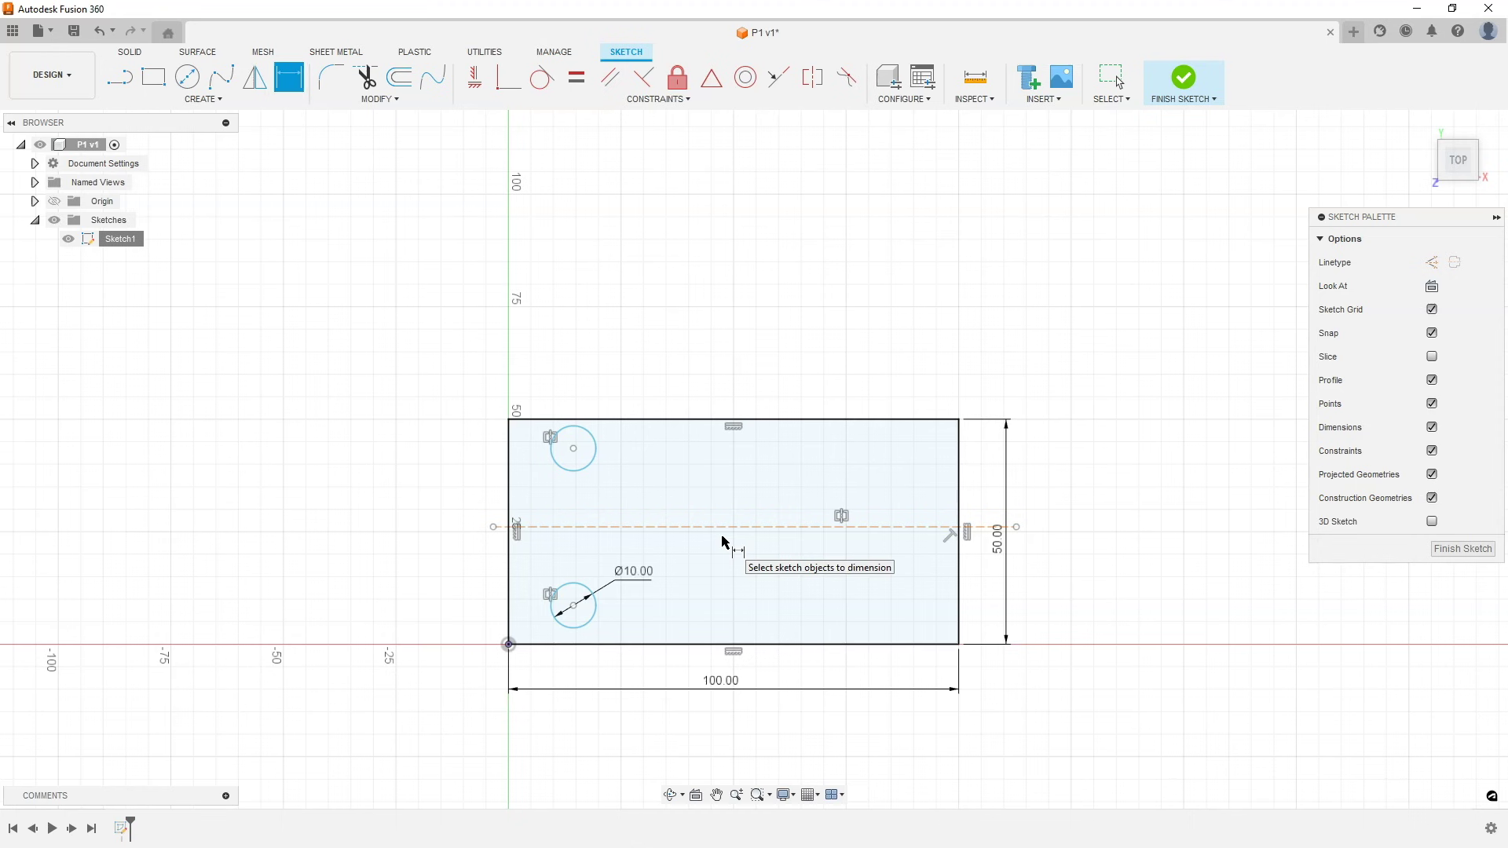
{"action": "left_click", "coordinate": [633, 502]}
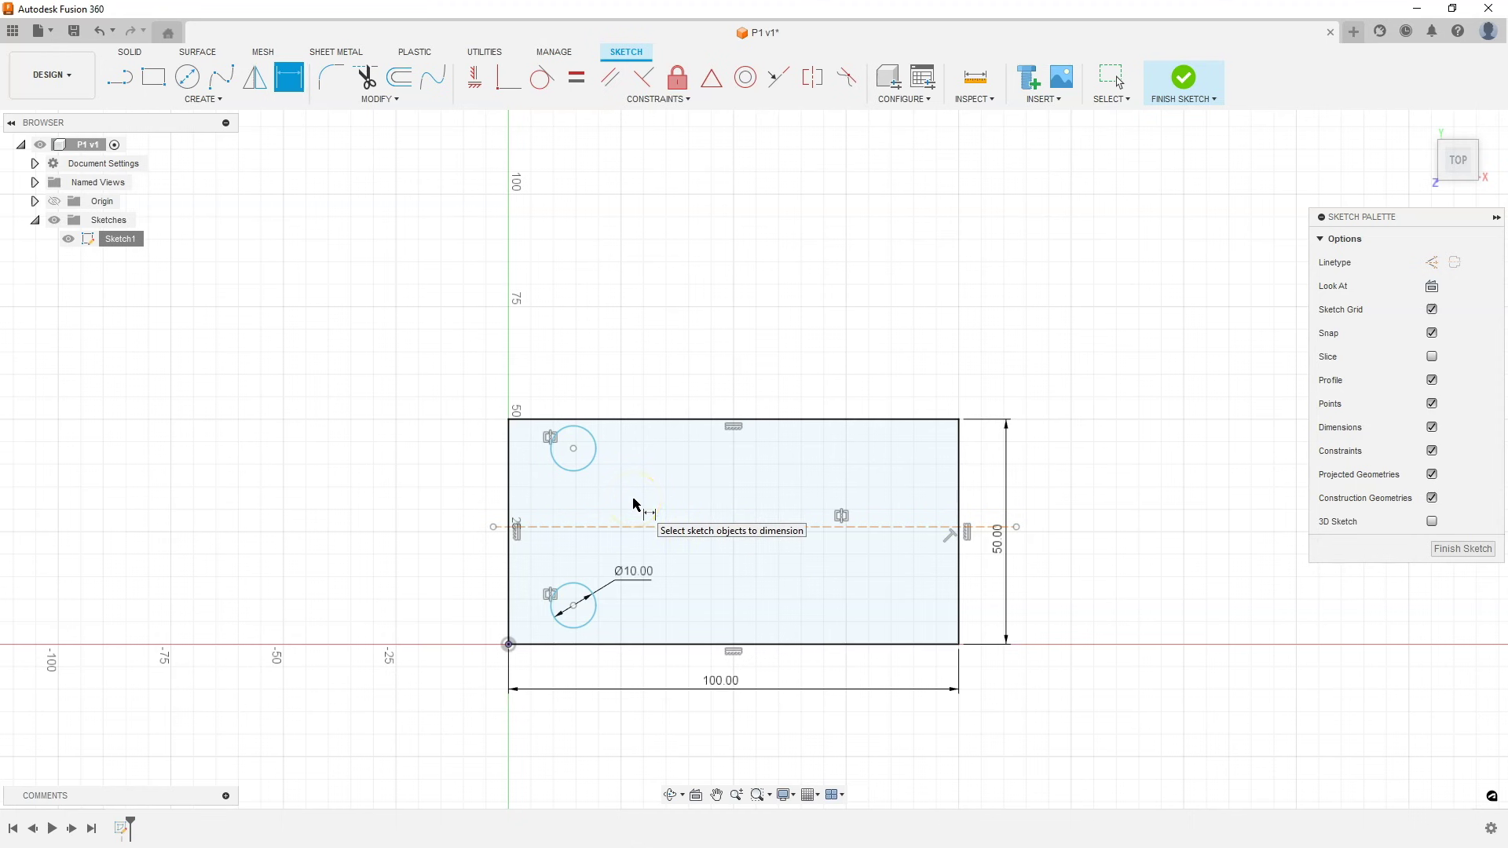
Step: Dimension the vertical distance between the two circle centres and set it to 30 mm
{"action": "mouse_move", "coordinate": [642, 496]}
{"action": "left_mouse_down"}
{"action": "mouse_move", "coordinate": [611, 521]}
{"action": "mouse_move", "coordinate": [606, 700]}
{"action": "mouse_move", "coordinate": [573, 606]}
{"action": "mouse_move", "coordinate": [569, 619]}
{"action": "left_mouse_up"}
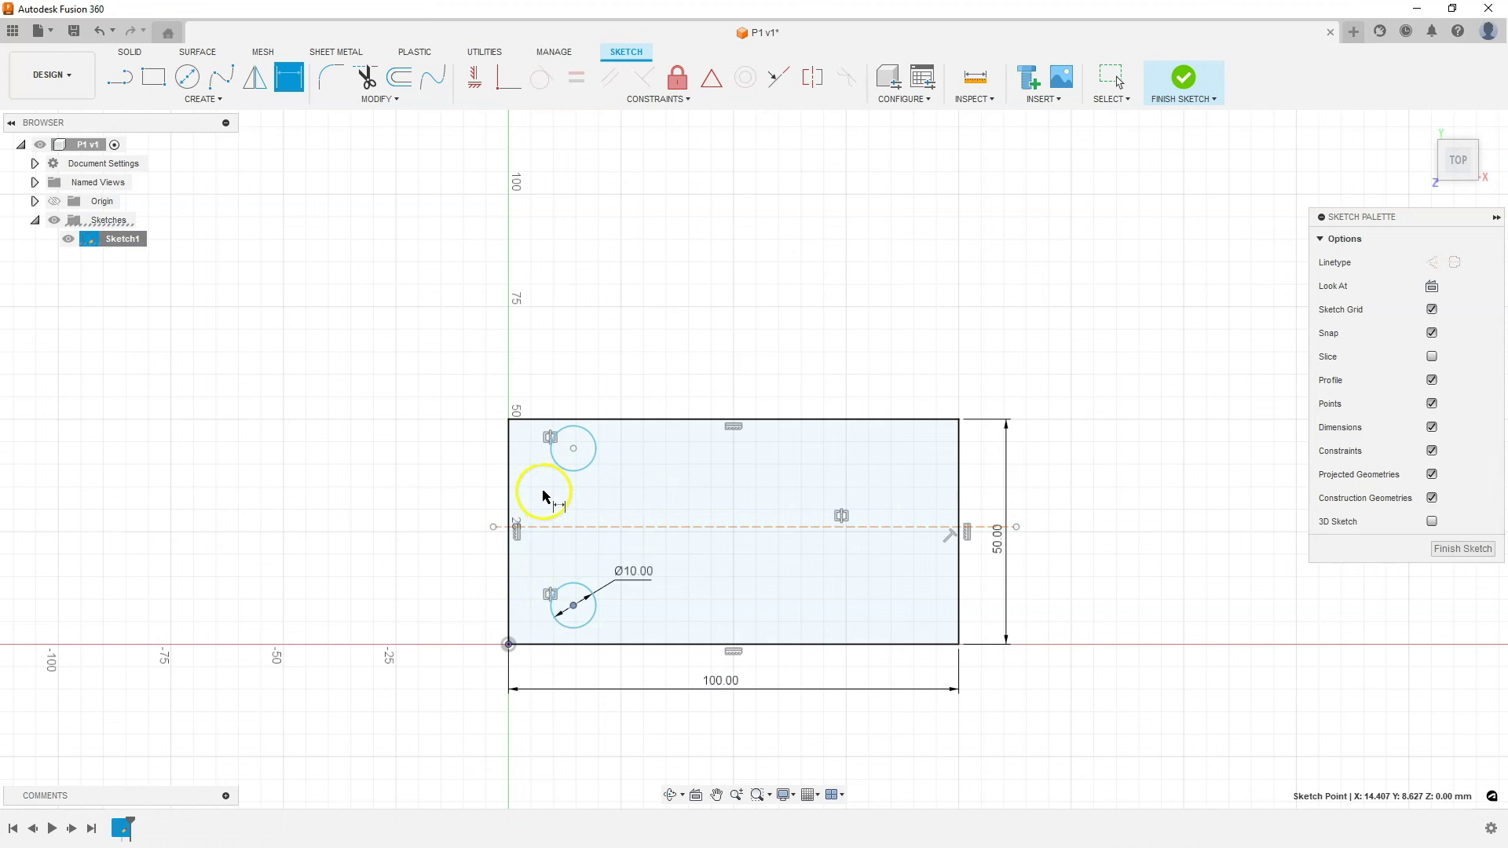
{"action": "left_click", "coordinate": [573, 449]}
{"action": "left_click", "coordinate": [643, 510]}
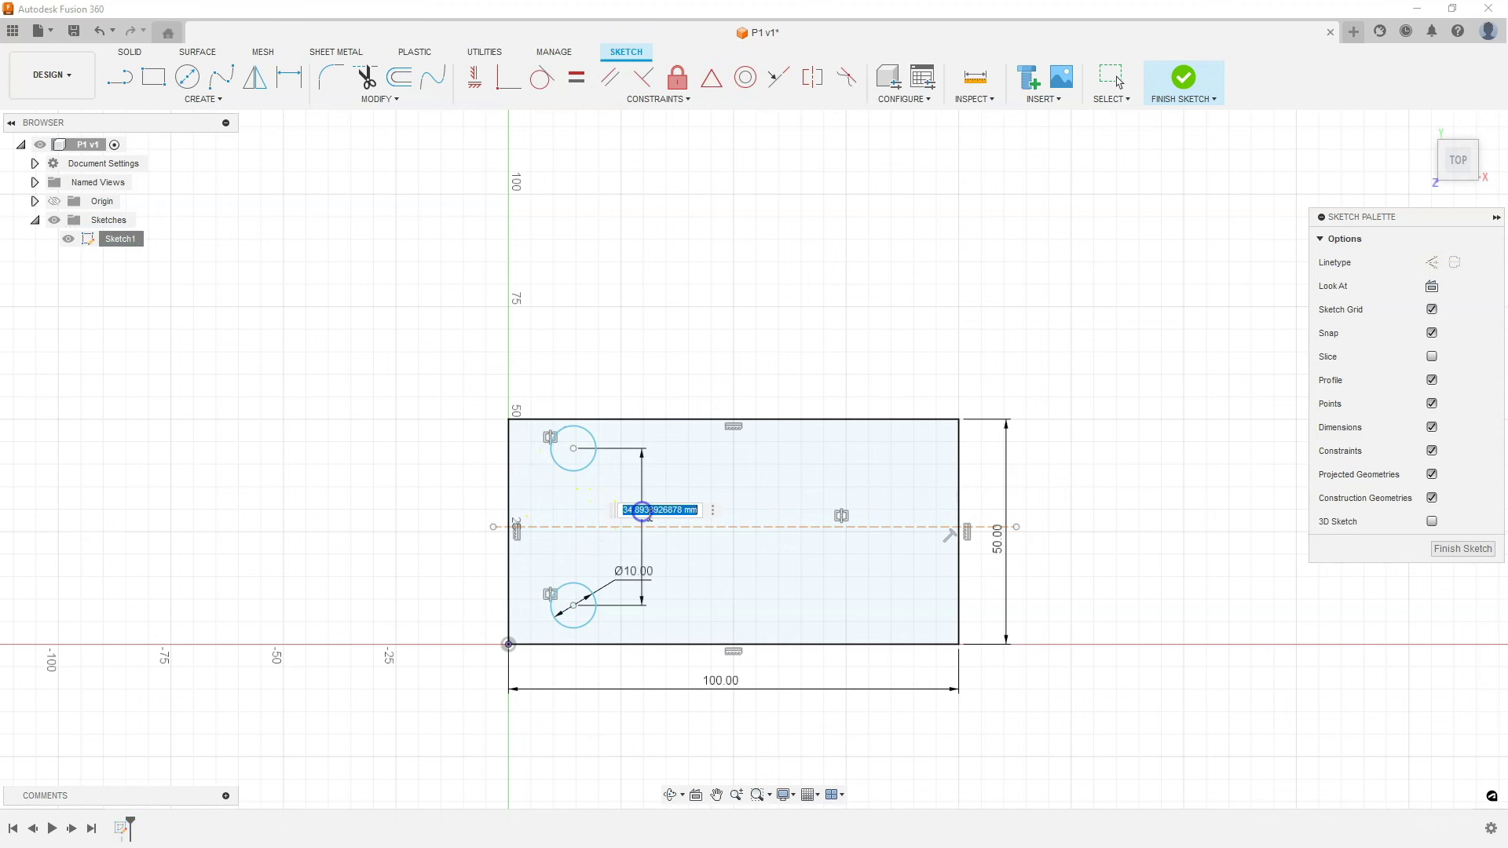
{"action": "type", "text": "30"}
{"action": "key", "text": "Return"}
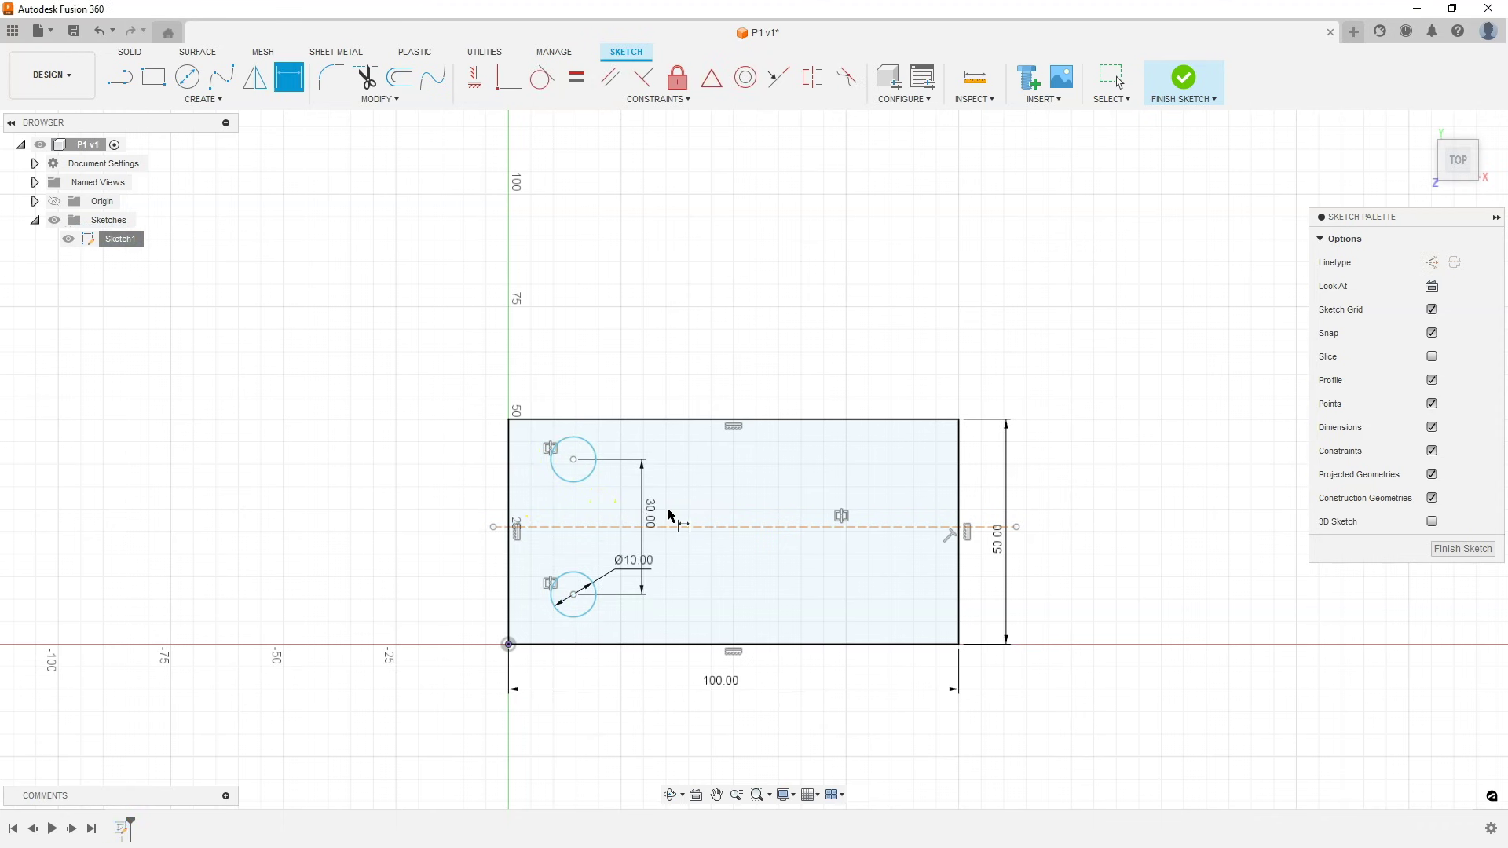
{"action": "left_click", "coordinate": [689, 520]}
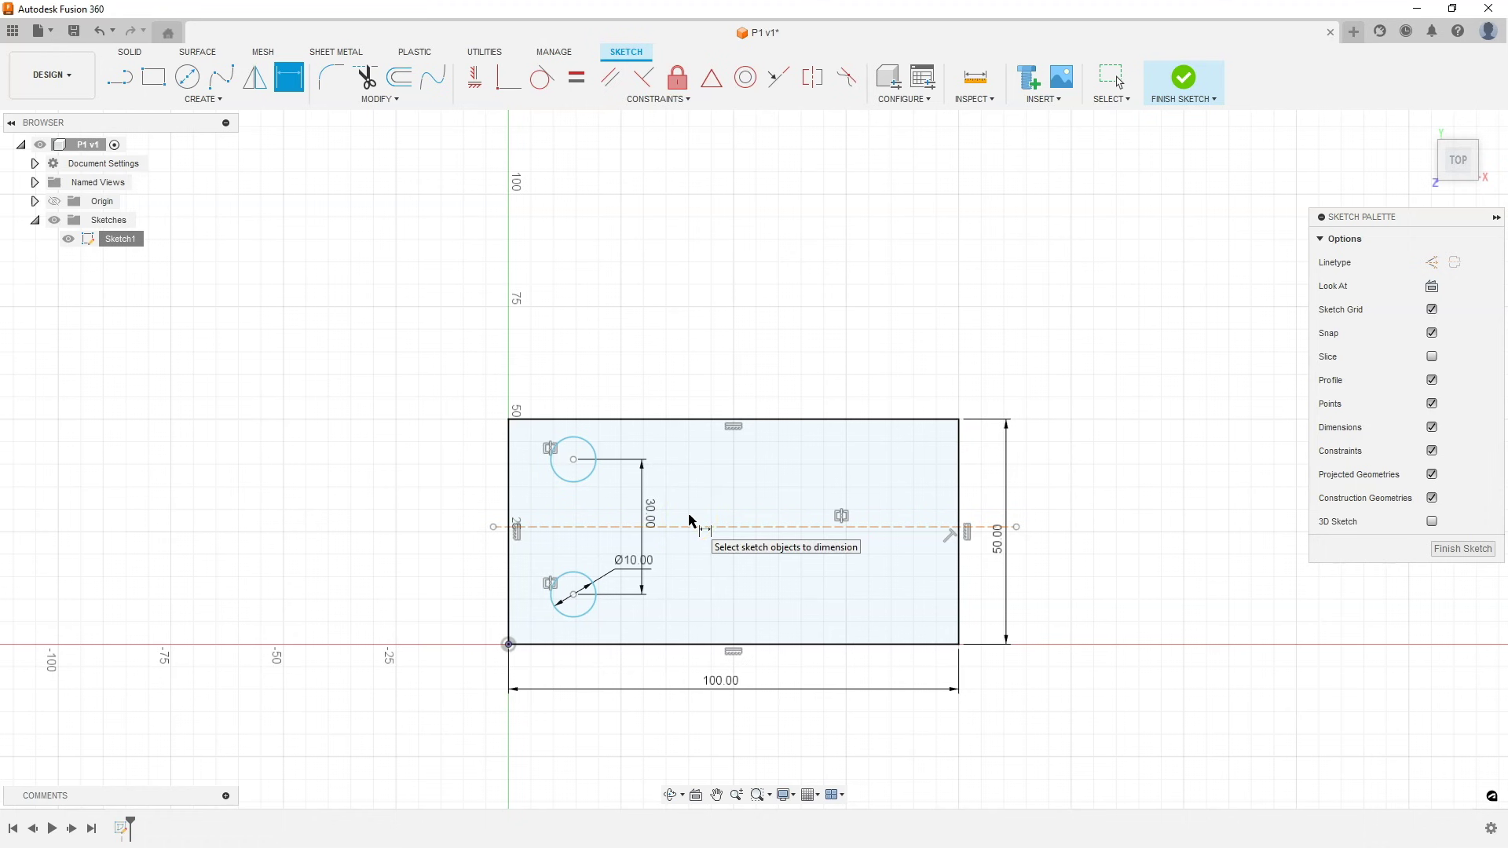
{"action": "left_click", "coordinate": [729, 570]}
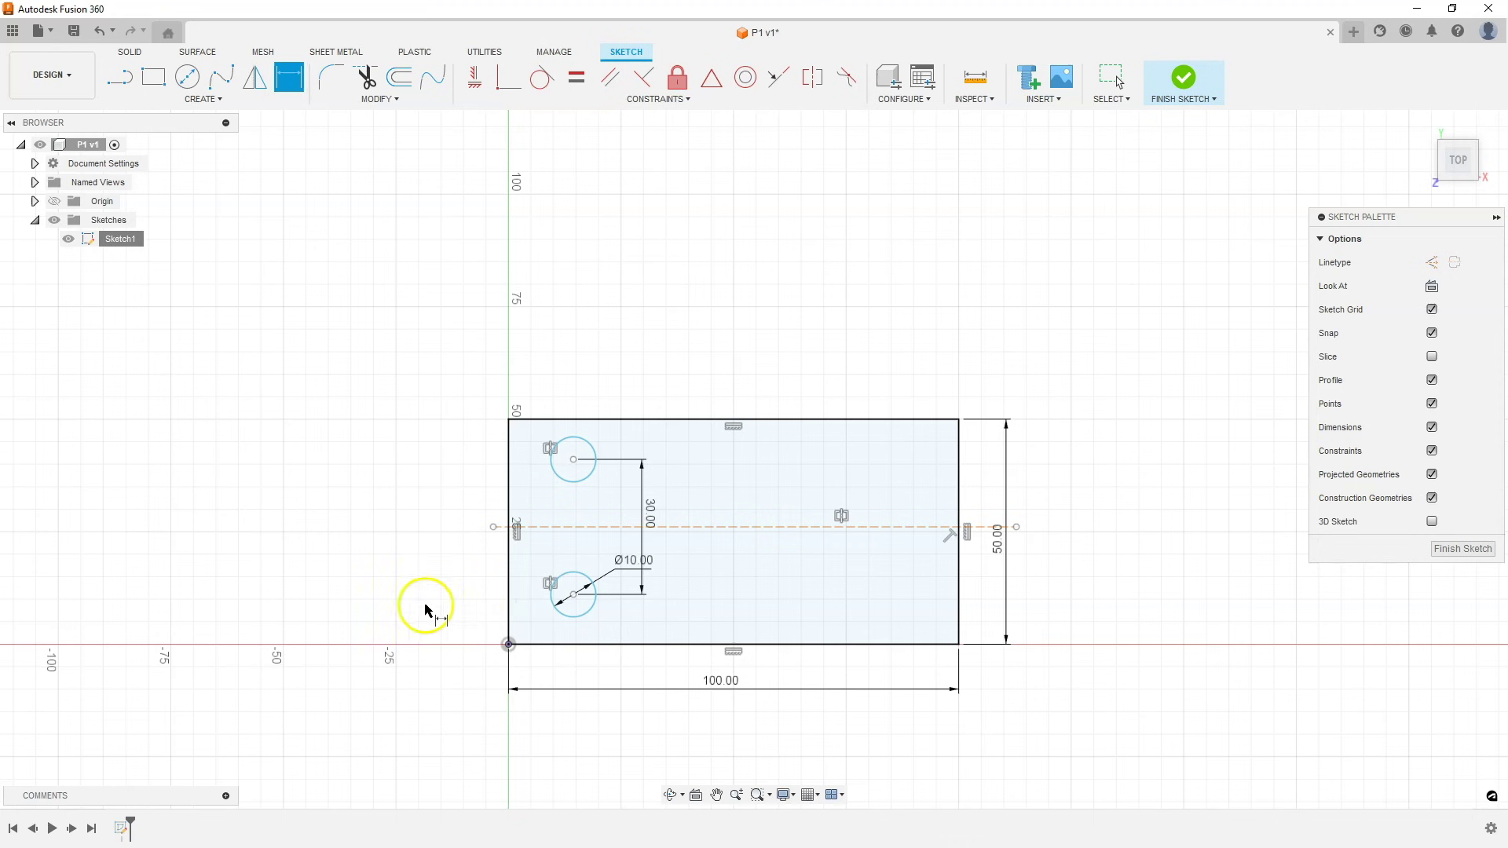
Step: Dimension the horizontal distance from the rectangle's left edge to the lower circle's centre and set it to 15 mm
{"action": "left_click", "coordinate": [509, 595]}
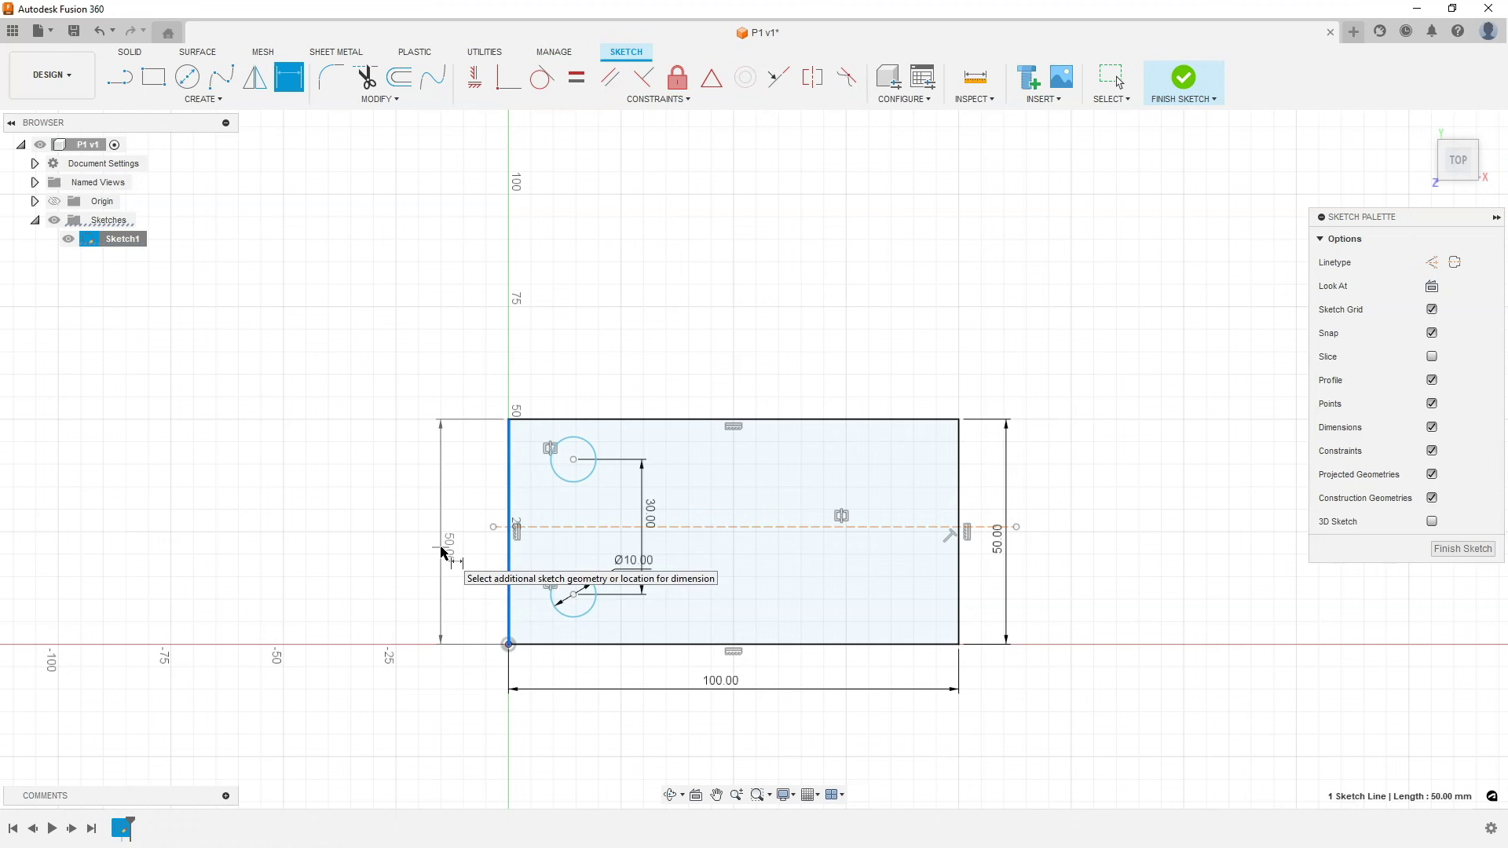
{"action": "left_click", "coordinate": [574, 594]}
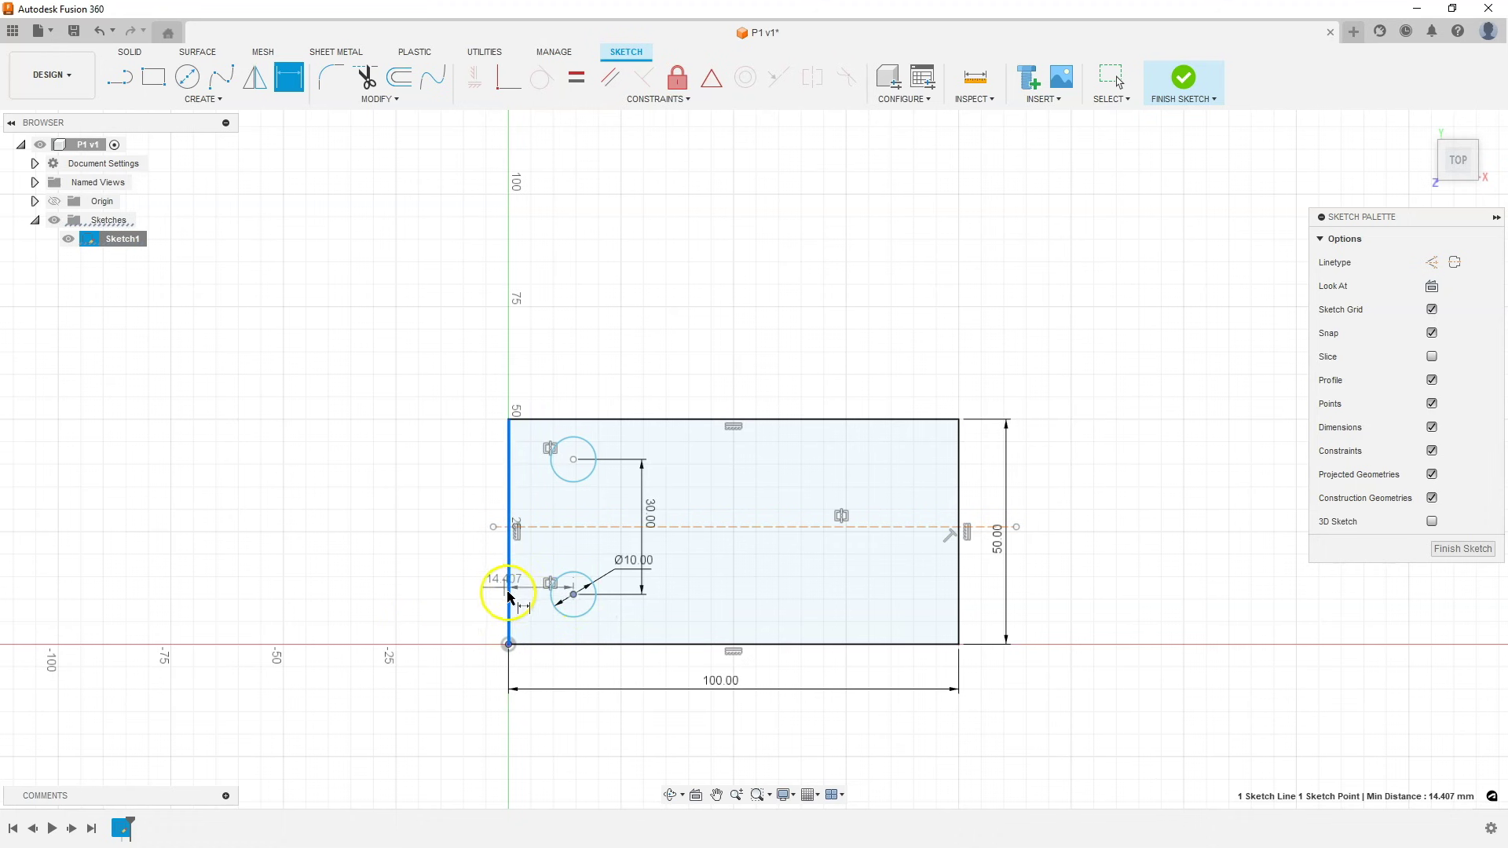
{"action": "left_click", "coordinate": [440, 715]}
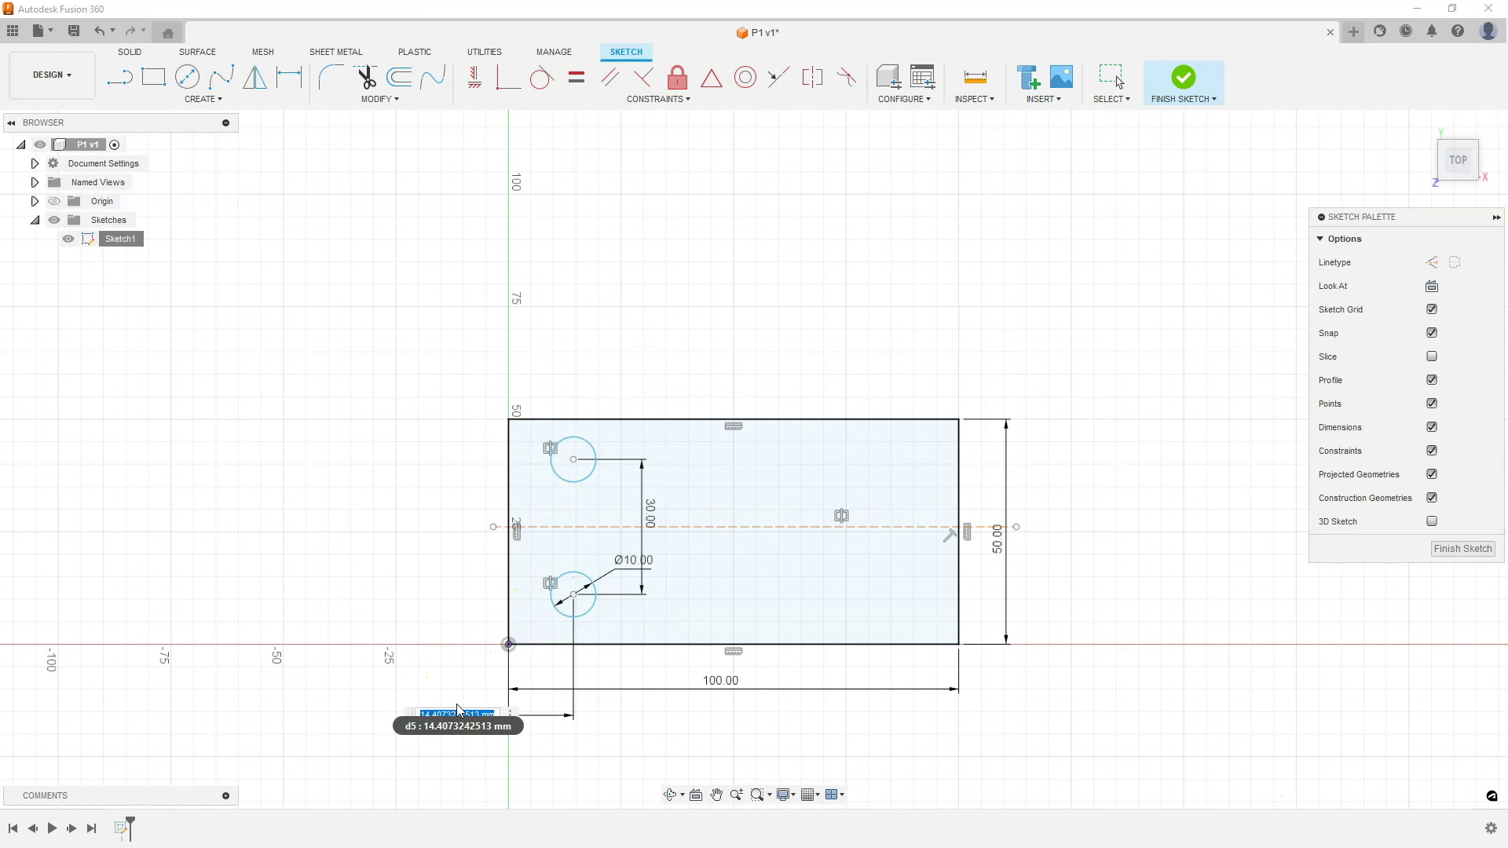
{"action": "type", "text": "15"}
{"action": "key", "text": "Return"}
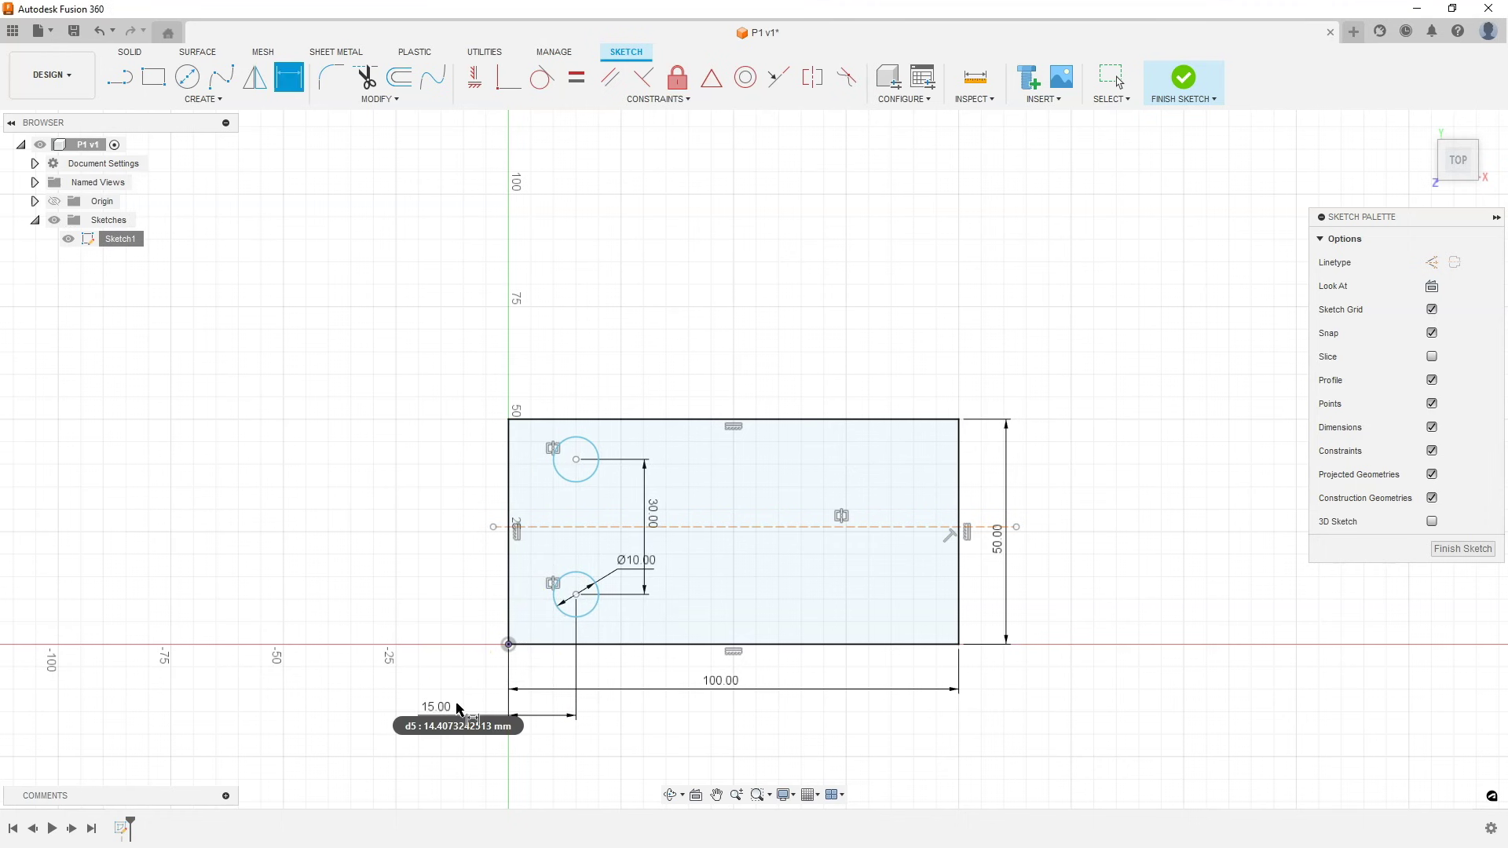
{"action": "left_click", "coordinate": [585, 461]}
{"action": "left_click", "coordinate": [593, 504]}
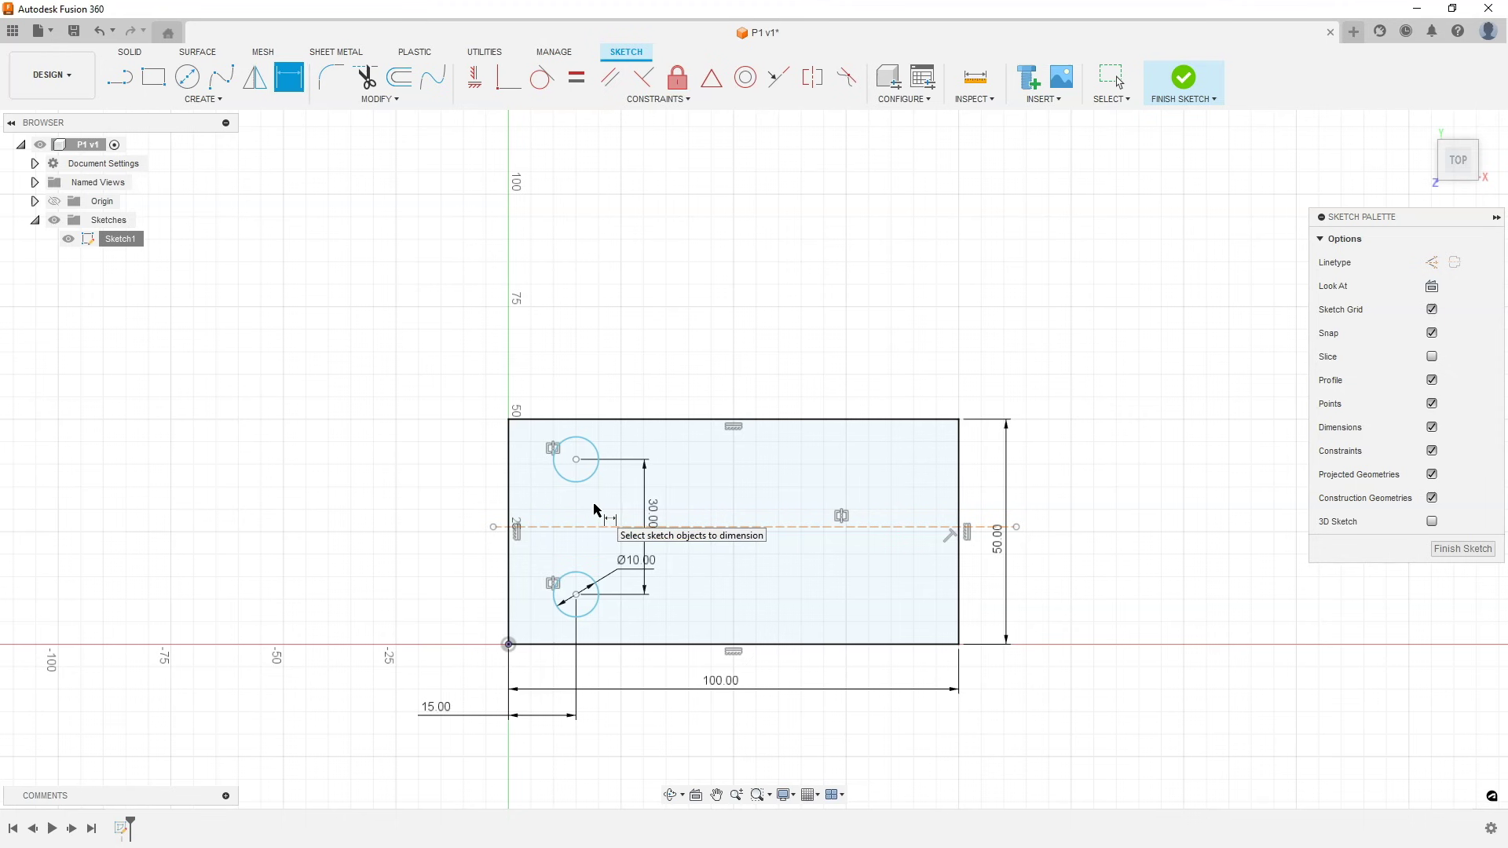
{"action": "left_click", "coordinate": [761, 478]}
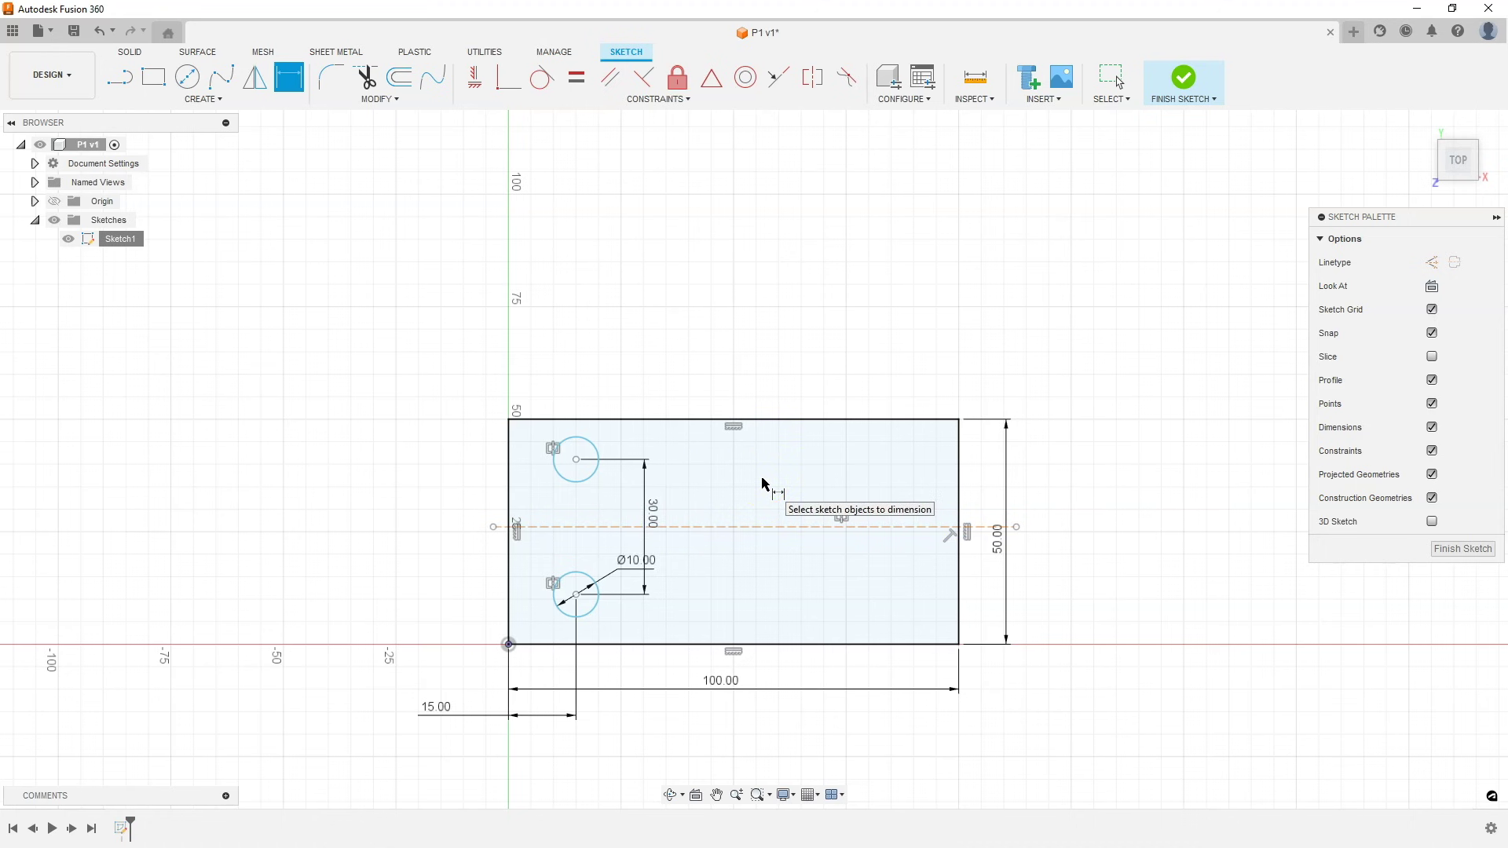
{"action": "key", "text": "Escape"}
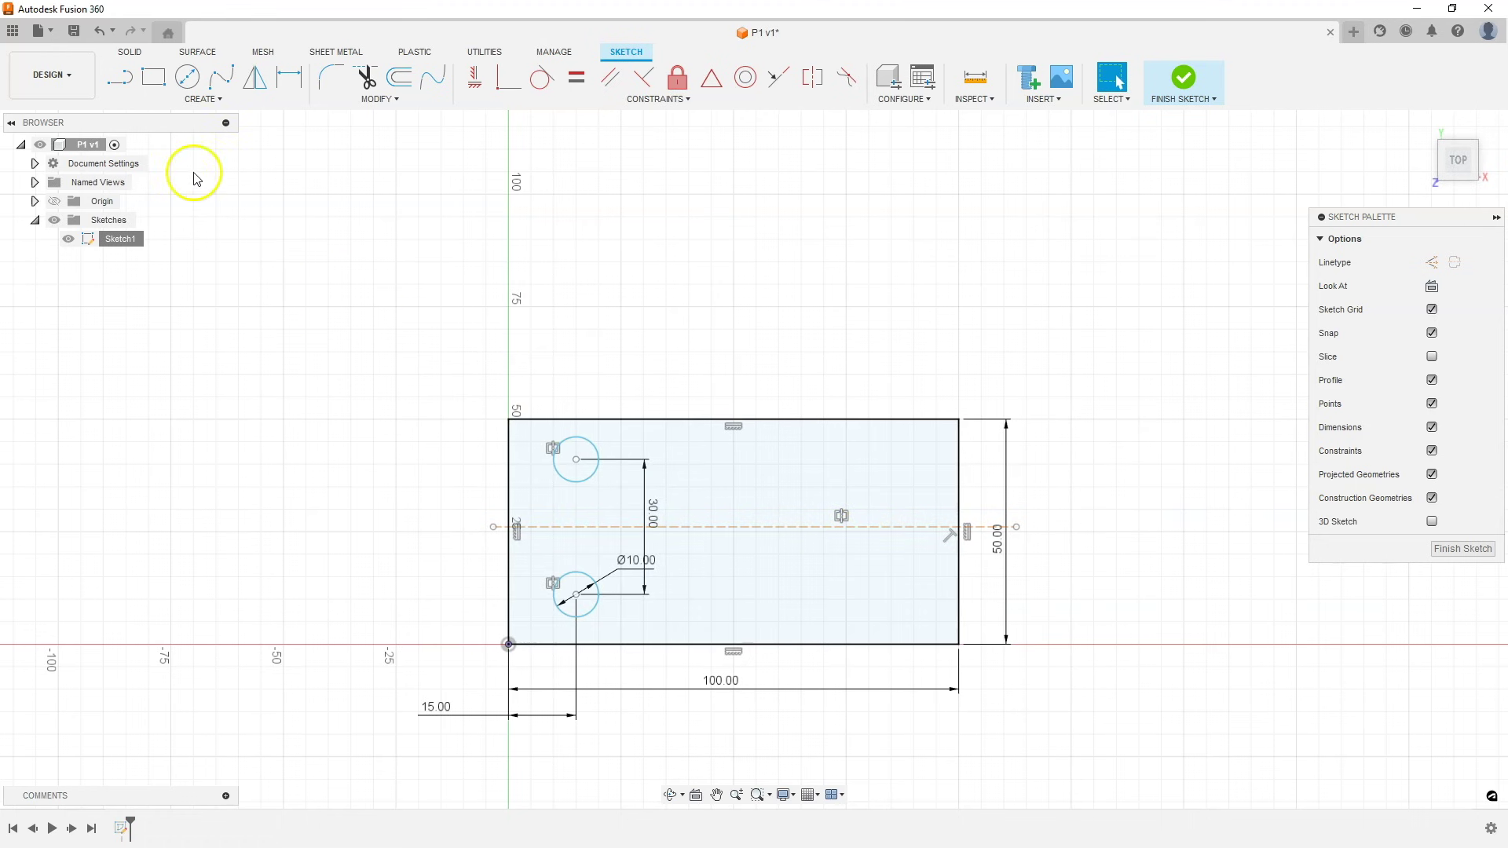
Step: Sketch a vertical center-to-center slot near the rectangle's right edge, with centres 30 mm apart and a width of about 10 mm
{"action": "left_click", "coordinate": [221, 100]}
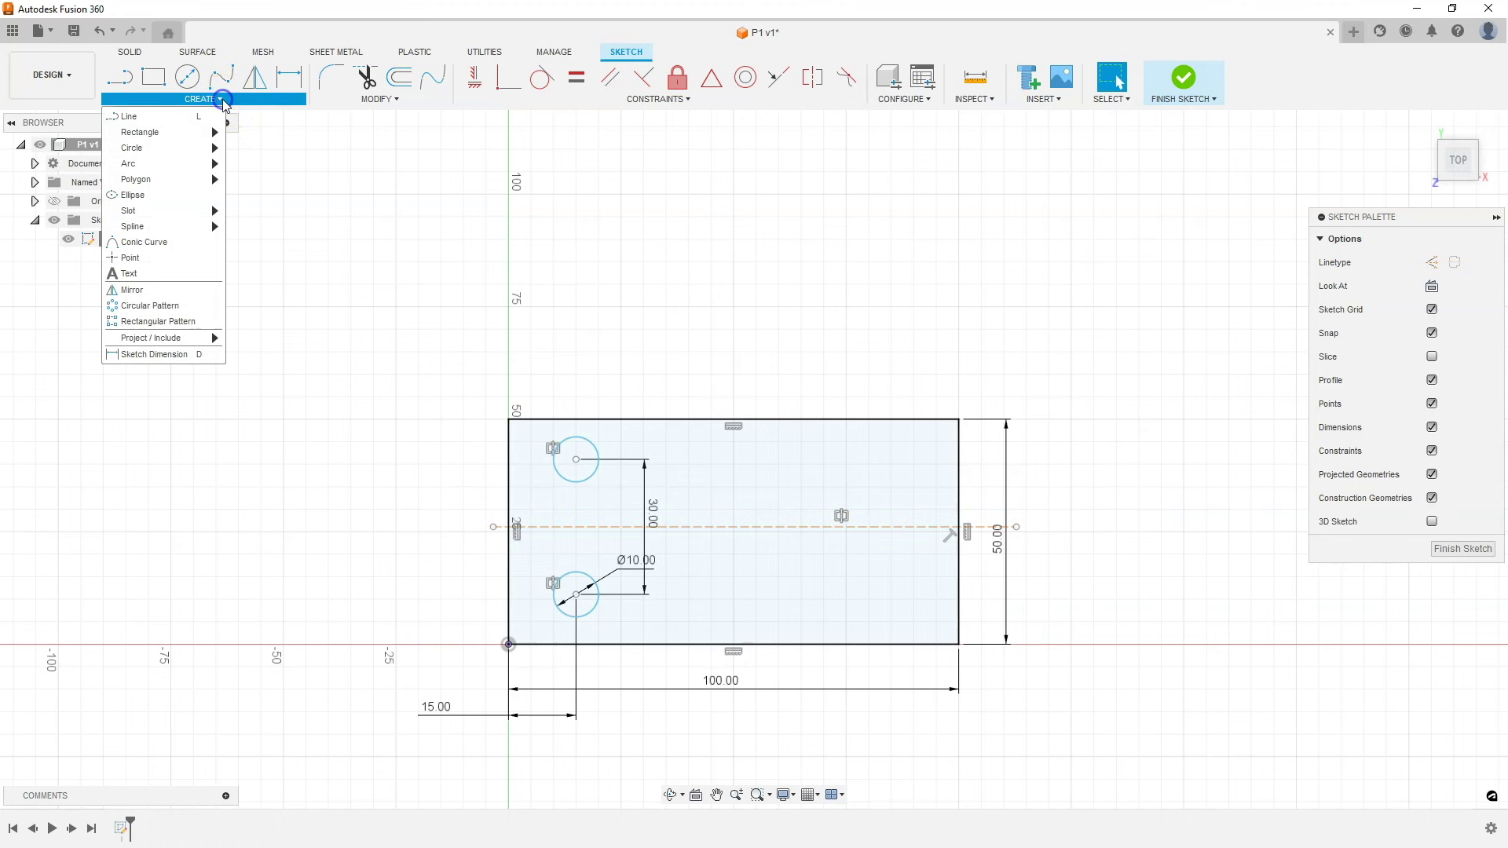
{"action": "mouse_move", "coordinate": [165, 211]}
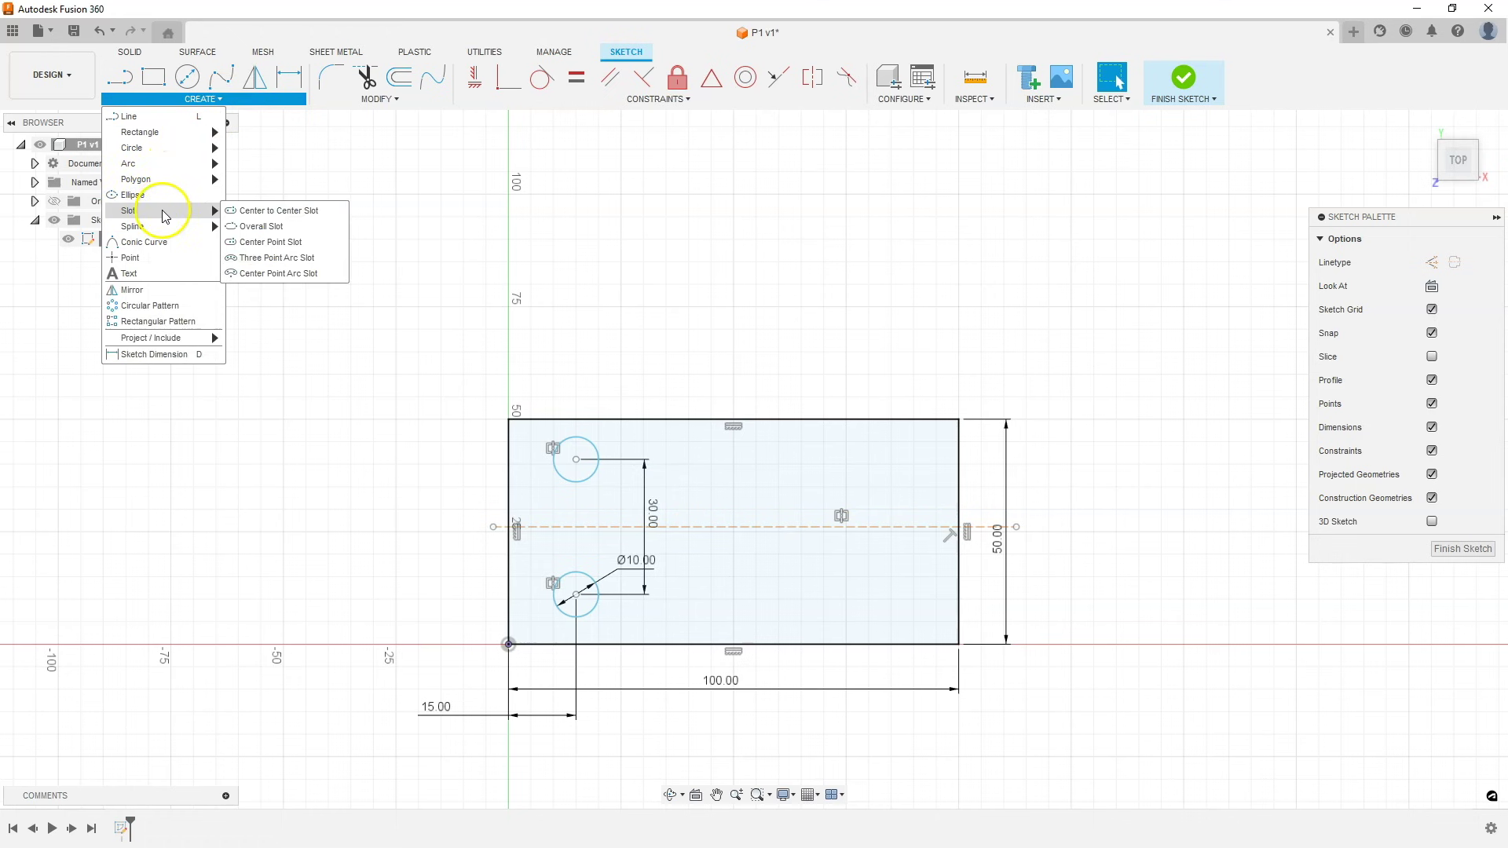
{"action": "left_click", "coordinate": [288, 216]}
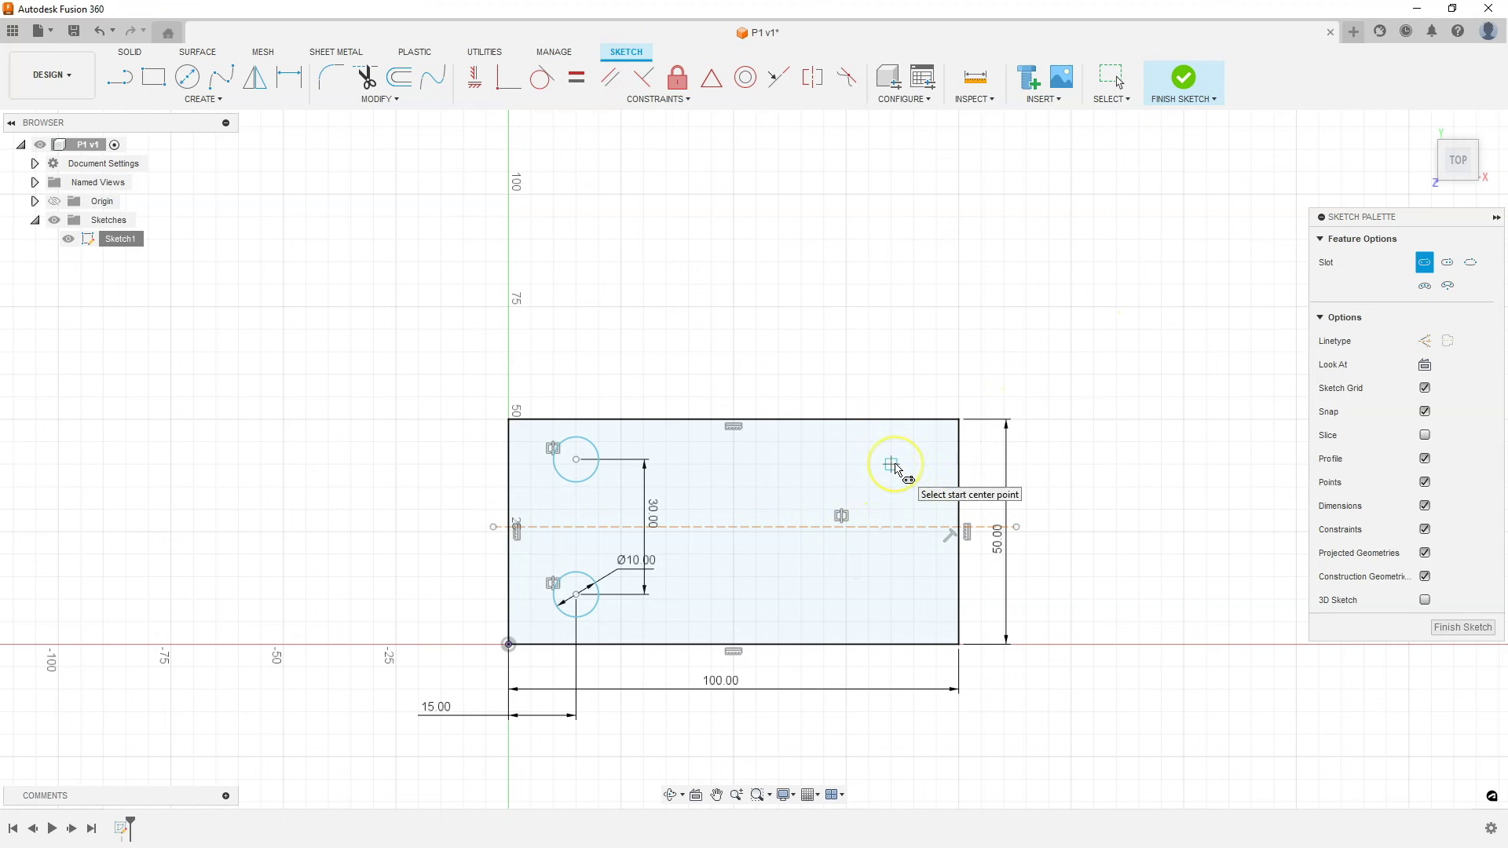
{"action": "left_click_drag", "start_coordinate": [892, 466], "coordinate": [893, 601]}
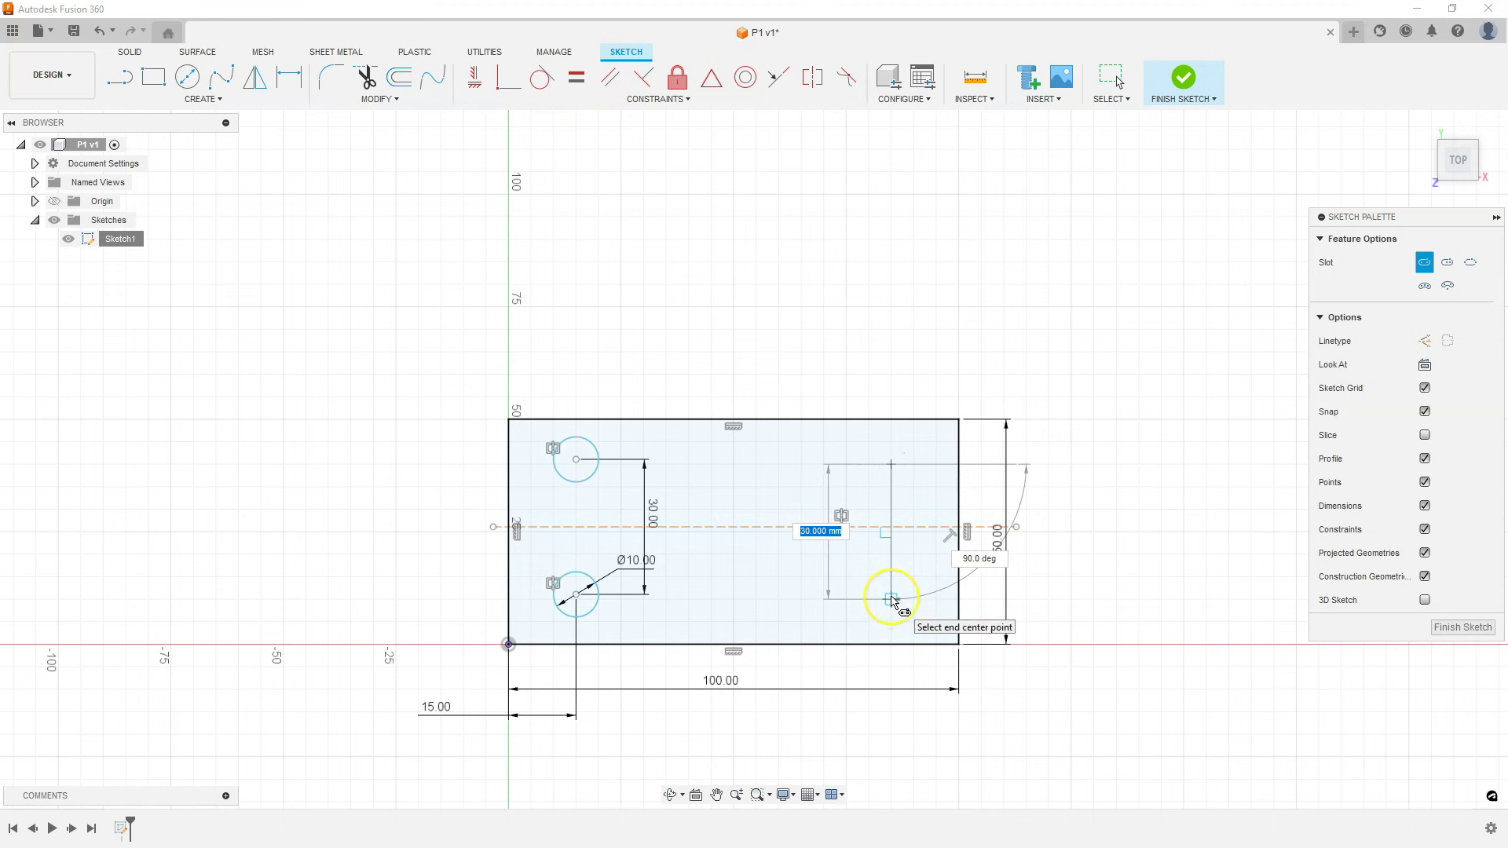
{"action": "left_click", "coordinate": [892, 600]}
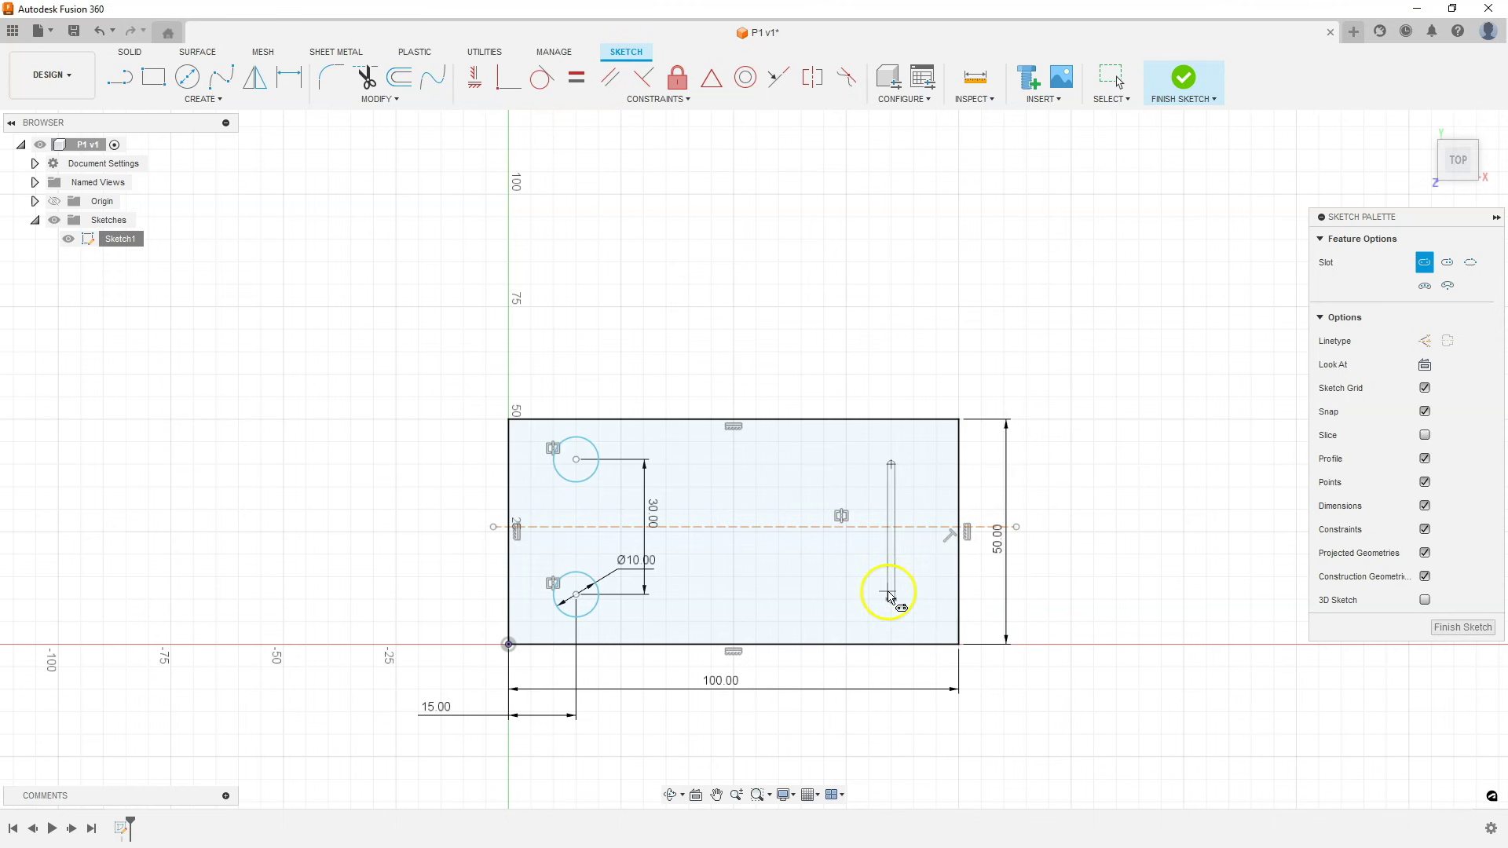
{"action": "left_click", "coordinate": [916, 544]}
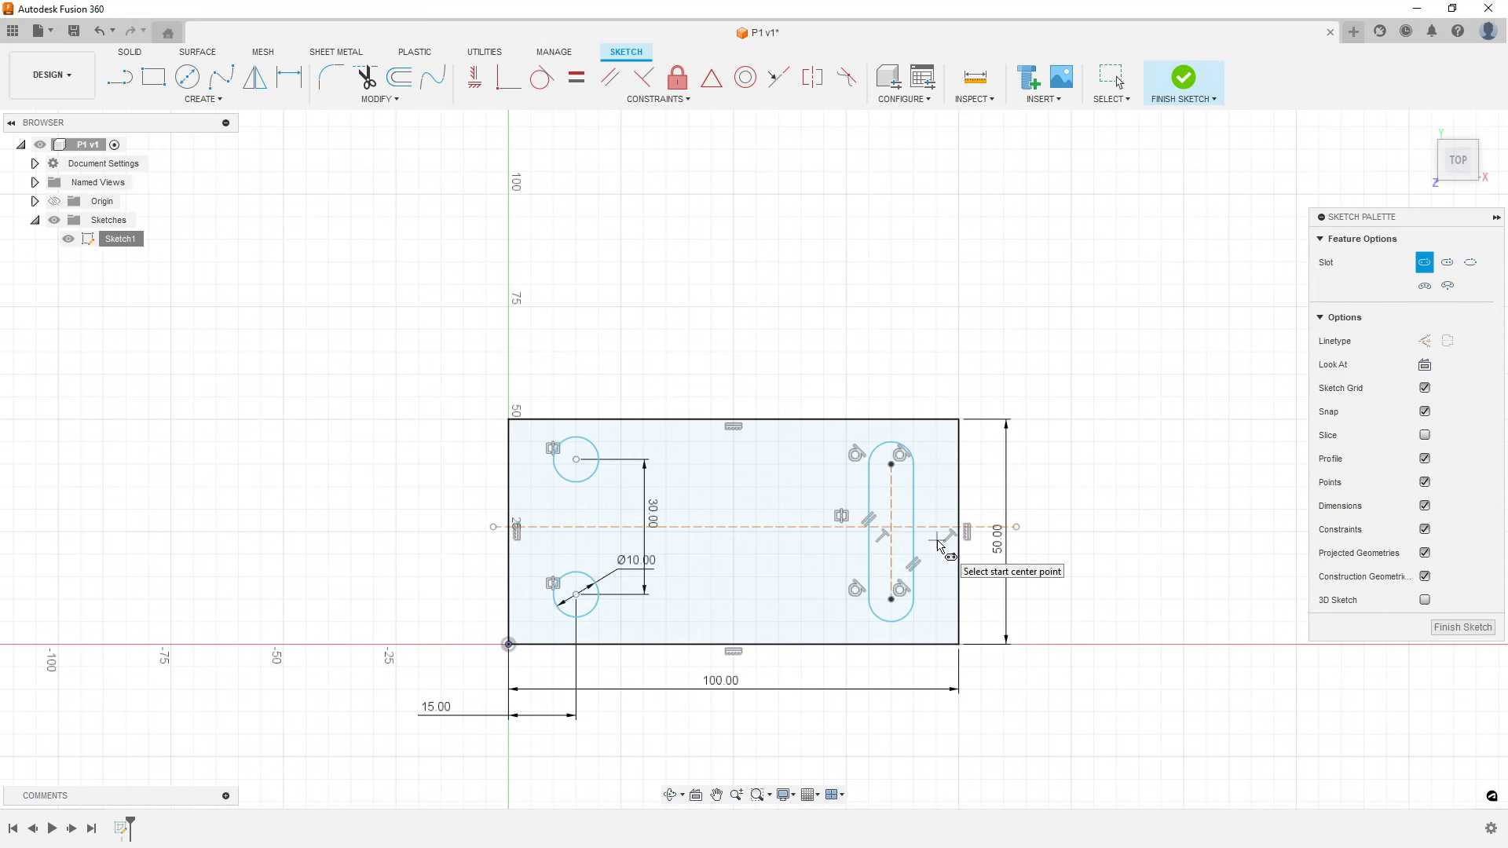
{"action": "key", "text": "Escape"}
Step: Apply a Symmetry constraint to the slot's two centre points about the horizontal construction line
{"action": "left_click", "coordinate": [892, 511]}
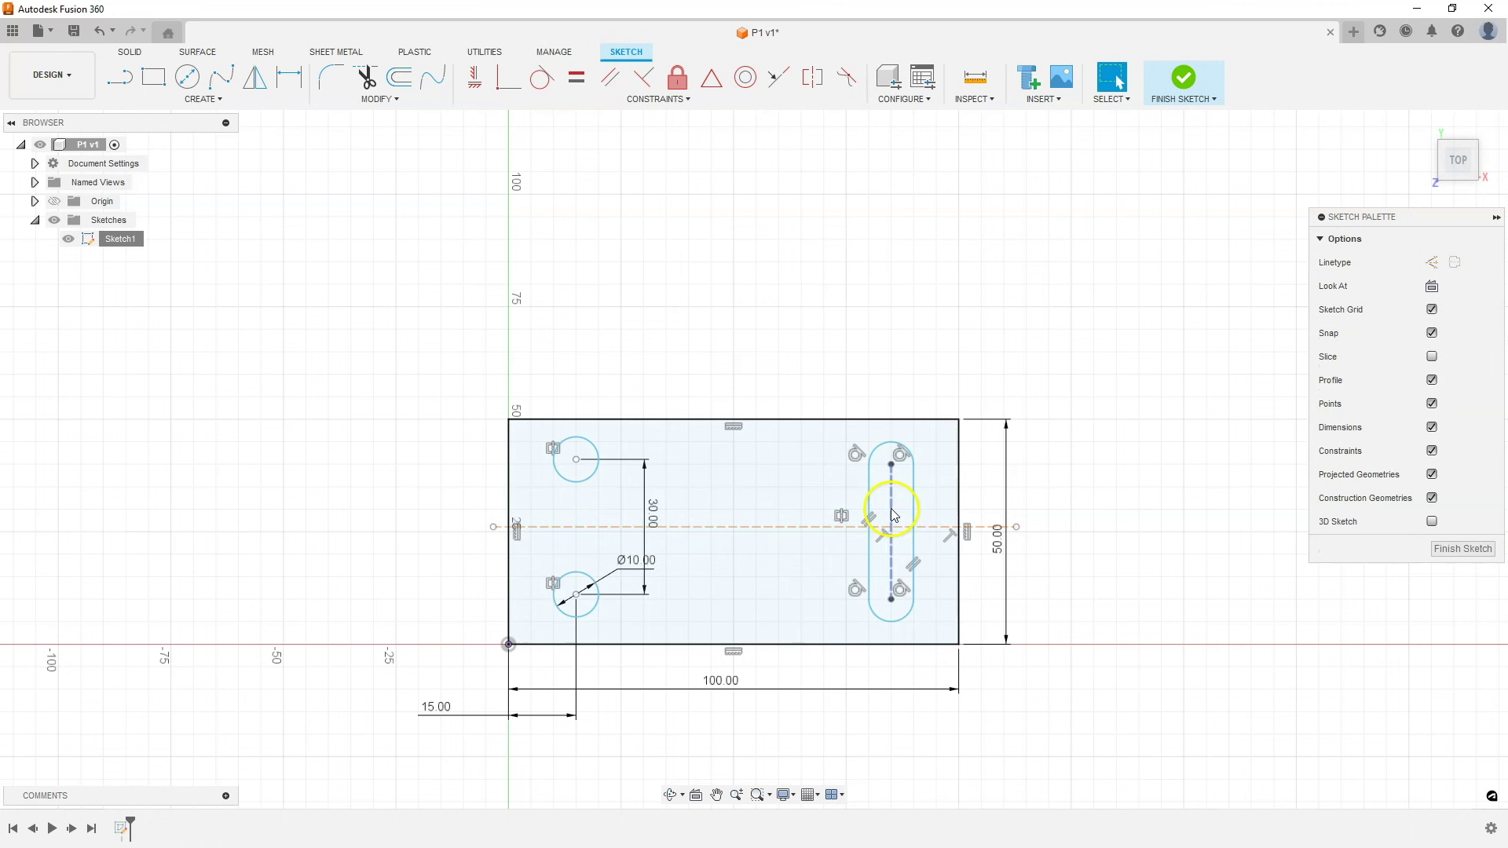
{"action": "left_click", "coordinate": [892, 469]}
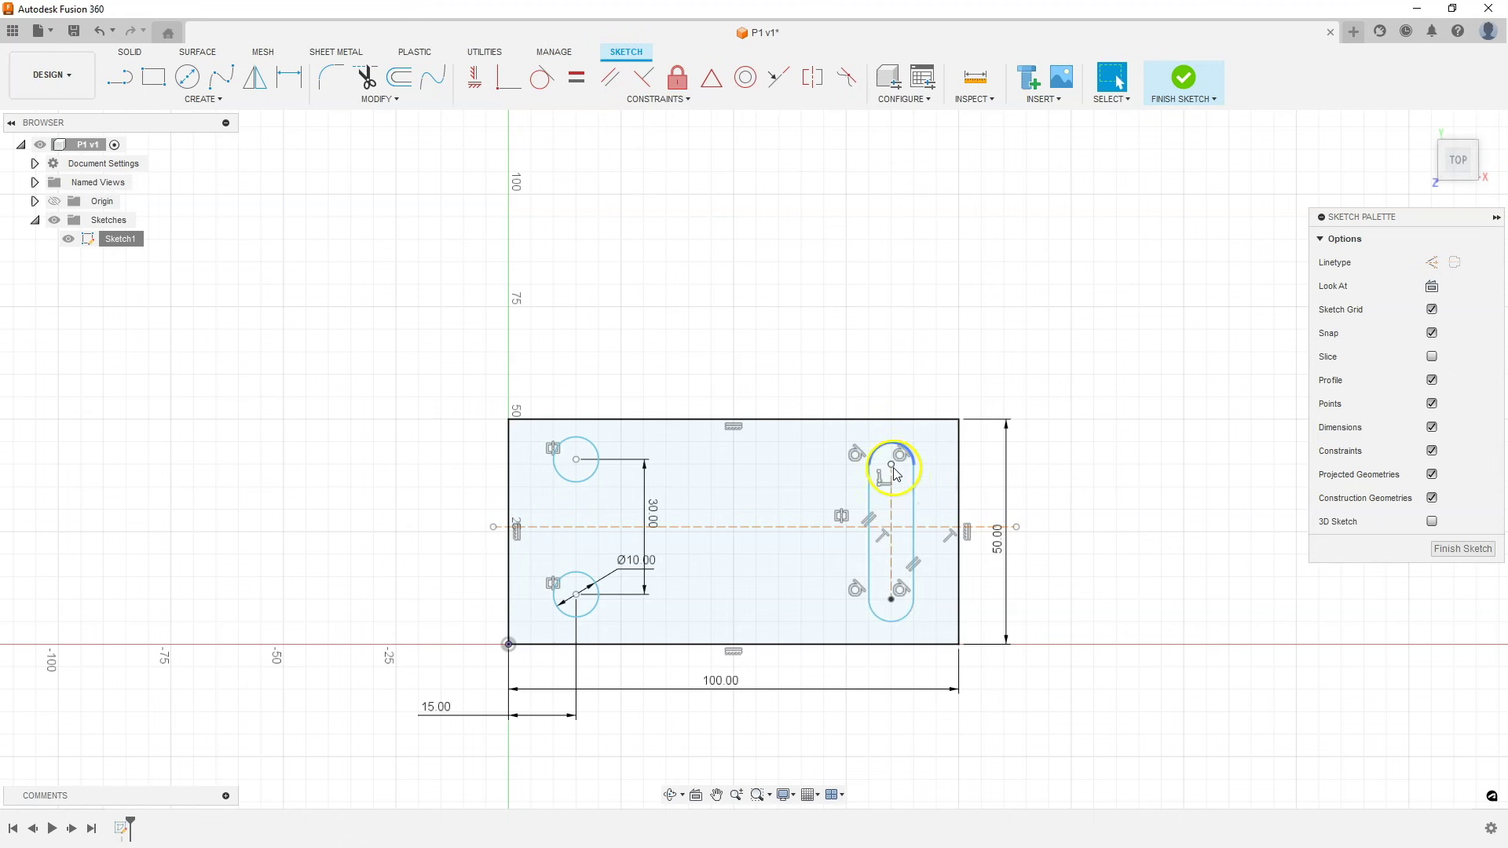
{"action": "left_click", "coordinate": [892, 529]}
{"action": "left_click", "coordinate": [876, 645]}
{"action": "left_click", "coordinate": [892, 600]}
{"action": "left_click", "coordinate": [823, 532]}
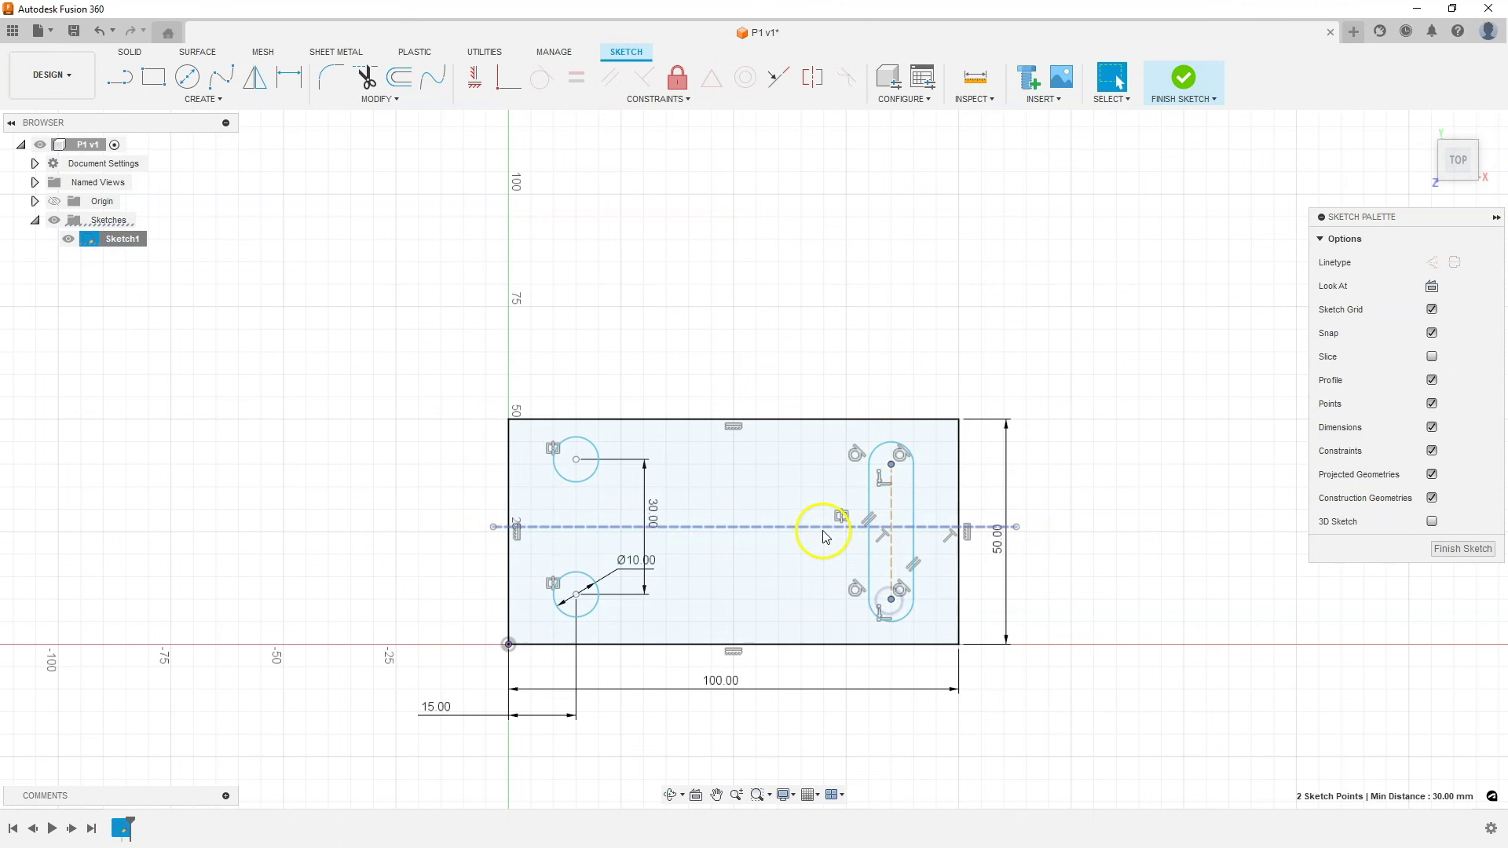
{"action": "left_click", "coordinate": [826, 529]}
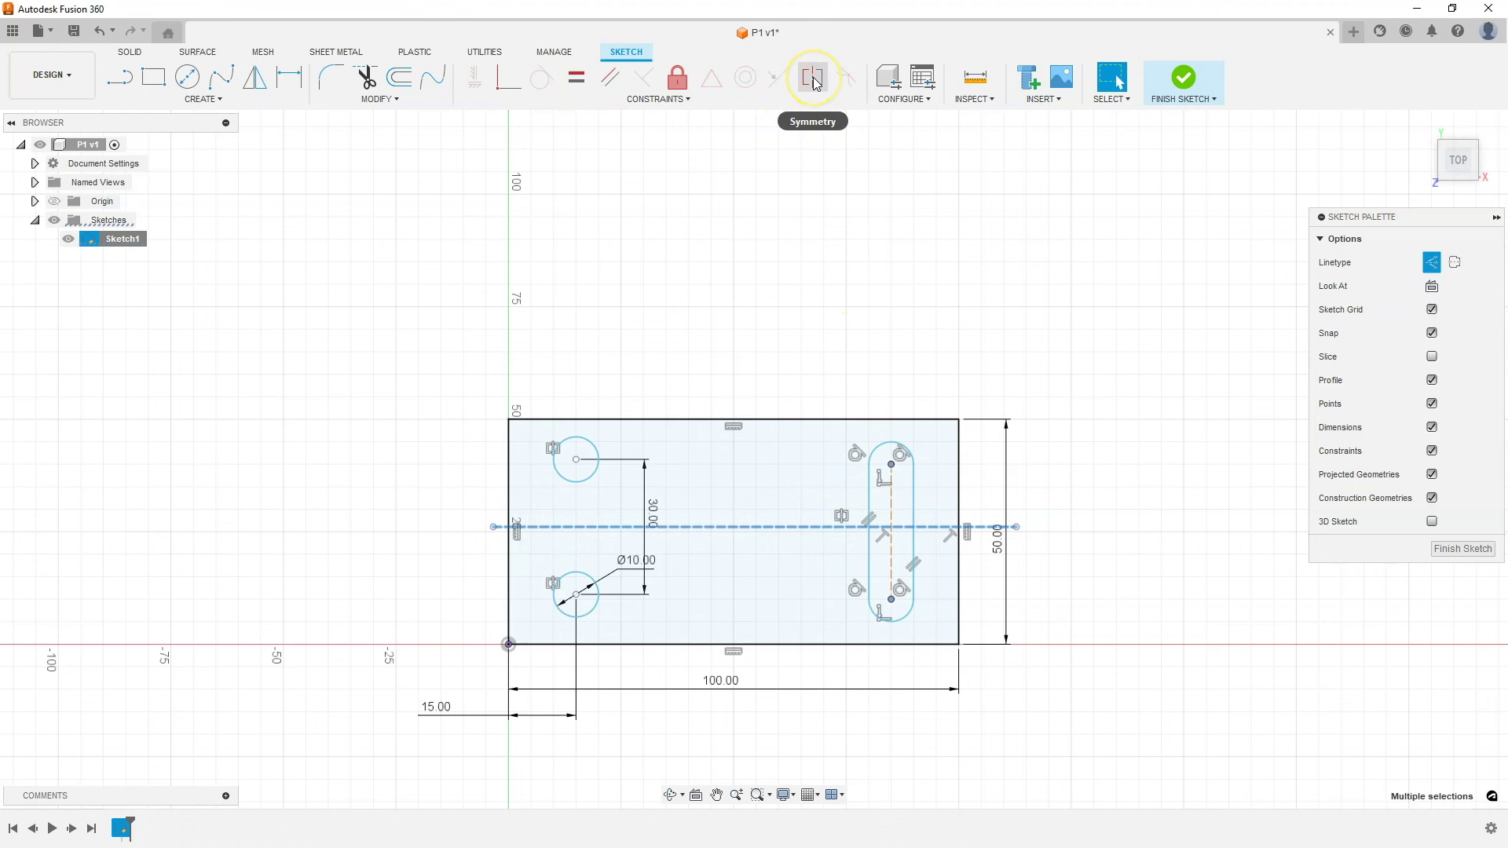
{"action": "left_click", "coordinate": [813, 79]}
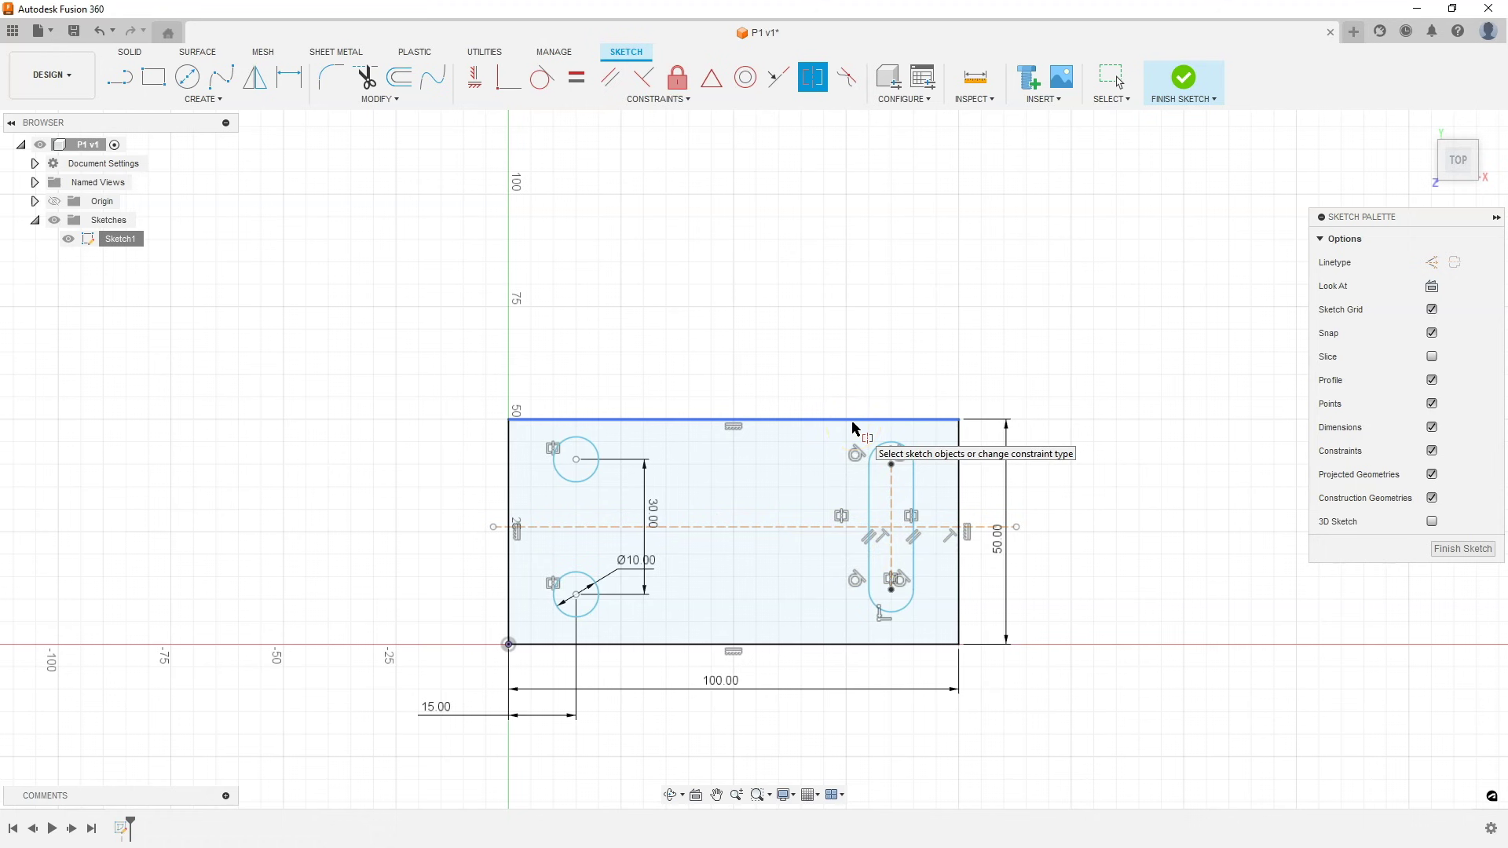
{"action": "key", "text": "Escape"}
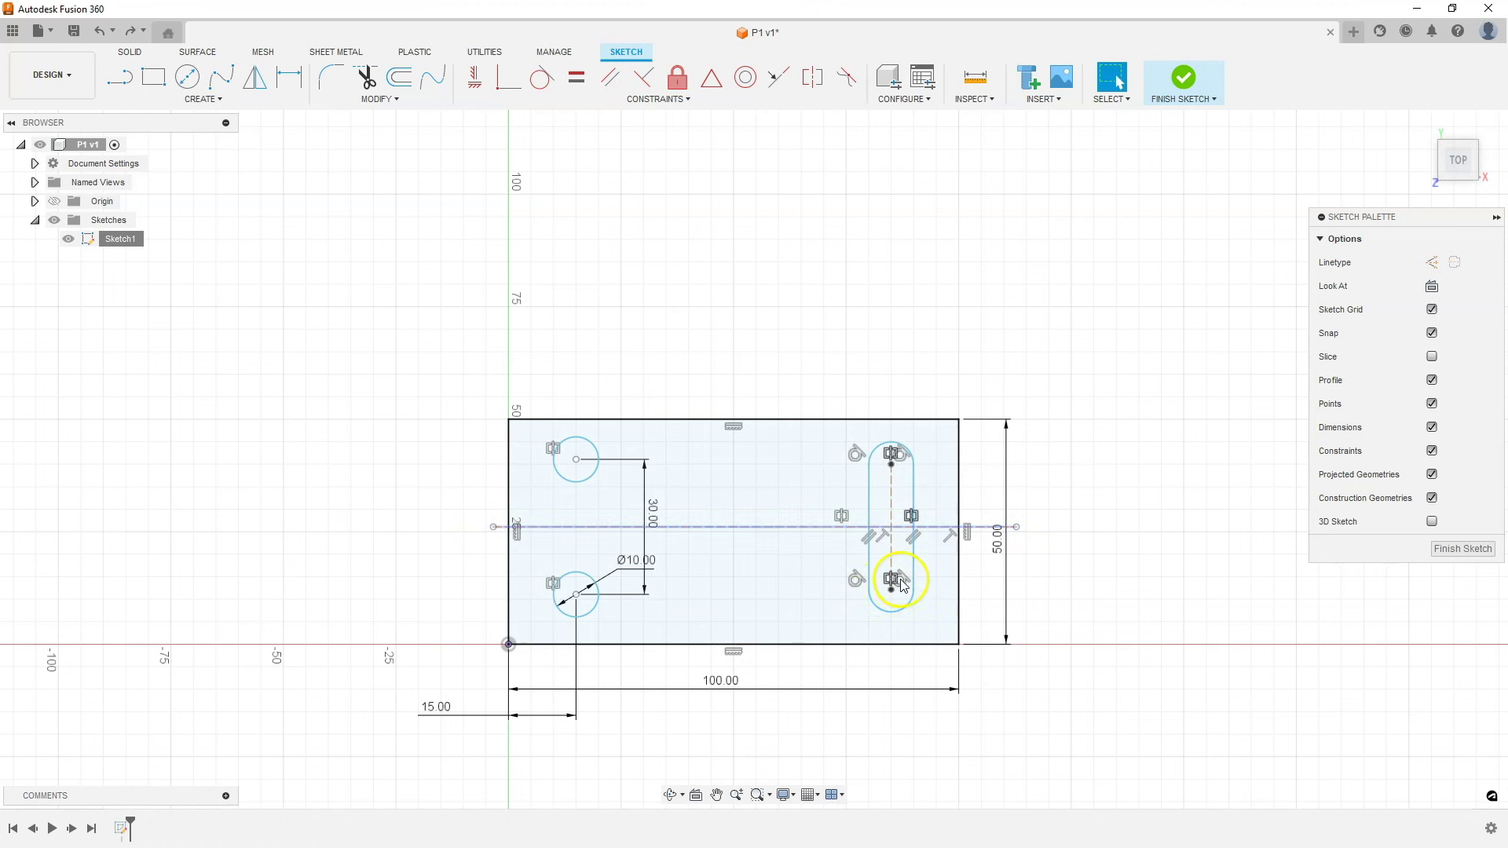
Step: Test the slot's symmetry by moving its lower centre point to about X 80.5, Y 8.5 mm
{"action": "mouse_move", "coordinate": [892, 594]}
{"action": "left_mouse_down"}
{"action": "mouse_move", "coordinate": [879, 629]}
{"action": "mouse_move", "coordinate": [895, 624]}
{"action": "mouse_move", "coordinate": [890, 605]}
{"action": "mouse_move", "coordinate": [897, 618]}
{"action": "mouse_move", "coordinate": [869, 611]}
{"action": "mouse_move", "coordinate": [889, 609]}
{"action": "mouse_move", "coordinate": [876, 592]}
{"action": "left_mouse_up"}
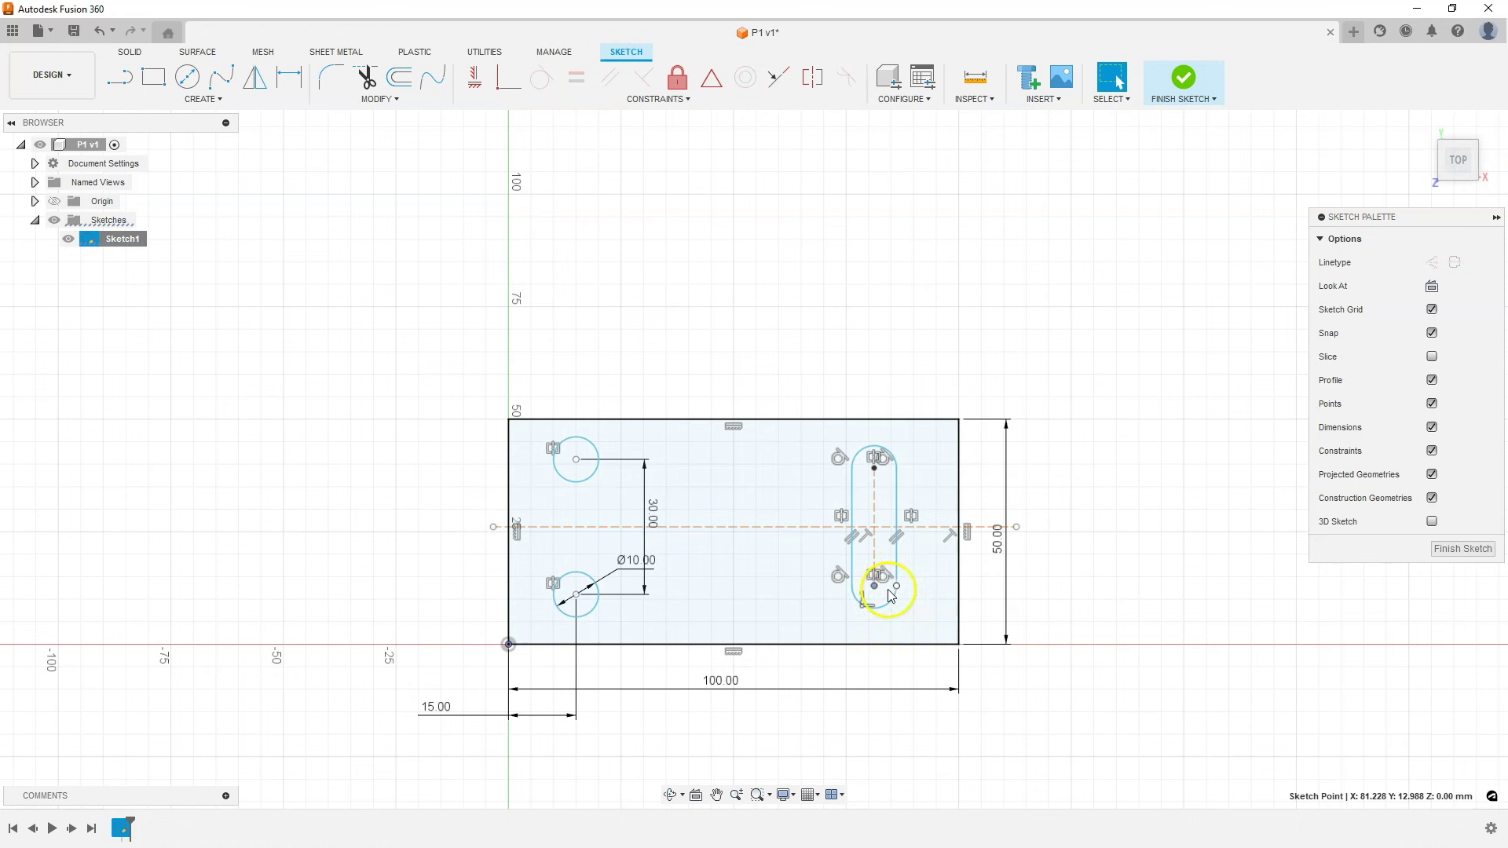
{"action": "mouse_move", "coordinate": [878, 614]}
{"action": "left_mouse_down"}
{"action": "mouse_move", "coordinate": [871, 581]}
{"action": "mouse_move", "coordinate": [904, 573]}
{"action": "mouse_move", "coordinate": [871, 593]}
{"action": "mouse_move", "coordinate": [874, 615]}
{"action": "left_mouse_up"}
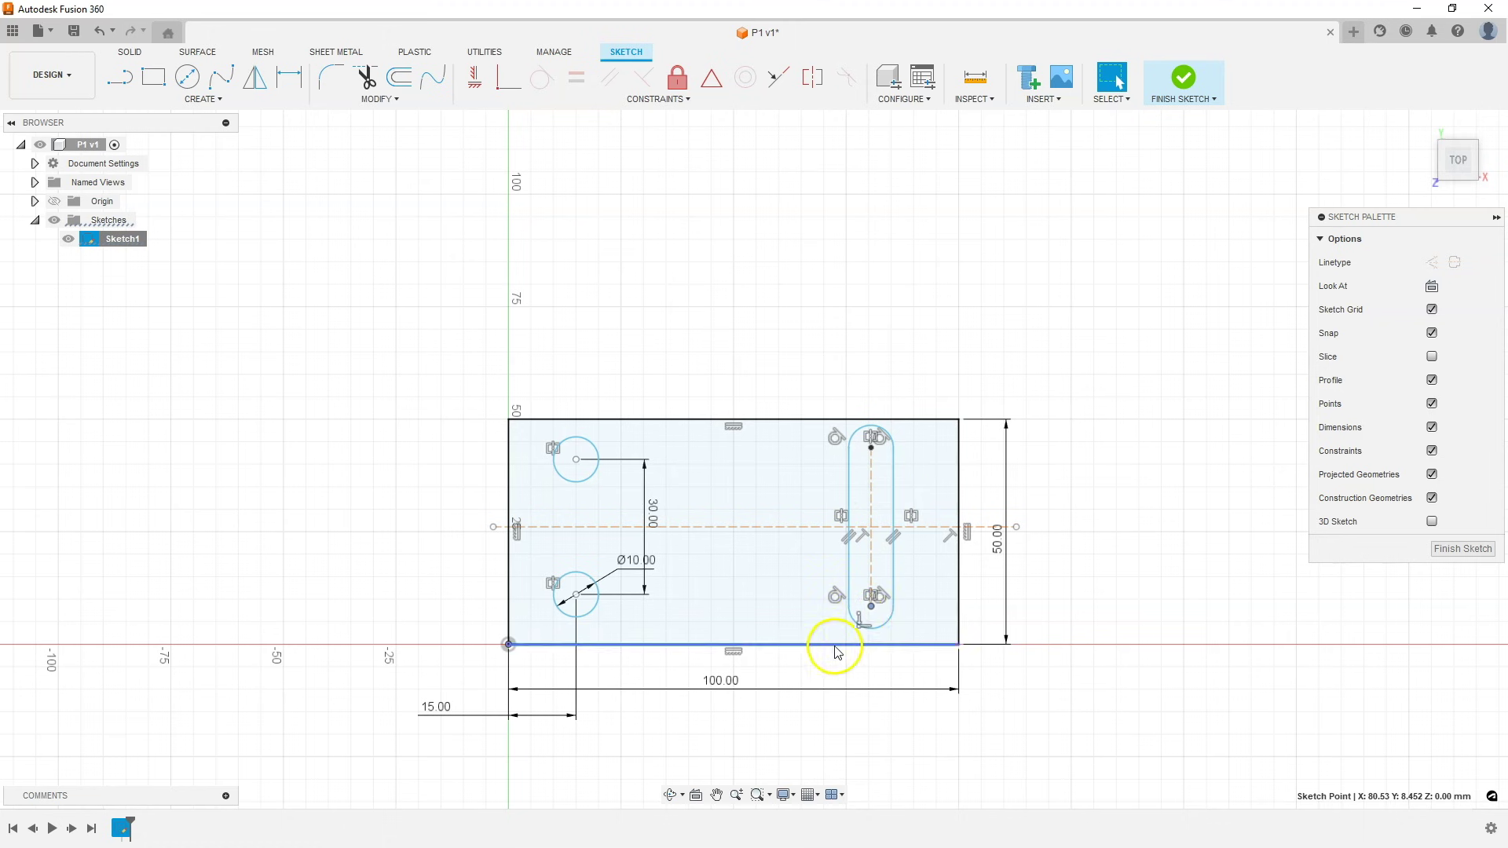
{"action": "left_click", "coordinate": [884, 425]}
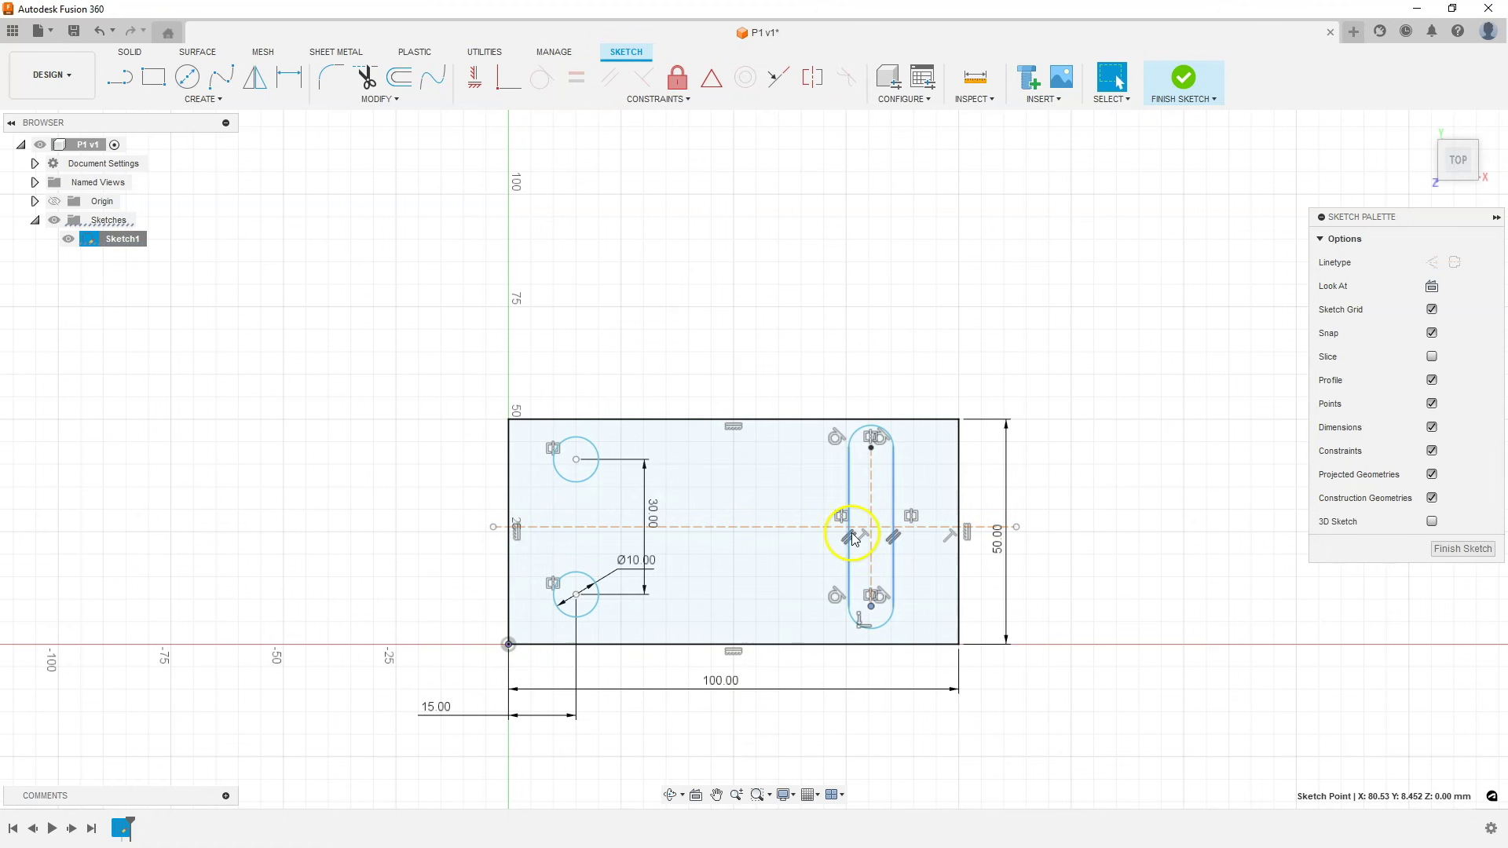
{"action": "left_click", "coordinate": [646, 544]}
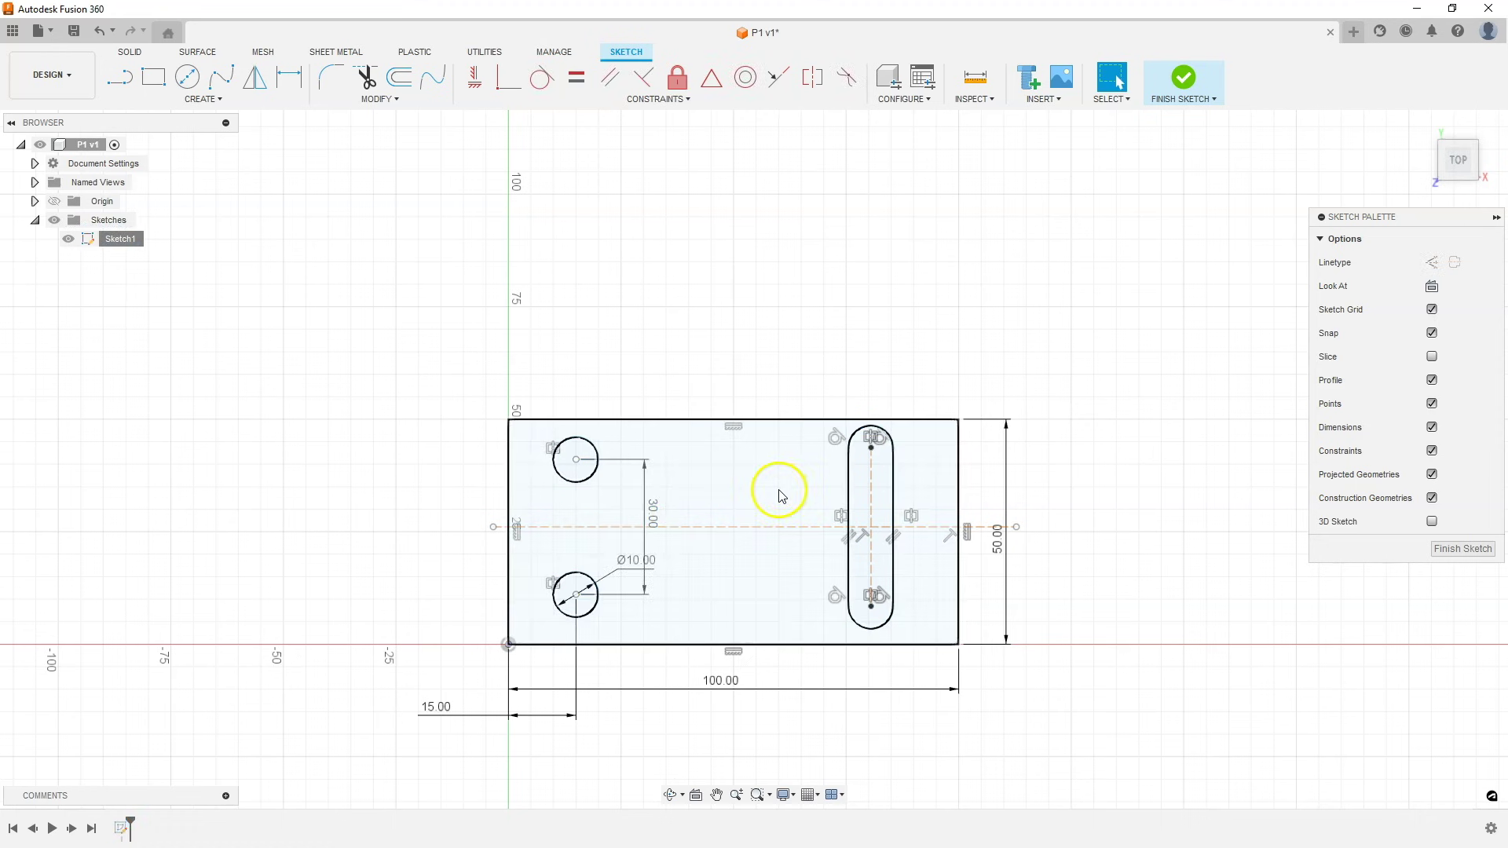
Step: Dimension the vertical distance between the slot's two centre points and set it to 30 mm
{"action": "left_click", "coordinate": [871, 605]}
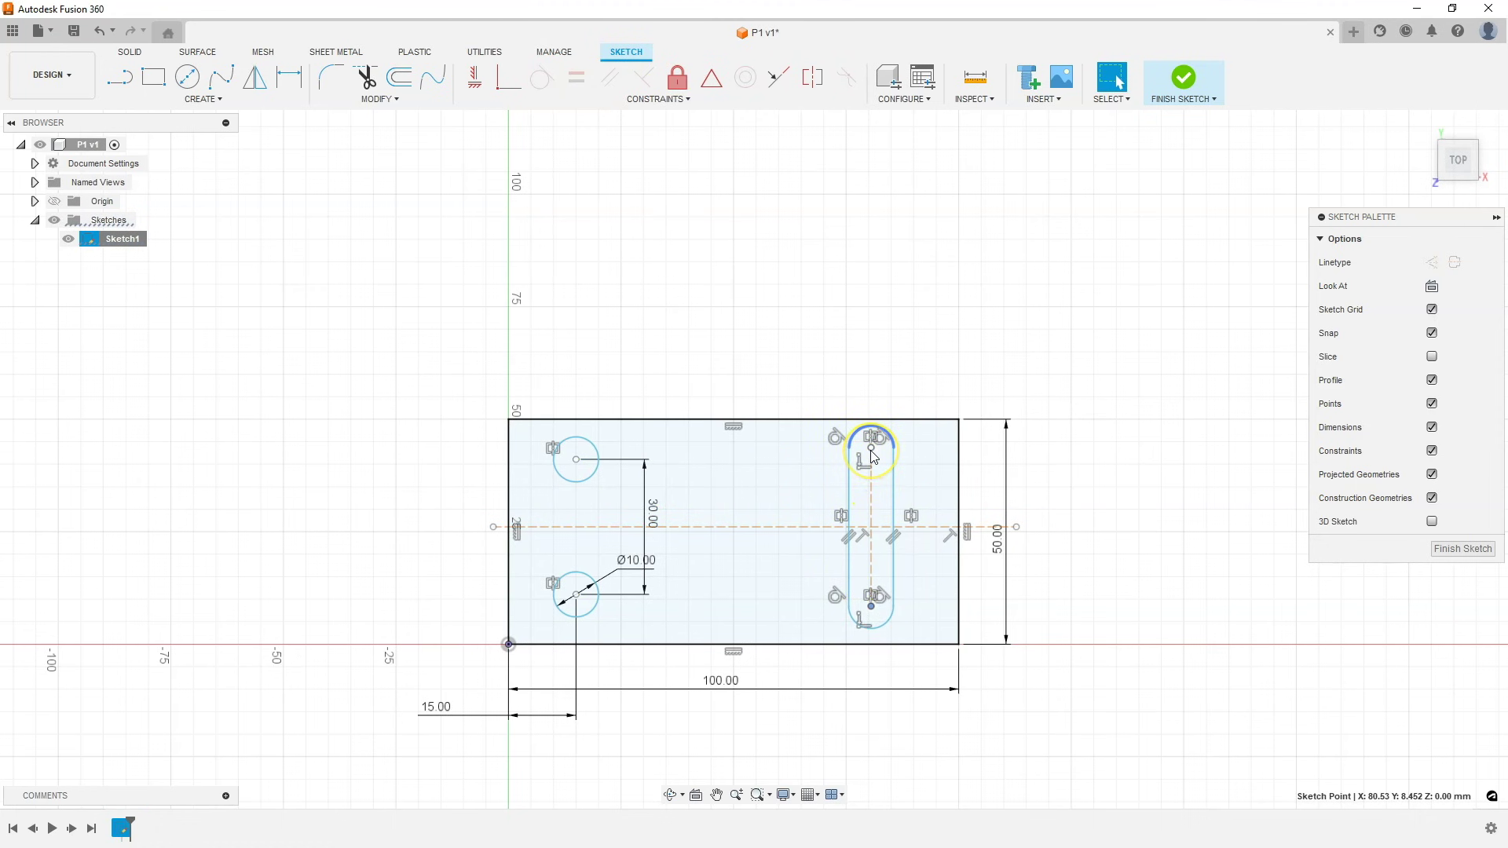
{"action": "left_click", "coordinate": [871, 451], "text": "shift"}
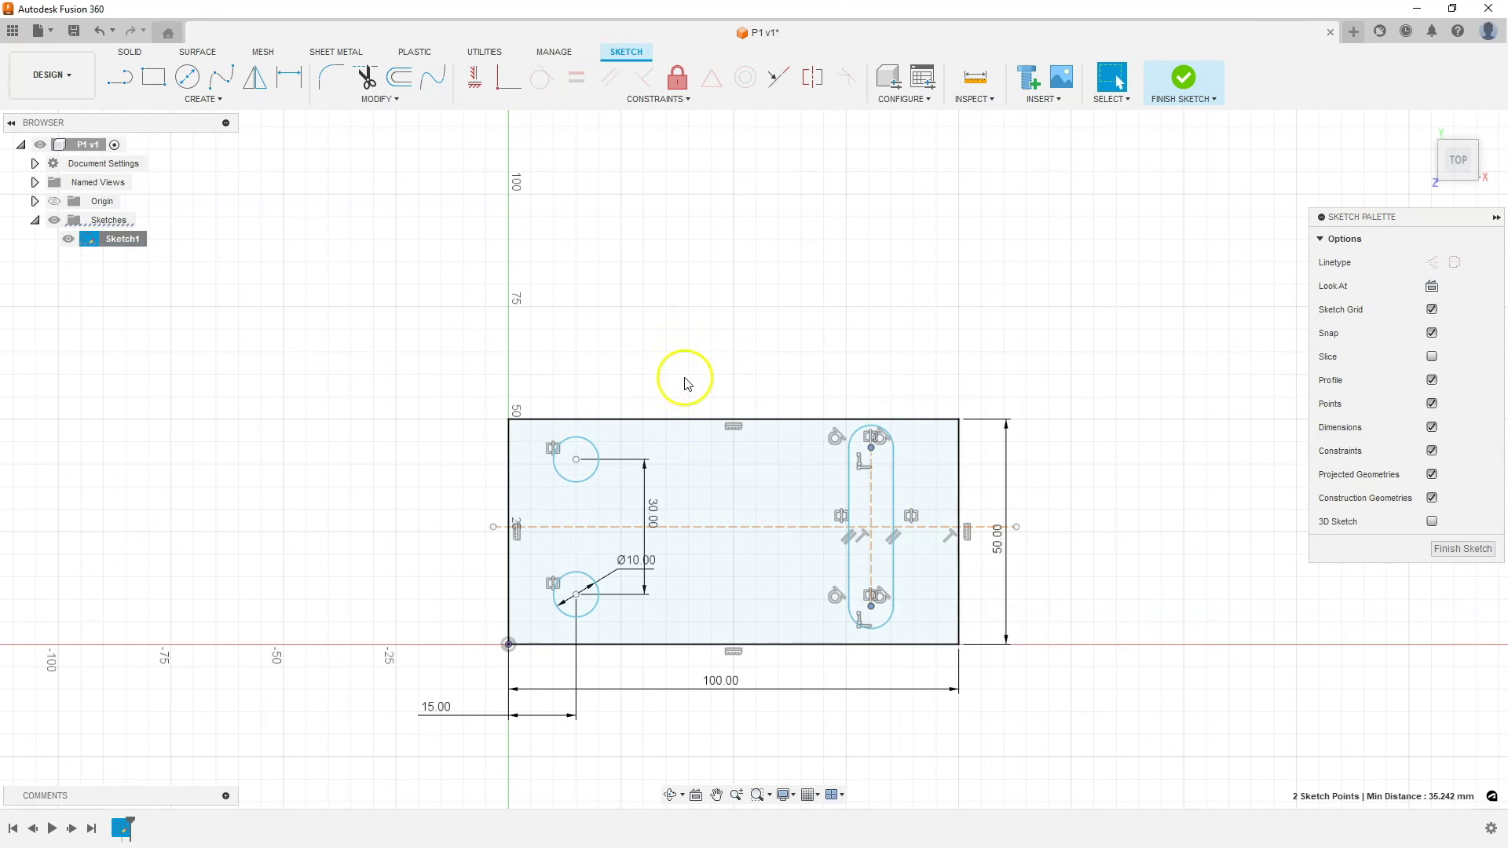
{"action": "left_click", "coordinate": [296, 82]}
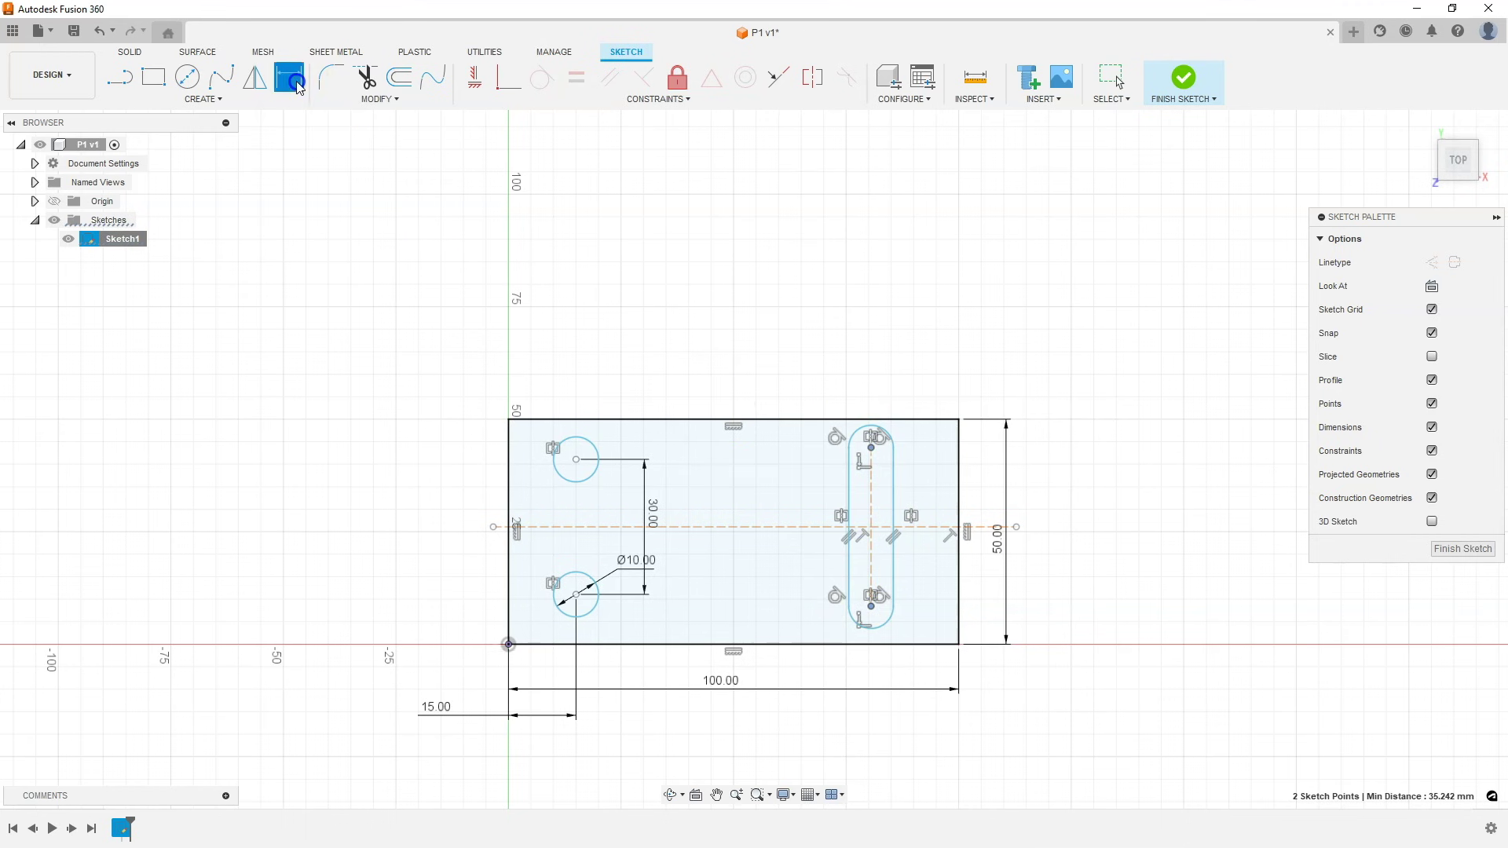
{"action": "left_click", "coordinate": [919, 509]}
{"action": "type", "text": "30"}
{"action": "key", "text": "Return"}
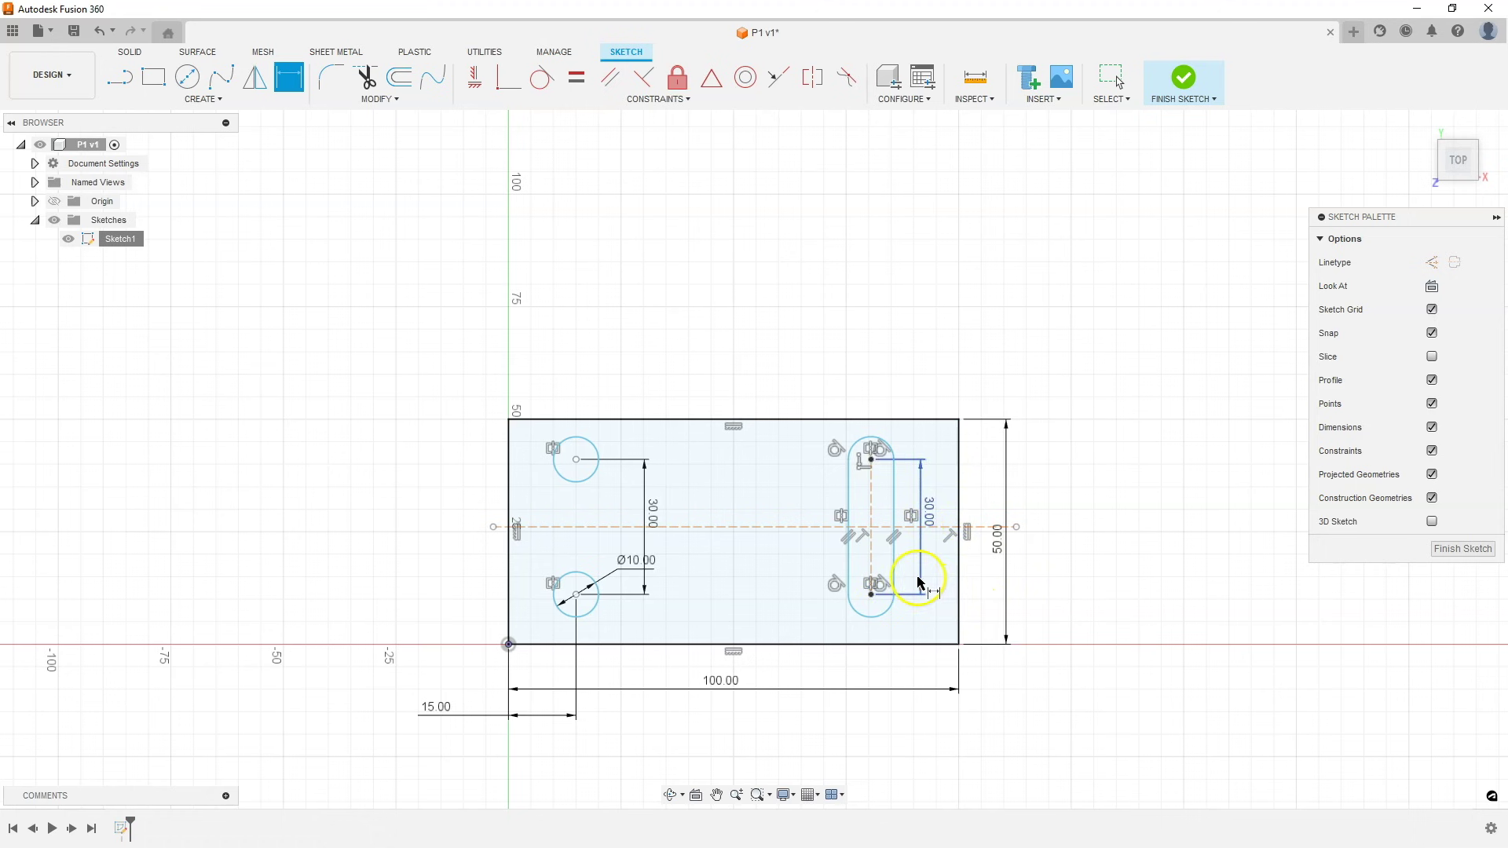
Step: Dimension the slot's width between its two straight sides and set it to 10 mm
{"action": "left_click", "coordinate": [850, 550]}
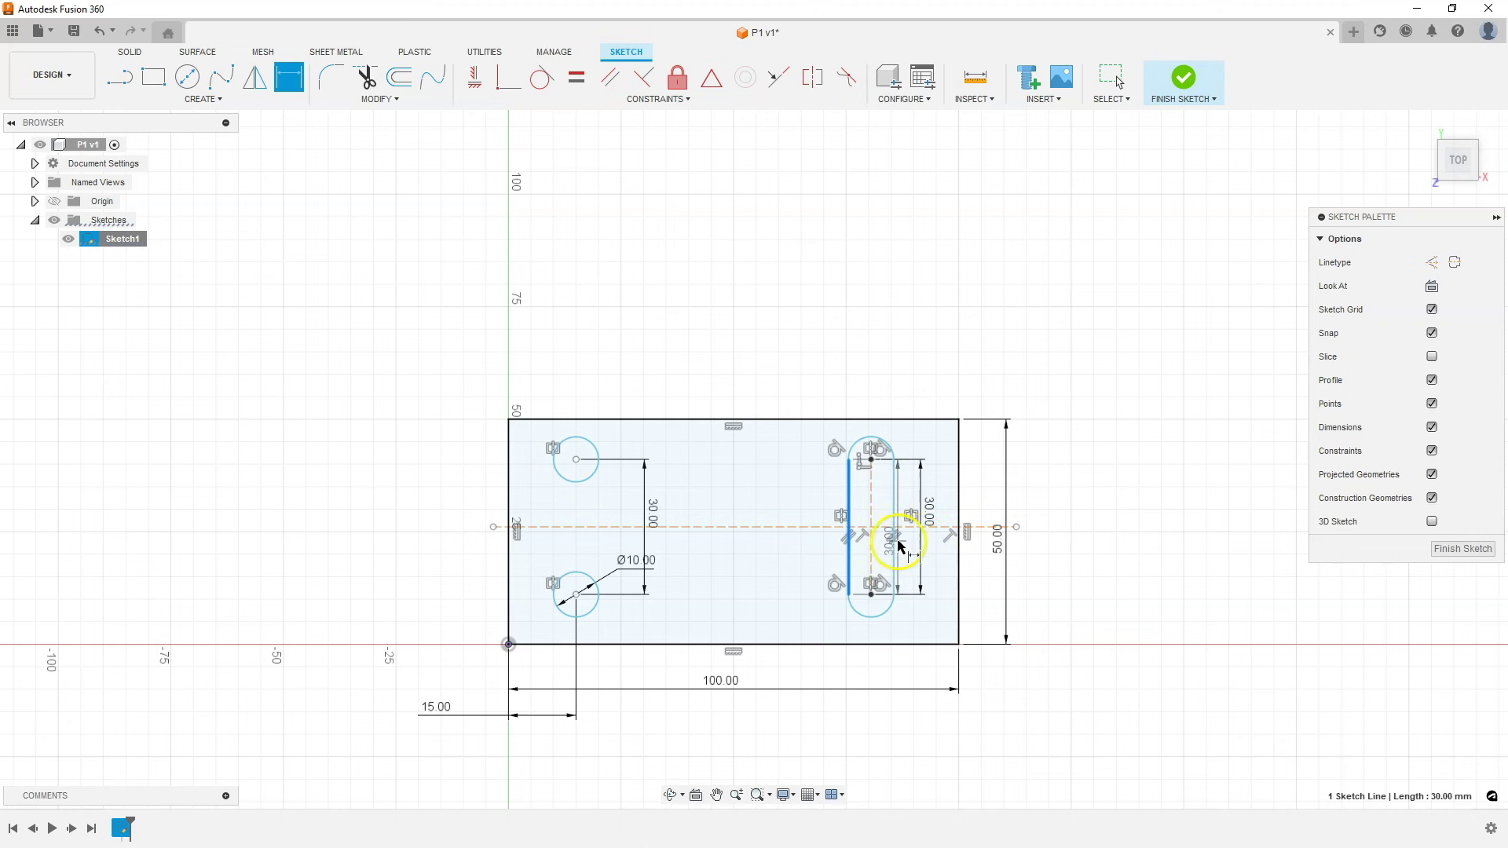
{"action": "left_click", "coordinate": [897, 545]}
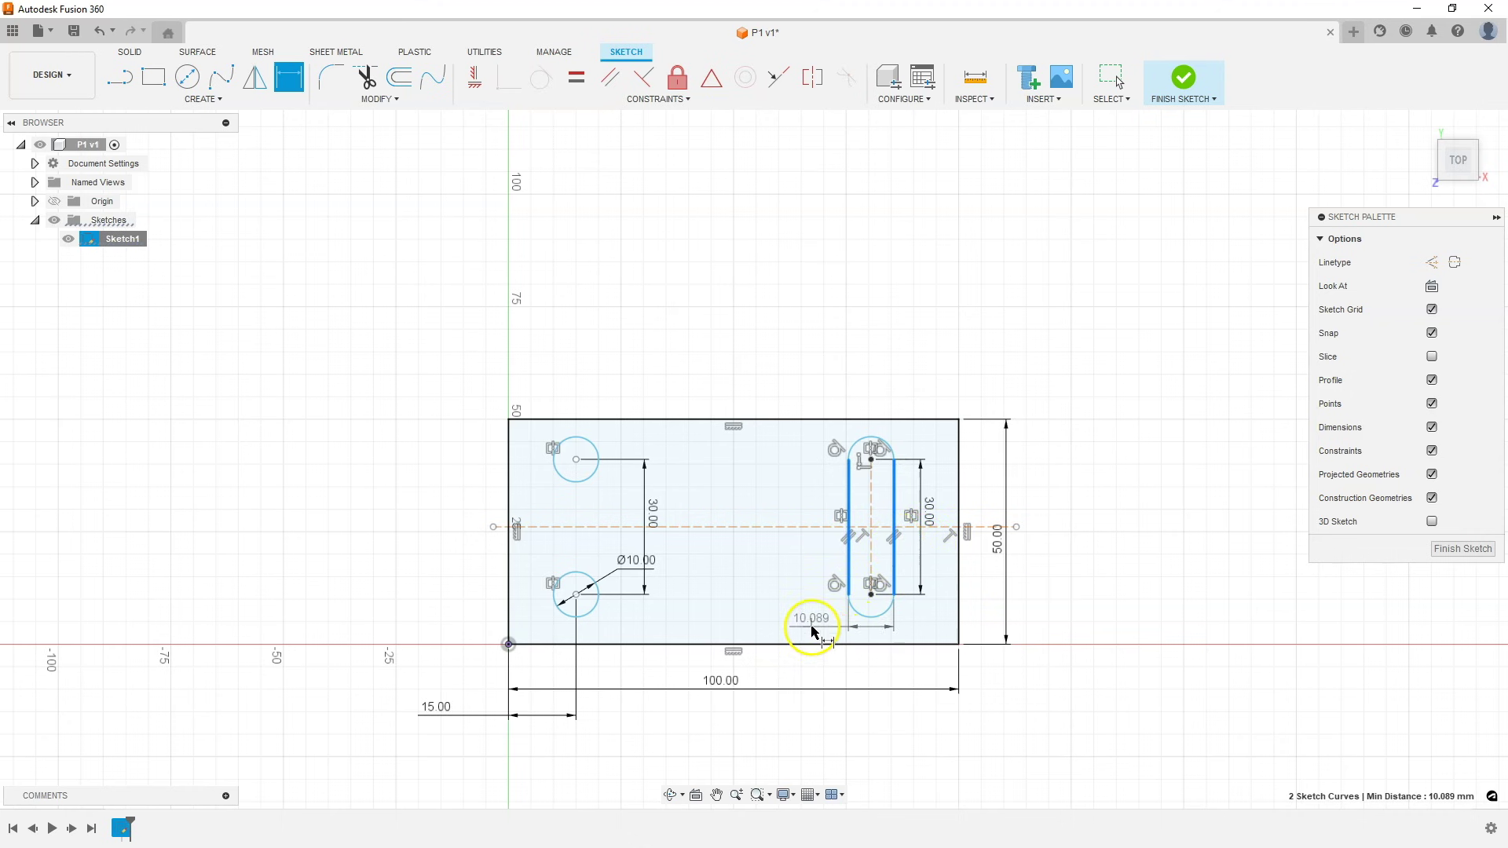
{"action": "left_click", "coordinate": [813, 620]}
{"action": "type", "text": "10"}
{"action": "key", "text": "Return"}
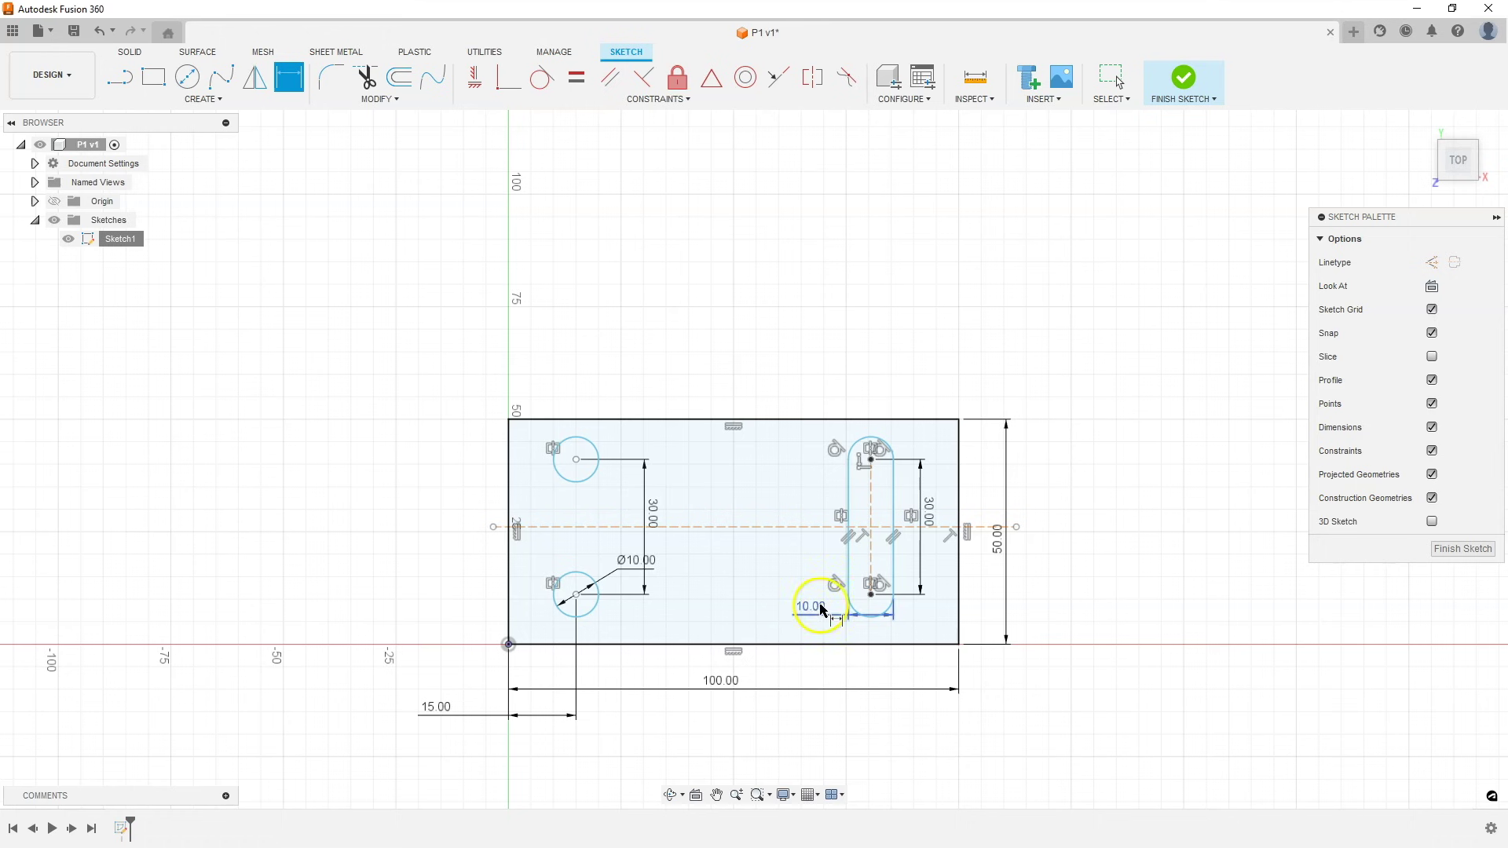
Step: Dimension the horizontal distance from the slot's centreline to the rectangle's right edge and set it to 15 mm
{"action": "left_click", "coordinate": [871, 548]}
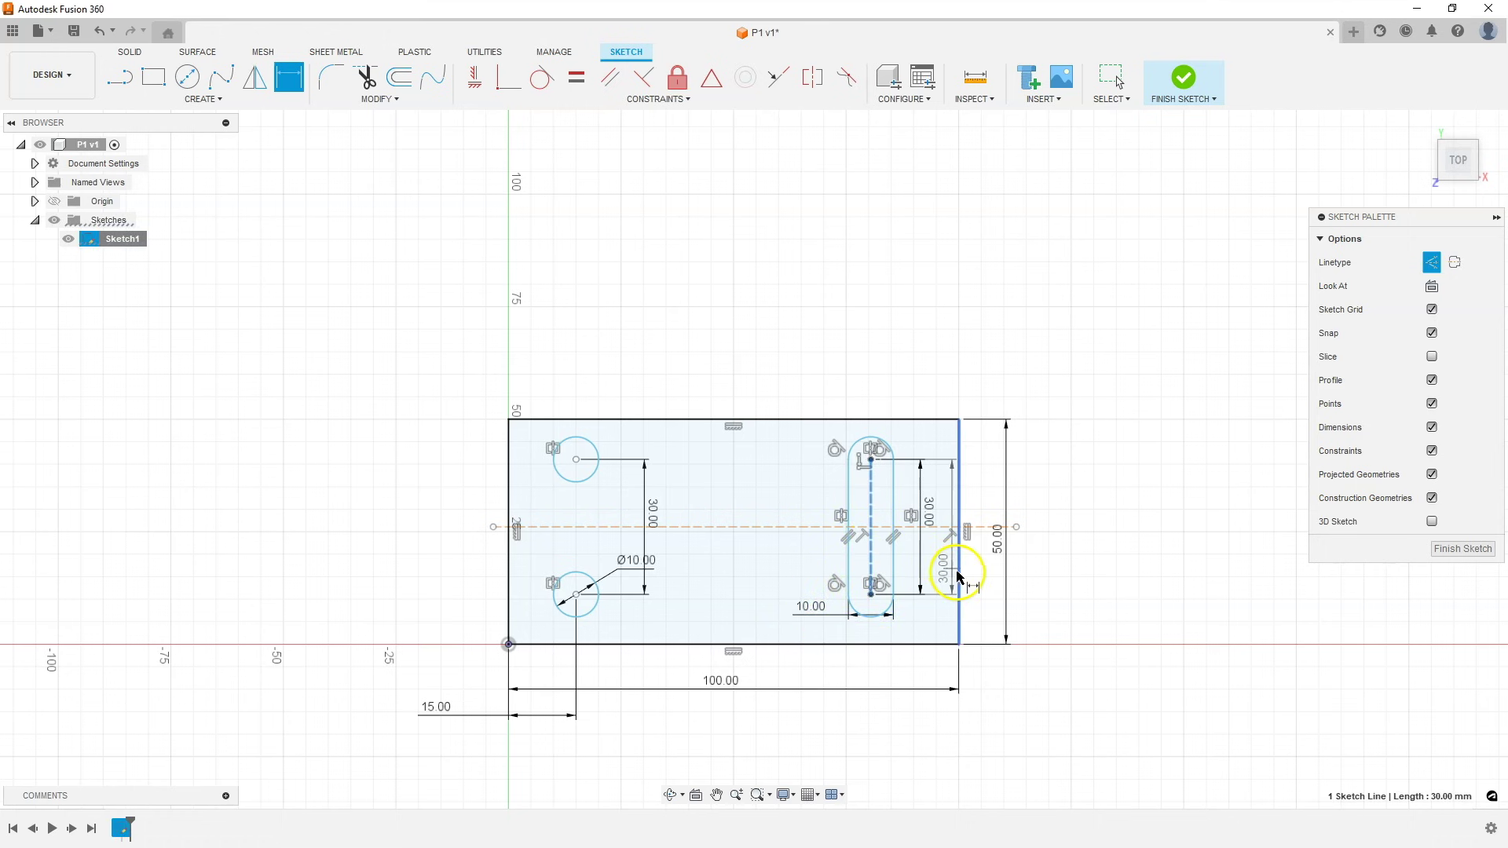
{"action": "left_click", "coordinate": [957, 572]}
{"action": "left_click", "coordinate": [894, 666]}
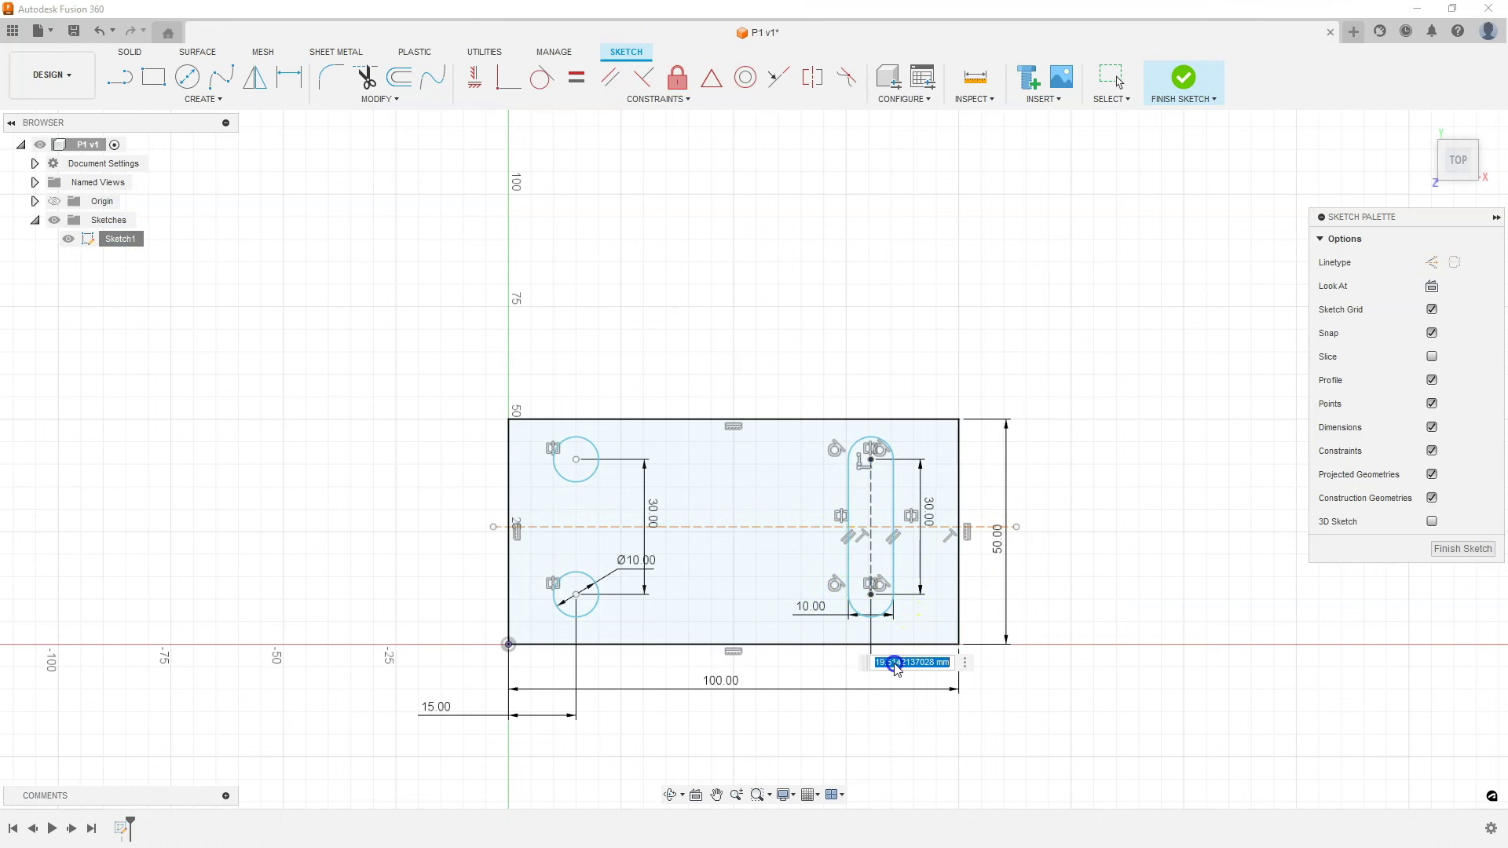
{"action": "type", "text": "15"}
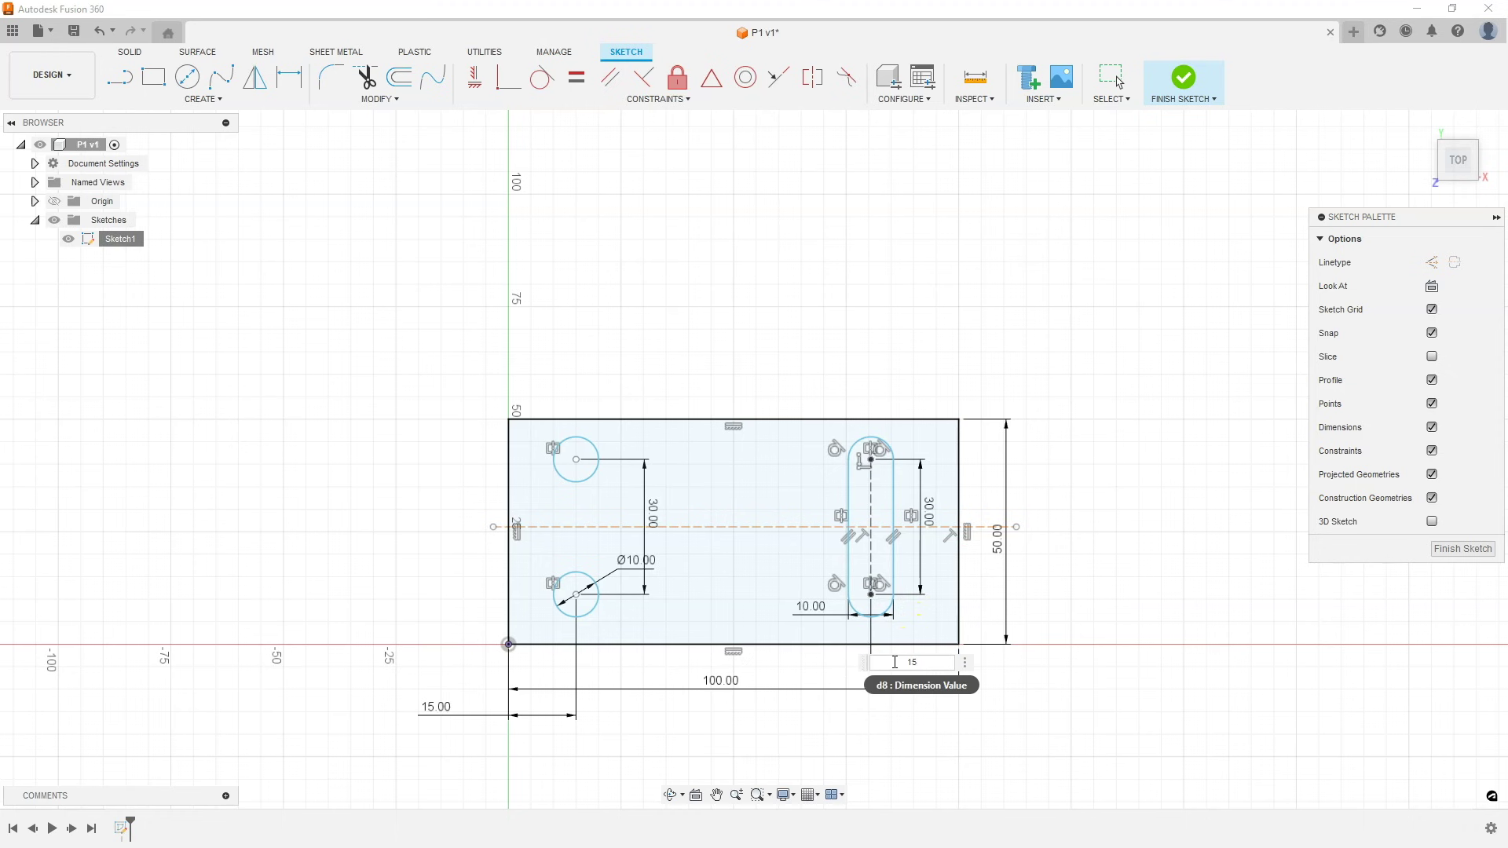
{"action": "key", "text": "Return"}
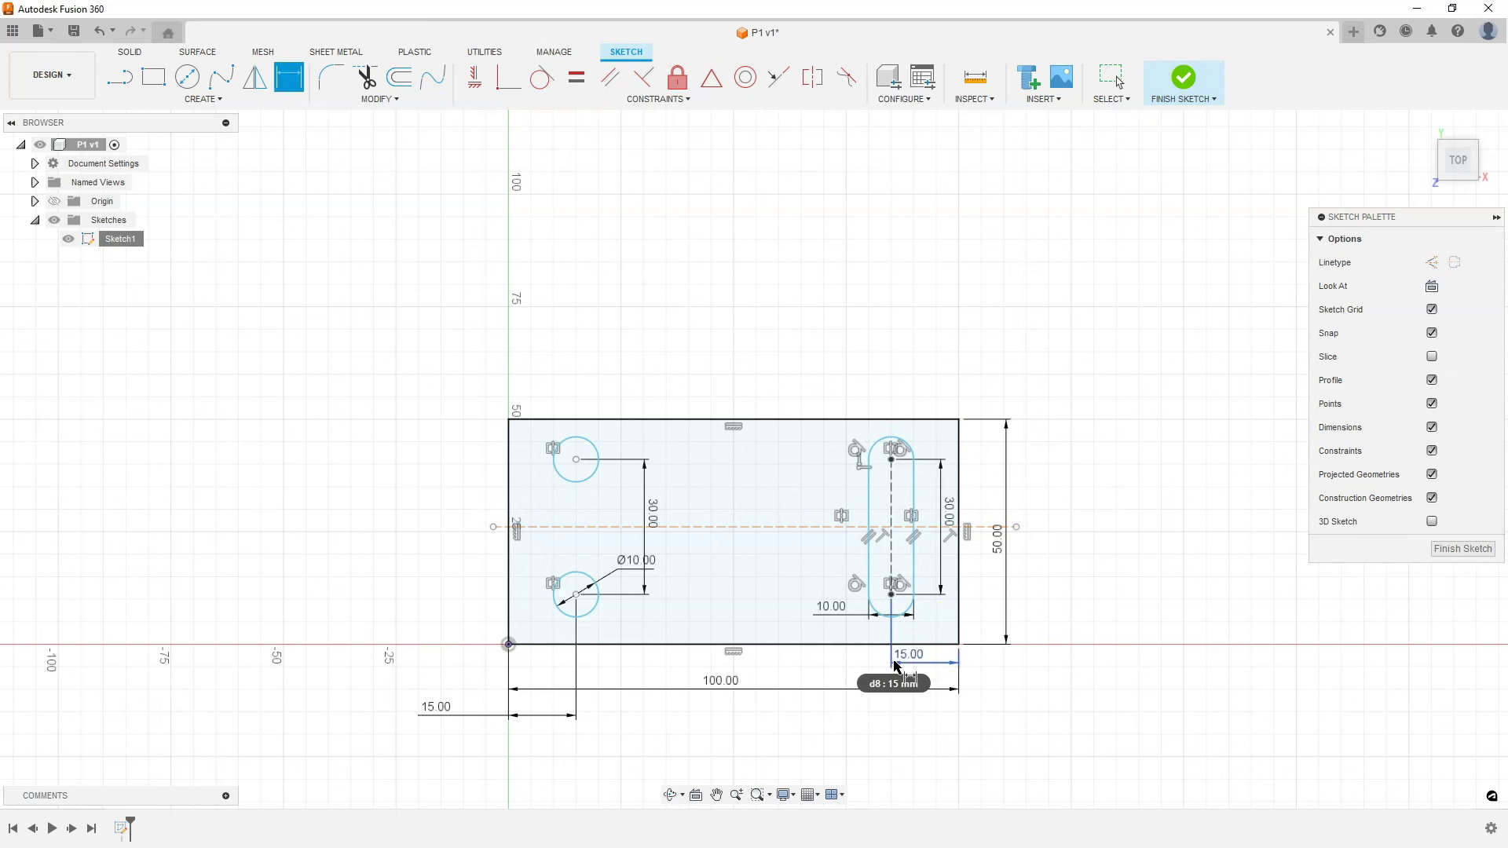
{"action": "key", "text": "Escape"}
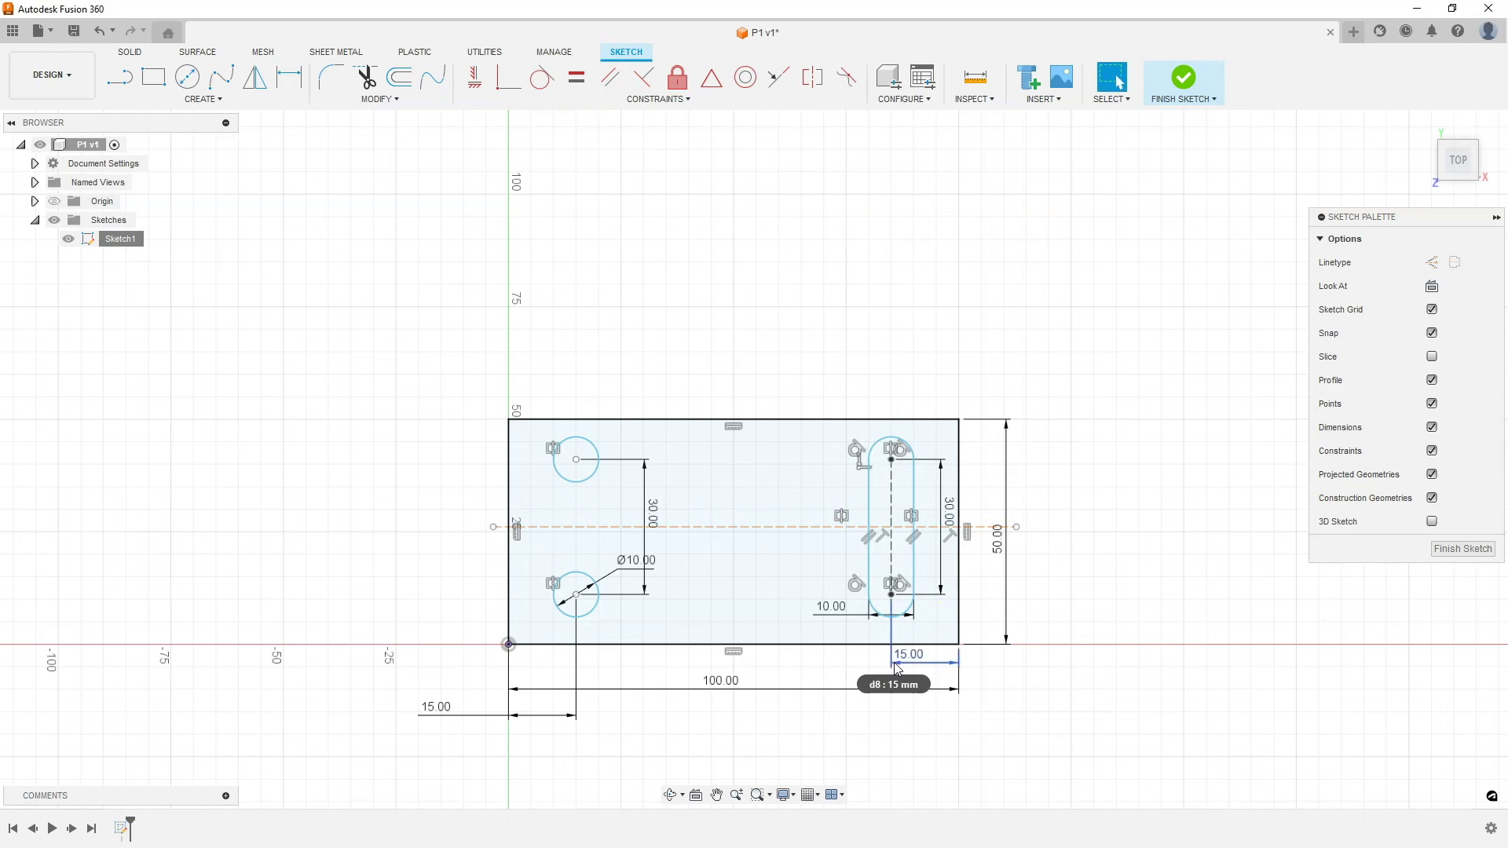
Step: Test the sketch's remaining freedom by moving the horizontal construction line and the upper circle up and down
{"action": "left_click", "coordinate": [1067, 646]}
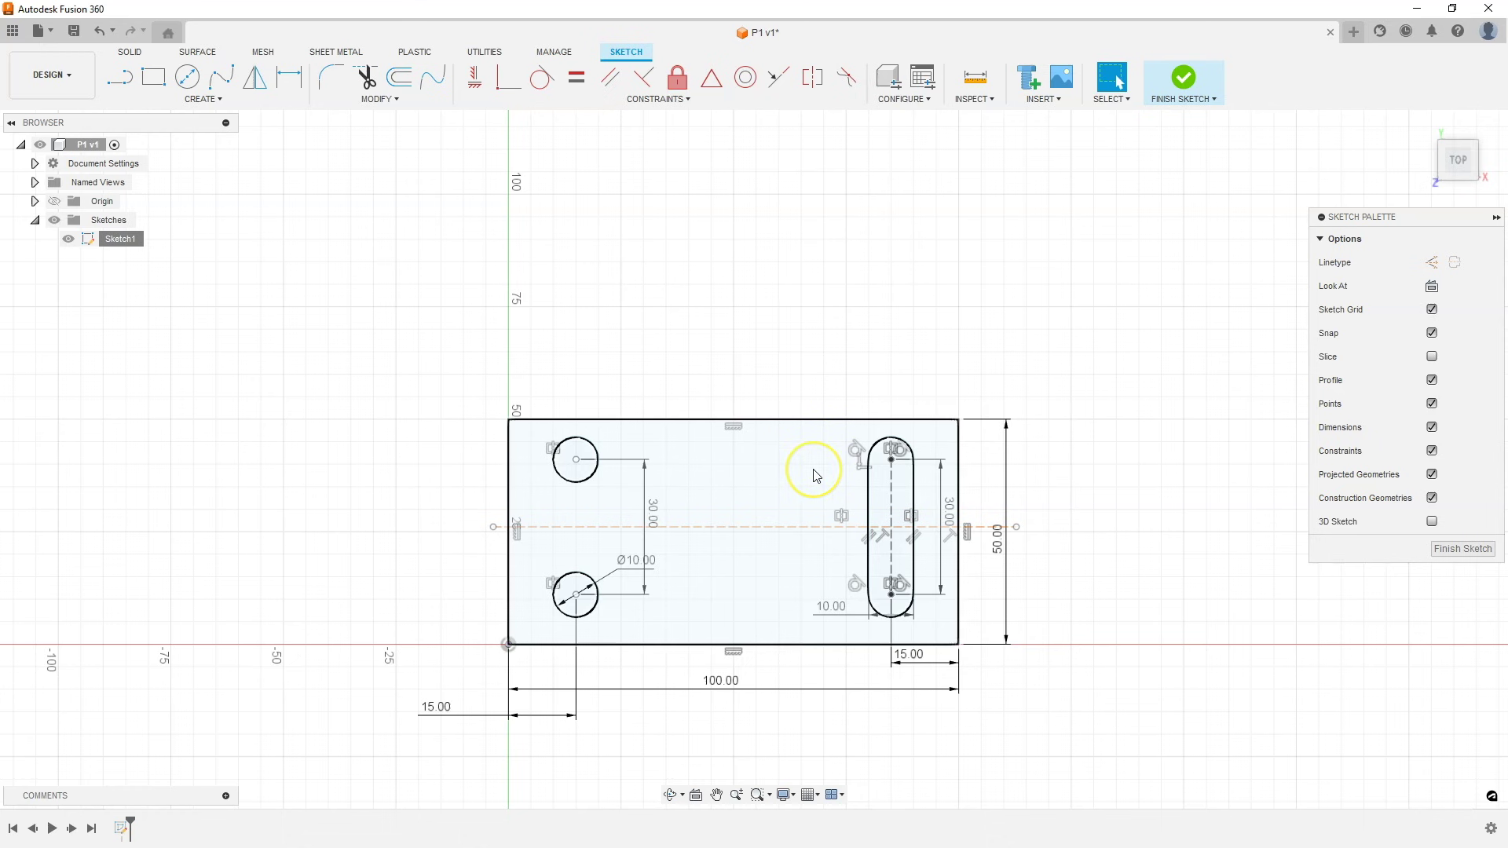
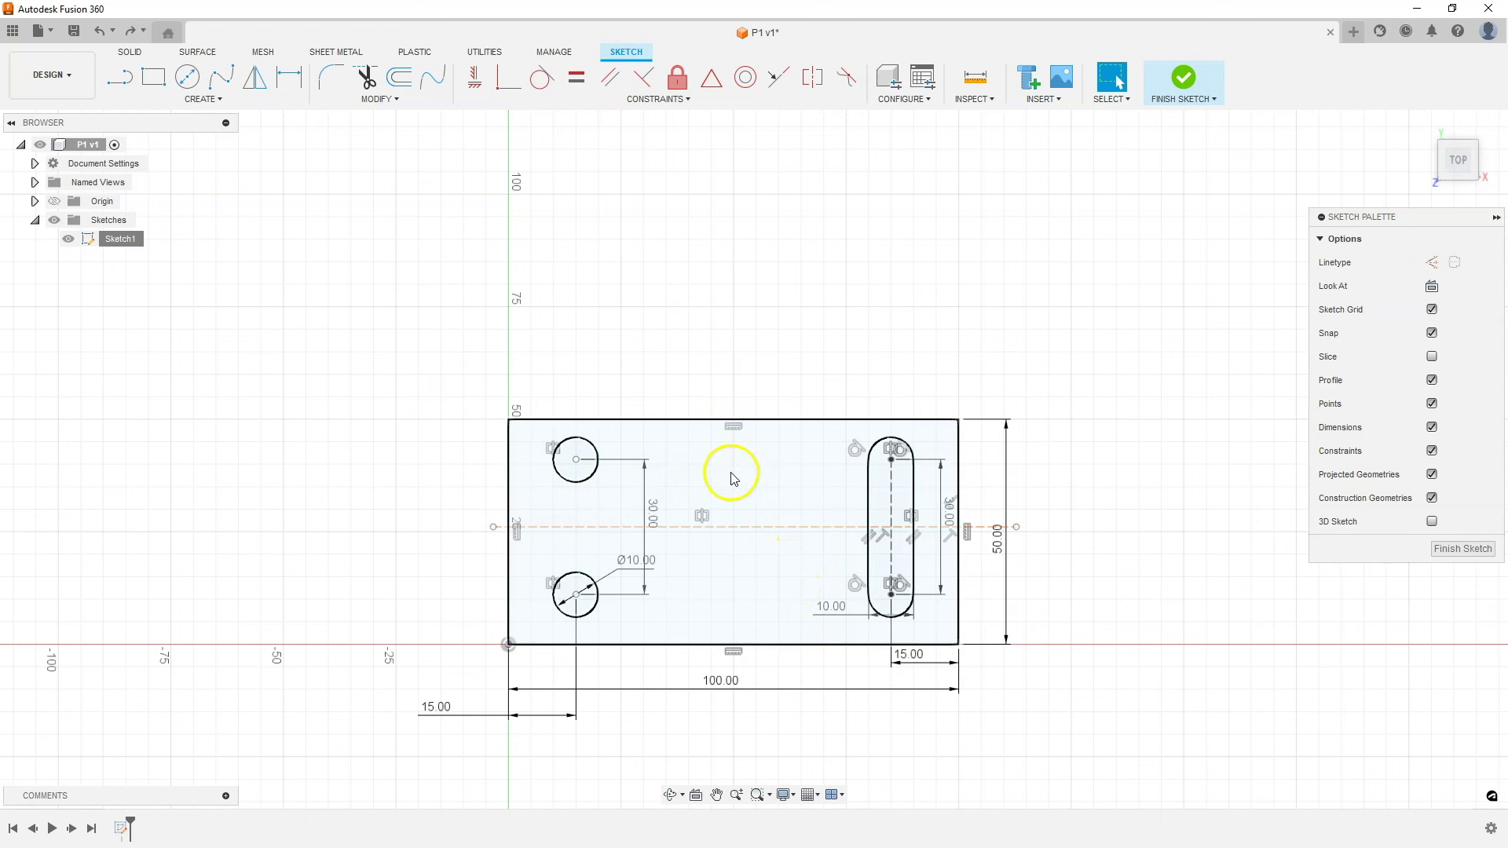
{"action": "mouse_move", "coordinate": [740, 538]}
{"action": "left_mouse_down"}
{"action": "mouse_move", "coordinate": [747, 484]}
{"action": "mouse_move", "coordinate": [734, 529]}
{"action": "mouse_move", "coordinate": [739, 509]}
{"action": "left_mouse_up"}
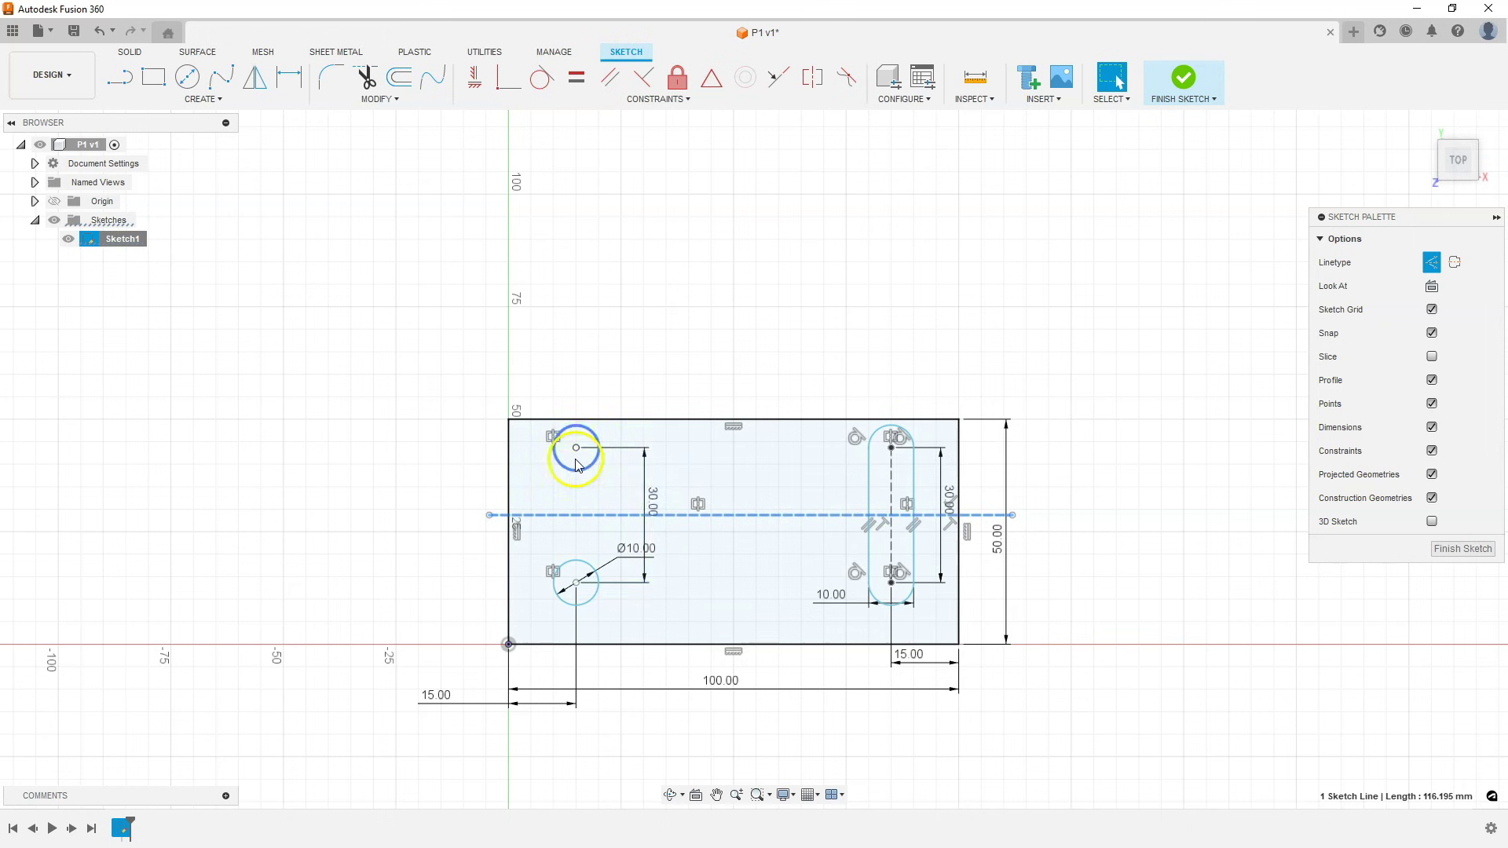
{"action": "mouse_move", "coordinate": [577, 465]}
{"action": "left_mouse_down"}
{"action": "mouse_move", "coordinate": [582, 508]}
{"action": "mouse_move", "coordinate": [571, 444]}
{"action": "mouse_move", "coordinate": [573, 509]}
{"action": "mouse_move", "coordinate": [571, 445]}
{"action": "mouse_move", "coordinate": [571, 471]}
{"action": "mouse_move", "coordinate": [550, 474]}
{"action": "mouse_move", "coordinate": [552, 440]}
{"action": "mouse_move", "coordinate": [547, 513]}
{"action": "left_mouse_up"}
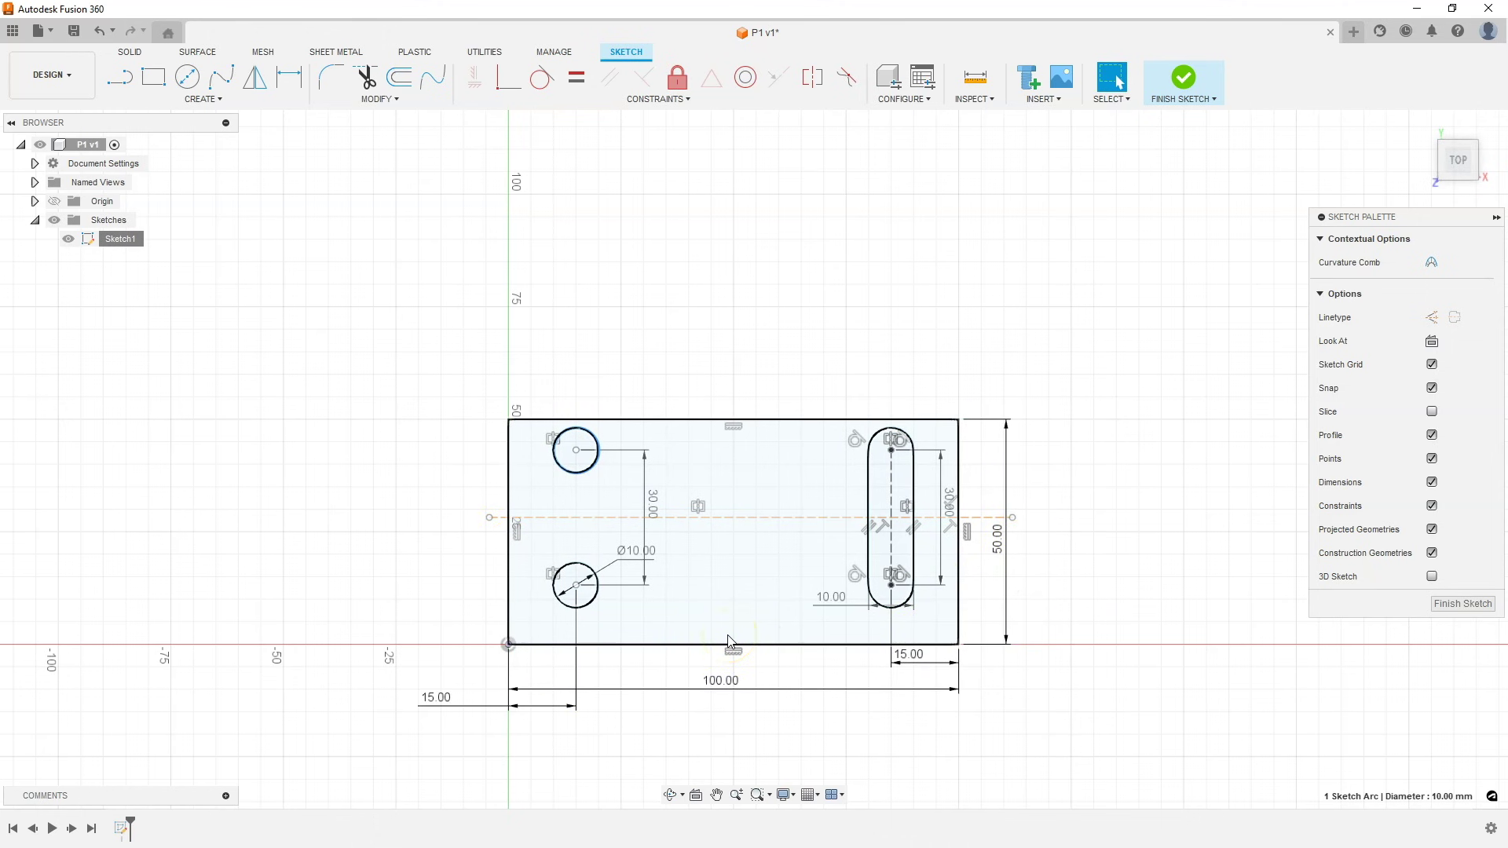
{"action": "left_click_drag", "start_coordinate": [729, 518], "coordinate": [698, 591]}
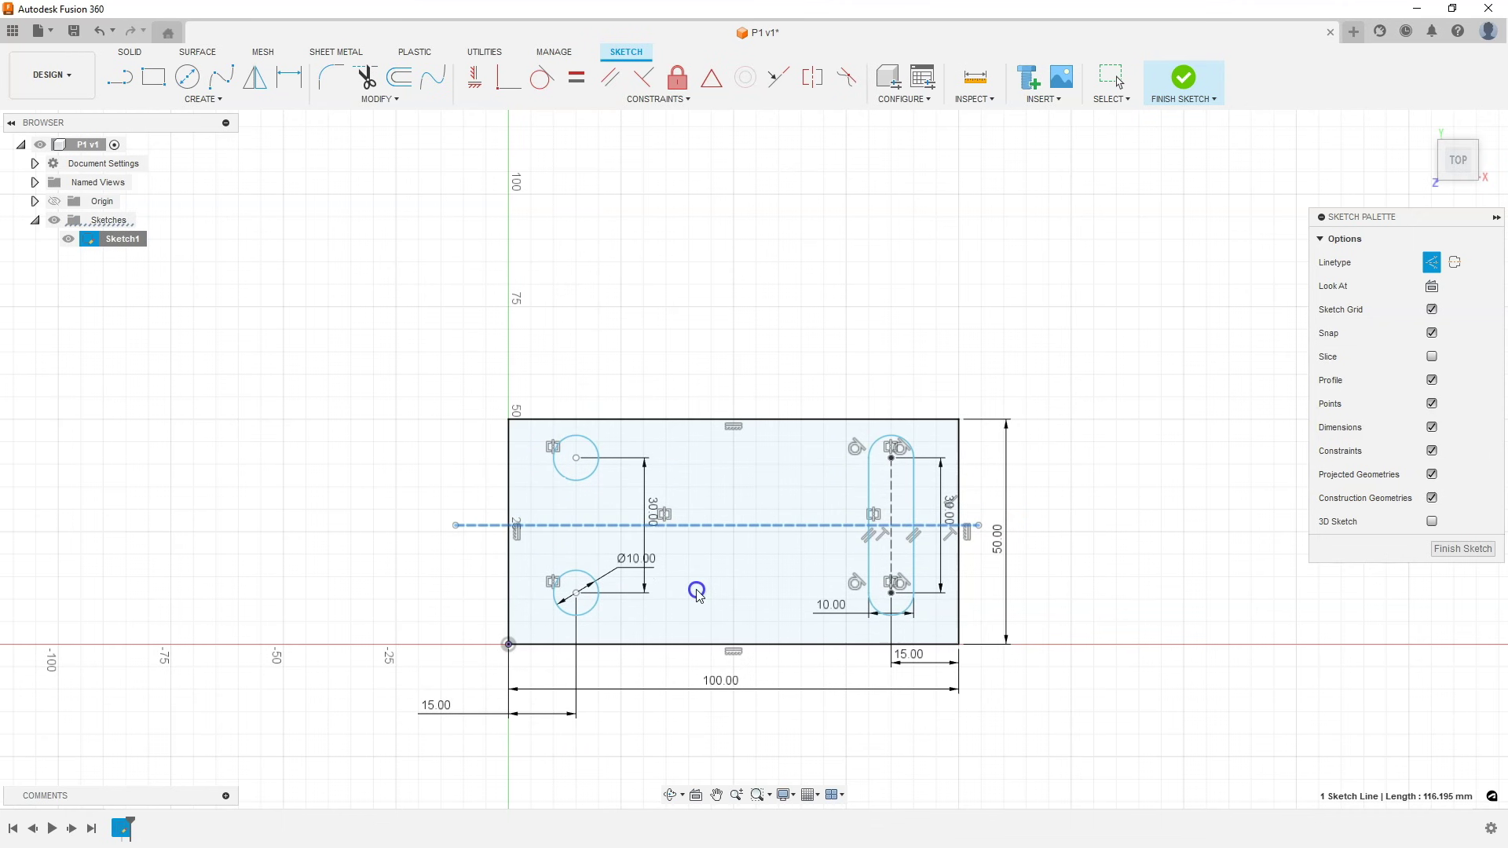
{"action": "left_click", "coordinate": [771, 530]}
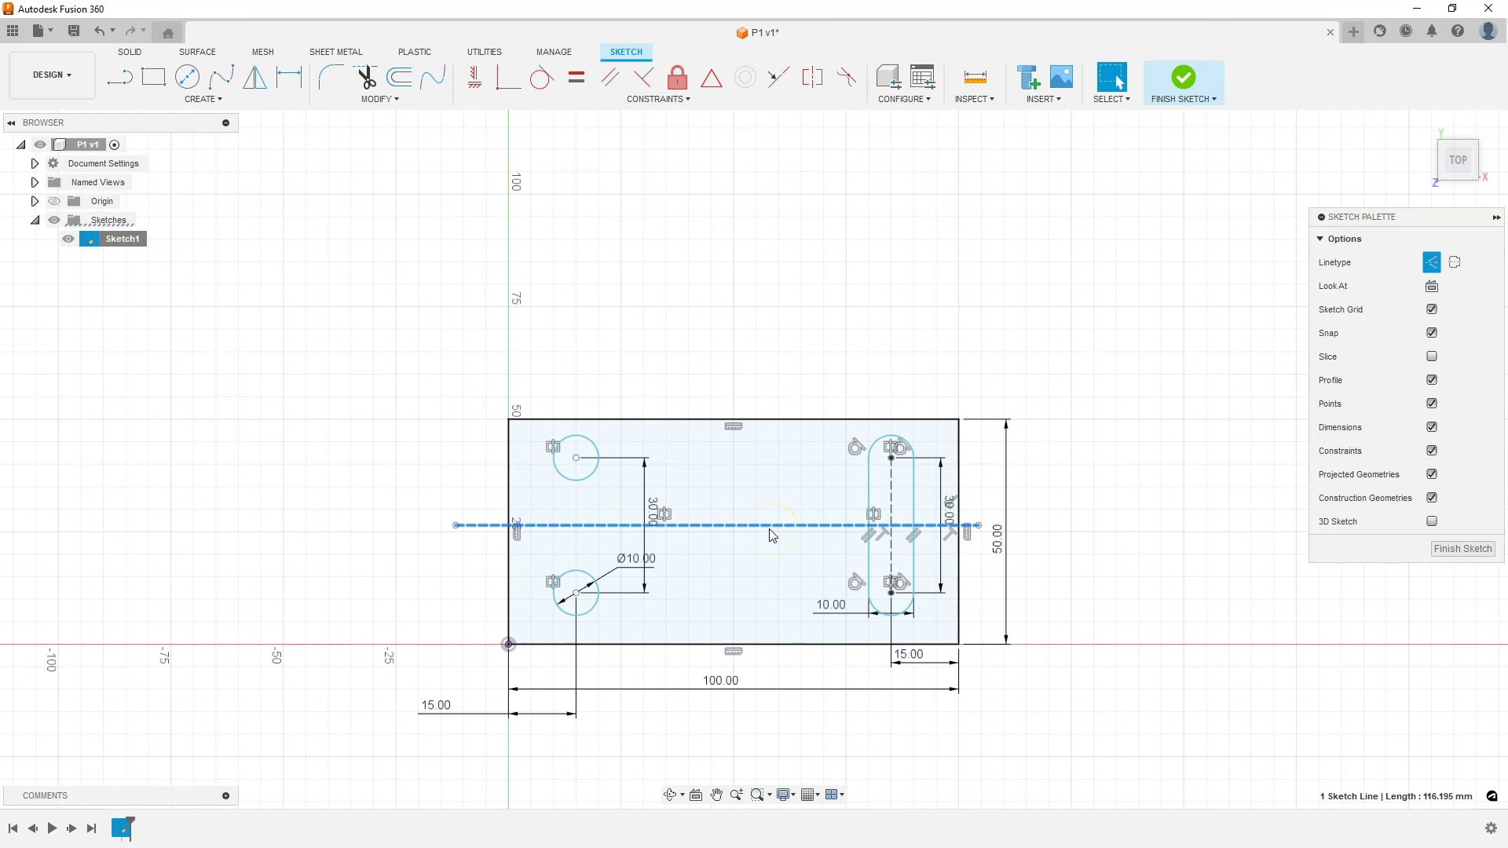
{"action": "mouse_move", "coordinate": [772, 535]}
{"action": "left_mouse_down"}
{"action": "mouse_move", "coordinate": [774, 558]}
{"action": "mouse_move", "coordinate": [781, 478]}
{"action": "mouse_move", "coordinate": [762, 562]}
{"action": "mouse_move", "coordinate": [765, 536]}
{"action": "left_mouse_up"}
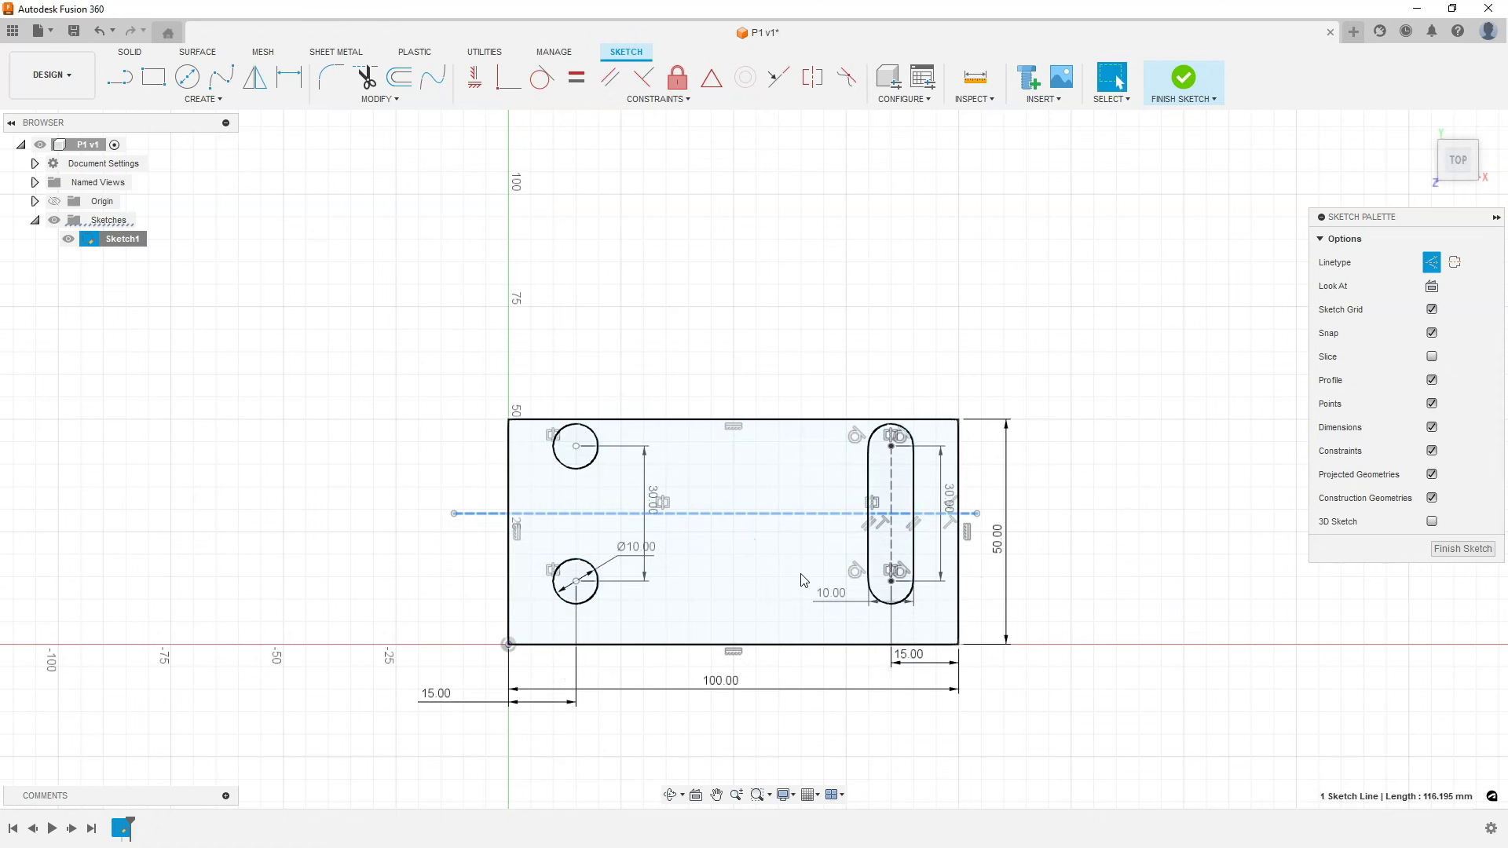
{"action": "left_click", "coordinate": [751, 579]}
{"action": "left_click", "coordinate": [786, 418]}
{"action": "left_click", "coordinate": [762, 509]}
{"action": "left_click", "coordinate": [831, 608]}
{"action": "left_click", "coordinate": [803, 230]}
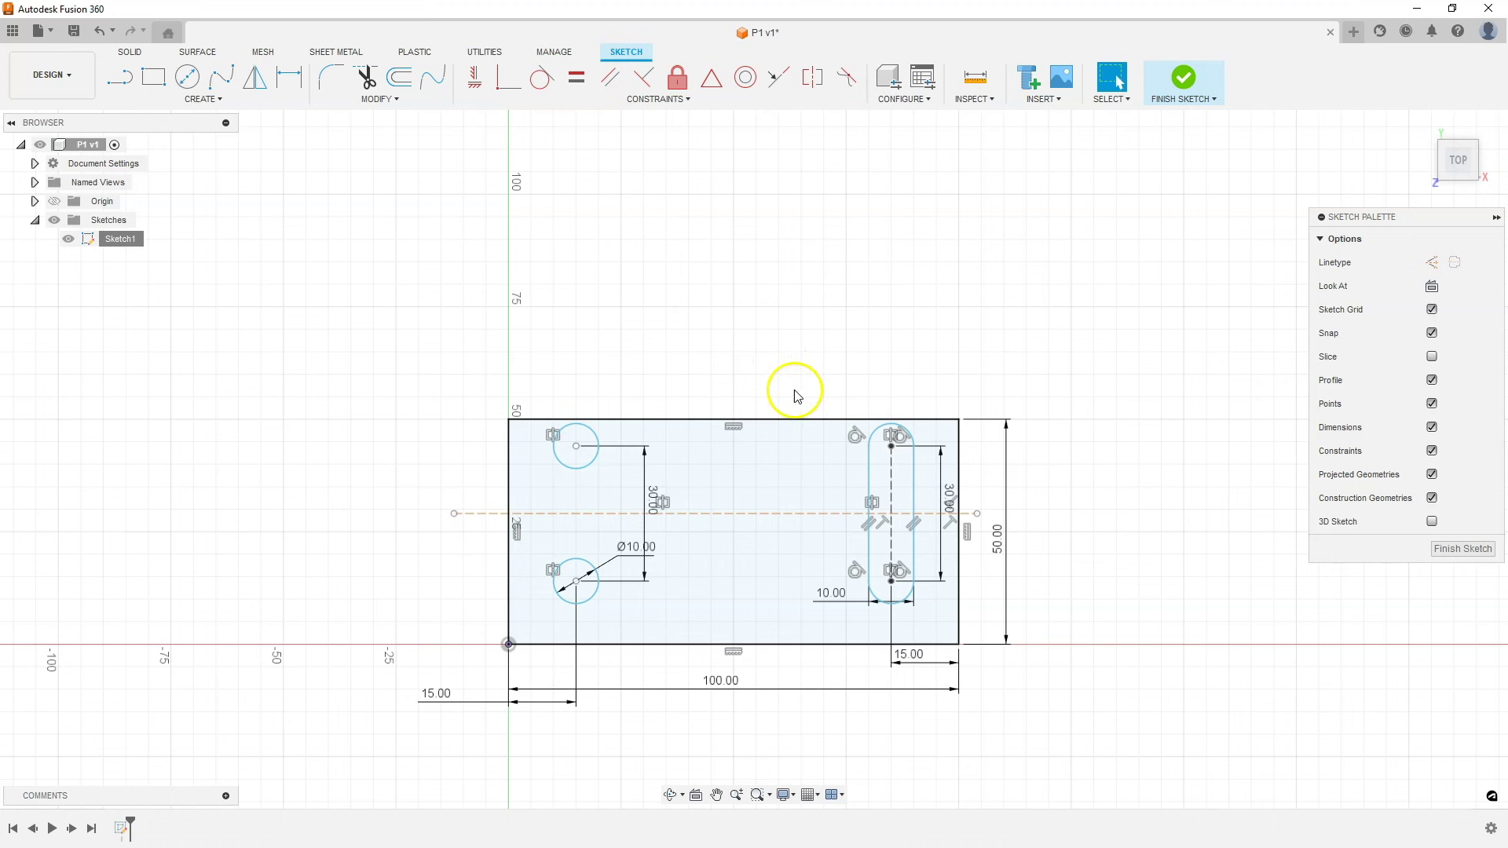
Step: Apply a Symmetry constraint to the rectangle's top and bottom edges about the horizontal construction line
{"action": "left_click", "coordinate": [812, 80]}
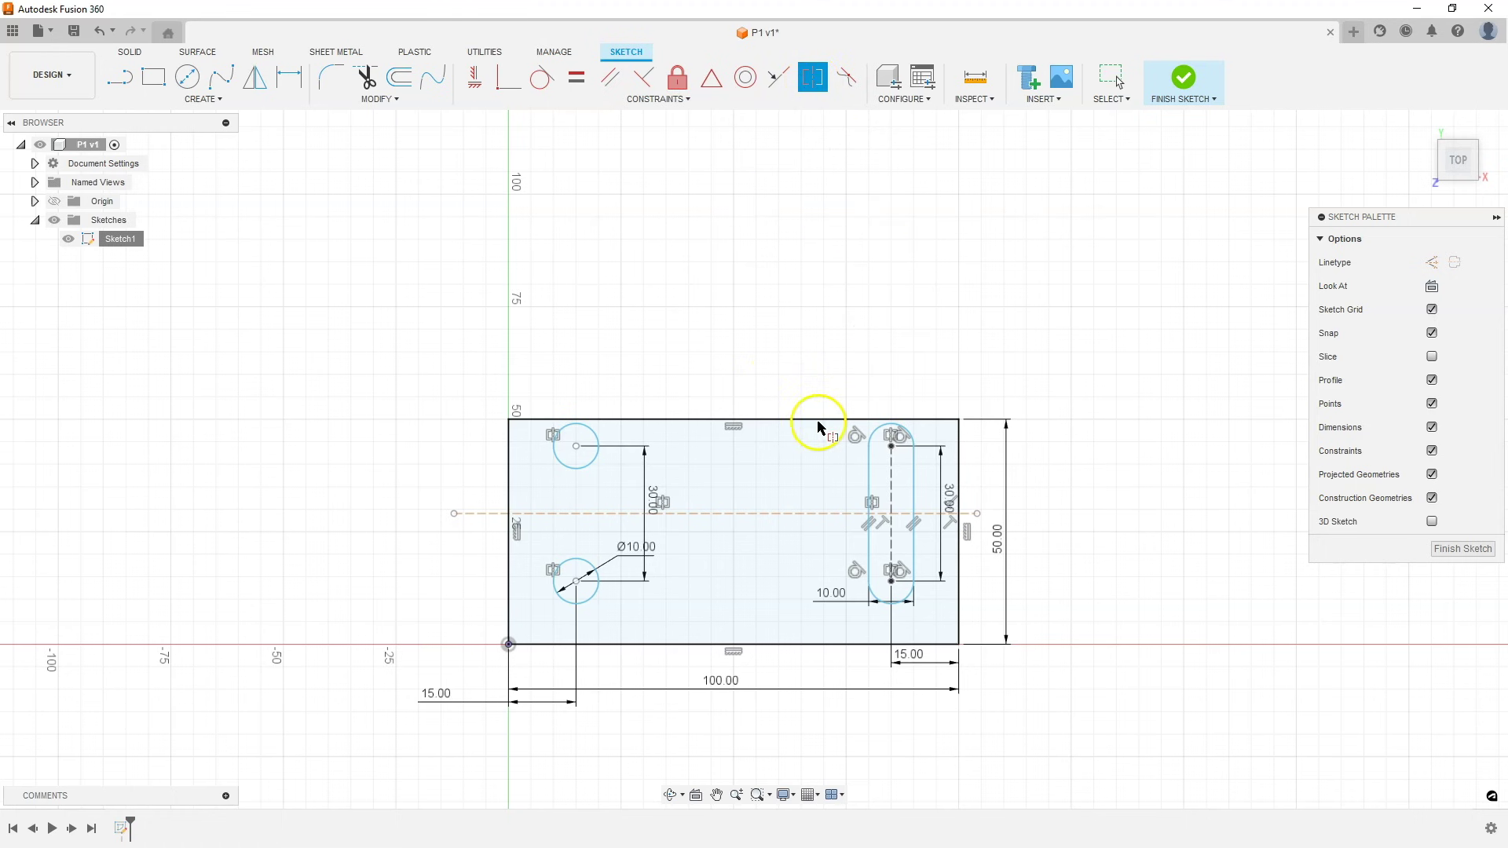
{"action": "left_click", "coordinate": [788, 421]}
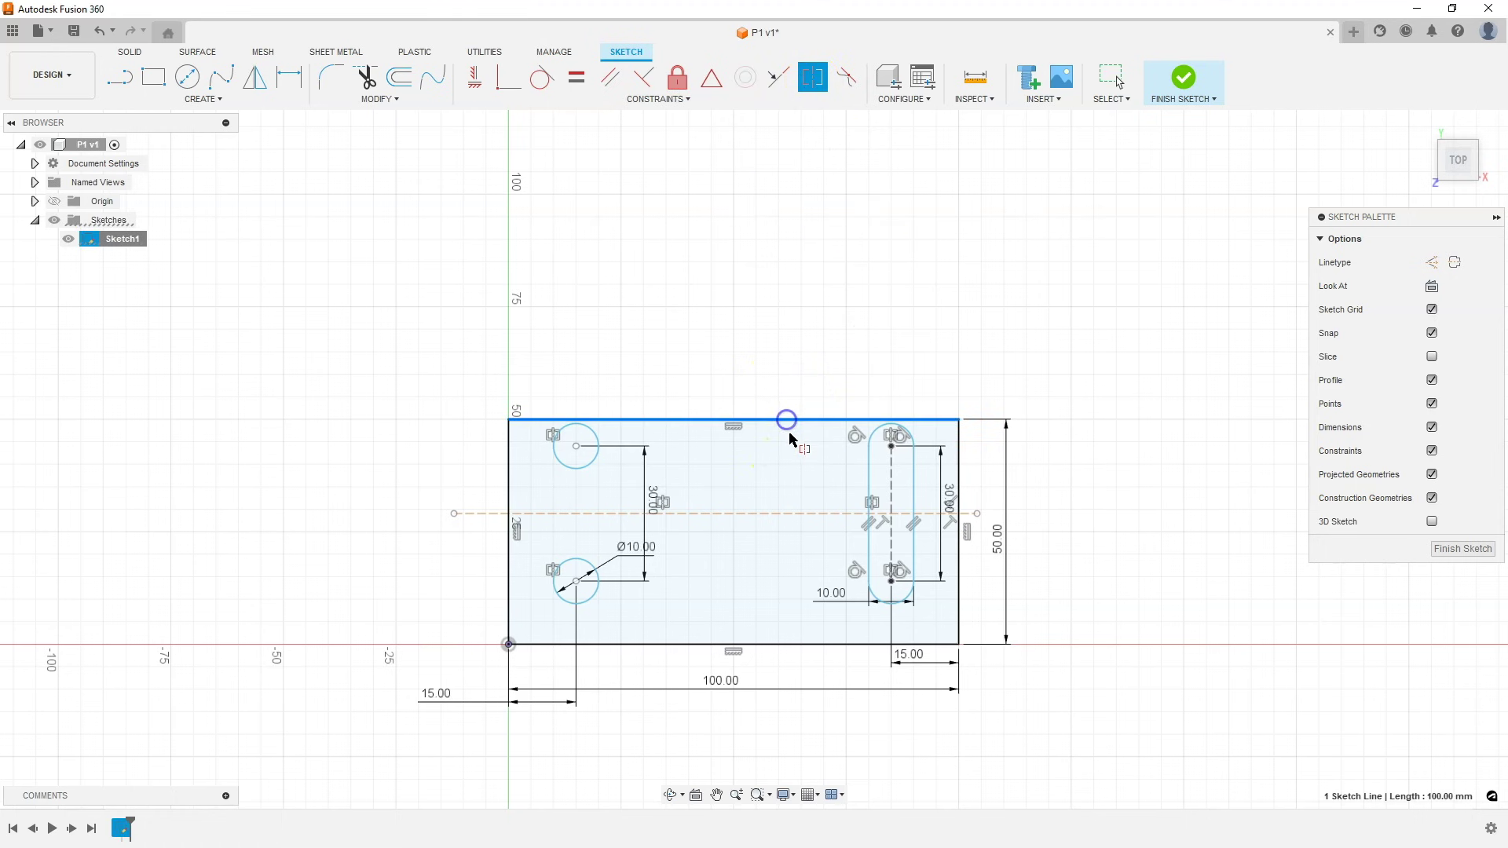
{"action": "left_click", "coordinate": [740, 649]}
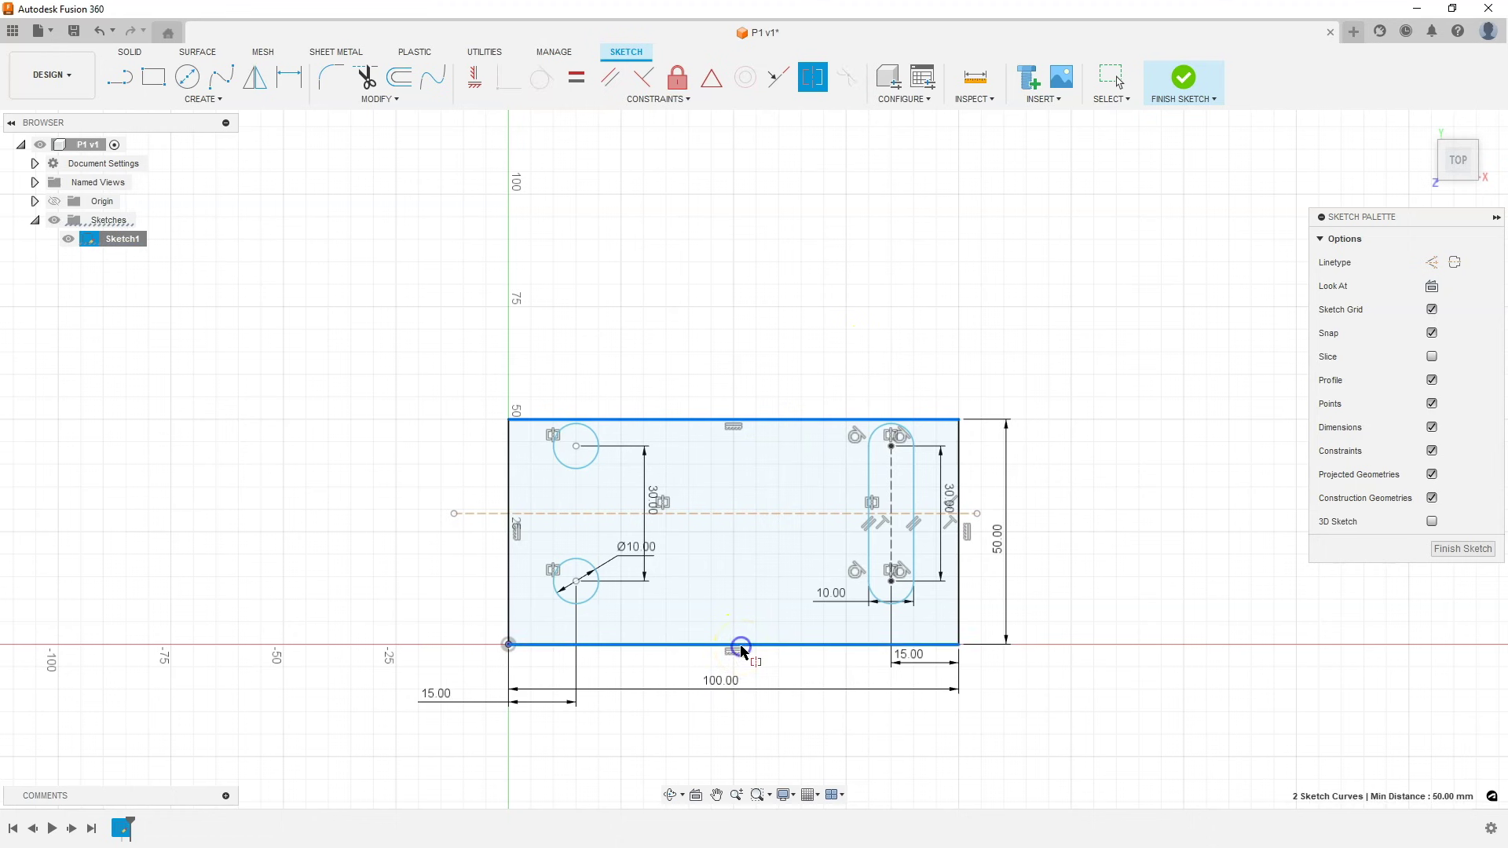
{"action": "left_click", "coordinate": [760, 515]}
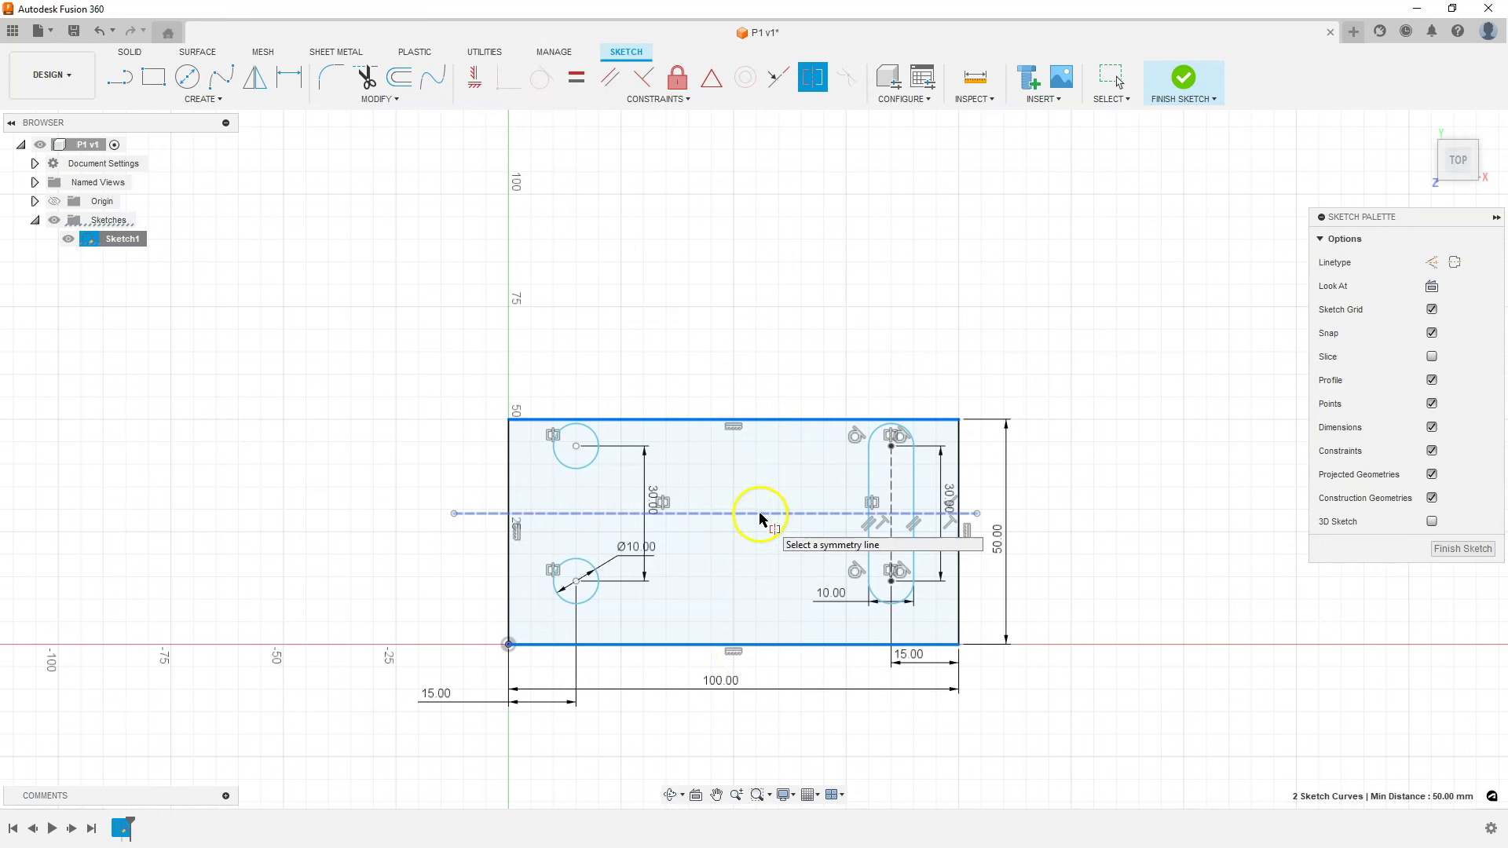
{"action": "left_click", "coordinate": [774, 517]}
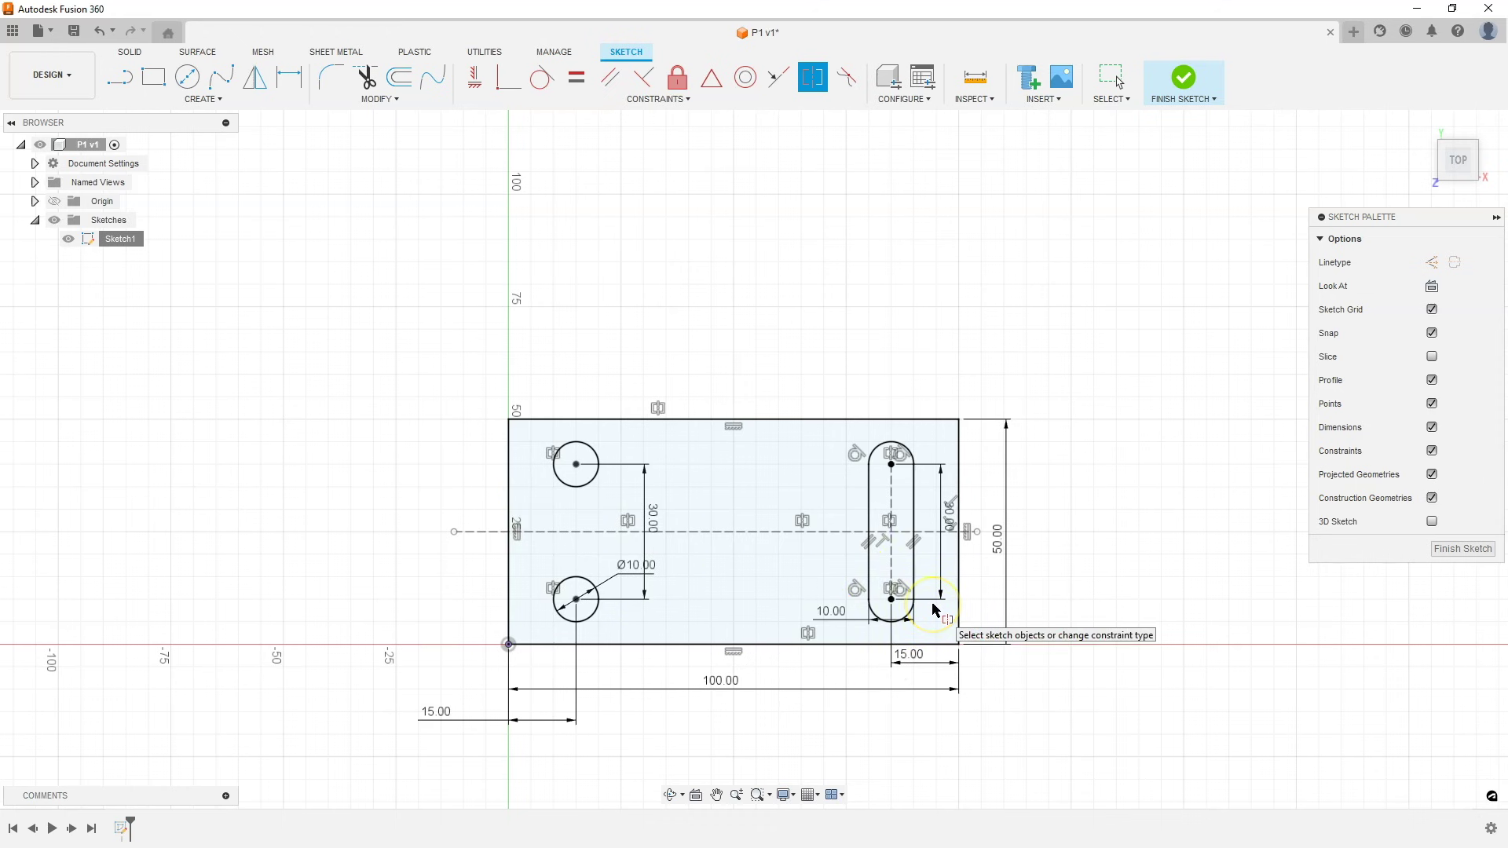
{"action": "left_click", "coordinate": [887, 578]}
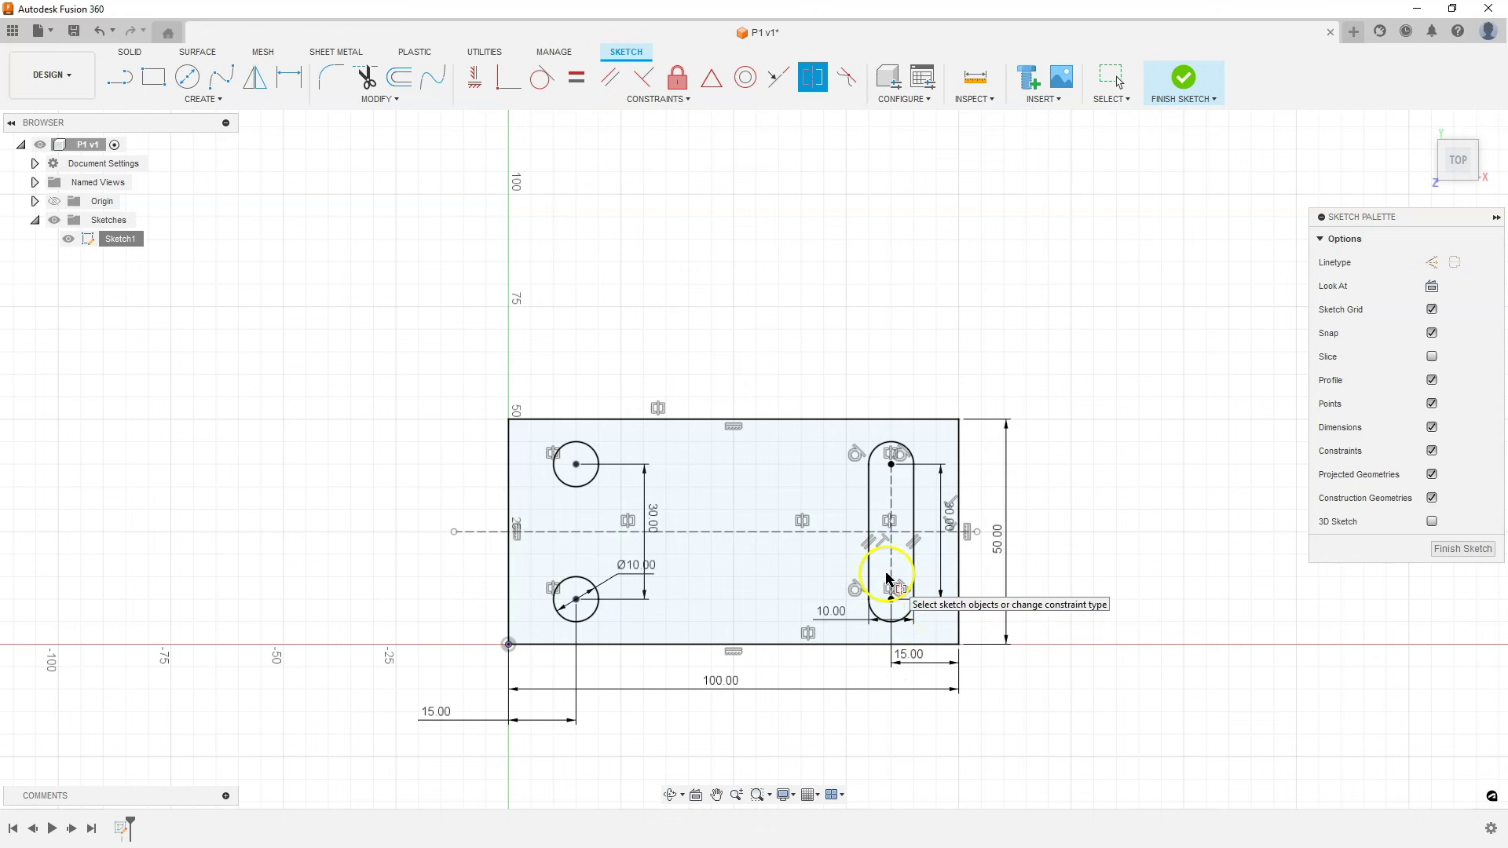
{"action": "left_click", "coordinate": [832, 561]}
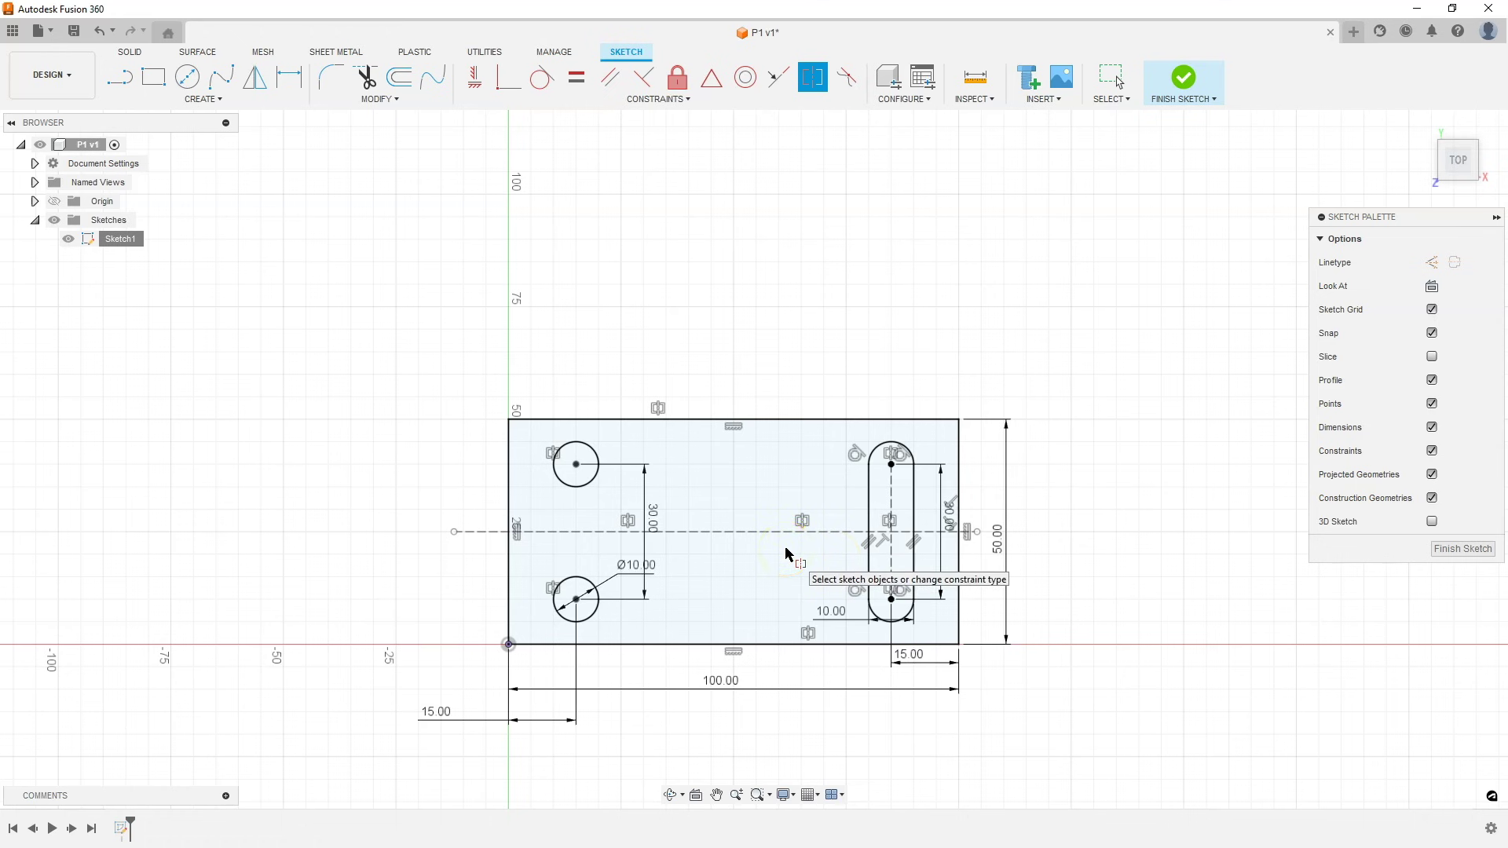
{"action": "key", "text": "Escape"}
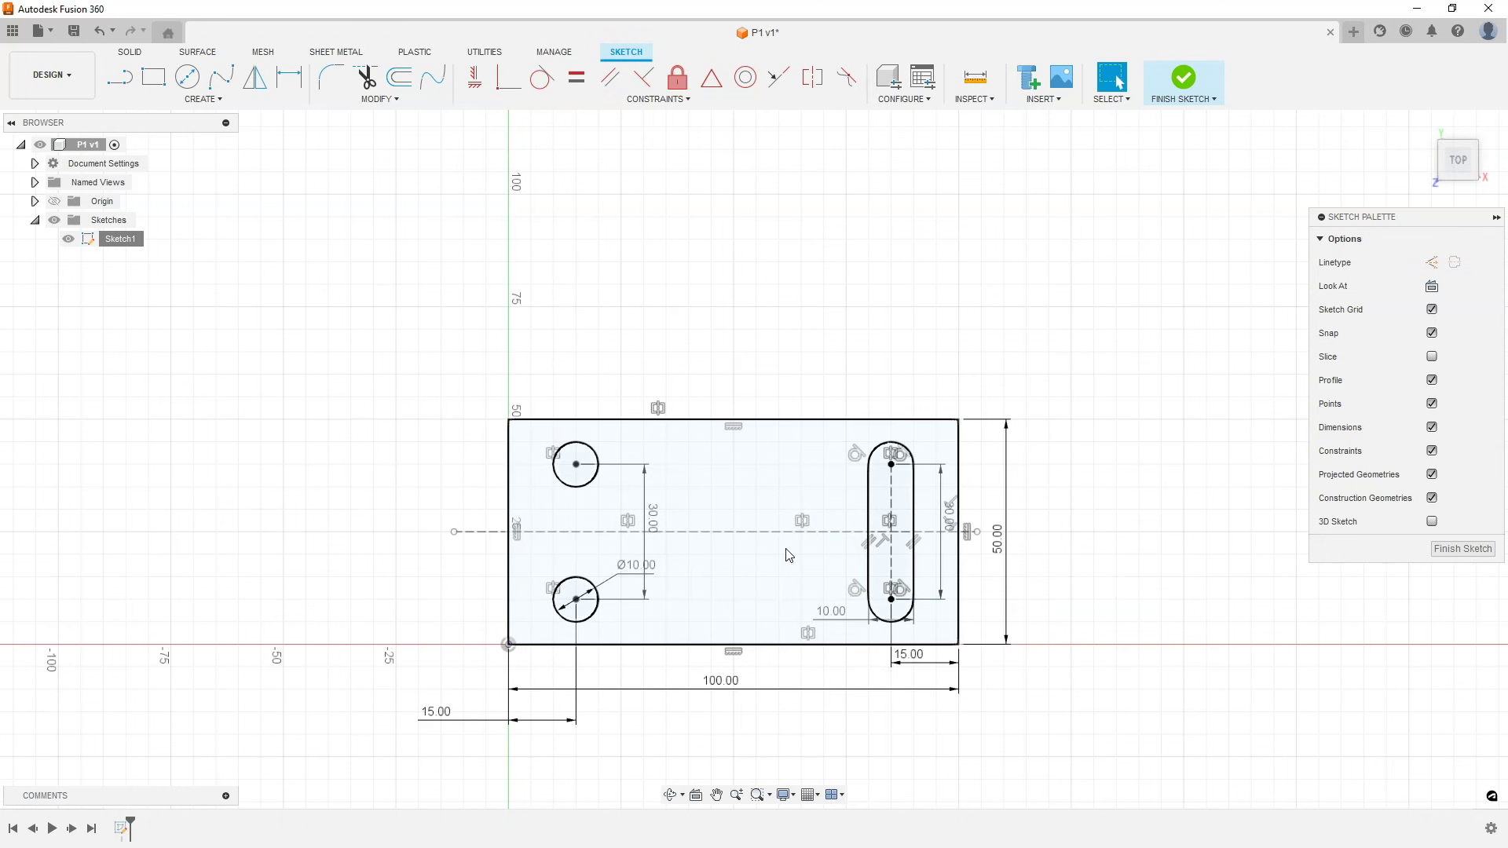
Step: Finish the sketch and return to solid modelling
{"action": "left_click", "coordinate": [765, 603]}
{"action": "left_click", "coordinate": [975, 572]}
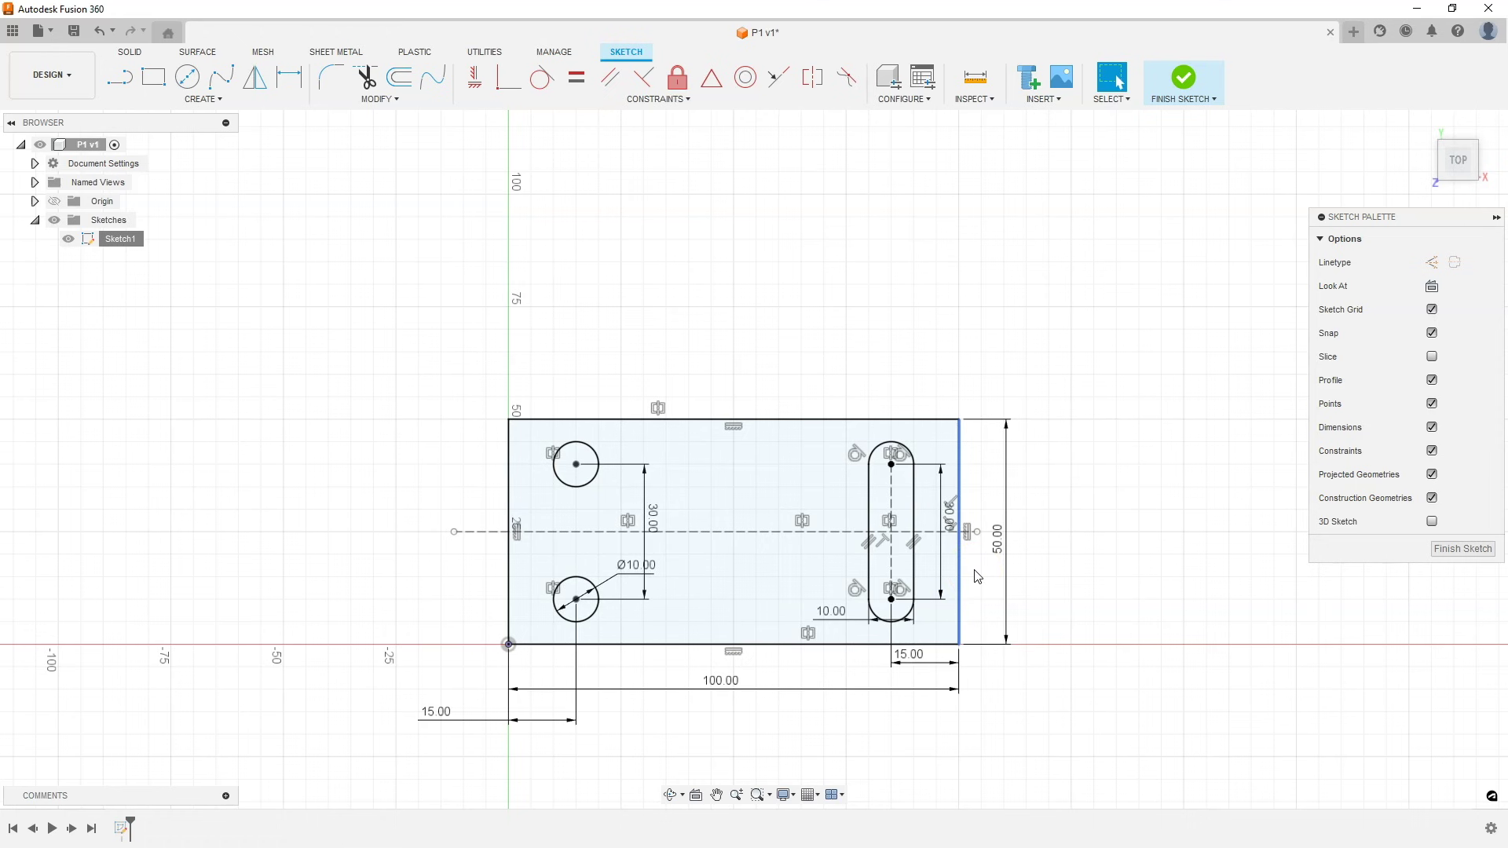
{"action": "left_click", "coordinate": [1039, 557]}
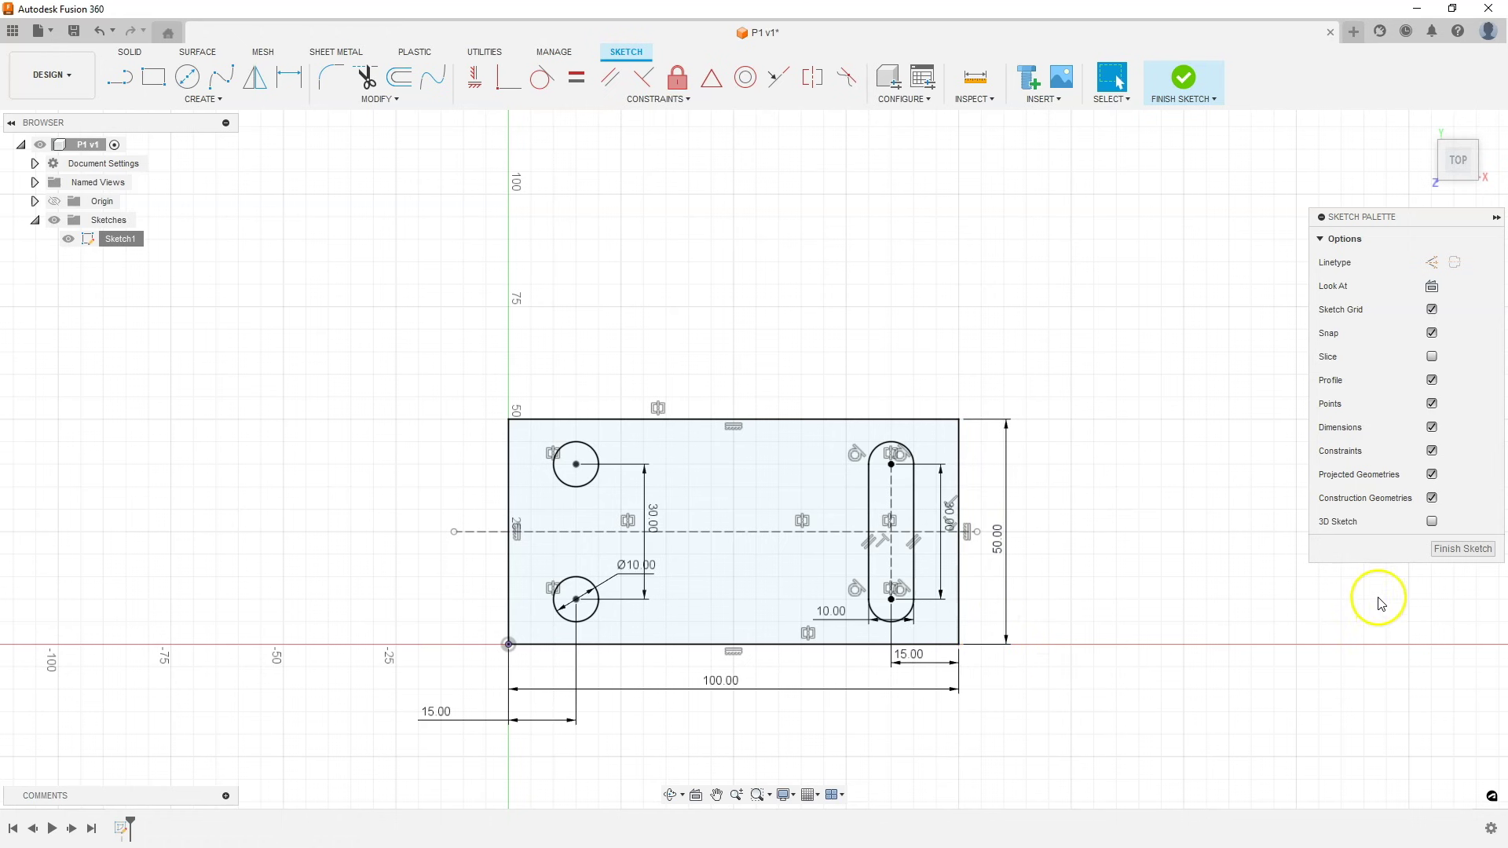
{"action": "left_click", "coordinate": [1451, 549]}
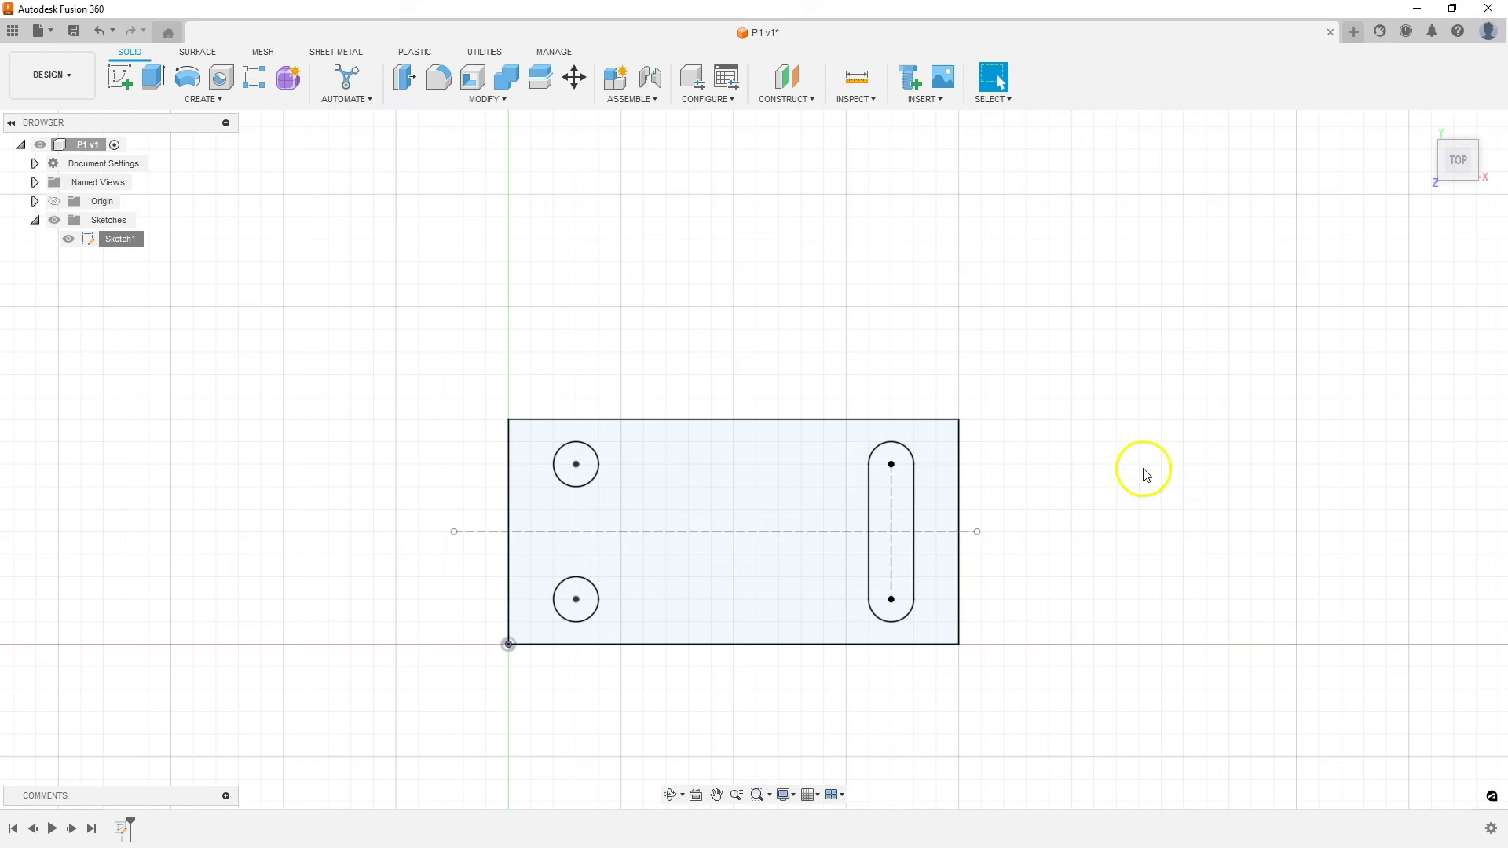
Step: Save the design twice, keeping the version description "User Saved"
{"action": "left_click", "coordinate": [78, 37]}
{"action": "left_click", "coordinate": [732, 469]}
{"action": "left_click", "coordinate": [74, 35]}
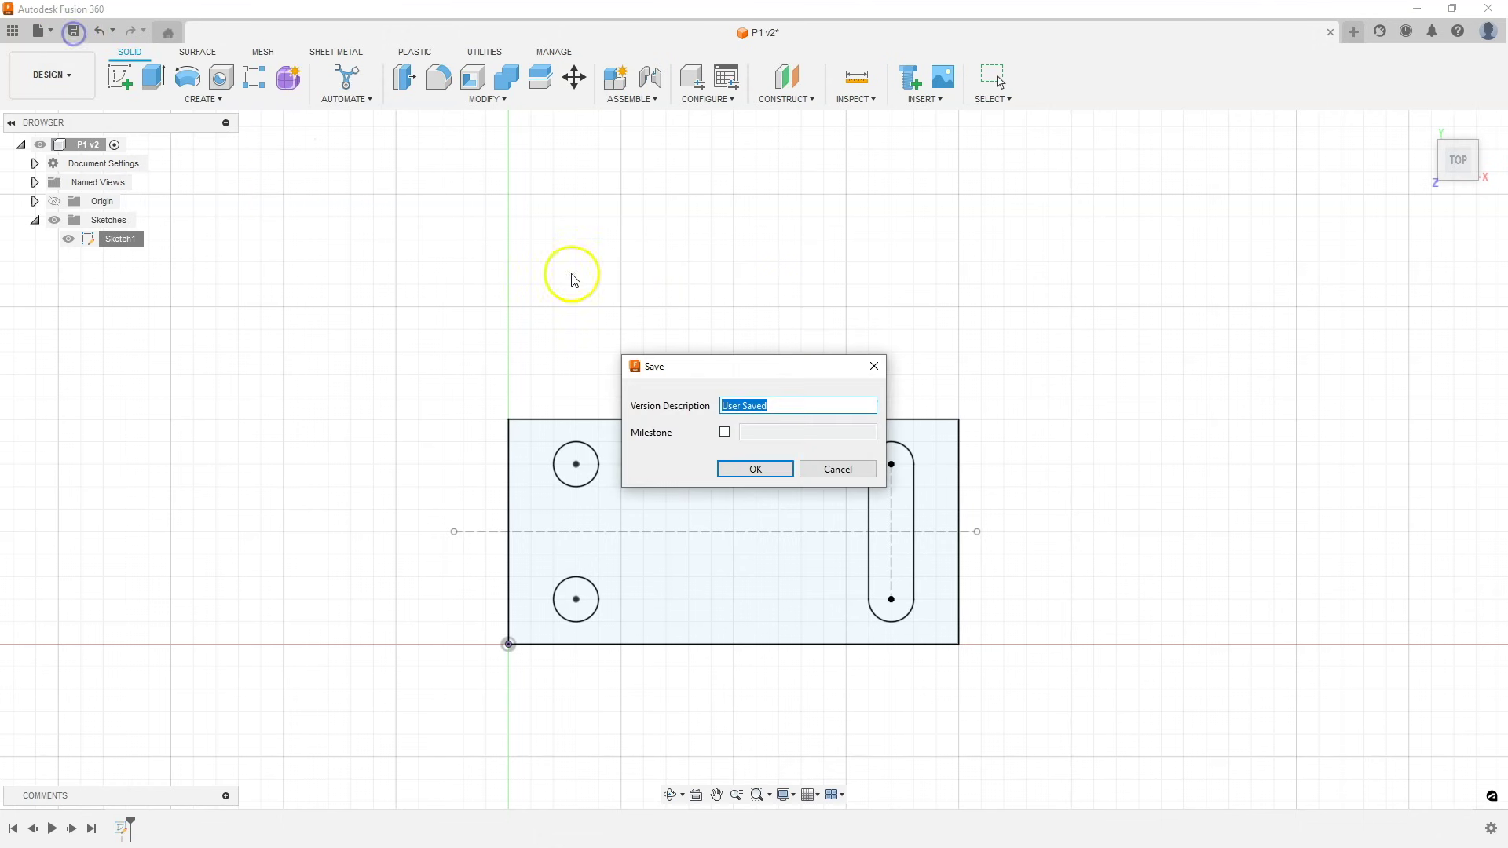
{"action": "left_click", "coordinate": [738, 475]}
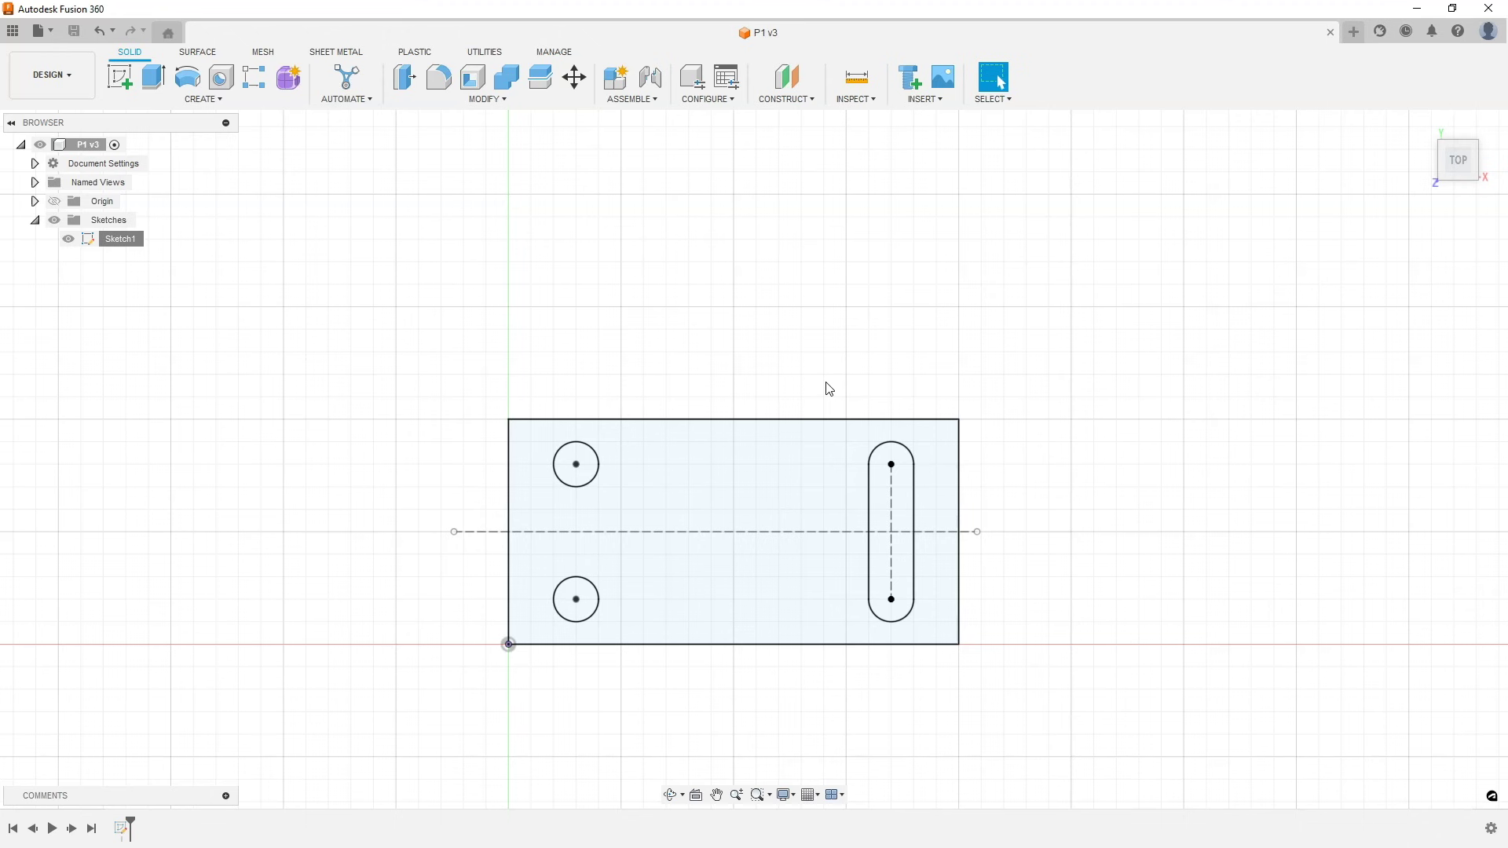
Step: Set up an Extrude of the plate profile, leaving out the circles and slot, with a distance of 5 mm
{"action": "left_click", "coordinate": [886, 447]}
{"action": "left_click", "coordinate": [222, 101]}
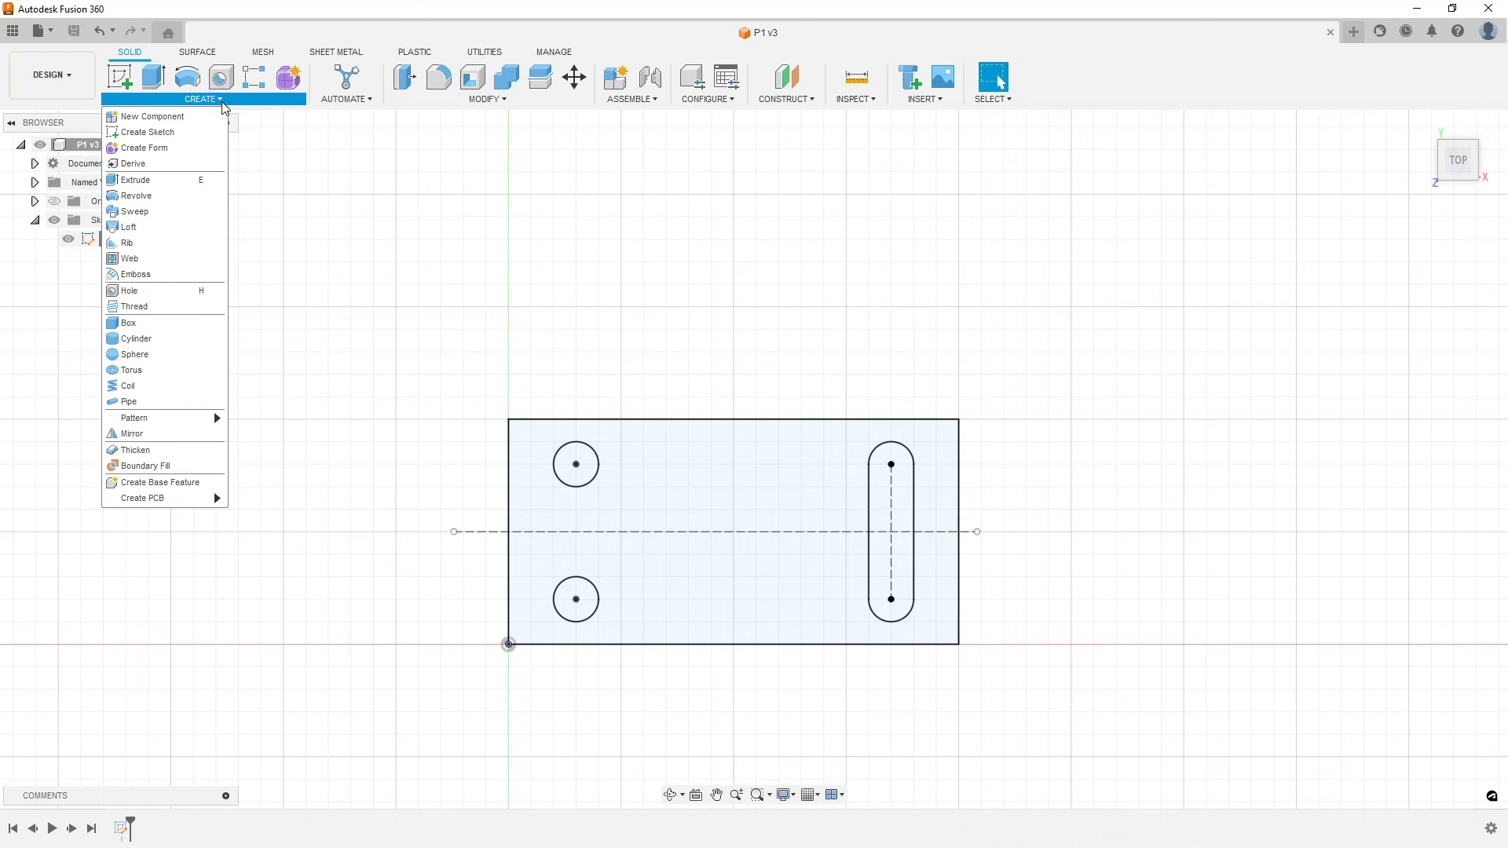
{"action": "left_click", "coordinate": [164, 183]}
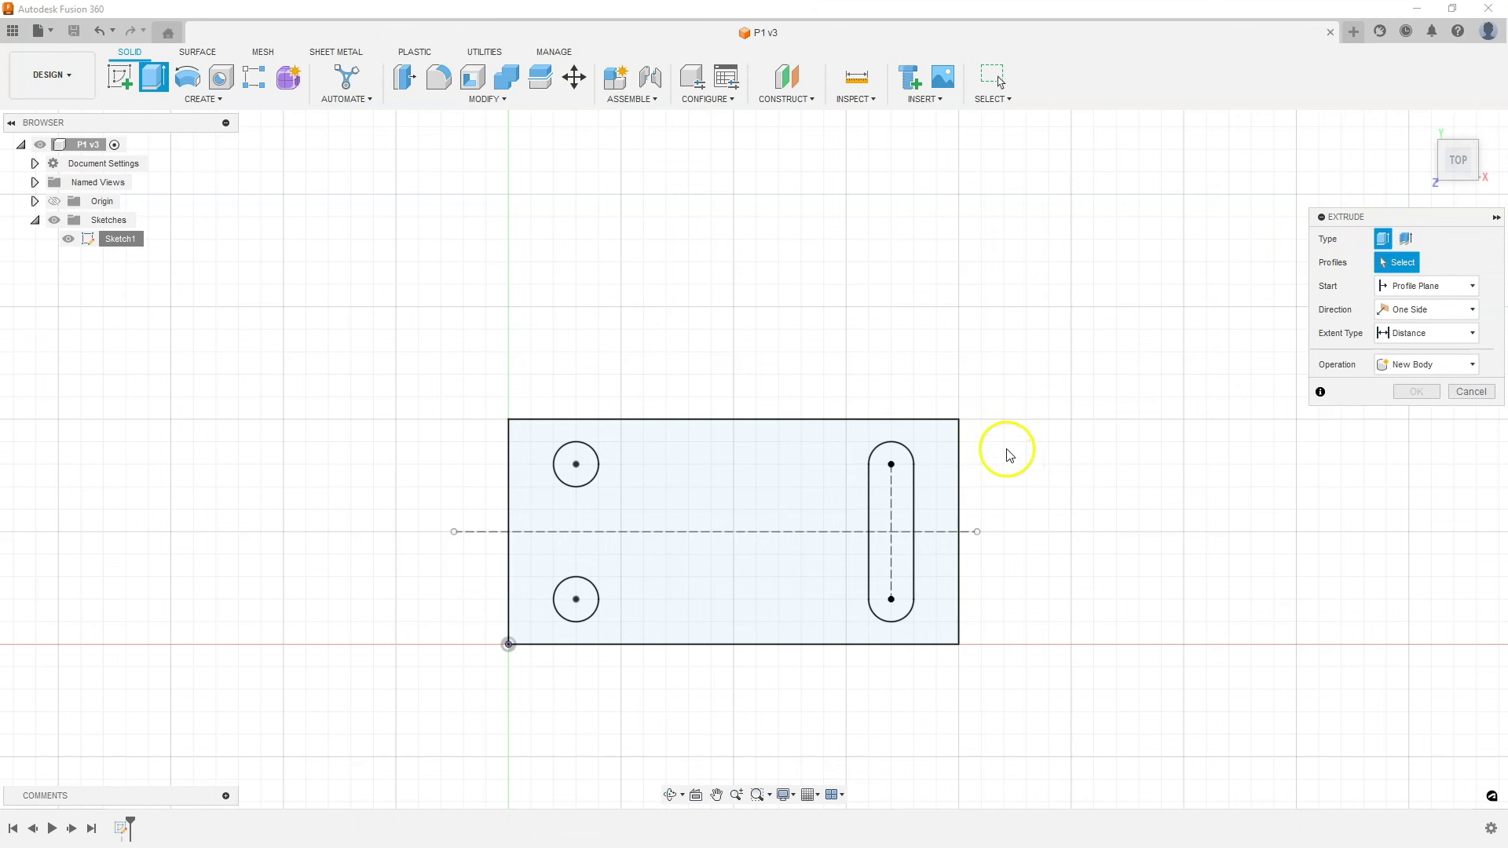
{"action": "middle_click_drag", "start_coordinate": [948, 457], "coordinate": [928, 385], "text": "shift"}
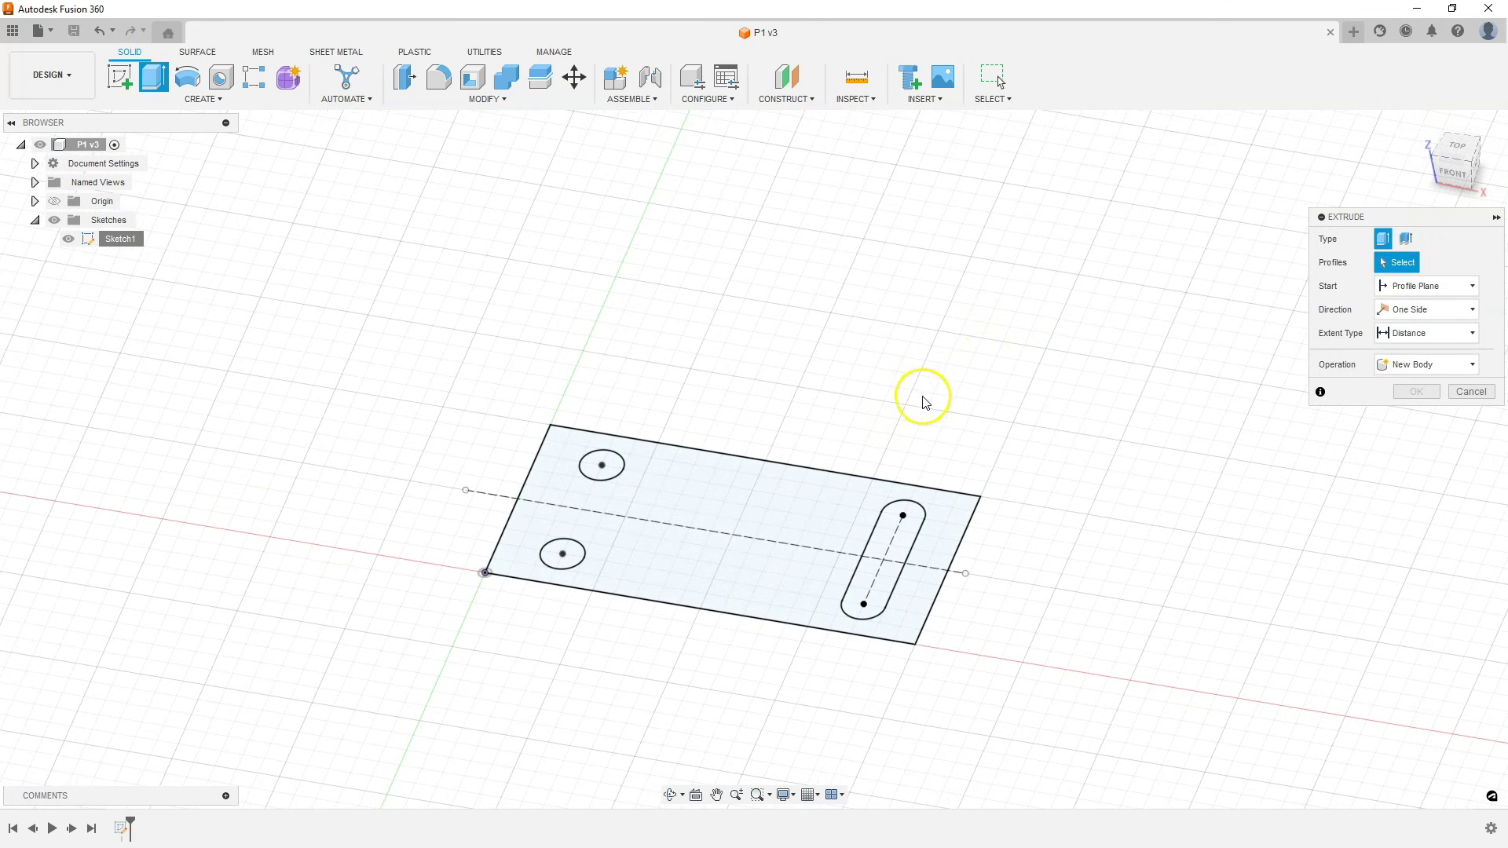
{"action": "left_click", "coordinate": [760, 505]}
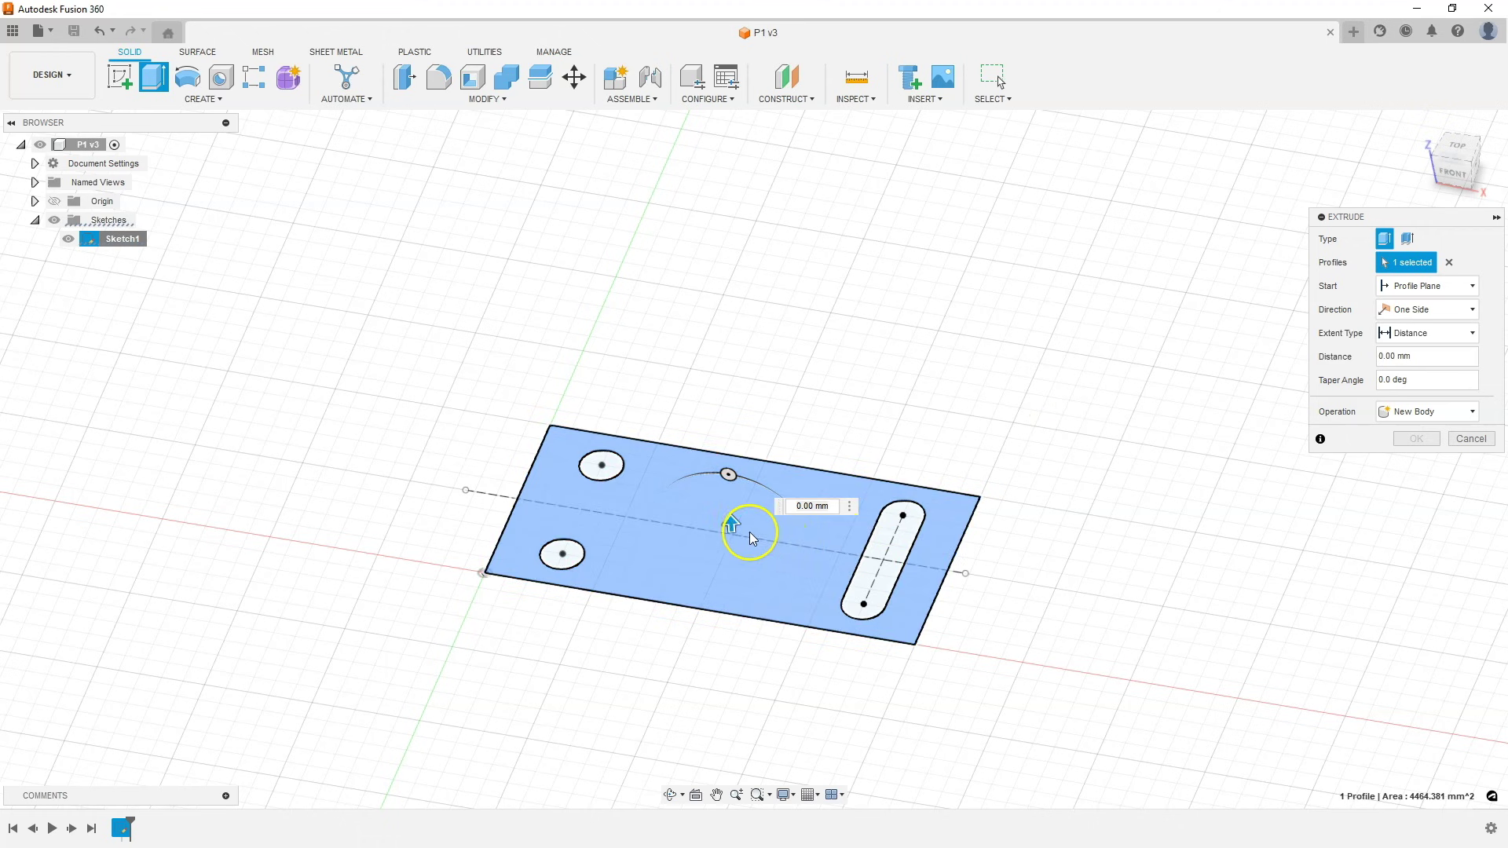
{"action": "mouse_move", "coordinate": [731, 524]}
{"action": "left_mouse_down"}
{"action": "mouse_move", "coordinate": [706, 523]}
{"action": "mouse_move", "coordinate": [720, 491]}
{"action": "left_mouse_up"}
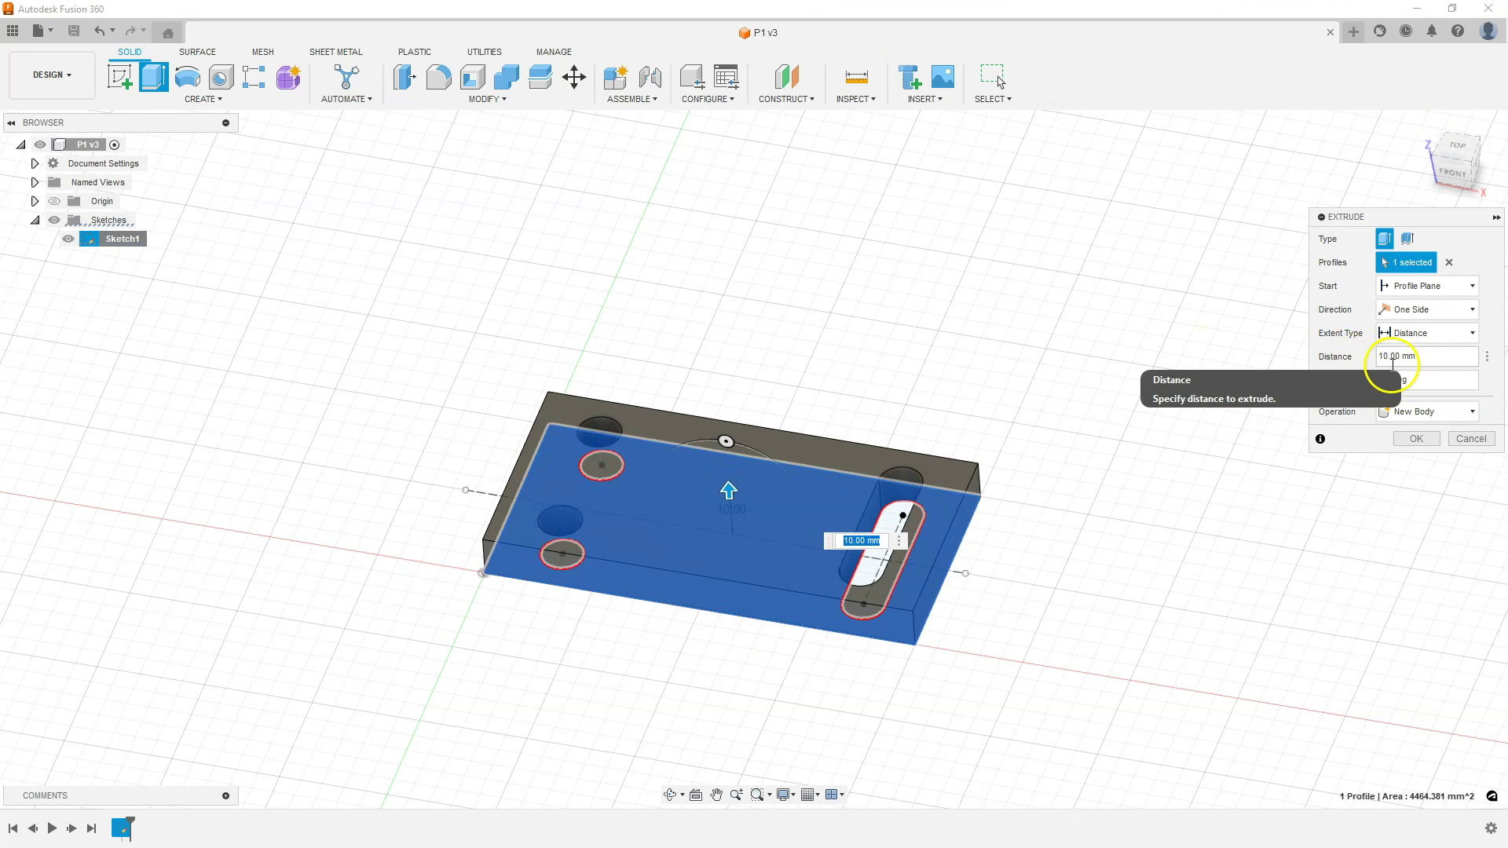
{"action": "left_click", "coordinate": [1375, 357]}
{"action": "left_click_drag", "start_coordinate": [1372, 356], "coordinate": [1361, 353]}
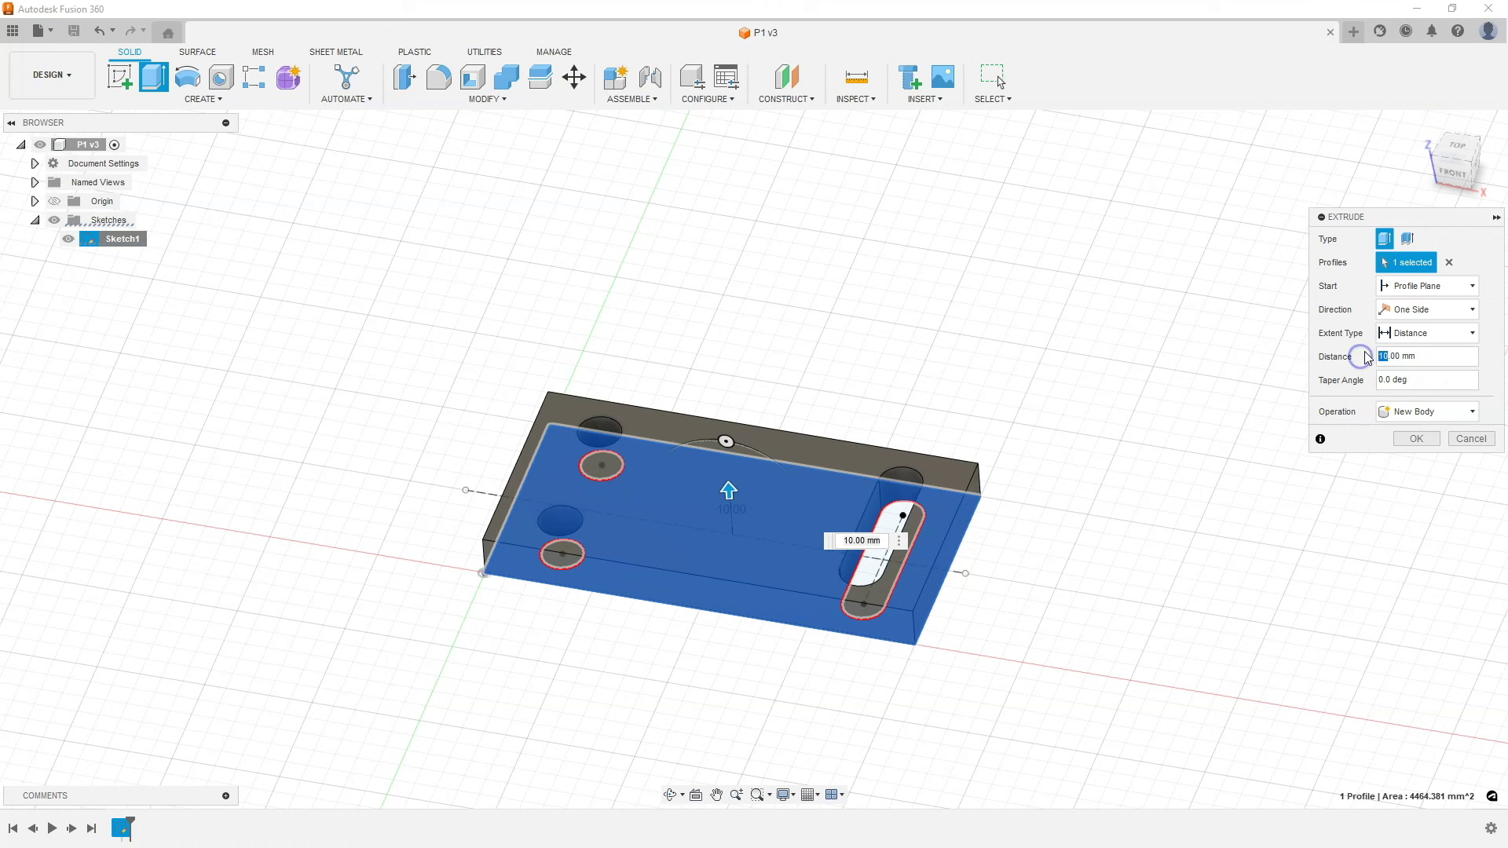
{"action": "type", "text": "5"}
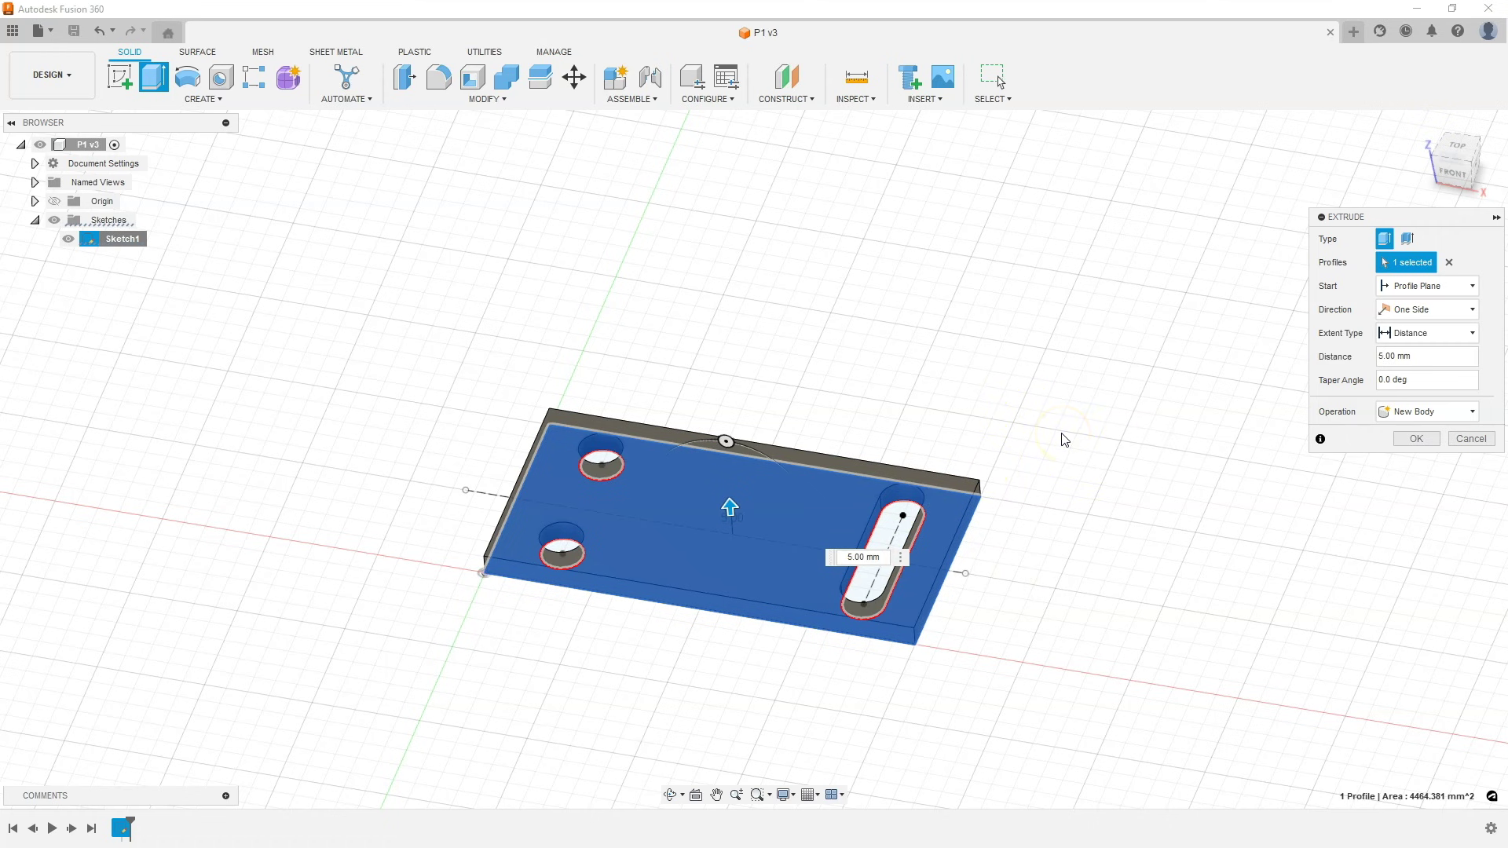
Step: Try including the slot and both circle profiles in the extrusion, and deselect them again
{"action": "left_click", "coordinate": [888, 531]}
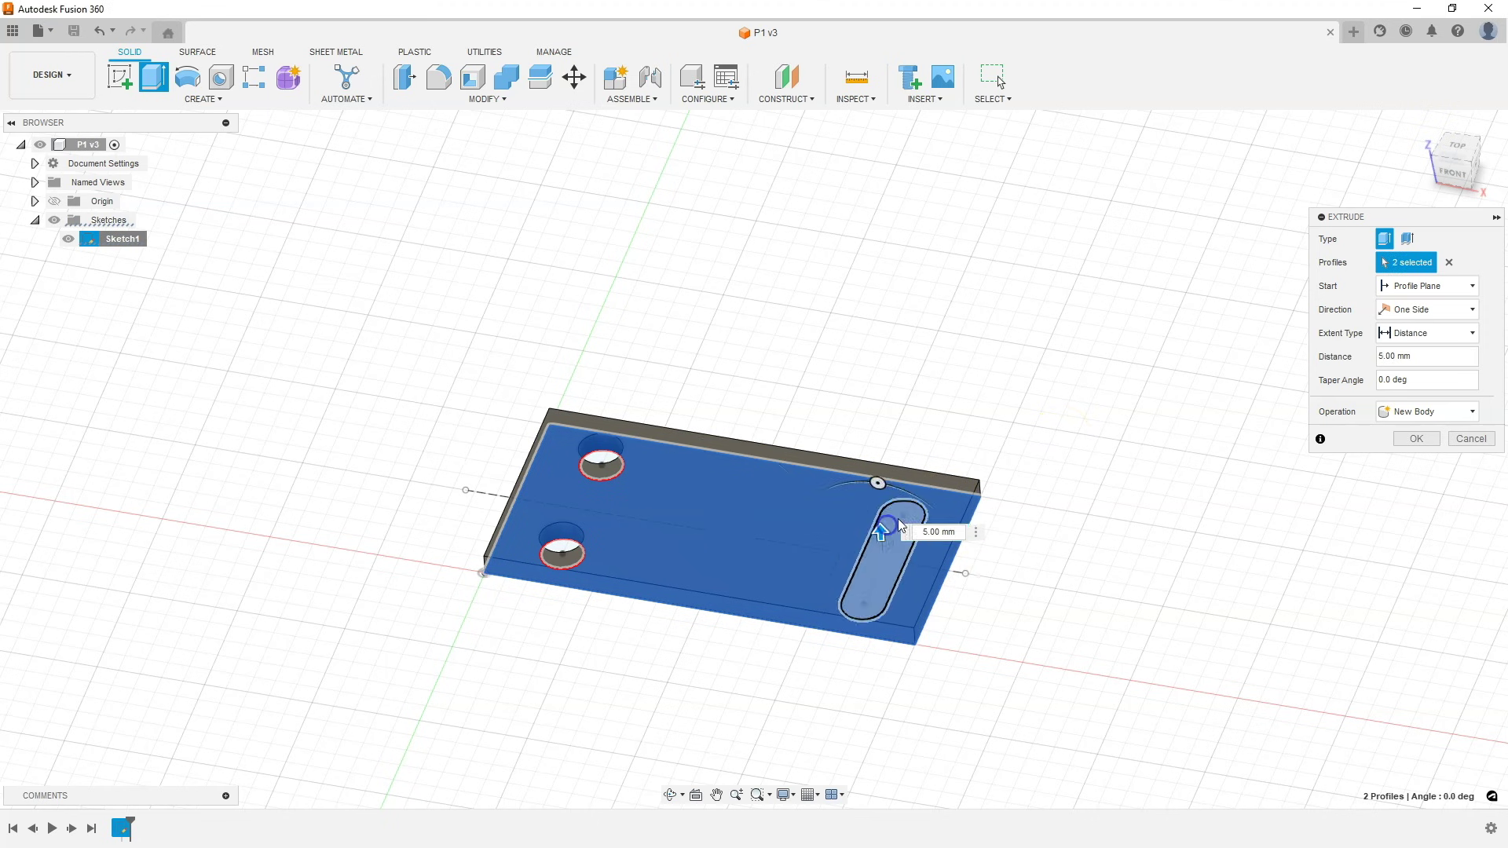
{"action": "left_click", "coordinate": [603, 459]}
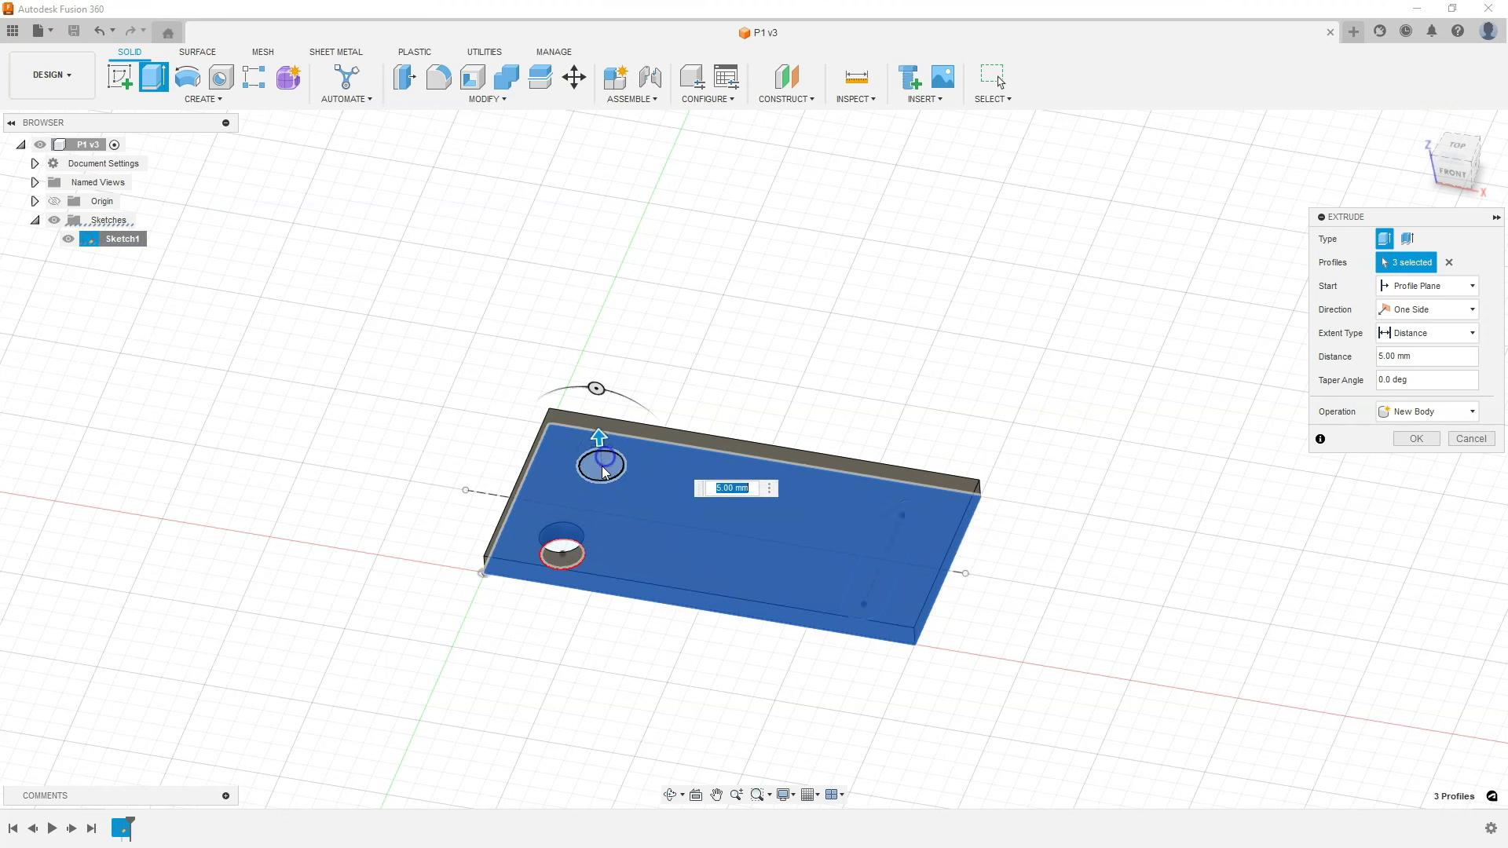
{"action": "left_click", "coordinate": [567, 551]}
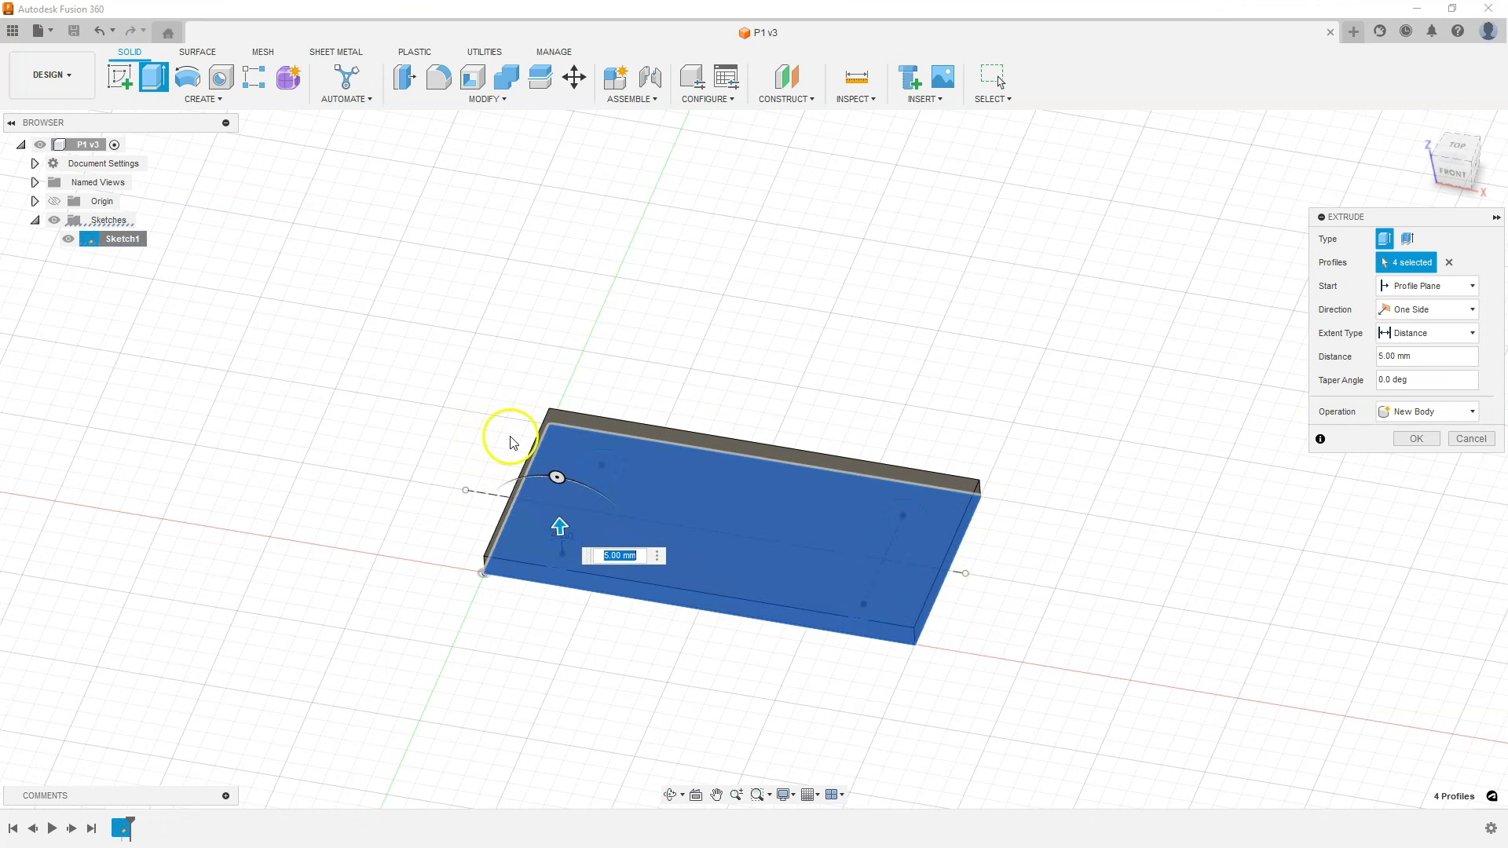
{"action": "left_click", "coordinate": [559, 551]}
{"action": "left_click", "coordinate": [602, 465]}
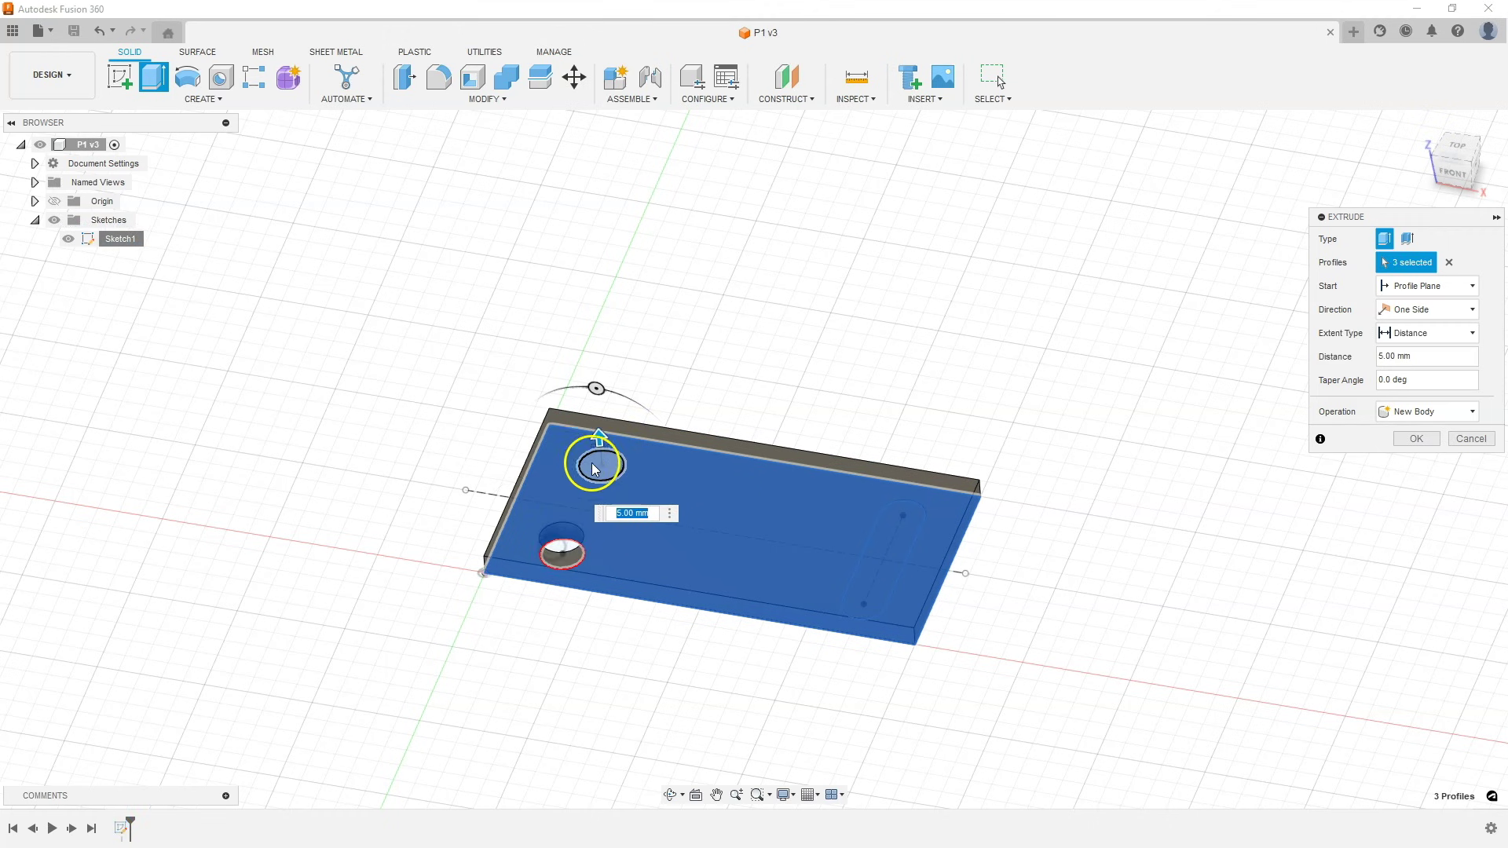
{"action": "left_click", "coordinate": [902, 534]}
{"action": "left_click", "coordinate": [1112, 585]}
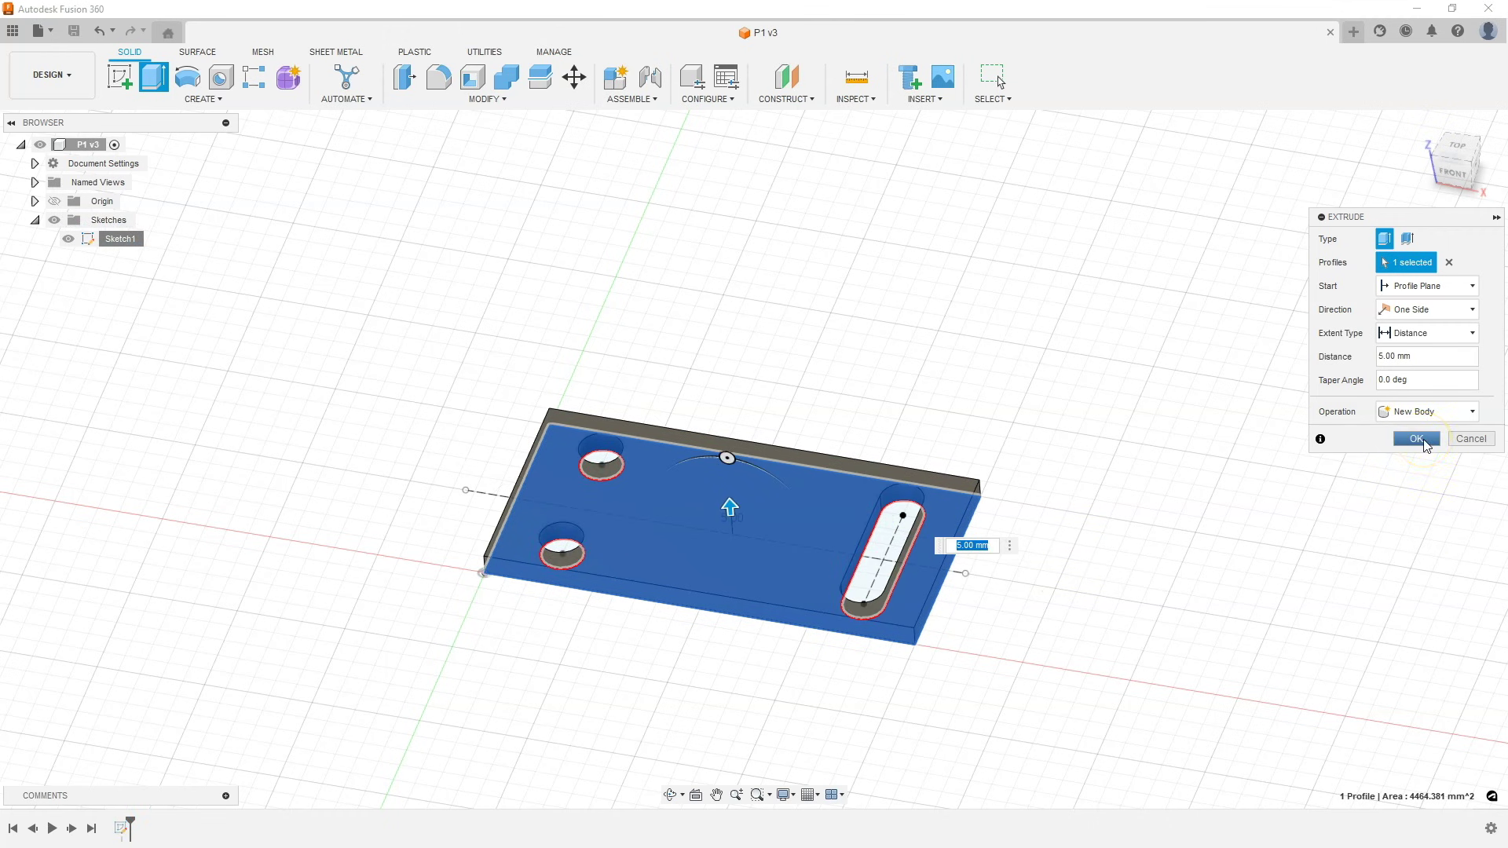
Step: Complete the plate's 5 mm extrusion as a new body and check the Sketches folder in the browser tree
{"action": "left_click", "coordinate": [1423, 441]}
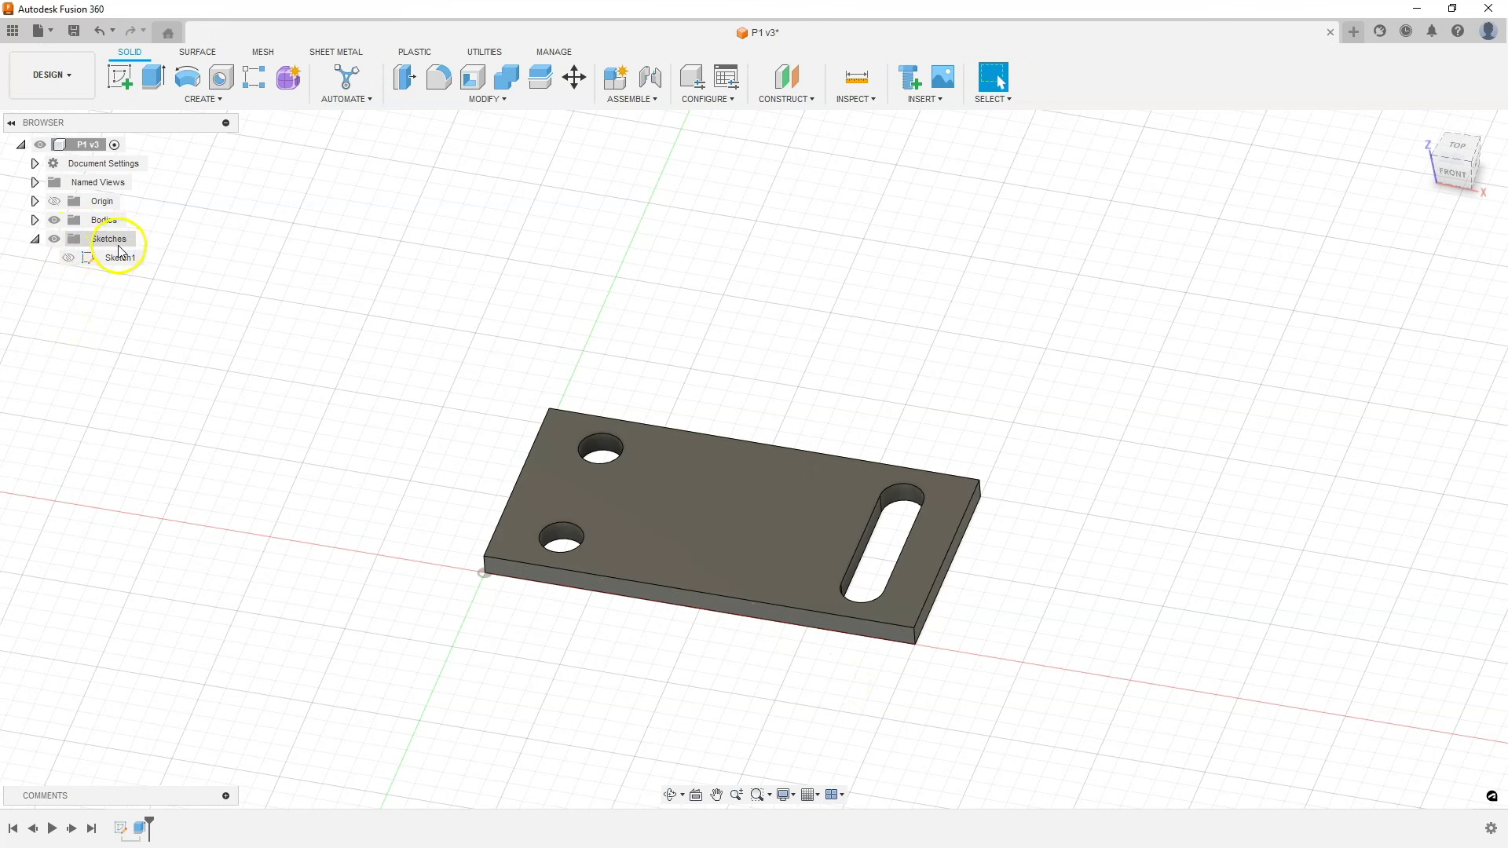
{"action": "left_click", "coordinate": [35, 239]}
{"action": "left_click", "coordinate": [35, 239]}
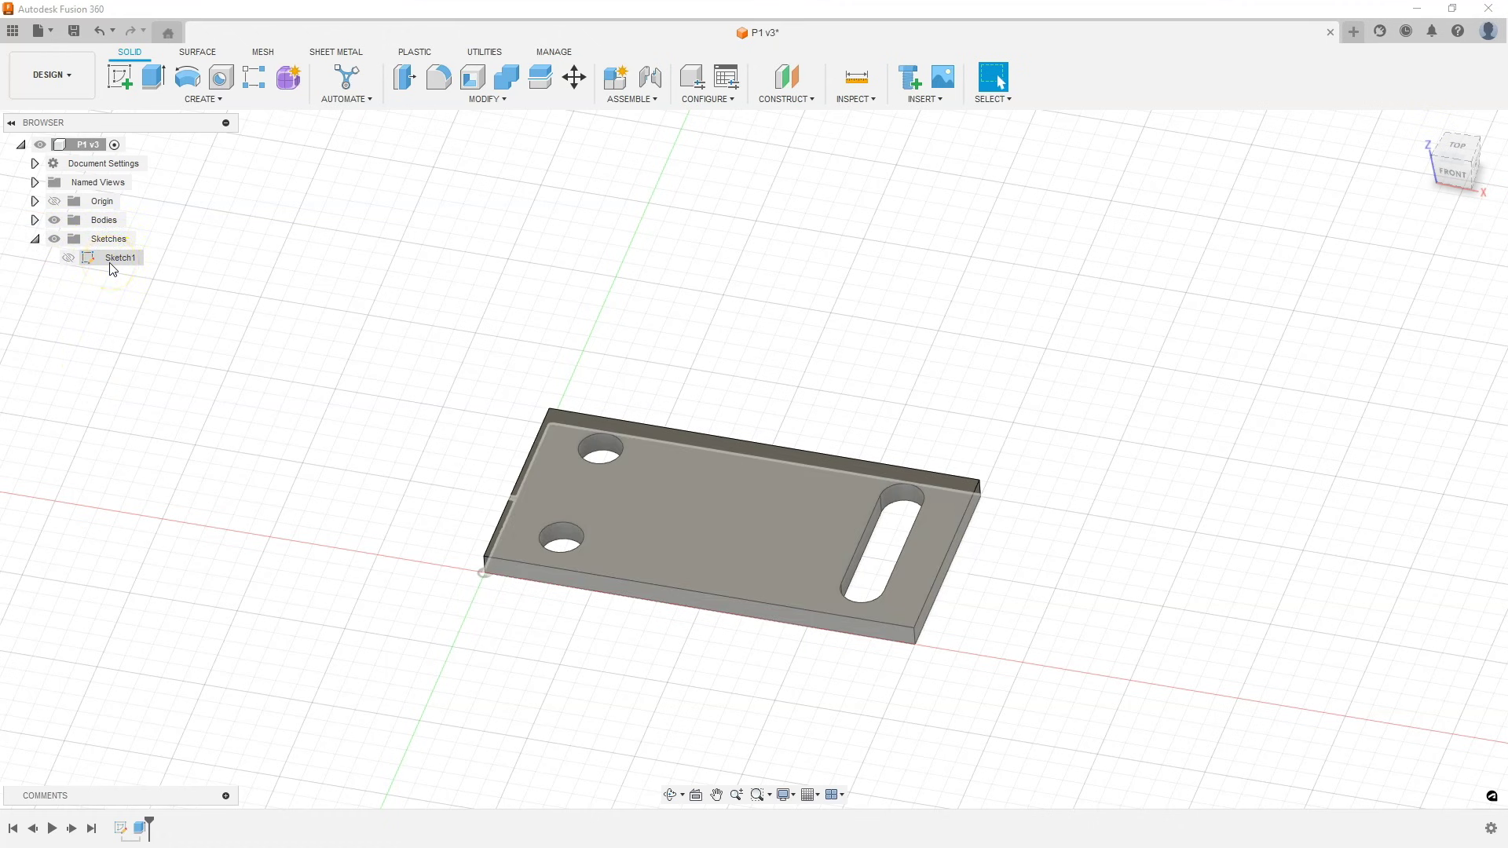
Step: Open the plate's sketch for editing and set its overall length dimension to 120 mm
{"action": "right_click", "coordinate": [112, 267]}
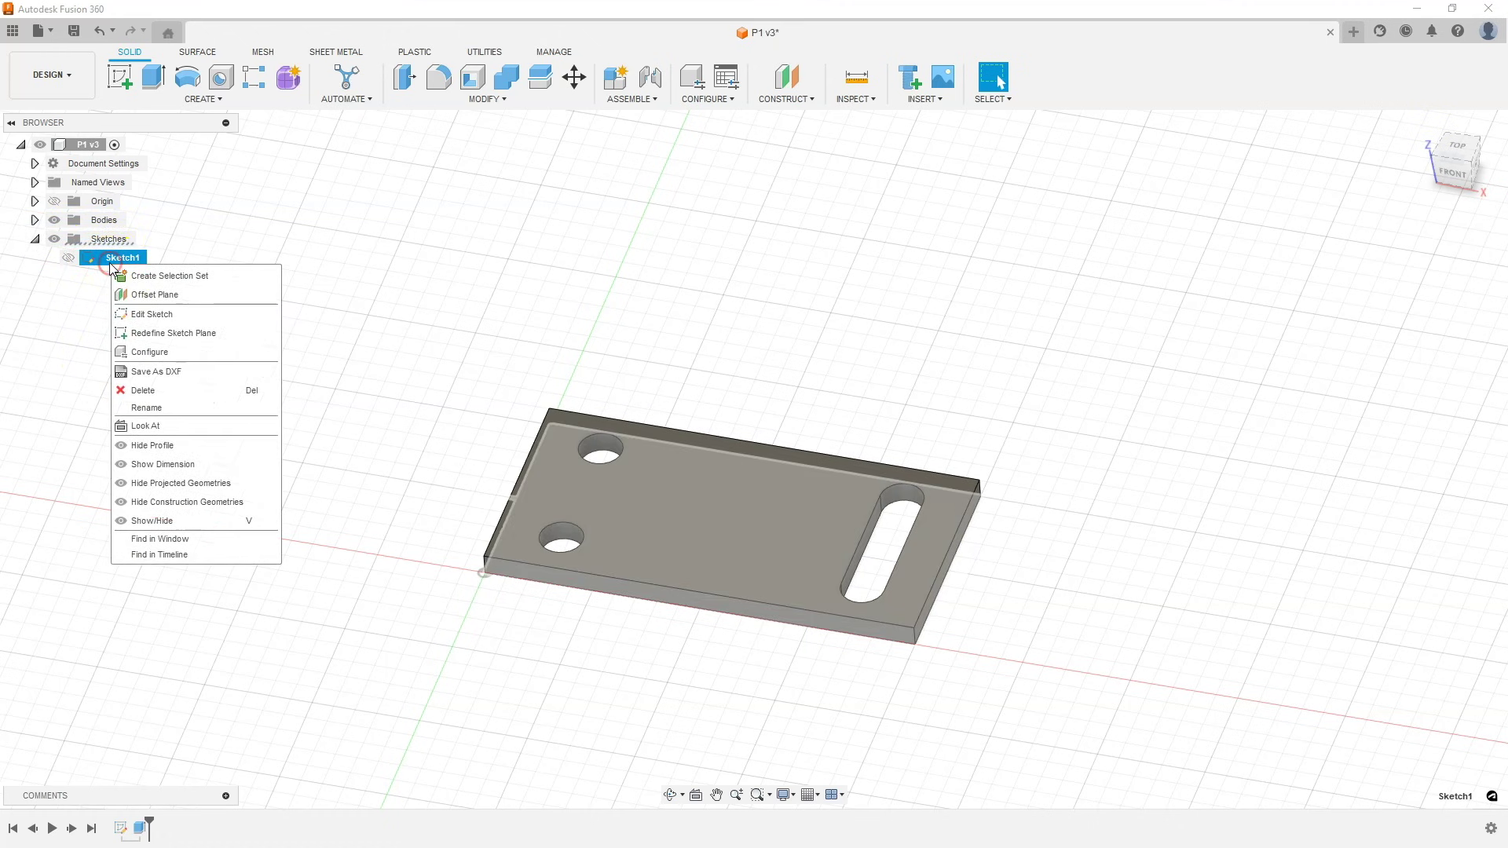
{"action": "left_click", "coordinate": [153, 316]}
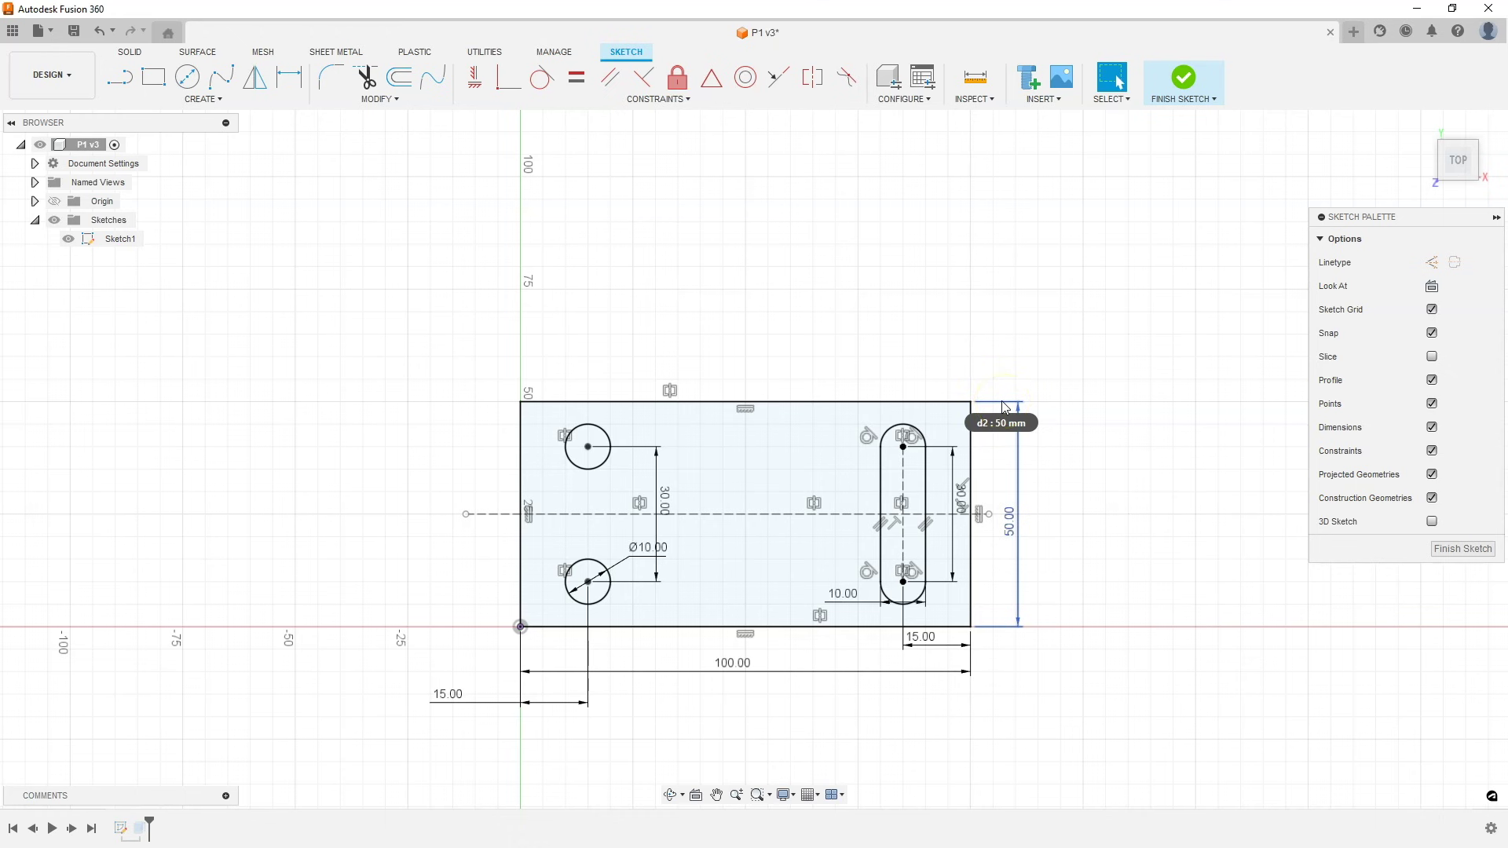
{"action": "double_click", "coordinate": [740, 667]}
{"action": "type", "text": "120"}
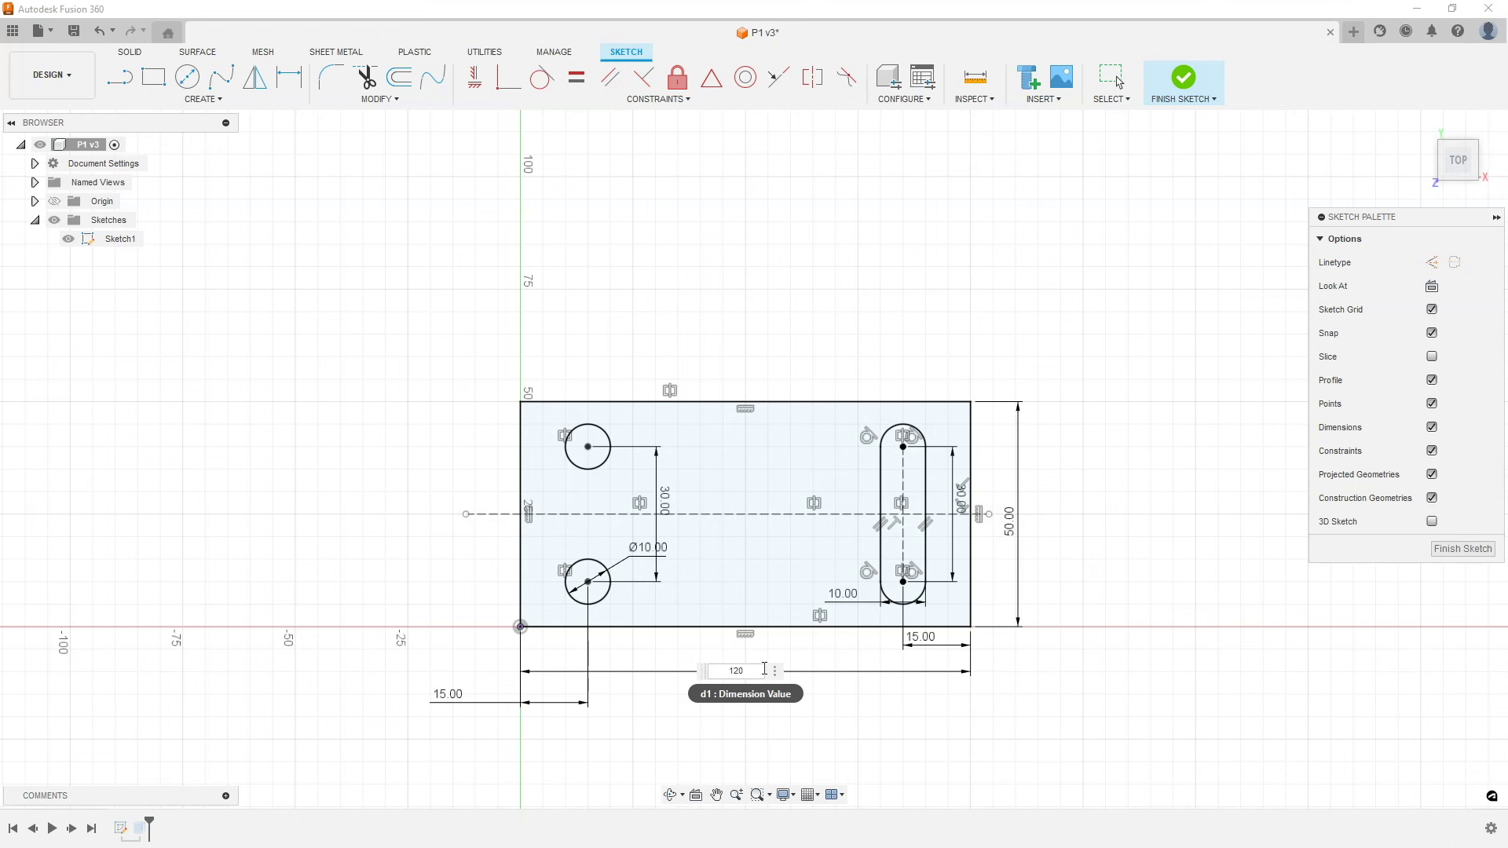
{"action": "key", "text": "Return"}
{"action": "left_click", "coordinate": [1225, 633]}
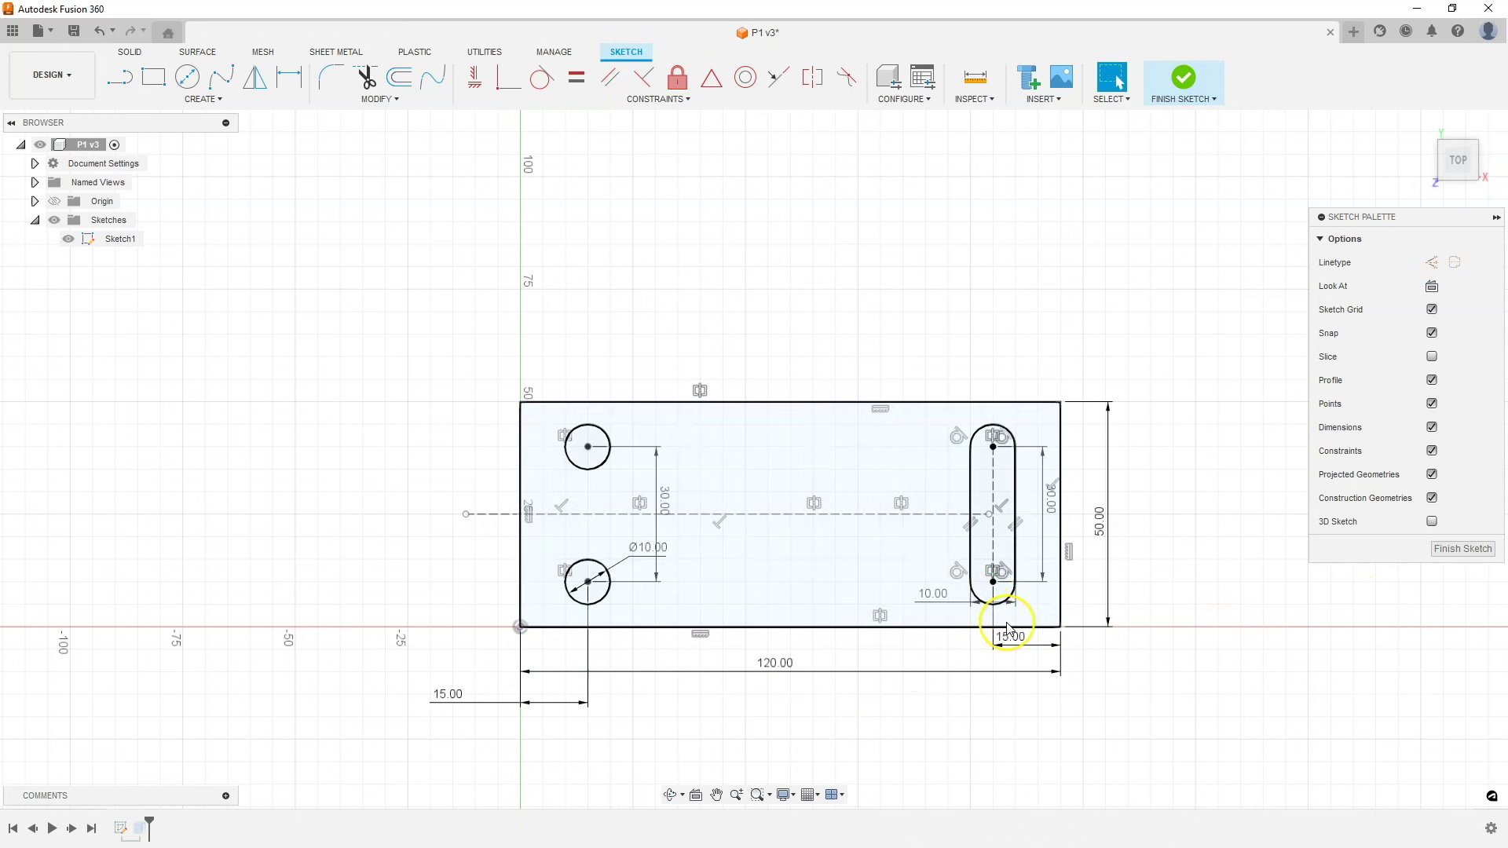
Step: Finish the sketch edit and save the design with the version description "User Saved"
{"action": "left_click", "coordinate": [1013, 602]}
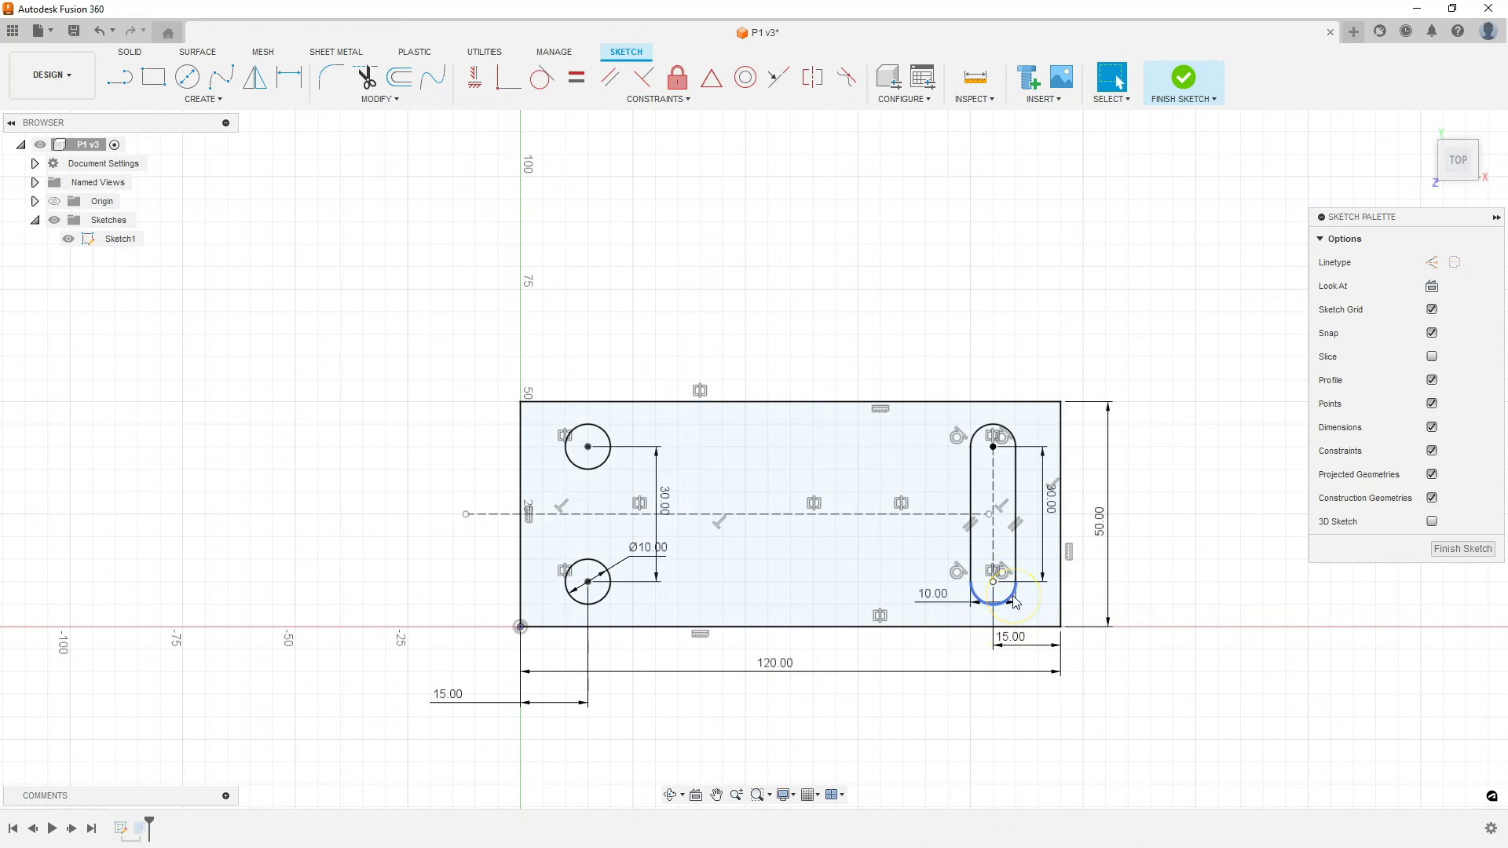
{"action": "left_click", "coordinate": [1104, 610]}
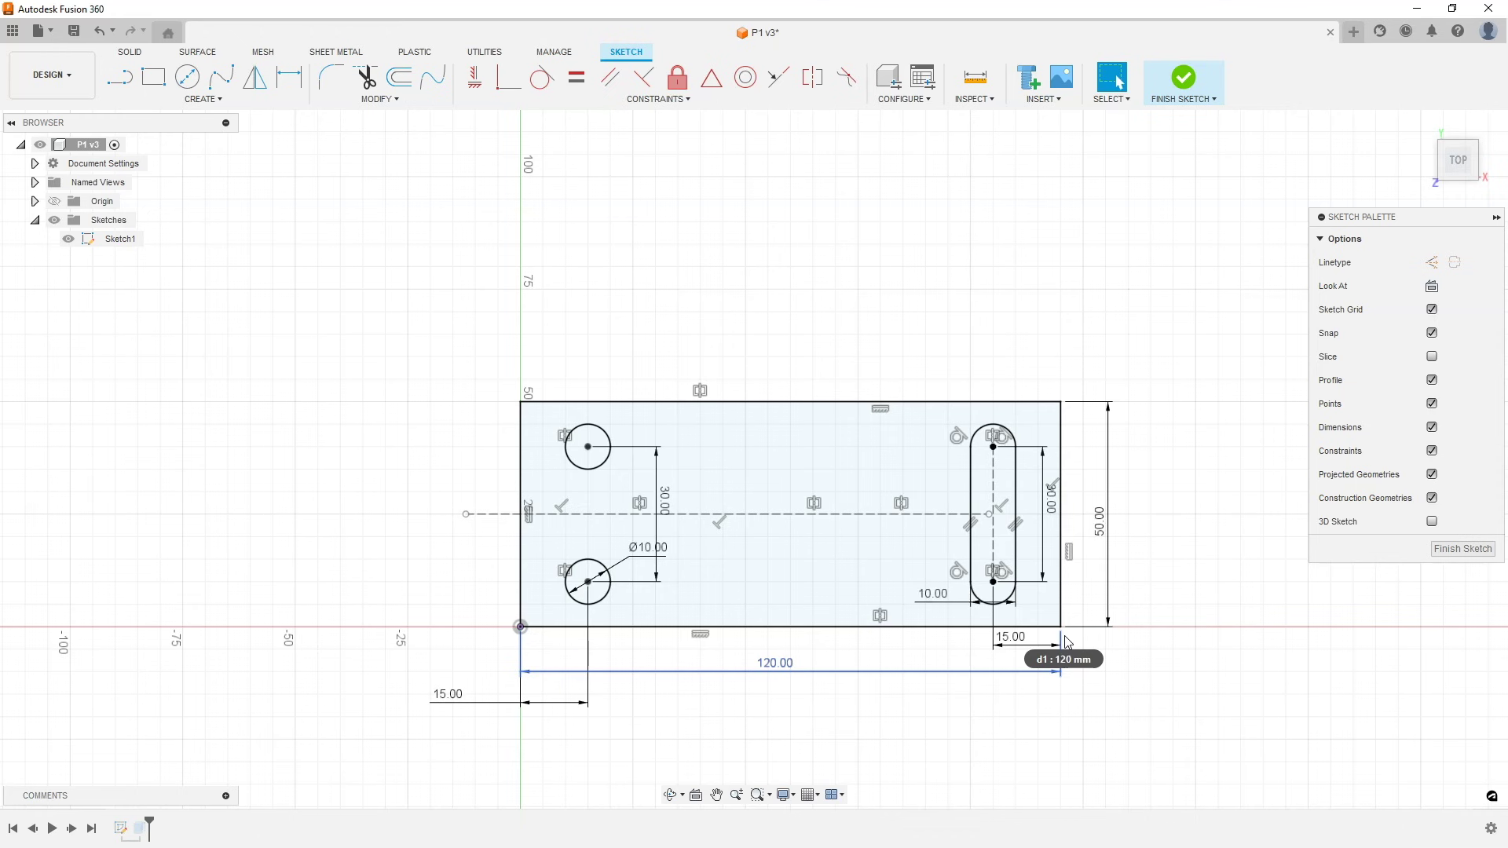
{"action": "left_click", "coordinate": [1459, 551]}
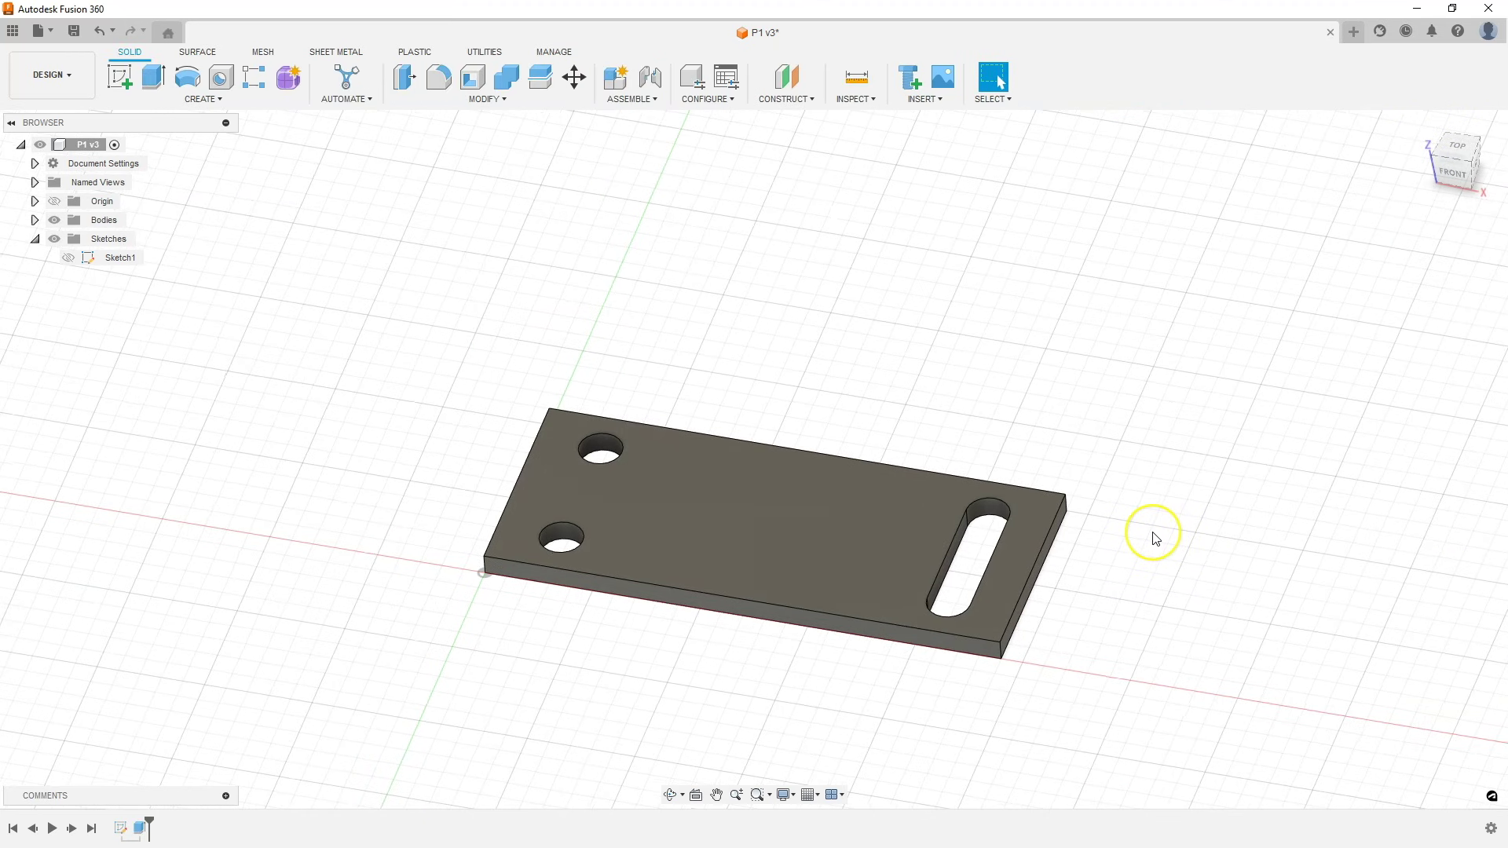
{"action": "left_click", "coordinate": [1156, 539]}
{"action": "left_click", "coordinate": [74, 30]}
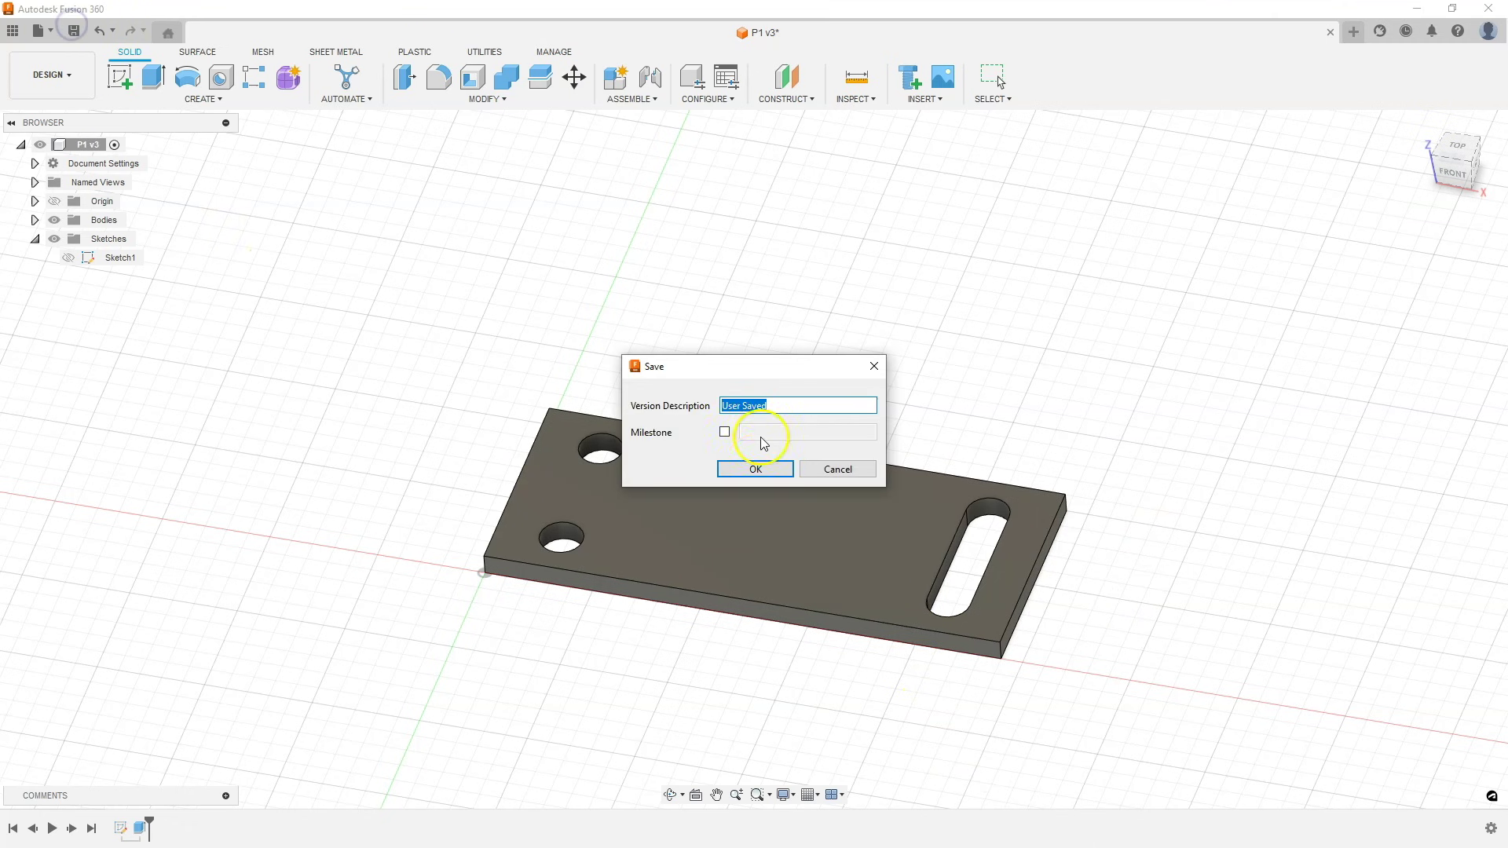
{"action": "left_click", "coordinate": [744, 470]}
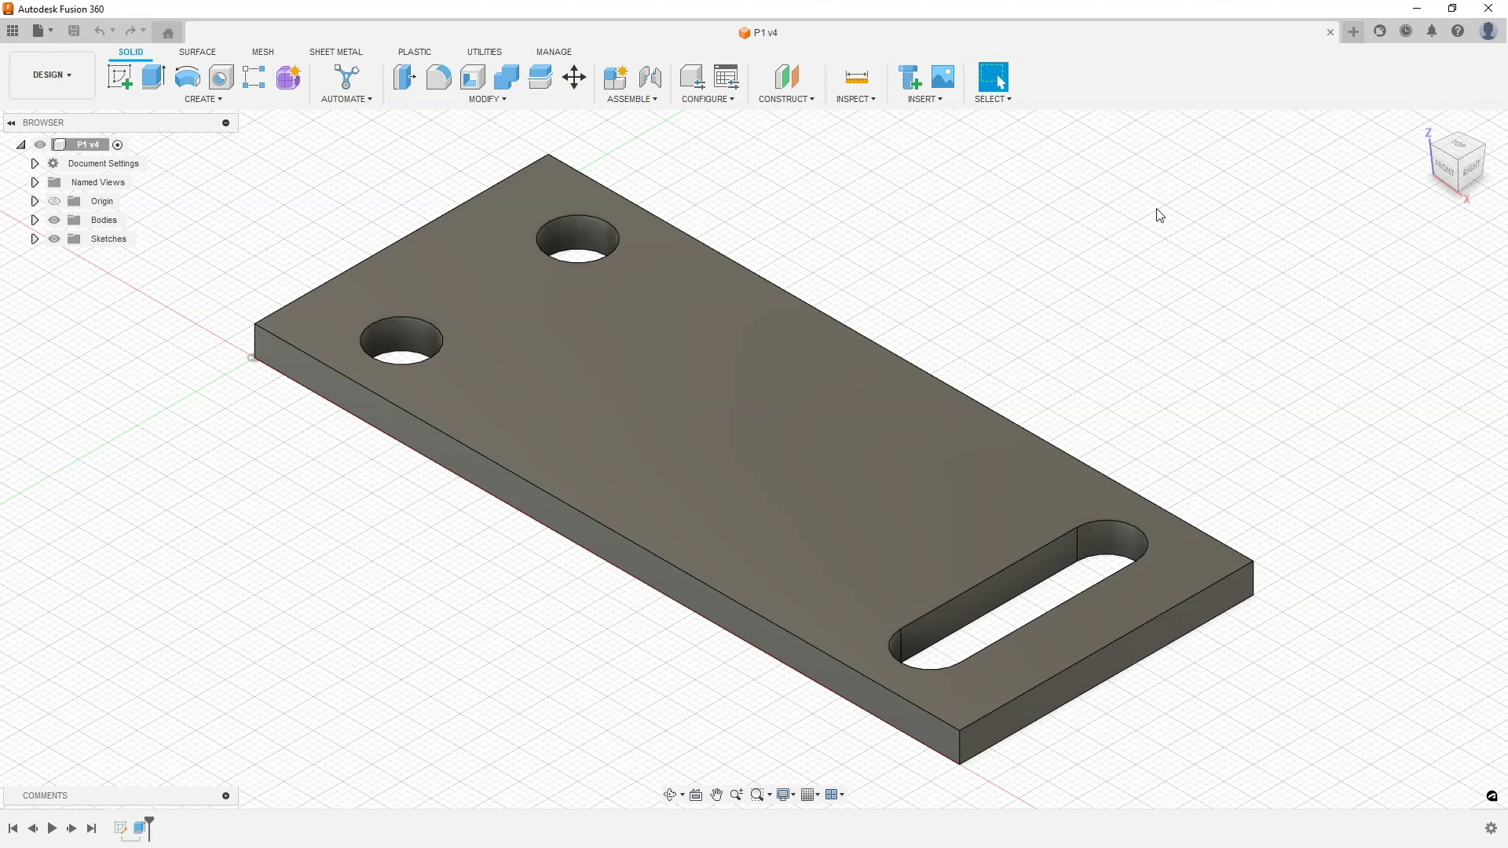
Step: Create a new sketch on the plate's top face
{"action": "left_click", "coordinate": [978, 294]}
{"action": "left_click", "coordinate": [778, 468]}
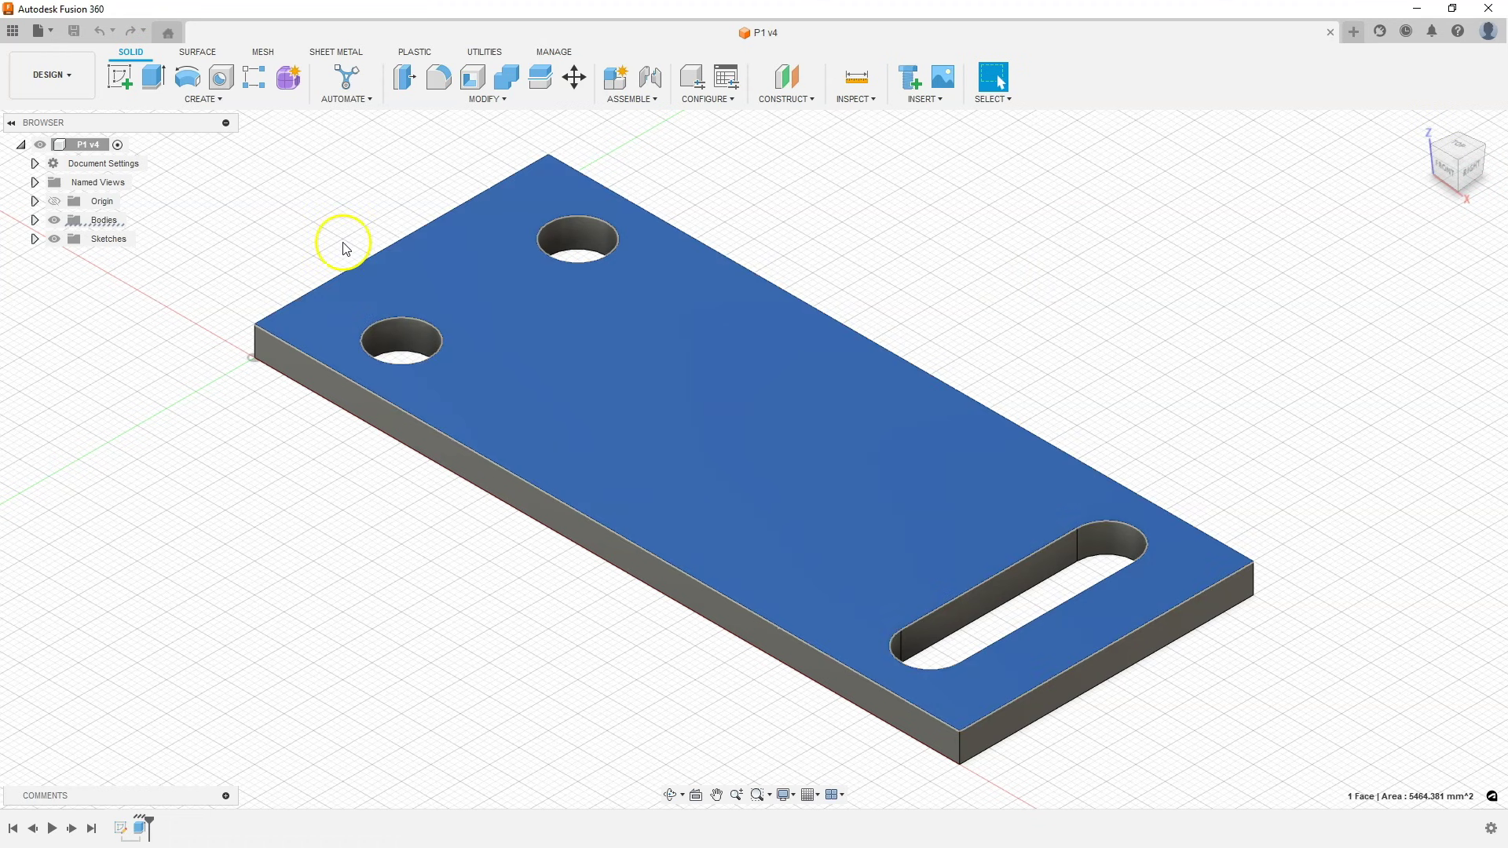
{"action": "left_click", "coordinate": [117, 78]}
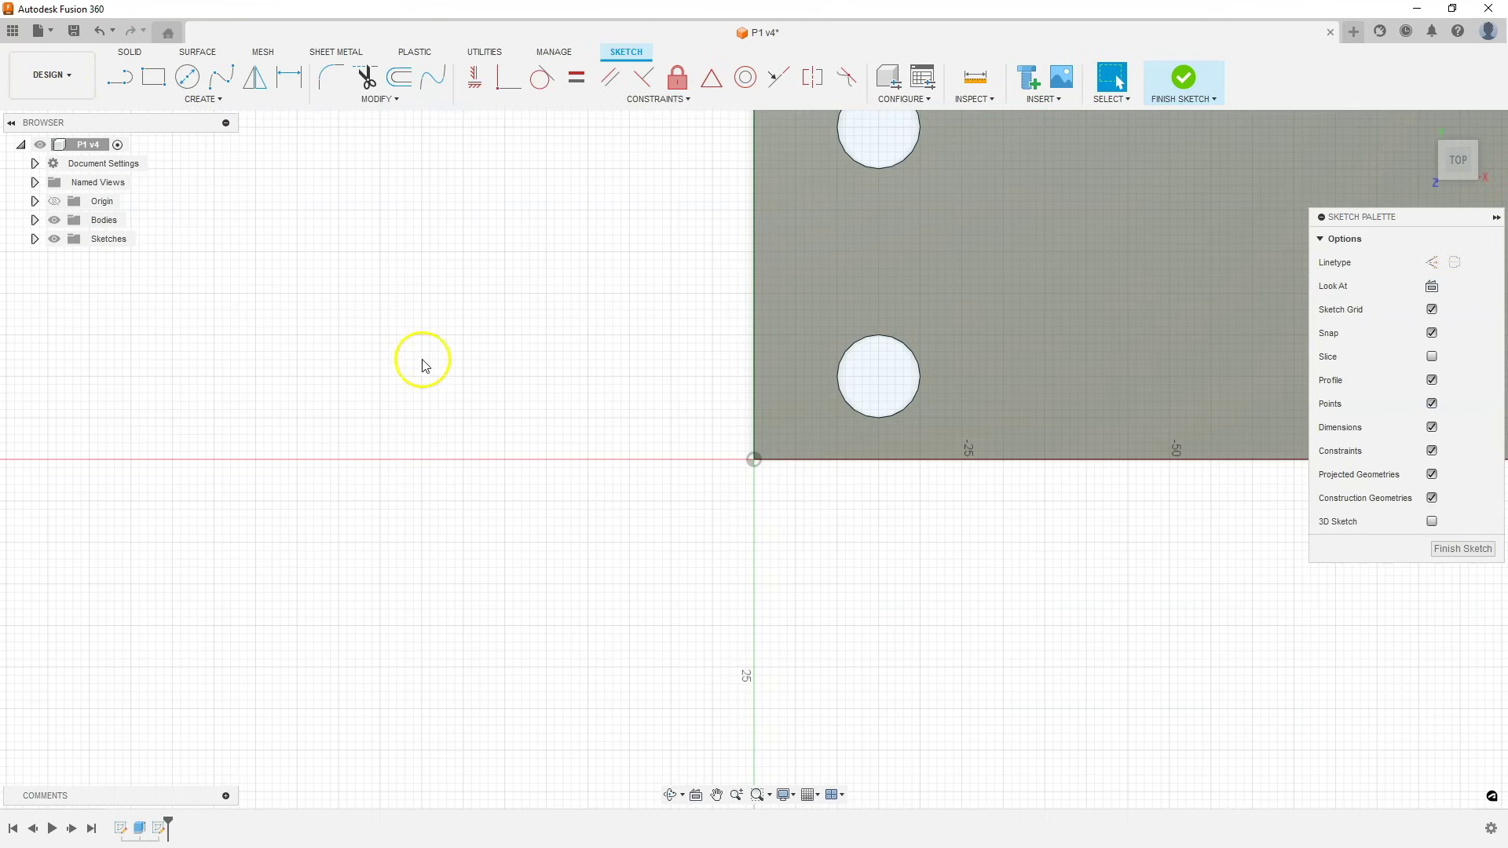
{"action": "scroll", "coordinate": [374, 433], "scroll_direction": "up", "scroll_amount": 3}
{"action": "scroll", "coordinate": [372, 433], "scroll_direction": "down", "scroll_amount": 7}
{"action": "scroll", "coordinate": [534, 236], "scroll_direction": "up", "scroll_amount": 3}
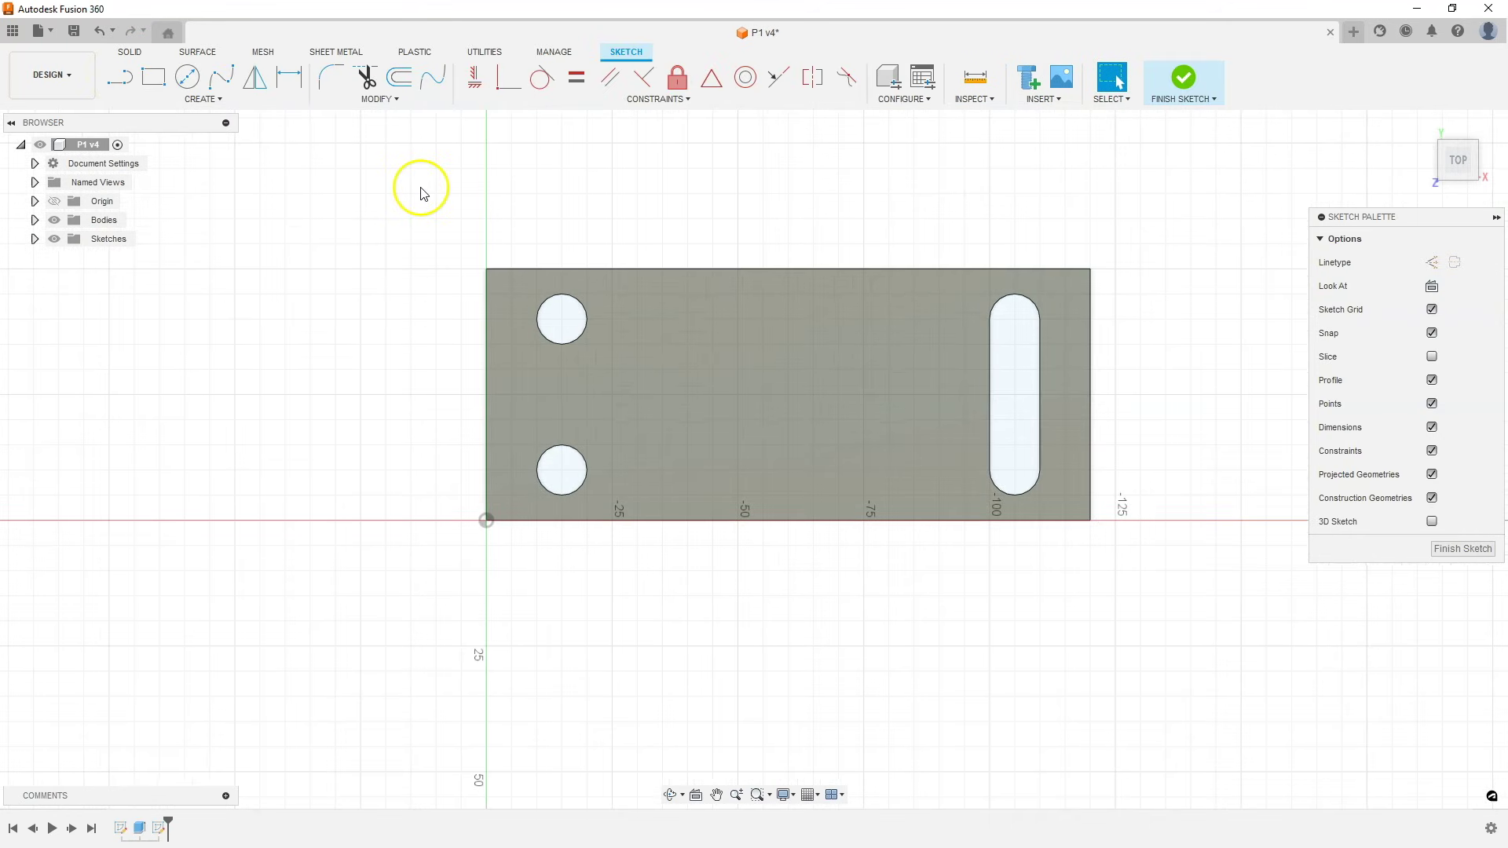
Step: Sketch a center-diameter circle between the two holes and the slot, centred about 52 mm along and 30 mm up from the origin
{"action": "left_click", "coordinate": [187, 76]}
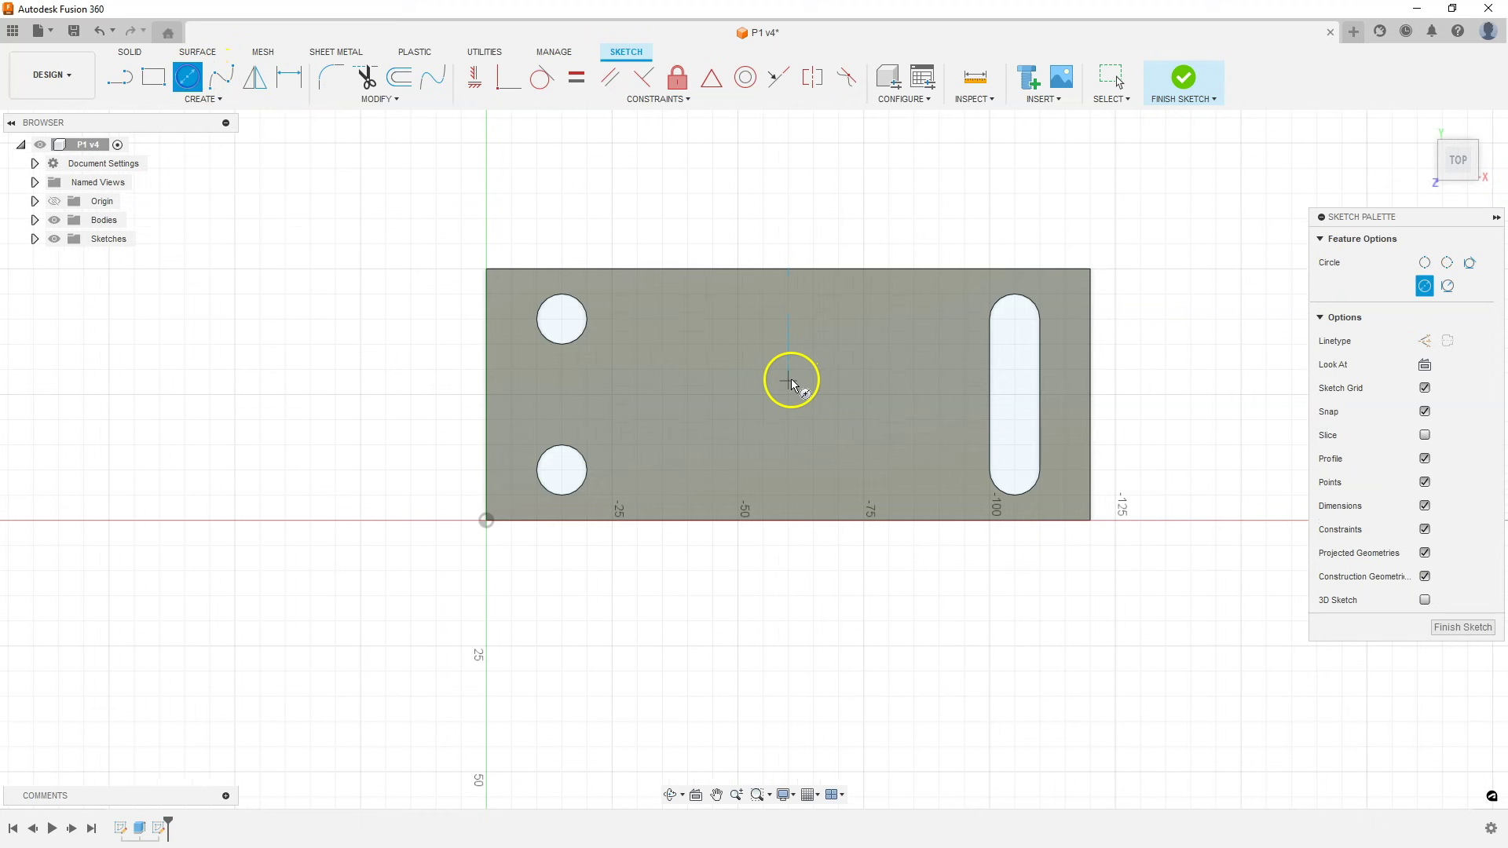
{"action": "left_click", "coordinate": [750, 369]}
{"action": "left_click", "coordinate": [798, 440]}
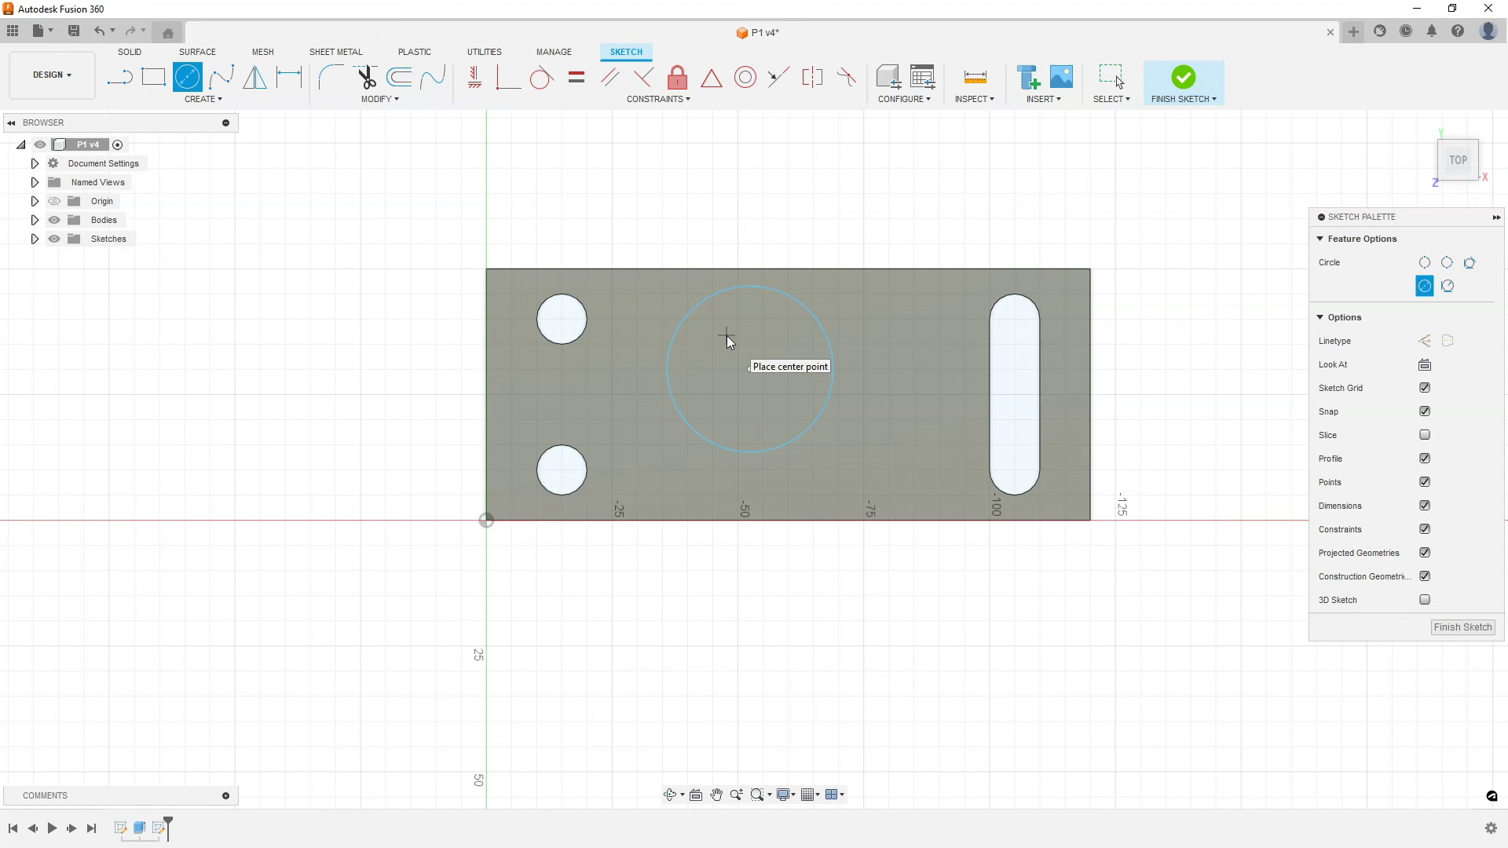
{"action": "key", "text": "Escape"}
{"action": "left_click", "coordinate": [929, 383]}
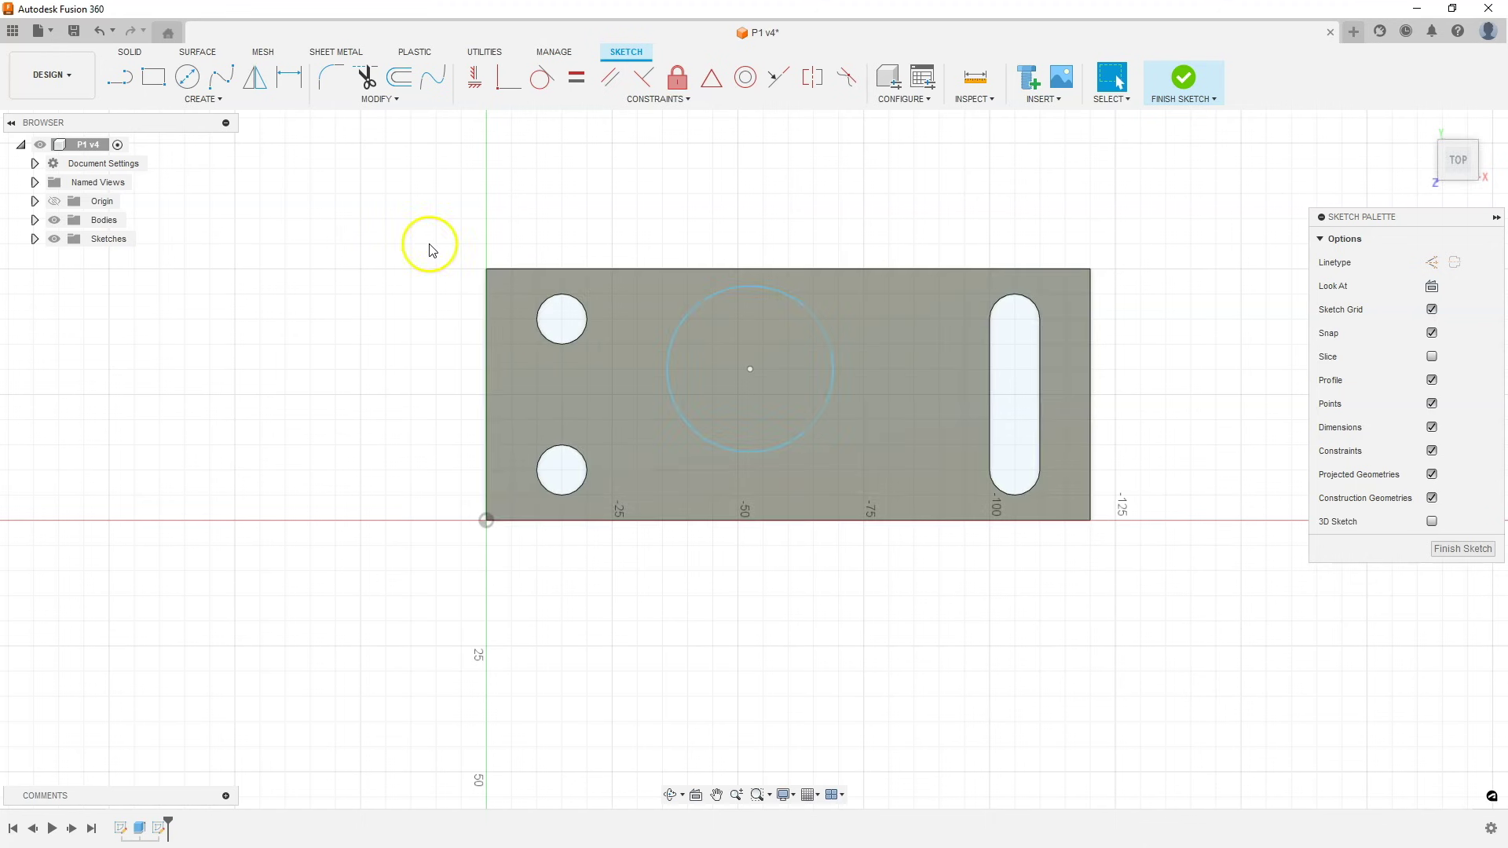
Step: Sketch two separate lines across the plate and past its edges: a slightly tilted vertical one about 67 mm long and a horizontal one
{"action": "left_click", "coordinate": [118, 82]}
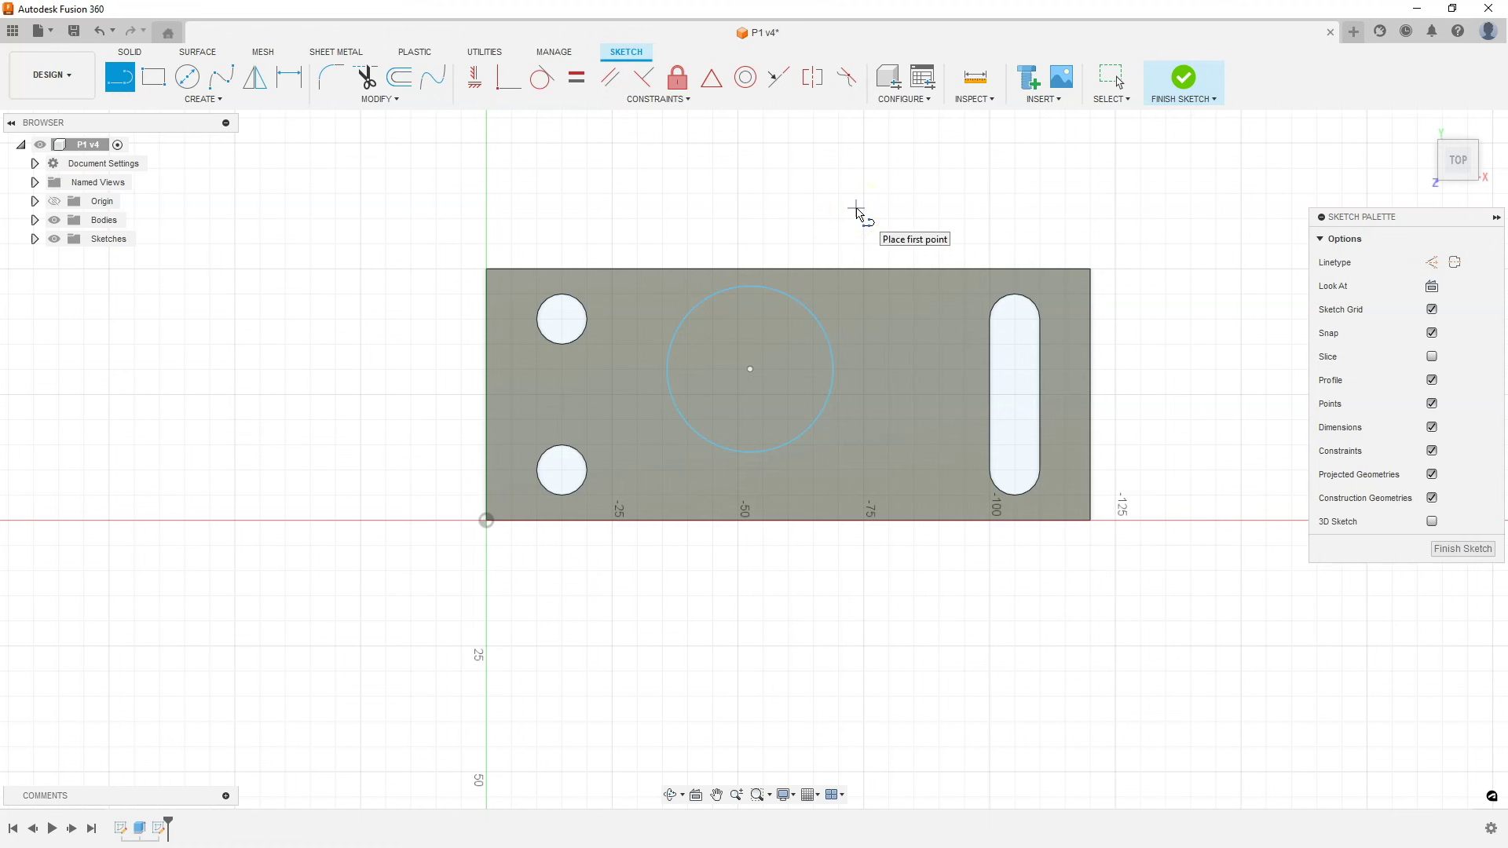
{"action": "left_click", "coordinate": [757, 251]}
{"action": "left_click", "coordinate": [791, 588]}
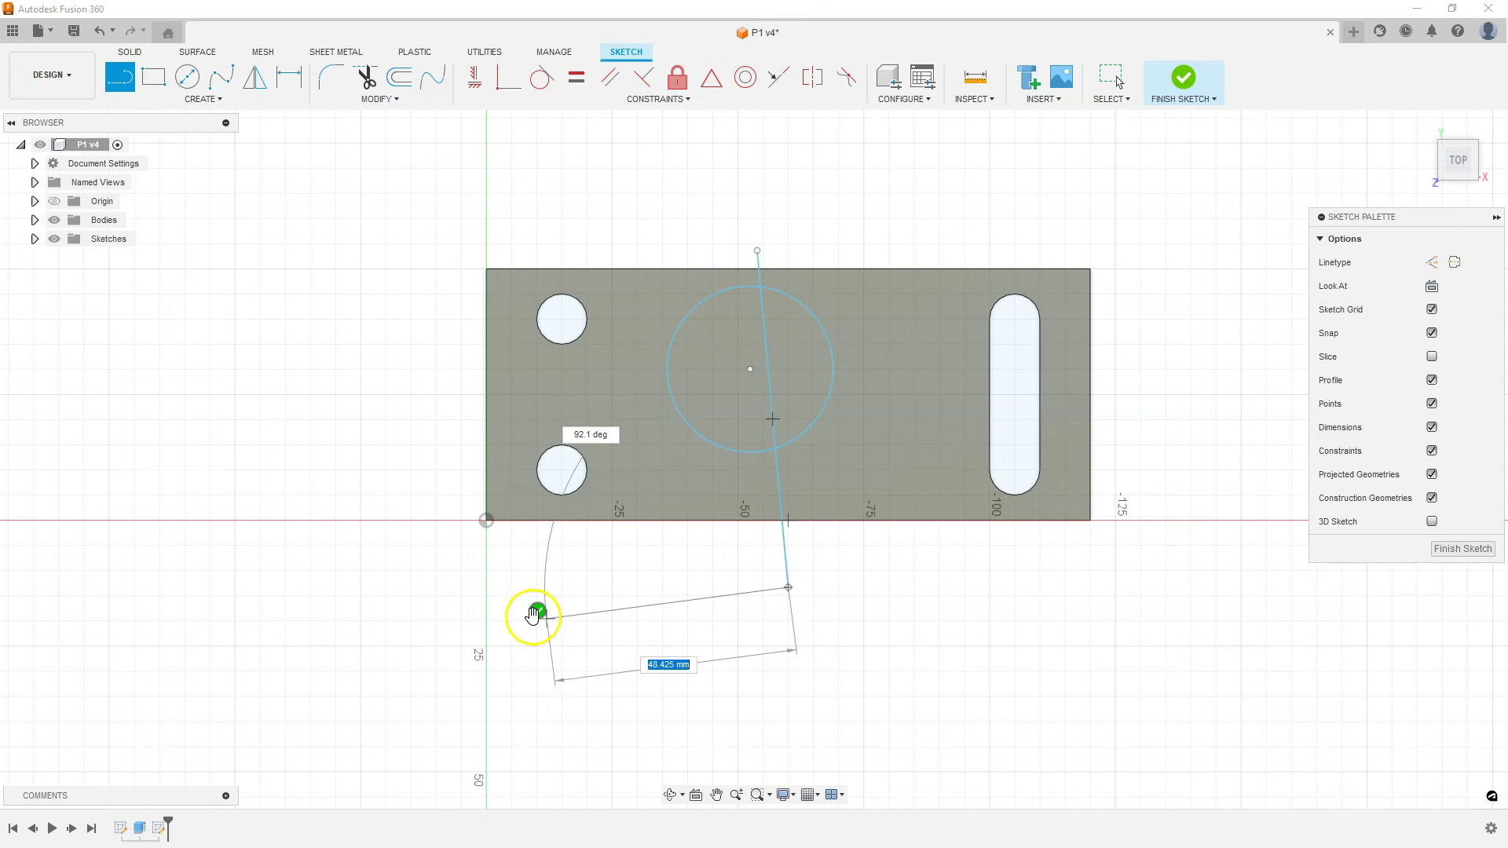
{"action": "left_click", "coordinate": [537, 613]}
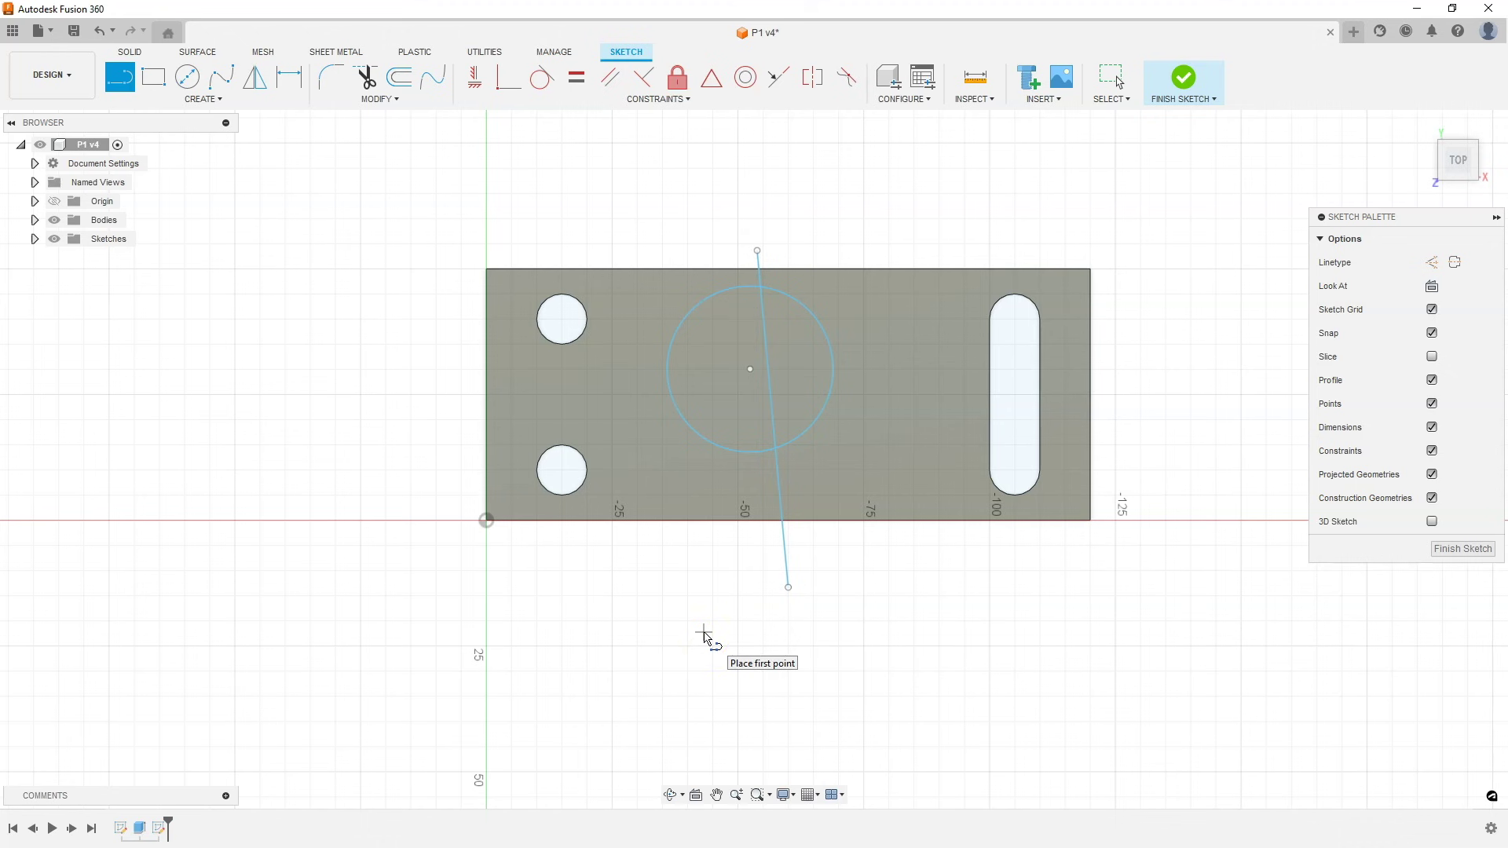
{"action": "left_click", "coordinate": [453, 384]}
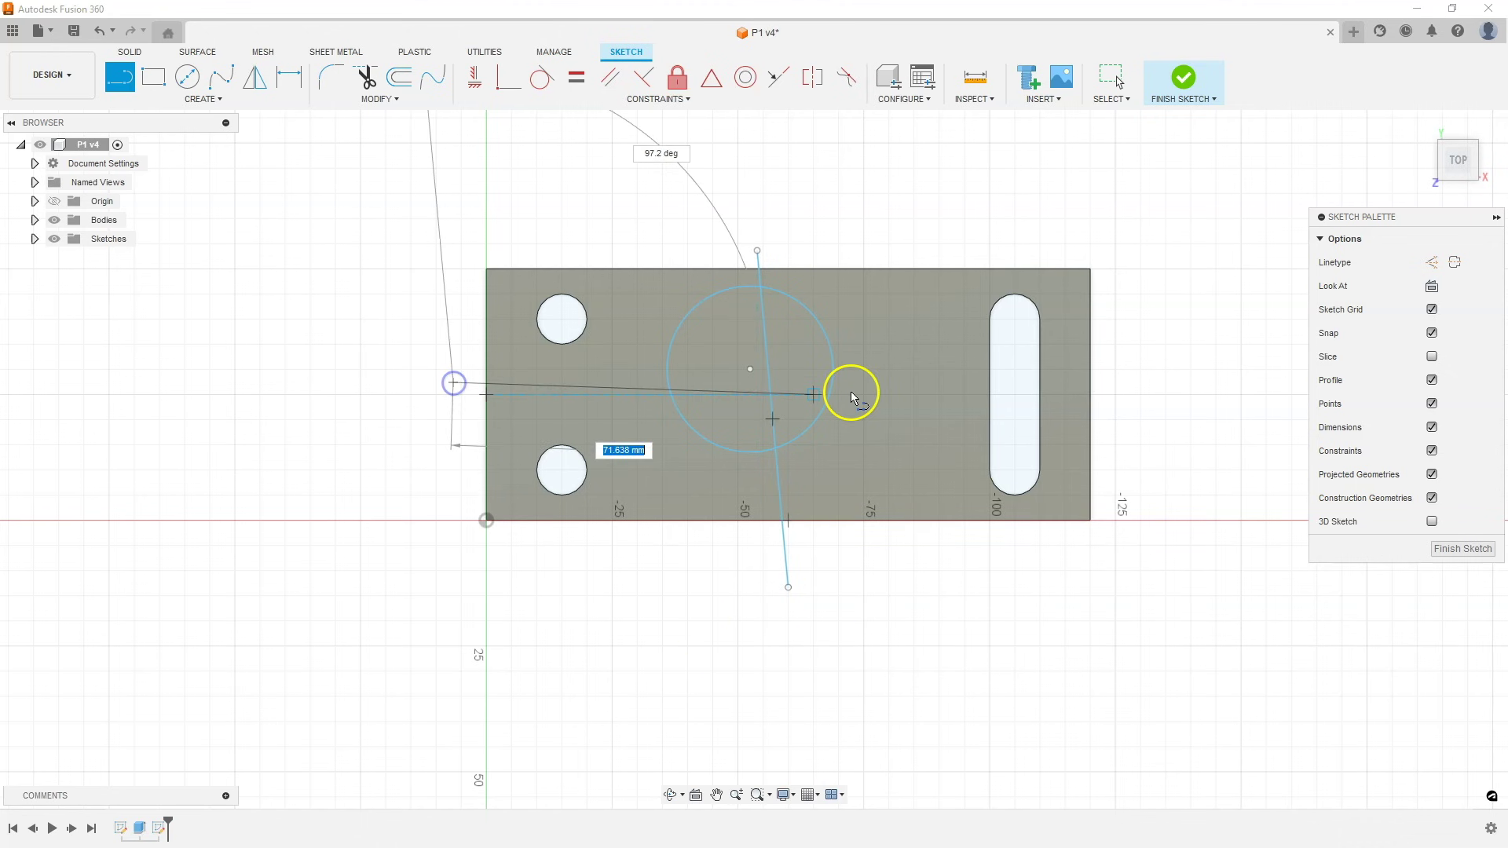
{"action": "left_click", "coordinate": [1160, 382]}
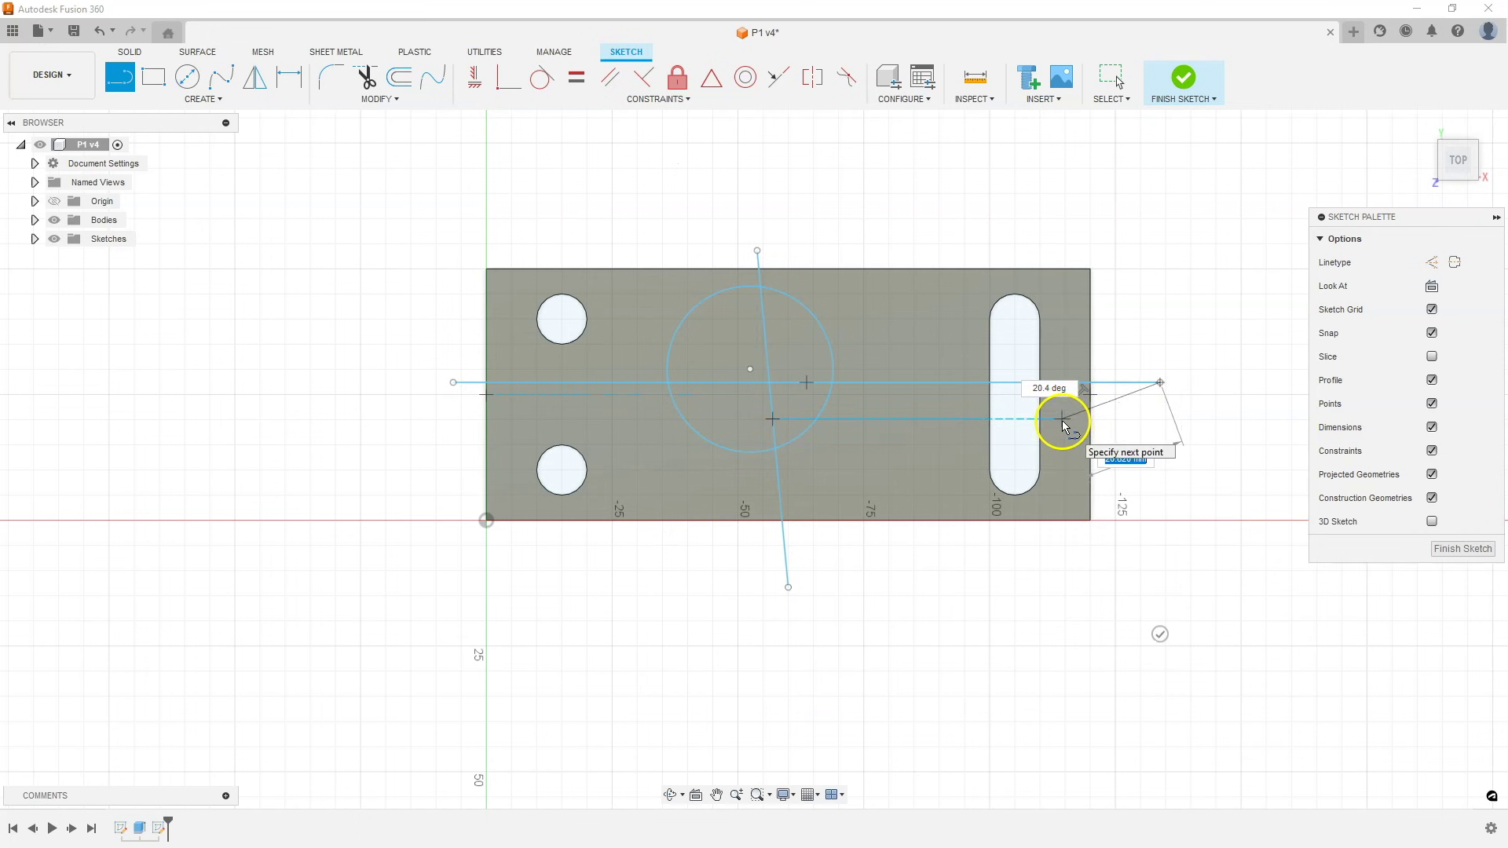
{"action": "key", "text": "Escape"}
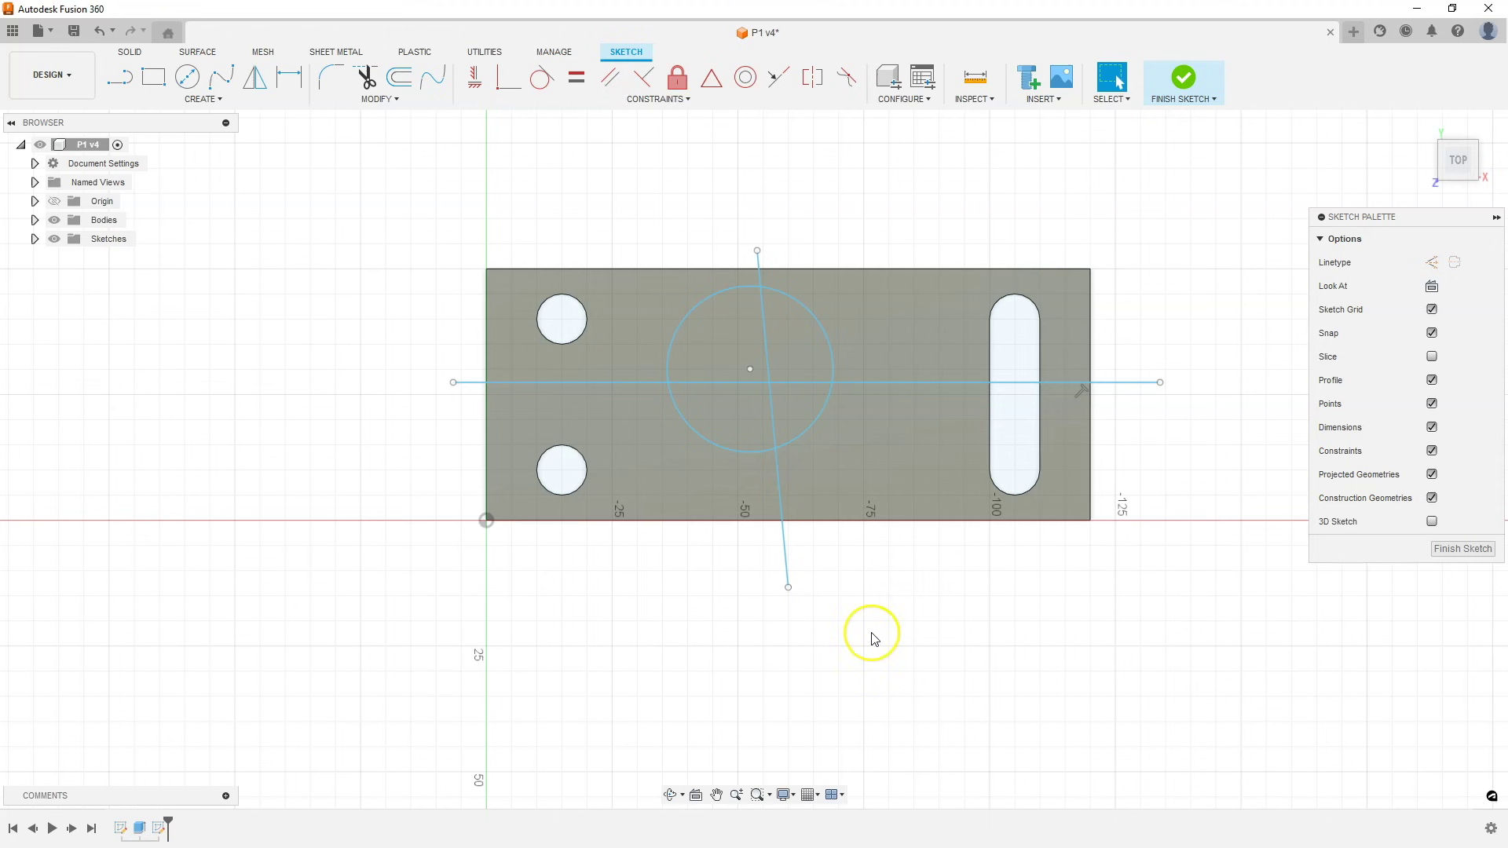
Step: Convert both crossing lines to construction geometry
{"action": "left_click", "coordinate": [785, 546]}
{"action": "left_click", "coordinate": [1131, 384], "text": "ctrl"}
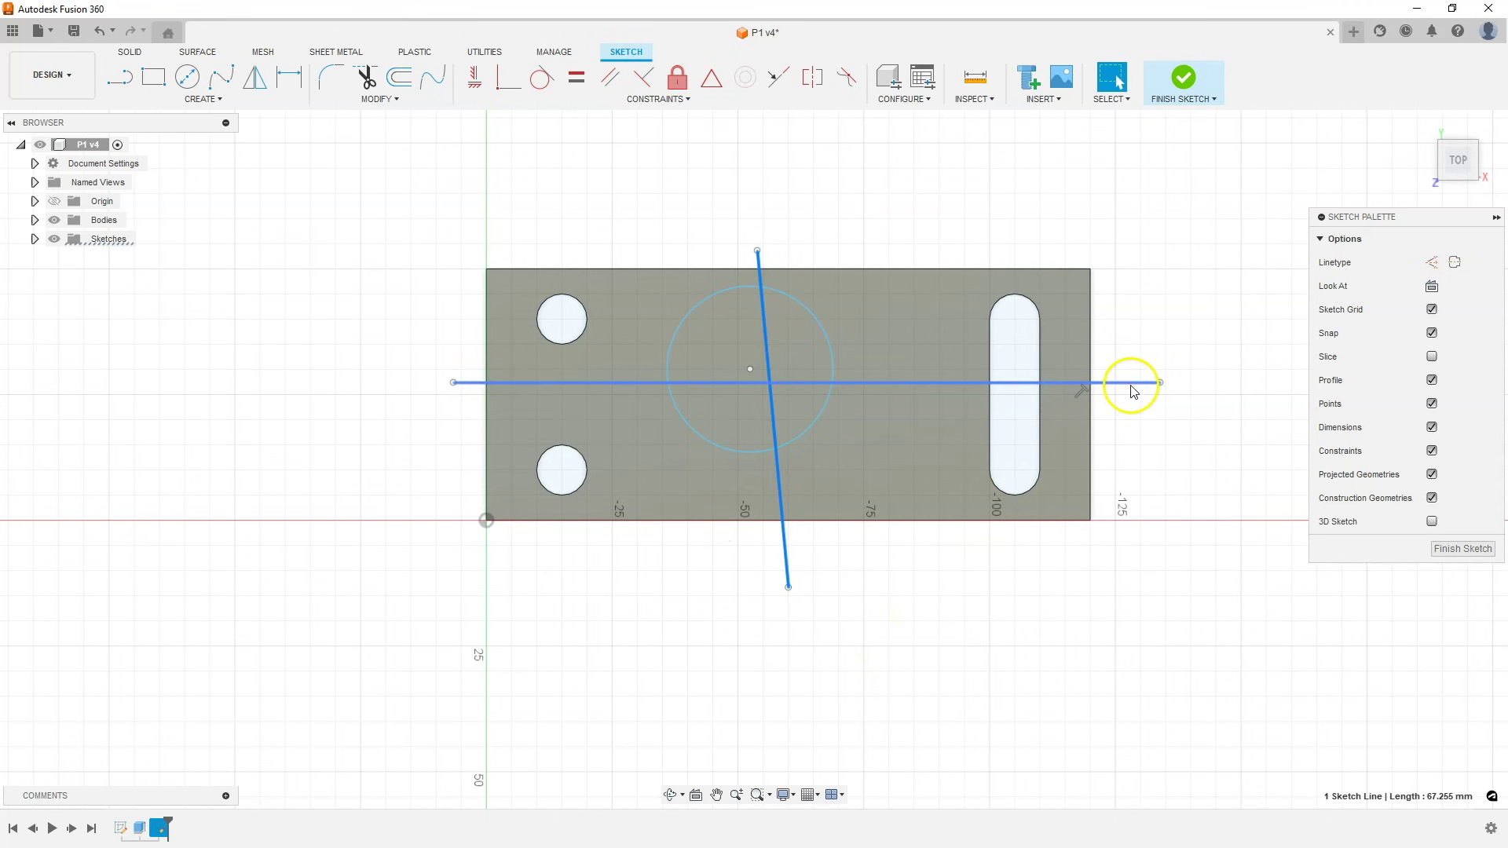
{"action": "left_click", "coordinate": [1433, 261]}
{"action": "left_click", "coordinate": [1431, 264]}
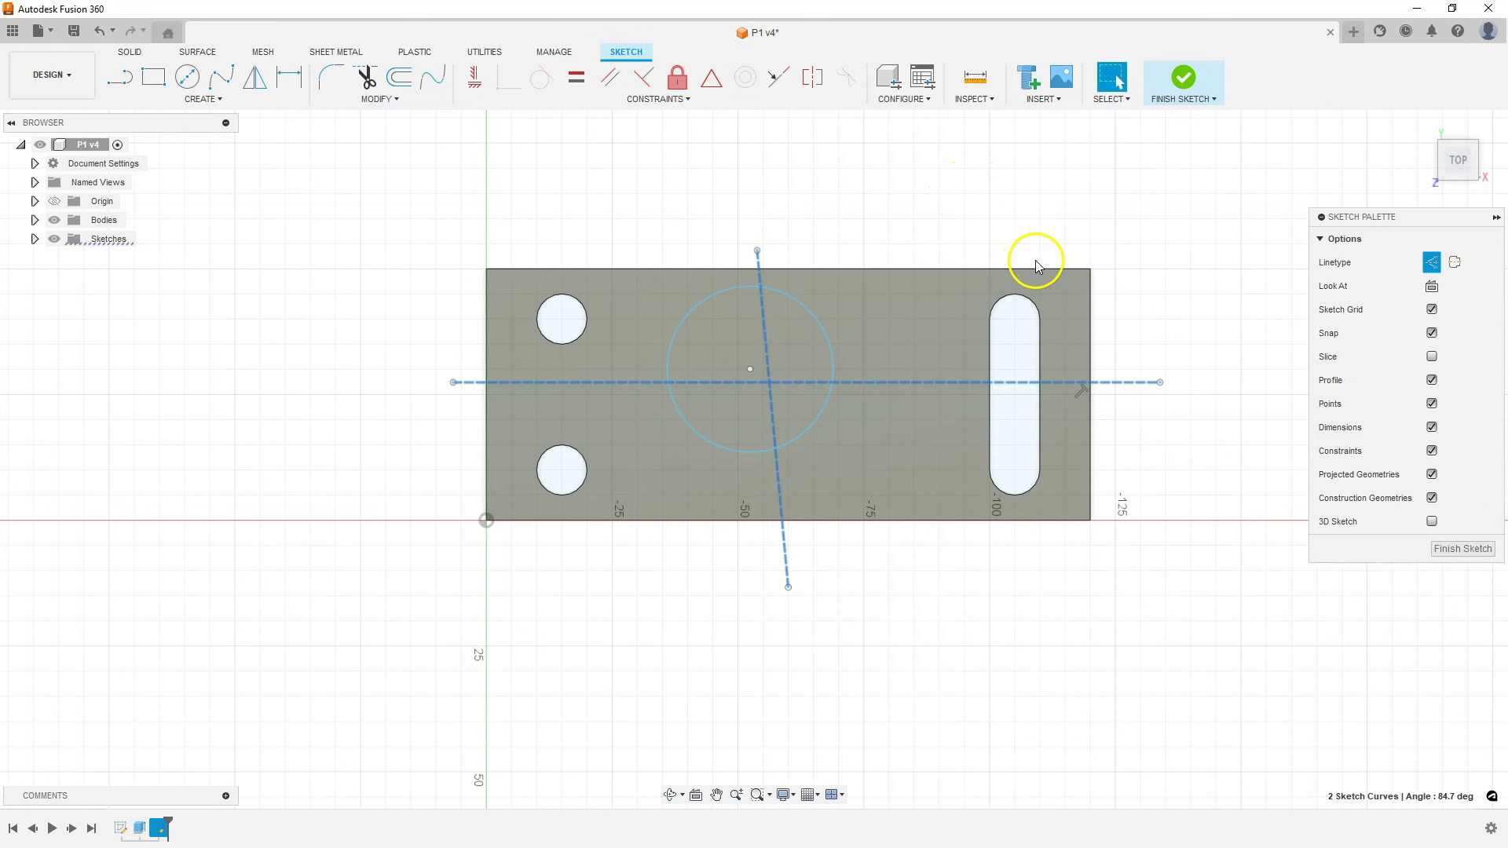
{"action": "left_click", "coordinate": [932, 217]}
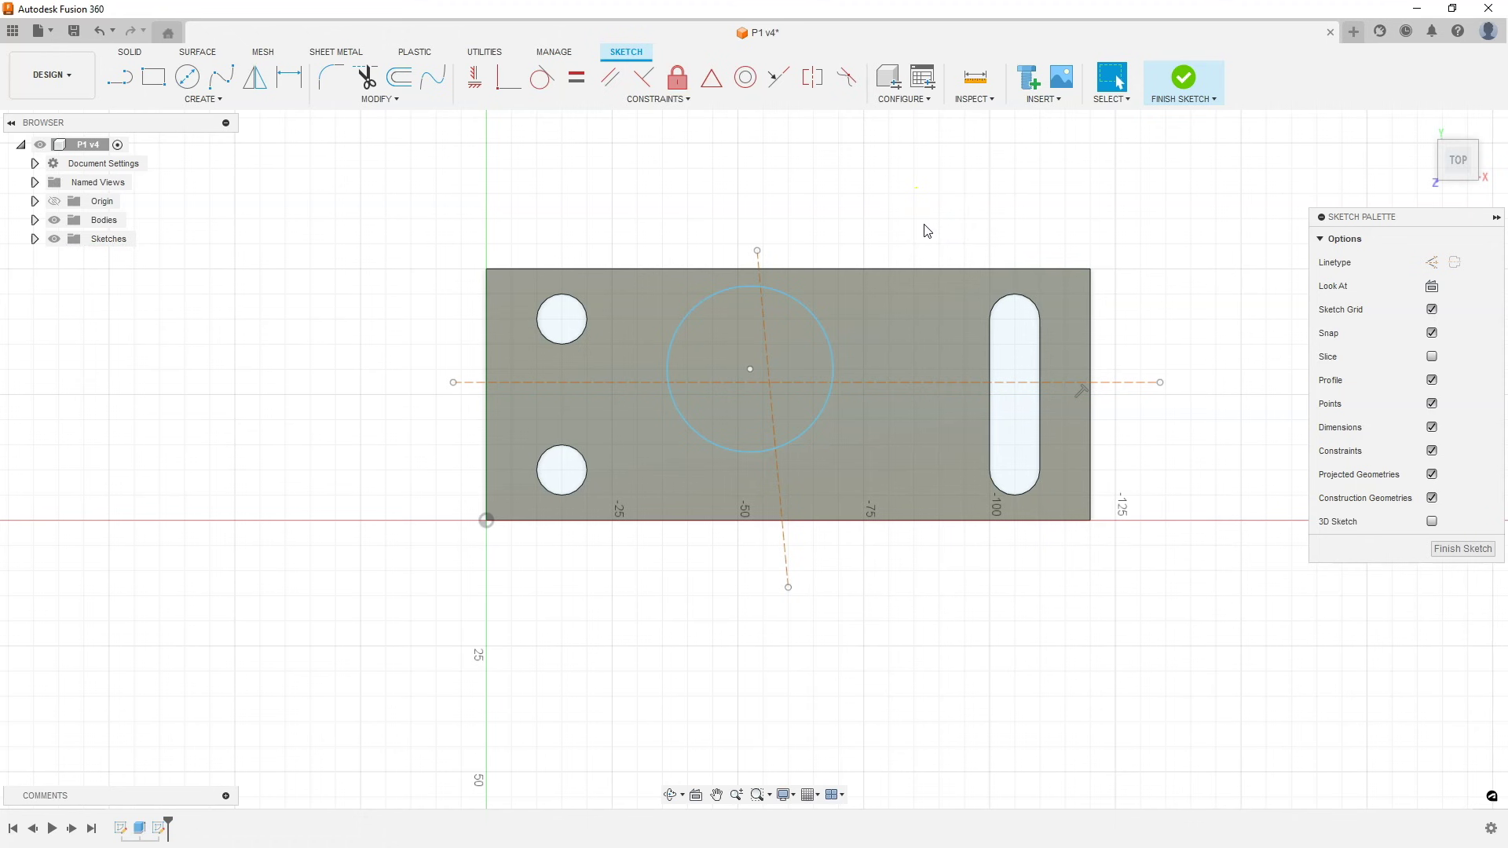
Step: Apply a Symmetry constraint to the plate's two short edges about the near-vertical construction line
{"action": "left_click", "coordinate": [814, 76]}
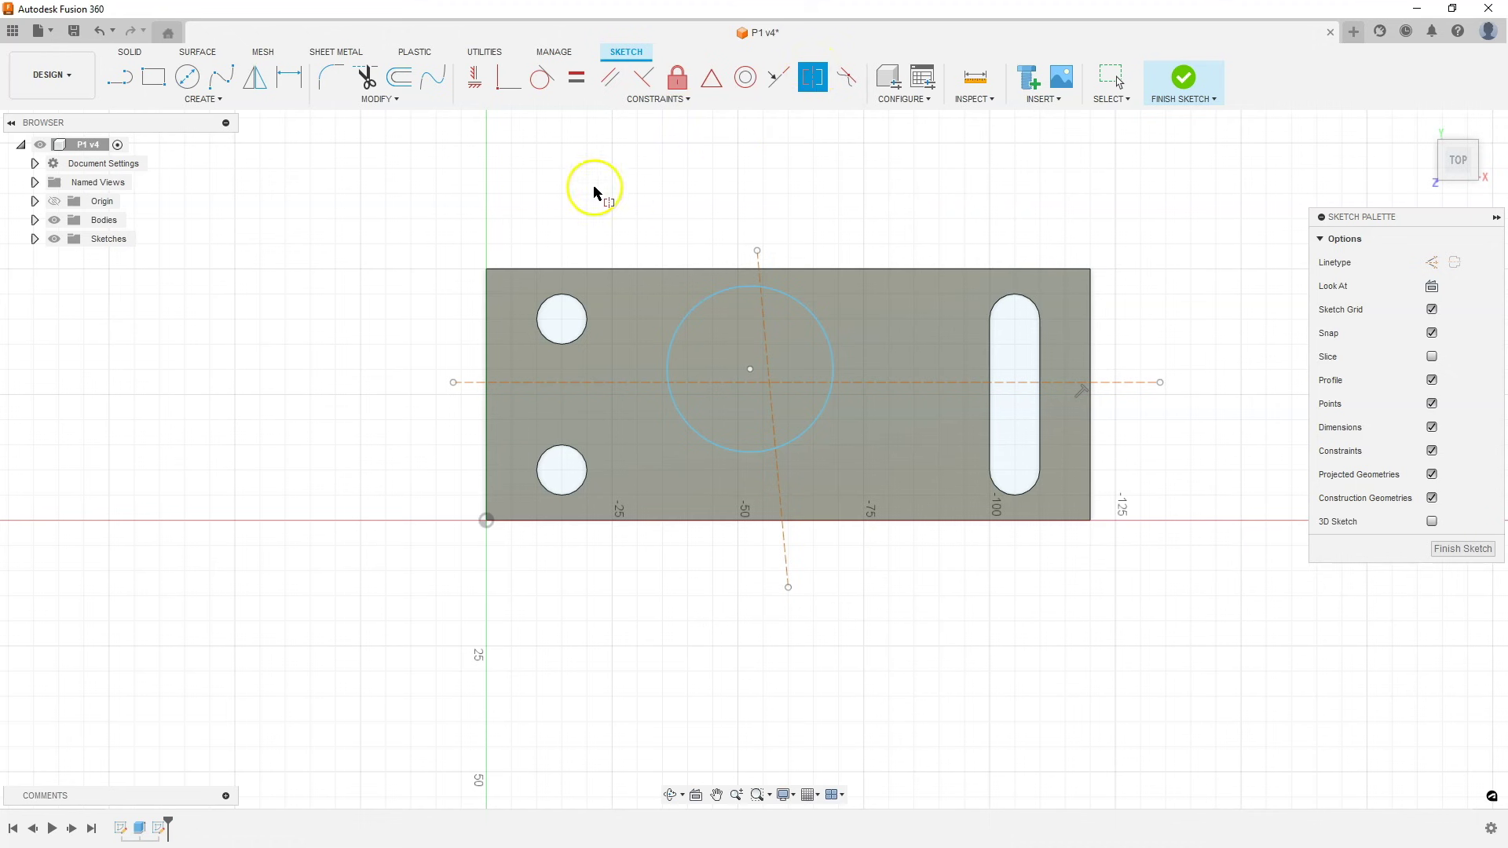
{"action": "left_click", "coordinate": [486, 305]}
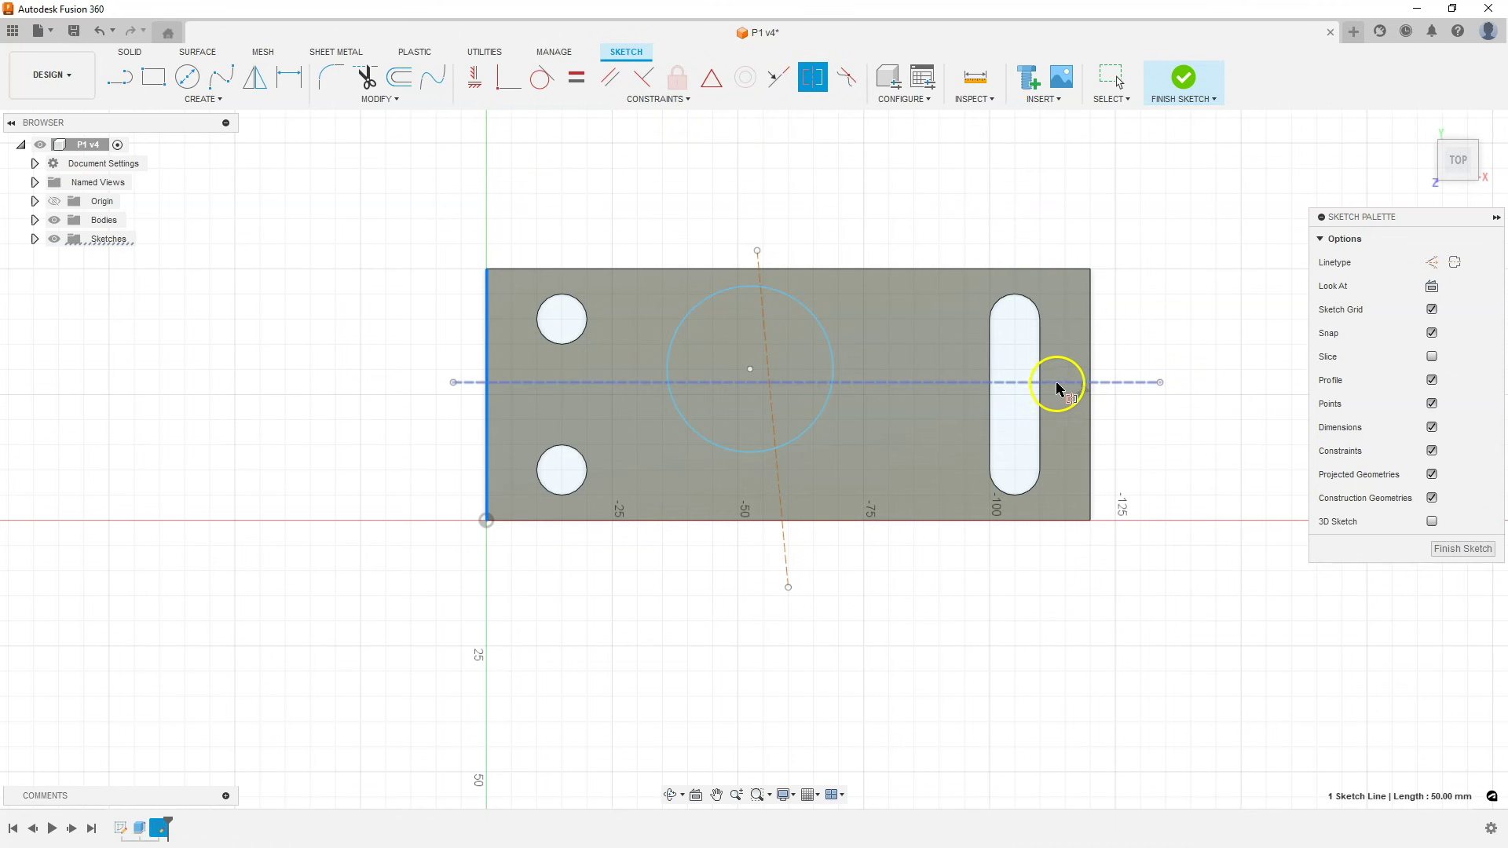
{"action": "left_click", "coordinate": [1090, 338]}
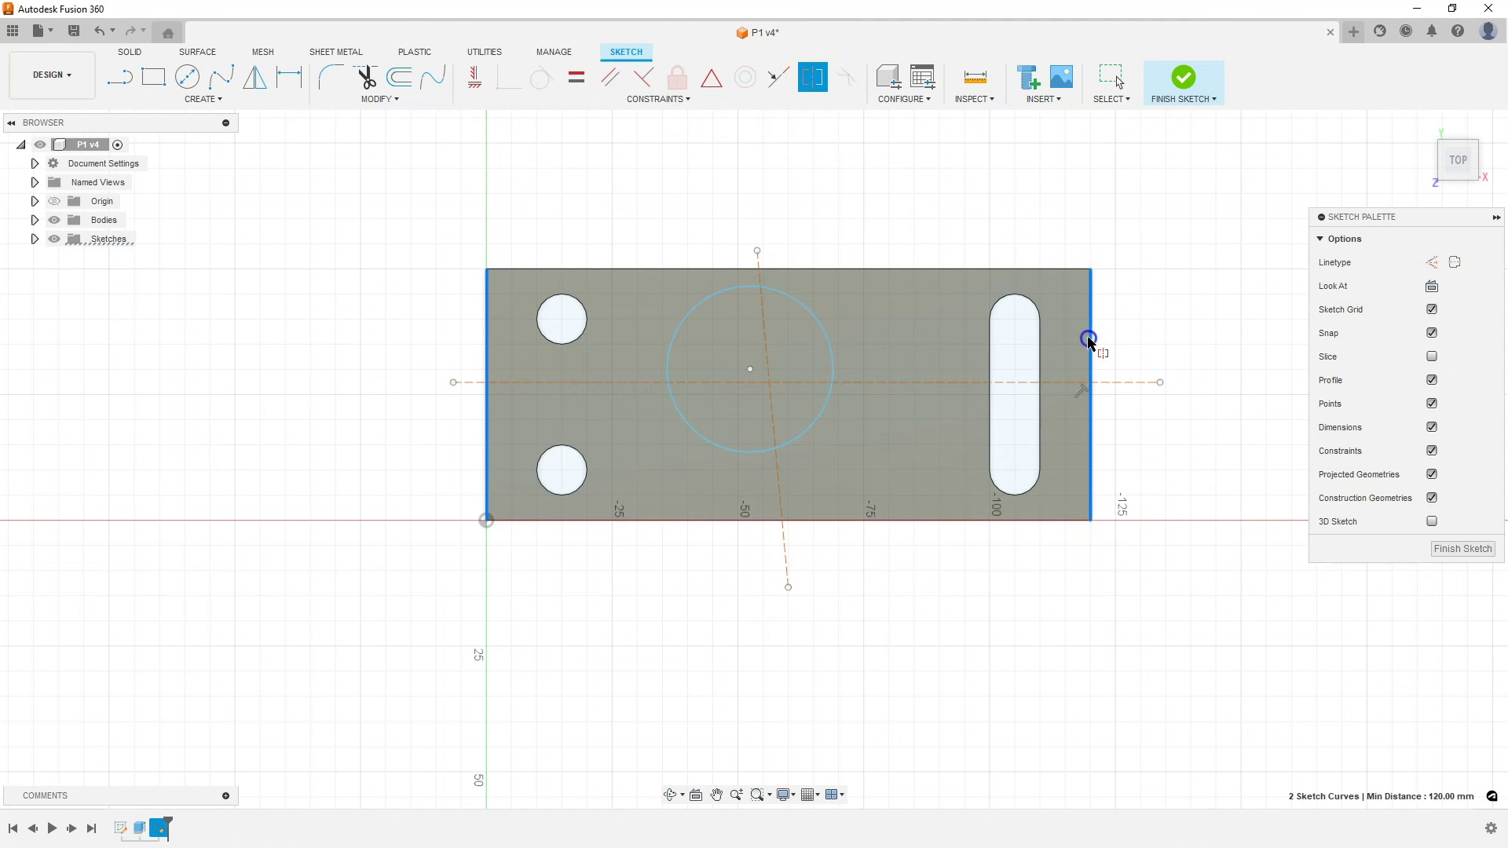
{"action": "left_click", "coordinate": [764, 319]}
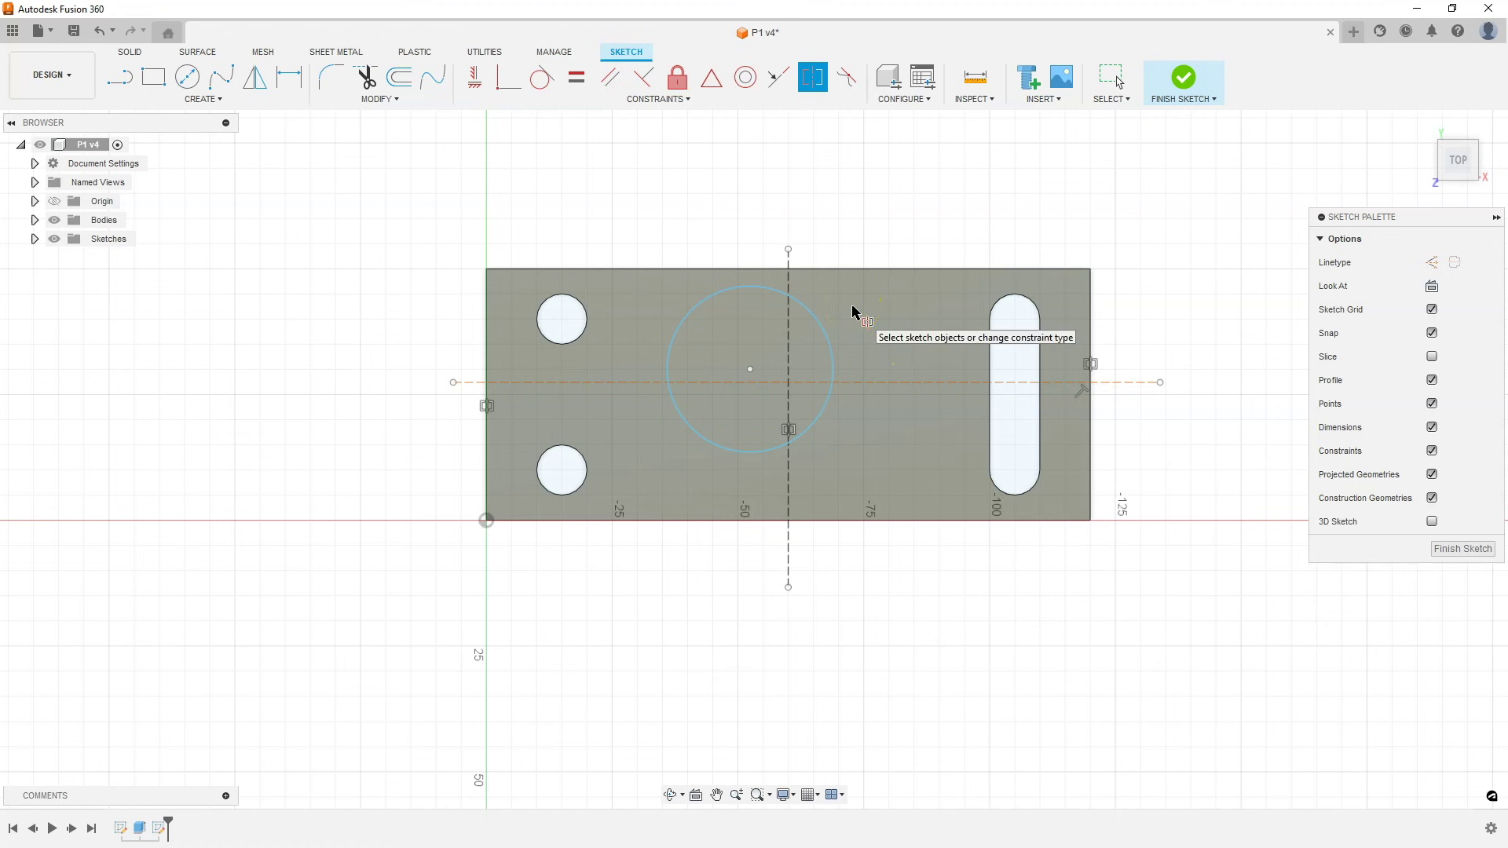
Step: Make the plate's two long edges symmetric about the horizontal construction line and end the Symmetry constraint
{"action": "left_click", "coordinate": [735, 523]}
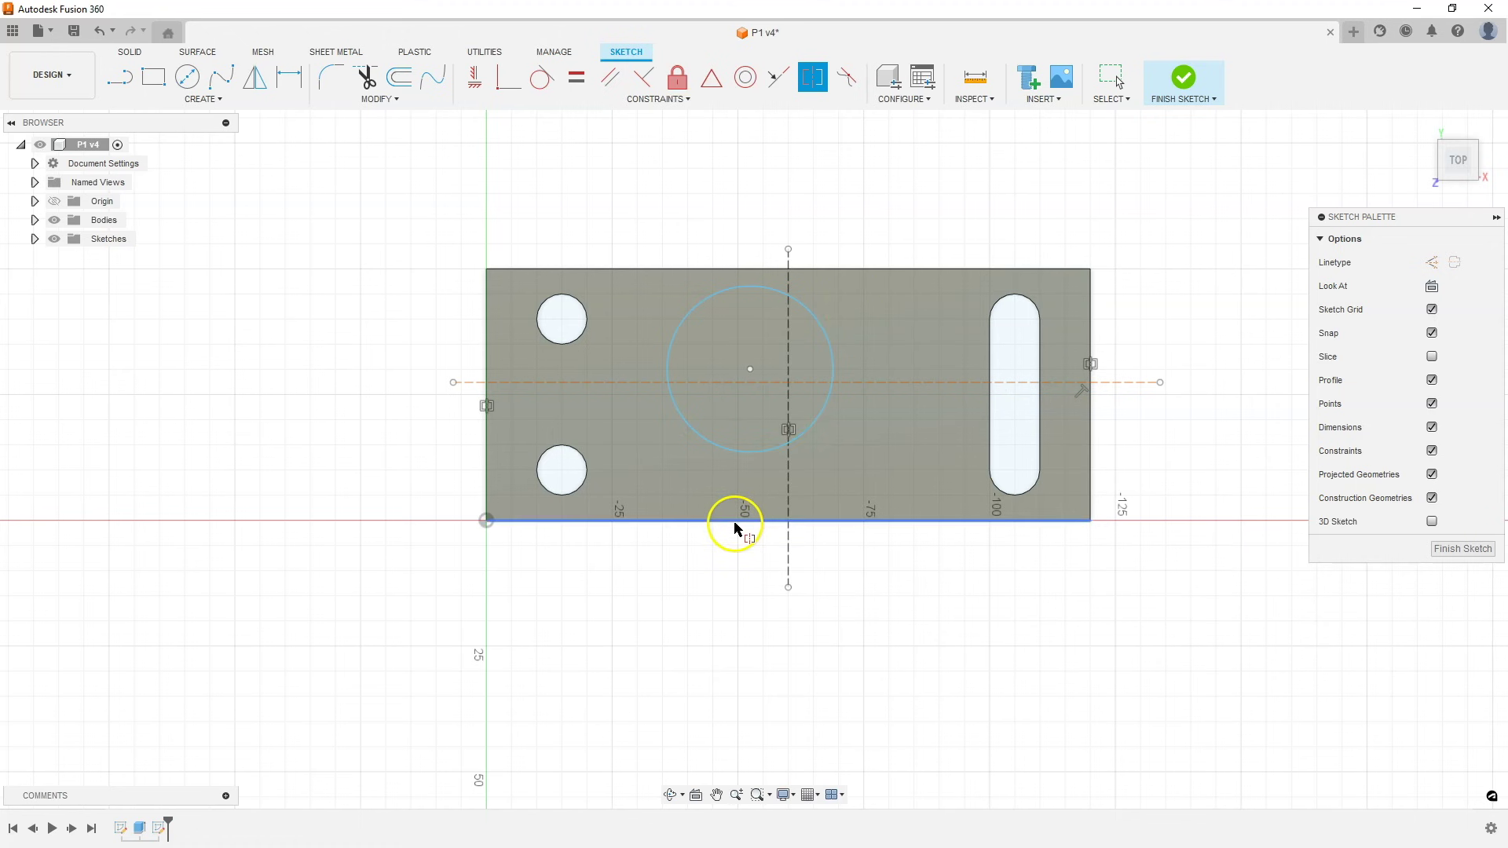
{"action": "left_click", "coordinate": [743, 270]}
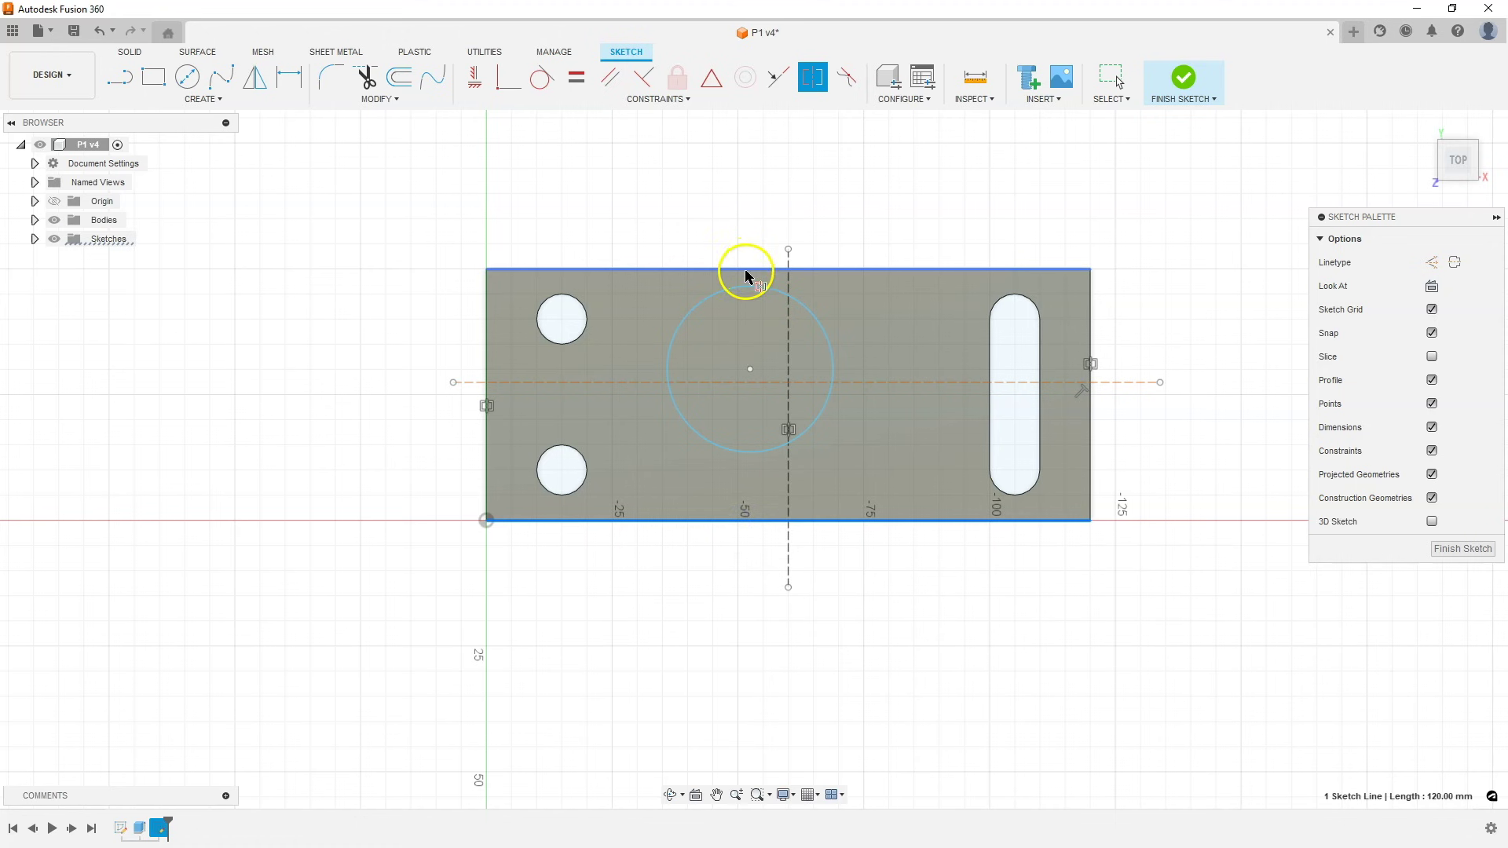
{"action": "left_click", "coordinate": [882, 384]}
{"action": "left_click", "coordinate": [860, 467]}
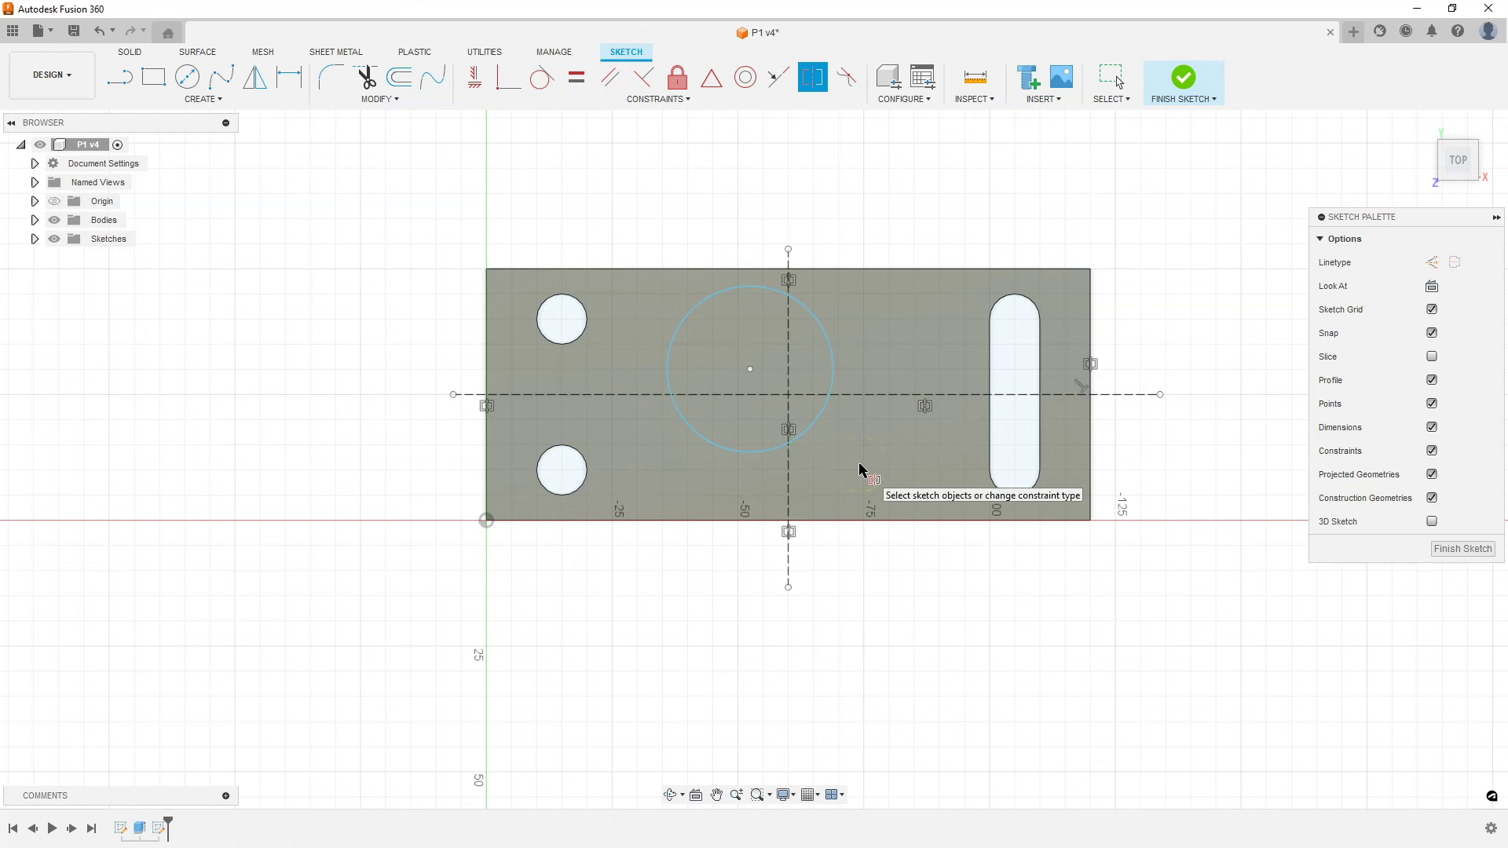
{"action": "key", "text": "Escape"}
{"action": "left_click", "coordinate": [878, 454]}
{"action": "left_click", "coordinate": [1285, 316]}
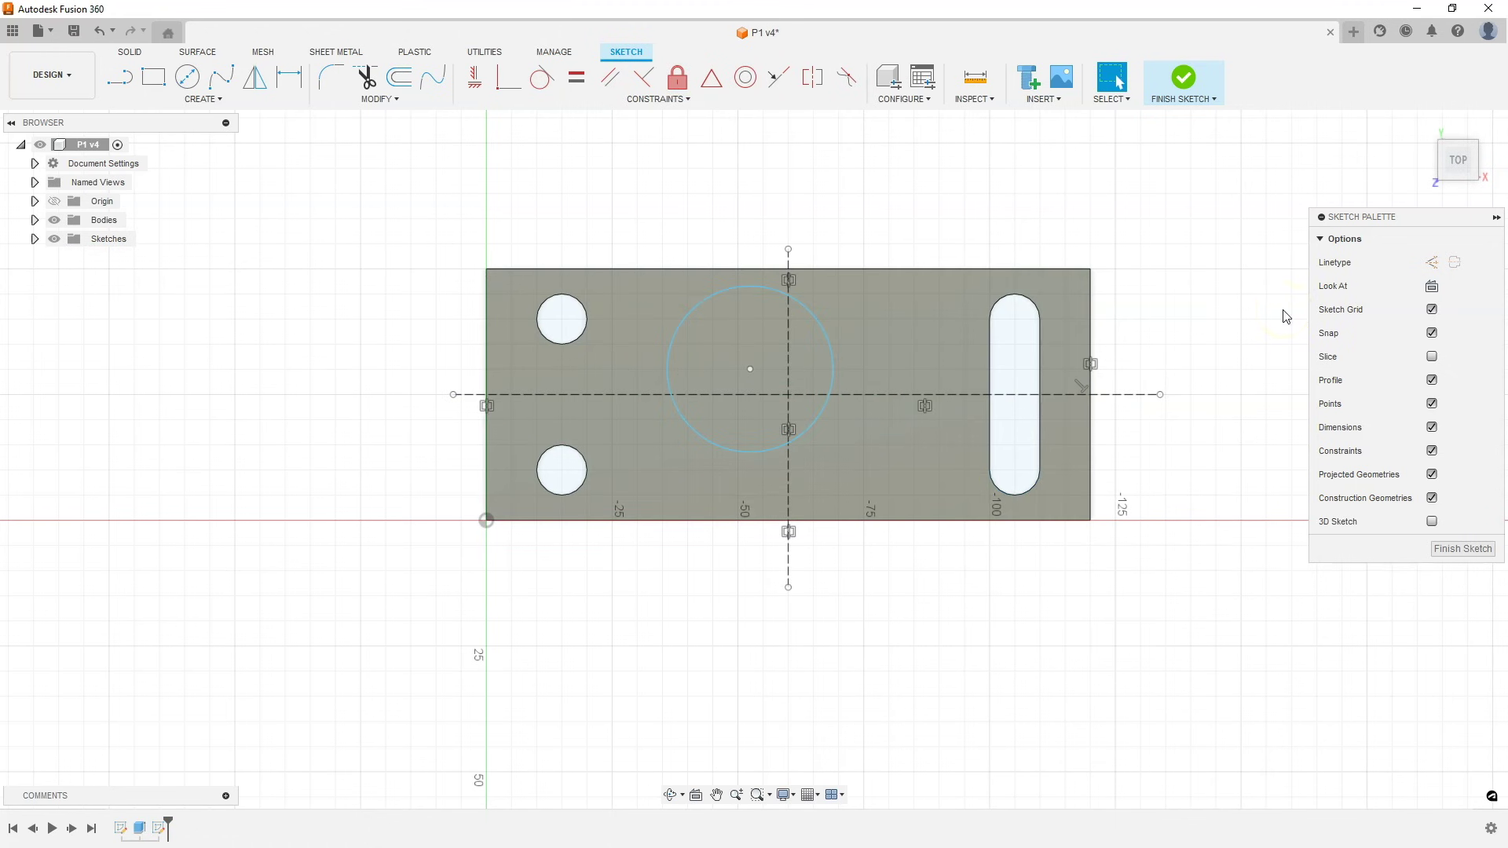
Step: Constrain the circle's centre coincident with both the vertical and the horizontal construction line
{"action": "left_click", "coordinate": [775, 421]}
{"action": "left_click", "coordinate": [508, 77]}
{"action": "left_click", "coordinate": [750, 369]}
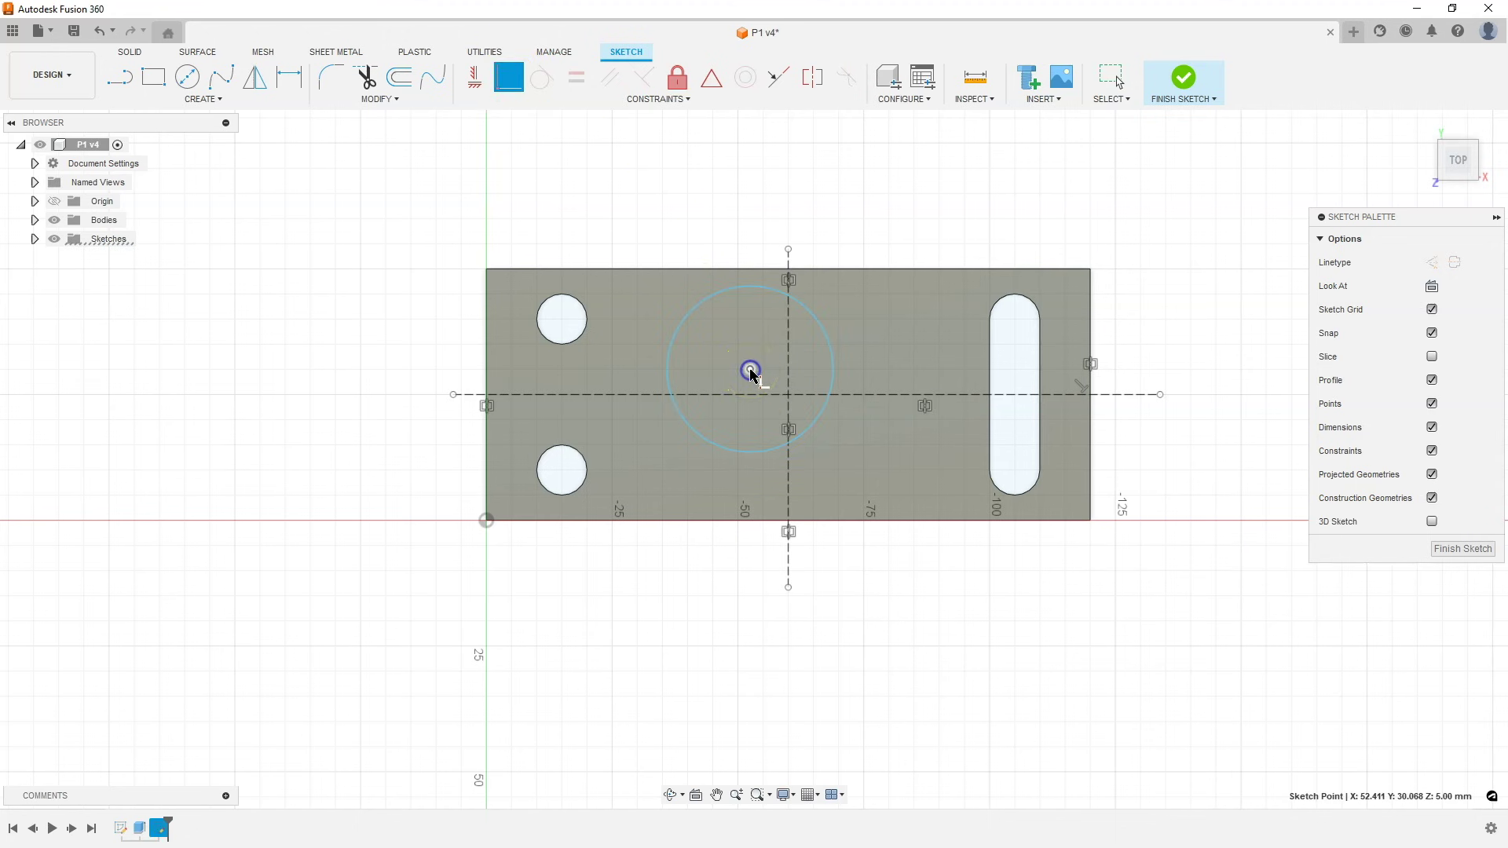
{"action": "left_click", "coordinate": [795, 363]}
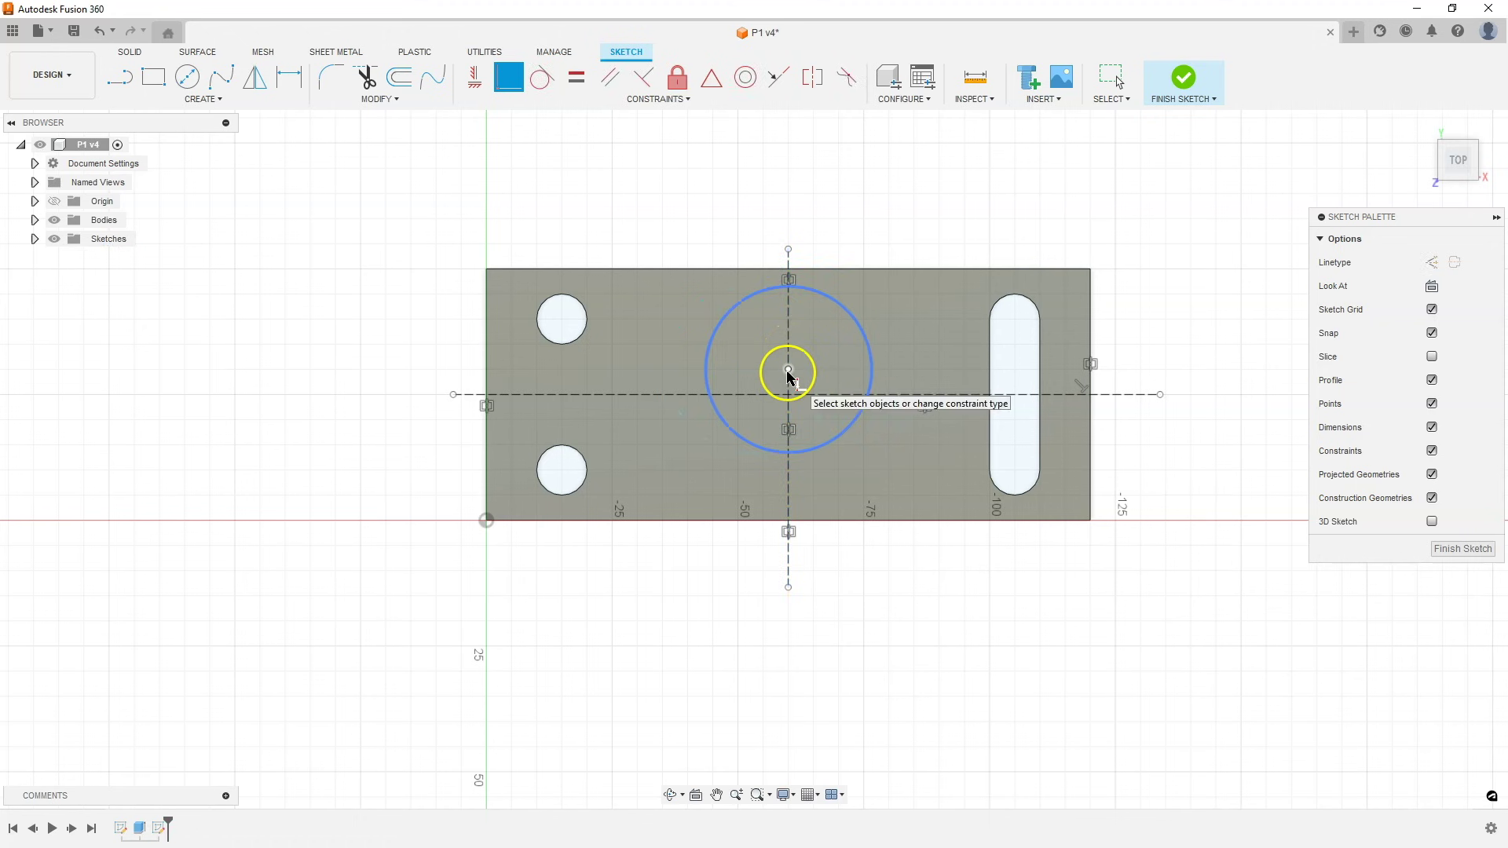
{"action": "left_click", "coordinate": [787, 371]}
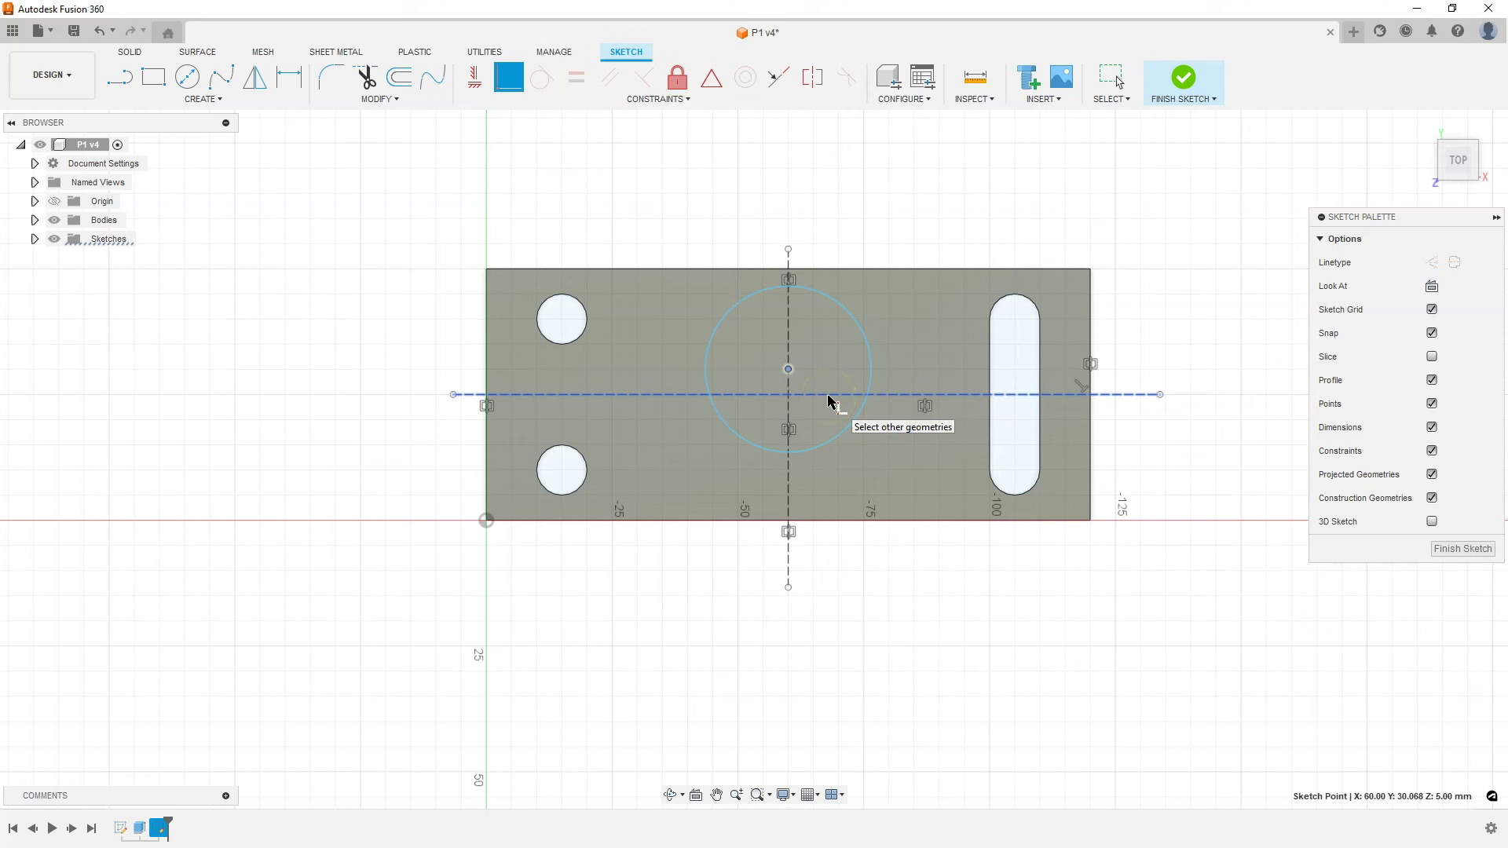
{"action": "left_click", "coordinate": [767, 399]}
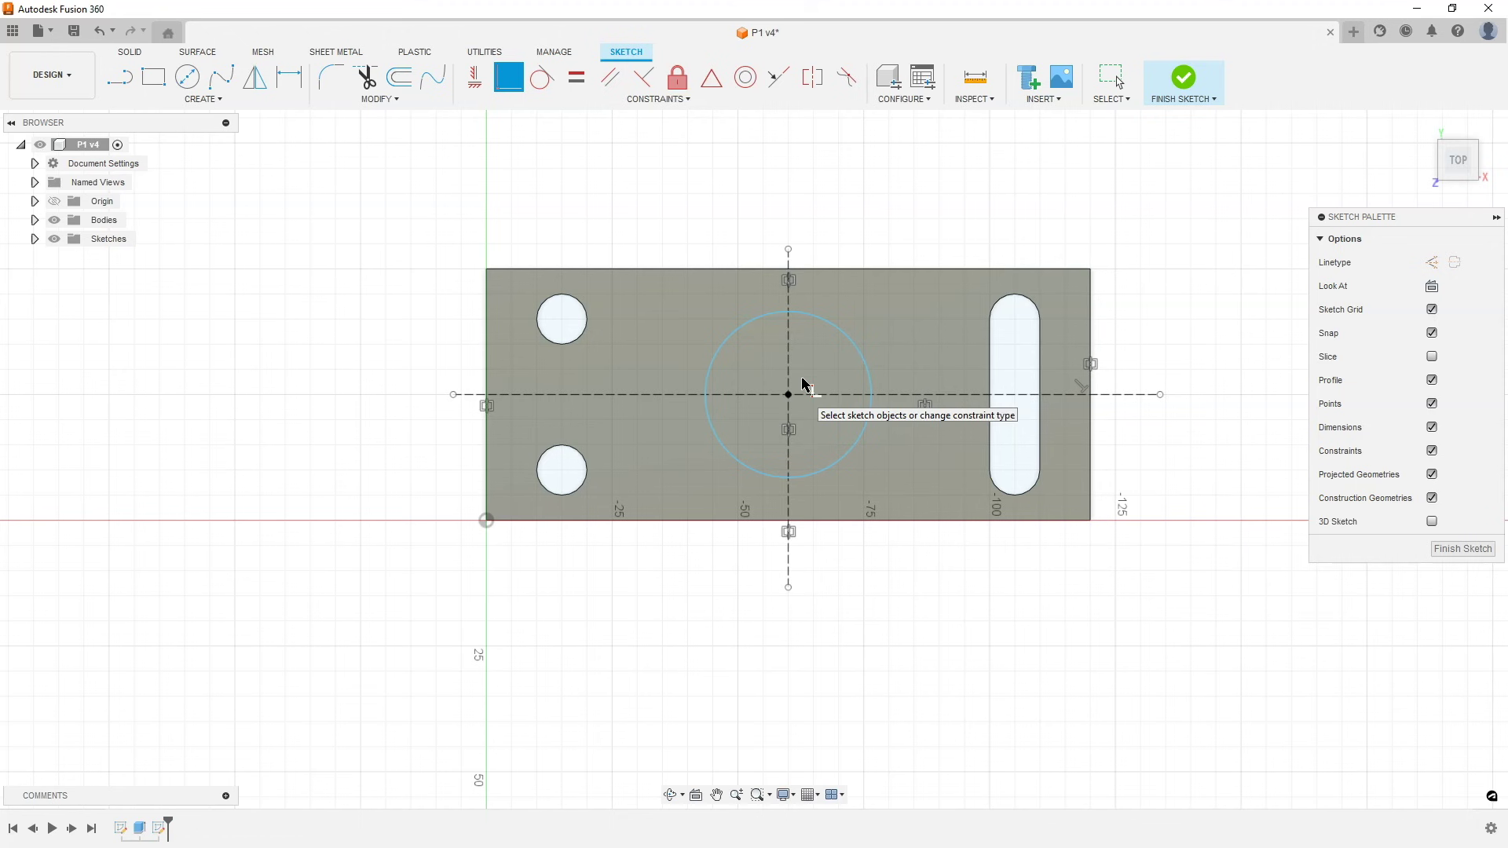
{"action": "left_click", "coordinate": [854, 336]}
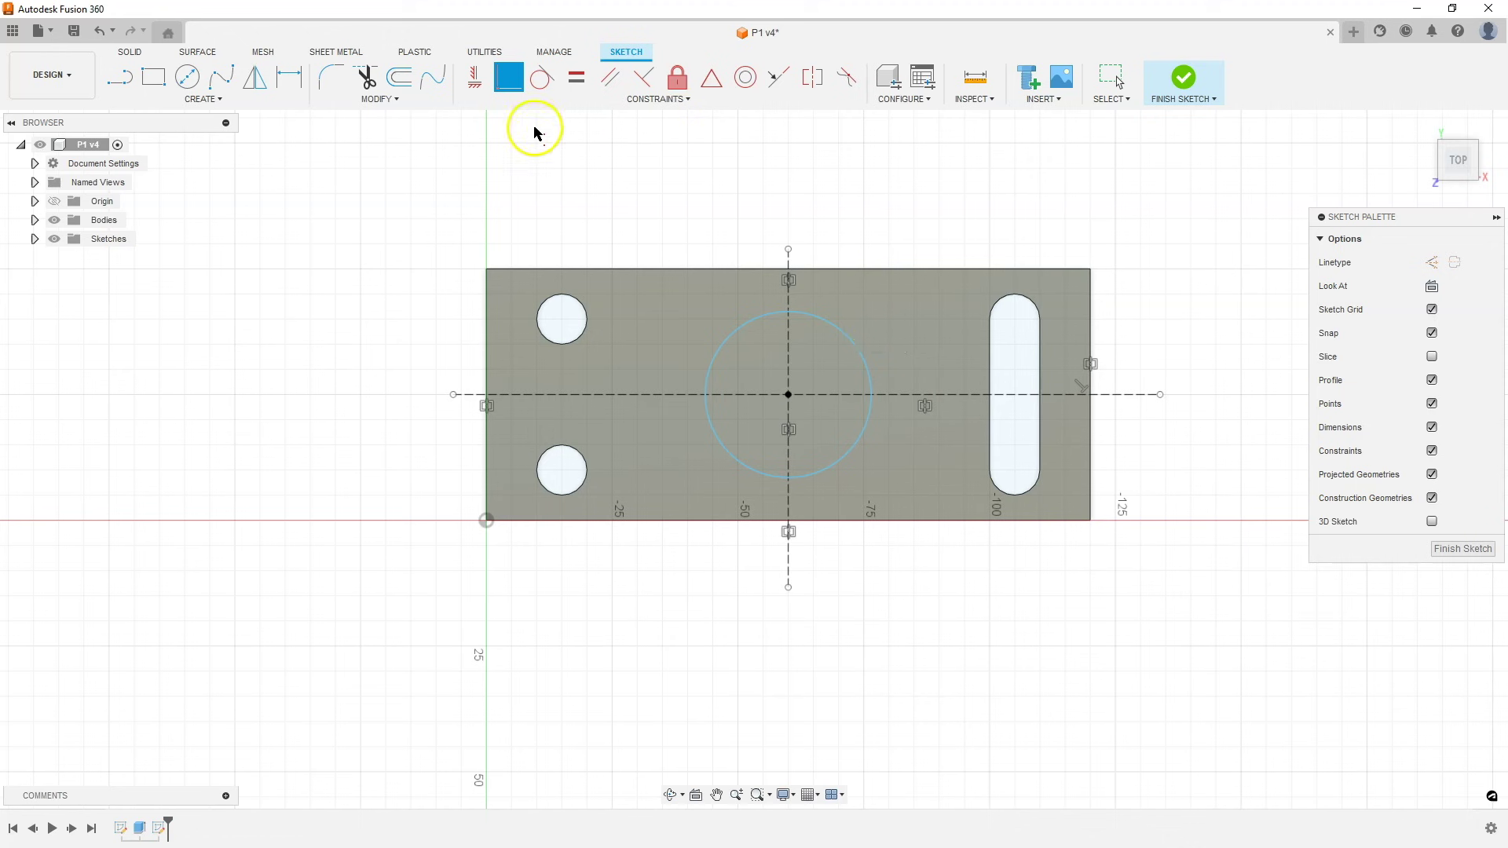
Step: Dimension the centred circle to a 35 mm diameter and finish the sketch
{"action": "left_click", "coordinate": [290, 76]}
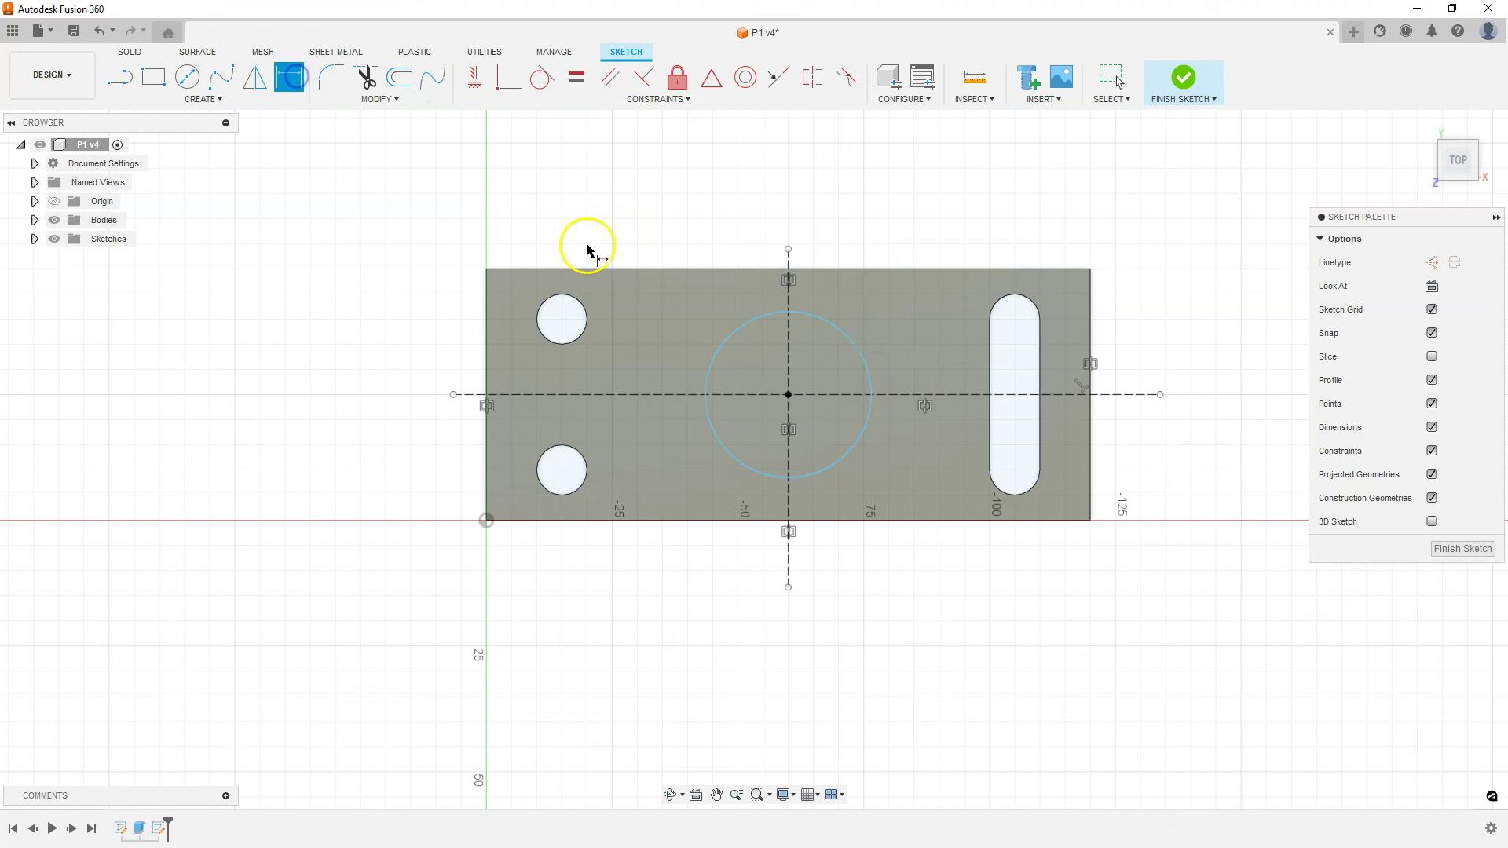
{"action": "left_click", "coordinate": [727, 333]}
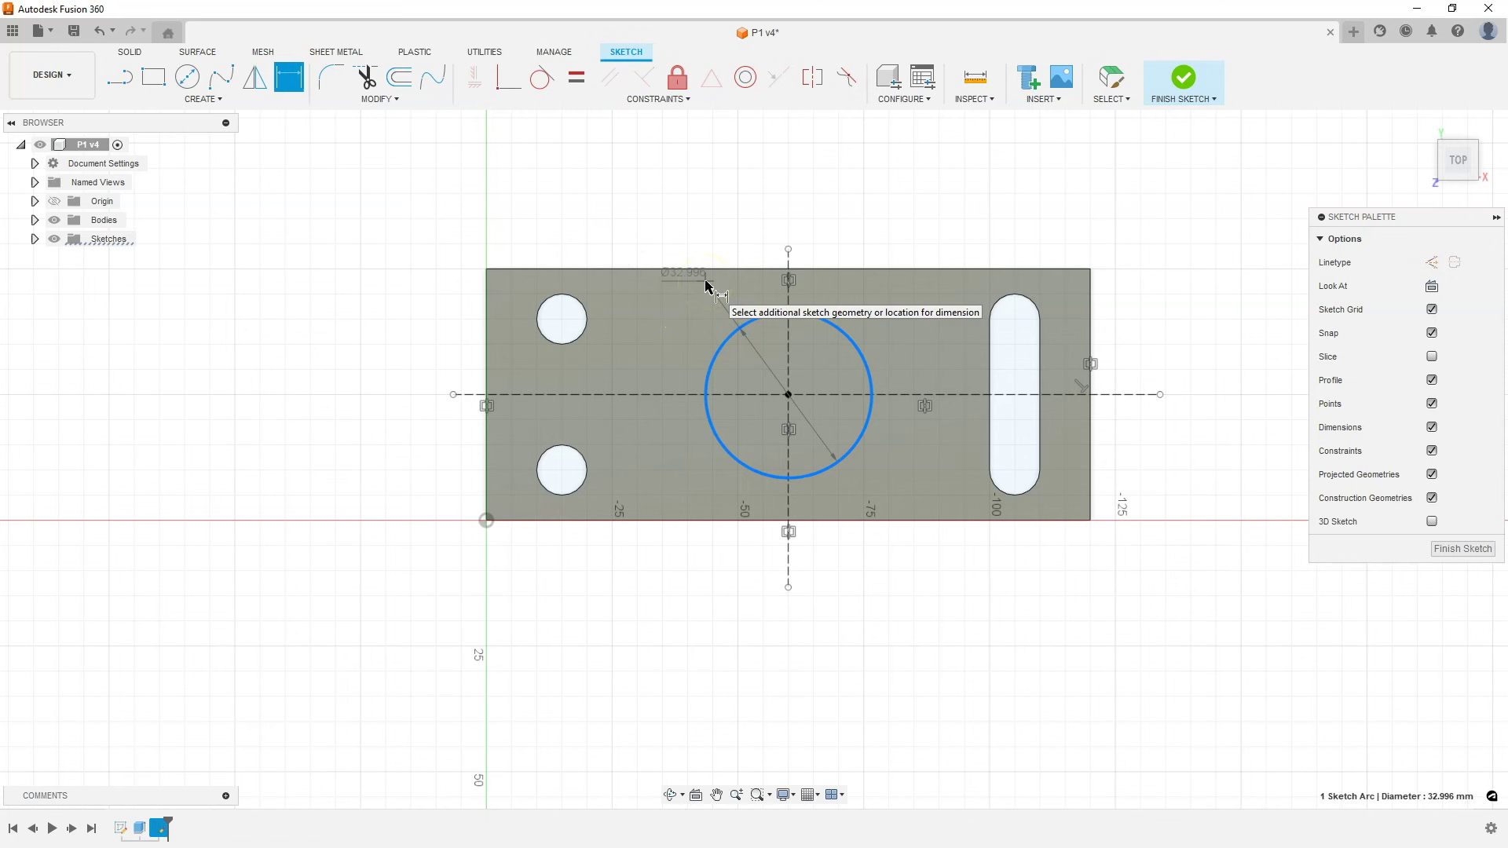
{"action": "left_click", "coordinate": [673, 309]}
{"action": "type", "text": "35"}
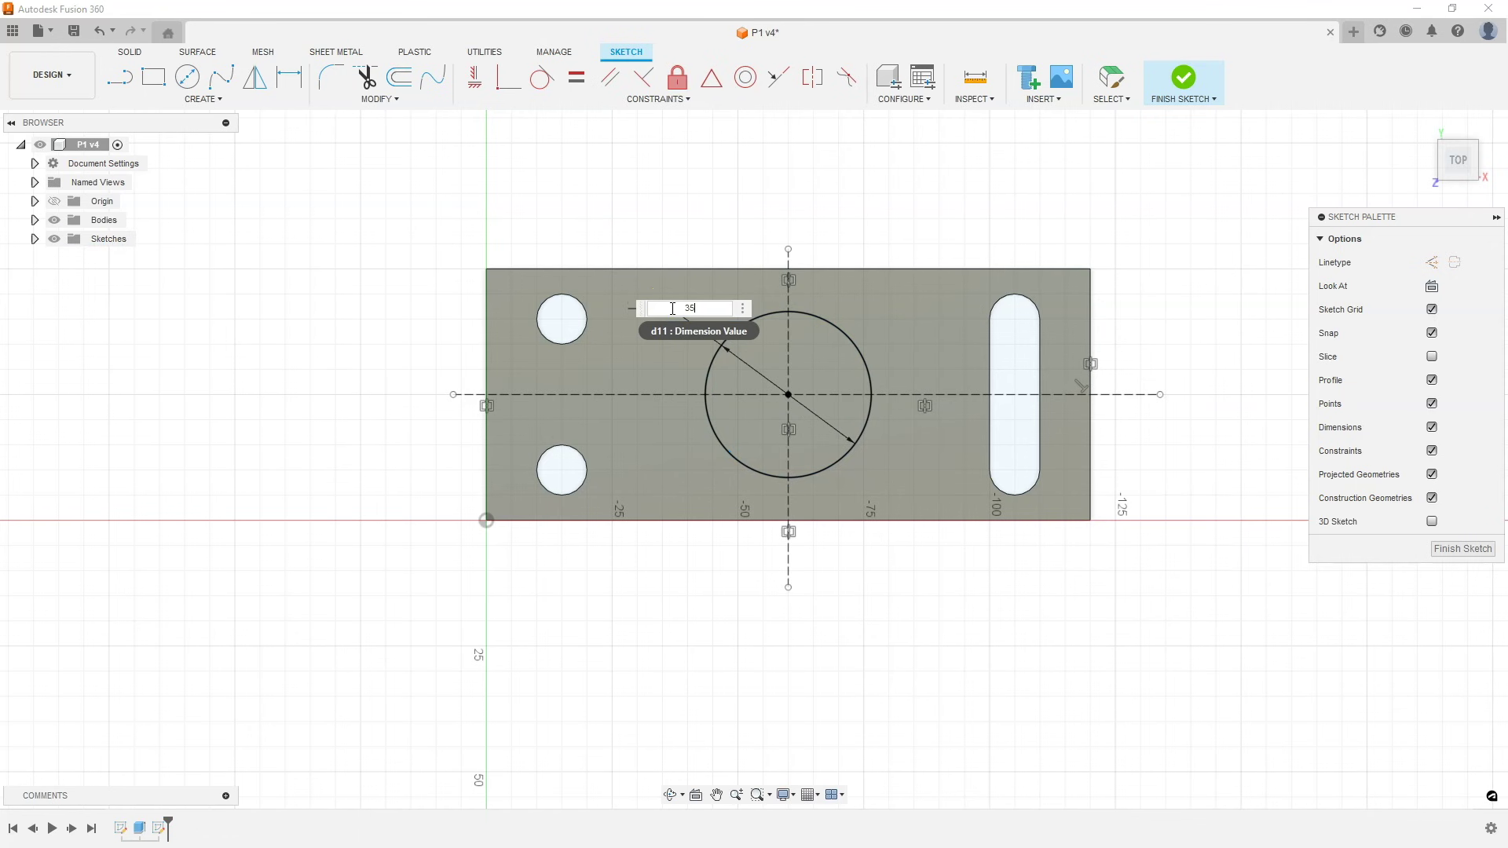
{"action": "key", "text": "Return"}
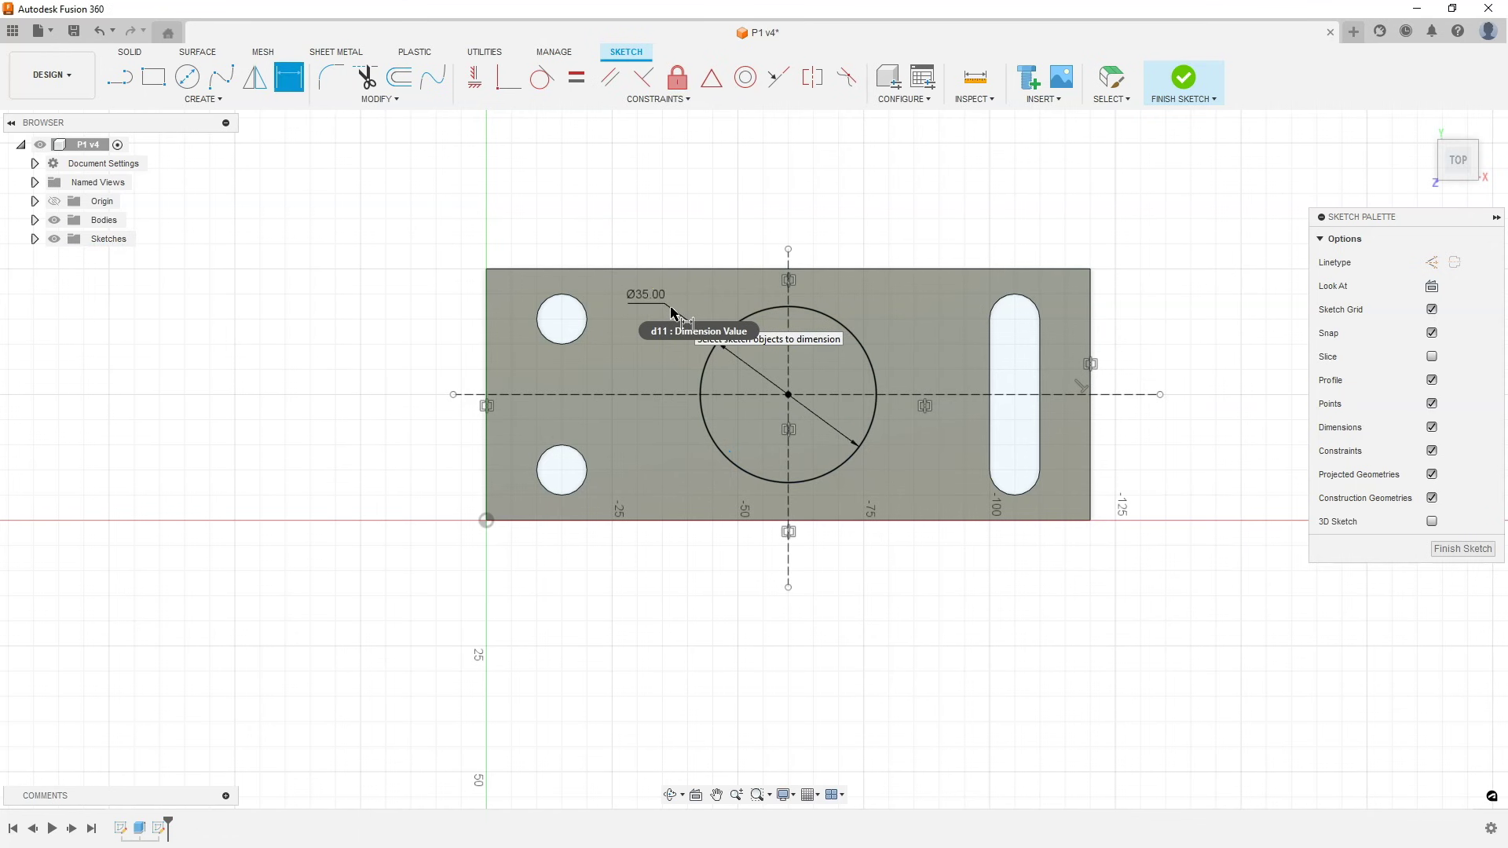
{"action": "key", "text": "Escape"}
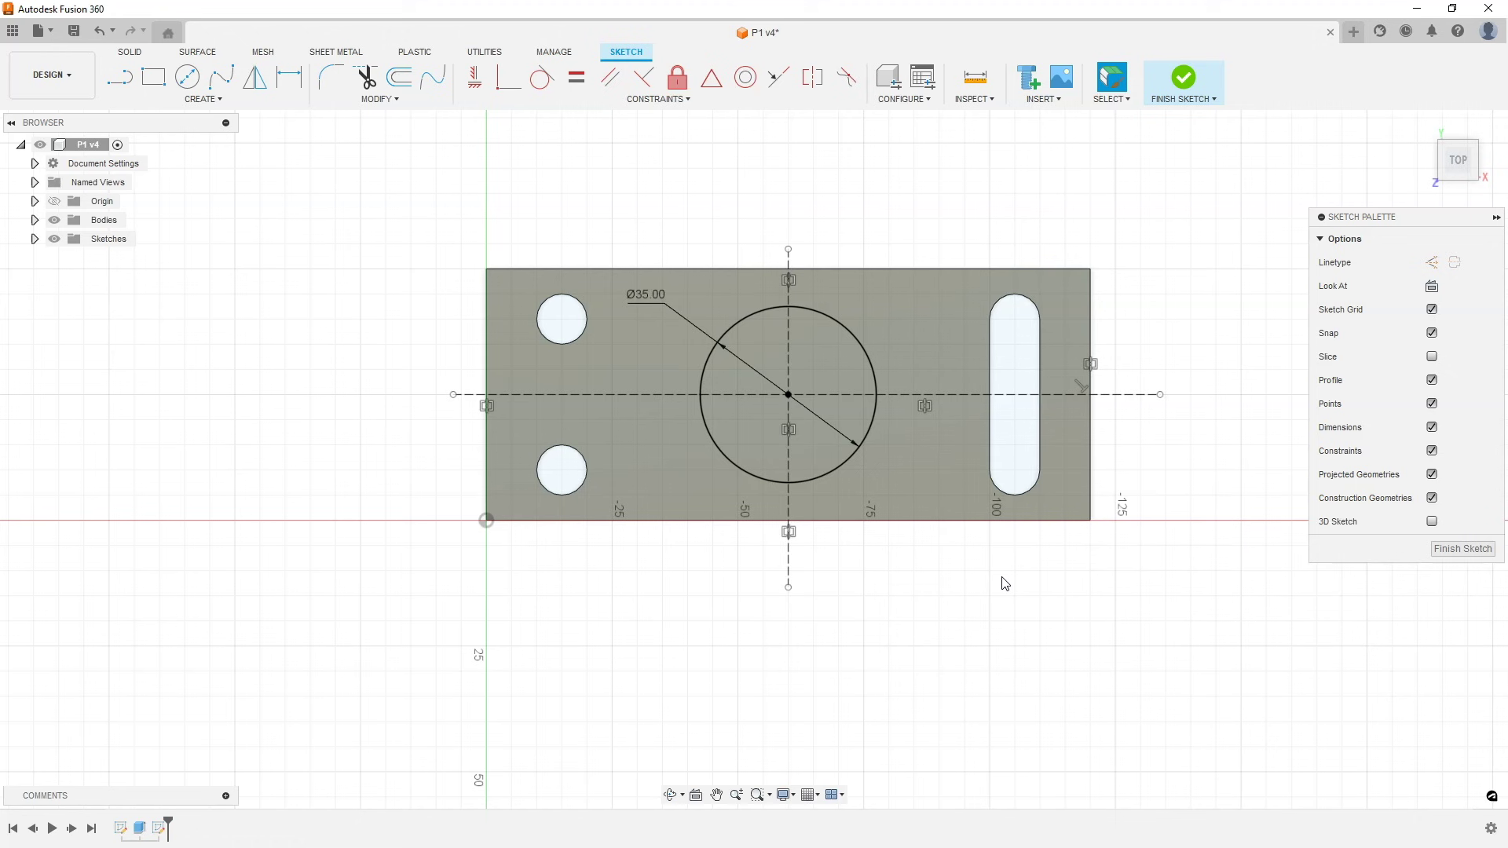
{"action": "left_click", "coordinate": [1480, 549]}
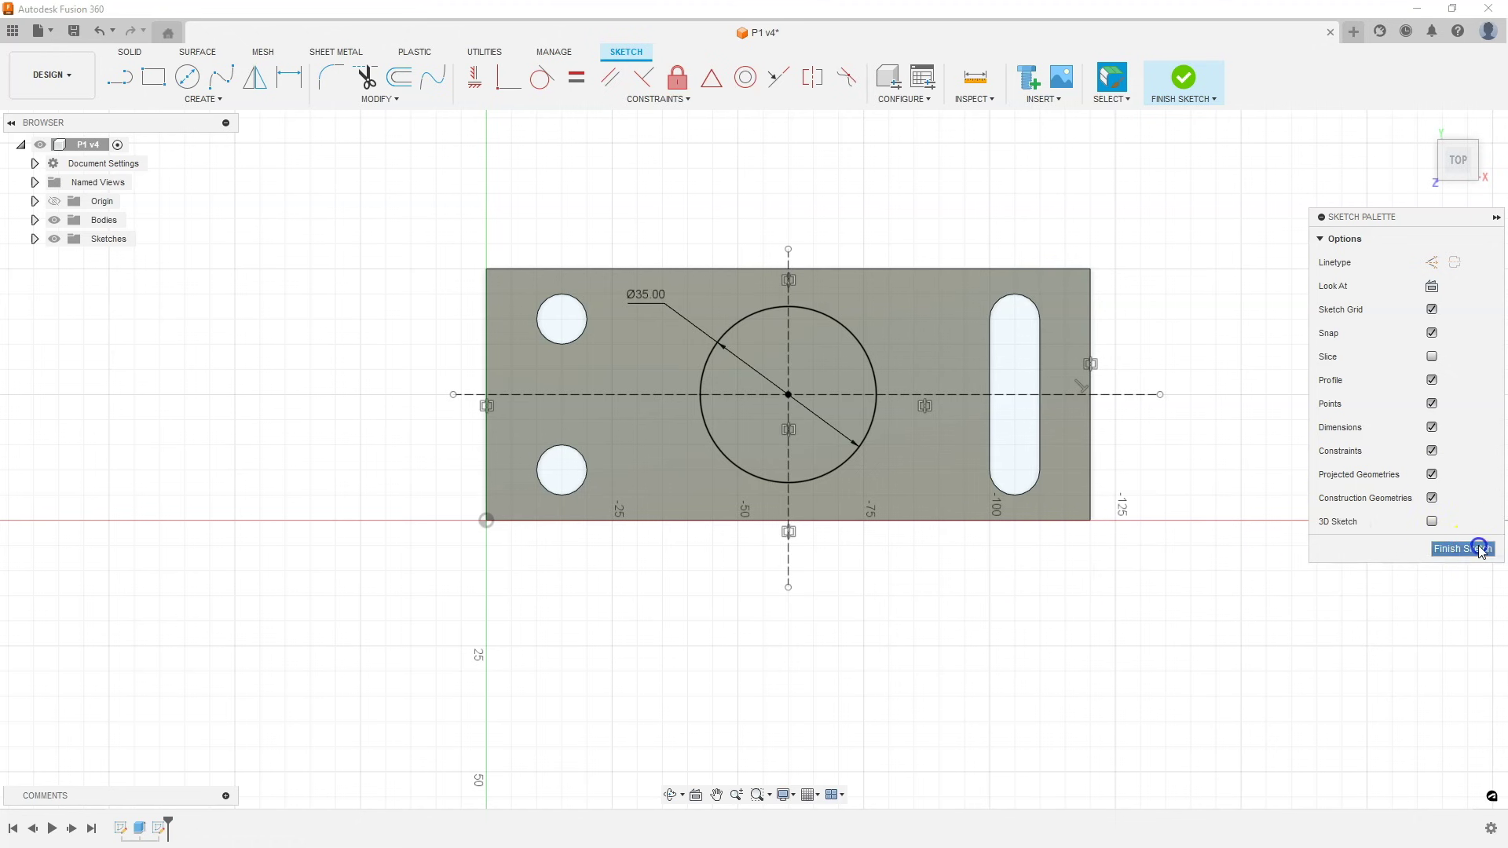
Step: Extrude the circle 25 mm upward from the plate as a Join and save the design
{"action": "mouse_move", "coordinate": [742, 643]}
{"action": "middle_mouse_down", "text": "shift"}
{"action": "mouse_move", "coordinate": [734, 602]}
{"action": "mouse_move", "coordinate": [677, 592]}
{"action": "mouse_move", "coordinate": [717, 599]}
{"action": "mouse_move", "coordinate": [676, 552]}
{"action": "mouse_move", "coordinate": [687, 572]}
{"action": "middle_mouse_up", "text": "shift"}
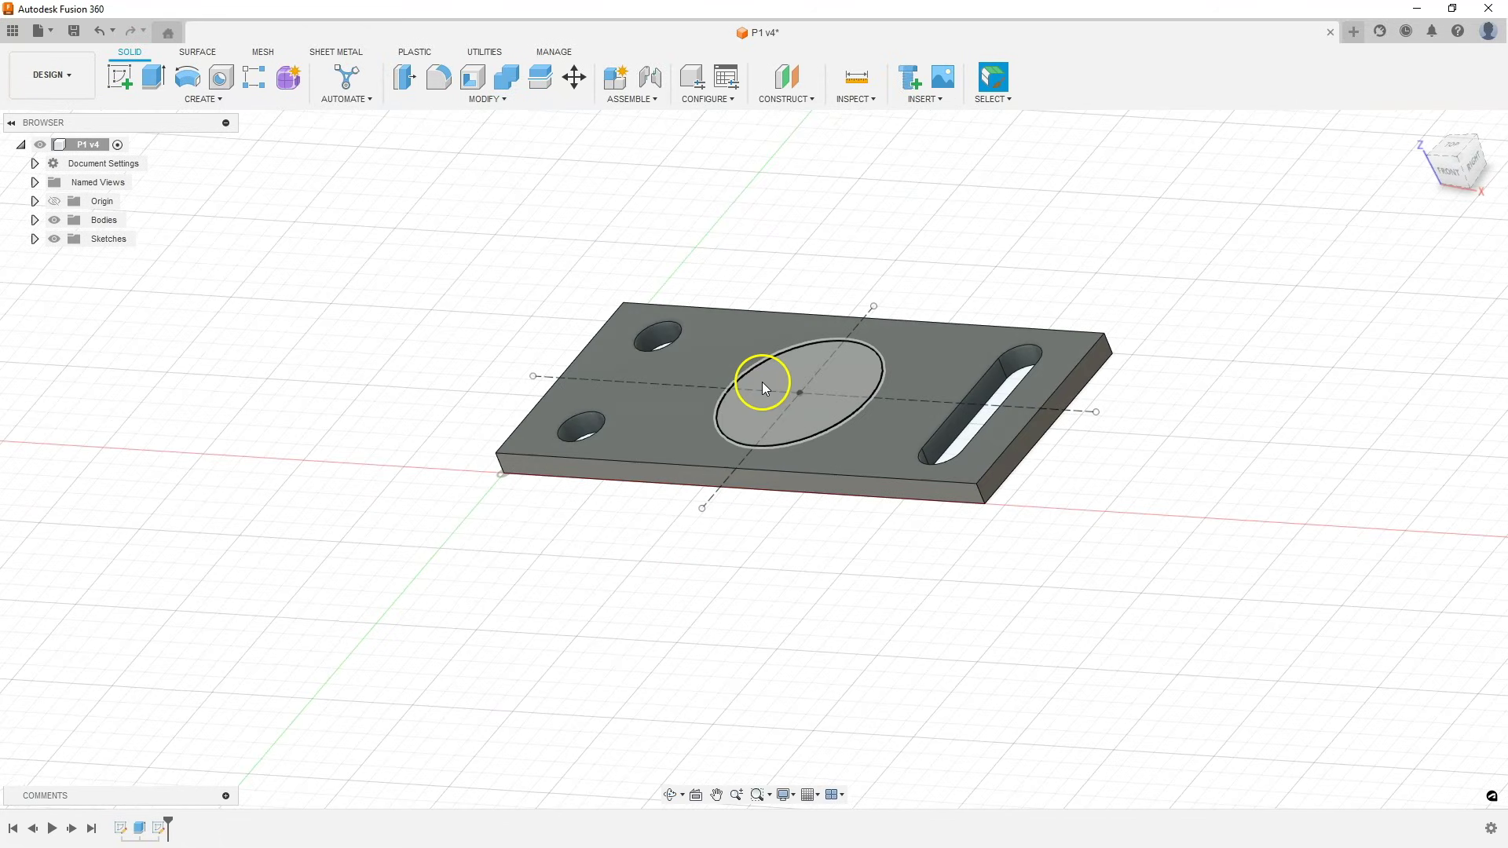
{"action": "left_click", "coordinate": [151, 82]}
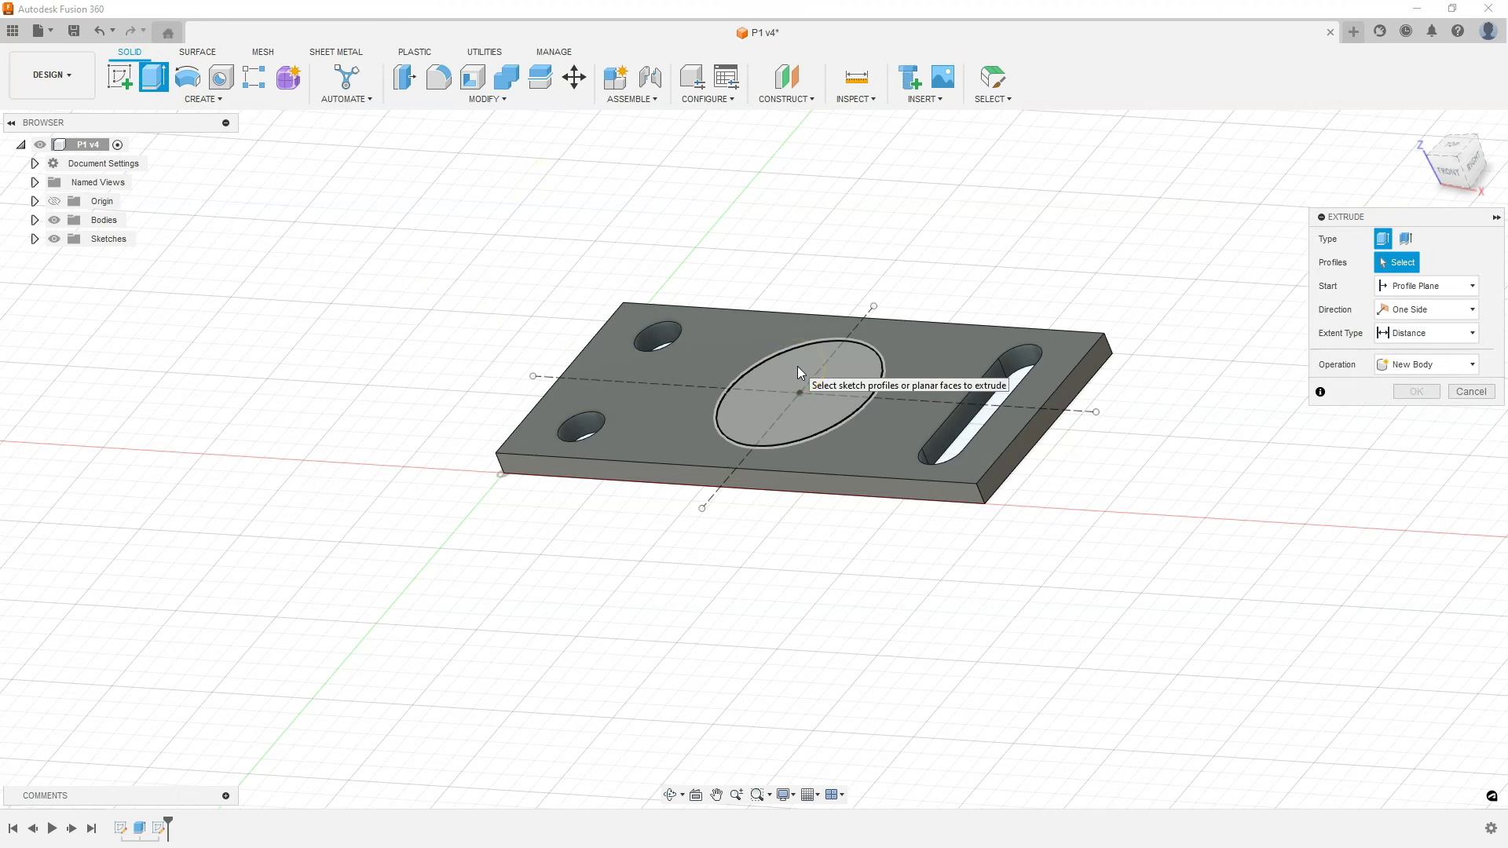
{"action": "left_click", "coordinate": [798, 366]}
{"action": "left_click", "coordinate": [1280, 282]}
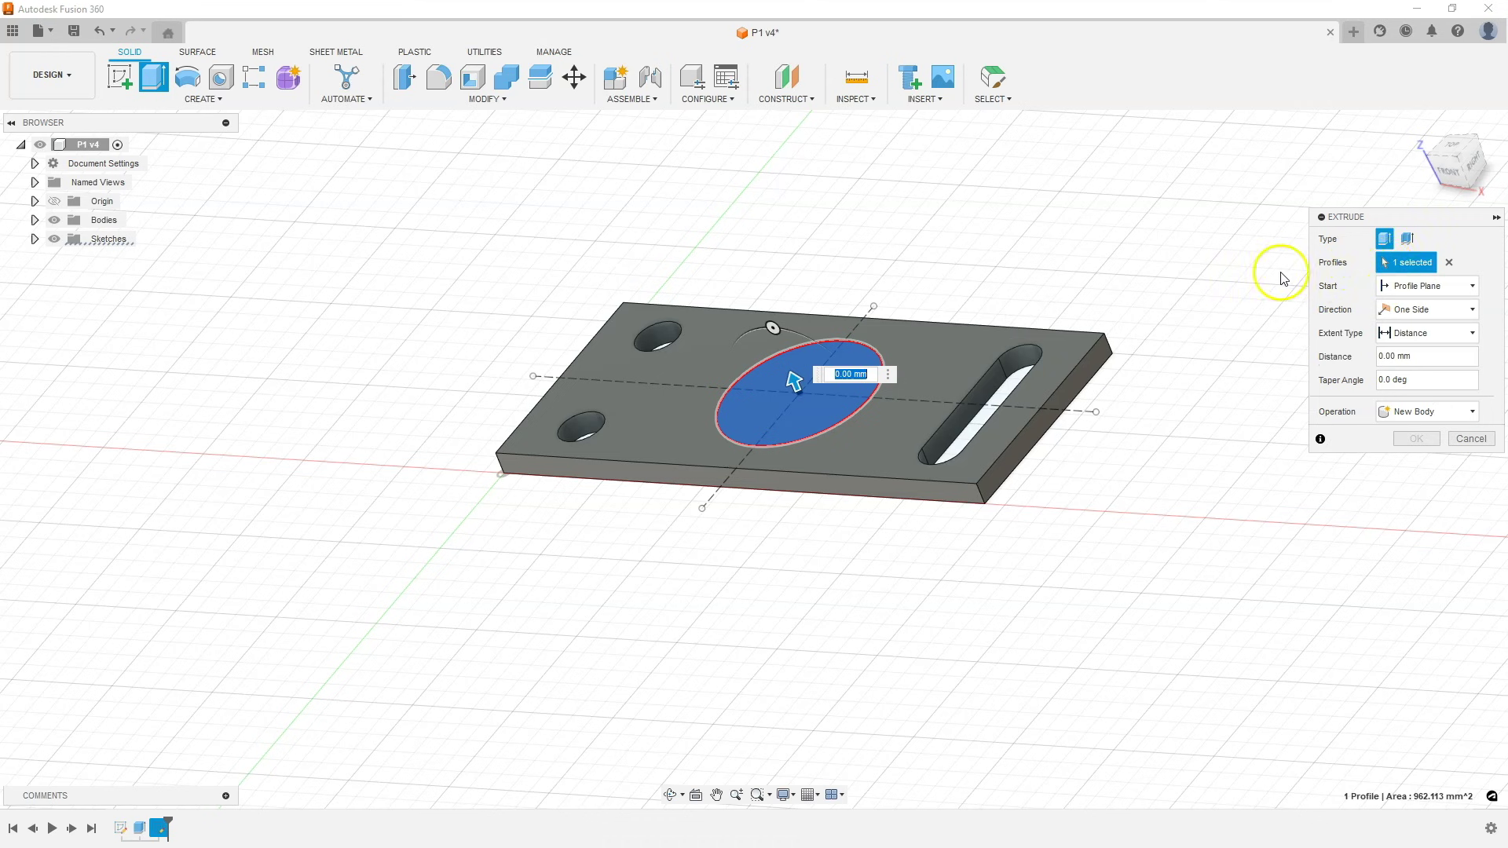
{"action": "left_click_drag", "start_coordinate": [794, 380], "coordinate": [752, 279]}
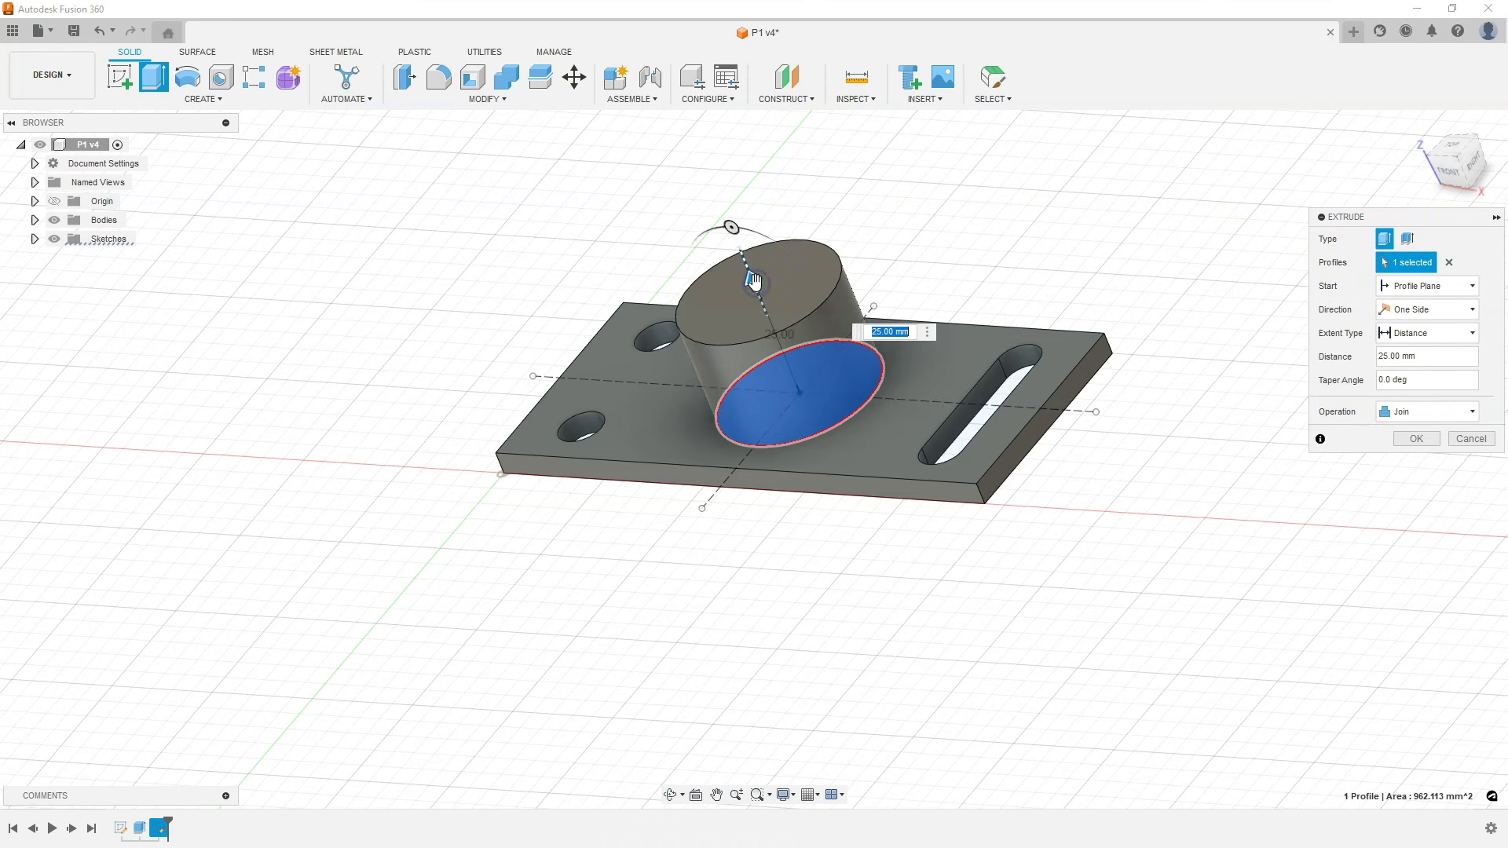
{"action": "left_click", "coordinate": [1407, 439]}
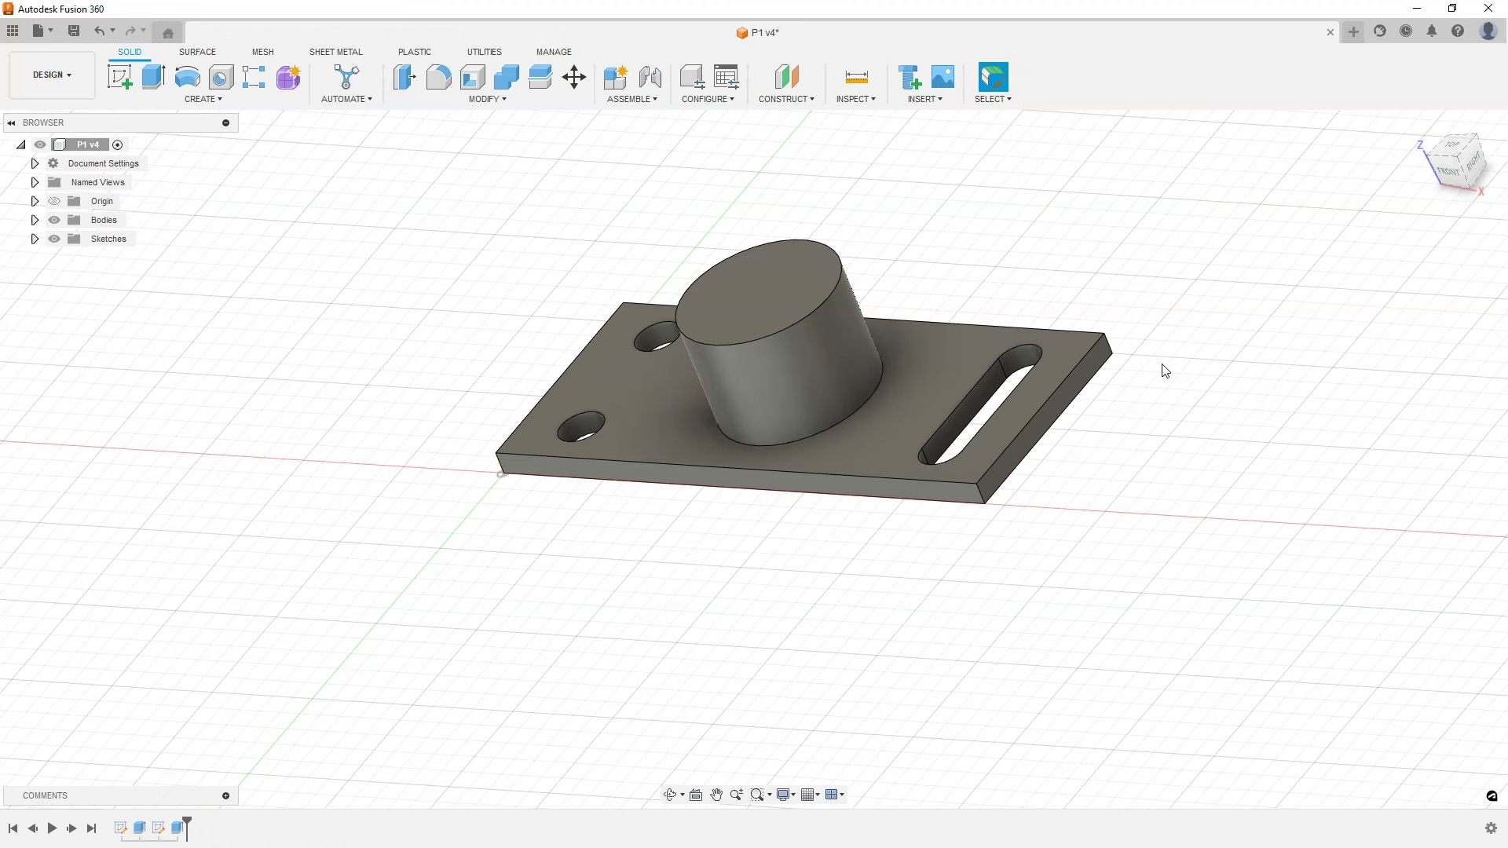
{"action": "left_click", "coordinate": [74, 31]}
{"action": "left_click", "coordinate": [755, 469]}
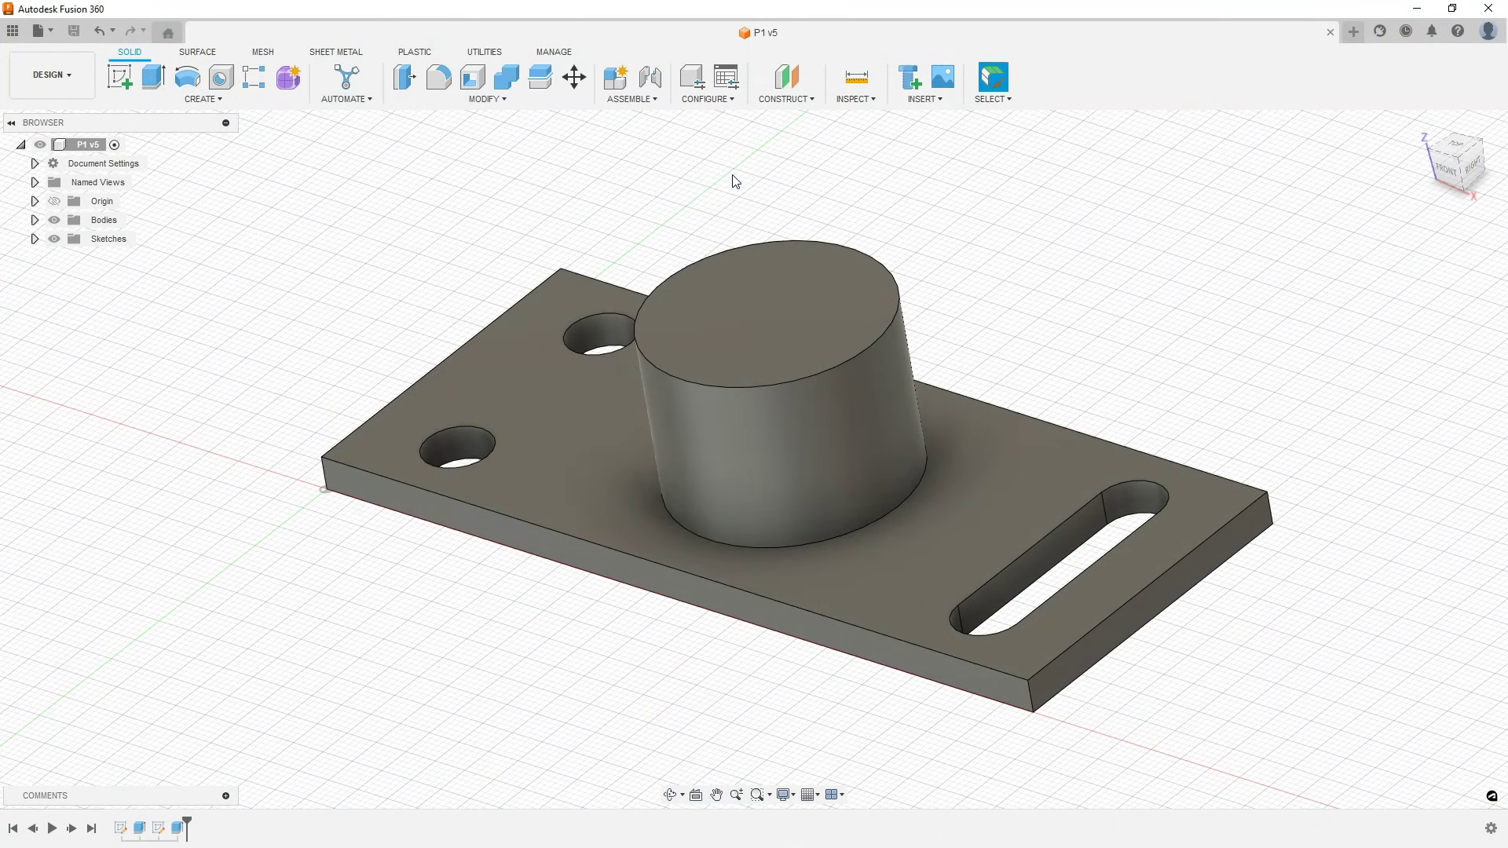
Step: Start a new sketch on the top face of the cylinder
{"action": "left_click", "coordinate": [798, 358]}
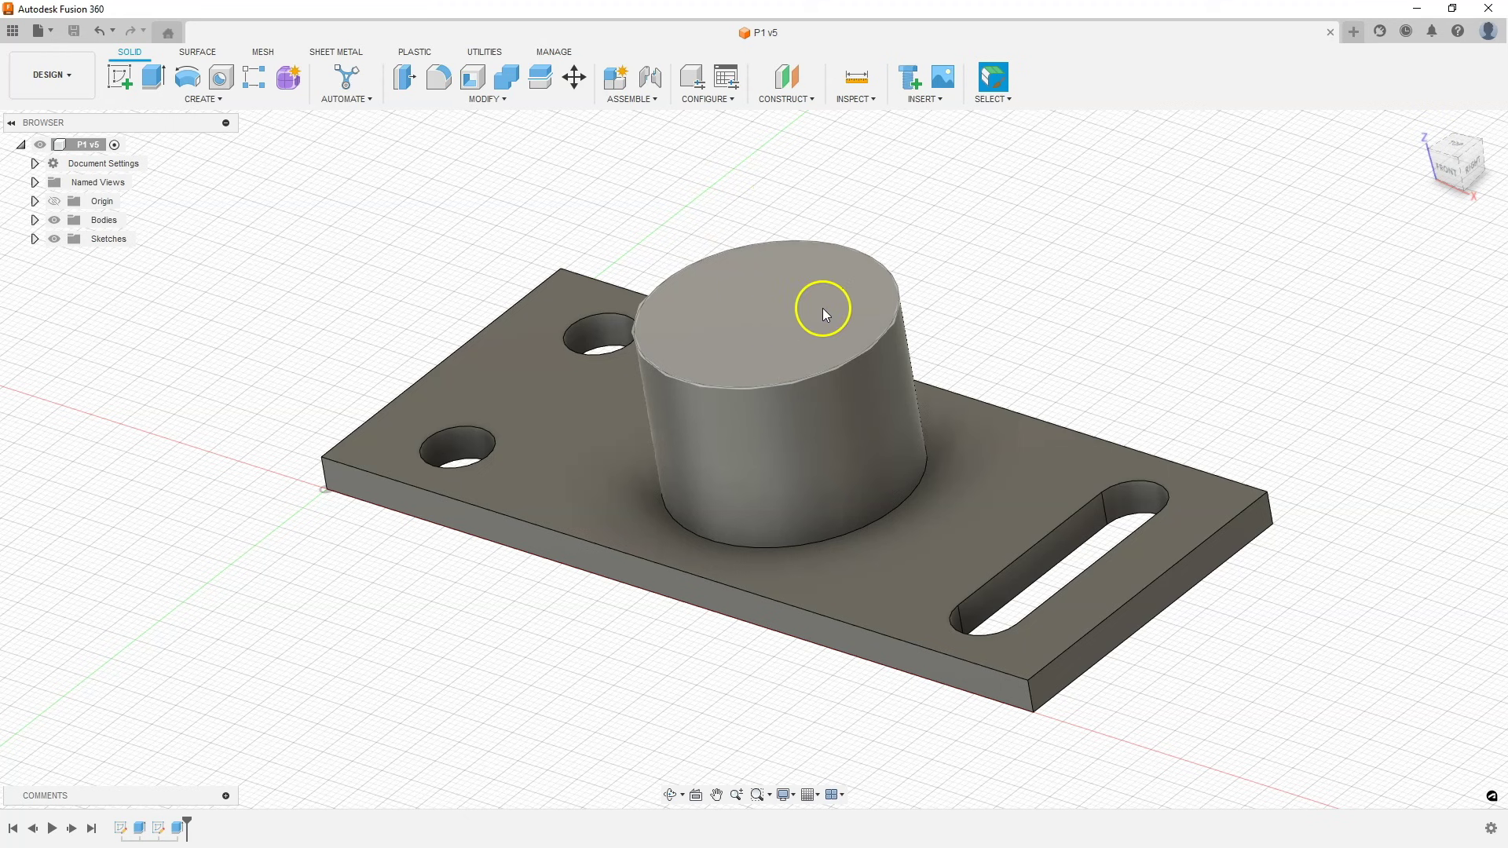
{"action": "left_click", "coordinate": [752, 327]}
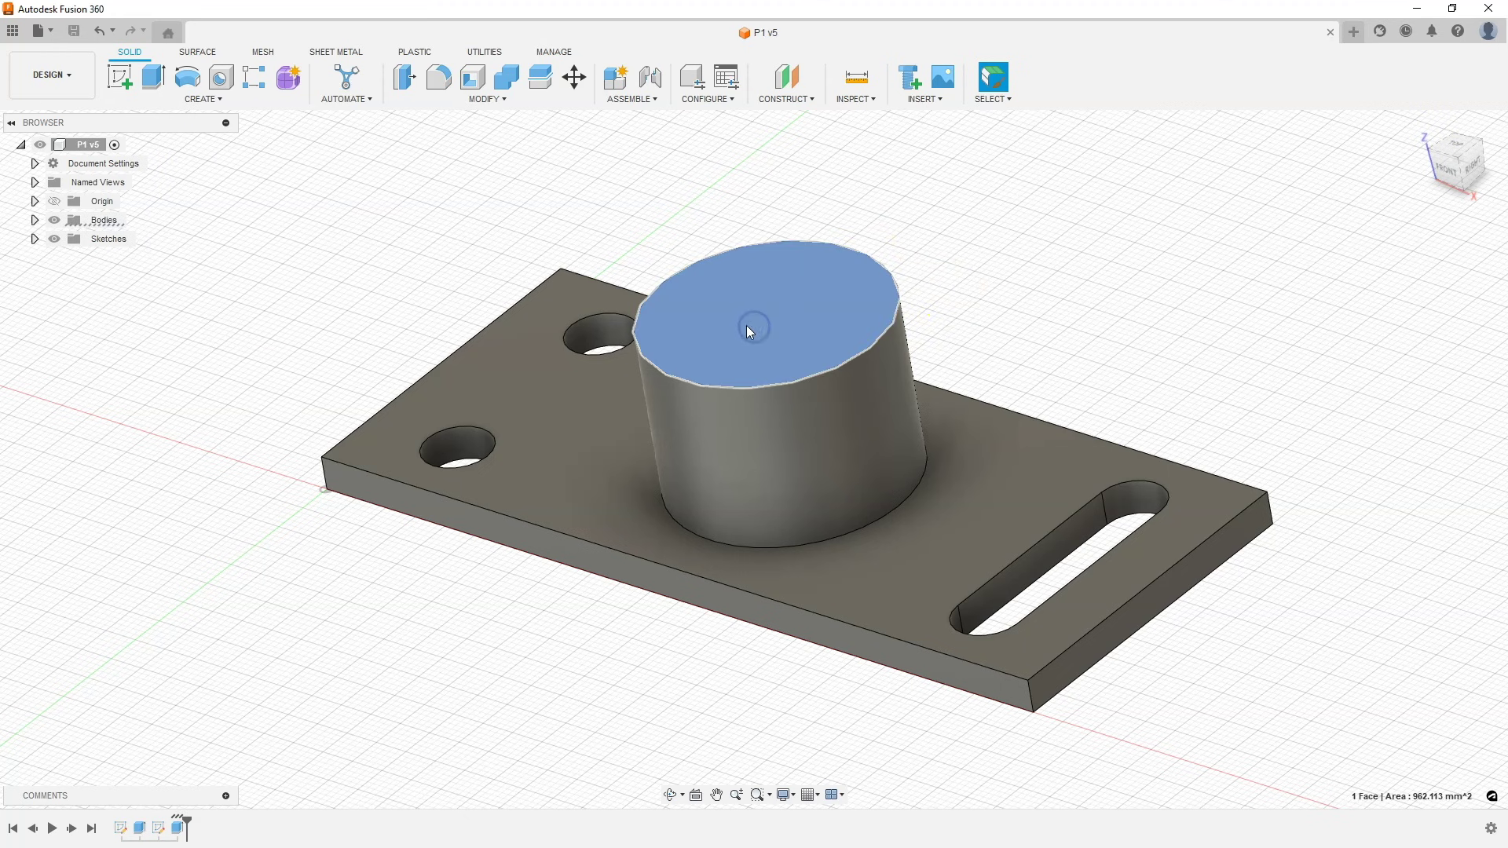
{"action": "left_click", "coordinate": [121, 83]}
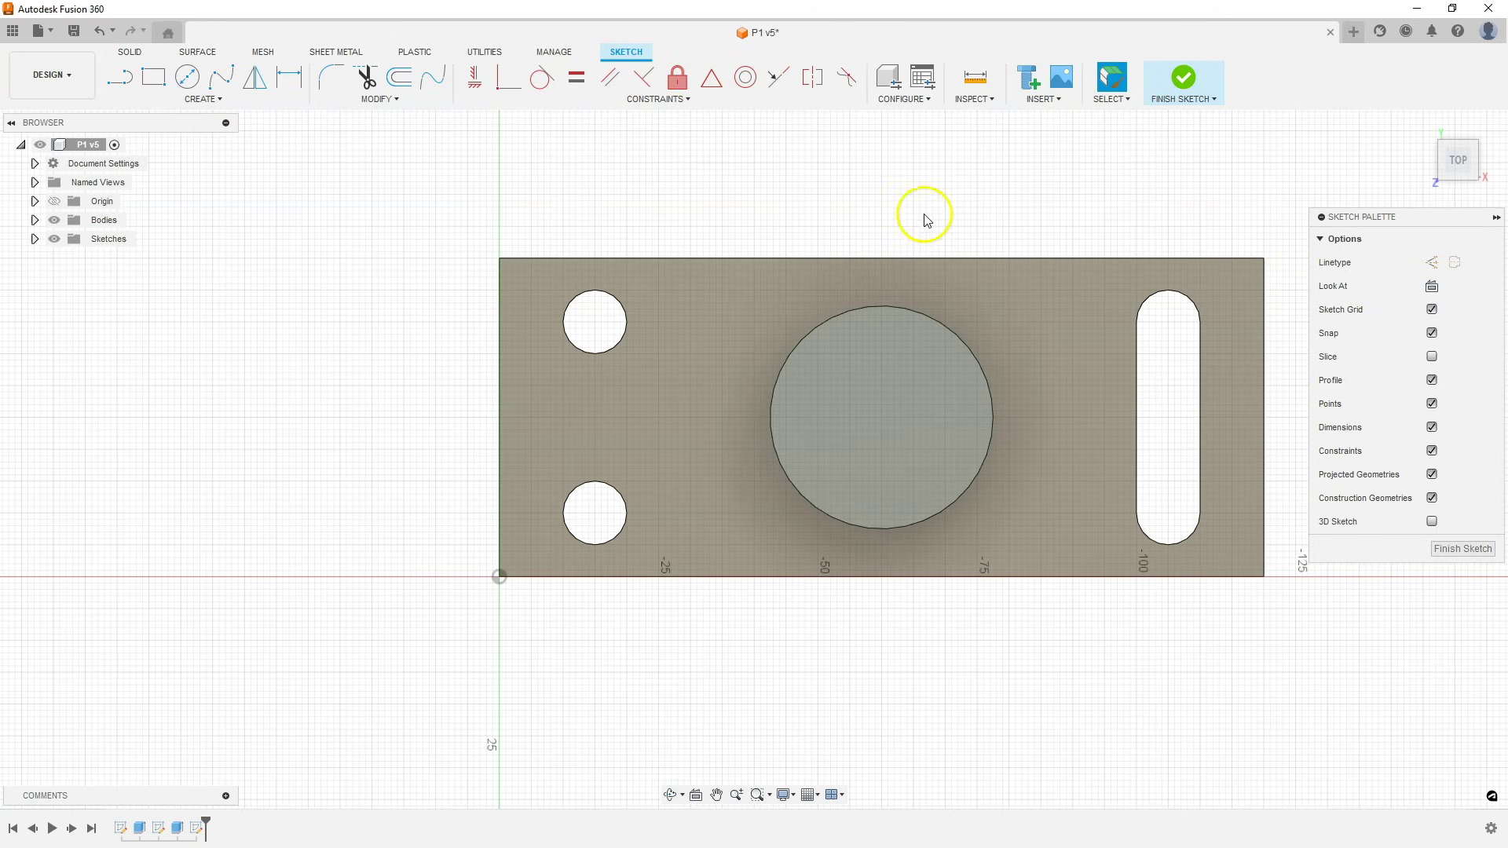
Step: Sketch a circle about 28 mm in diameter from the centre of the cylinder's top face
{"action": "left_click", "coordinate": [198, 87]}
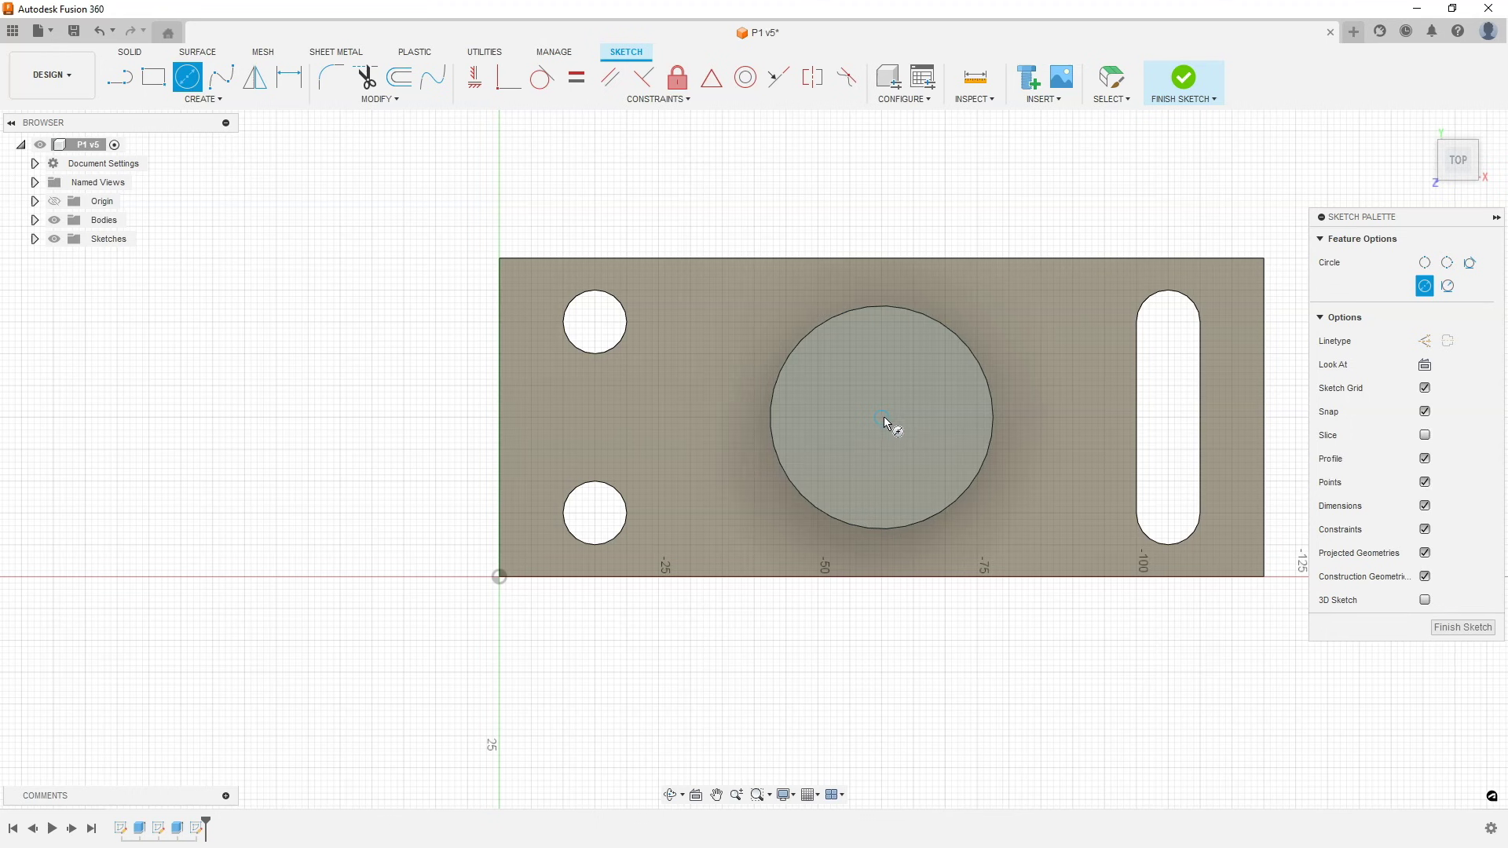
{"action": "left_click", "coordinate": [881, 418]}
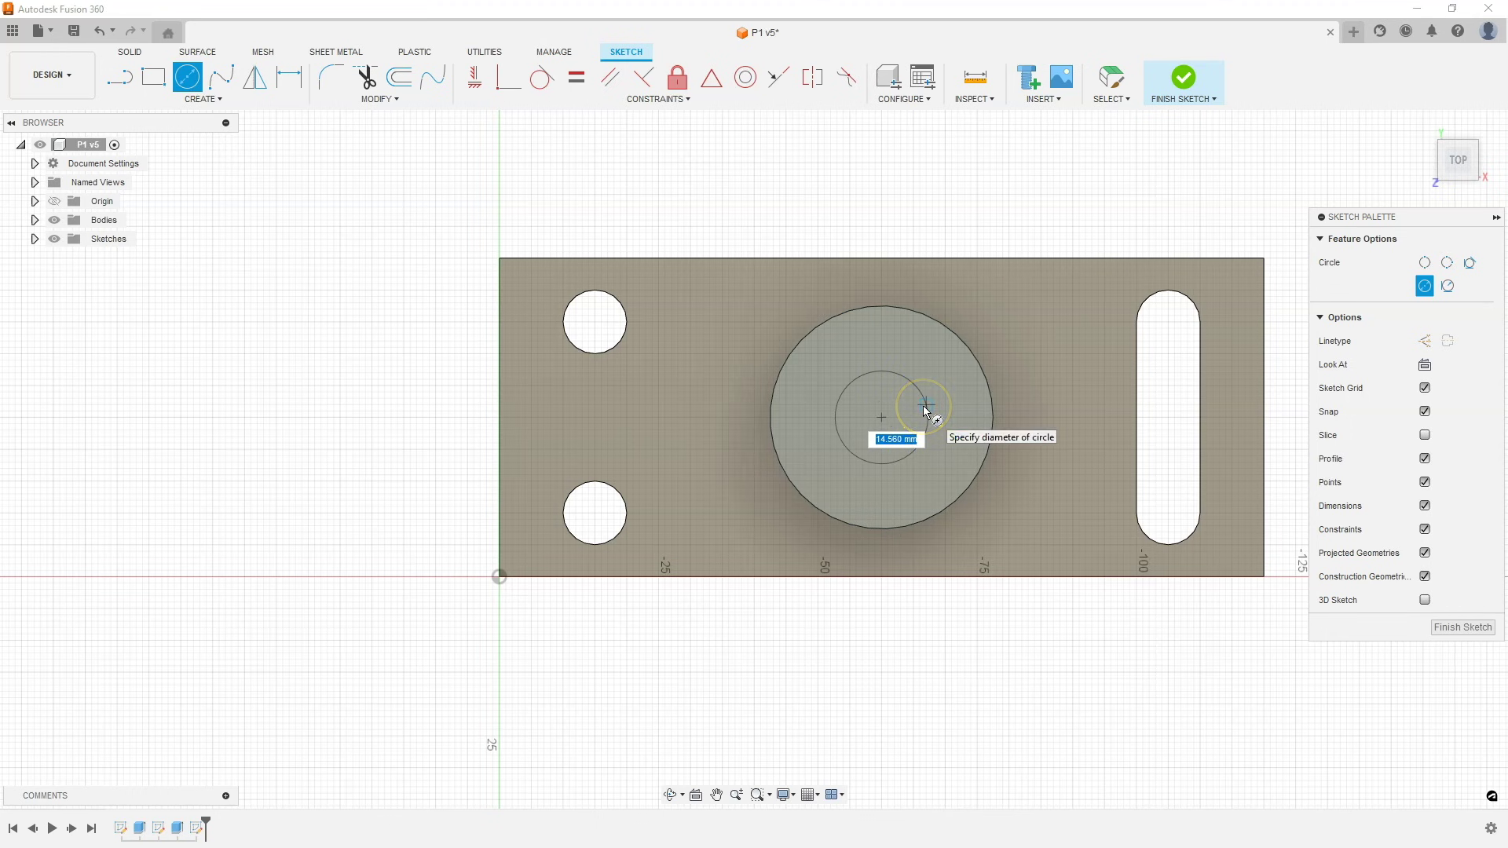
{"action": "left_click_drag", "start_coordinate": [926, 411], "coordinate": [961, 389]}
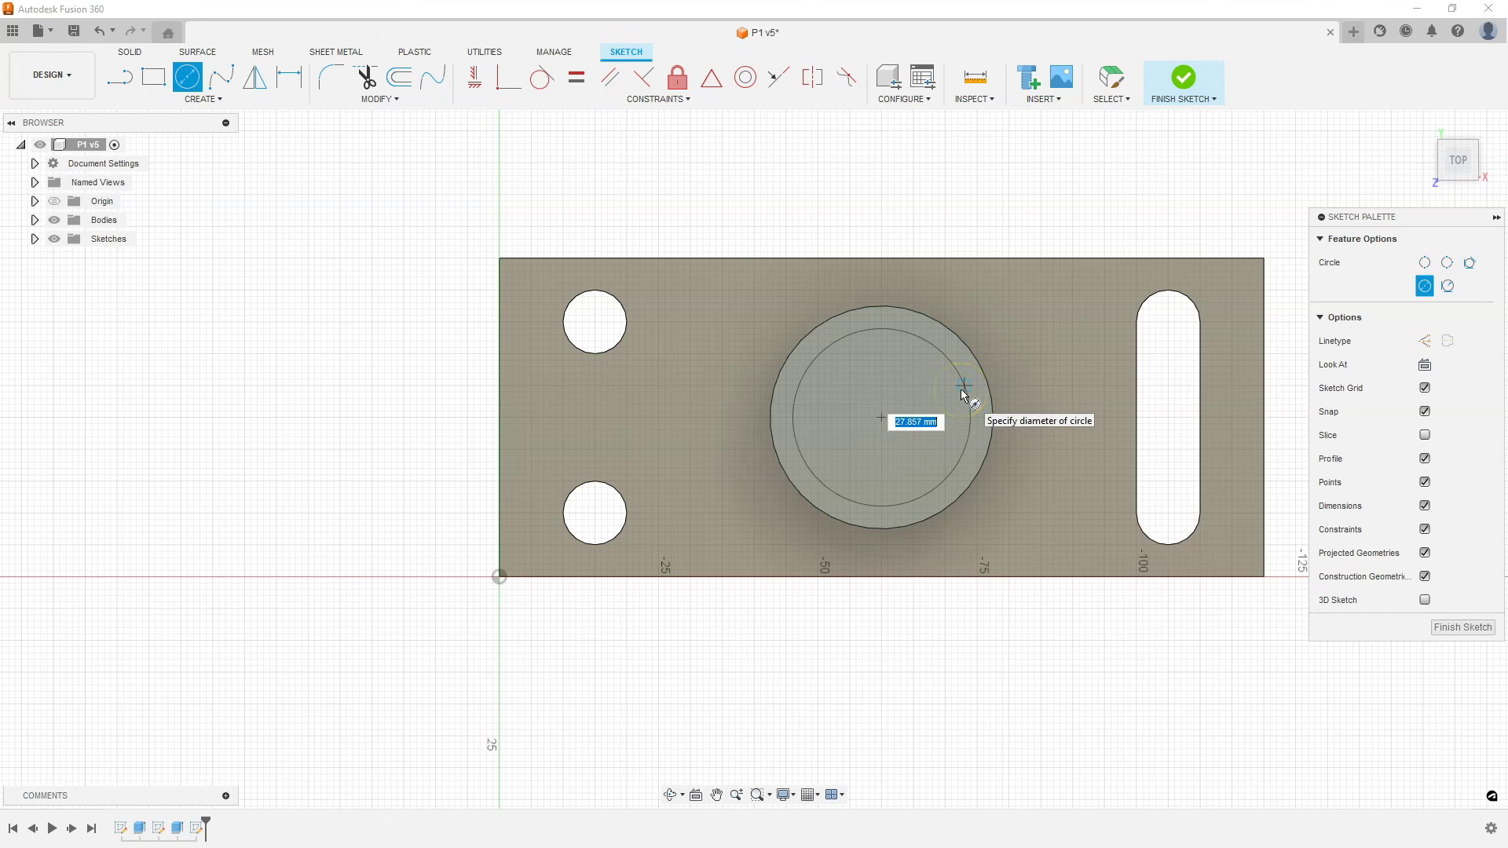
{"action": "left_click_drag", "start_coordinate": [962, 390], "coordinate": [901, 369]}
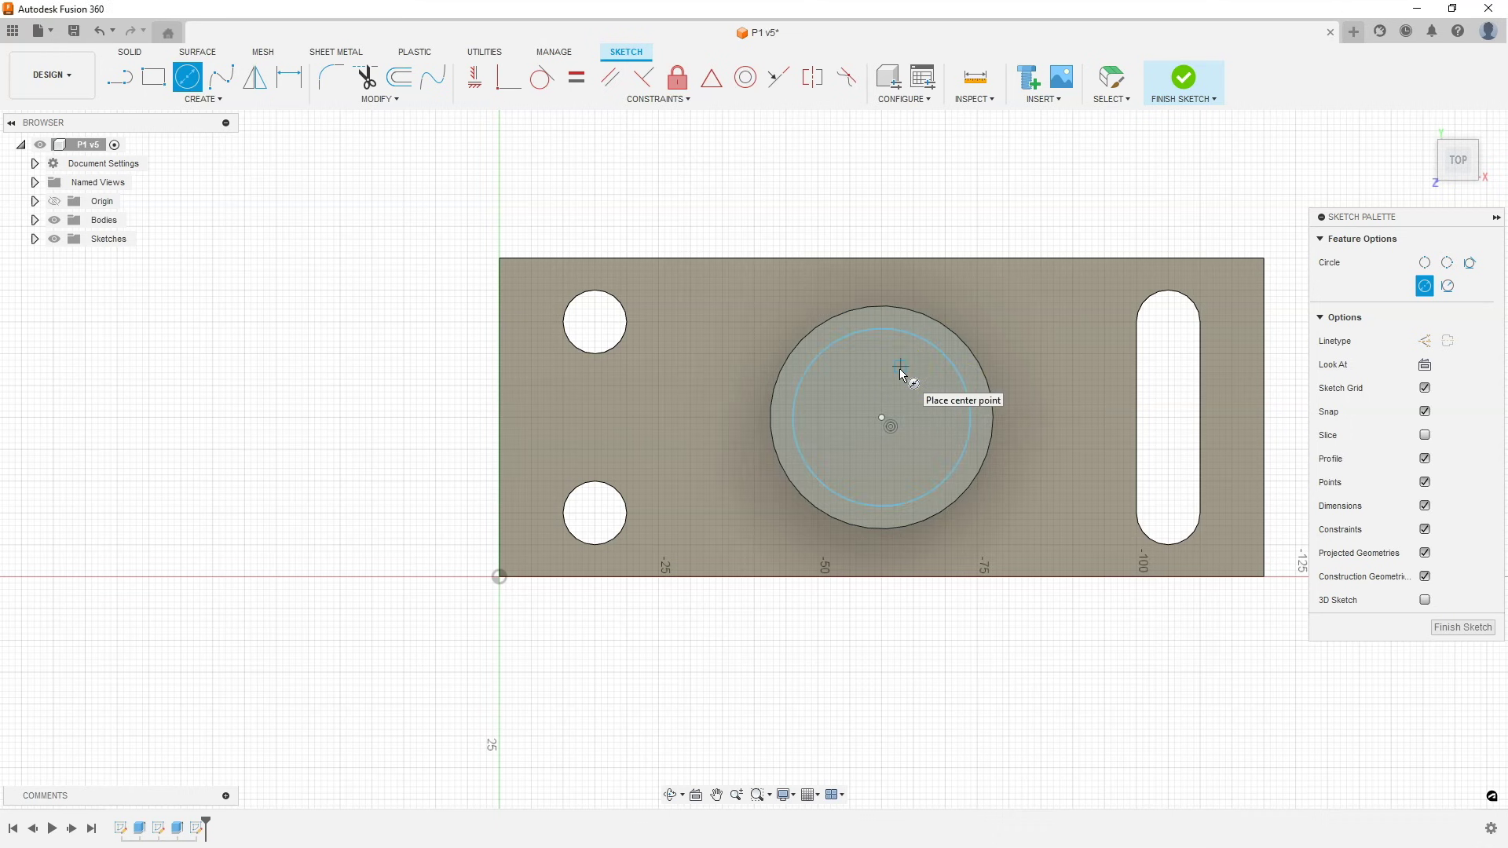
{"action": "key", "text": "Escape"}
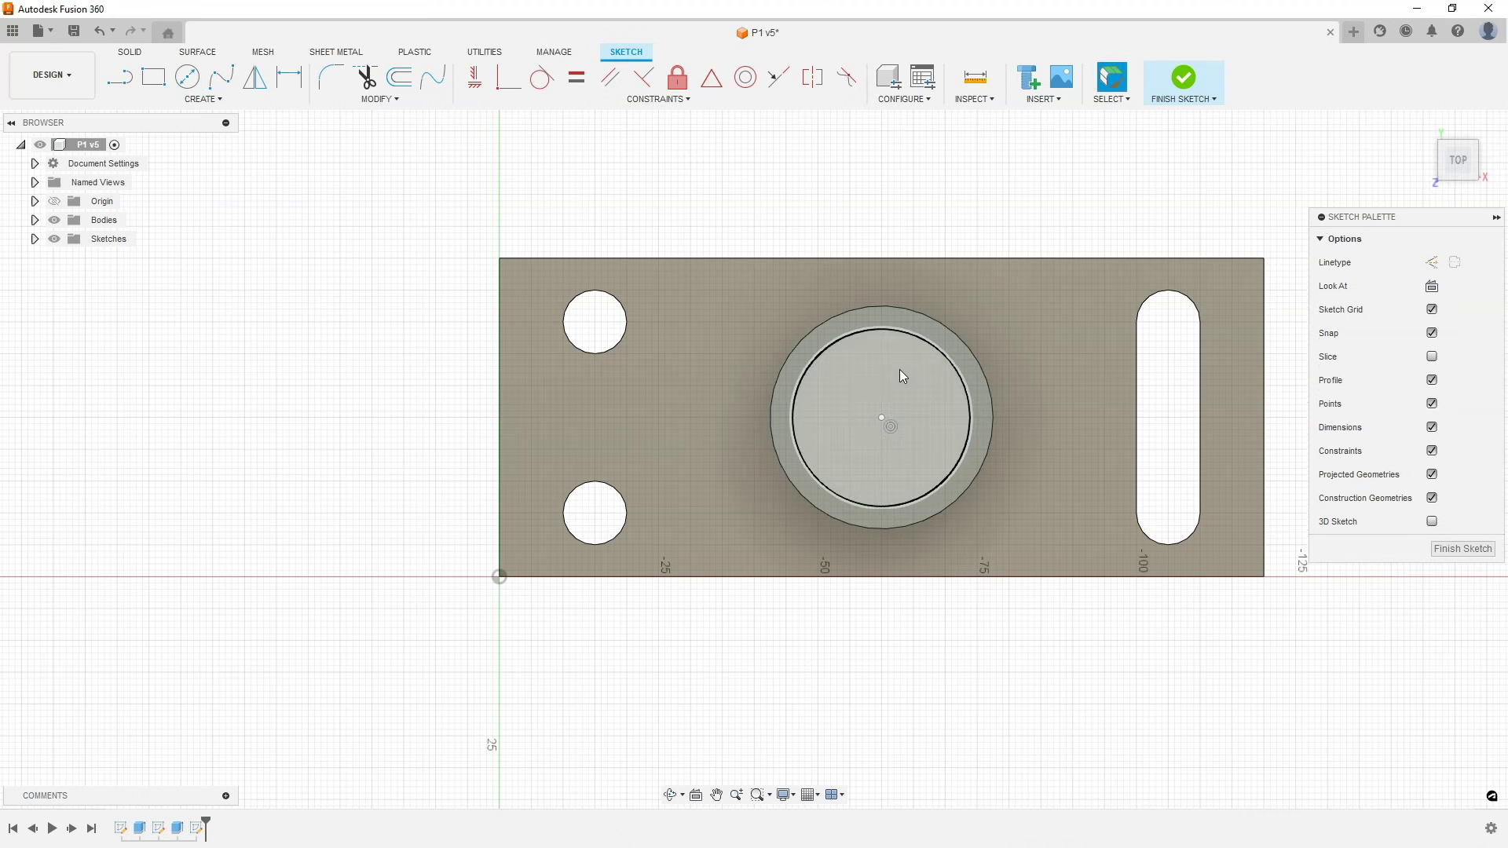
Step: Delete the sketched circle inside the cylinder's outline
{"action": "left_click", "coordinate": [894, 332]}
{"action": "left_click", "coordinate": [882, 378]}
{"action": "left_click", "coordinate": [874, 330]}
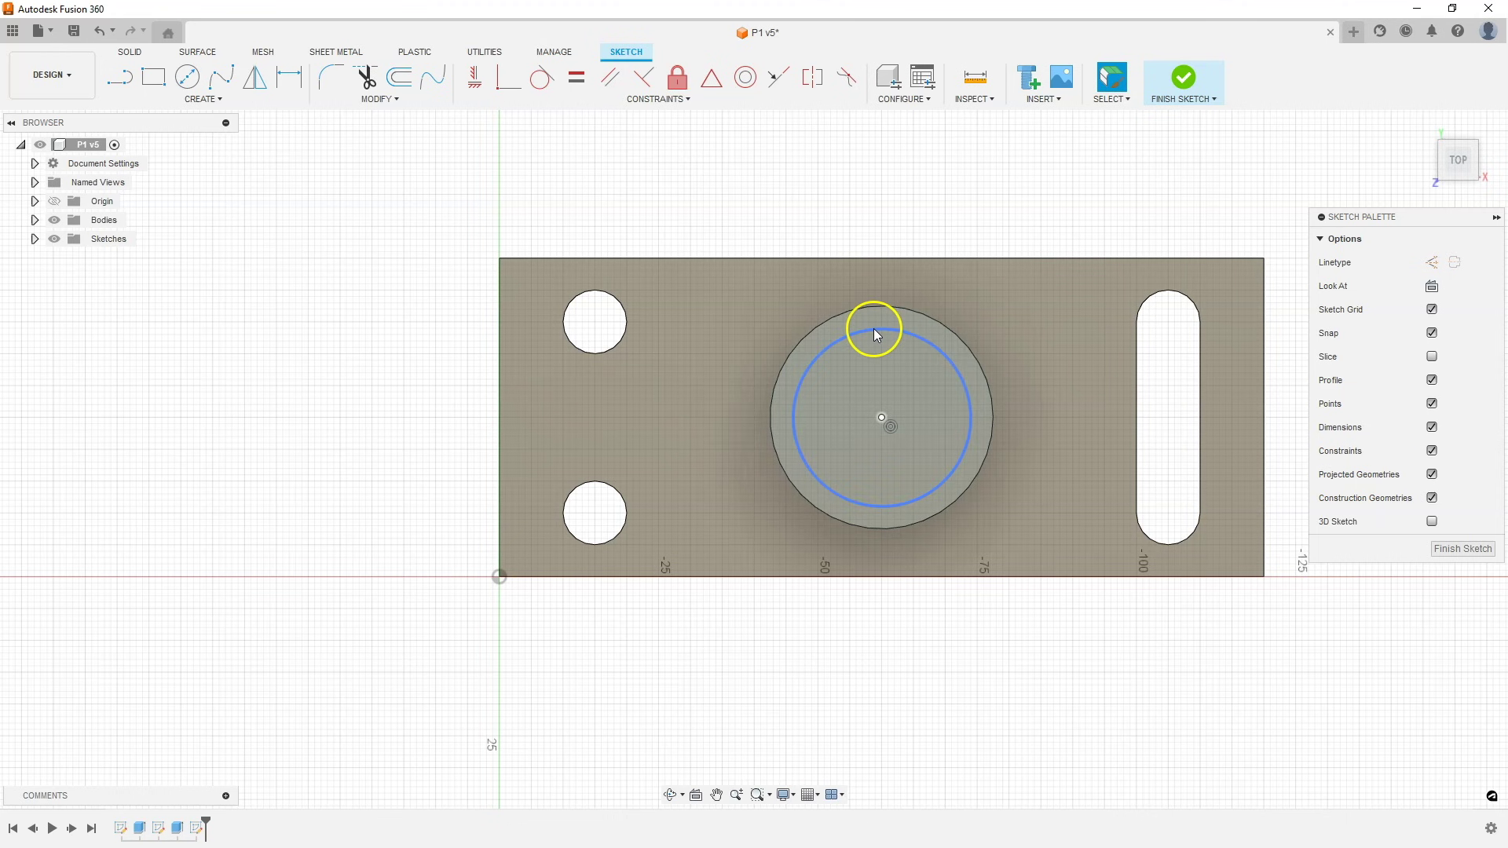
{"action": "left_click", "coordinate": [873, 328]}
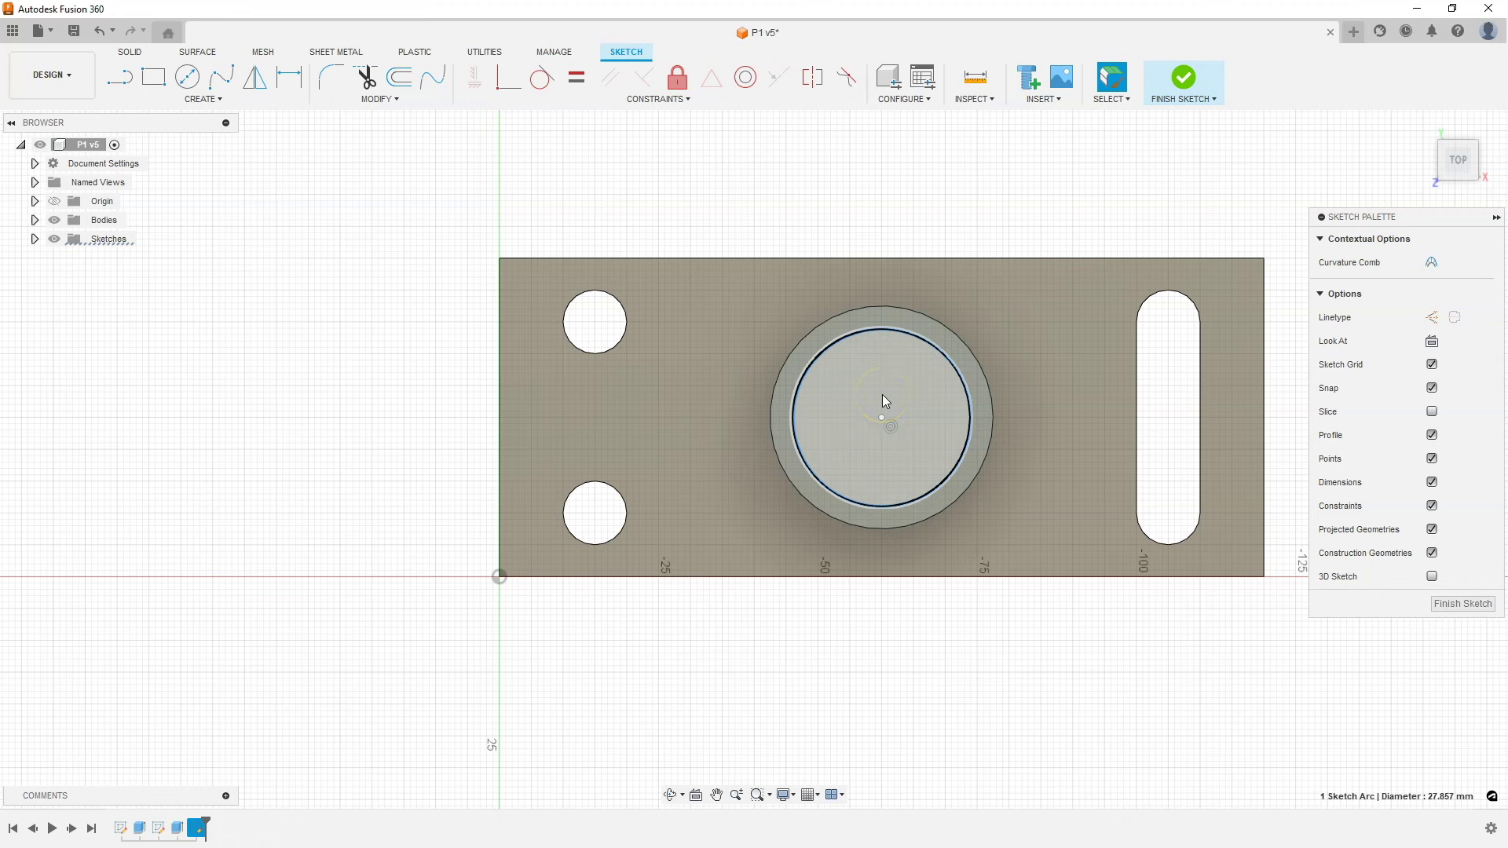
{"action": "key", "text": "Delete"}
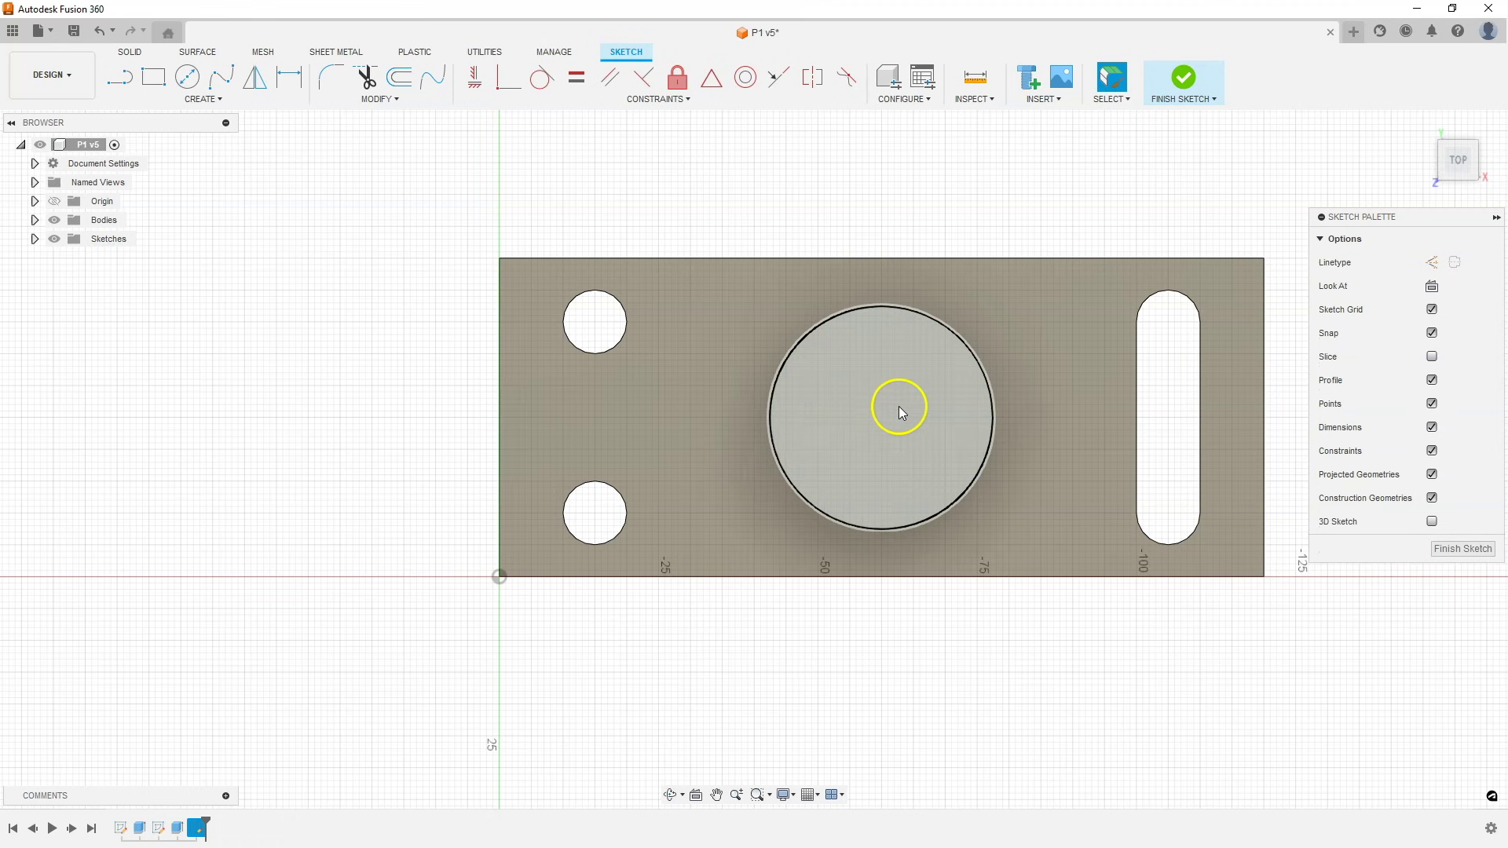
Step: Sketch a circle away from the cylinder, overlapping the plate's far long edge, centred at about X 34, Y 59 mm
{"action": "left_click", "coordinate": [186, 76]}
{"action": "left_click", "coordinate": [716, 200]}
{"action": "left_click", "coordinate": [741, 269]}
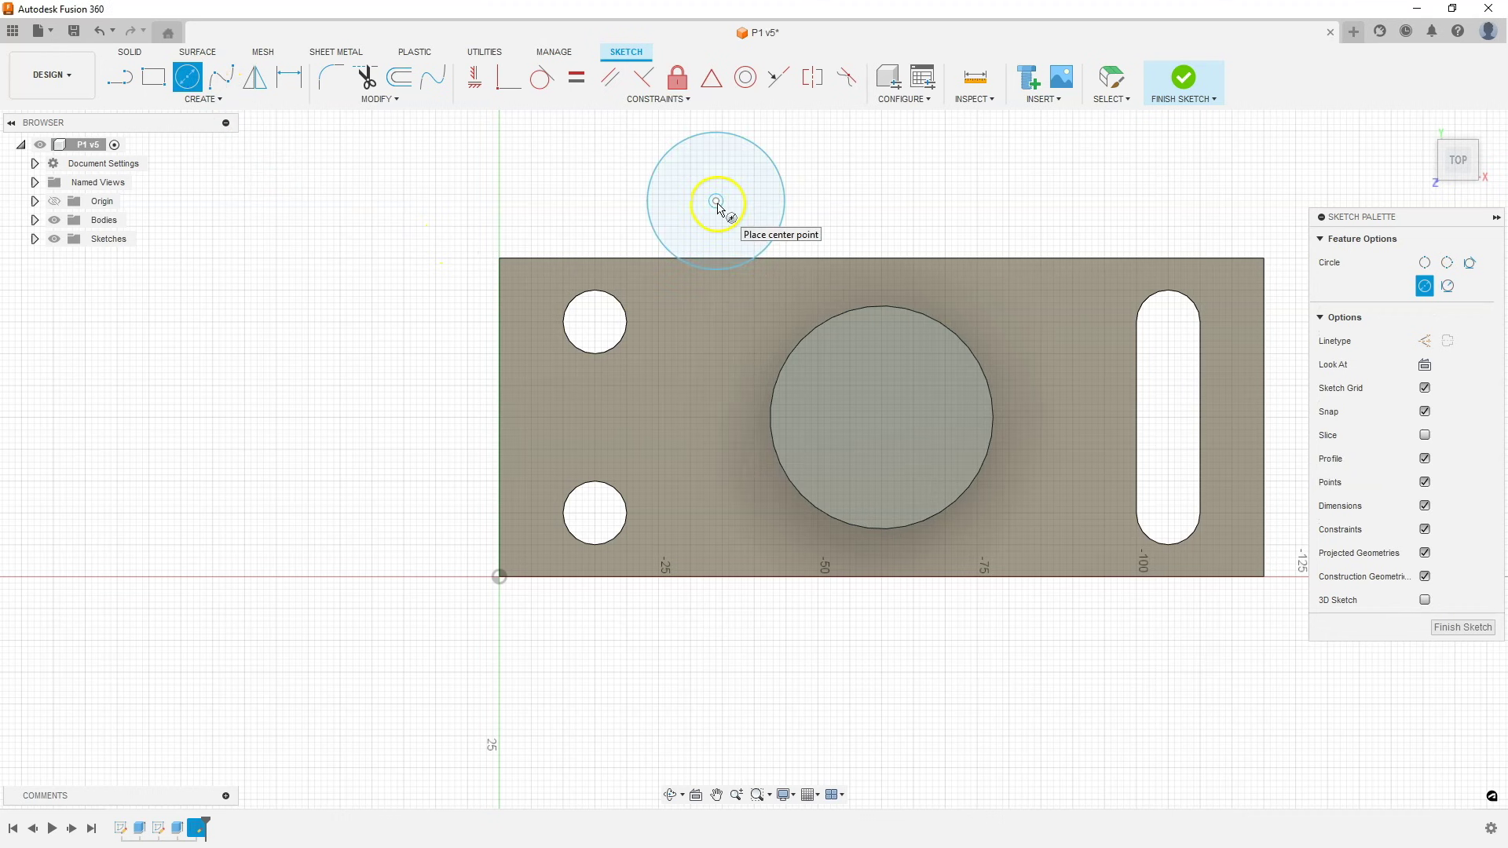
{"action": "key", "text": "Escape"}
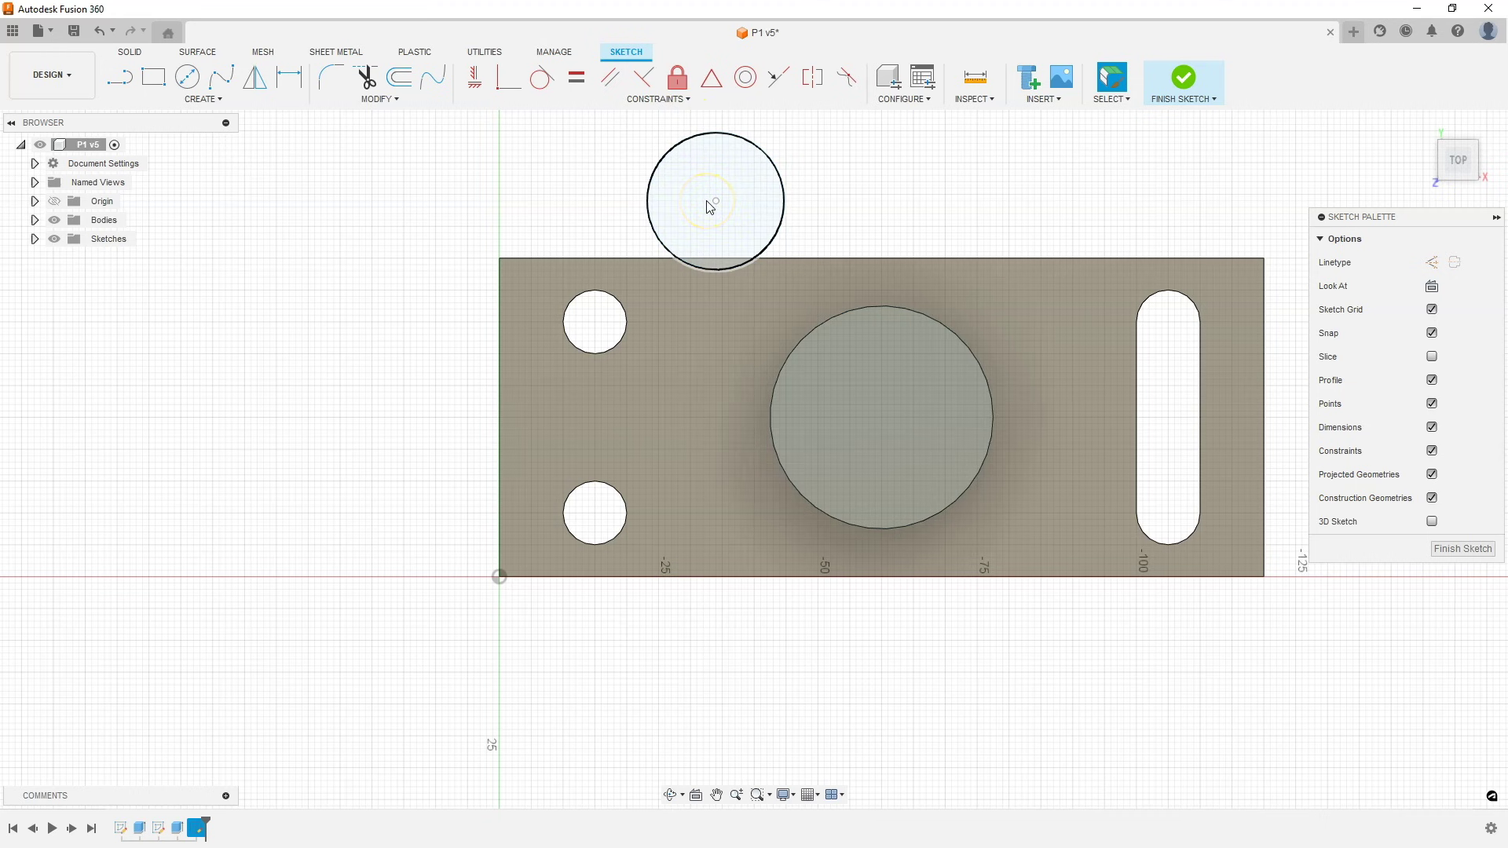
{"action": "left_click", "coordinate": [710, 207]}
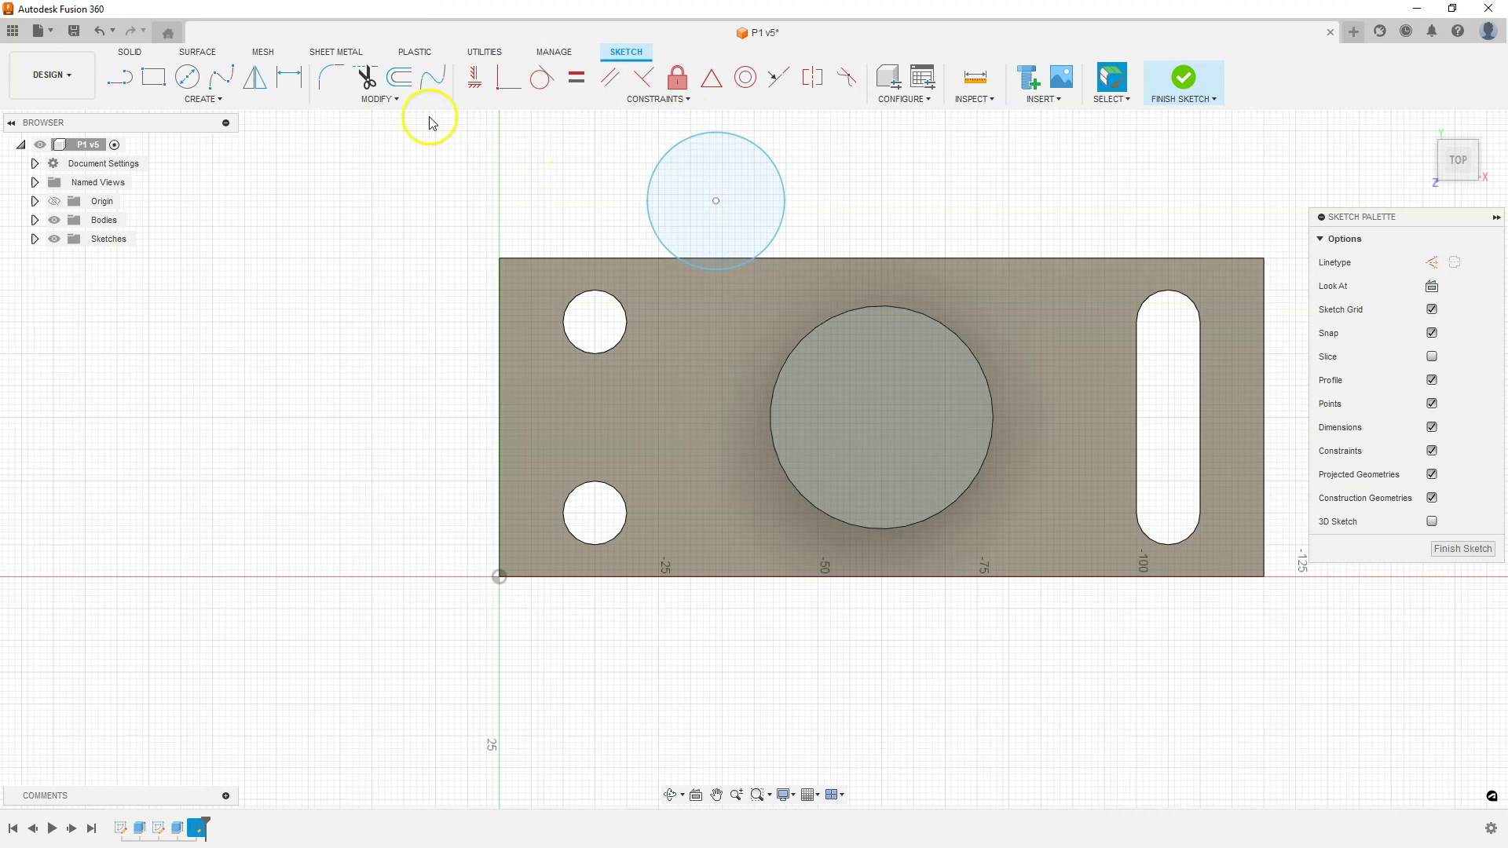
Step: Apply a Coincident constraint between the new circle's centre and the centre of the cylinder's top face
{"action": "left_click", "coordinate": [512, 90]}
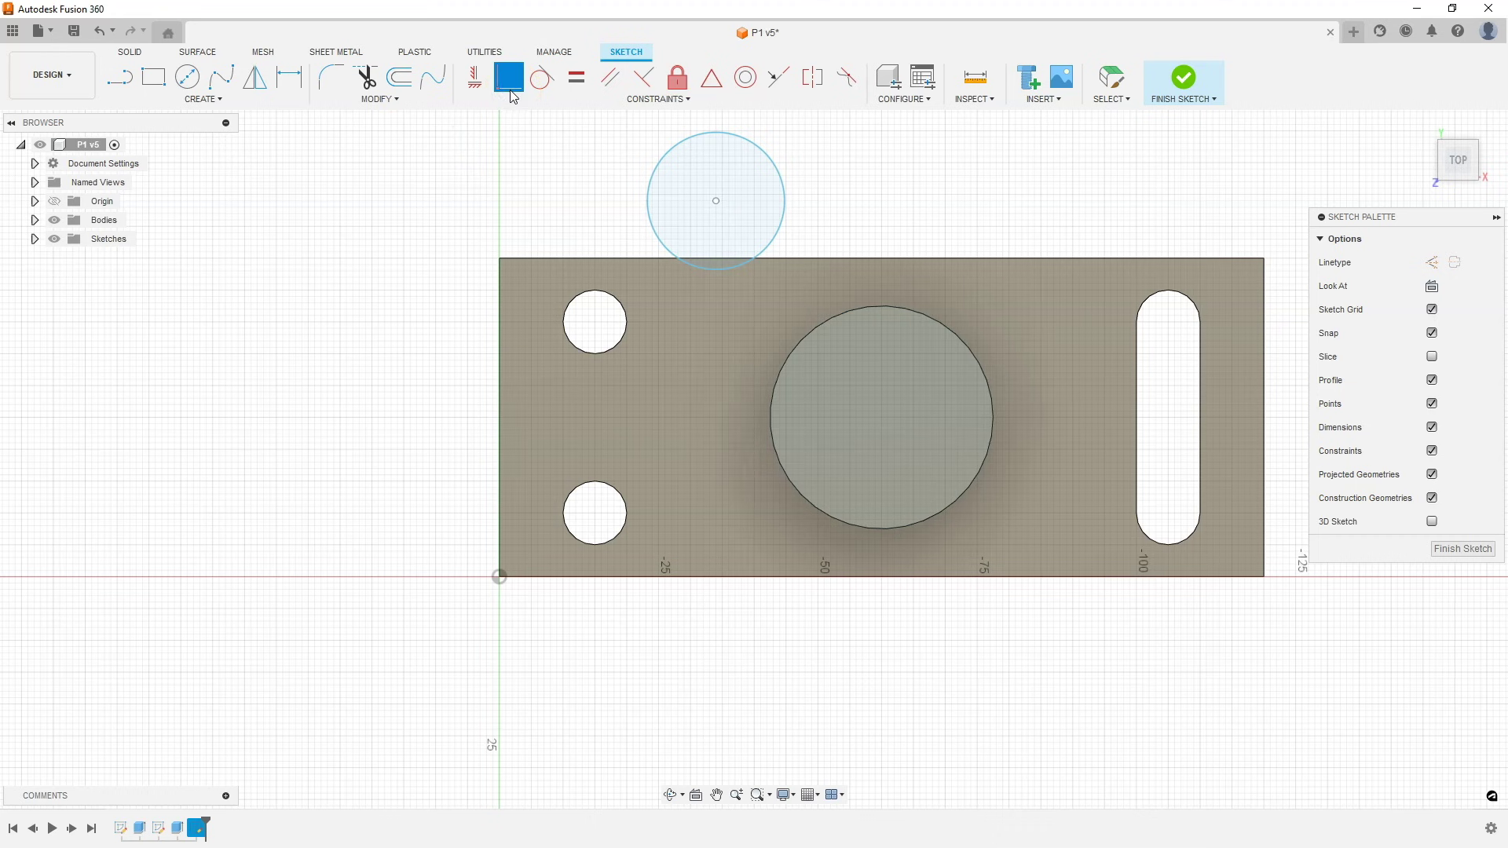
{"action": "left_click", "coordinate": [716, 202]}
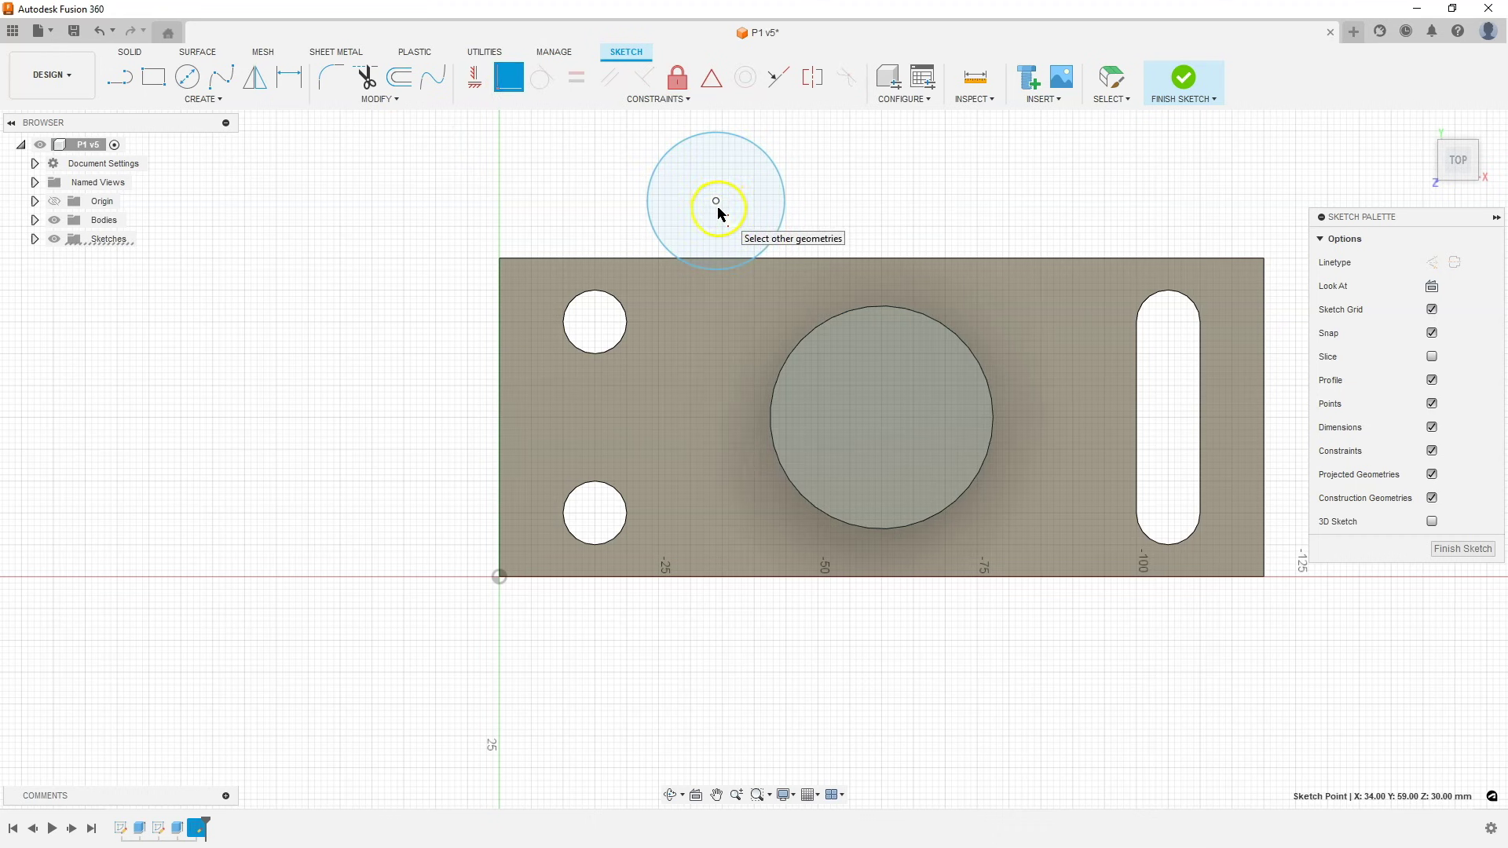
{"action": "left_click", "coordinate": [881, 418]}
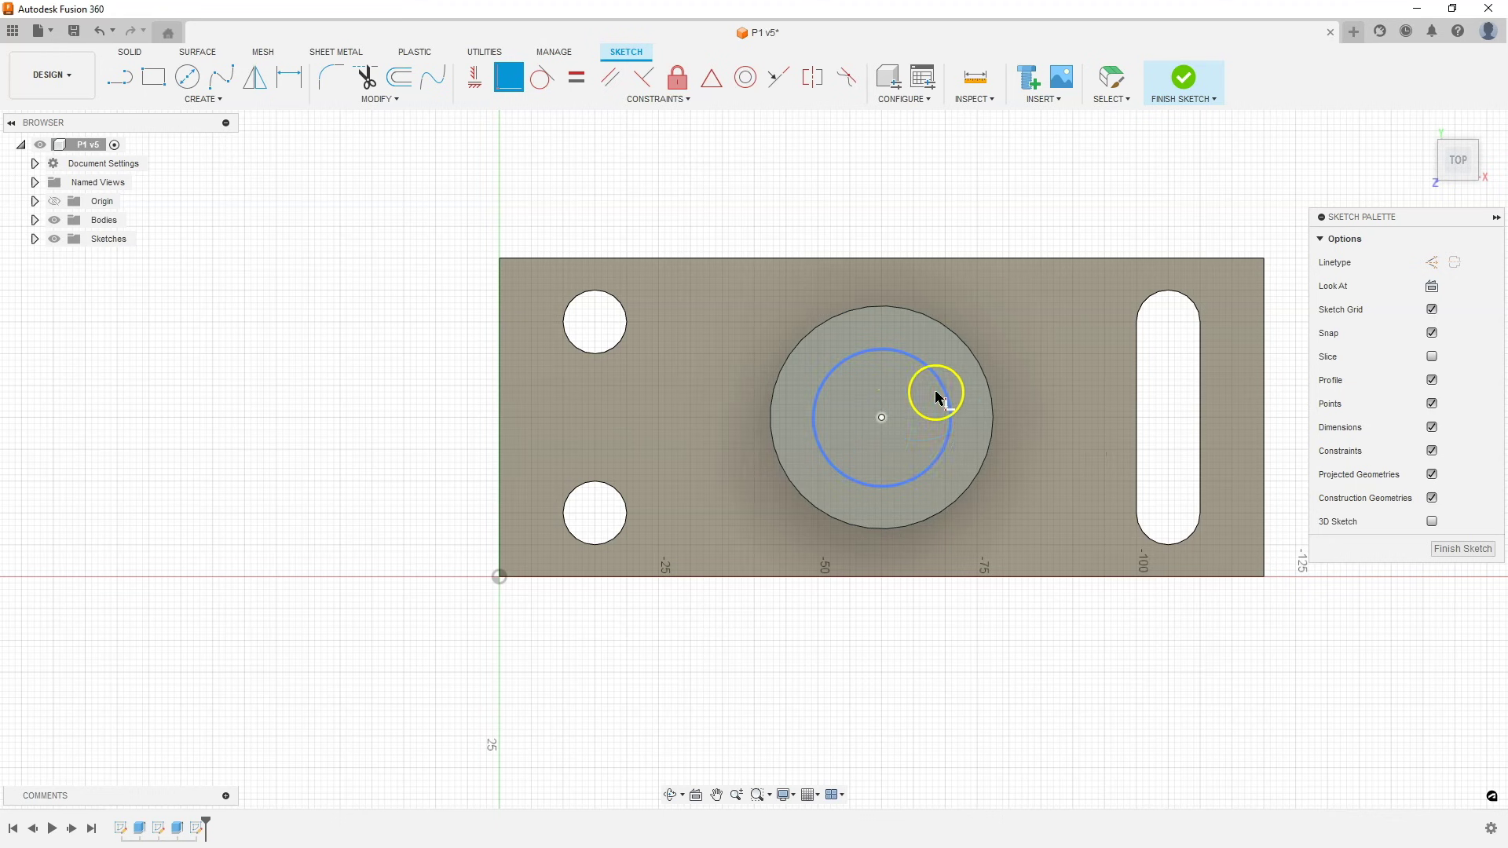
{"action": "left_click", "coordinate": [887, 412]}
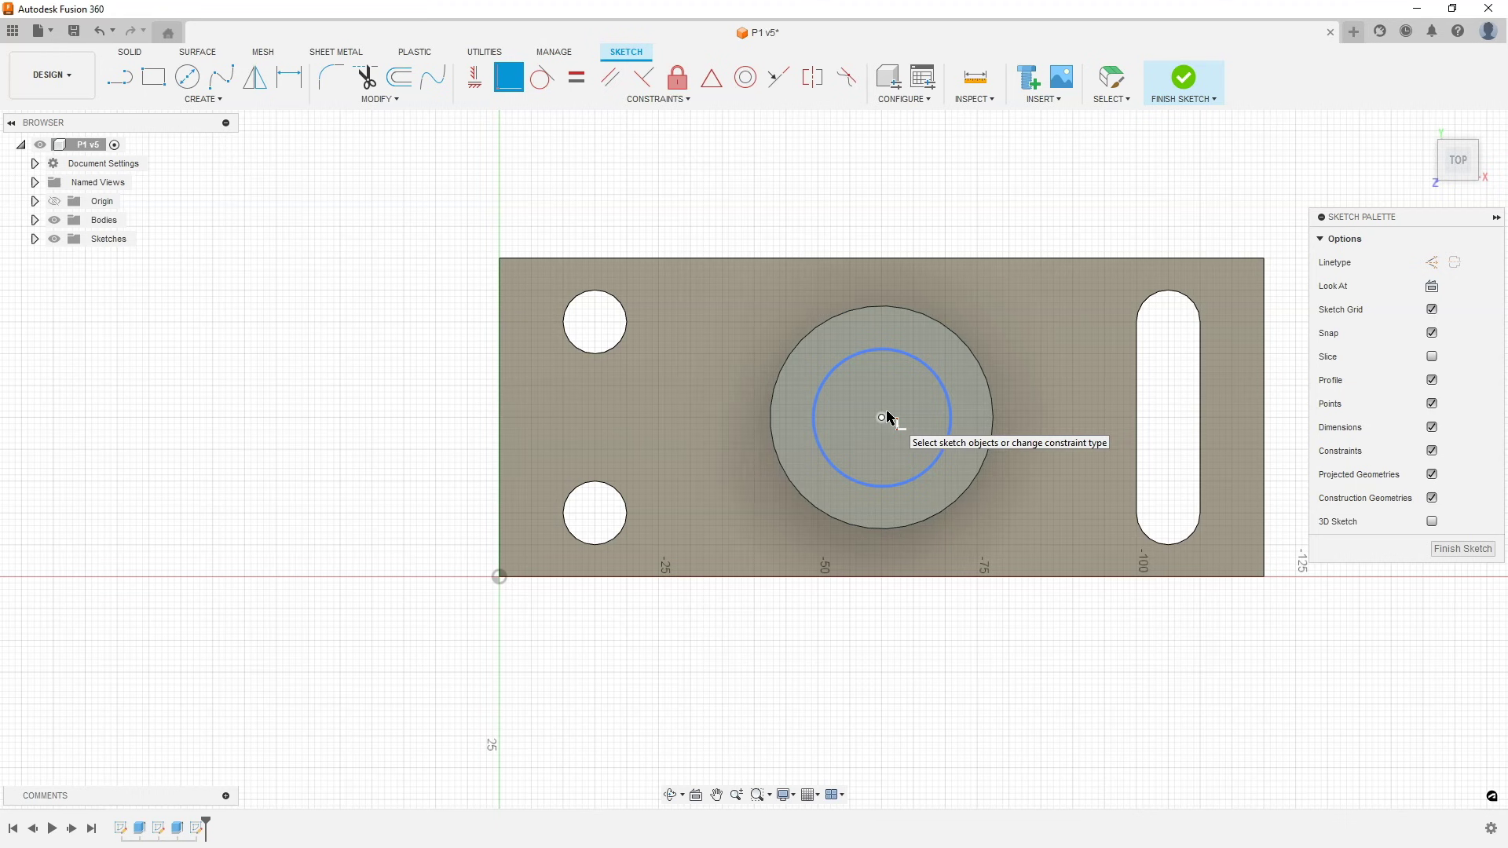
Step: Dimension the concentric circle on the cylinder's top face to a 25 mm diameter and finish the sketch
{"action": "left_click", "coordinate": [1495, 482]}
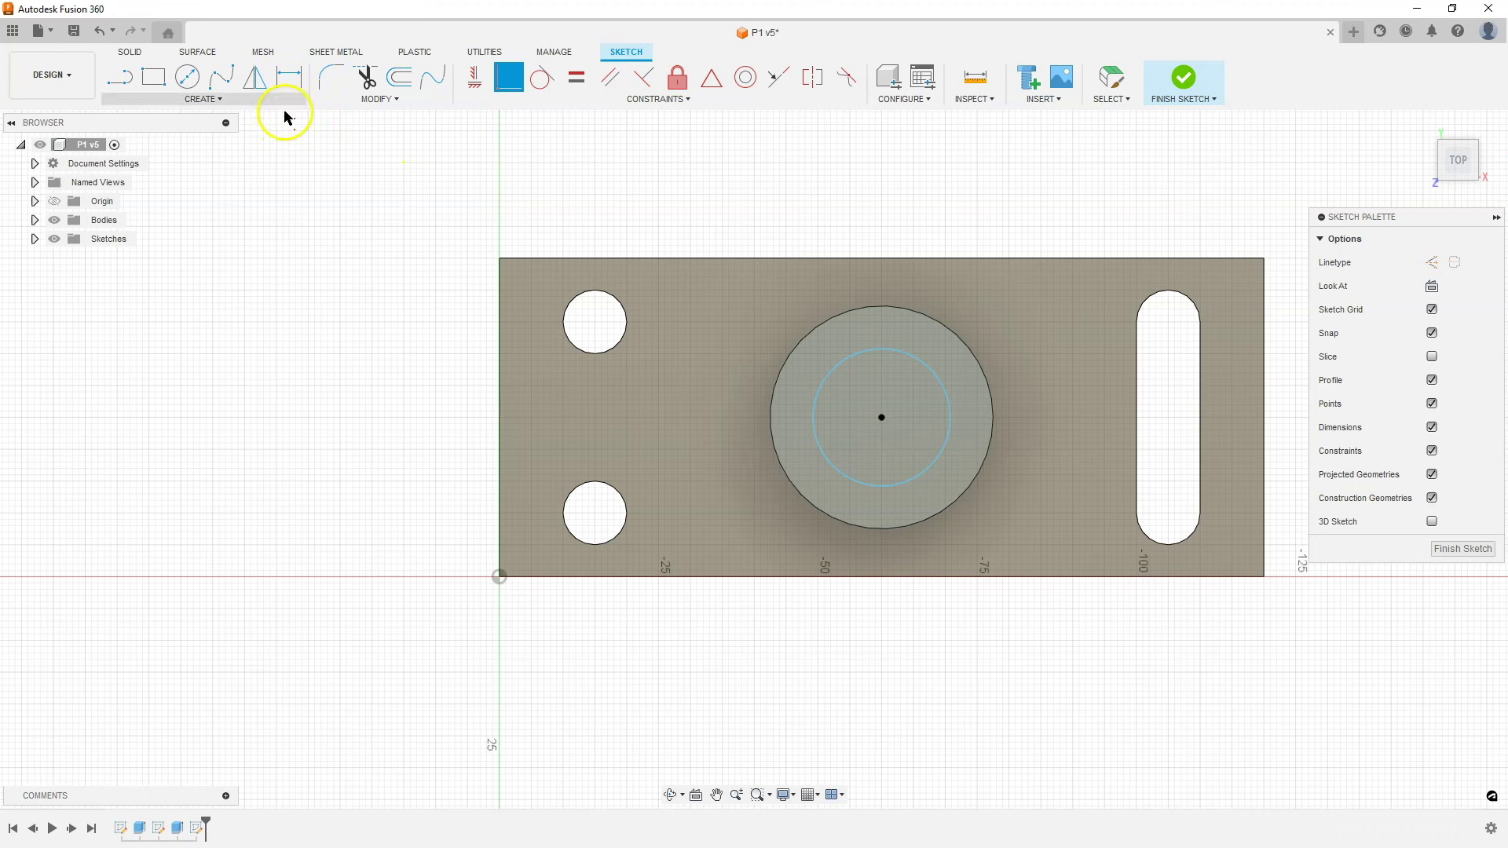
{"action": "left_click", "coordinate": [291, 86]}
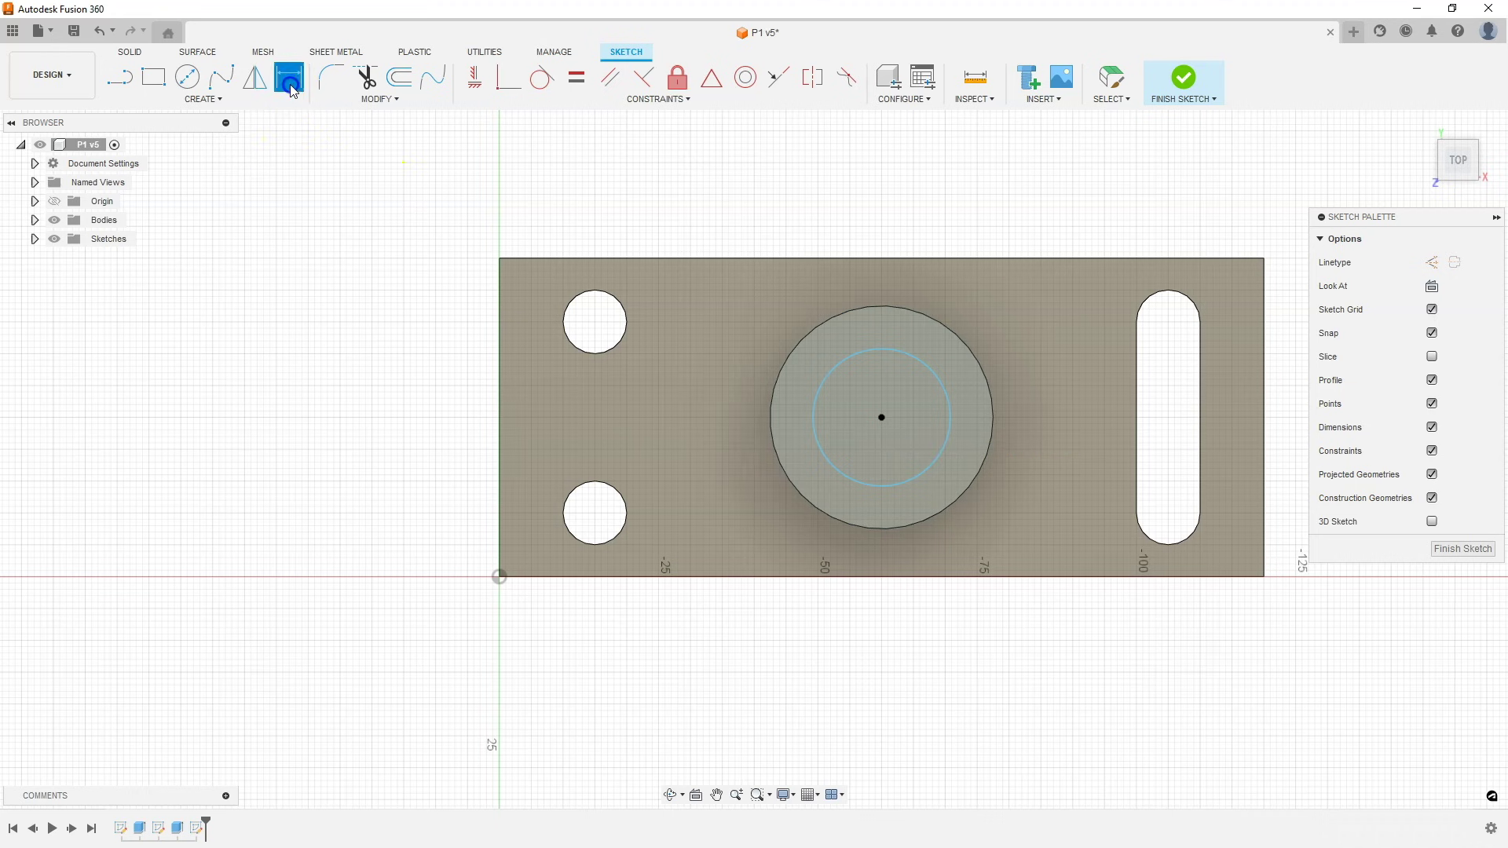
{"action": "left_click", "coordinate": [906, 359]}
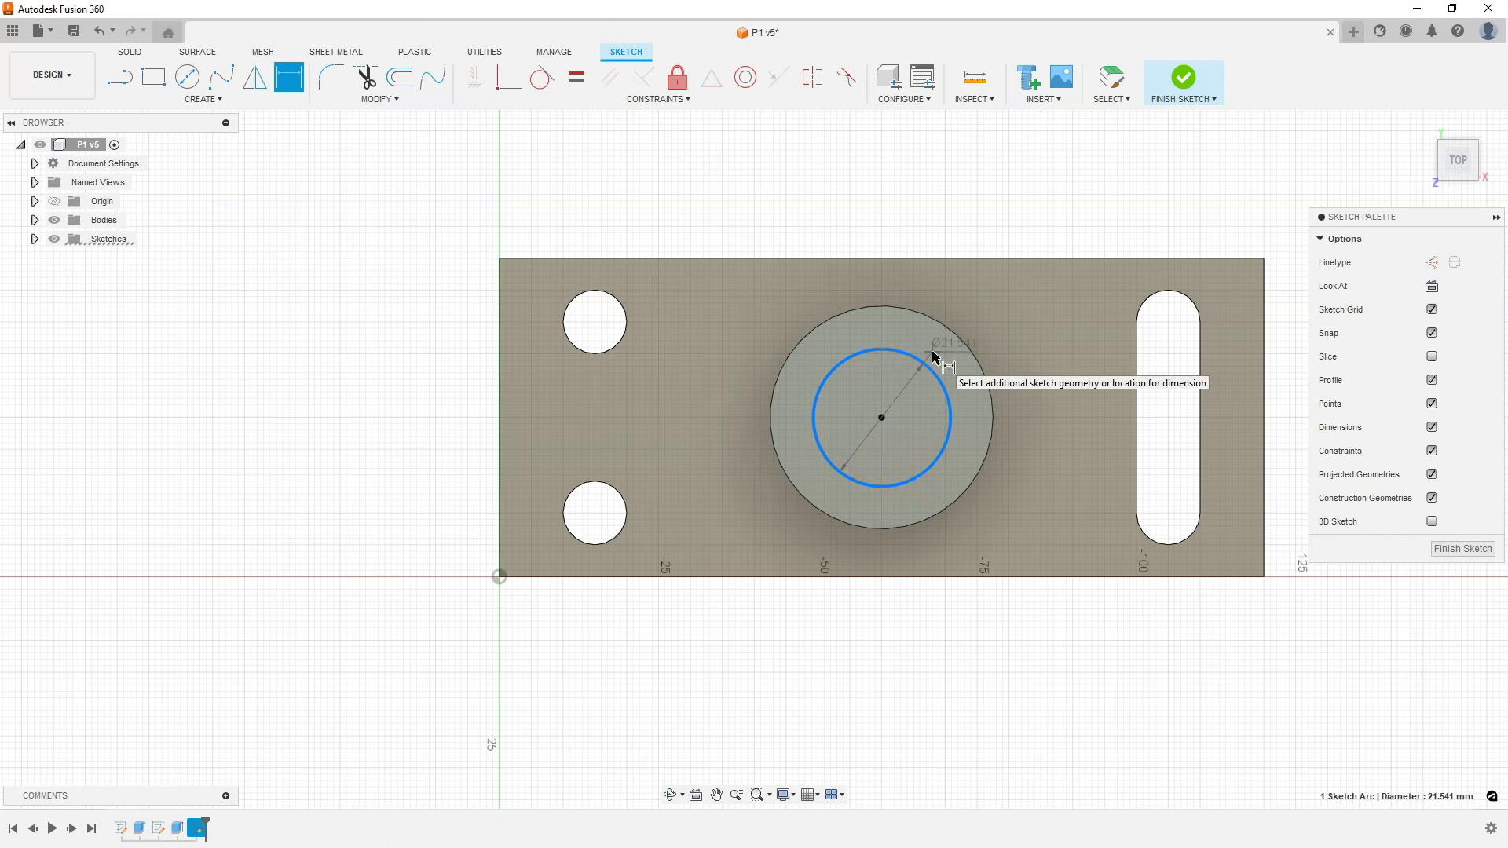
{"action": "left_click", "coordinate": [997, 323]}
{"action": "type", "text": "25"}
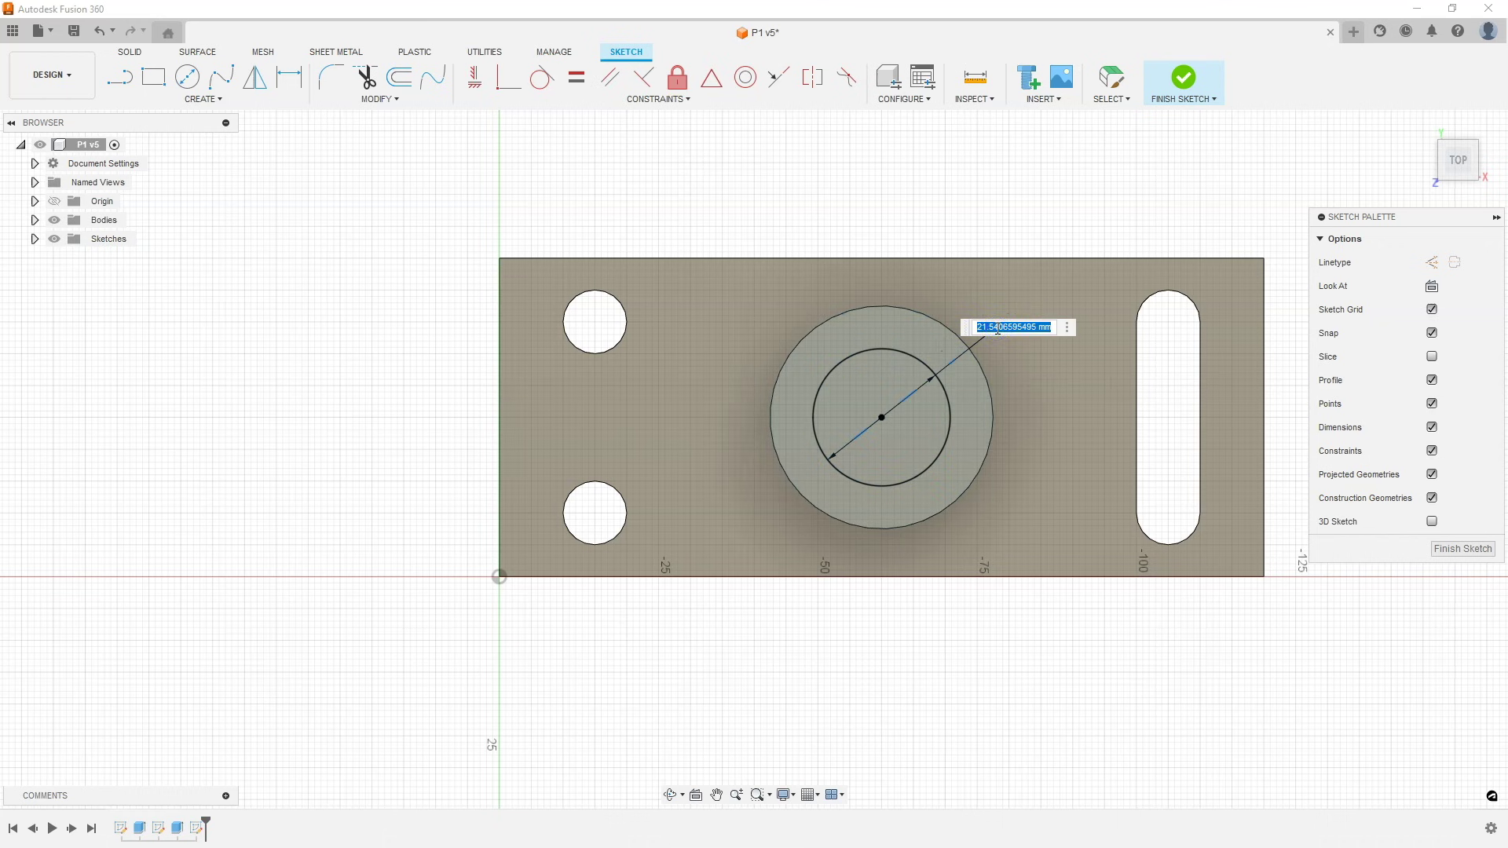
{"action": "key", "text": "Return"}
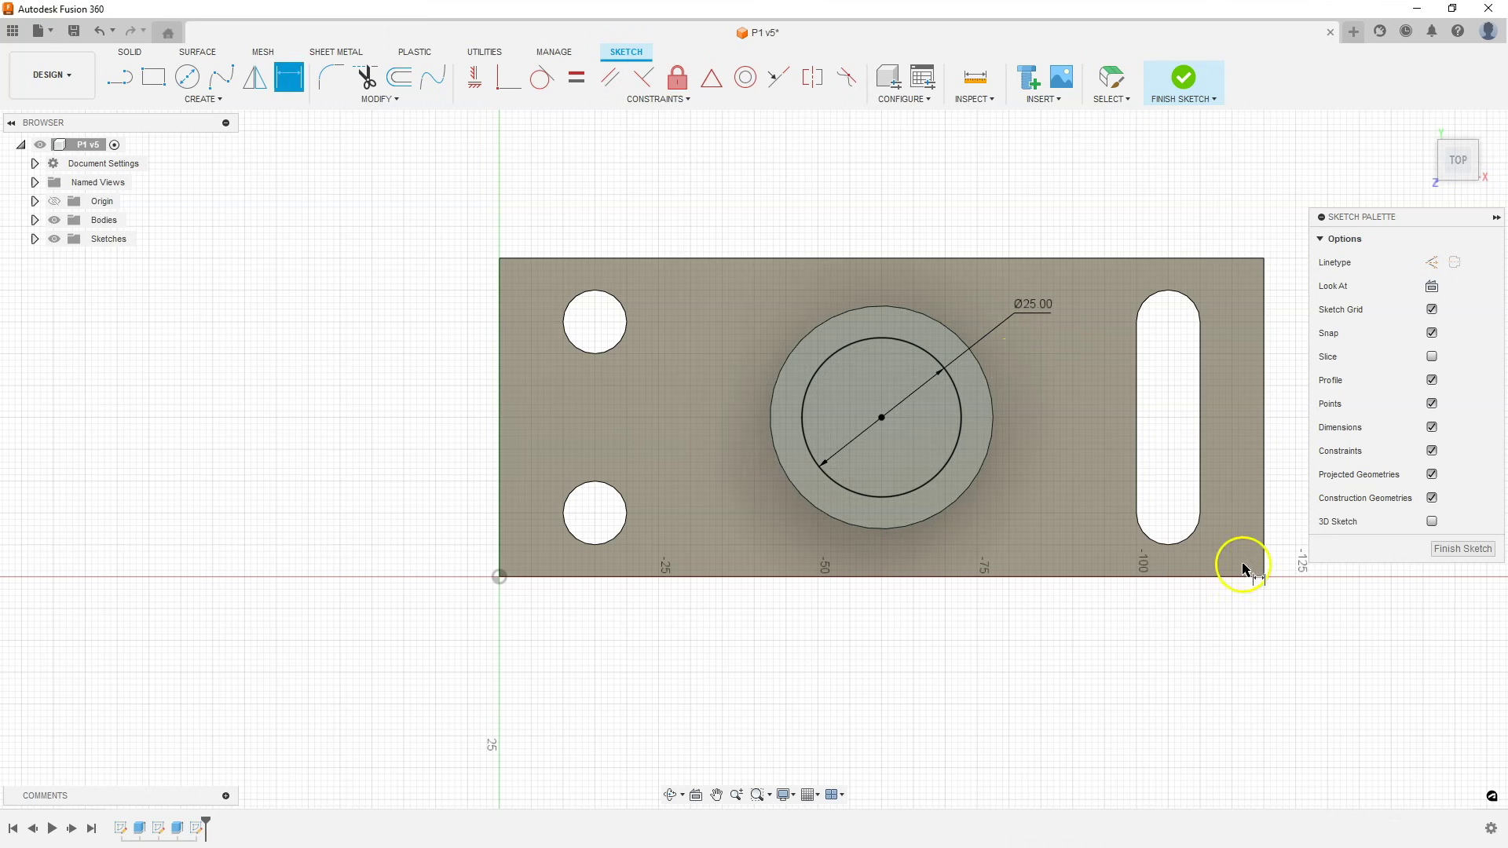
{"action": "left_click", "coordinate": [1445, 551]}
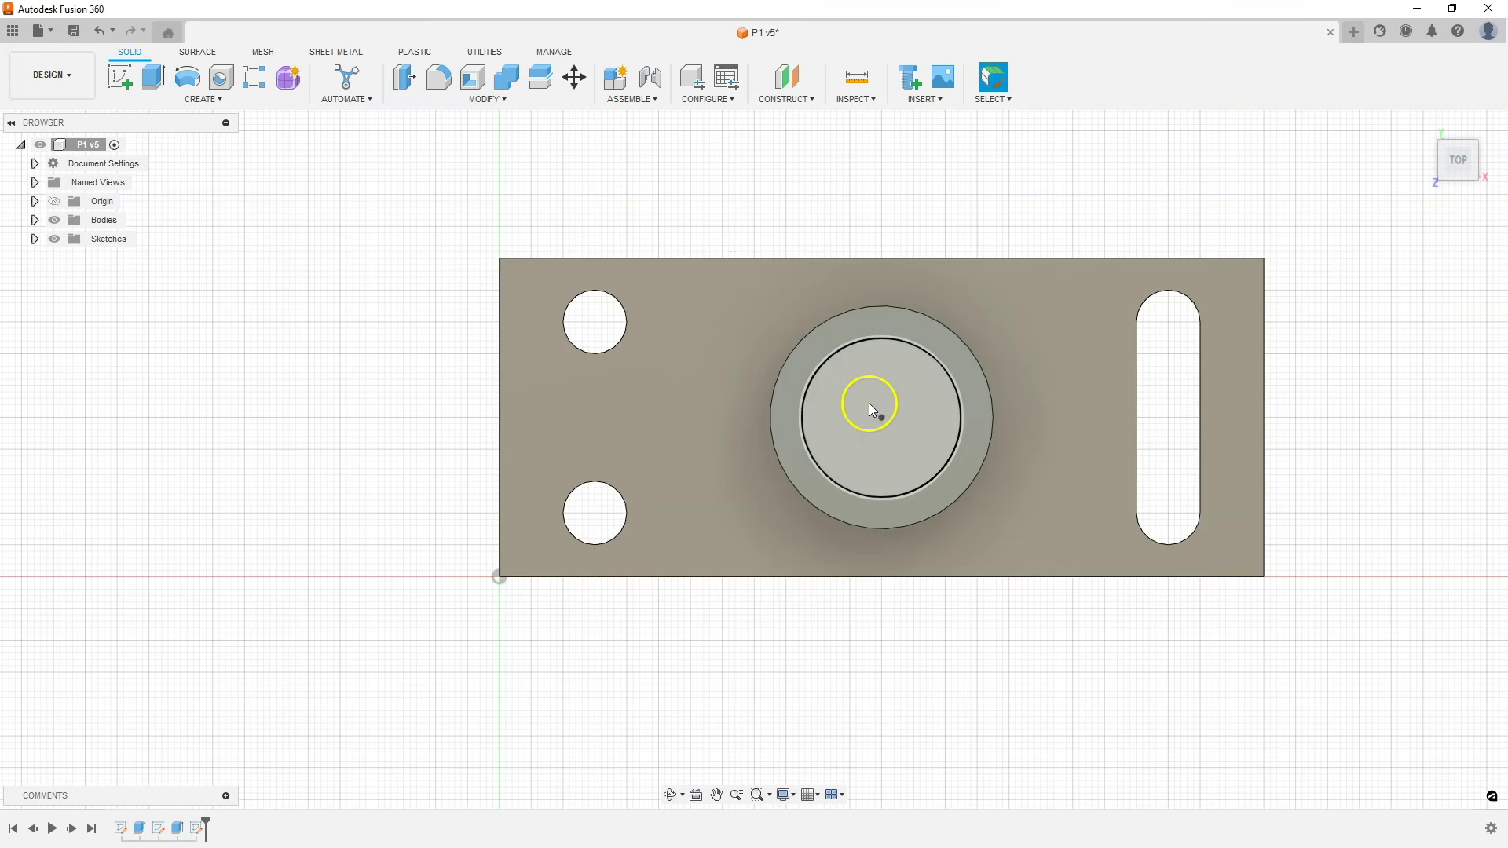
Step: Set up an extrusion of the 25 mm circle profile, pulling it 30 mm upward from the cylinder's top face as a join
{"action": "middle_click_drag", "start_coordinate": [742, 535], "coordinate": [713, 562], "text": "shift"}
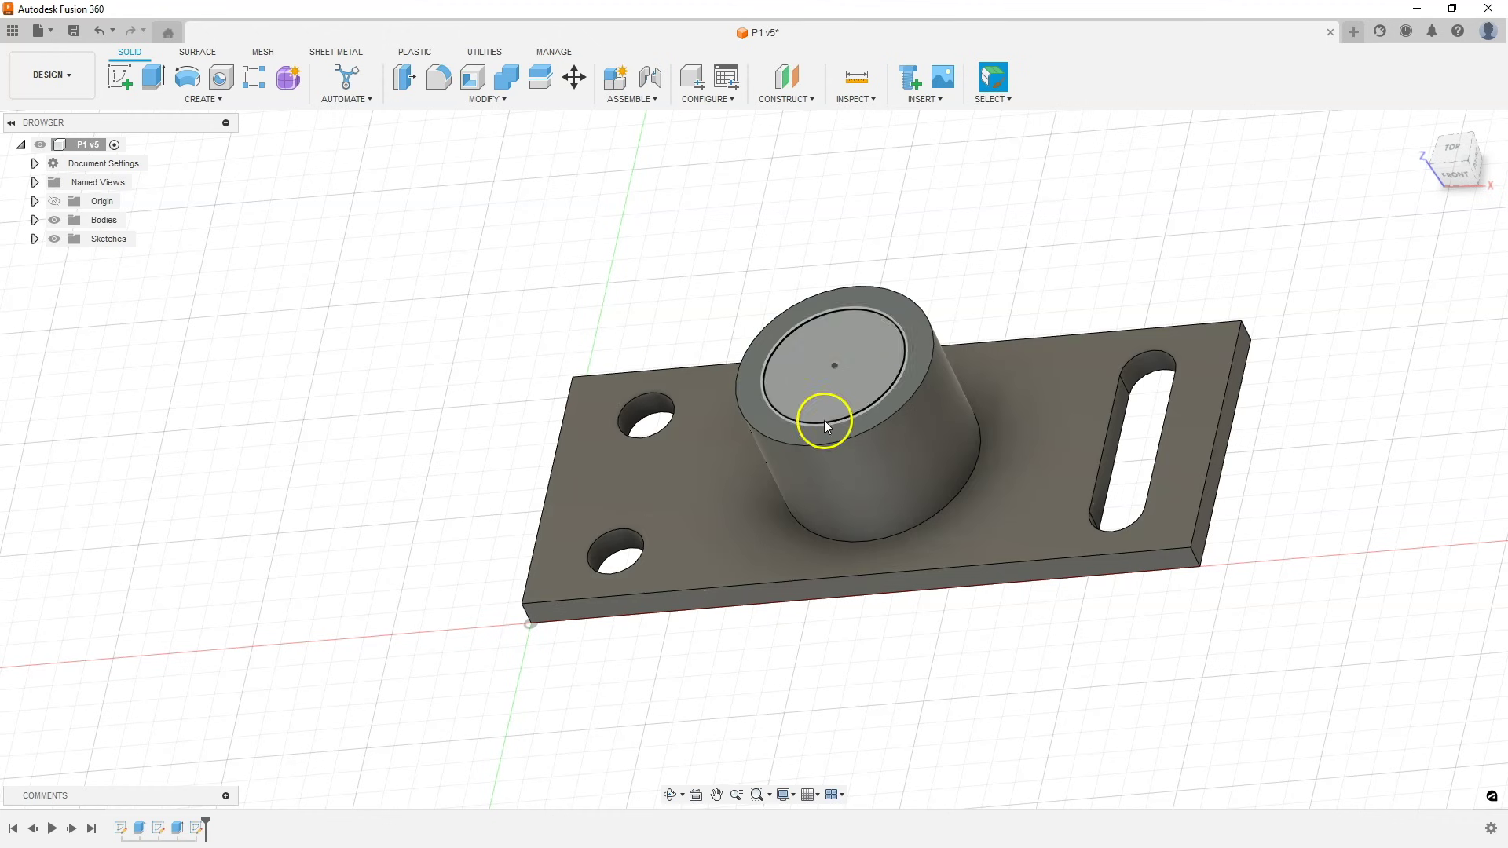
{"action": "left_click", "coordinate": [152, 77]}
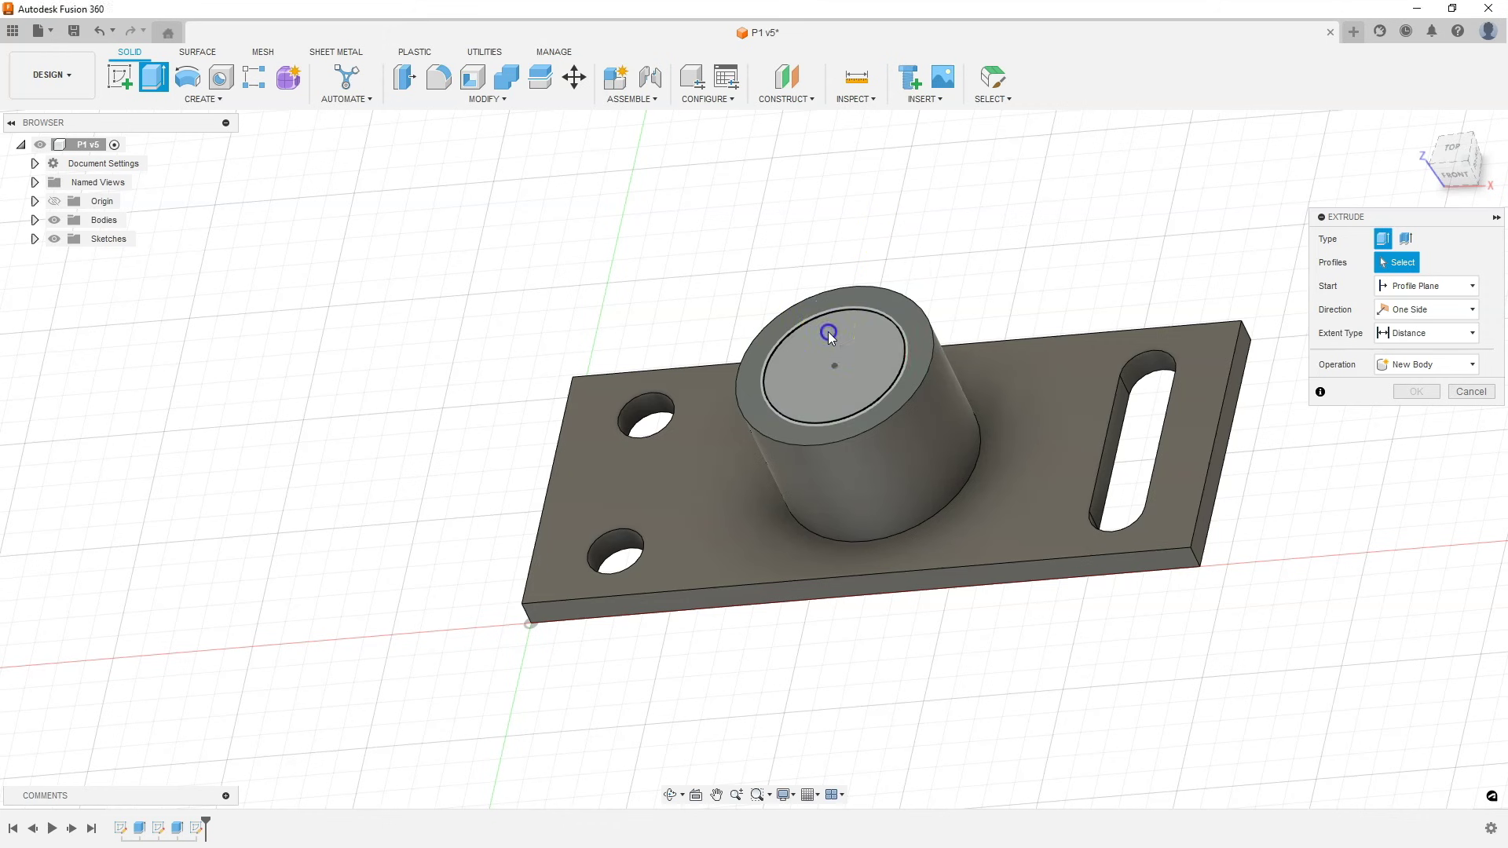
{"action": "left_click", "coordinate": [828, 331]}
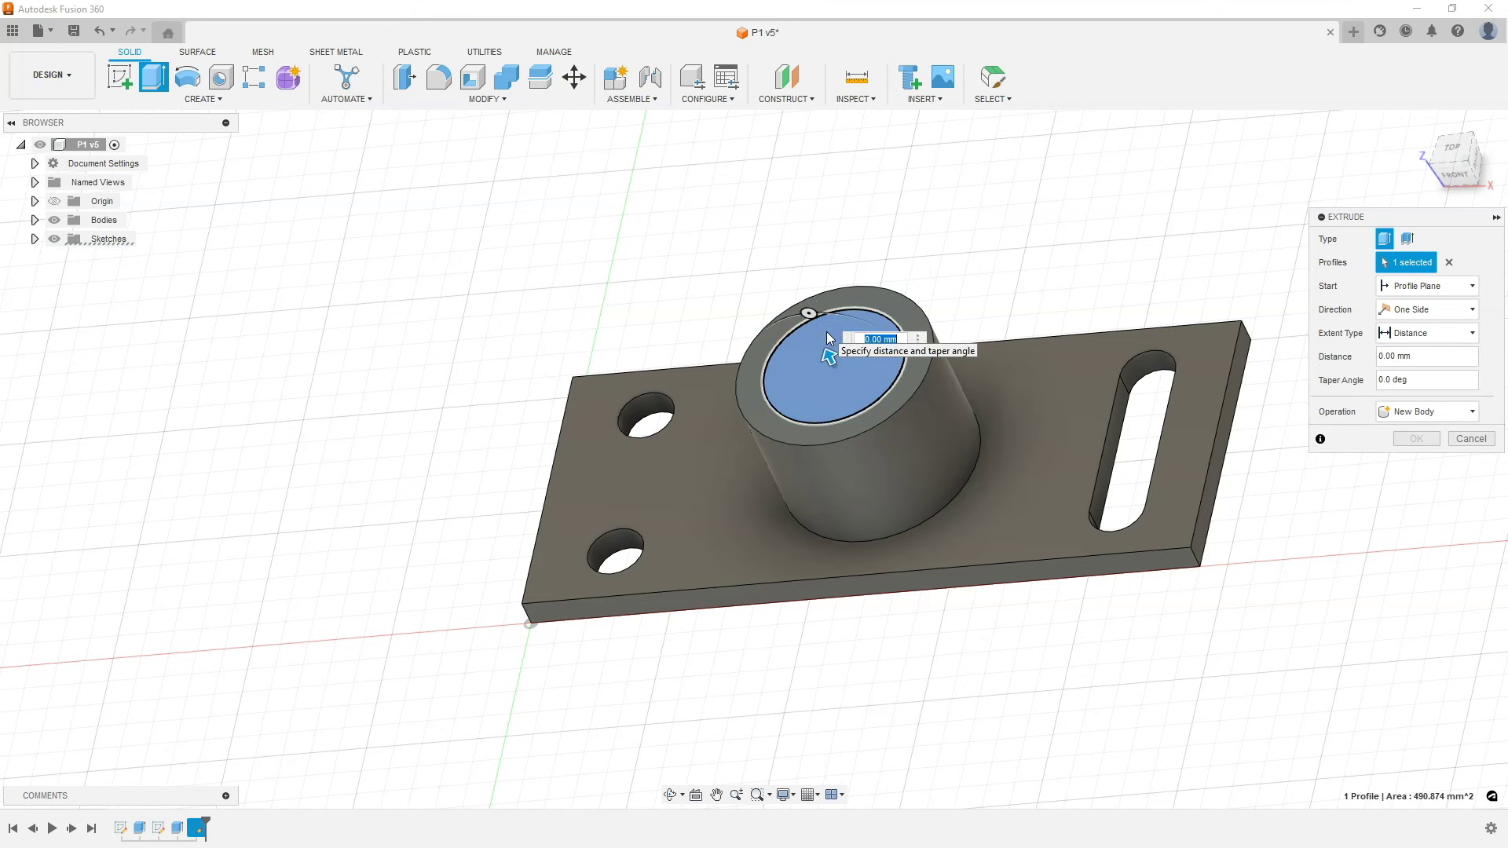
{"action": "left_click", "coordinate": [833, 358]}
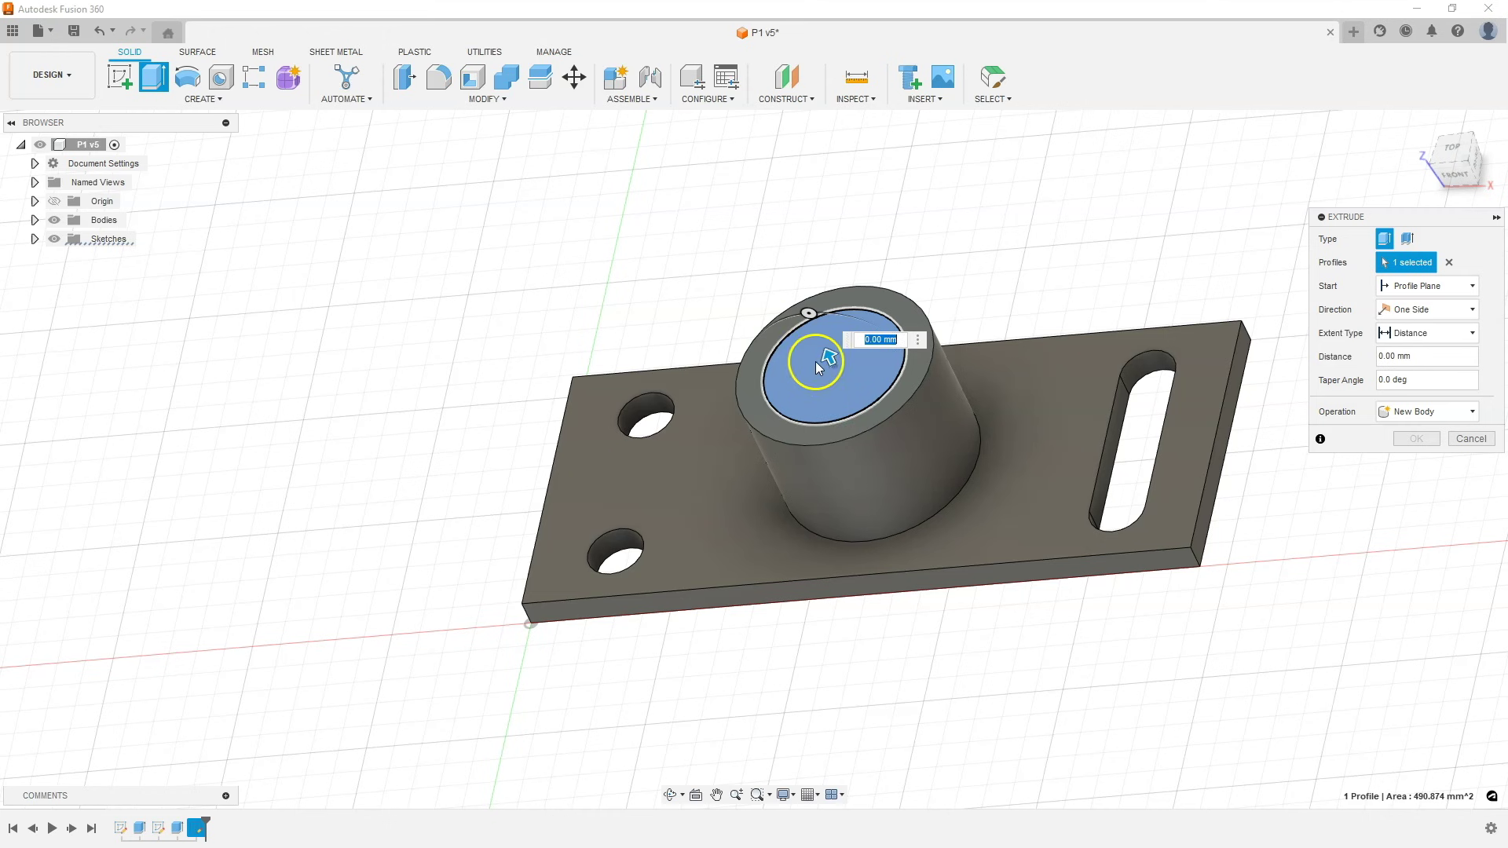
{"action": "left_click_drag", "start_coordinate": [839, 360], "coordinate": [774, 239]}
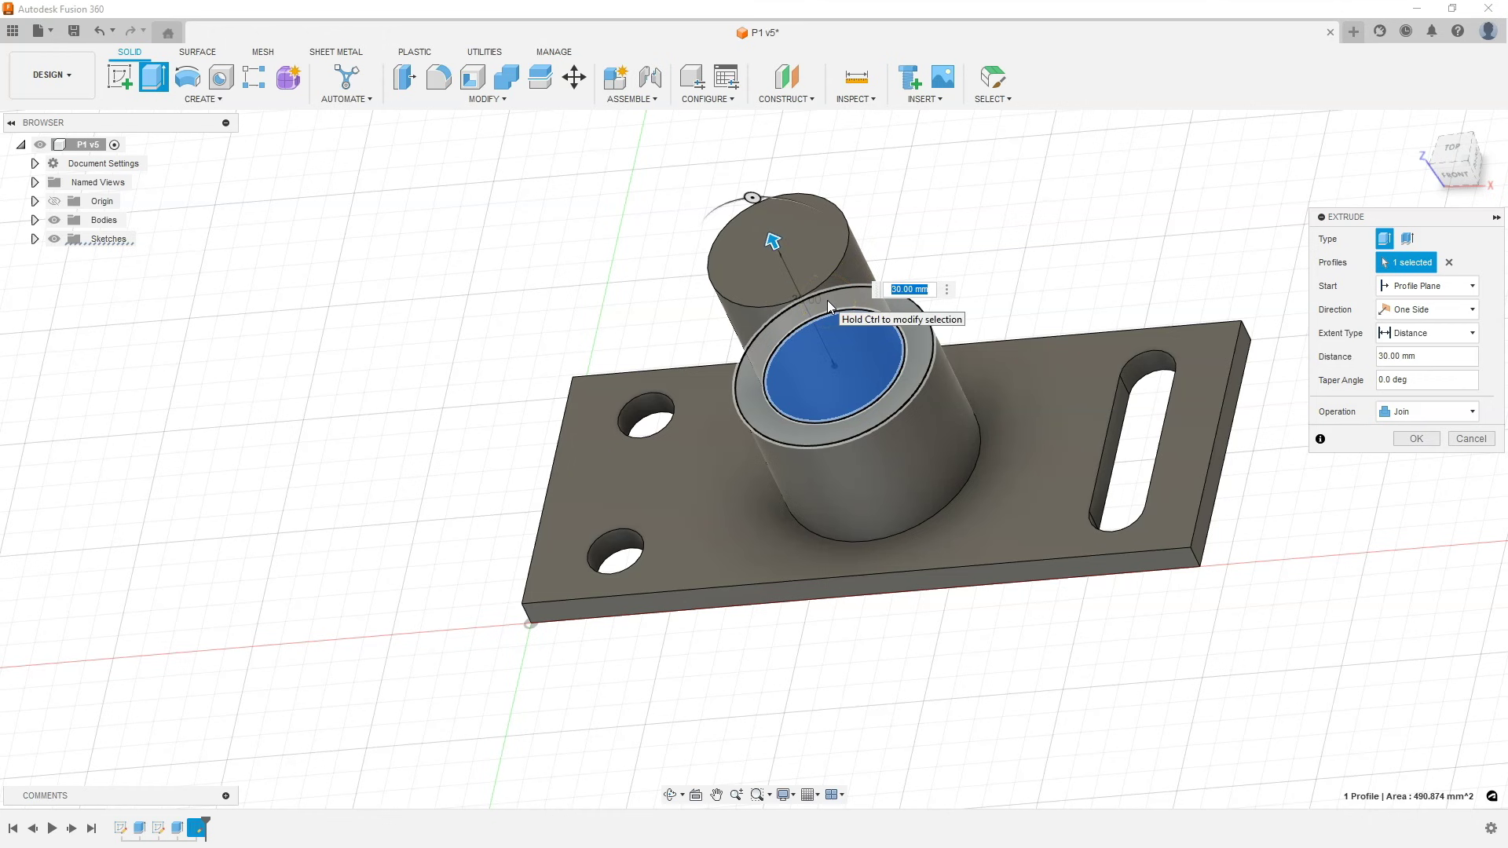
{"action": "left_click", "coordinate": [818, 352]}
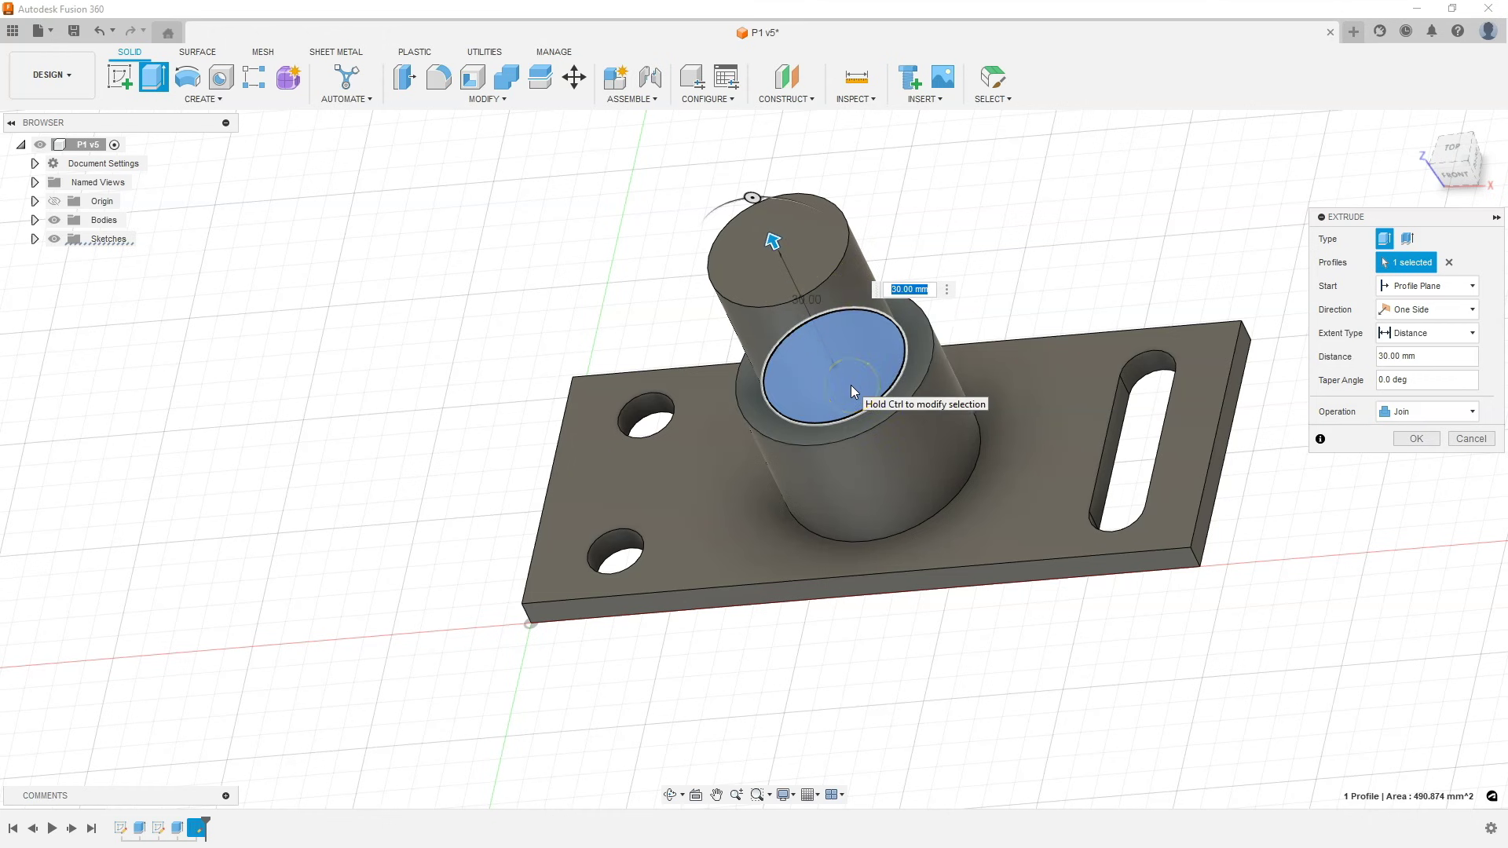
{"action": "left_click", "coordinate": [822, 339]}
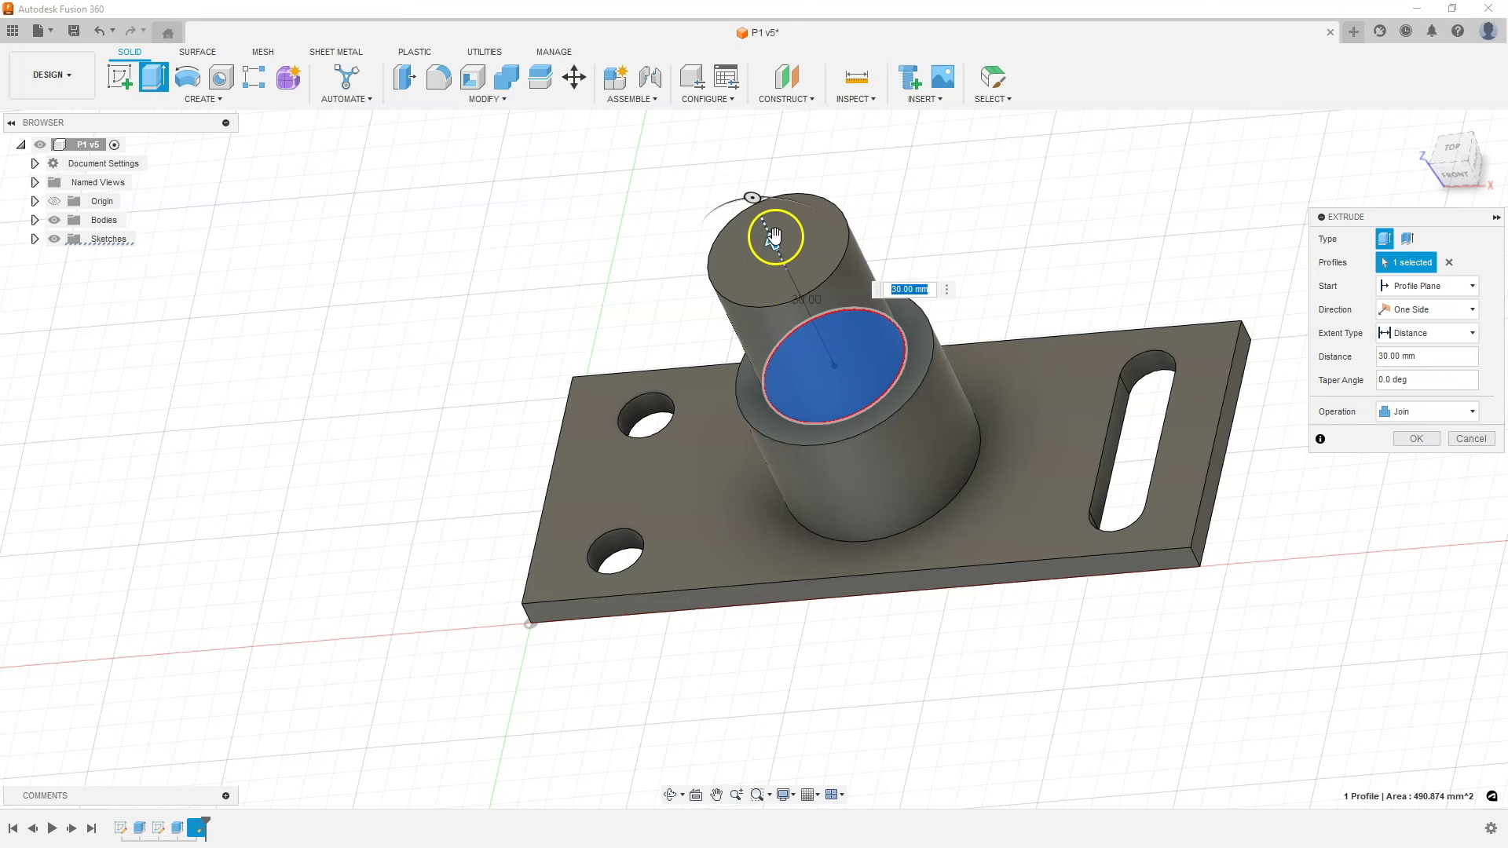
Step: Reverse the extrusion into the cylinder as a cut with a distance of -30 mm and complete it
{"action": "left_click_drag", "start_coordinate": [776, 237], "coordinate": [854, 414]}
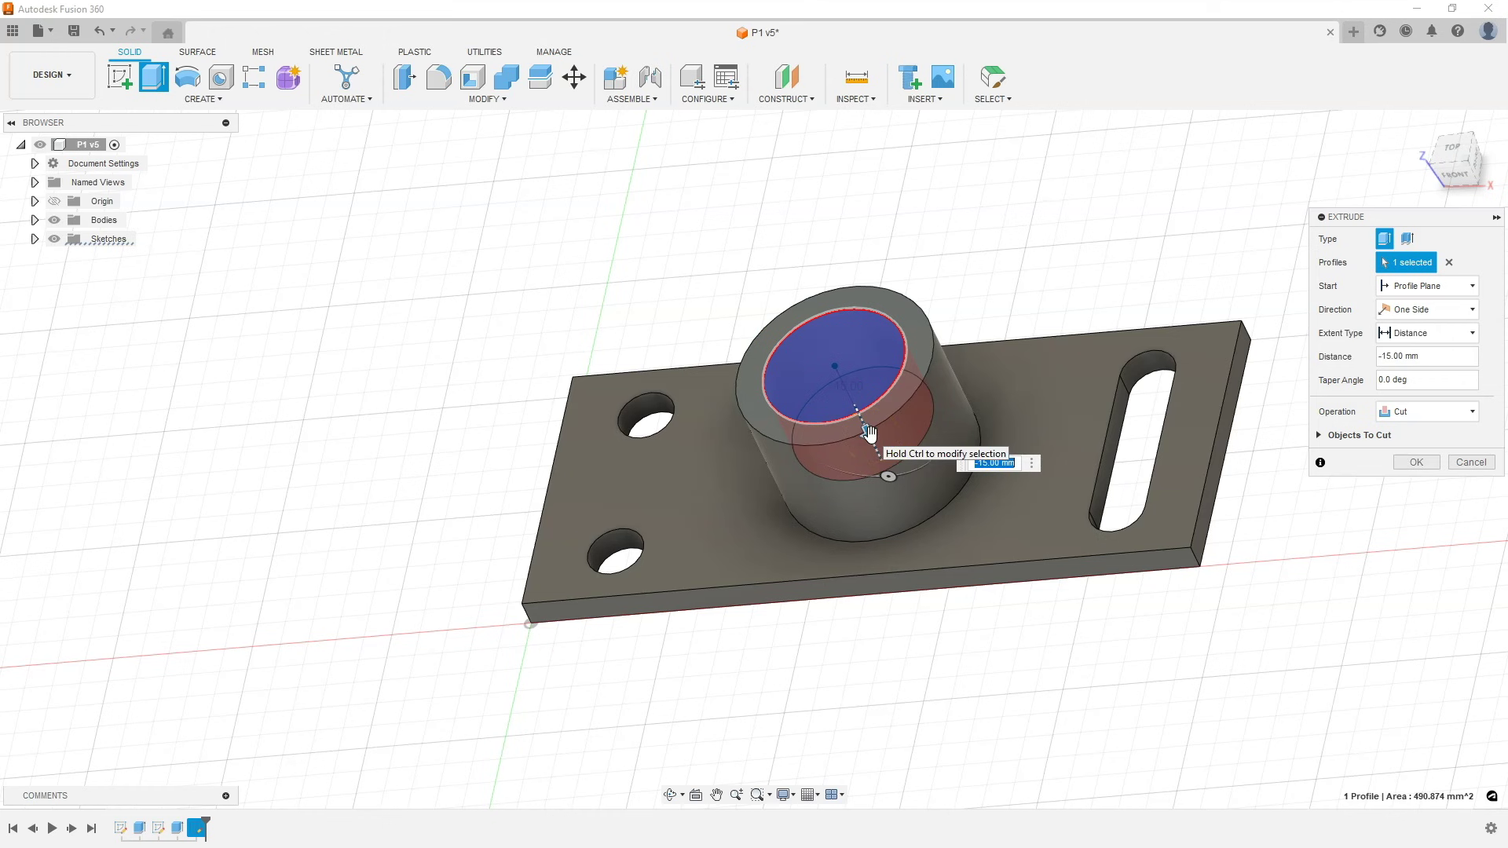
{"action": "left_click", "coordinate": [911, 526]}
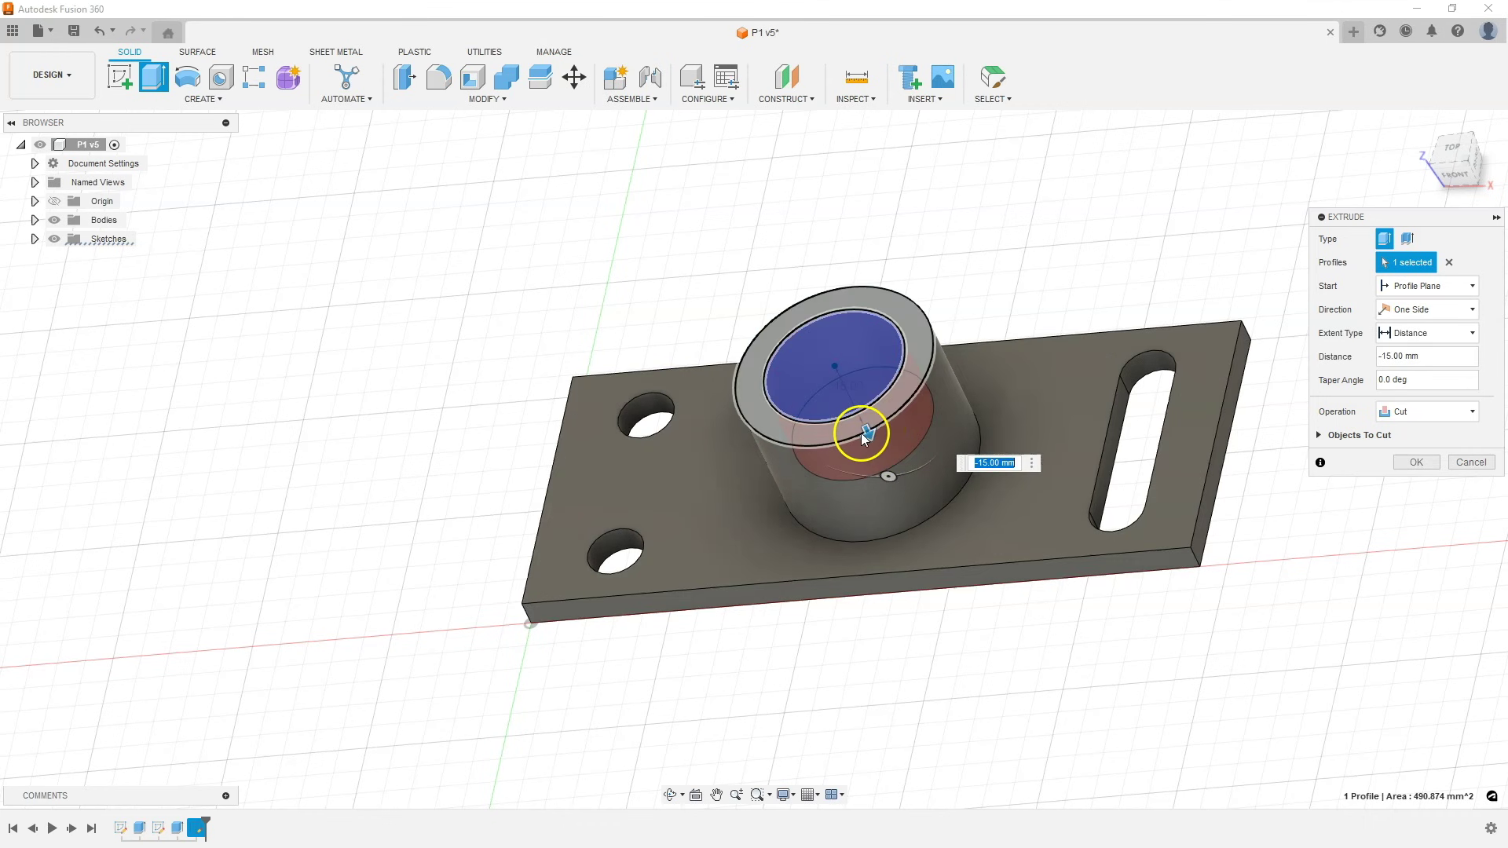
{"action": "left_click_drag", "start_coordinate": [860, 432], "coordinate": [889, 497]}
{"action": "middle_click_drag", "start_coordinate": [896, 586], "coordinate": [836, 487], "text": "shift"}
{"action": "left_click_drag", "start_coordinate": [879, 509], "coordinate": [878, 509]}
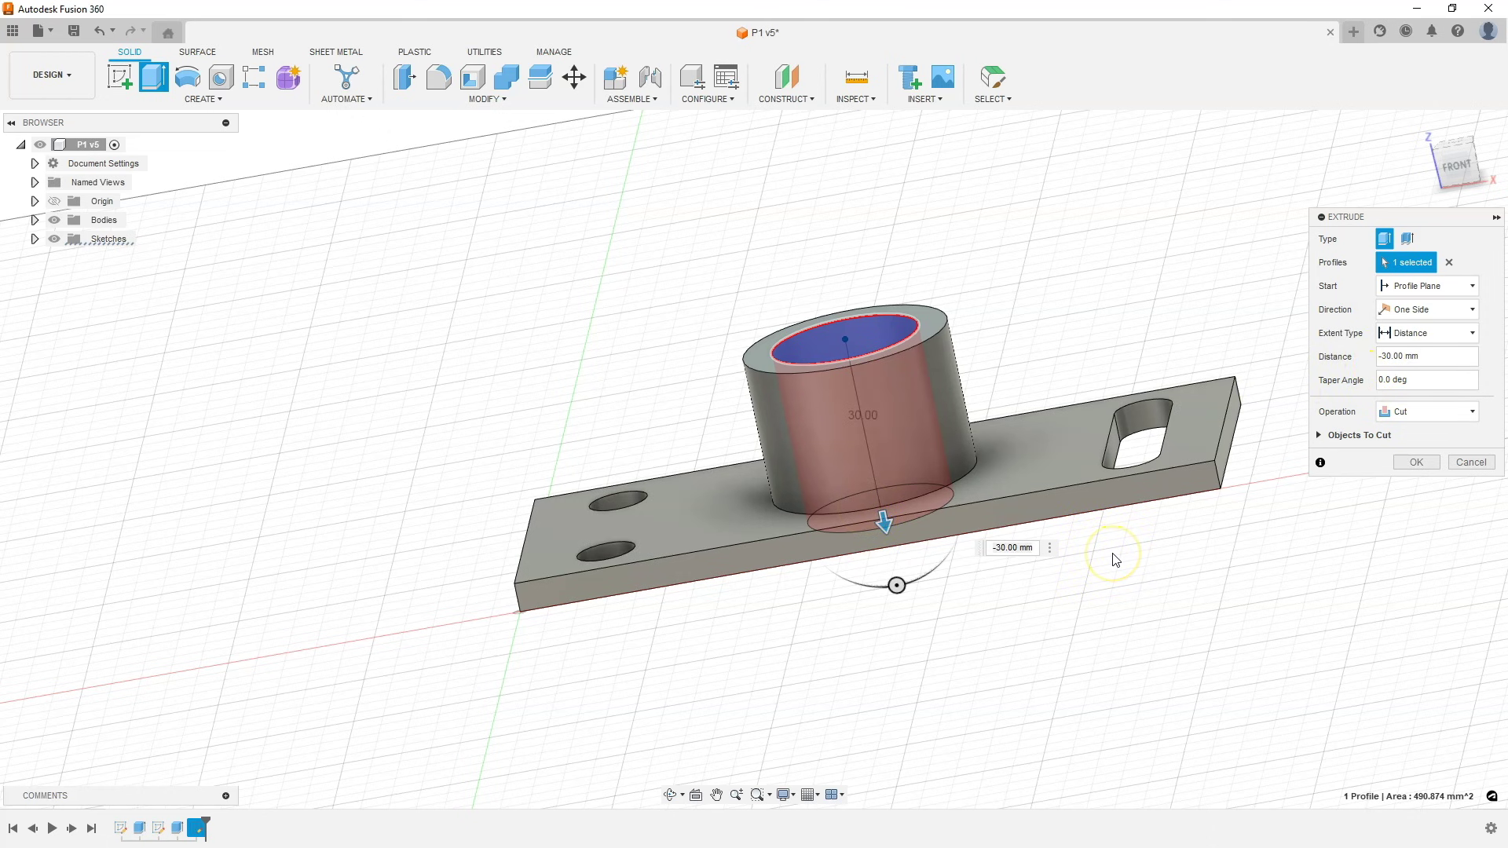
{"action": "middle_click_drag", "start_coordinate": [956, 650], "coordinate": [913, 595], "text": "shift"}
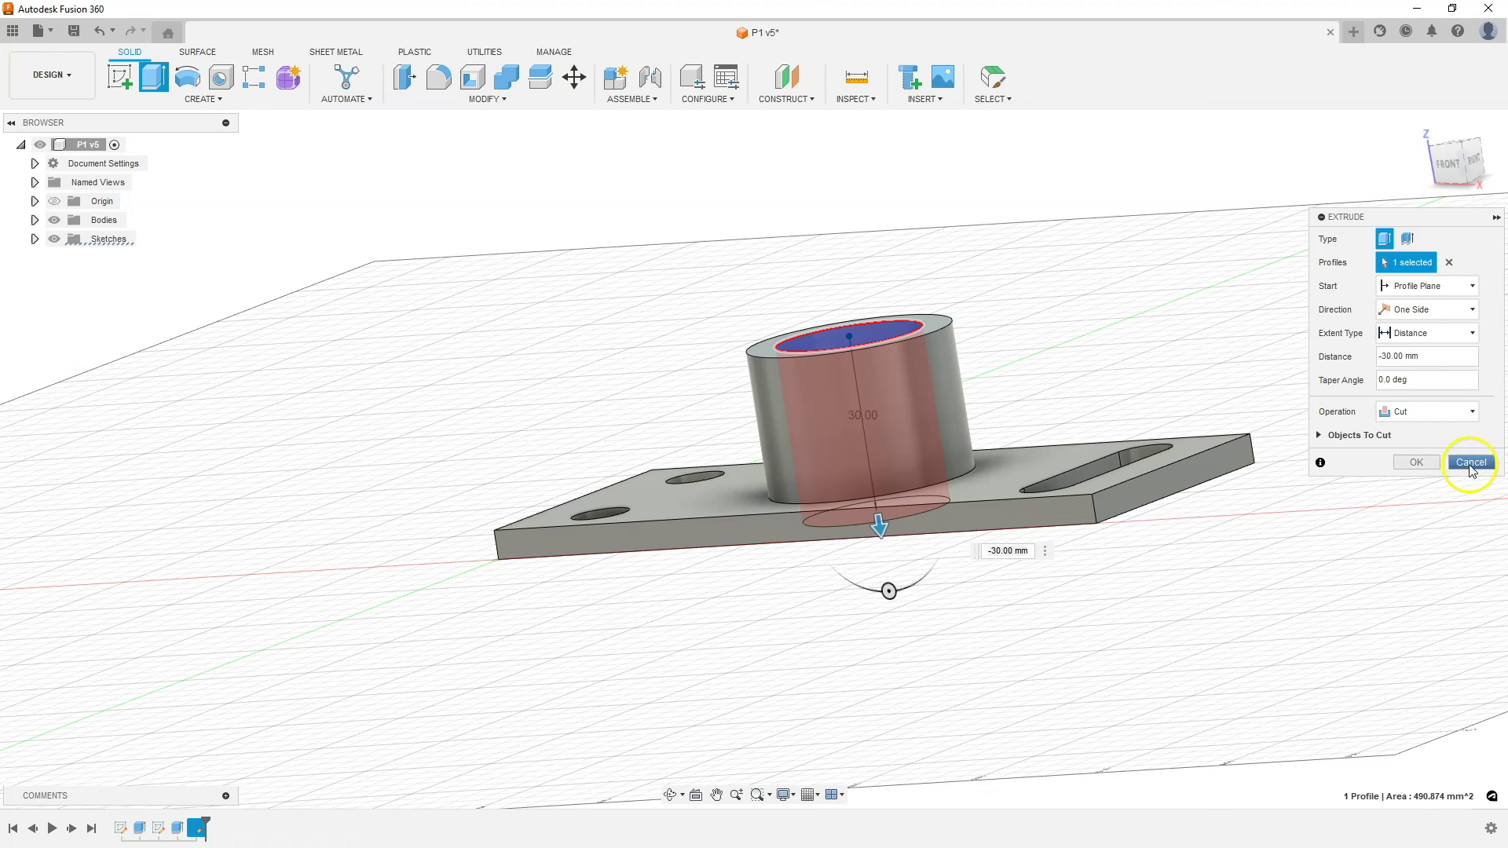
{"action": "left_click", "coordinate": [1414, 462]}
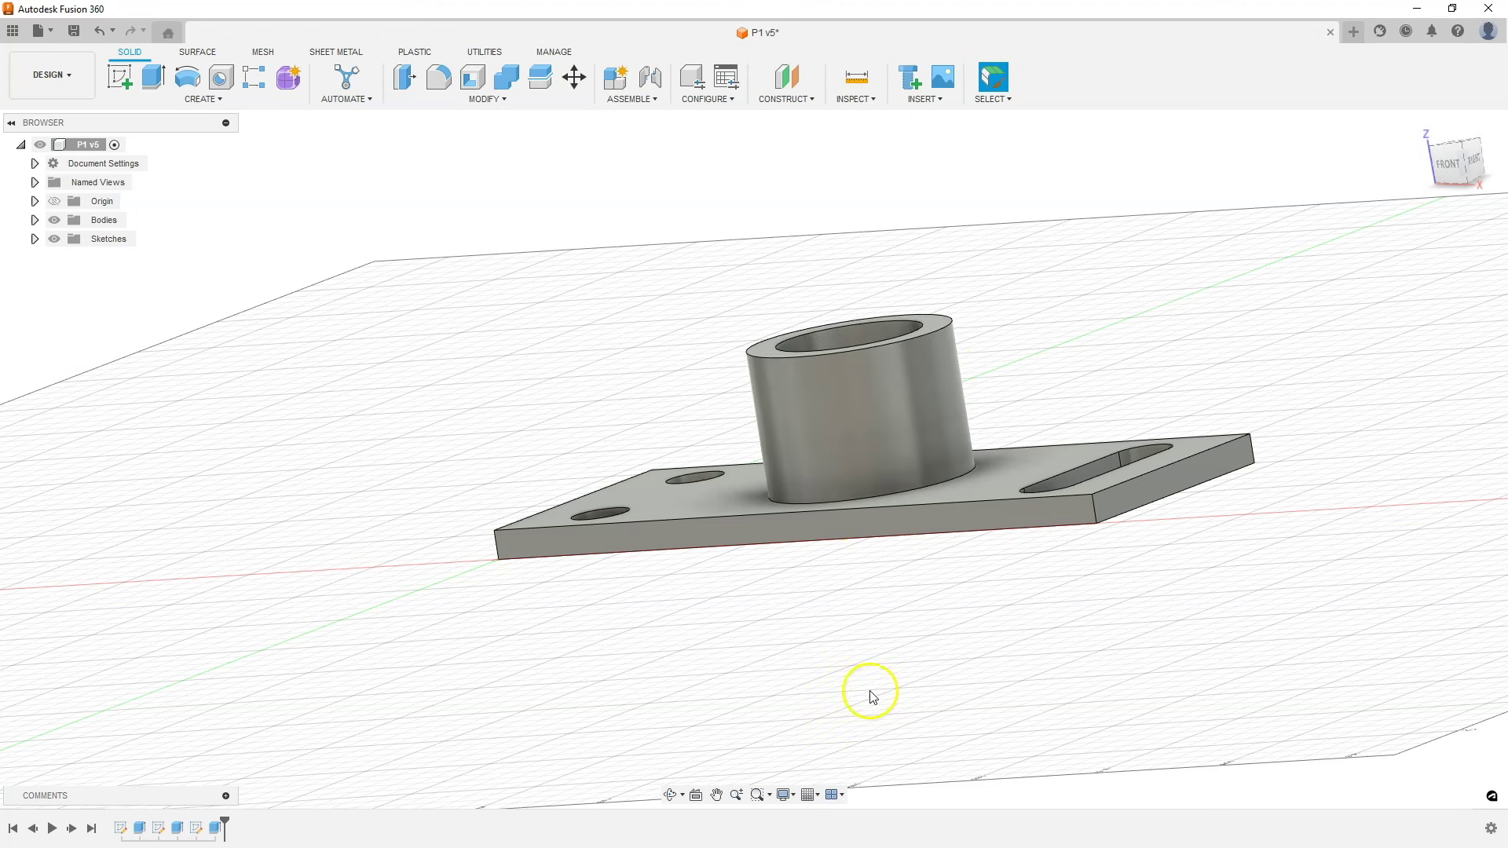
Step: Examine how the sketches and extrusions in the timeline correspond to the plate and cylinder geometry in the model
{"action": "left_click", "coordinate": [121, 831]}
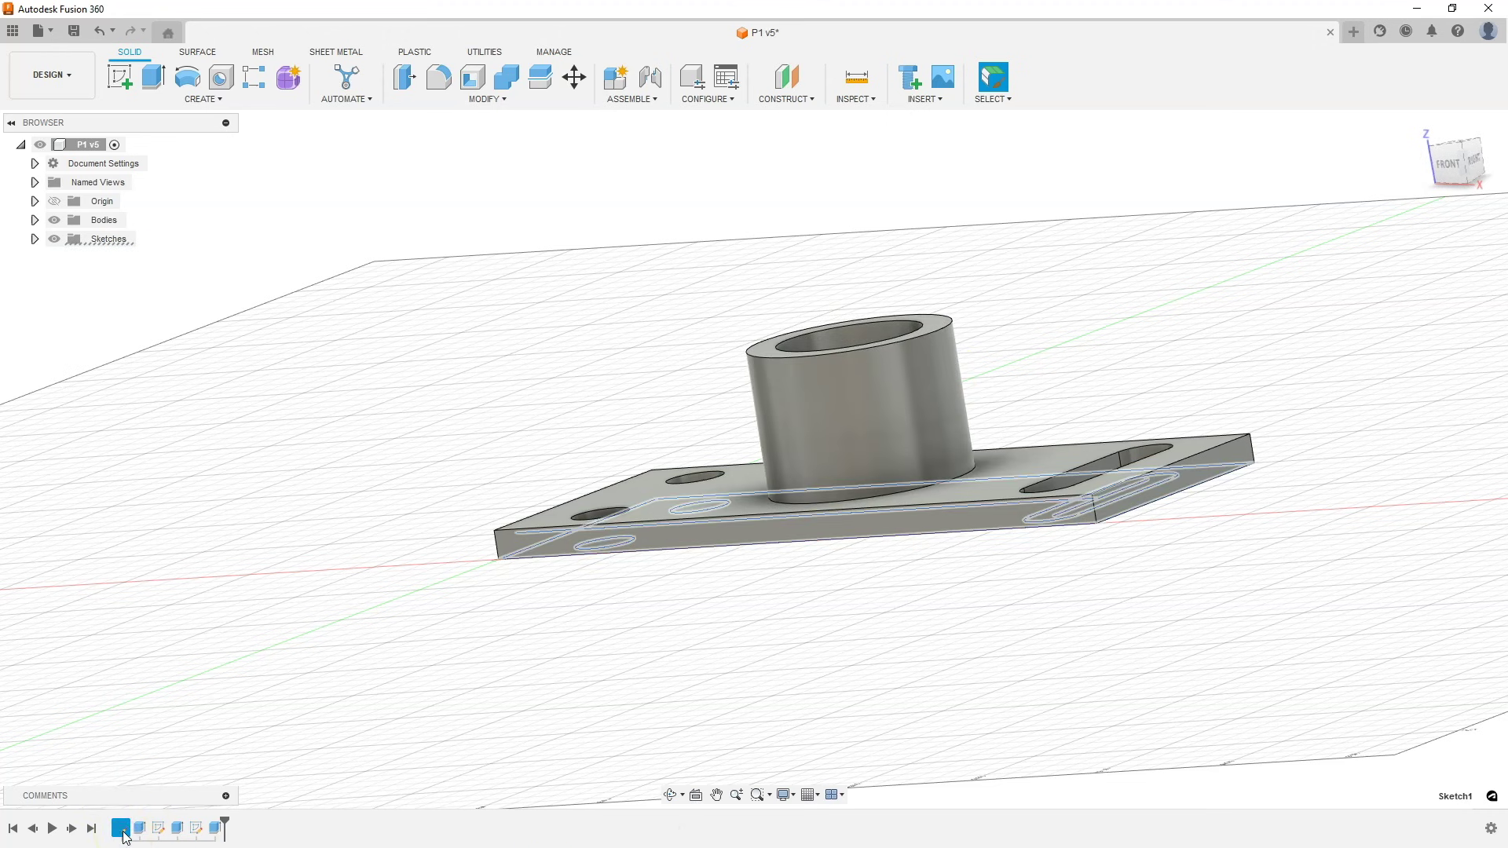
{"action": "left_click", "coordinate": [140, 830]}
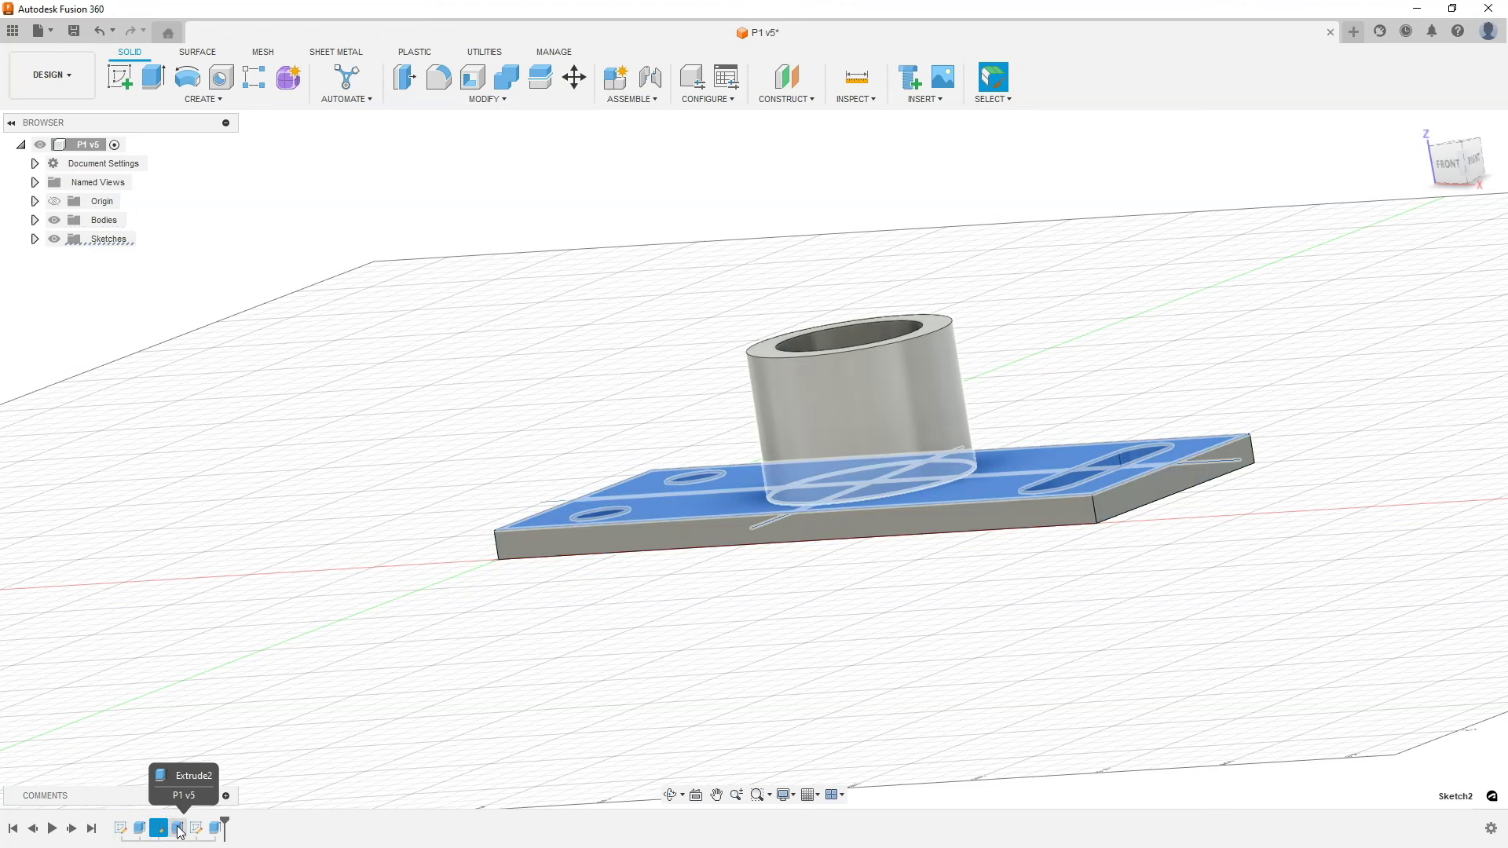
{"action": "left_click", "coordinate": [178, 829]}
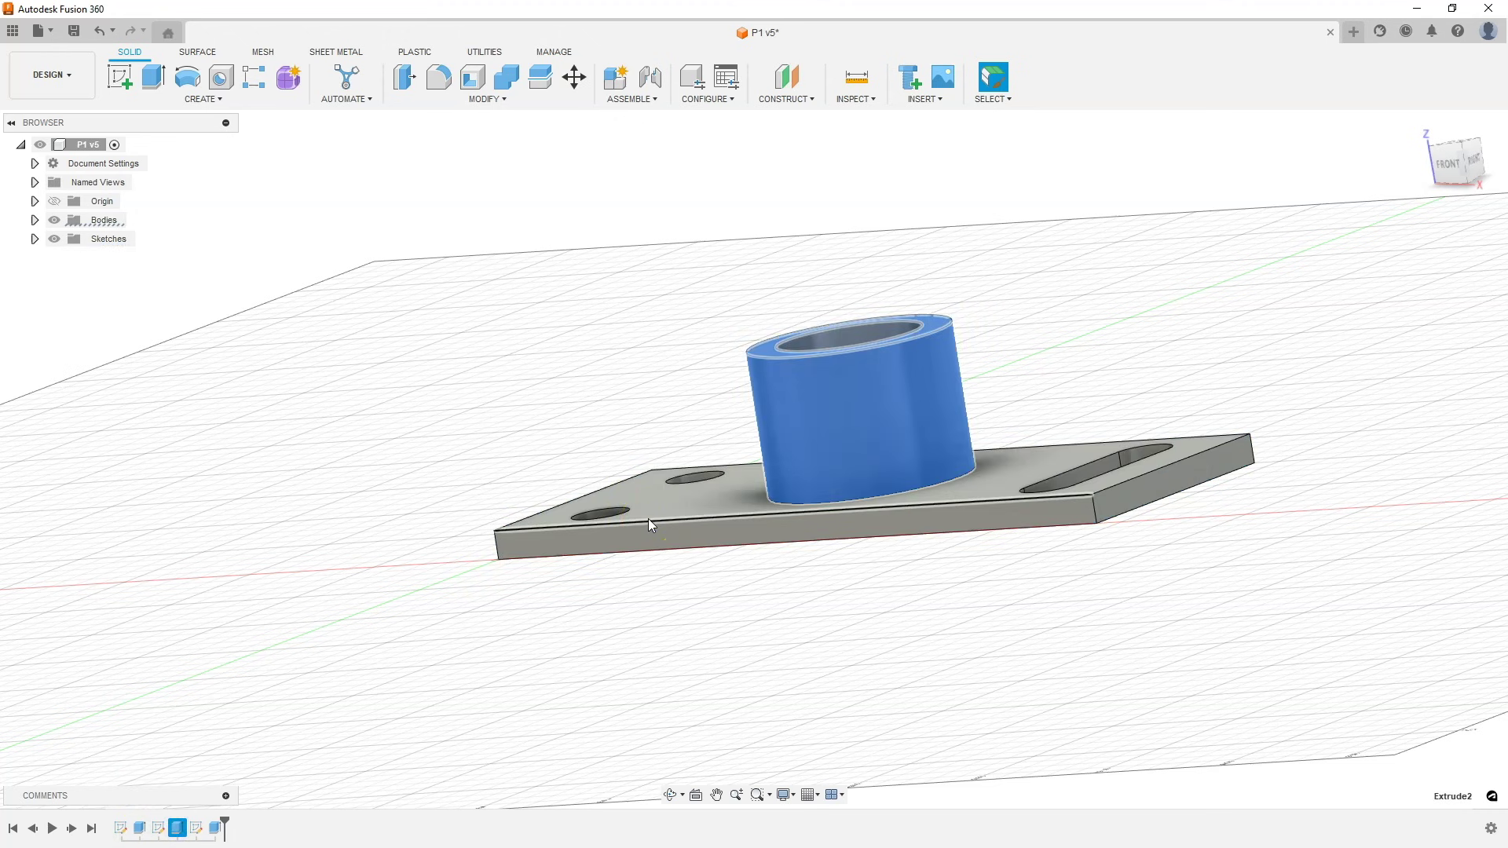
{"action": "left_click", "coordinate": [870, 432]}
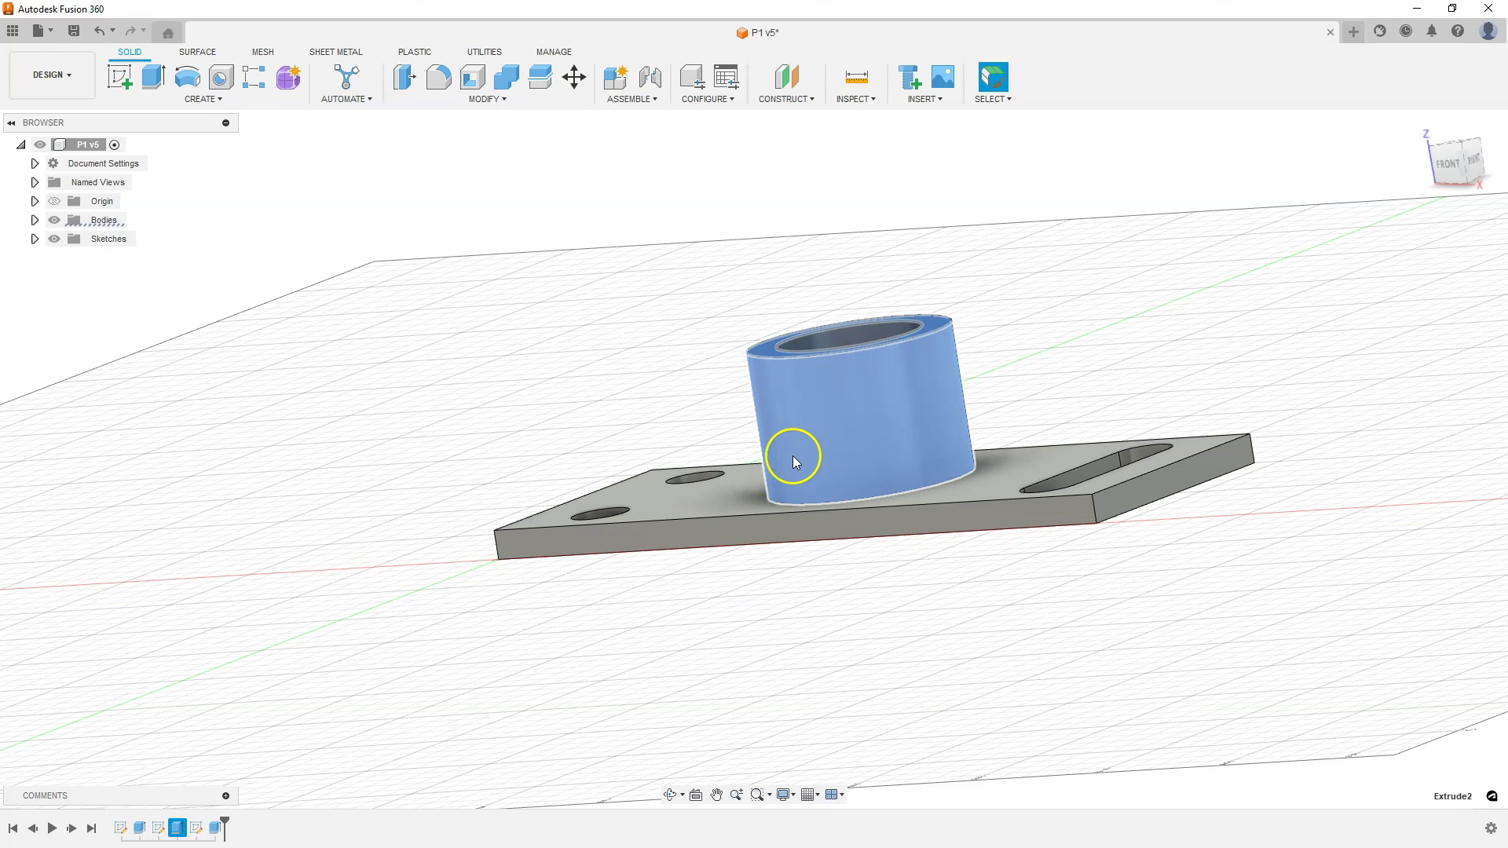
{"action": "left_click", "coordinate": [326, 698]}
{"action": "left_click", "coordinate": [175, 829]}
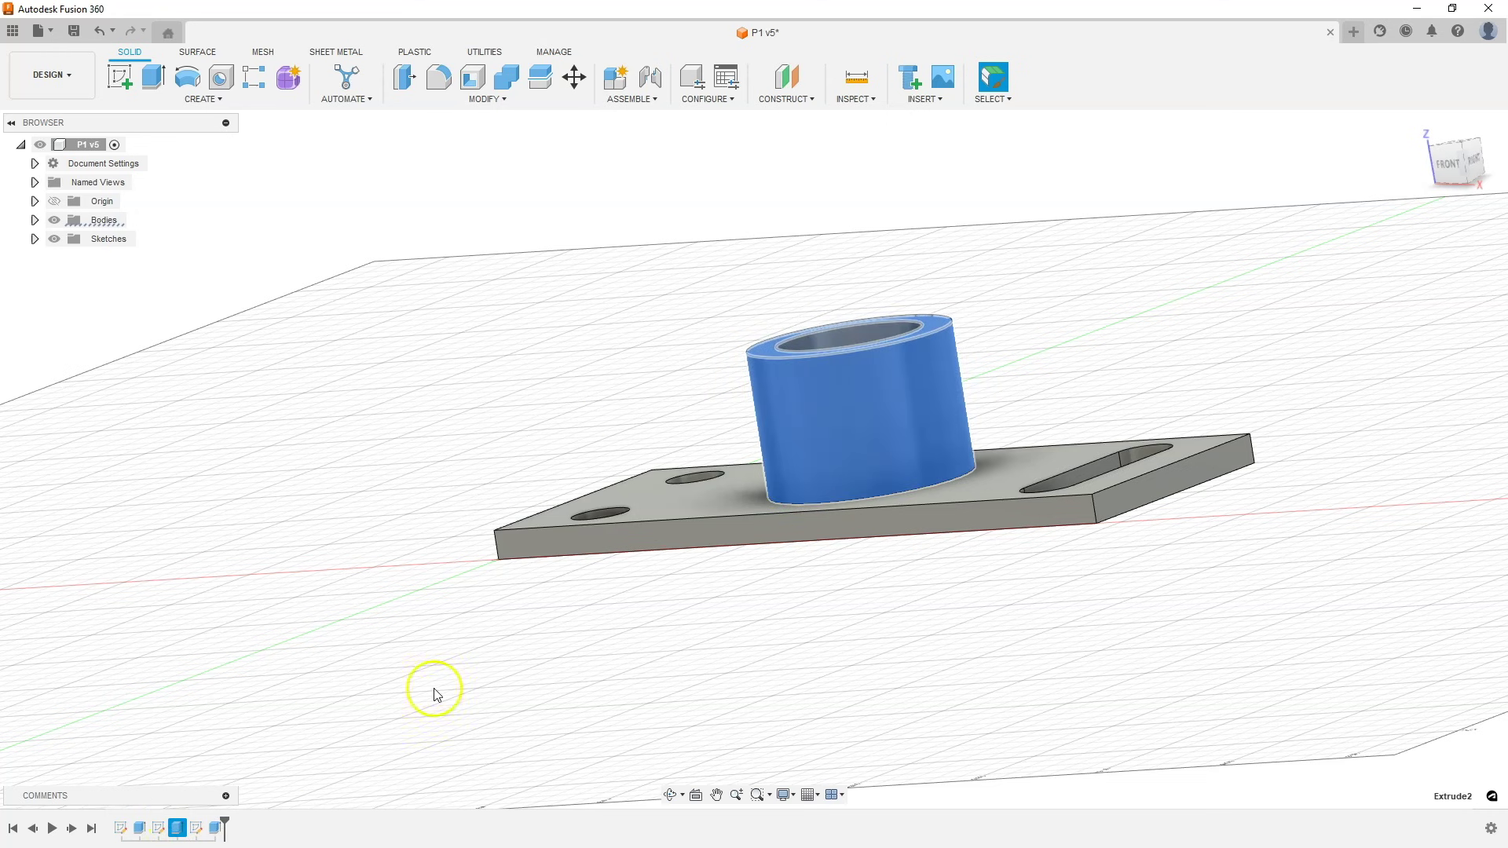
{"action": "left_click", "coordinate": [563, 284]}
{"action": "left_click", "coordinate": [825, 416]}
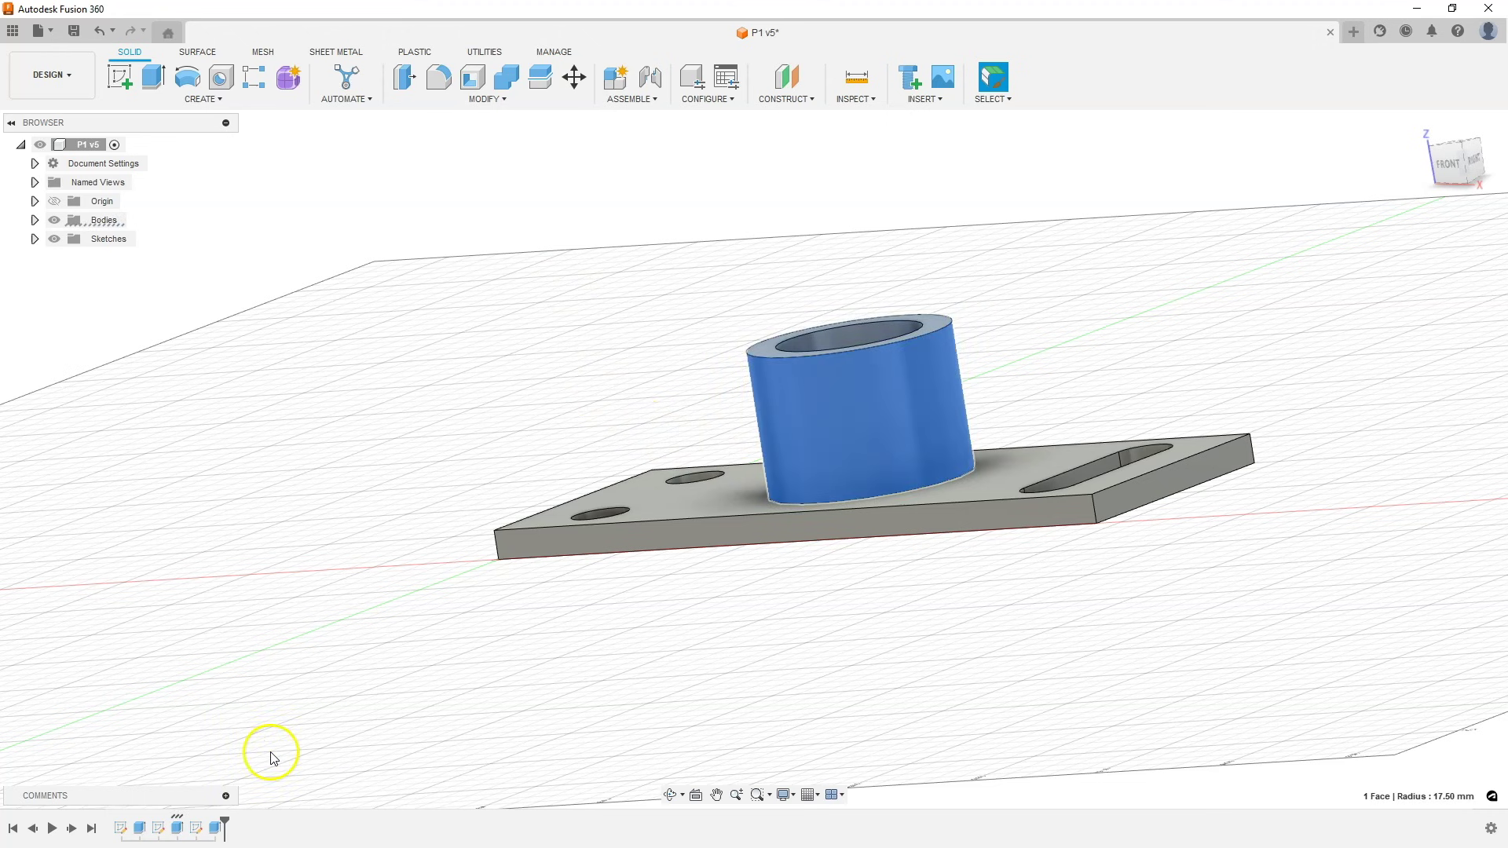
{"action": "left_click", "coordinate": [159, 829]}
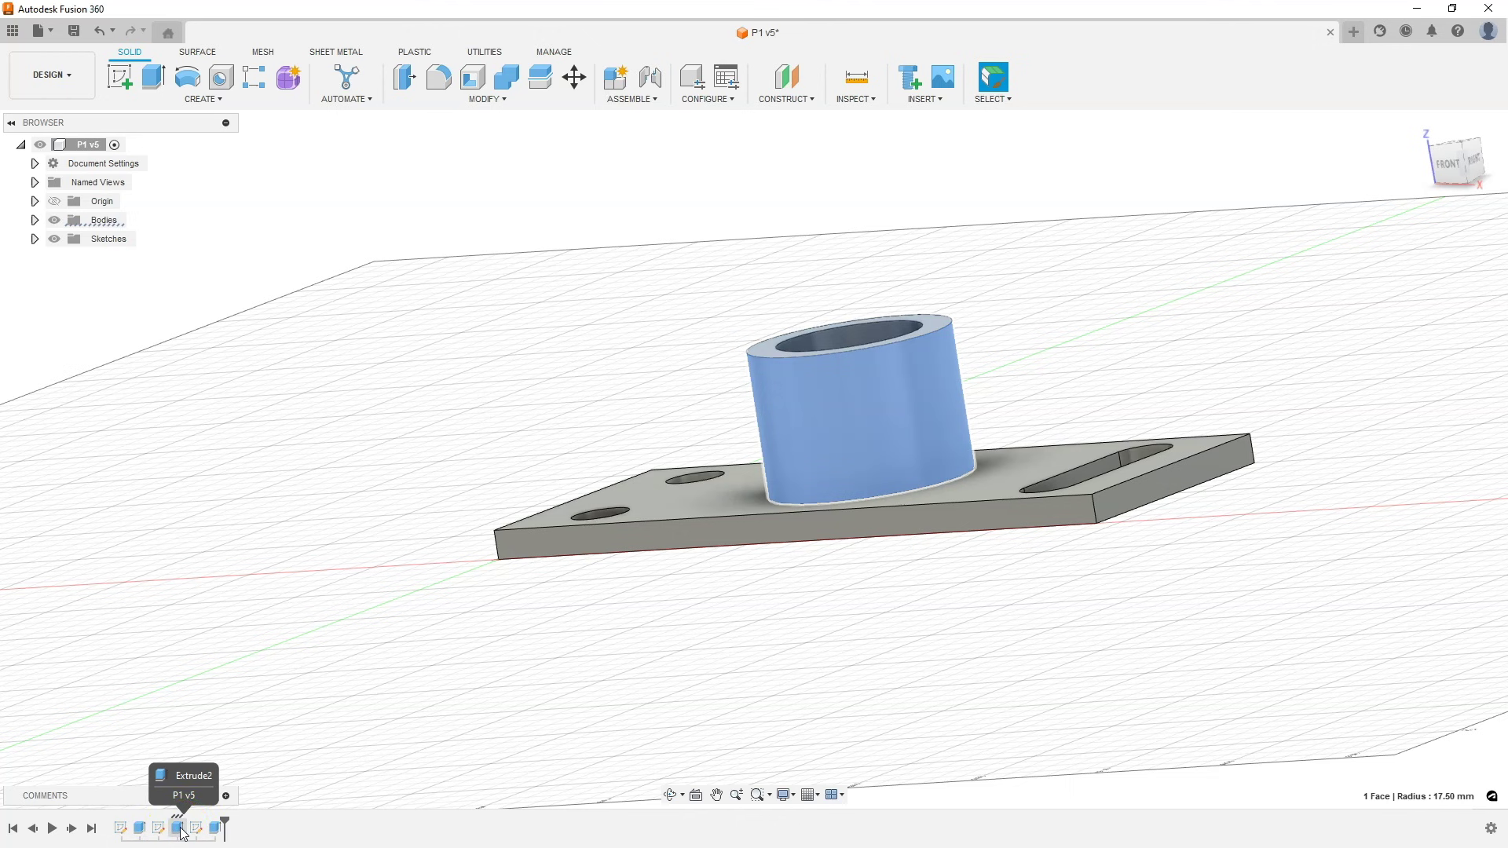
Step: Edit the cylinder's extrude feature and set its distance to 35 mm
{"action": "right_click", "coordinate": [181, 829]}
{"action": "left_click", "coordinate": [237, 659]}
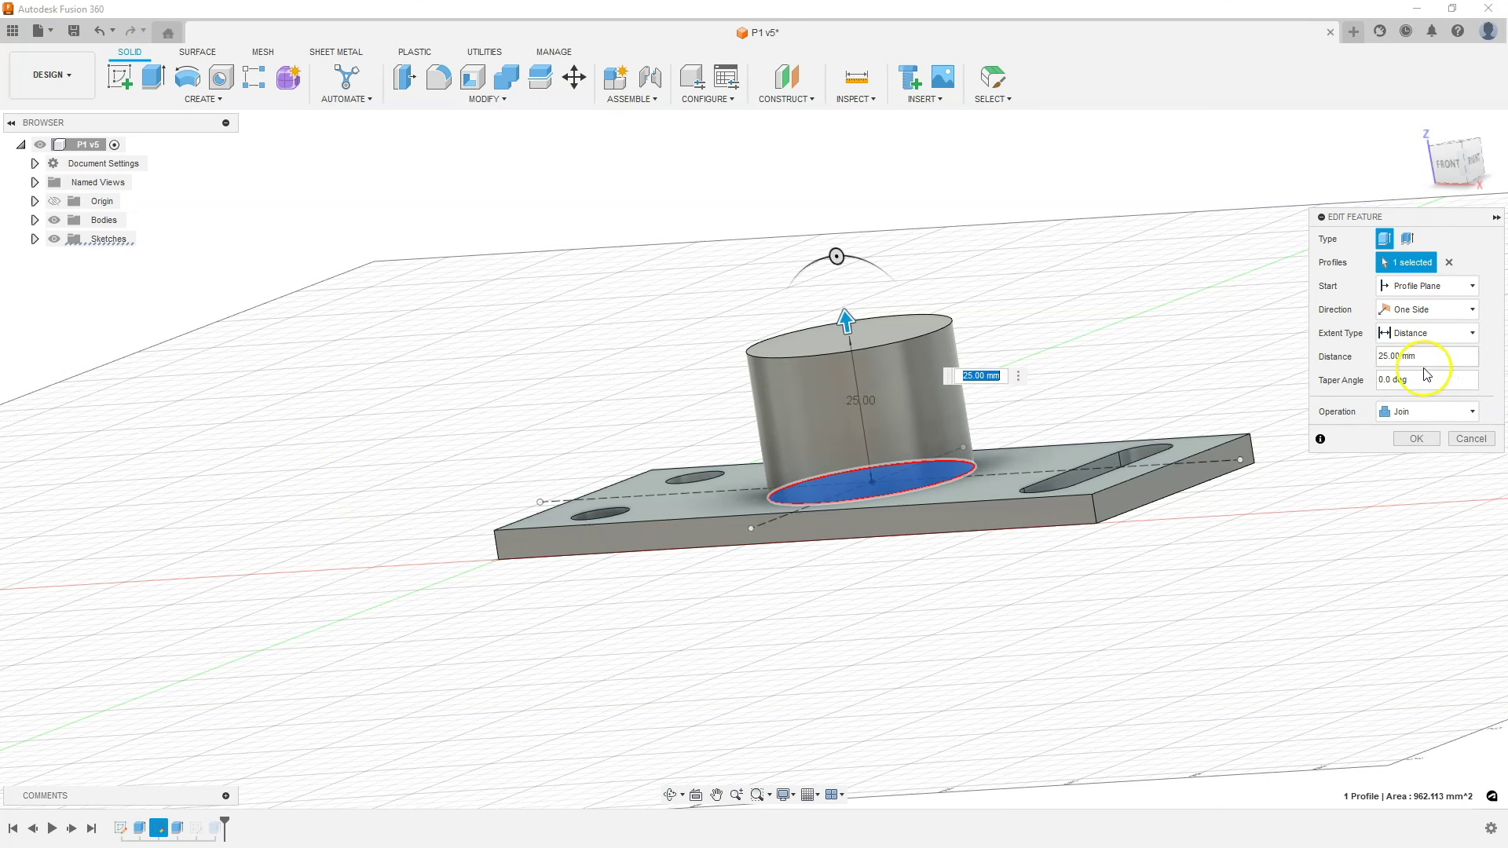
{"action": "left_click_drag", "start_coordinate": [1385, 355], "coordinate": [1370, 354]}
{"action": "type", "text": "3"}
{"action": "left_click", "coordinate": [1418, 438]}
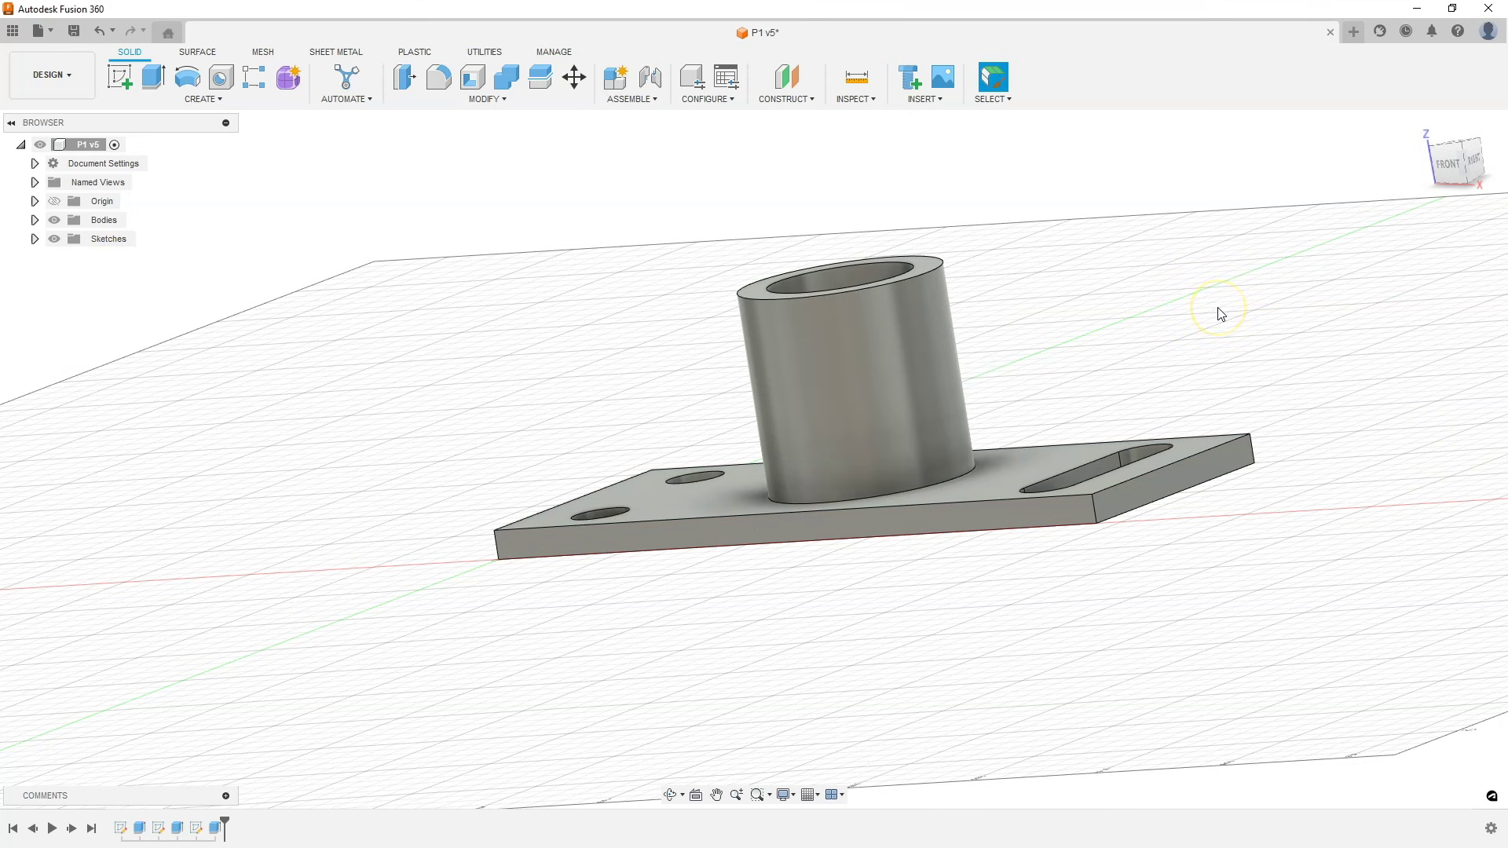
Step: Create a section analysis from the plate's front long side face, with the cut plane at a distance of -25 mm through the hollow cylinder
{"action": "middle_click_drag", "start_coordinate": [1129, 303], "coordinate": [1131, 379], "text": "shift"}
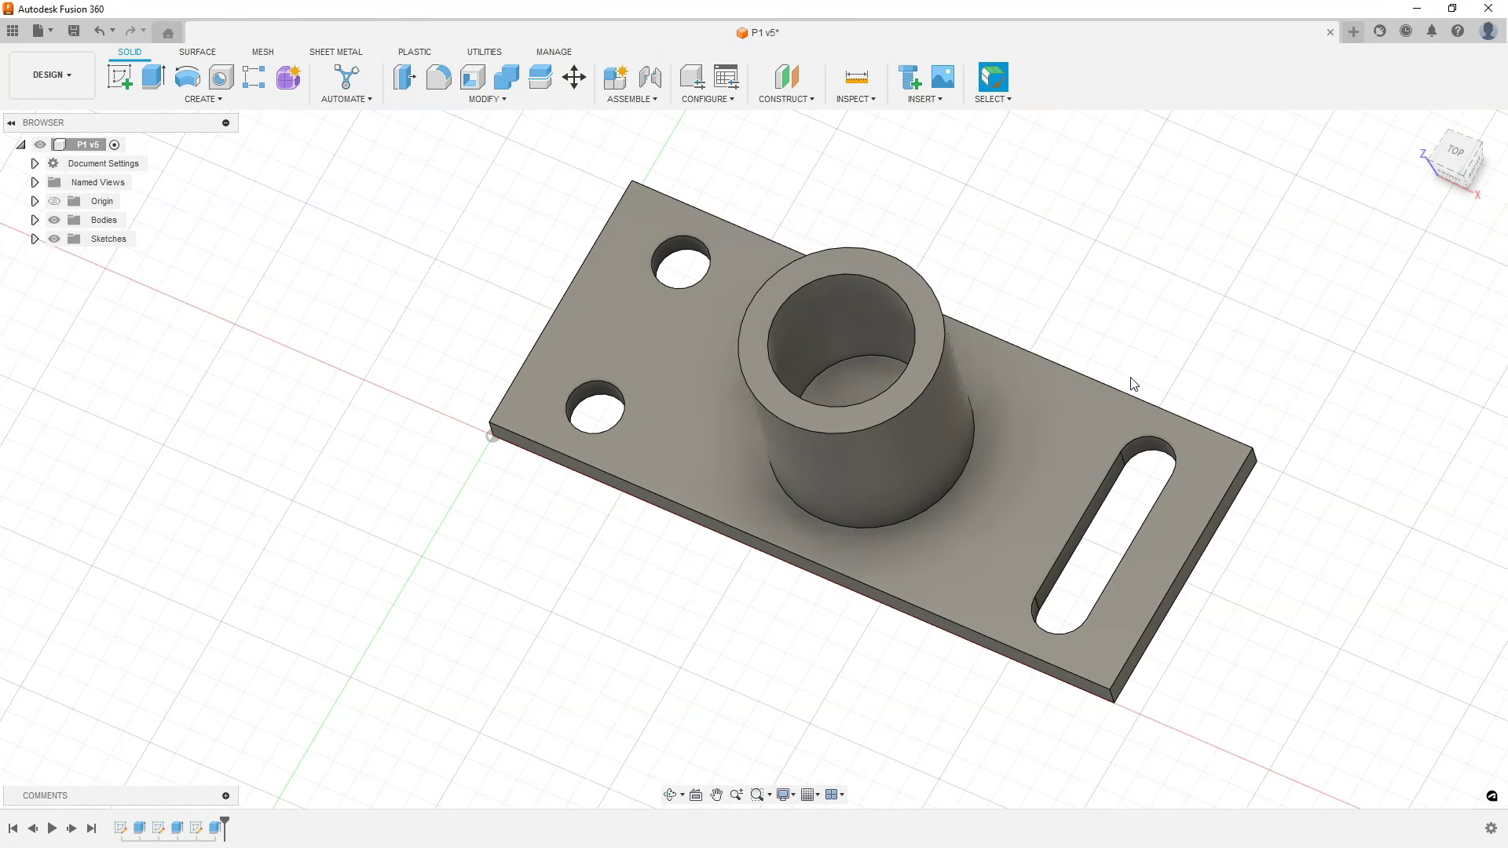
{"action": "middle_click_drag", "start_coordinate": [1134, 385], "coordinate": [1215, 343], "text": "shift"}
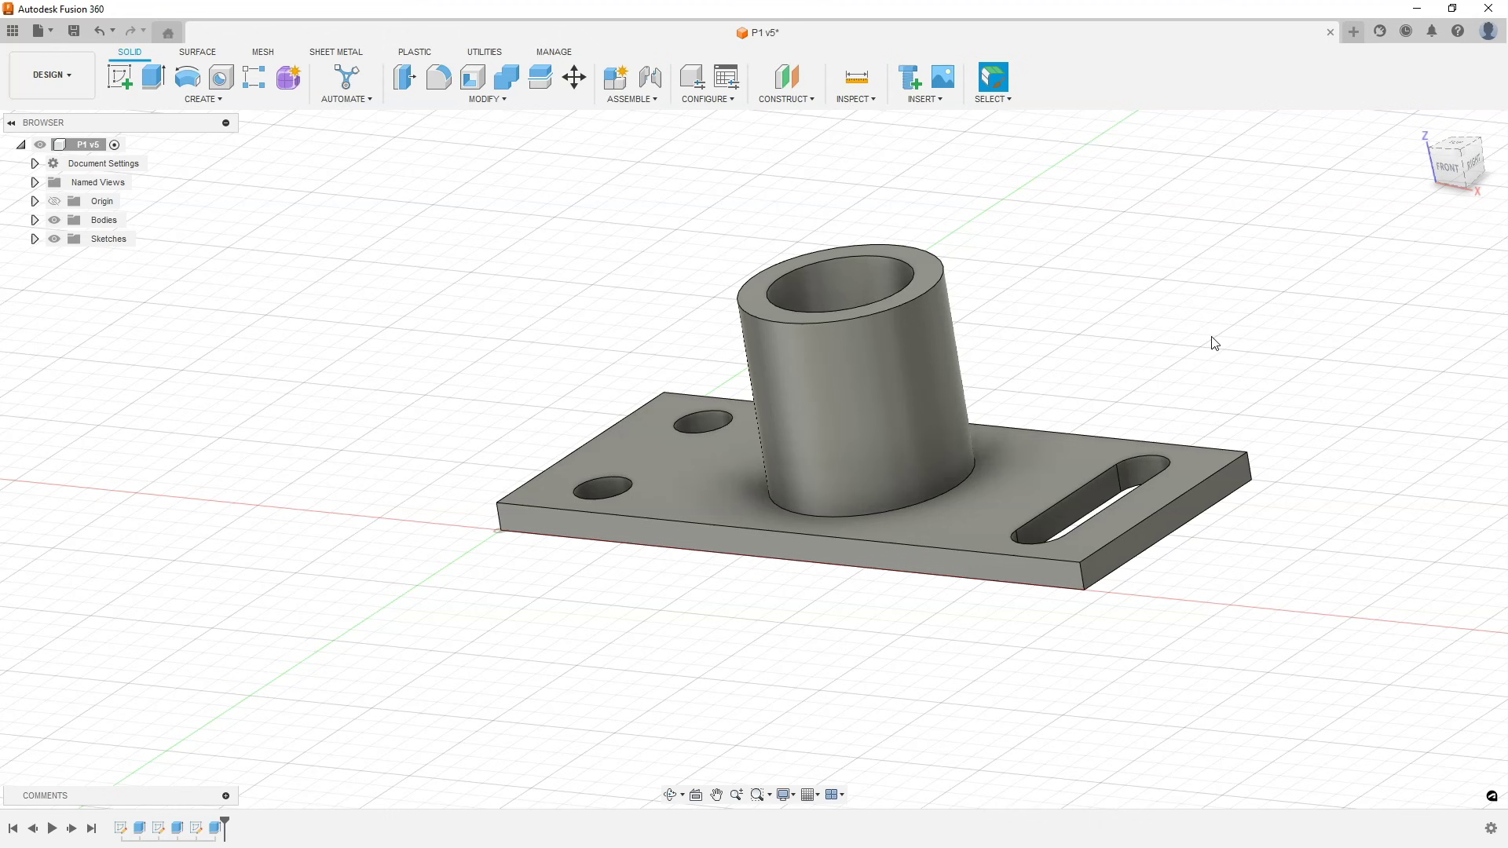
{"action": "left_click", "coordinate": [864, 99]}
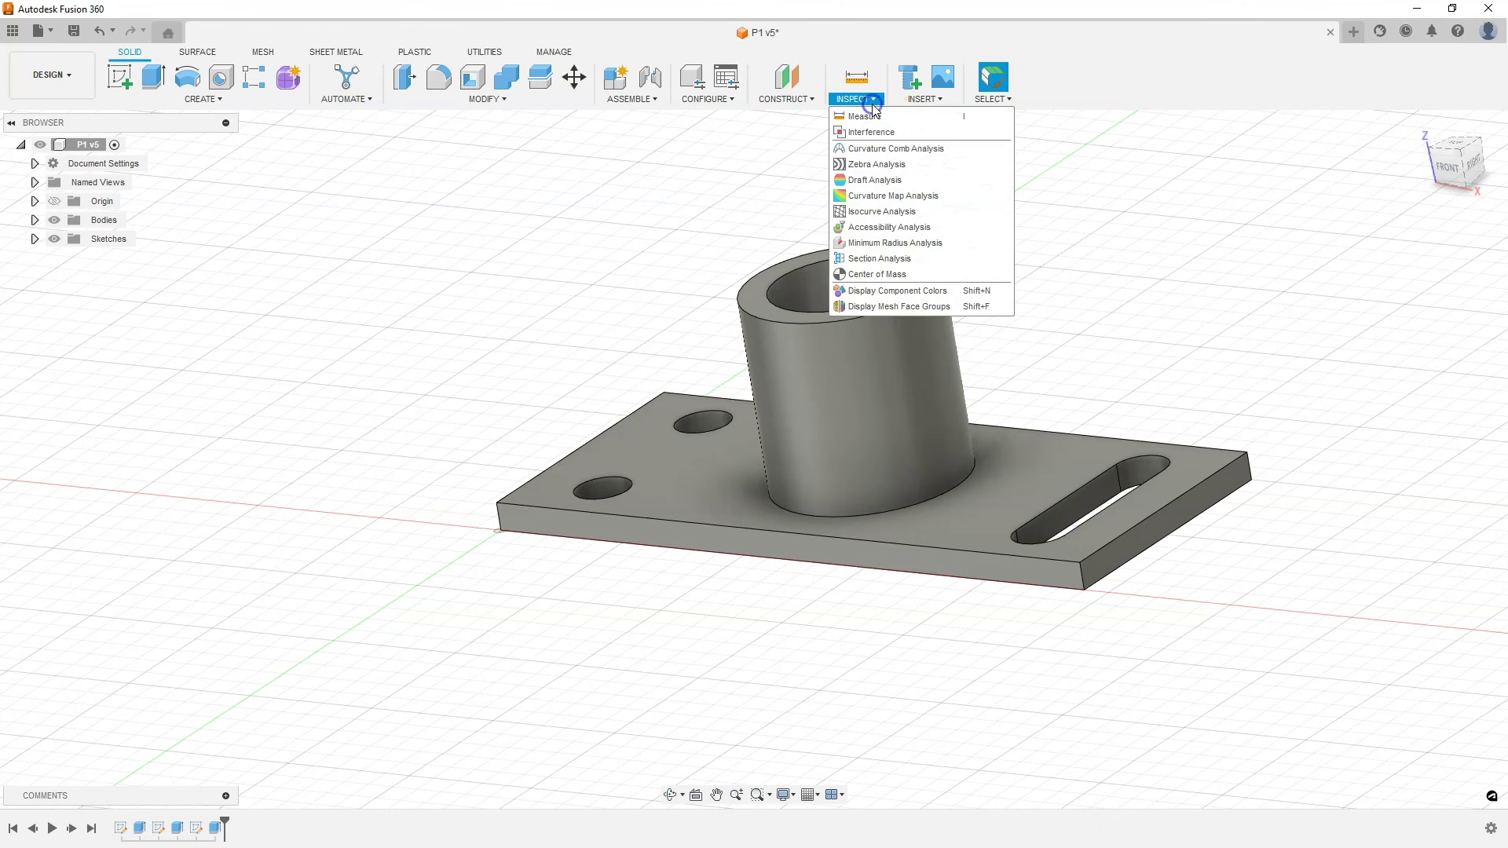
{"action": "left_click", "coordinate": [895, 264]}
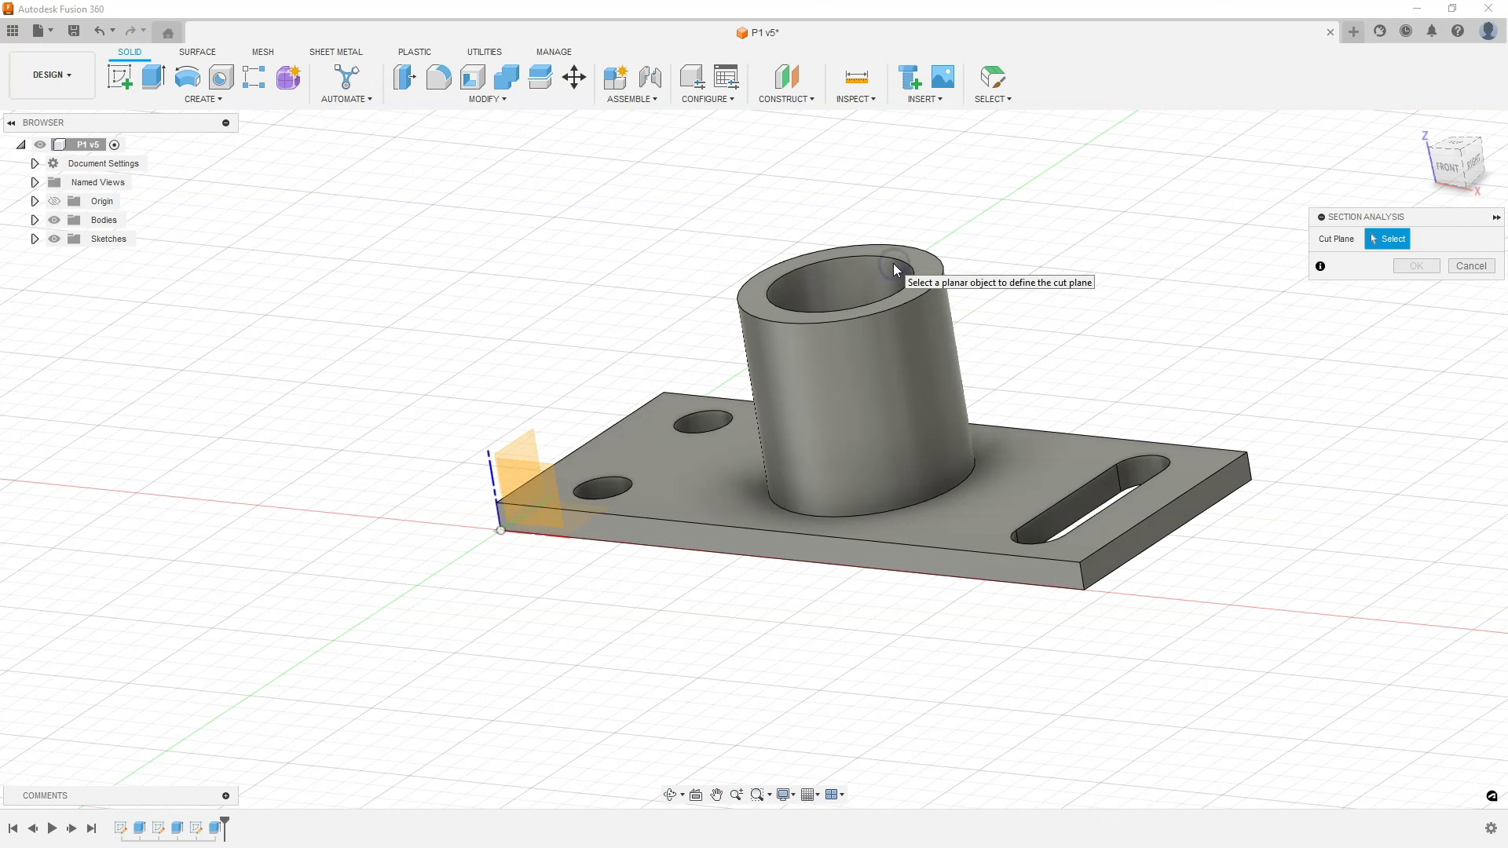
{"action": "left_click", "coordinate": [779, 551]}
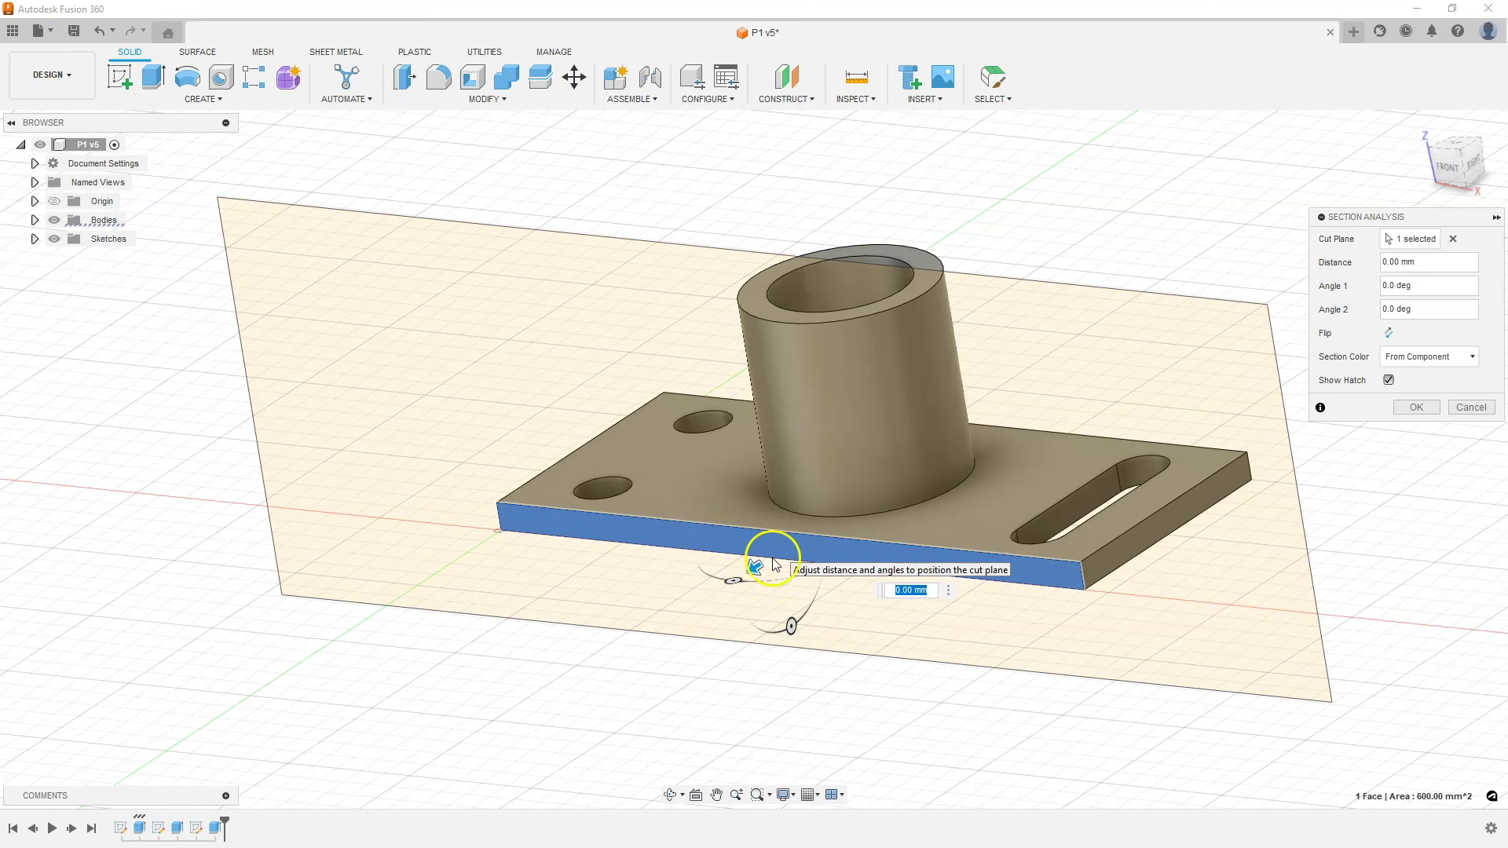
{"action": "left_click_drag", "start_coordinate": [754, 566], "coordinate": [838, 529]}
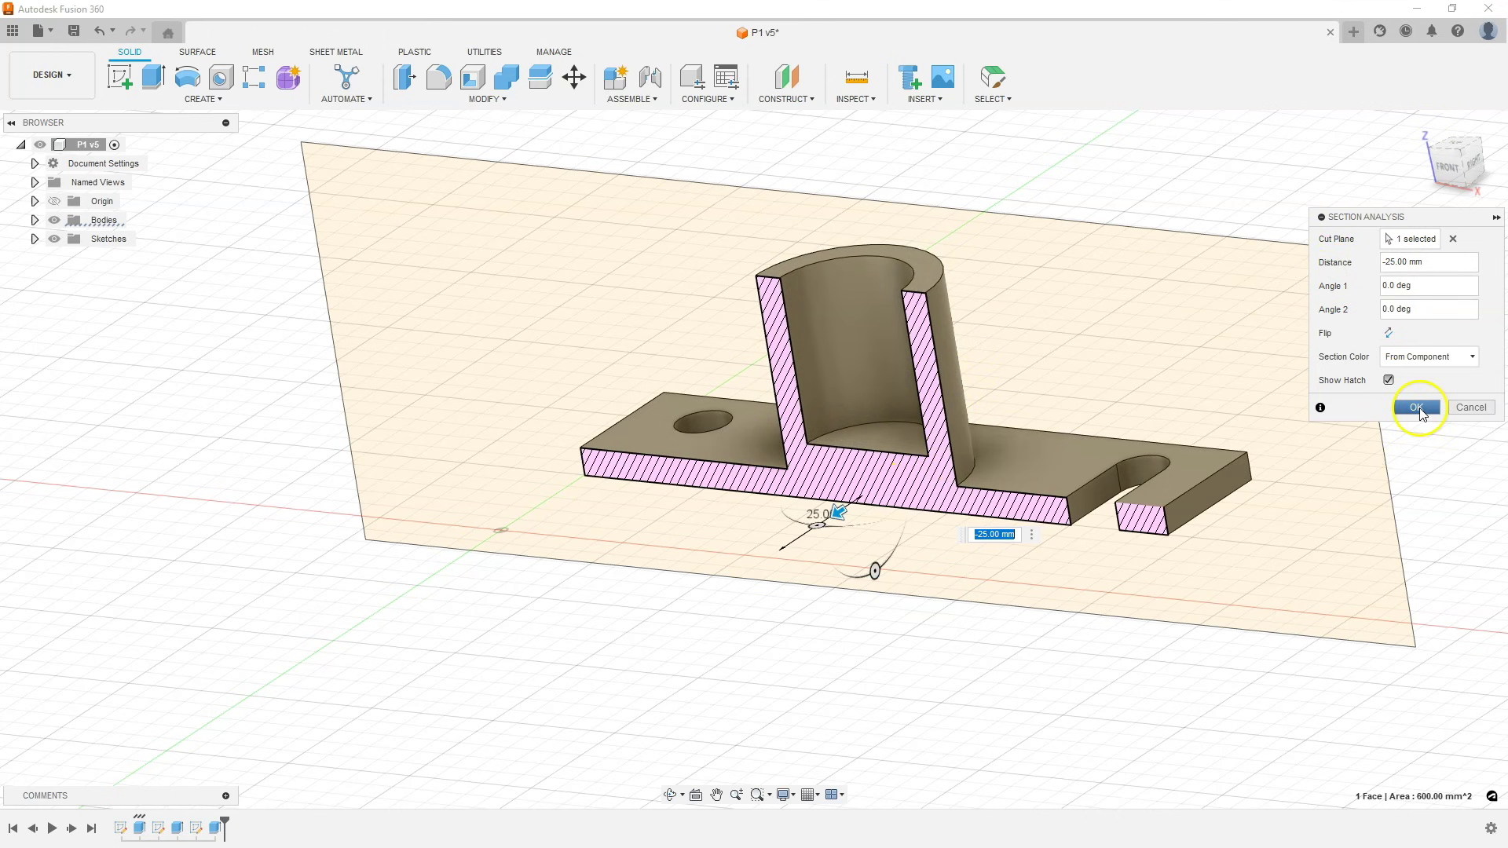
{"action": "left_click", "coordinate": [1417, 406]}
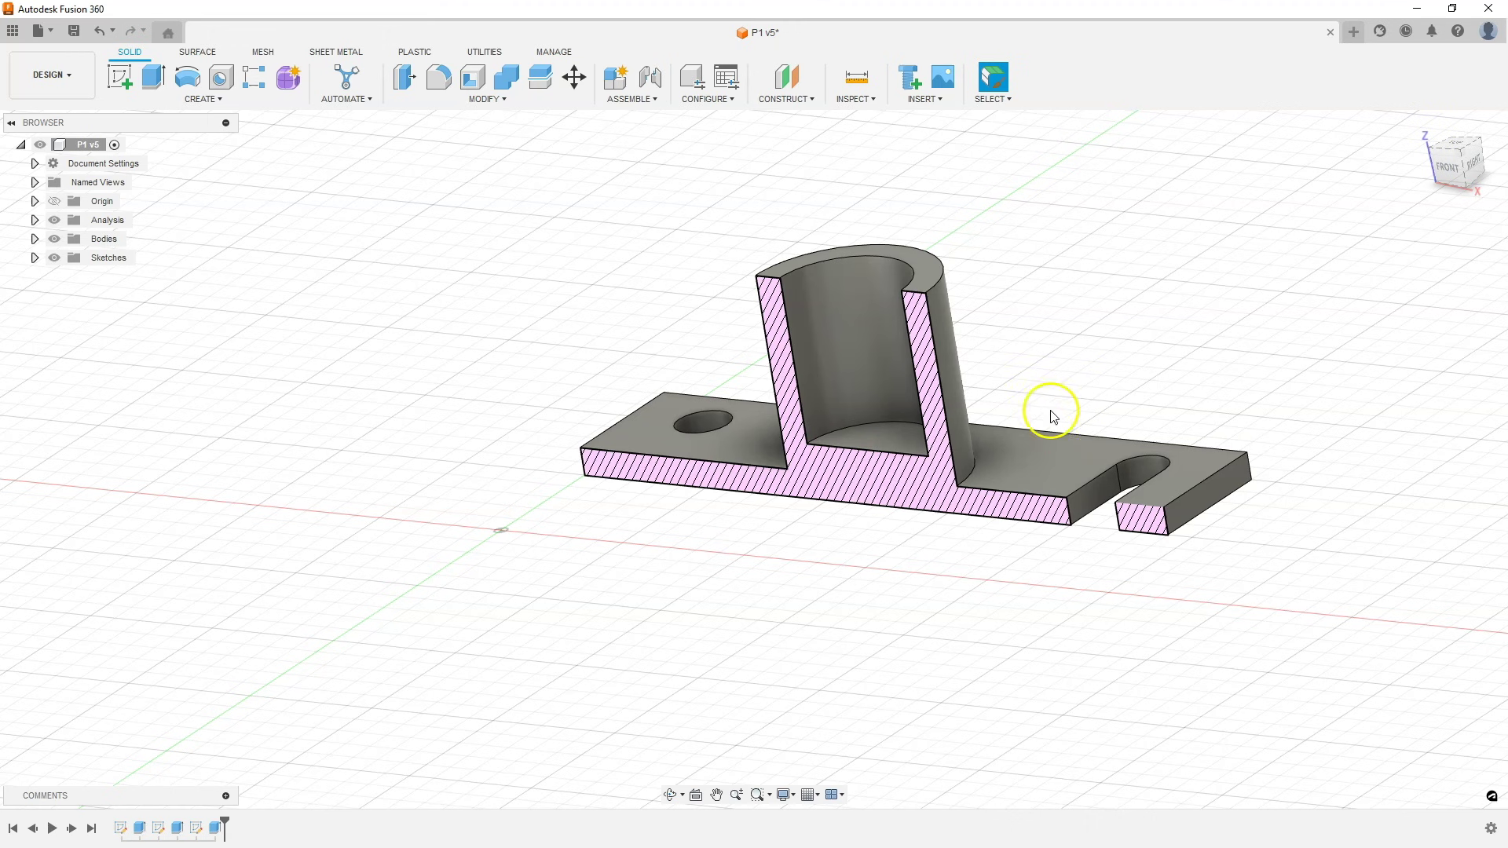
{"action": "middle_click_drag", "start_coordinate": [1040, 397], "coordinate": [771, 451], "text": "shift"}
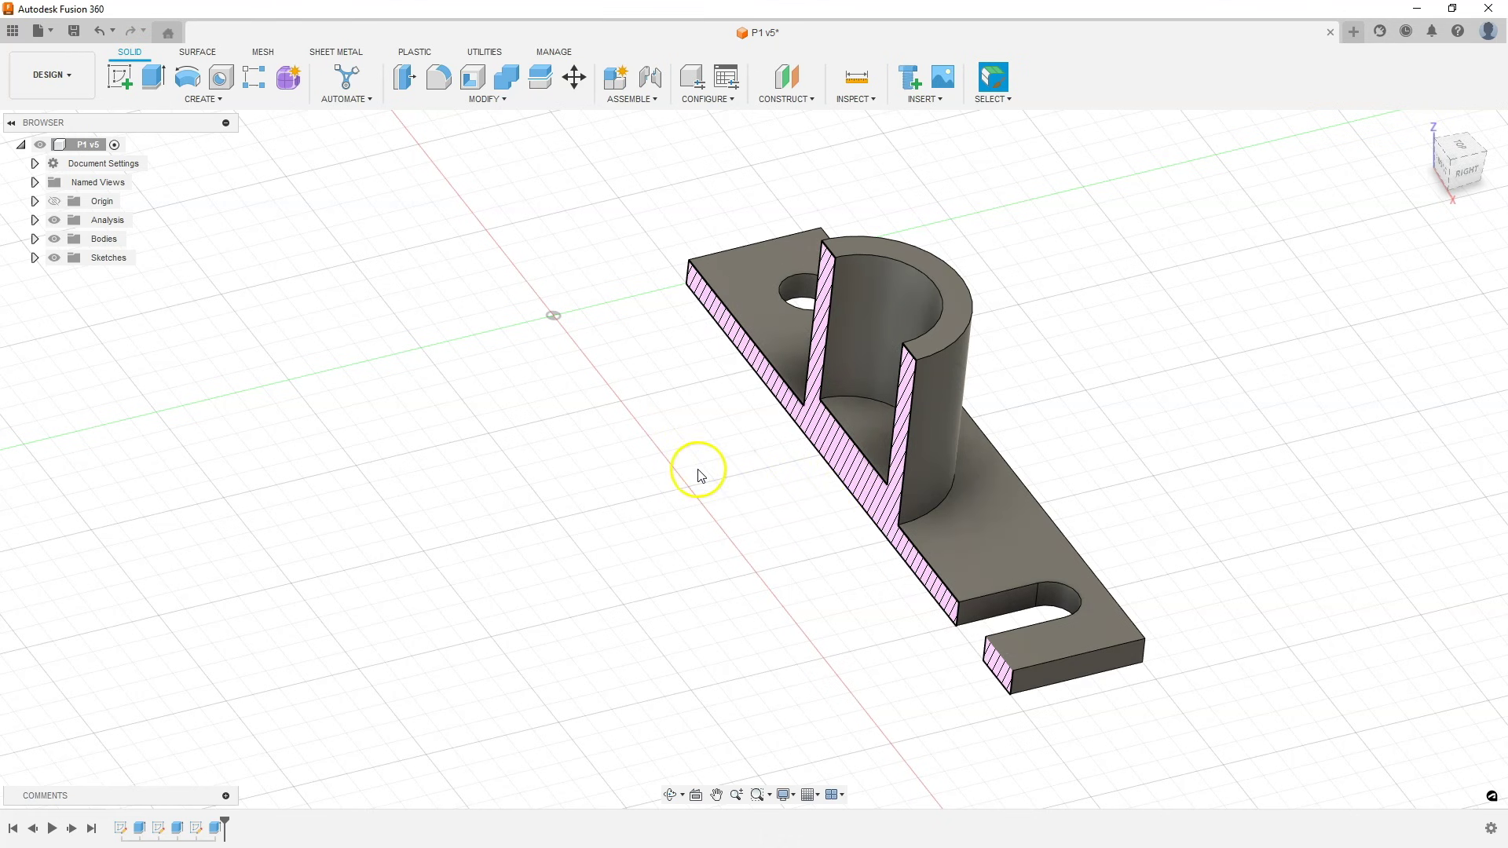
Step: Hide the Section1 analysis and delete it from the design
{"action": "left_click", "coordinate": [36, 221]}
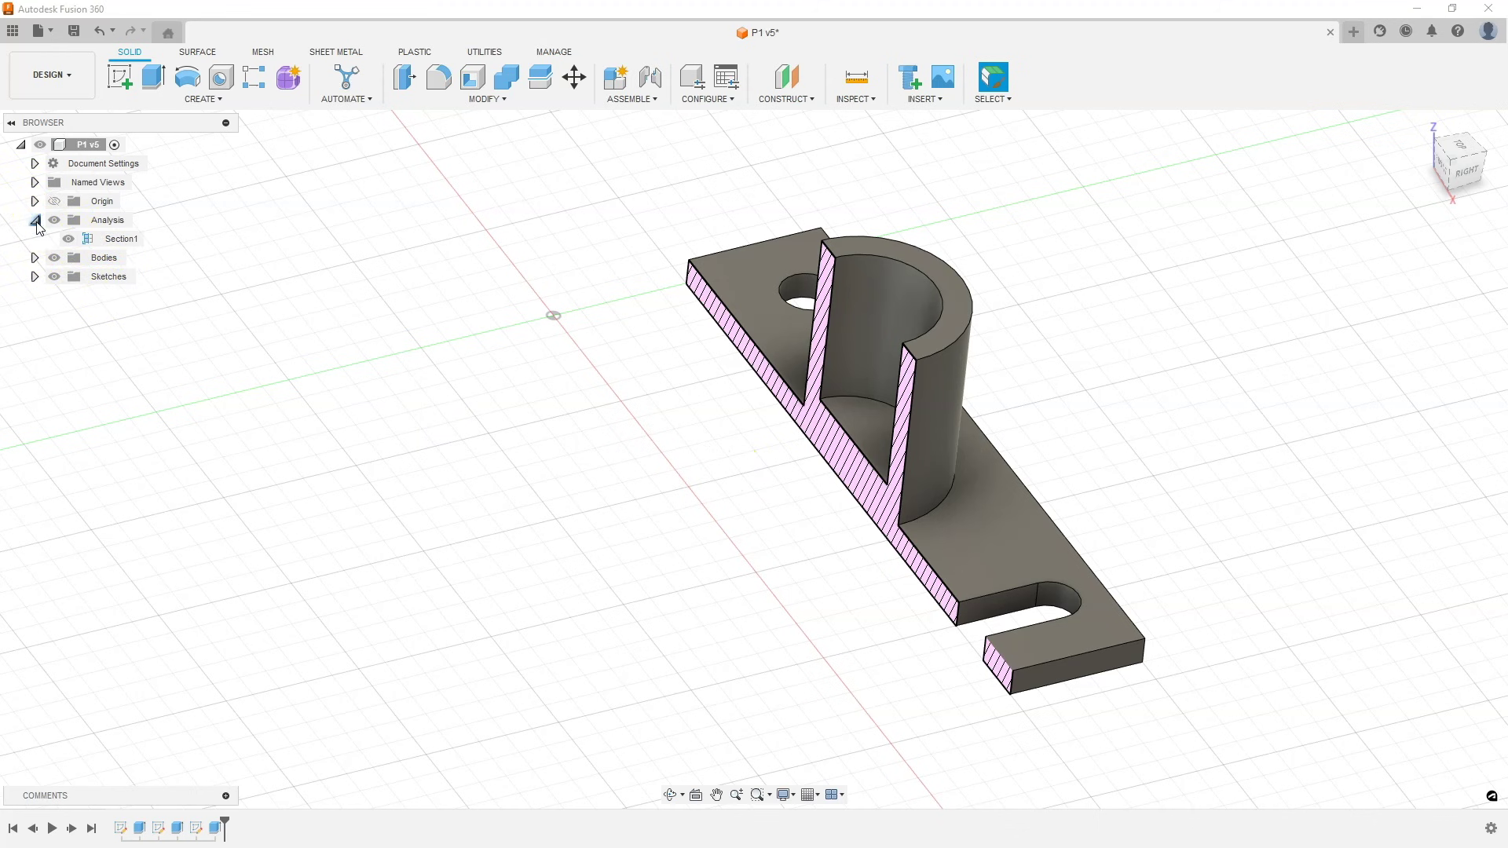
{"action": "left_click", "coordinate": [69, 243]}
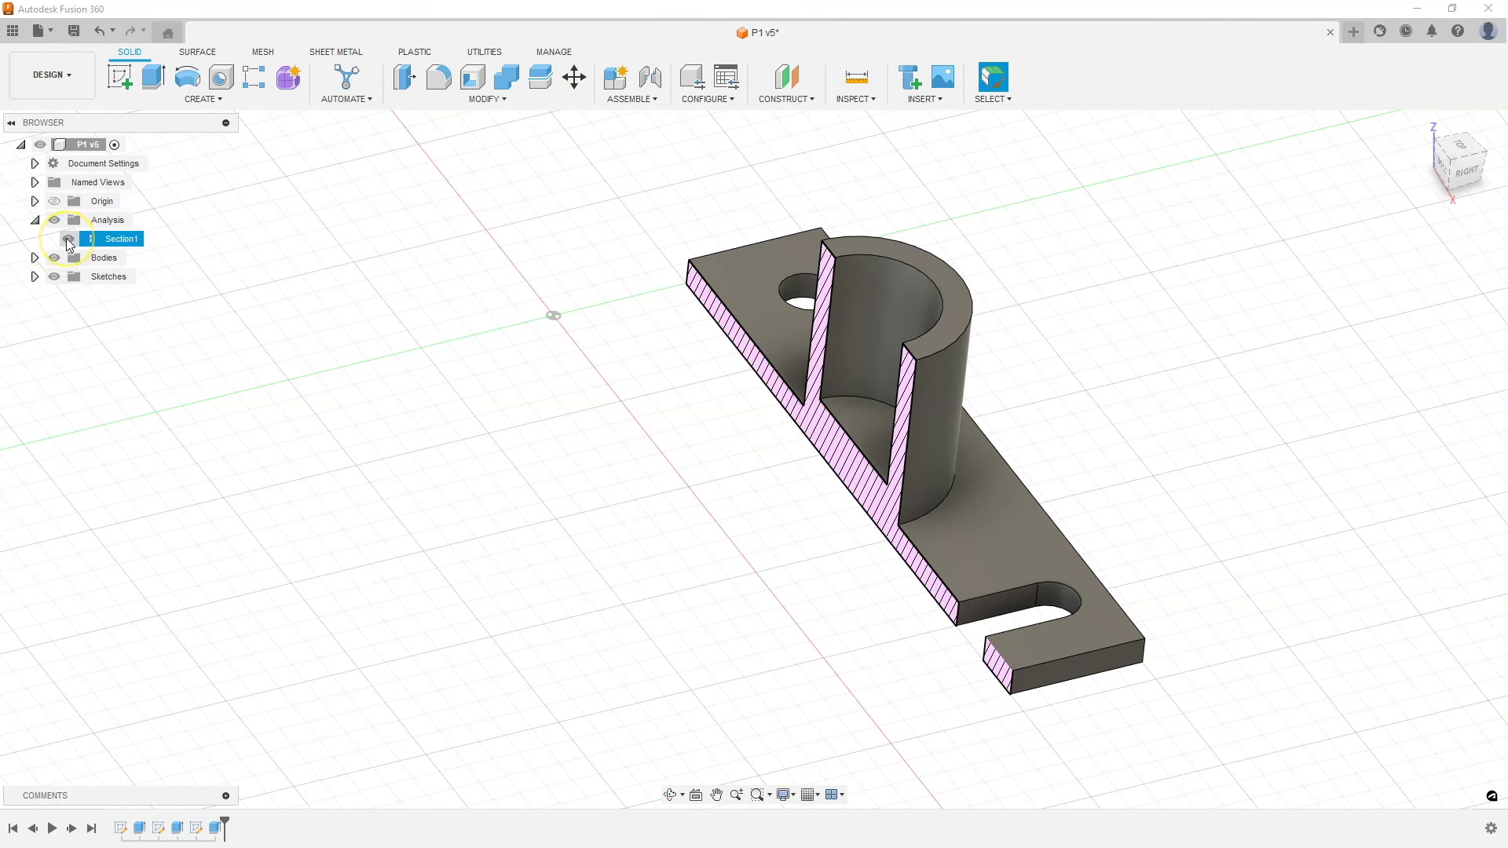
{"action": "left_click", "coordinate": [69, 240]}
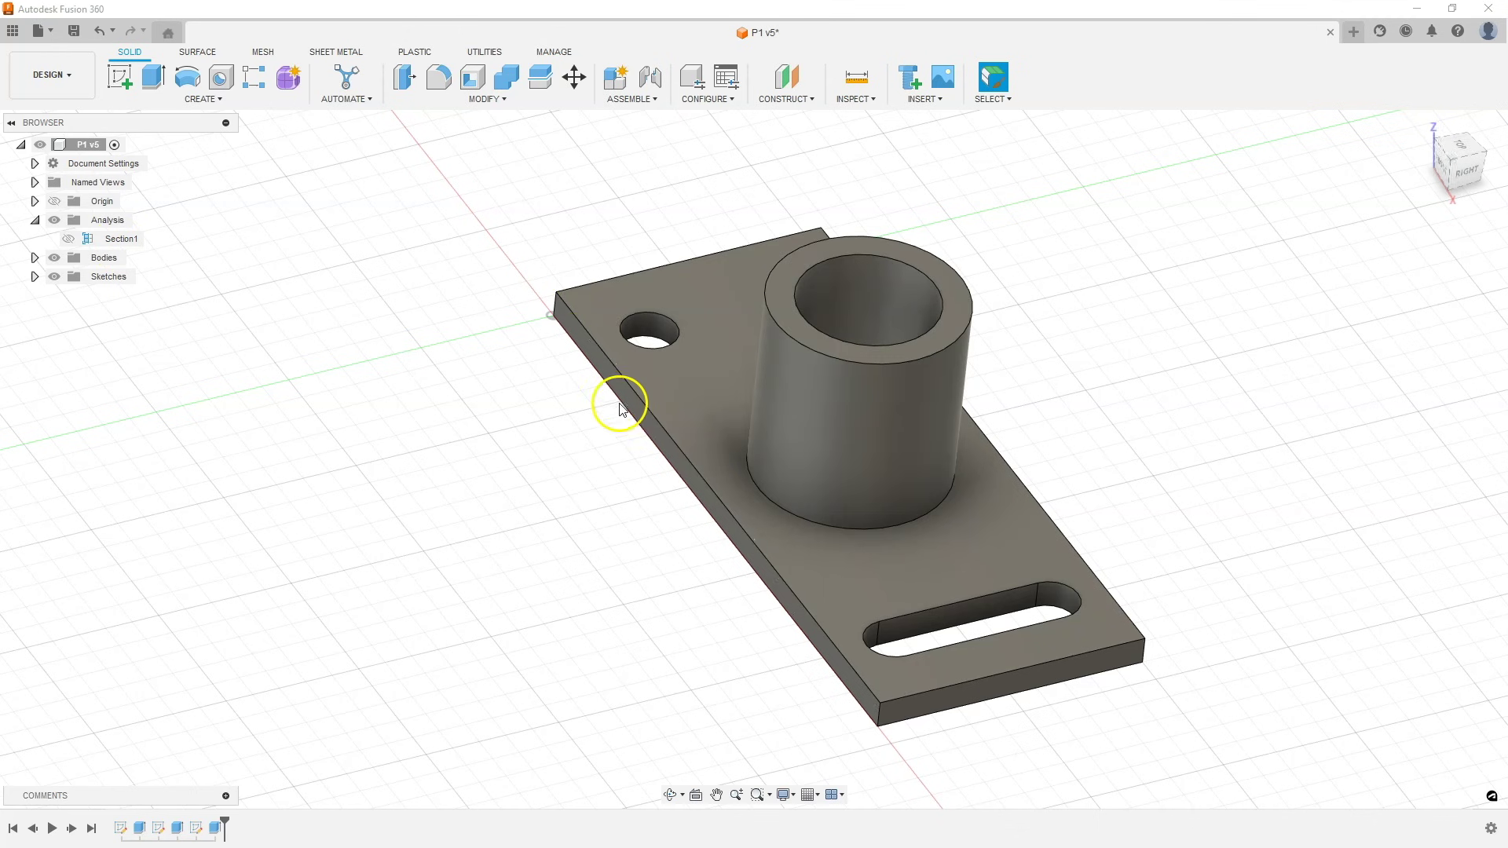
{"action": "right_click", "coordinate": [125, 243]}
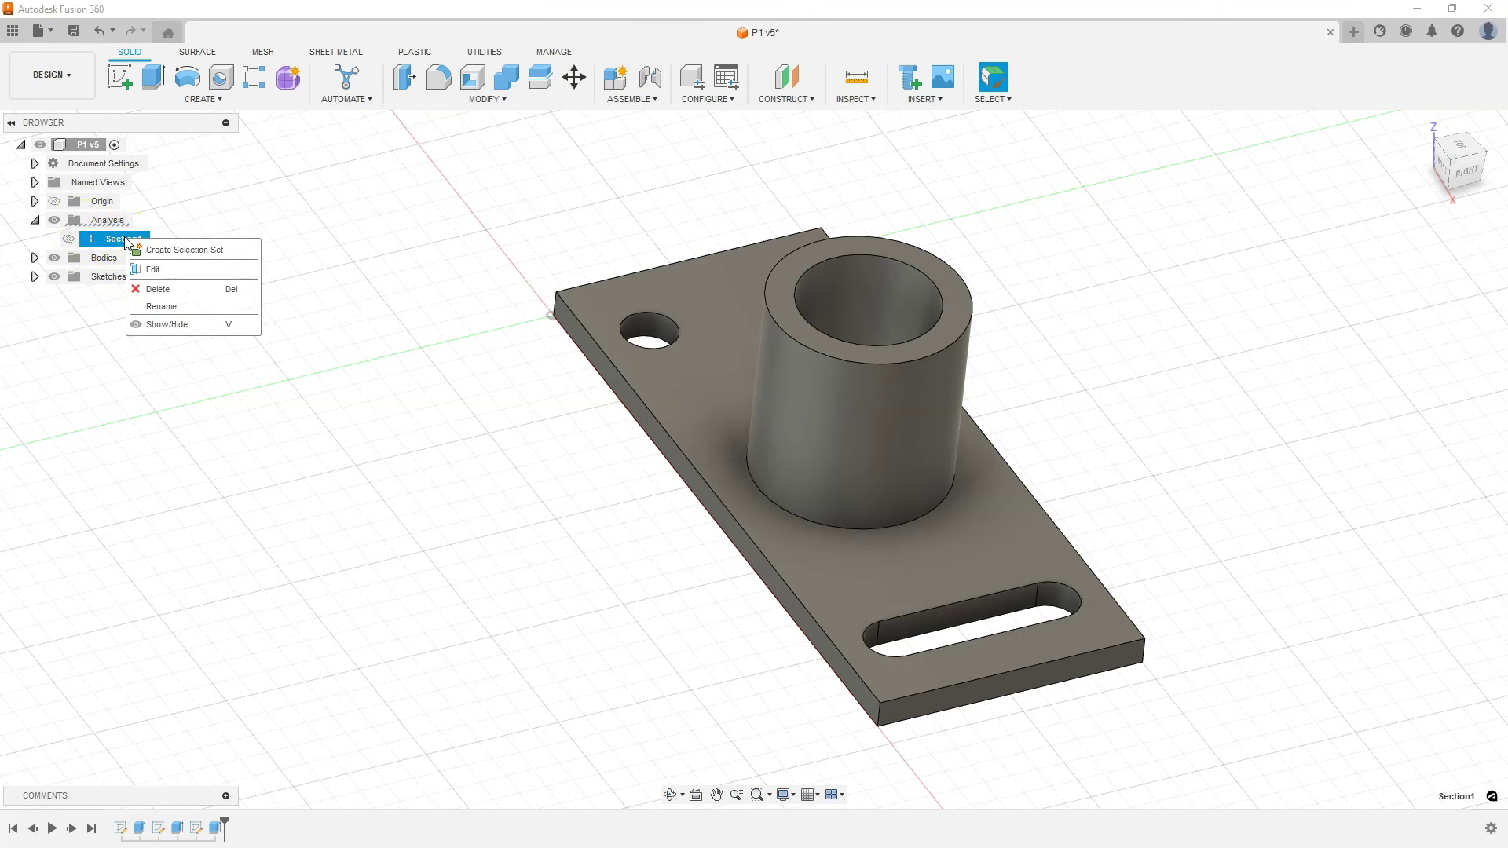
{"action": "left_click", "coordinate": [171, 290]}
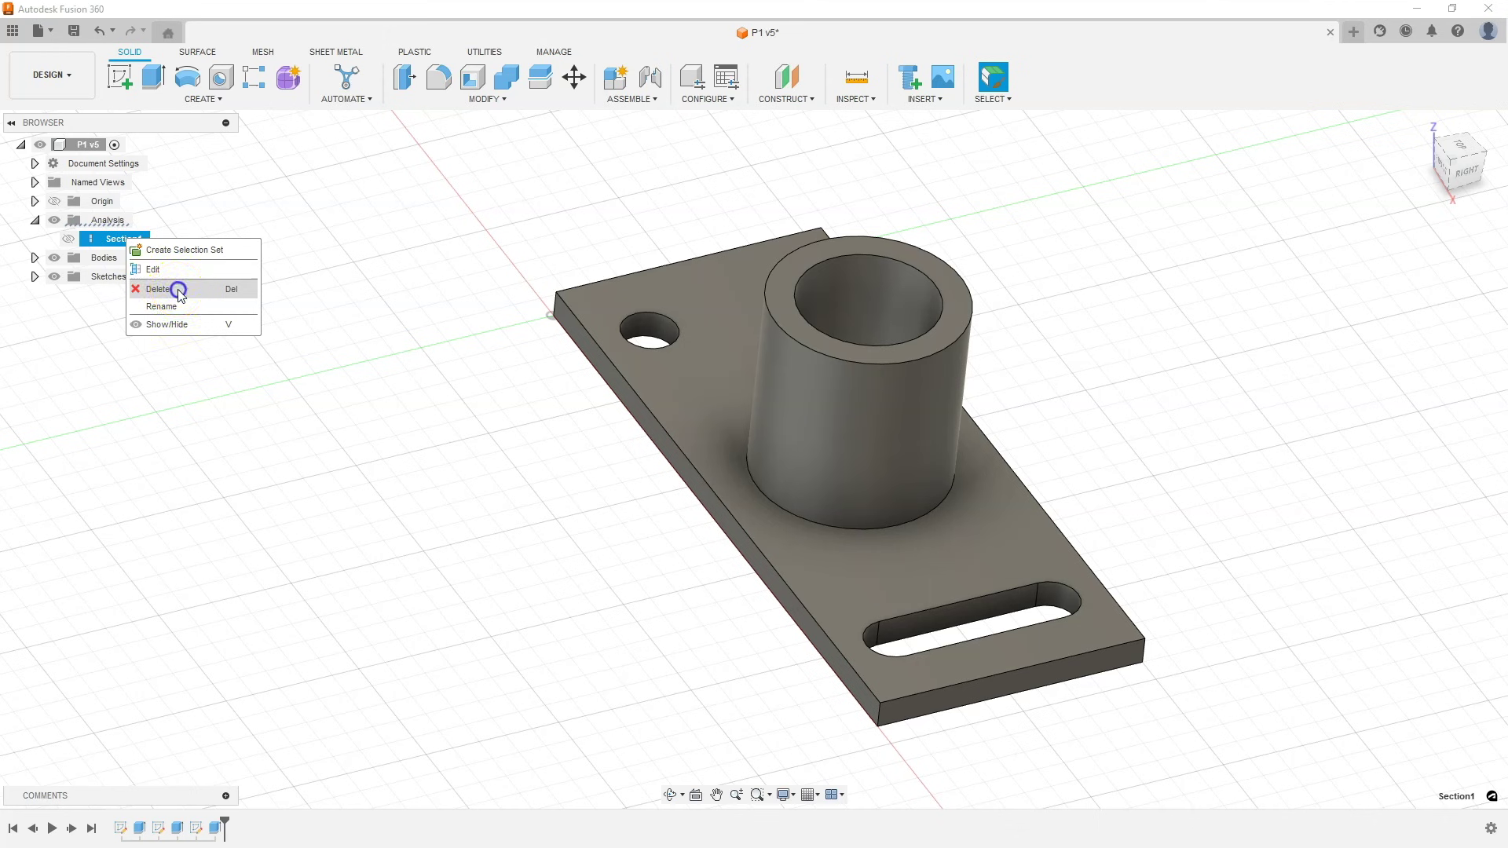
{"action": "left_click", "coordinate": [178, 289]}
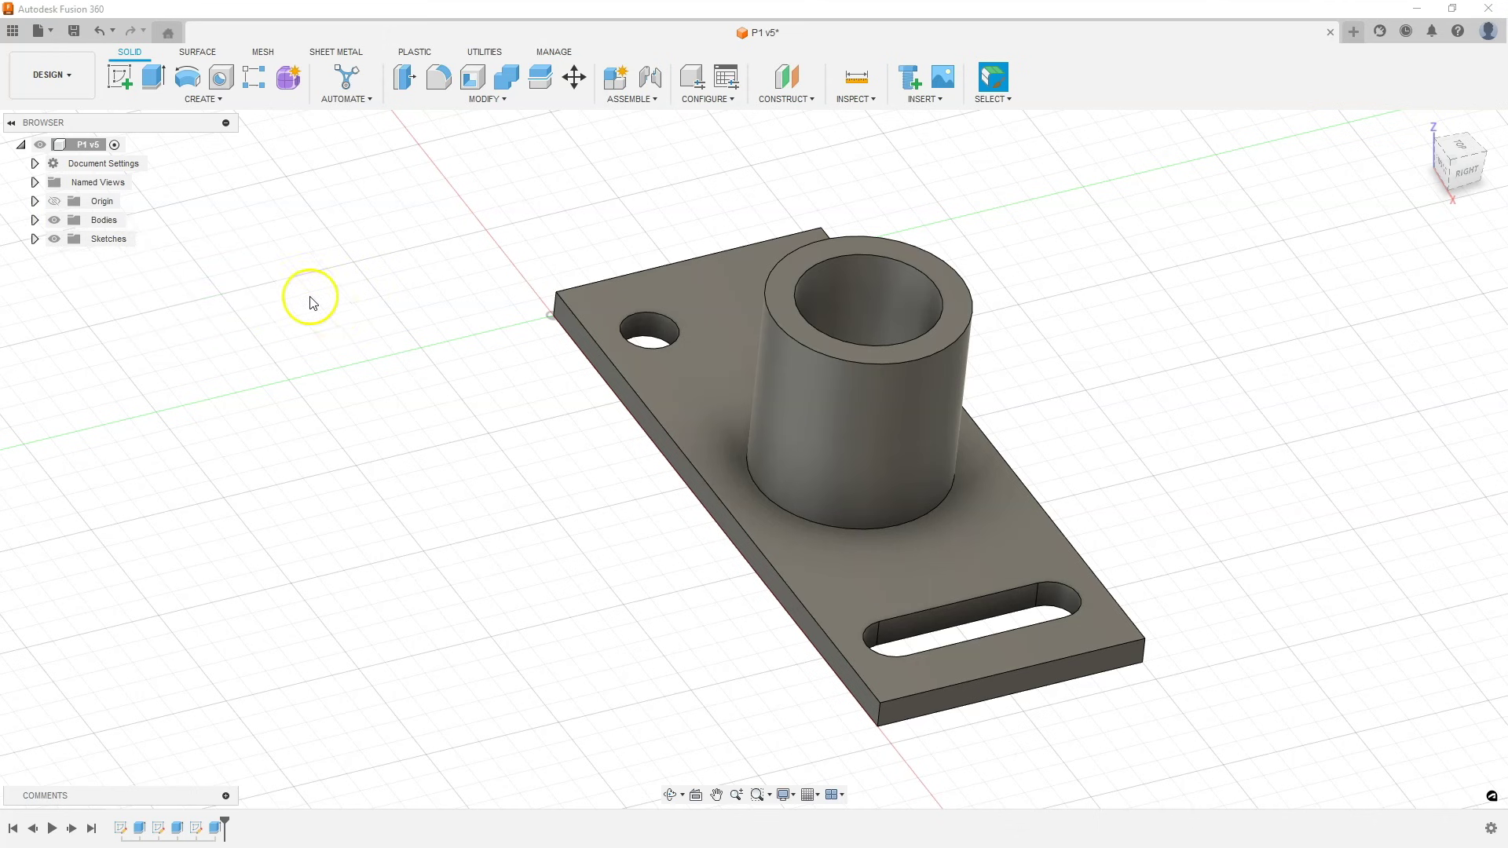
{"action": "left_click", "coordinate": [166, 301]}
Step: Edit the cut extrusion that bores the cylindrical boss, setting its extent type to All
{"action": "middle_click_drag", "start_coordinate": [555, 468], "coordinate": [601, 463], "text": "shift"}
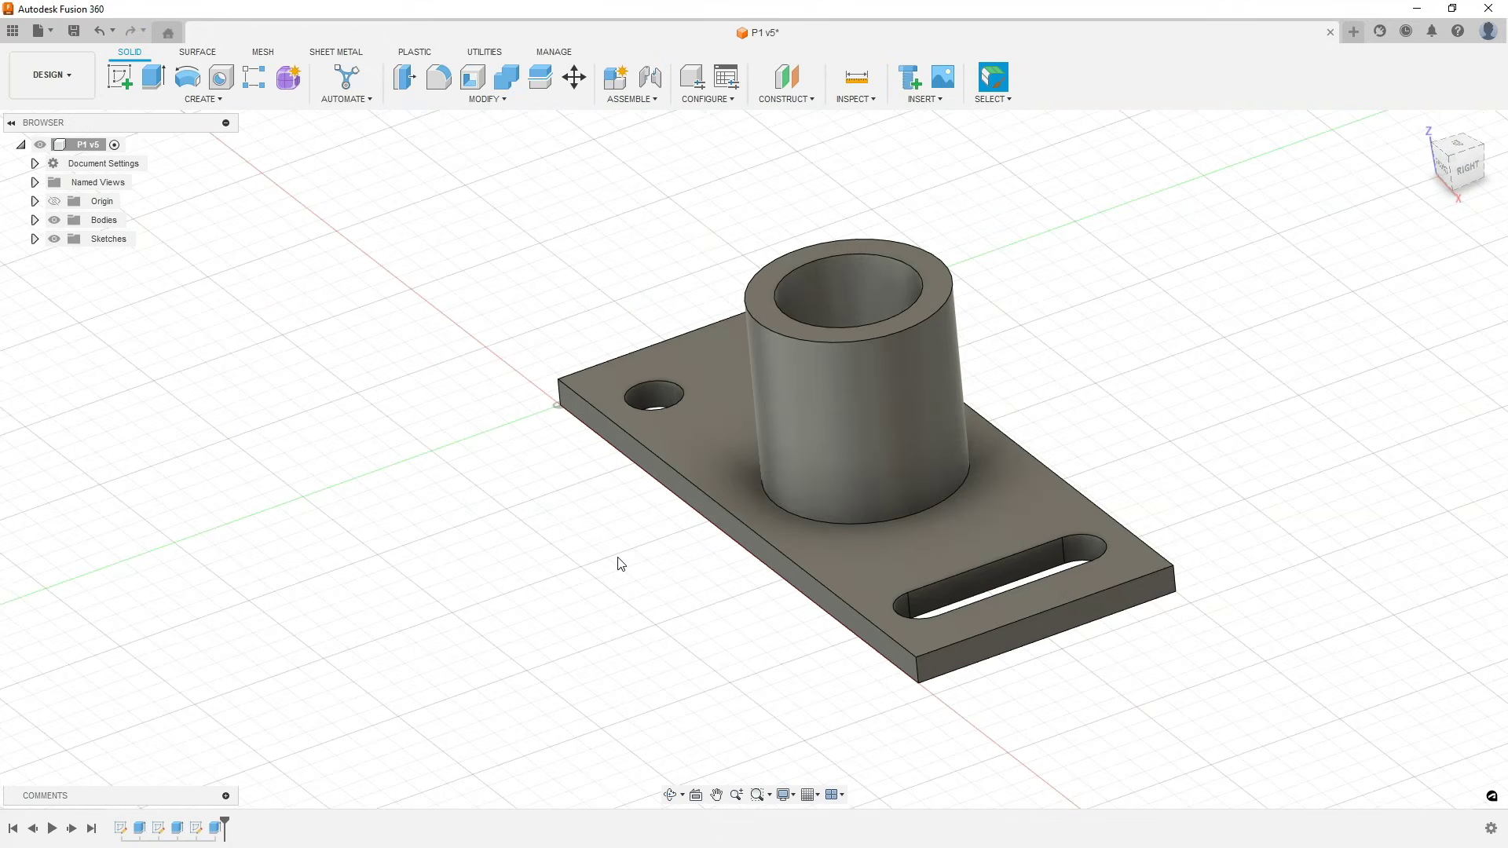
{"action": "middle_click_drag", "start_coordinate": [667, 416], "coordinate": [643, 503], "text": "shift"}
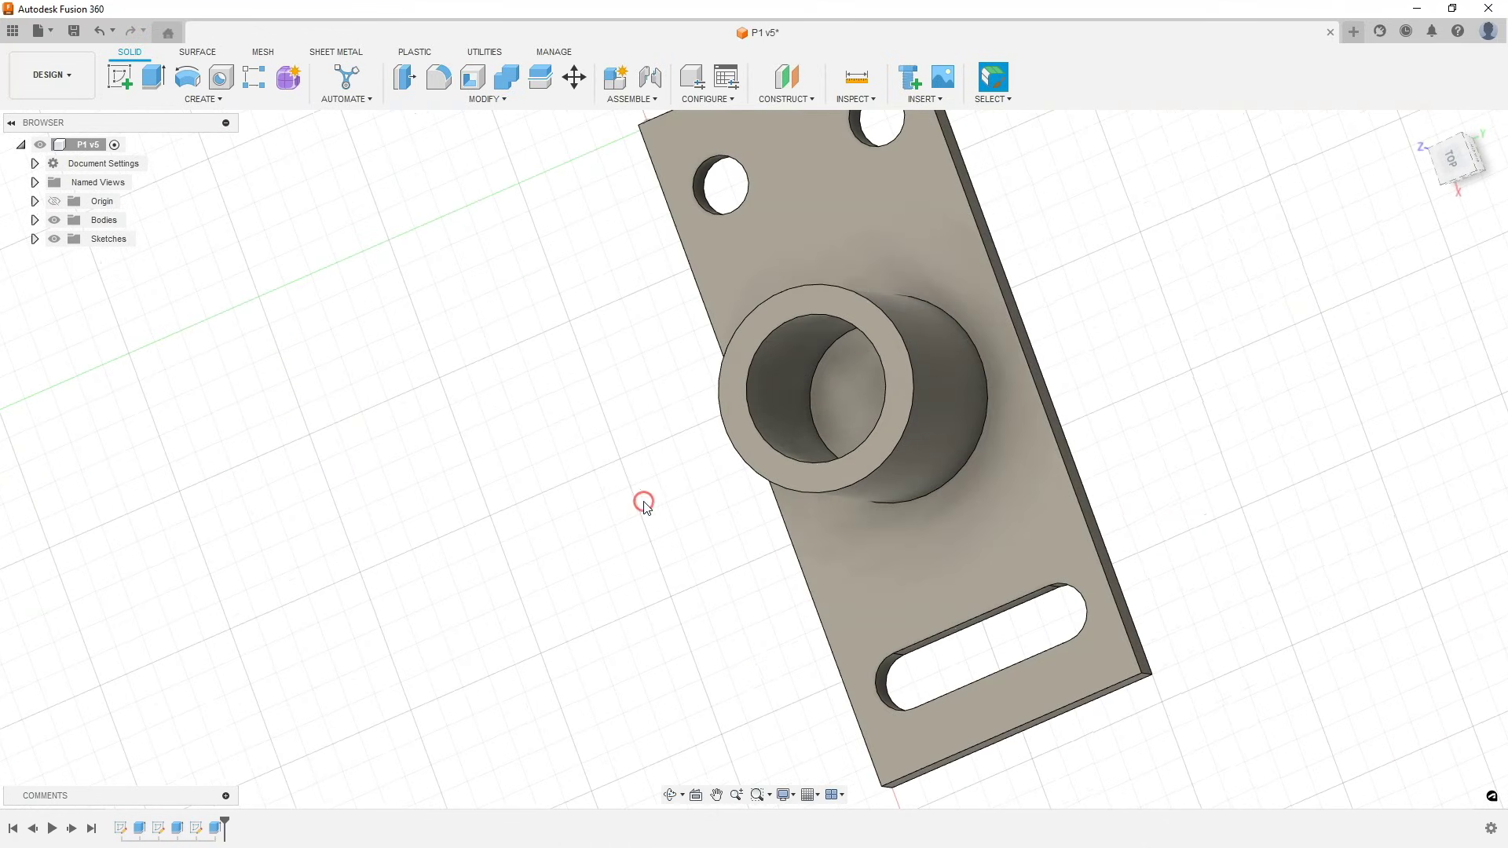
{"action": "middle_click_drag", "start_coordinate": [673, 589], "coordinate": [695, 445], "text": "shift"}
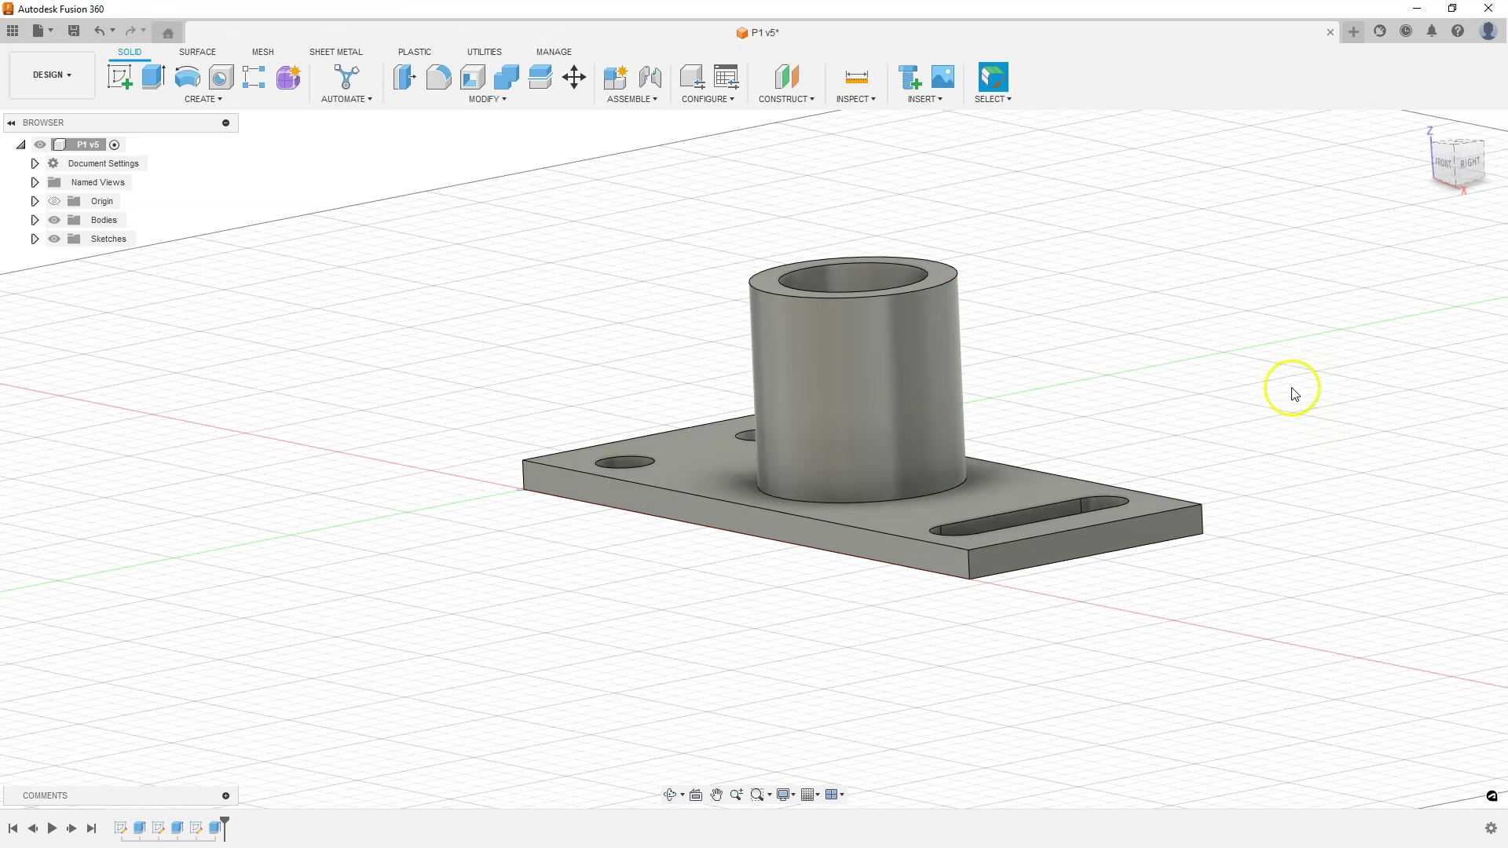
{"action": "right_click", "coordinate": [215, 828]}
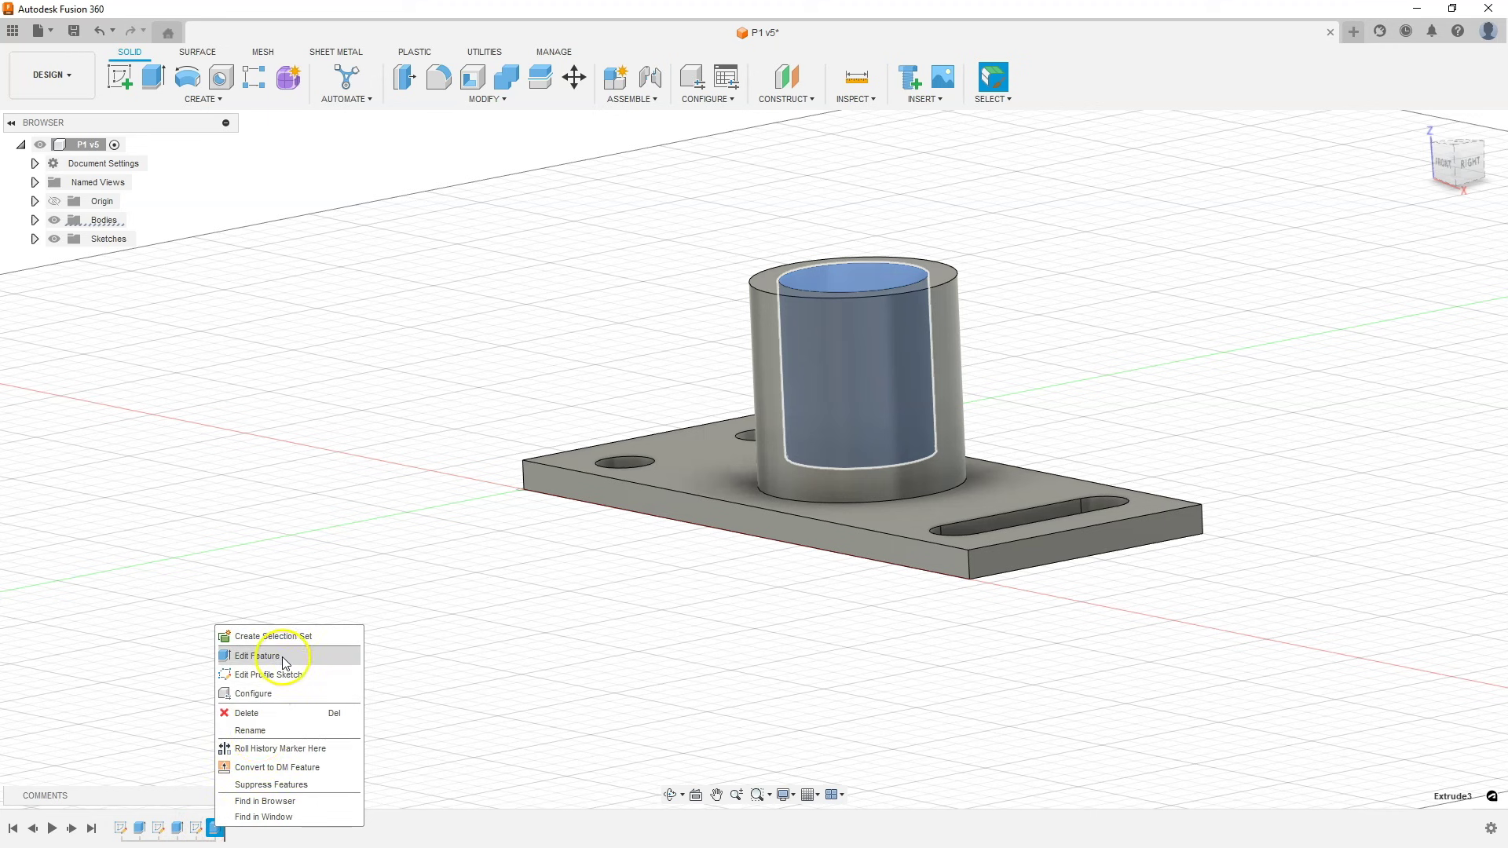
{"action": "left_click", "coordinate": [269, 655]}
{"action": "left_click", "coordinate": [1402, 355]}
{"action": "left_click", "coordinate": [1396, 353]}
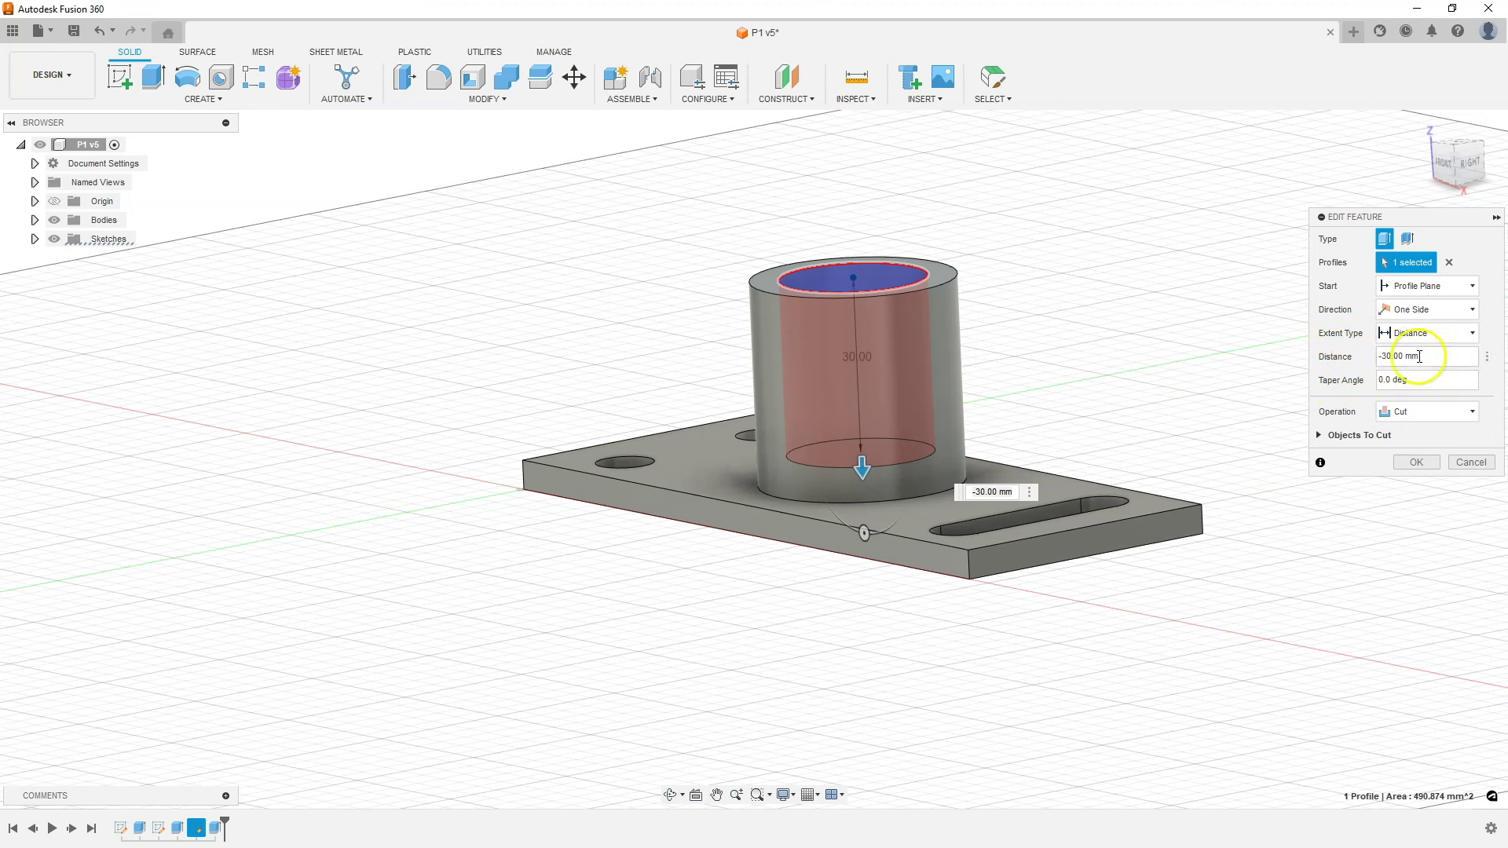
{"action": "left_click", "coordinate": [1449, 333]}
{"action": "left_click", "coordinate": [1402, 384]}
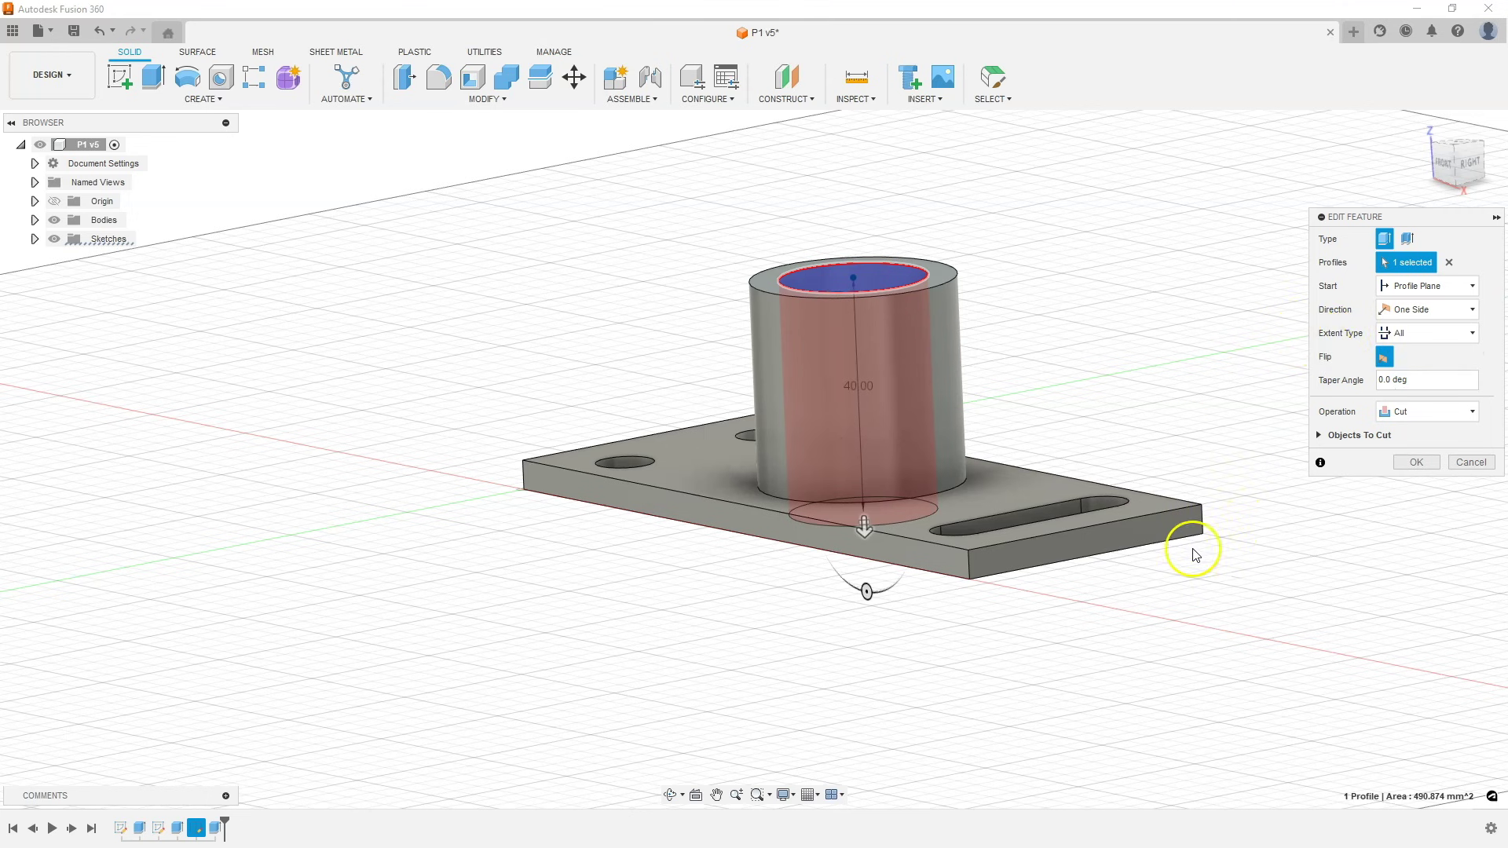
{"action": "left_click", "coordinate": [1424, 460]}
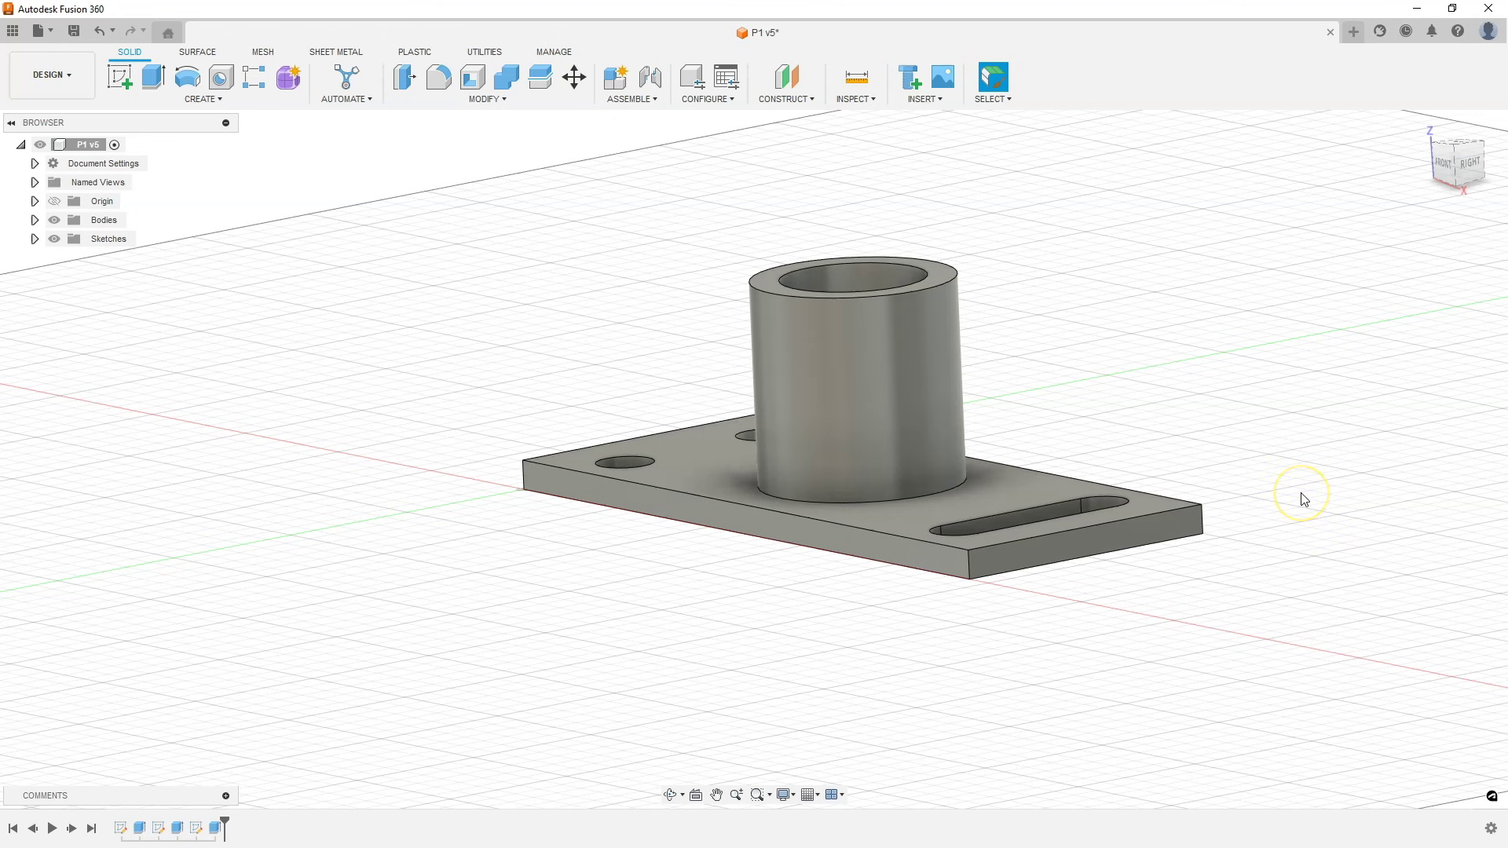
{"action": "middle_click_drag", "start_coordinate": [1154, 377], "coordinate": [1144, 414], "text": "shift"}
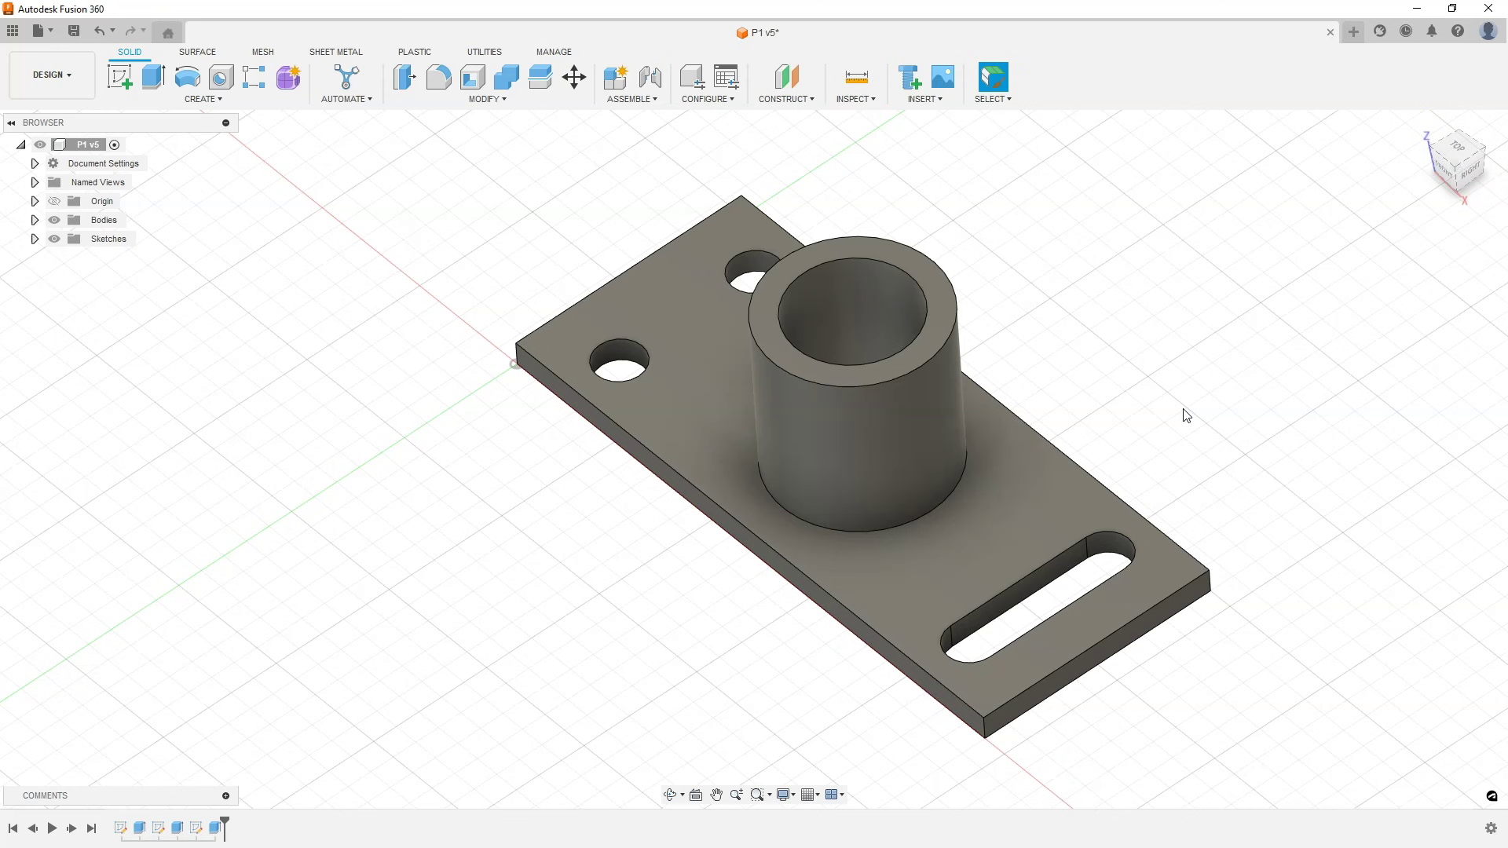
{"action": "left_click", "coordinate": [1007, 551]}
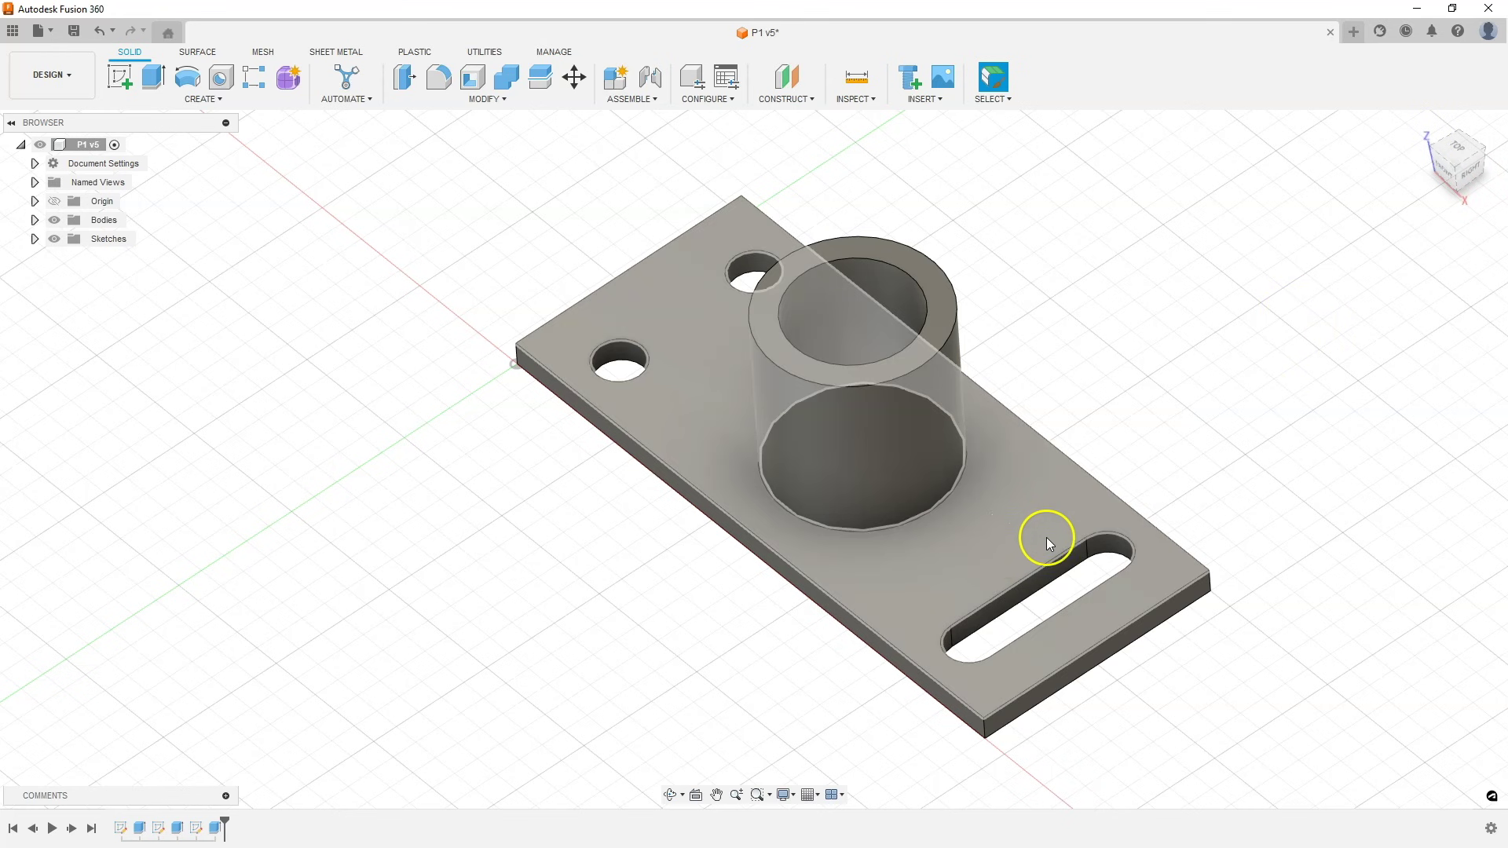
{"action": "left_click", "coordinate": [909, 581]}
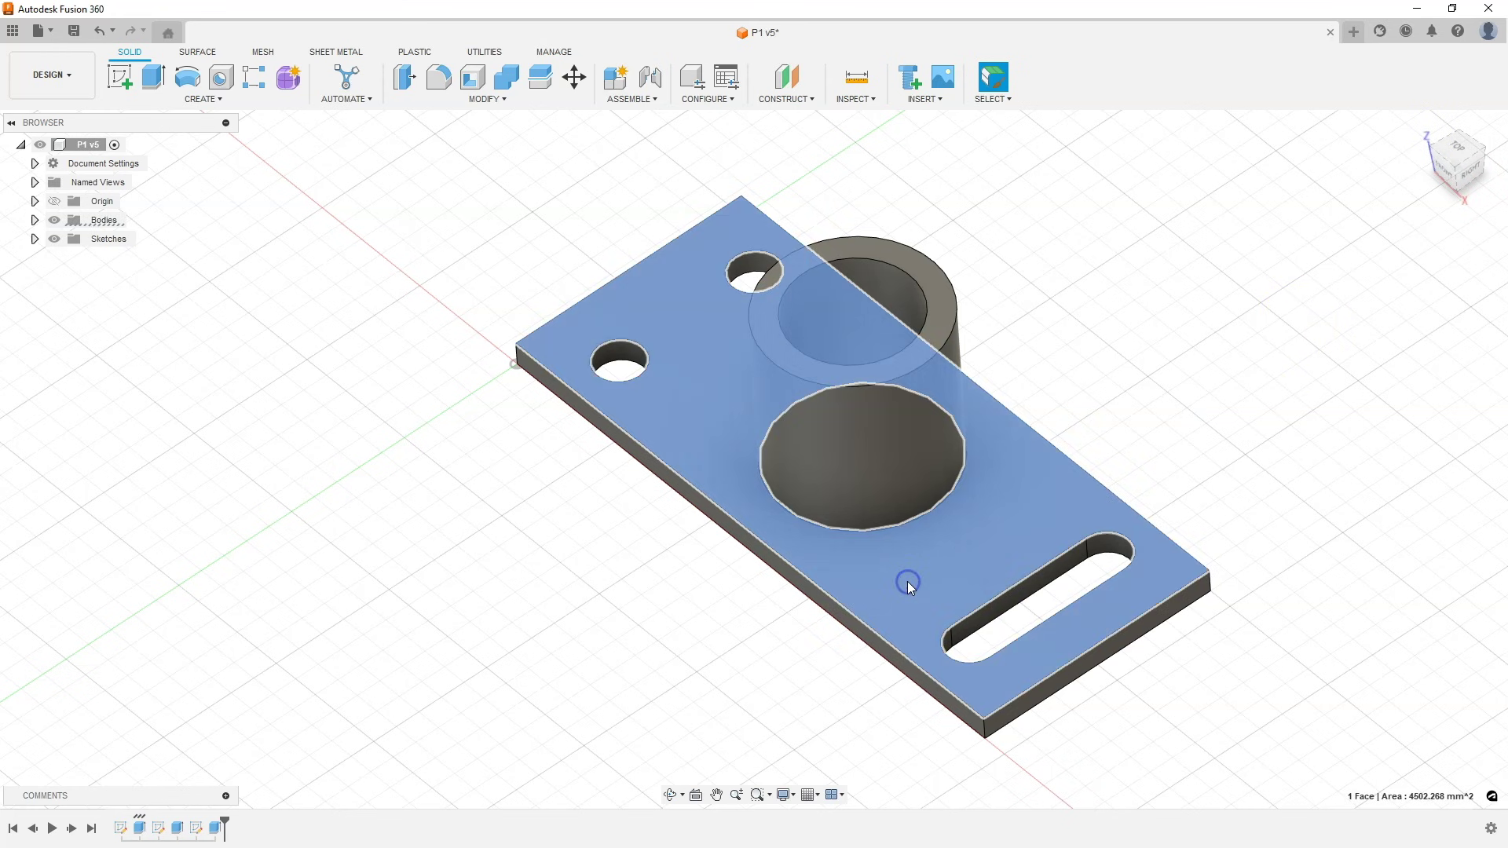
{"action": "left_click", "coordinate": [864, 451]}
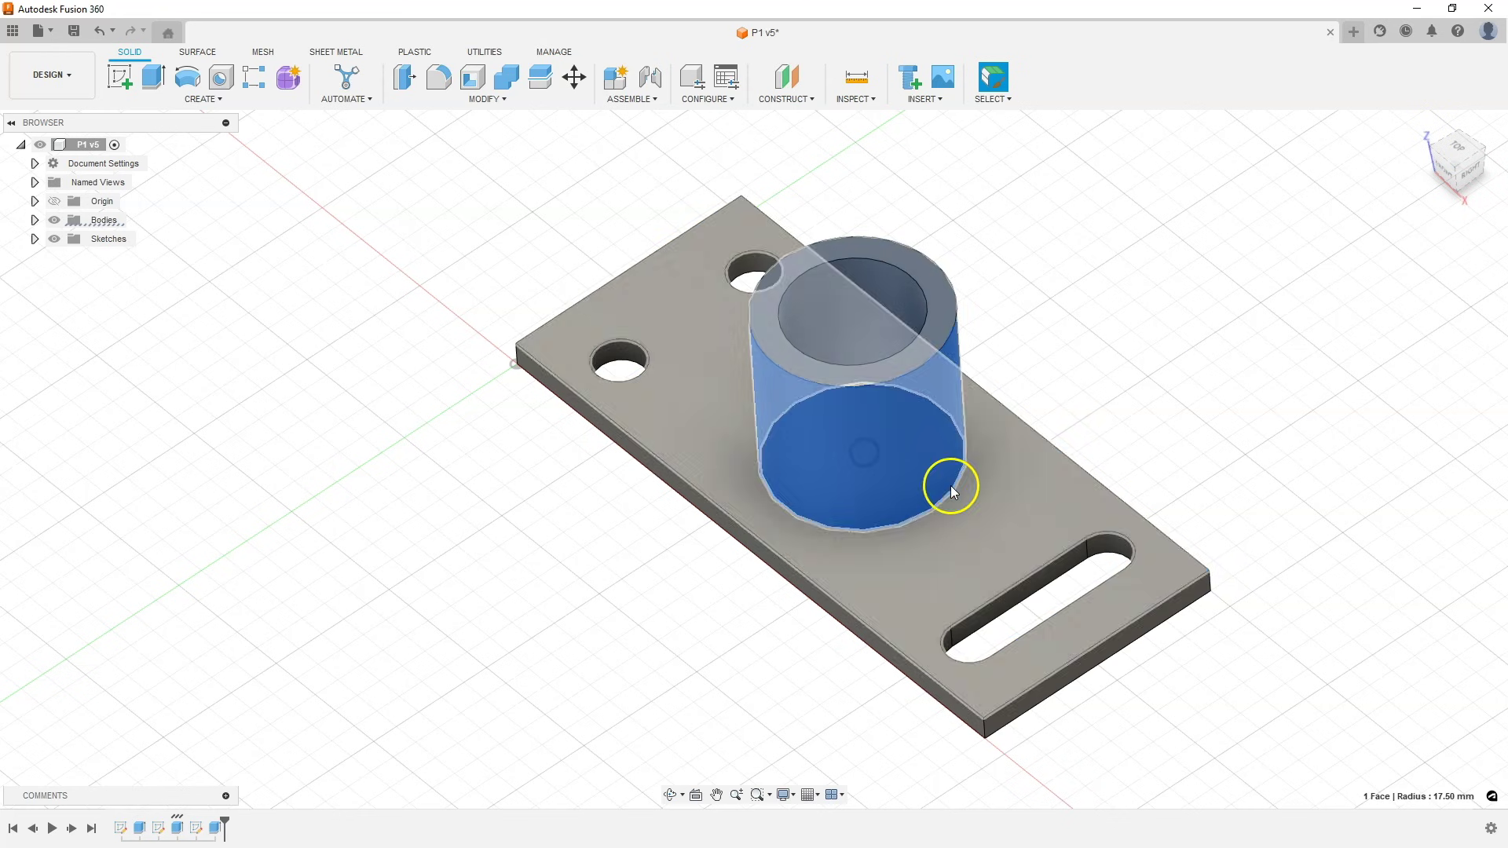
{"action": "left_click", "coordinate": [1110, 343]}
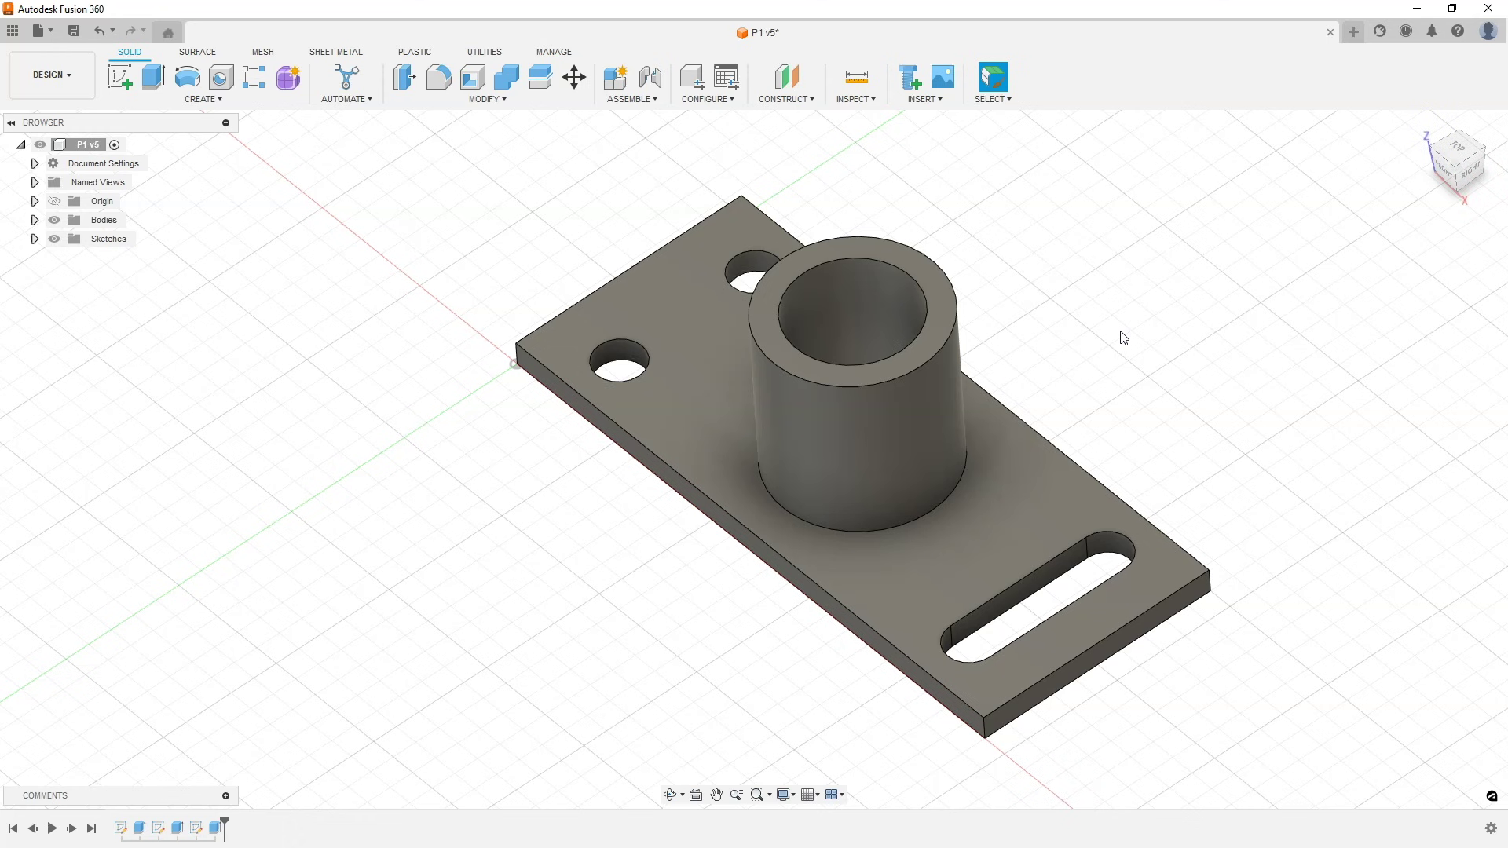
{"action": "left_click", "coordinate": [1129, 328]}
{"action": "left_click", "coordinate": [420, 306]}
Step: Save the P1 design as a new version
{"action": "left_click", "coordinate": [73, 30]}
{"action": "left_click", "coordinate": [742, 468]}
Step: Create a new blank design and close the P1 document
{"action": "left_click", "coordinate": [50, 33]}
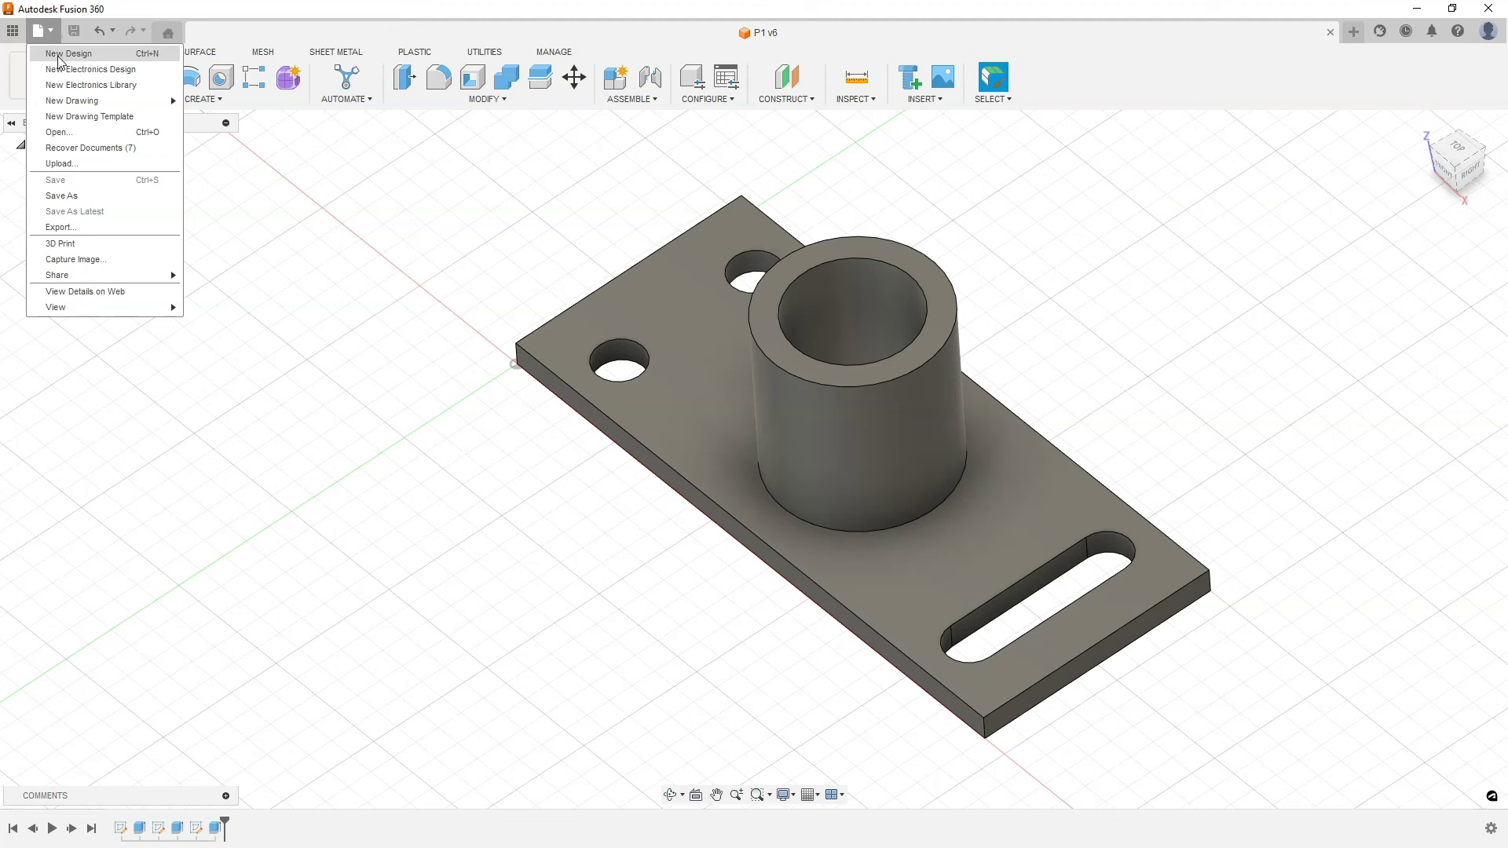
{"action": "left_click", "coordinate": [60, 53]}
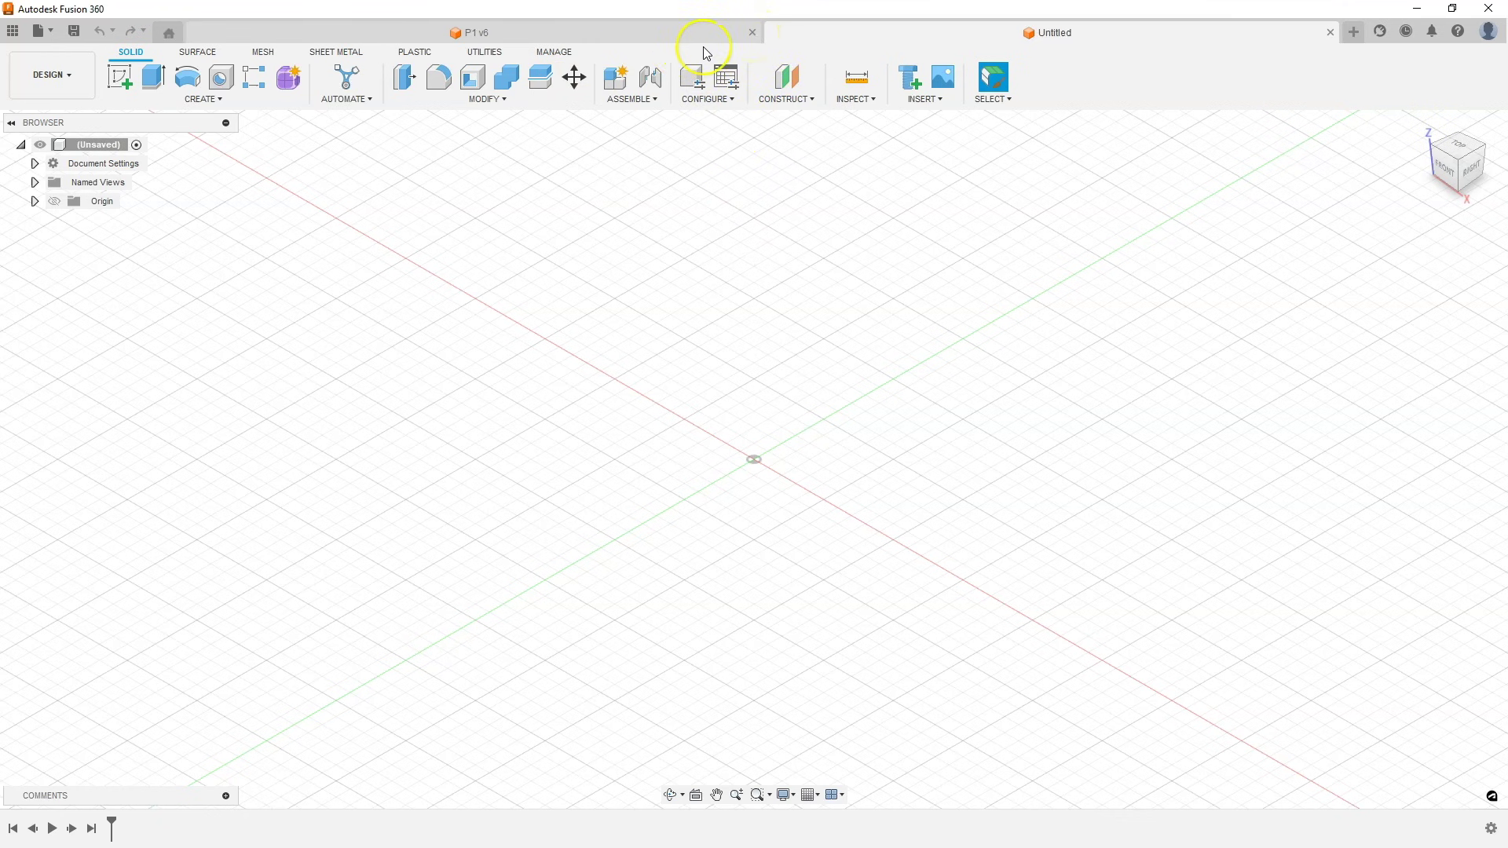
{"action": "left_click", "coordinate": [751, 32]}
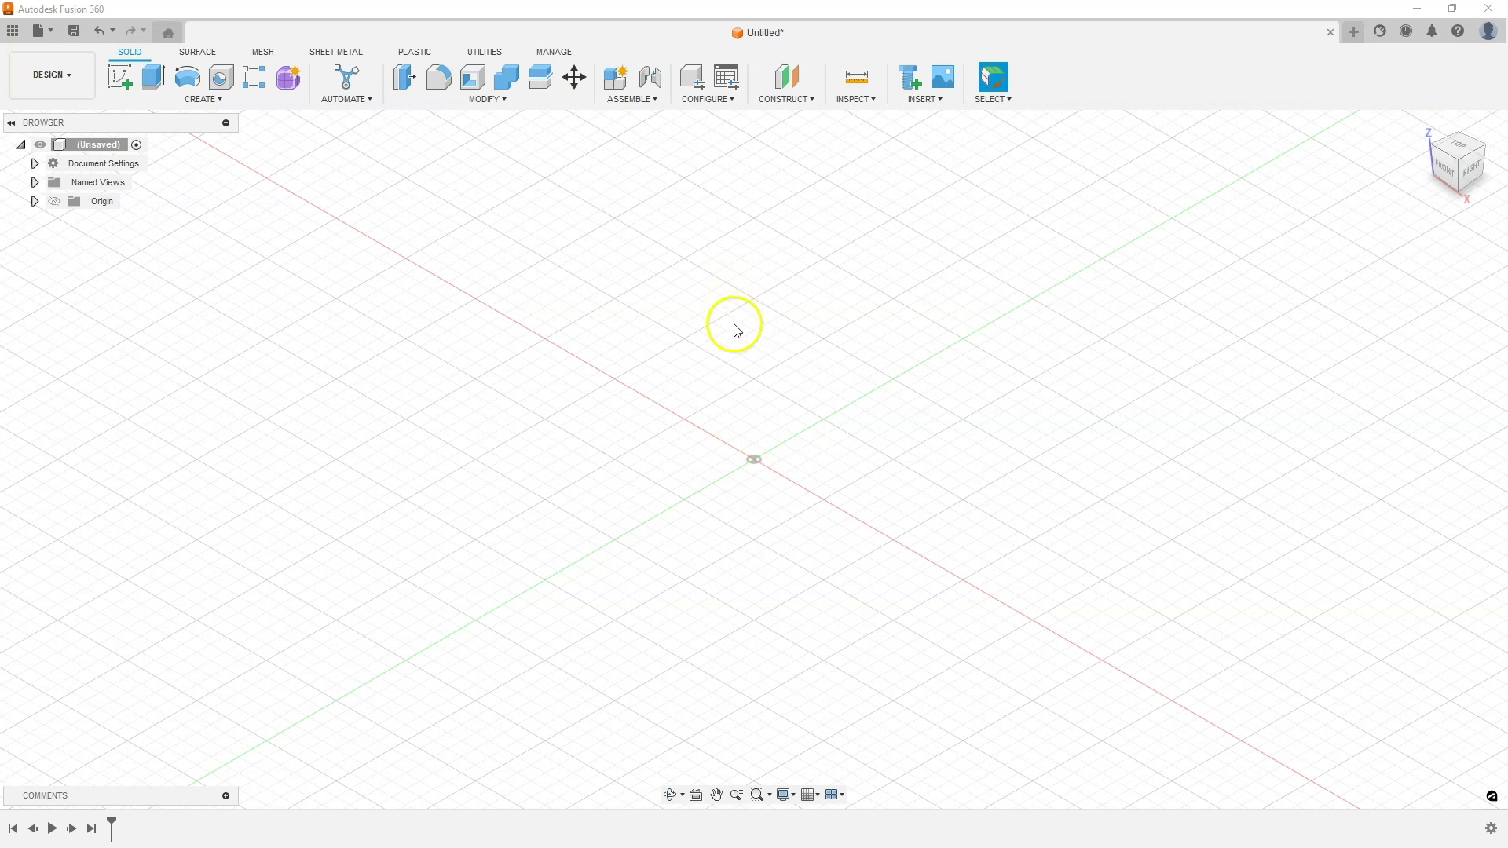
Step: Sketch a 100 mm diameter circle centred on the origin on the horizontal XY plane, and finish the sketch
{"action": "left_click", "coordinate": [120, 79]}
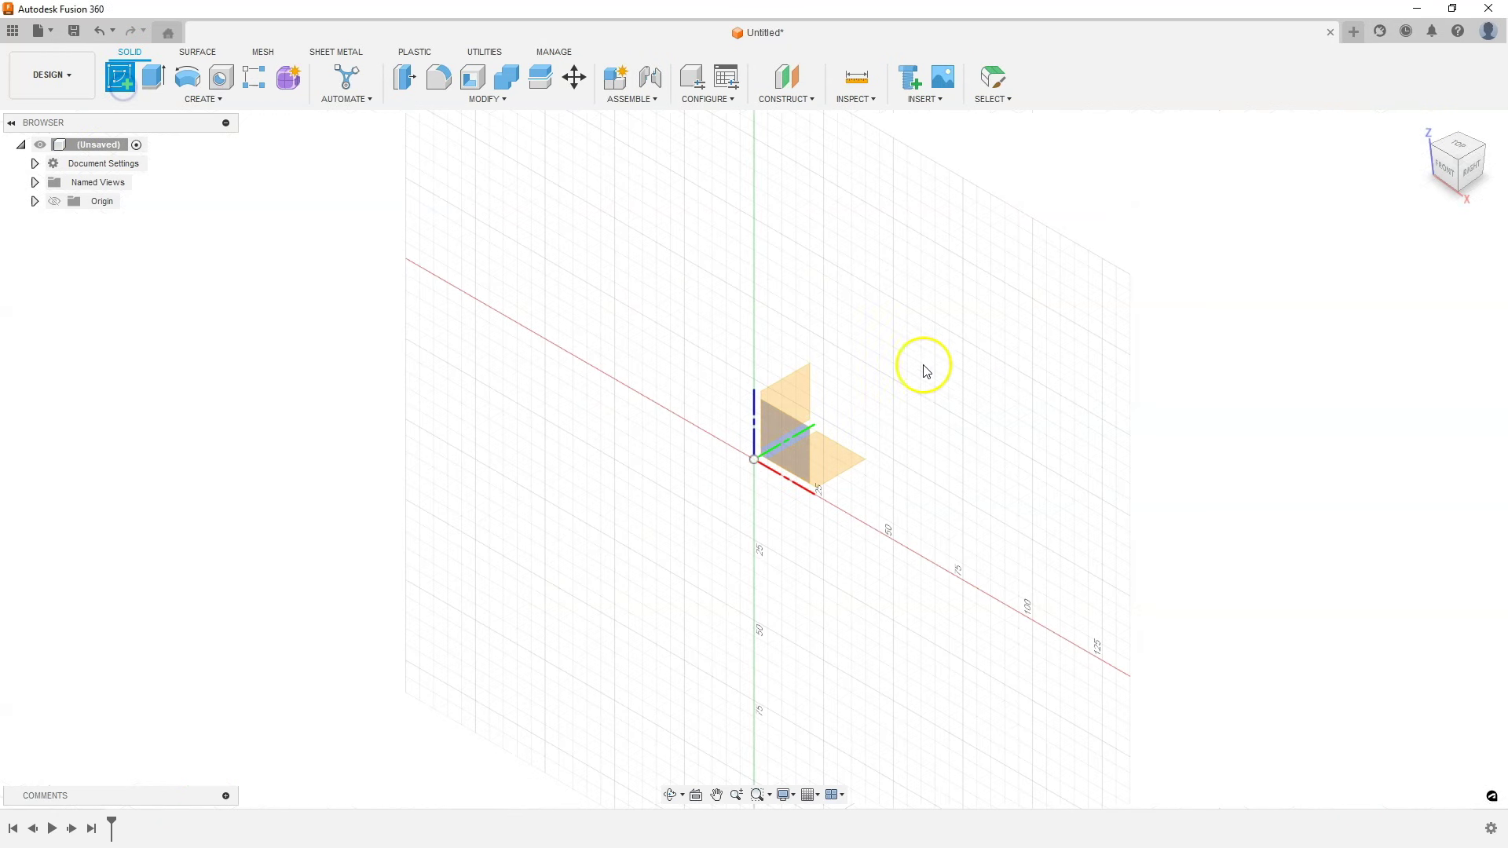
{"action": "left_click", "coordinate": [834, 460]}
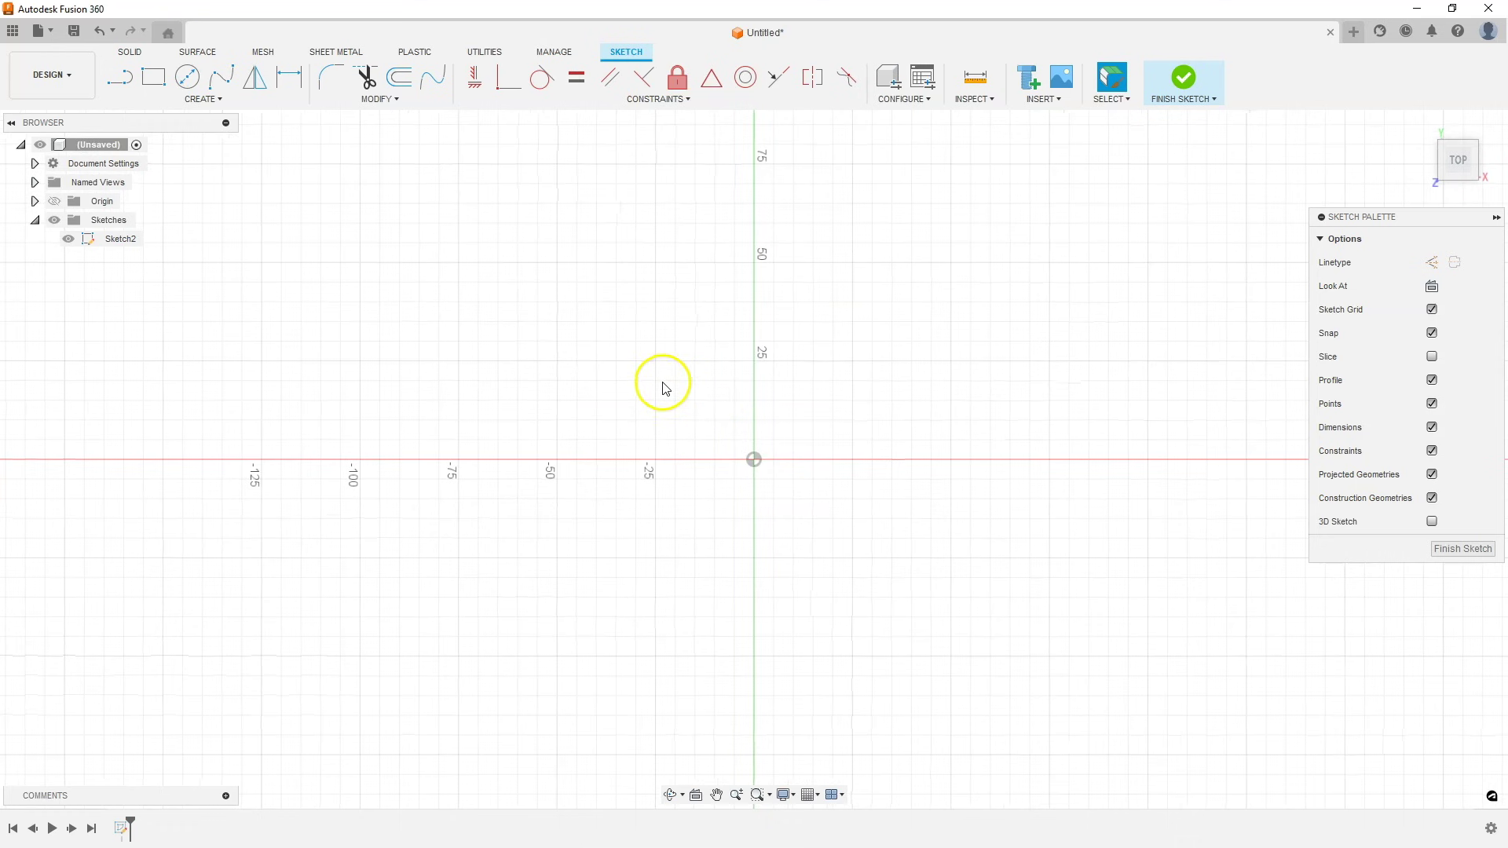
{"action": "left_click", "coordinate": [188, 77]}
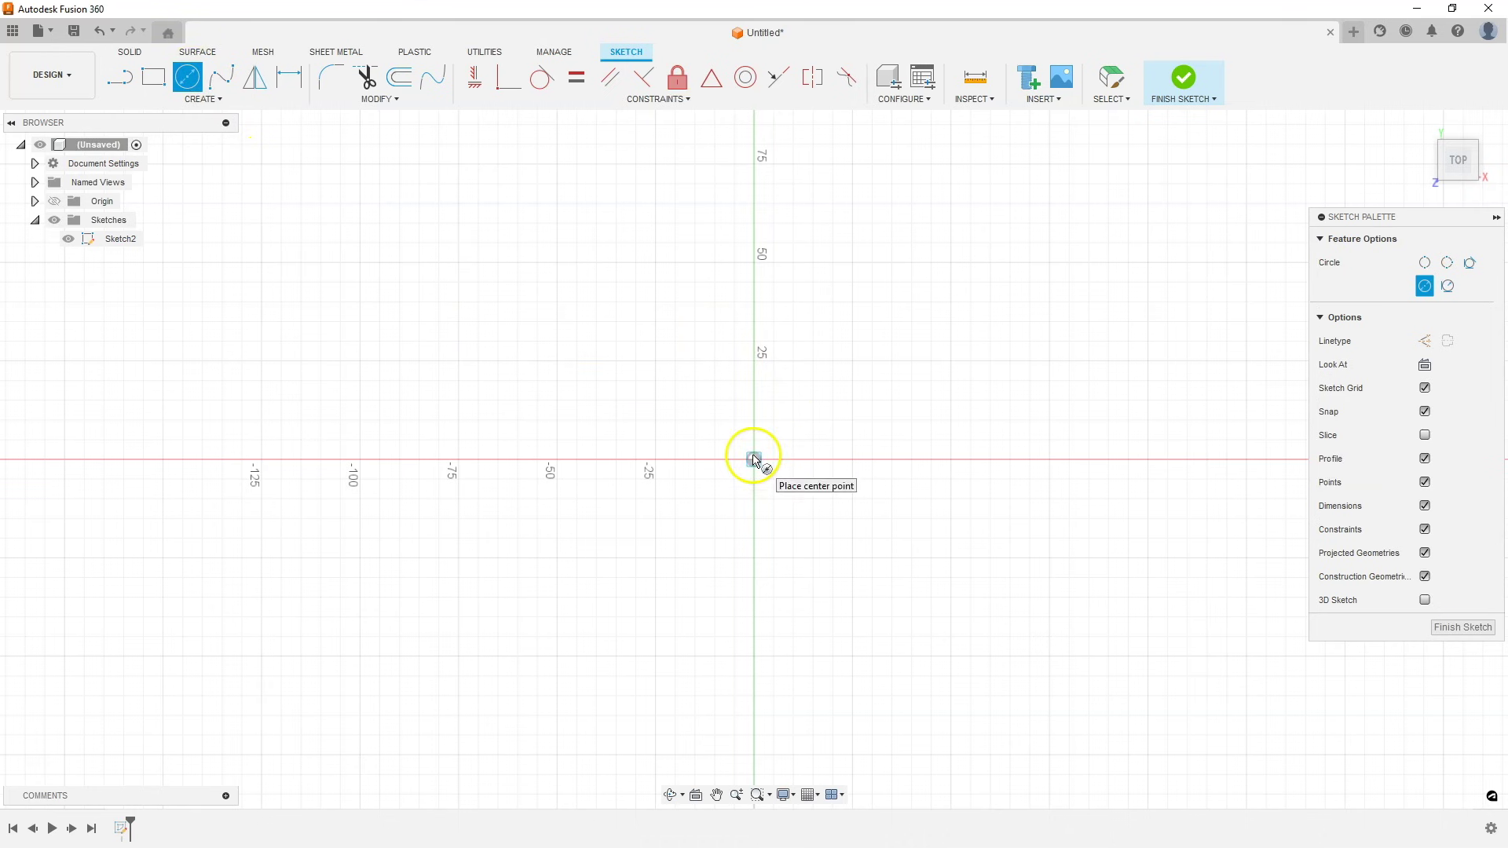
{"action": "left_click", "coordinate": [754, 458]}
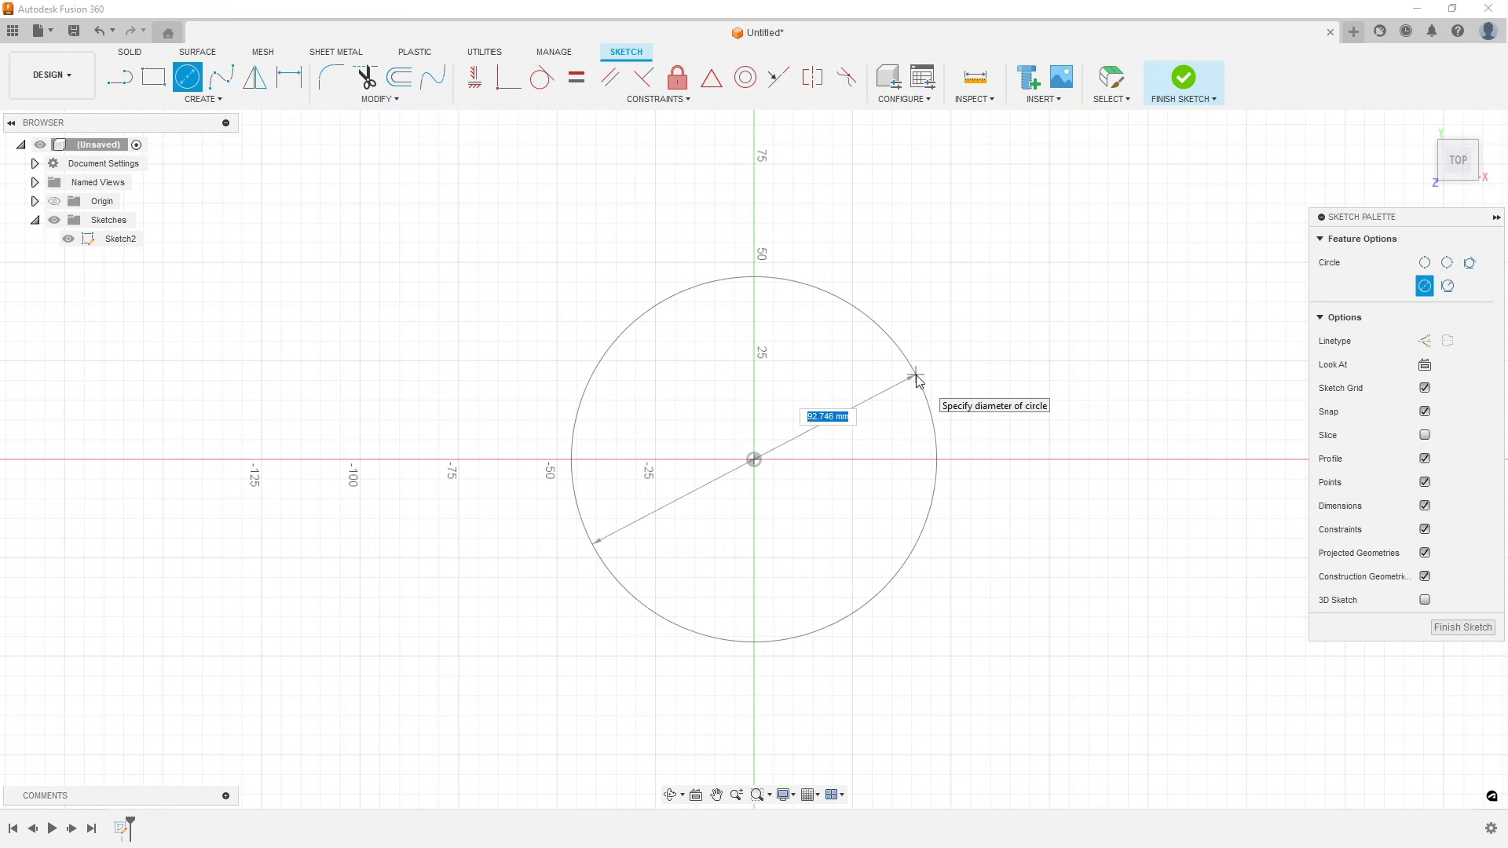
{"action": "type", "text": "100"}
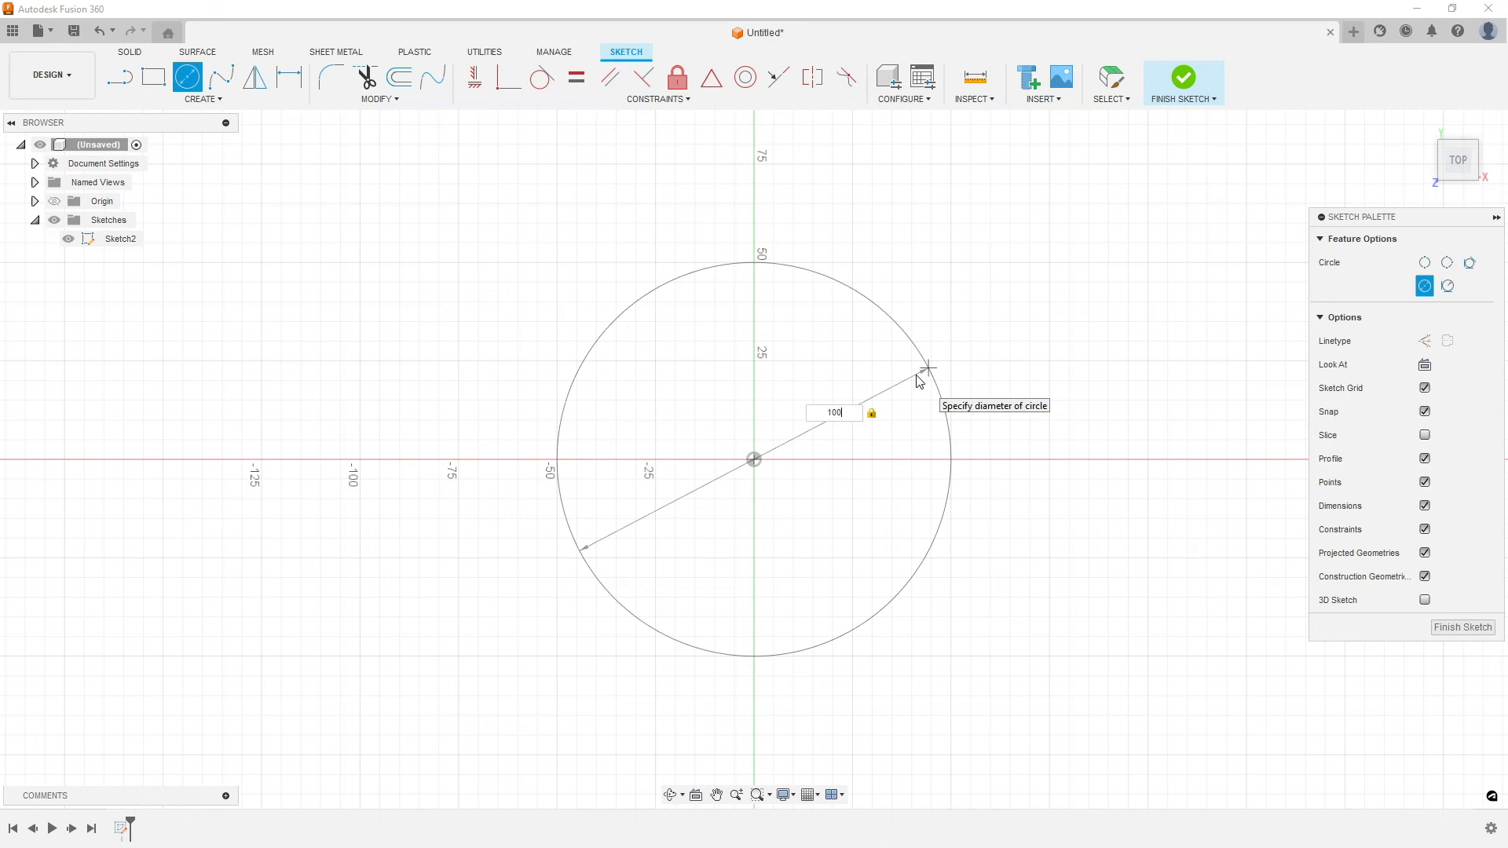
{"action": "key", "text": "Return"}
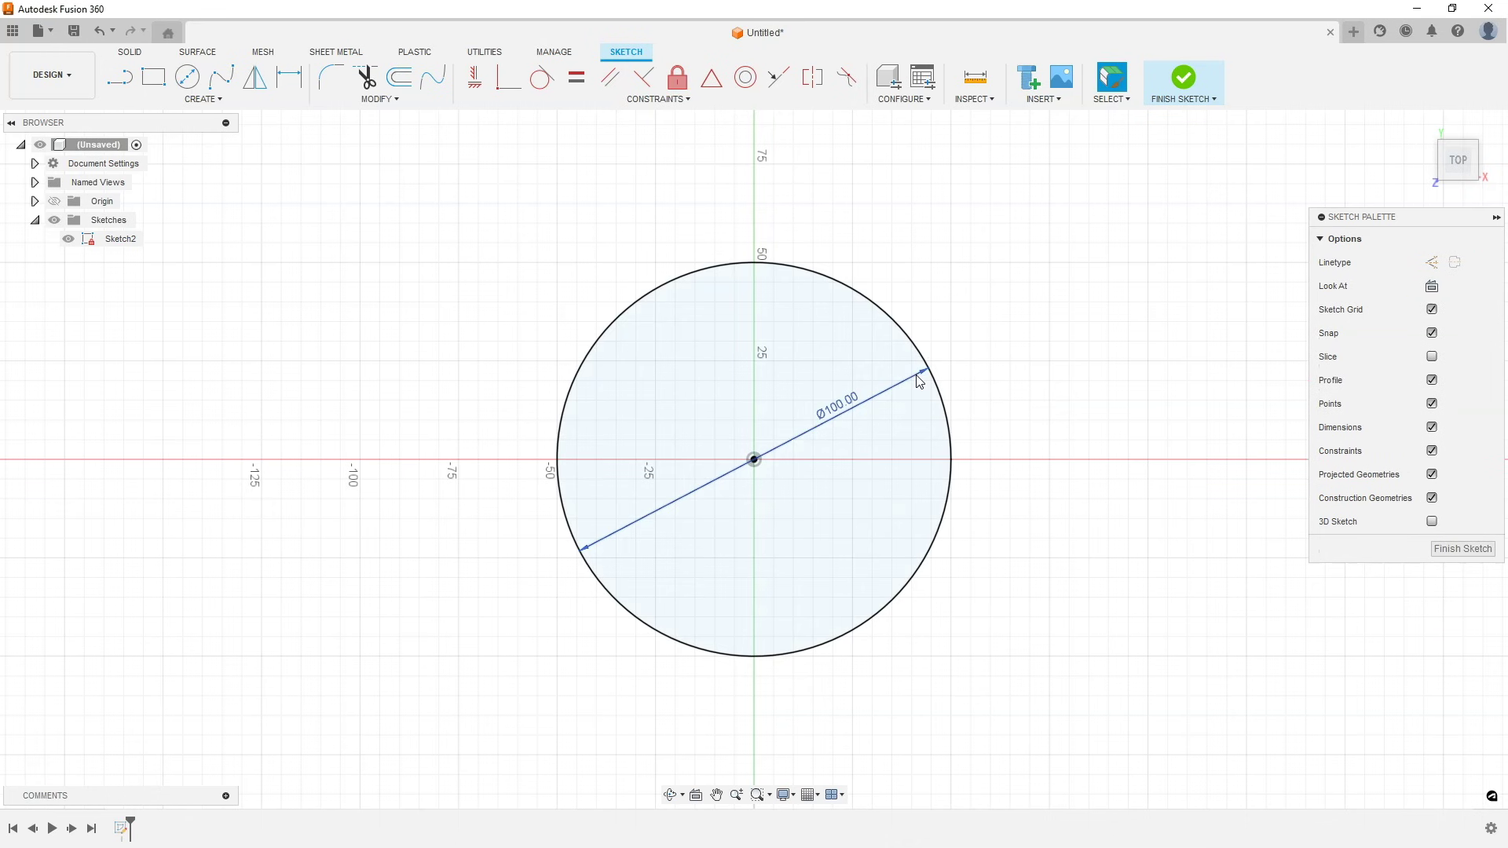
{"action": "left_click", "coordinate": [1044, 539]}
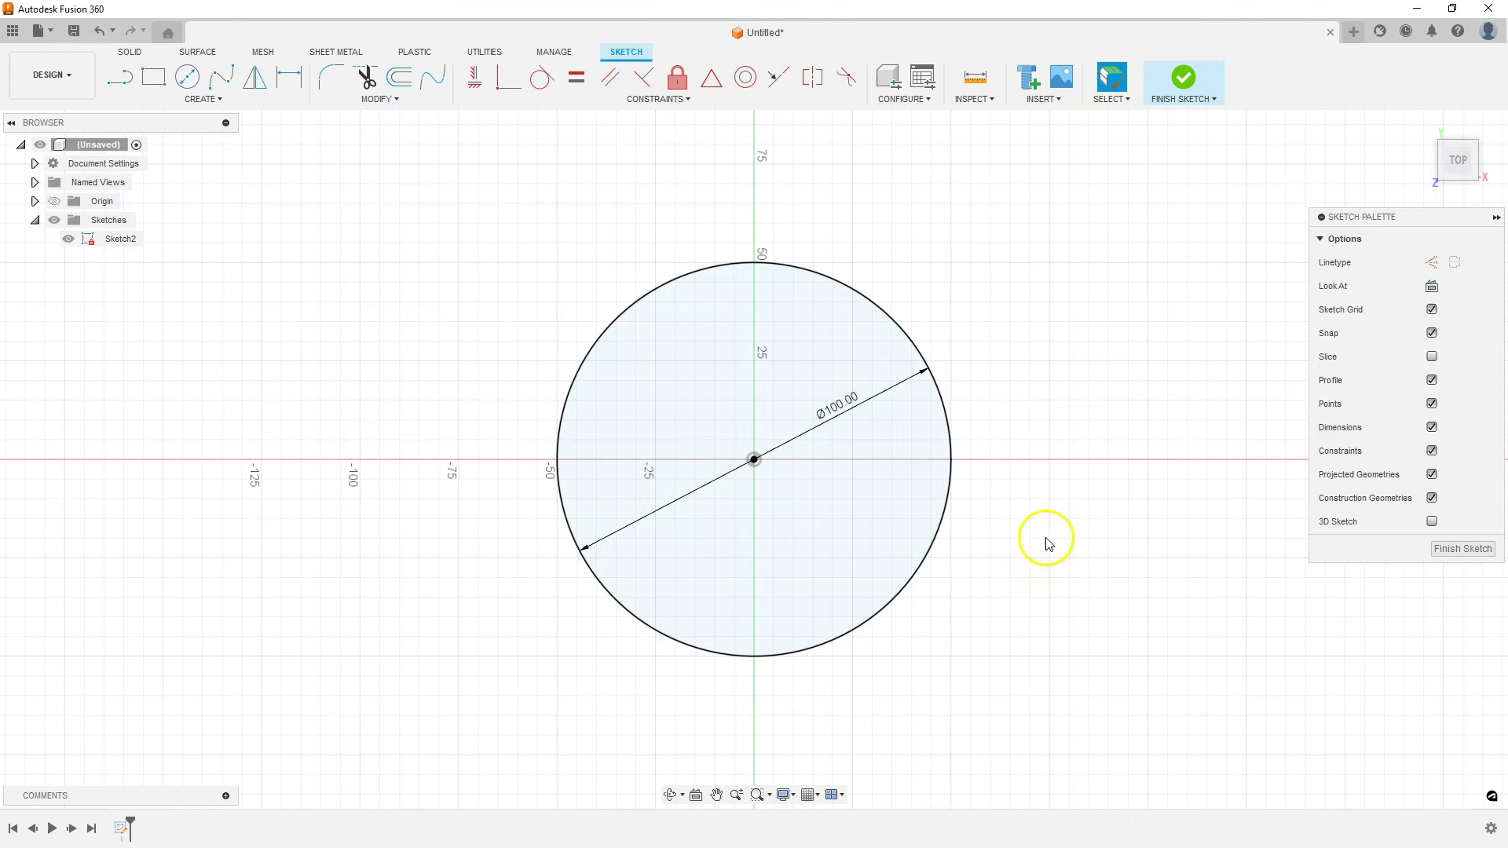
{"action": "left_click", "coordinate": [1462, 549]}
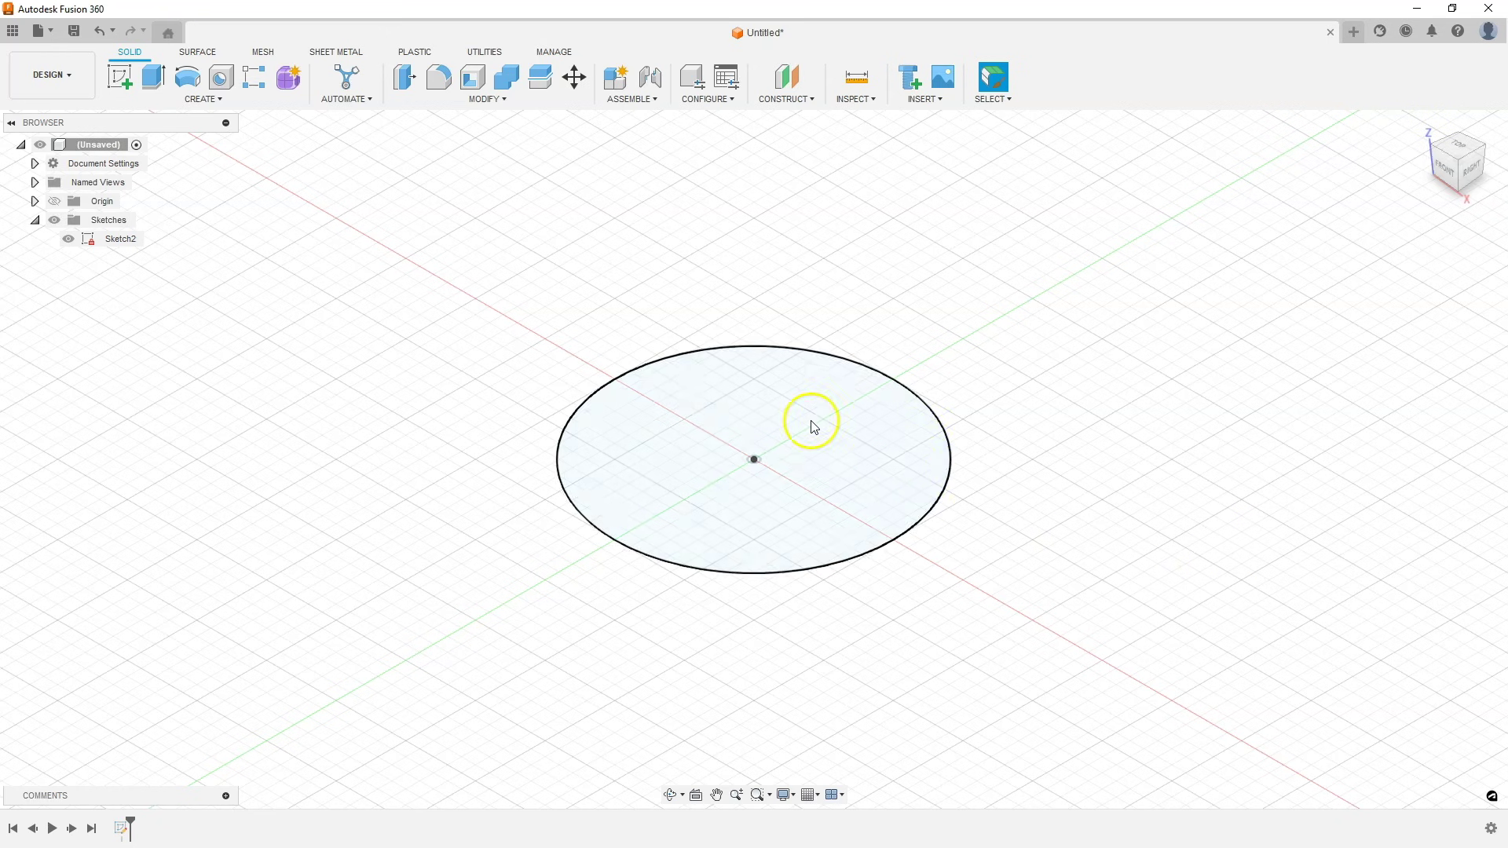
Step: Extrude the circular profile 10 mm upward as a new body
{"action": "left_click", "coordinate": [154, 76]}
{"action": "left_click_drag", "start_coordinate": [758, 445], "coordinate": [747, 414]}
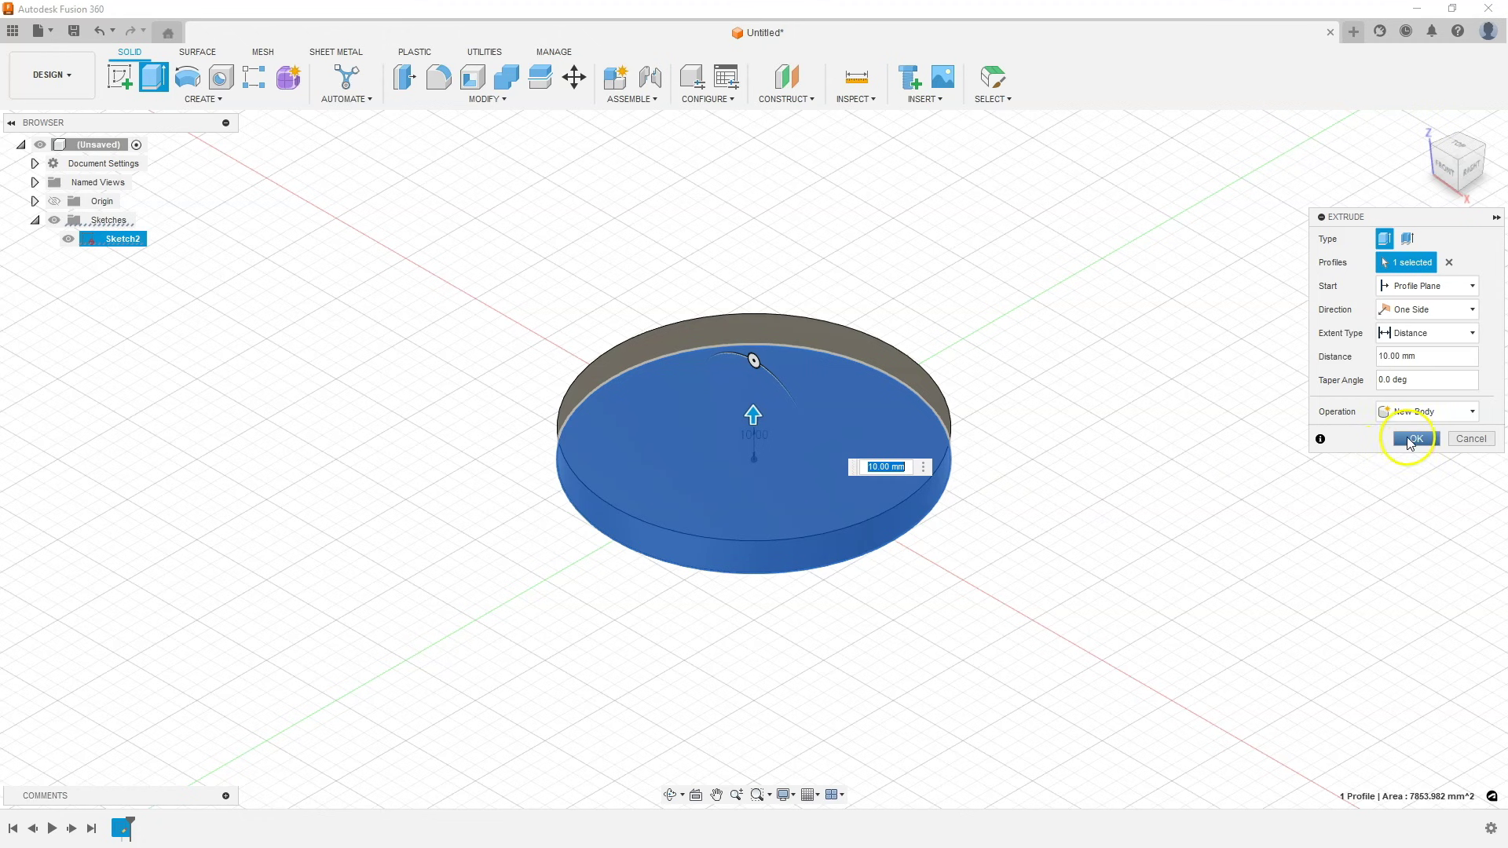
{"action": "left_click", "coordinate": [1407, 436]}
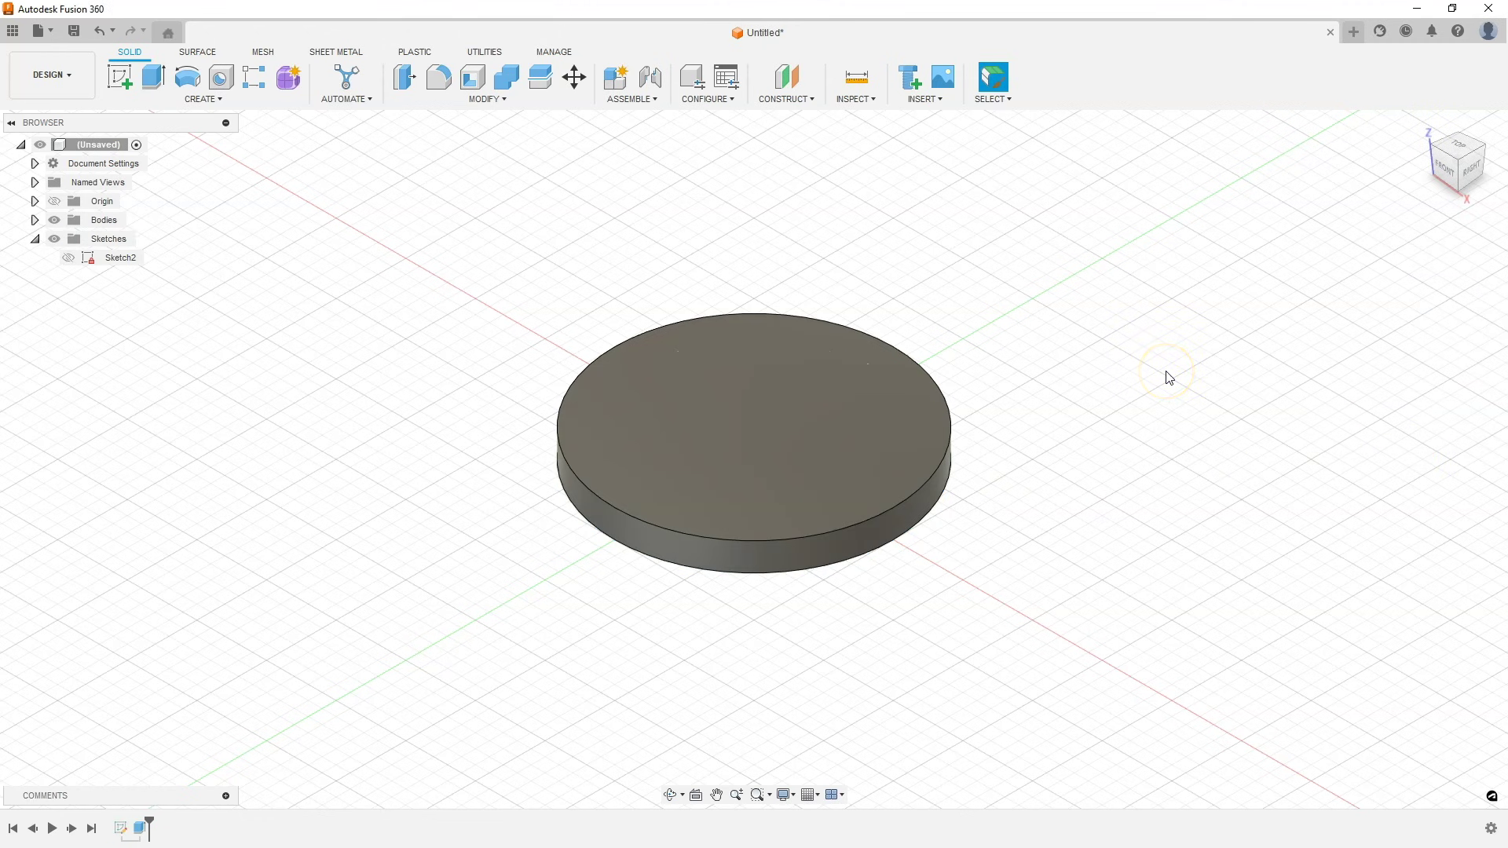
Step: Start a sketch on the disc's top face and draw a small circle just outside the disc's edge
{"action": "left_click", "coordinate": [809, 362]}
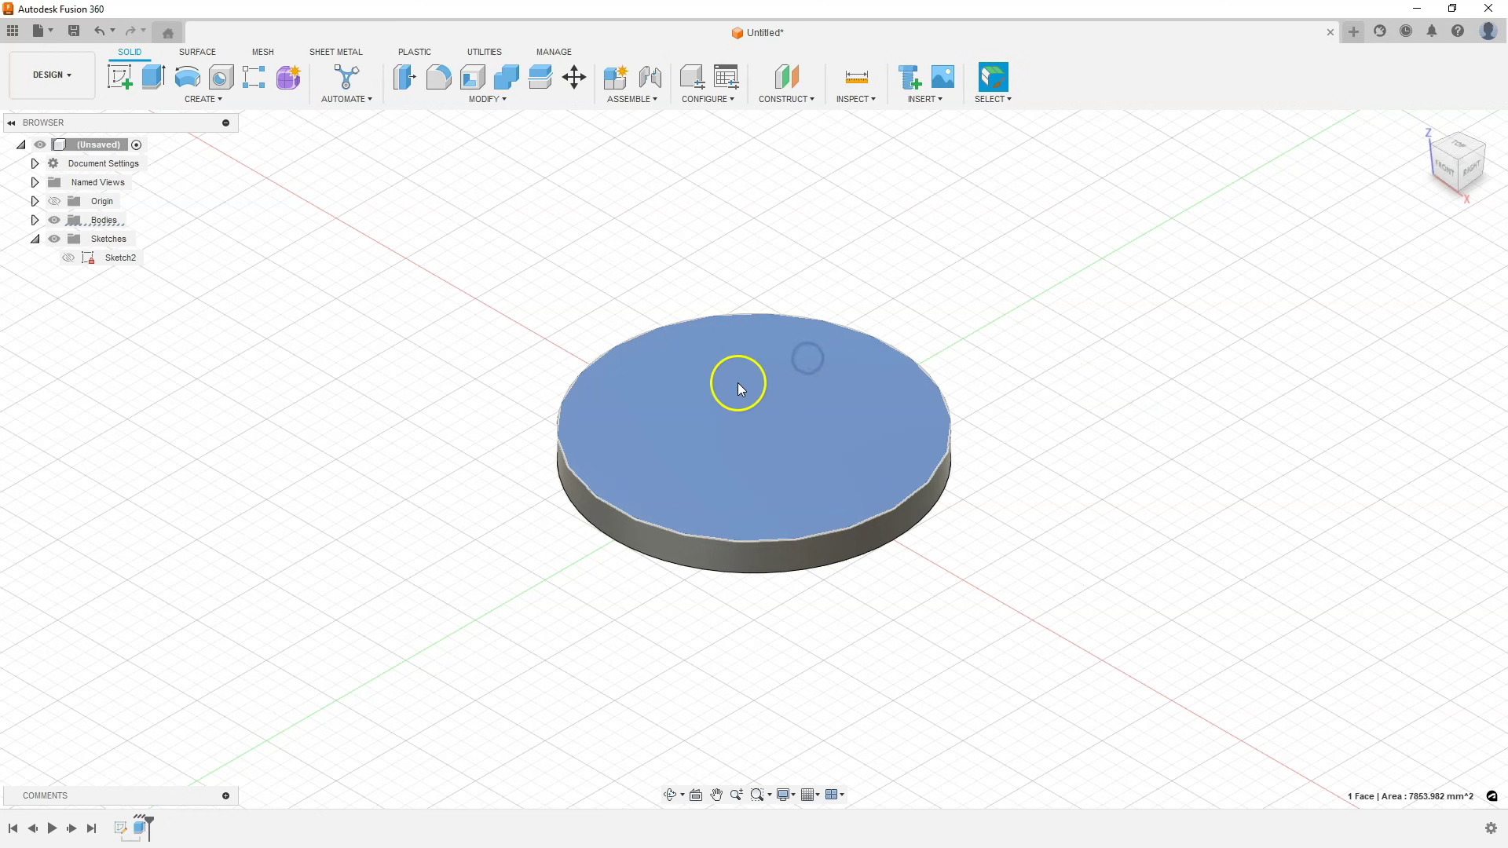
{"action": "left_click", "coordinate": [119, 77]}
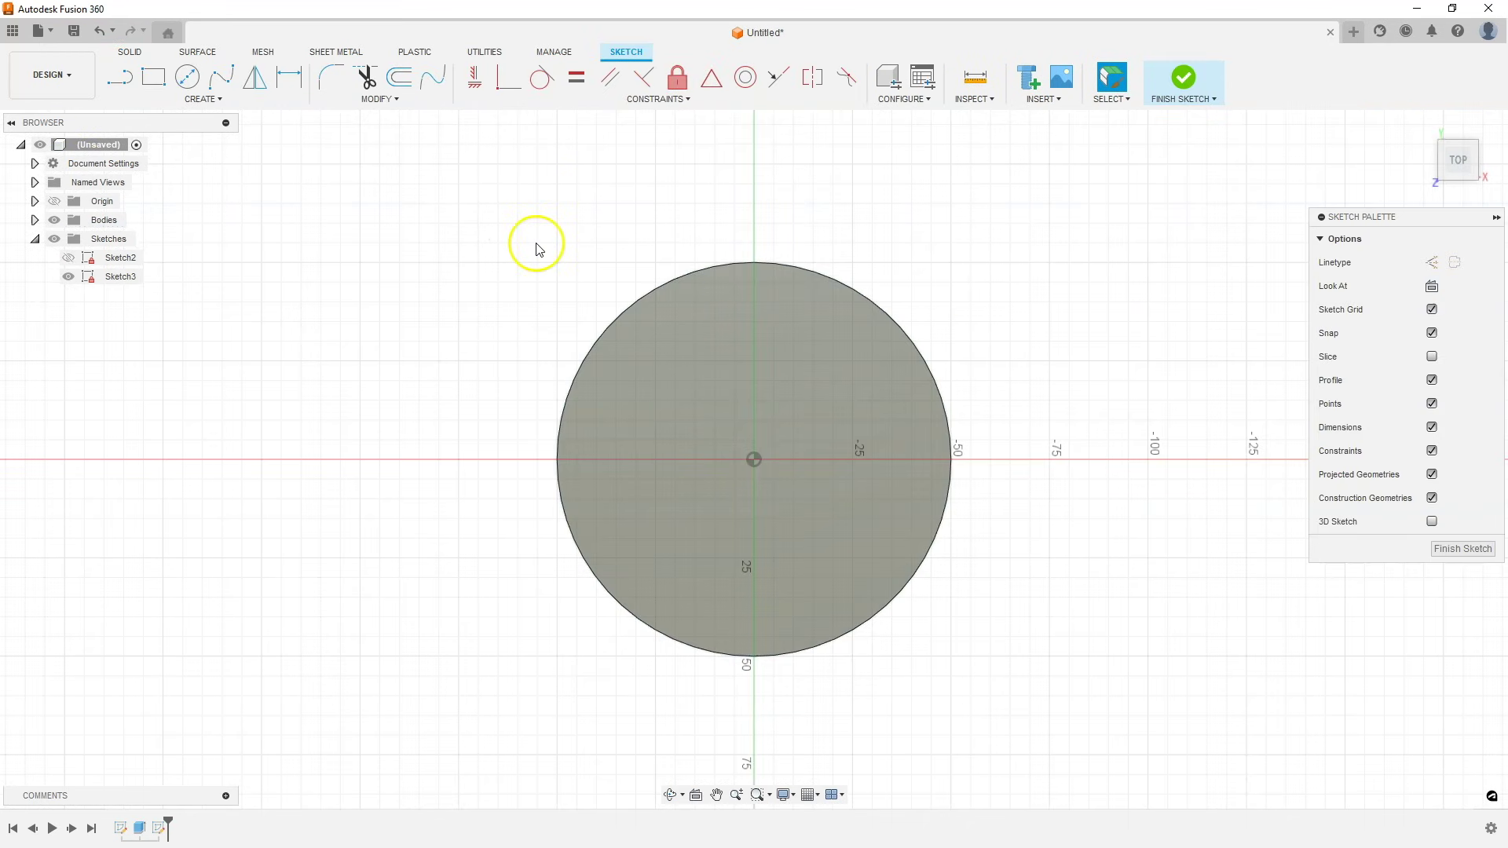
{"action": "left_click", "coordinate": [189, 78]}
{"action": "left_click", "coordinate": [679, 214]}
{"action": "left_click", "coordinate": [695, 240]}
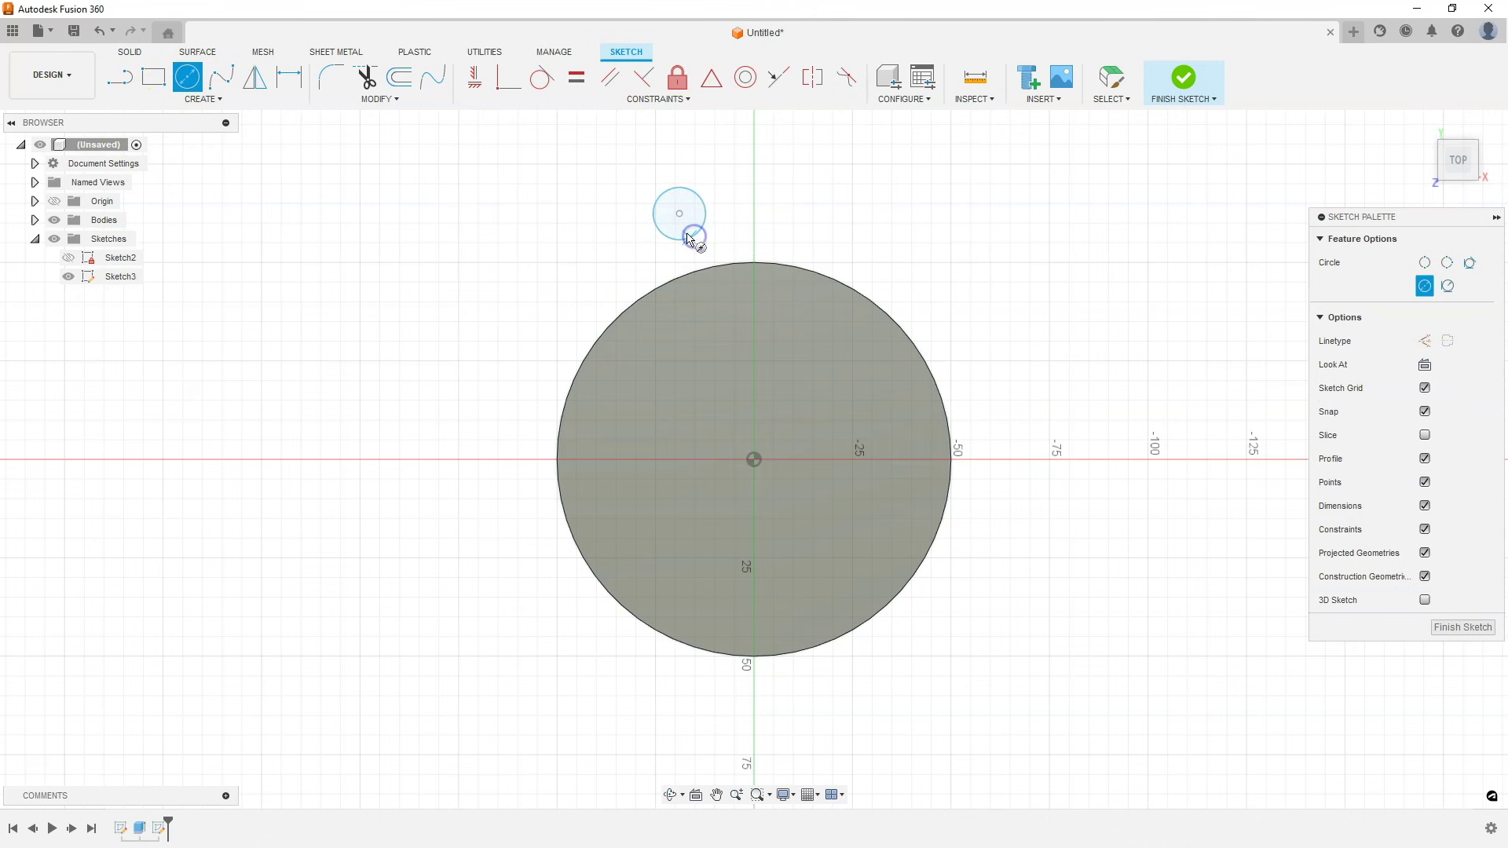
{"action": "left_click", "coordinate": [537, 185]}
{"action": "key", "text": "Escape"}
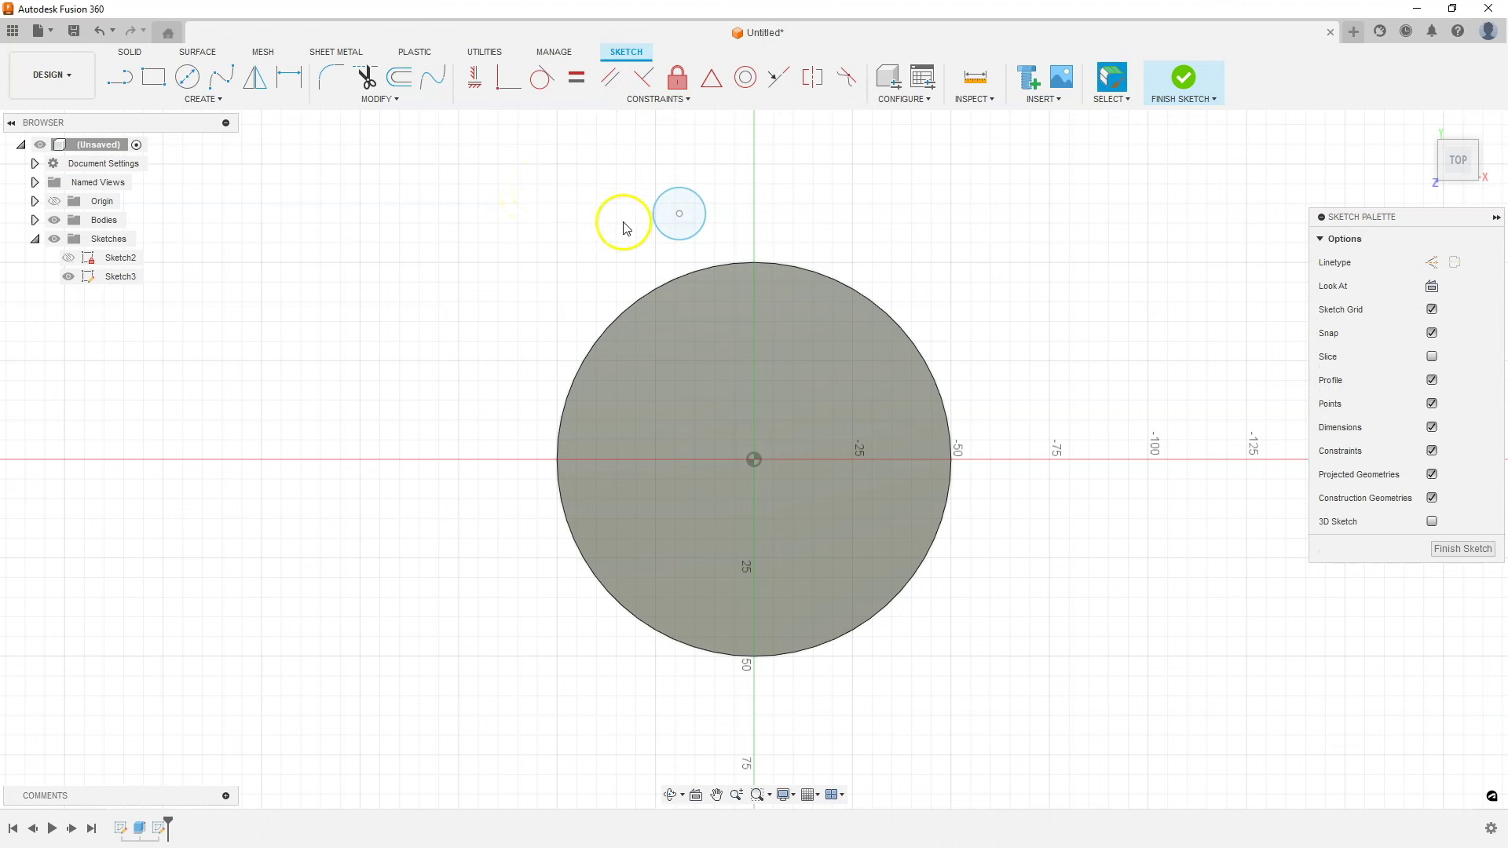
Step: Constrain the small circle's centre to align vertically with the origin
{"action": "left_click", "coordinate": [476, 83]}
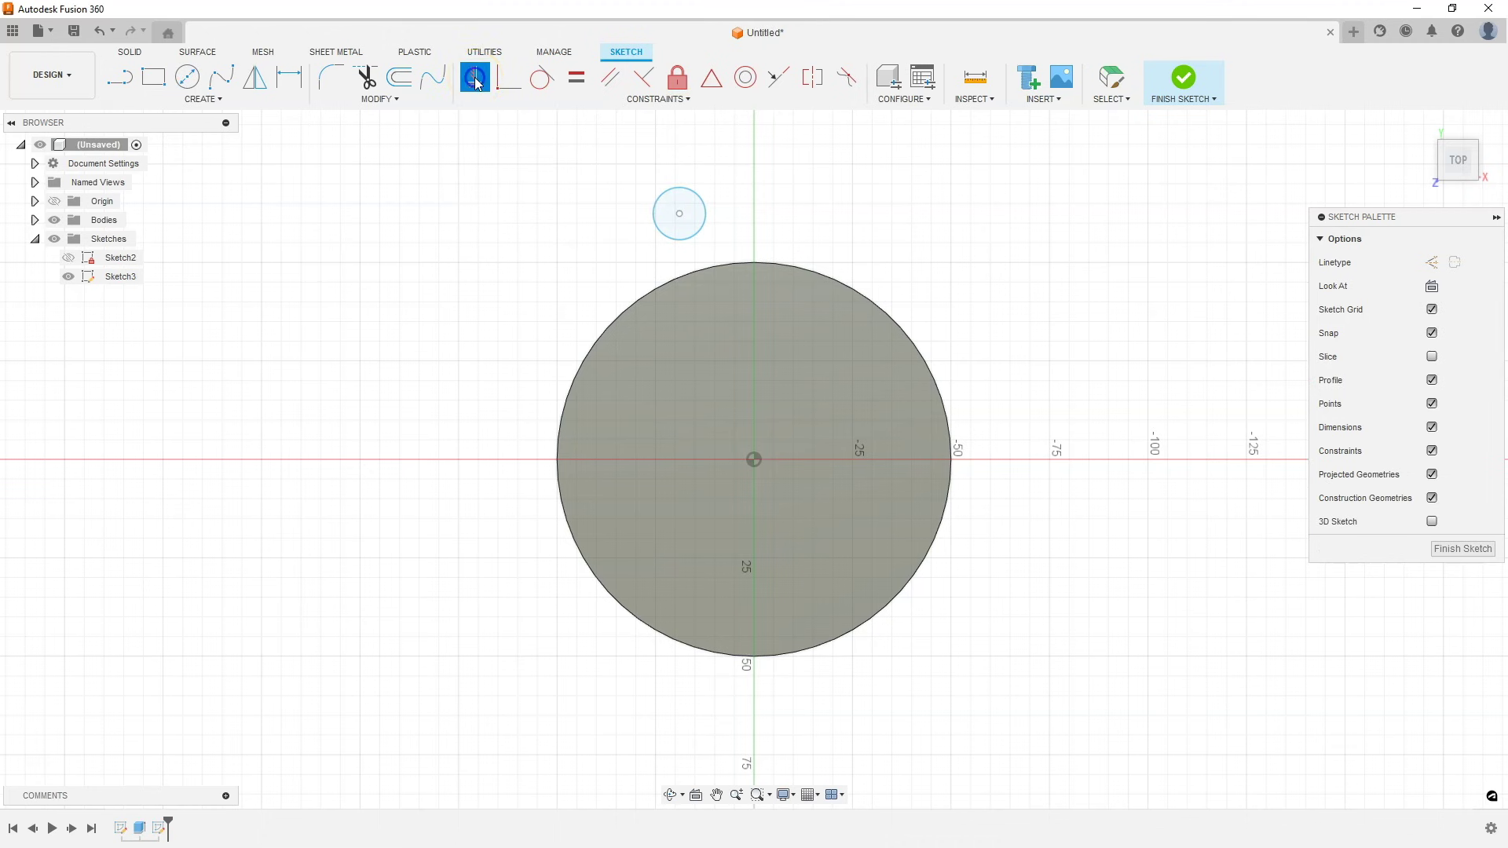
{"action": "left_click", "coordinate": [680, 214]}
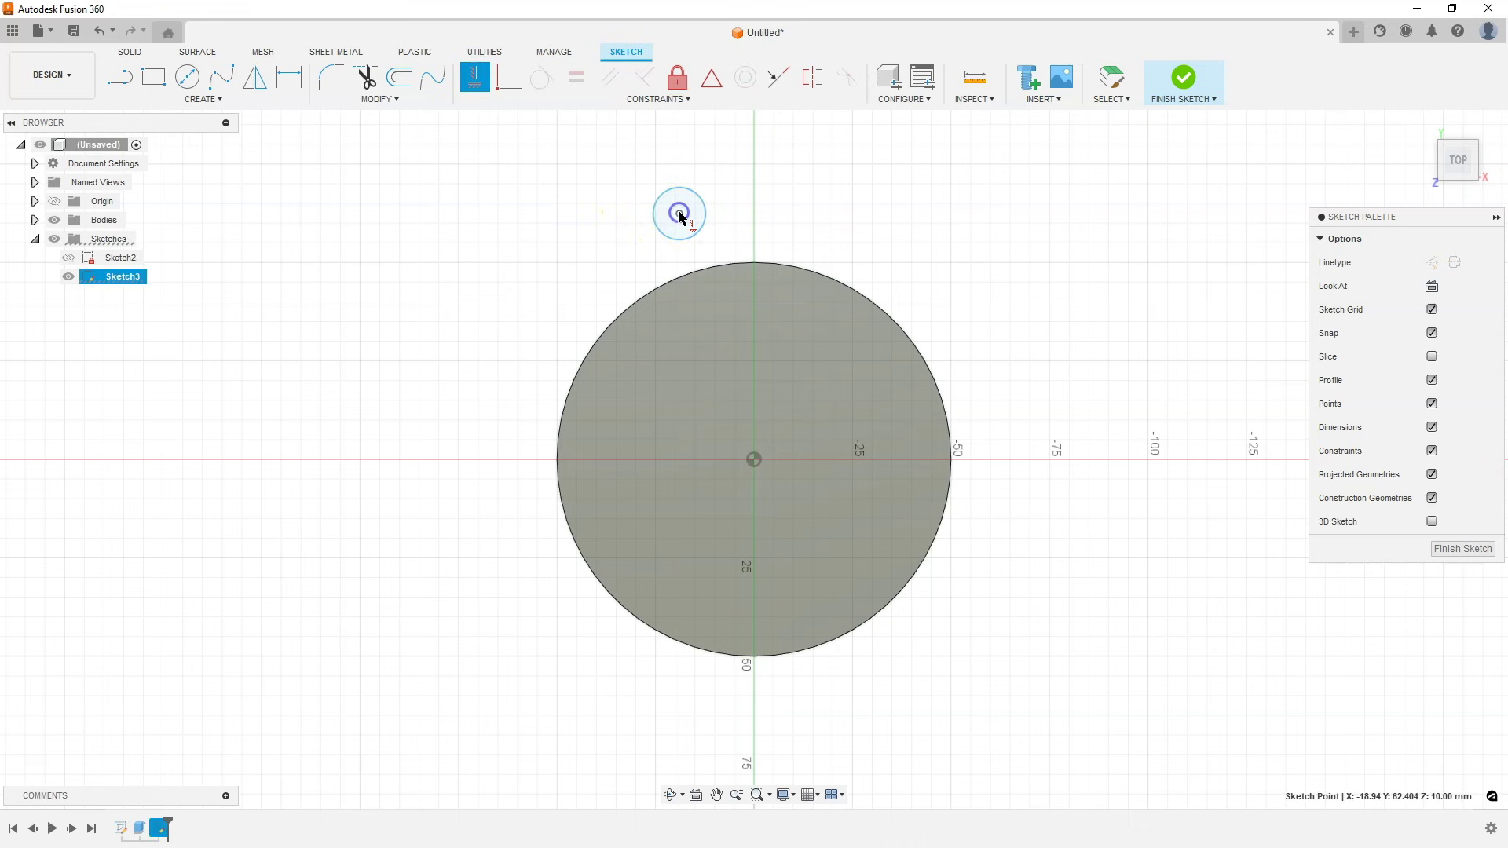
{"action": "left_click", "coordinate": [753, 460]}
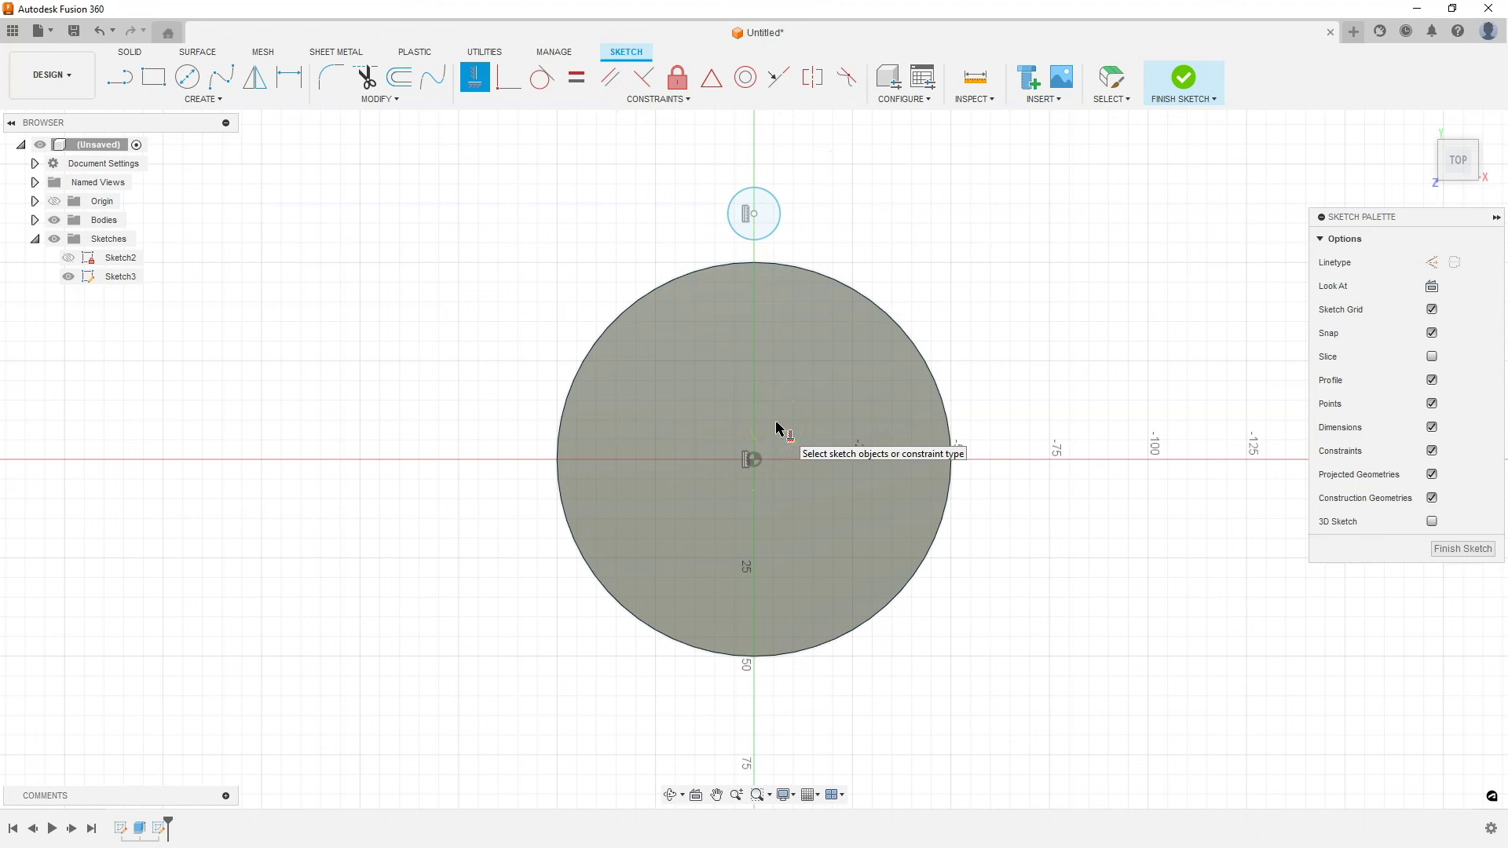
{"action": "left_click", "coordinate": [682, 311]}
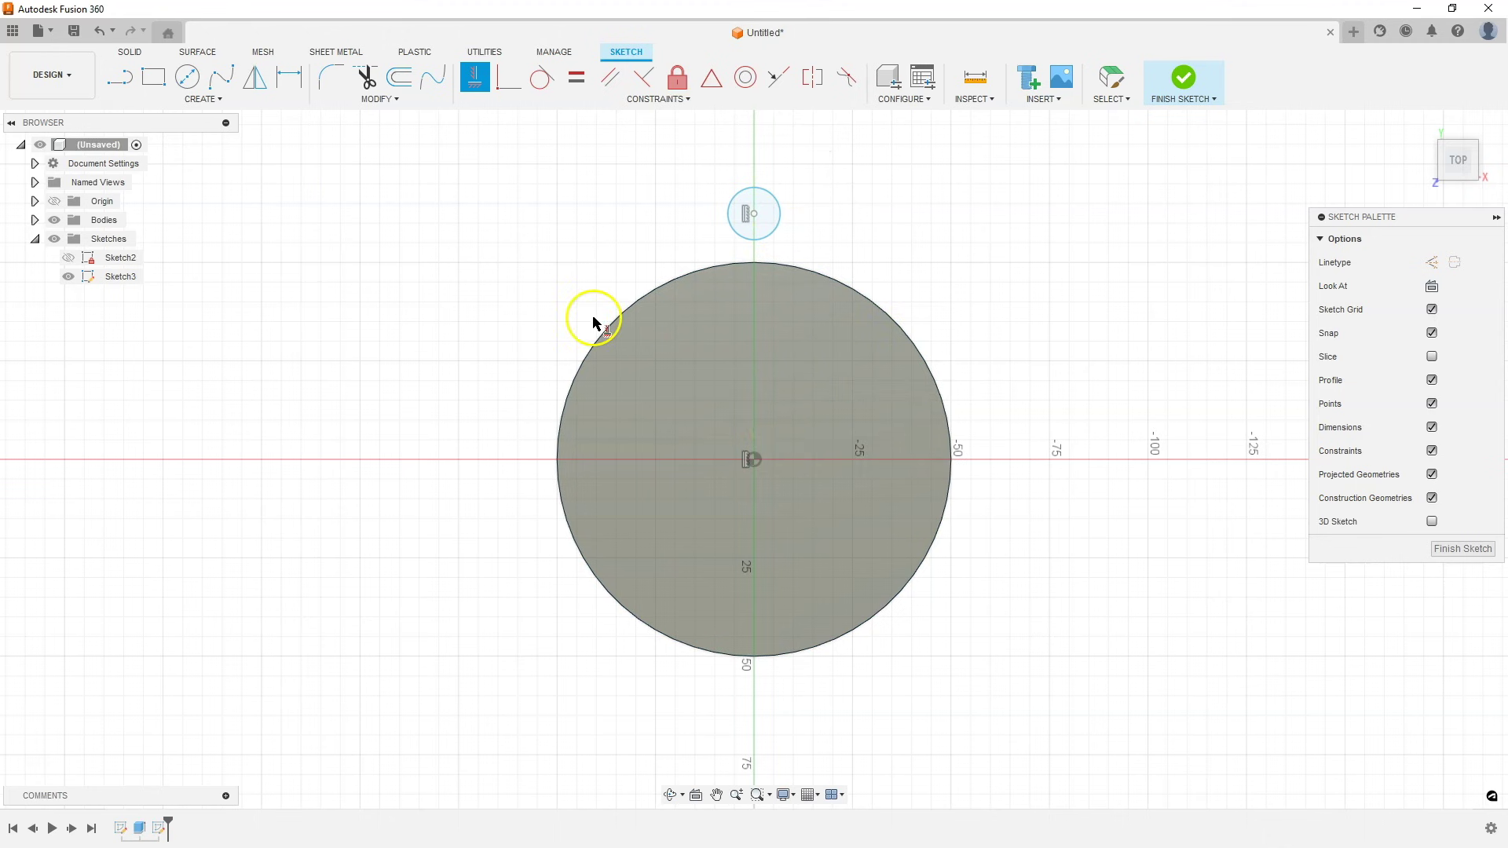
Step: Dimension the distance from the small circle's centre to the origin as 40 mm
{"action": "left_click", "coordinate": [297, 91]}
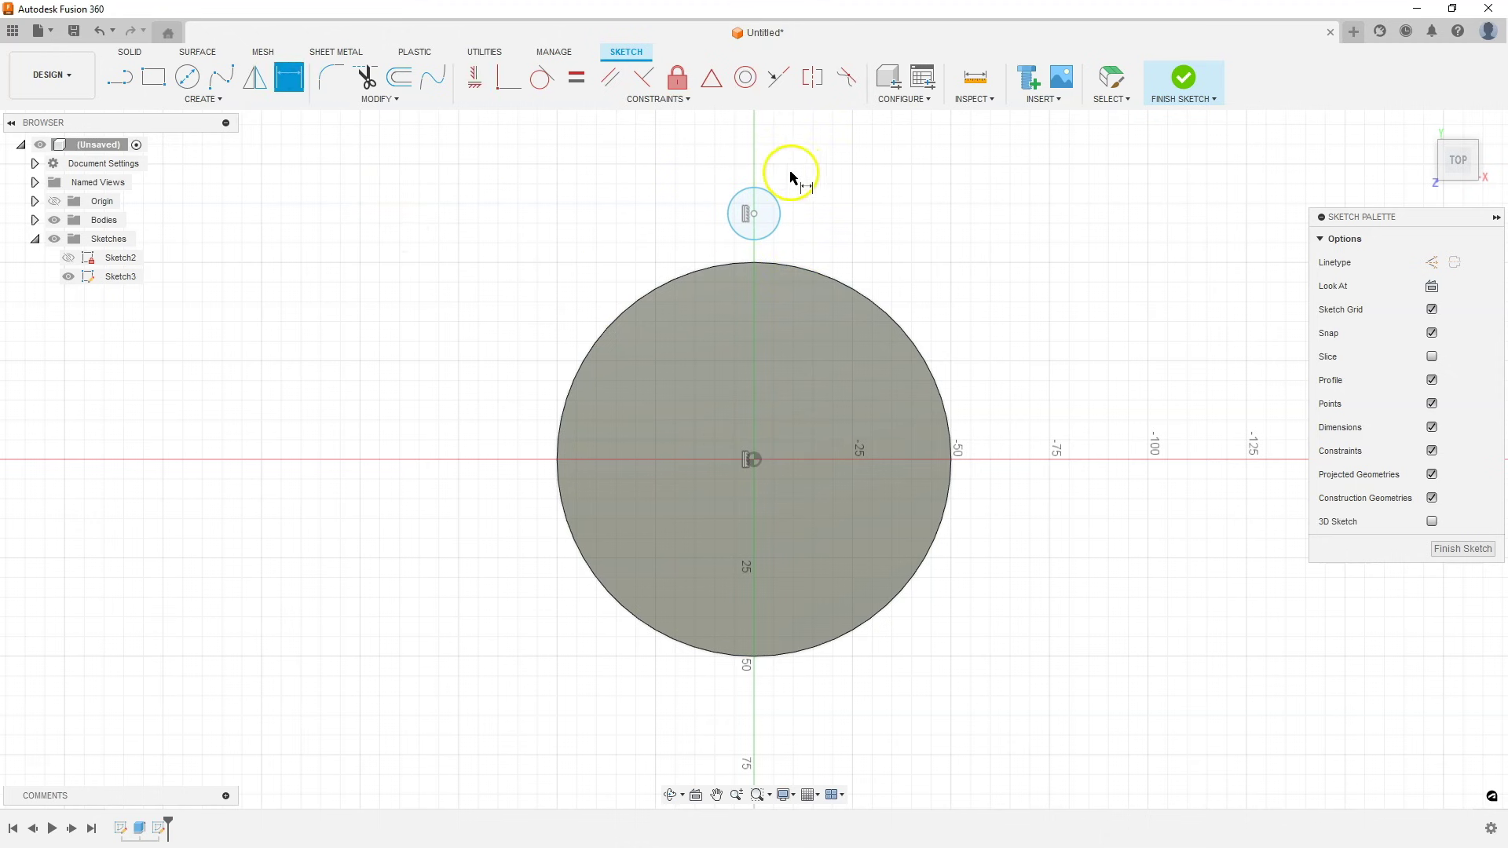
{"action": "left_click", "coordinate": [755, 214]}
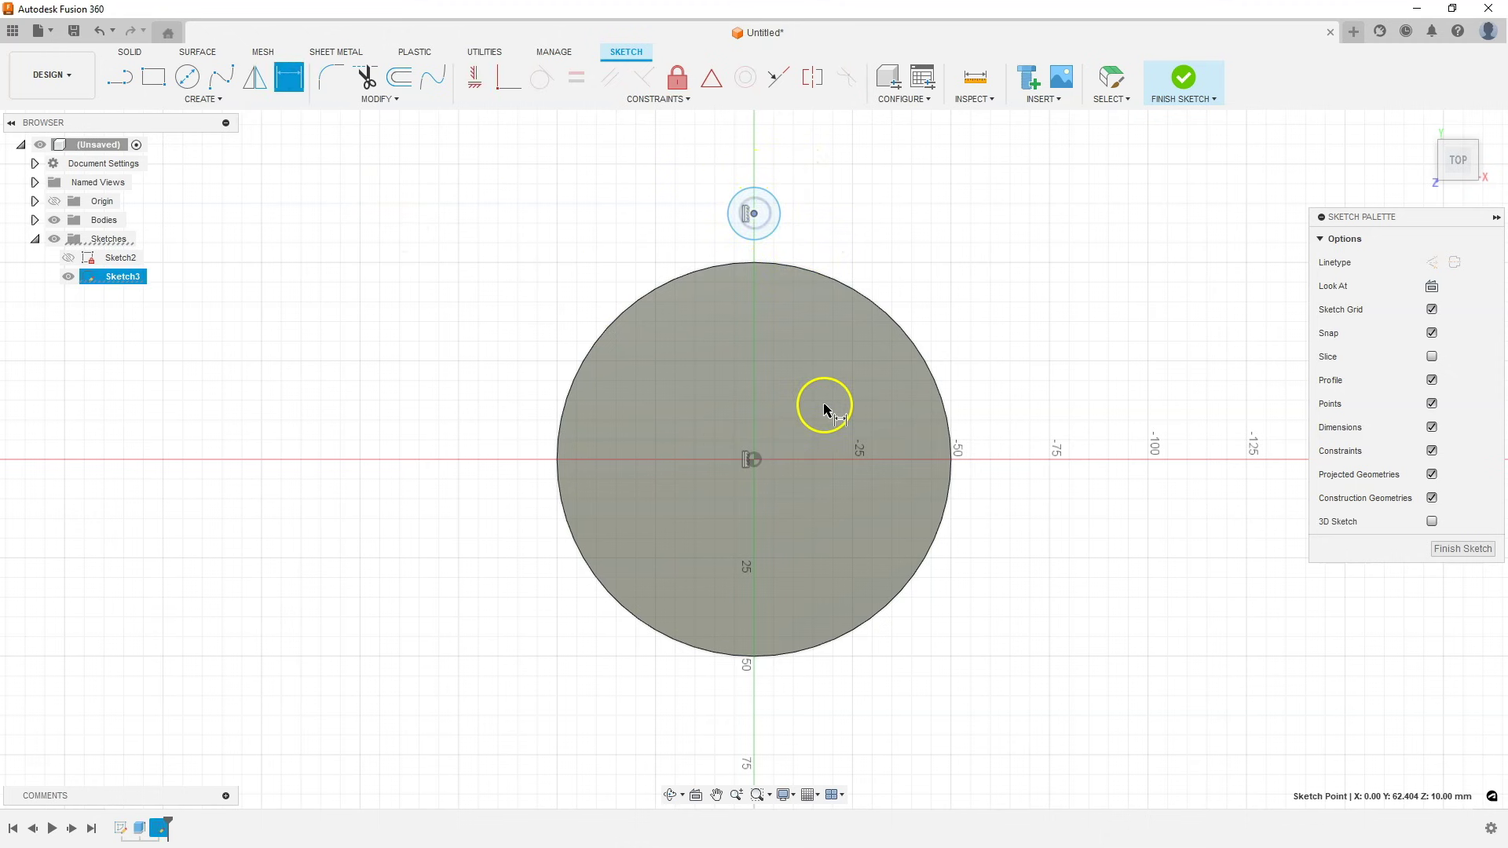
{"action": "left_click", "coordinate": [755, 459]}
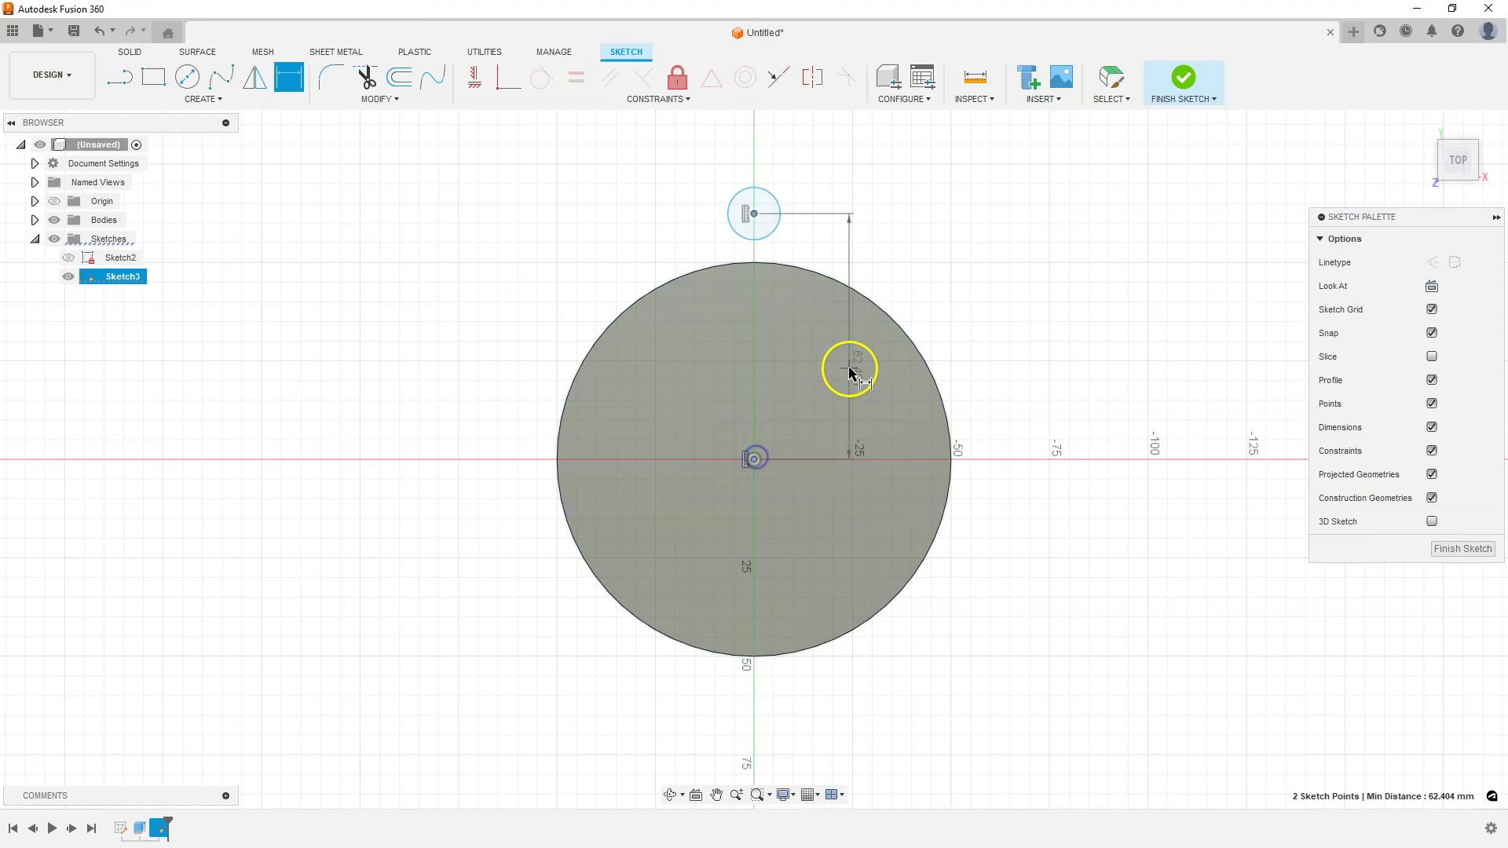
{"action": "left_click", "coordinate": [849, 363]}
{"action": "type", "text": "40"}
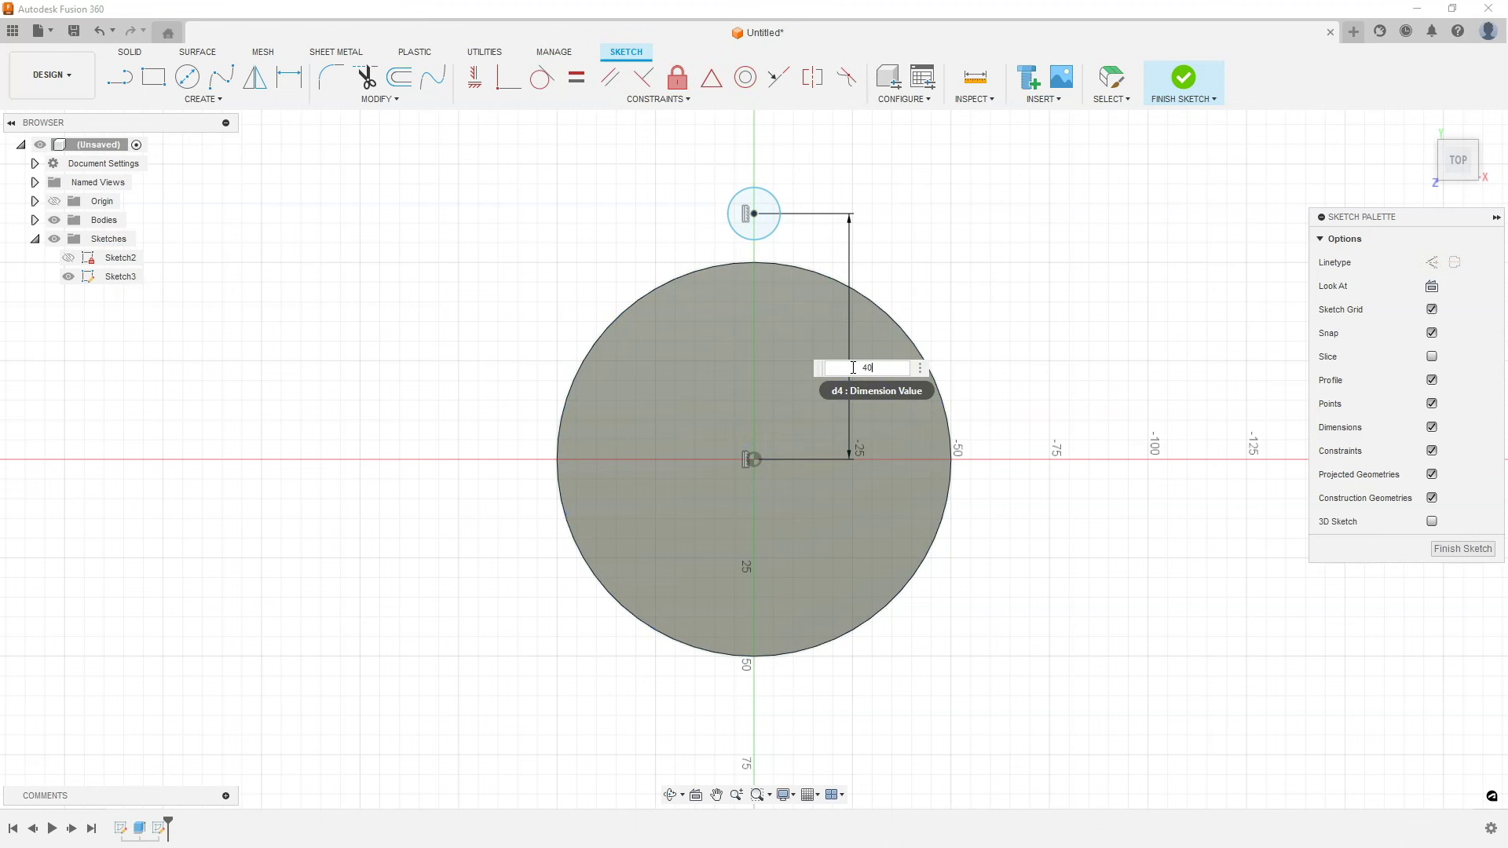
{"action": "key", "text": "Return"}
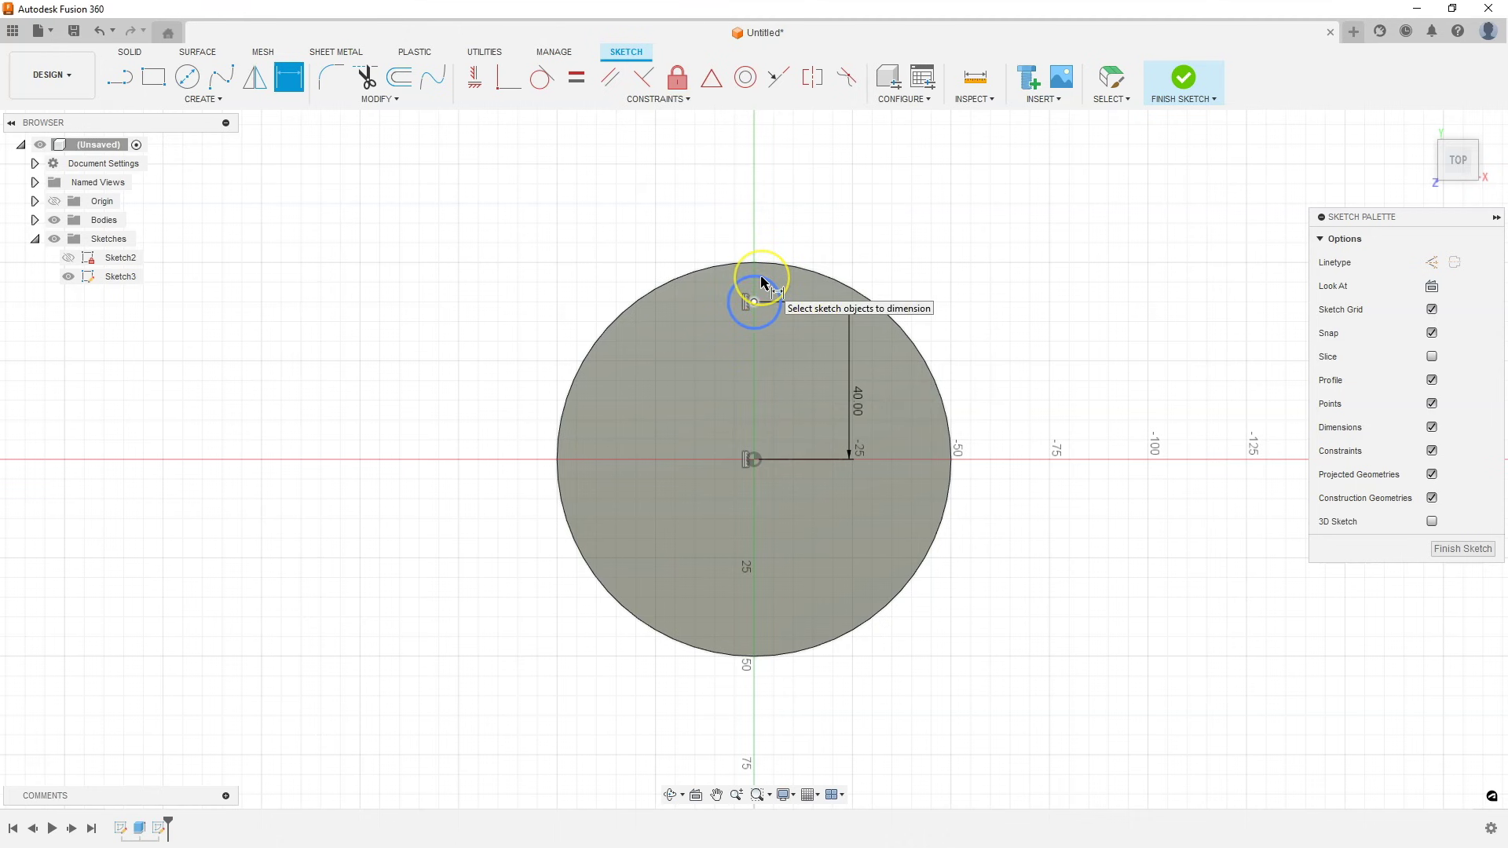
Step: Set the small circle's diameter to 10 mm and finish the sketch
{"action": "left_click", "coordinate": [761, 282]}
{"action": "left_click", "coordinate": [854, 225]}
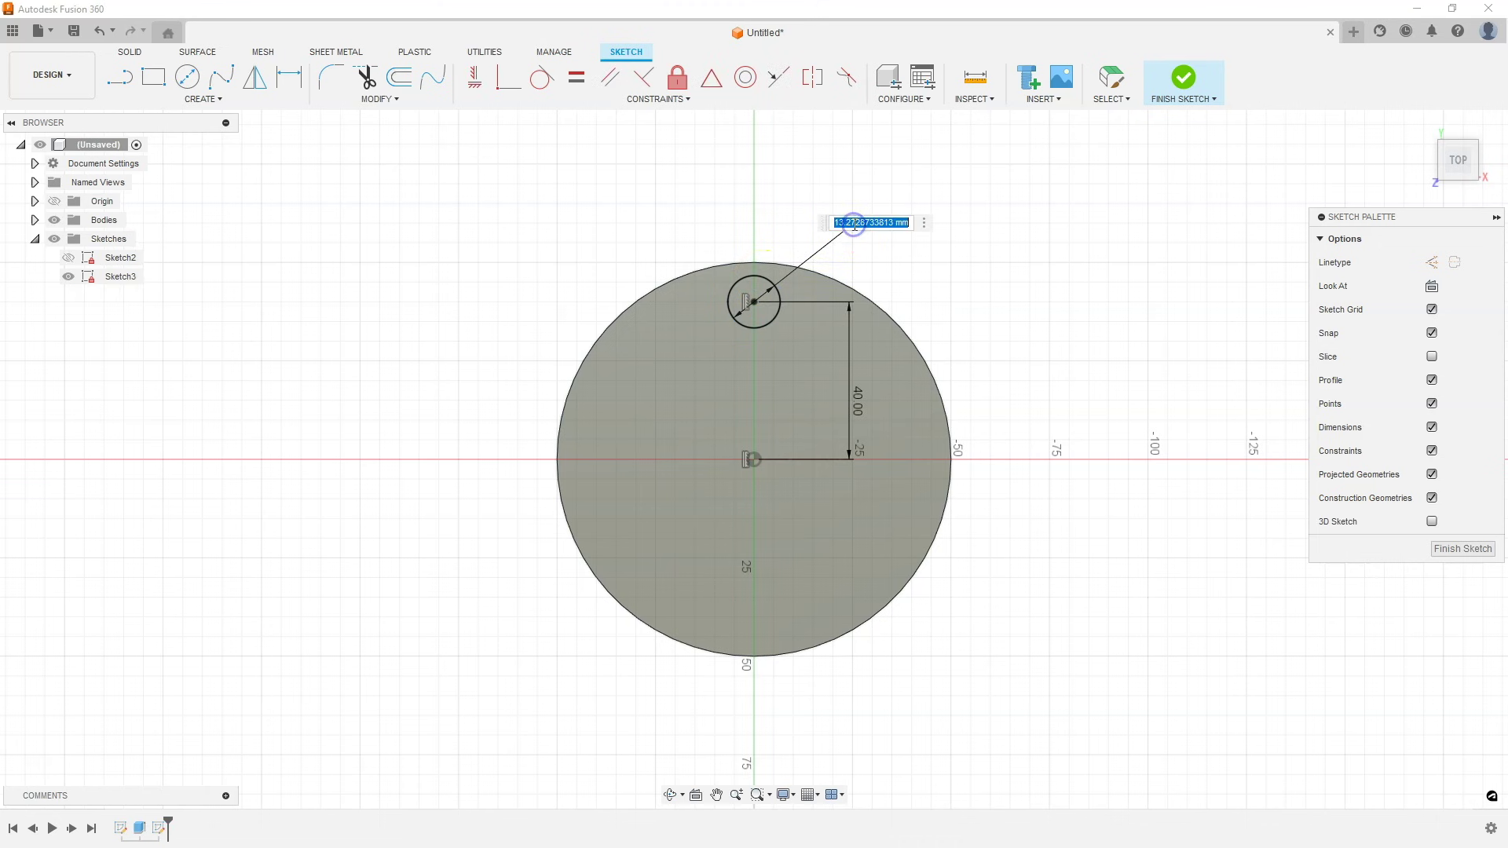
{"action": "type", "text": "10"}
{"action": "key", "text": "Return"}
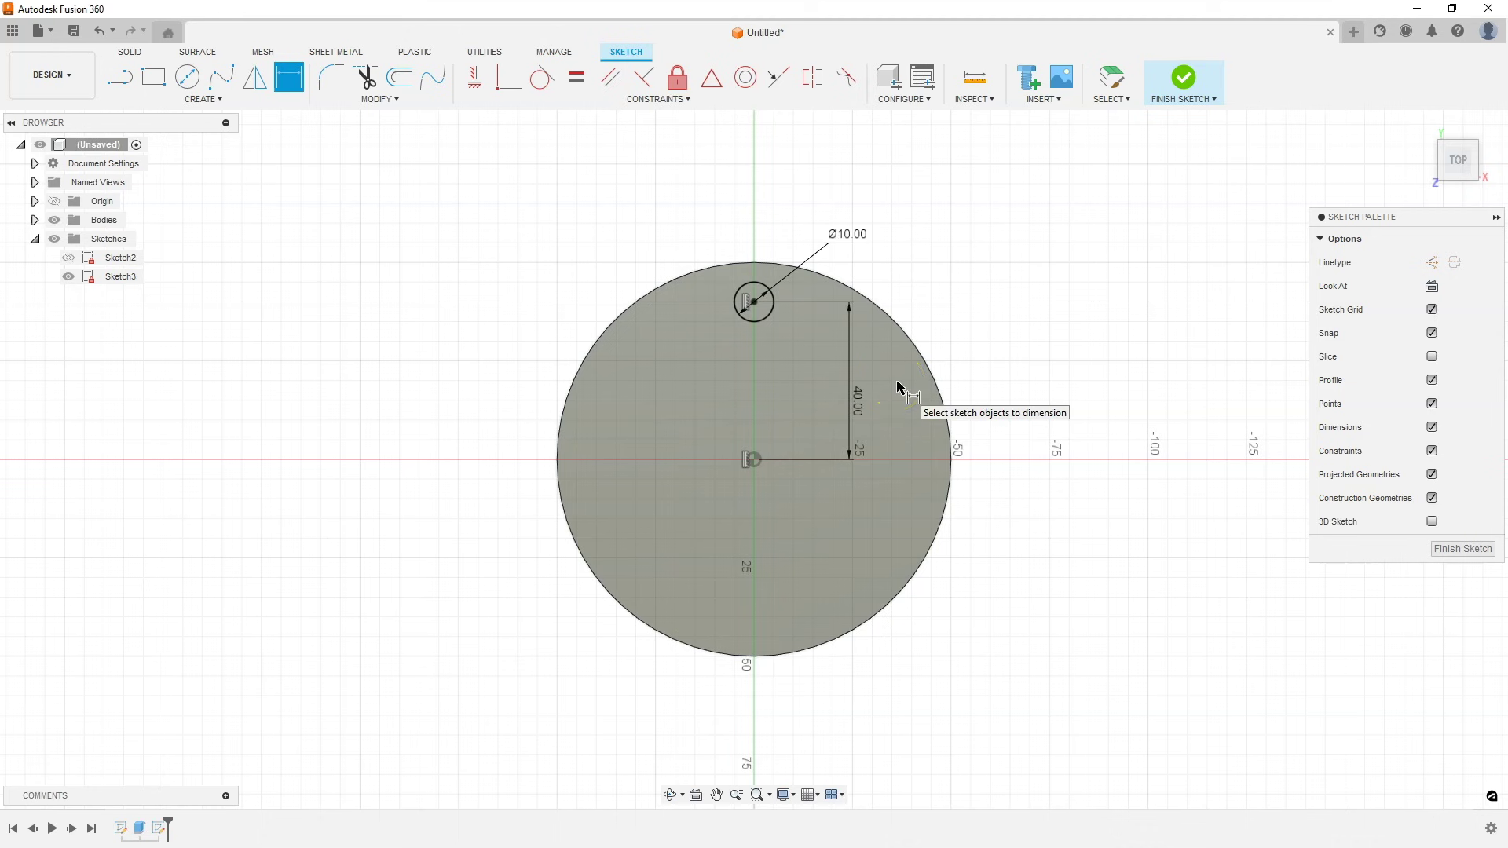
{"action": "left_click", "coordinate": [1457, 551]}
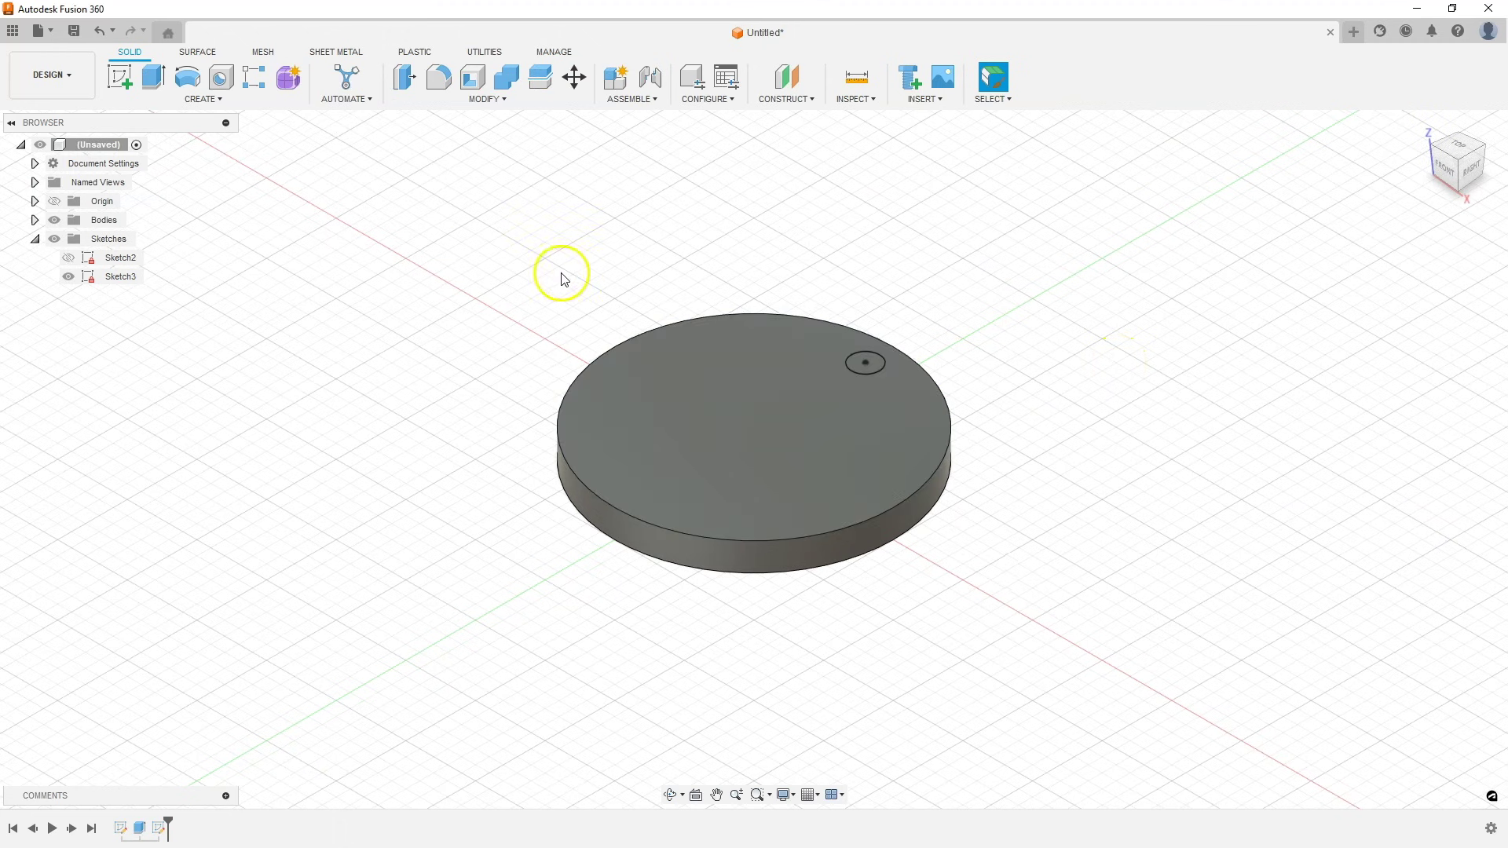
Step: Extrude the small circle's profile -10 mm as a cut to make a through hole in the disc
{"action": "left_click", "coordinate": [161, 82]}
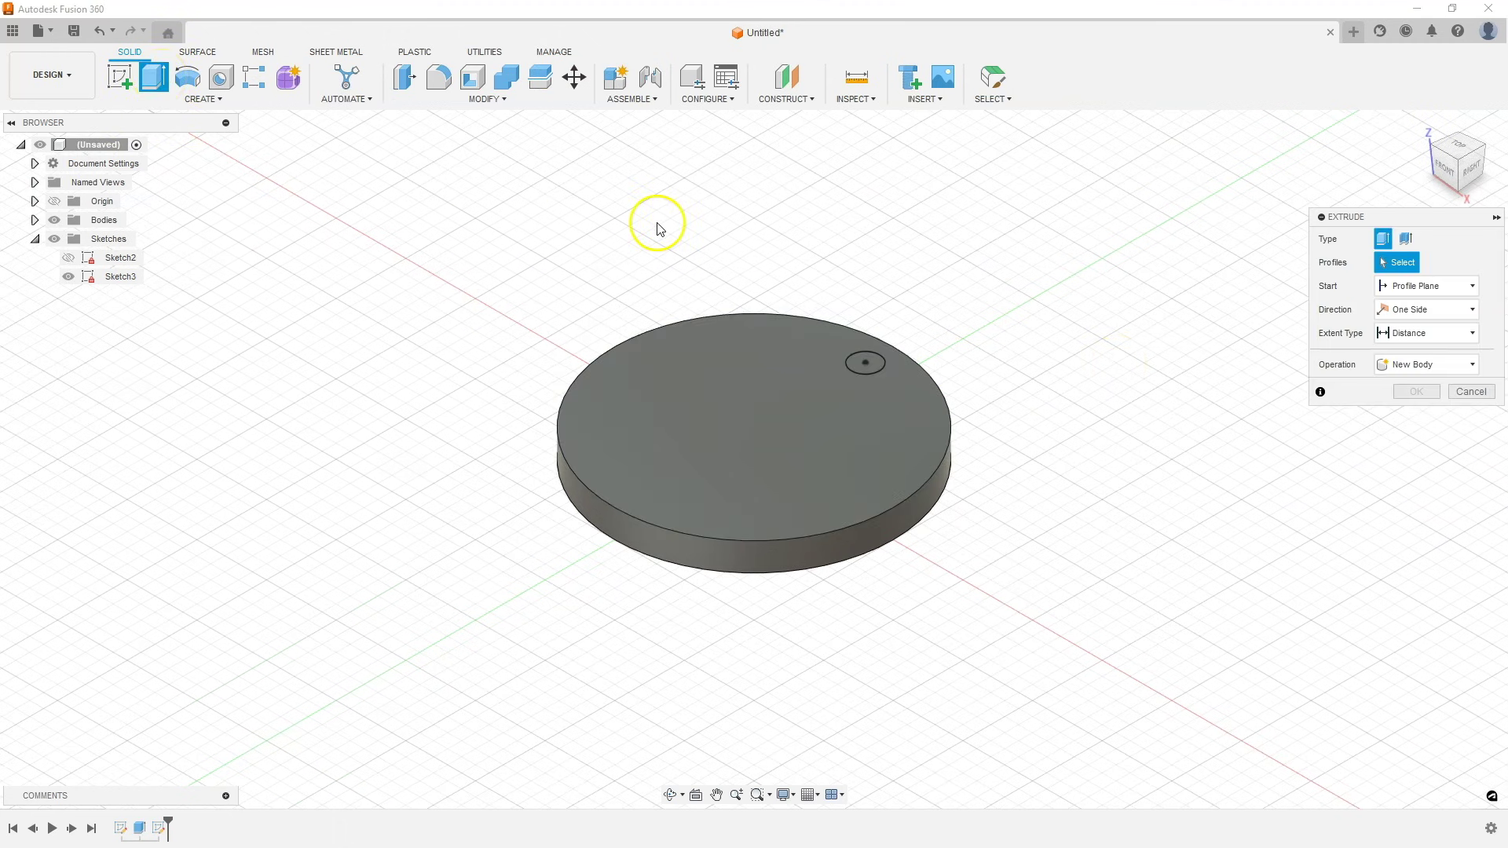
{"action": "left_click", "coordinate": [876, 363]}
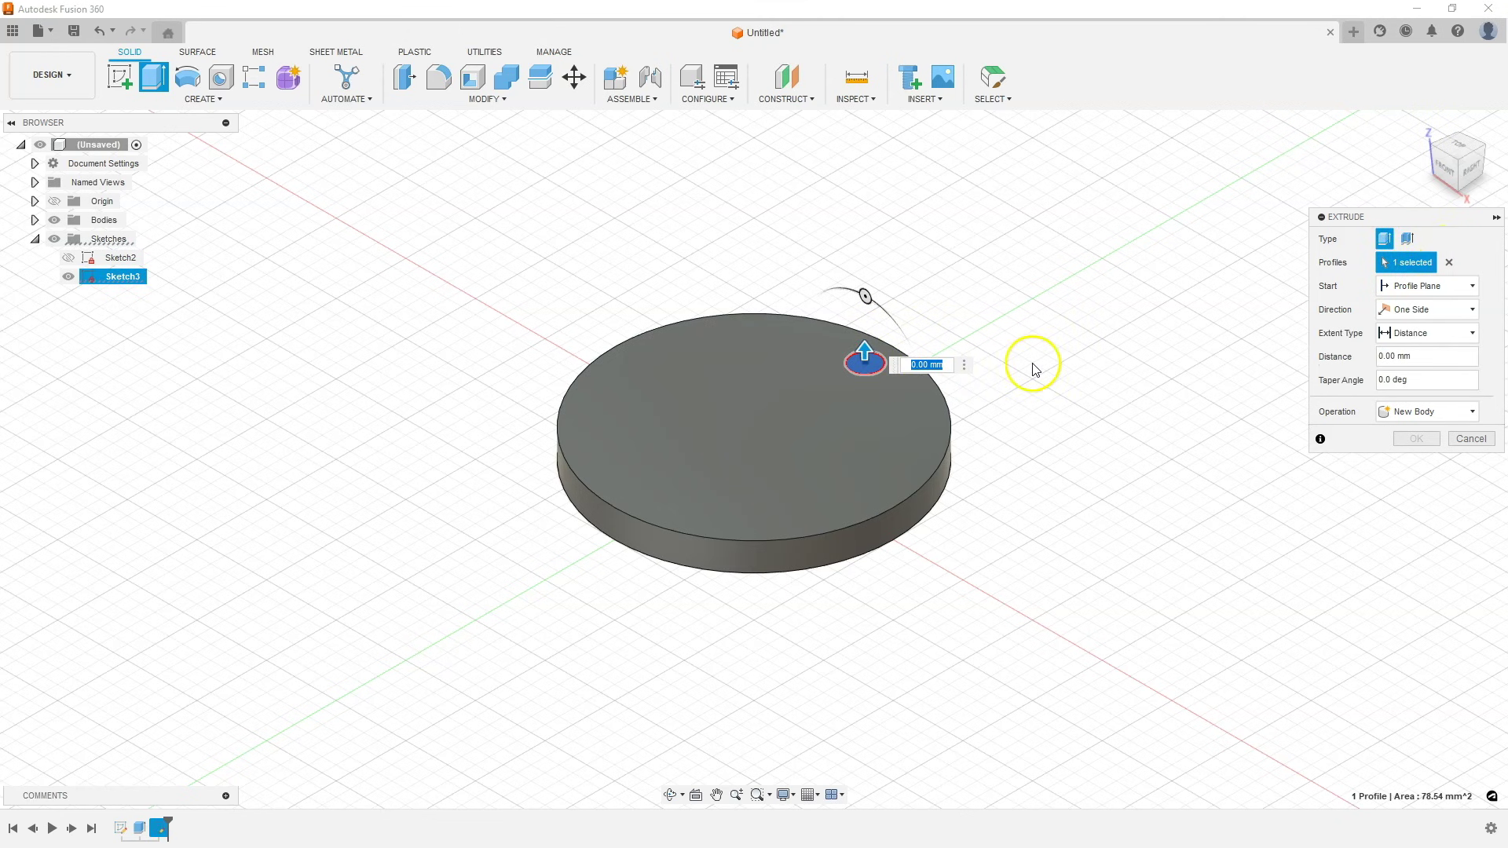
{"action": "left_click_drag", "start_coordinate": [865, 344], "coordinate": [865, 404]}
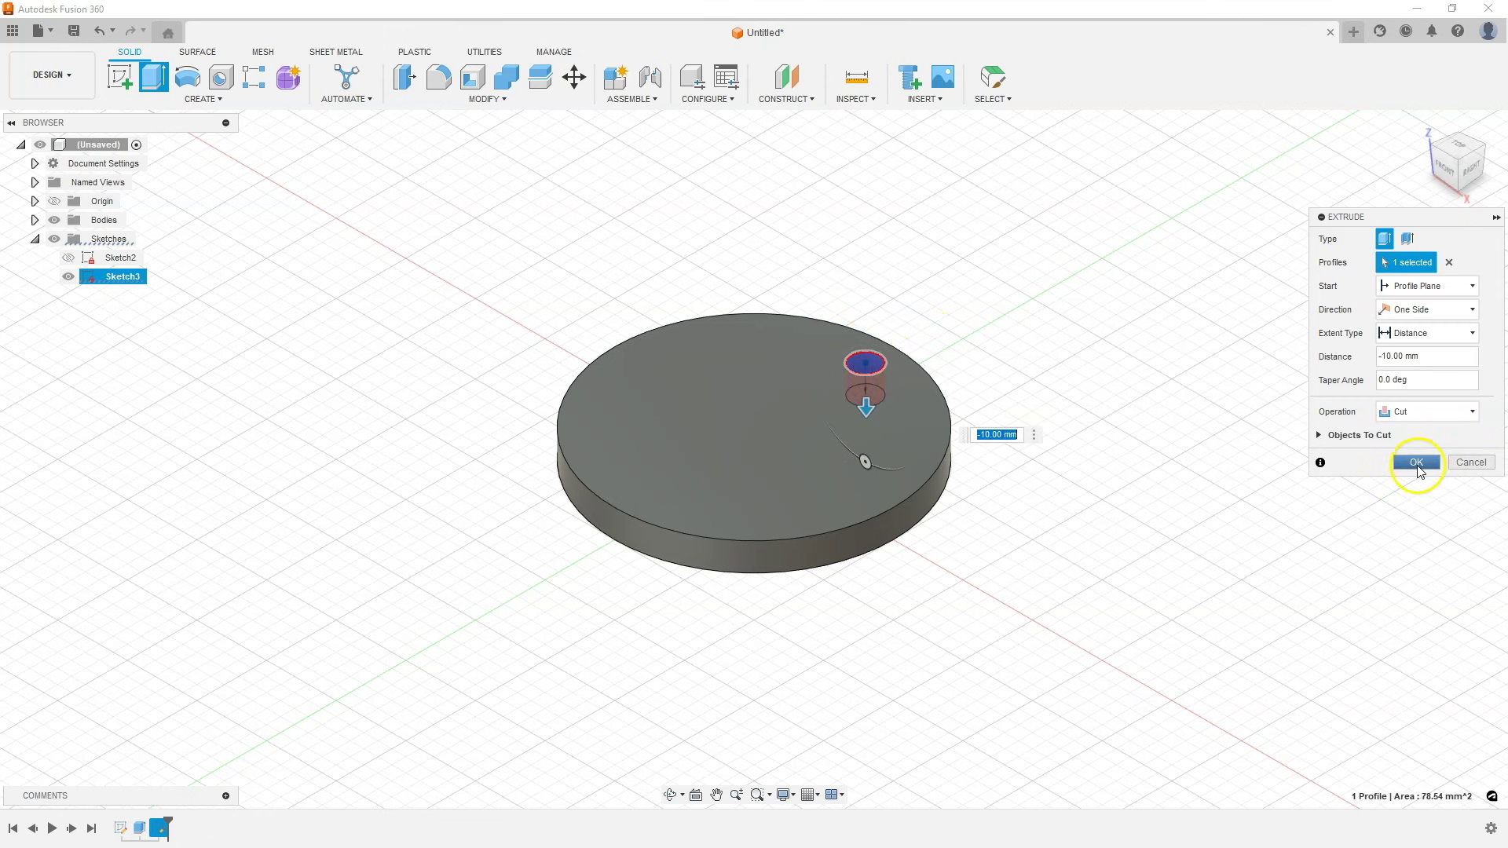
{"action": "left_click", "coordinate": [1417, 464]}
{"action": "middle_click_drag", "start_coordinate": [549, 337], "coordinate": [555, 377], "text": "shift"}
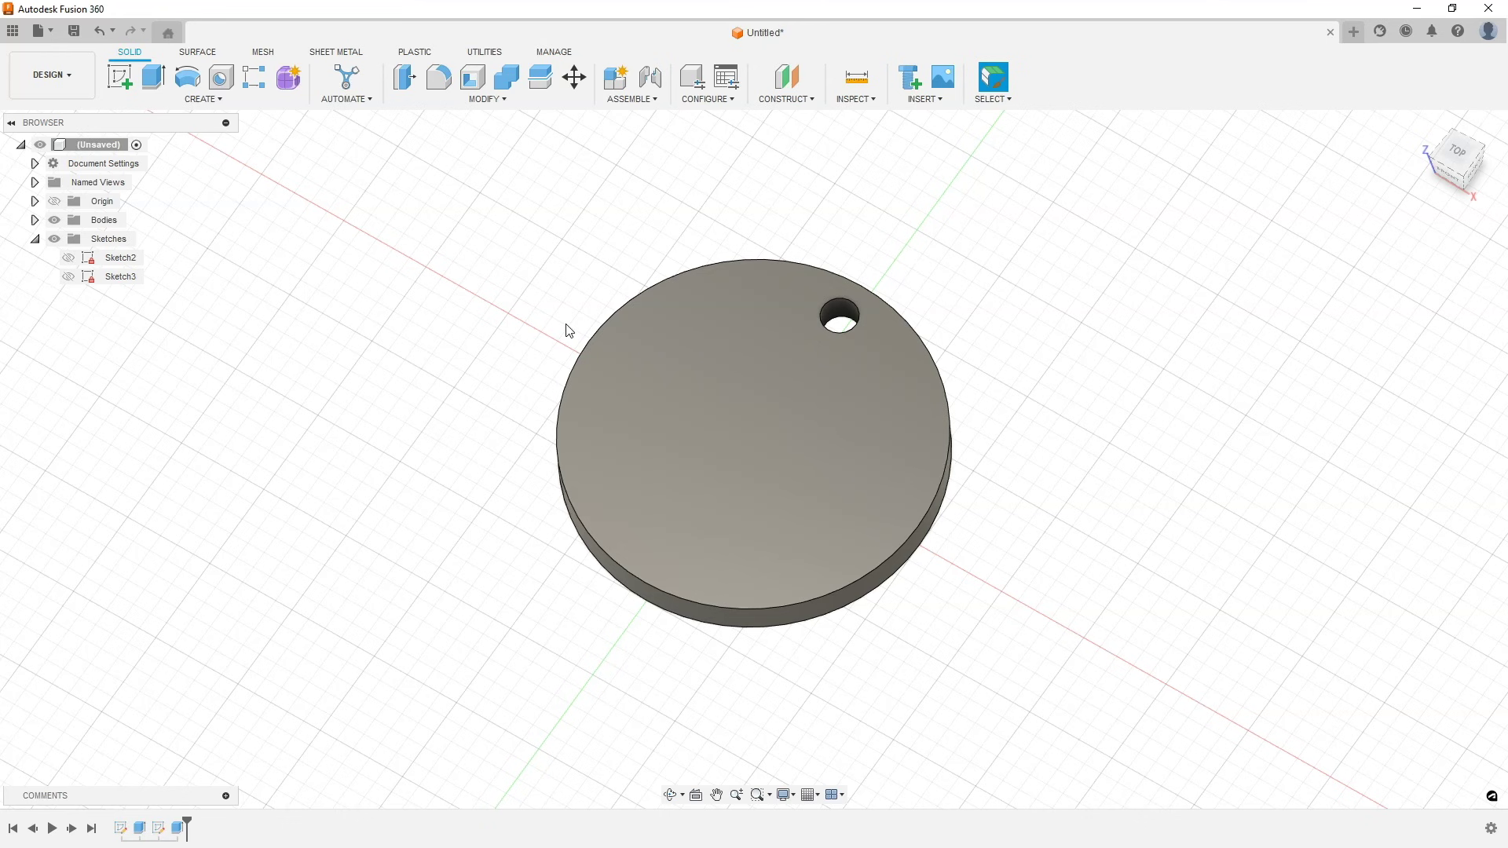
{"action": "left_click", "coordinate": [864, 421]}
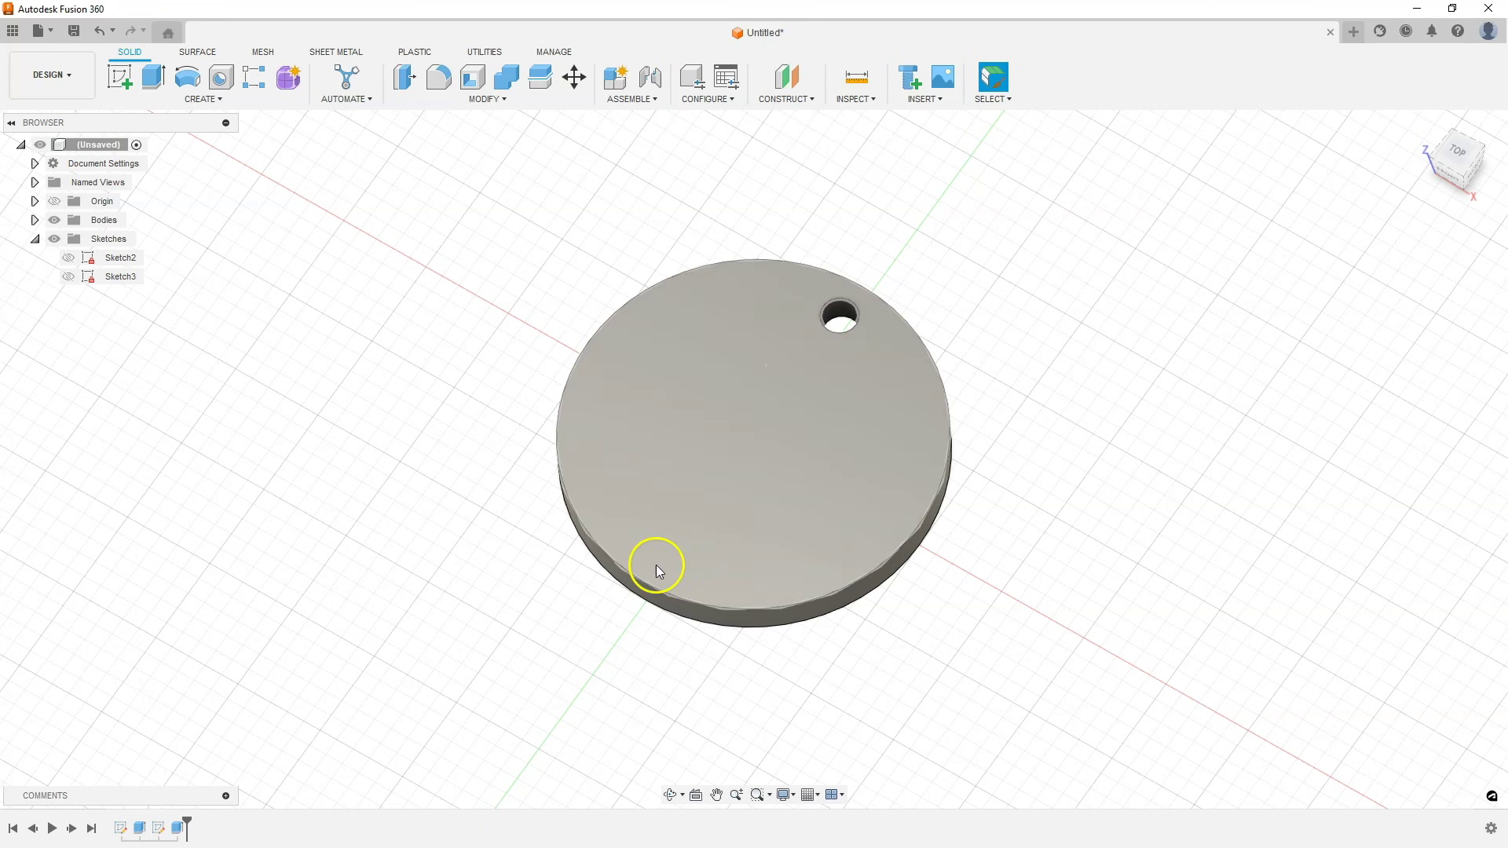
{"action": "left_click", "coordinate": [441, 360]}
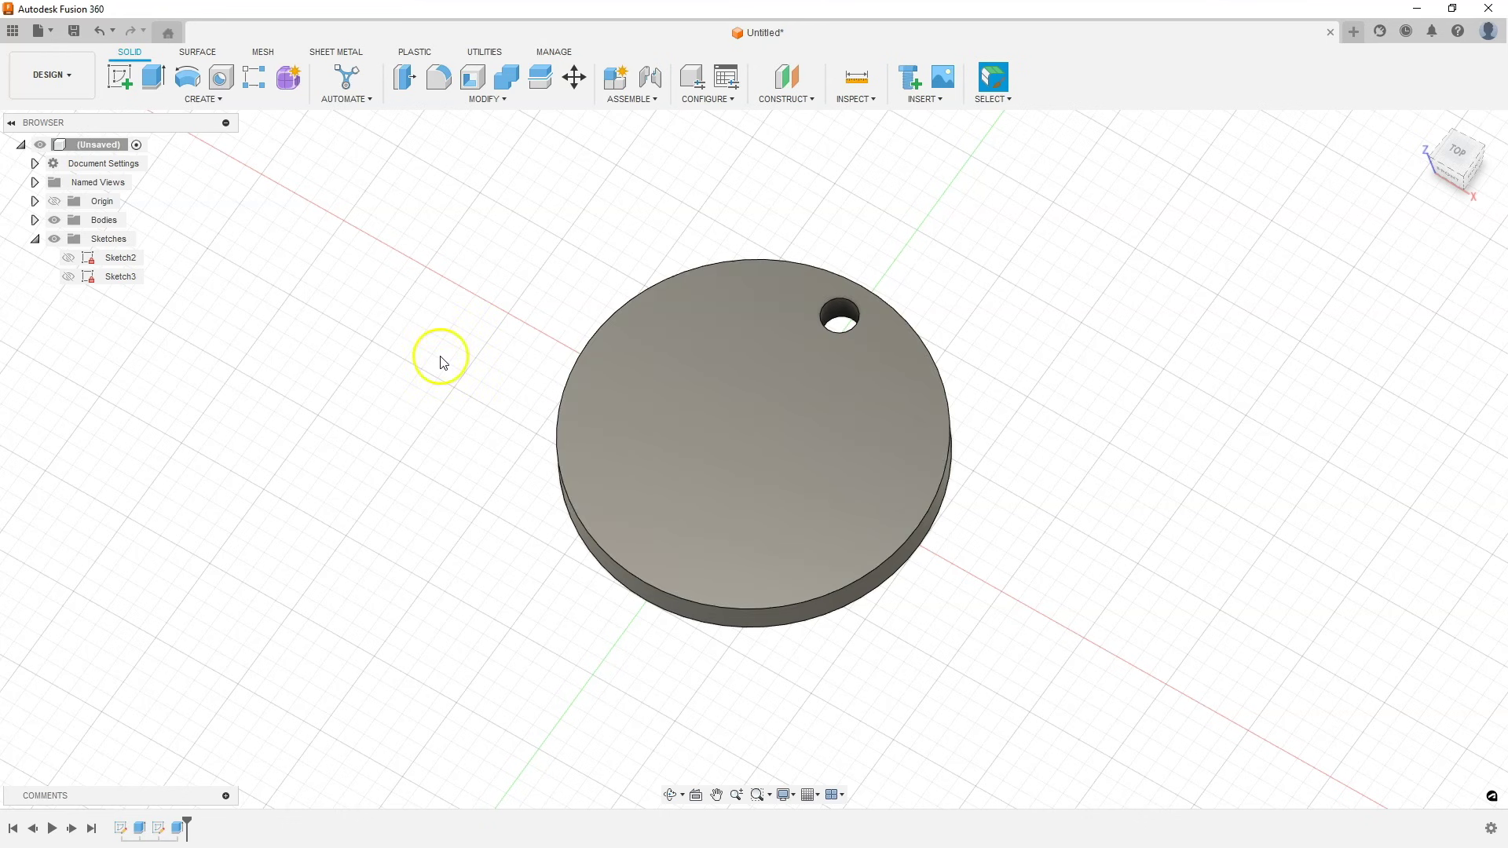
Step: Start a circular pattern with the object type set to Features and select the hole cut as its object
{"action": "left_click", "coordinate": [225, 100]}
{"action": "mouse_move", "coordinate": [179, 419]}
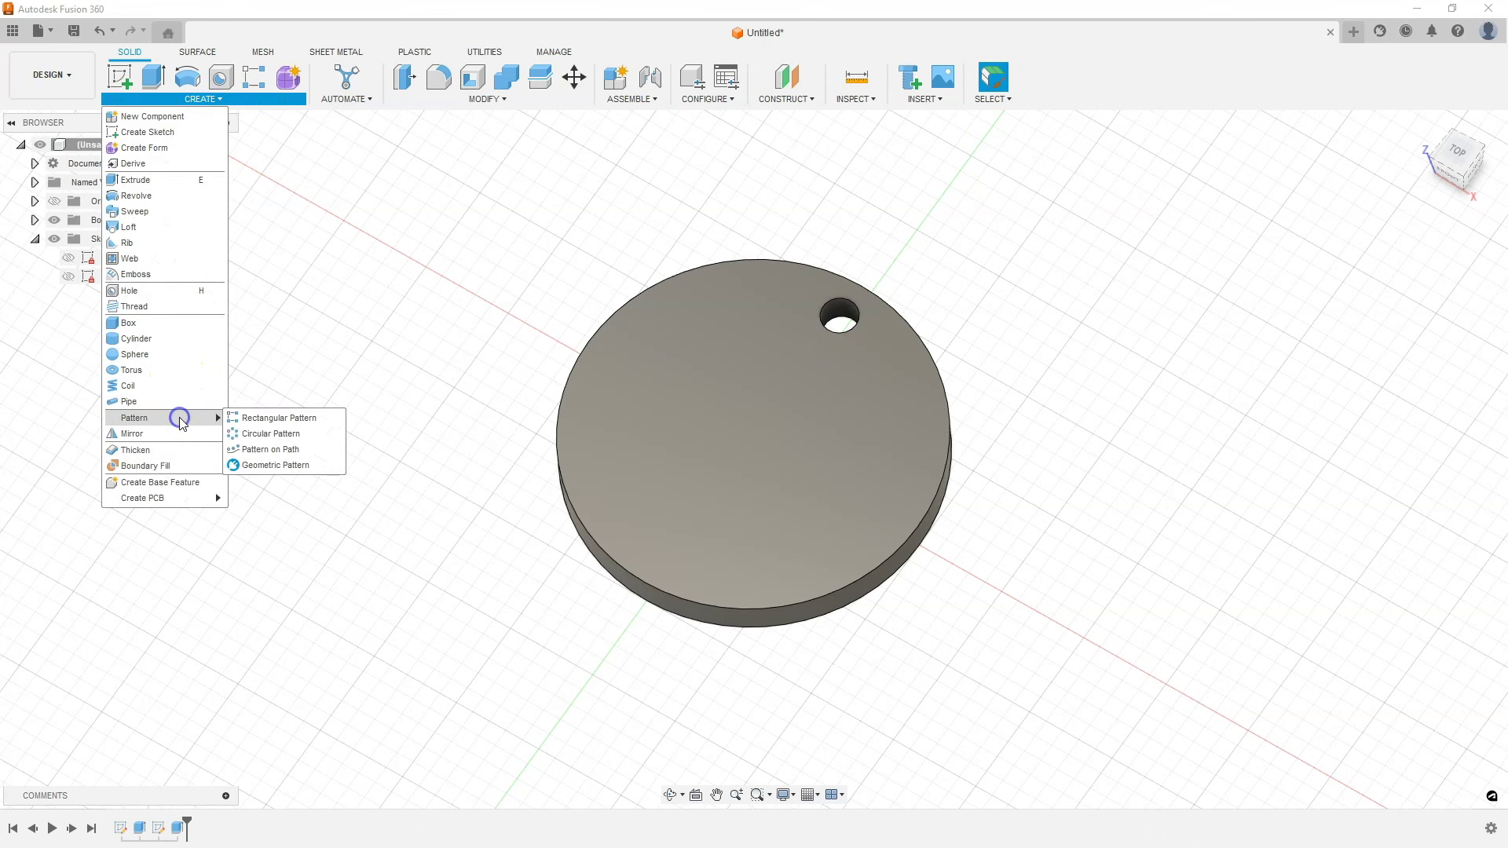
{"action": "left_click", "coordinate": [285, 439]}
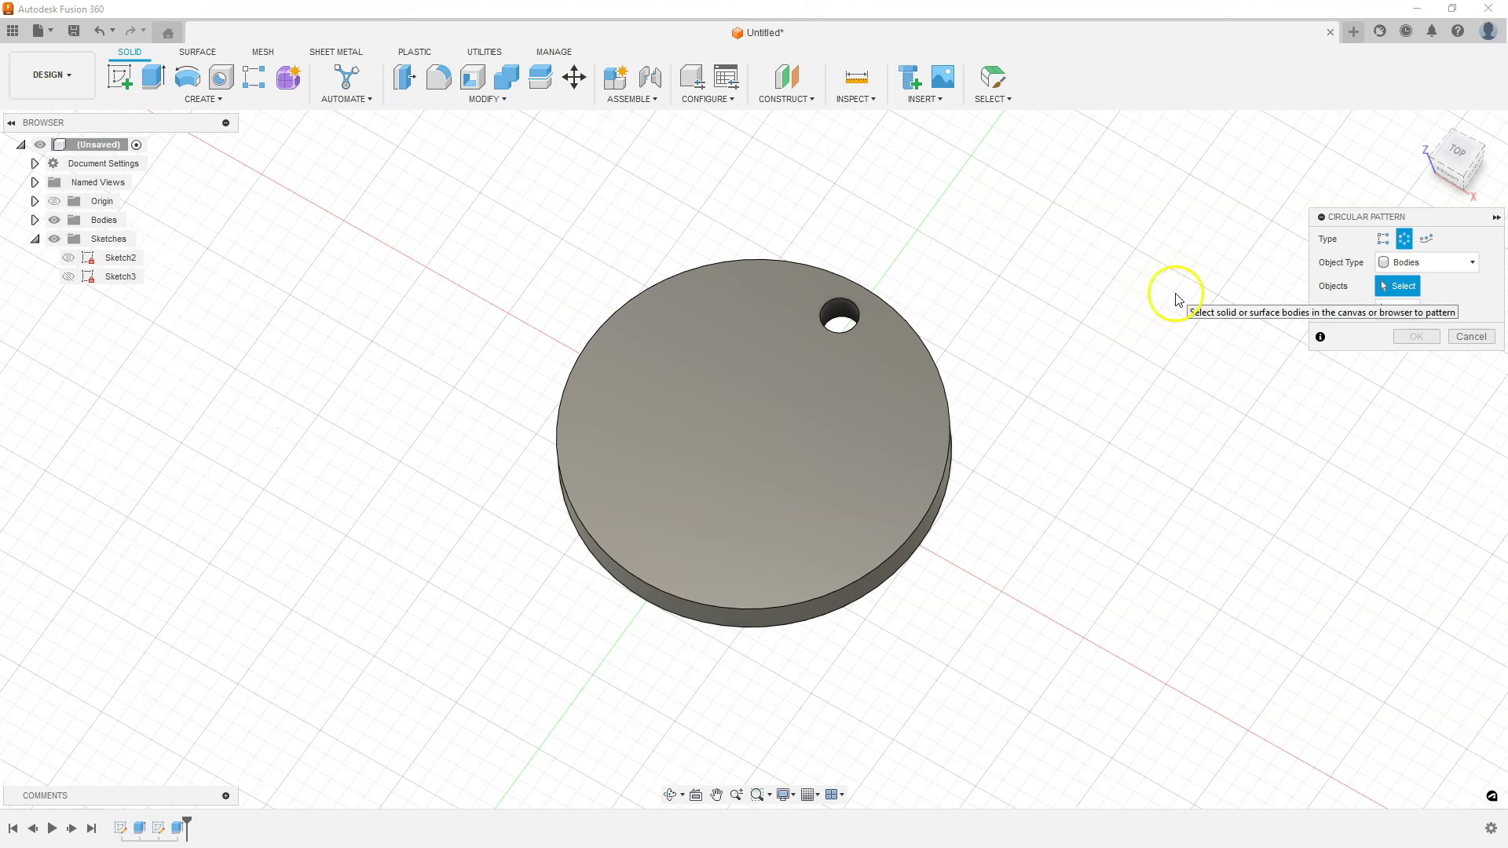
{"action": "left_click", "coordinate": [1466, 262]}
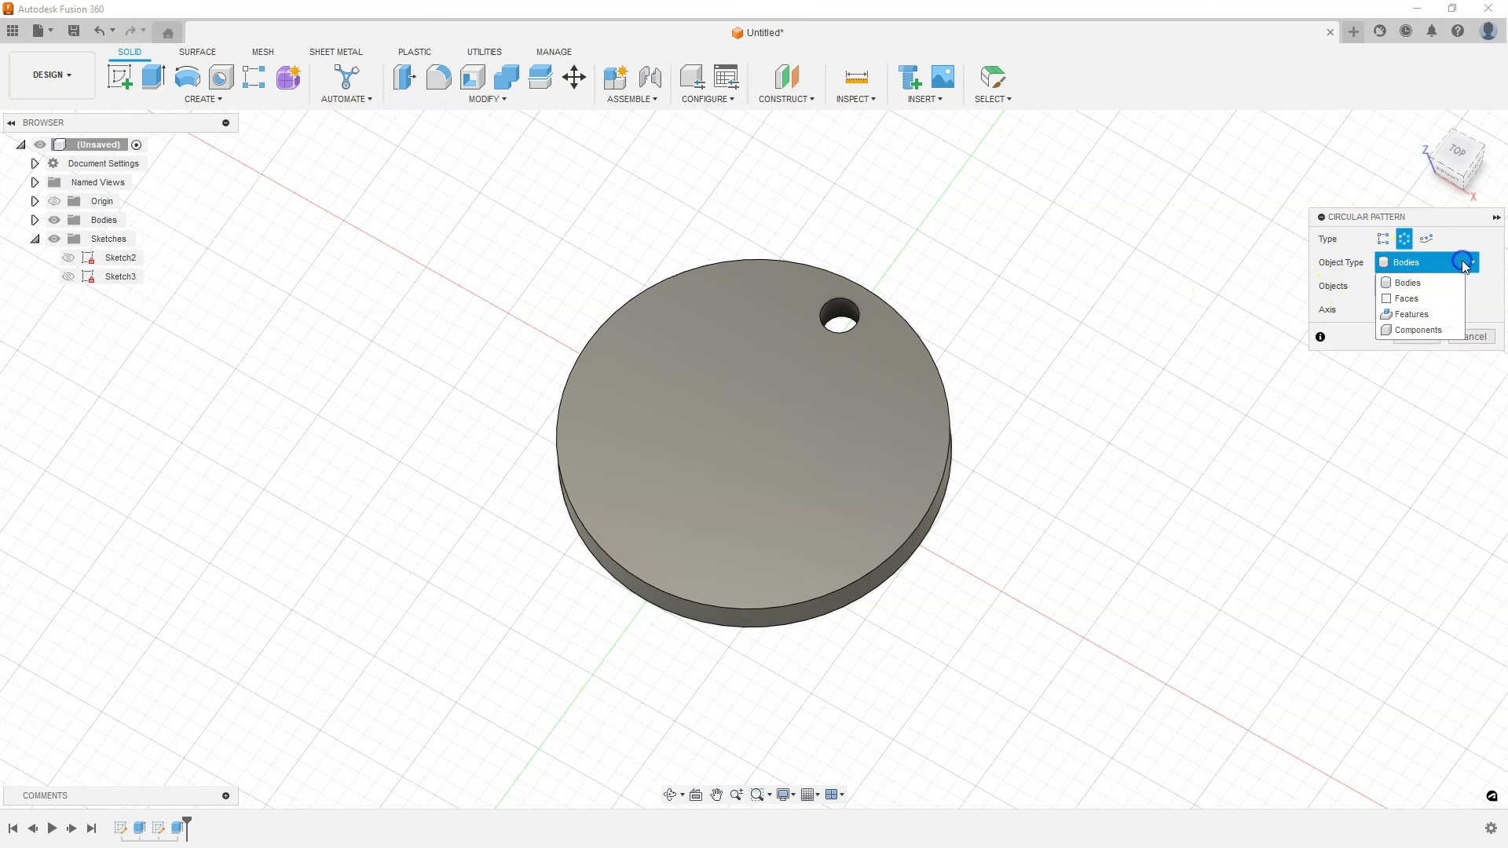
{"action": "left_click", "coordinate": [1435, 315]}
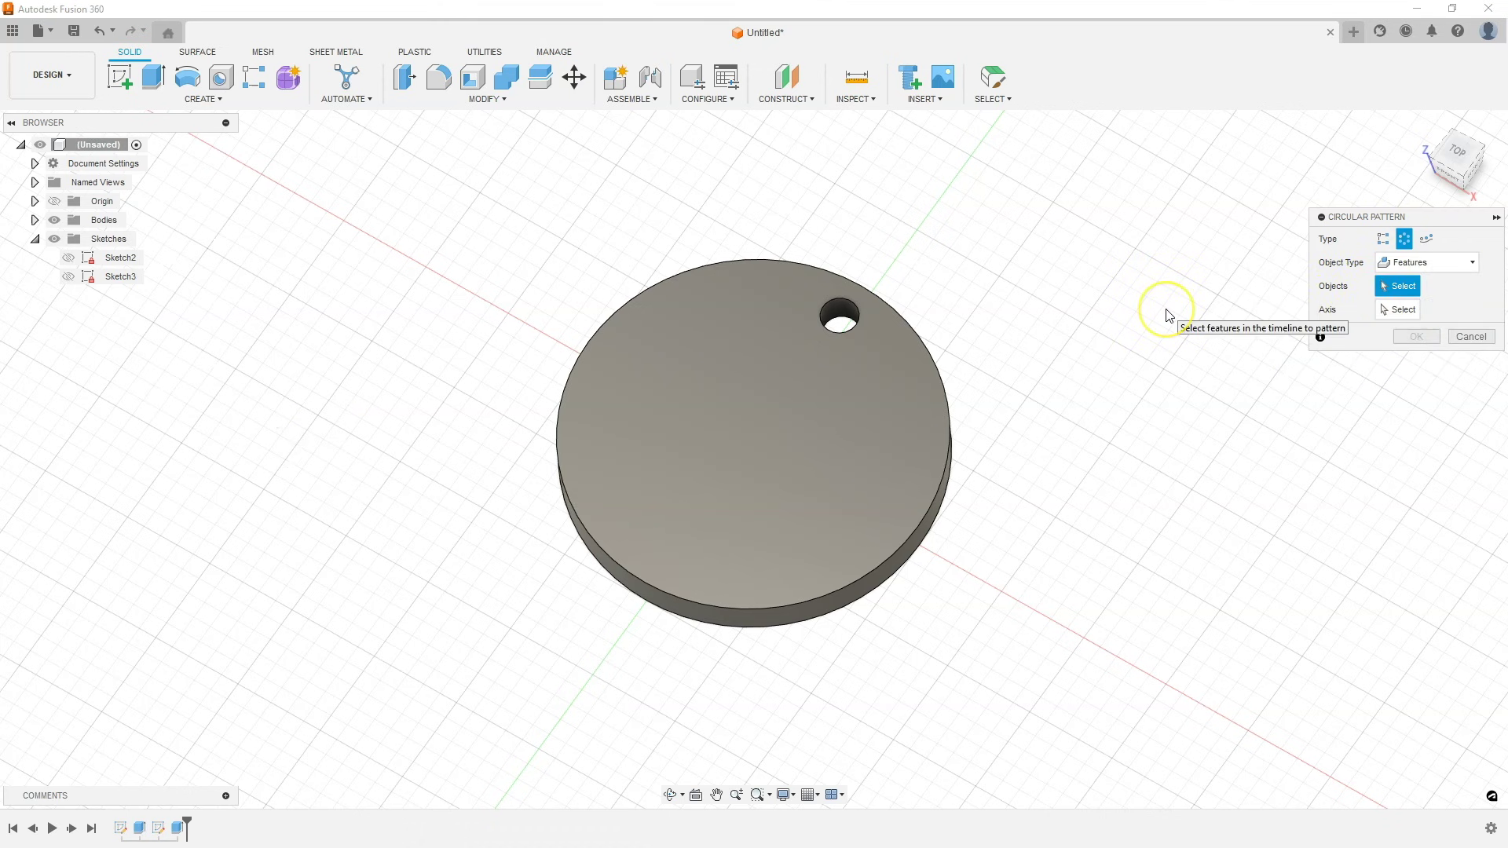
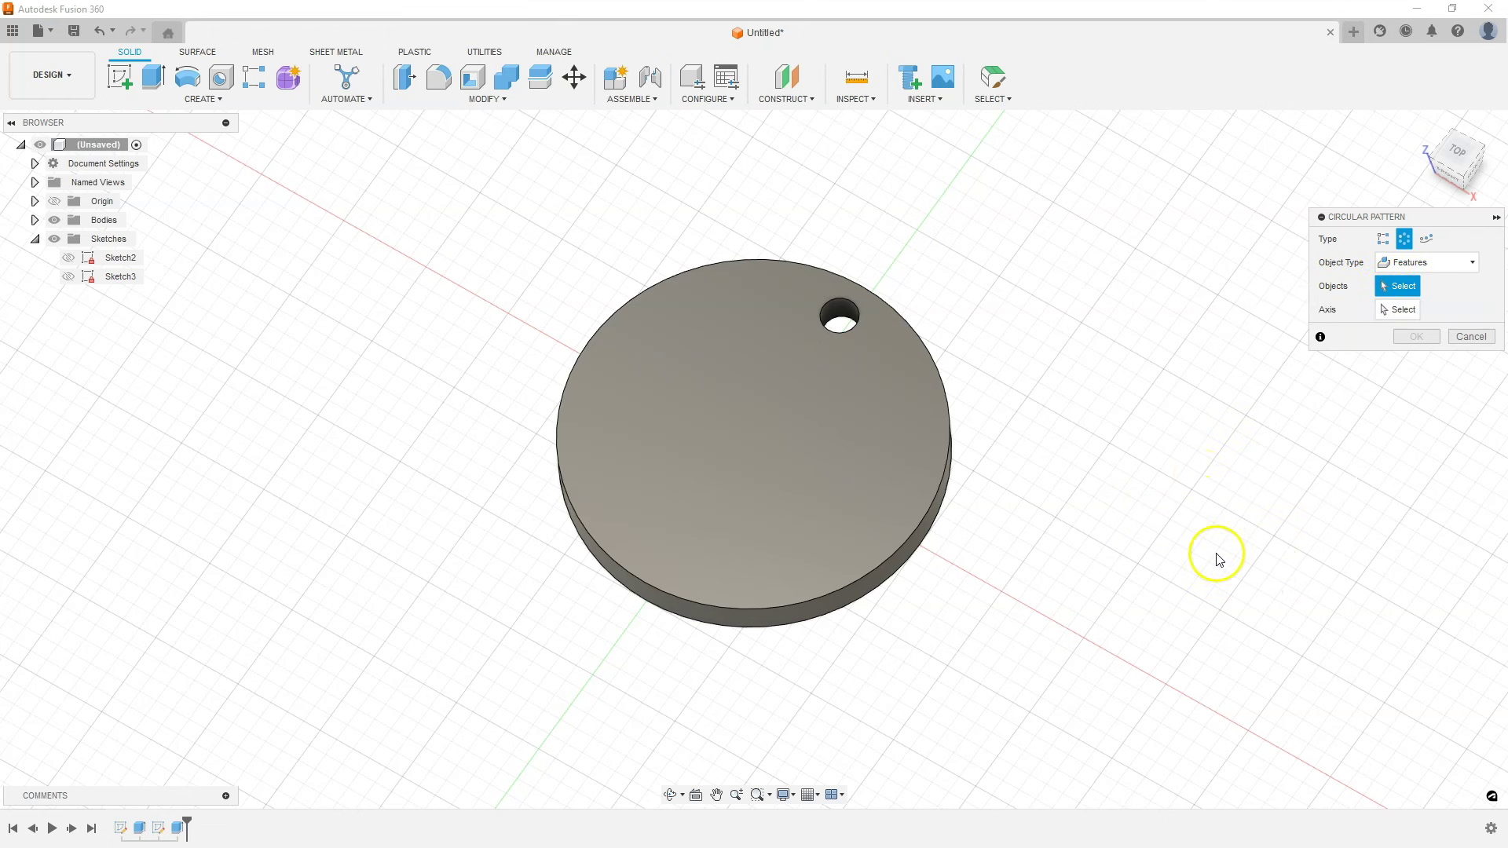
{"action": "left_click", "coordinate": [175, 834]}
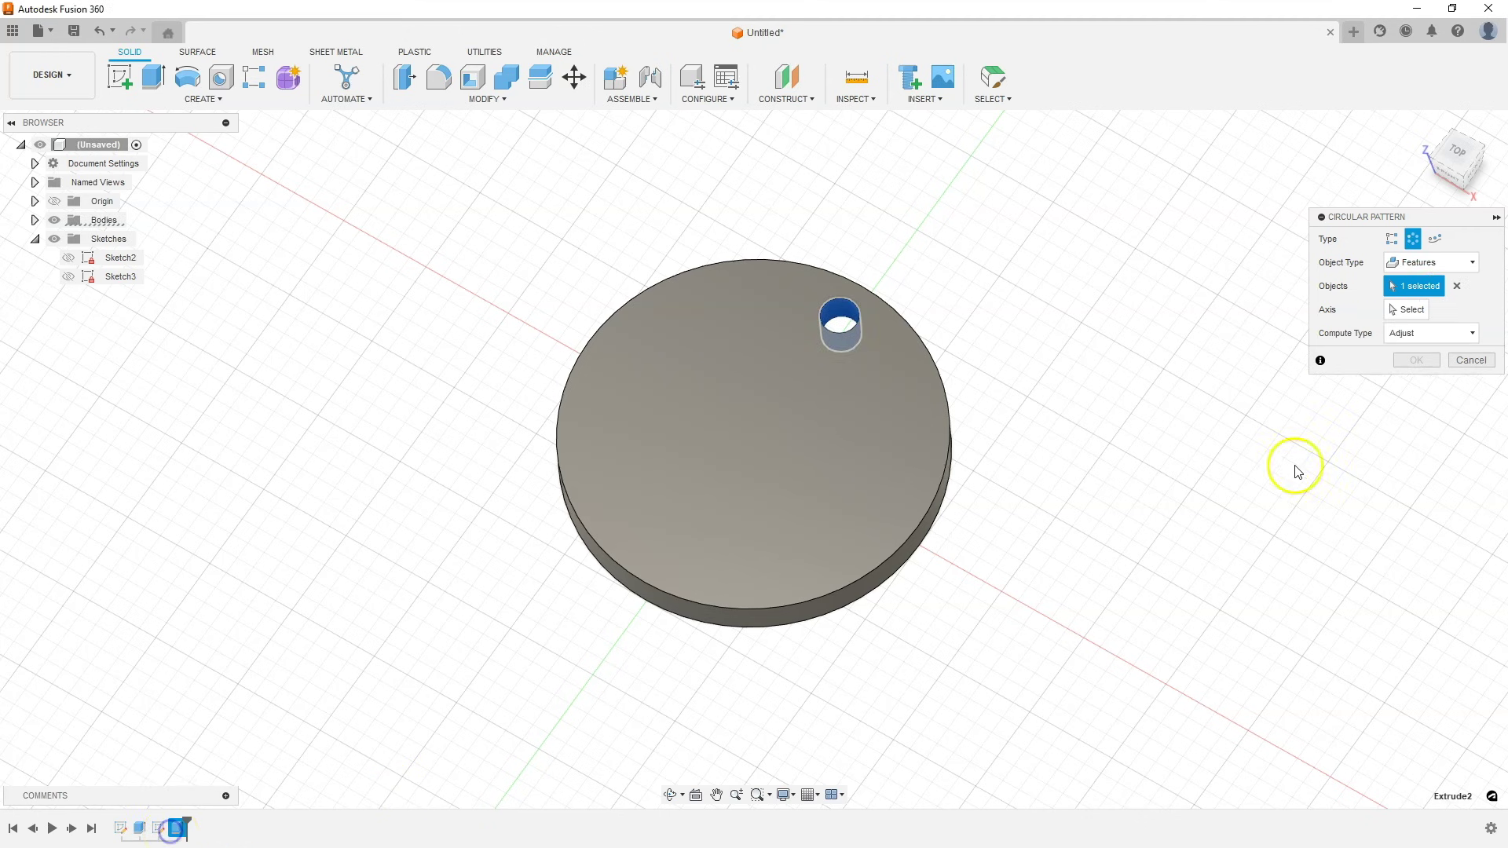
{"action": "left_click", "coordinate": [1456, 288]}
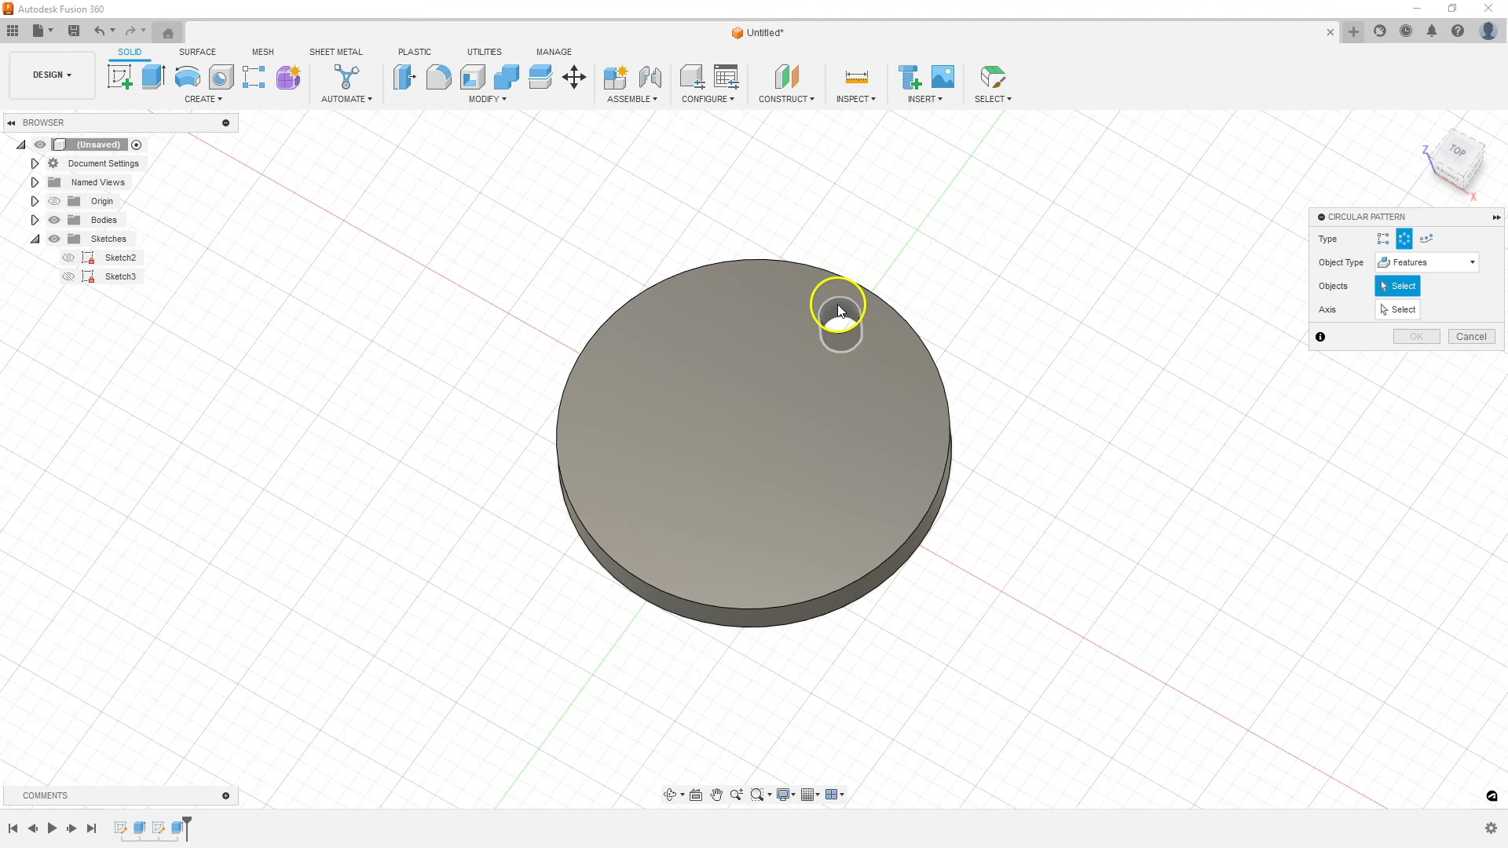
{"action": "left_click", "coordinate": [840, 314]}
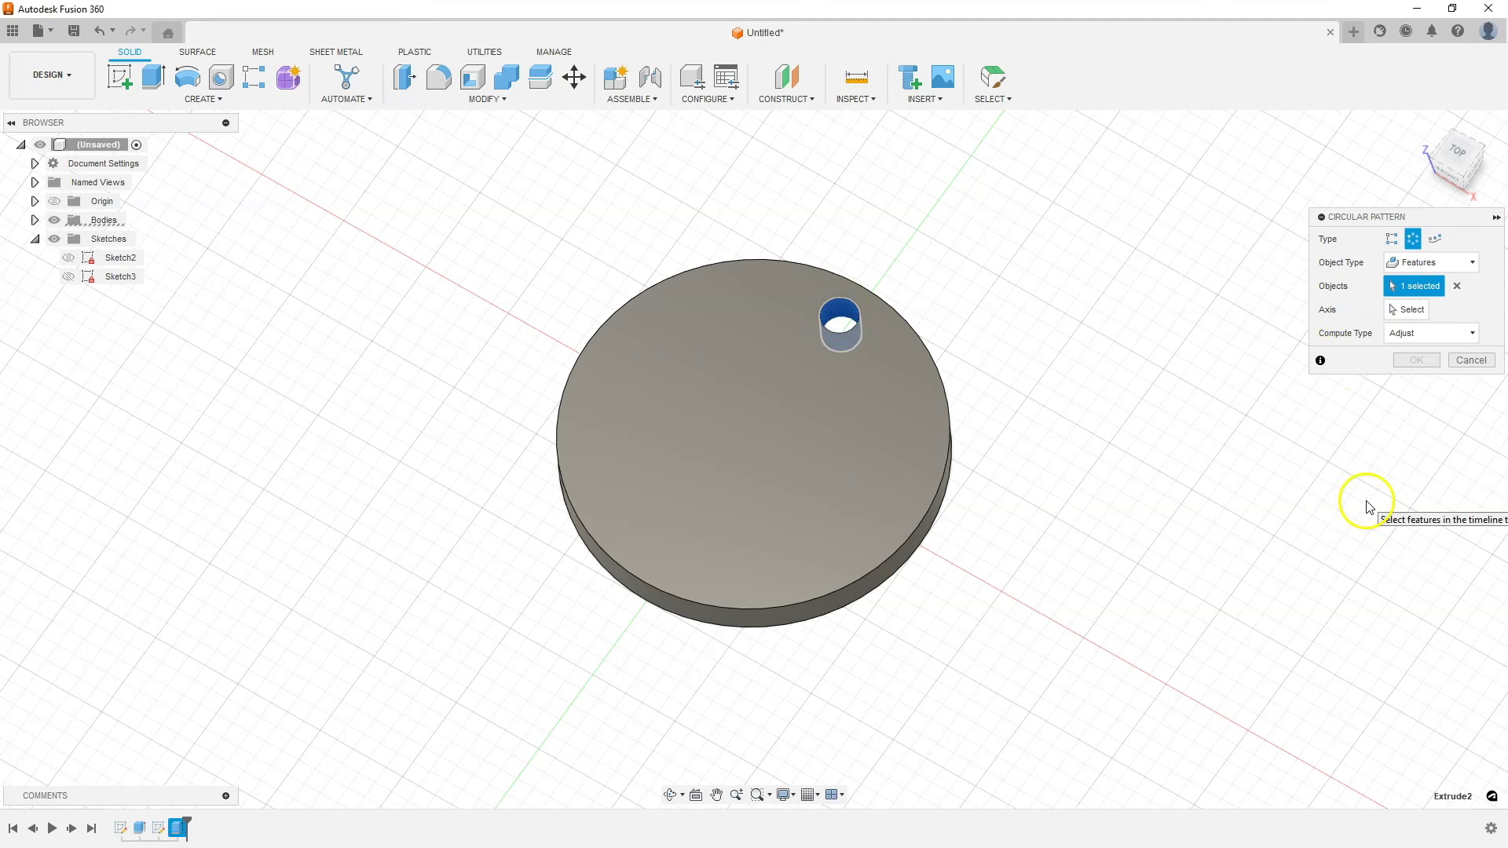
Step: Pattern the hole around the disc's vertical Z axis with a quantity of 10
{"action": "left_click", "coordinate": [1415, 311]}
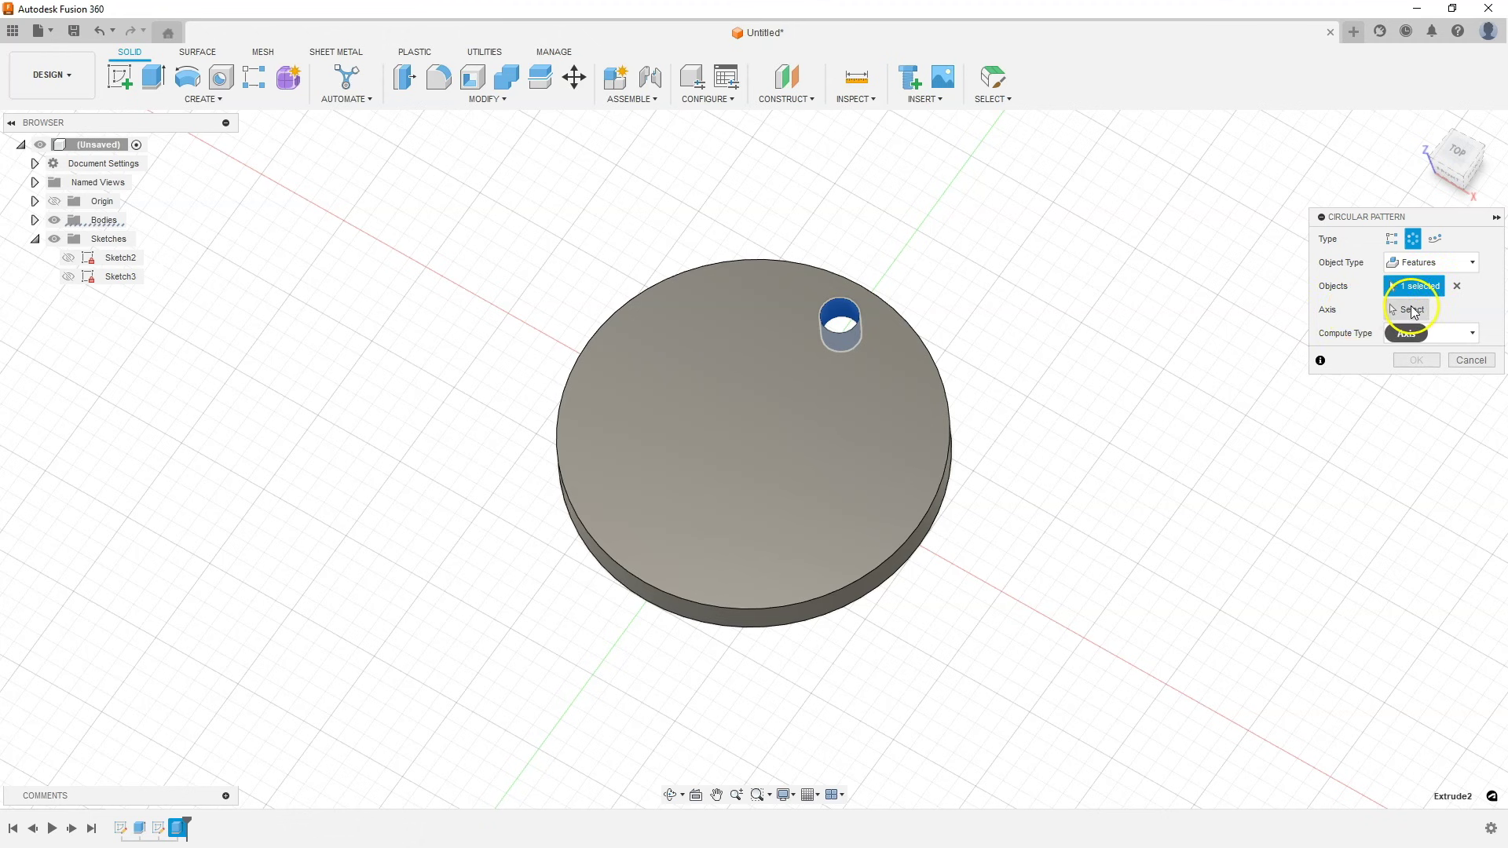
{"action": "left_click", "coordinate": [1412, 311]}
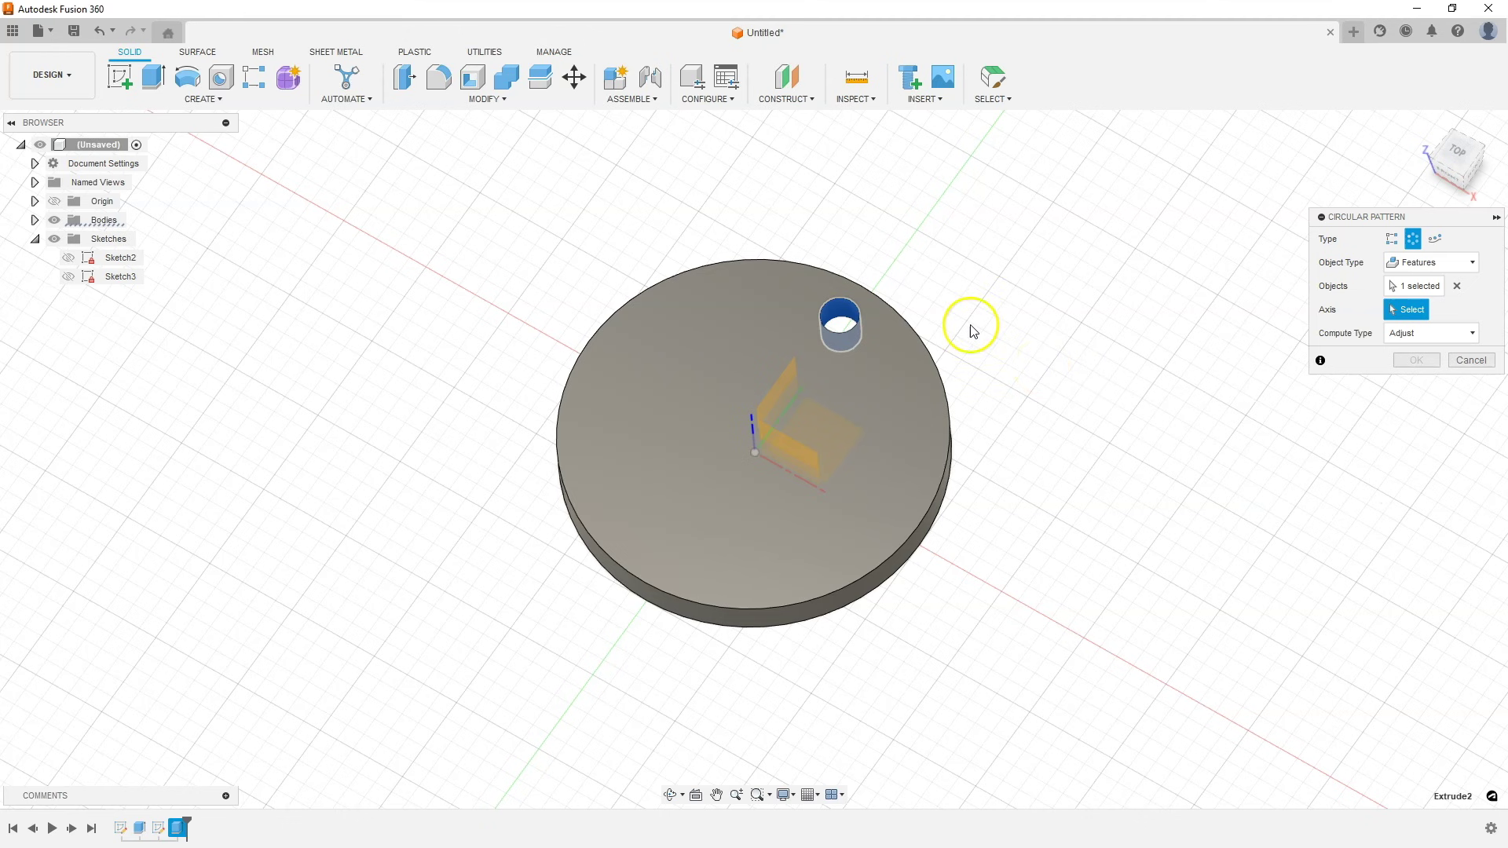
{"action": "left_click", "coordinate": [752, 422]}
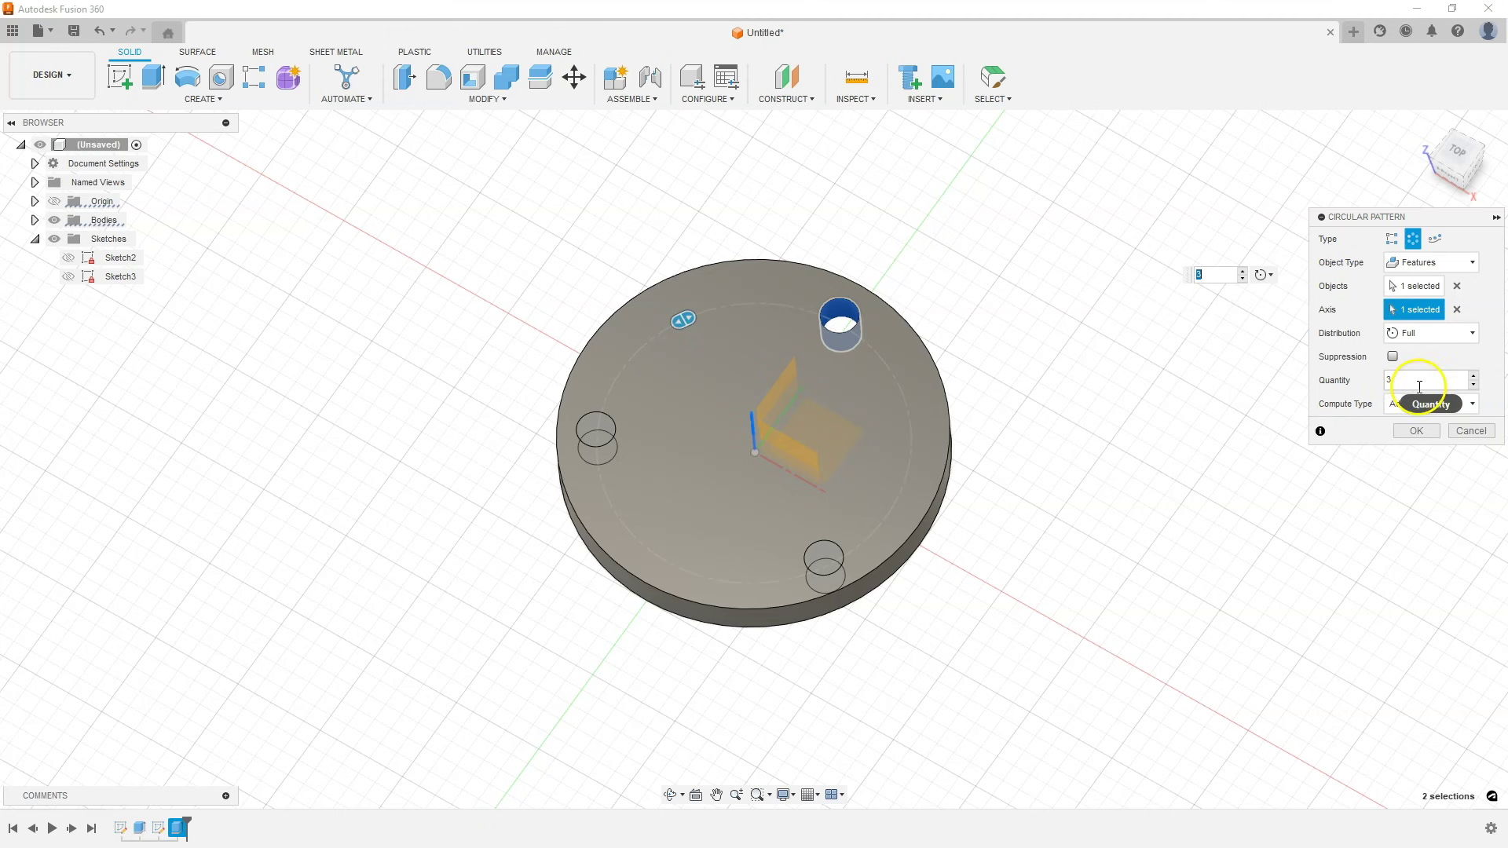
{"action": "left_click", "coordinate": [1366, 386]}
{"action": "type", "text": "10"}
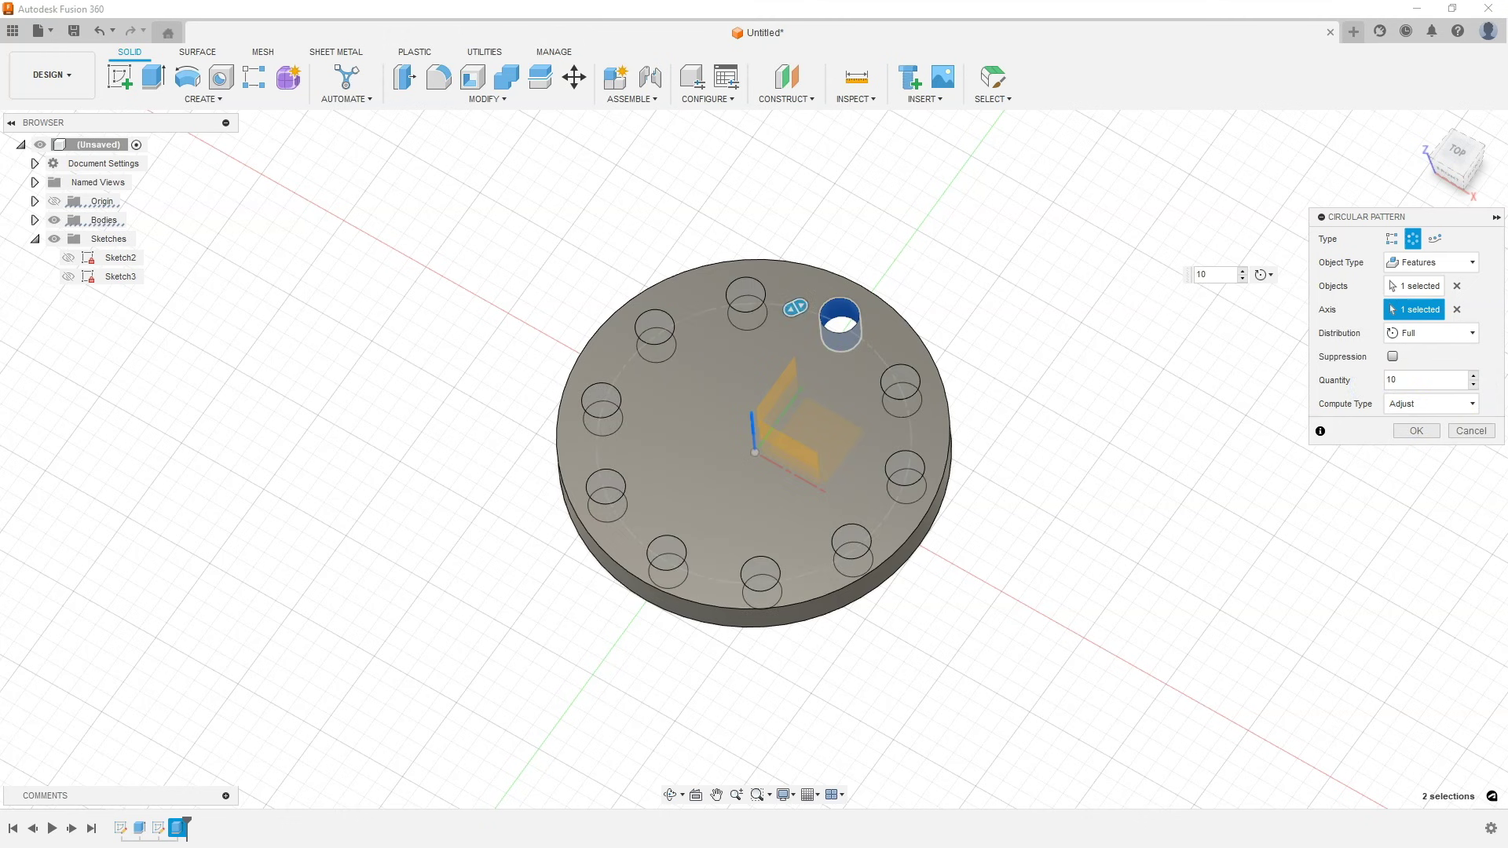
{"action": "left_click", "coordinate": [832, 400]}
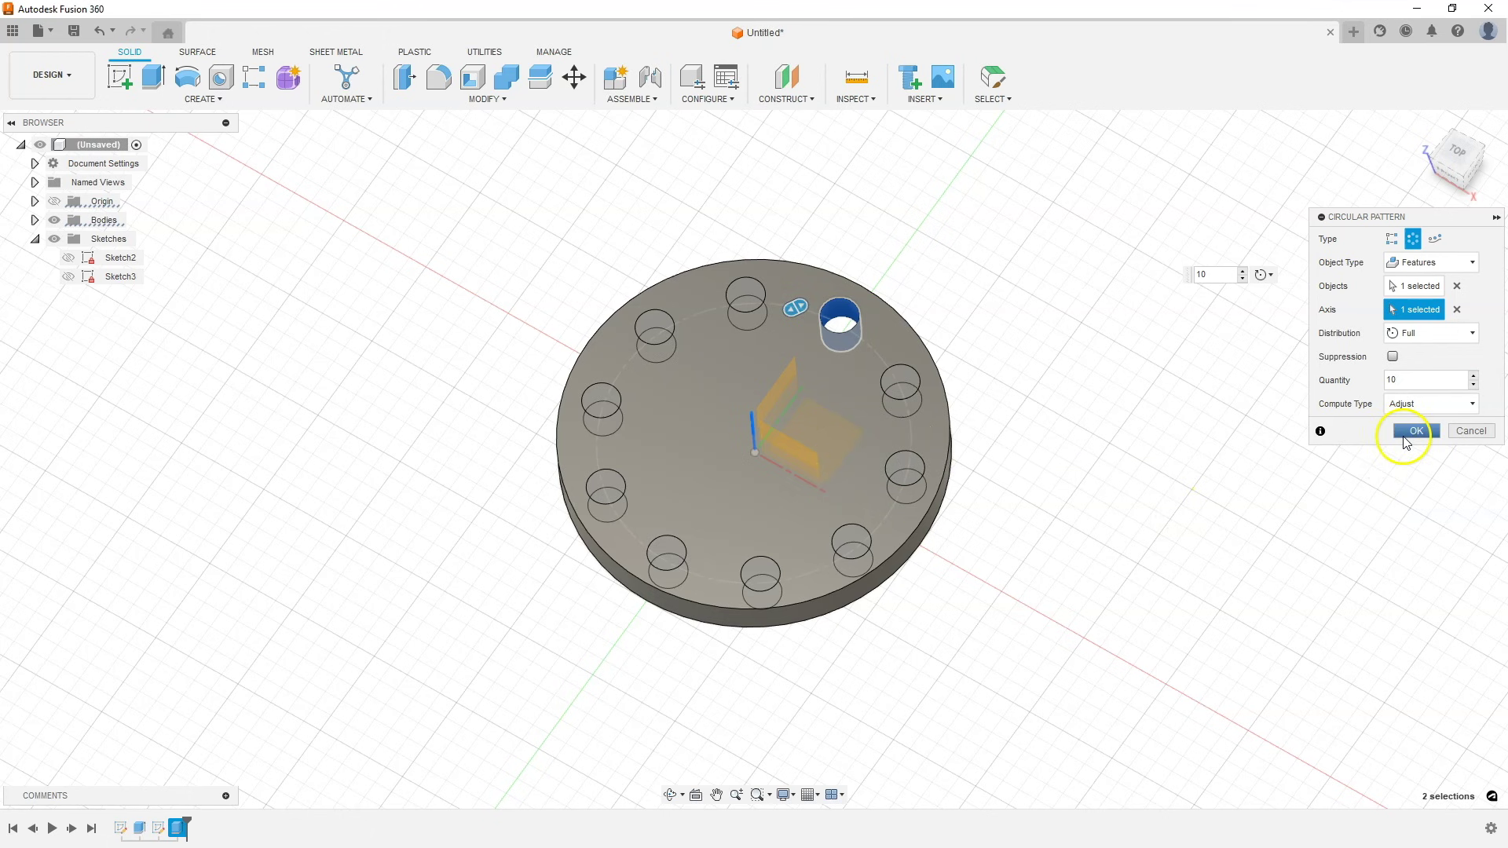
{"action": "left_click", "coordinate": [1416, 430]}
{"action": "middle_click_drag", "start_coordinate": [1115, 459], "coordinate": [1087, 501], "text": "shift"}
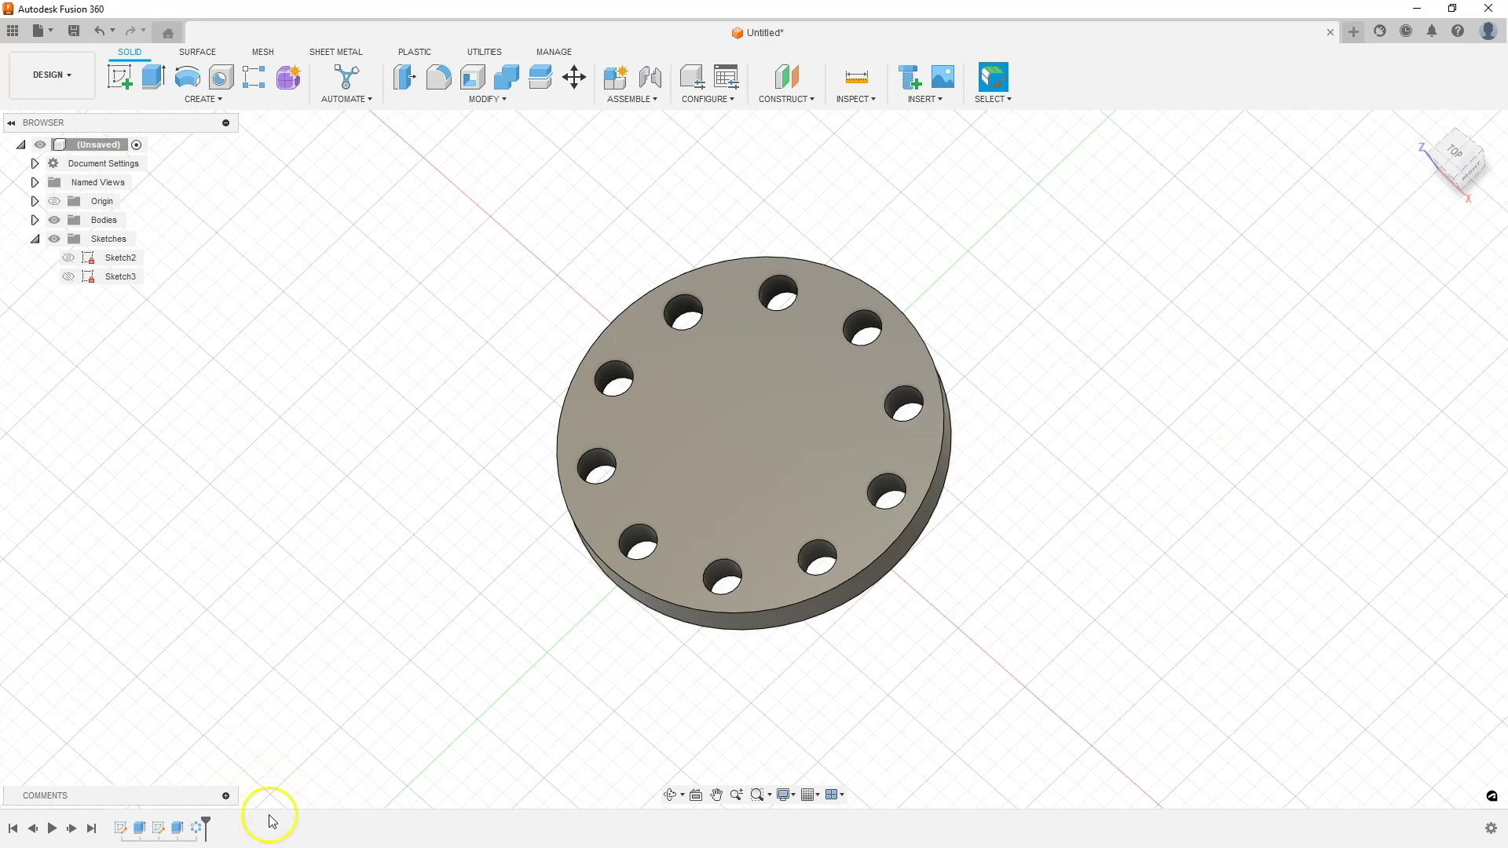
Step: Edit the holes' circular pattern to use a Partial distribution with an angle of 180 degrees
{"action": "right_click", "coordinate": [195, 826]}
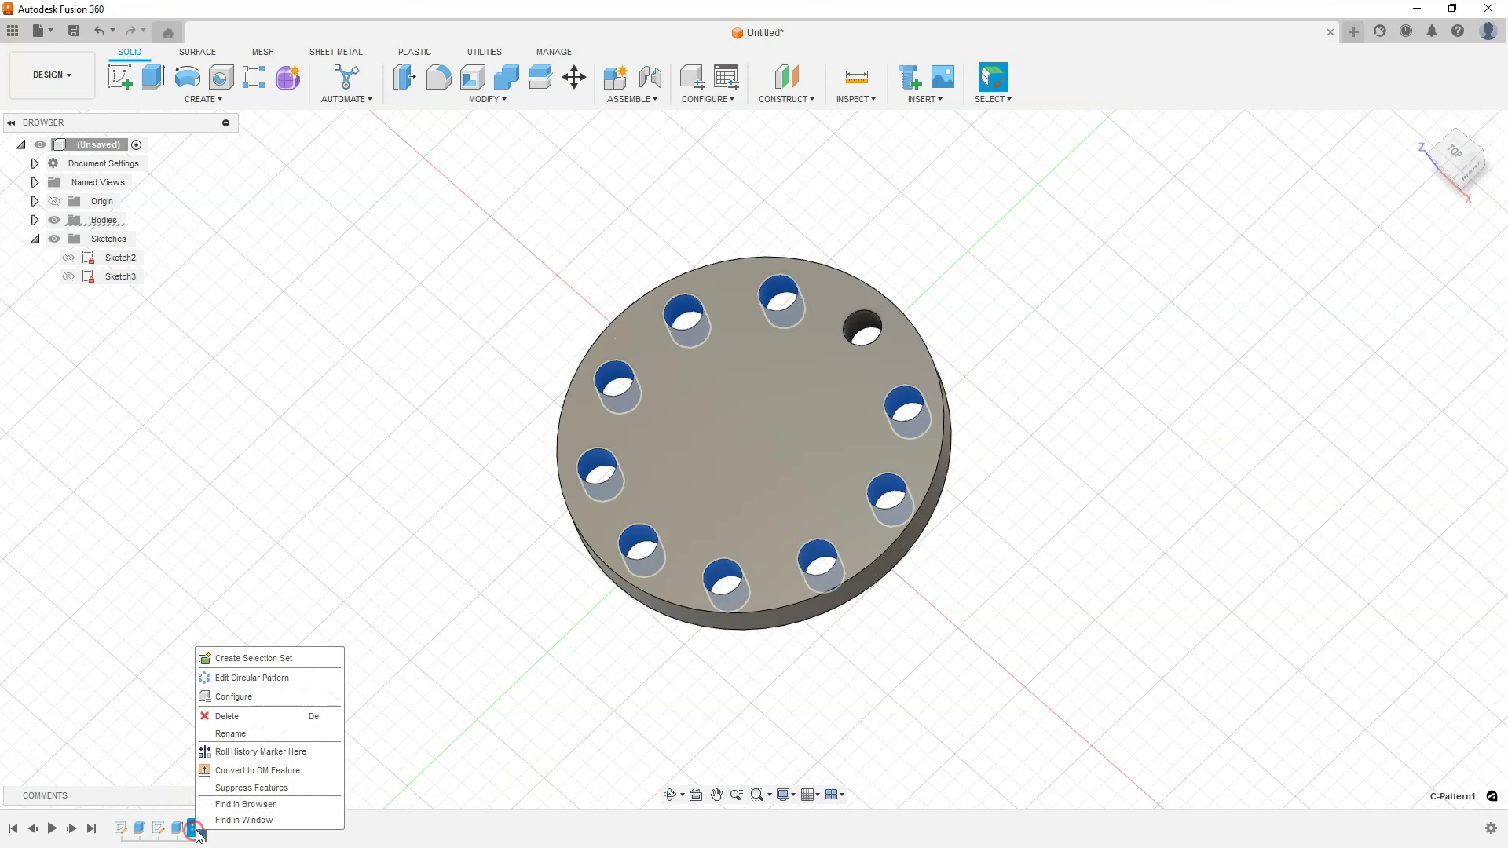
{"action": "left_click", "coordinate": [285, 688]}
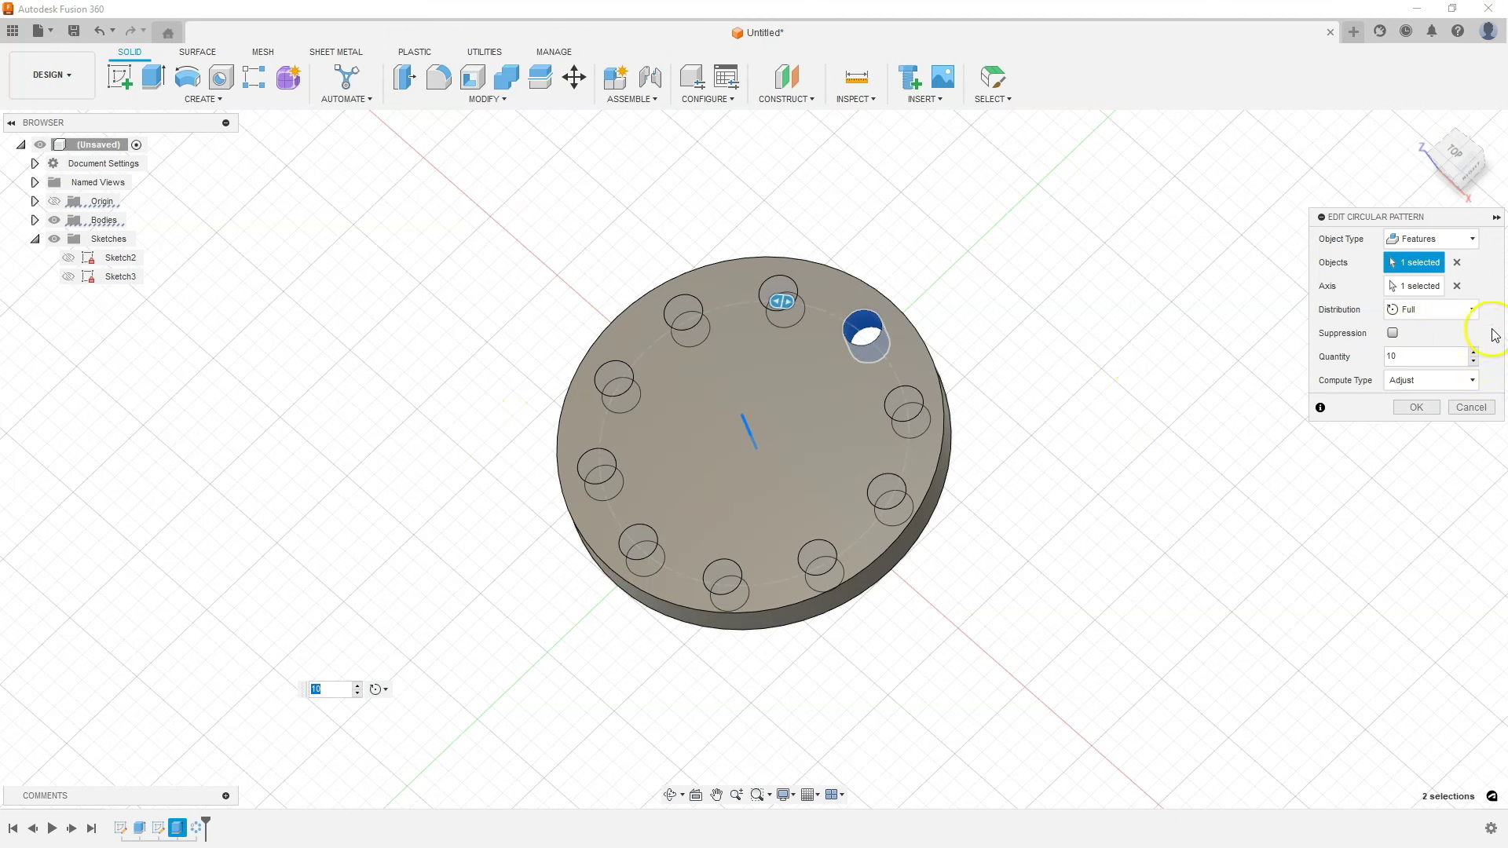
{"action": "left_click", "coordinate": [1448, 312]}
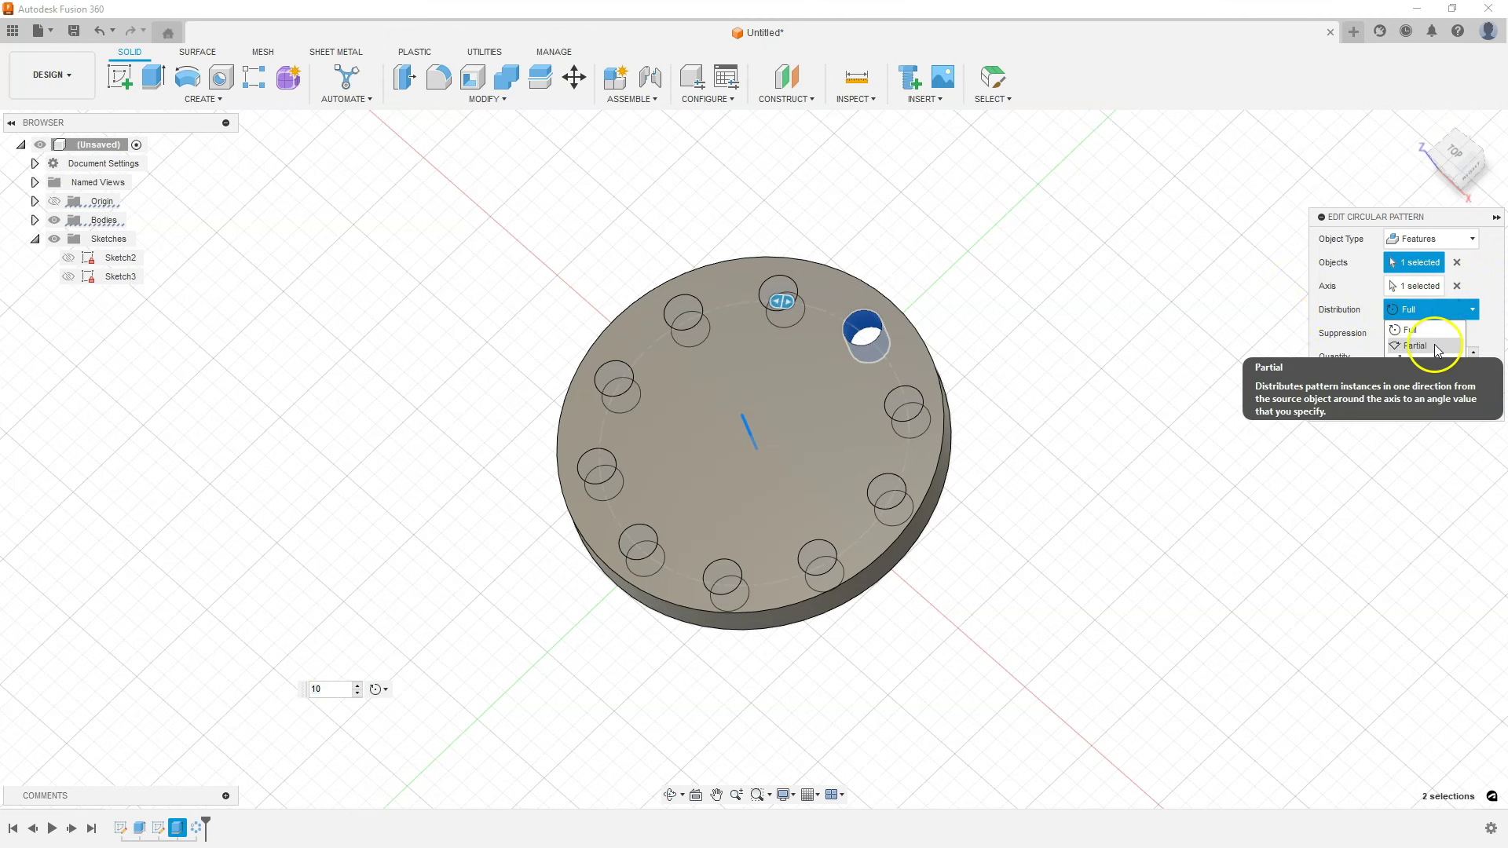
{"action": "left_click", "coordinate": [1434, 346]}
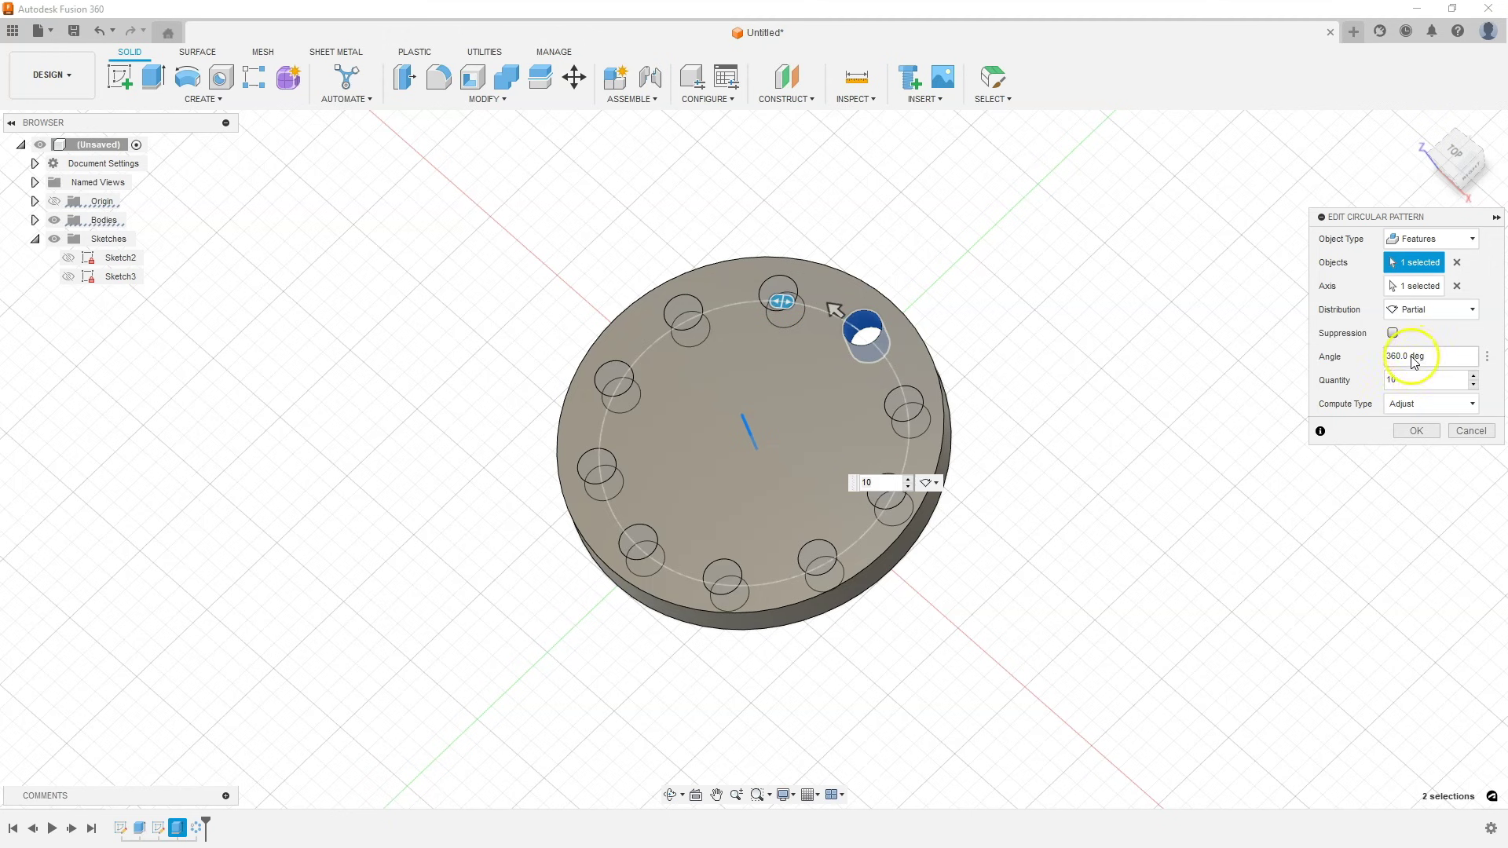
{"action": "left_click_drag", "start_coordinate": [1396, 356], "coordinate": [1384, 350]}
{"action": "type", "text": "18"}
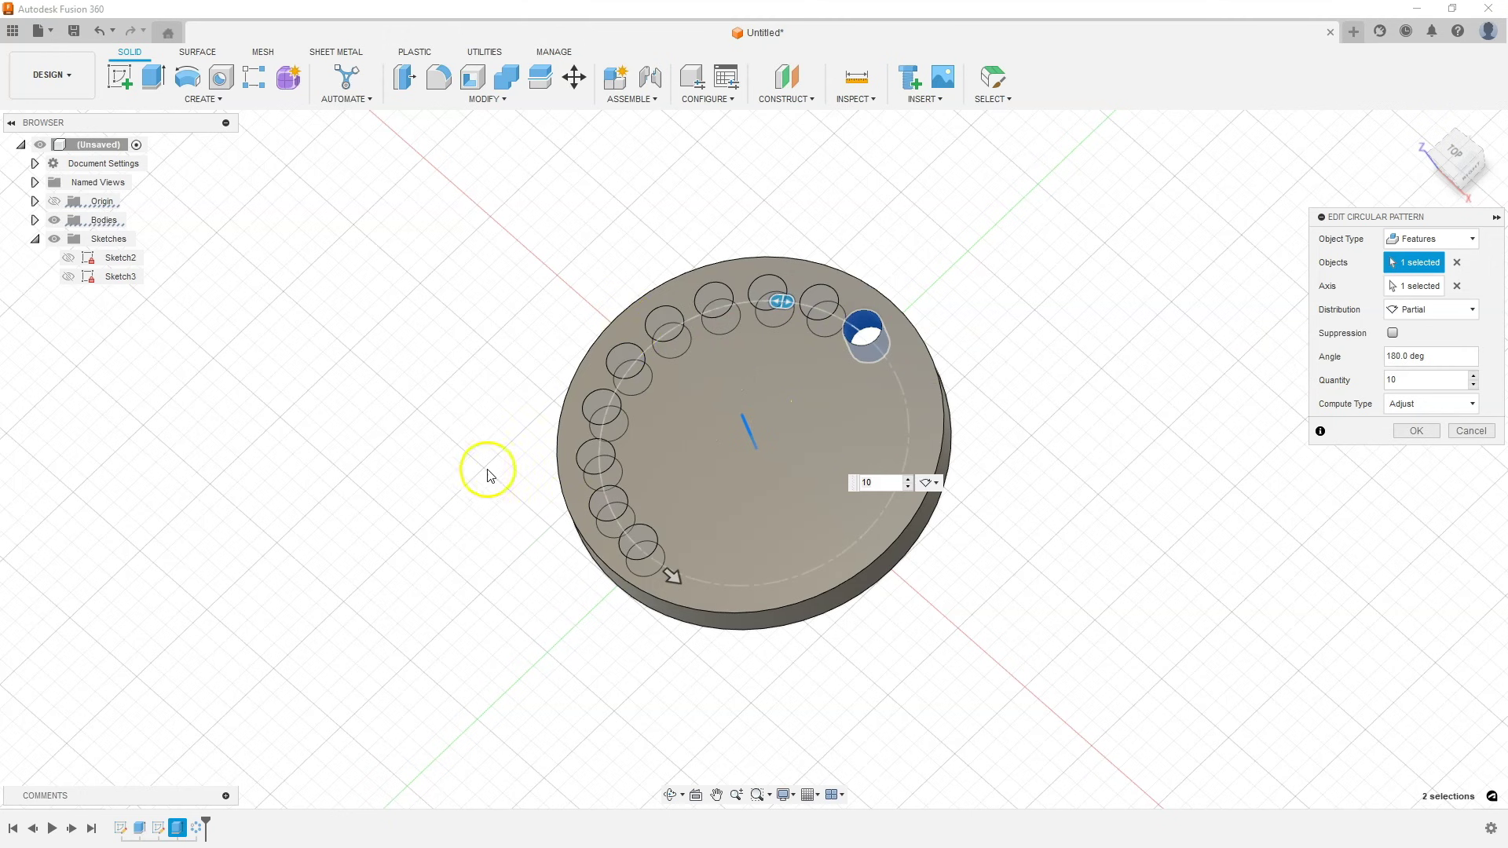
Step: Set the circular pattern's angle to 360 degrees
{"action": "key", "text": "BackSpace"}
{"action": "key", "text": "BackSpace"}
{"action": "type", "text": "36"}
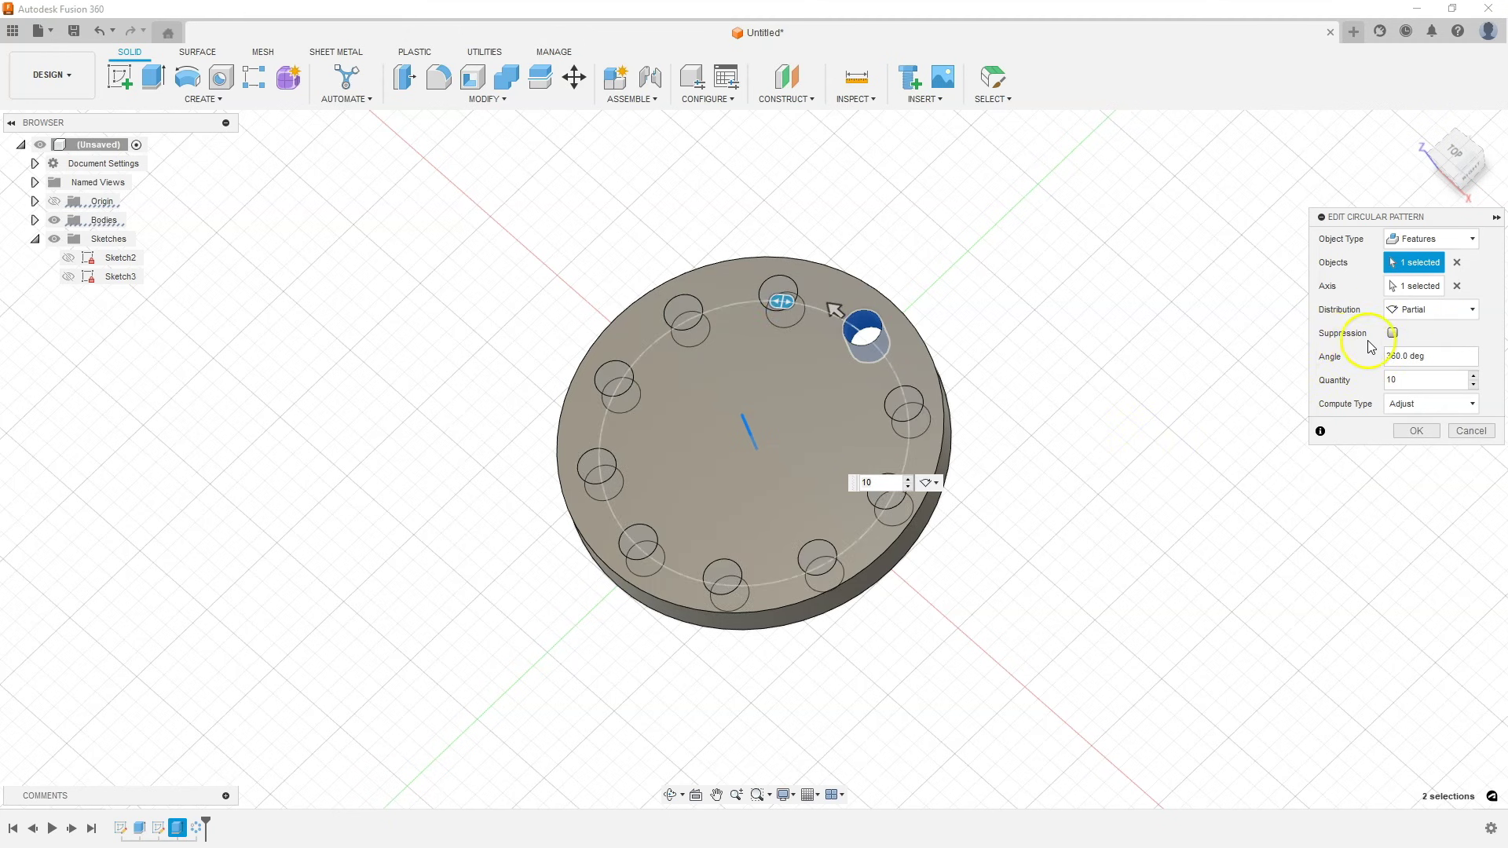
Step: Turn on suppression for the pattern and suppress four of the hole instances, three adjacent ones and one across the disc
{"action": "left_click", "coordinate": [1392, 334]}
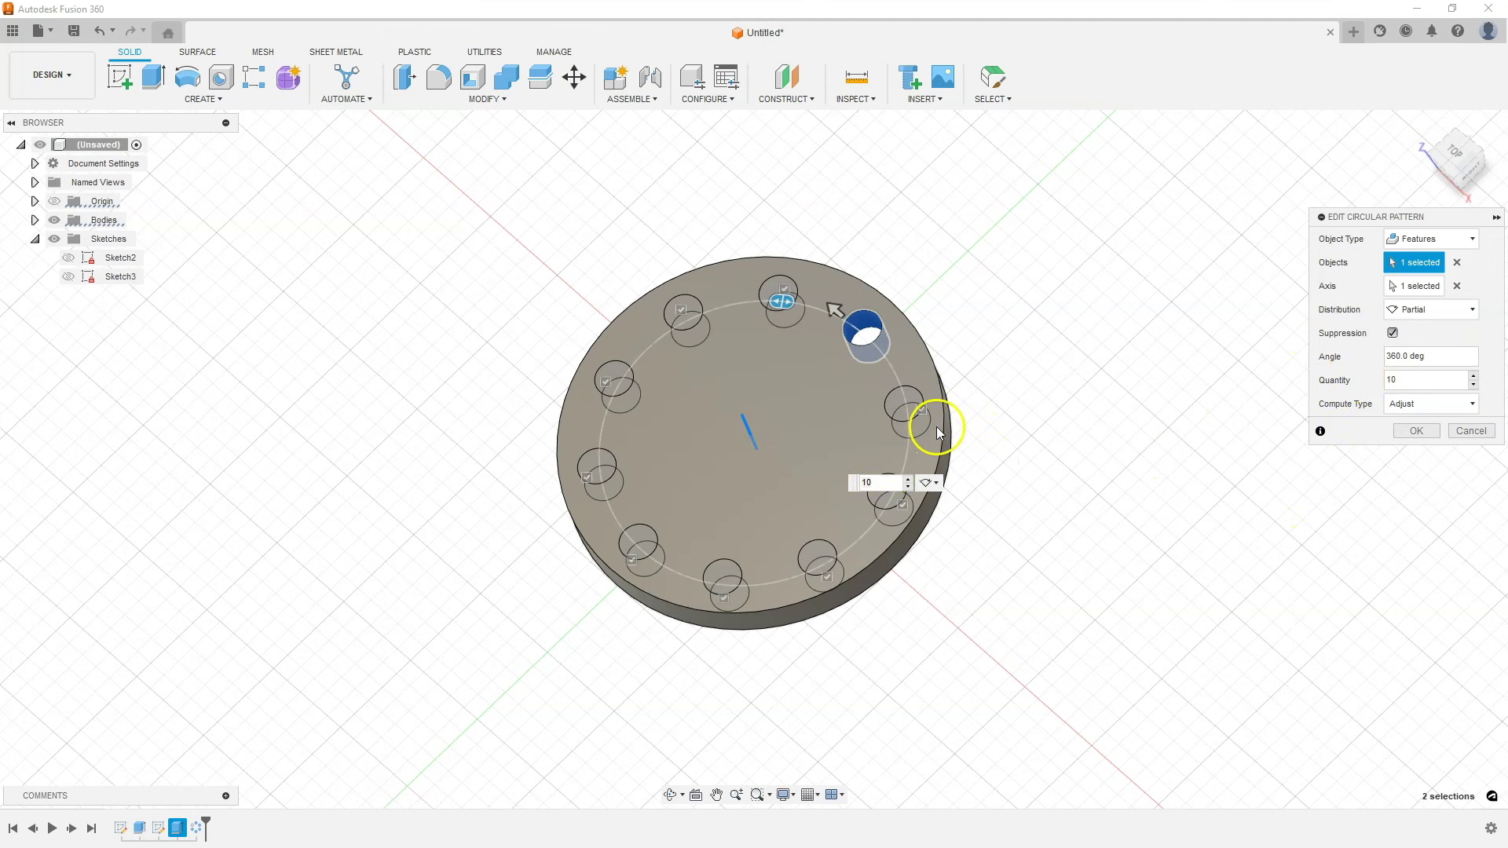
{"action": "left_click", "coordinate": [920, 405]}
{"action": "left_click", "coordinate": [903, 505]}
{"action": "left_click", "coordinate": [825, 577]}
{"action": "left_click", "coordinate": [605, 381]}
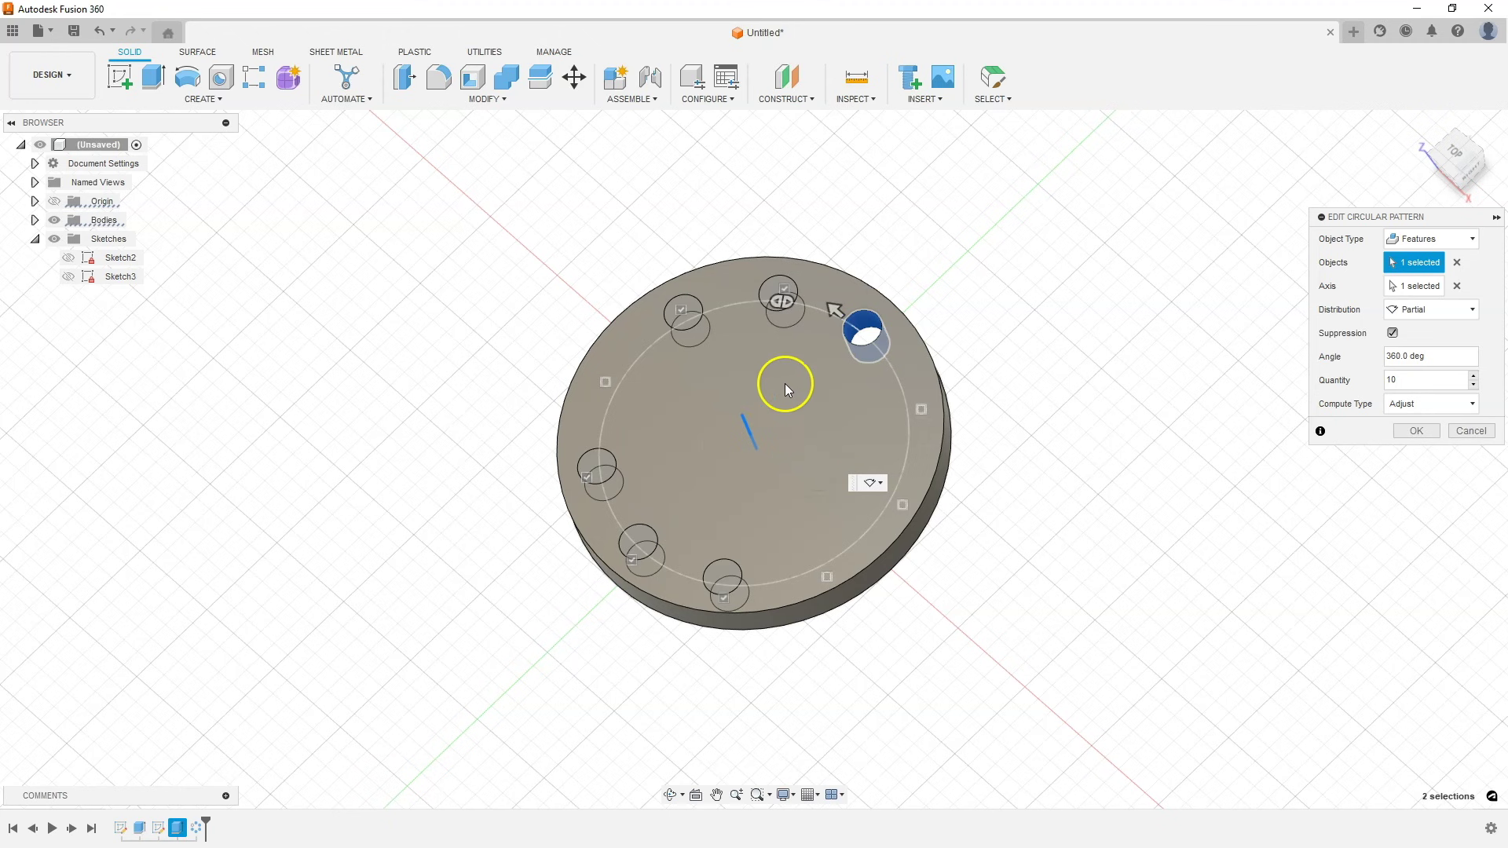
Step: Restore the four suppressed hole instances and apply the circular pattern edit
{"action": "left_click", "coordinate": [921, 409]}
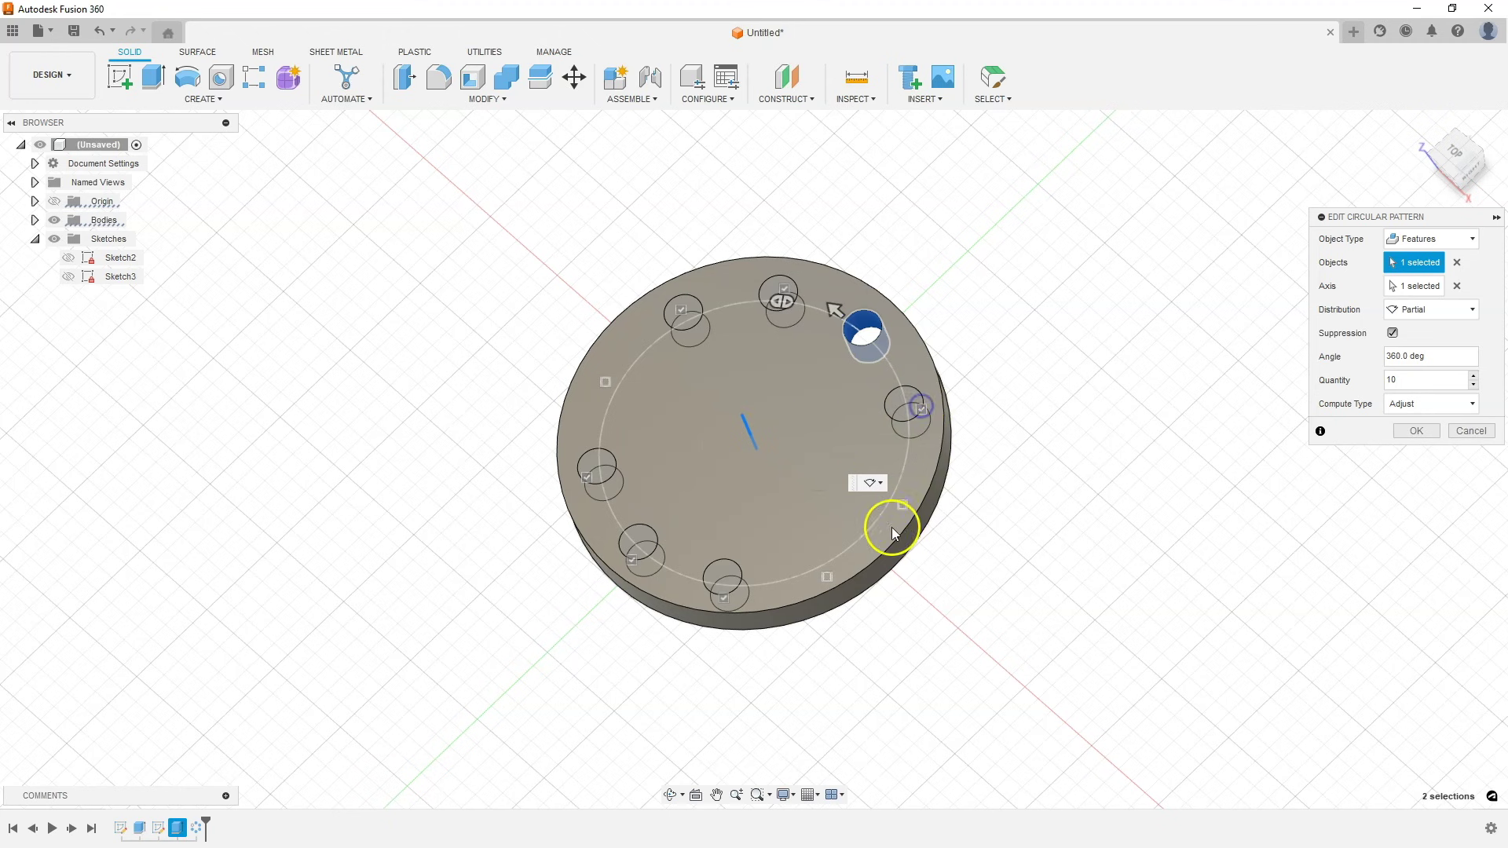
{"action": "left_click", "coordinate": [903, 503]}
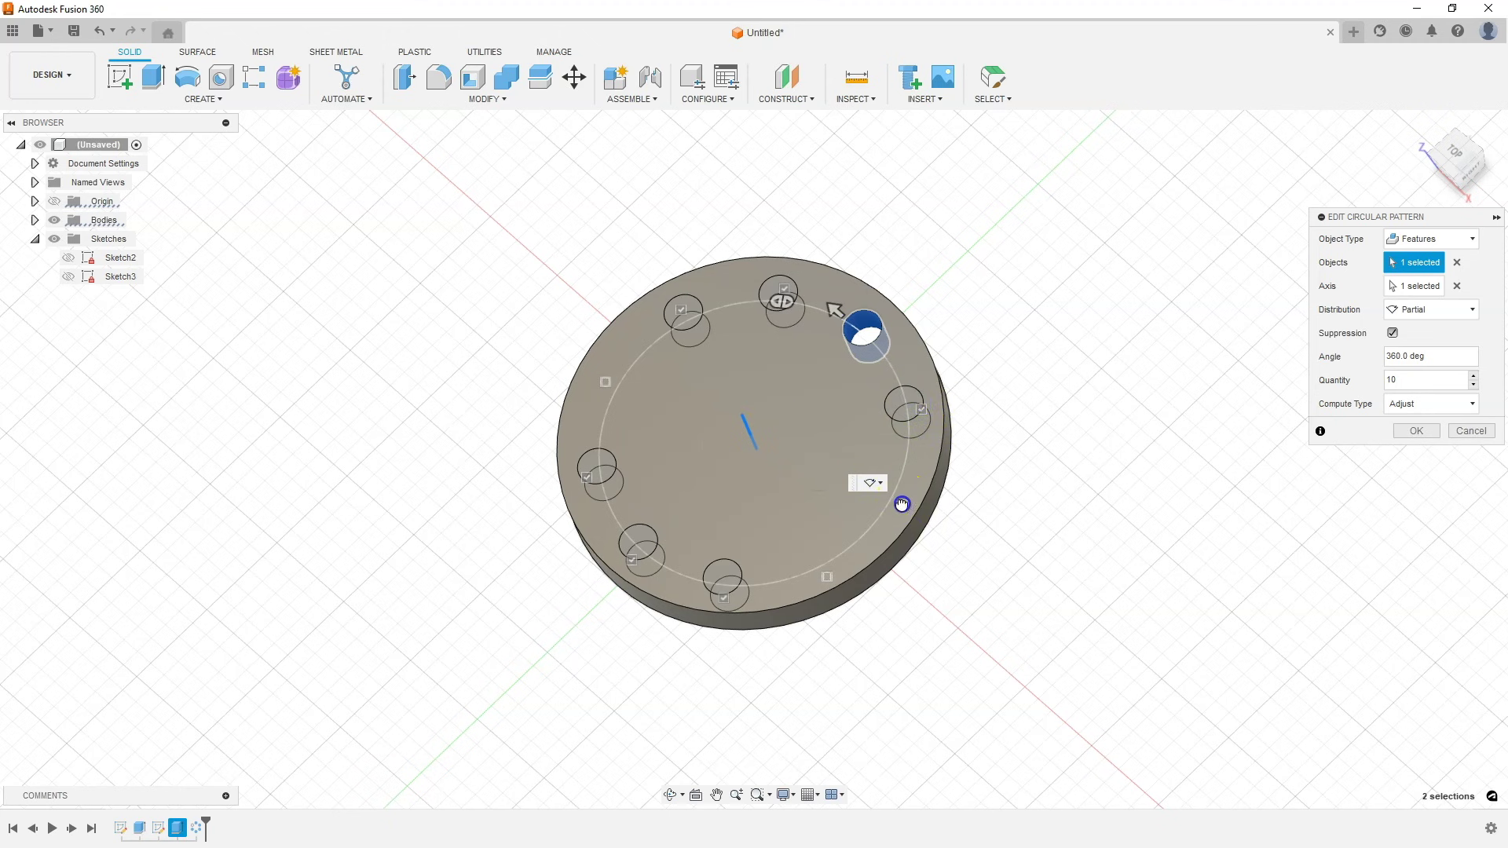
{"action": "left_click", "coordinate": [823, 570]}
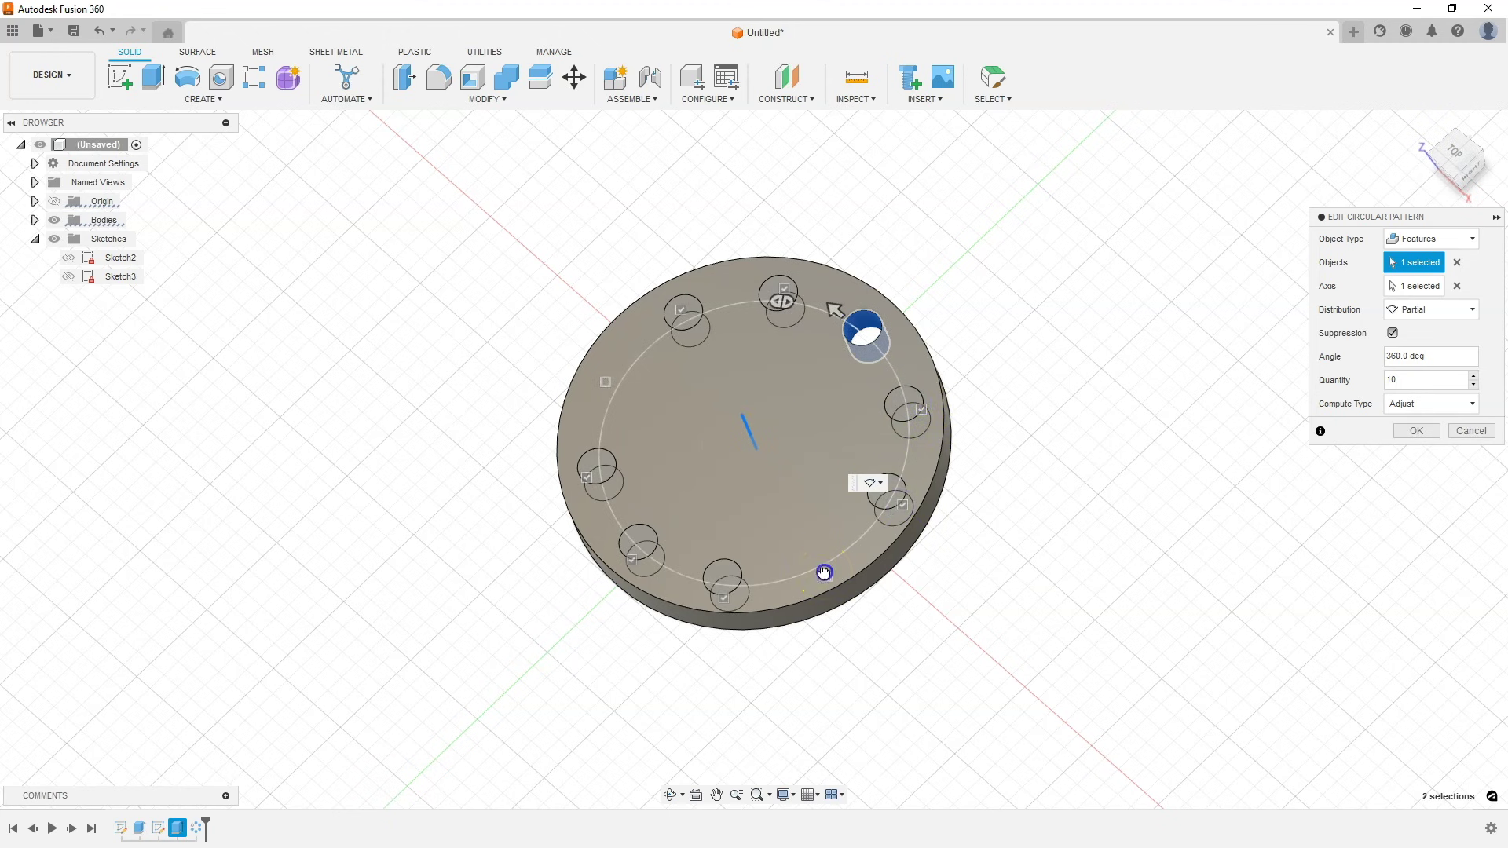
{"action": "left_click", "coordinate": [606, 382]}
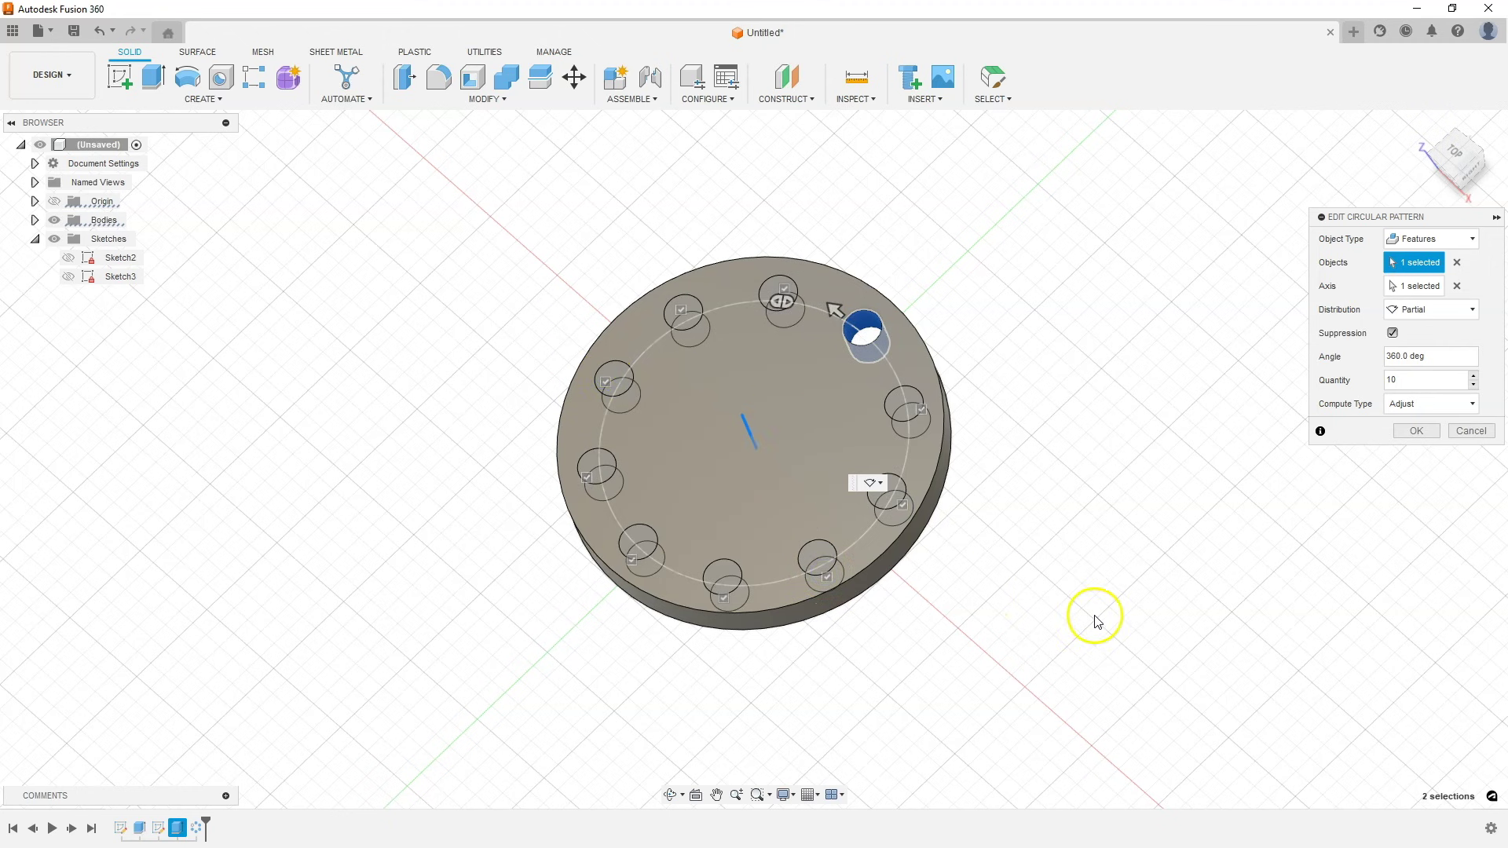
{"action": "left_click", "coordinate": [1413, 436]}
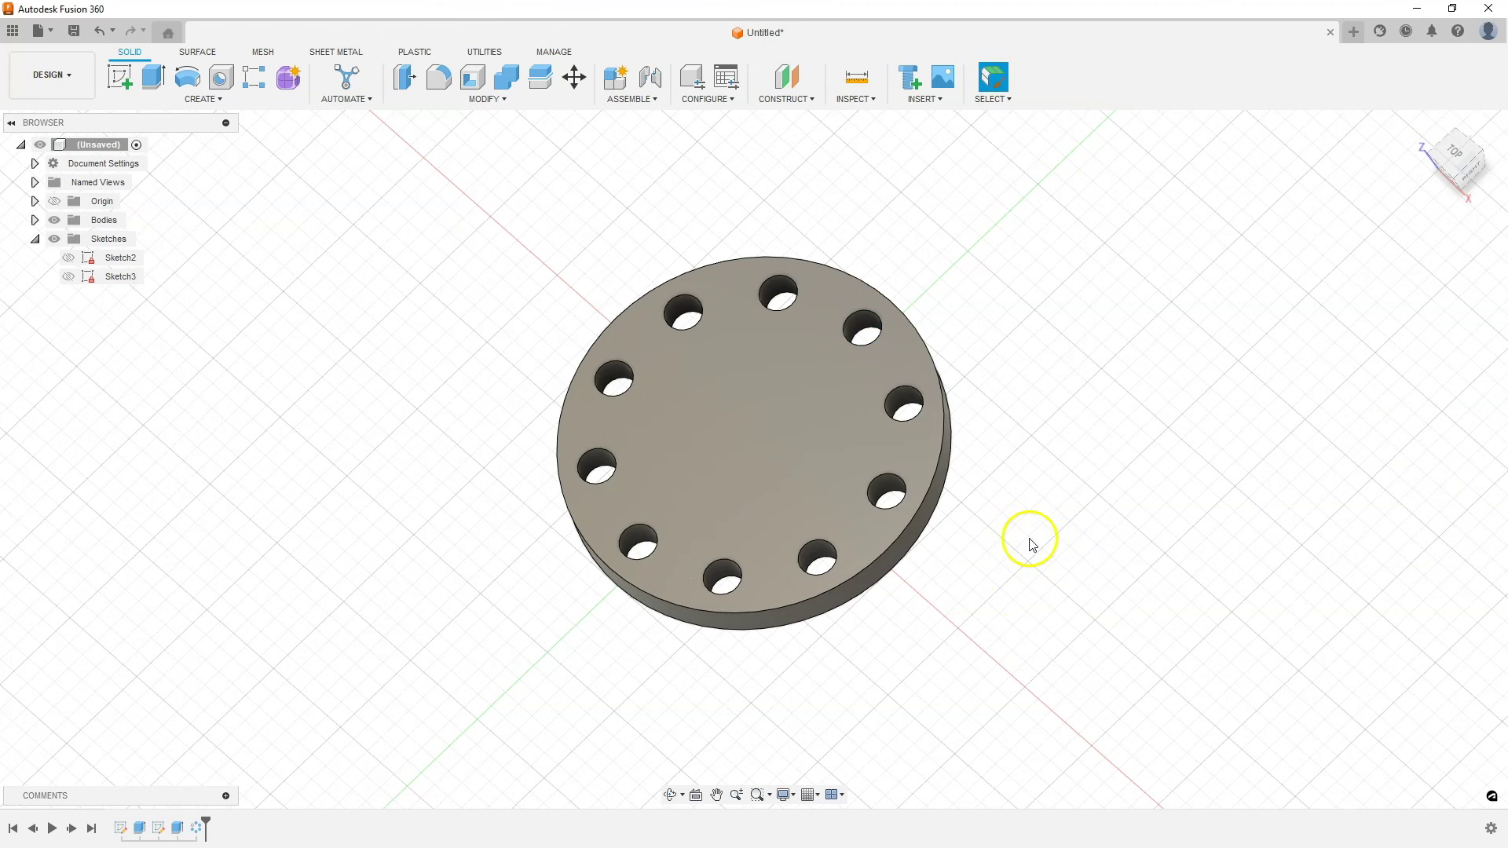
Step: Save the design under the name P2 in the CAD Training location
{"action": "left_click", "coordinate": [73, 31]}
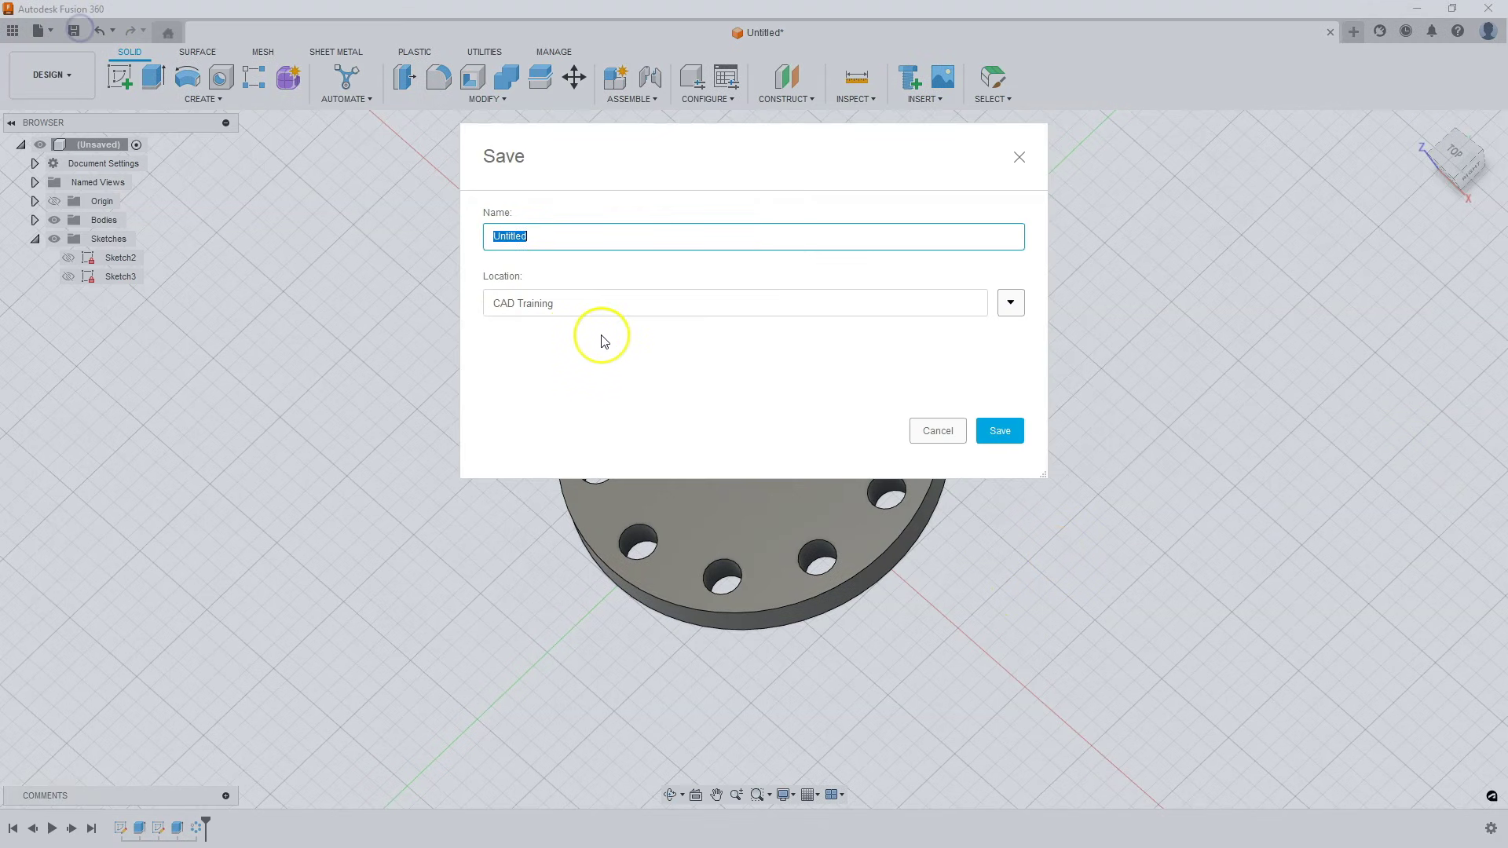
{"action": "key", "text": "BackSpace"}
{"action": "type", "text": "P2"}
{"action": "left_click", "coordinate": [1007, 431]}
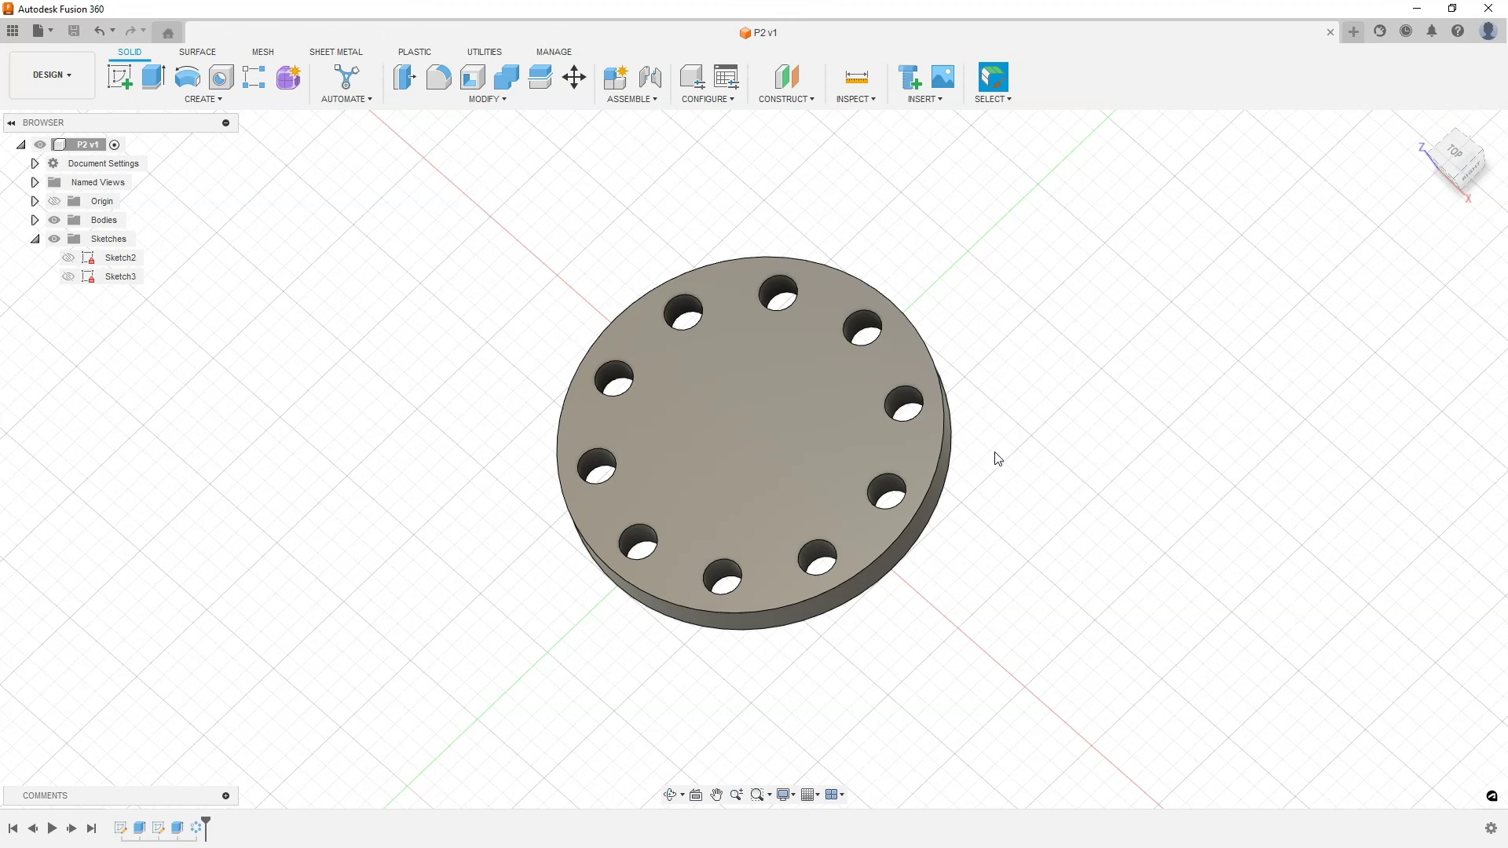
Step: Try a 2 mm constant-radius fillet on the top edges of three neighbouring holes
{"action": "left_click", "coordinate": [1151, 410]}
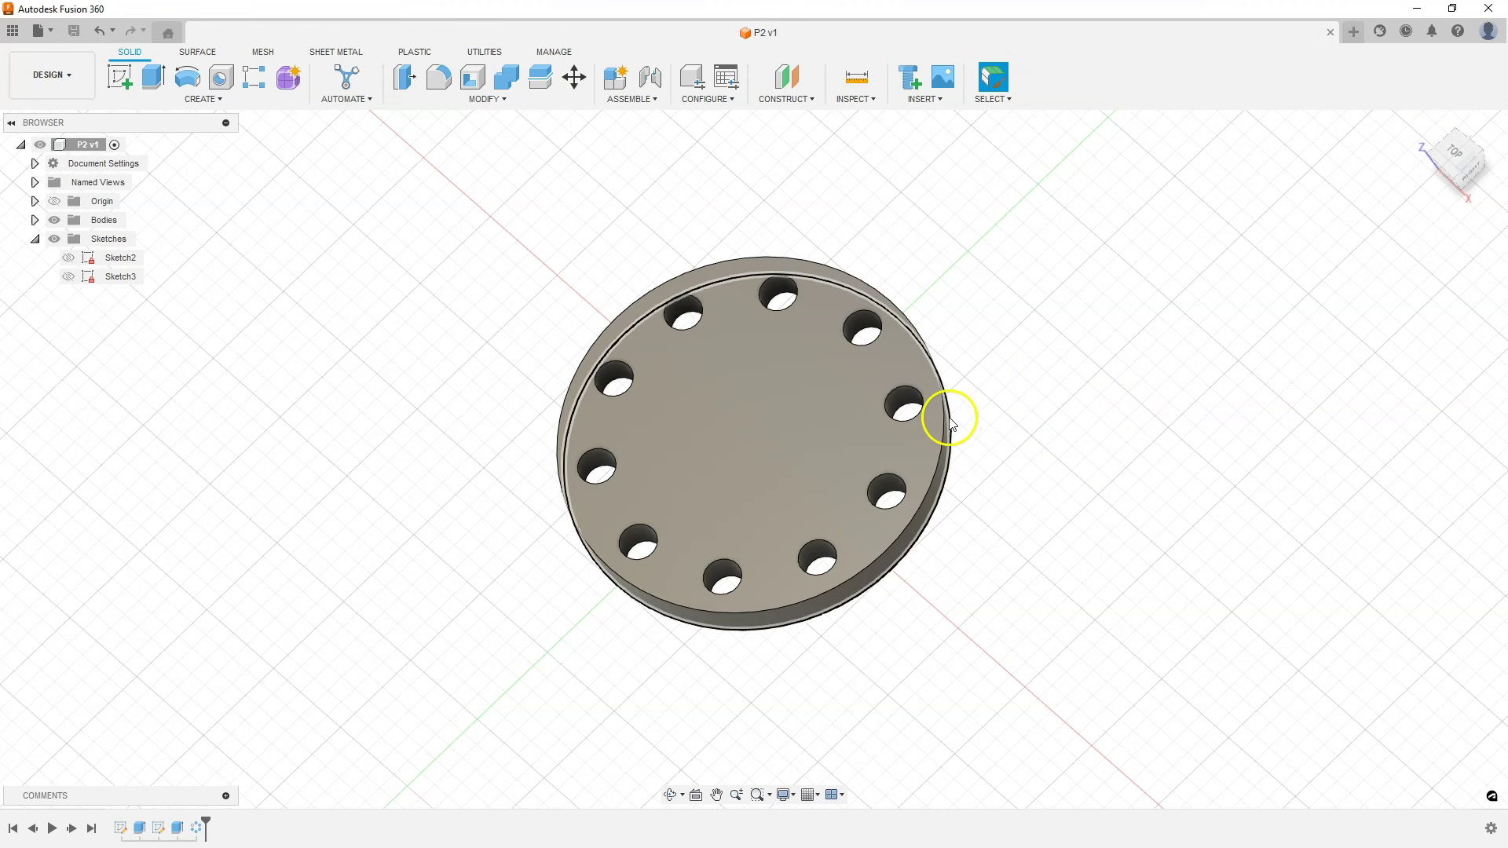
{"action": "left_click", "coordinate": [897, 393]}
{"action": "left_click", "coordinate": [853, 314], "text": "ctrl"}
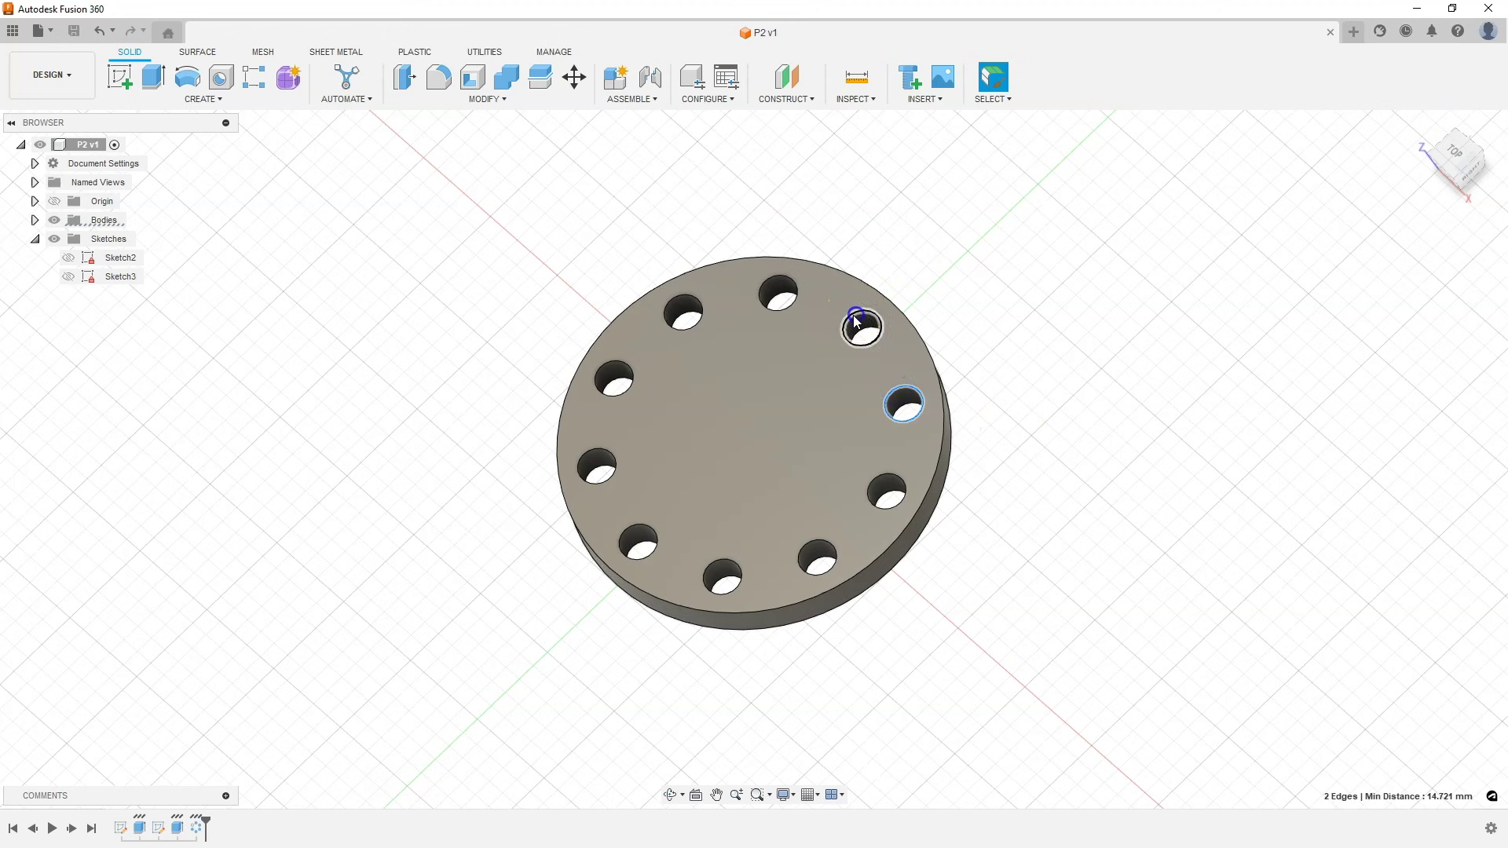
{"action": "left_click", "coordinate": [760, 288], "text": "ctrl"}
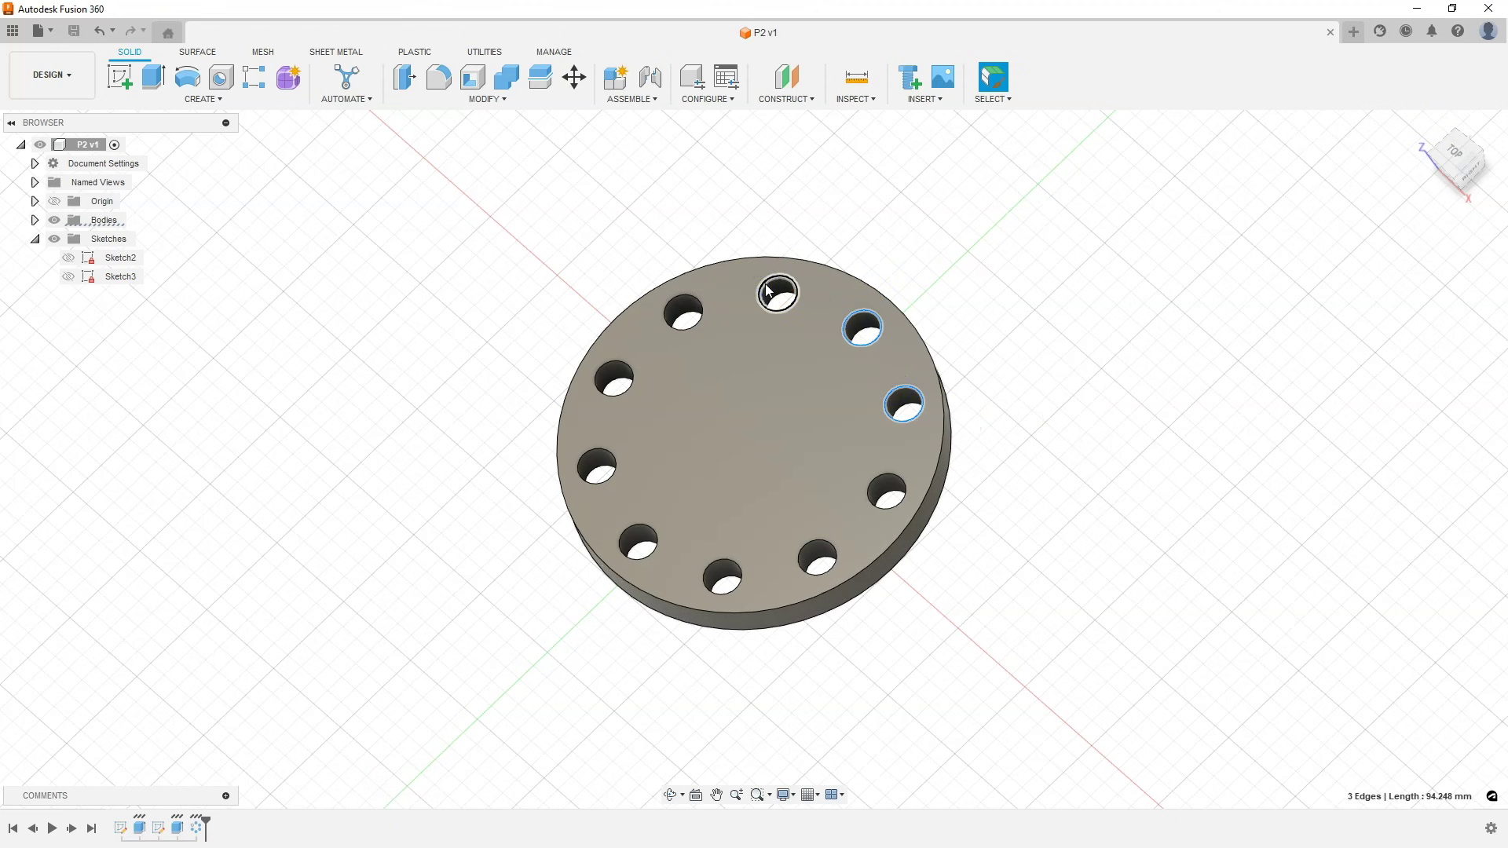
{"action": "left_click", "coordinate": [487, 98]}
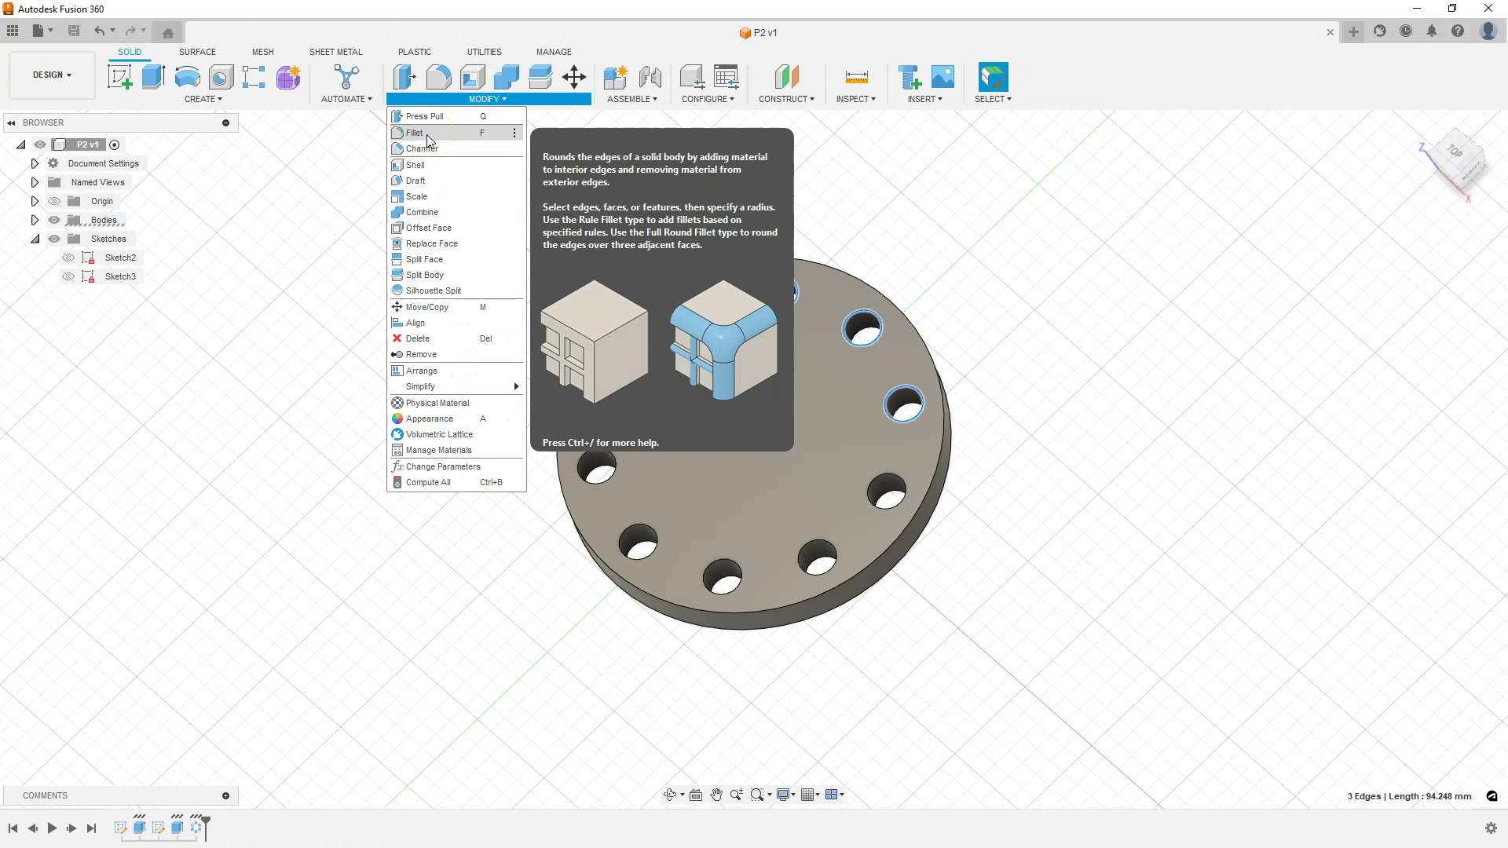
{"action": "left_click", "coordinate": [442, 81]}
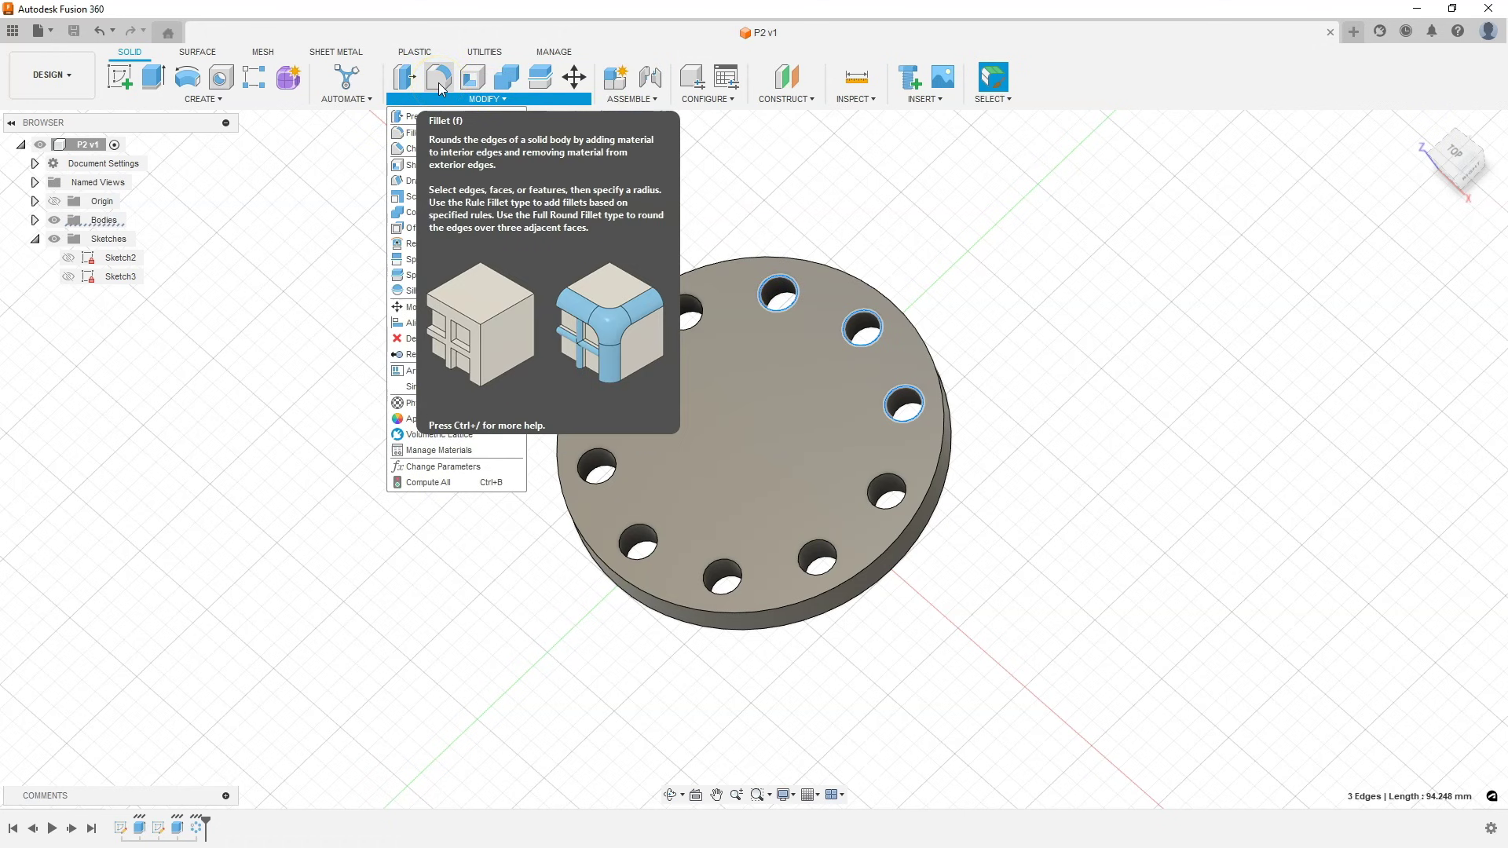
{"action": "left_click", "coordinate": [438, 77]}
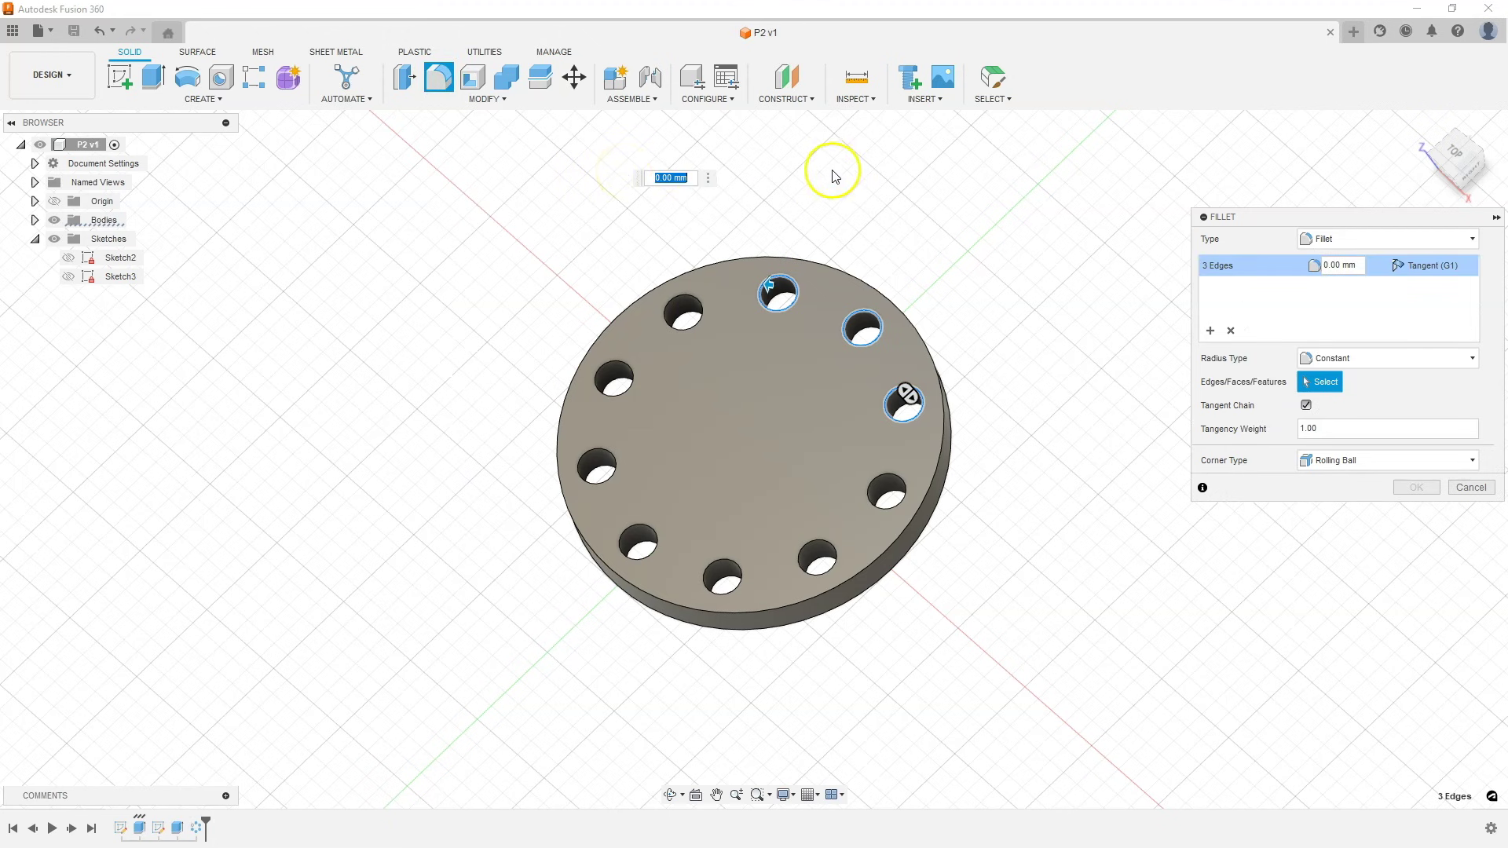
{"action": "left_click_drag", "start_coordinate": [1329, 266], "coordinate": [1320, 269]}
{"action": "type", "text": "2"}
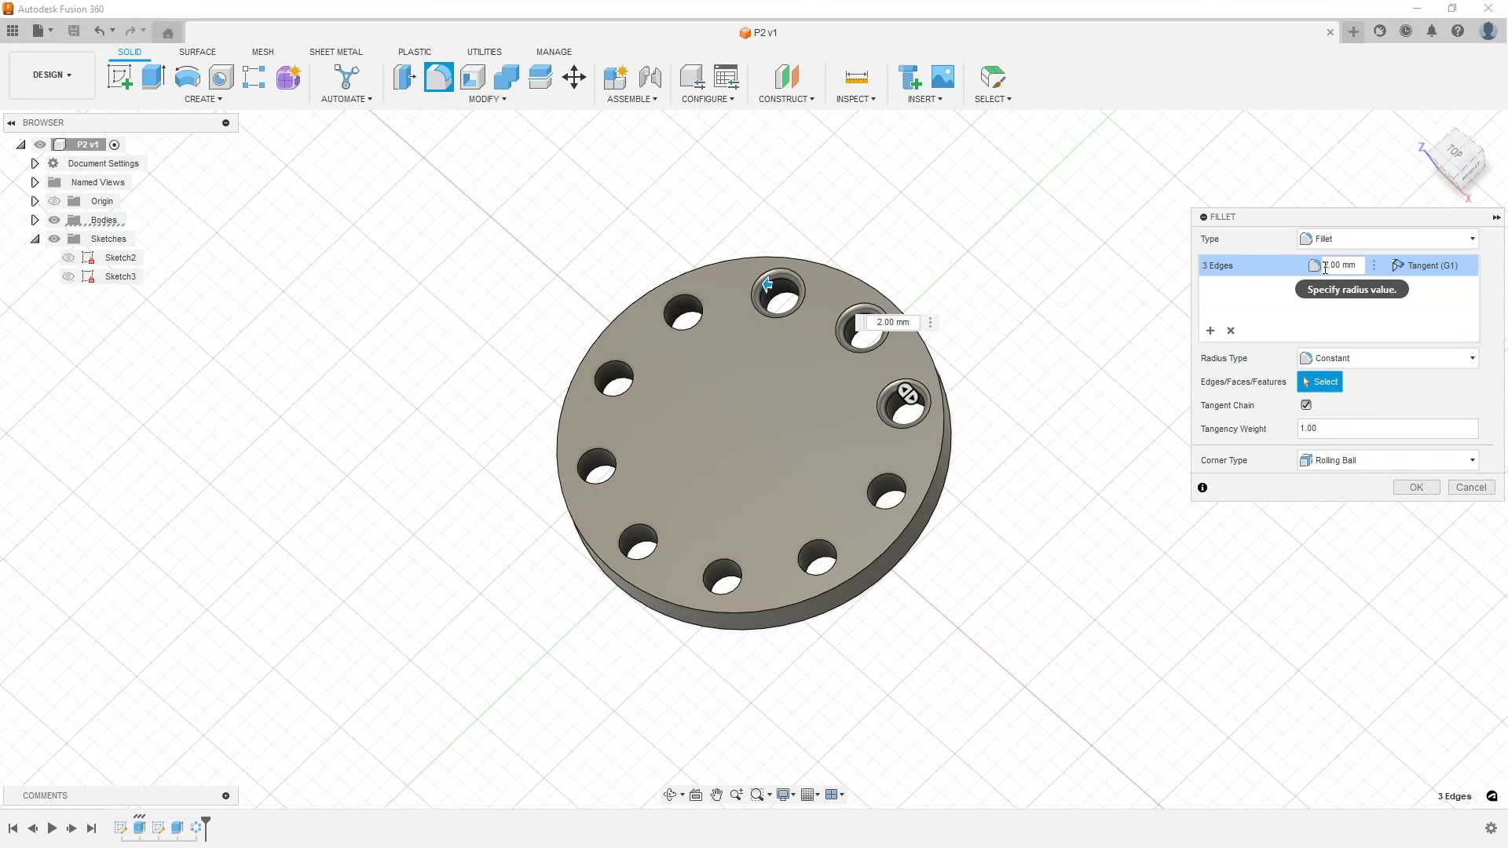
{"action": "left_click", "coordinate": [1273, 261]}
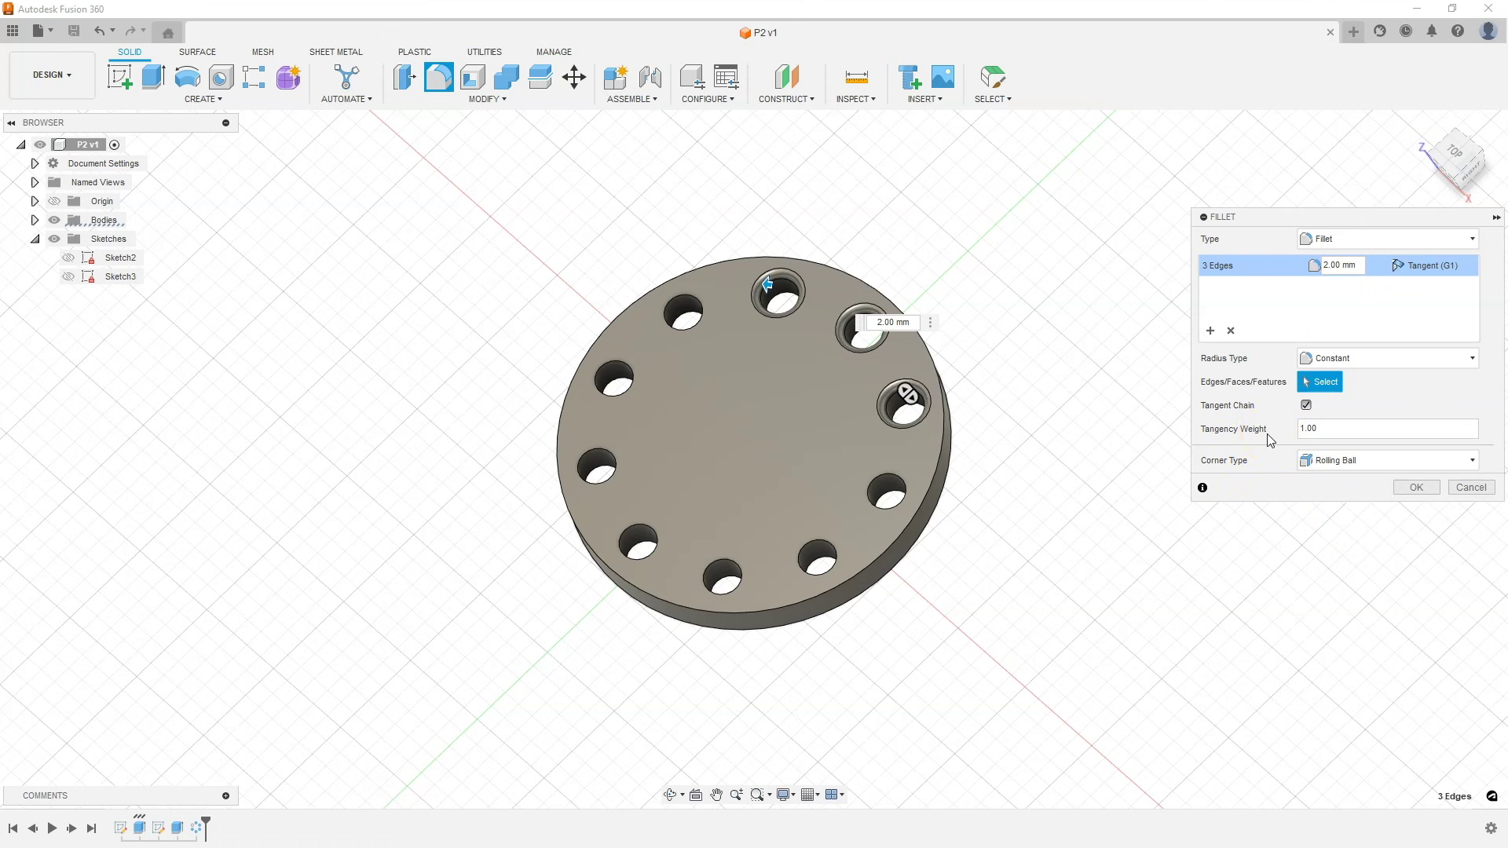
{"action": "left_click", "coordinate": [1465, 485]}
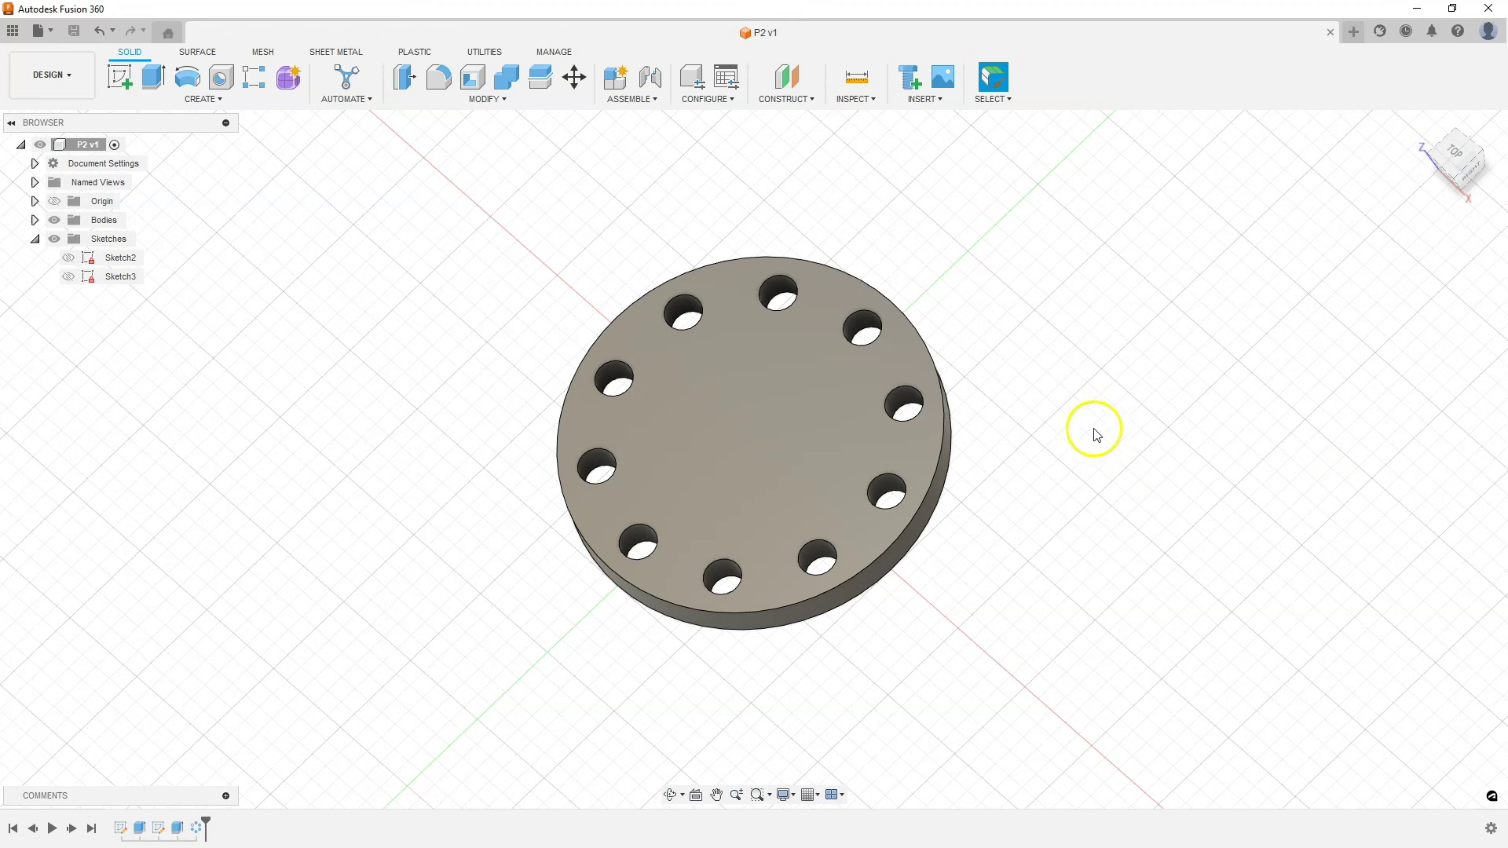
Step: Try a 2 mm fillet on the disc's whole top face
{"action": "left_click", "coordinate": [718, 412]}
{"action": "left_click", "coordinate": [440, 78]}
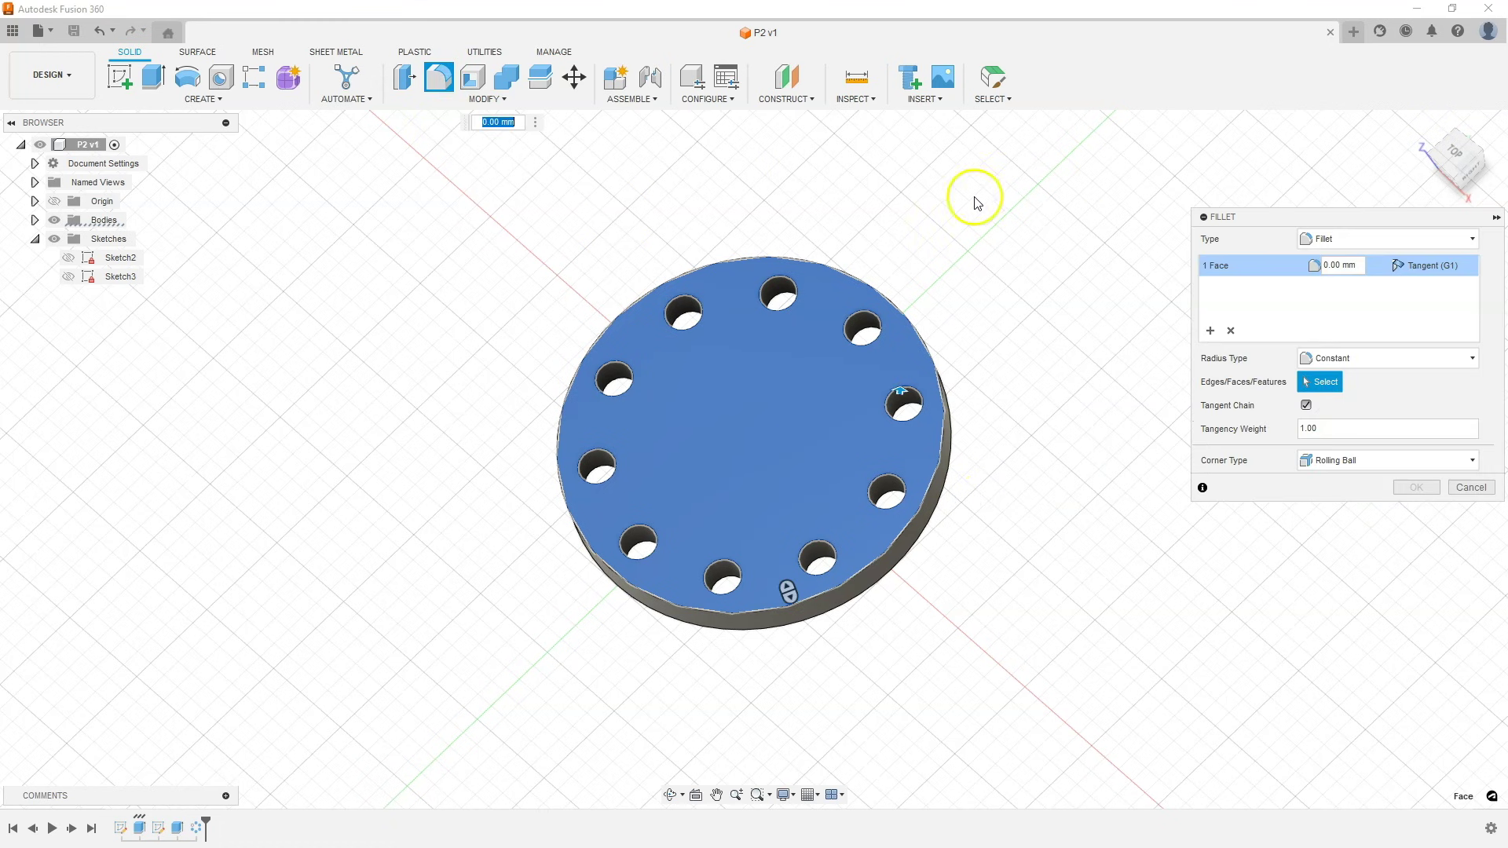
{"action": "left_click", "coordinate": [1319, 268]}
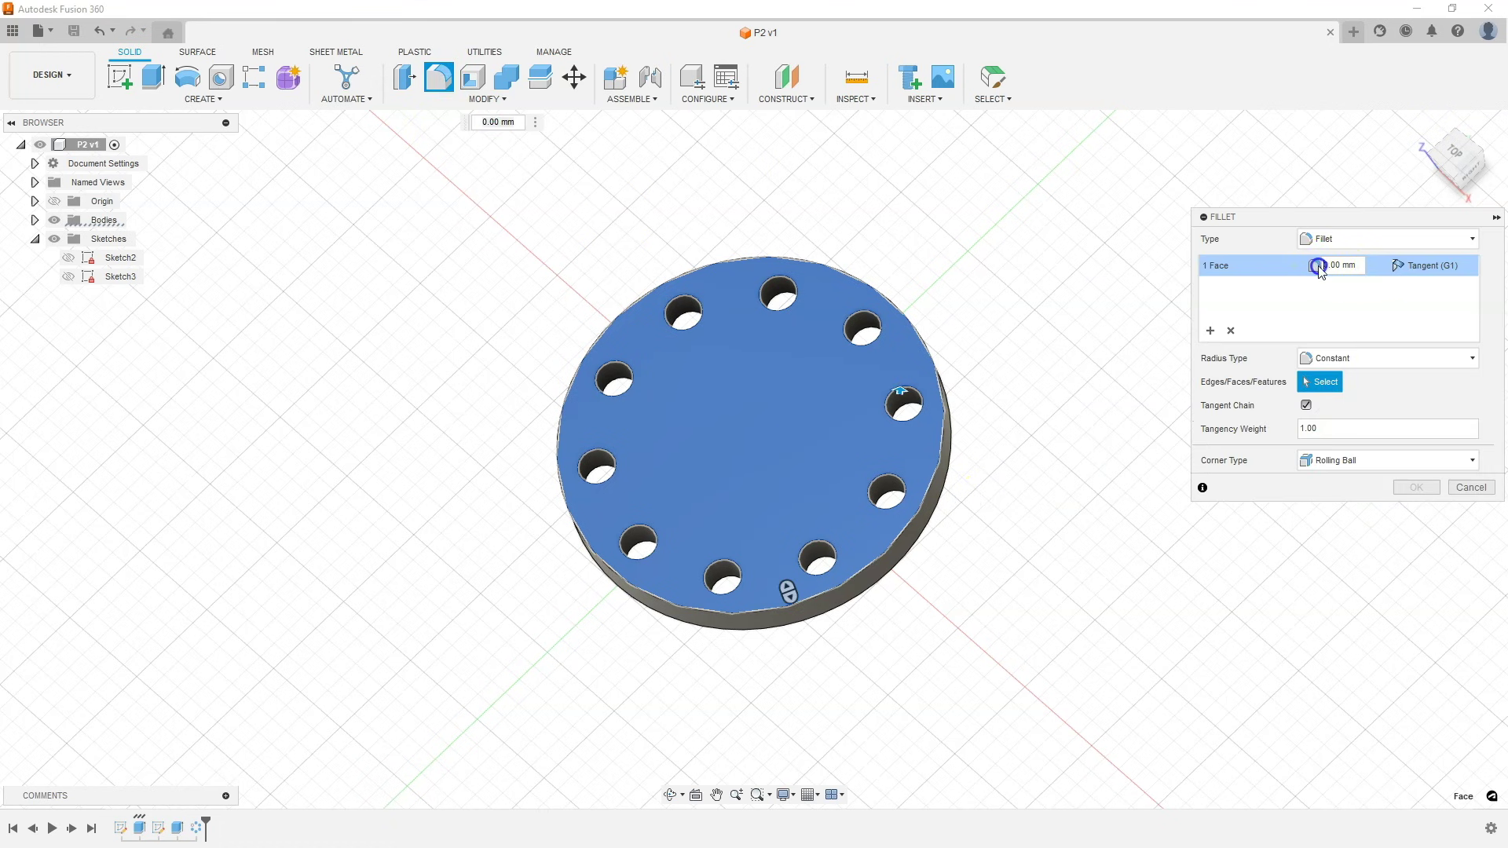
{"action": "type", "text": "2"}
{"action": "key", "text": "Return"}
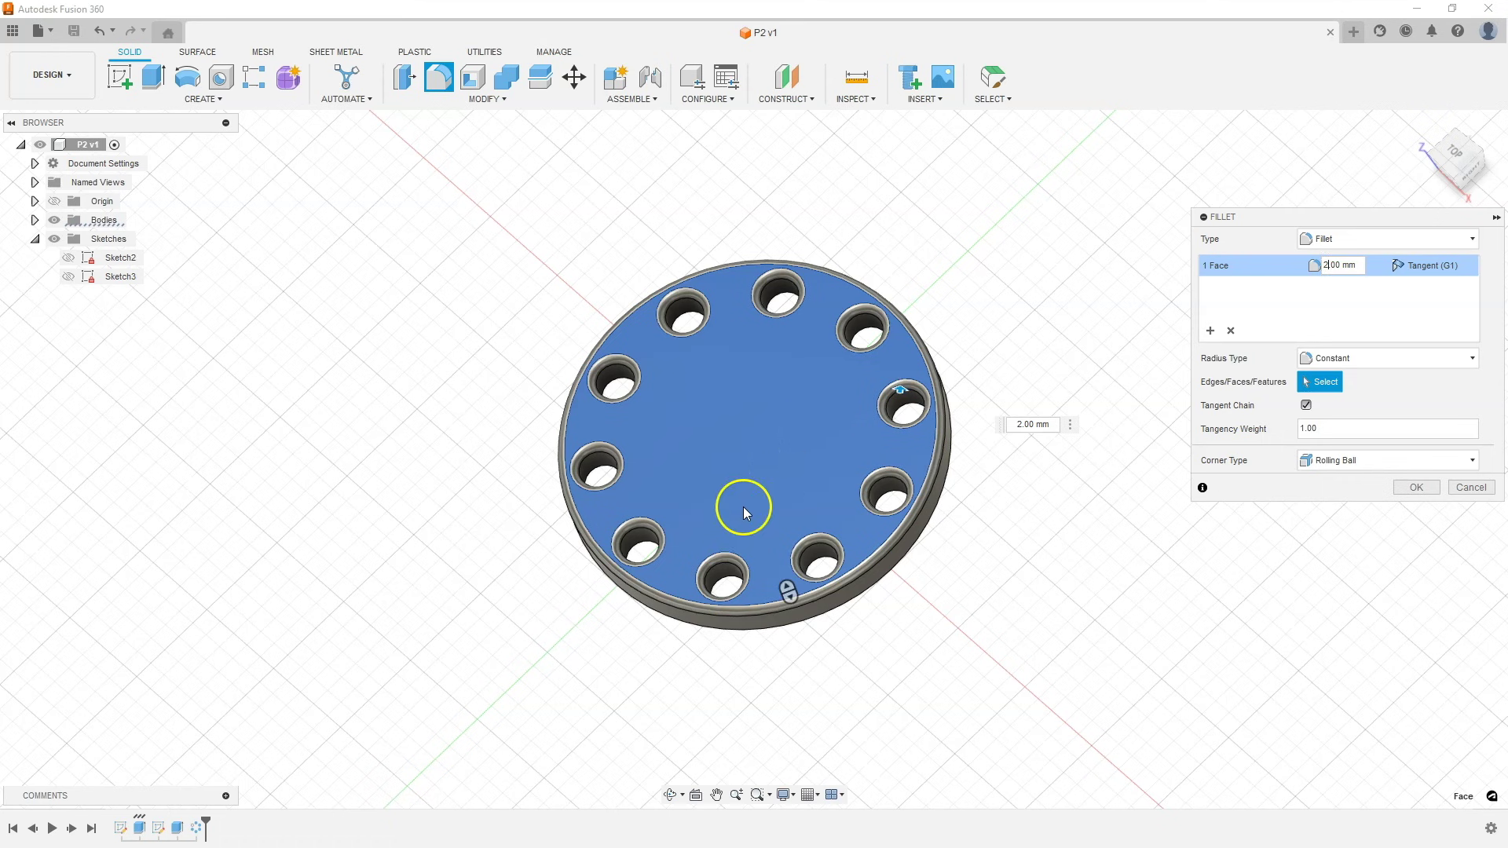
{"action": "left_click", "coordinate": [1470, 486]}
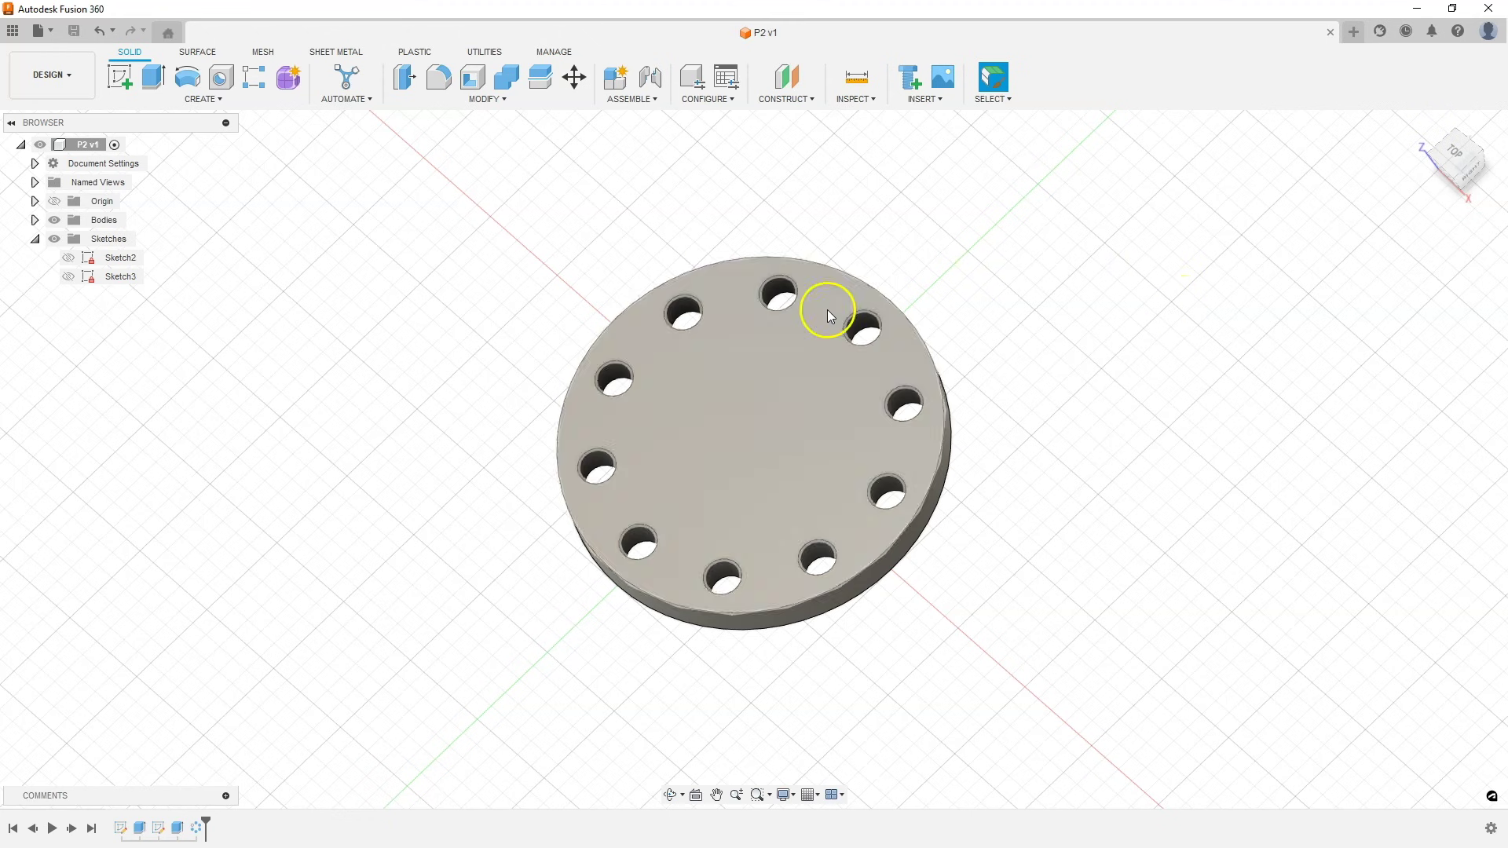
Step: Try a 2 mm equal-distance chamfer on the top edges of three neighbouring holes and remove that edge selection set
{"action": "left_click", "coordinate": [495, 100]}
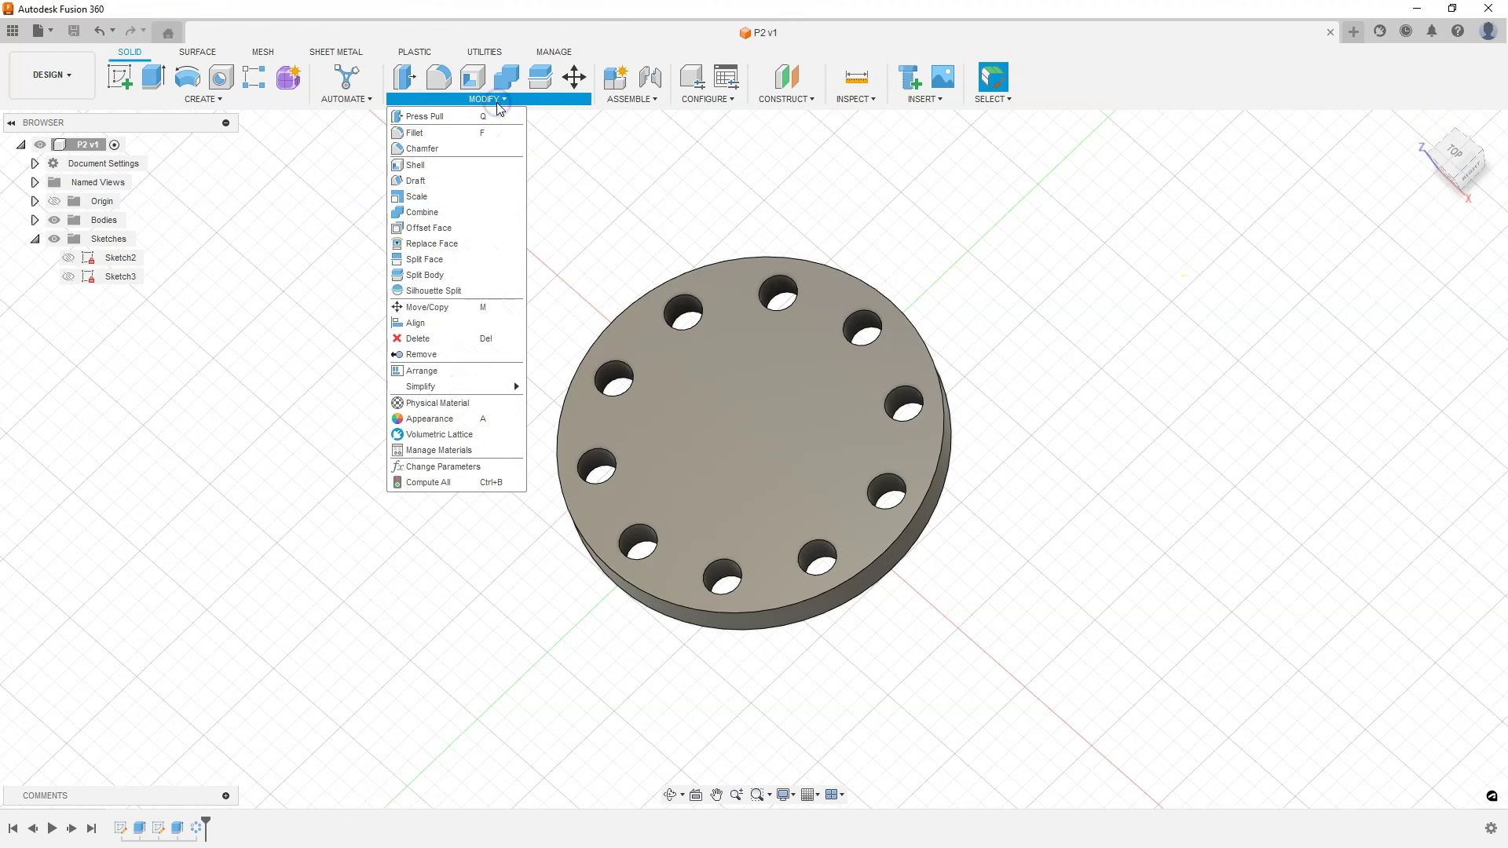
{"action": "left_click", "coordinate": [464, 149]}
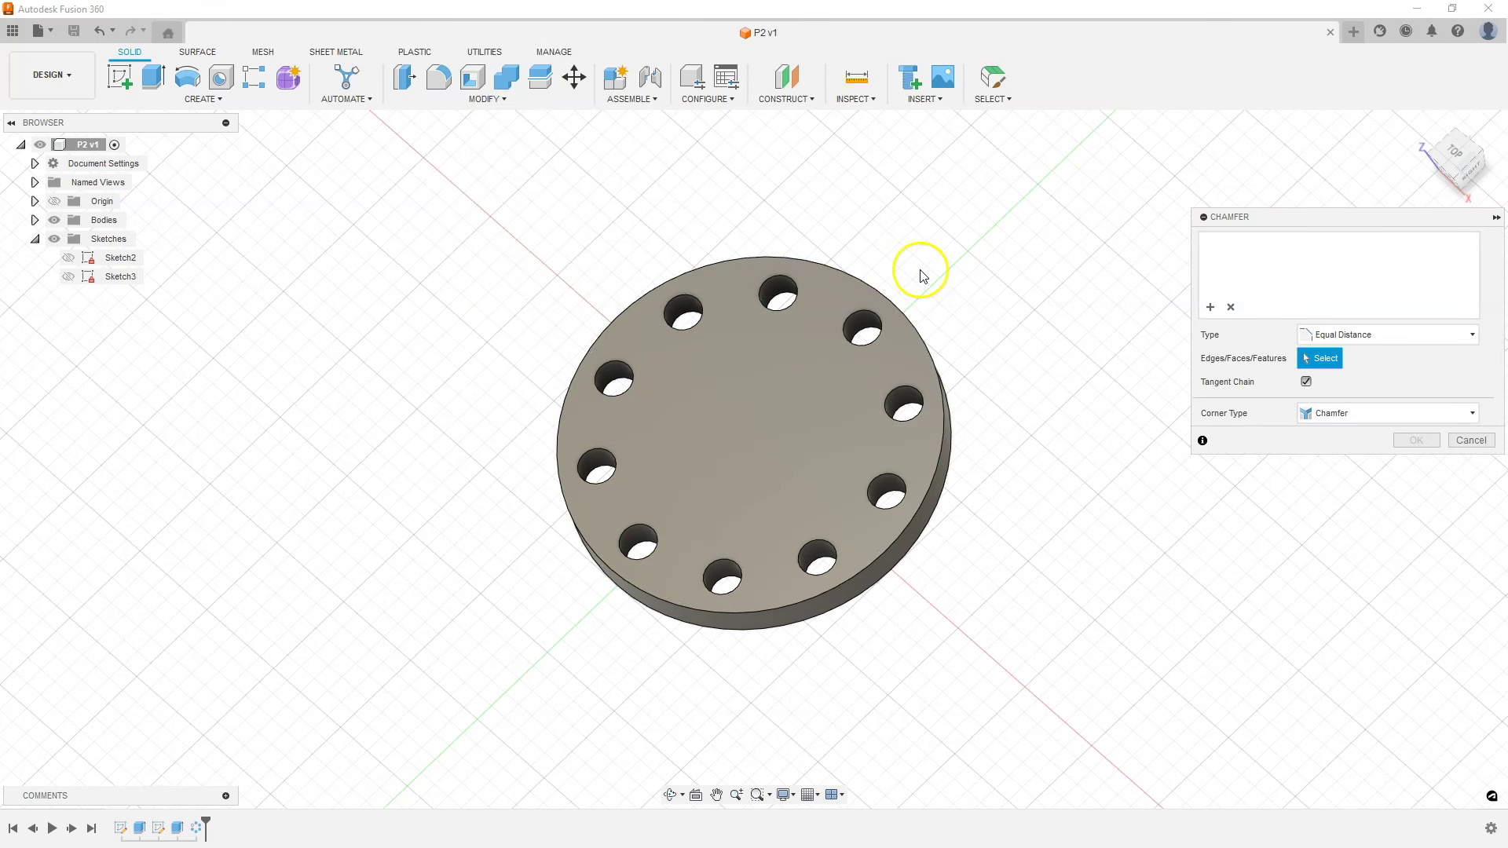
{"action": "left_click", "coordinate": [856, 323]}
{"action": "left_click", "coordinate": [899, 398]}
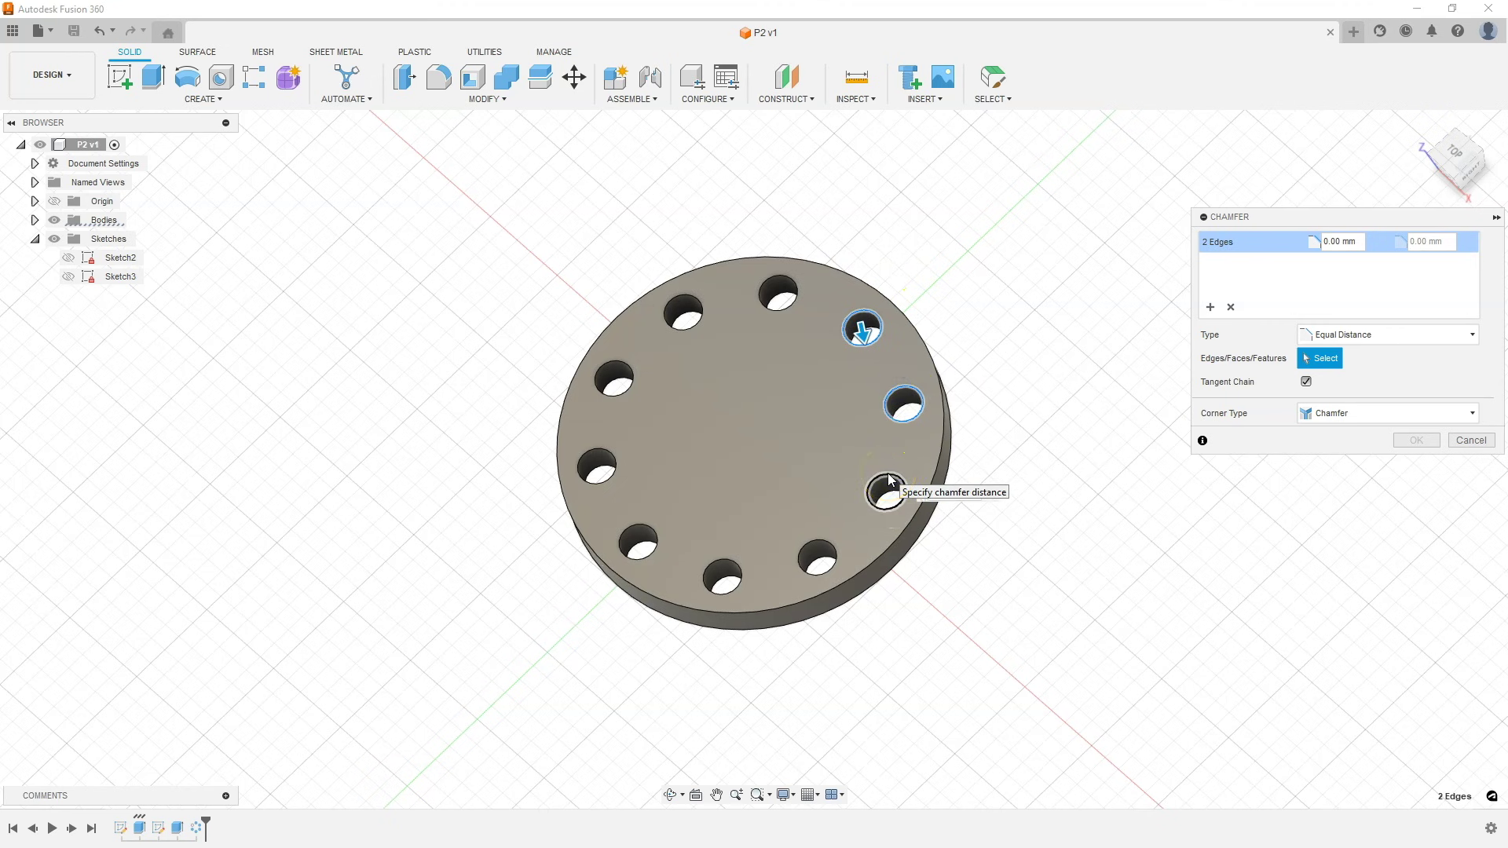
{"action": "left_click", "coordinate": [889, 482]}
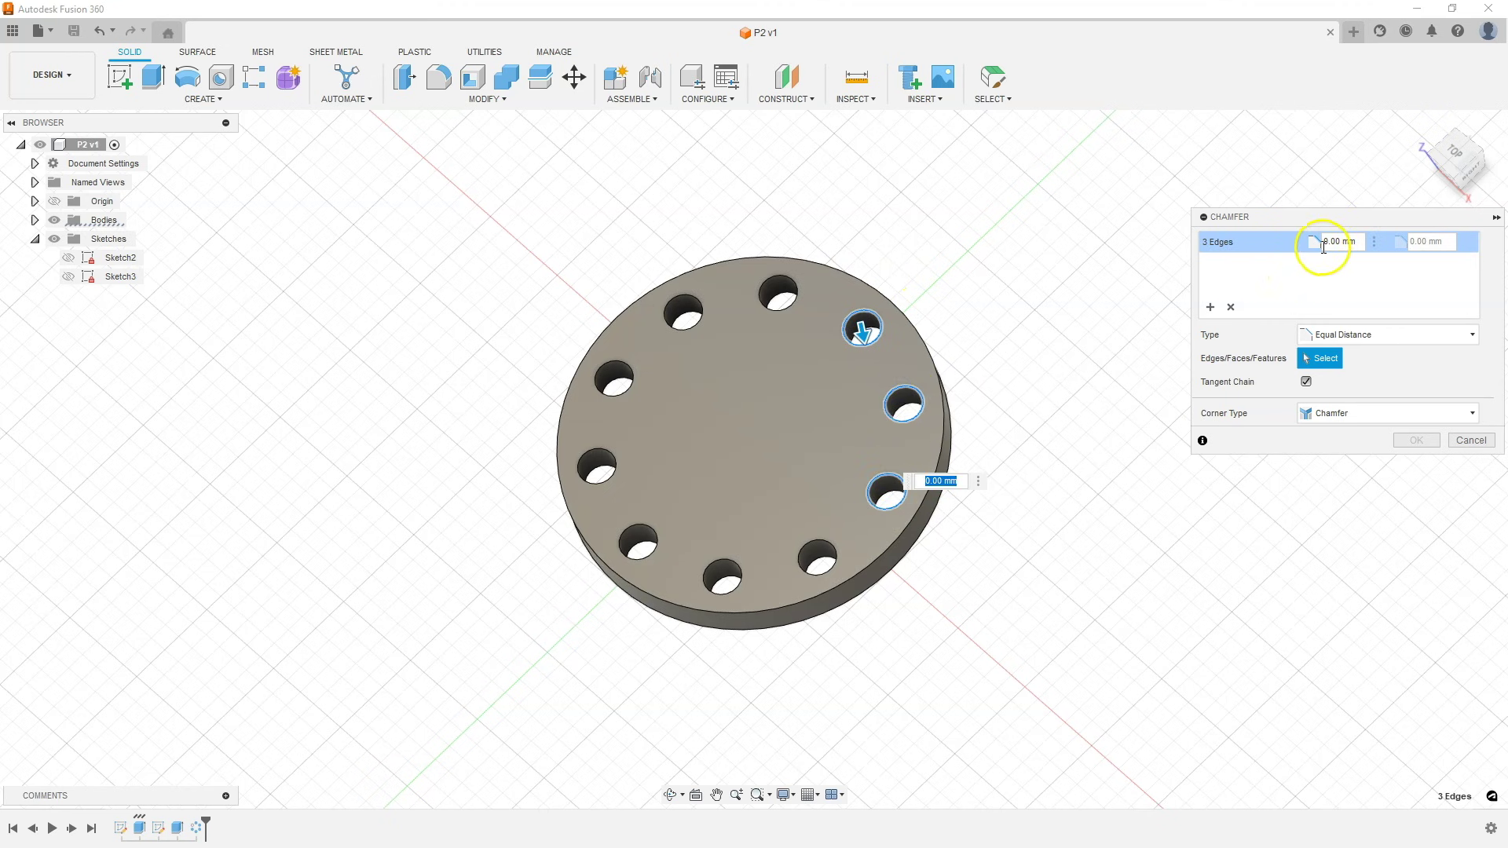
{"action": "left_click", "coordinate": [1327, 243]}
{"action": "type", "text": "2"}
{"action": "key", "text": "Return"}
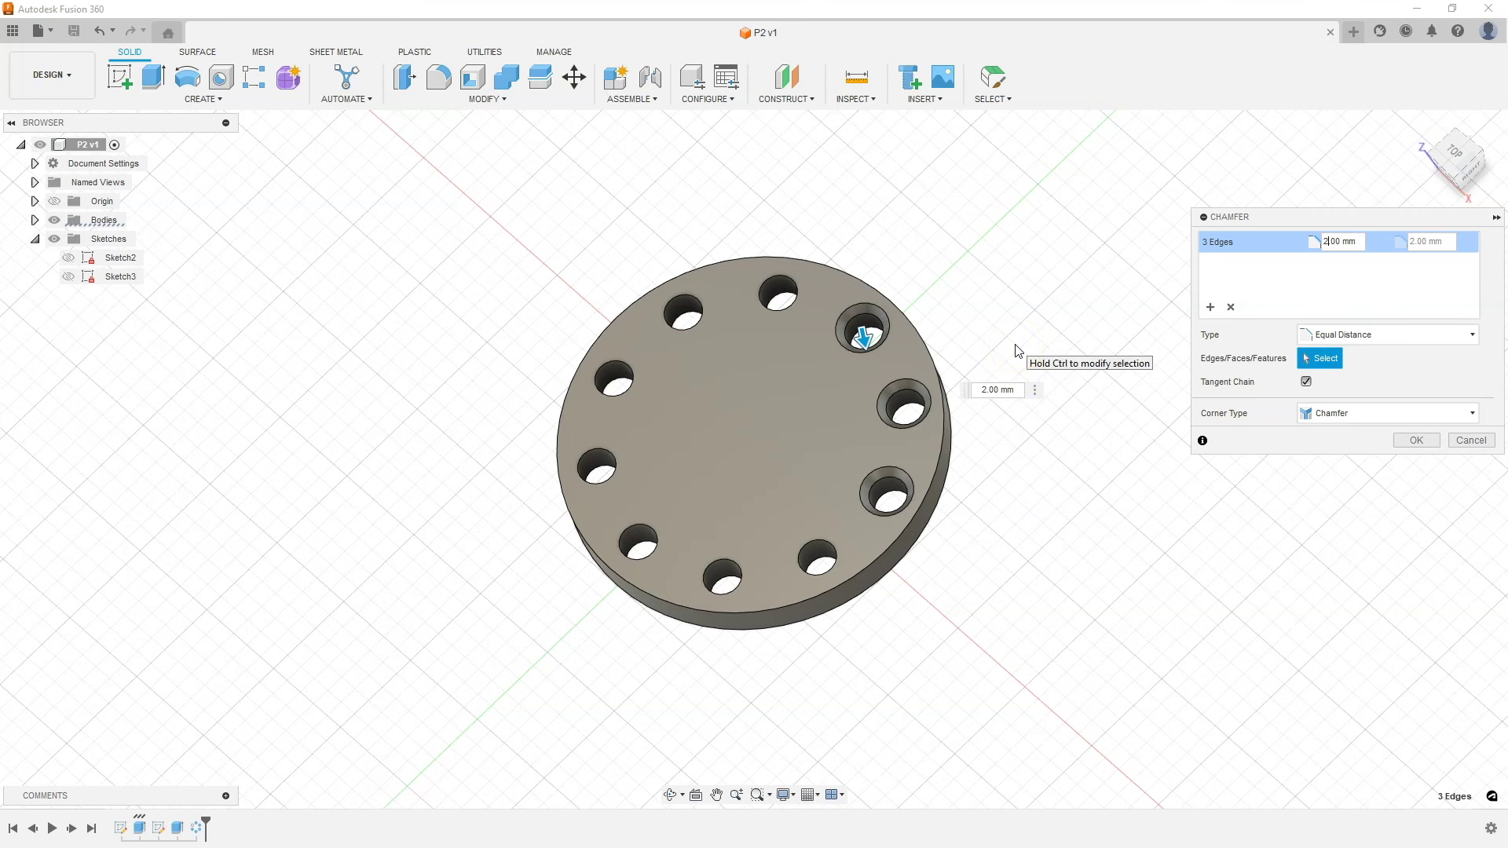
{"action": "left_click", "coordinate": [1024, 311]}
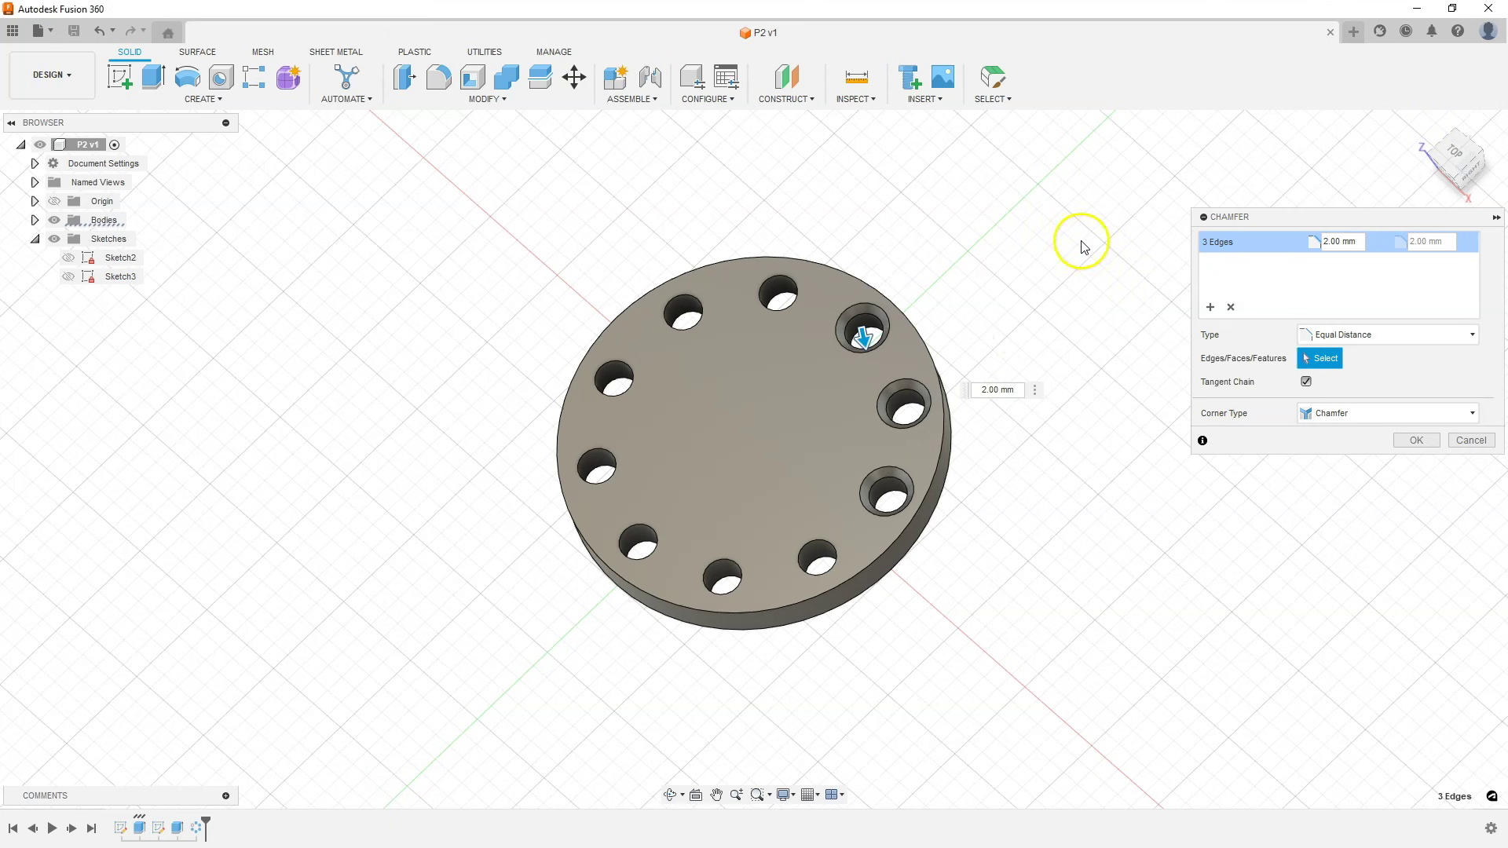
{"action": "left_click", "coordinate": [1231, 307]}
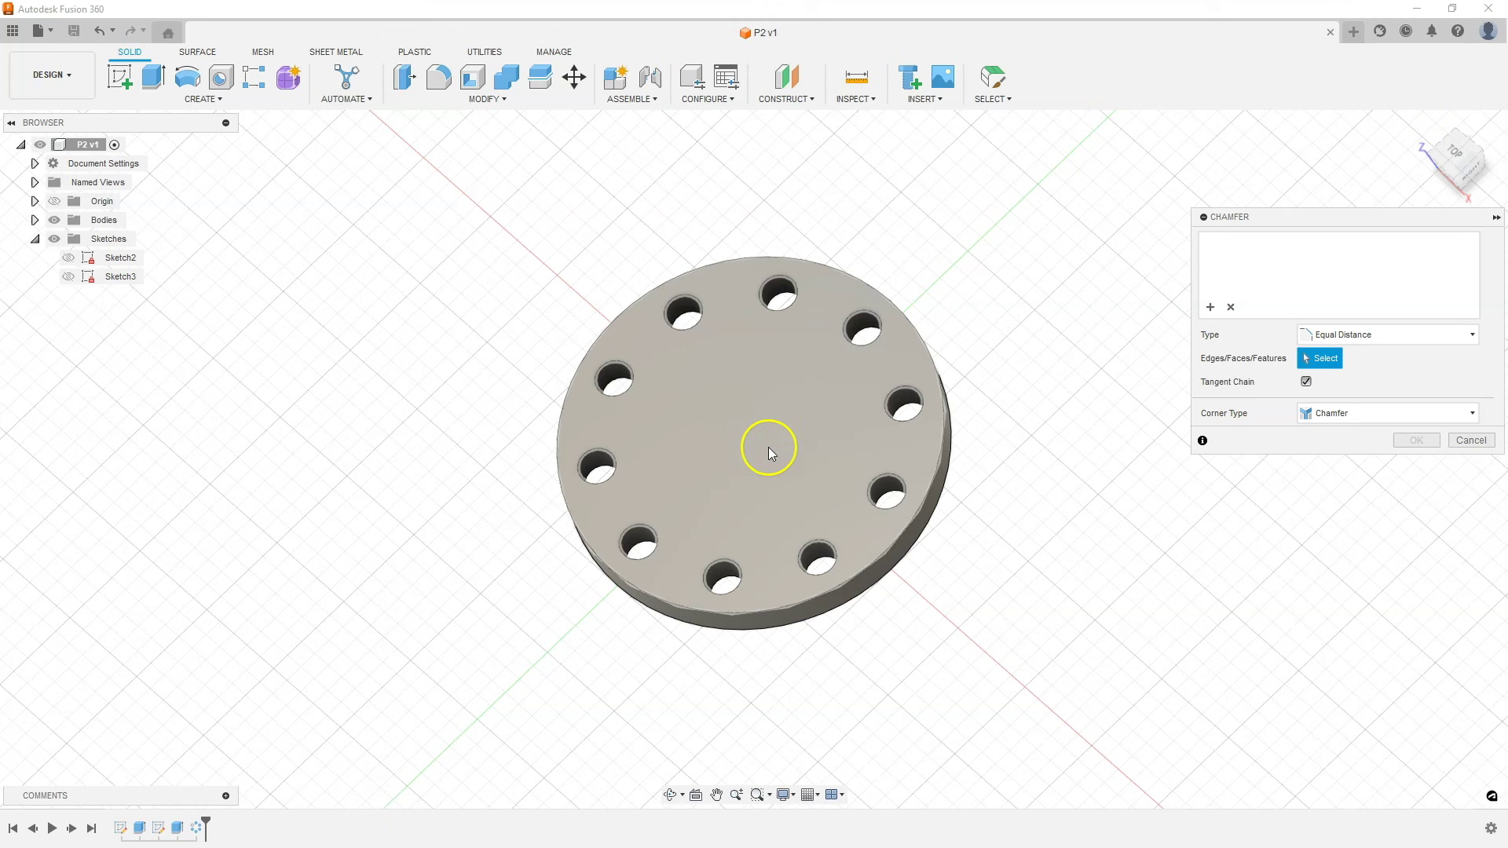
Step: Chamfer the edges of the disc's whole top face with an equal distance of 2 mm
{"action": "left_click", "coordinate": [760, 353]}
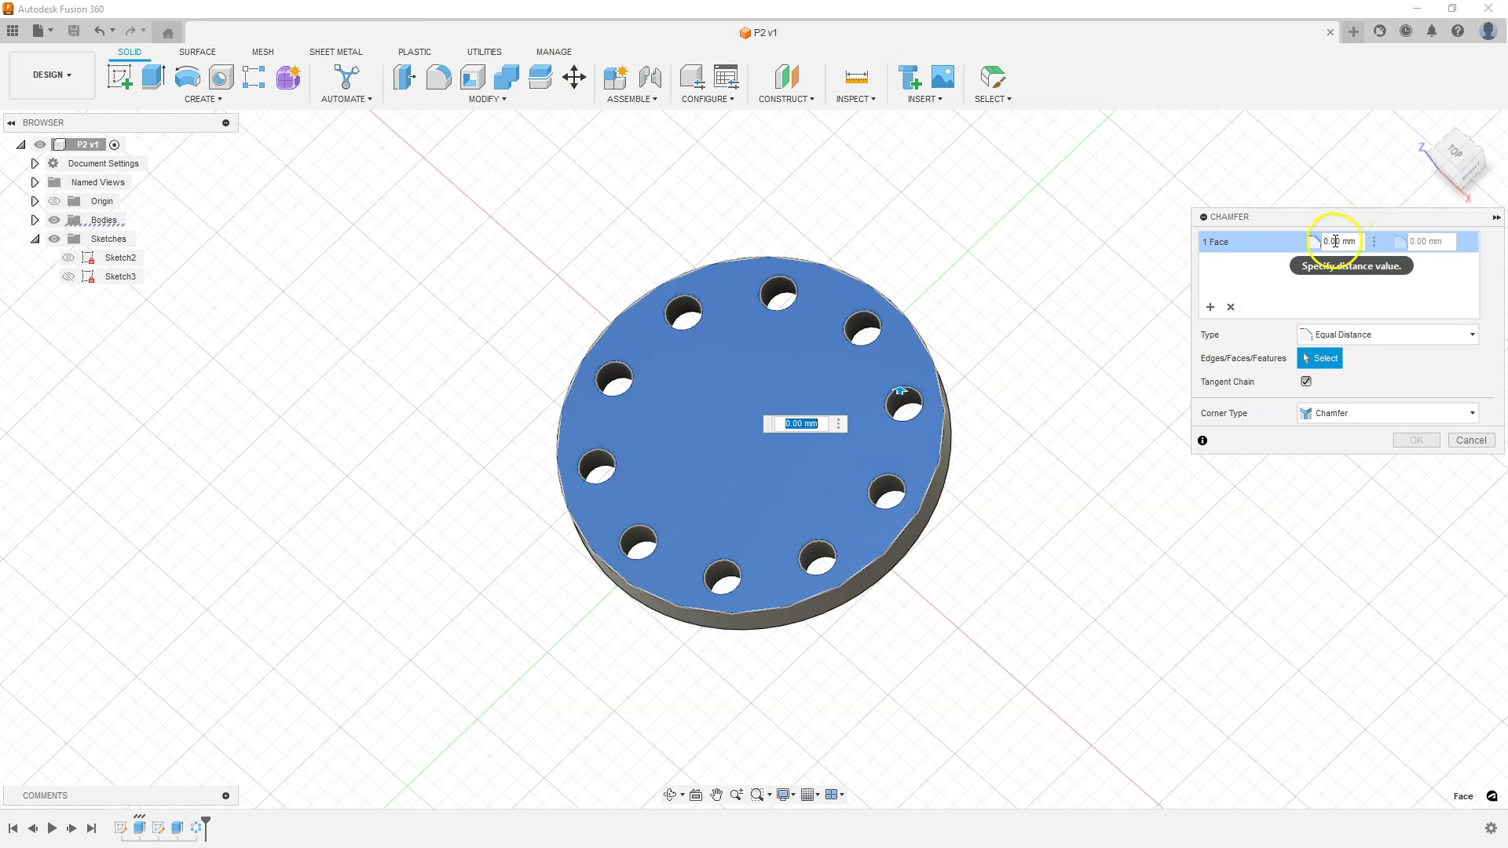
{"action": "left_click", "coordinate": [1323, 242]}
{"action": "type", "text": "2"}
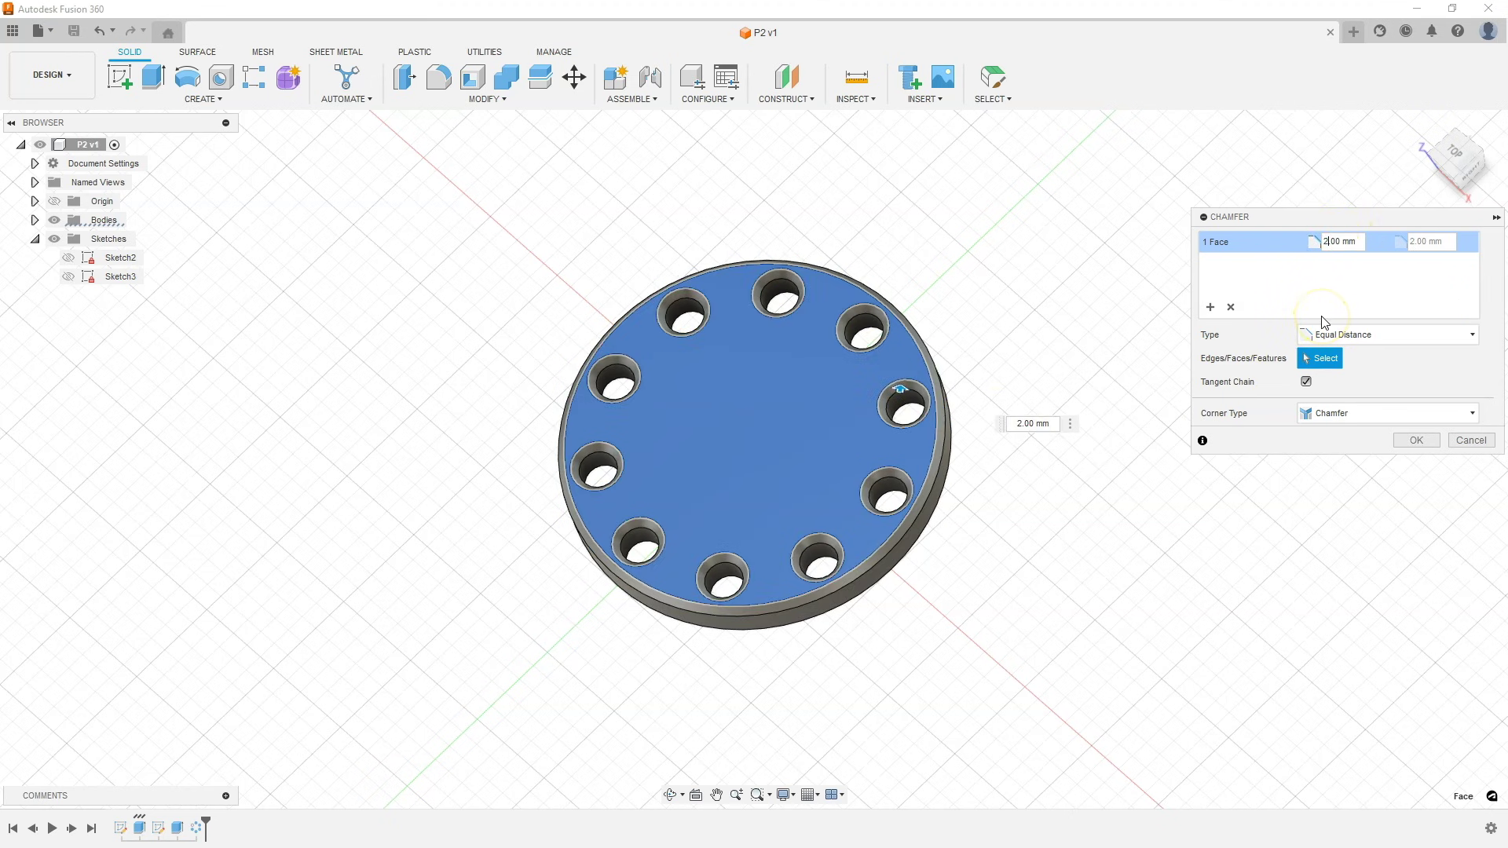
{"action": "left_click", "coordinate": [1415, 440]}
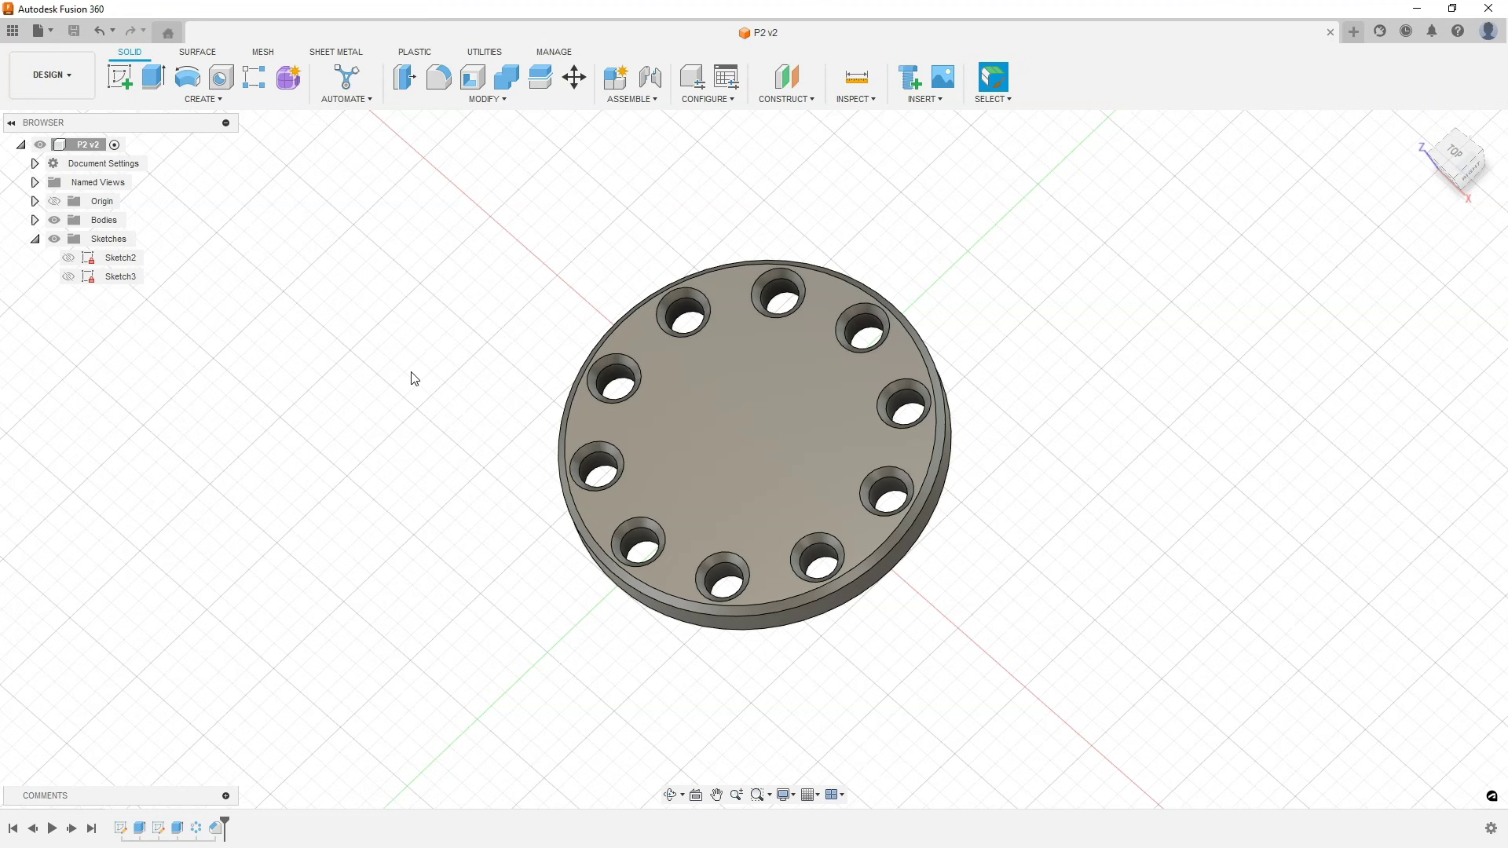
Step: Create a new blank design and close the P2 design
{"action": "left_click", "coordinate": [1350, 31]}
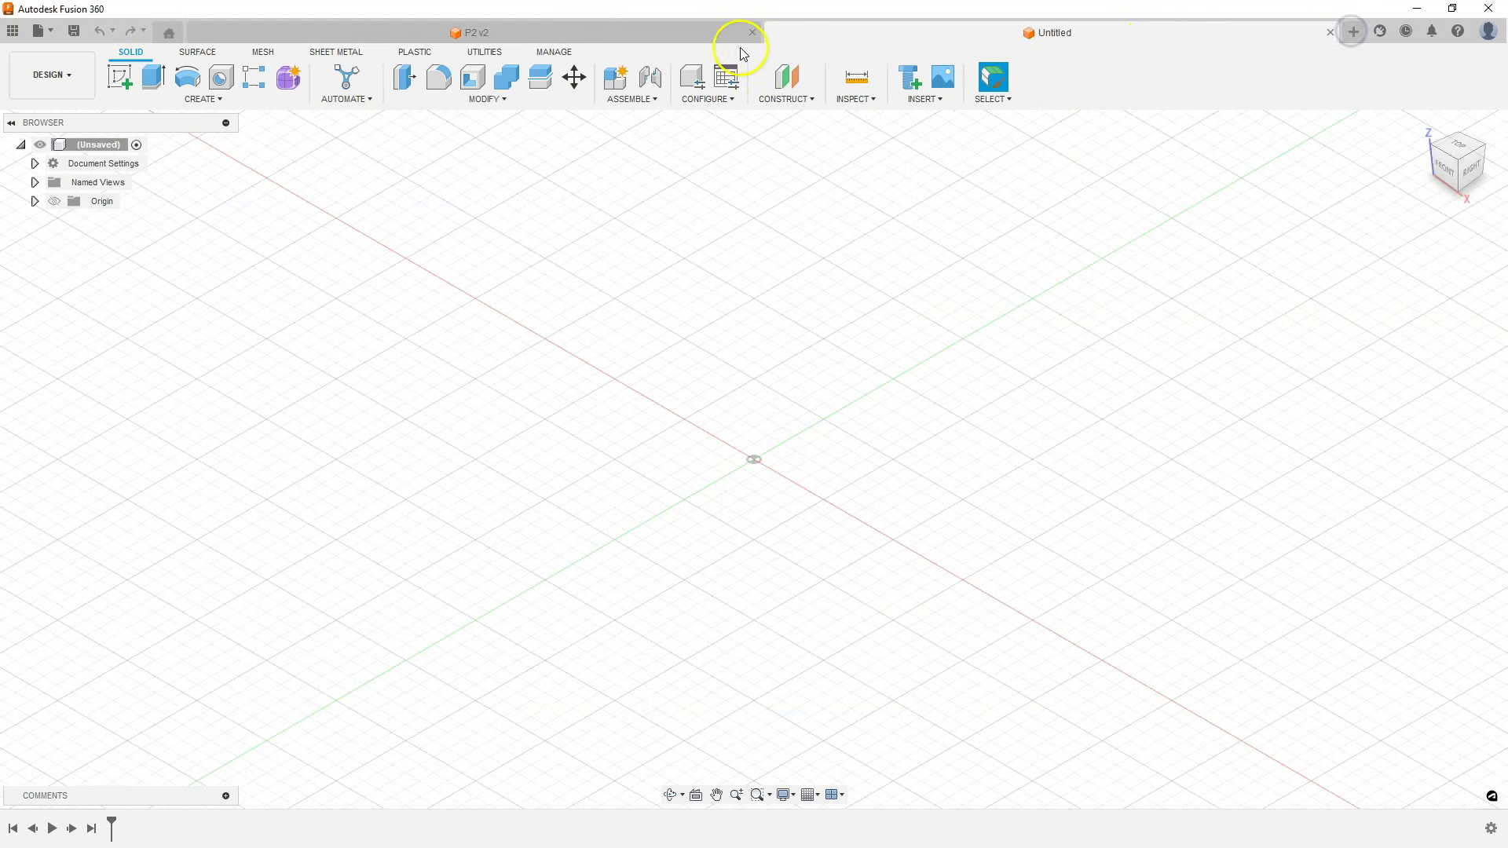
{"action": "left_click", "coordinate": [752, 32]}
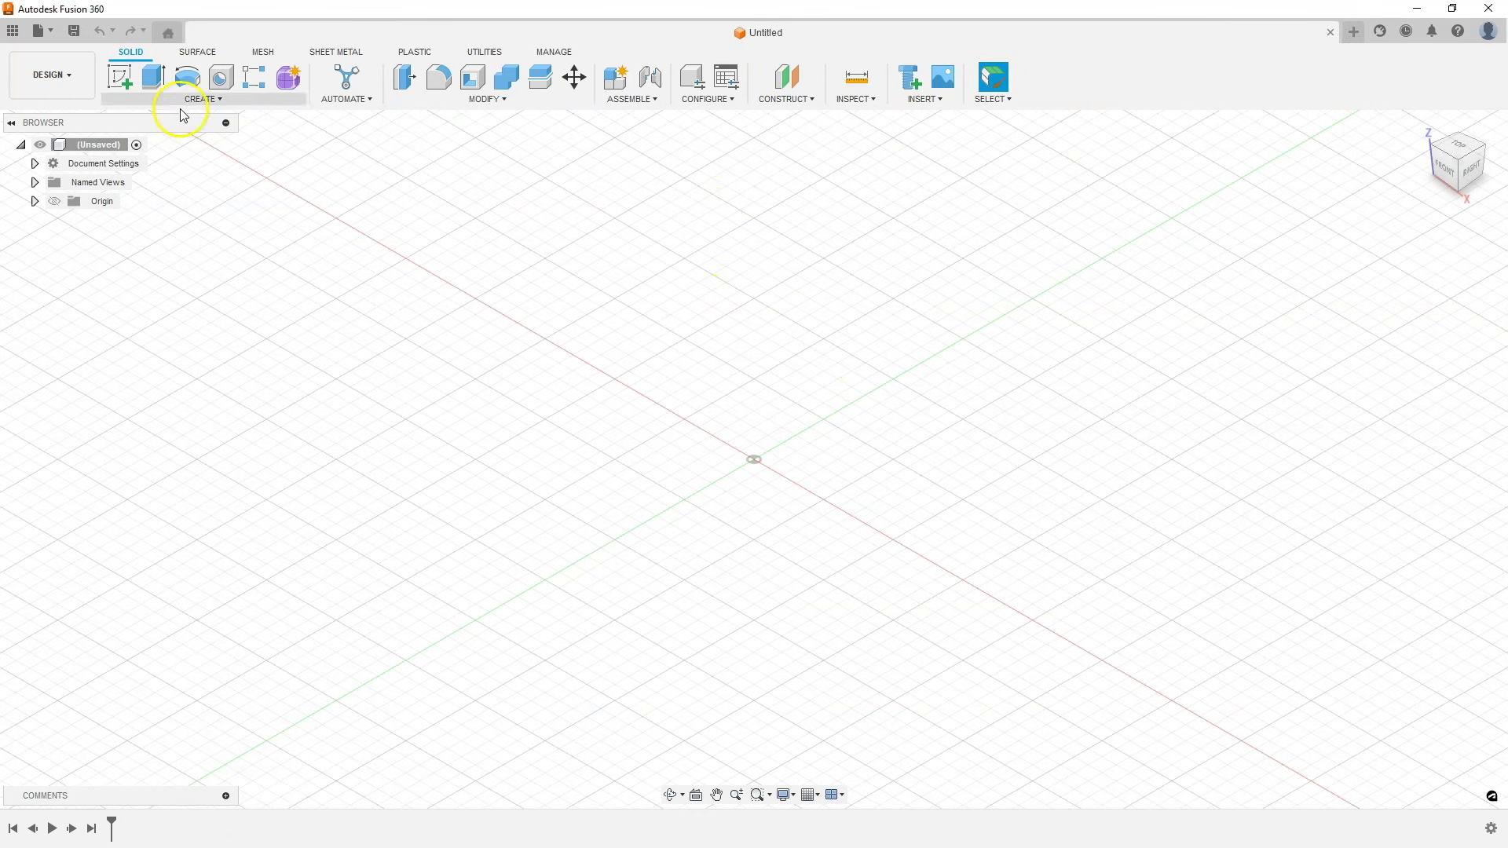
Step: Start a sketch on the horizontal origin plane and draw a two-point rectangle with one corner at the origin
{"action": "left_click", "coordinate": [122, 79]}
{"action": "left_click", "coordinate": [848, 466]}
{"action": "left_click", "coordinate": [153, 76]}
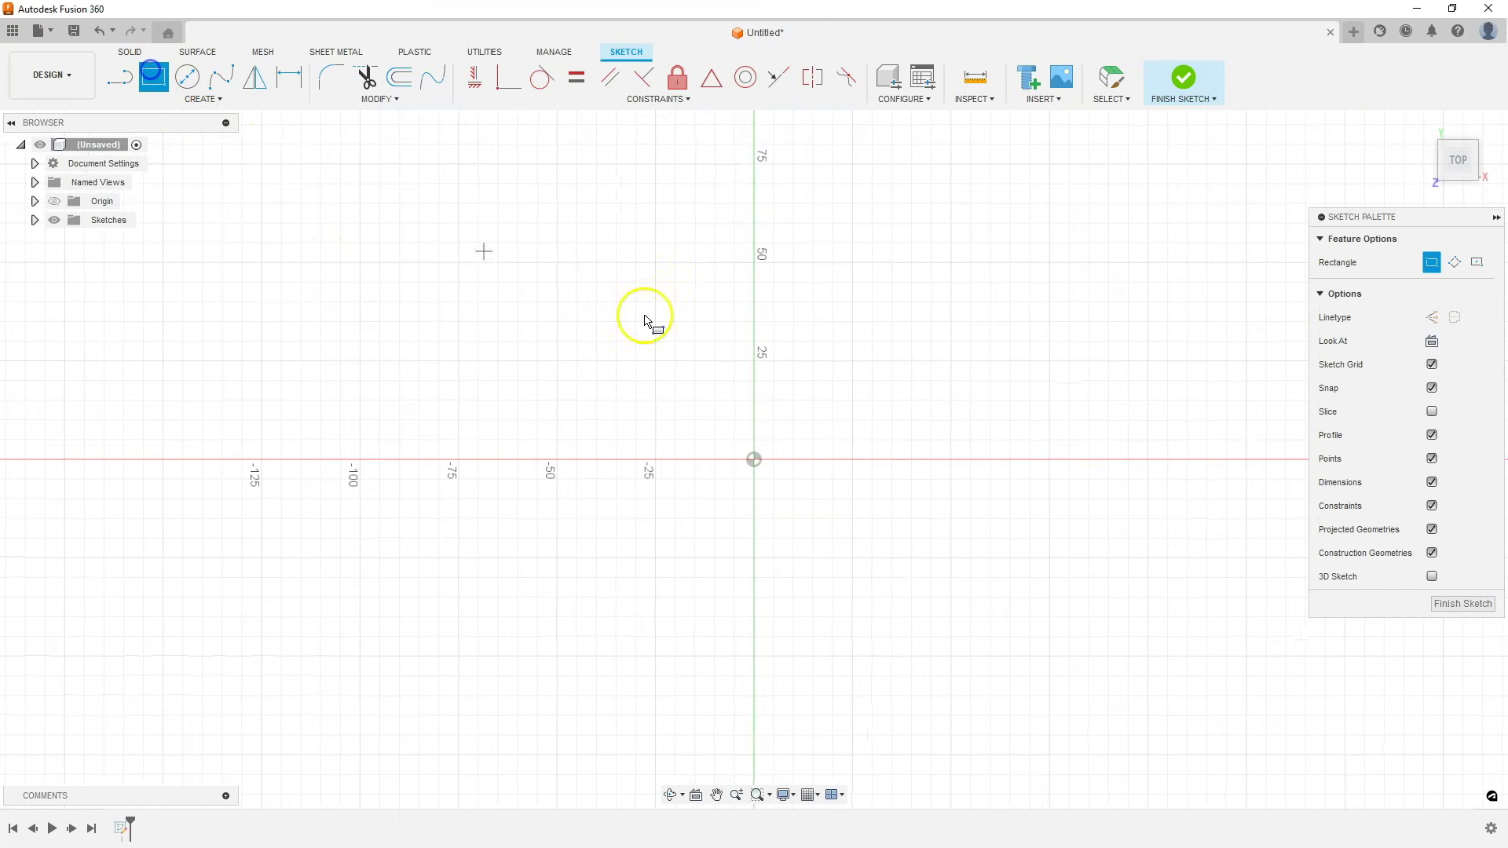
{"action": "left_click", "coordinate": [754, 459]}
{"action": "left_click", "coordinate": [1119, 250]}
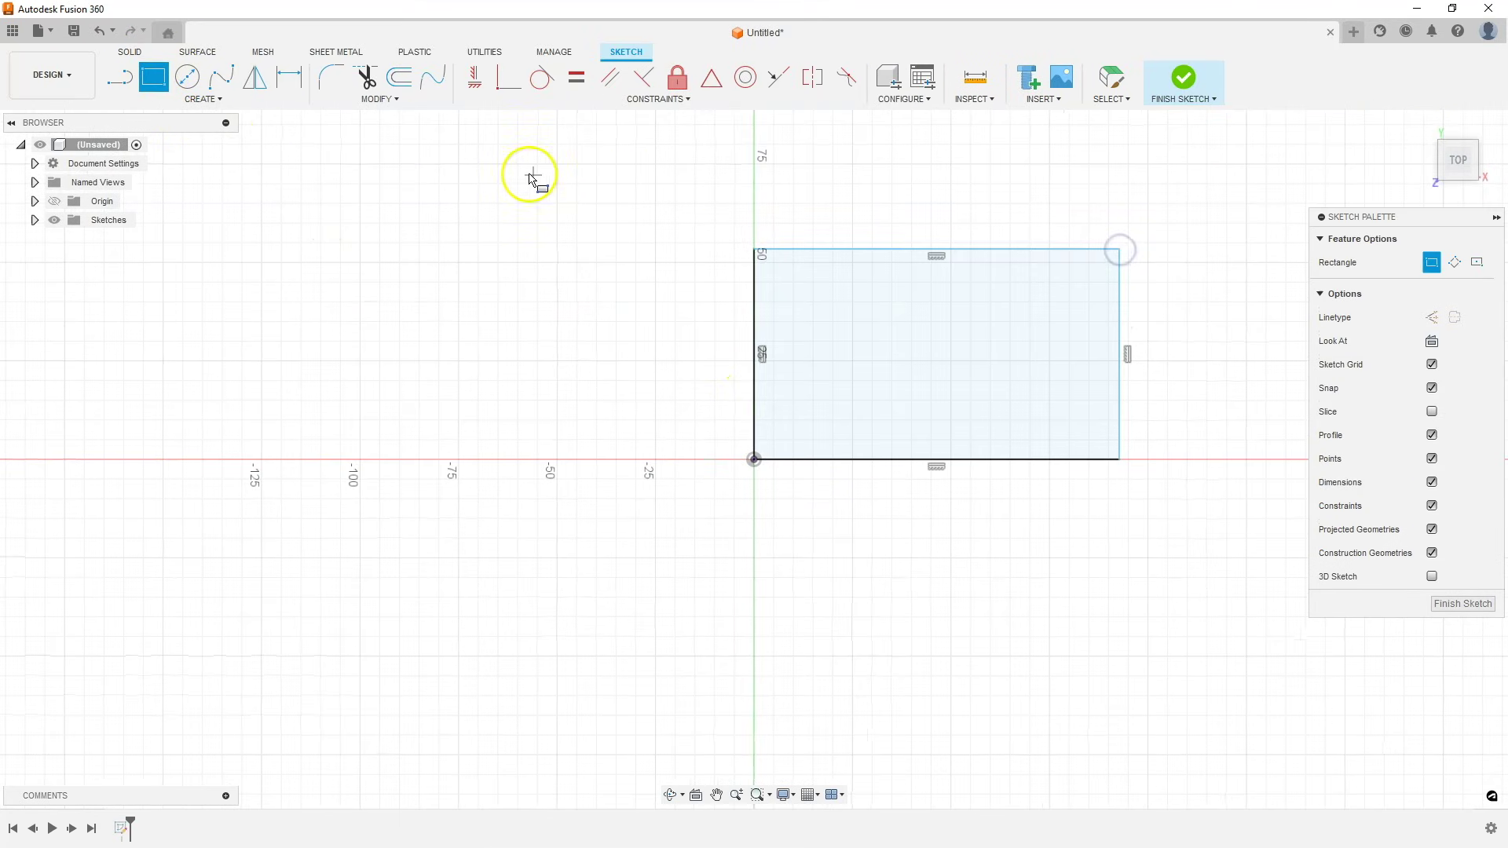
Step: Dimension the rectangle 150 mm along its horizontal side and 80 mm along its vertical side
{"action": "left_click", "coordinate": [289, 76]}
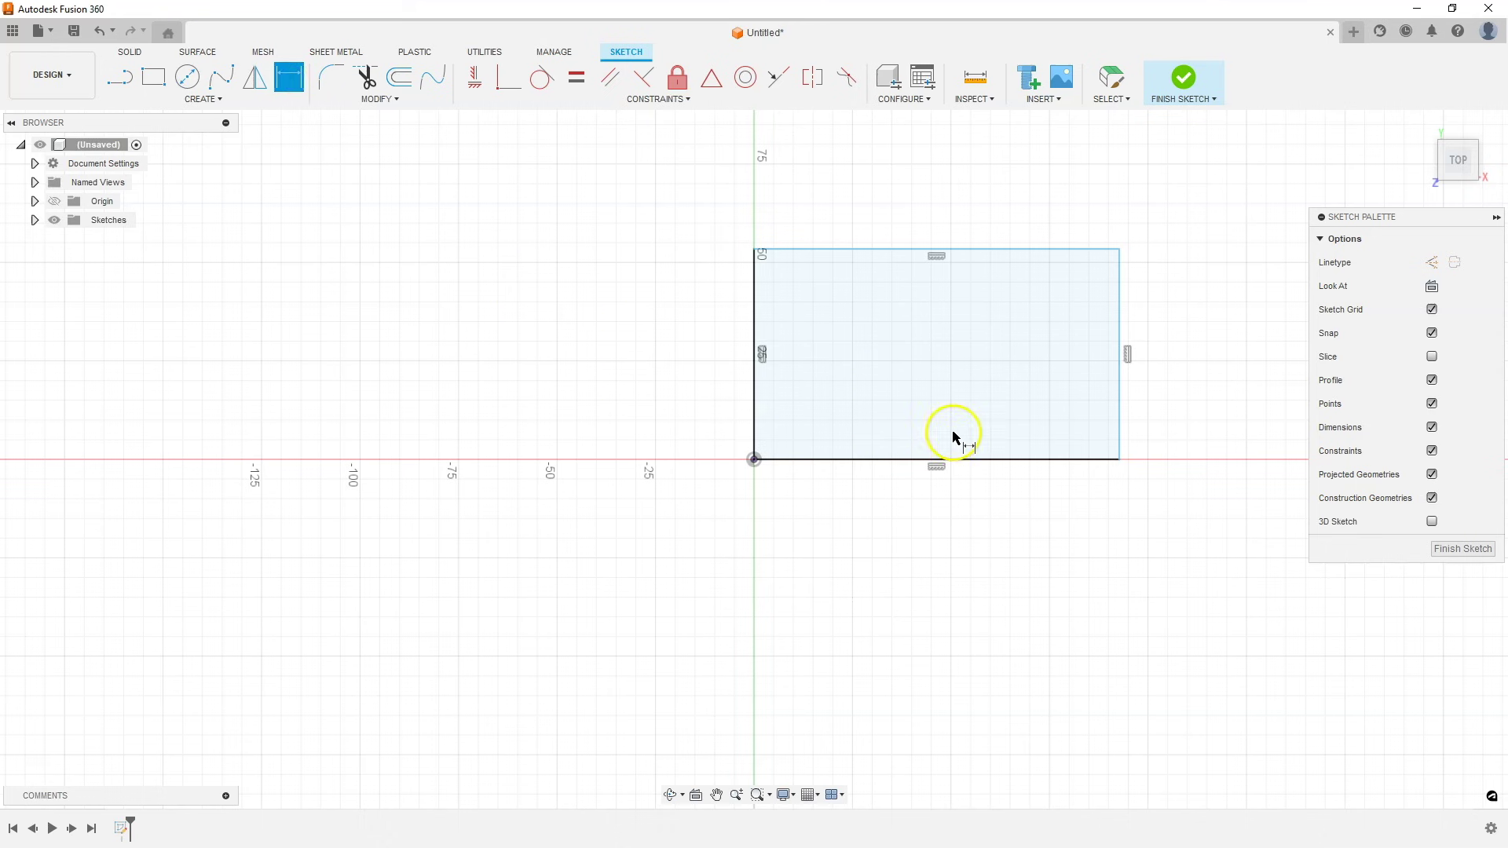
{"action": "left_click", "coordinate": [958, 459]}
{"action": "left_click", "coordinate": [936, 556]}
{"action": "type", "text": "150"}
{"action": "key", "text": "Return"}
{"action": "left_click", "coordinate": [755, 330]}
{"action": "left_click", "coordinate": [663, 340]}
{"action": "type", "text": "80"}
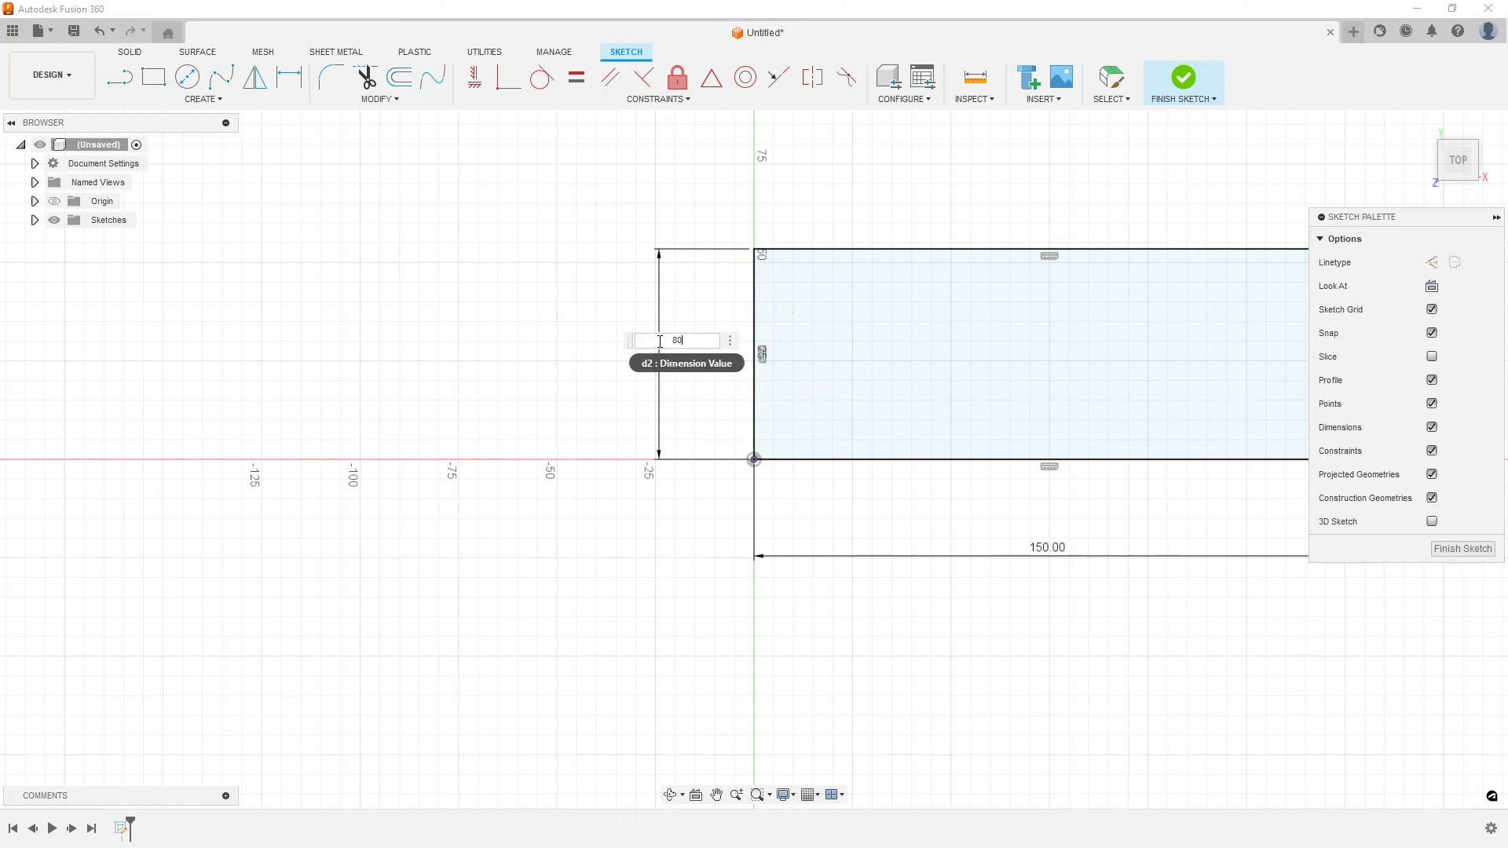
{"action": "key", "text": "Return"}
Step: Sketch a circle about 9.6 mm in diameter inside the rectangle, centred about 21 mm across and 15 mm up from the origin
{"action": "scroll", "coordinate": [582, 431], "scroll_direction": "down", "scroll_amount": 3}
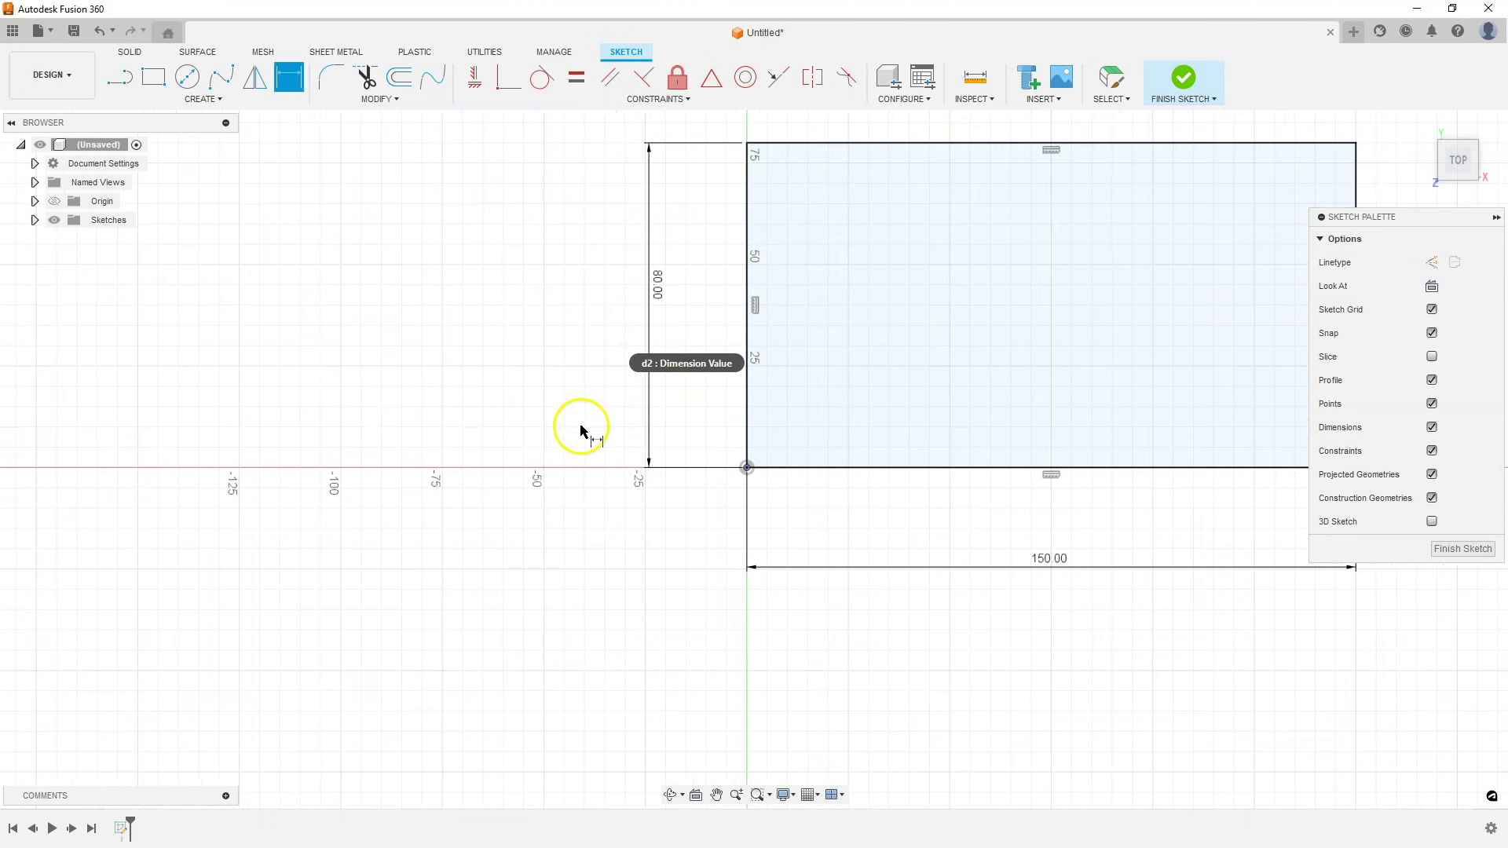
{"action": "scroll", "coordinate": [933, 322], "scroll_direction": "up", "scroll_amount": 1}
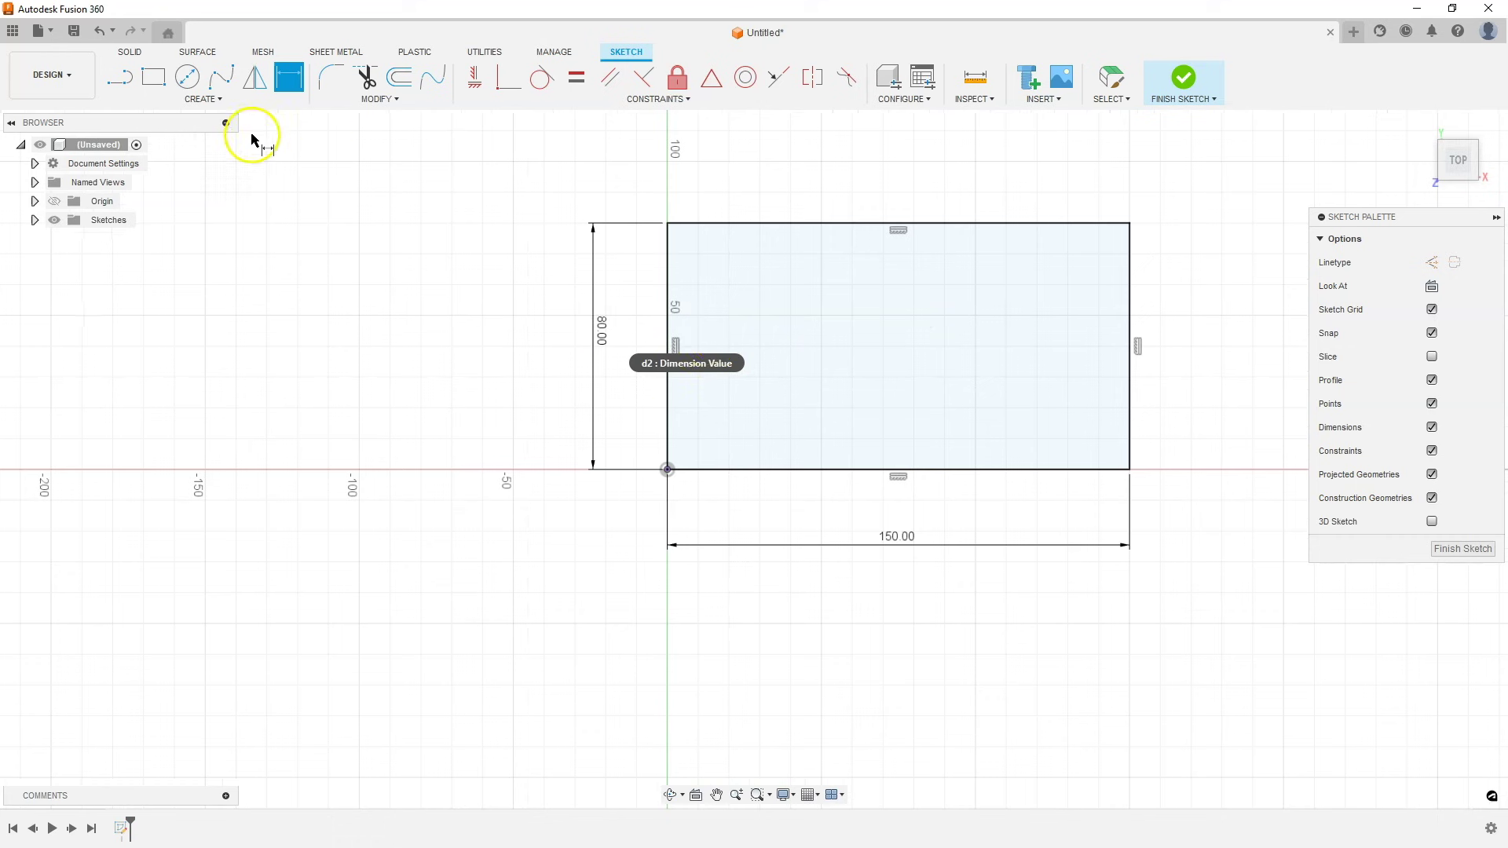
{"action": "left_click", "coordinate": [191, 79]}
{"action": "left_click", "coordinate": [731, 424]}
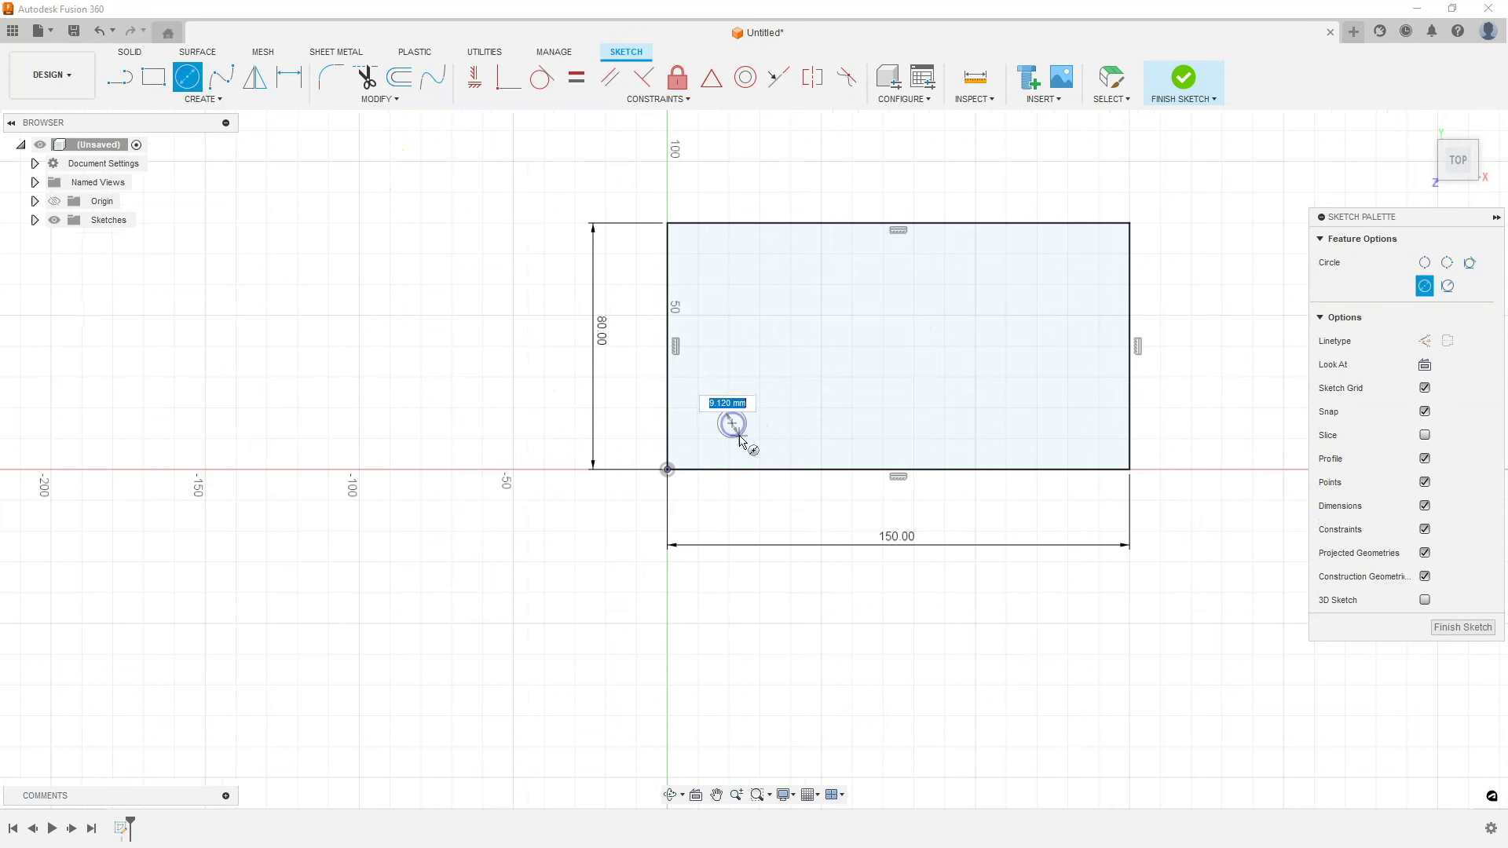
{"action": "left_click", "coordinate": [739, 440]}
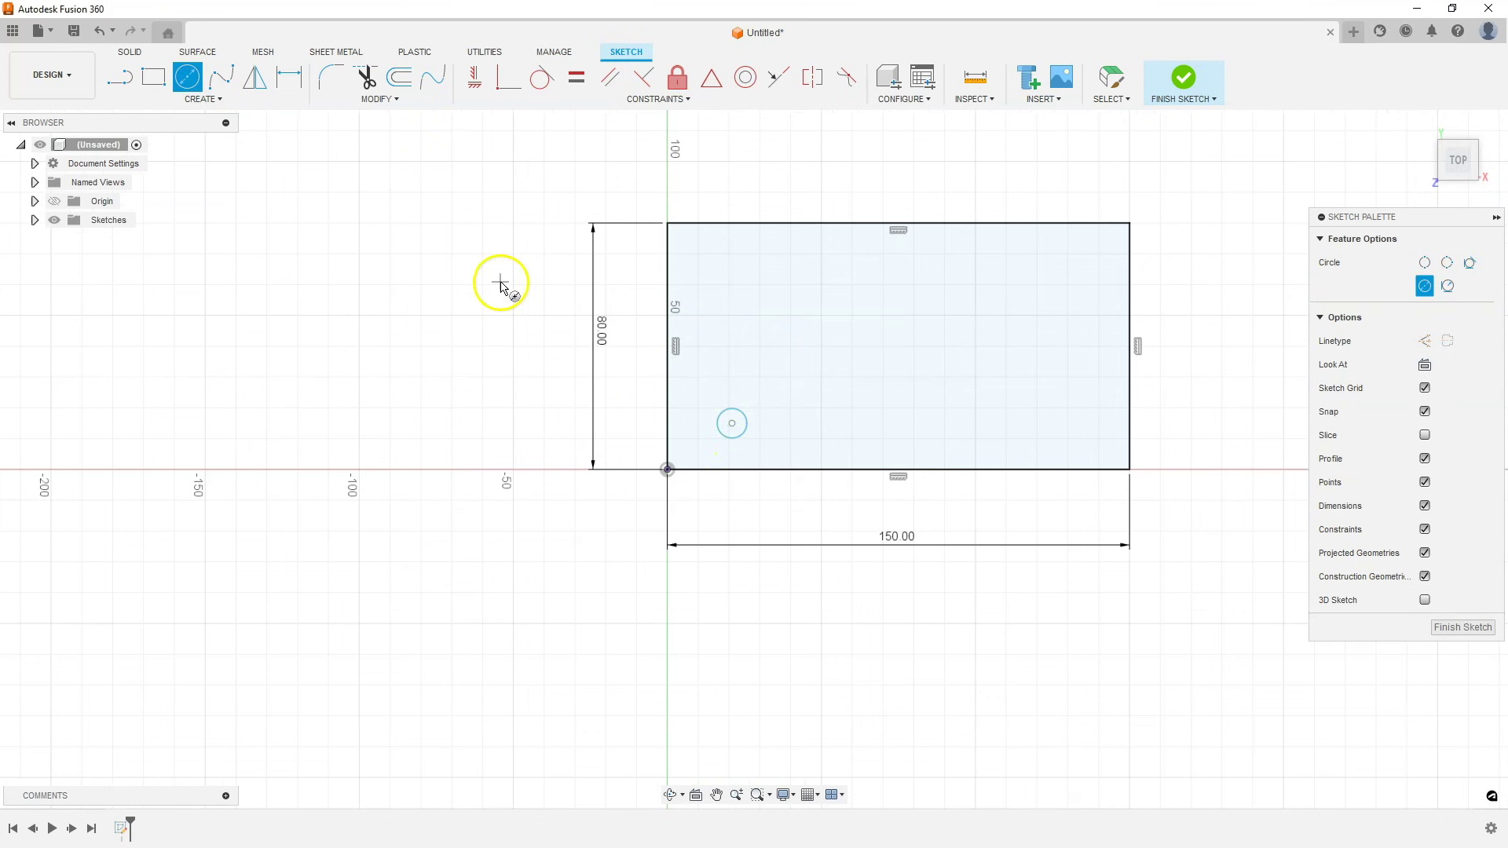
Step: Dimension the circle's centre 15 mm from the rectangle's left edge and 10 mm from its bottom edge
{"action": "left_click", "coordinate": [288, 83]}
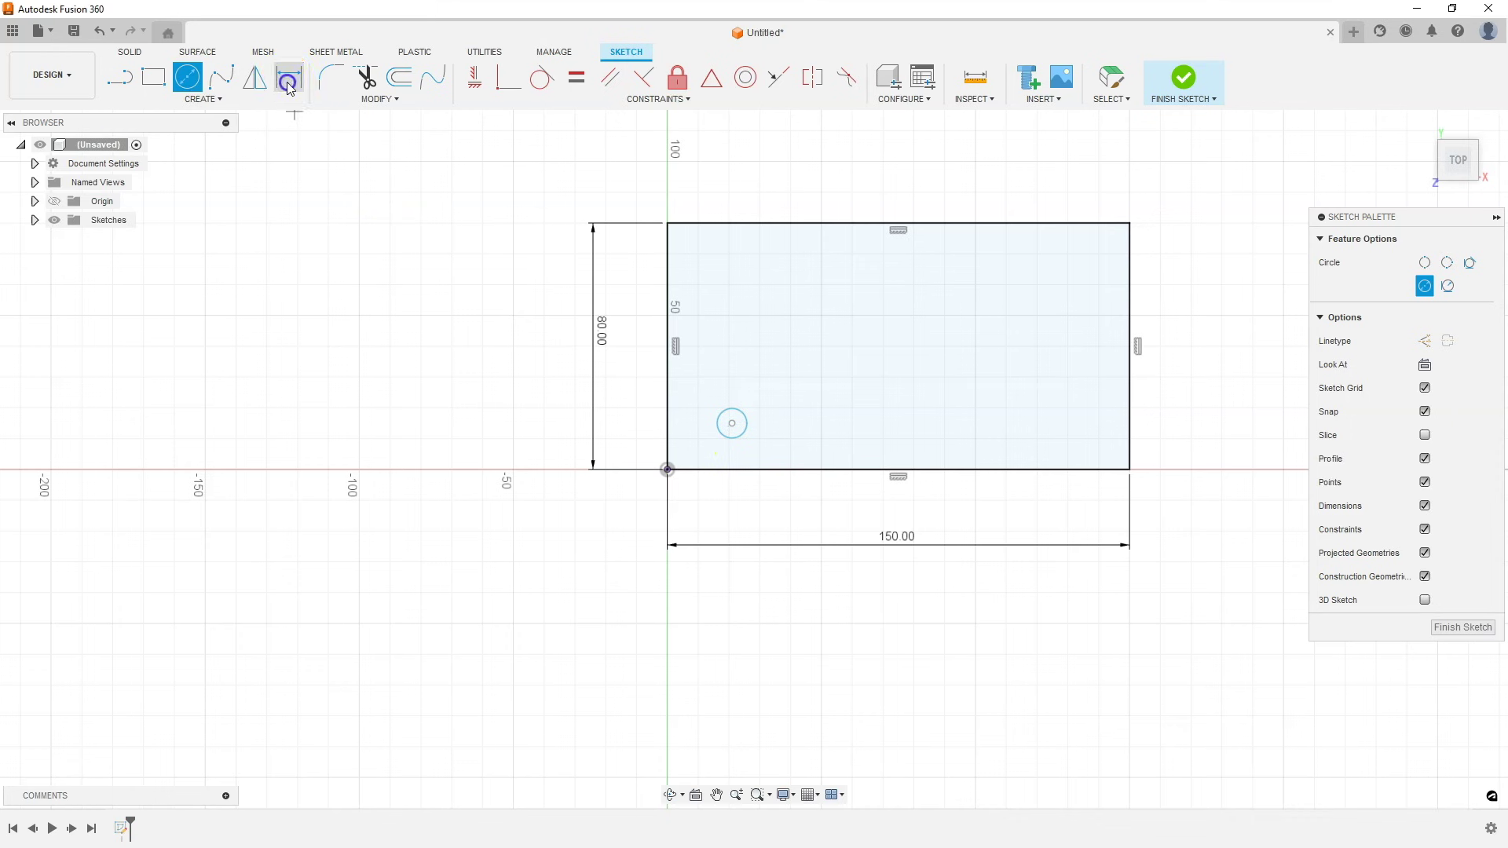
{"action": "left_click", "coordinate": [733, 428]}
{"action": "left_click", "coordinate": [665, 433]}
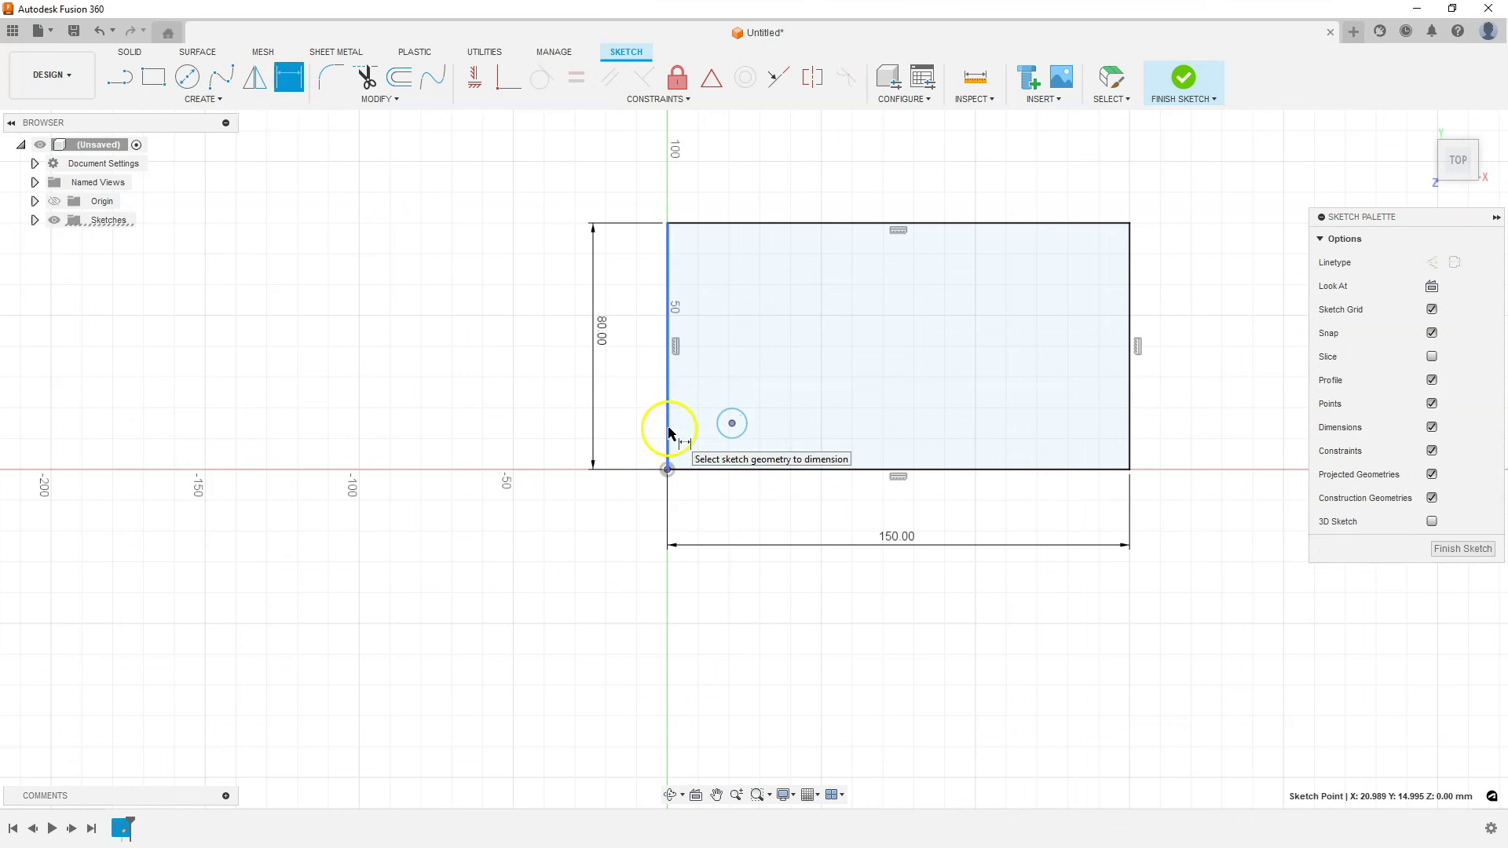
{"action": "left_click", "coordinate": [696, 492]}
{"action": "type", "text": "15"}
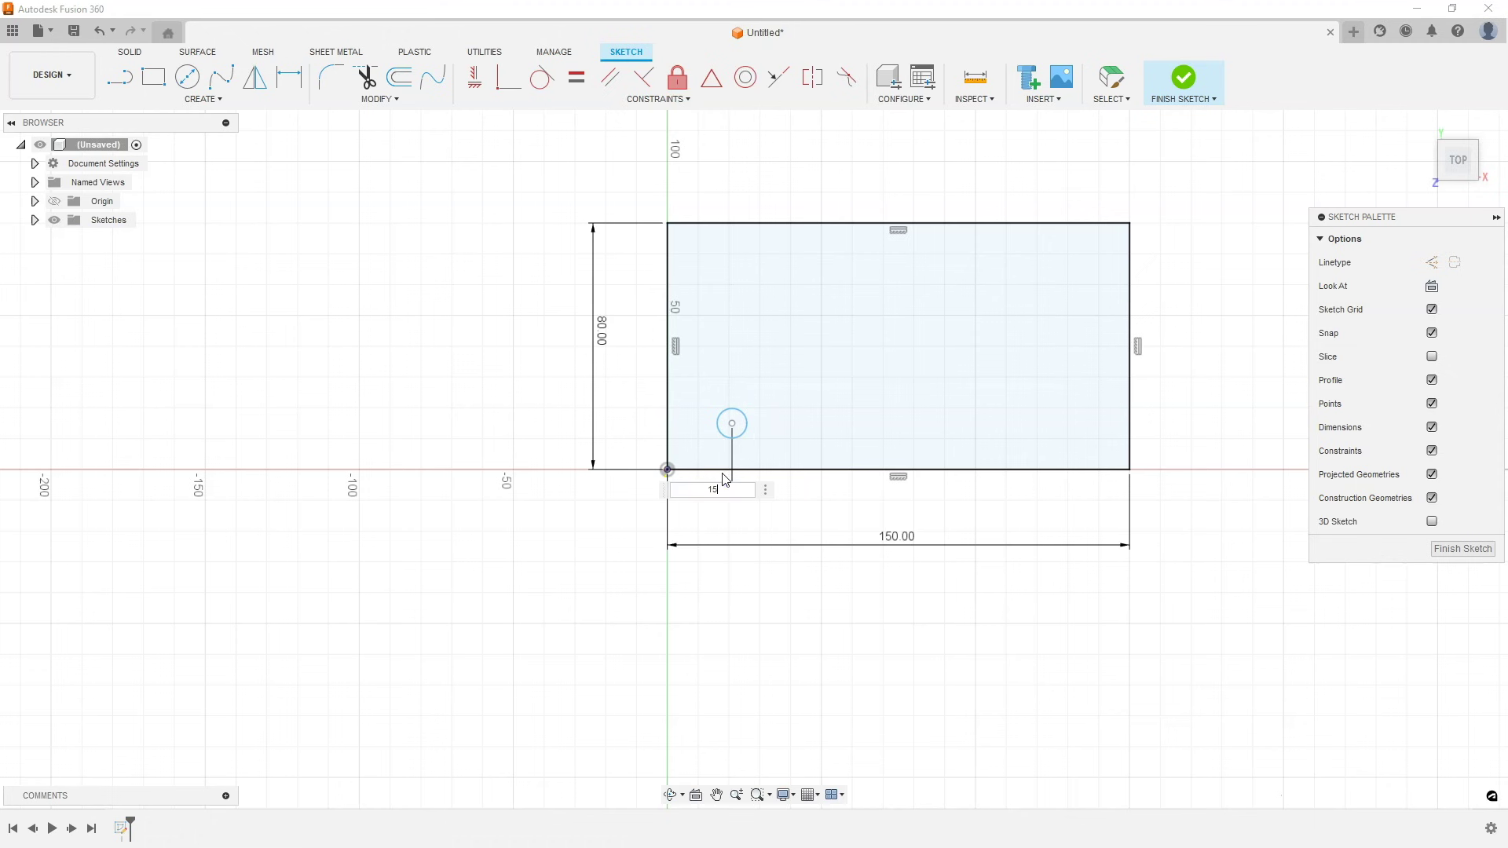
{"action": "key", "text": "Return"}
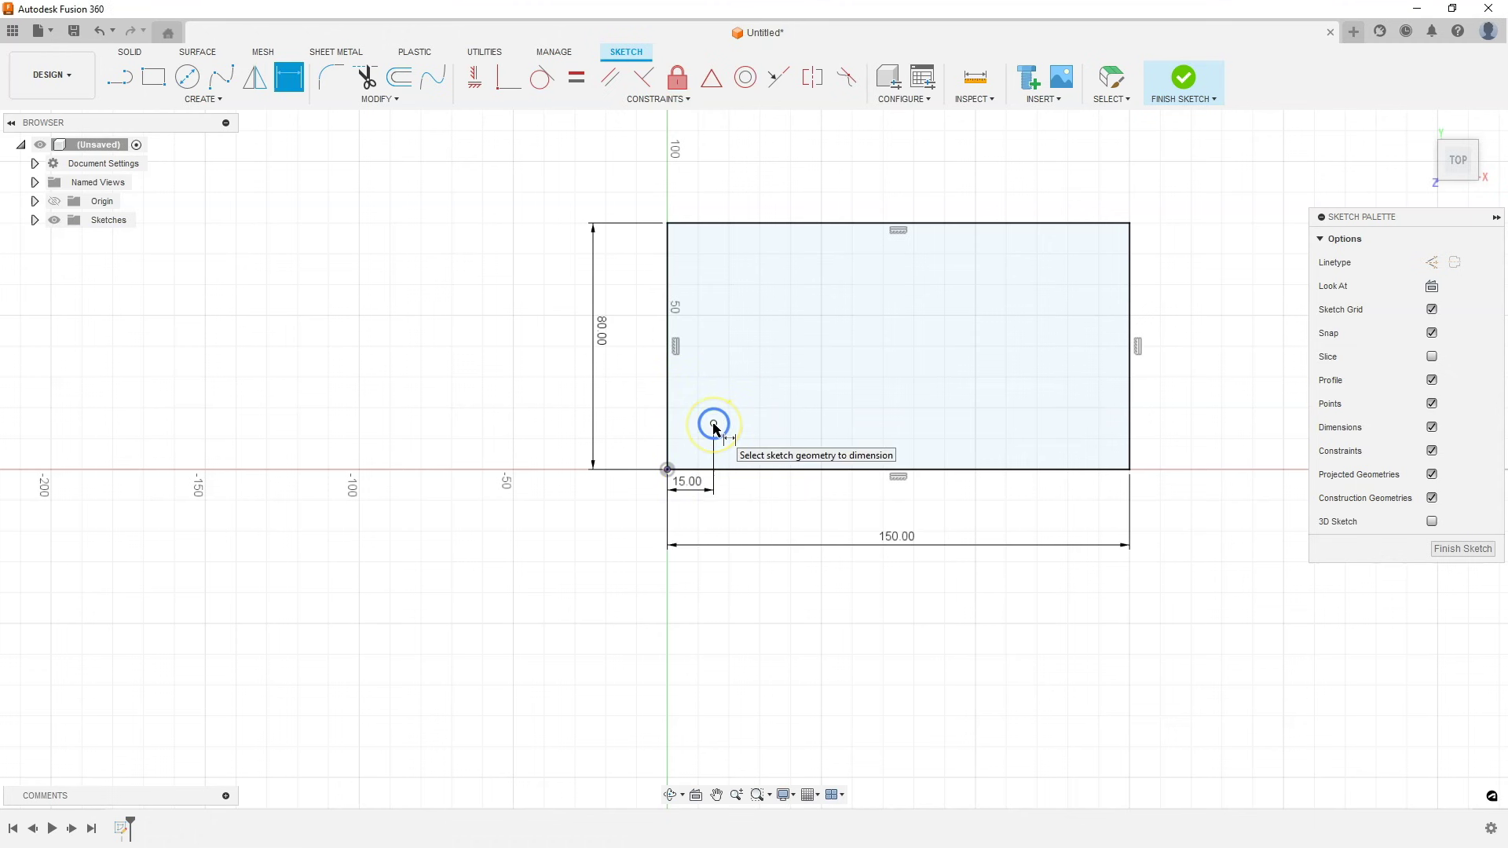
{"action": "left_click", "coordinate": [713, 425]}
{"action": "left_click", "coordinate": [721, 469]}
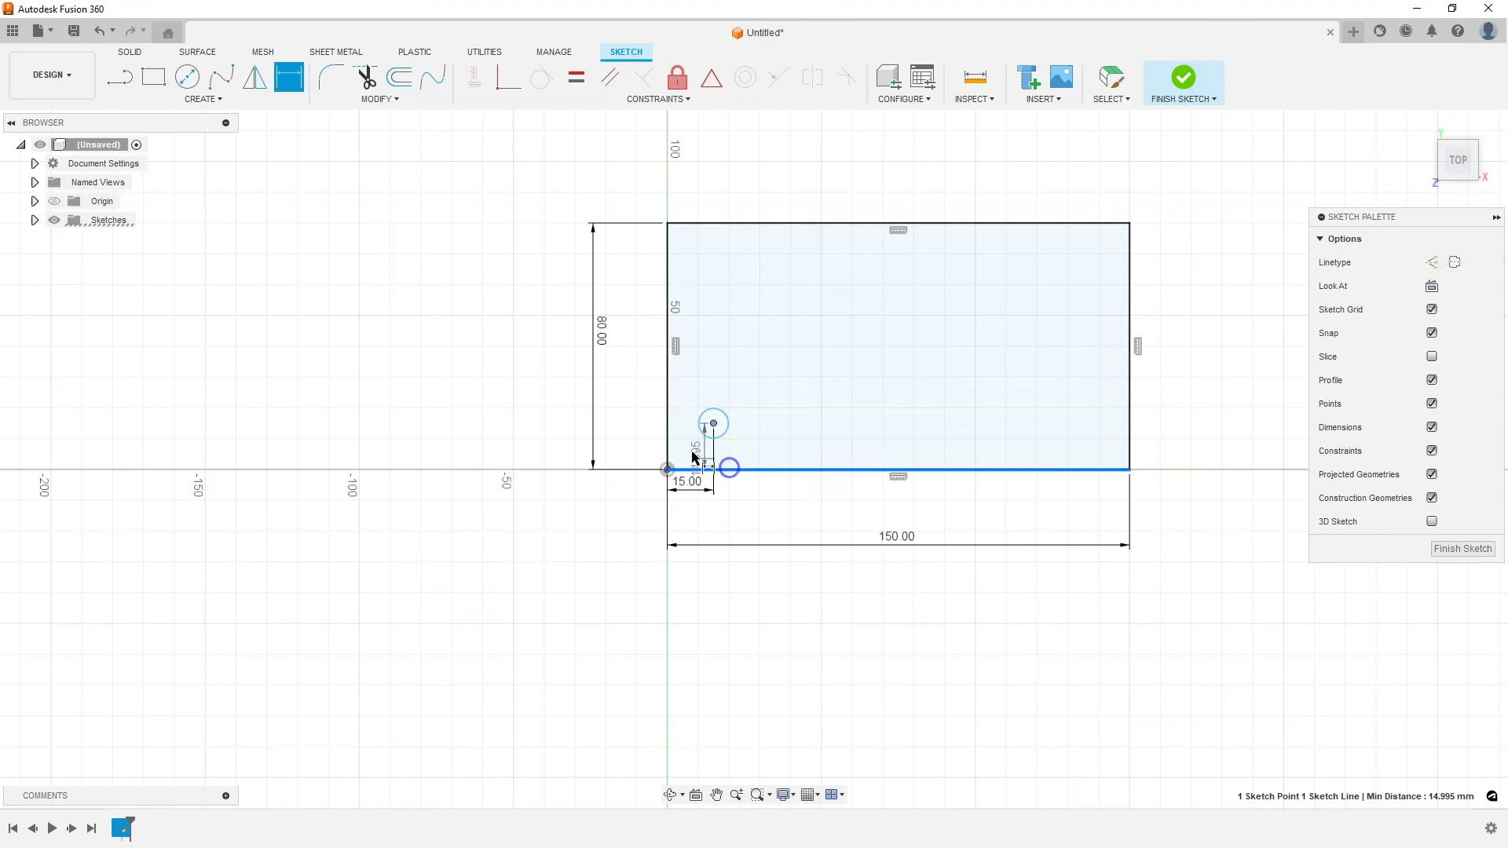
{"action": "left_click", "coordinate": [647, 428]}
{"action": "type", "text": "10"}
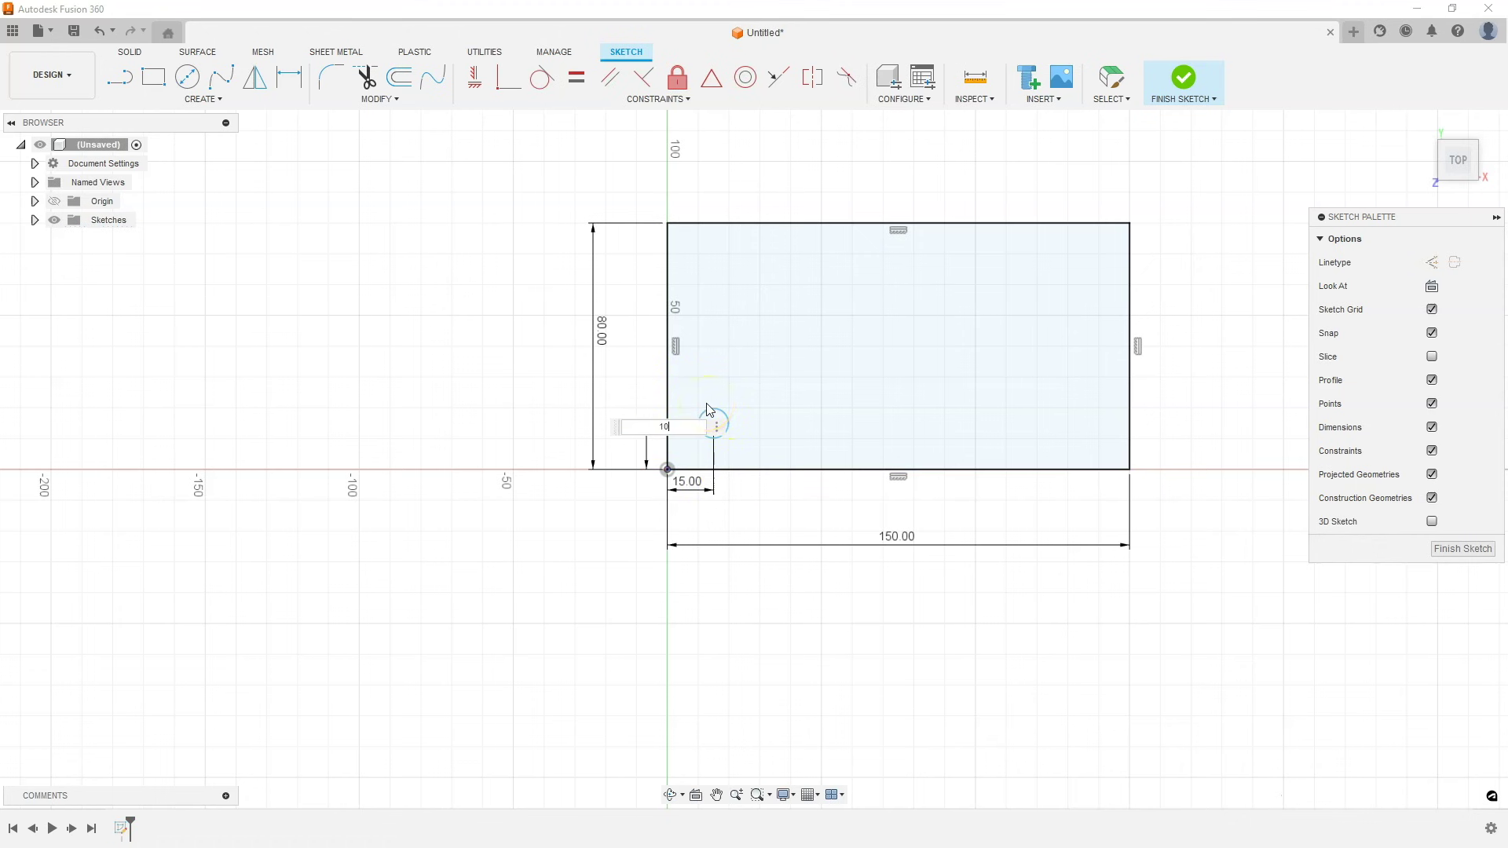
{"action": "key", "text": "Return"}
Step: Set the circle's diameter to 10 mm and finish the sketch
{"action": "left_click", "coordinate": [721, 429]}
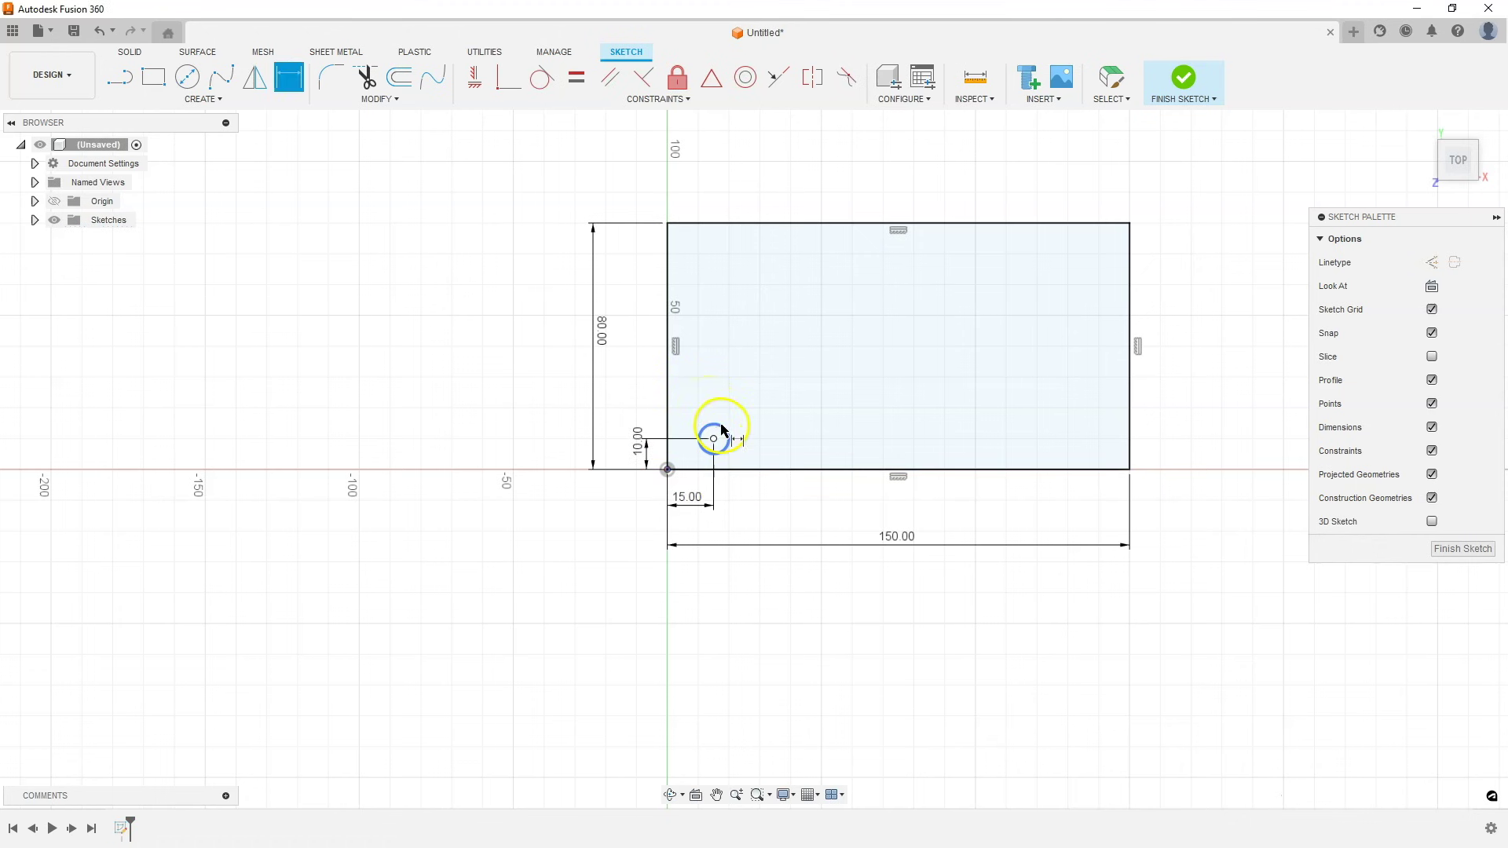
{"action": "left_click", "coordinate": [768, 388]}
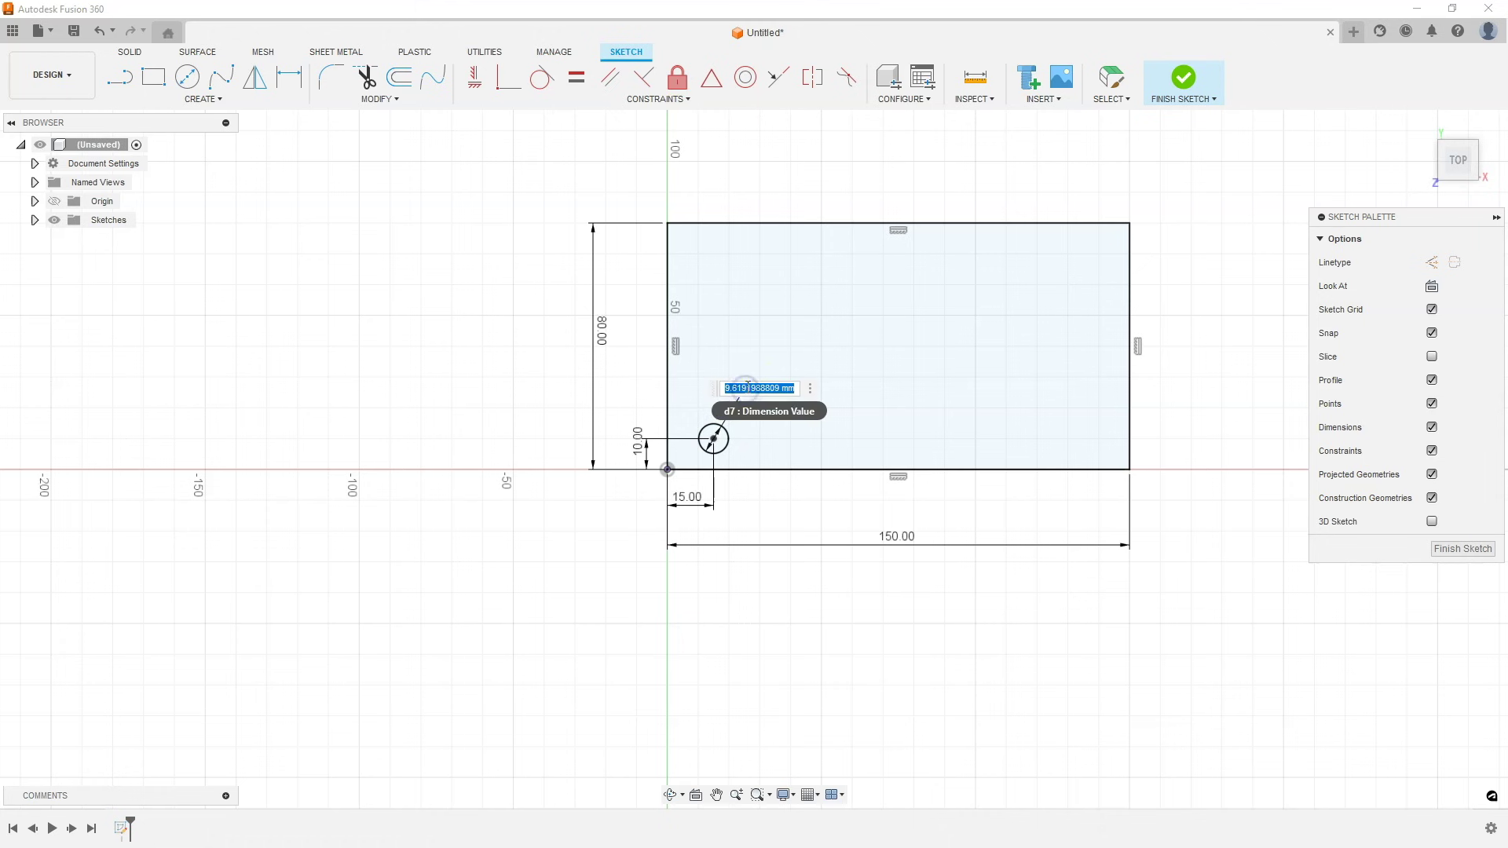
{"action": "type", "text": "10"}
{"action": "key", "text": "Return"}
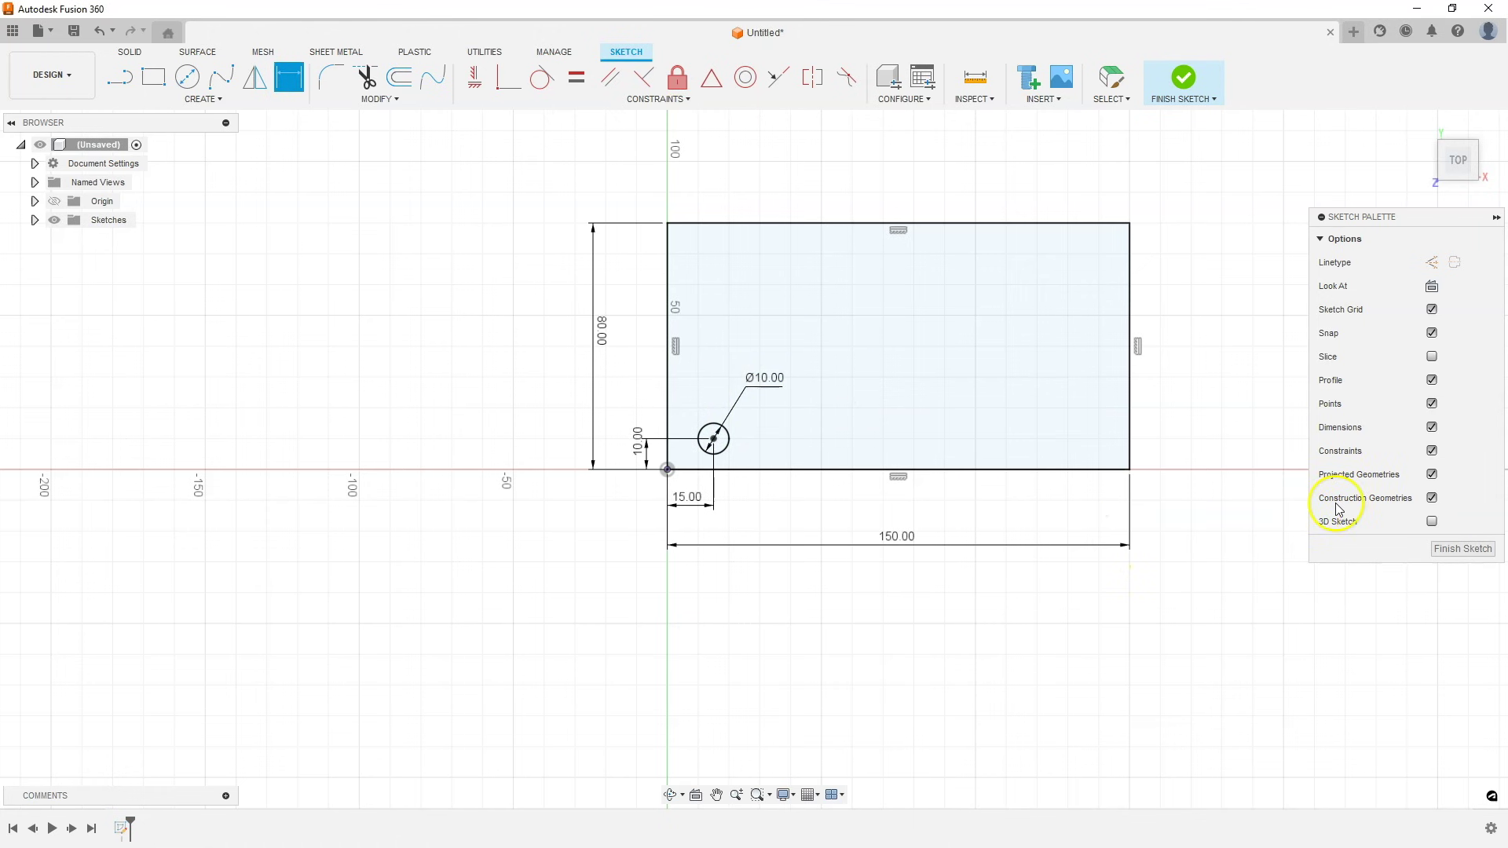
{"action": "left_click", "coordinate": [1462, 549]}
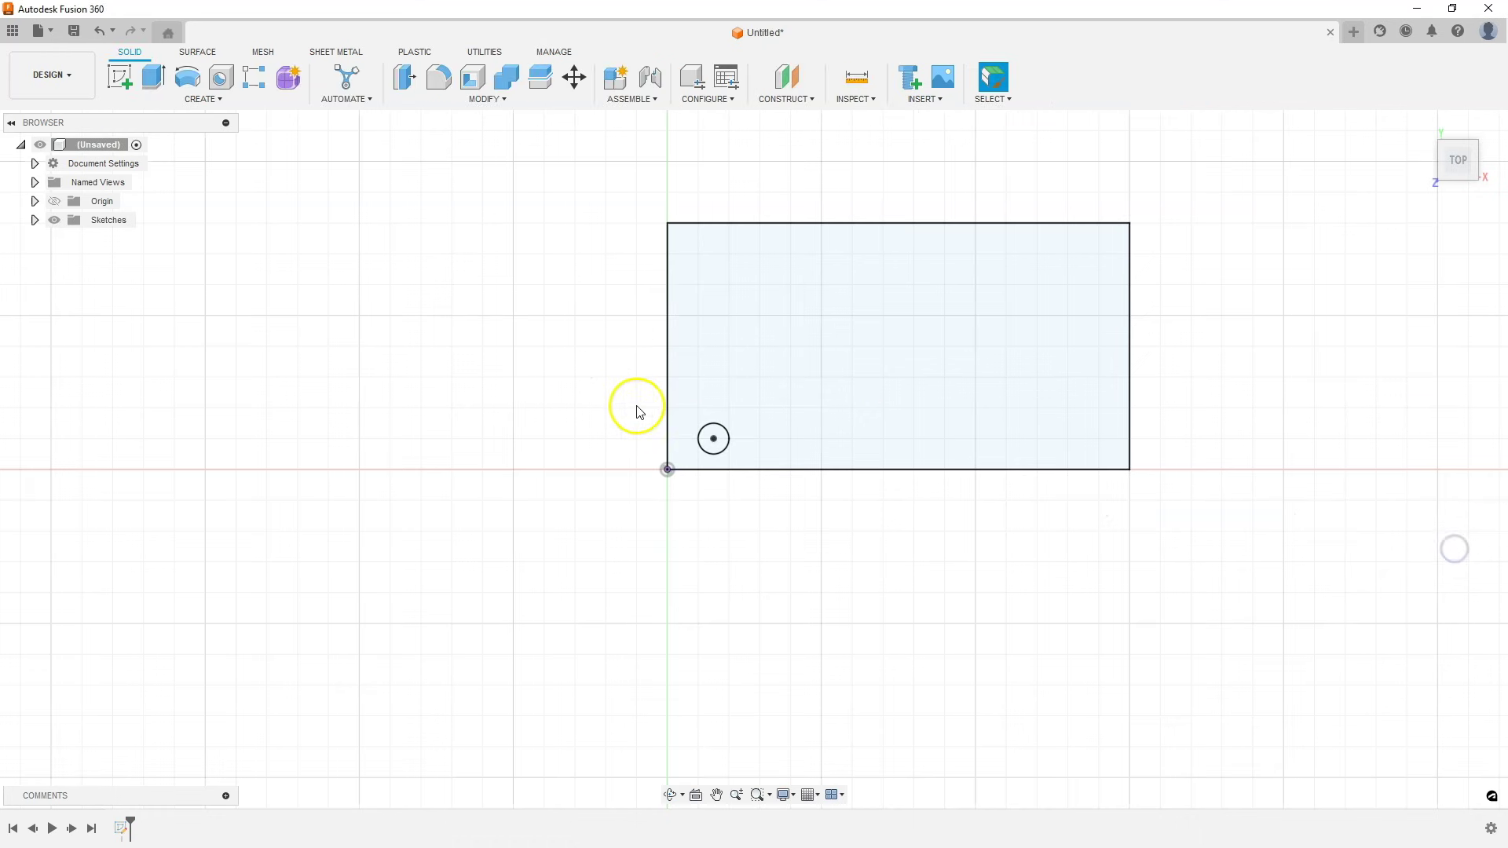
Step: Extrude the rectangular profile around the circle 10 mm upward as a new body
{"action": "left_click", "coordinate": [153, 76]}
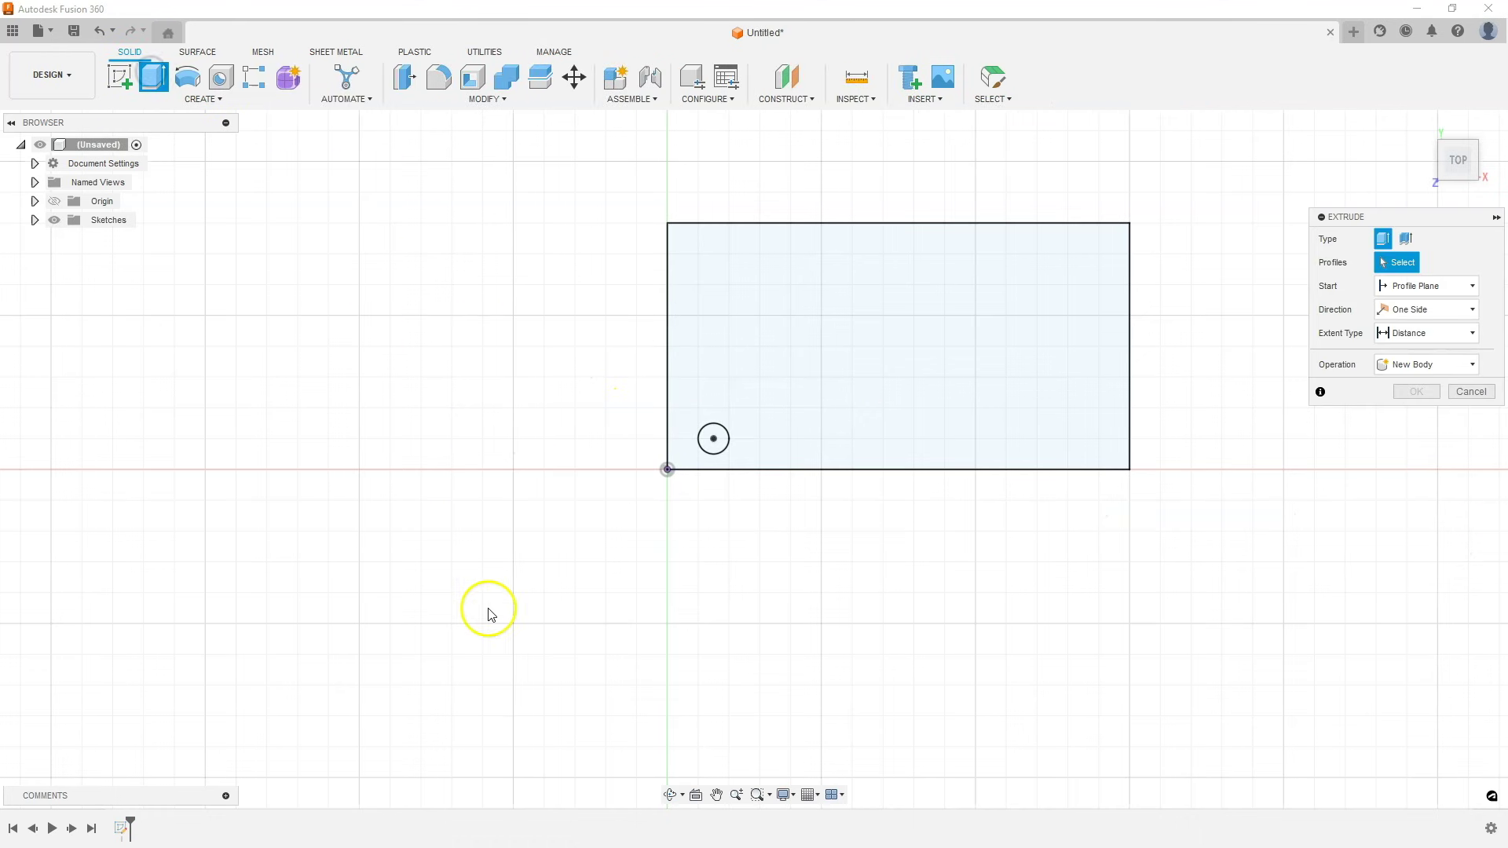
{"action": "left_click", "coordinate": [775, 335]}
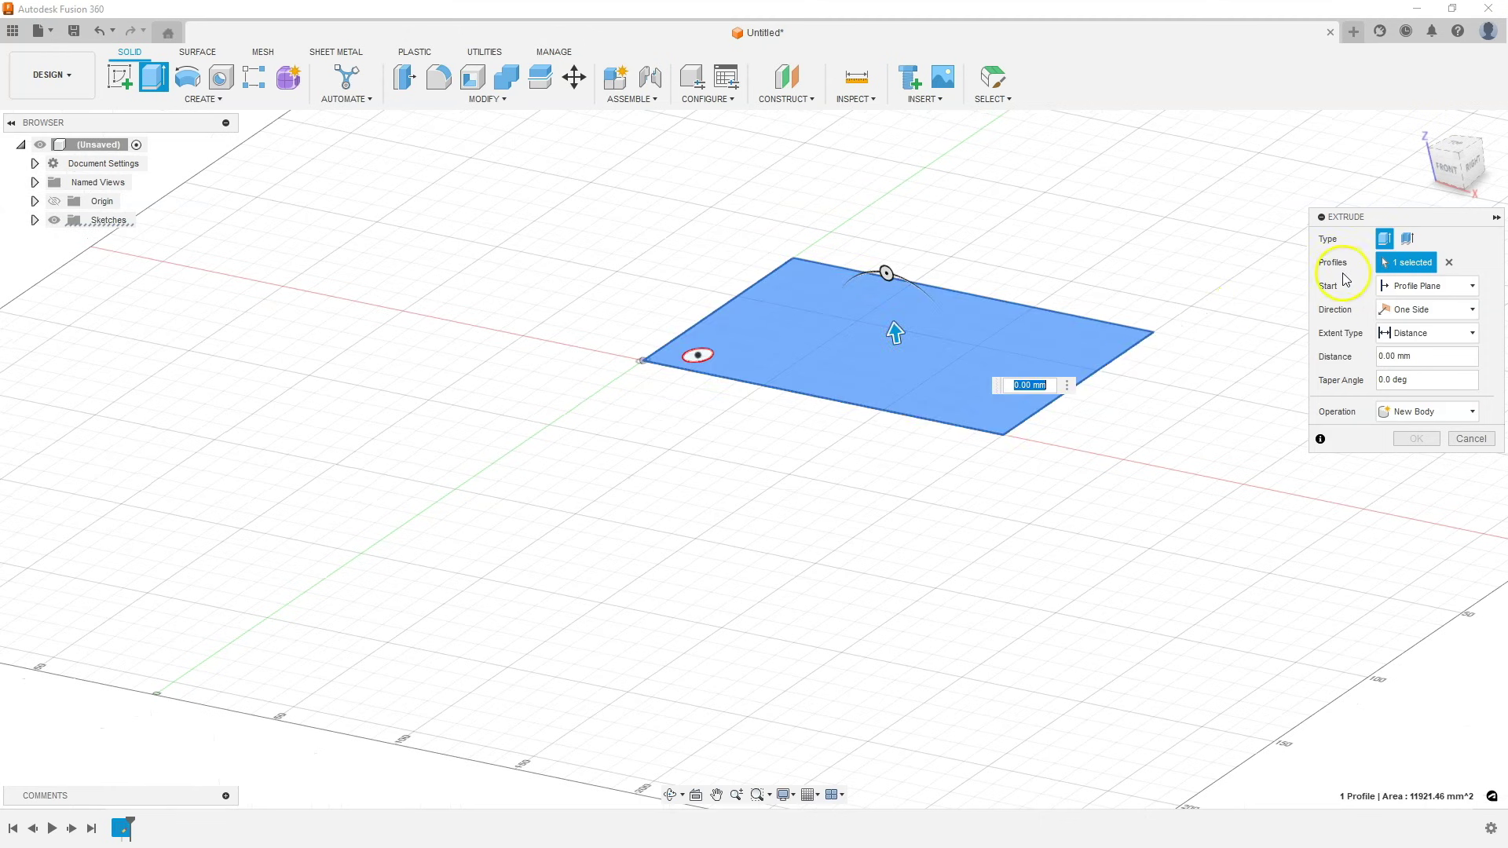
{"action": "left_click_drag", "start_coordinate": [893, 330], "coordinate": [888, 307]}
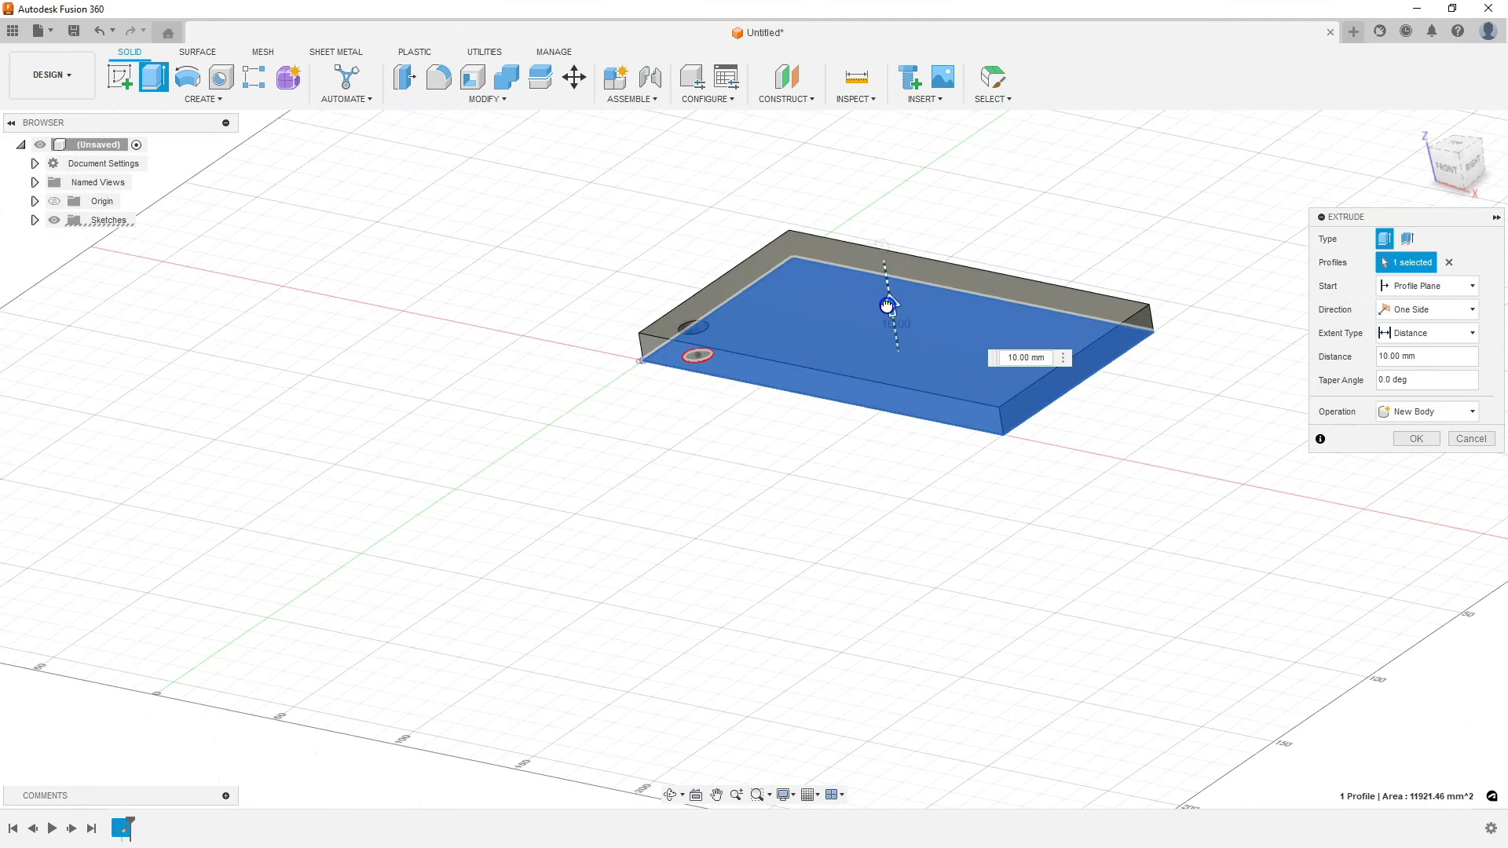
{"action": "left_click", "coordinate": [1417, 438]}
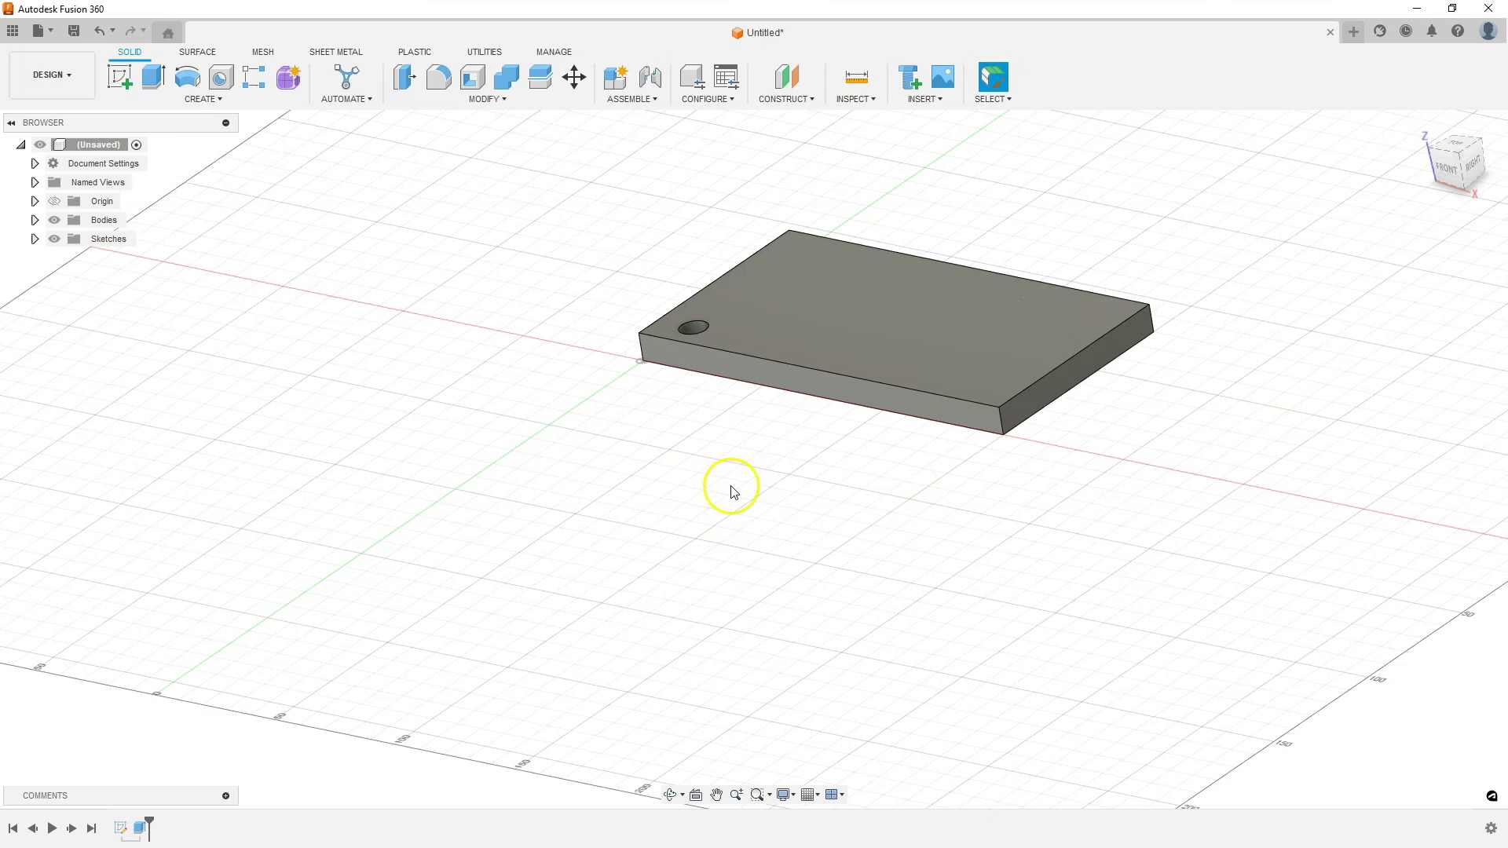
Step: Start a rectangular pattern of faces and choose the cylindrical face of the corner hole as the object
{"action": "left_click", "coordinate": [219, 99]}
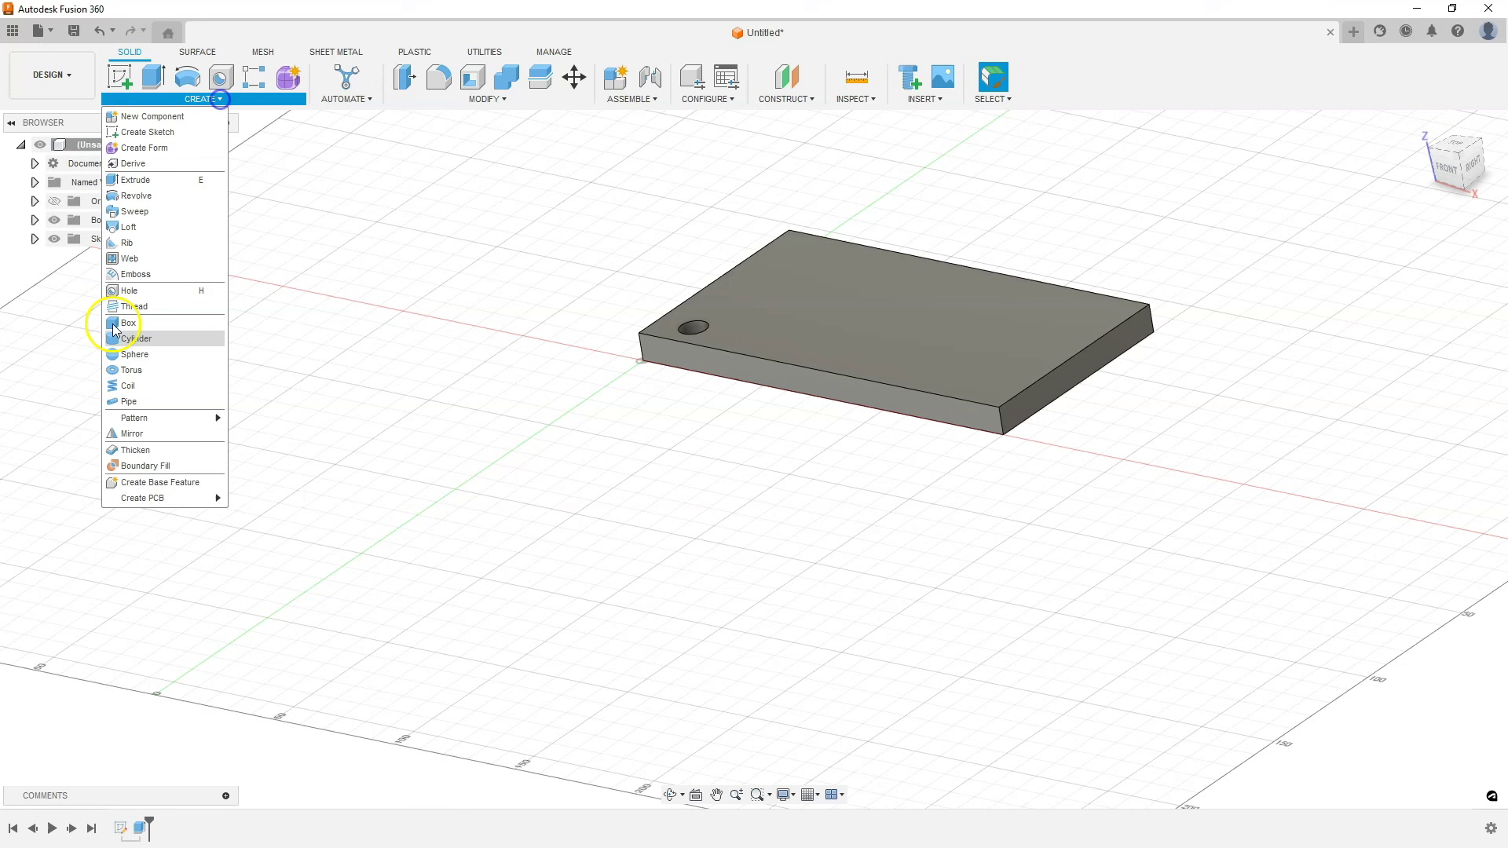
{"action": "left_click", "coordinate": [142, 419]}
{"action": "left_click", "coordinate": [313, 419]}
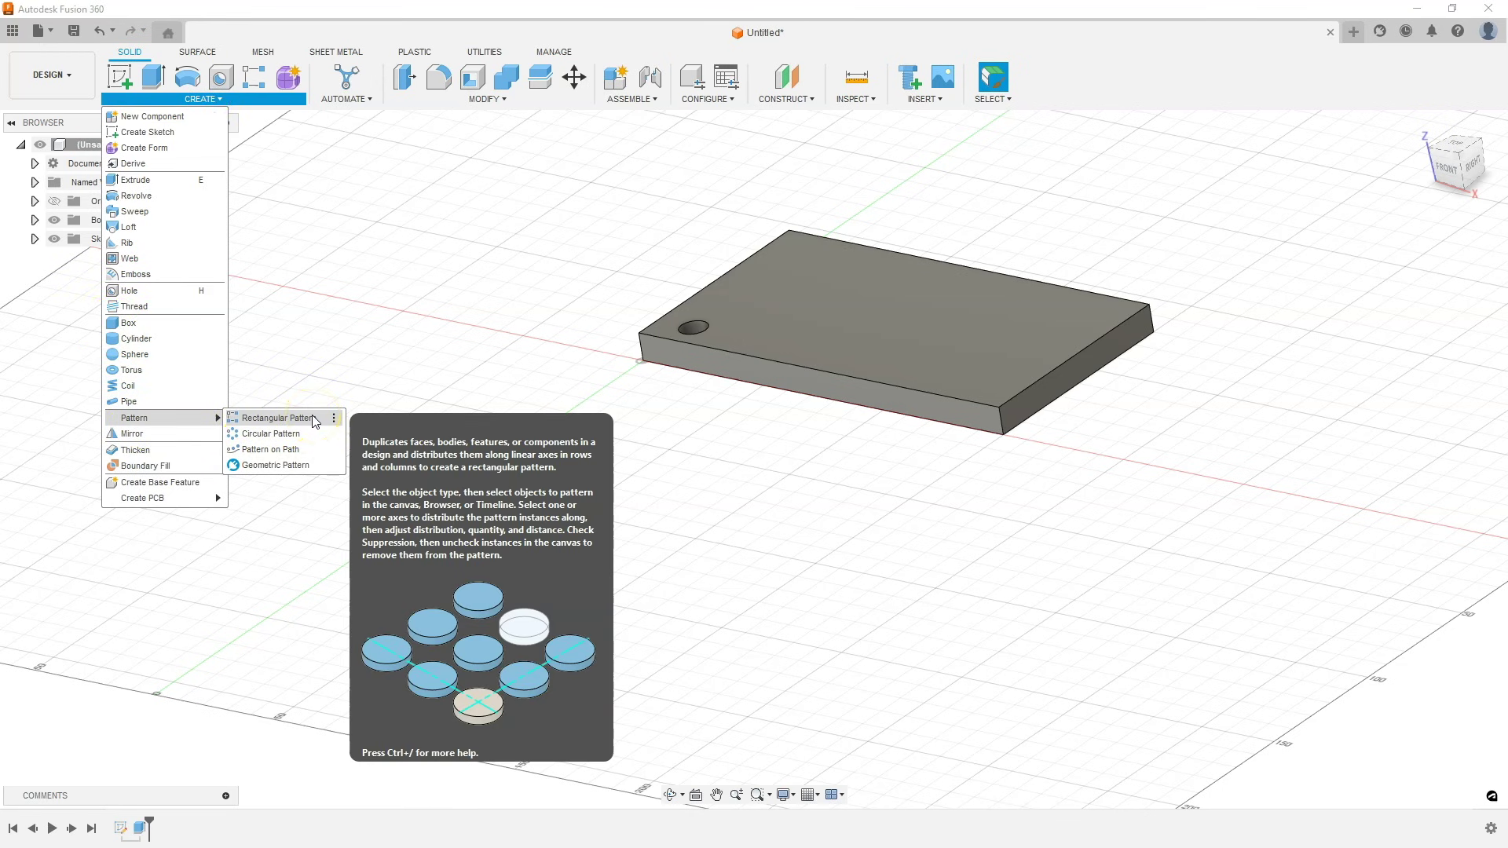
{"action": "left_click", "coordinate": [313, 418]}
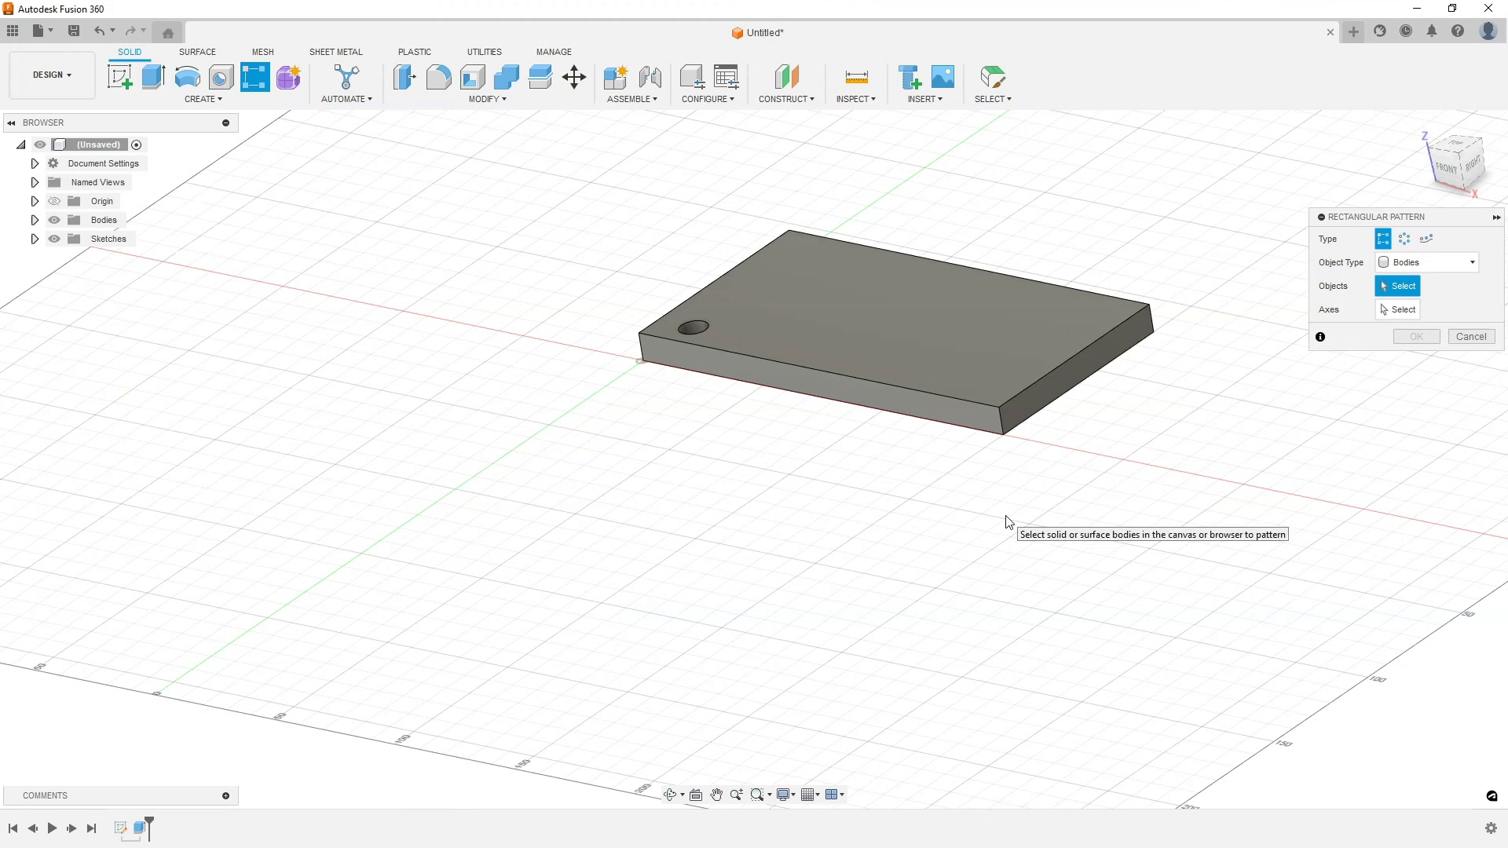
{"action": "left_click", "coordinate": [1448, 264]}
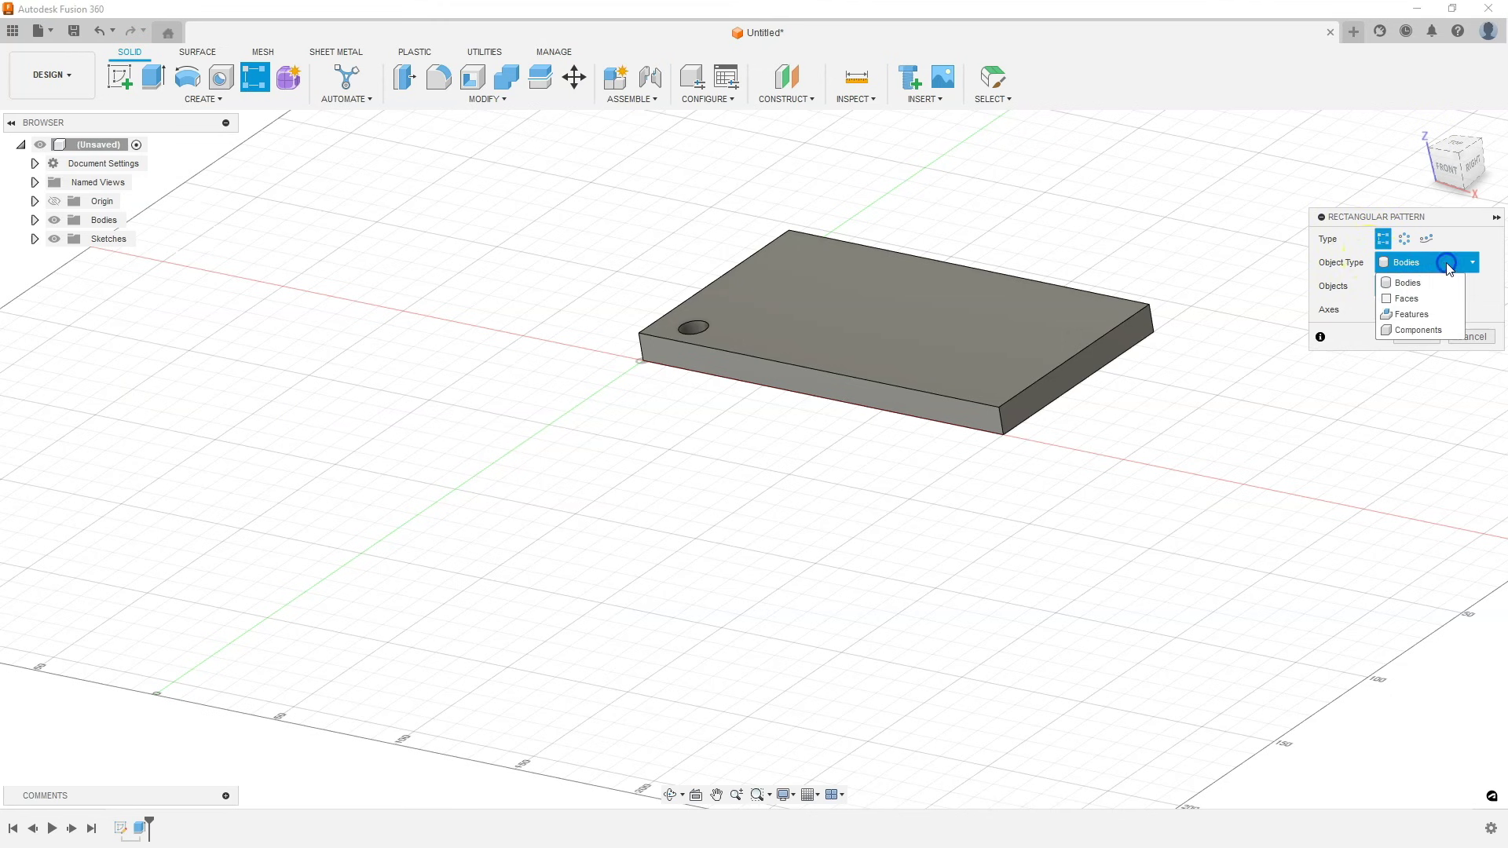
{"action": "left_click", "coordinate": [1416, 299]}
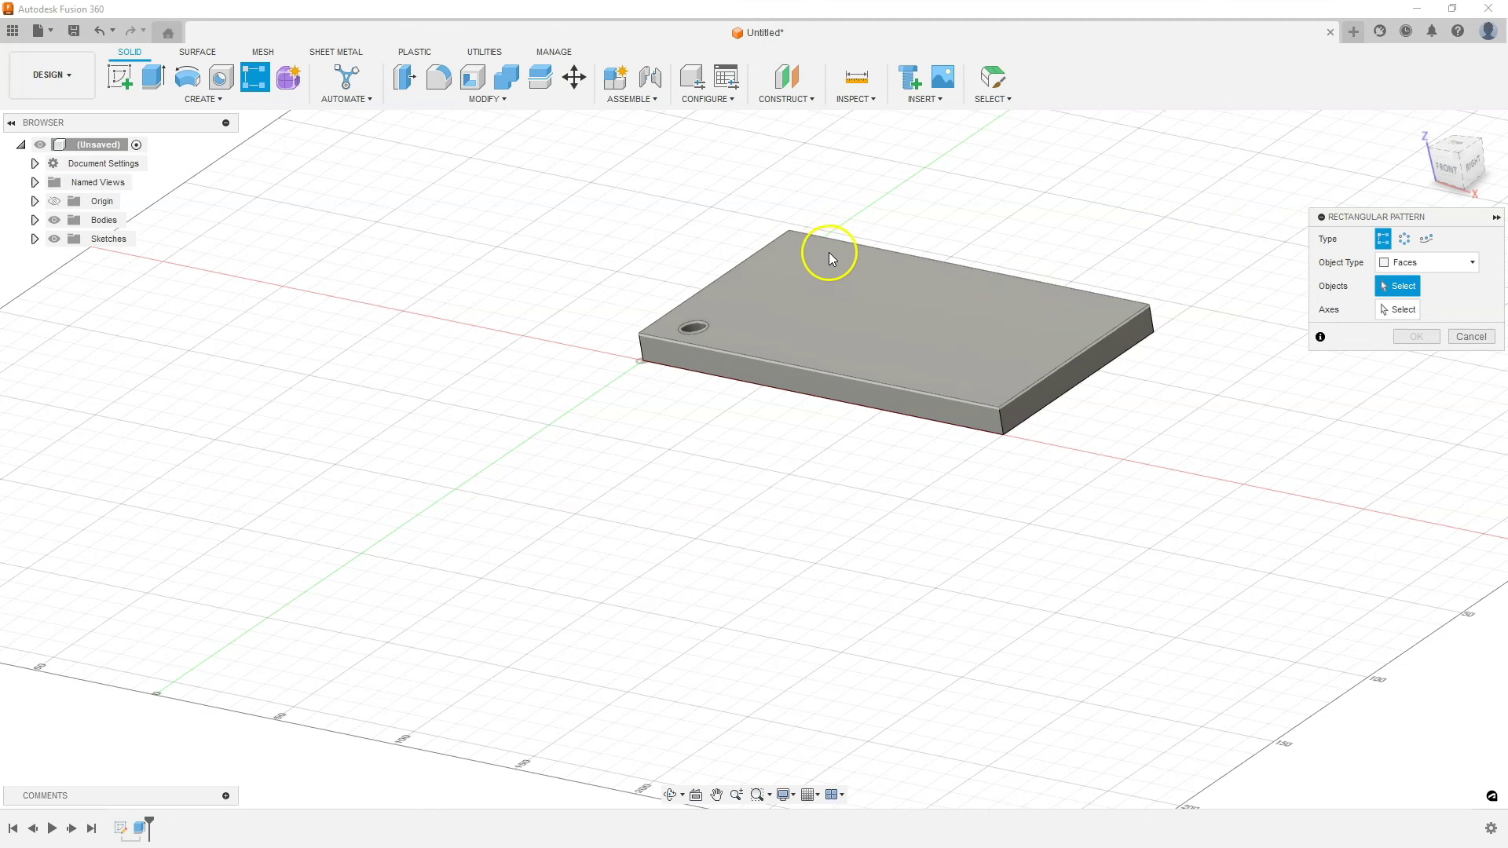
{"action": "left_click", "coordinate": [691, 325]}
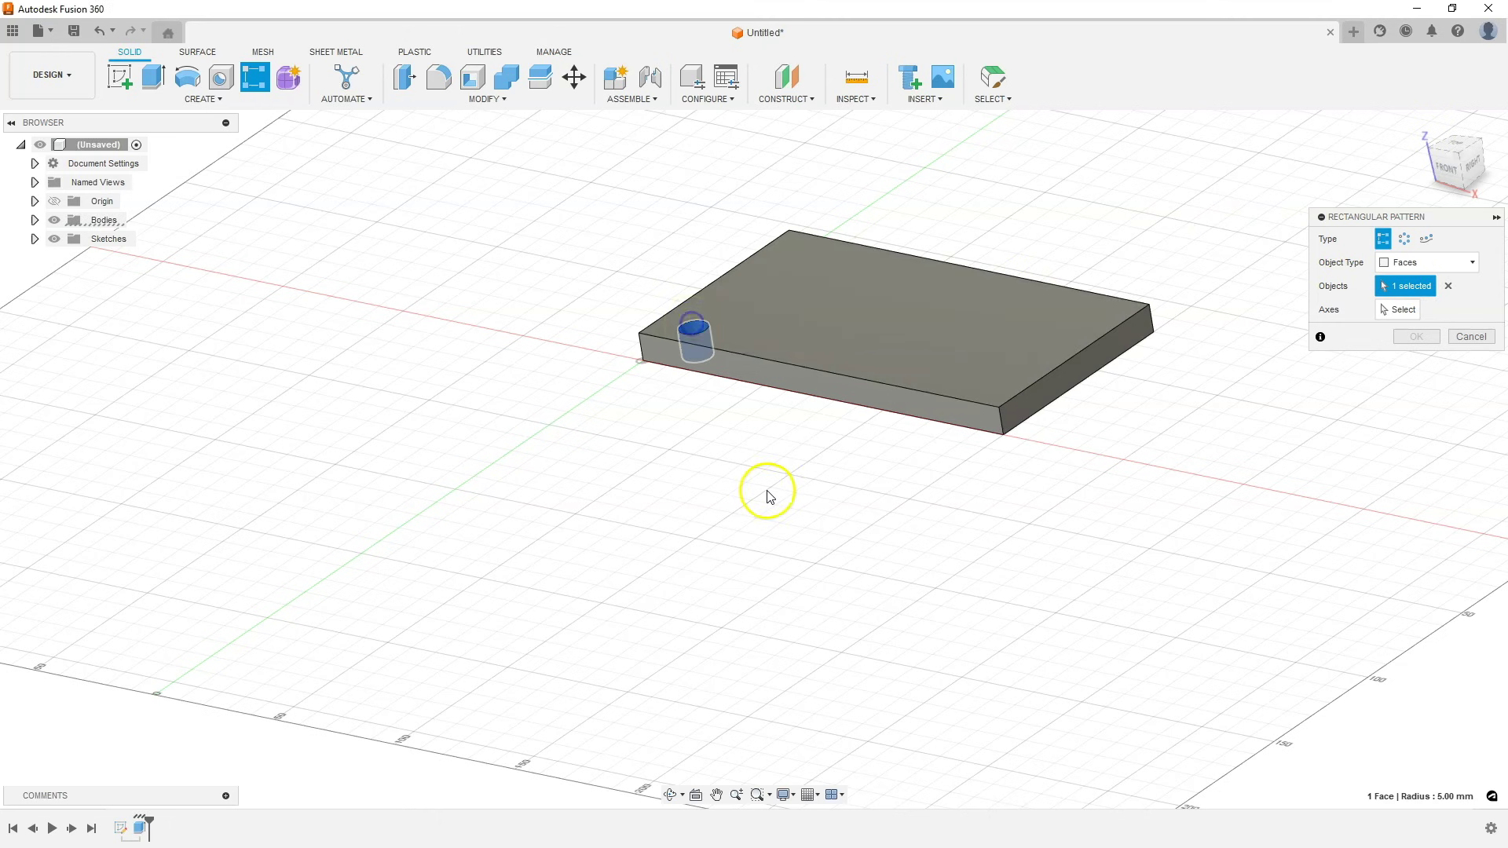
{"action": "left_click", "coordinate": [1434, 267]}
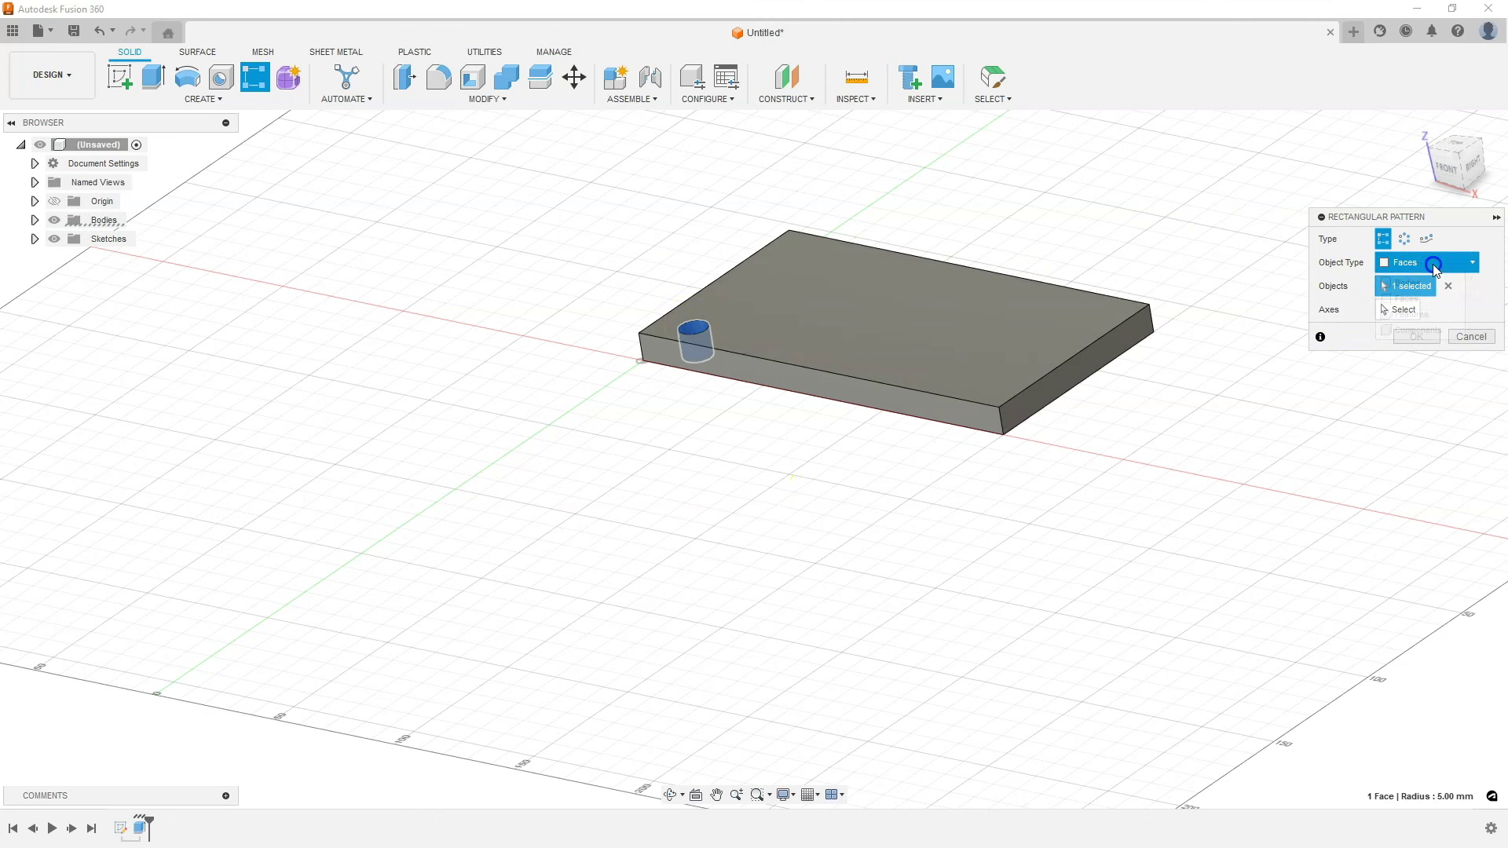
{"action": "left_click", "coordinate": [1486, 303]}
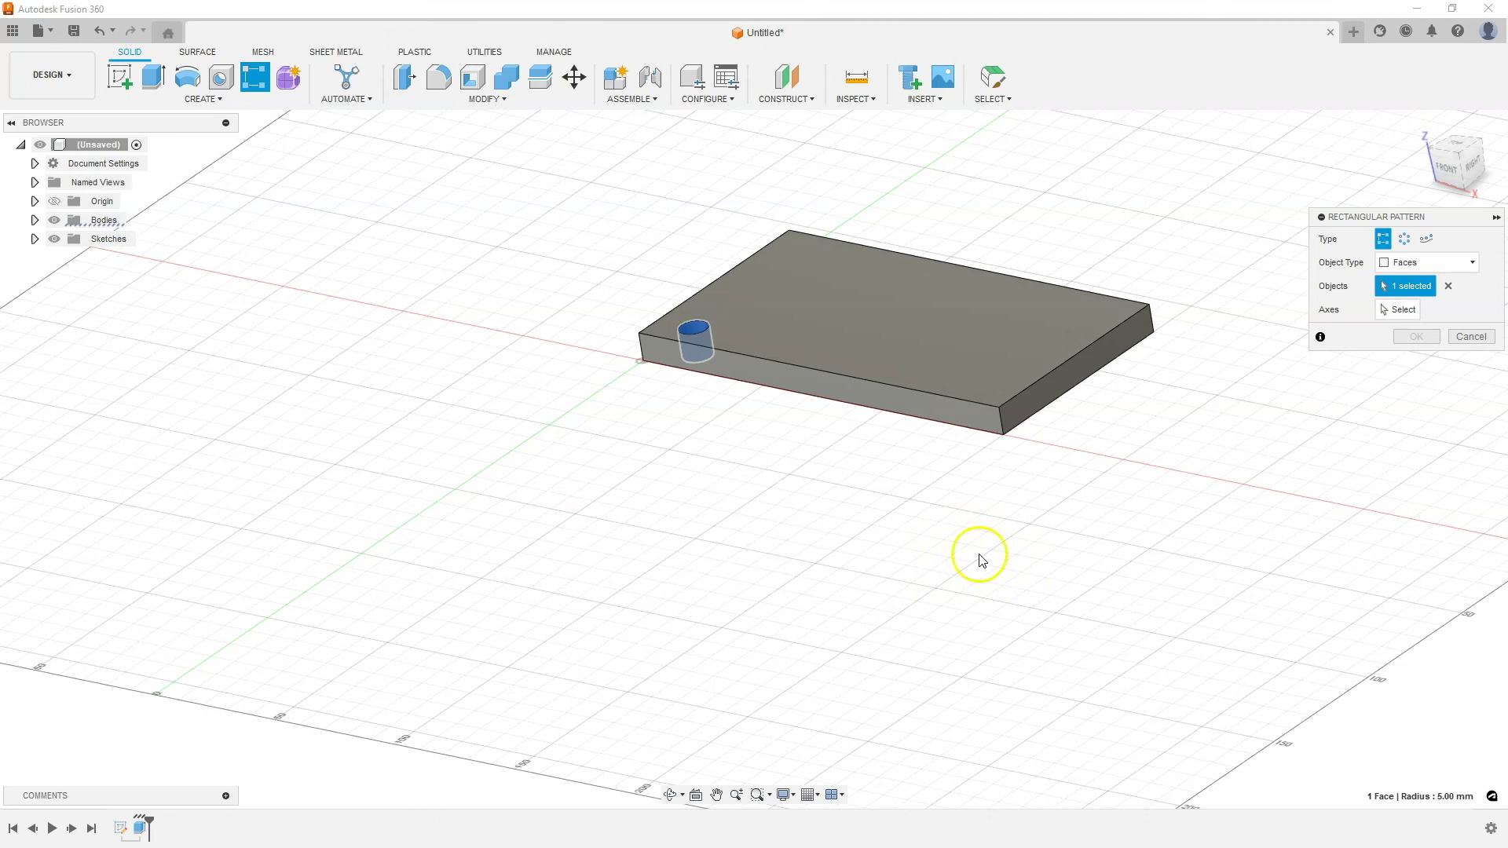
Step: Use the plate's long front edge as the pattern axis, spreading the holes 90 mm along it and 40 mm across the plate
{"action": "left_click", "coordinate": [1401, 310]}
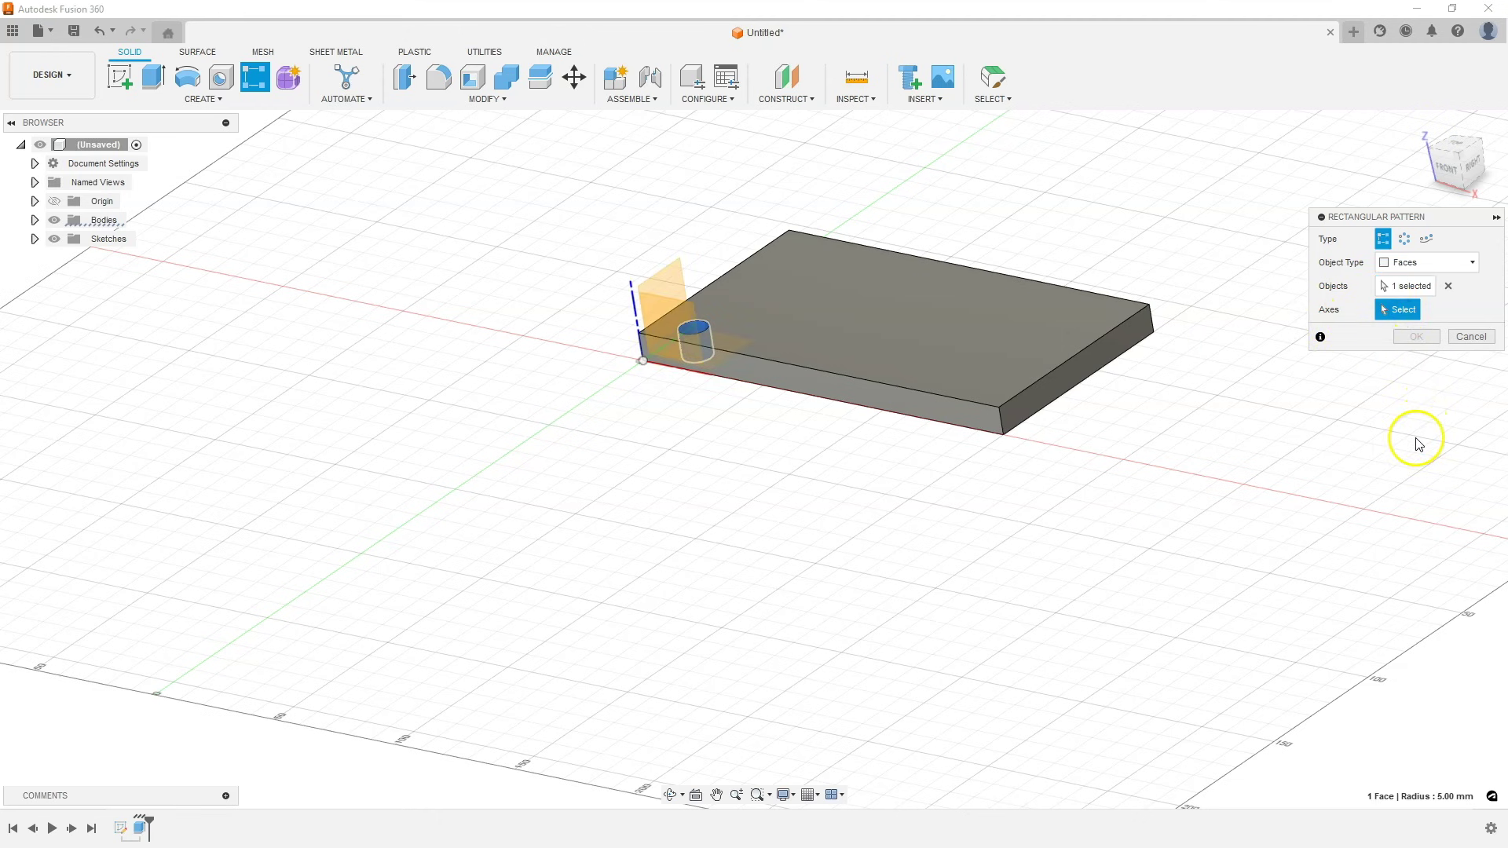
{"action": "left_click", "coordinate": [798, 362]}
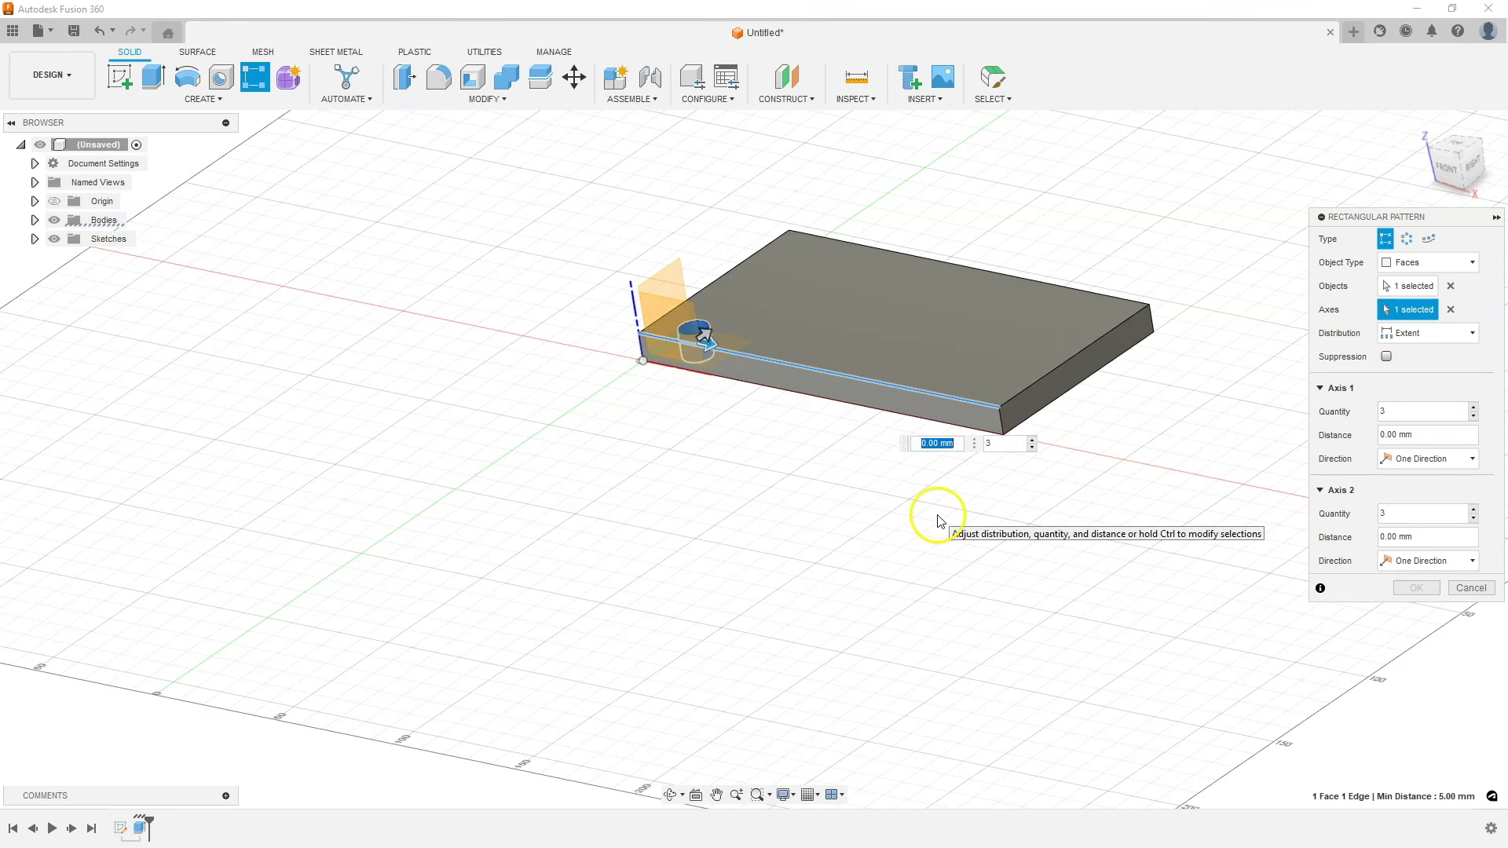
{"action": "left_click_drag", "start_coordinate": [706, 338], "coordinate": [910, 440]}
{"action": "key", "text": "Tab"}
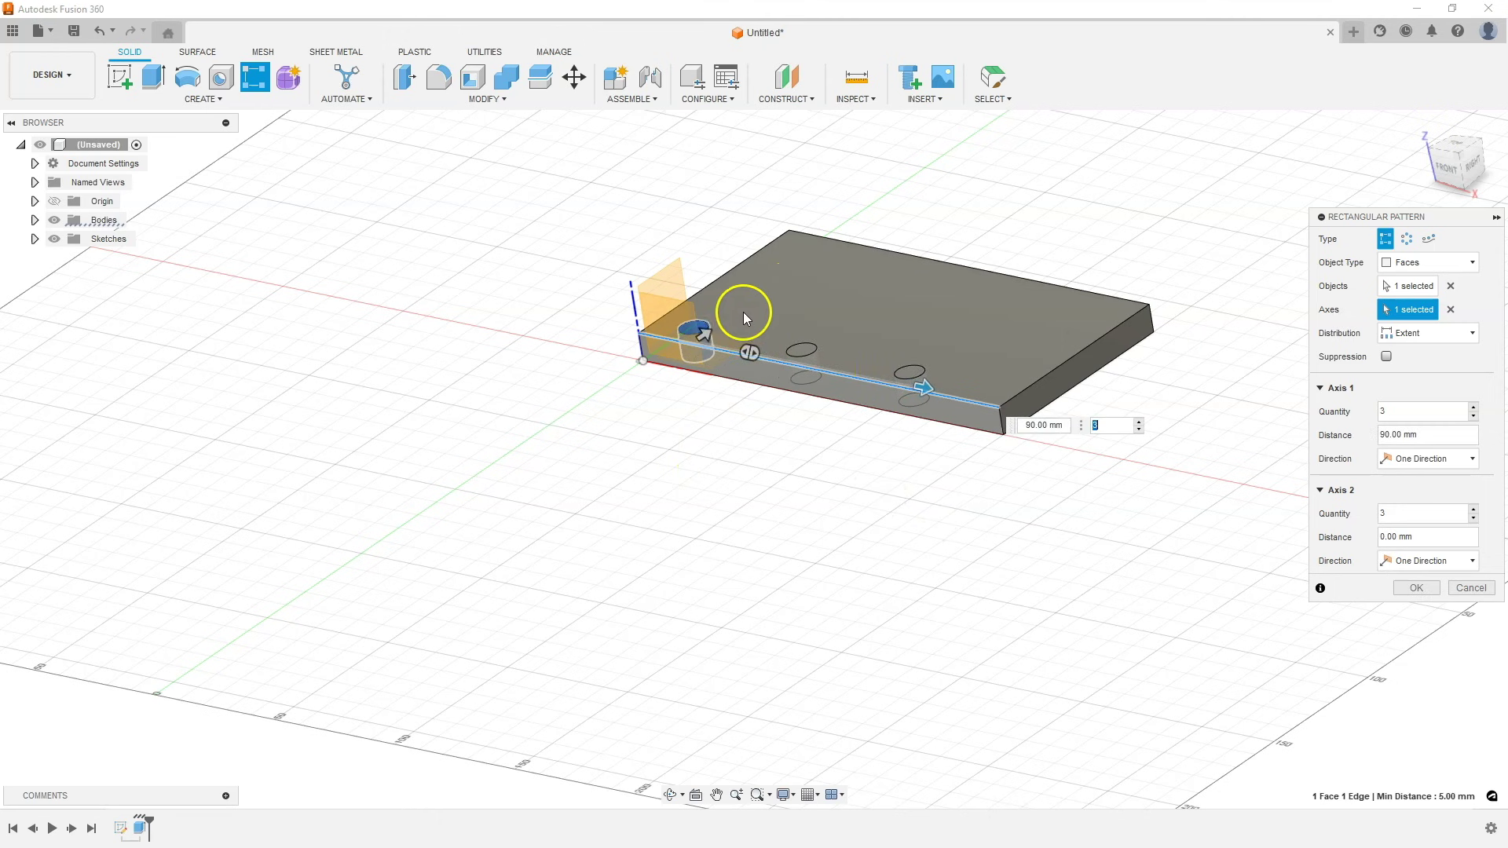
{"action": "left_click_drag", "start_coordinate": [697, 330], "coordinate": [788, 273]}
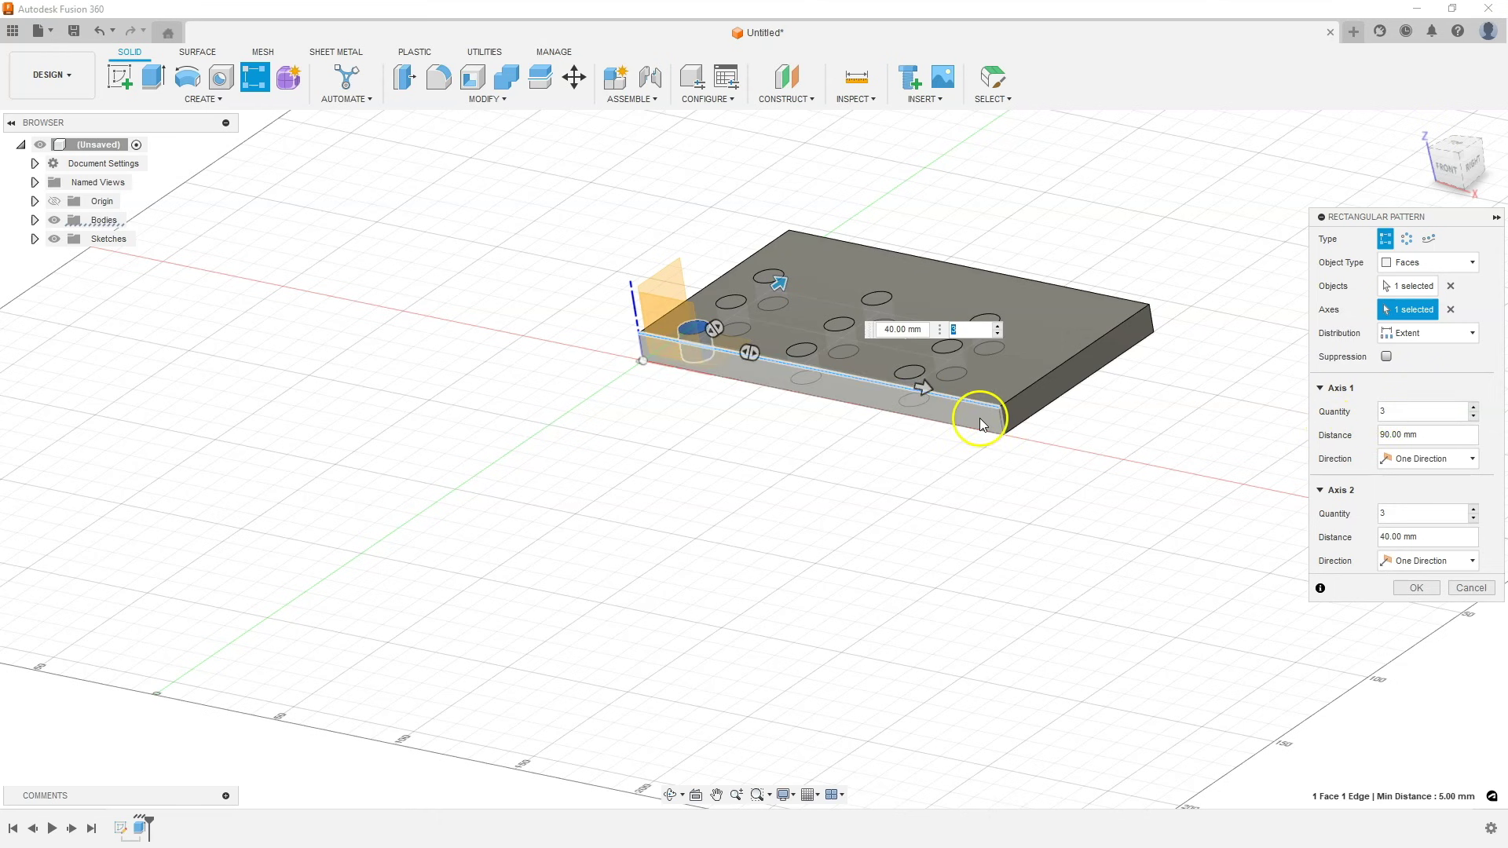
Step: Set the pattern quantity along the first axis to 7
{"action": "left_click", "coordinate": [1349, 412]}
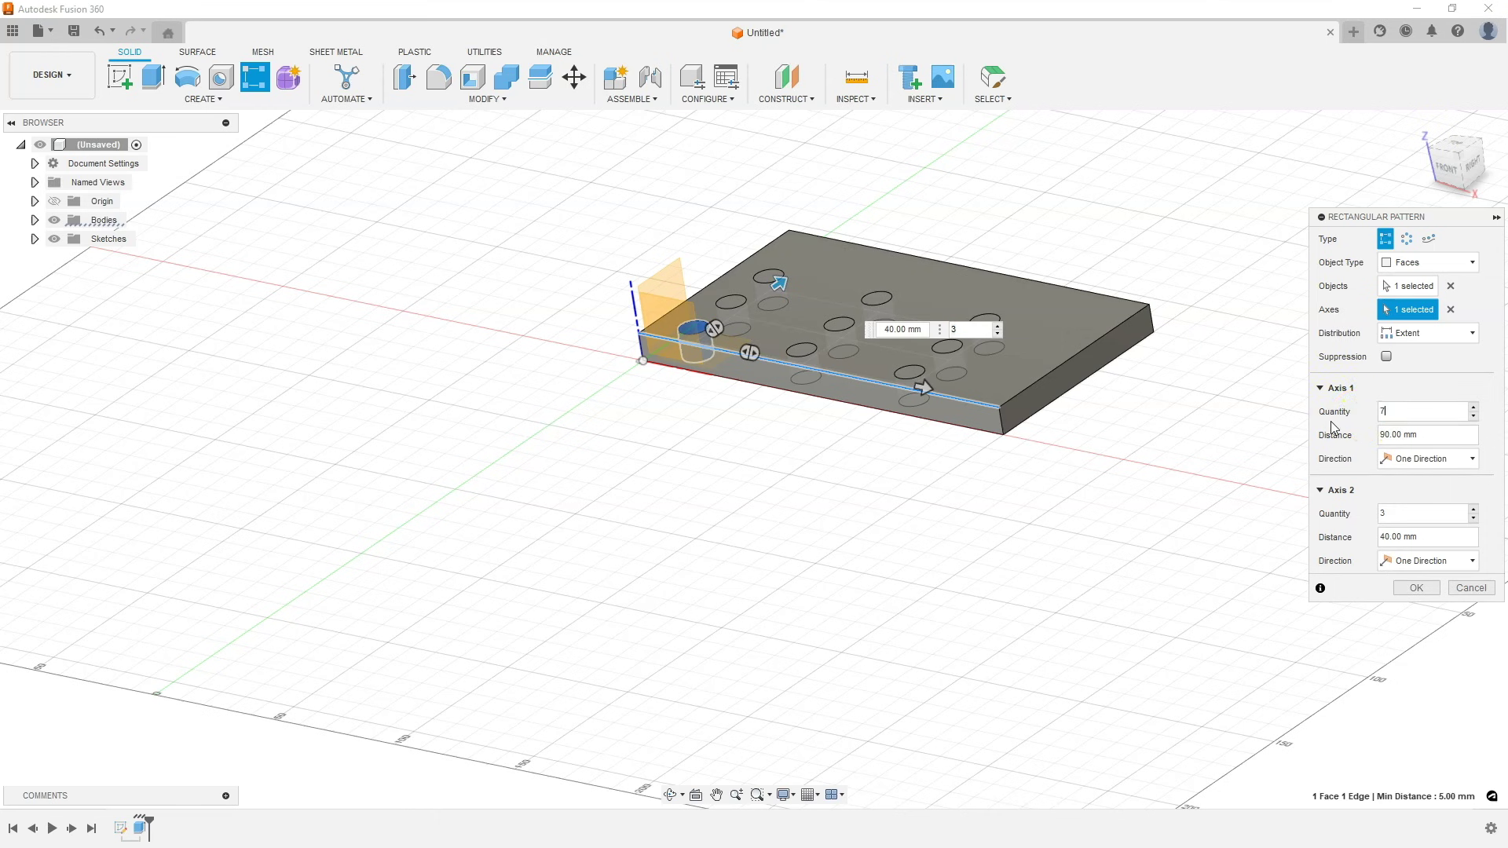
{"action": "type", "text": "7"}
{"action": "left_click", "coordinate": [1420, 392]}
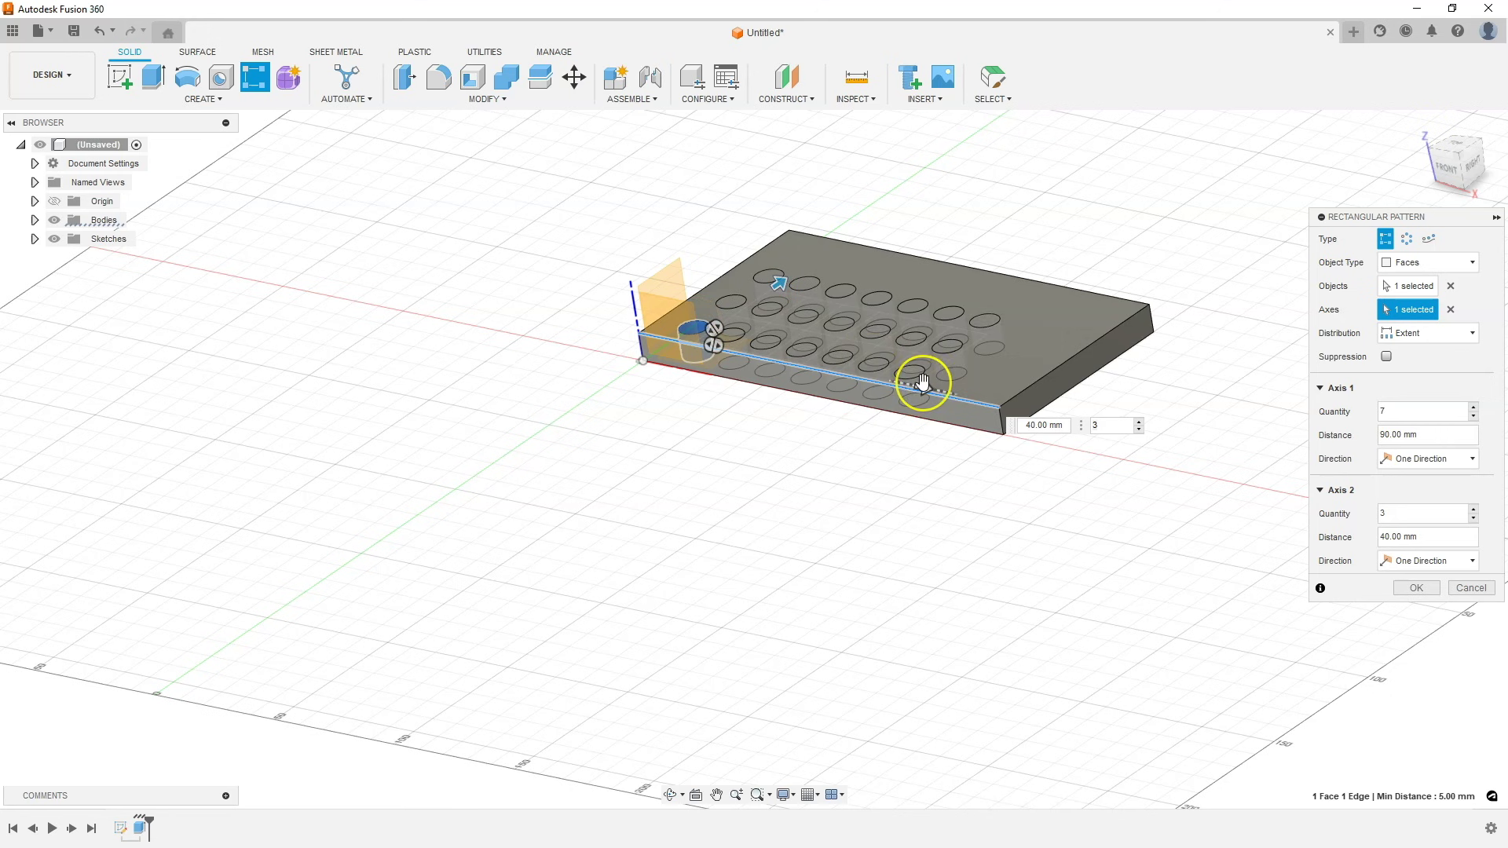
{"action": "left_click", "coordinate": [657, 370]}
{"action": "left_click", "coordinate": [691, 308]}
{"action": "left_click", "coordinate": [694, 330]}
{"action": "left_click_drag", "start_coordinate": [688, 362], "coordinate": [913, 402]}
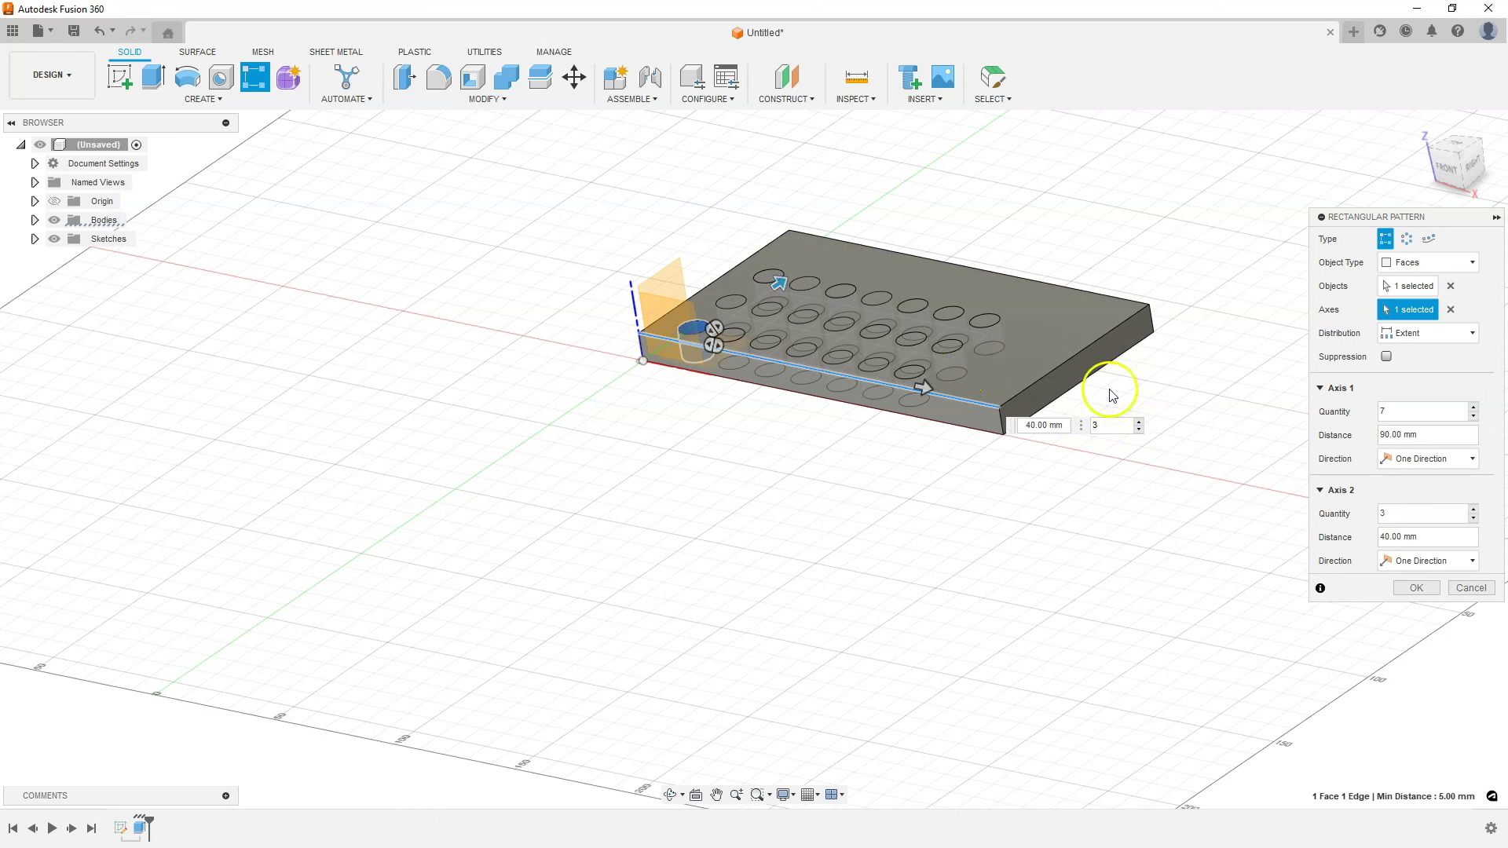
Step: Set the pattern's extent along the first axis to 120 mm and view the plate from the top
{"action": "left_click", "coordinate": [1397, 434]}
{"action": "double_click", "coordinate": [1396, 434]}
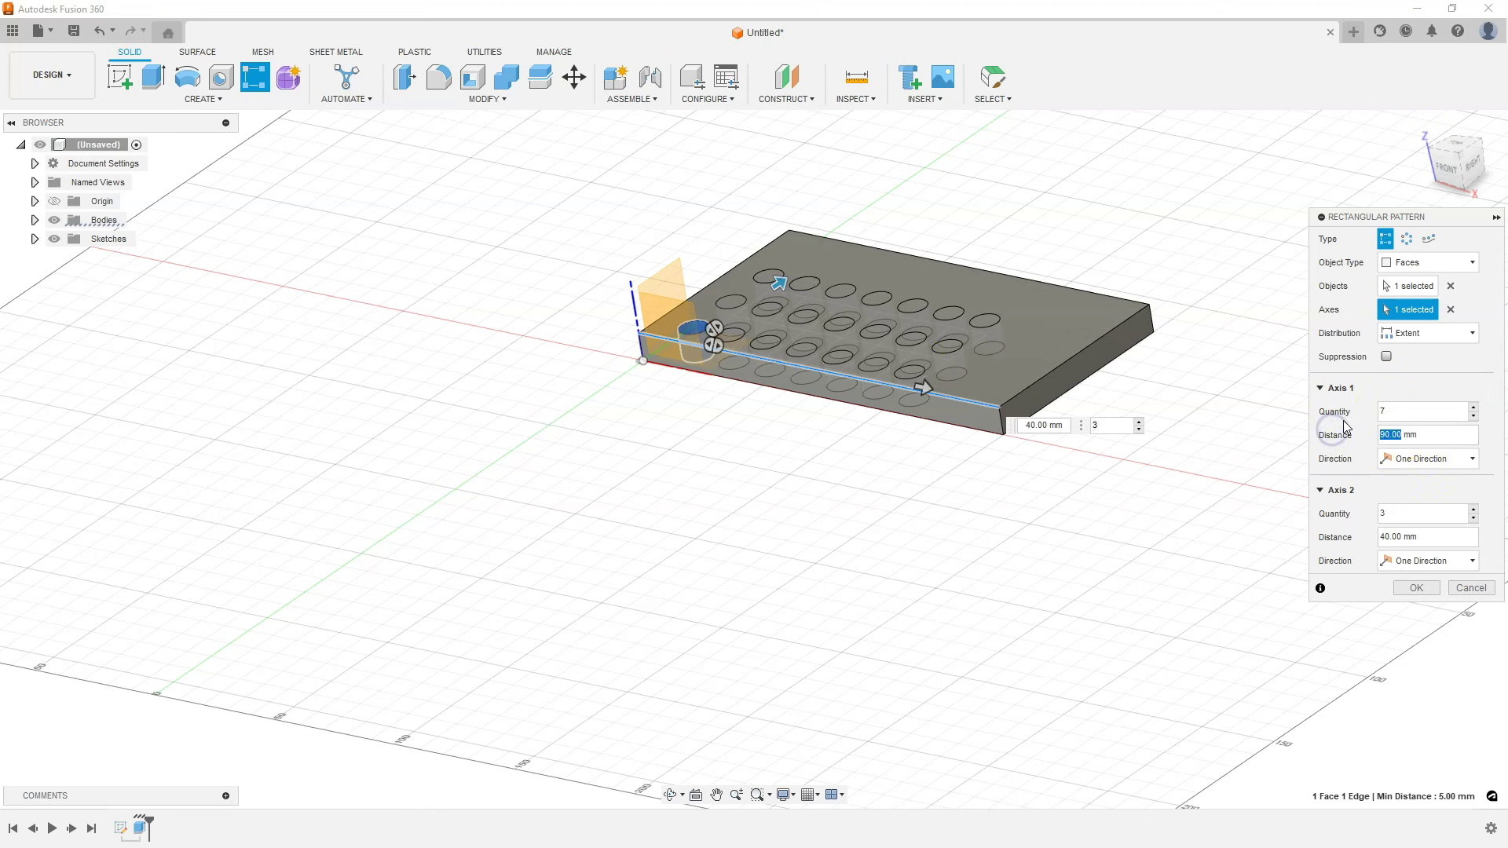
{"action": "type", "text": "120"}
{"action": "left_click", "coordinate": [1458, 147]}
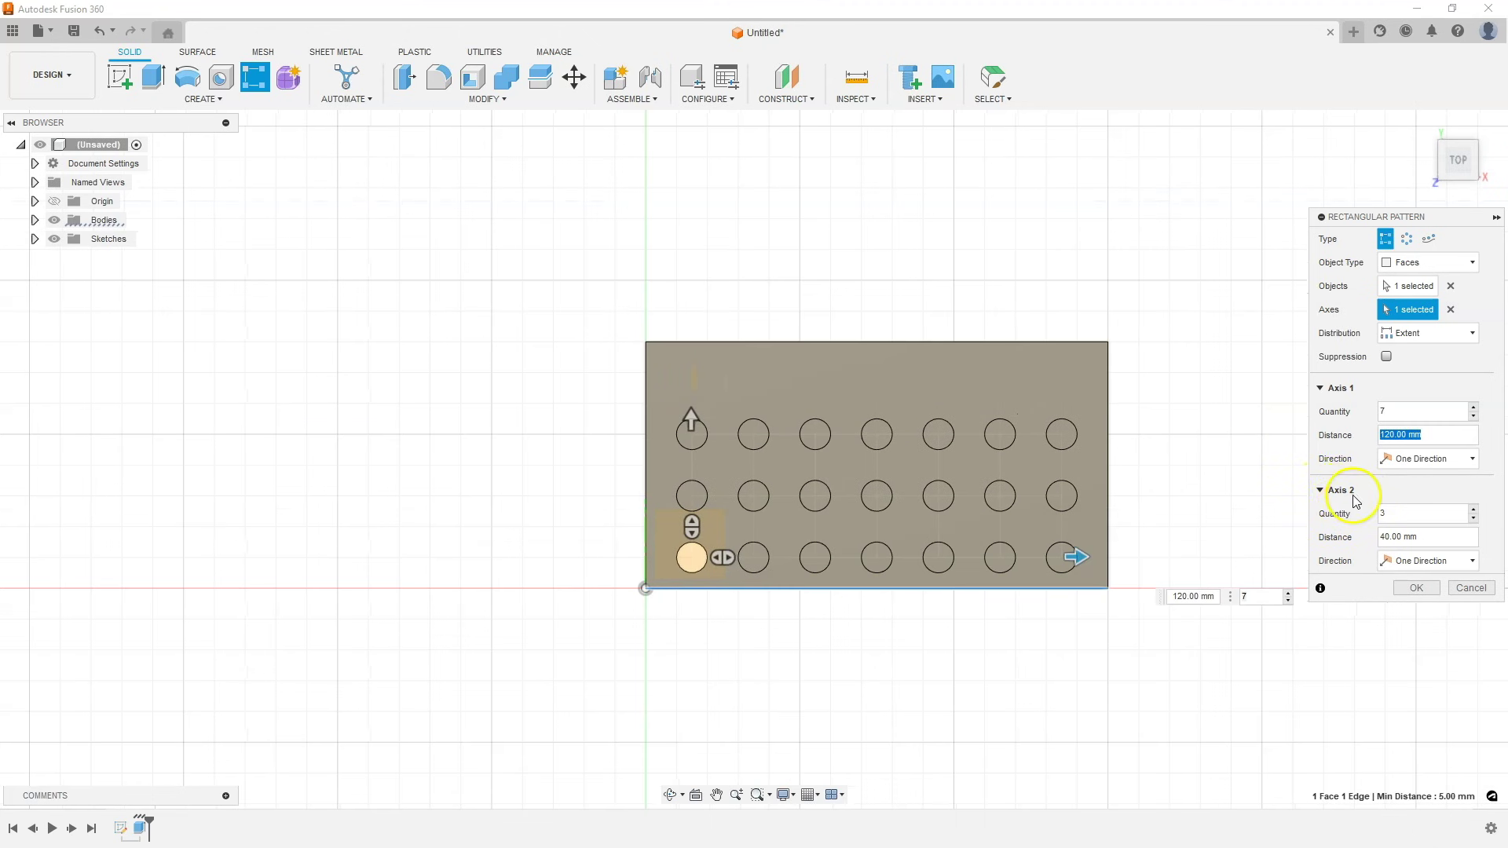
Step: Set the second axis of the pattern to a quantity of 4 over a distance of 60 mm
{"action": "double_click", "coordinate": [1425, 505]}
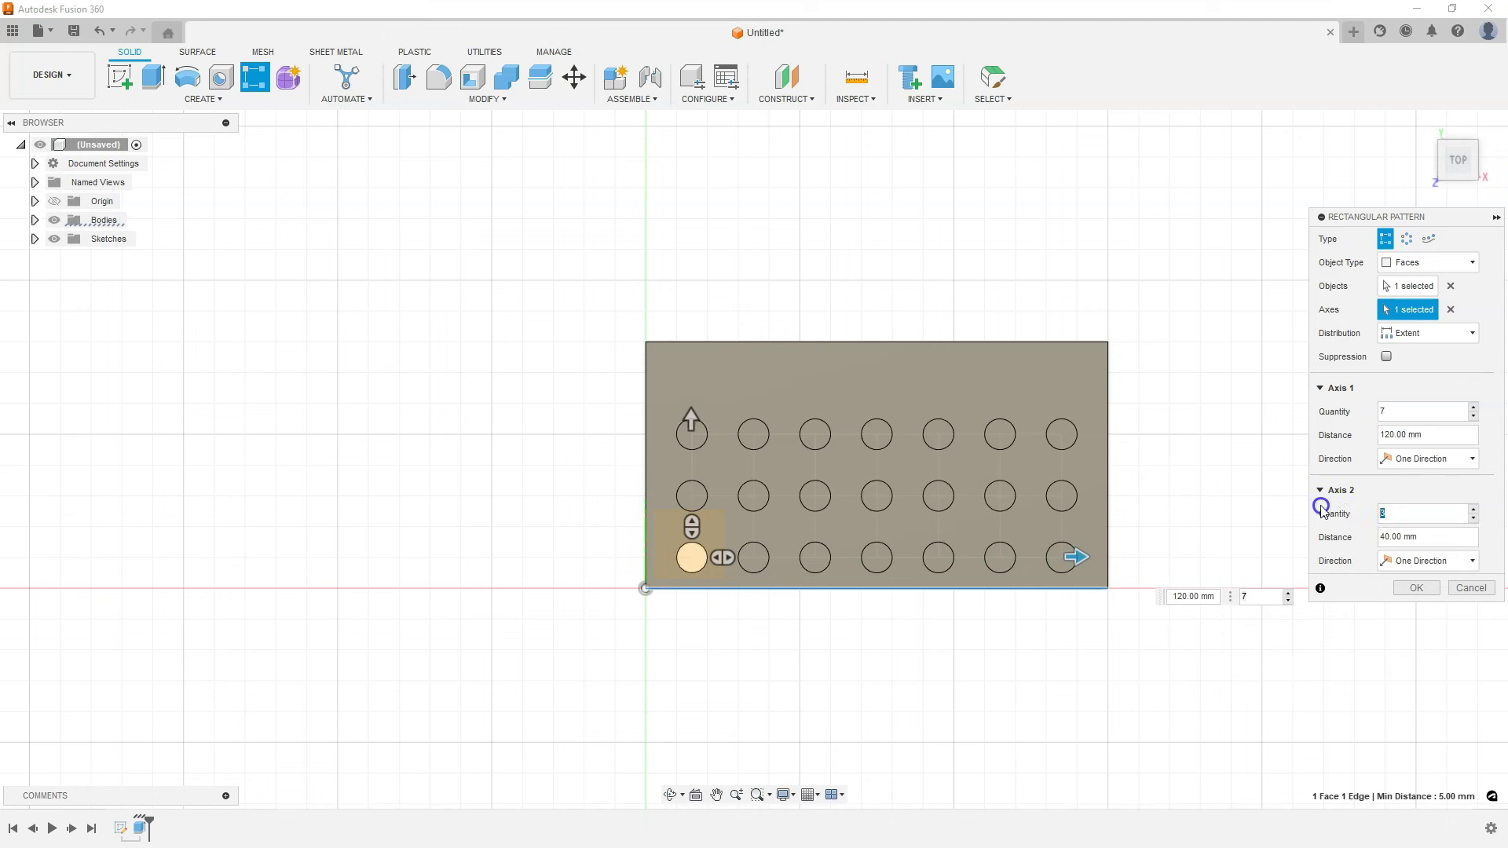
{"action": "left_click", "coordinate": [1409, 512]}
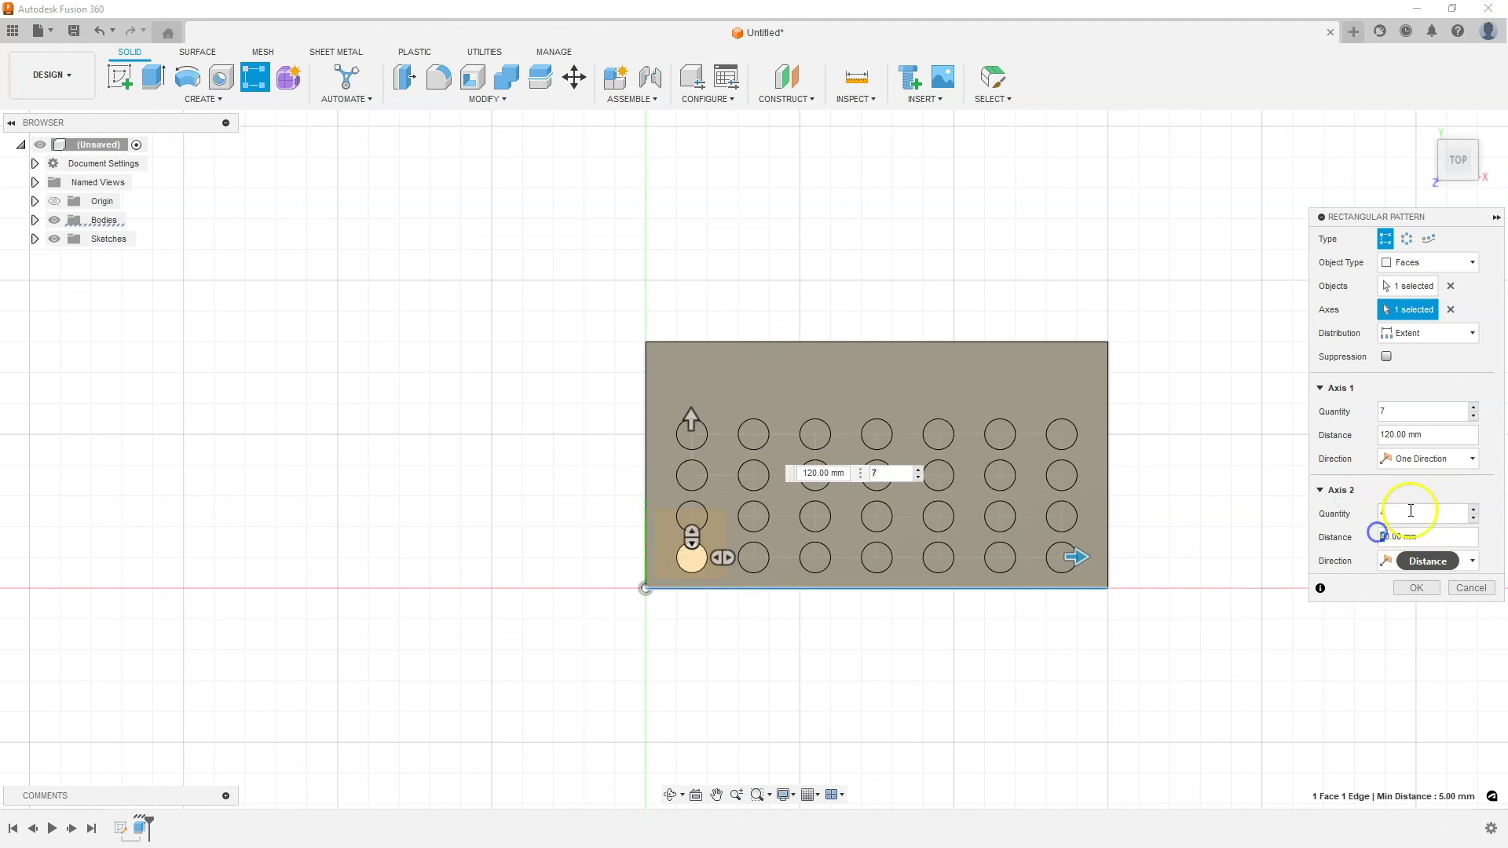
{"action": "type", "text": "6"}
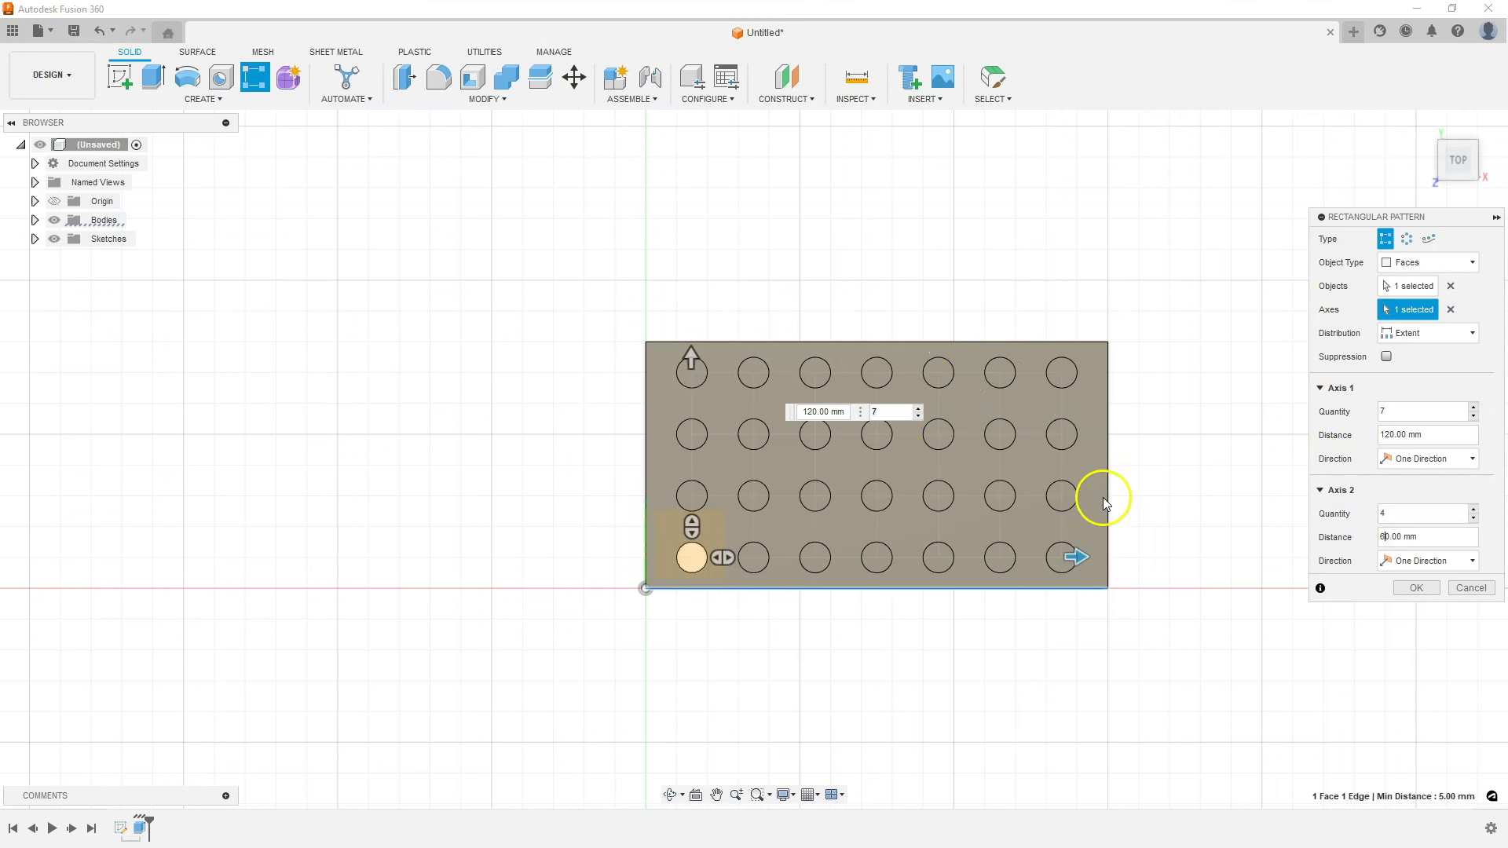
{"action": "middle_click_drag", "start_coordinate": [823, 619], "coordinate": [760, 574], "text": "shift"}
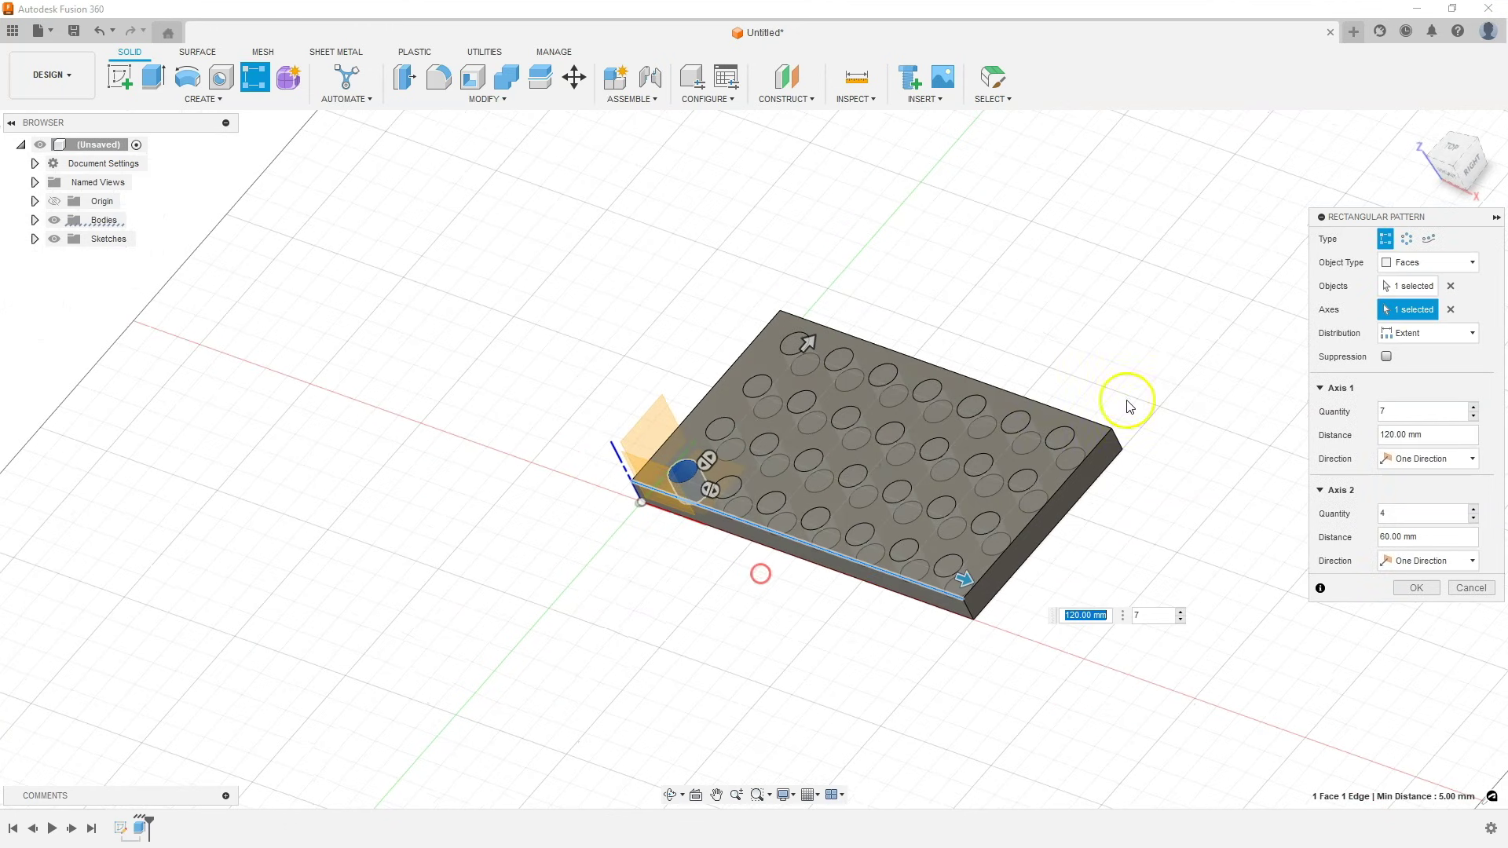
Step: Try suppressing three neighbouring holes in the pattern's third row, then restore them and switch suppression off
{"action": "left_click", "coordinate": [1387, 357]}
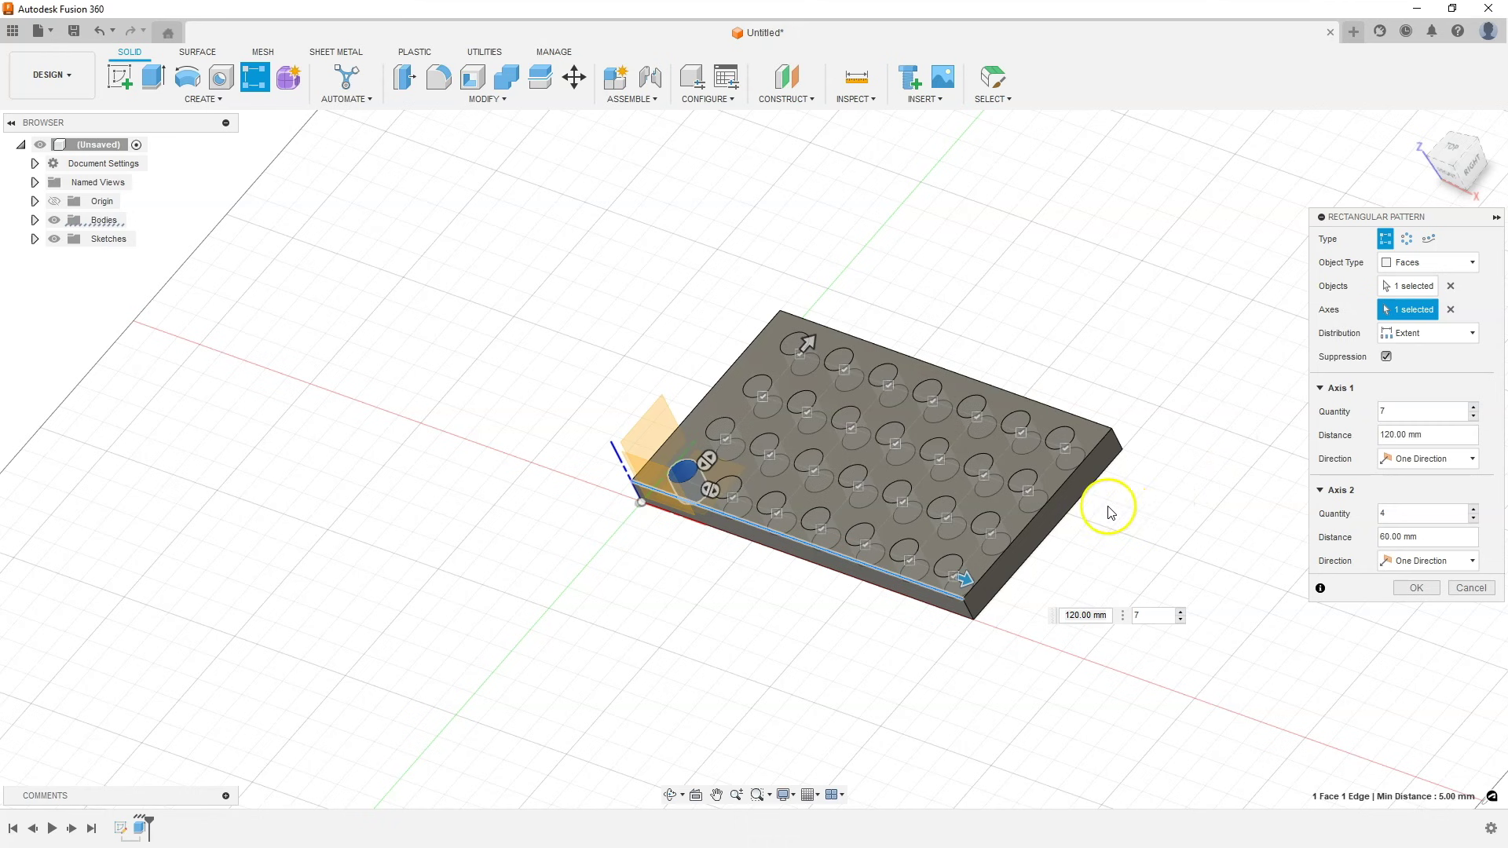
{"action": "left_click", "coordinate": [1028, 491]}
{"action": "left_click", "coordinate": [983, 475]}
{"action": "left_click", "coordinate": [940, 458]}
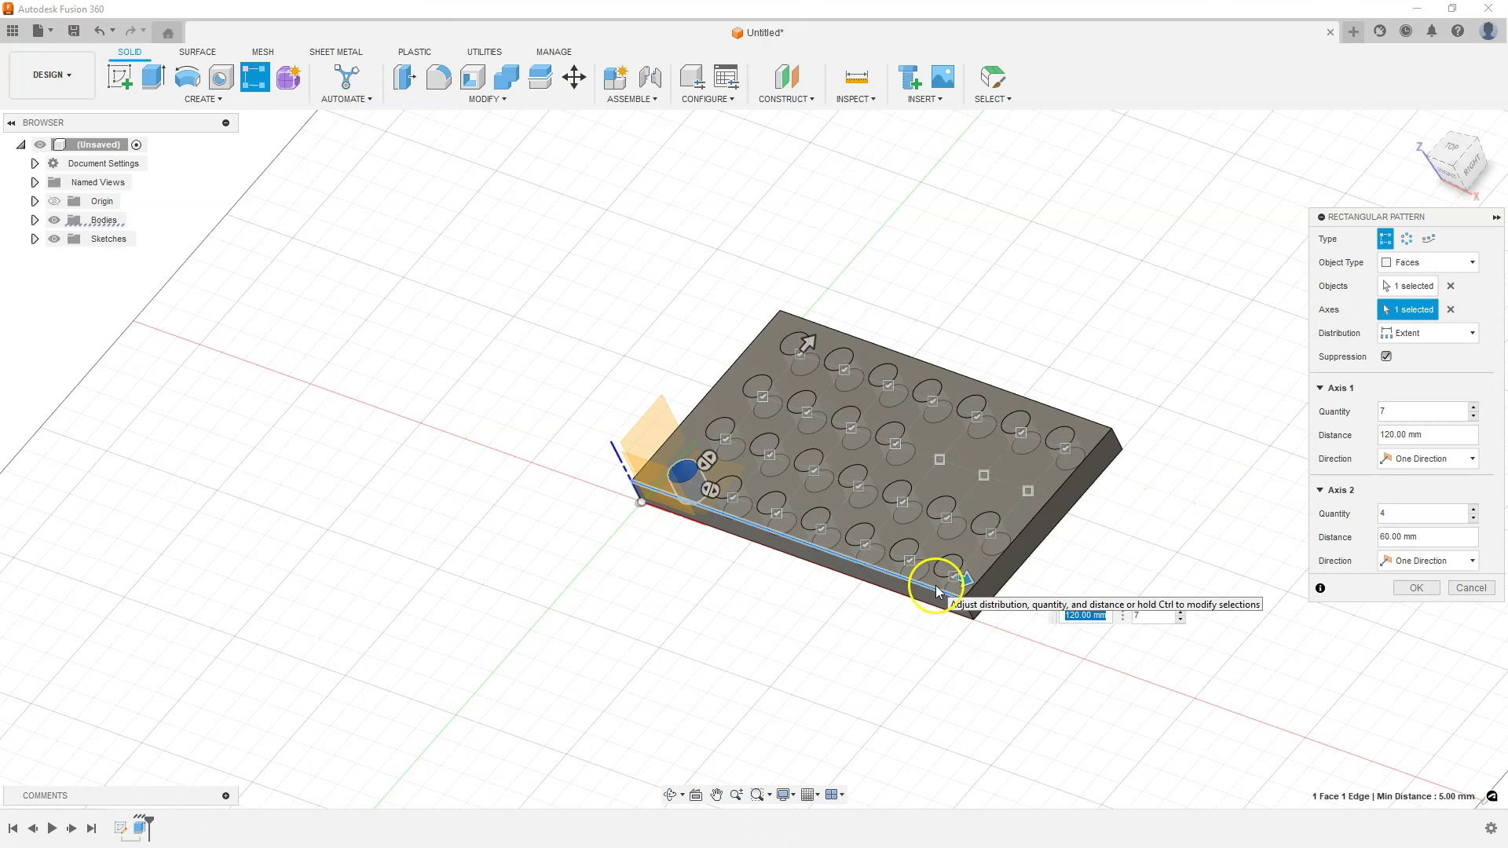
{"action": "left_click", "coordinate": [939, 459]}
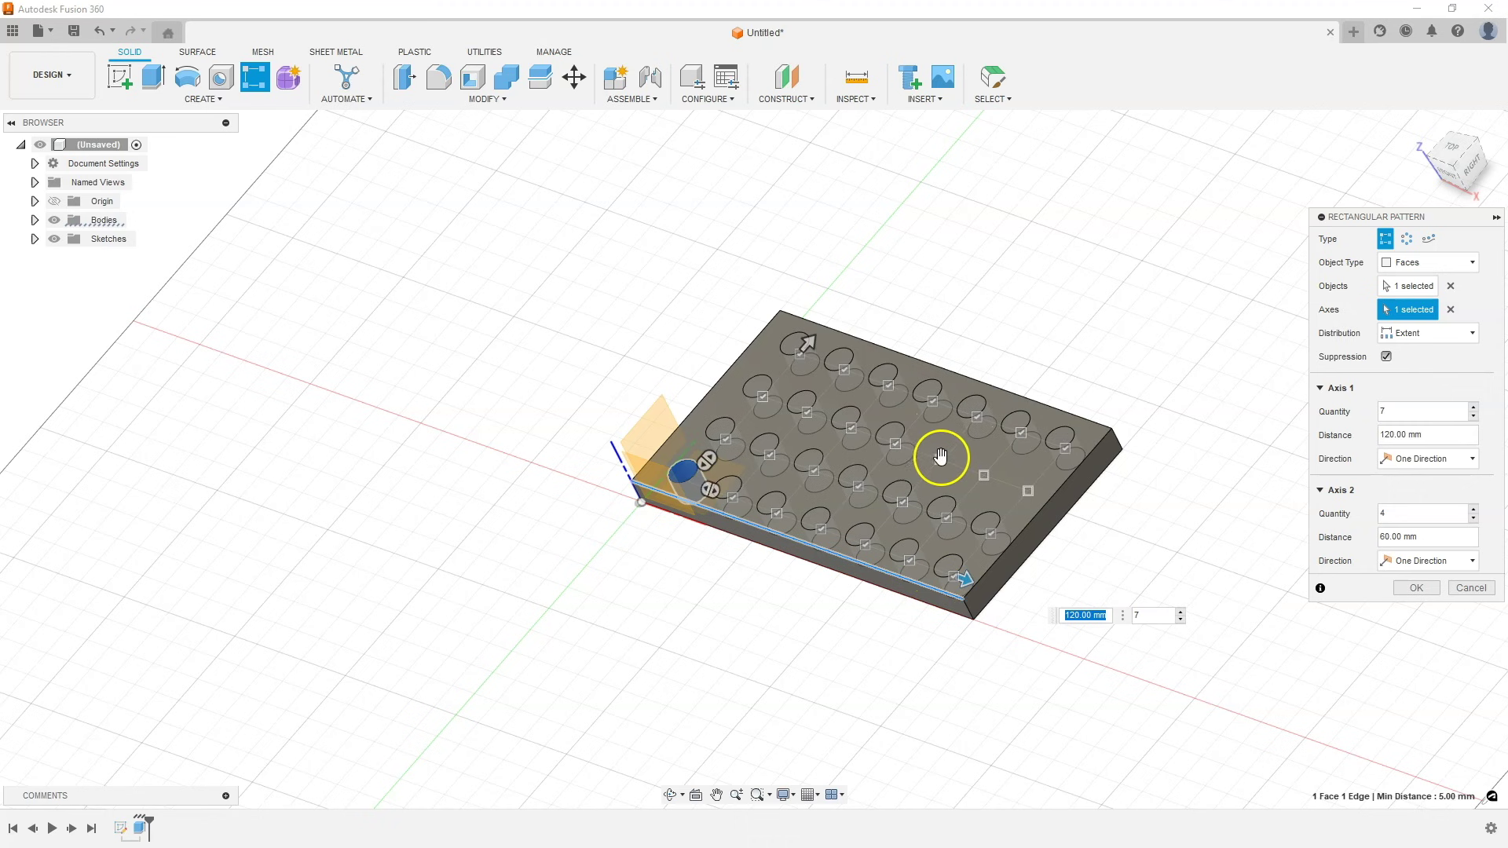
{"action": "left_click", "coordinate": [983, 475]}
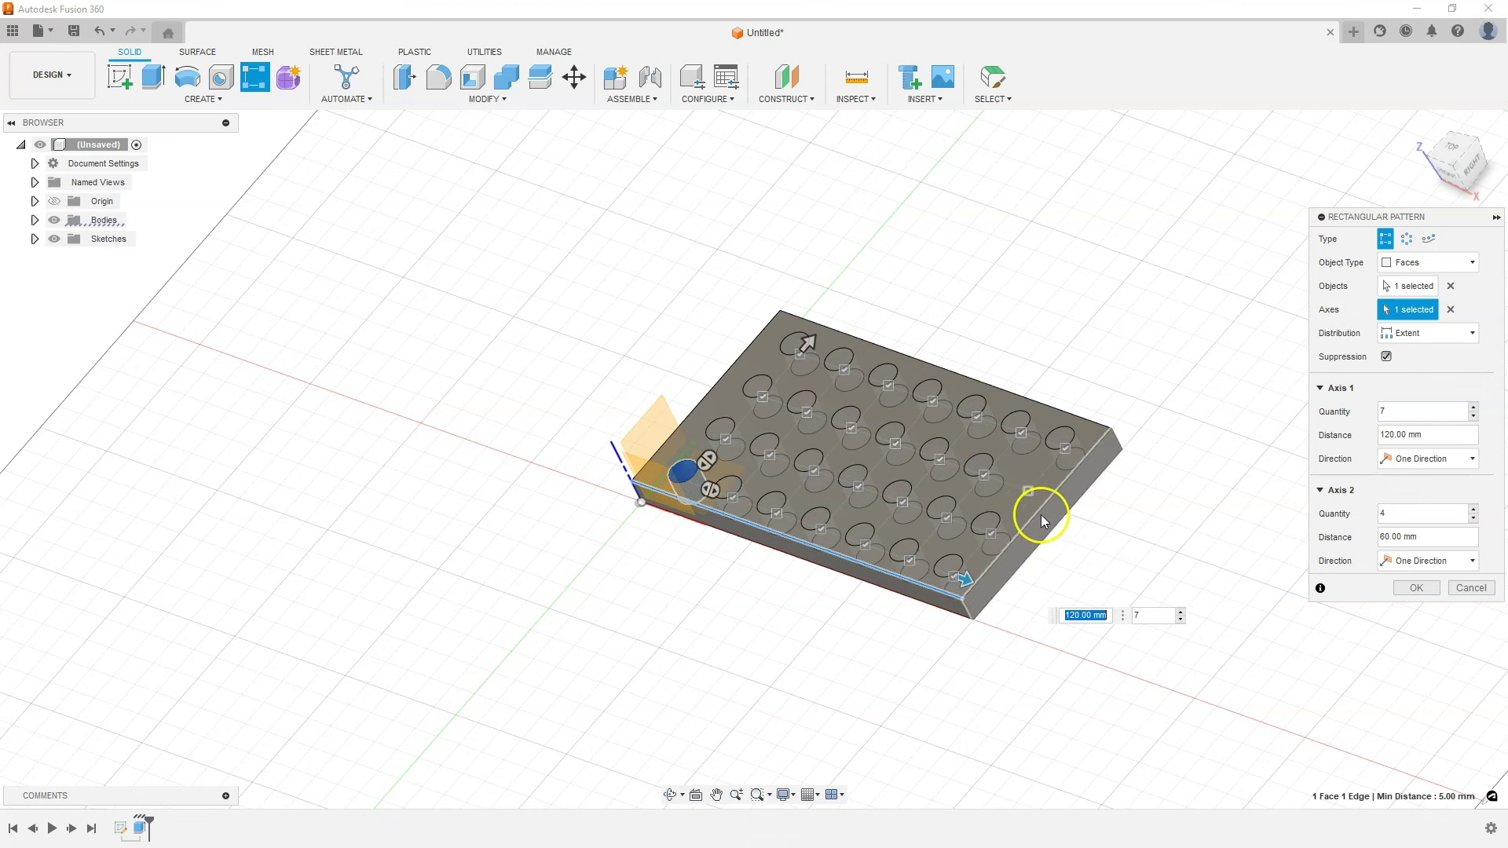
{"action": "left_click", "coordinate": [1028, 491]}
{"action": "left_click", "coordinate": [1386, 355]}
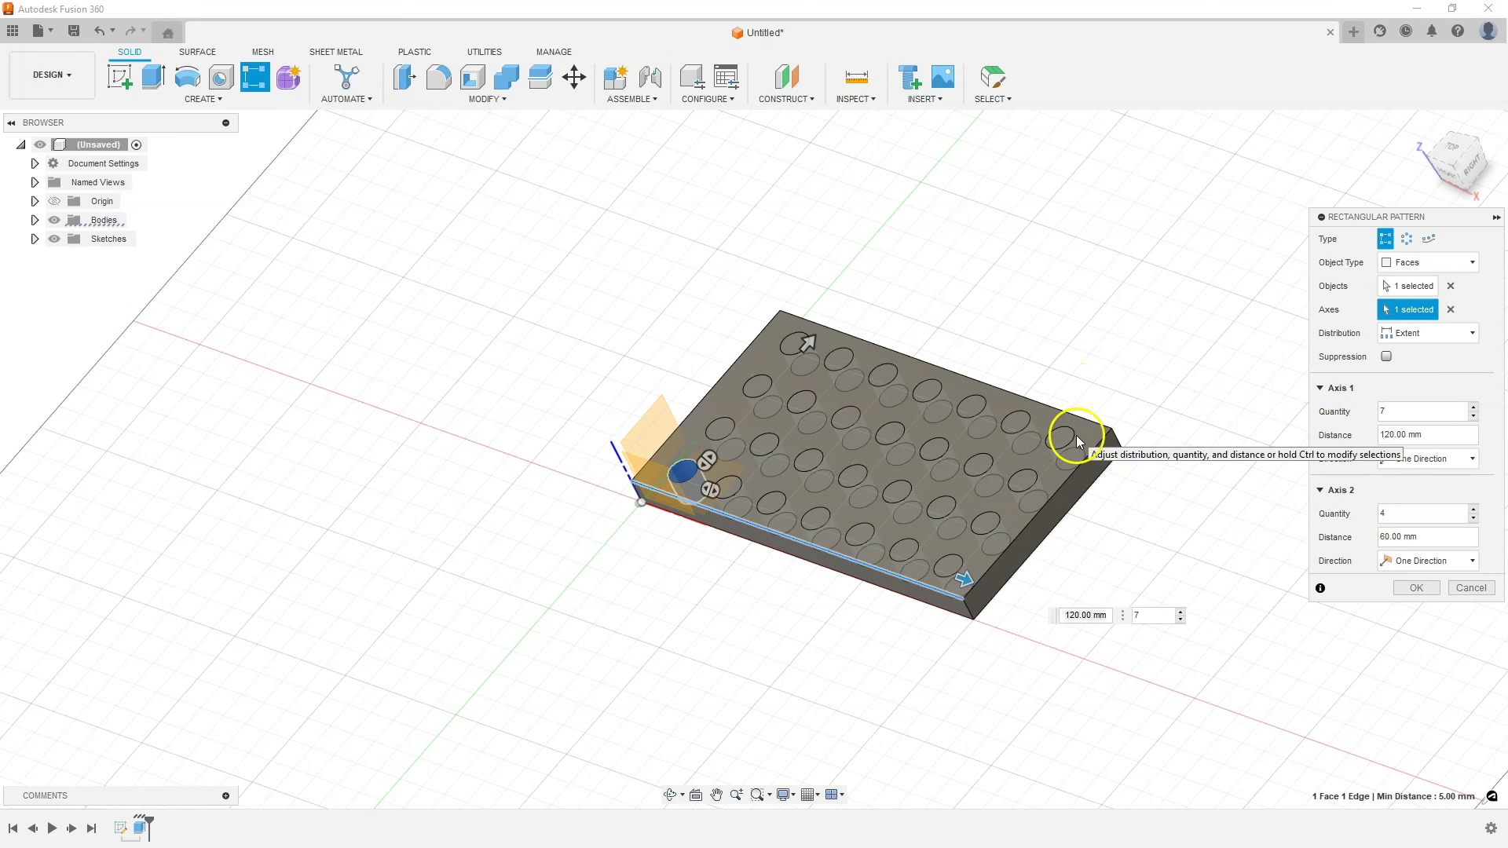
Step: Apply the rectangular hole pattern to the plate
{"action": "left_click", "coordinate": [1406, 593]}
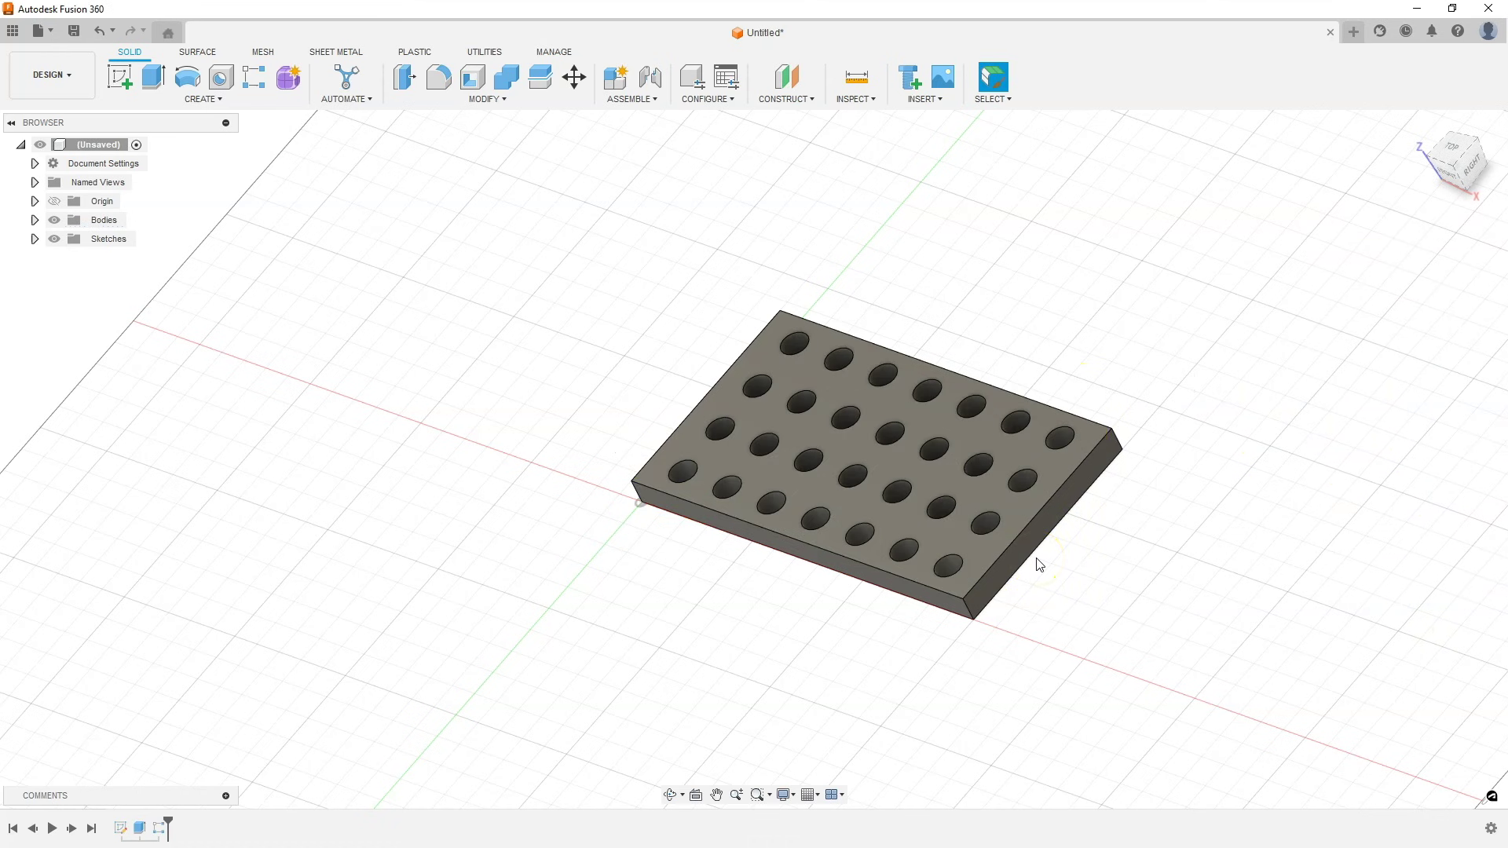
{"action": "mouse_move", "coordinate": [854, 479]}
{"action": "middle_mouse_down", "text": "shift"}
{"action": "mouse_move", "coordinate": [904, 502]}
{"action": "mouse_move", "coordinate": [882, 495]}
{"action": "mouse_move", "coordinate": [888, 476]}
{"action": "middle_mouse_up", "text": "shift"}
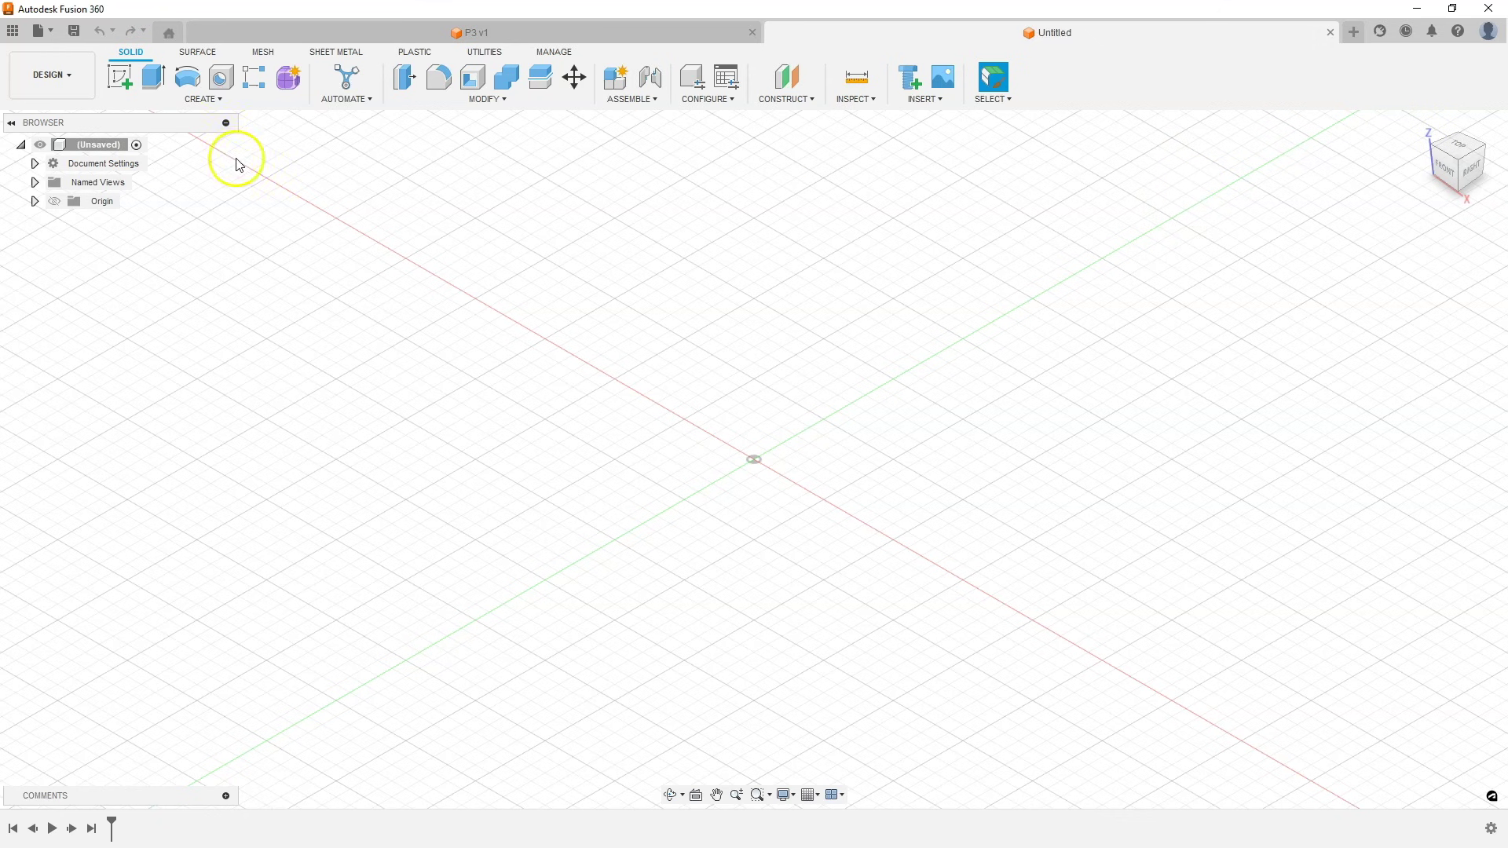
Step: Start a sketch on the front (XZ) plane of the new design
{"action": "left_click", "coordinate": [122, 76]}
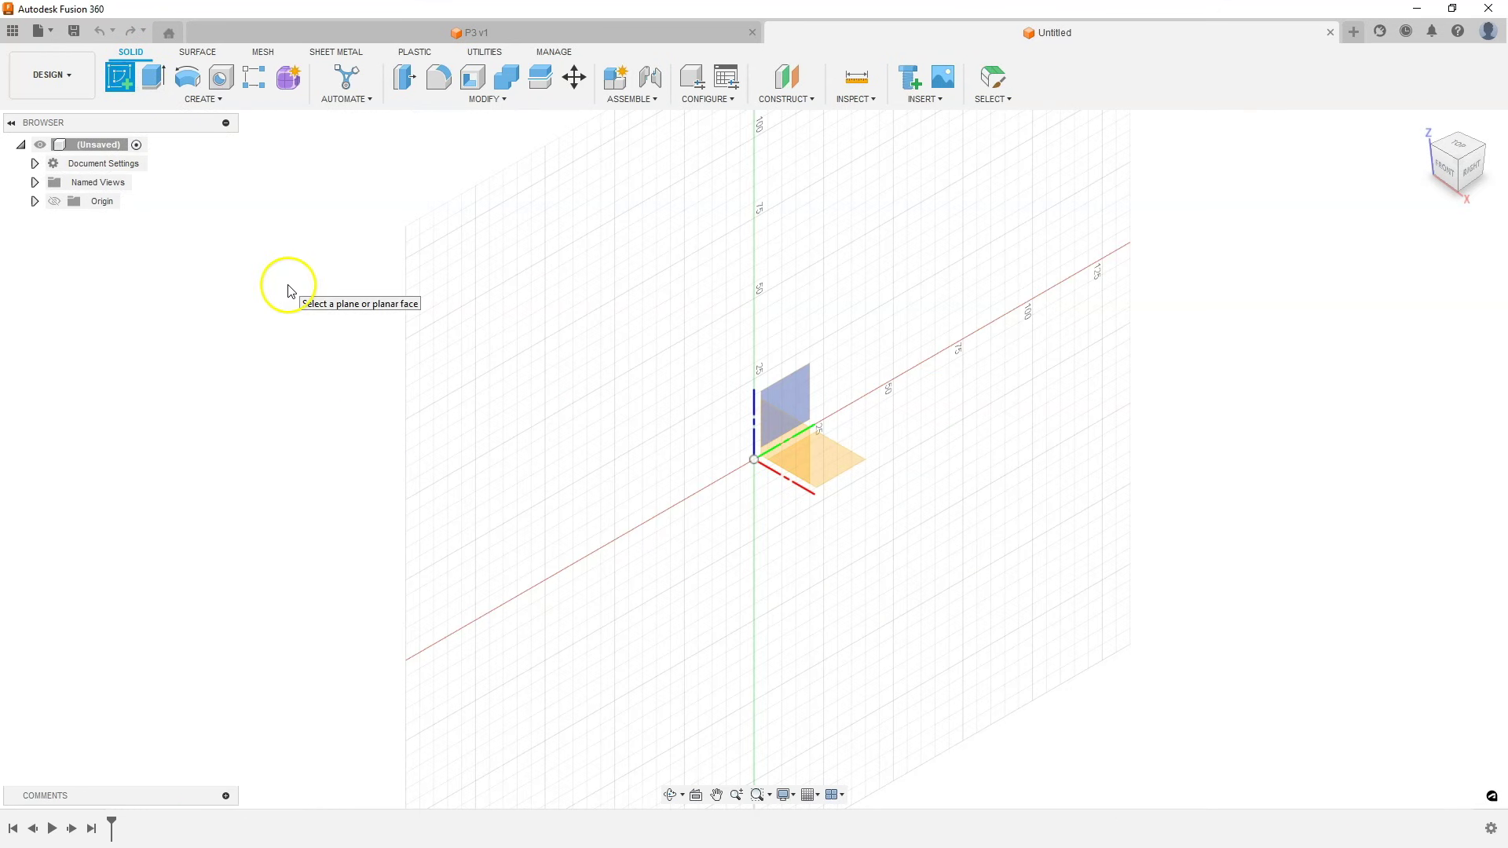
{"action": "left_click", "coordinate": [789, 434]}
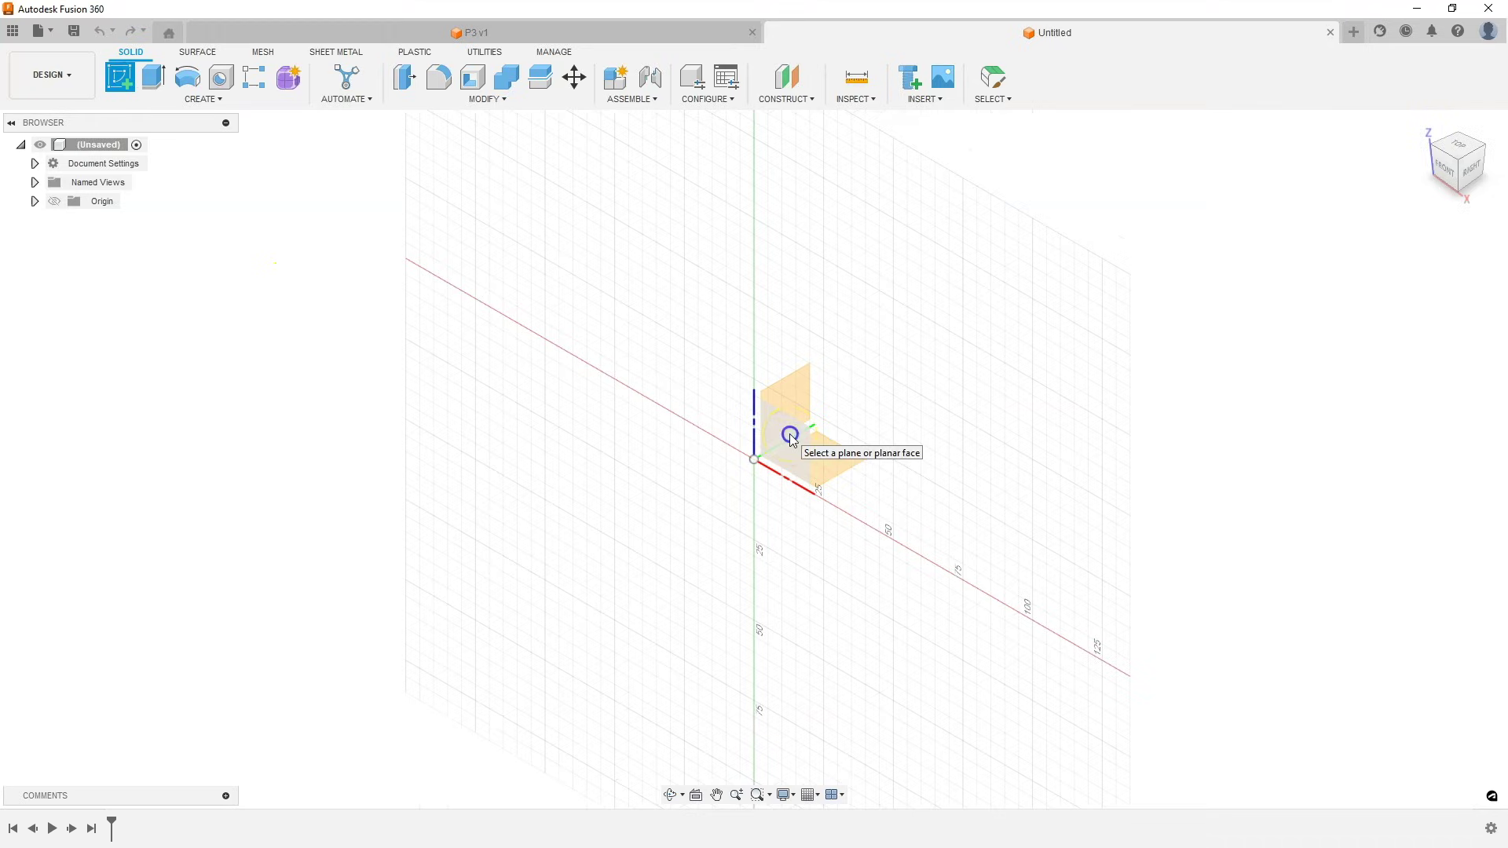
{"action": "left_click", "coordinate": [541, 486]}
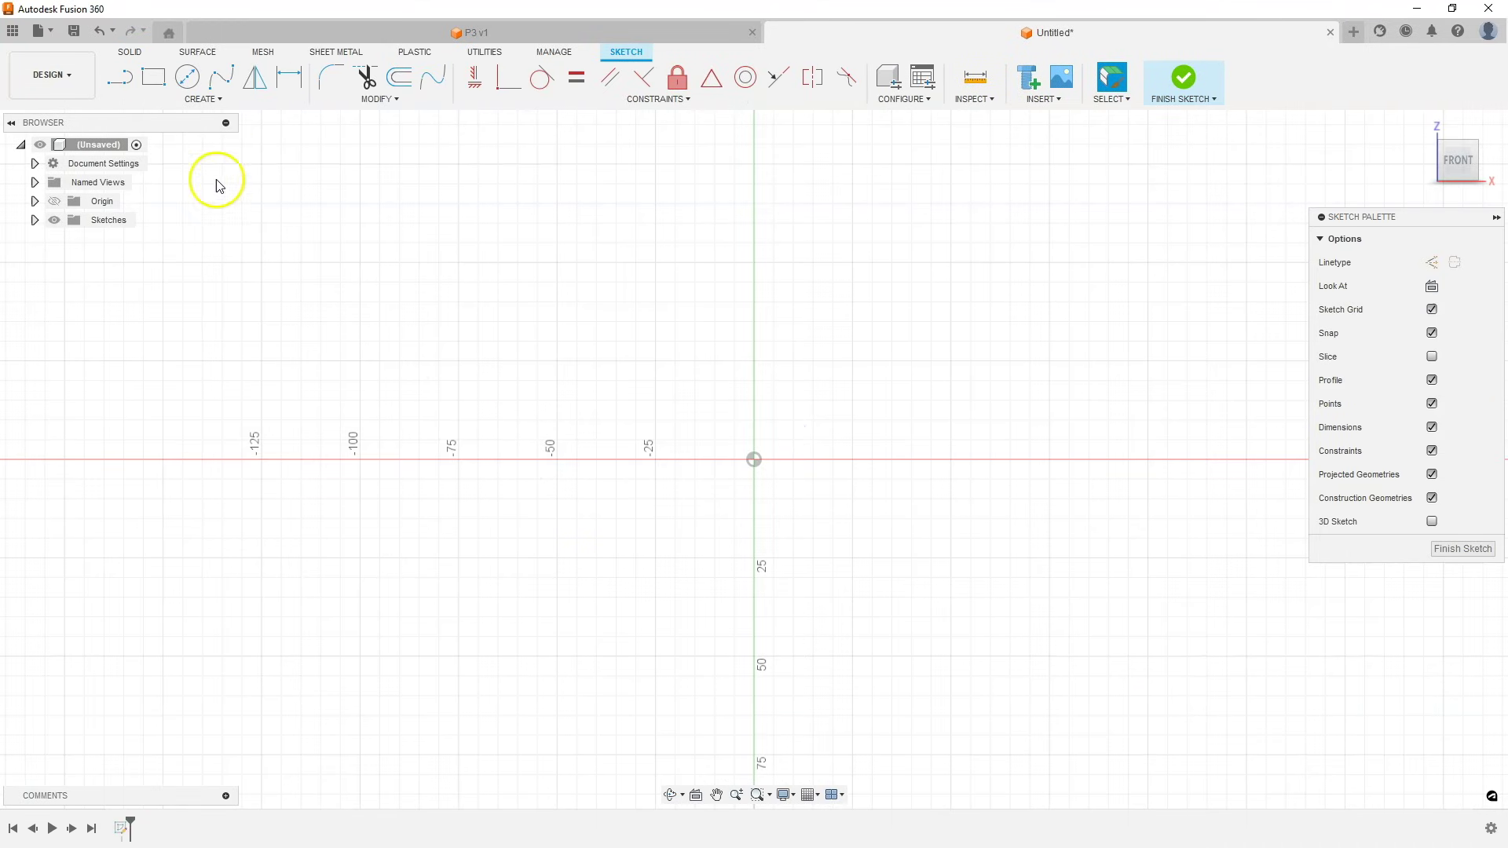
Step: Sketch the upper outline of a stepped profile above the X axis: vertical left side, horizontal top, short step down, ledge and descending slope
{"action": "left_click", "coordinate": [121, 77]}
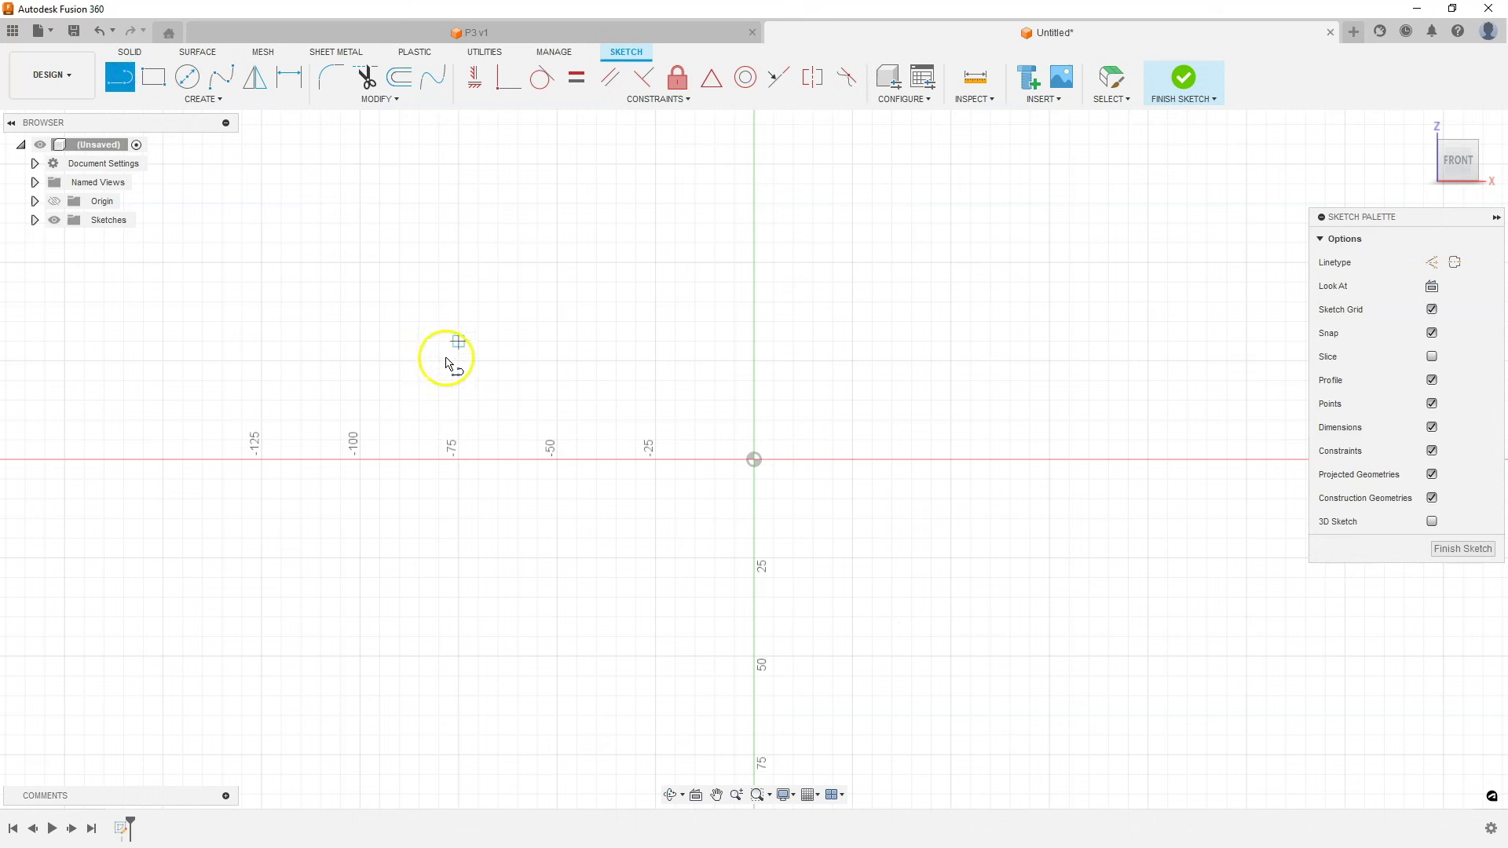
{"action": "scroll", "coordinate": [436, 379], "scroll_direction": "up", "scroll_amount": 2}
{"action": "scroll", "coordinate": [714, 408], "scroll_direction": "down", "scroll_amount": 3}
{"action": "scroll", "coordinate": [609, 408], "scroll_direction": "down", "scroll_amount": 1}
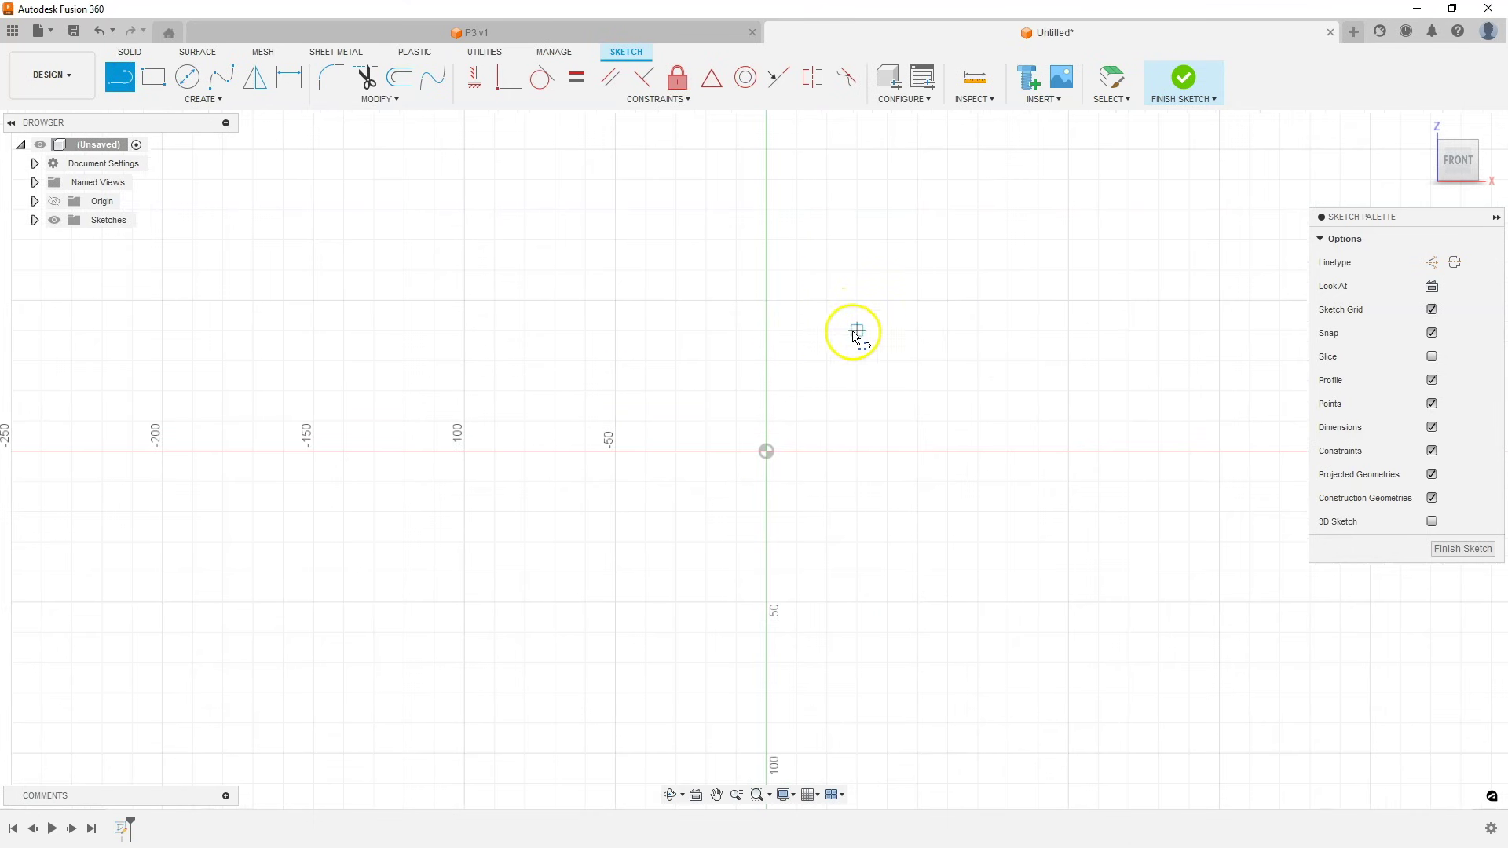
{"action": "left_click", "coordinate": [857, 323]}
{"action": "left_click", "coordinate": [857, 231]}
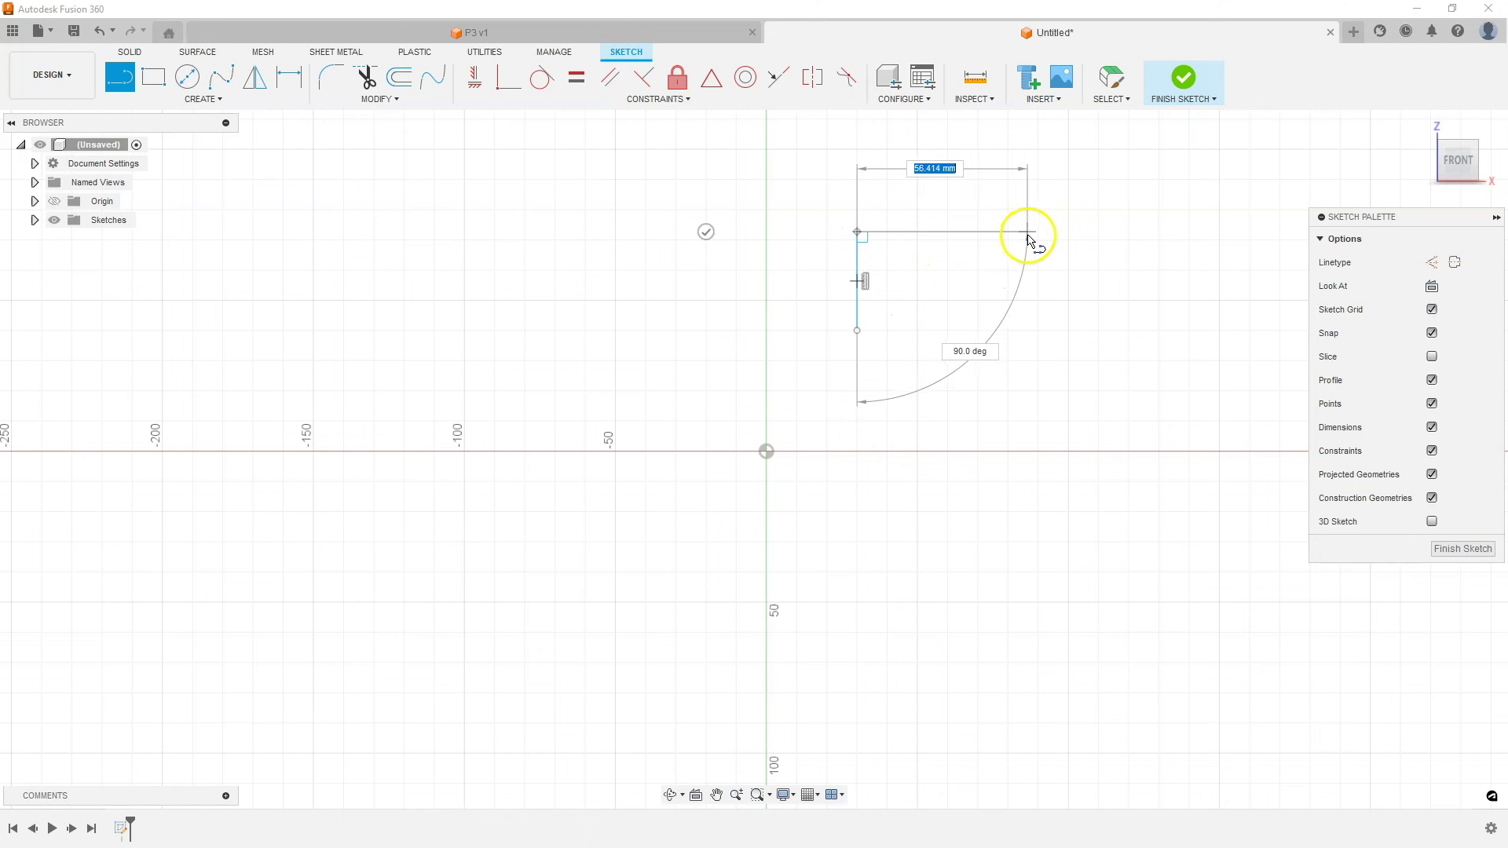
{"action": "left_click", "coordinate": [1054, 236]}
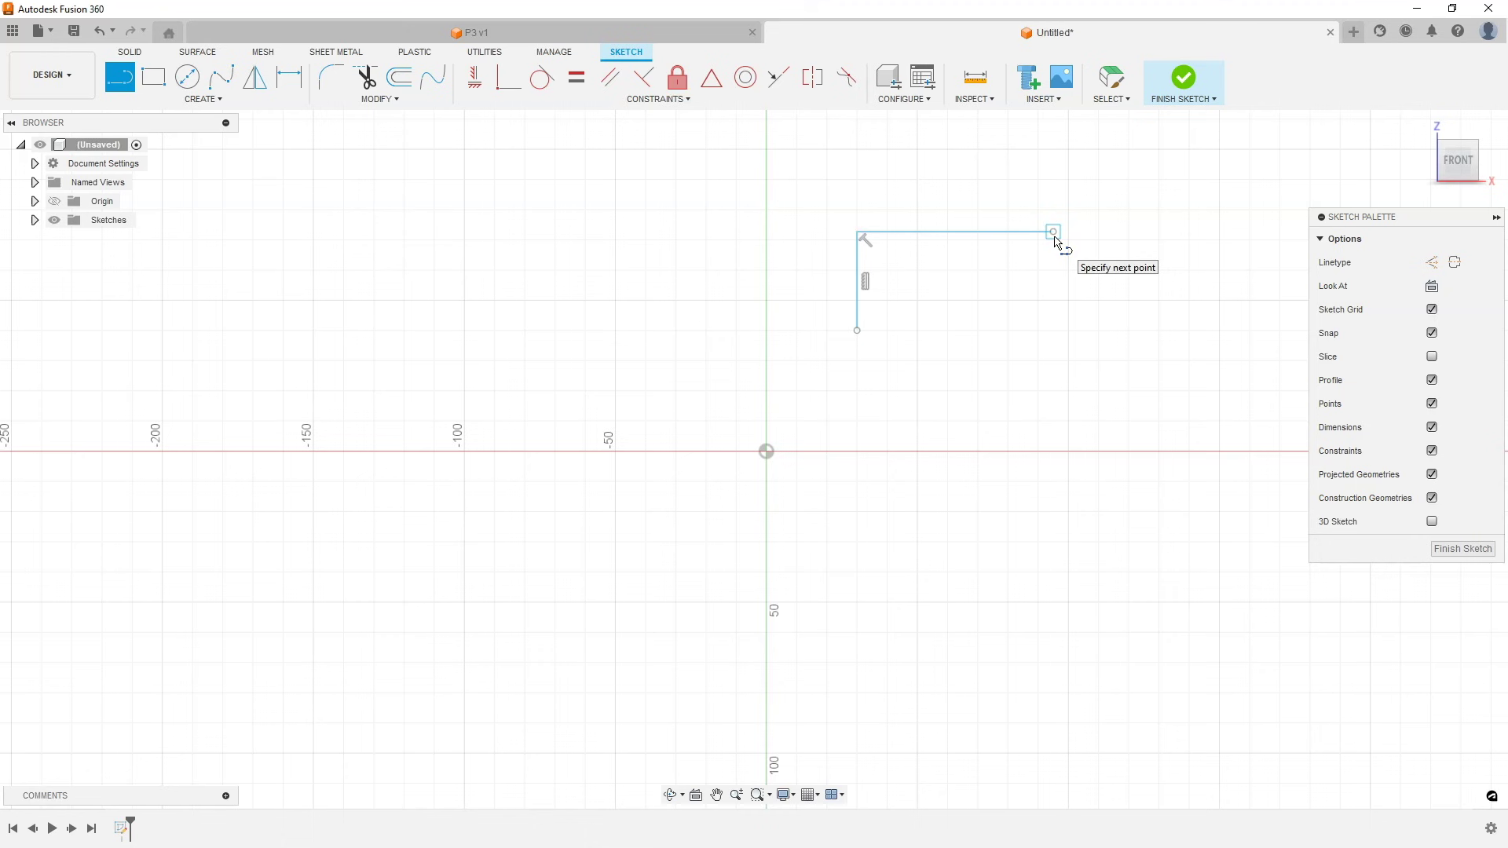
{"action": "left_click", "coordinate": [1053, 260]}
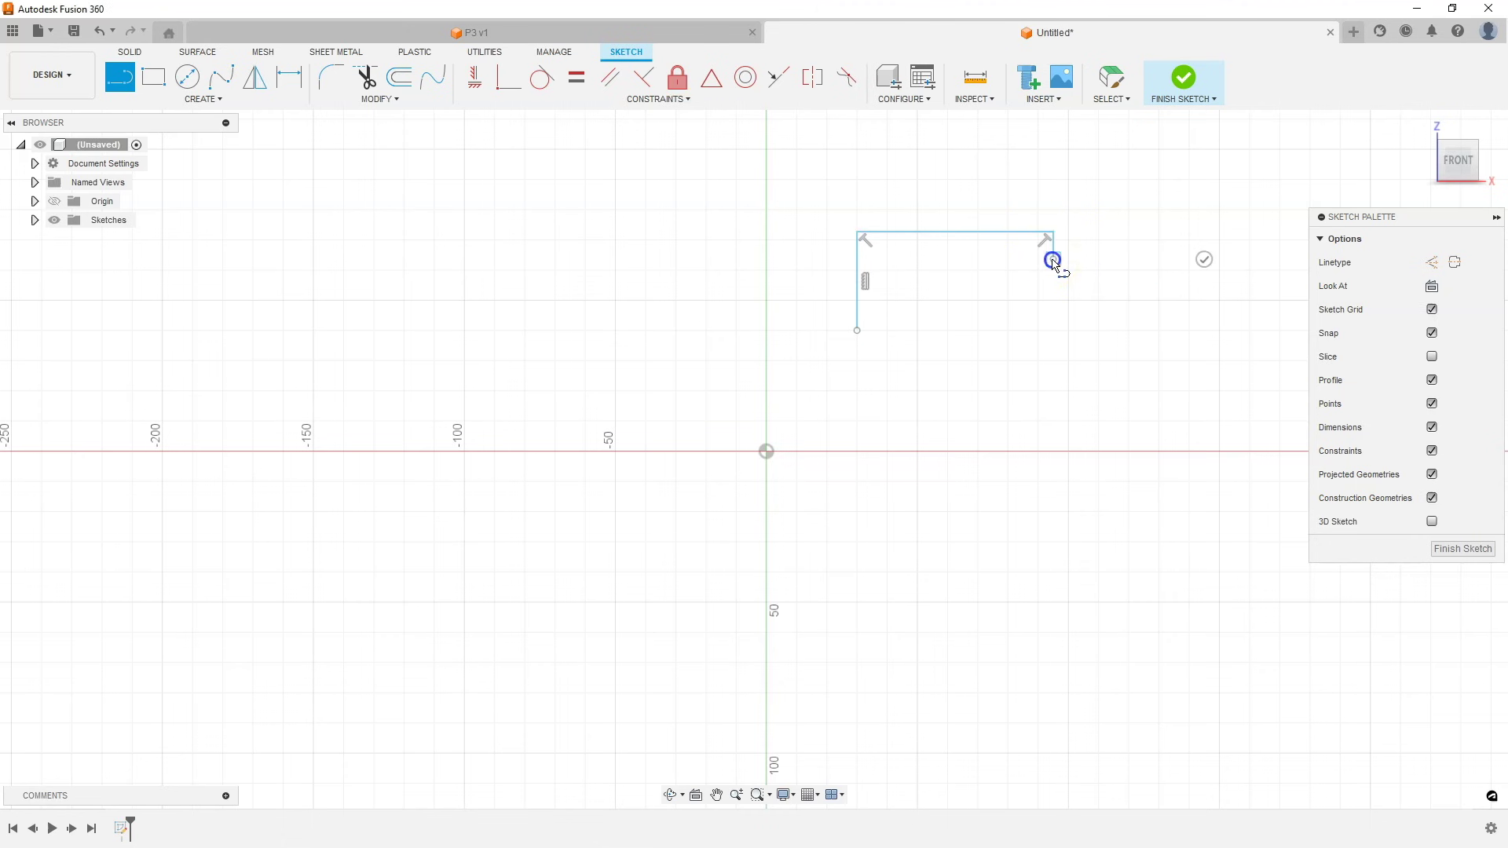
{"action": "left_click", "coordinate": [1116, 259]}
{"action": "left_click", "coordinate": [1188, 281]}
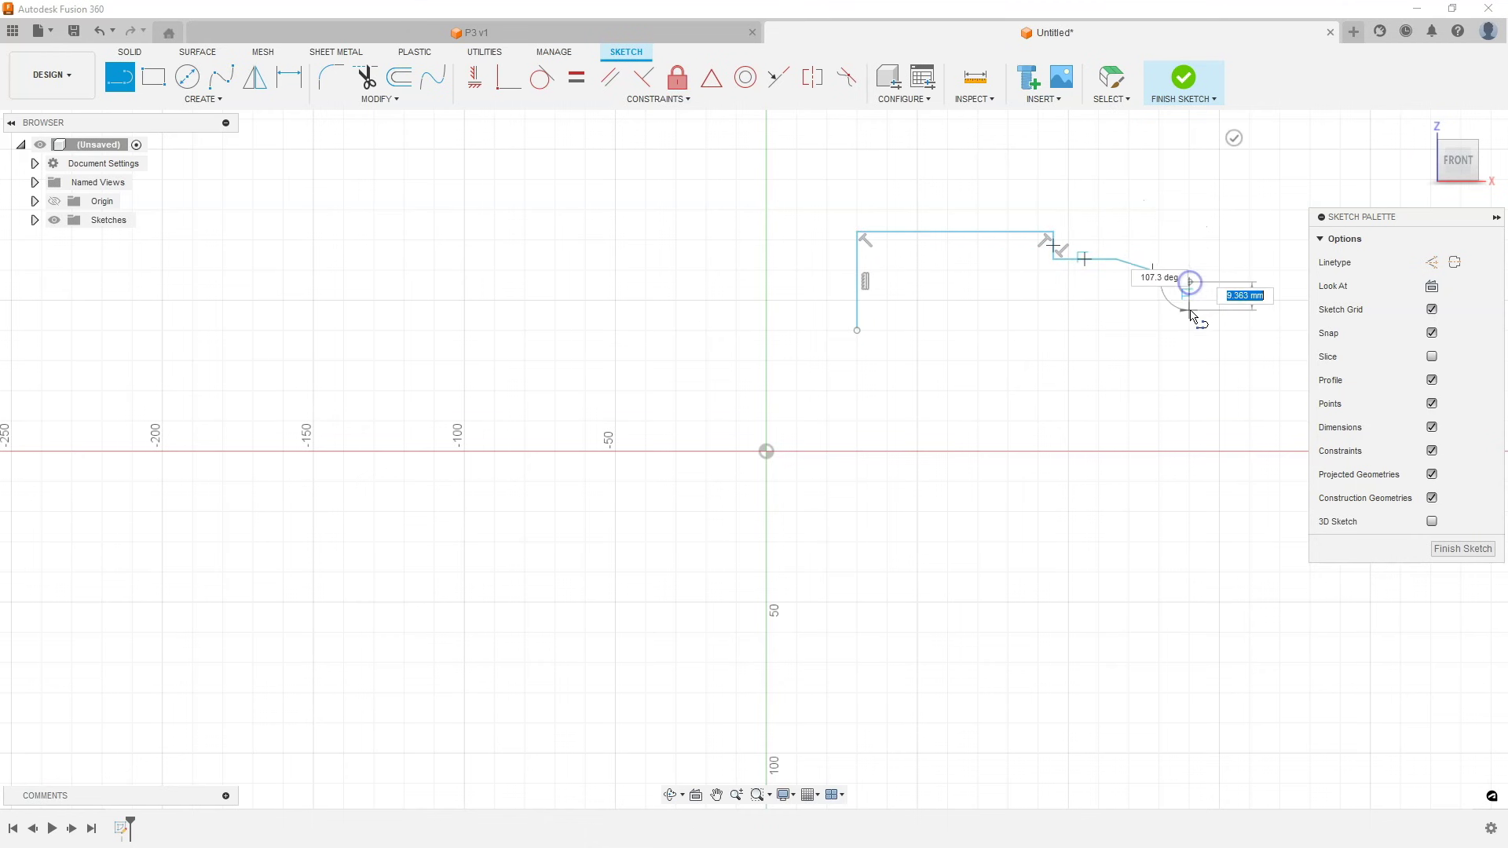
Step: Continue the outline with a short vertical end, a horizontal underside, a step up and an inner edge about 60 mm long heading back left
{"action": "left_click", "coordinate": [1188, 318]}
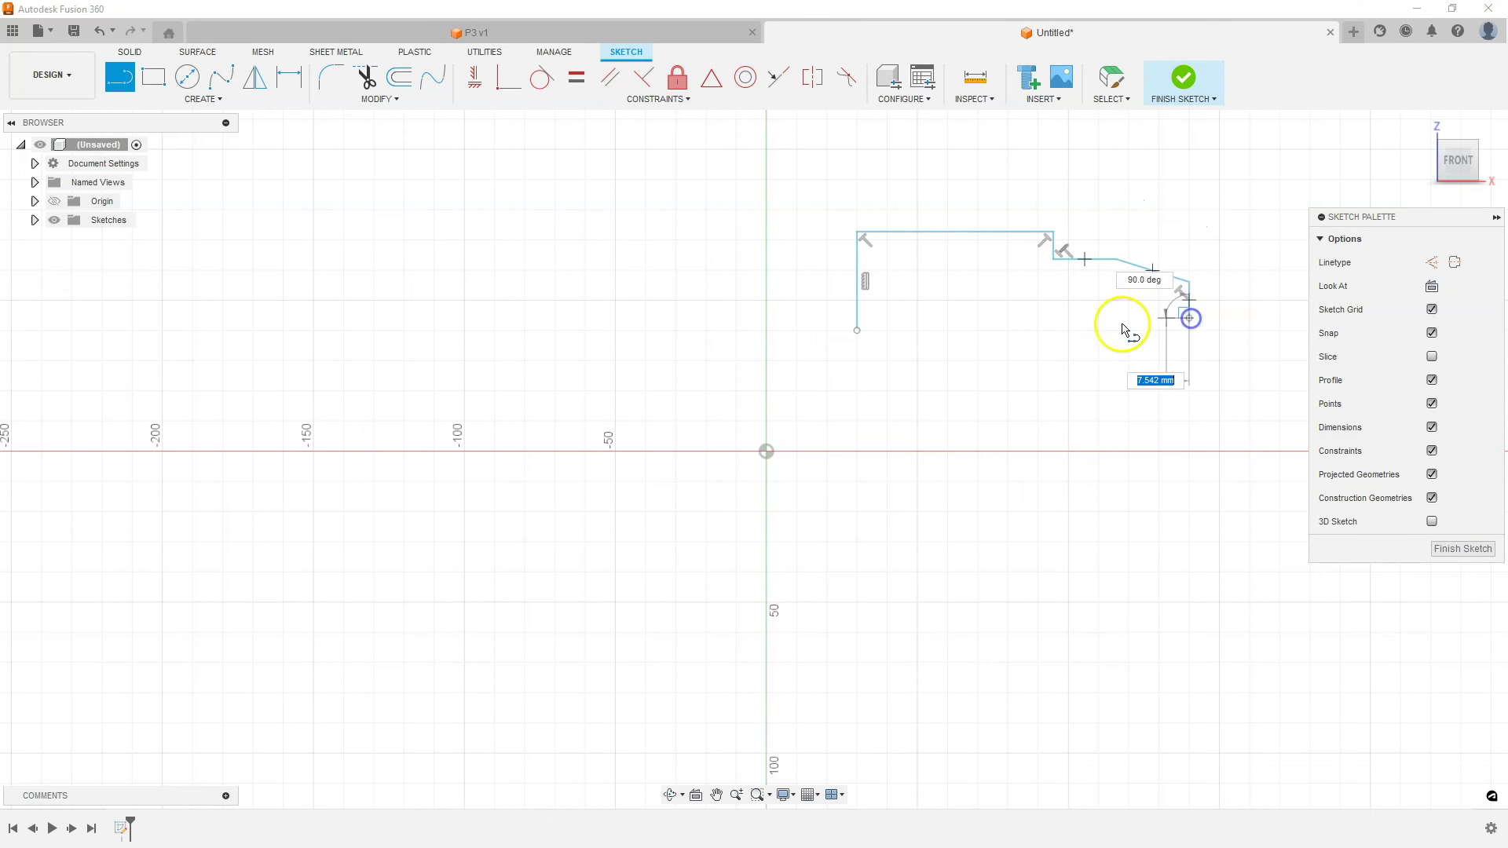
{"action": "left_click", "coordinate": [1069, 318]}
{"action": "left_click", "coordinate": [1069, 282]}
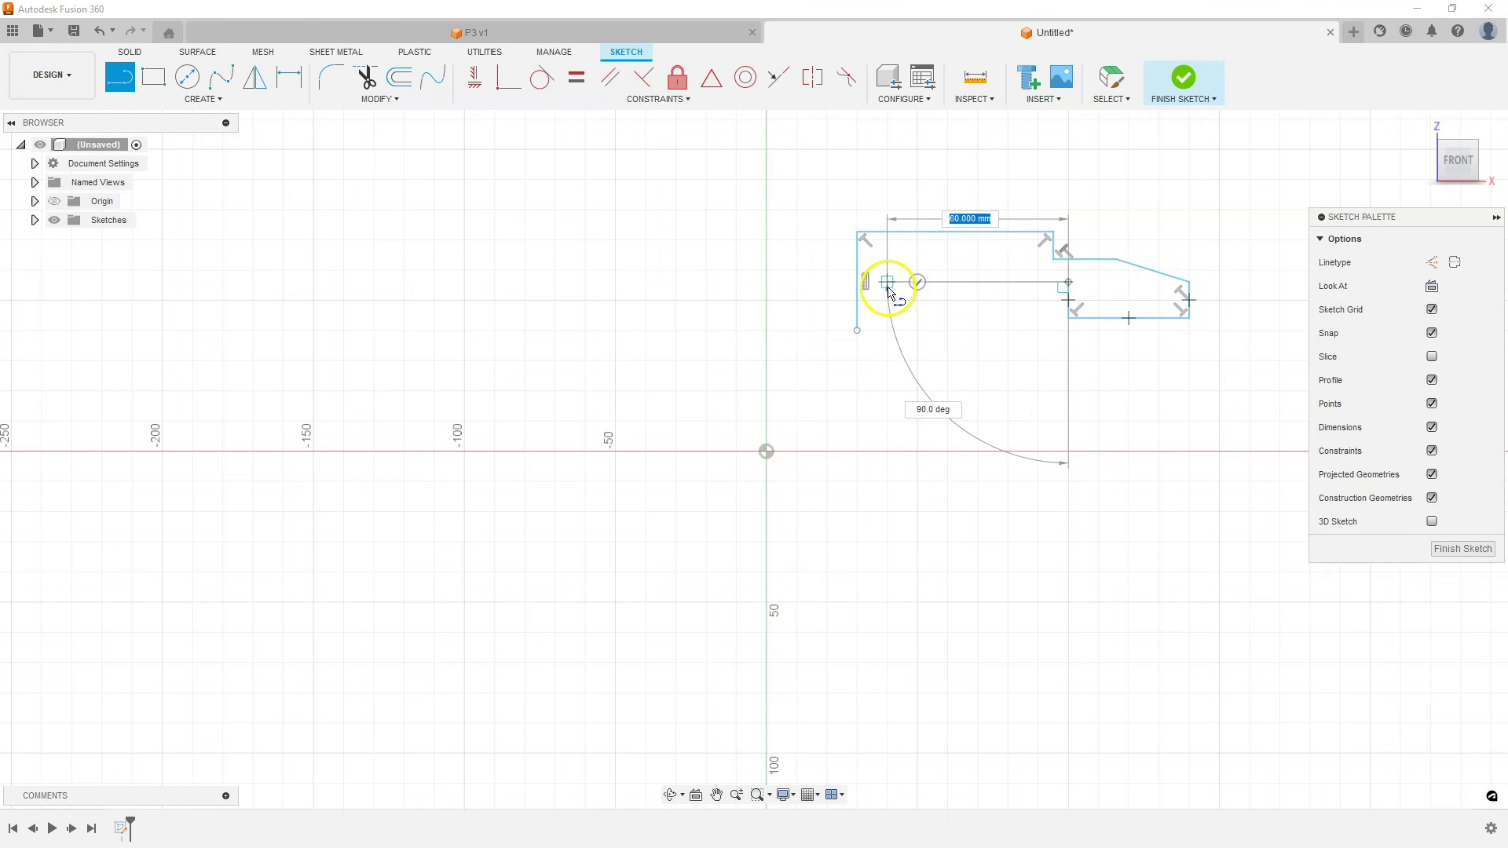
{"action": "left_click", "coordinate": [886, 281]}
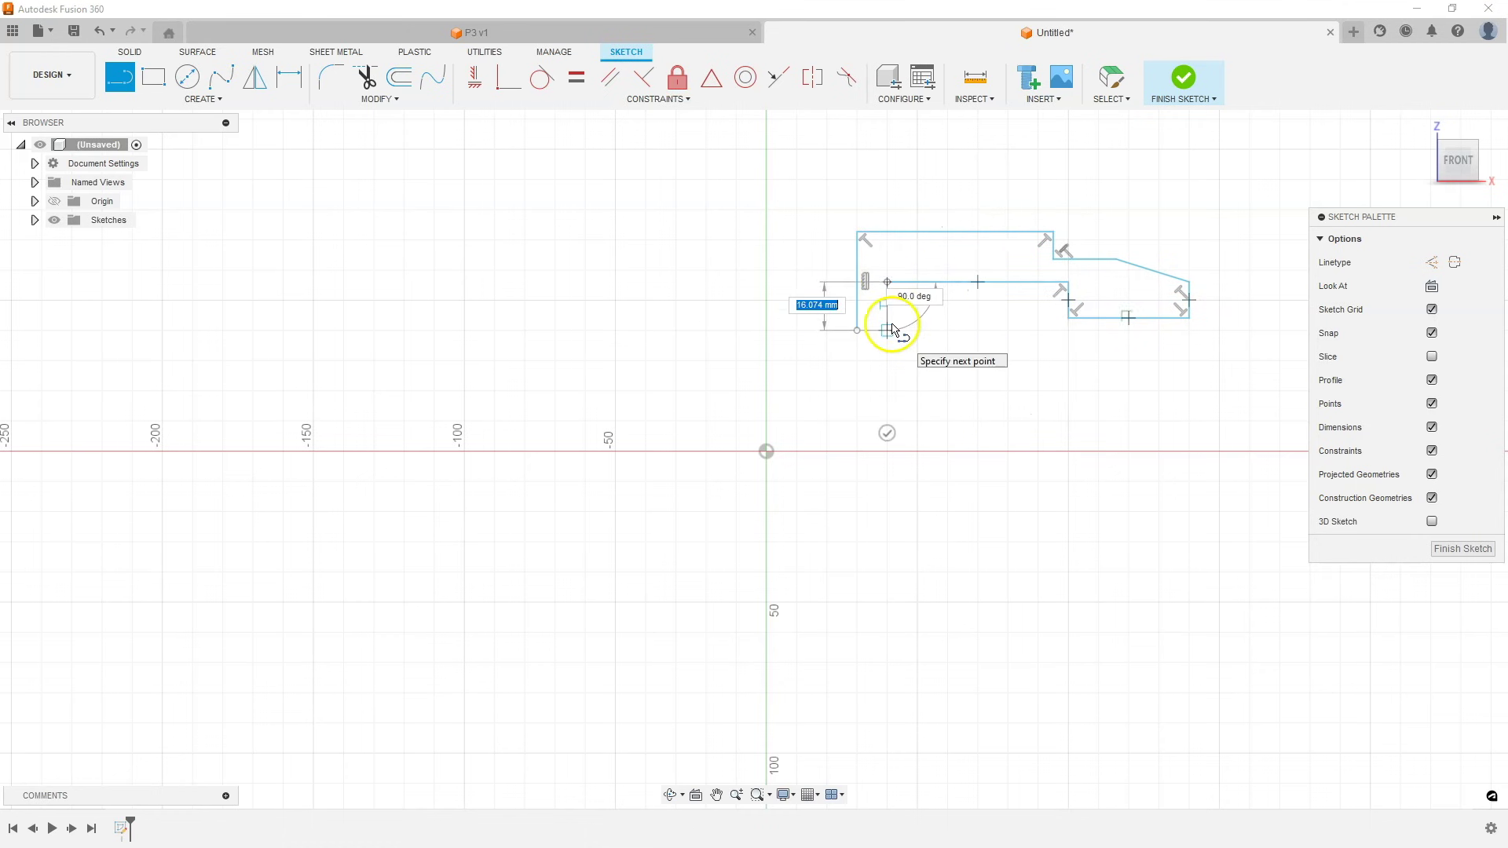
{"action": "left_click", "coordinate": [893, 433]}
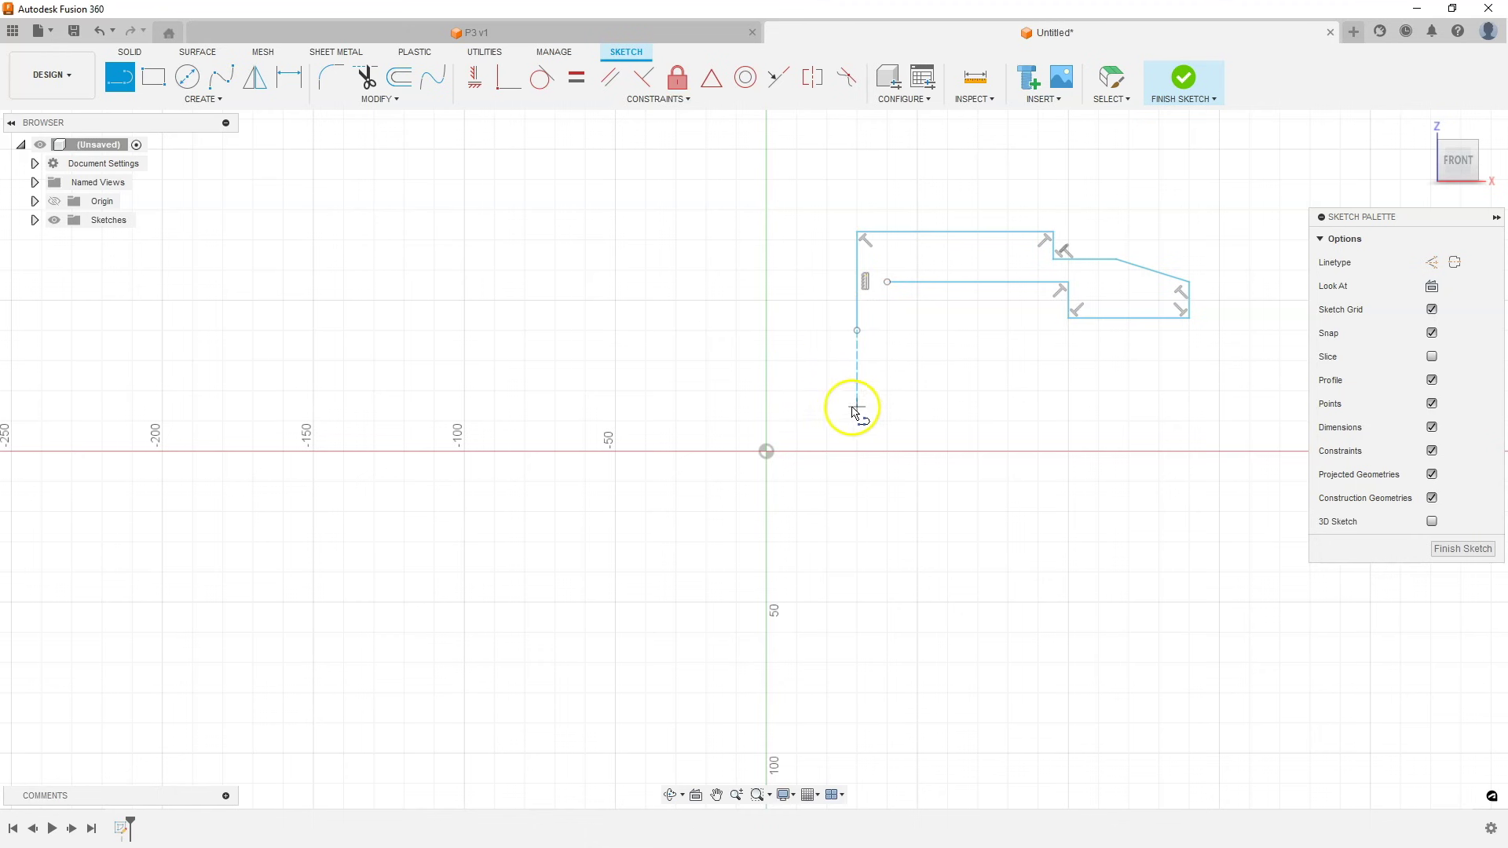
Step: Draw a horizontal line about 130 mm long from the origin along the X axis
{"action": "left_click", "coordinate": [767, 454]}
{"action": "left_click_drag", "start_coordinate": [767, 453], "coordinate": [1161, 453]}
{"action": "left_click", "coordinate": [1160, 451]}
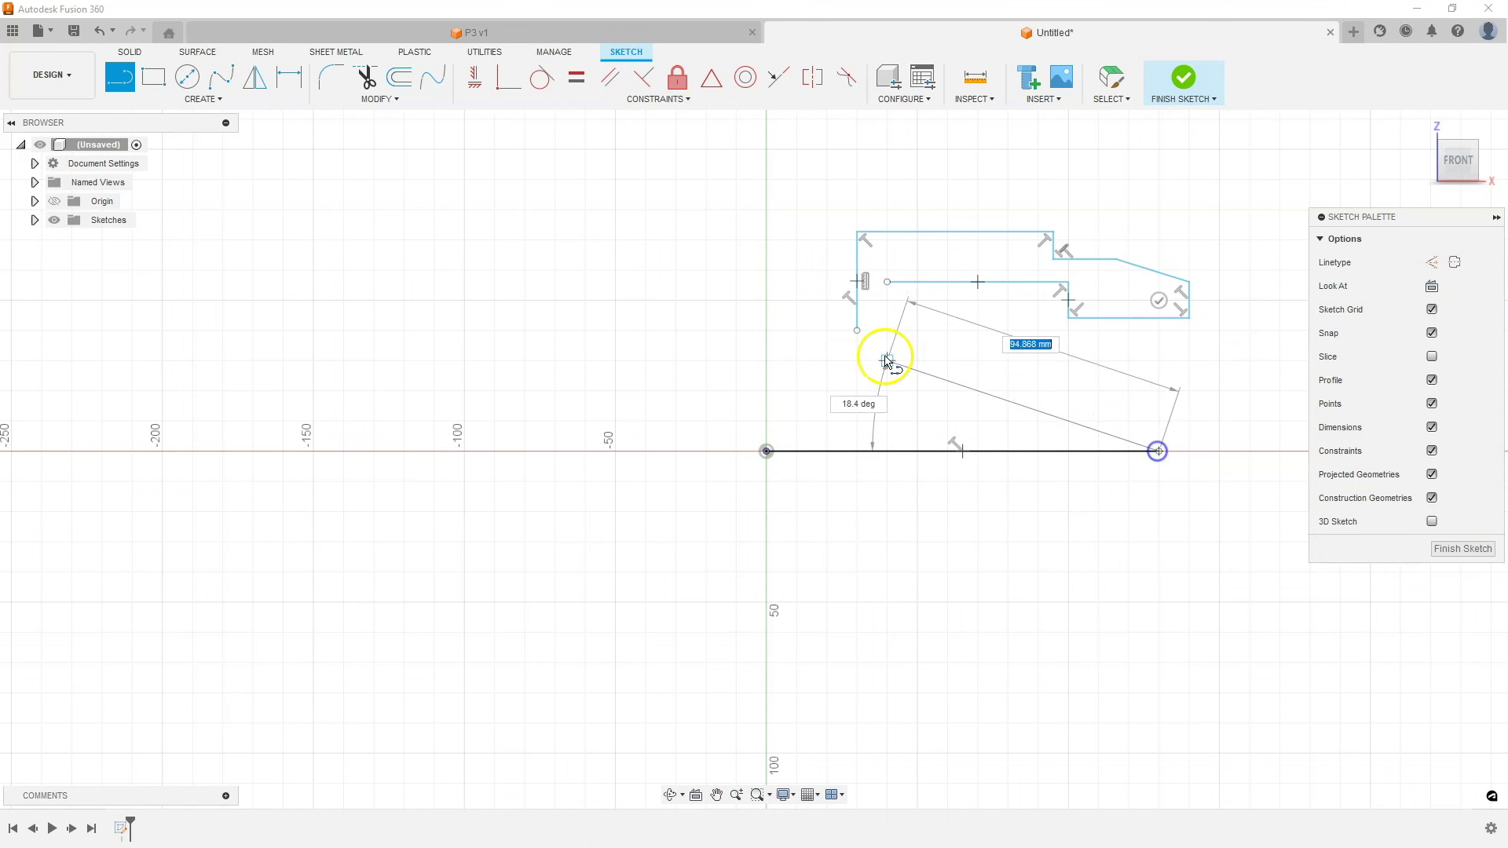
{"action": "key", "text": "Escape"}
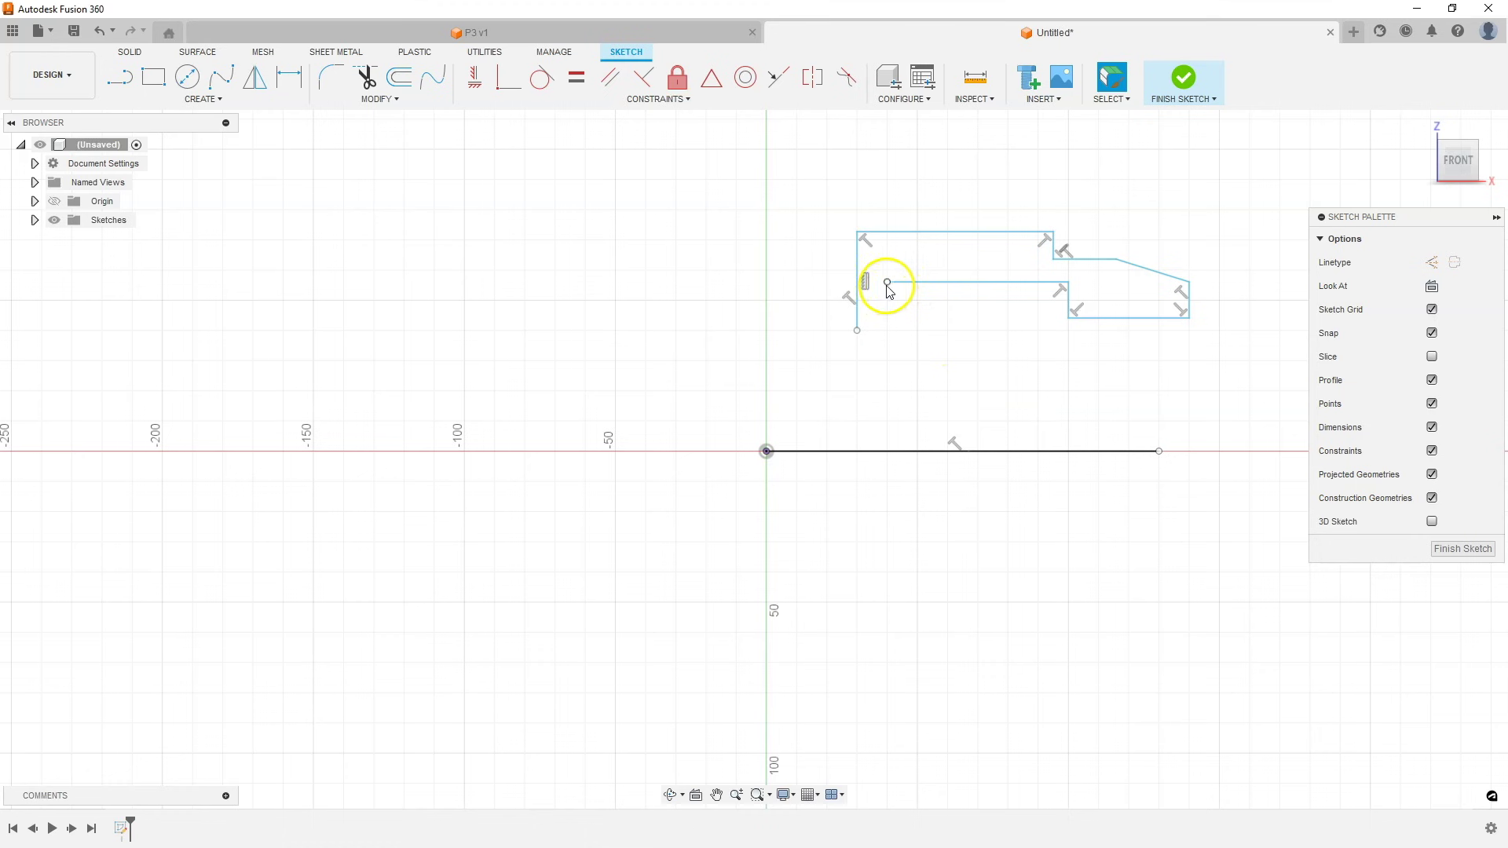
Step: Bring the profile's two open ends near each other and join them with a Coincident constraint to close the outline
{"action": "mouse_move", "coordinate": [858, 330]}
{"action": "left_mouse_down"}
{"action": "mouse_move", "coordinate": [878, 252]}
{"action": "mouse_move", "coordinate": [905, 278]}
{"action": "mouse_move", "coordinate": [892, 289]}
{"action": "mouse_move", "coordinate": [907, 265]}
{"action": "mouse_move", "coordinate": [901, 280]}
{"action": "left_mouse_up"}
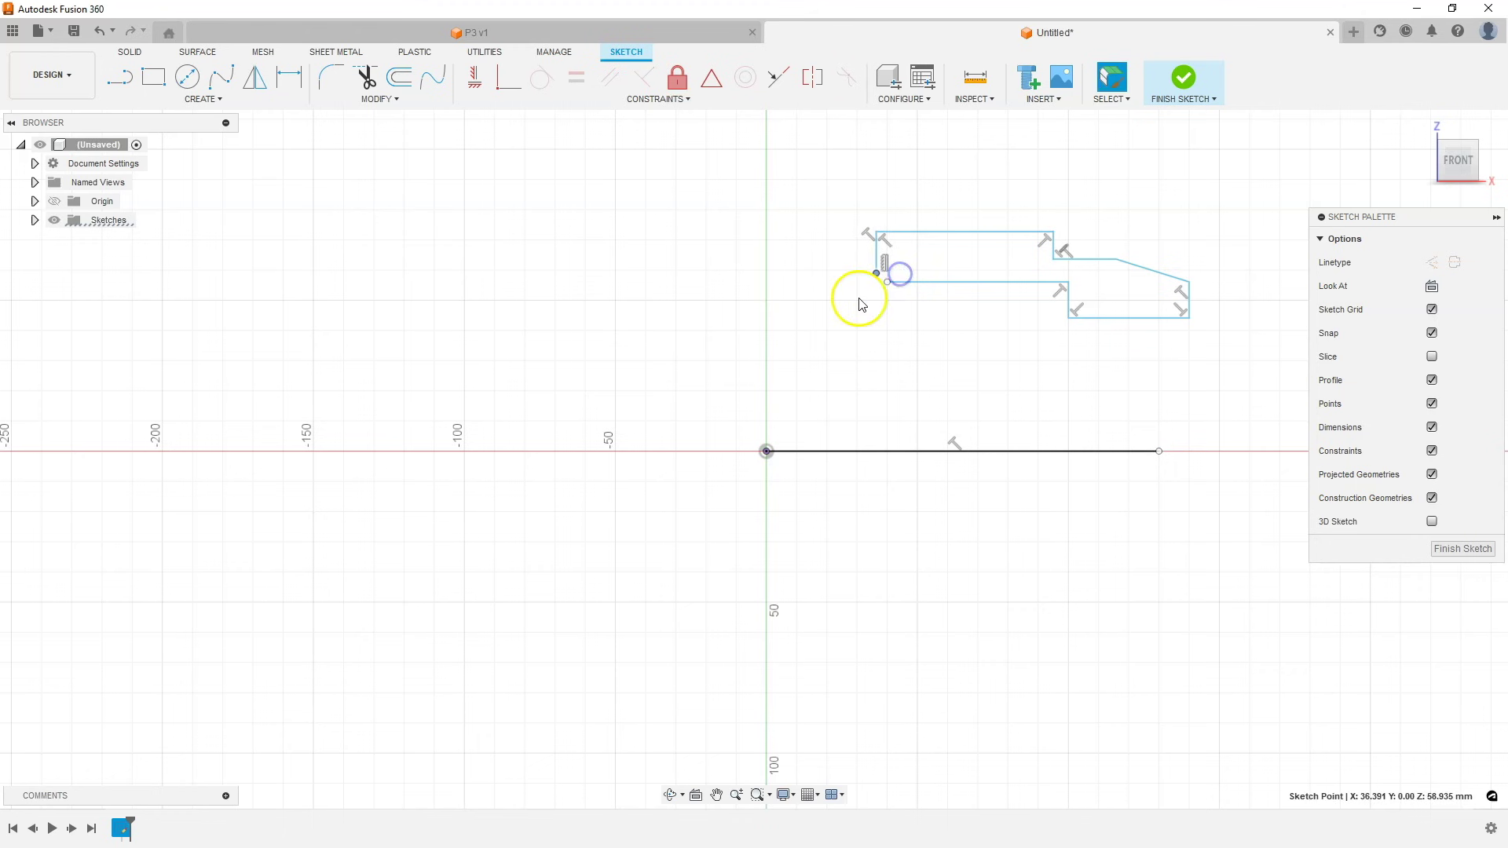
{"action": "left_click", "coordinate": [886, 282], "text": "shift"}
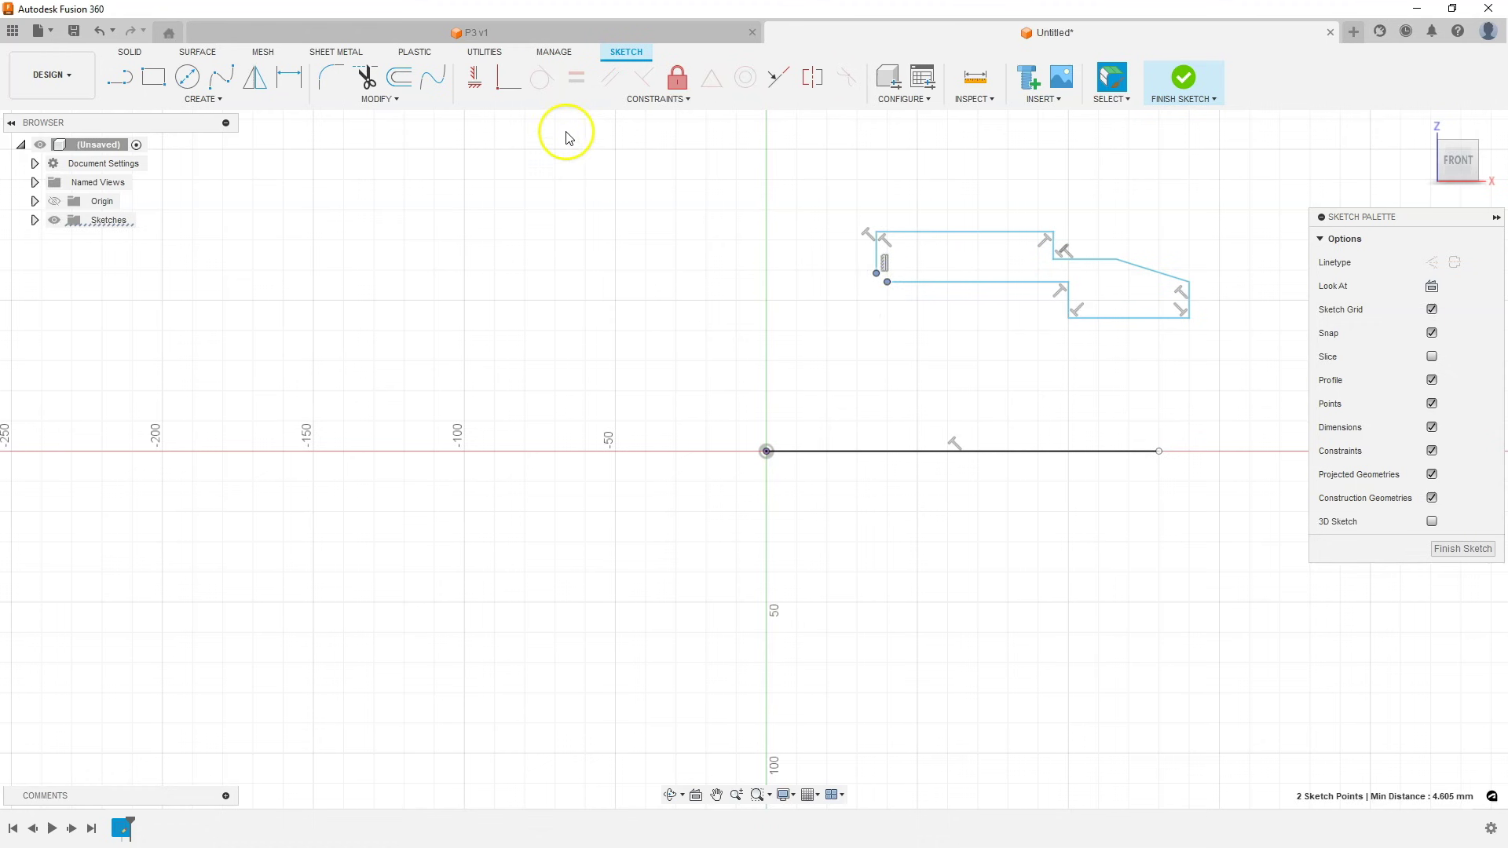
{"action": "left_click", "coordinate": [508, 82]}
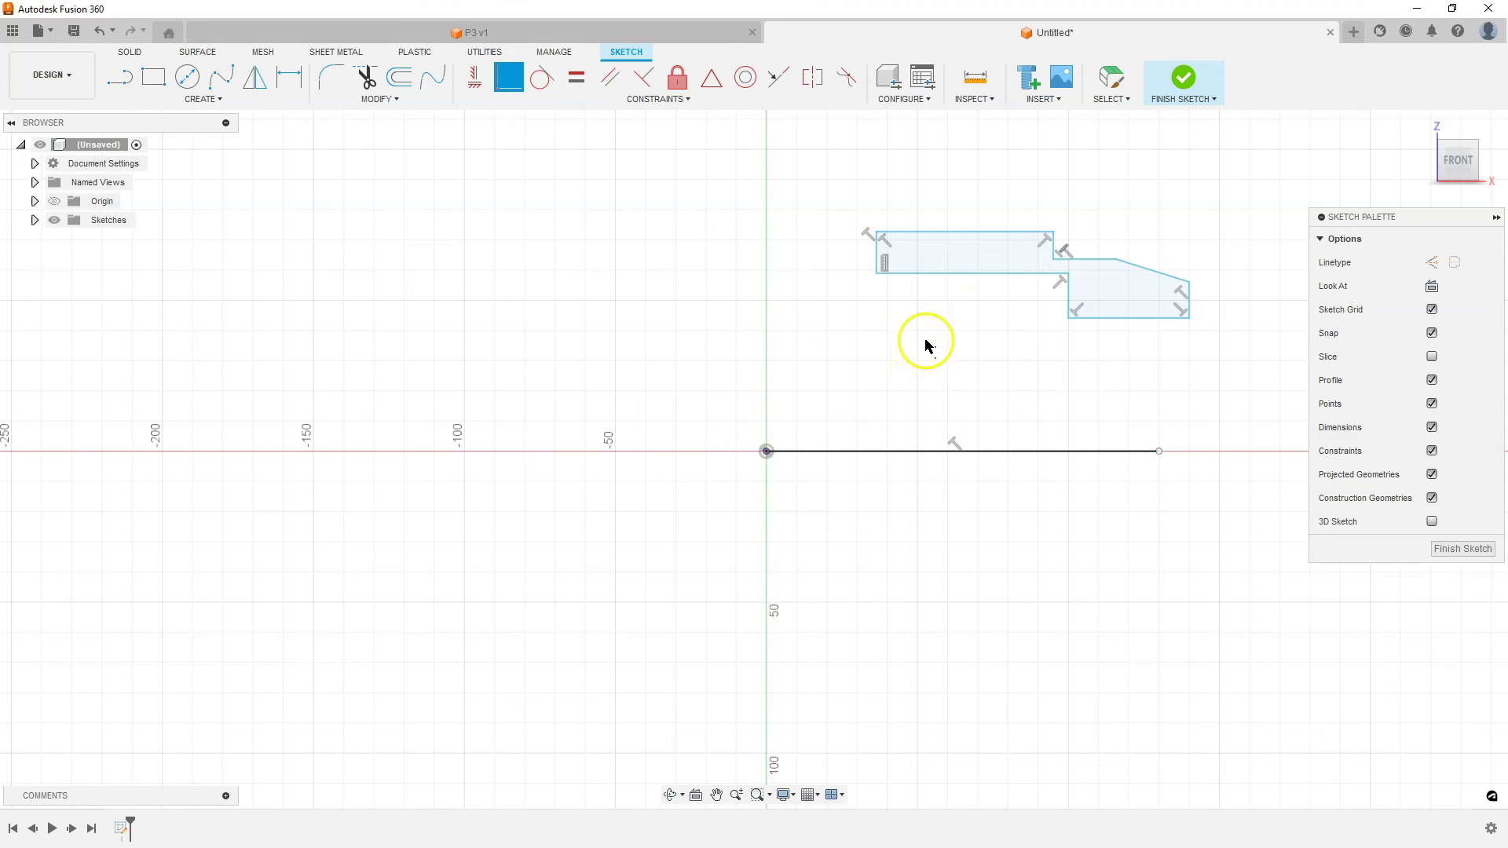
Step: Add a 25 mm diameter dimension between the axis line and the profile's lowest horizontal edge
{"action": "left_click", "coordinate": [292, 79]}
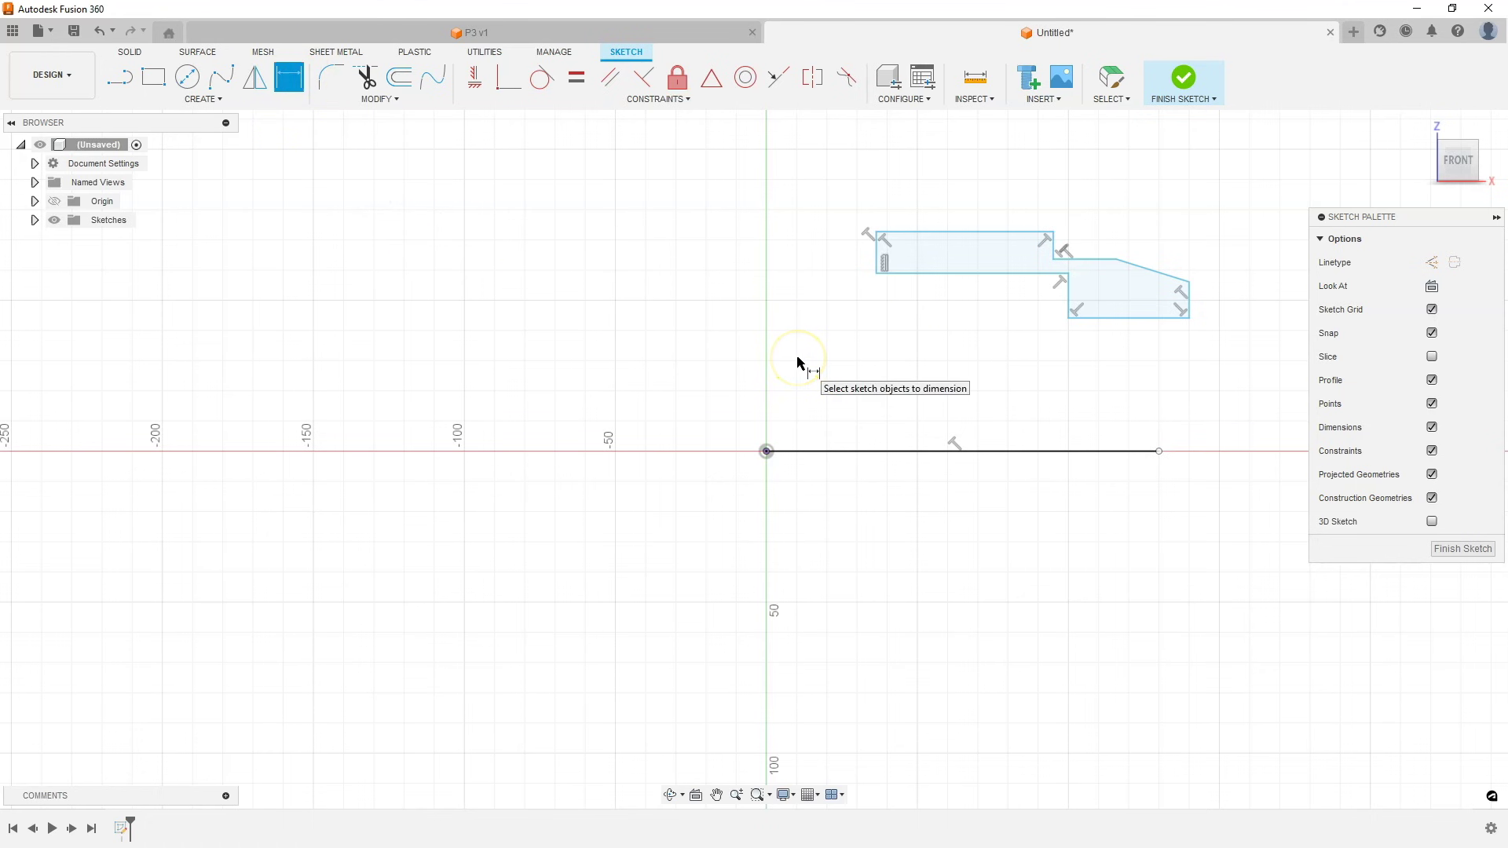
{"action": "left_click", "coordinate": [1115, 451]}
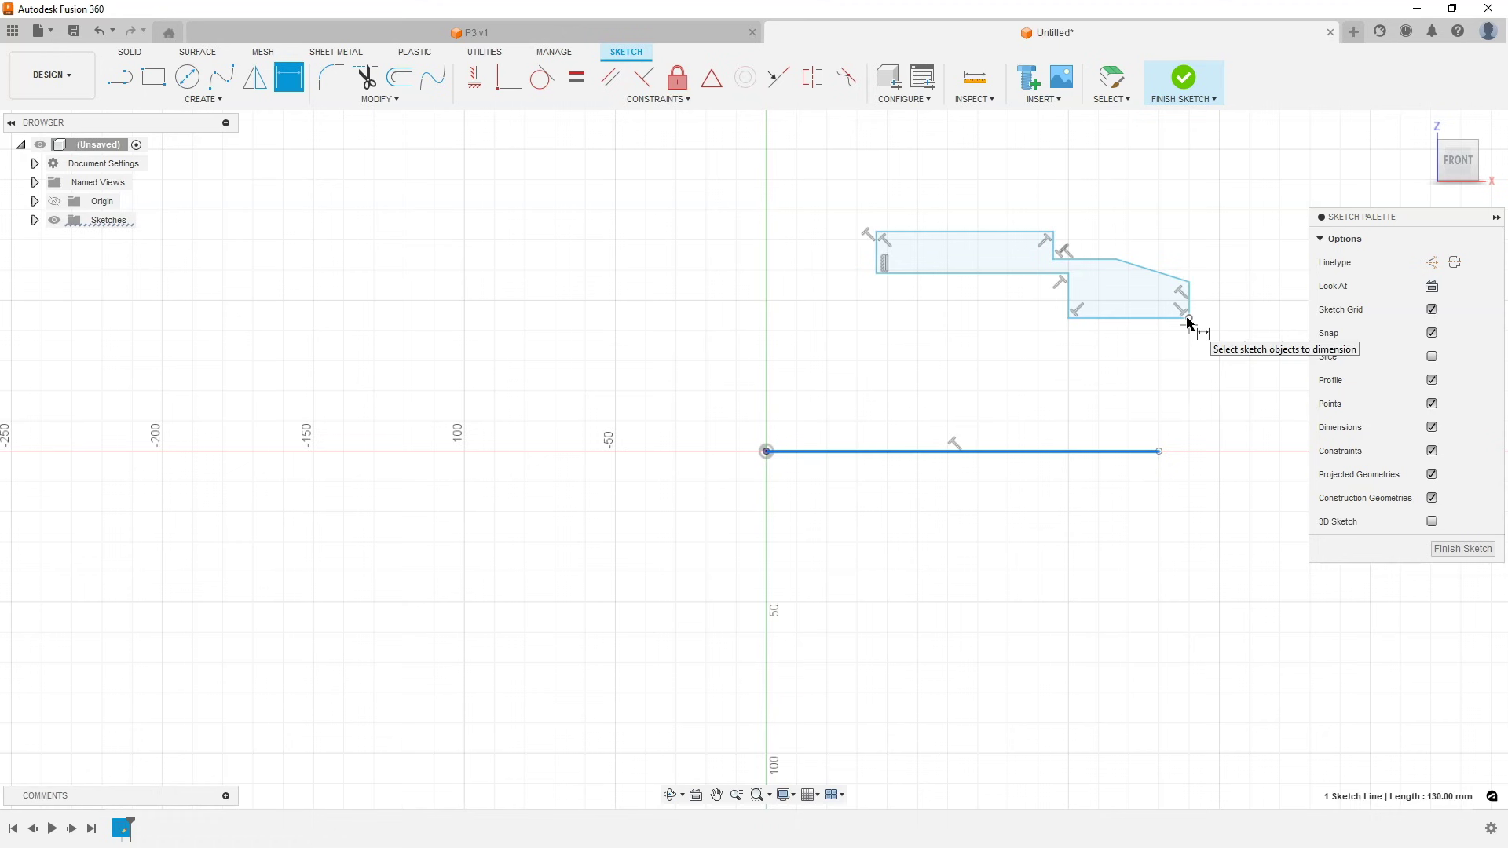
{"action": "left_click", "coordinate": [1154, 318]}
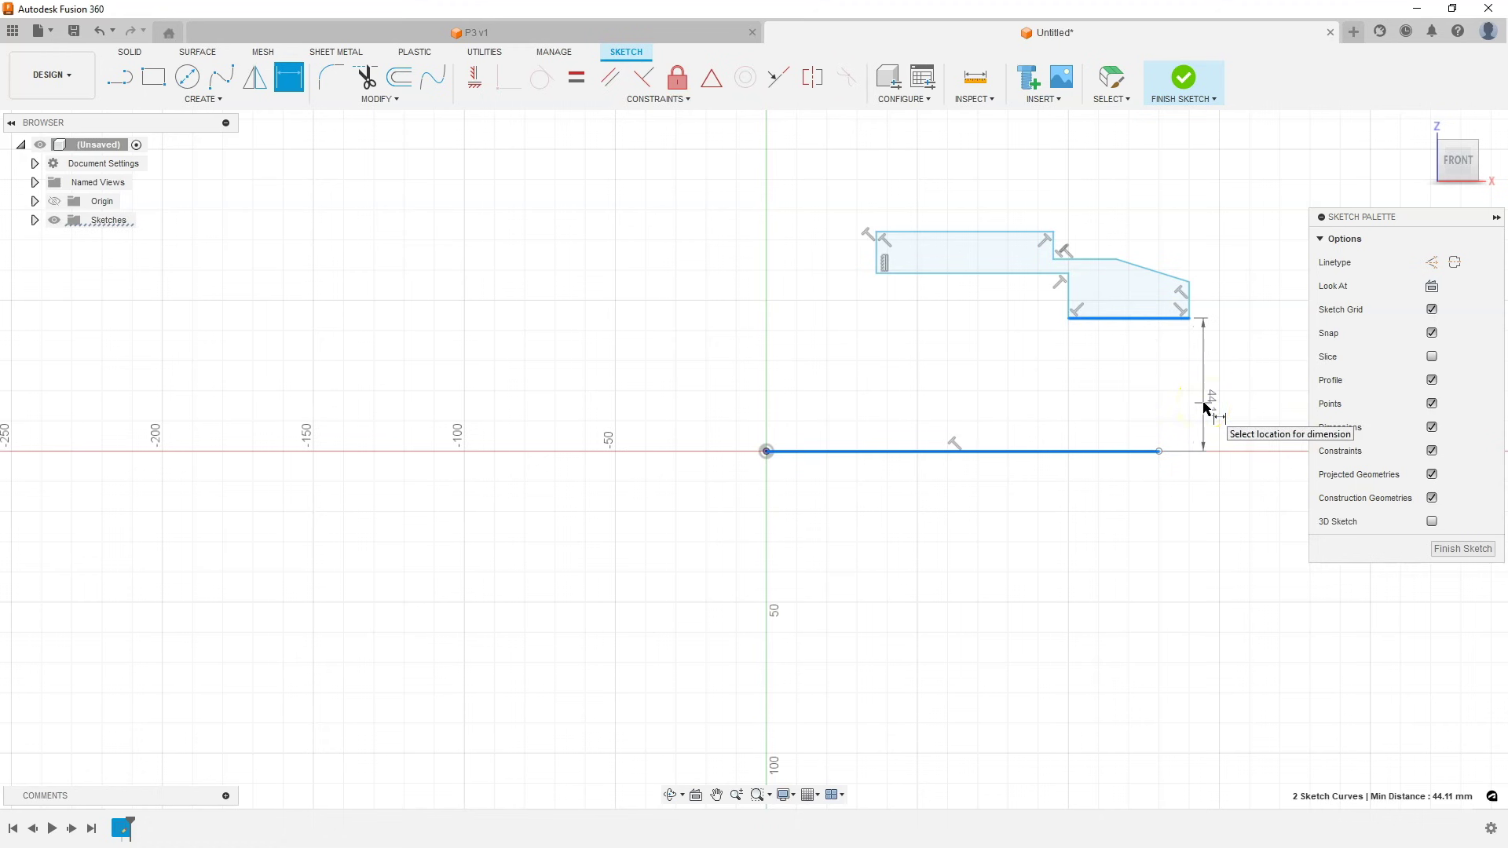
{"action": "right_click", "coordinate": [1206, 407]}
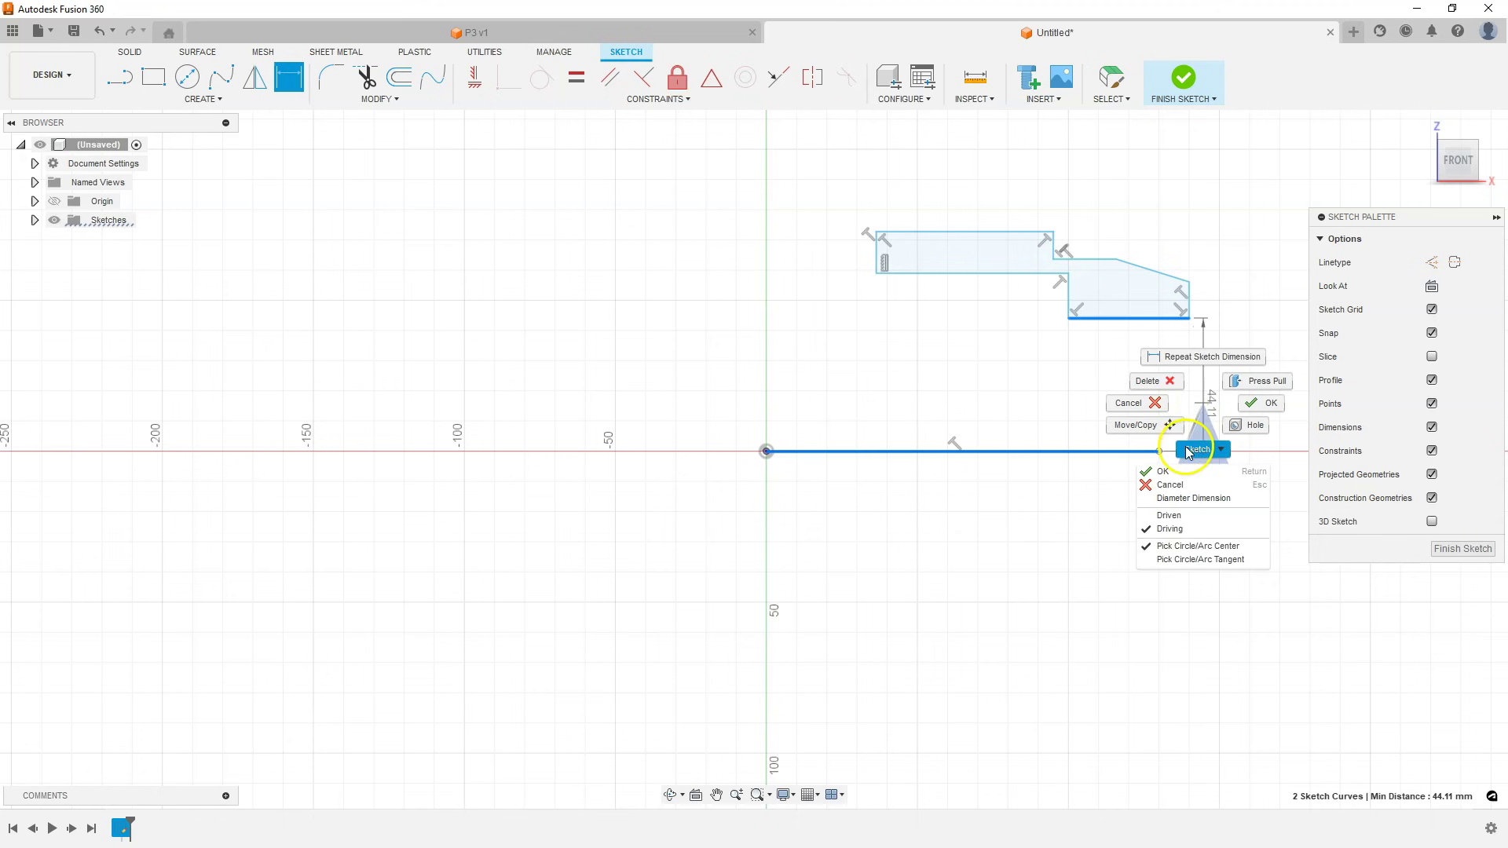
{"action": "left_click", "coordinate": [1220, 503]}
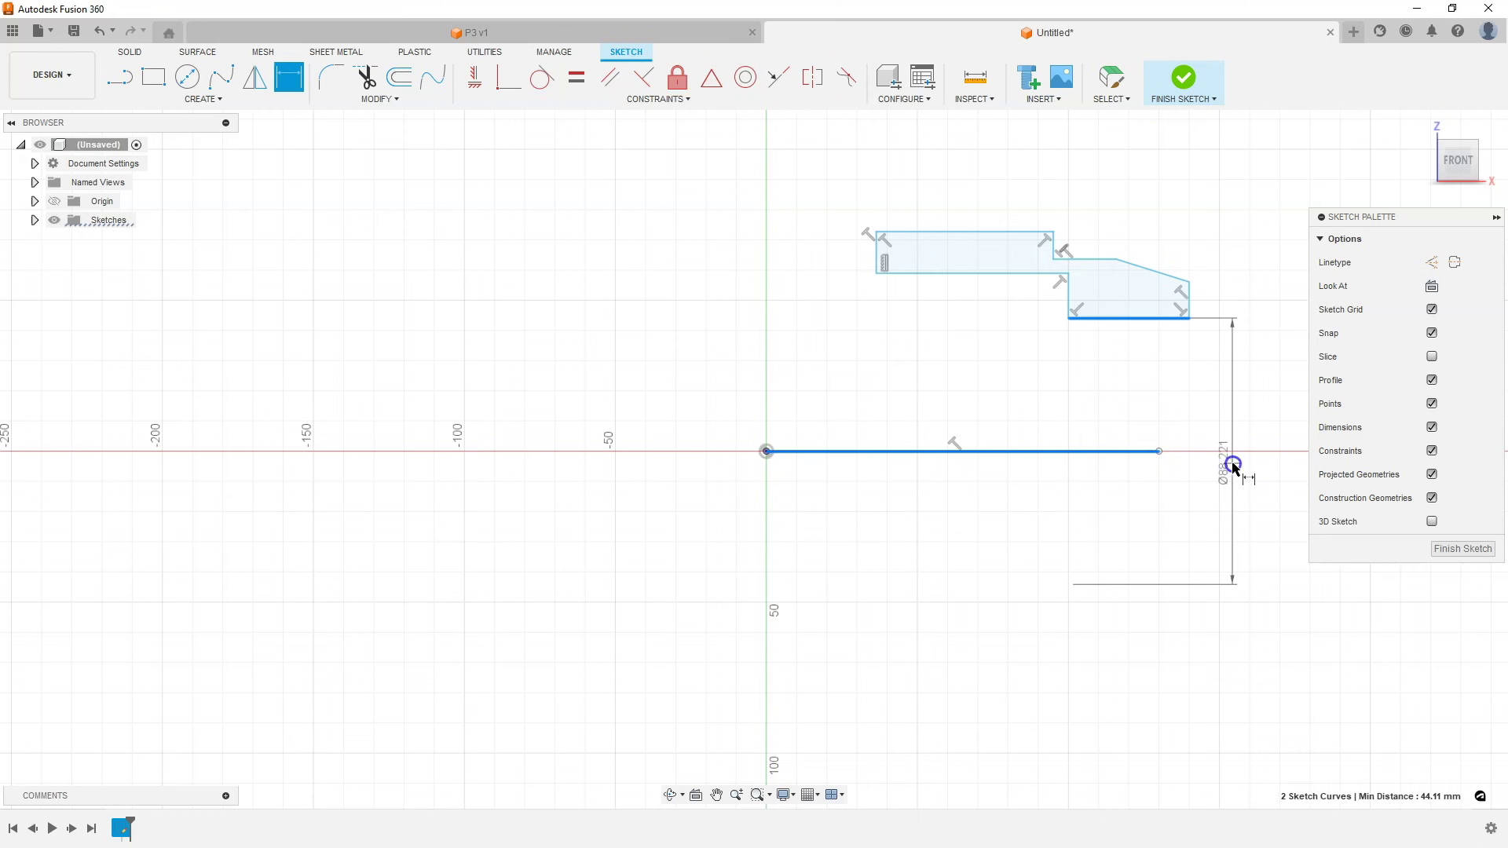
{"action": "left_click", "coordinate": [1232, 466]}
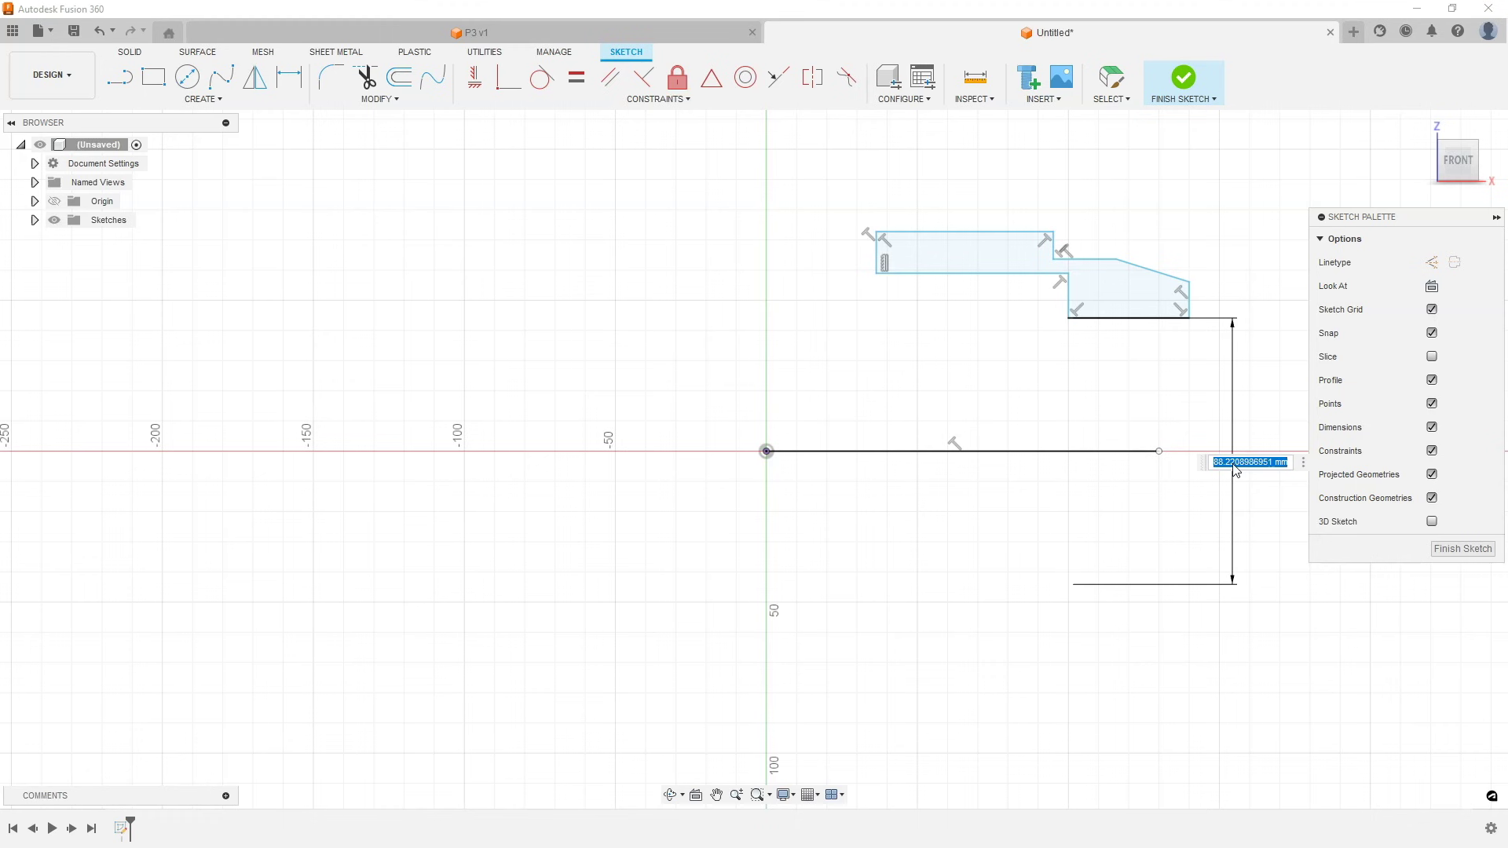
{"action": "type", "text": "25"}
{"action": "key", "text": "Return"}
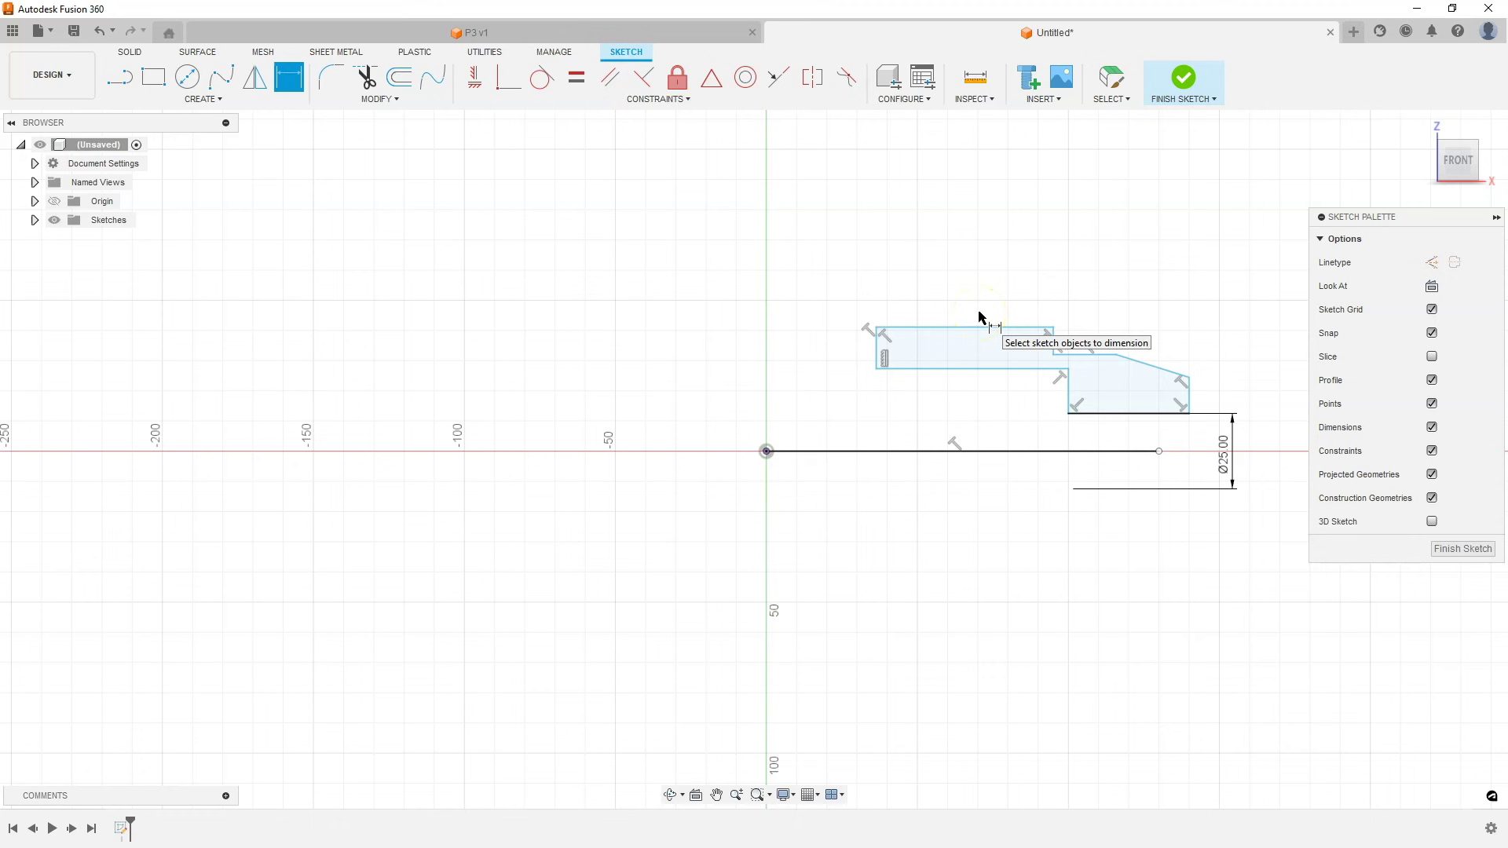
Step: Dimension the overall distance between the profile's left and right vertical edges as 100 mm
{"action": "left_click", "coordinate": [876, 351]}
{"action": "left_click", "coordinate": [1189, 391]}
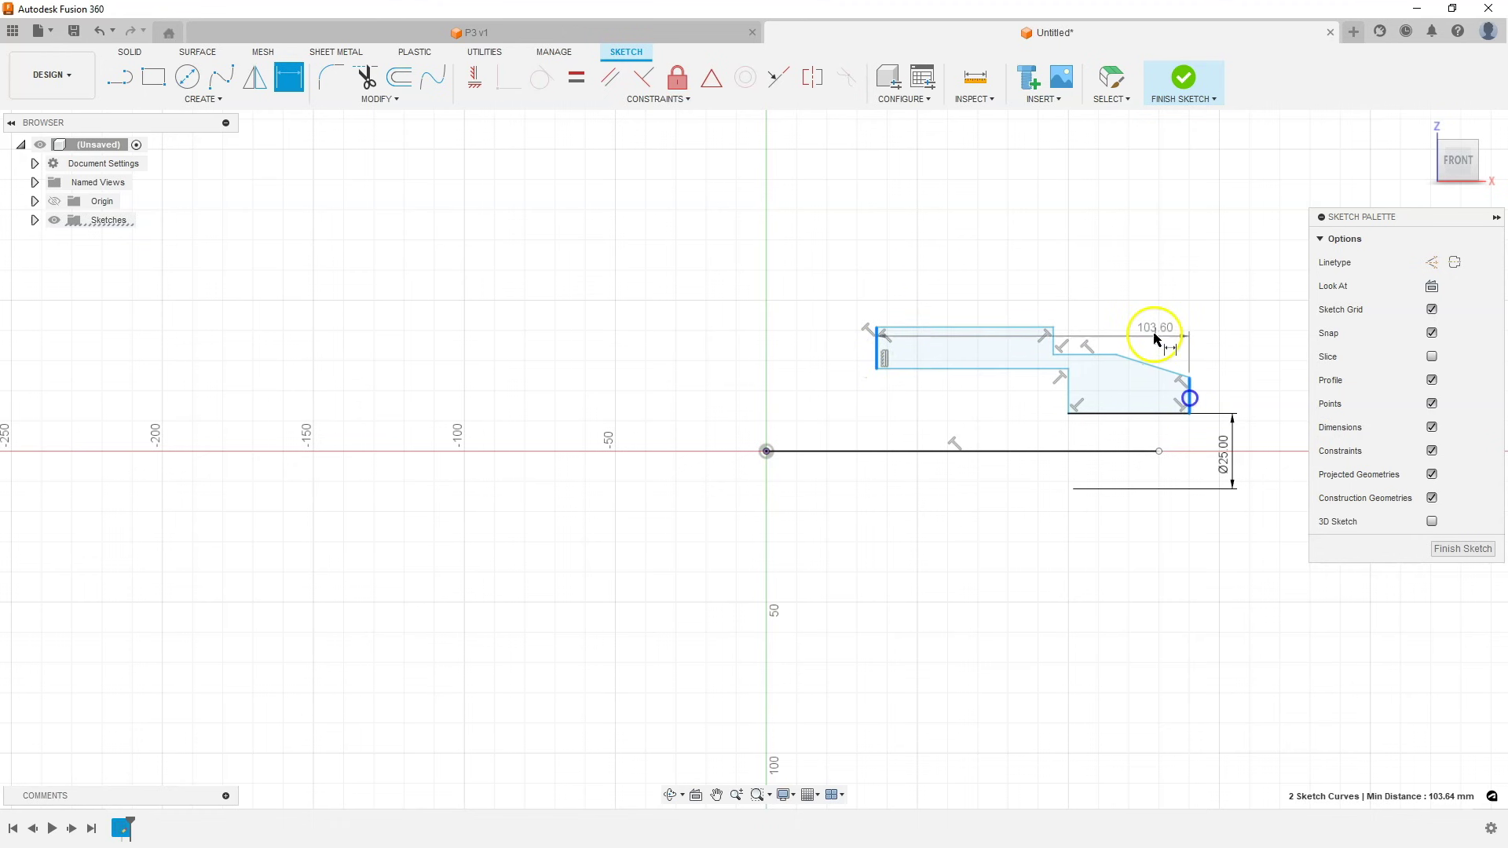
{"action": "left_click", "coordinate": [1068, 229]}
{"action": "type", "text": "10"}
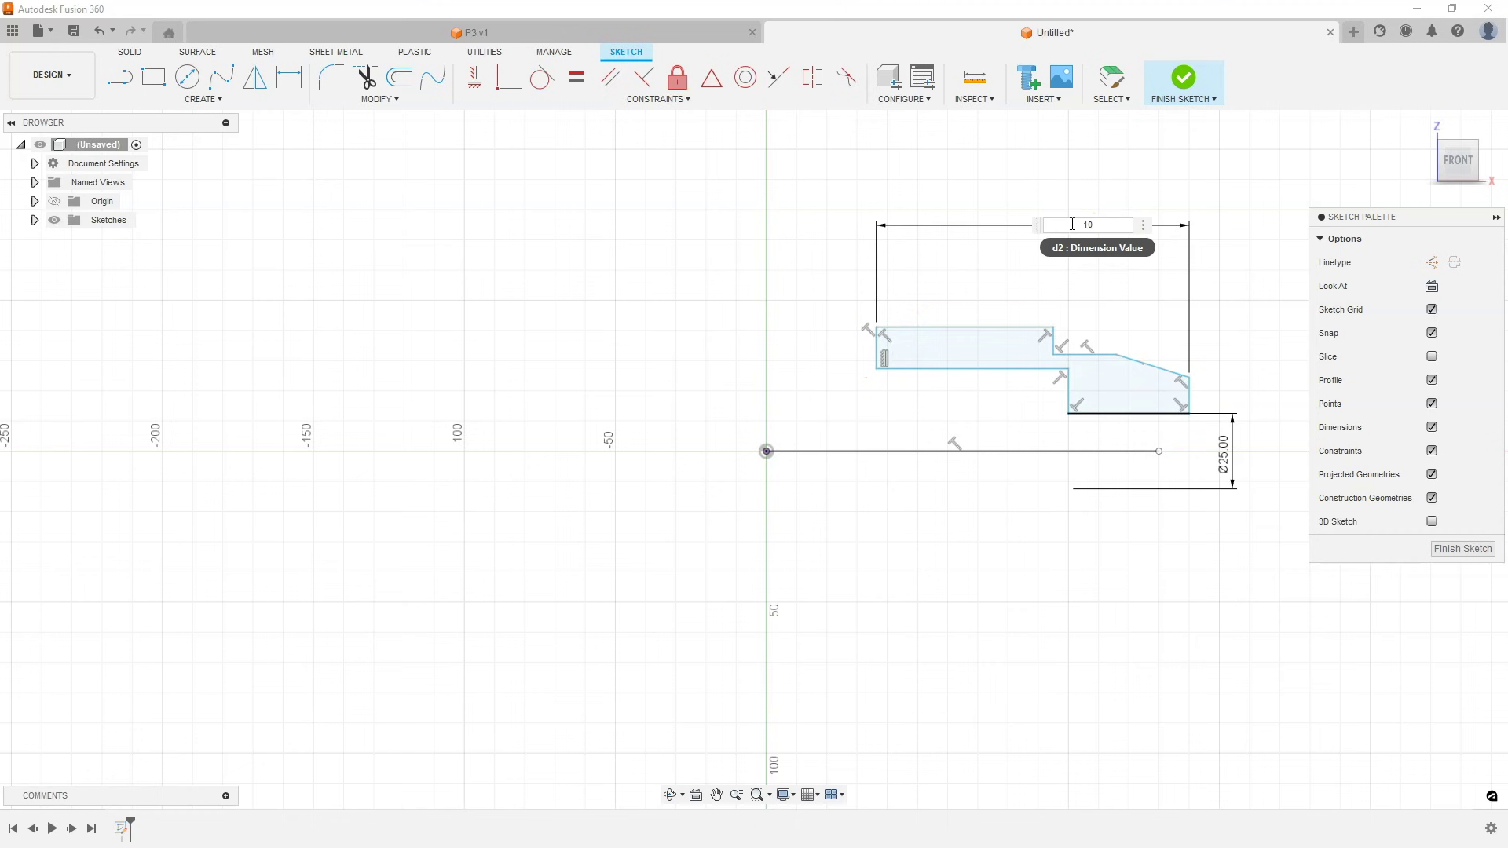
{"action": "type", "text": "0"}
{"action": "key", "text": "Return"}
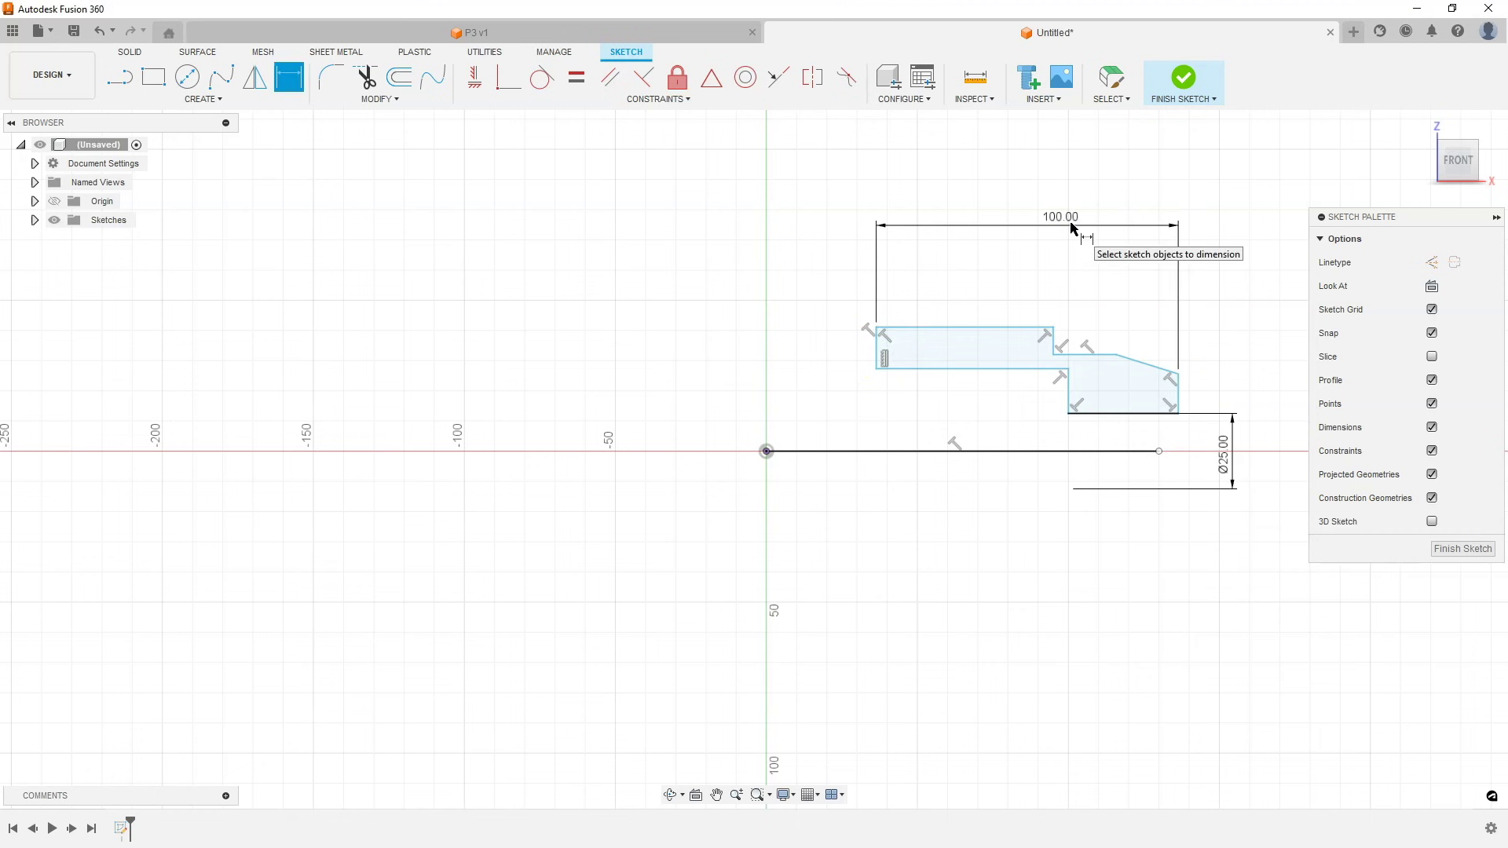
Step: Set the length of the raised lower edge at the profile's left end to 40 mm
{"action": "left_click", "coordinate": [954, 368]}
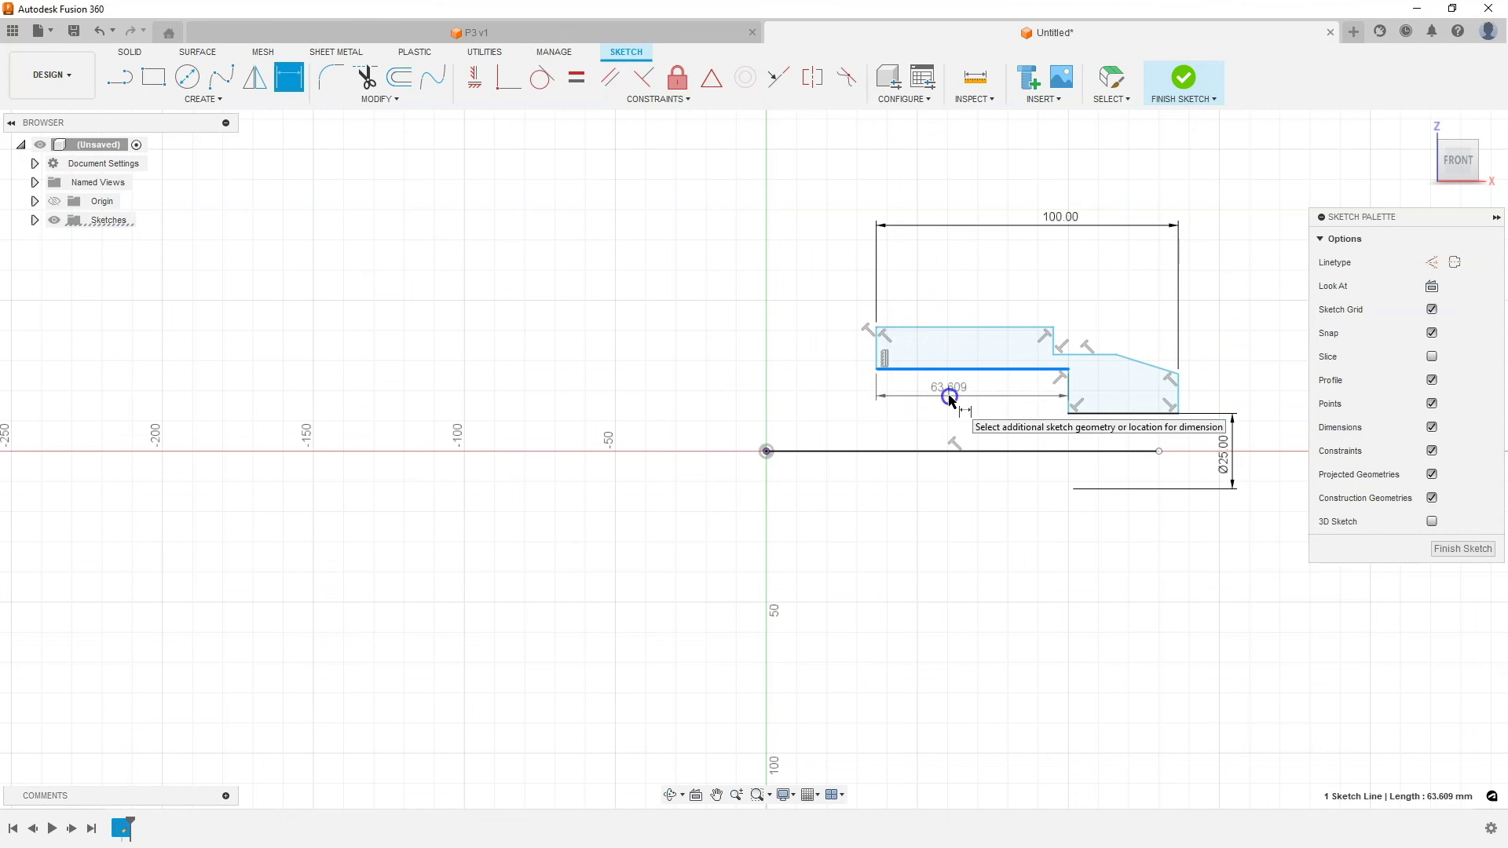
{"action": "left_click", "coordinate": [950, 398]}
{"action": "type", "text": "40"}
{"action": "key", "text": "Return"}
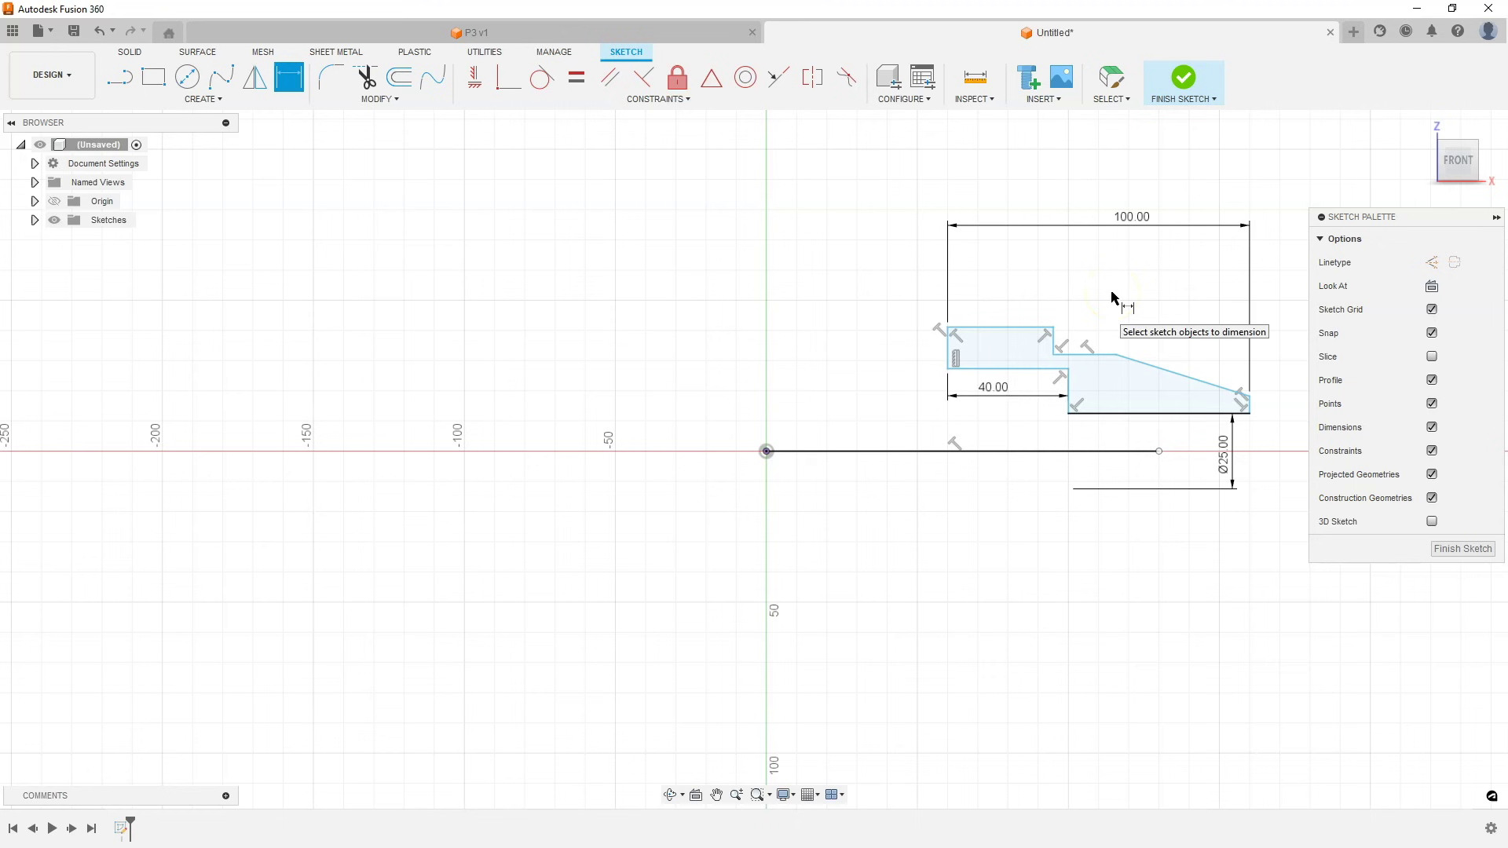
{"action": "key", "text": "Escape"}
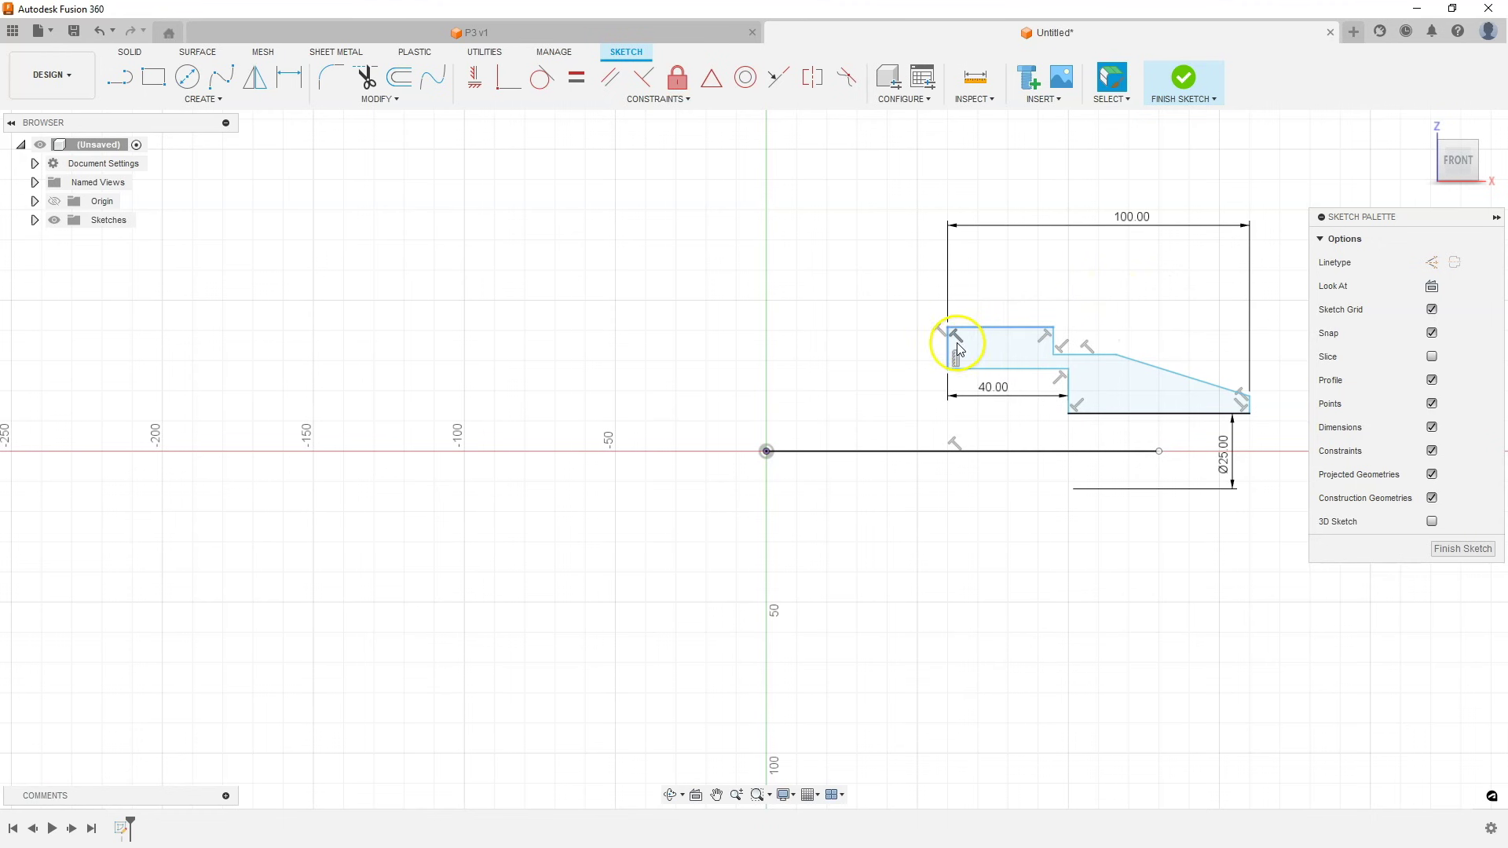
Step: Reshape the profile by moving its left end outward, its raised lower edge down and its top edge slightly up
{"action": "mouse_move", "coordinate": [943, 343]}
{"action": "left_mouse_down"}
{"action": "mouse_move", "coordinate": [911, 359]}
{"action": "mouse_move", "coordinate": [958, 382]}
{"action": "left_mouse_up"}
{"action": "left_click_drag", "start_coordinate": [1003, 328], "coordinate": [984, 322]}
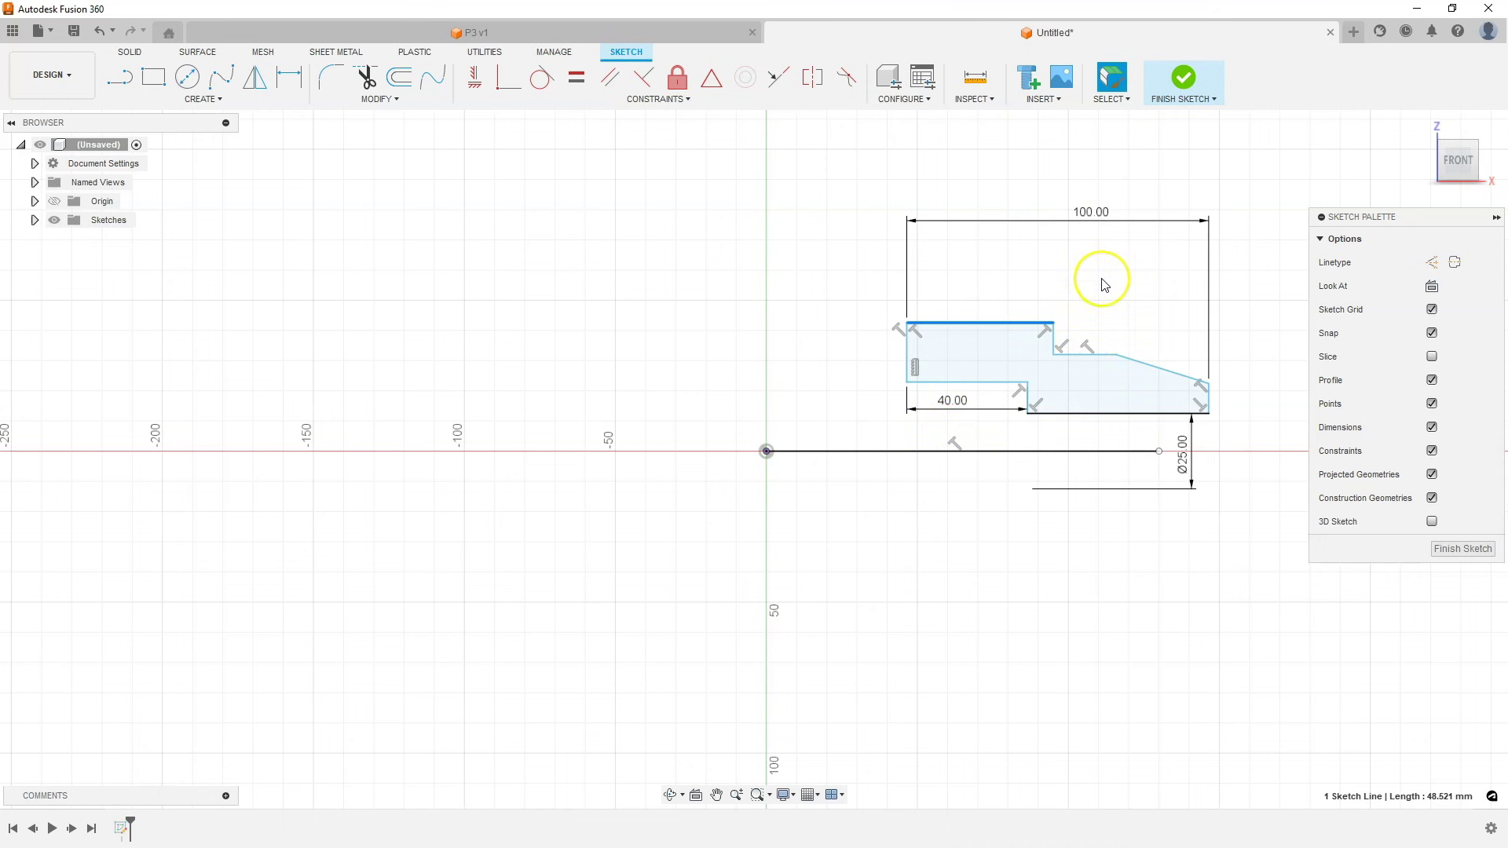
{"action": "left_click", "coordinate": [1016, 279]}
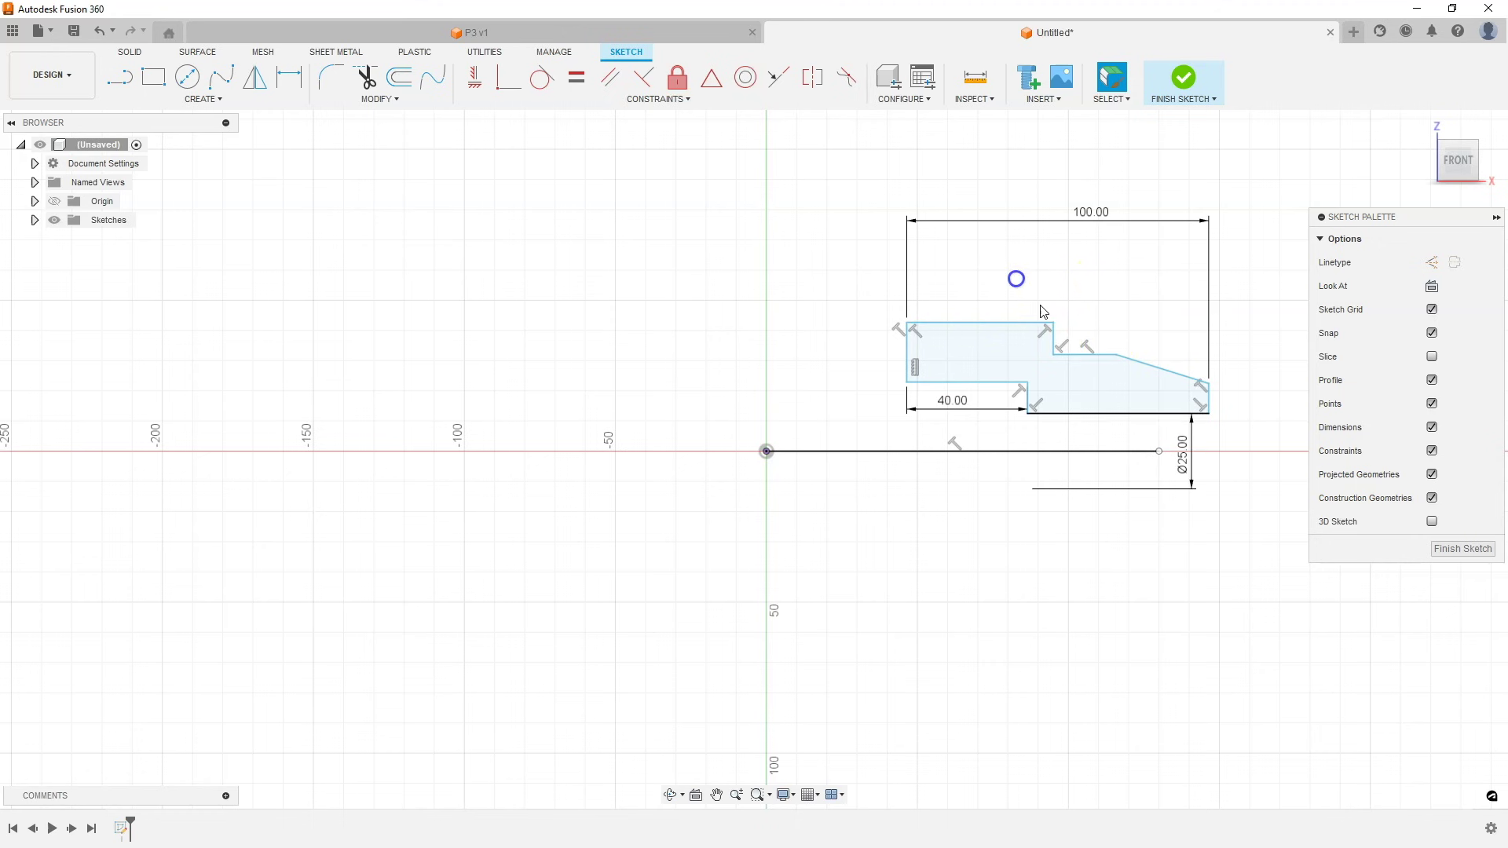
Step: Set the length of the profile's top horizontal edge to 60 mm
{"action": "left_click", "coordinate": [291, 91]}
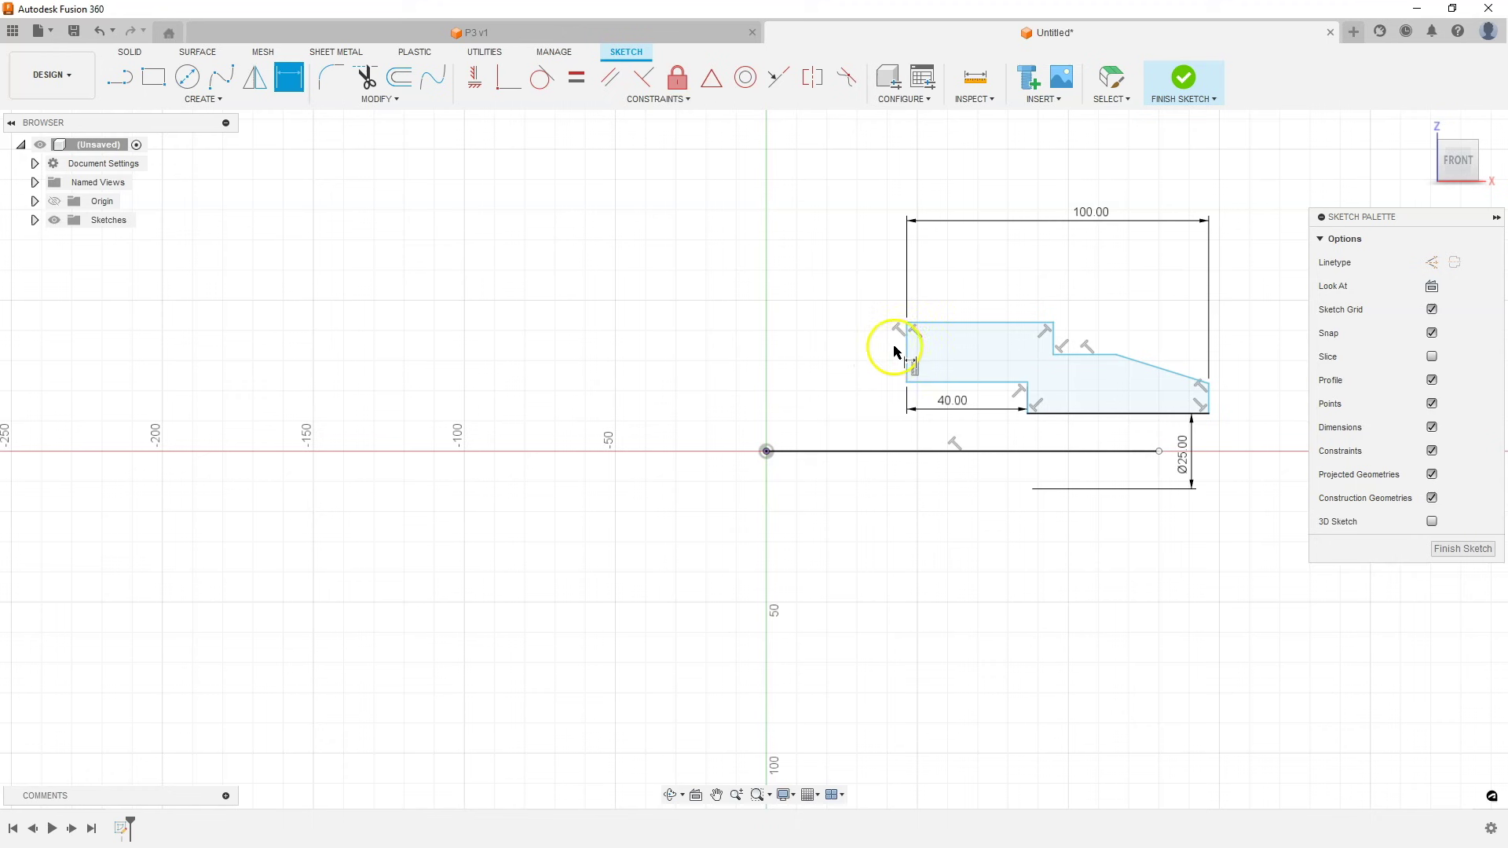
{"action": "left_click", "coordinate": [972, 323]}
{"action": "left_click", "coordinate": [978, 279]}
{"action": "type", "text": "60"}
{"action": "key", "text": "Return"}
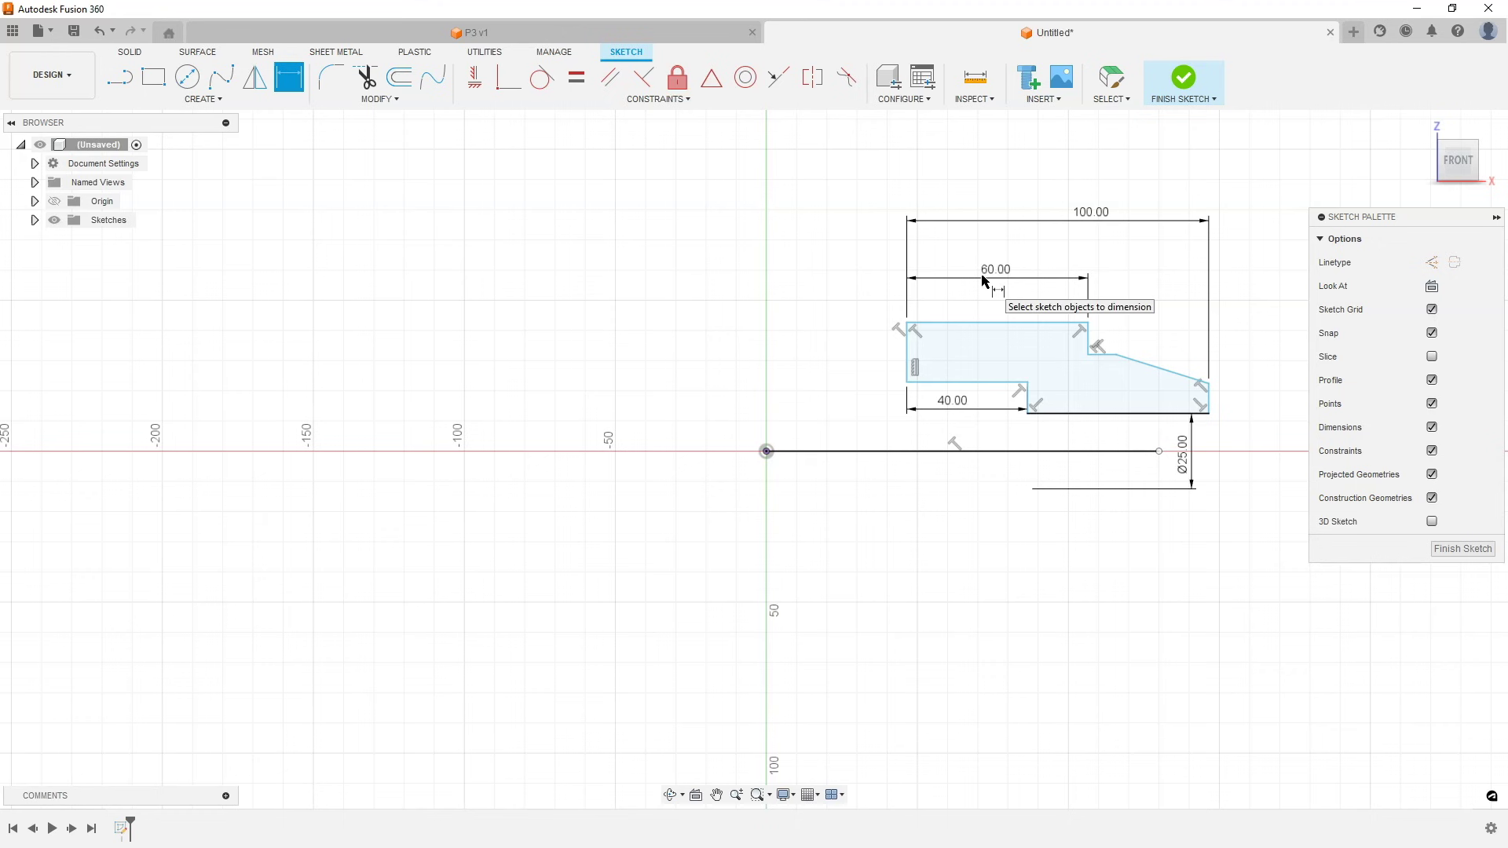
Step: Add a 50 mm diameter dimension from the horizontal axis line to the upper corner of the profile's right vertical edge
{"action": "left_click", "coordinate": [1085, 455]}
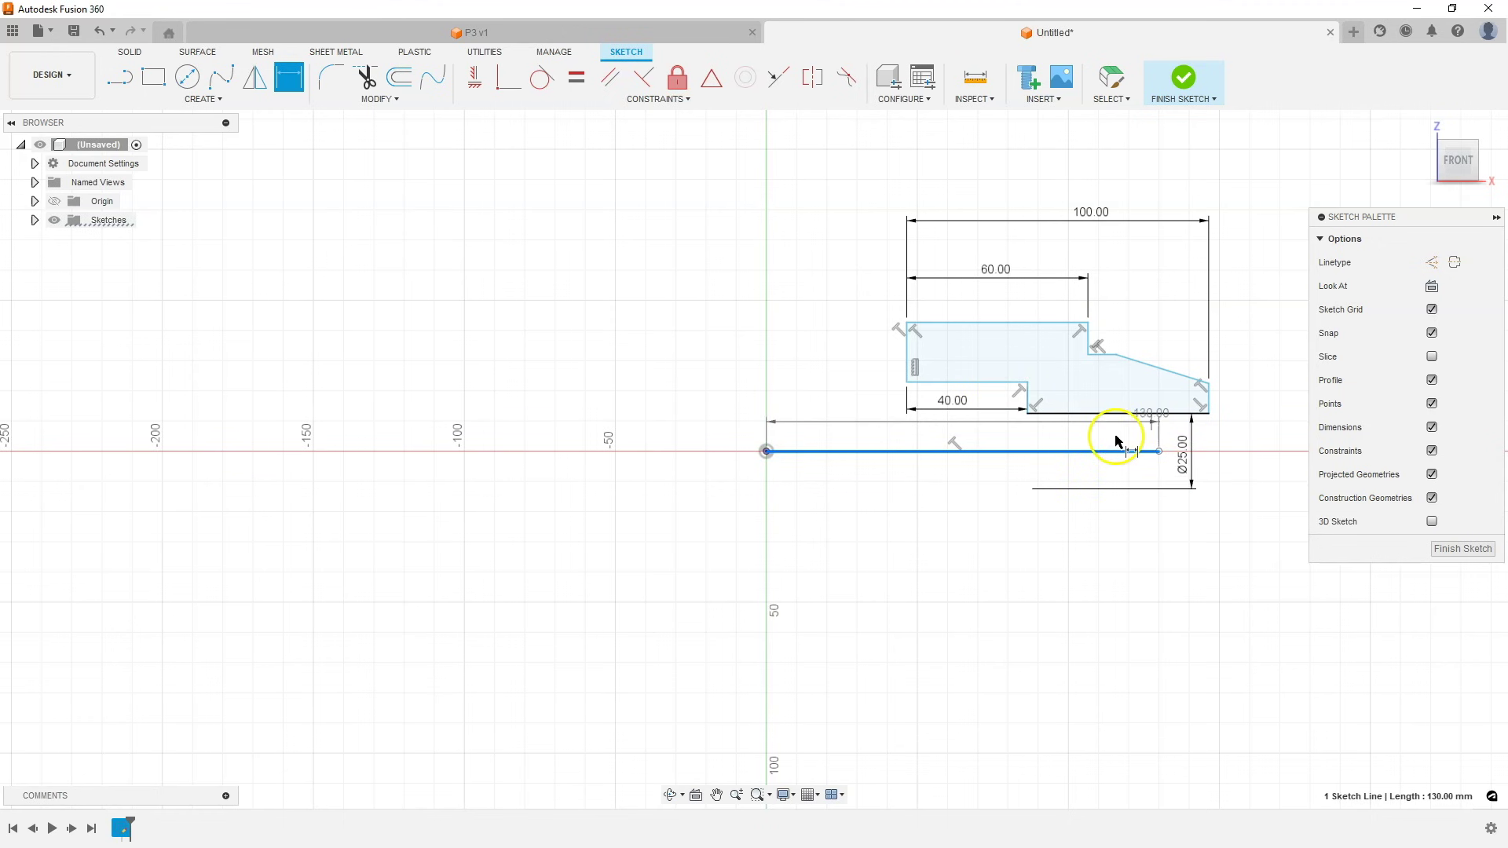
{"action": "left_click", "coordinate": [1209, 387]}
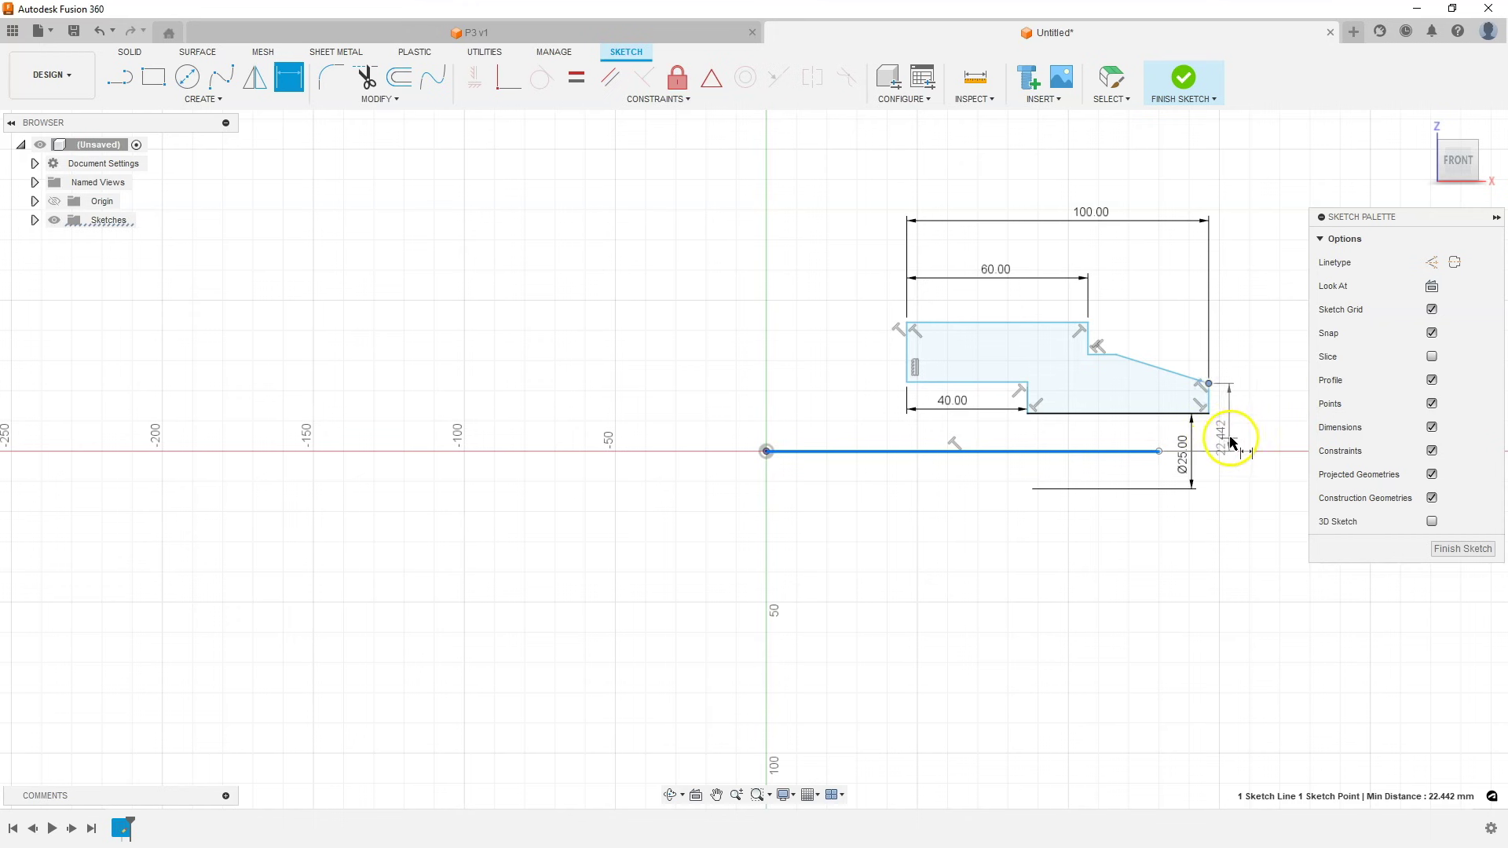
{"action": "right_click", "coordinate": [1230, 436]}
{"action": "left_click", "coordinate": [1226, 530]}
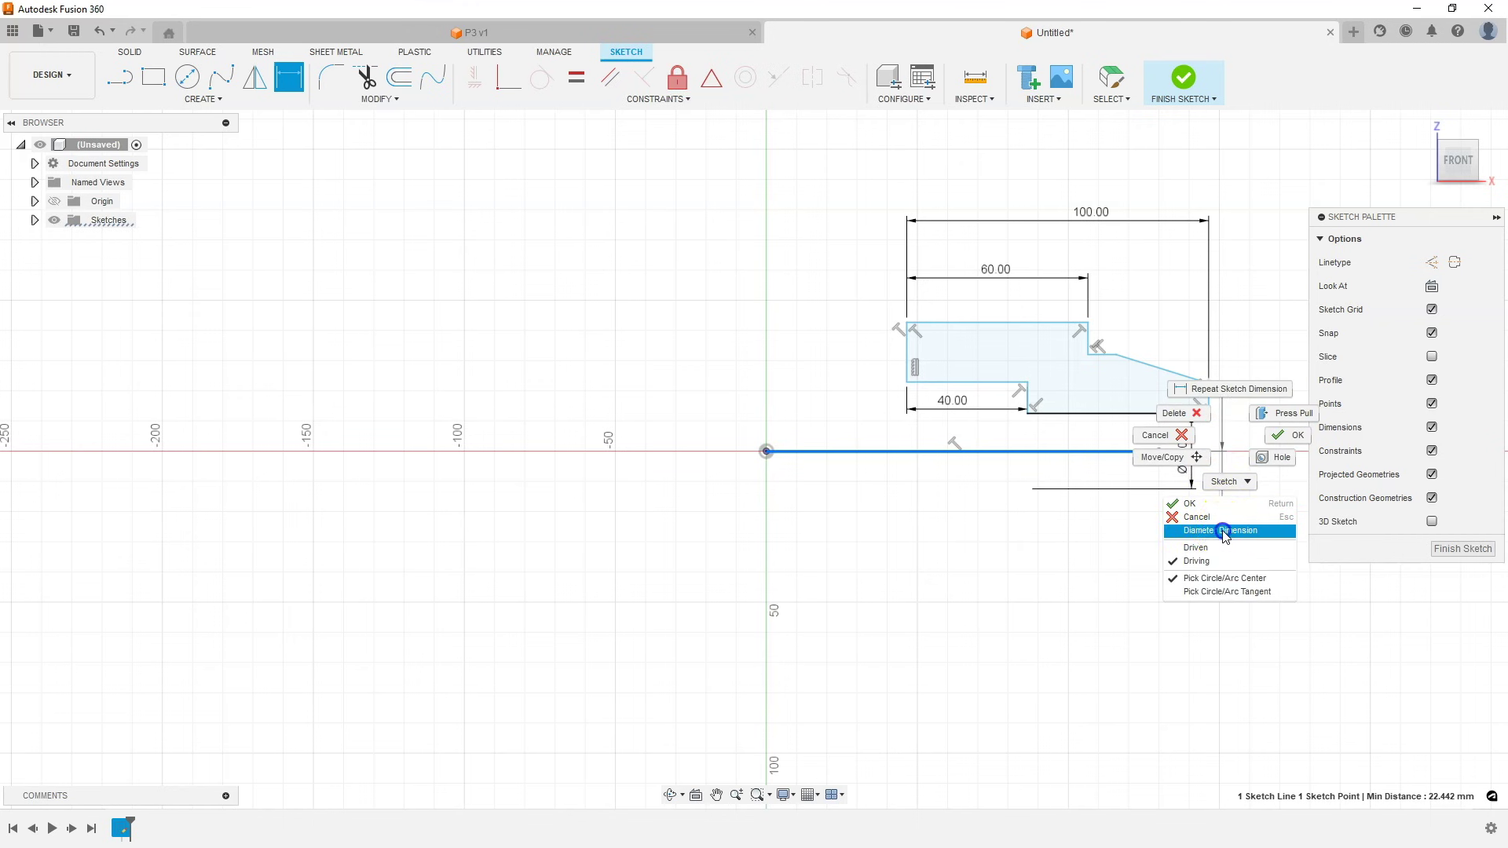
{"action": "left_click", "coordinate": [1246, 476]}
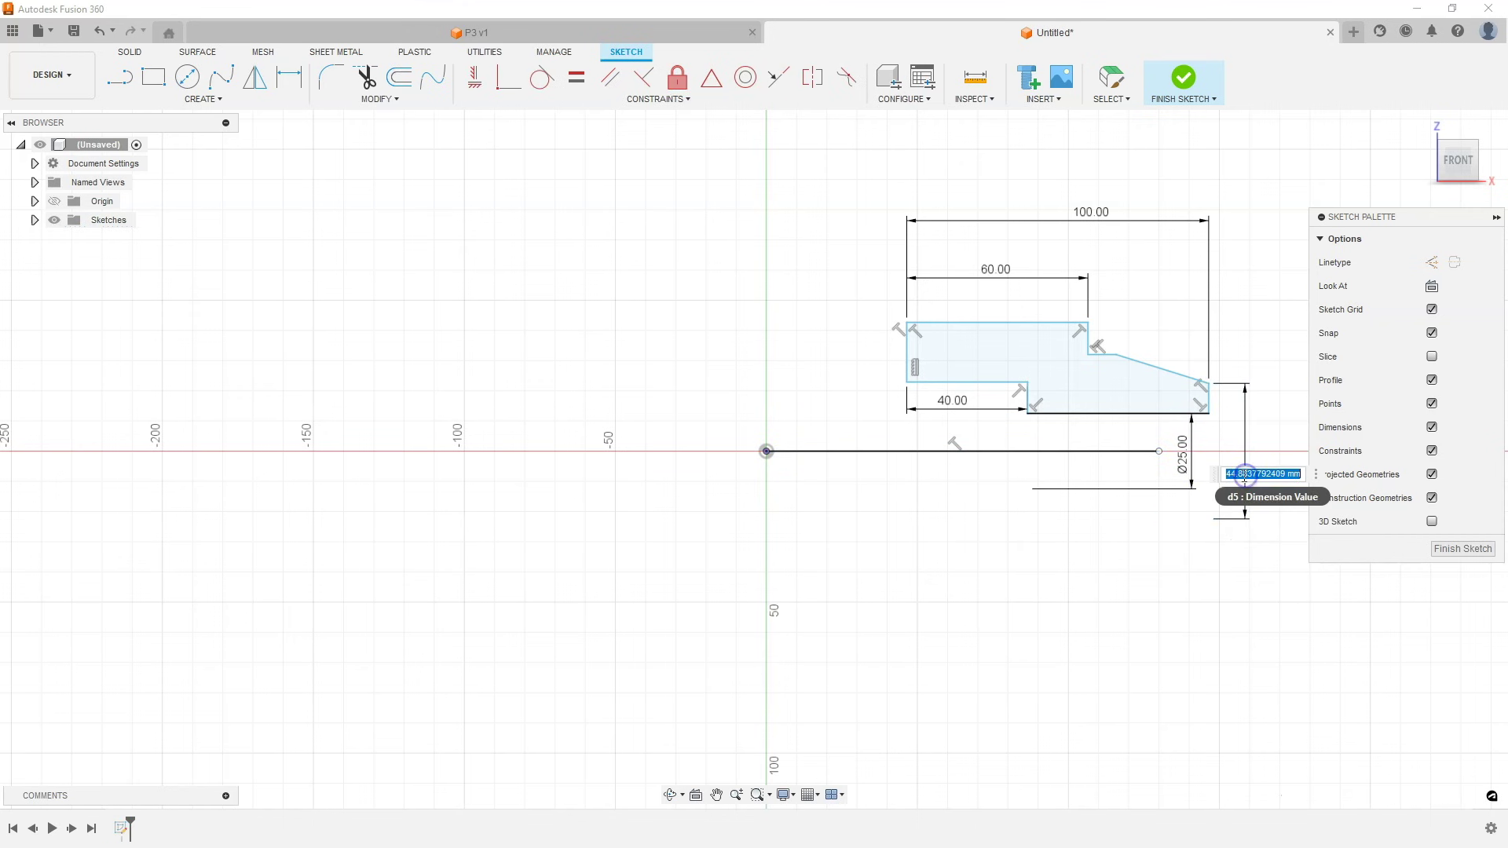
{"action": "type", "text": "50"}
{"action": "key", "text": "Return"}
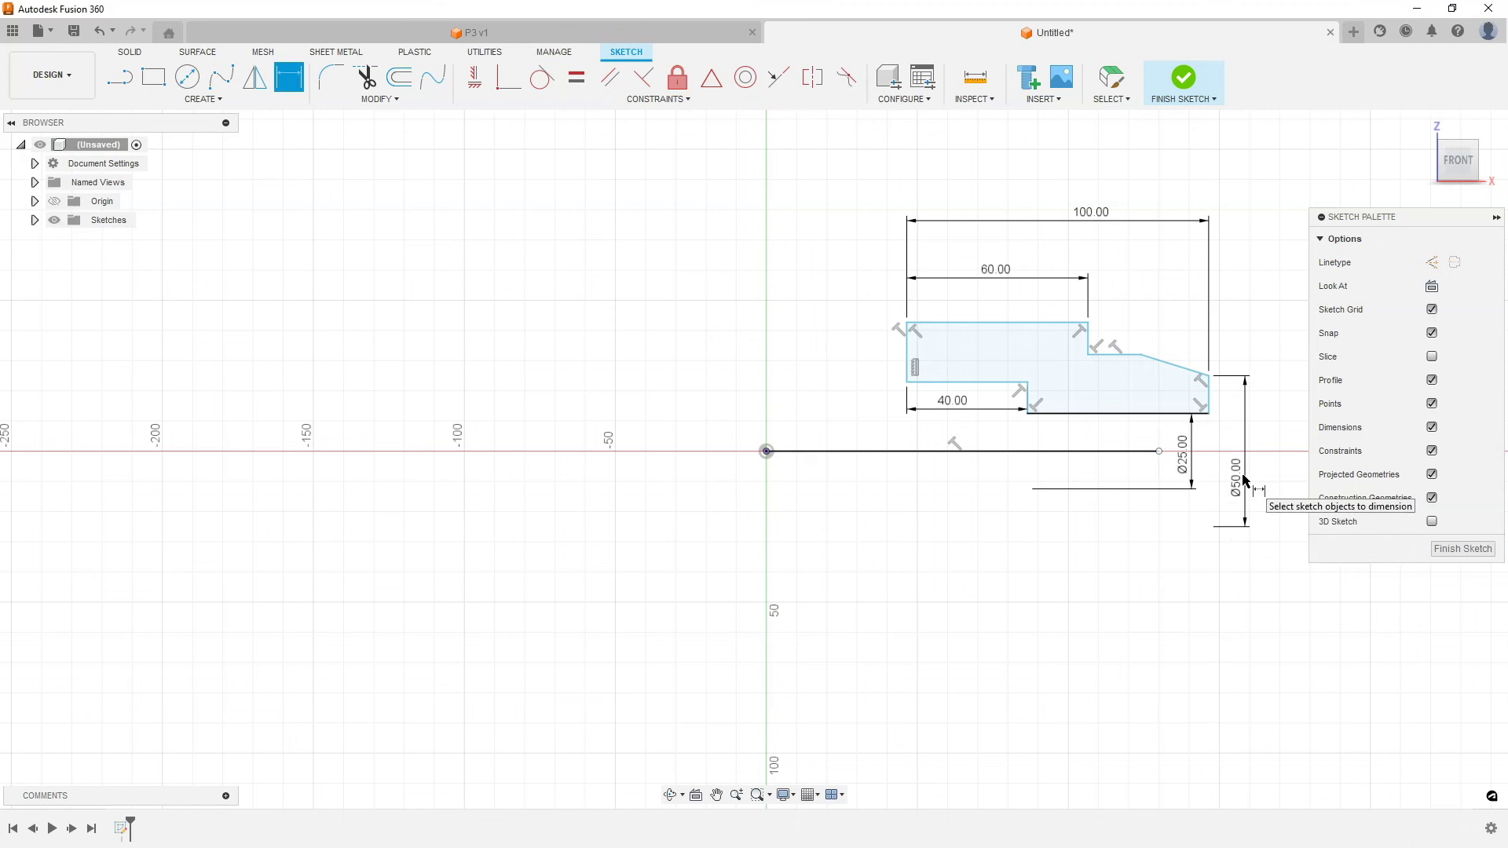
Step: Add a 60 mm diameter dimension from the axis line to the short horizontal edge before the profile's slanted edge
{"action": "left_click", "coordinate": [1121, 451]}
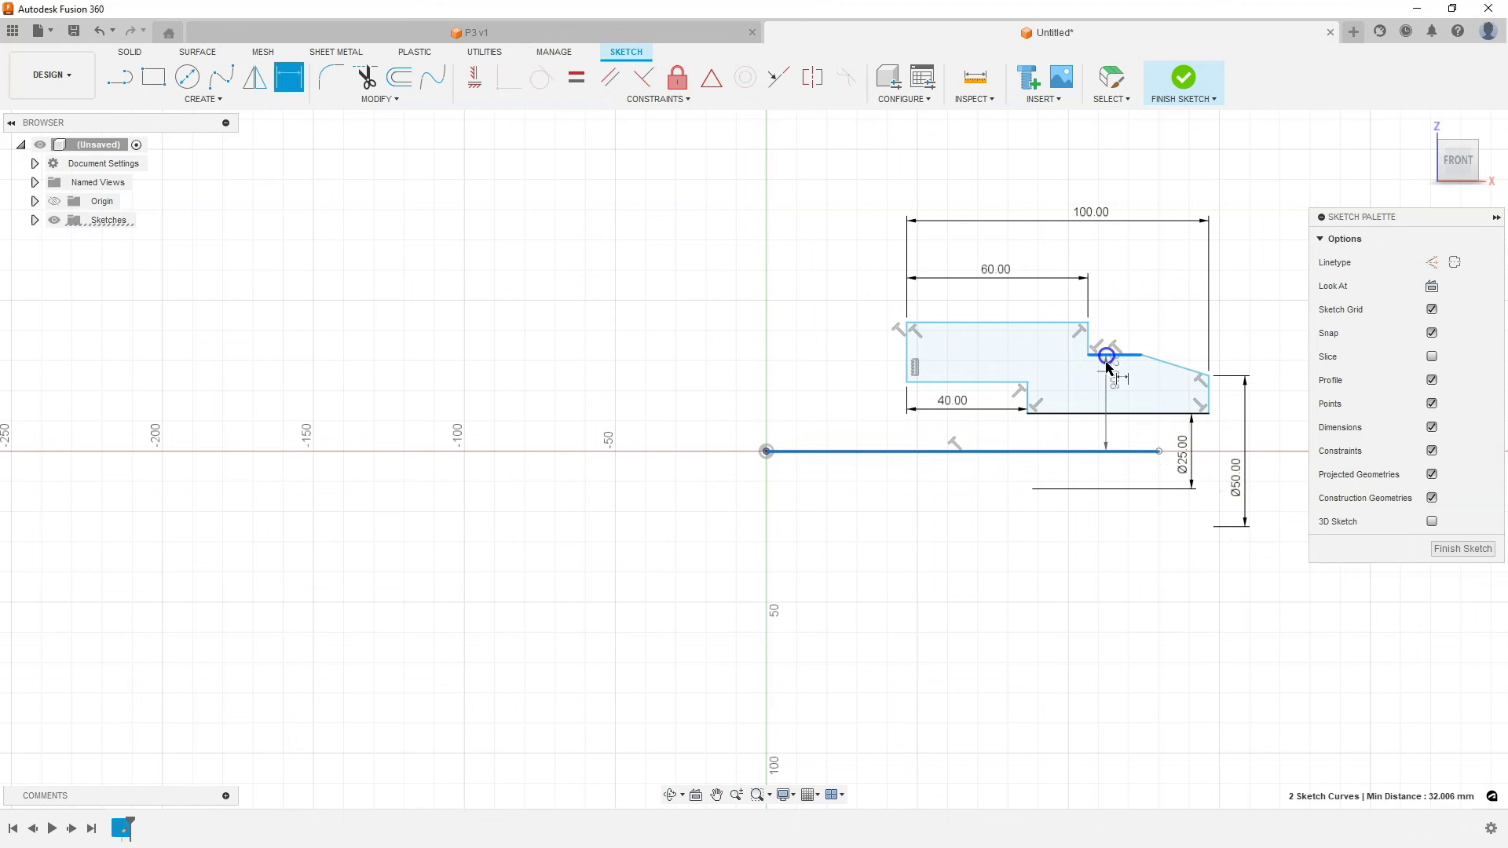
{"action": "right_click", "coordinate": [1260, 436]}
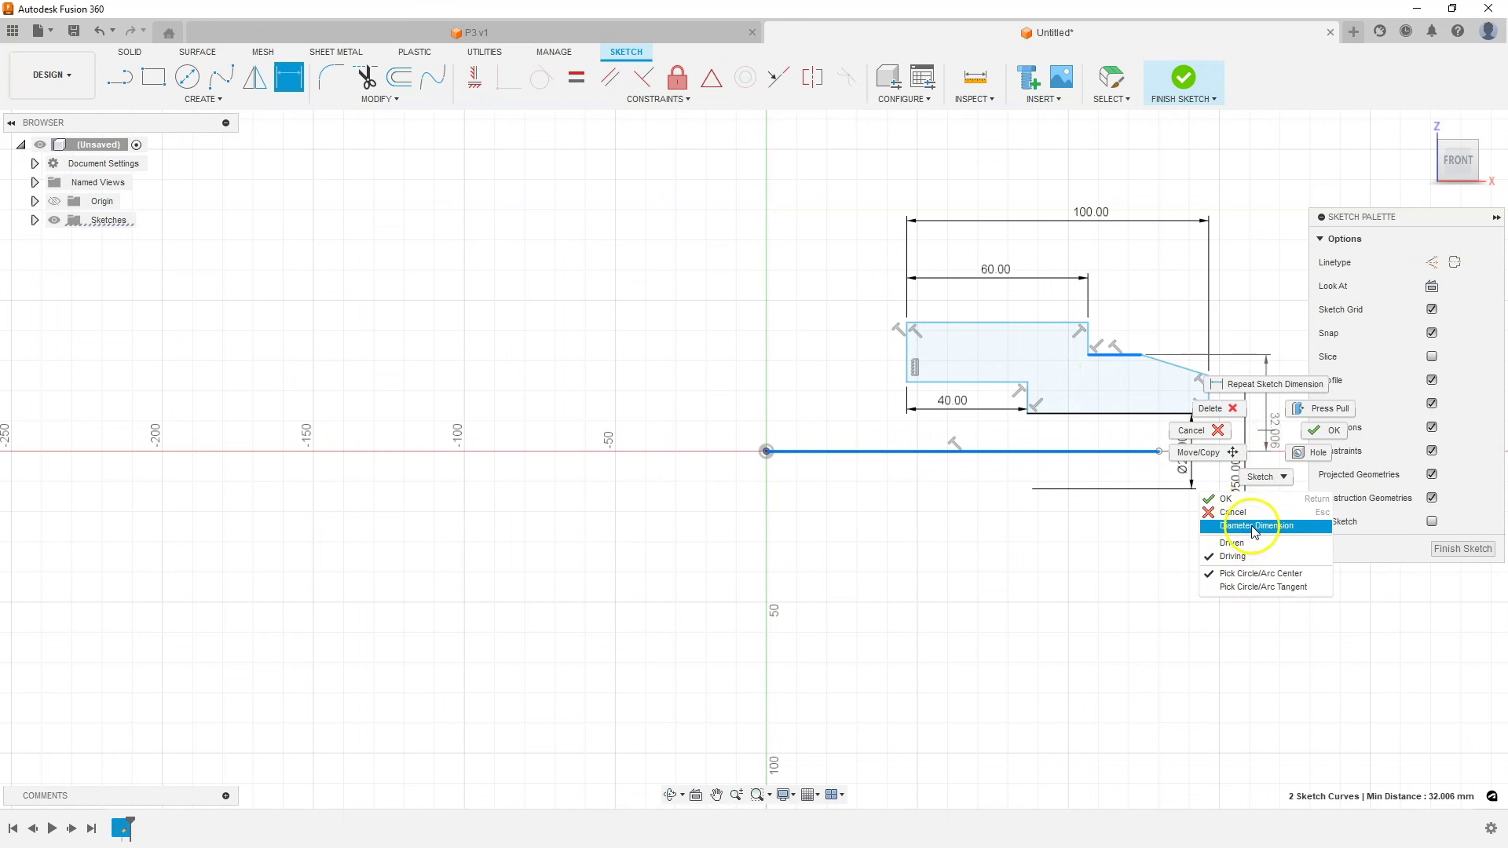
{"action": "left_click", "coordinate": [1254, 532]}
{"action": "left_click", "coordinate": [1276, 456]}
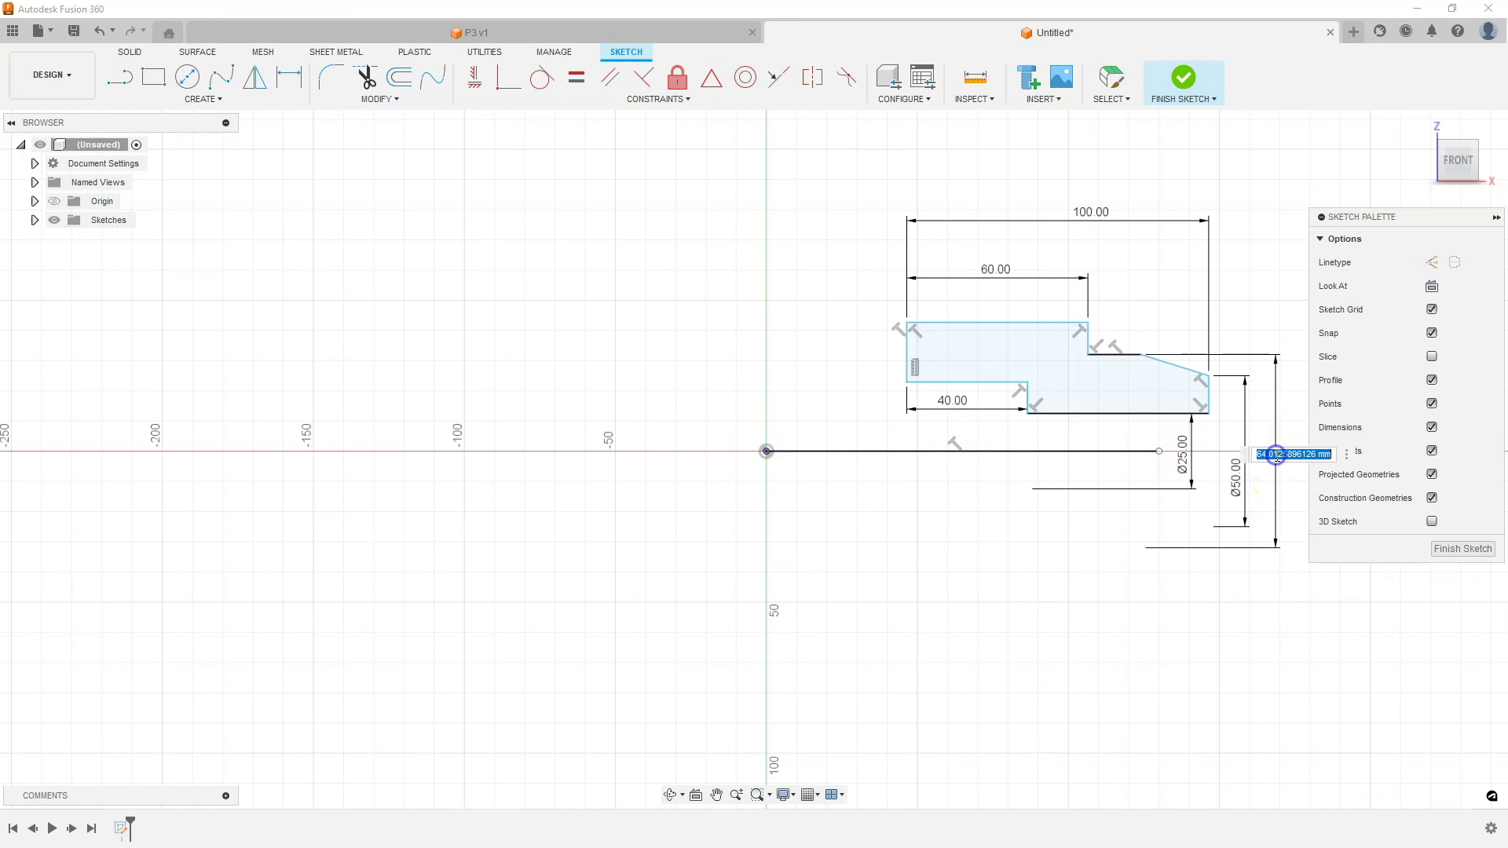
{"action": "type", "text": "60"}
{"action": "key", "text": "Return"}
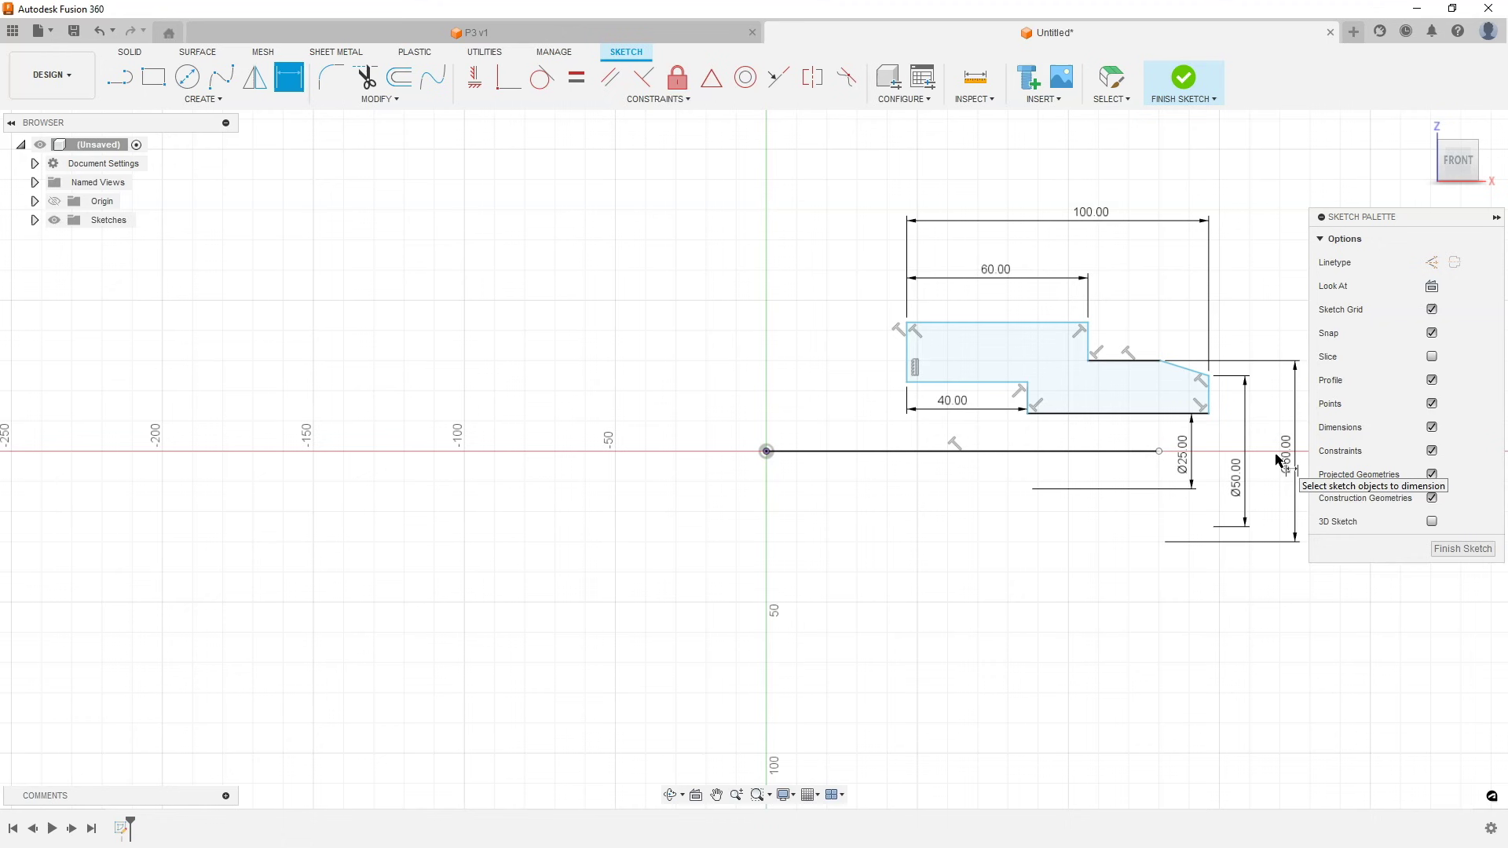
Step: Add a 40 mm diameter dimension from the axis line to the raised lower edge at the profile's left end
{"action": "left_click", "coordinate": [914, 452]}
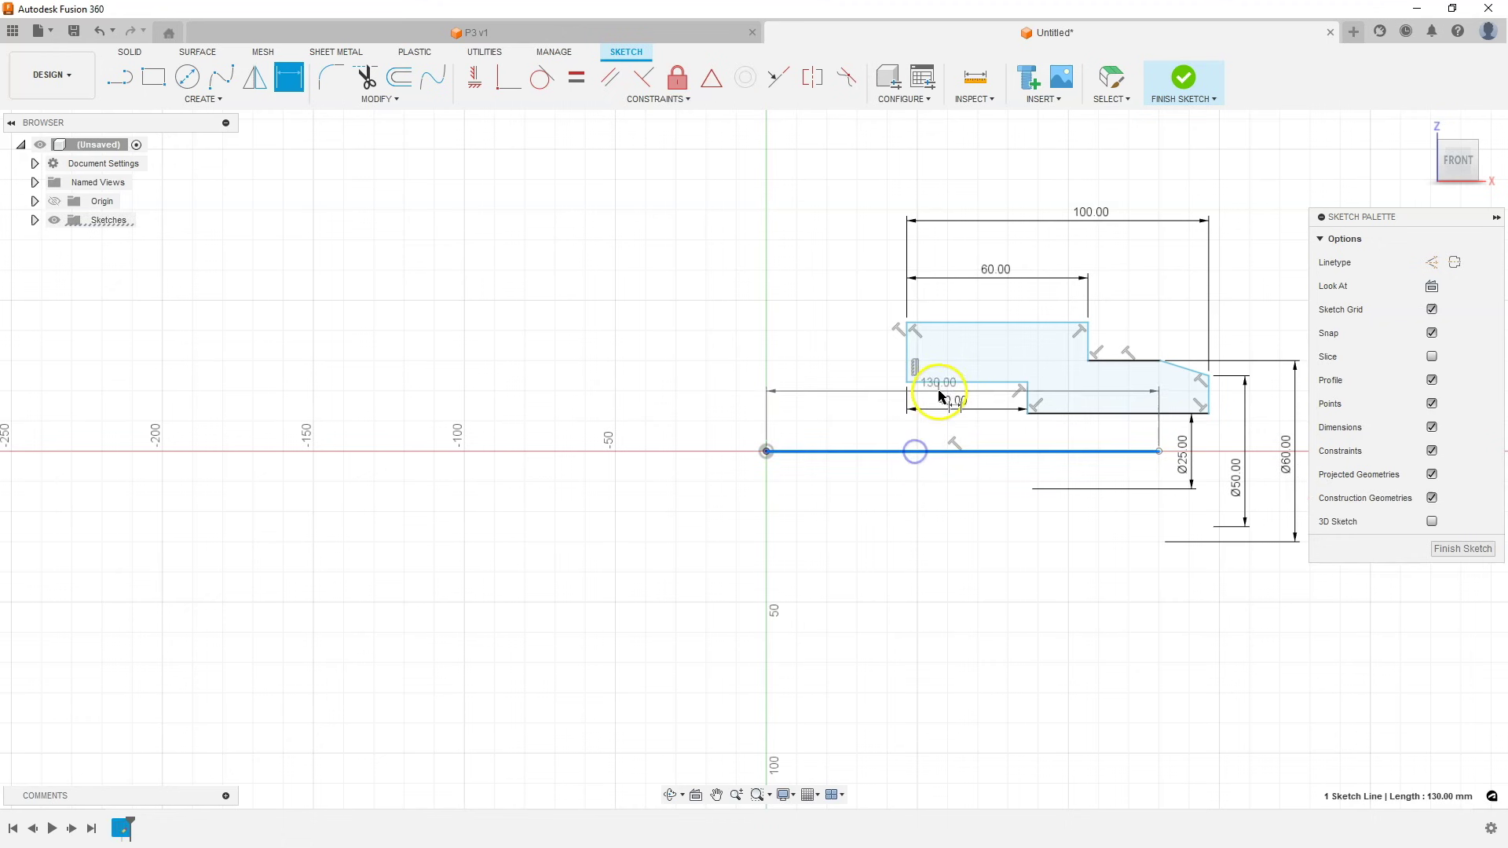
{"action": "left_click", "coordinate": [943, 382]}
{"action": "right_click", "coordinate": [844, 434]}
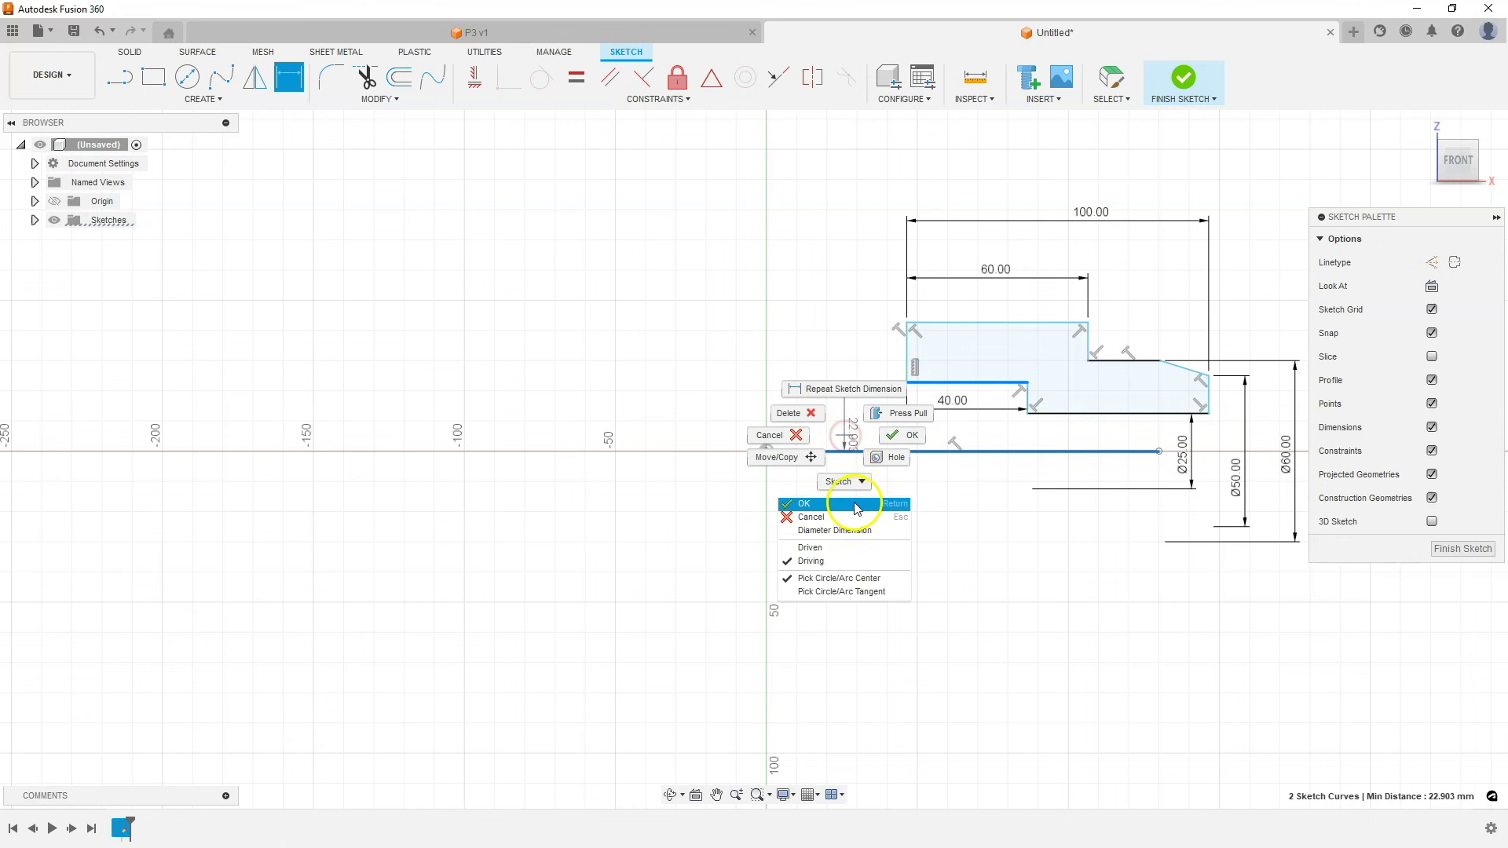
{"action": "left_click", "coordinate": [842, 530]}
{"action": "left_click", "coordinate": [870, 462]}
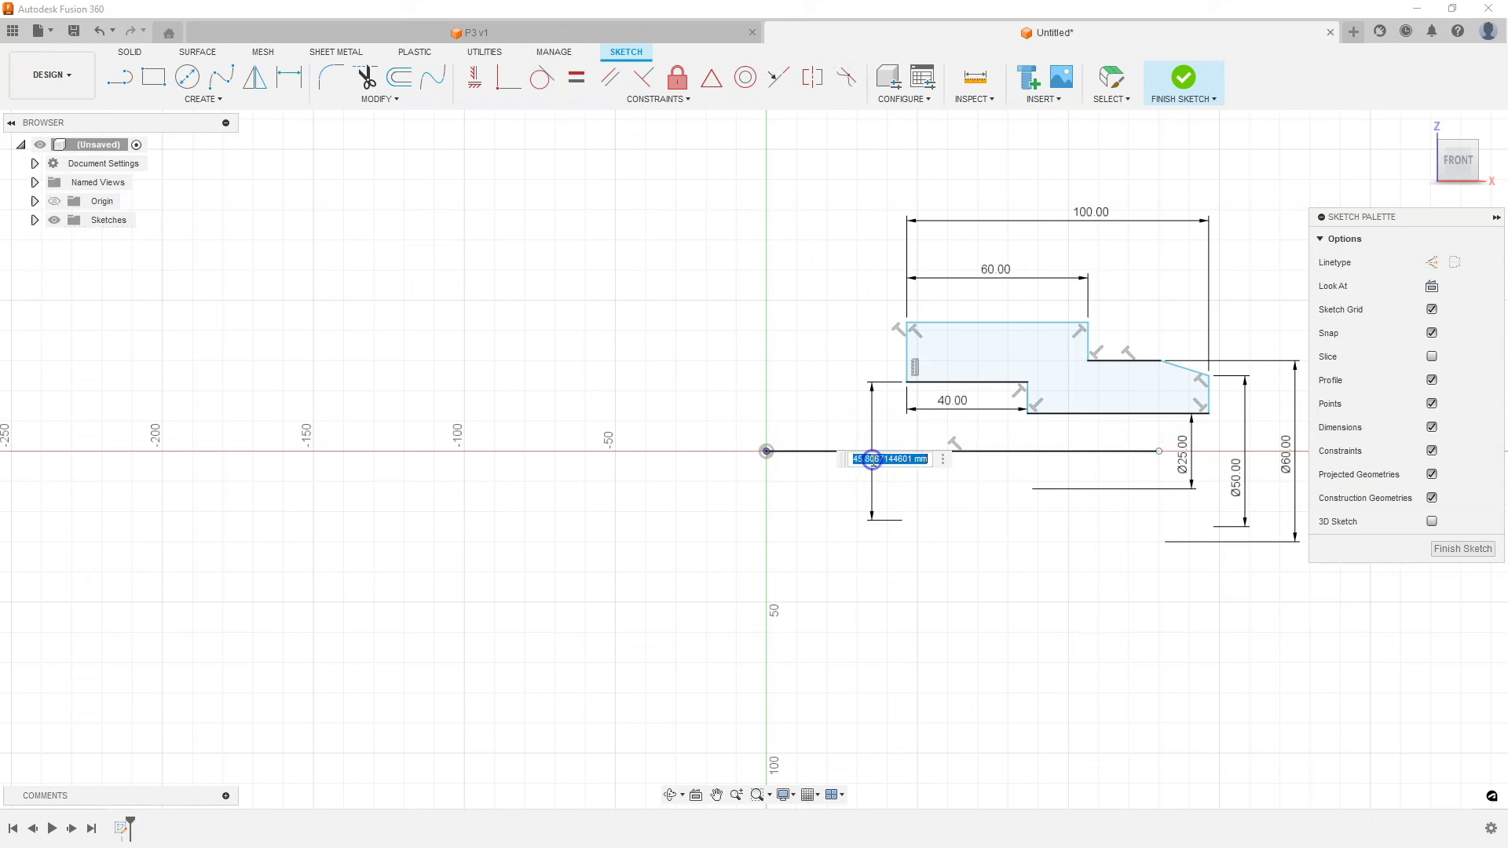
{"action": "type", "text": "40"}
{"action": "key", "text": "Return"}
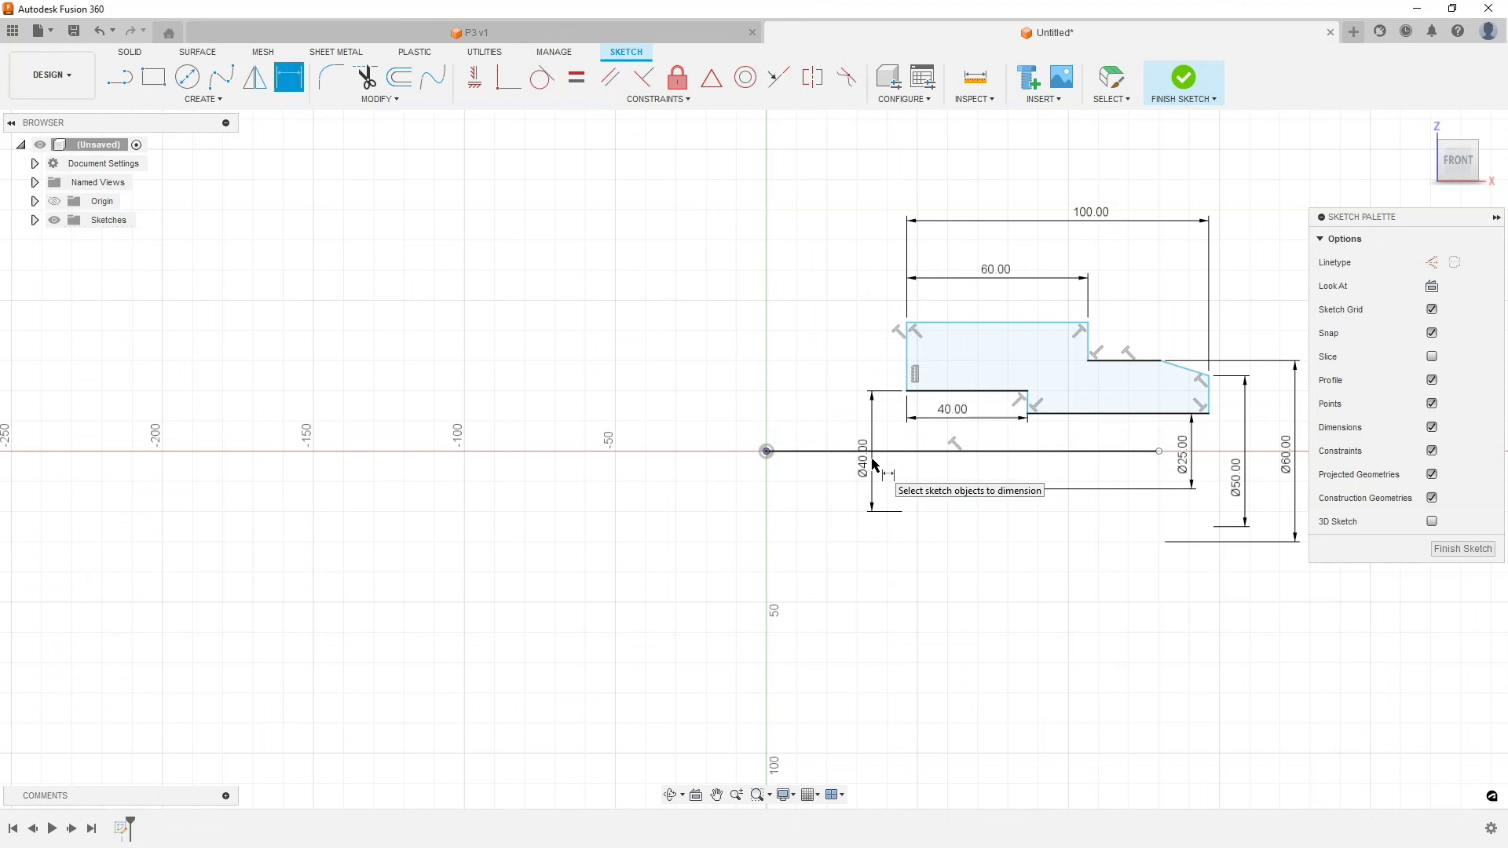
Step: Add a 70 mm diameter dimension from the axis line to the profile's top horizontal edge
{"action": "left_click", "coordinate": [919, 451]}
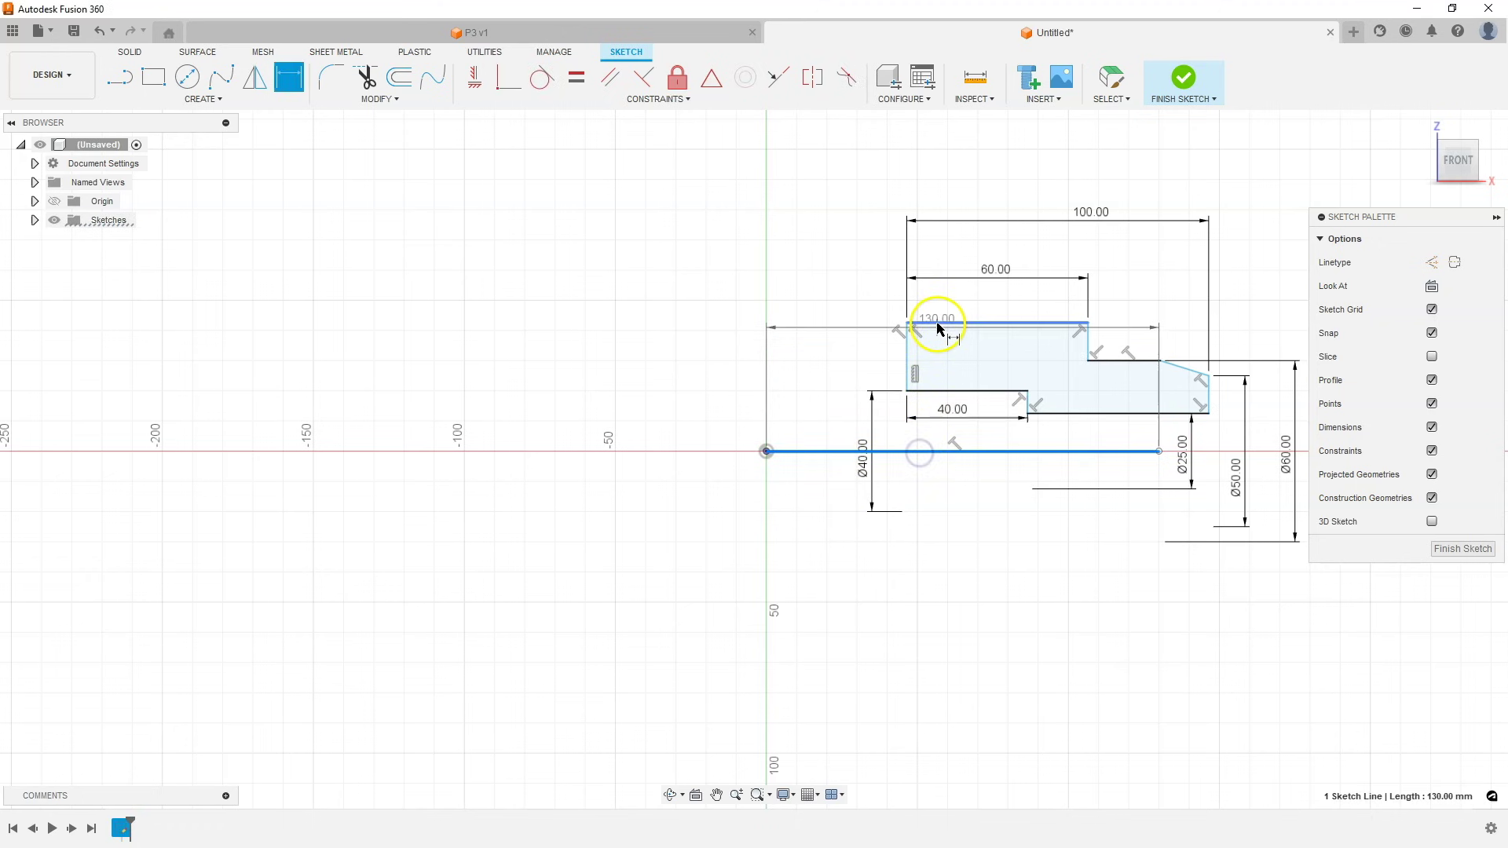
{"action": "left_click", "coordinate": [938, 324]}
{"action": "right_click", "coordinate": [811, 408]}
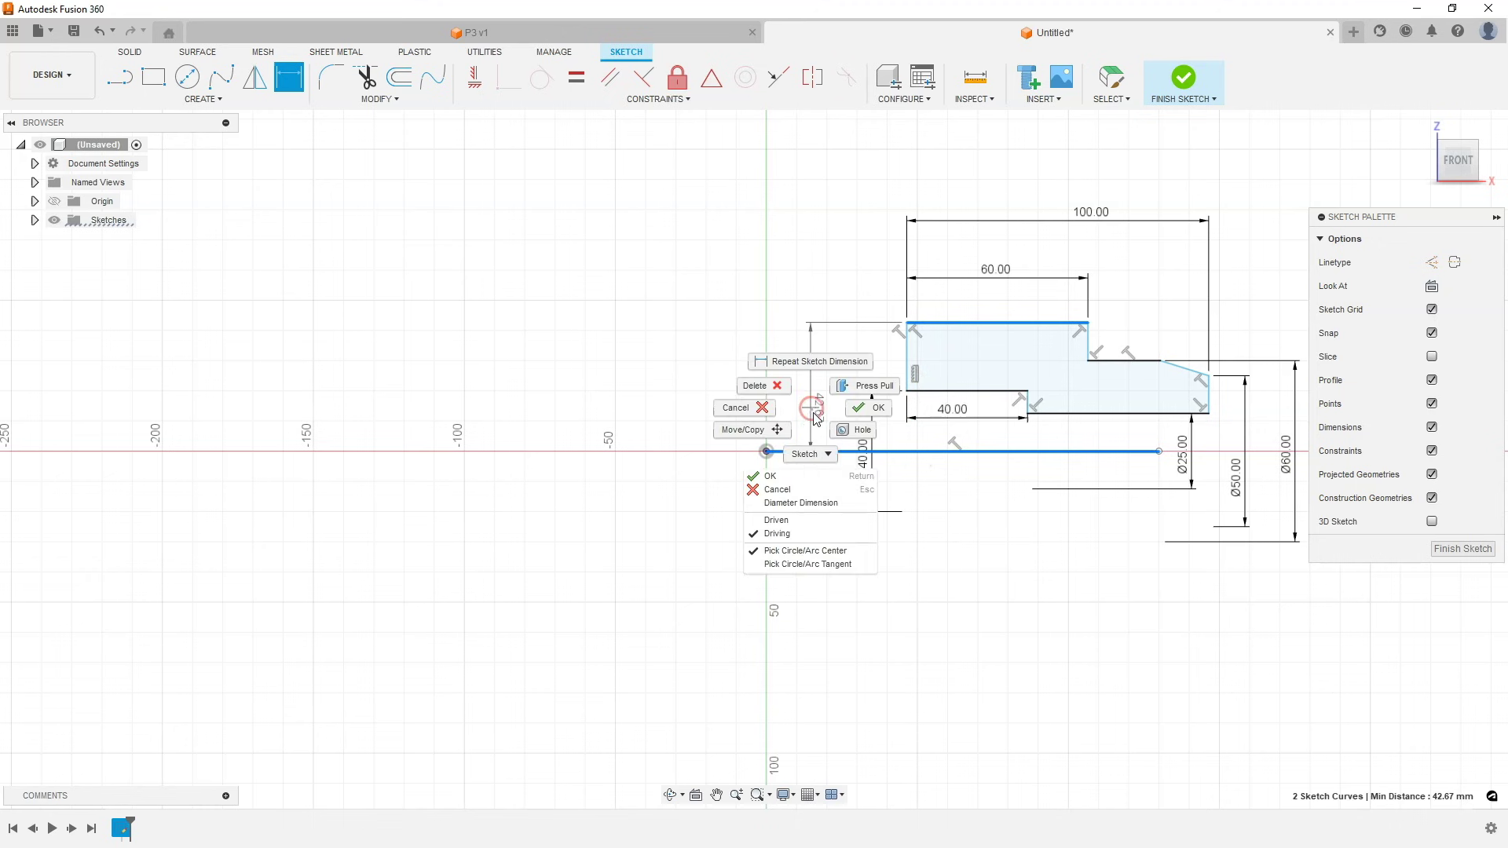
{"action": "left_click", "coordinate": [809, 503]}
{"action": "left_click", "coordinate": [834, 442]}
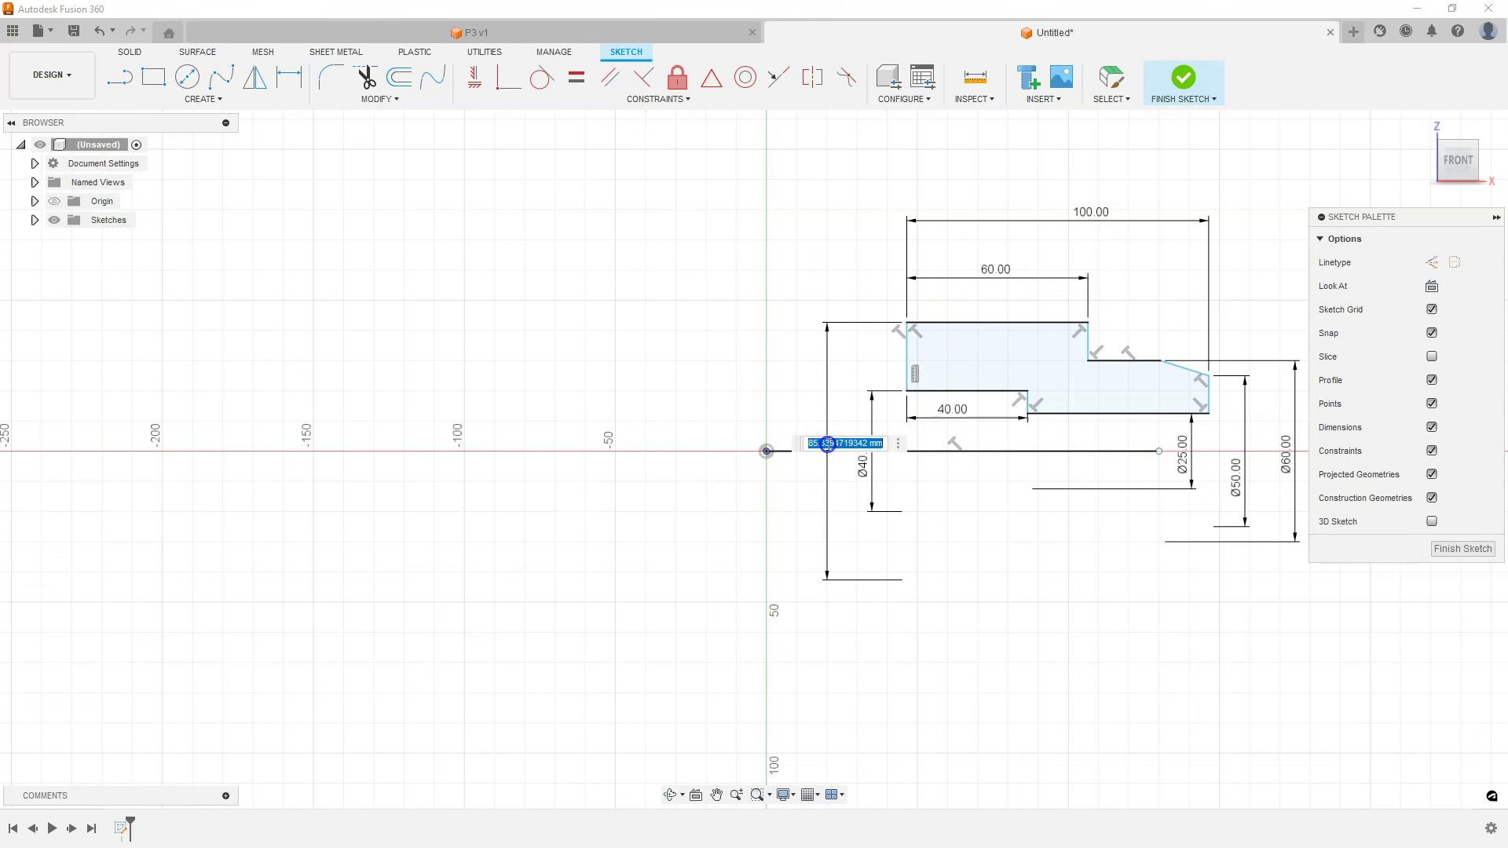
{"action": "type", "text": "70"}
{"action": "key", "text": "Return"}
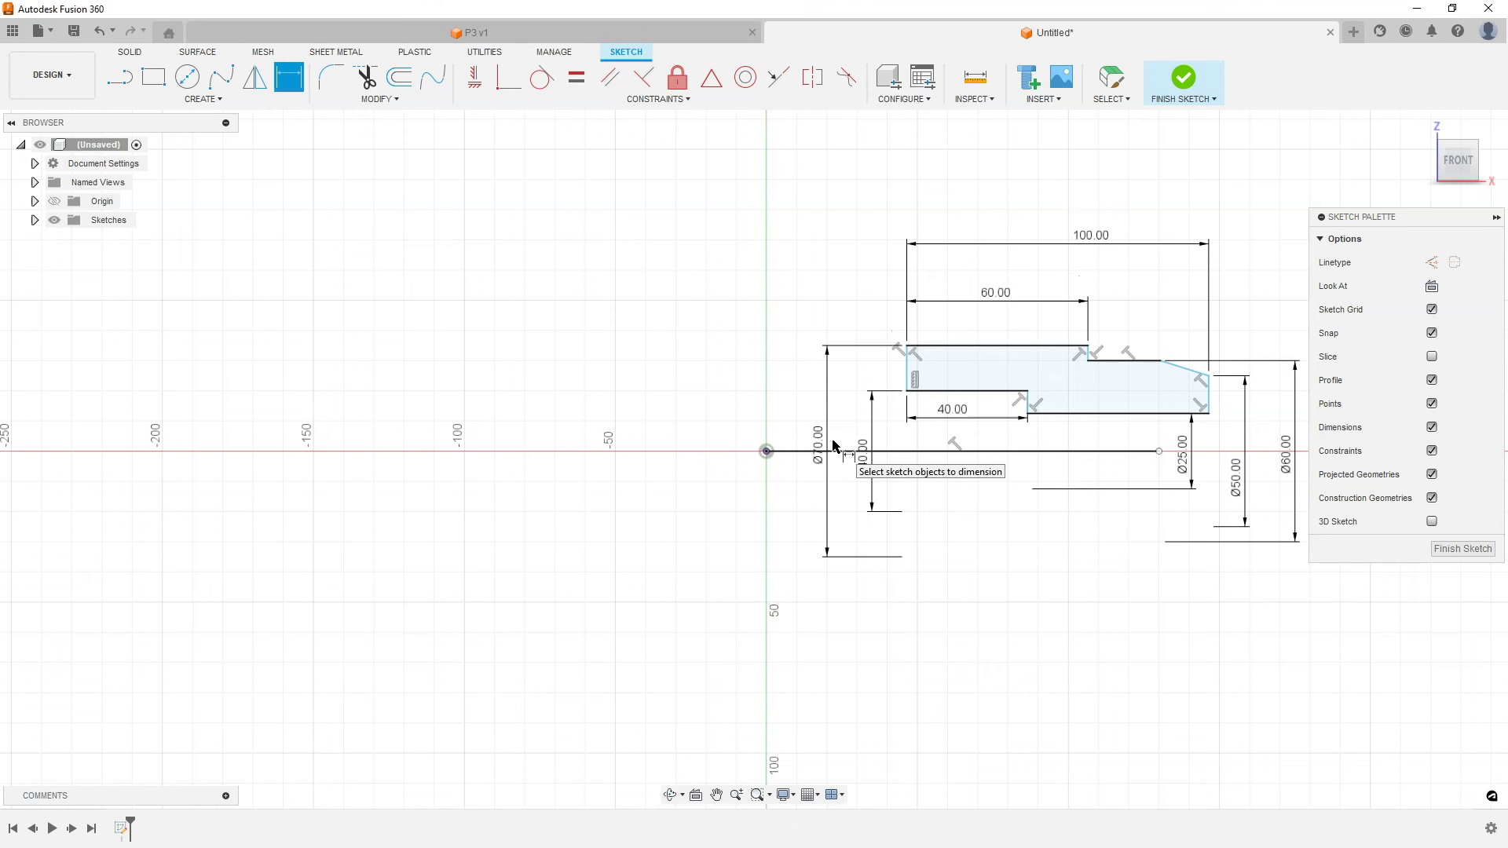
Step: Set the angle between the short upper horizontal edge and the slanted edge to 170°
{"action": "left_click", "coordinate": [1135, 363]}
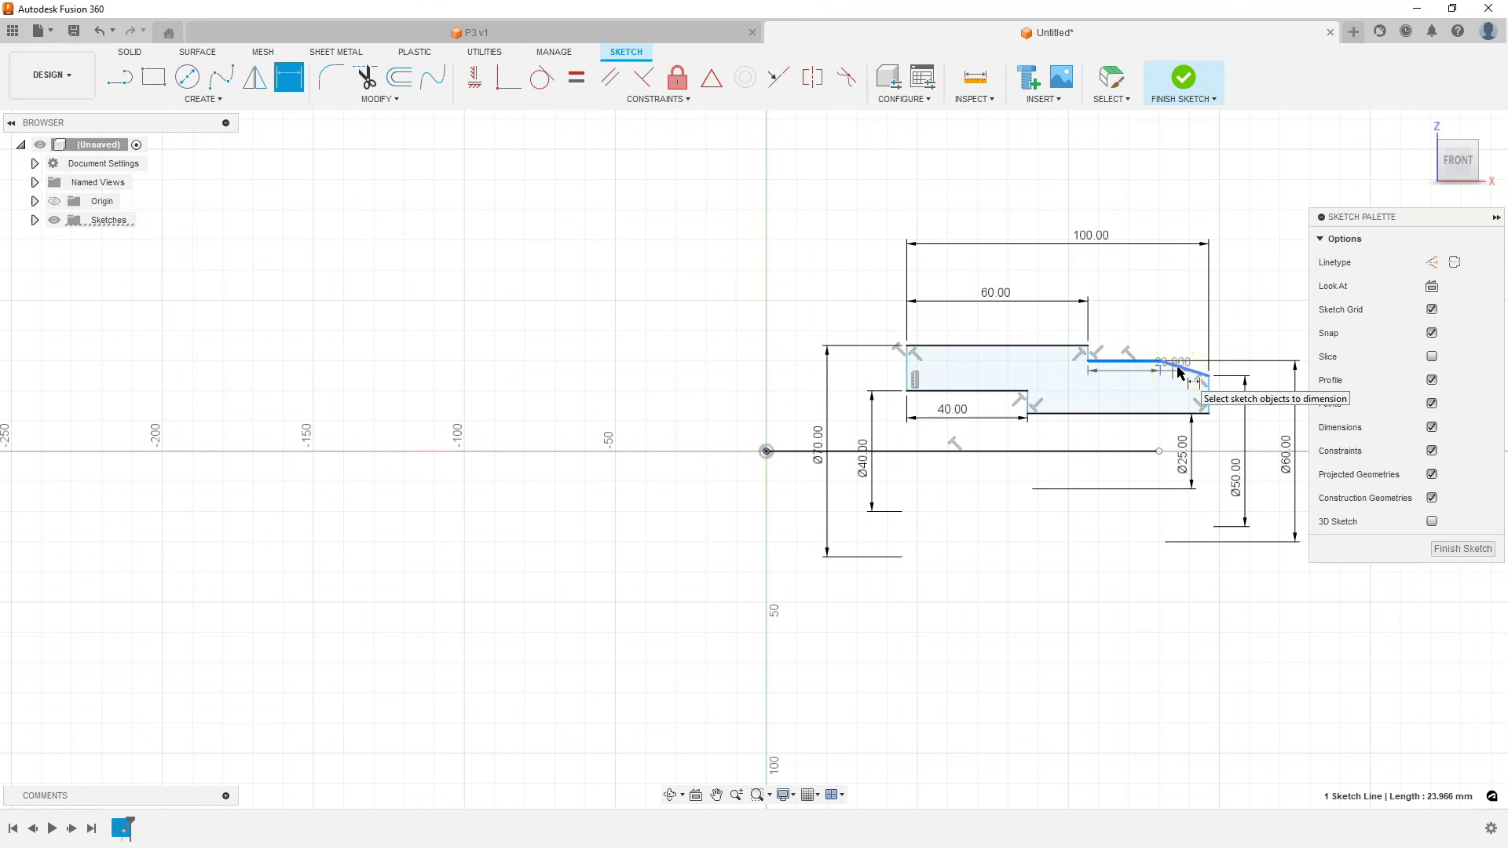
{"action": "left_click", "coordinate": [1178, 368]}
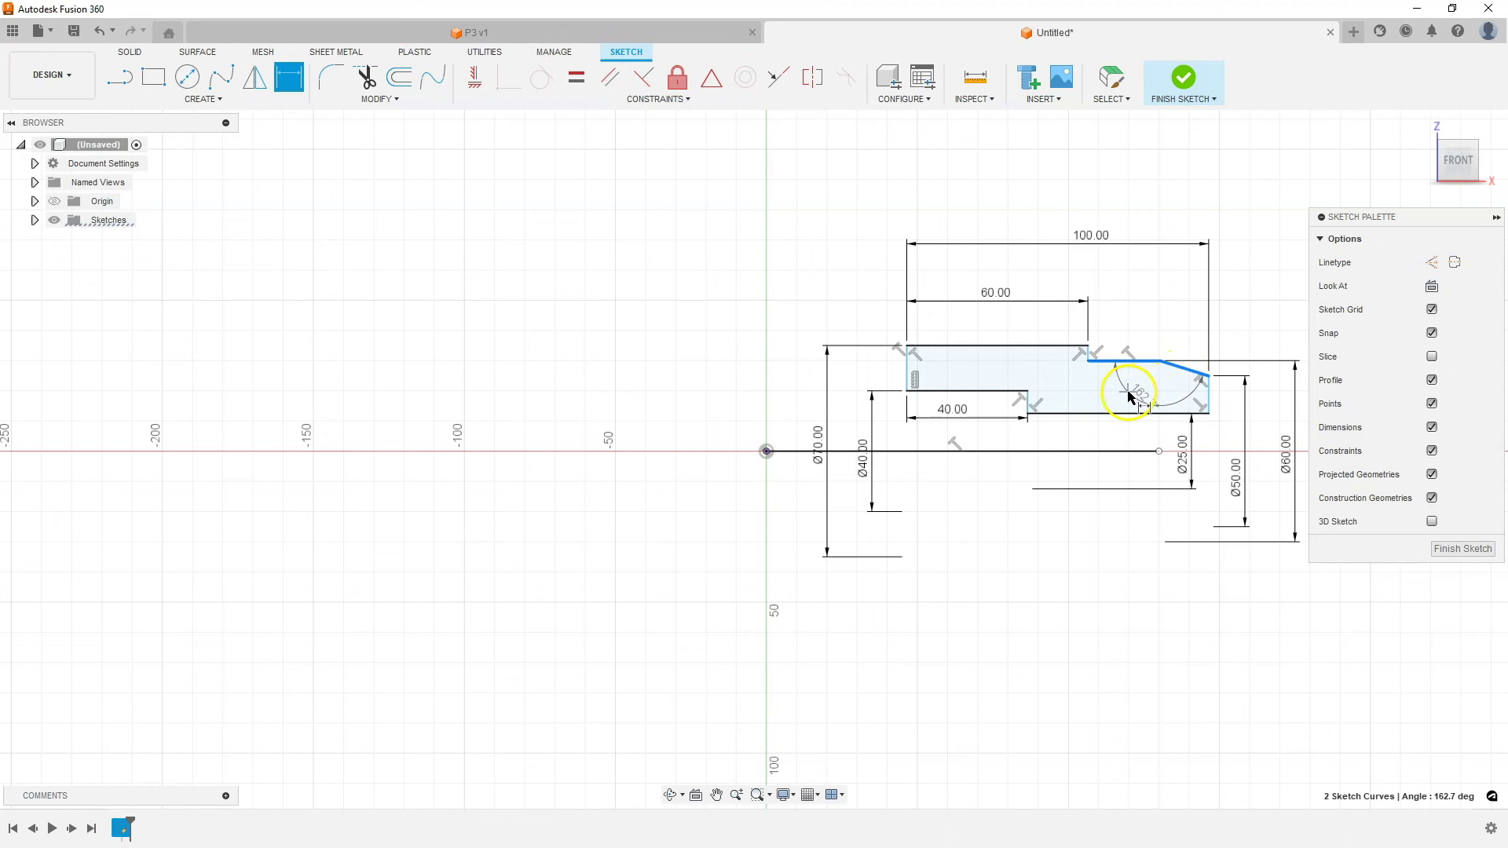
{"action": "left_click", "coordinate": [1129, 393]}
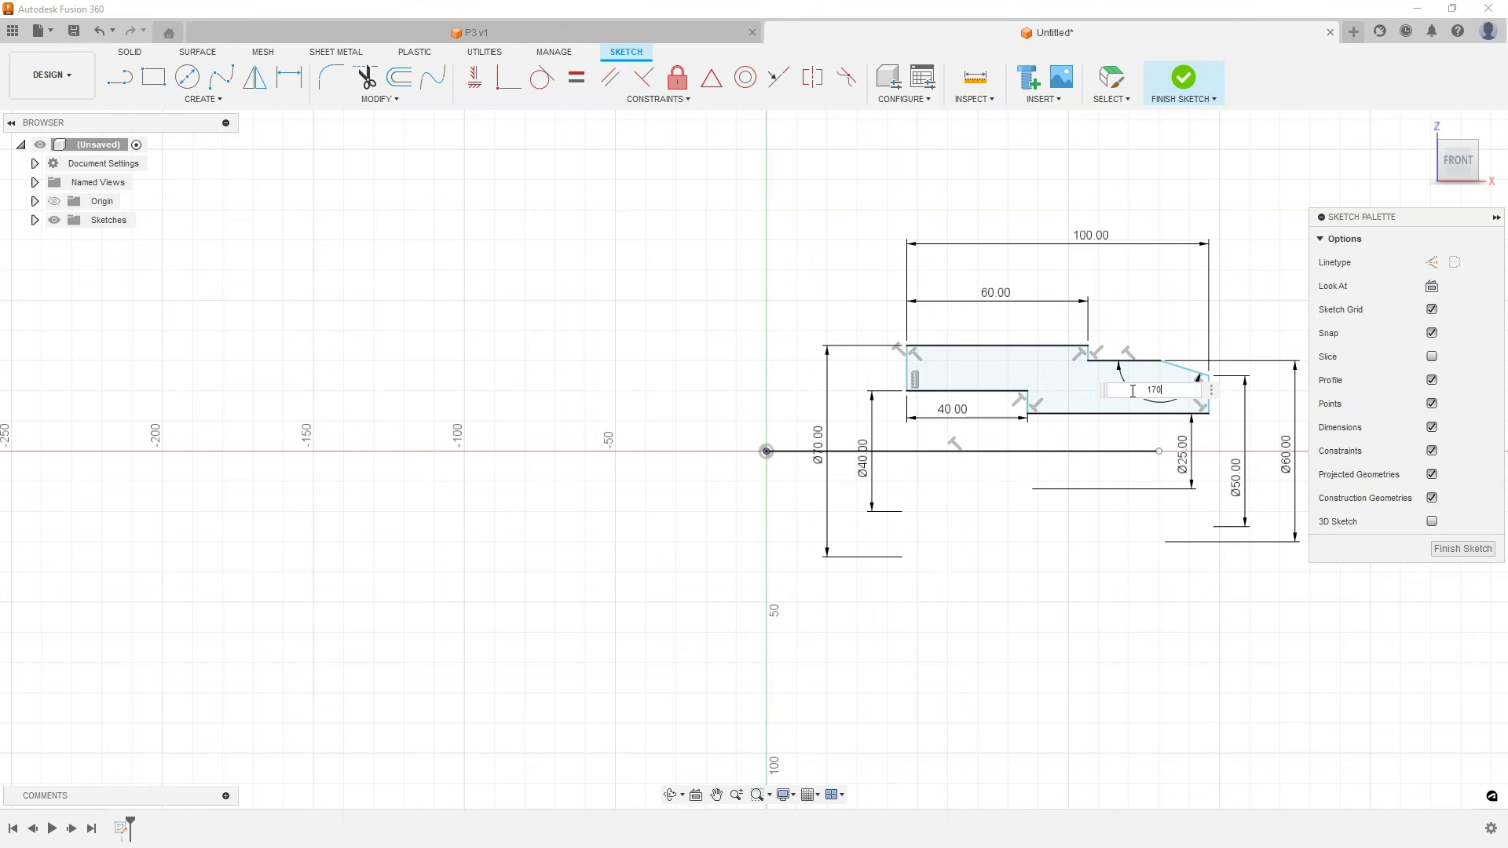
{"action": "type", "text": "170"}
{"action": "key", "text": "Return"}
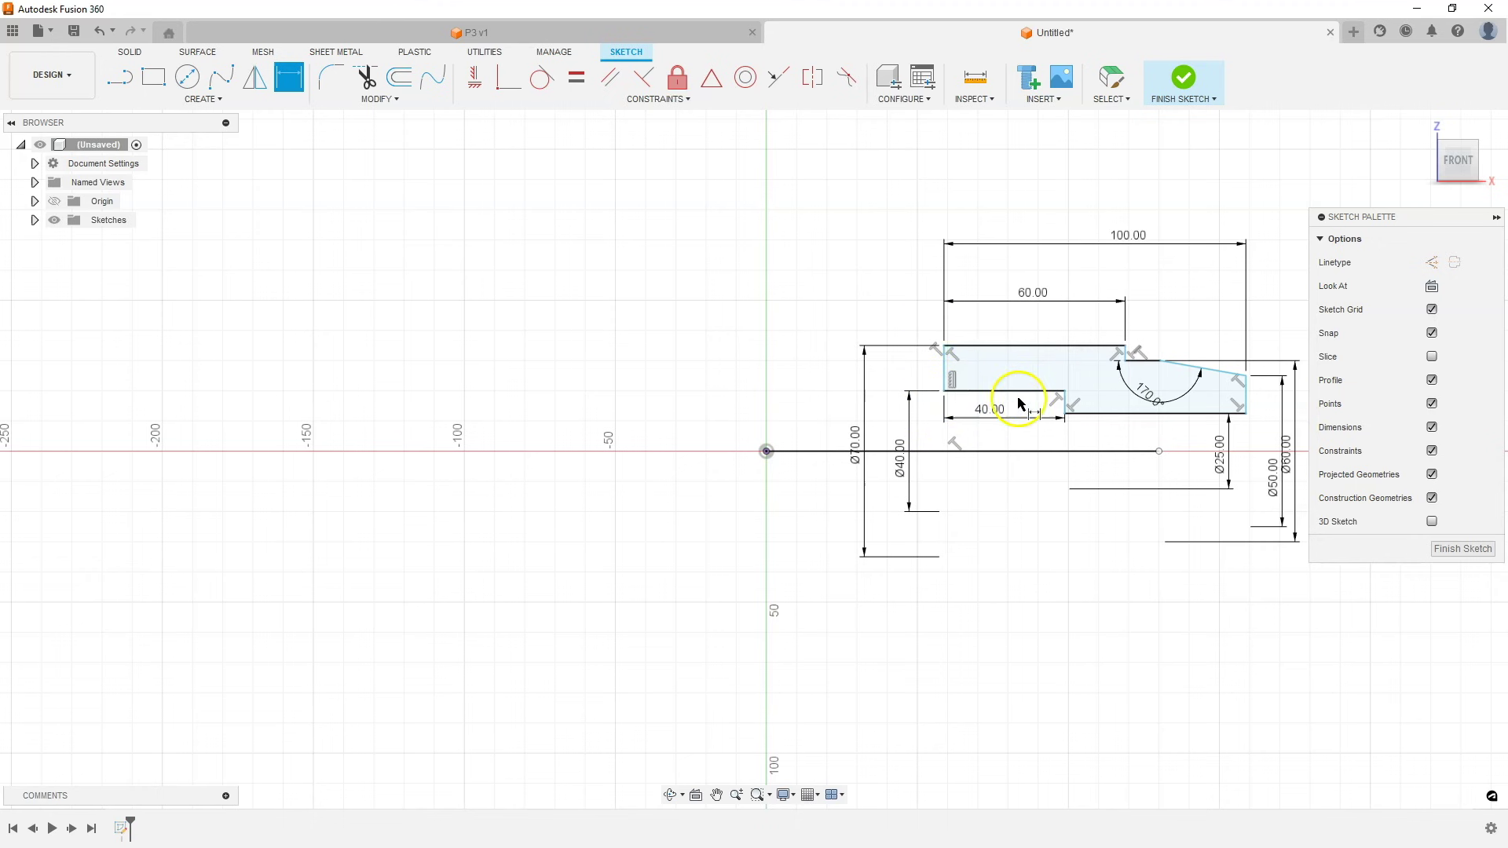
Step: Try to dimension the length of the profile's left vertical edge
{"action": "left_click", "coordinate": [945, 364]}
{"action": "left_click", "coordinate": [834, 349]}
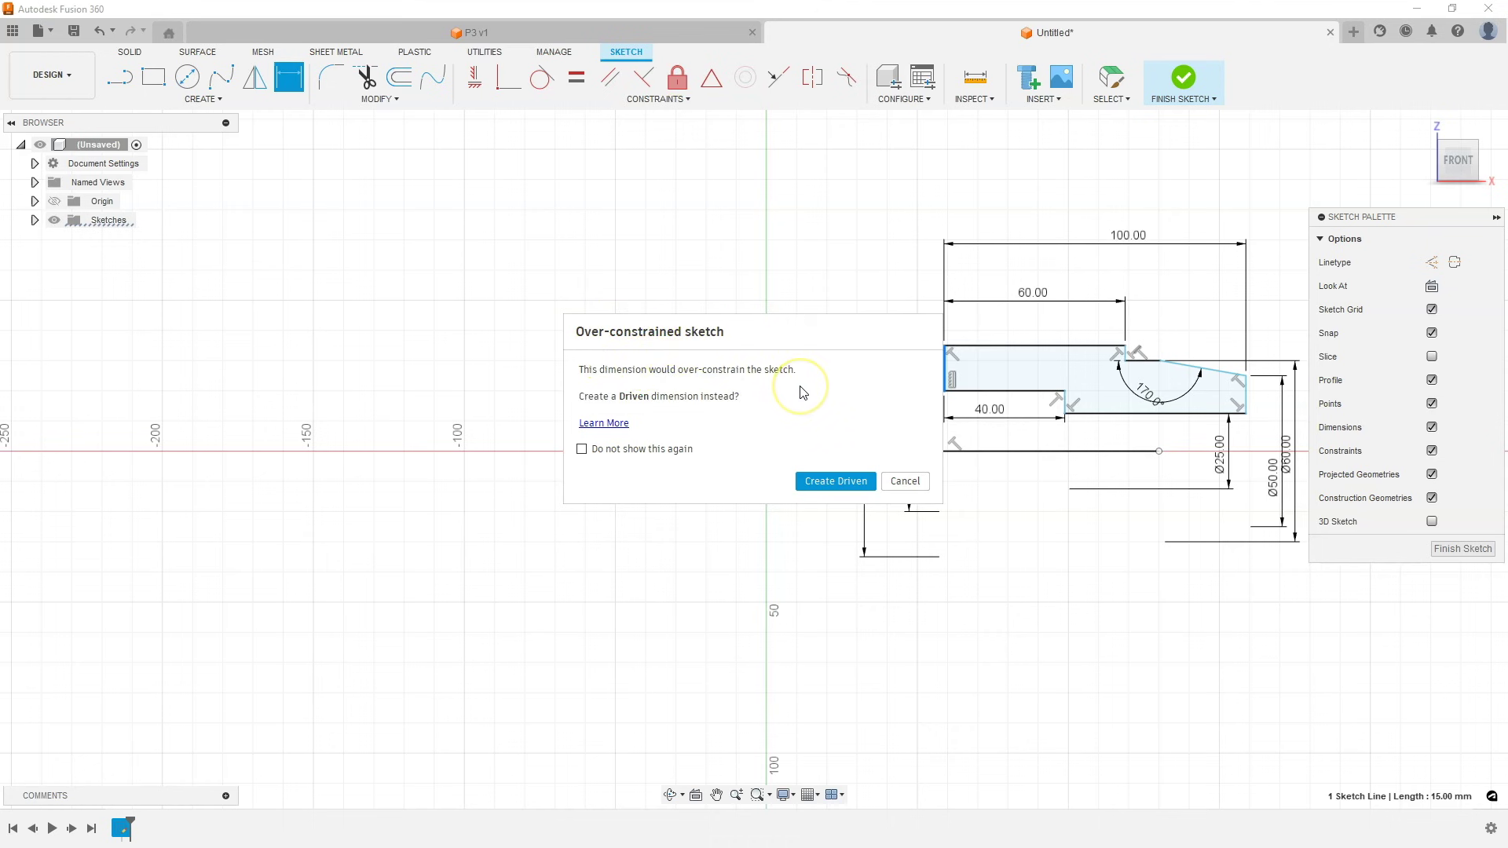
{"action": "left_click", "coordinate": [905, 481]}
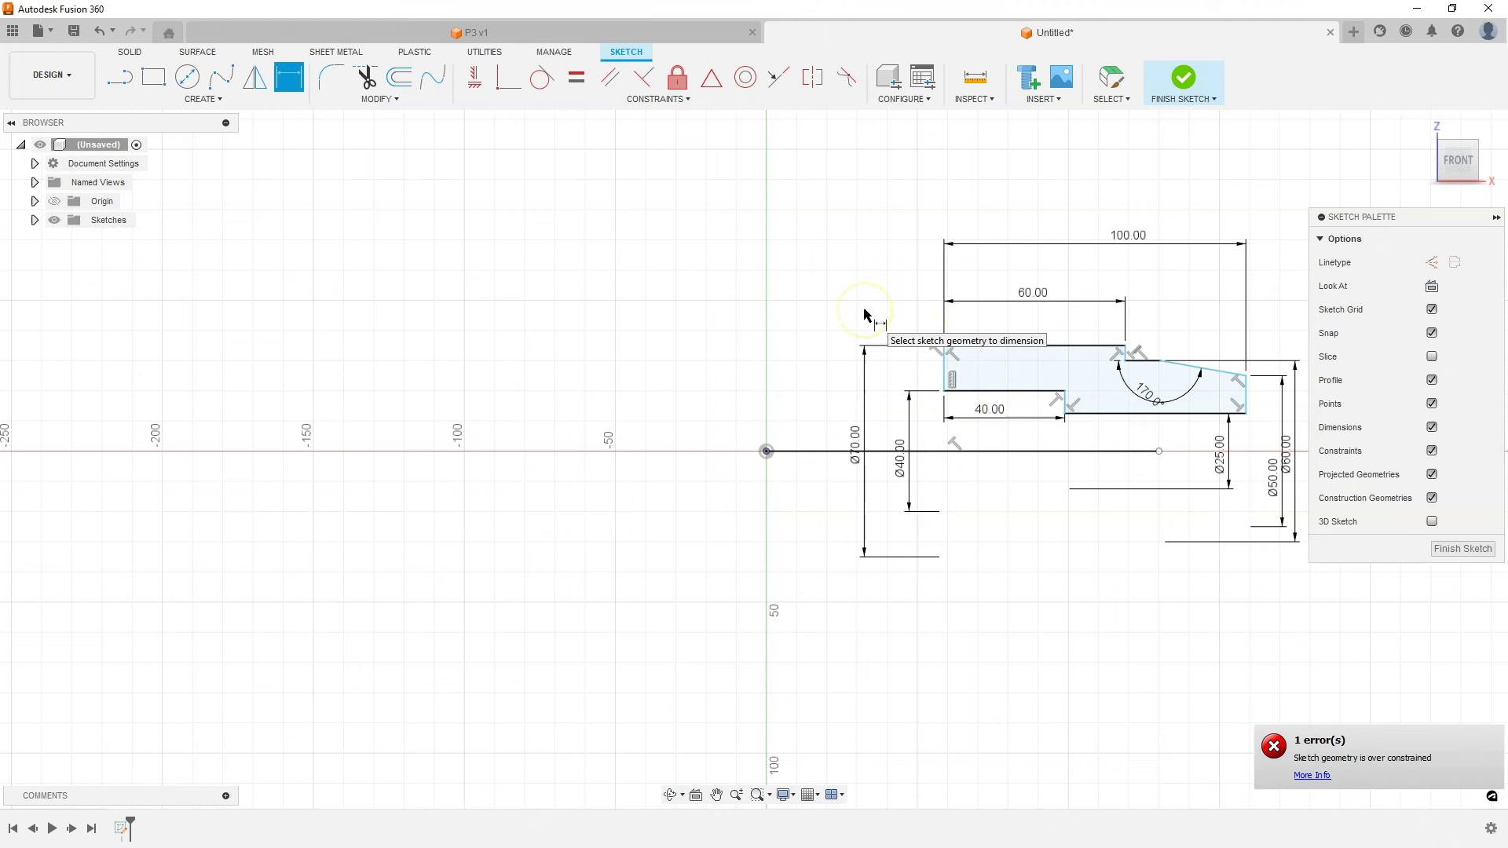
{"action": "key", "text": "Escape"}
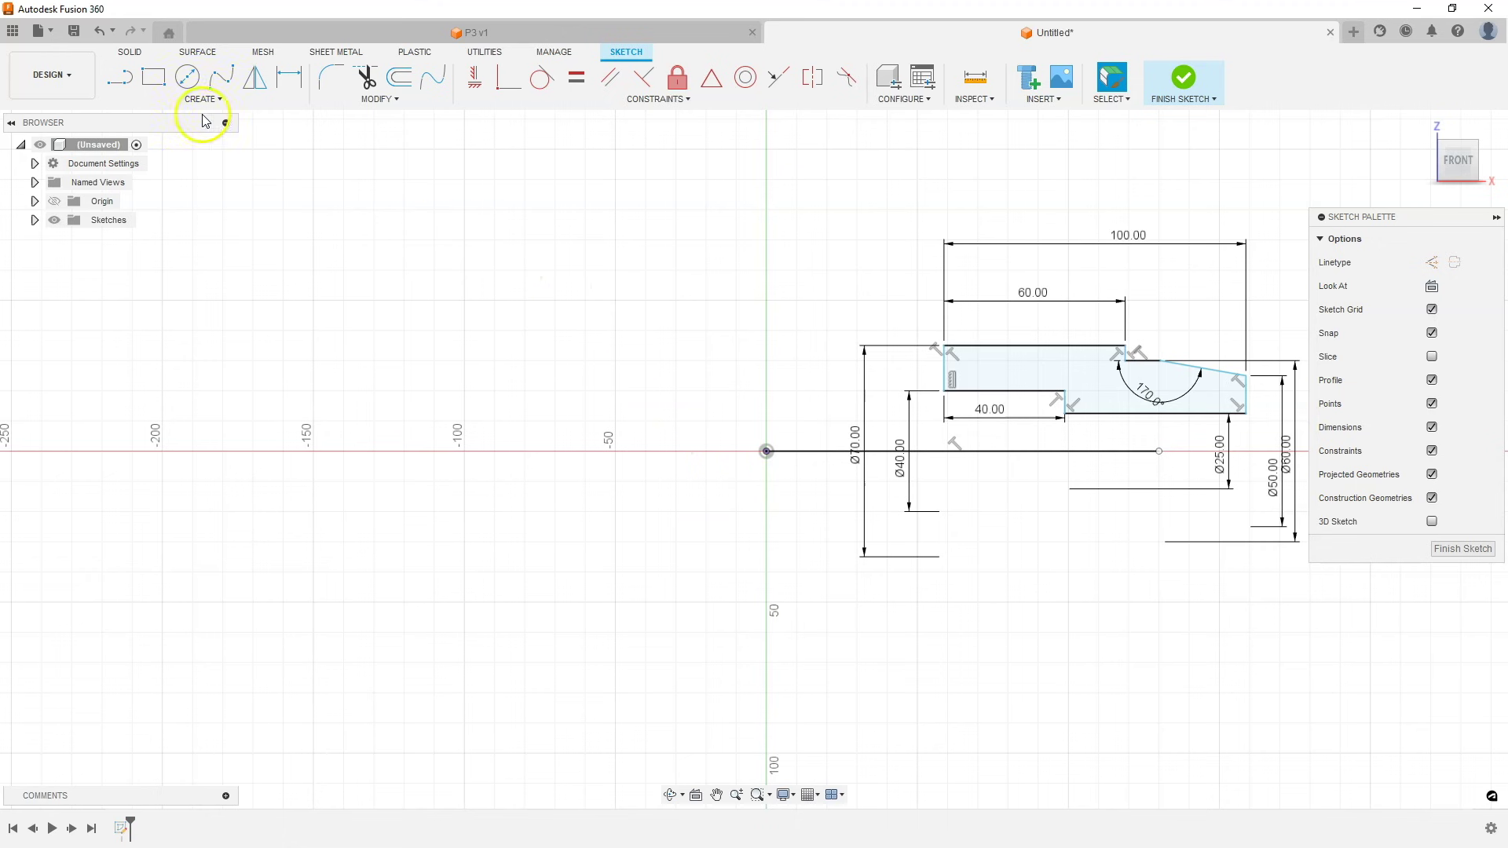
Step: Draw a 100 mm vertical line upward from the sketch origin
{"action": "left_click", "coordinate": [121, 77]}
{"action": "left_click", "coordinate": [766, 451]}
{"action": "left_click", "coordinate": [767, 148]}
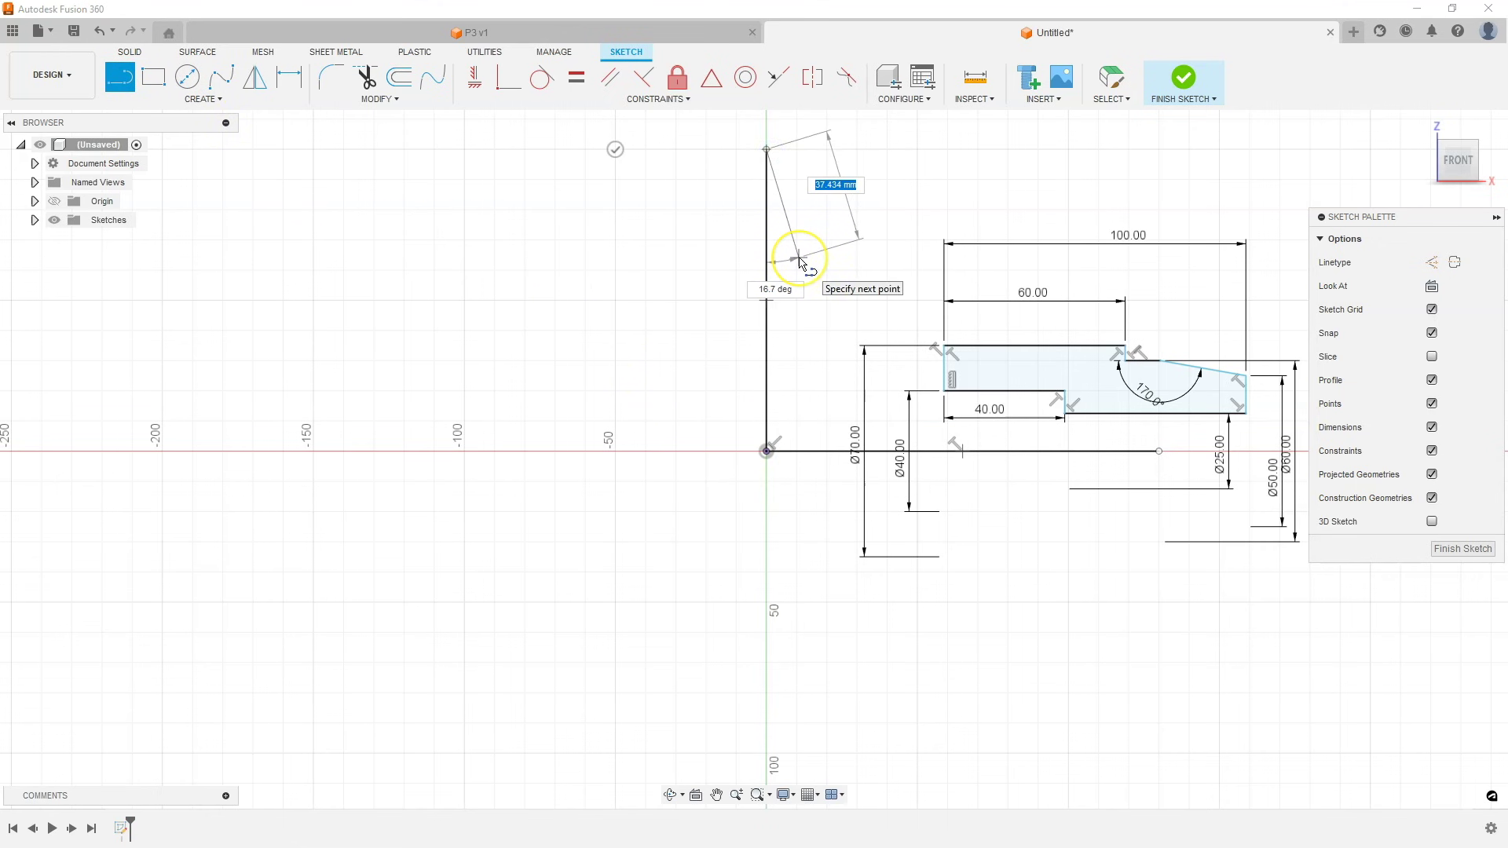
{"action": "key", "text": "Escape"}
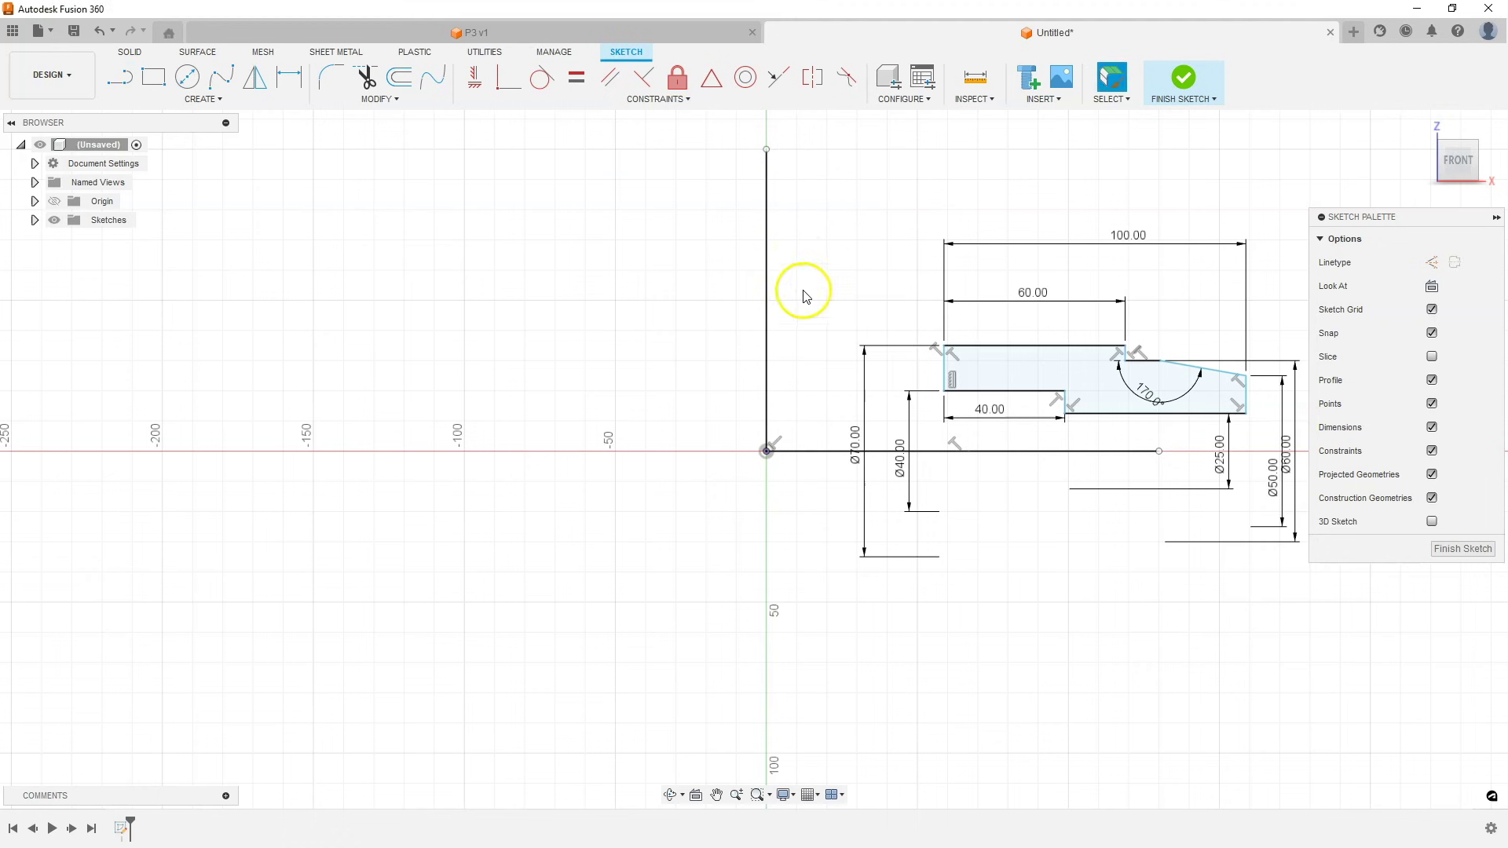
Step: Convert the vertical line and the horizontal axis line at the origin to construction lines
{"action": "left_click", "coordinate": [770, 236]}
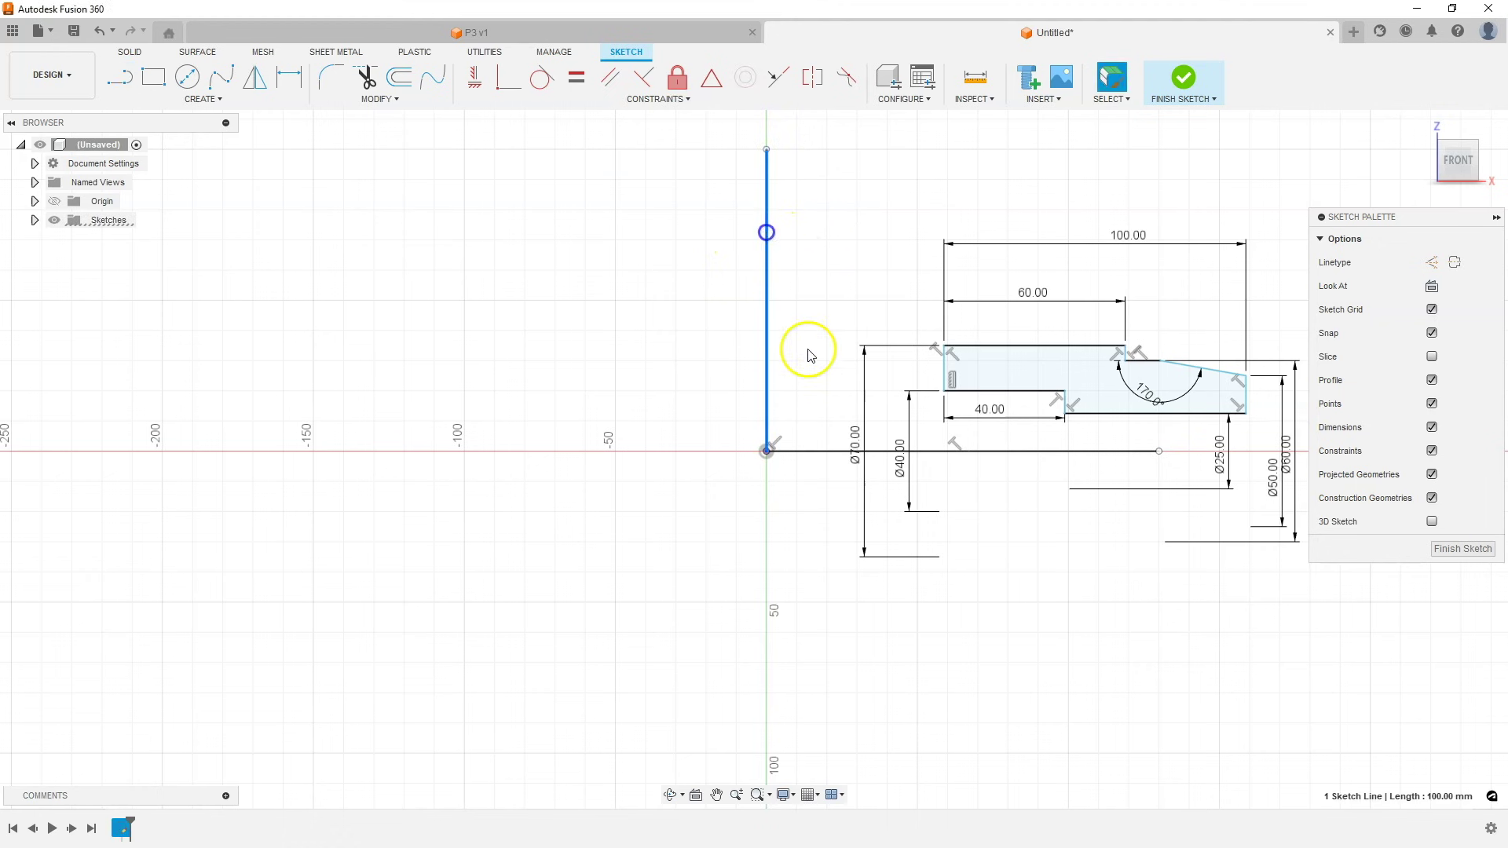
{"action": "left_click", "coordinate": [818, 450], "text": "shift"}
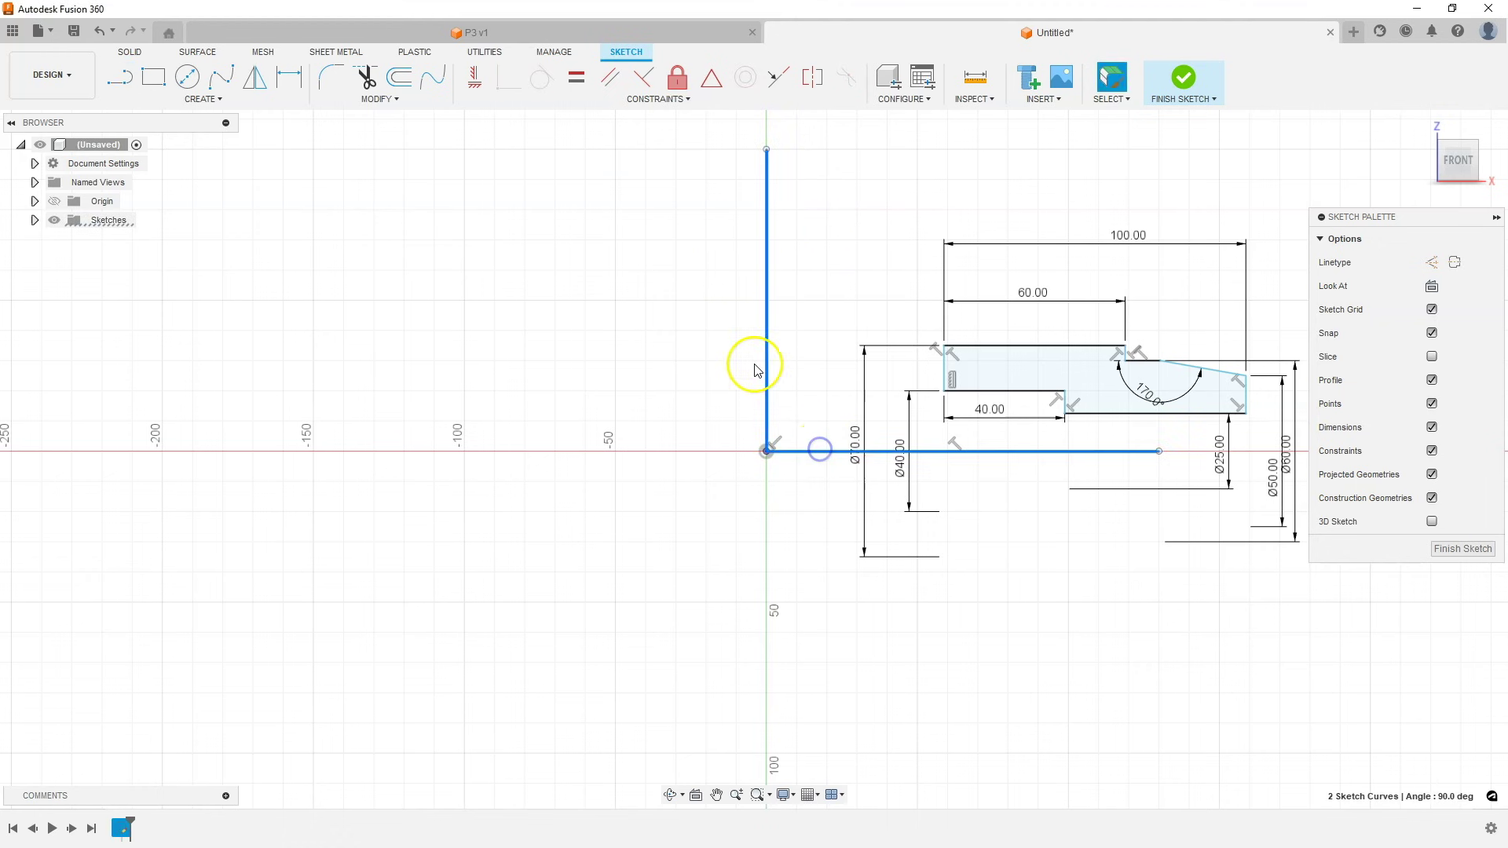
{"action": "left_click", "coordinate": [1432, 262]}
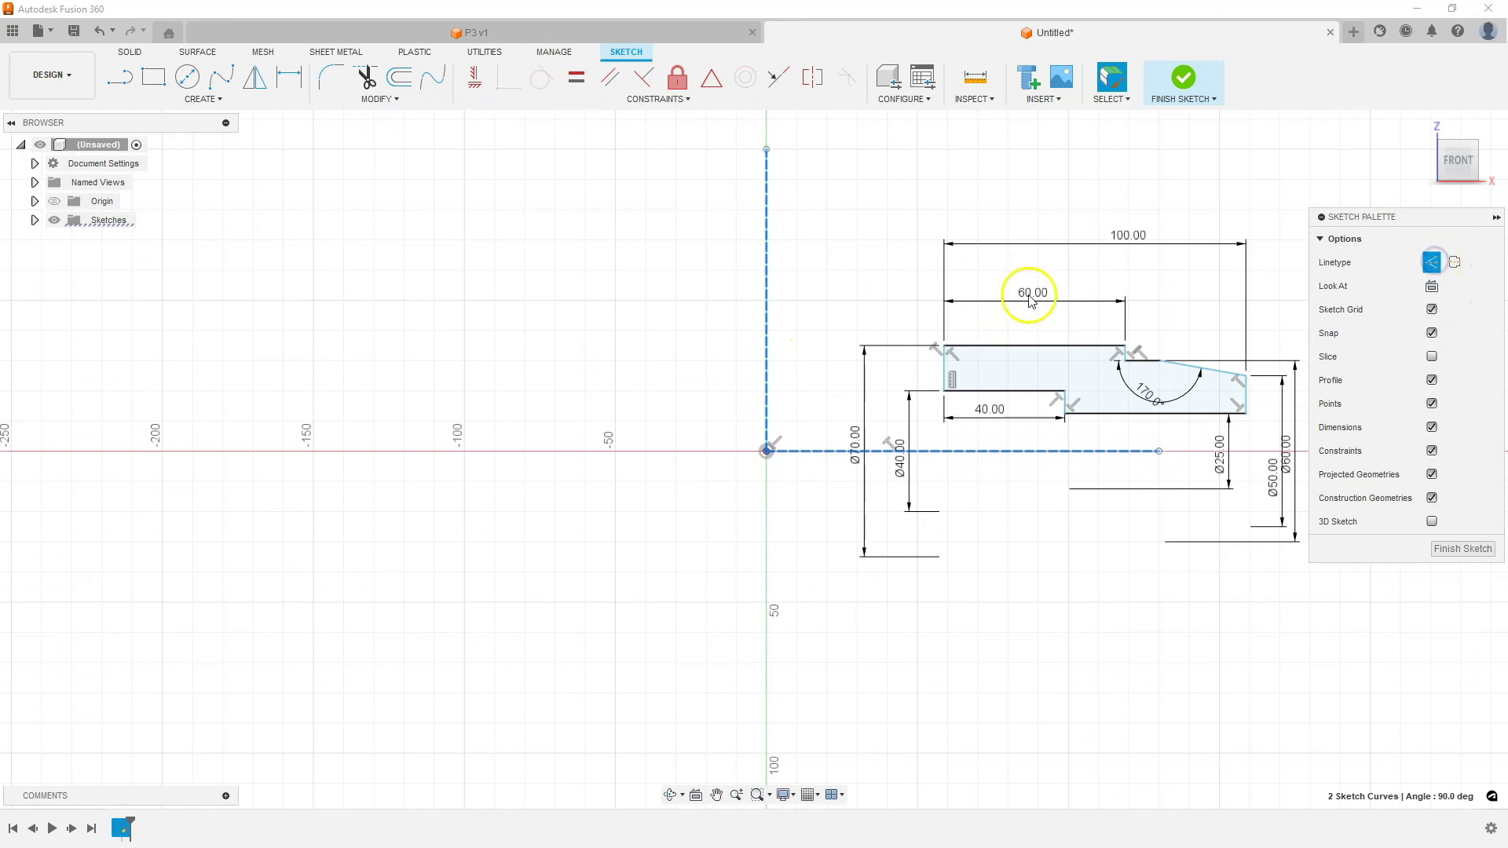
{"action": "left_click", "coordinate": [834, 235]}
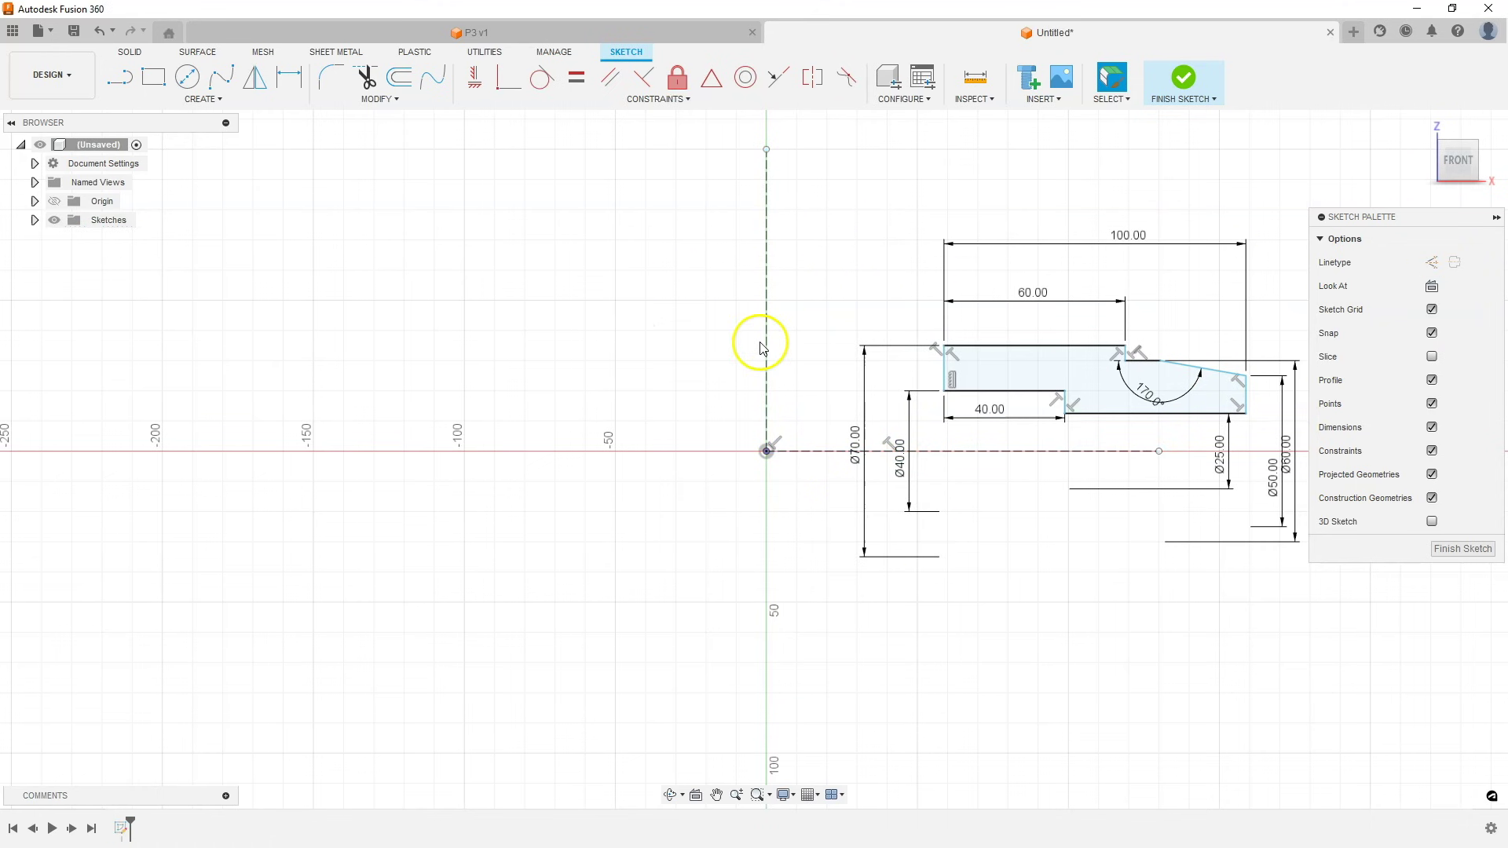
Step: Make the profile's upper-left corner coincident with the vertical construction line and finish the sketch
{"action": "left_click", "coordinate": [509, 85]}
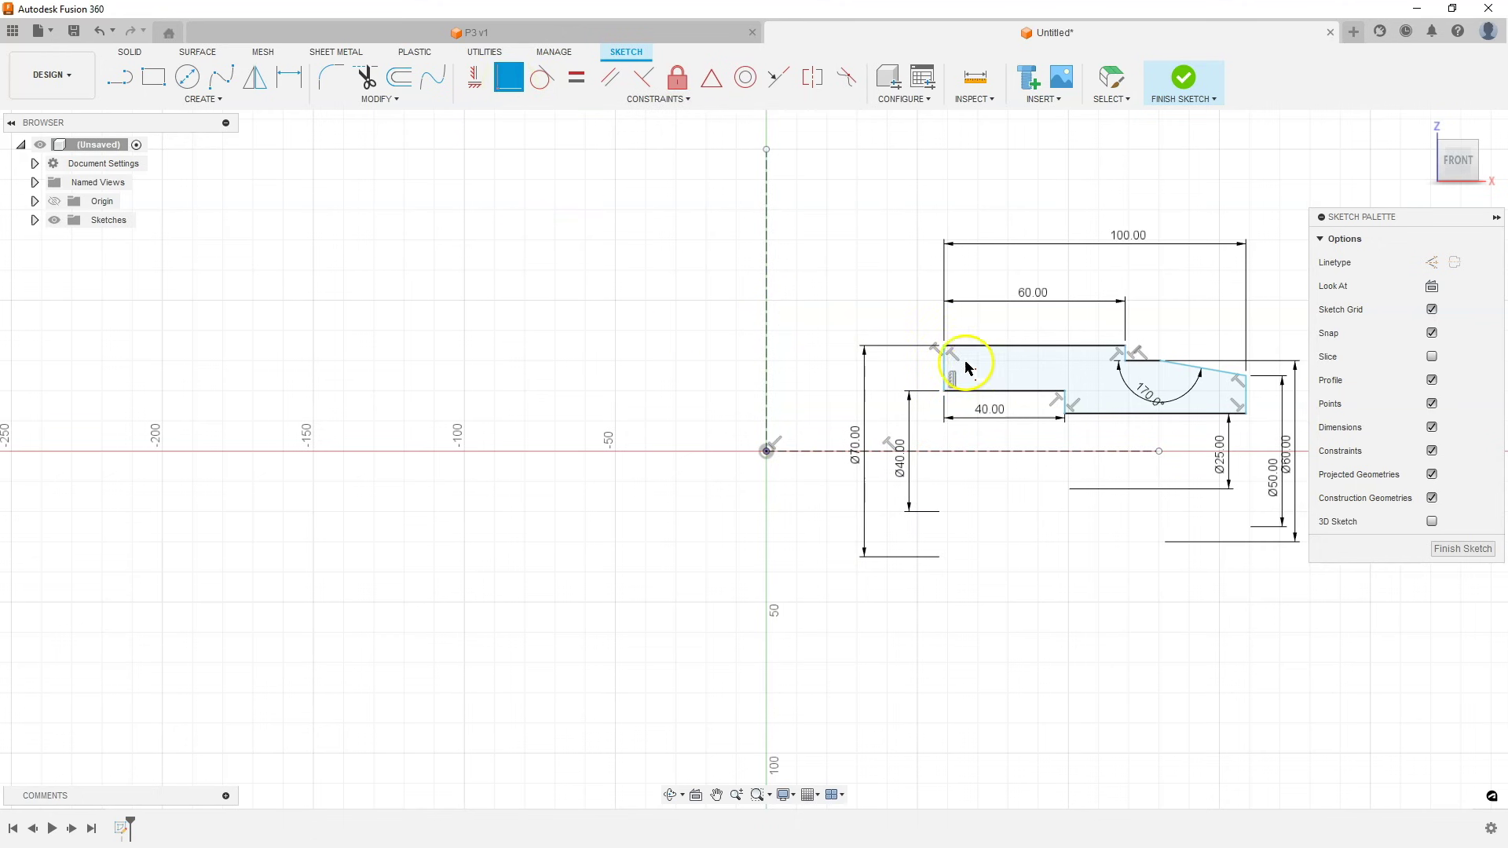
{"action": "left_click", "coordinate": [944, 347]}
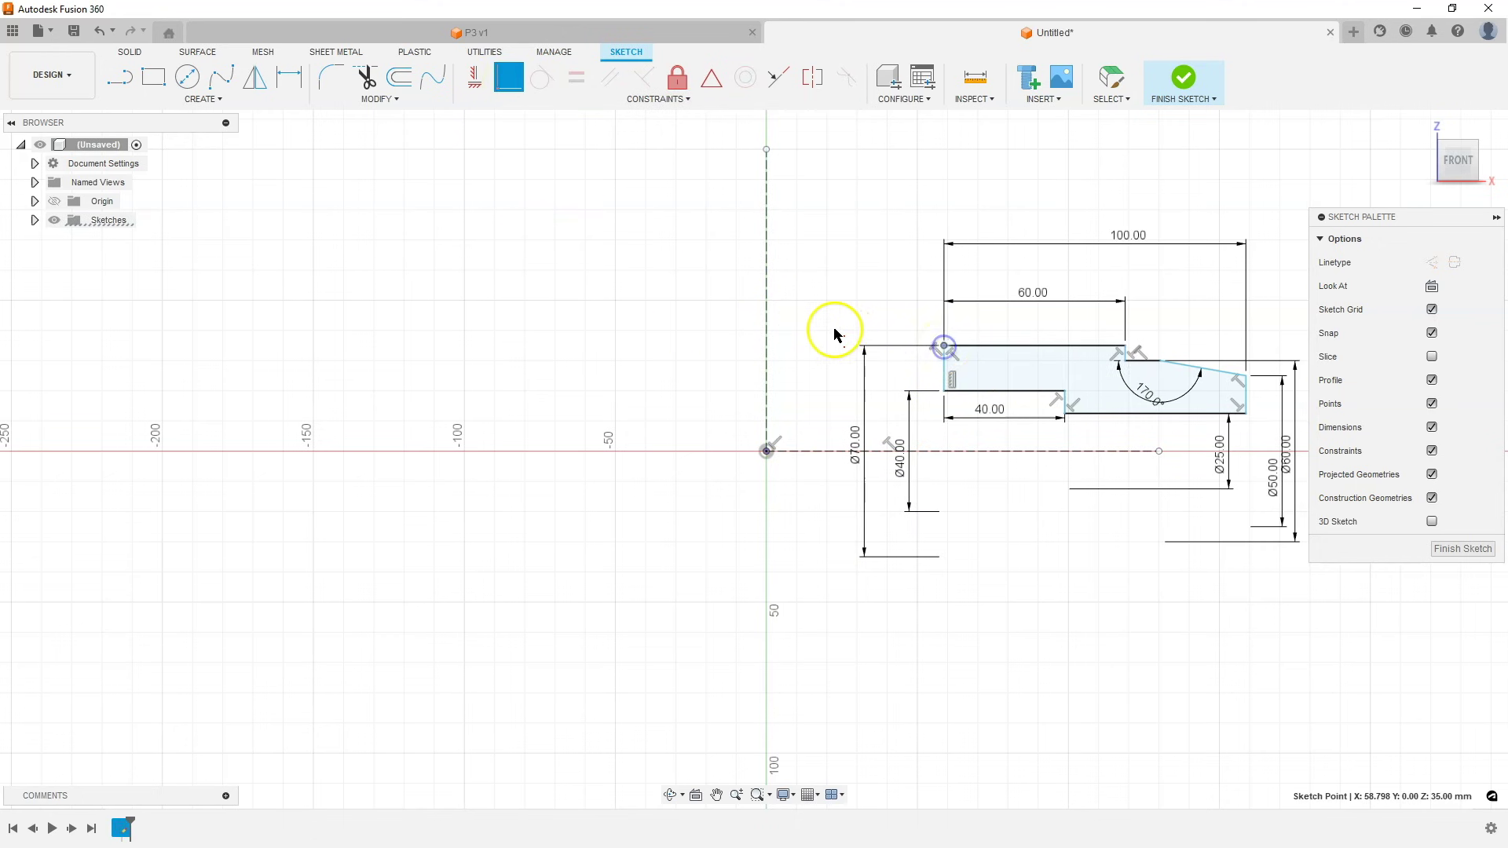
{"action": "left_click", "coordinate": [768, 317]}
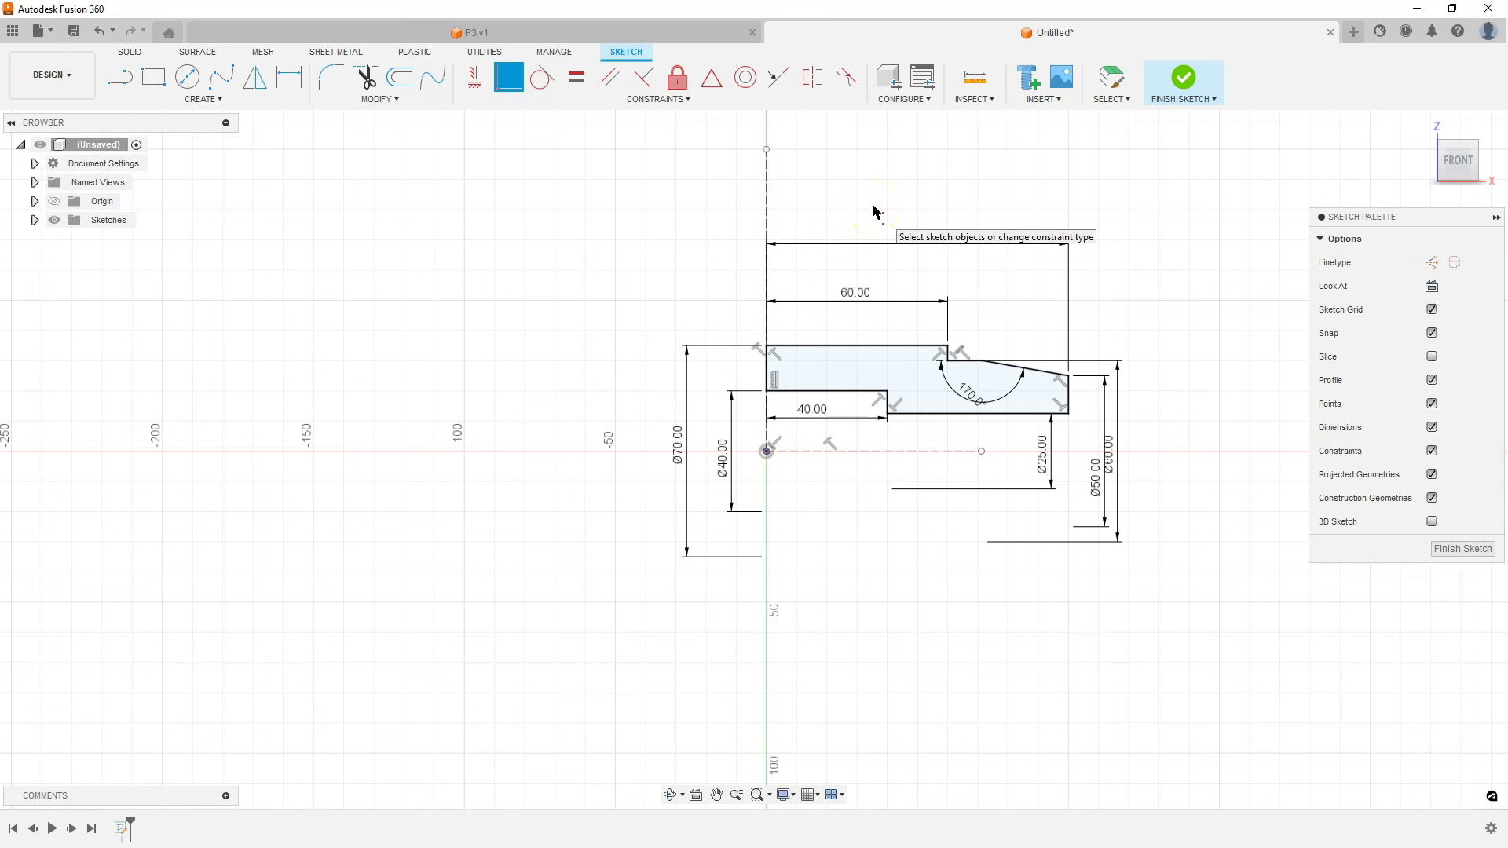
{"action": "left_click", "coordinate": [885, 202]}
{"action": "left_click", "coordinate": [1454, 553]}
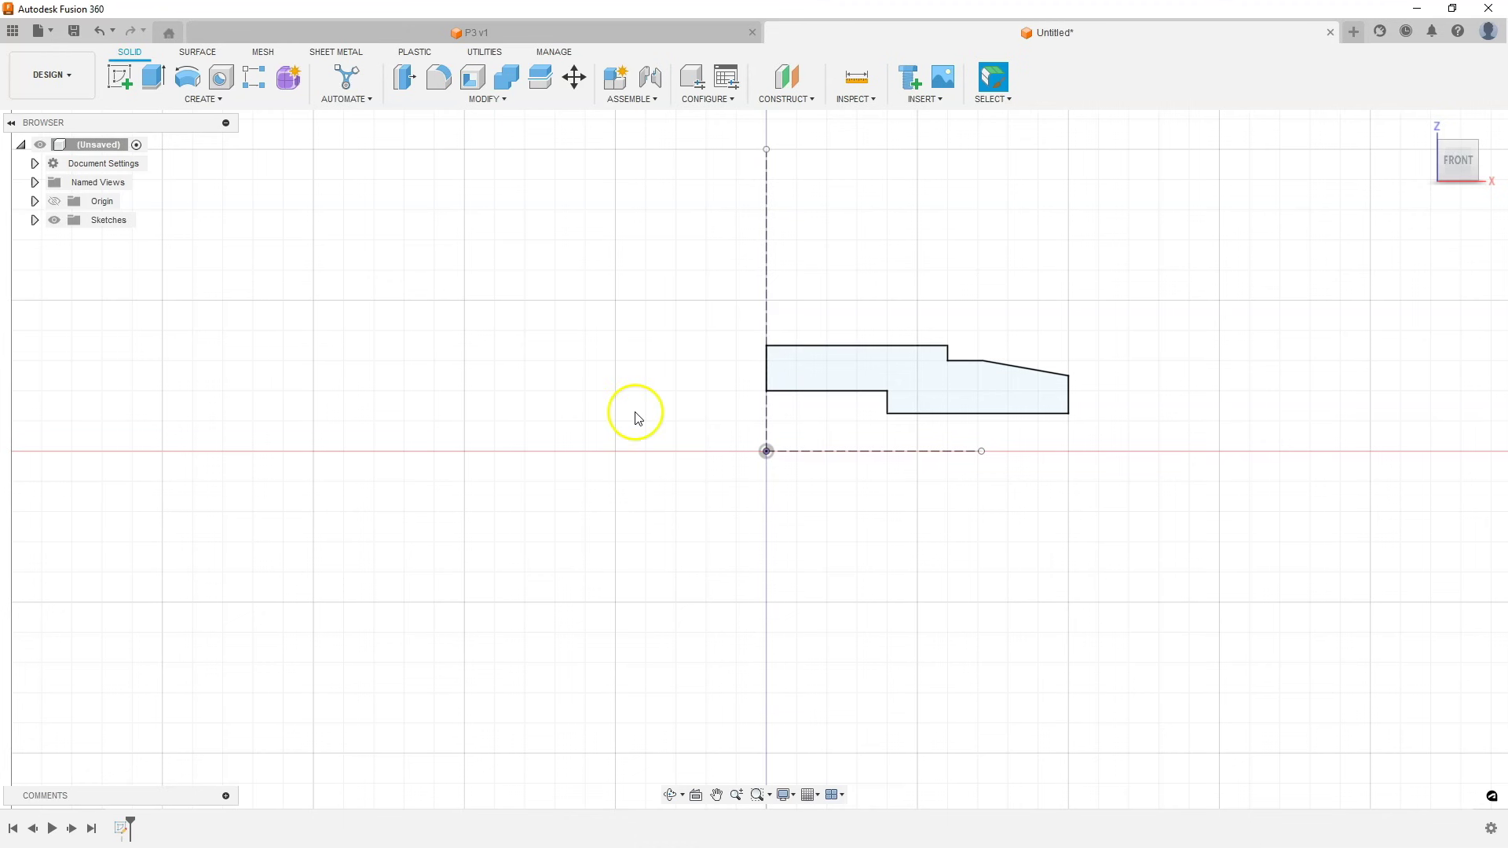
Step: Start a Revolve of the stepped profile around the horizontal construction line
{"action": "left_click", "coordinate": [187, 81]}
{"action": "middle_click_drag", "start_coordinate": [1044, 317], "coordinate": [1044, 454], "text": "shift"}
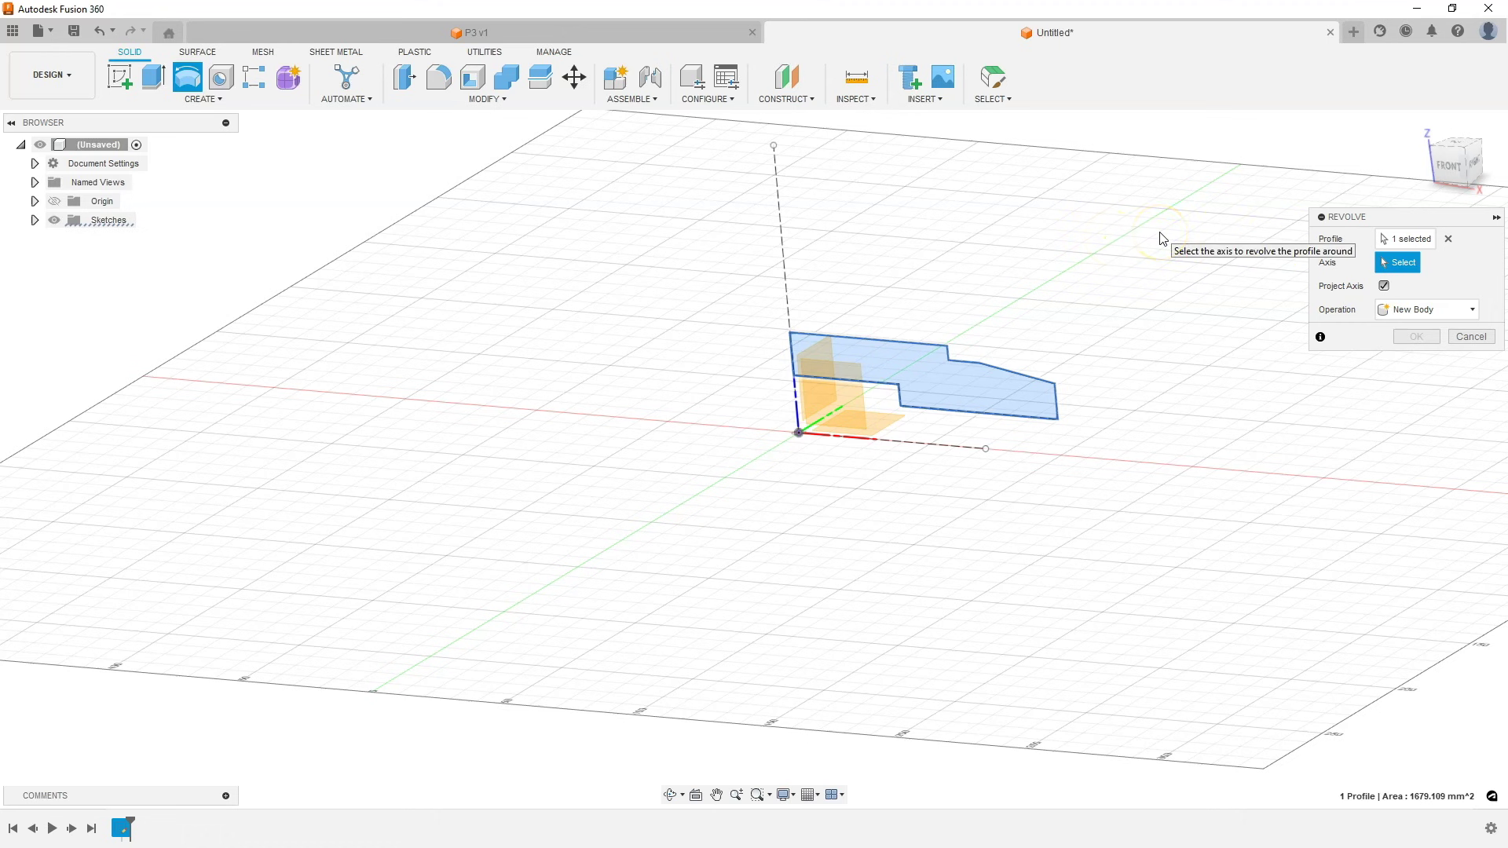
{"action": "left_click", "coordinate": [1405, 245]}
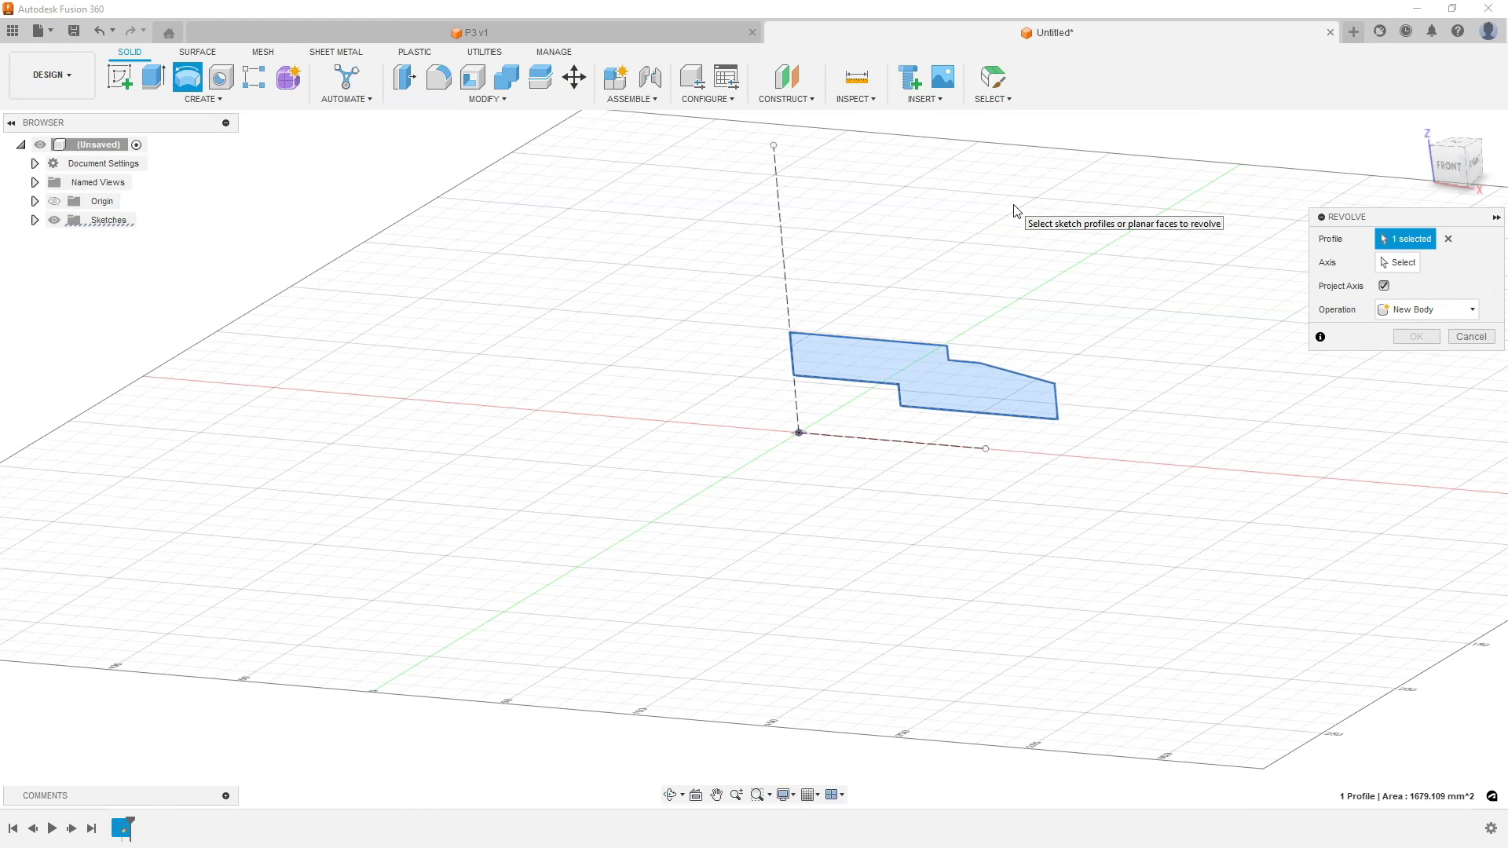
{"action": "left_click", "coordinate": [1406, 269]}
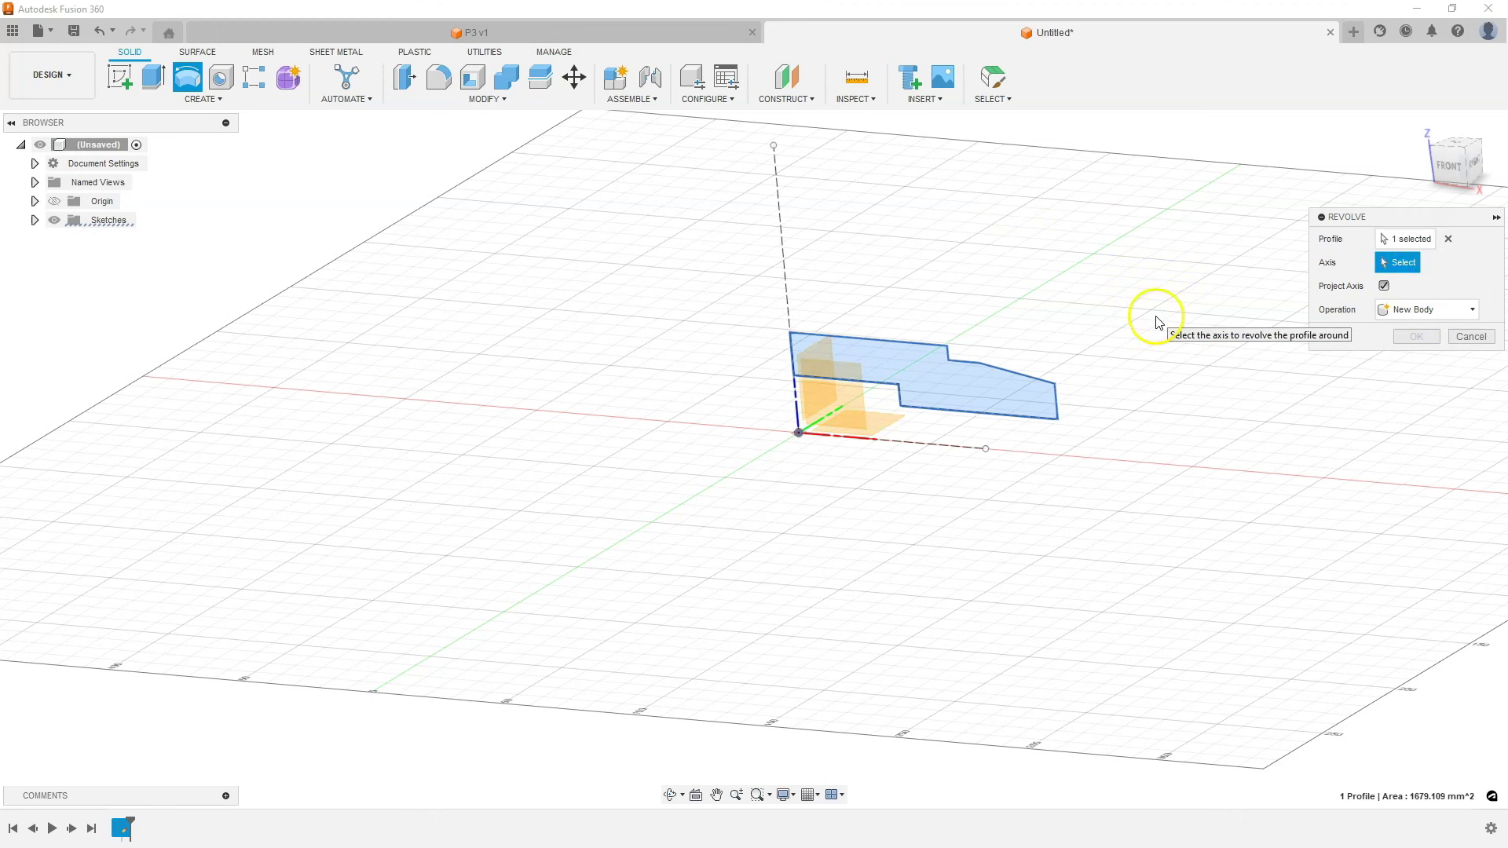
{"action": "left_click", "coordinate": [951, 449]}
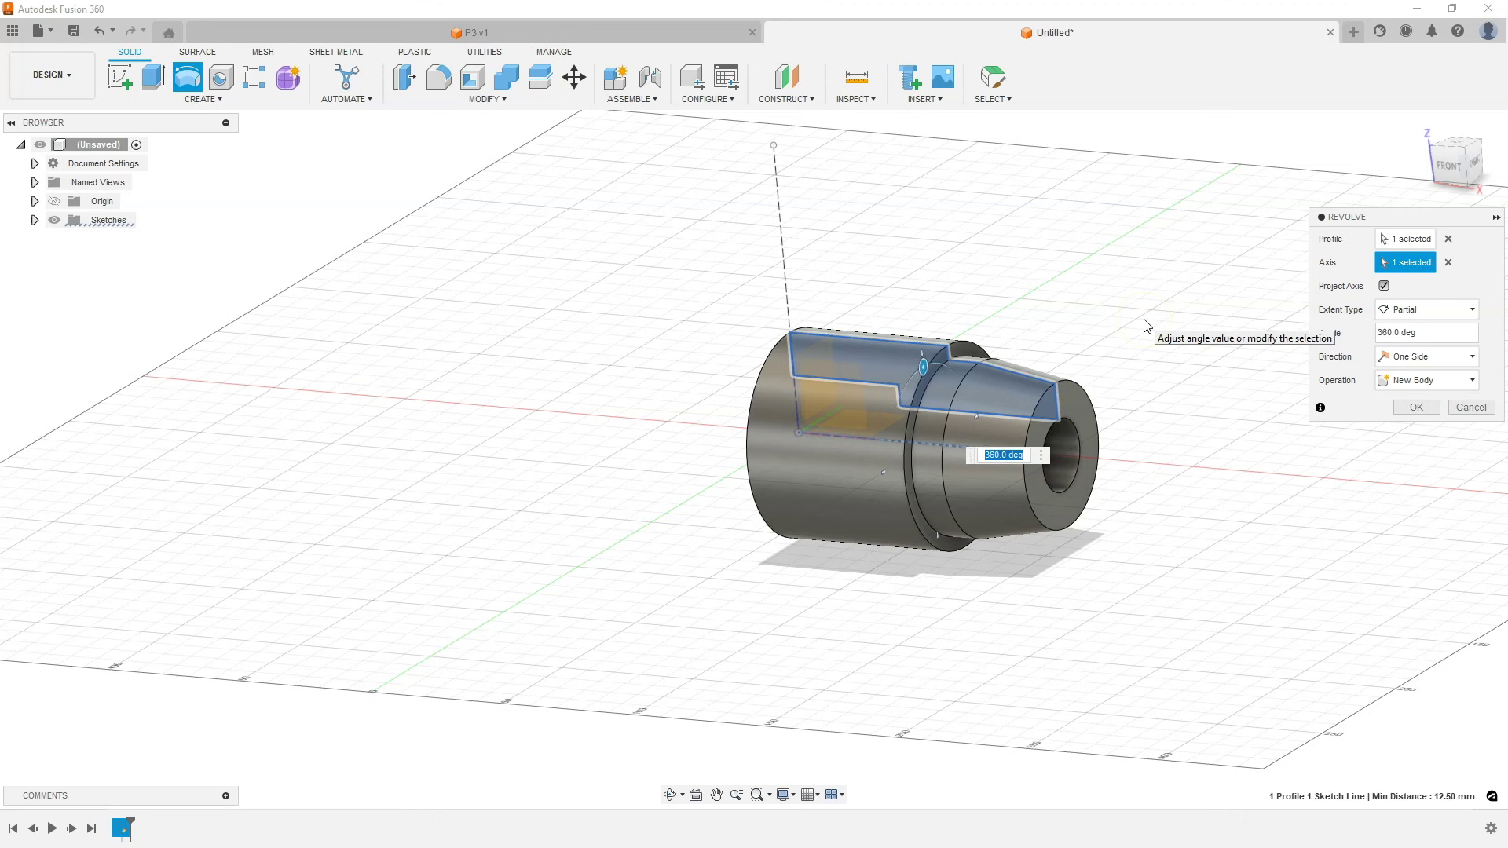
Step: Try a revolve angle of 200 degrees
{"action": "left_click_drag", "start_coordinate": [1388, 333], "coordinate": [1373, 334]}
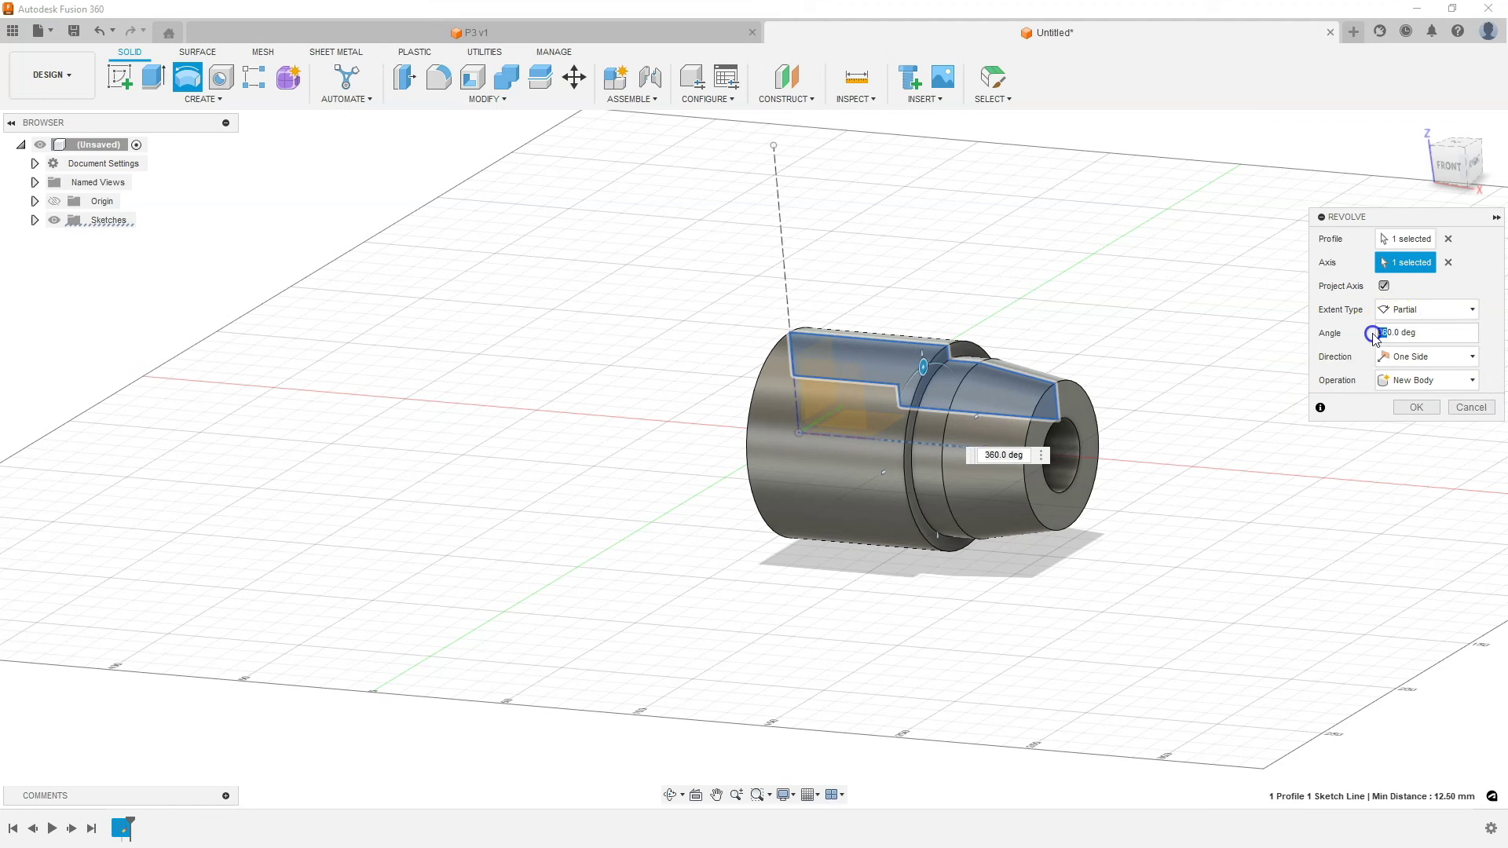
{"action": "type", "text": "20"}
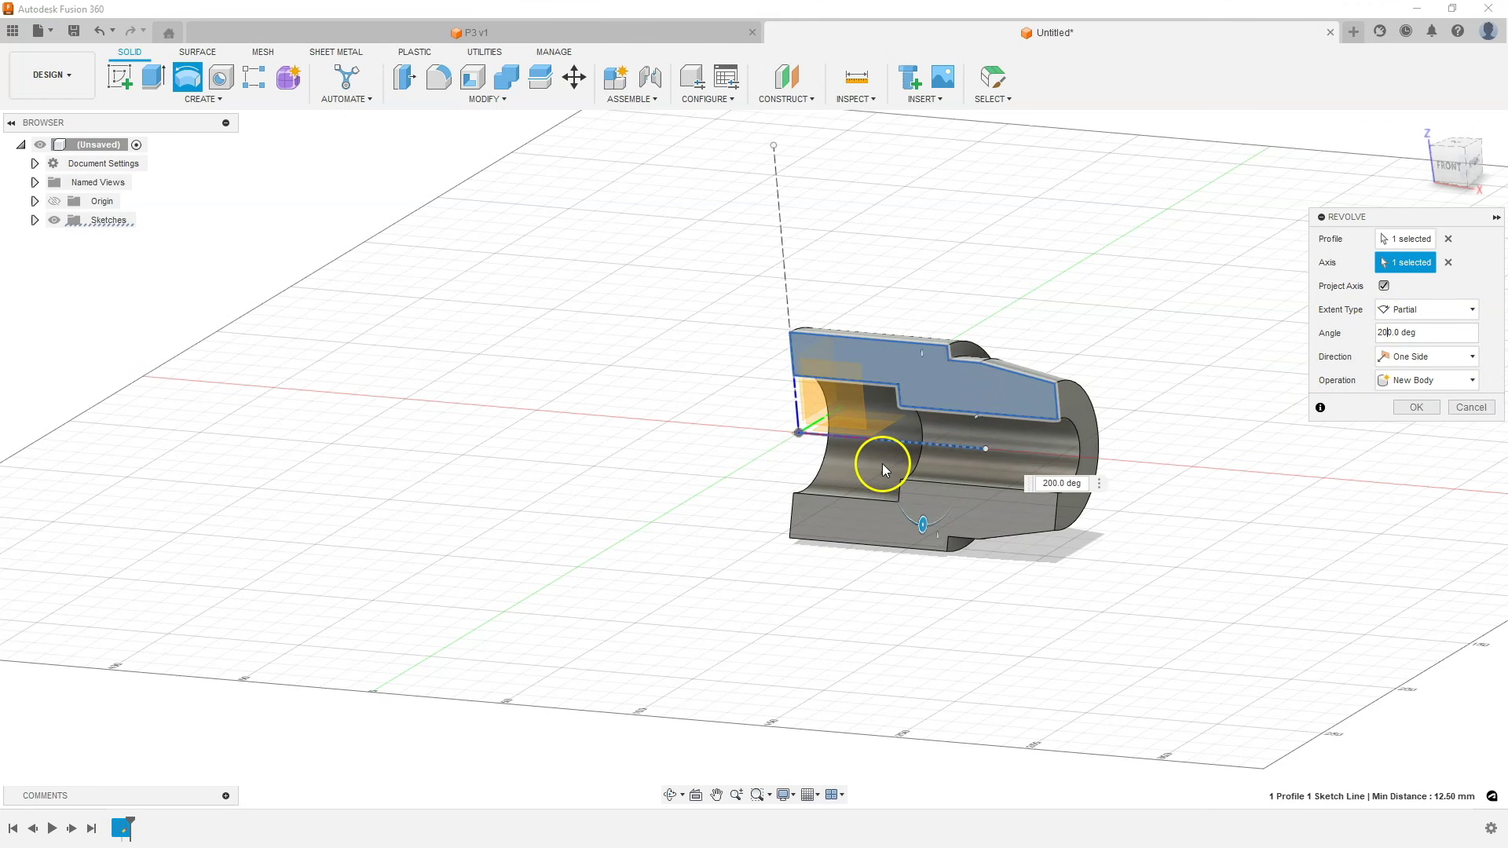
{"action": "key", "text": "BackSpace"}
{"action": "key", "text": "BackSpace"}
Step: Set the revolve angle to 360 degrees and create the revolved shape as a new body
{"action": "type", "text": "36"}
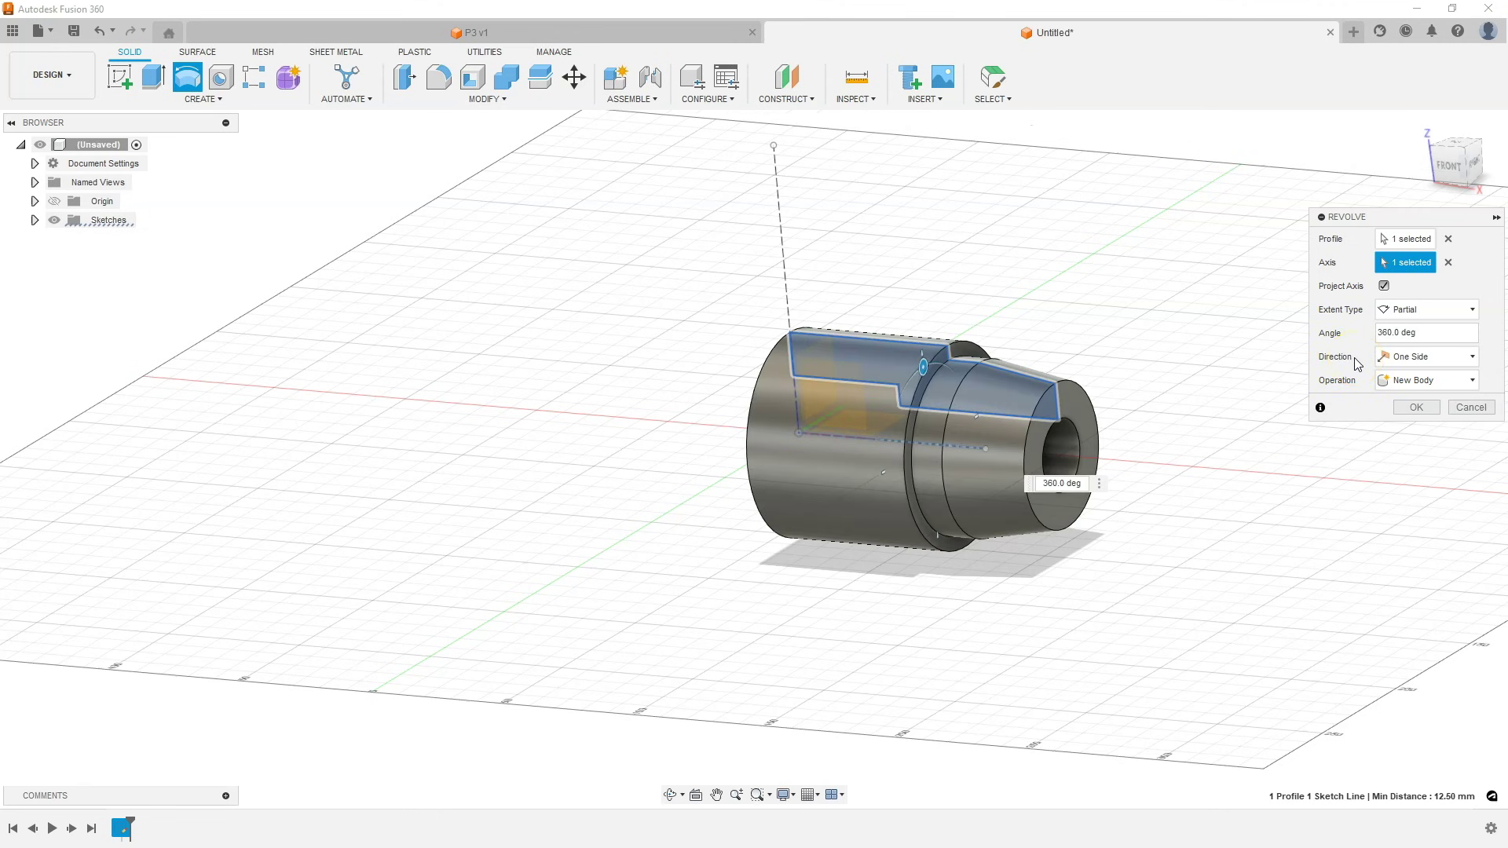
{"action": "left_click", "coordinate": [1425, 413]}
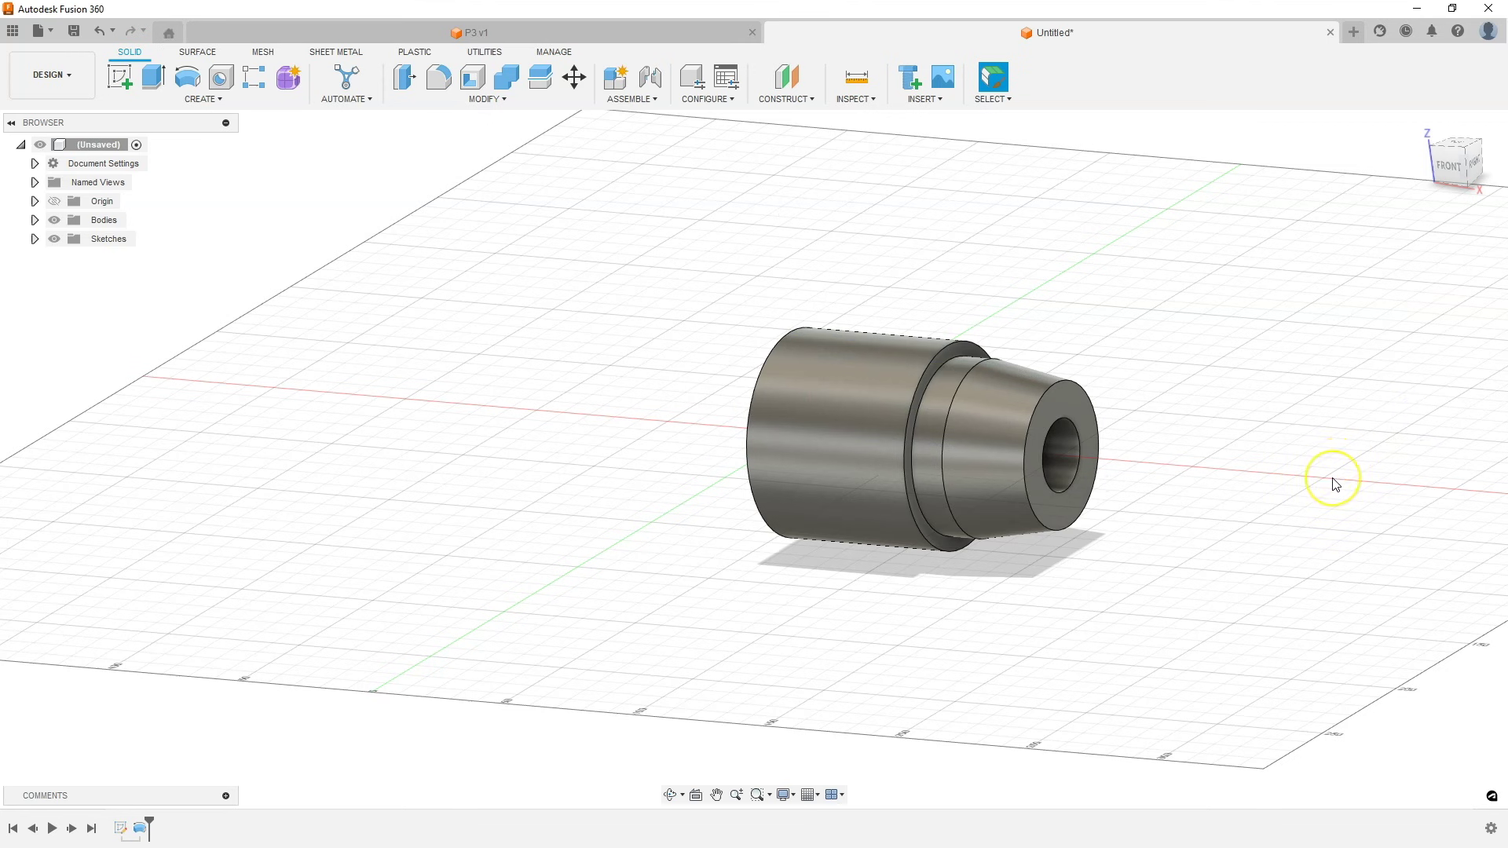
{"action": "left_click", "coordinate": [1227, 414]}
{"action": "middle_click_drag", "start_coordinate": [1158, 377], "coordinate": [1190, 420], "text": "shift"}
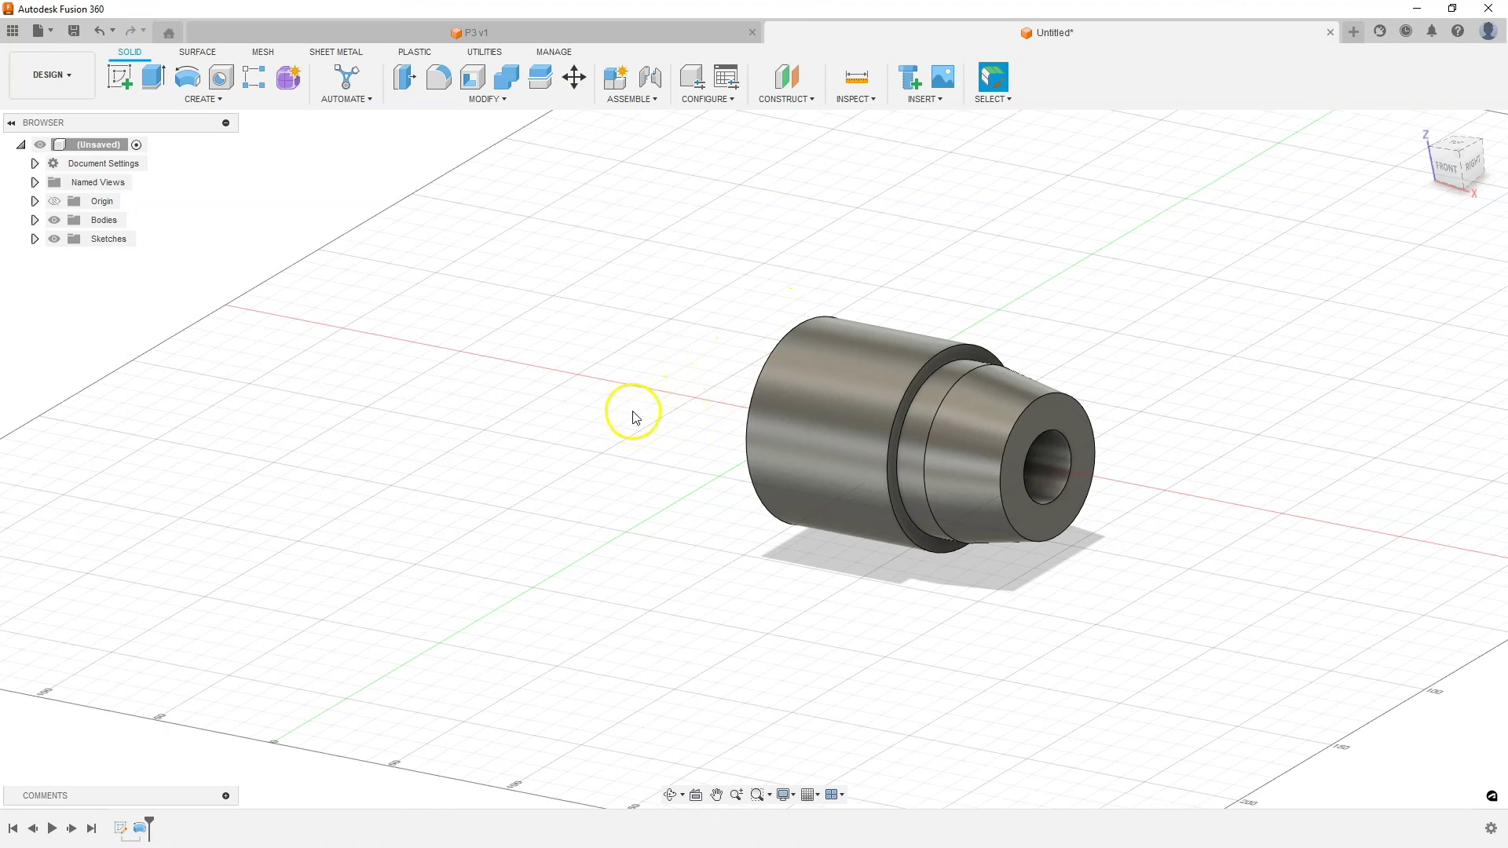
Step: Save the design as P4 in the CAD Training location
{"action": "left_click", "coordinate": [76, 33]}
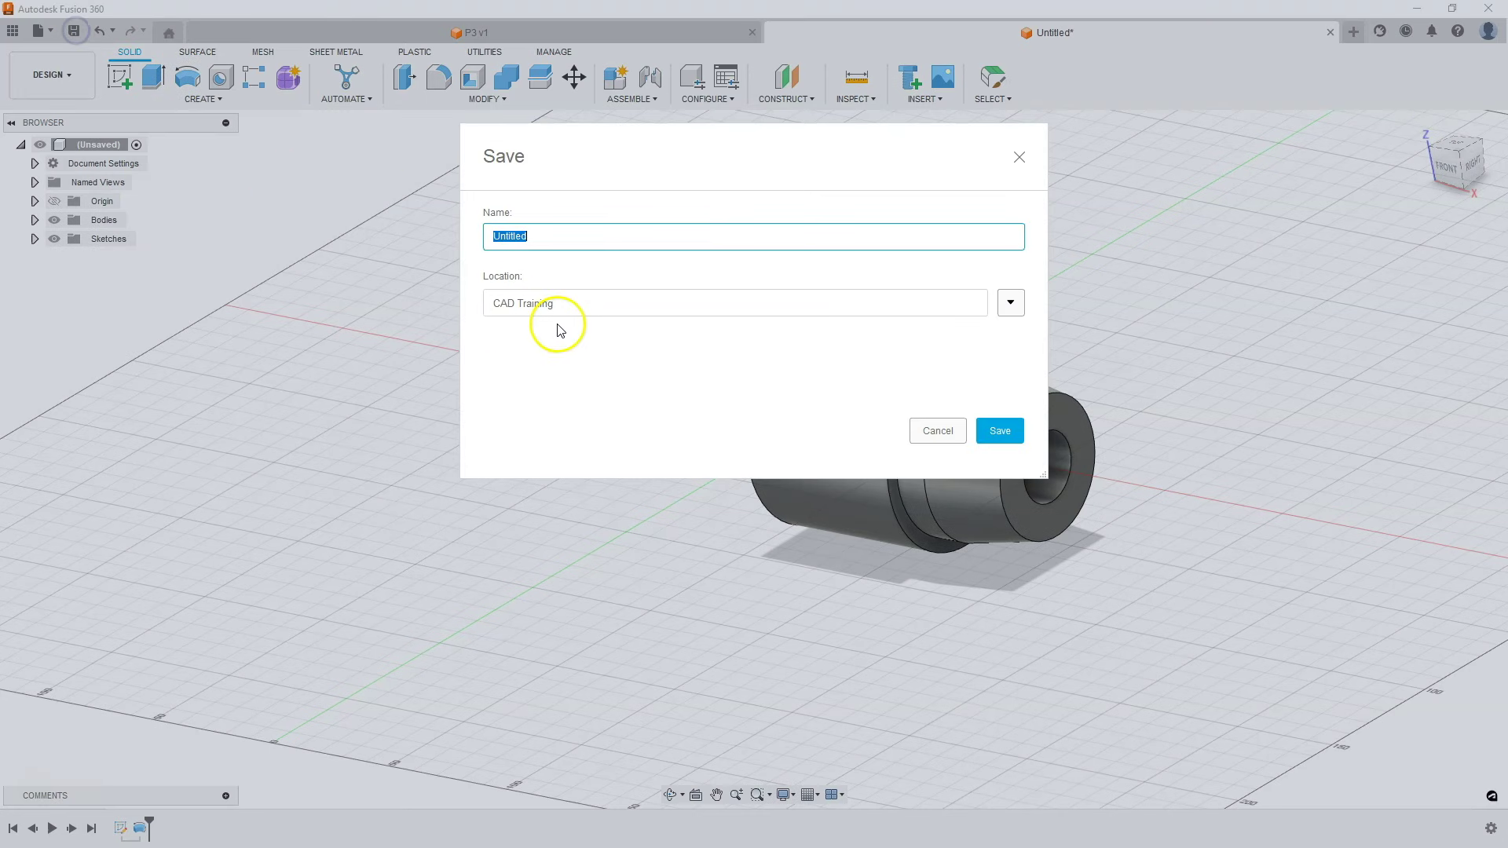
{"action": "type", "text": "P4"}
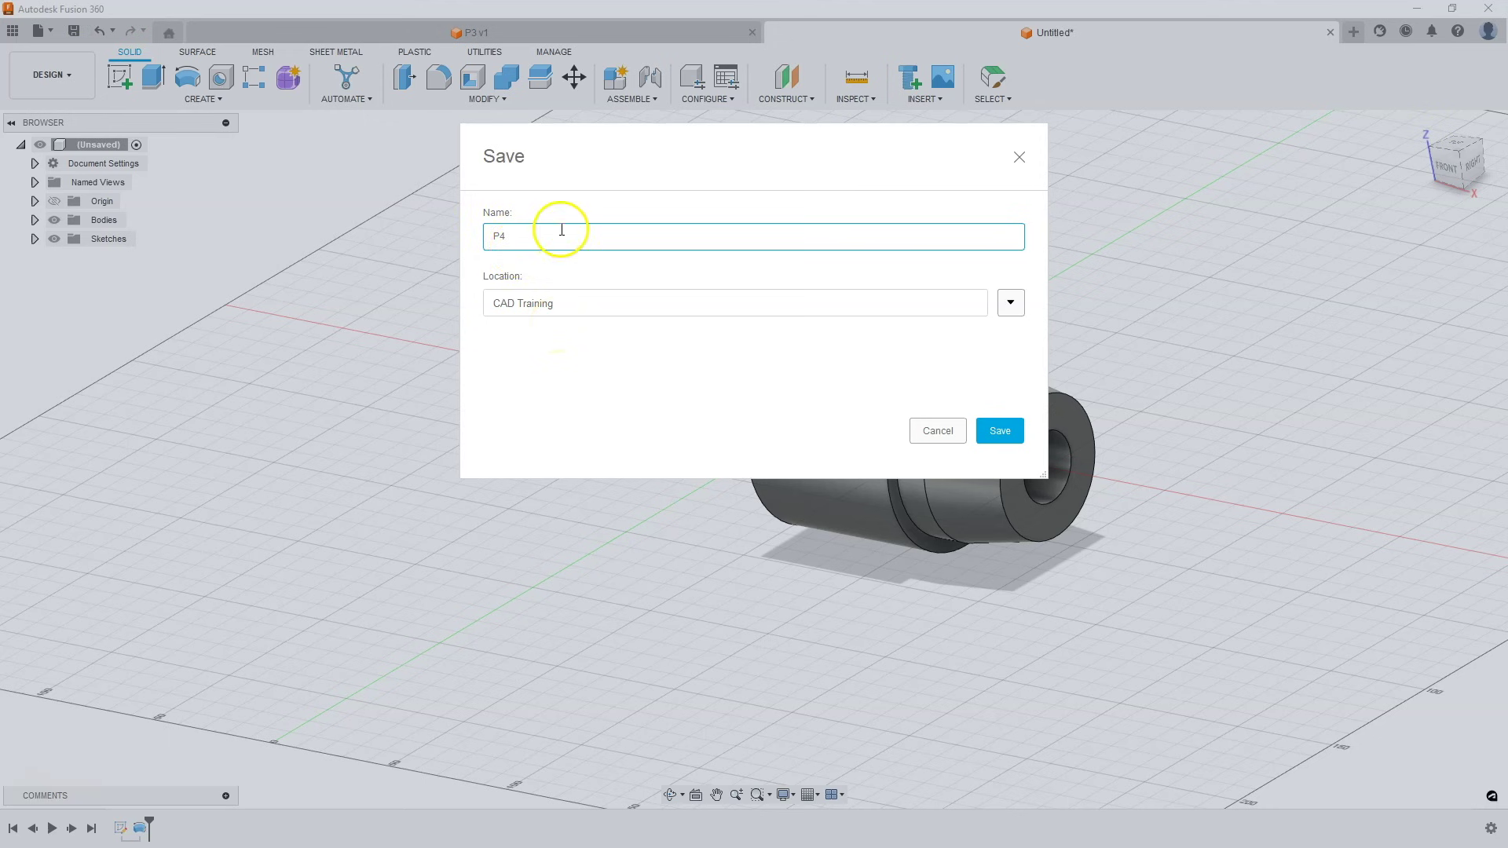
{"action": "left_click", "coordinate": [1002, 431]}
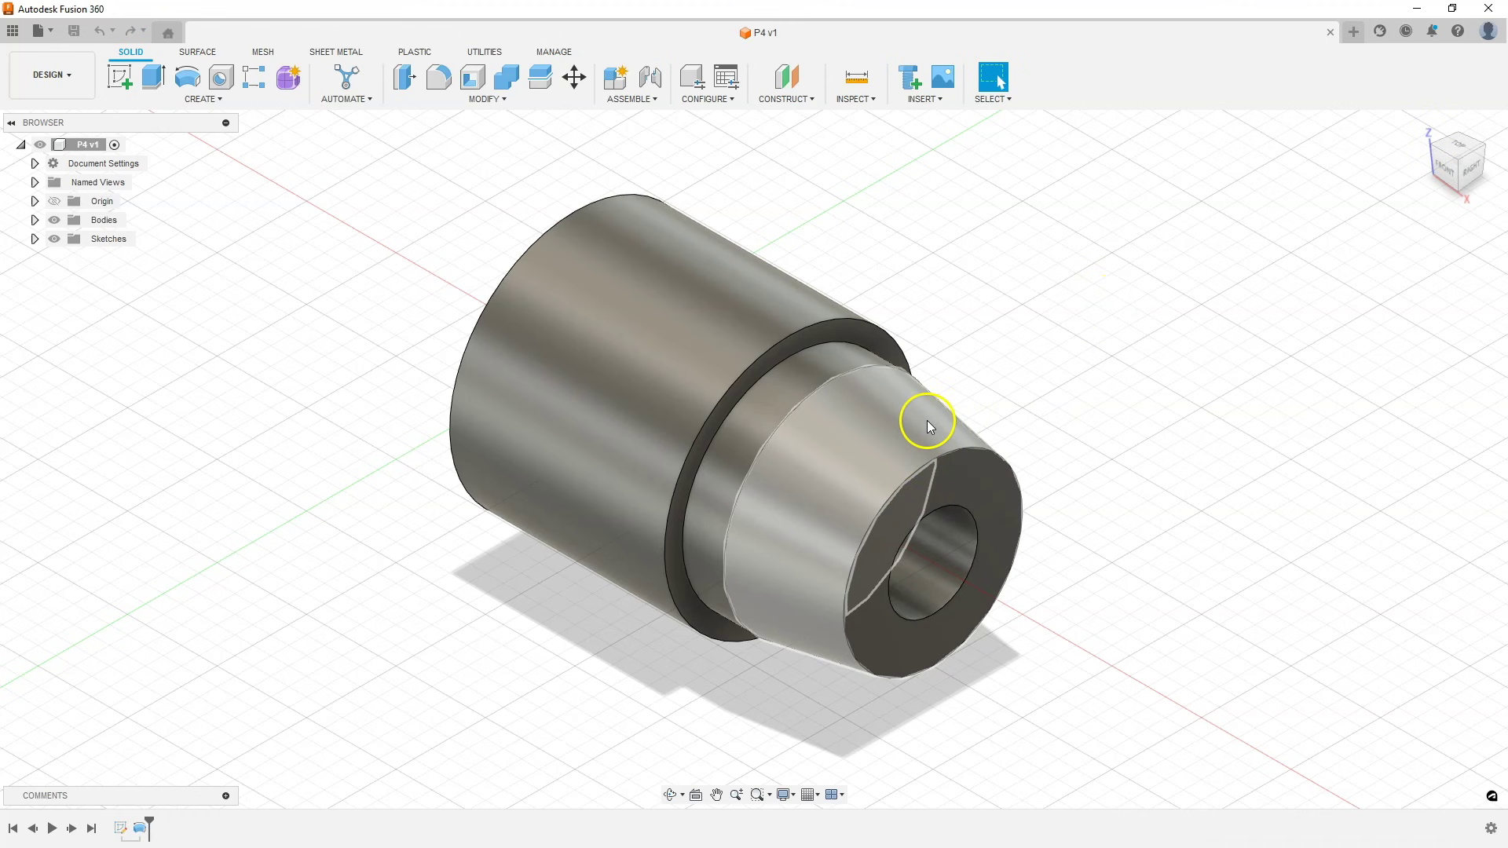
Step: On the front plane, sketch a circle above the large cylinder's back end and set its diameter to 10 mm
{"action": "left_click", "coordinate": [124, 78]}
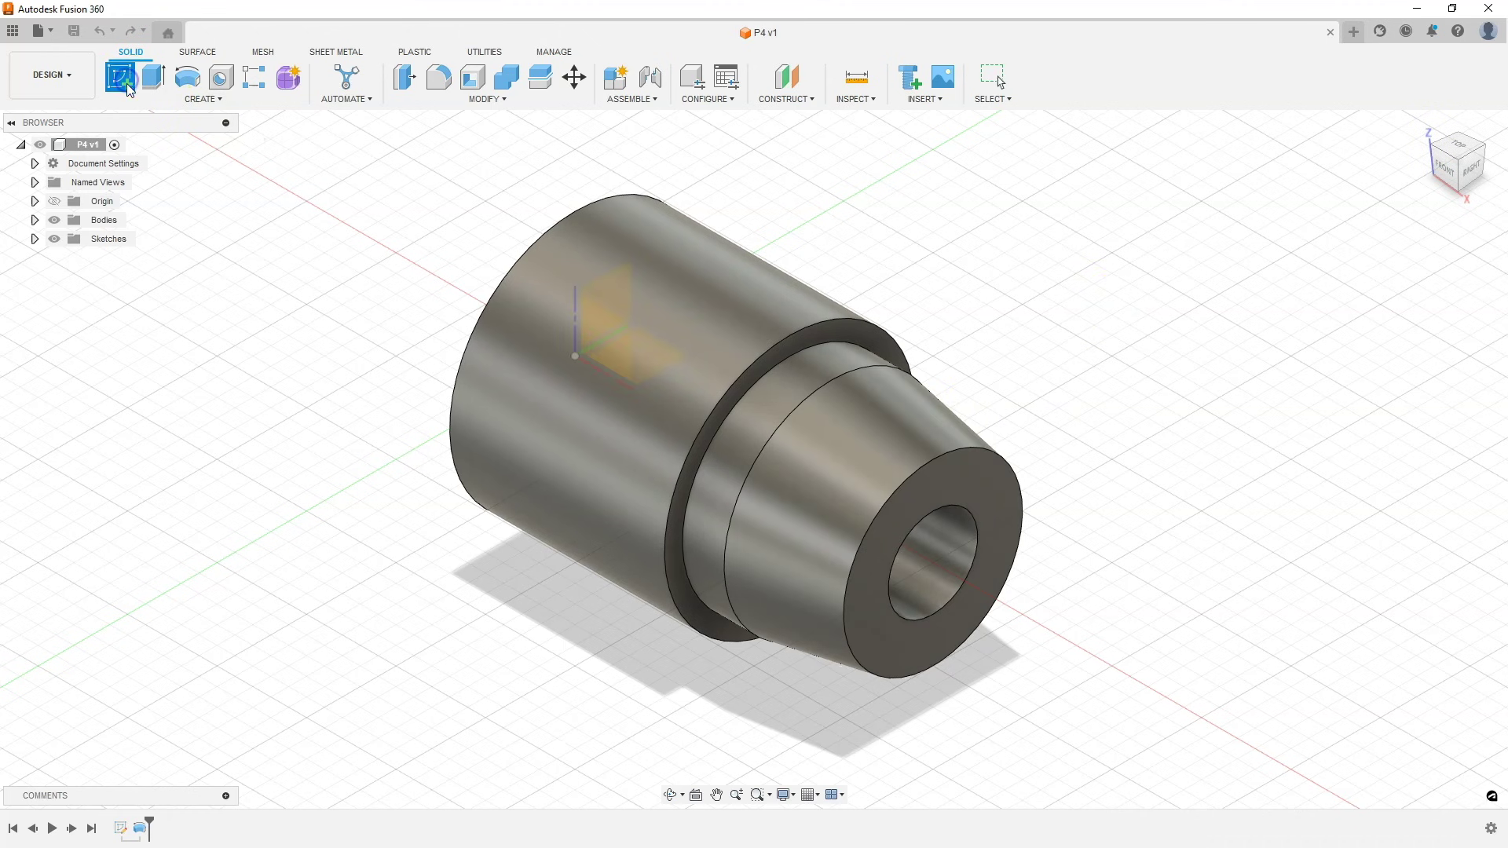
{"action": "left_click", "coordinate": [592, 328]}
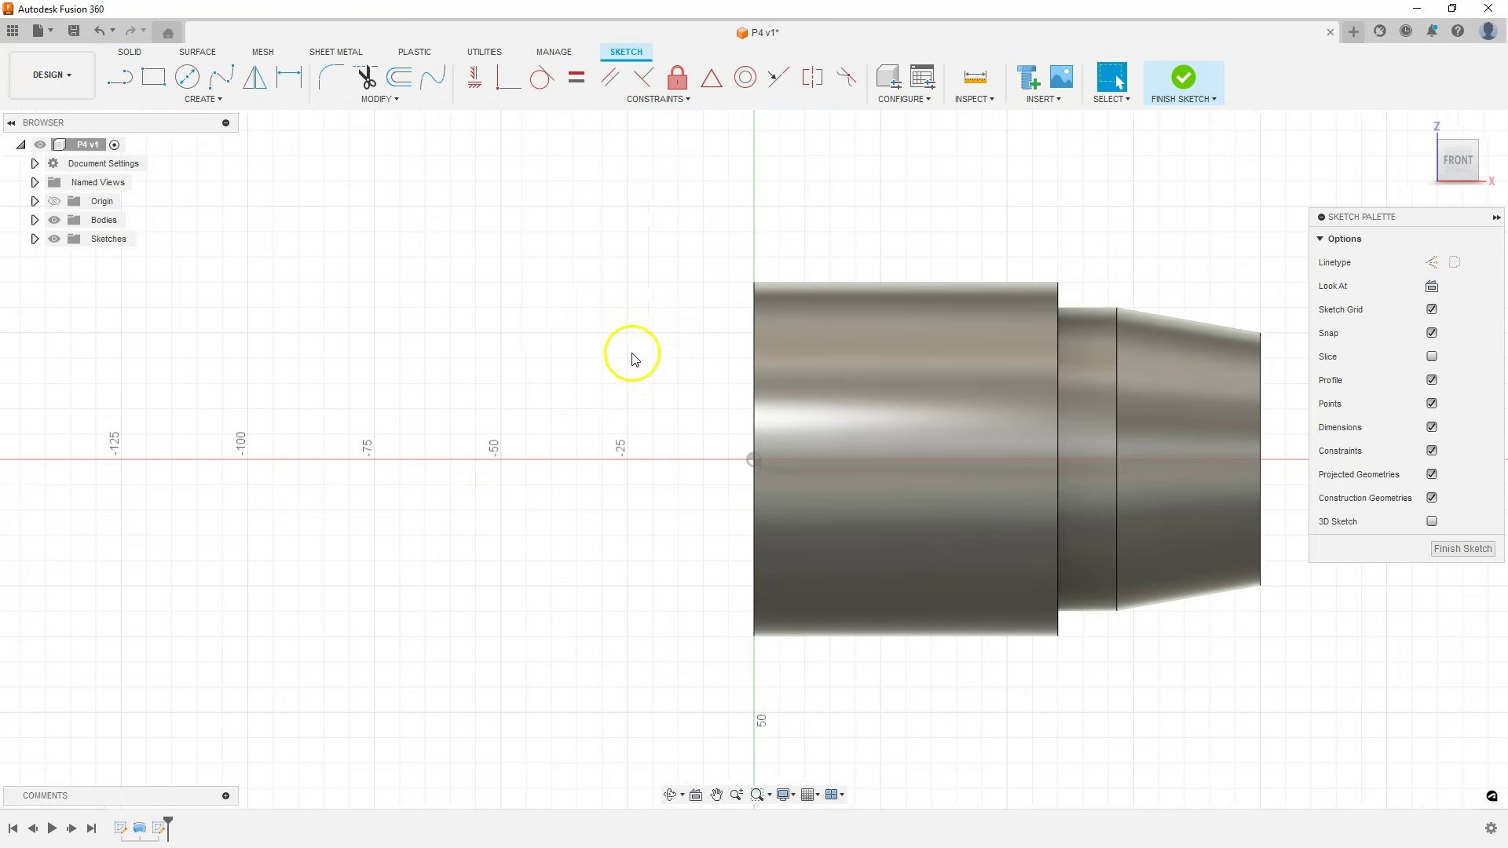
{"action": "left_click", "coordinate": [193, 78]}
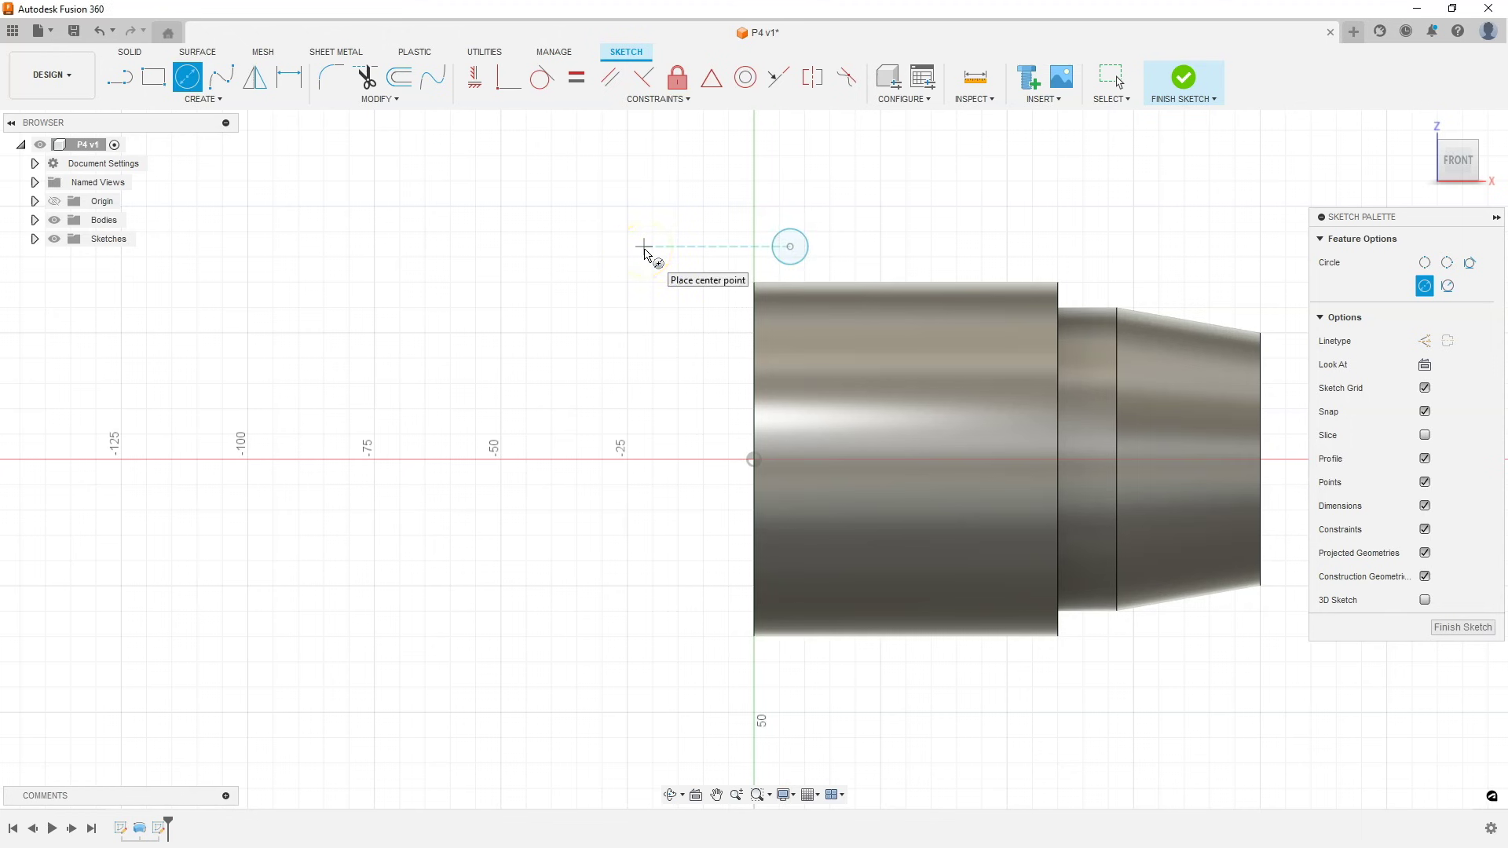
{"action": "left_click", "coordinate": [286, 79]}
{"action": "left_click", "coordinate": [792, 239]}
{"action": "left_click", "coordinate": [876, 202]}
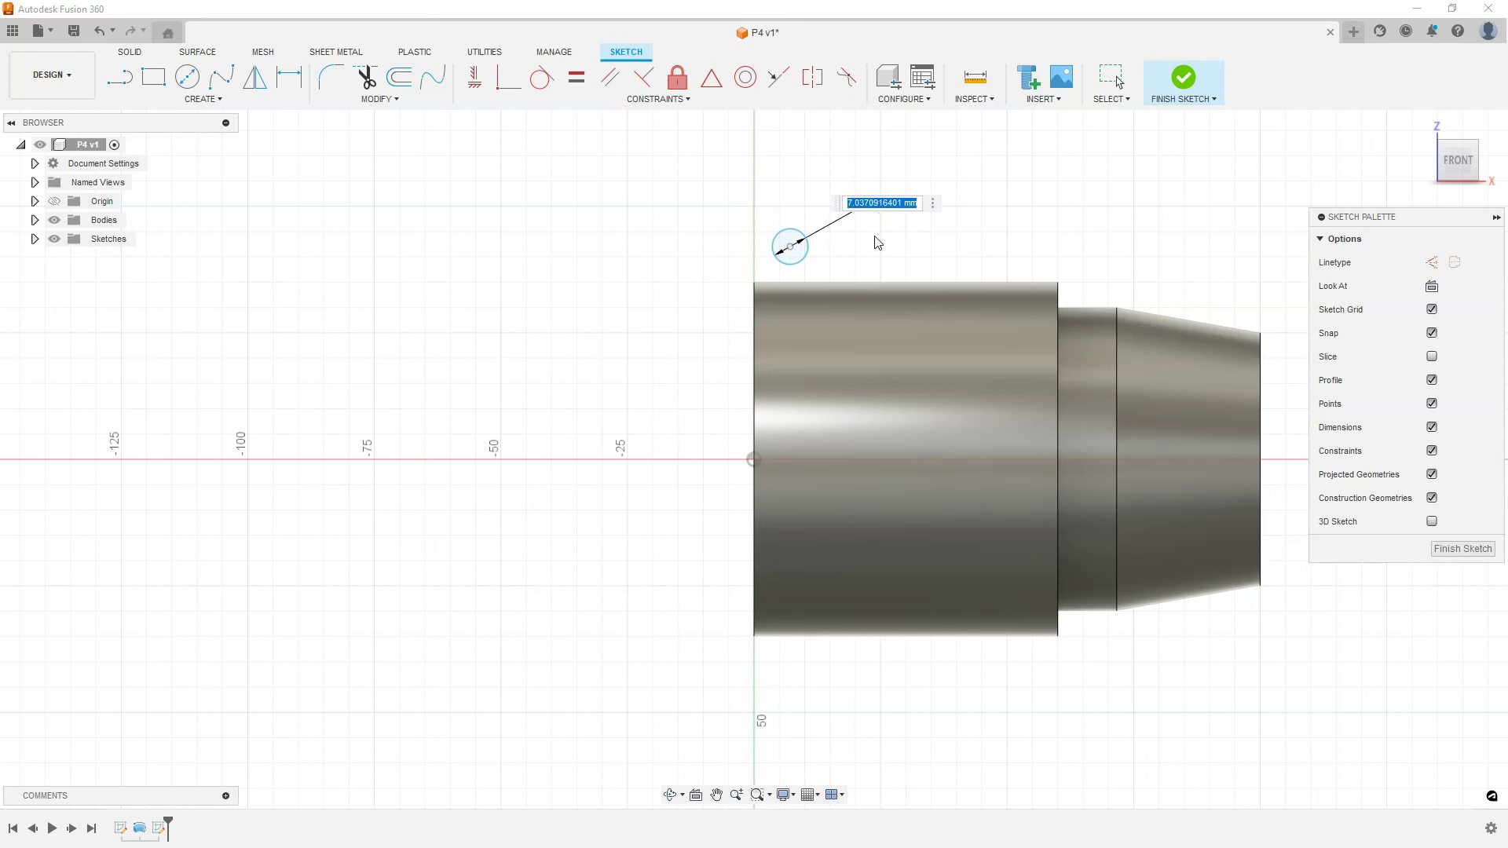
{"action": "type", "text": "10"}
{"action": "key", "text": "Return"}
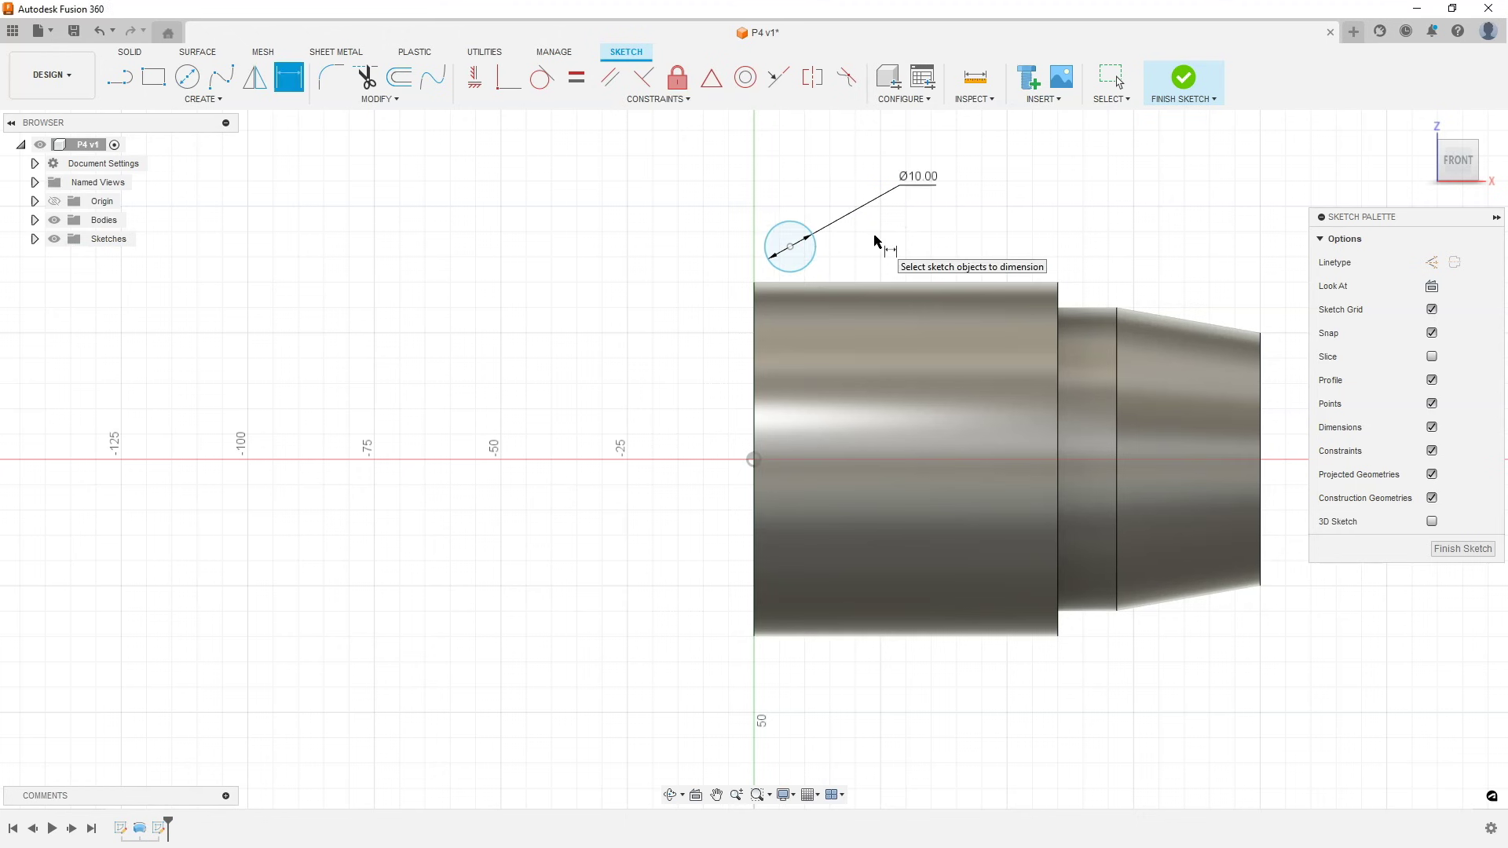
Step: Dimension the circle's center 10 mm horizontally from the upper corner of the cylinder's back end
{"action": "left_click", "coordinate": [790, 246]}
{"action": "left_click", "coordinate": [755, 284]}
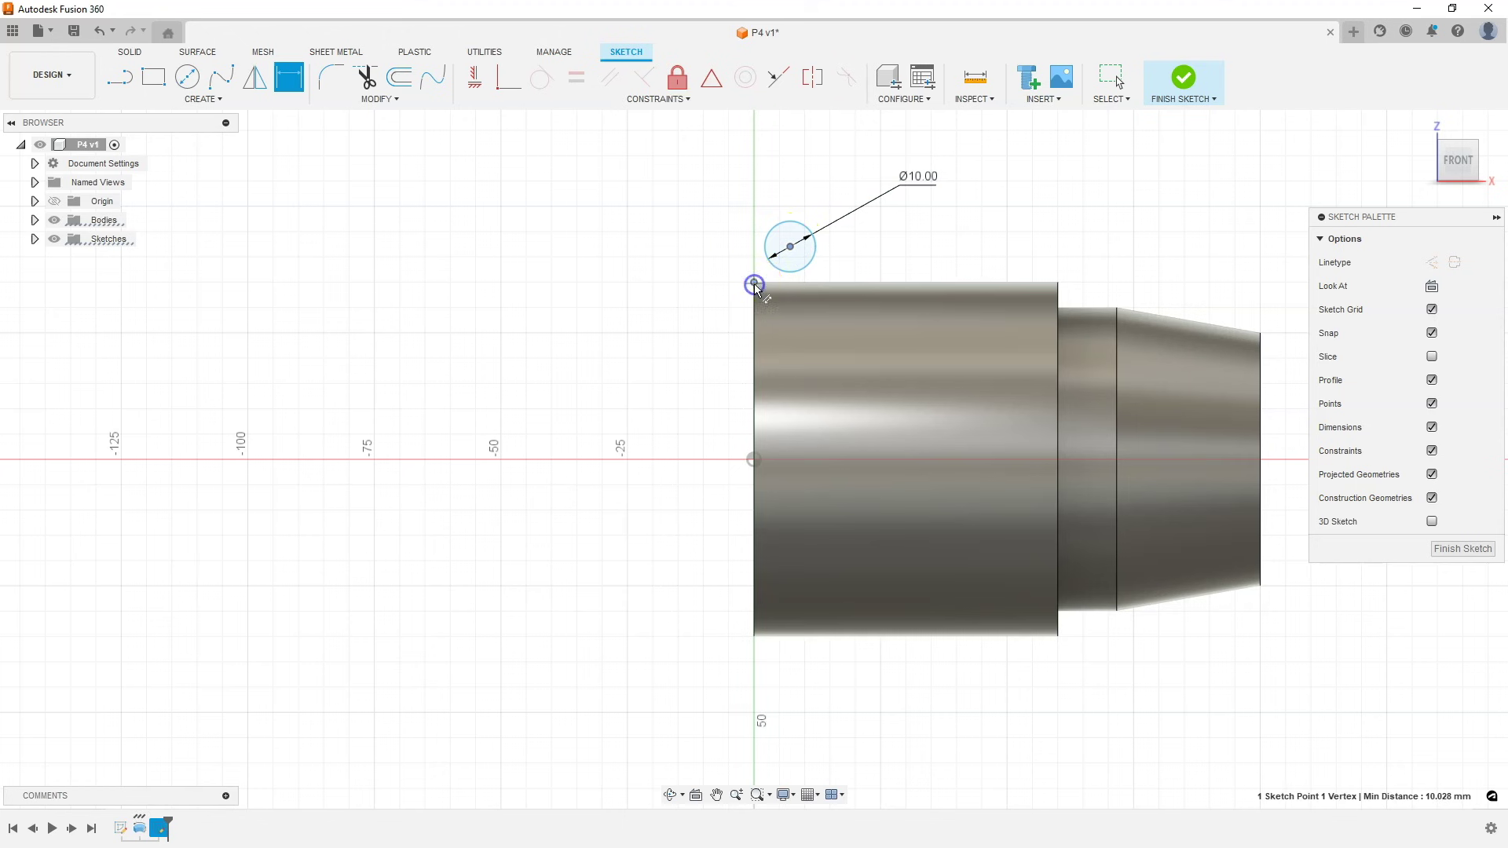
{"action": "left_click", "coordinate": [769, 172]}
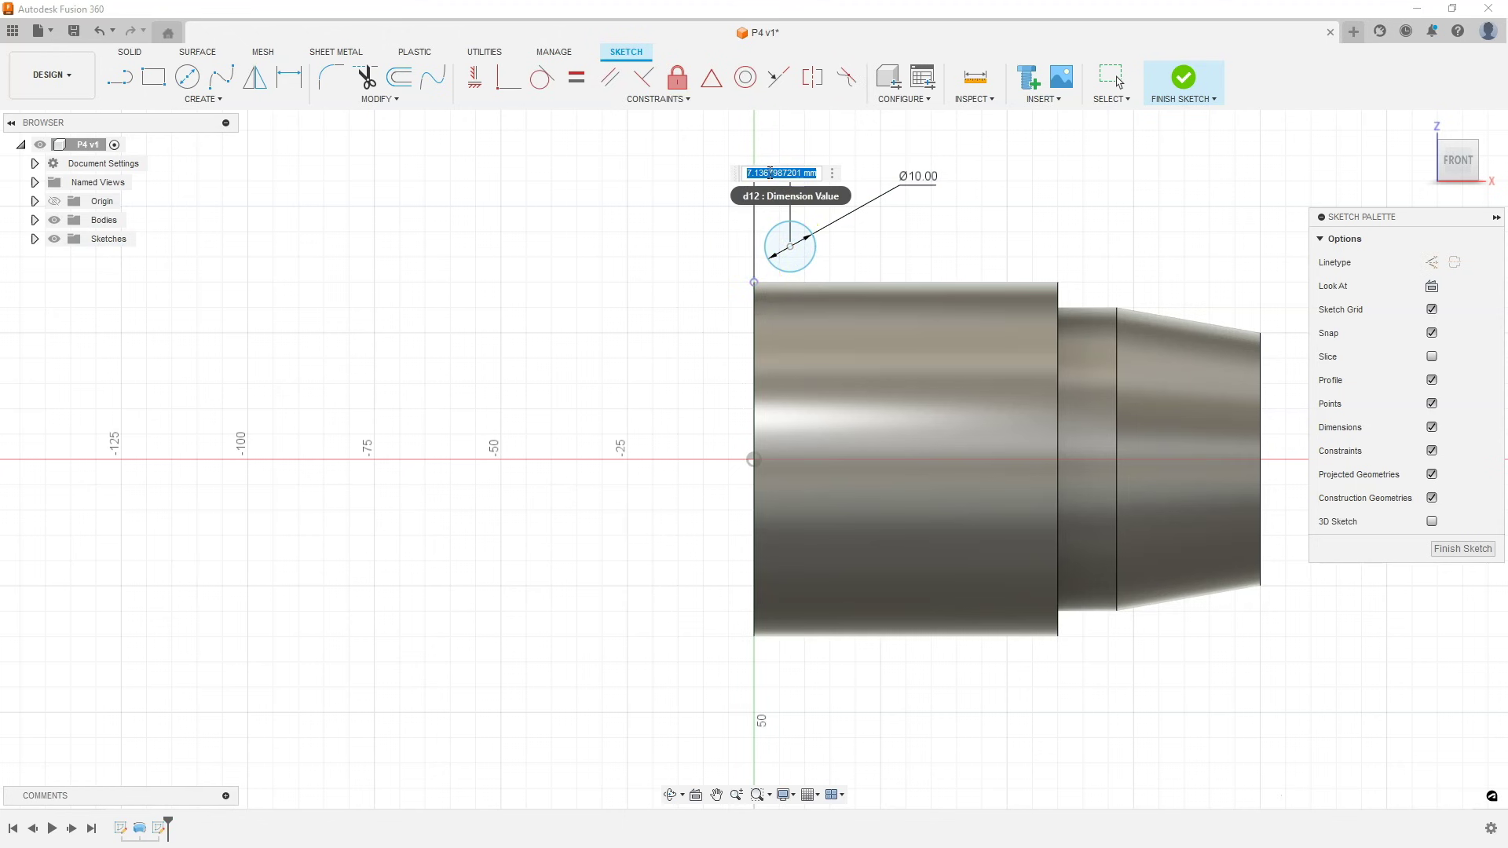
{"action": "type", "text": "10"}
{"action": "key", "text": "Return"}
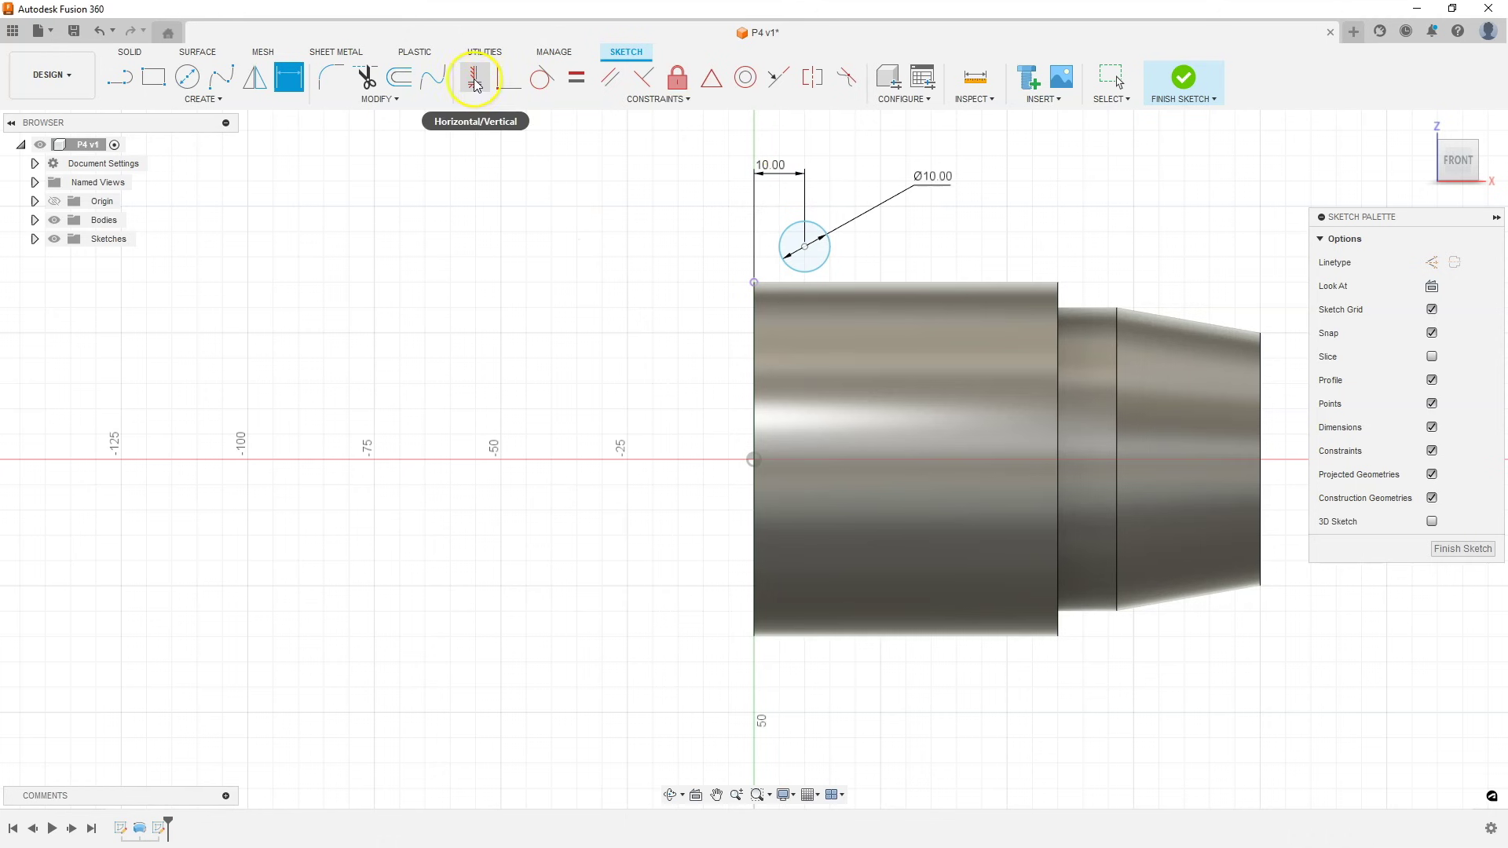
Step: Align the circle's center horizontally with the upper corner of the cylinder's back end and finish the sketch
{"action": "left_click", "coordinate": [804, 246]}
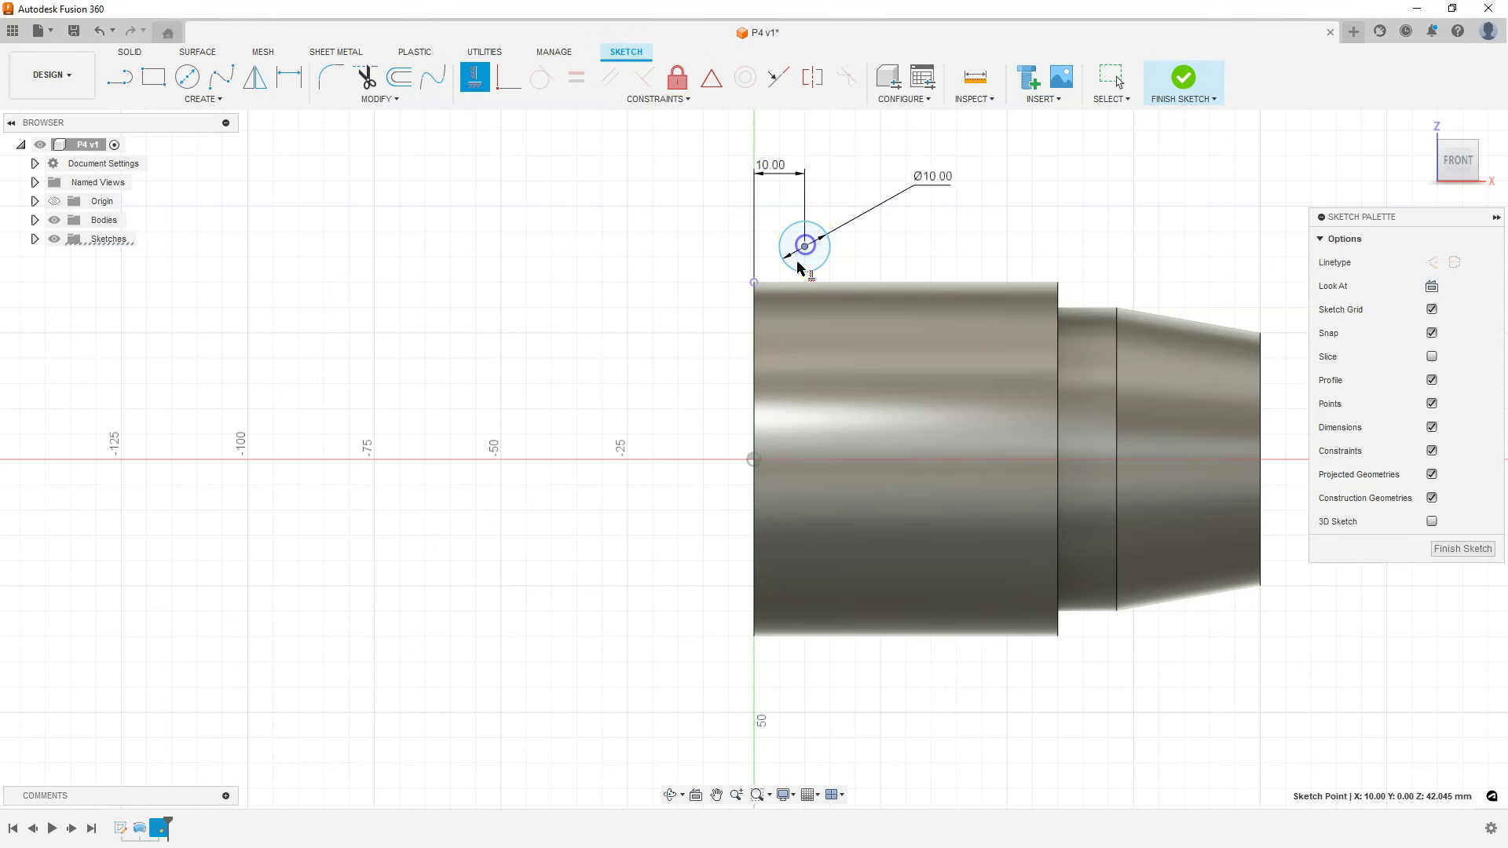
{"action": "left_click", "coordinate": [757, 288]}
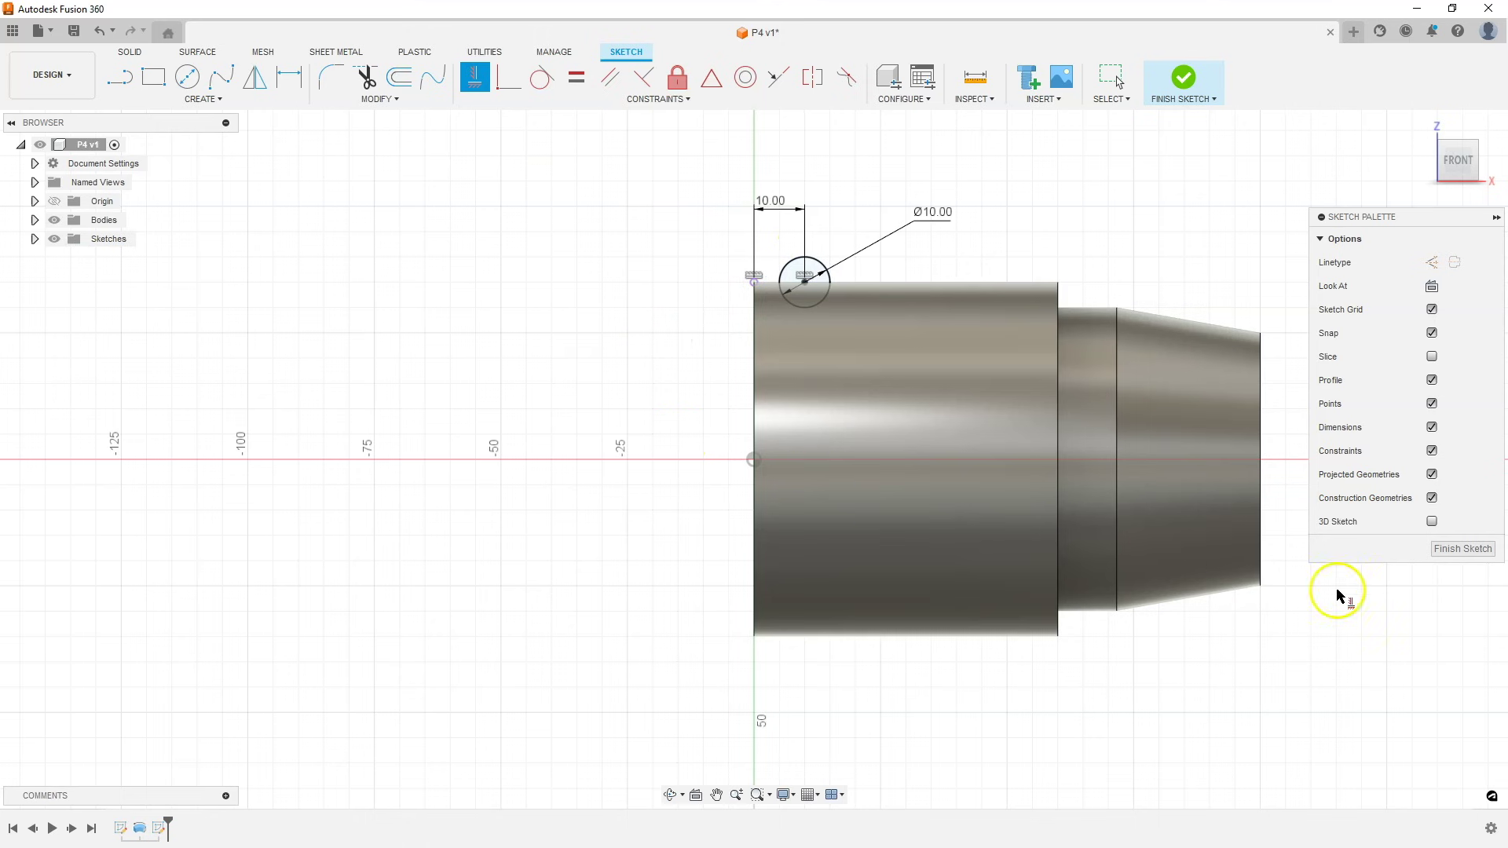
{"action": "left_click", "coordinate": [1443, 553]}
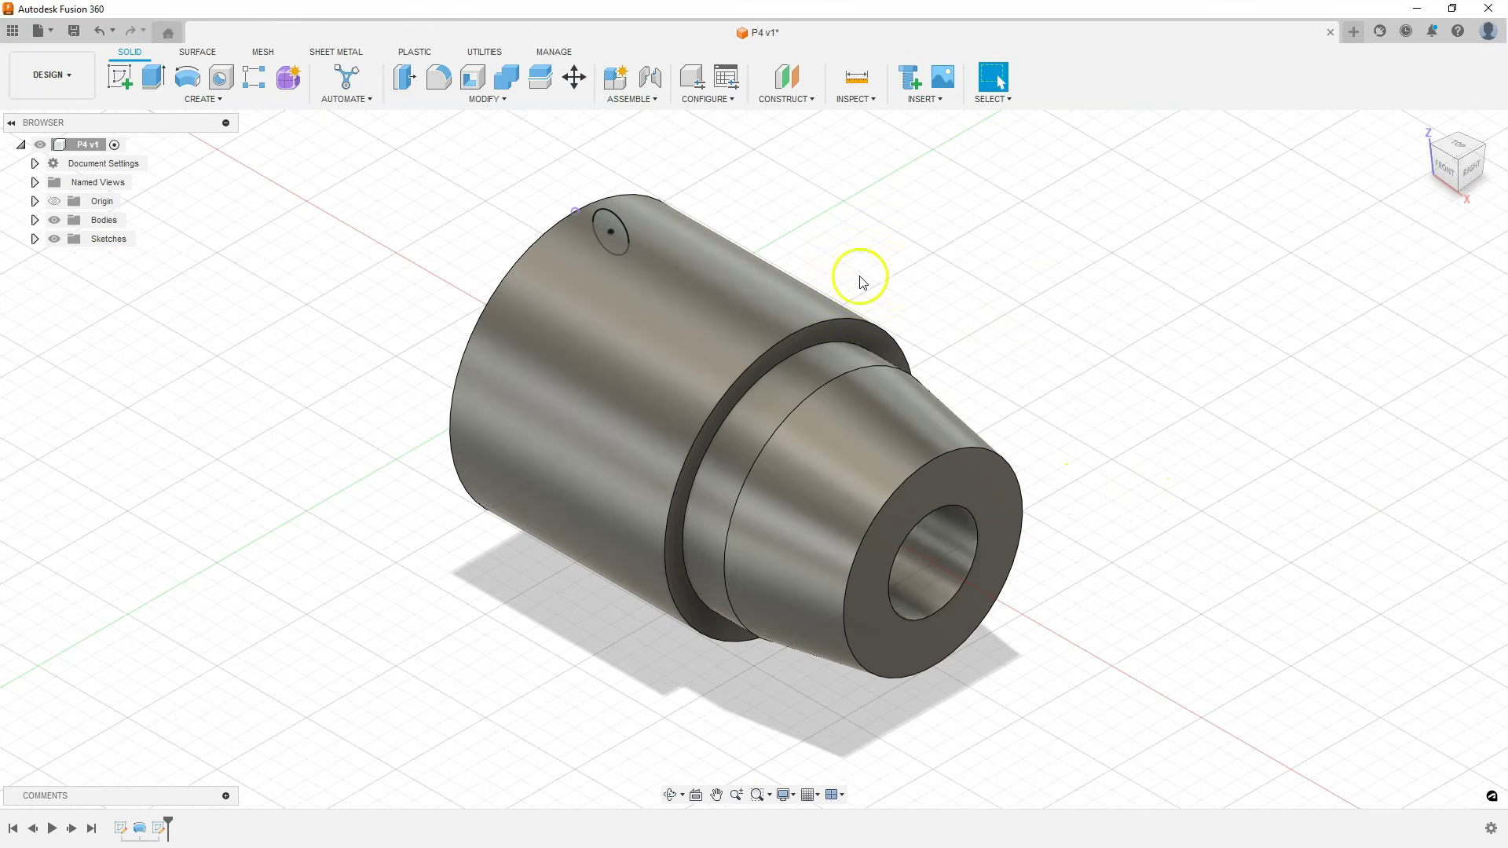
Step: Start a 360-degree Revolve of the circle around the axis of the large cylindrical face
{"action": "left_click", "coordinate": [187, 84]}
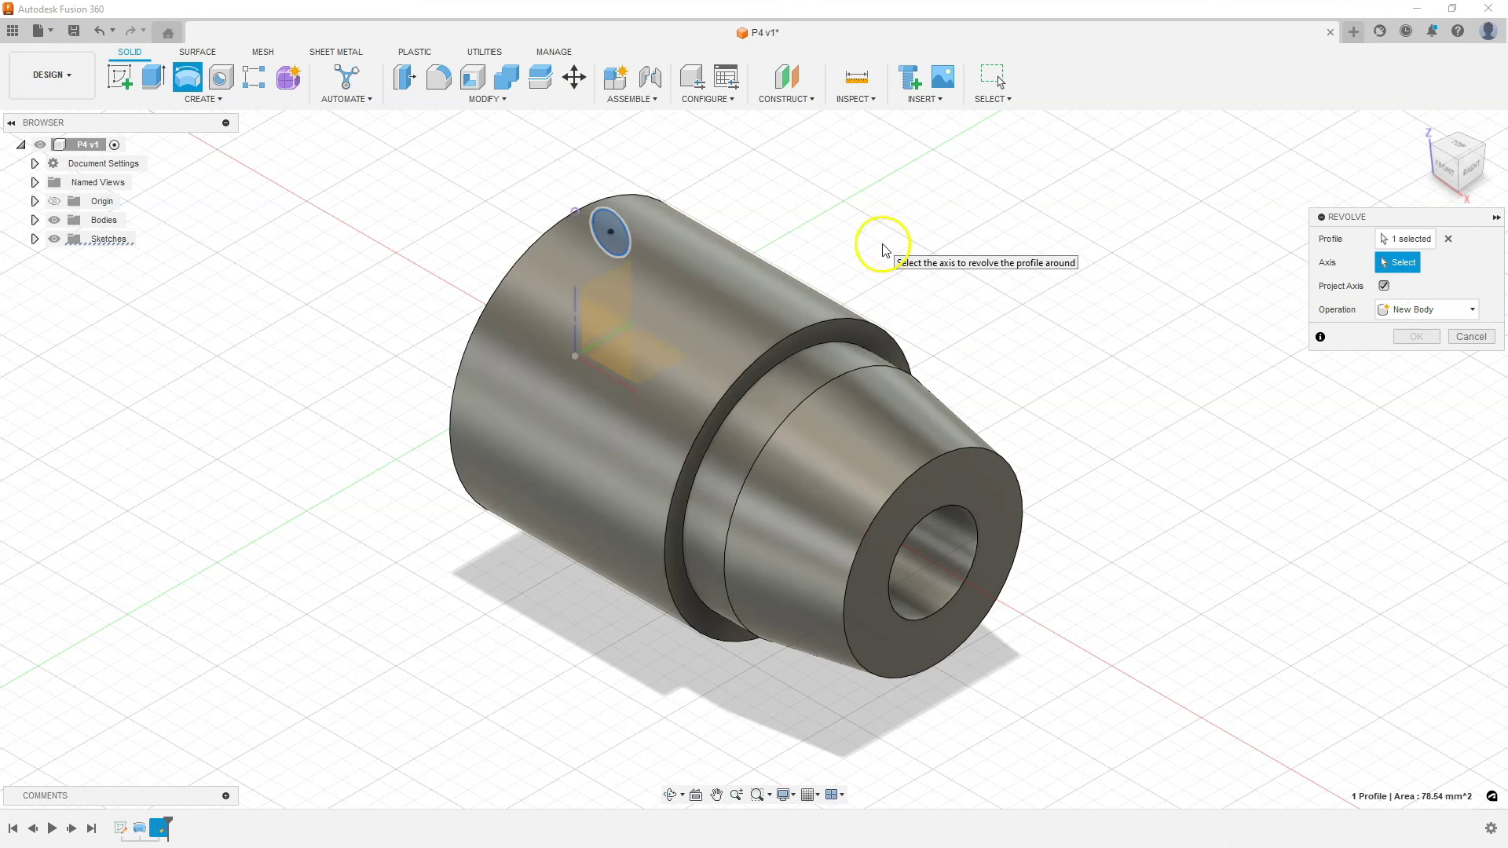
{"action": "left_click", "coordinate": [742, 299]}
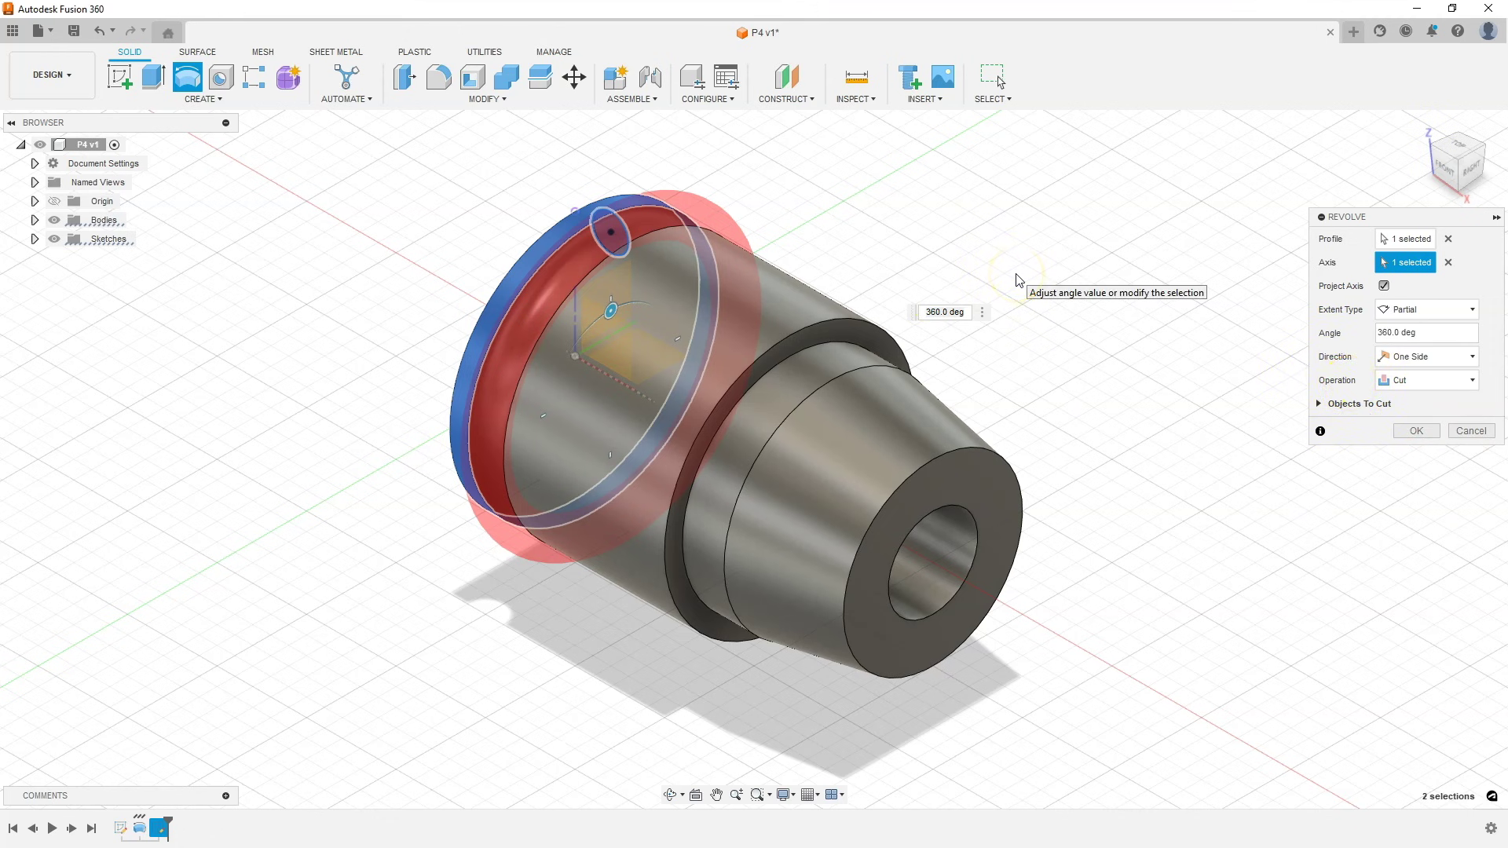
{"action": "left_click", "coordinate": [678, 249]}
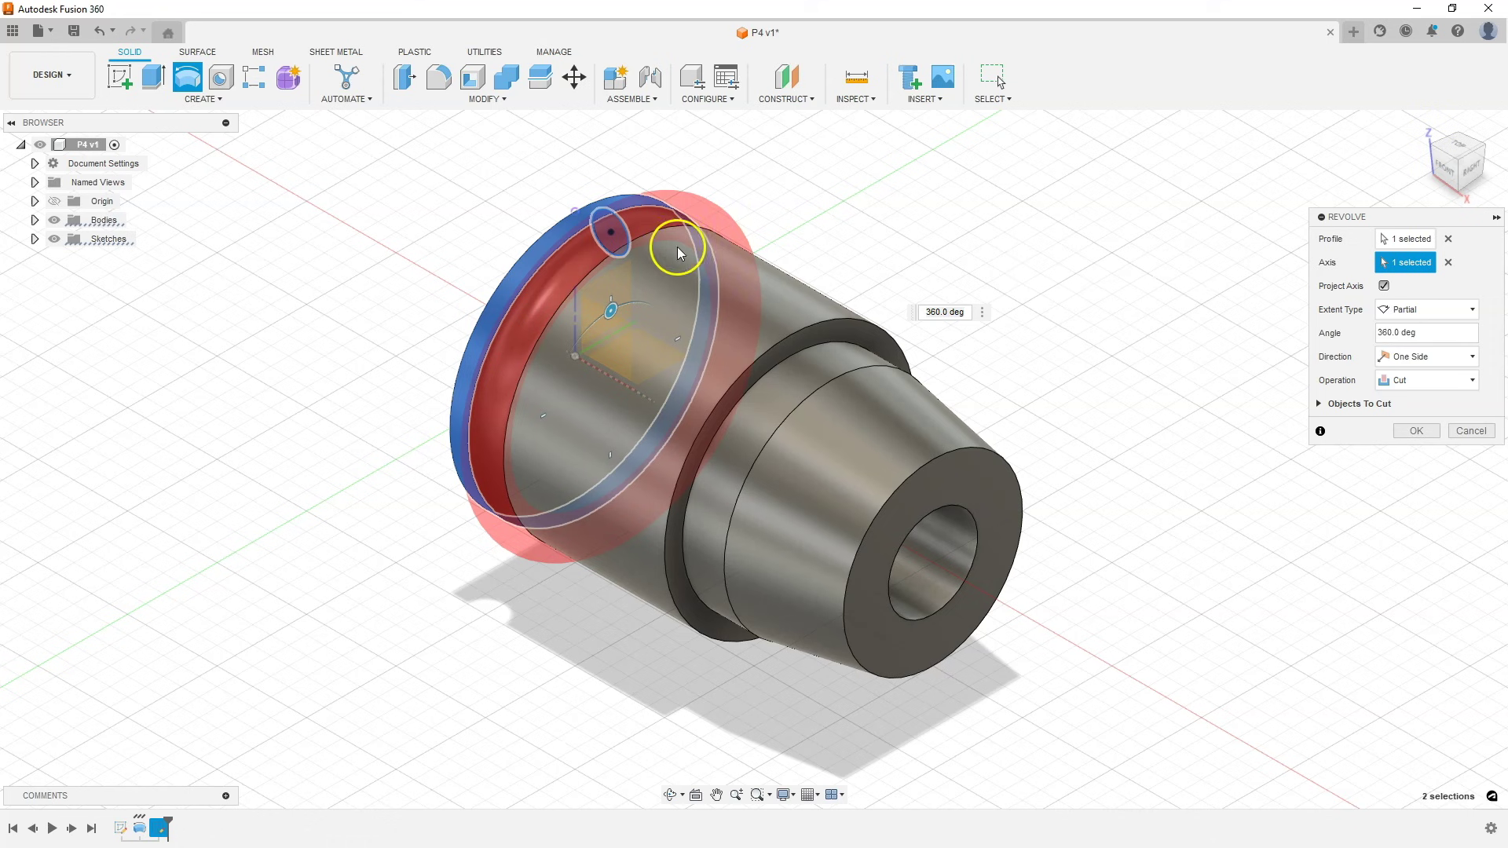
Step: Try the circle's revolve with the Join operation
{"action": "left_click", "coordinate": [1424, 381]}
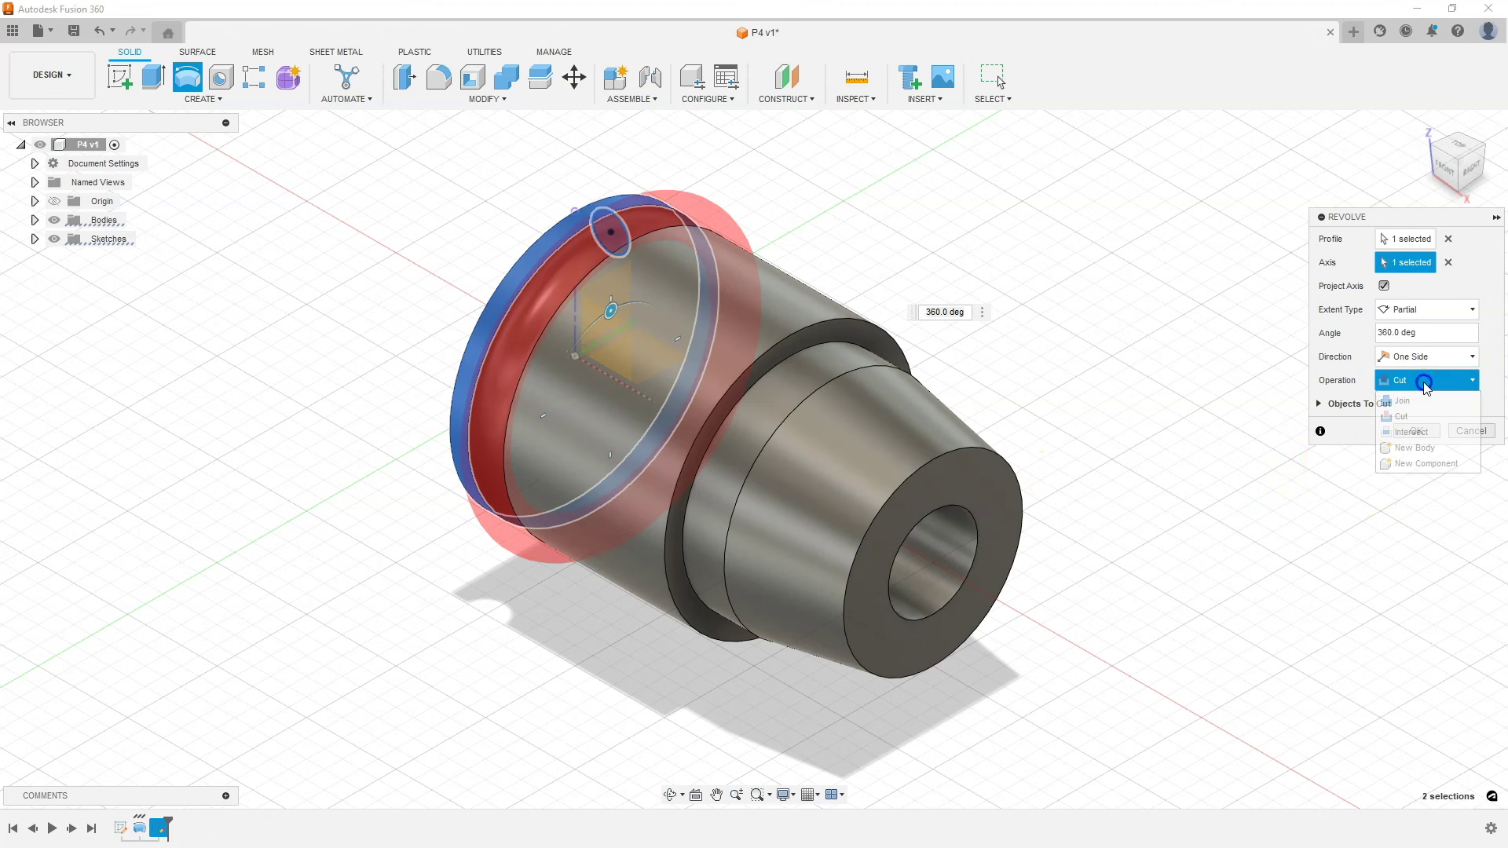
{"action": "left_click", "coordinate": [1410, 404]}
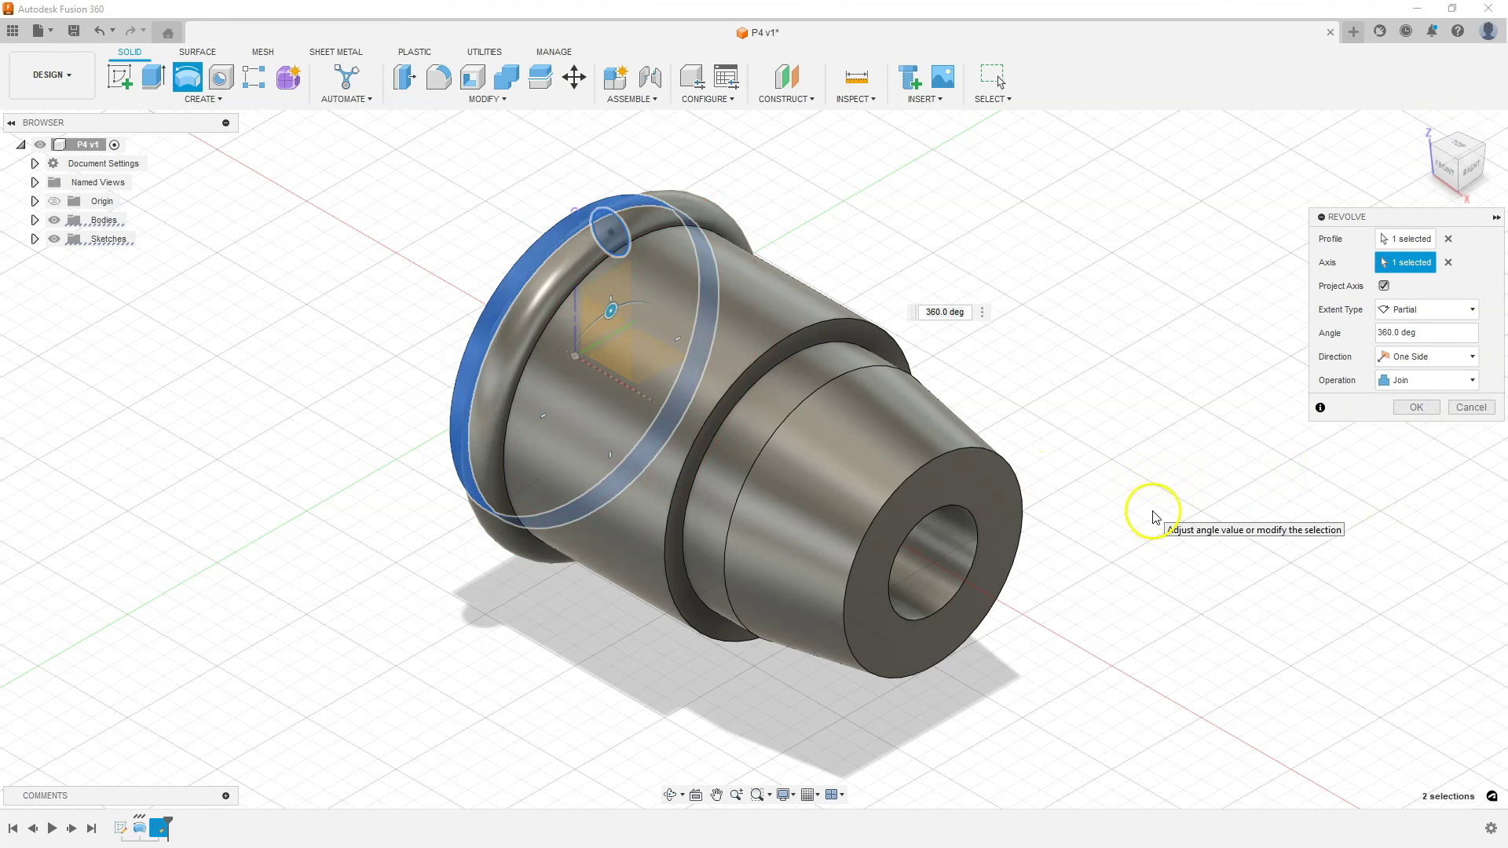
Step: Set the revolve operation to Cut and create the round groove around the large cylinder
{"action": "left_click", "coordinate": [1383, 382]}
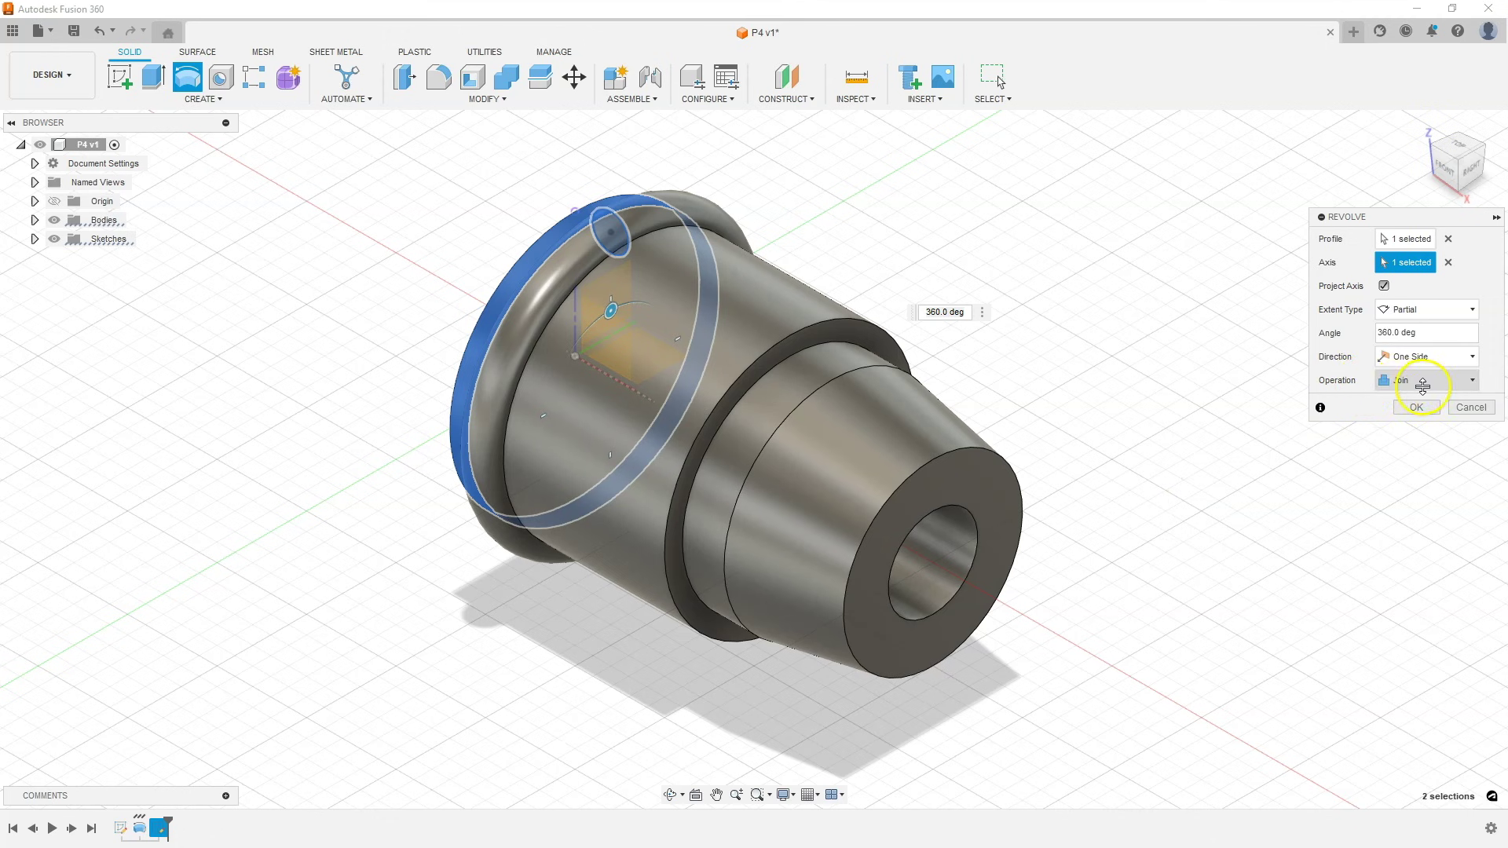
{"action": "left_click", "coordinate": [1419, 421]}
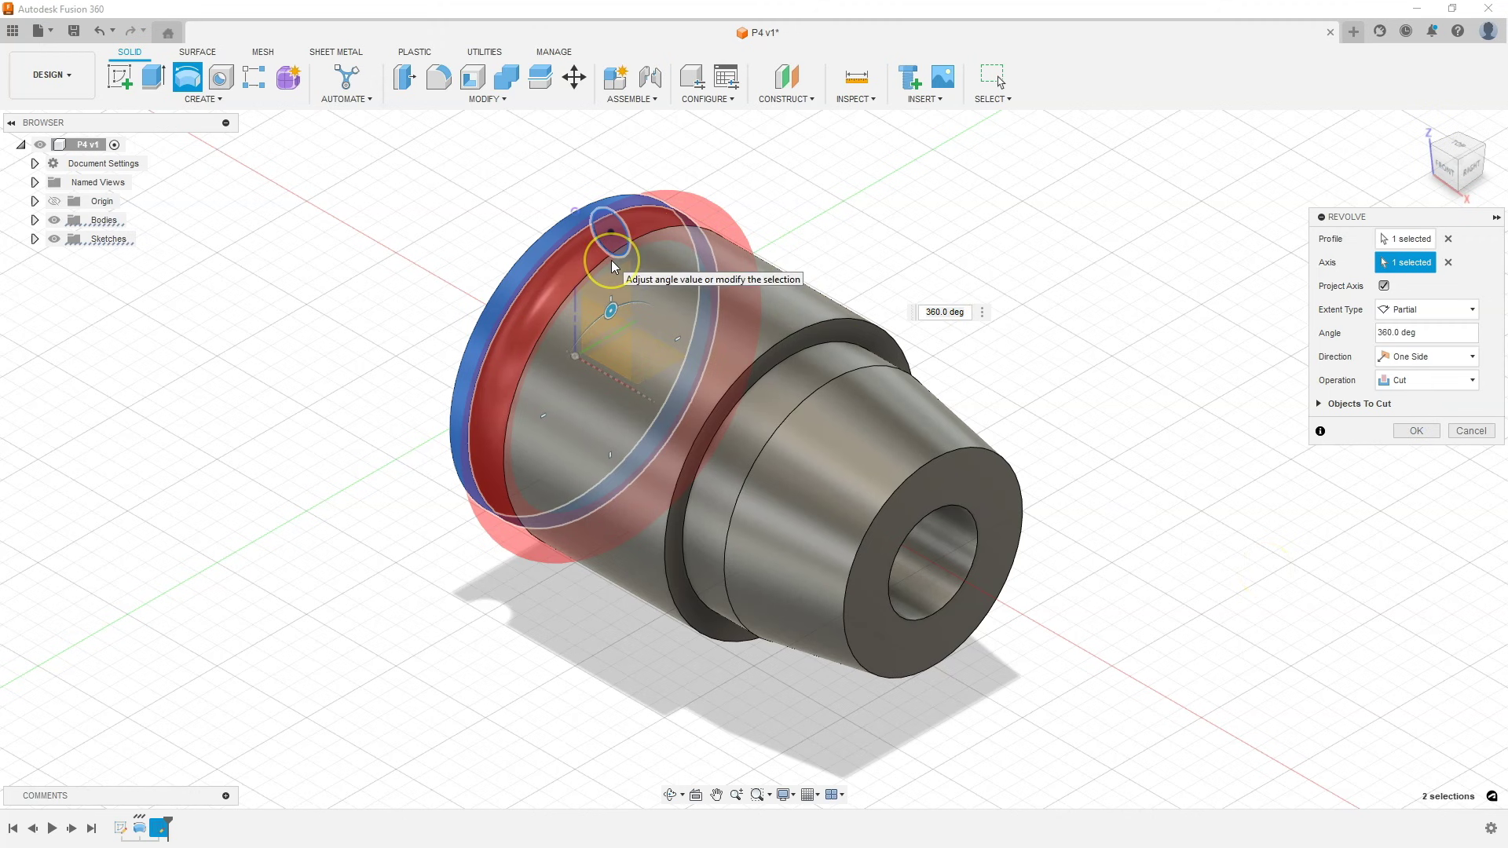
{"action": "left_click", "coordinate": [283, 345]}
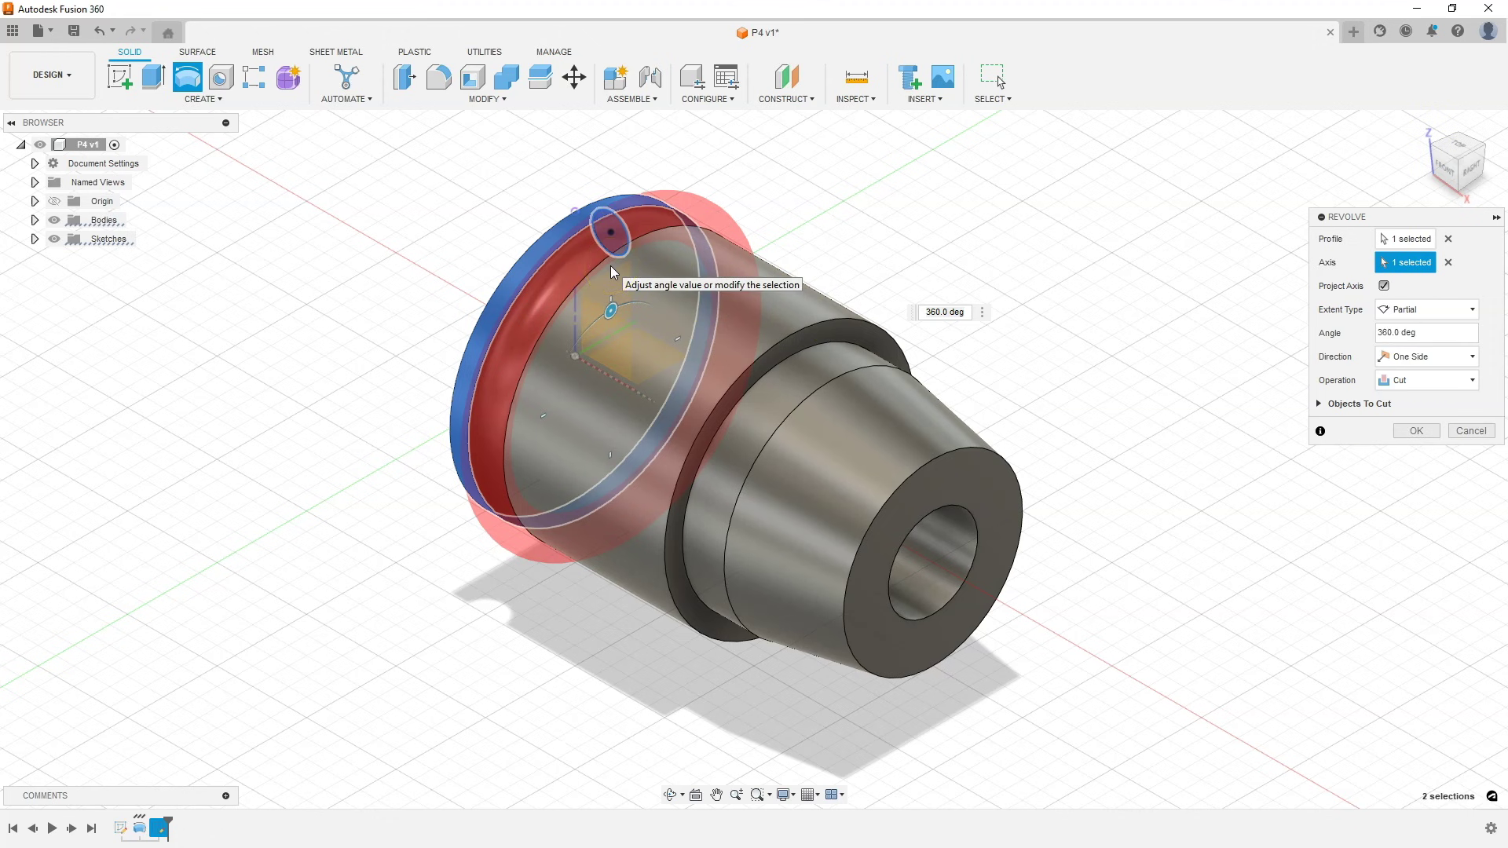
{"action": "left_click", "coordinate": [1416, 431]}
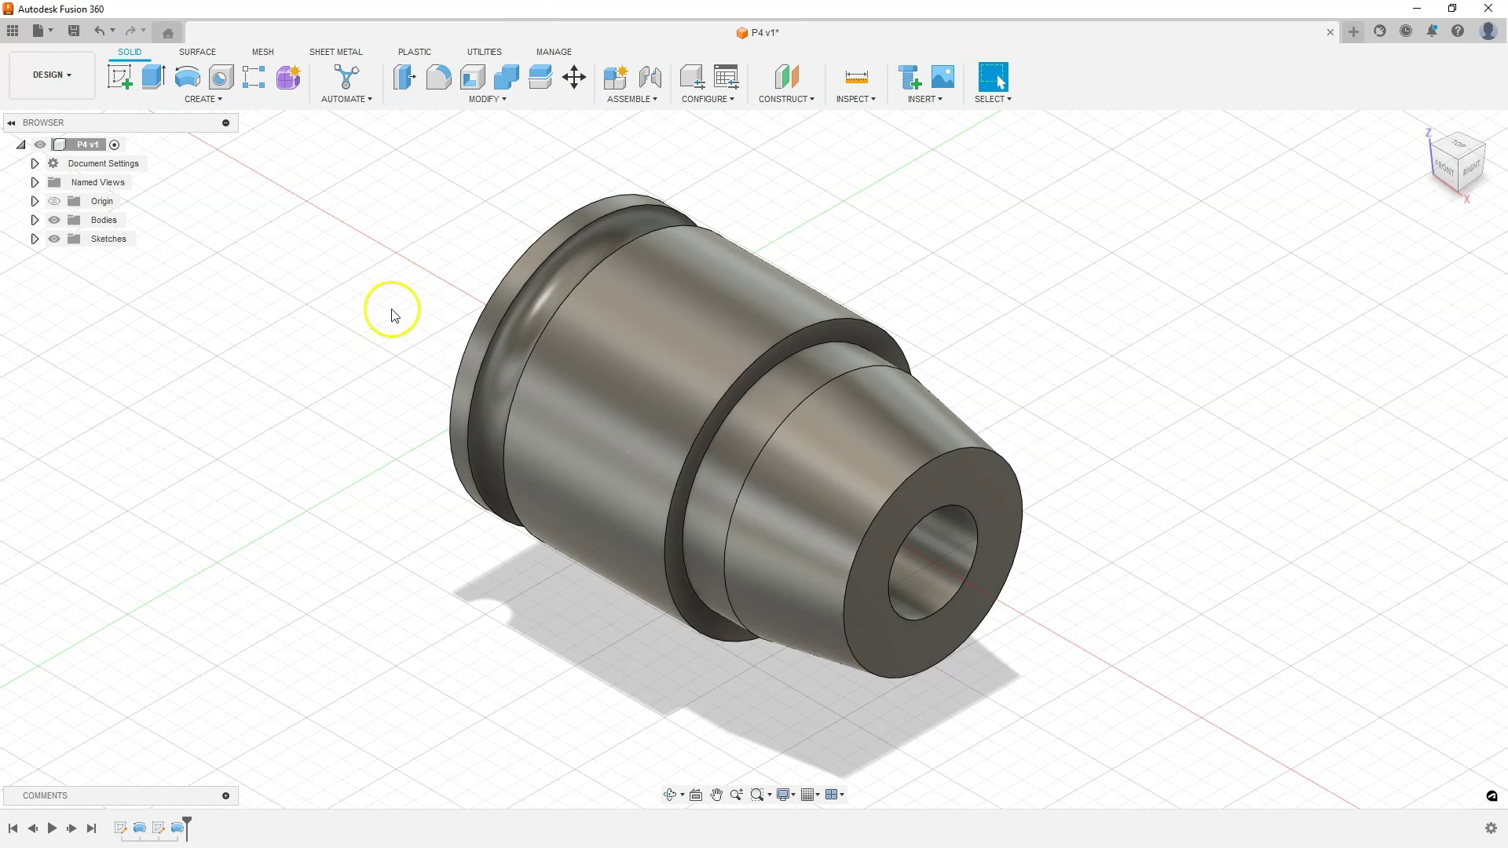
Step: Save the grooved part as a new version of P4
{"action": "left_click", "coordinate": [74, 31]}
{"action": "left_click", "coordinate": [736, 468]}
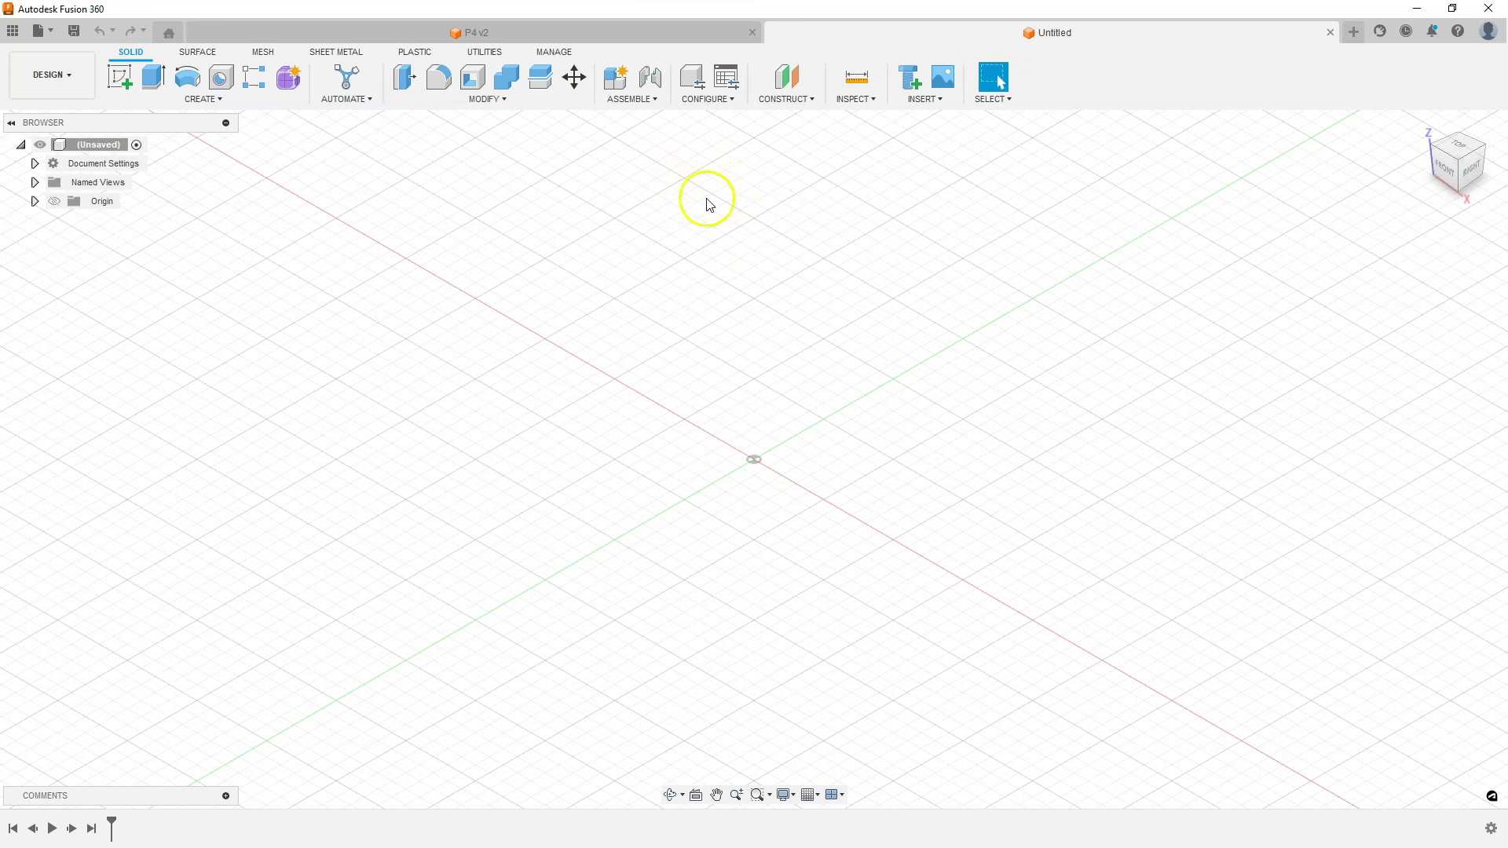
Step: Start a sketch on the horizontal XY plane and draw a rectangle about 112 by 57 mm from the origin
{"action": "left_click", "coordinate": [128, 78]}
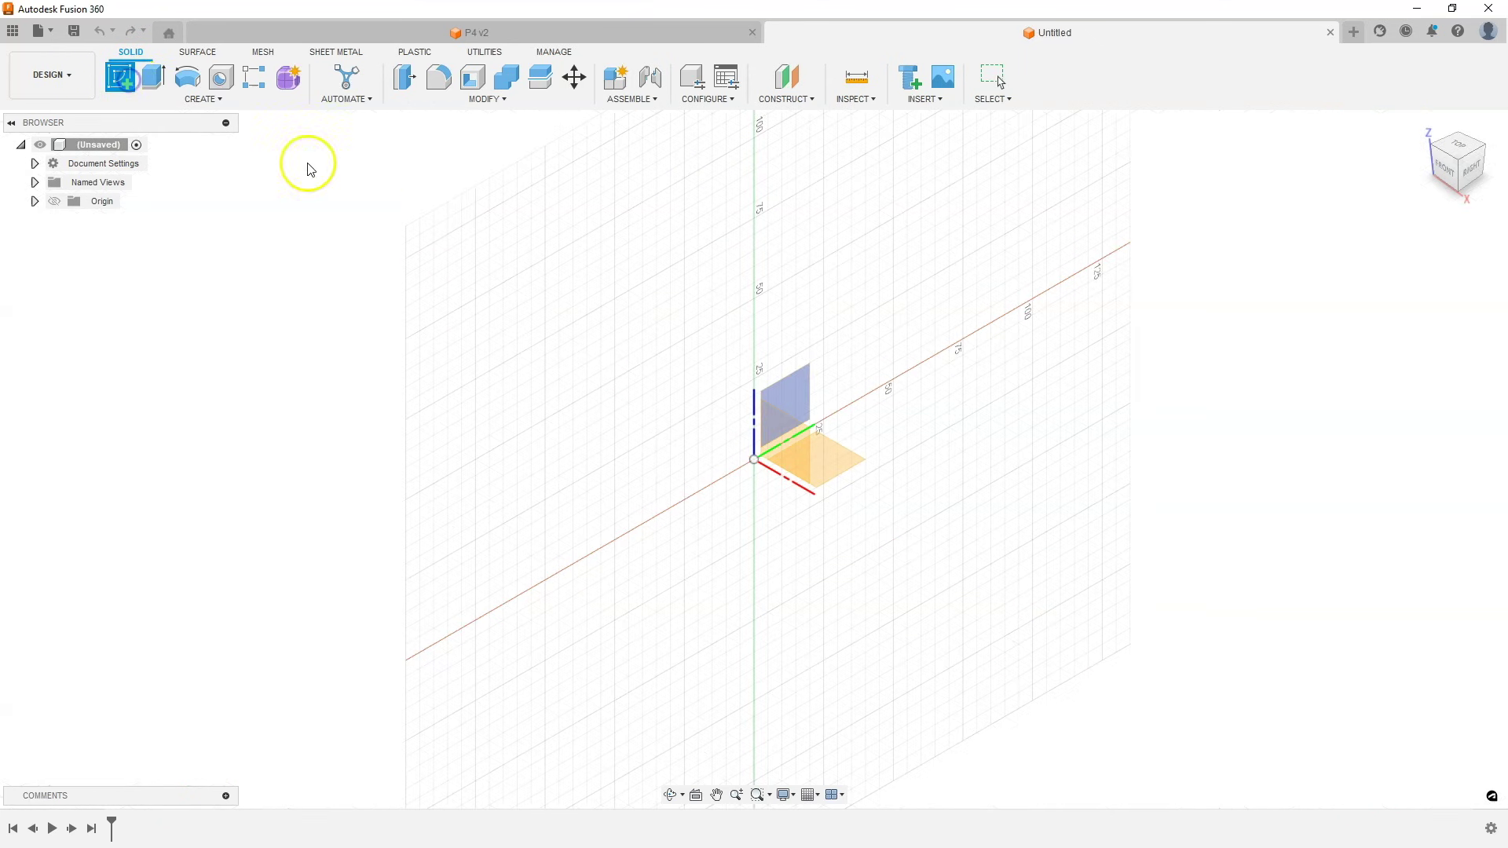
{"action": "left_click", "coordinate": [849, 468]}
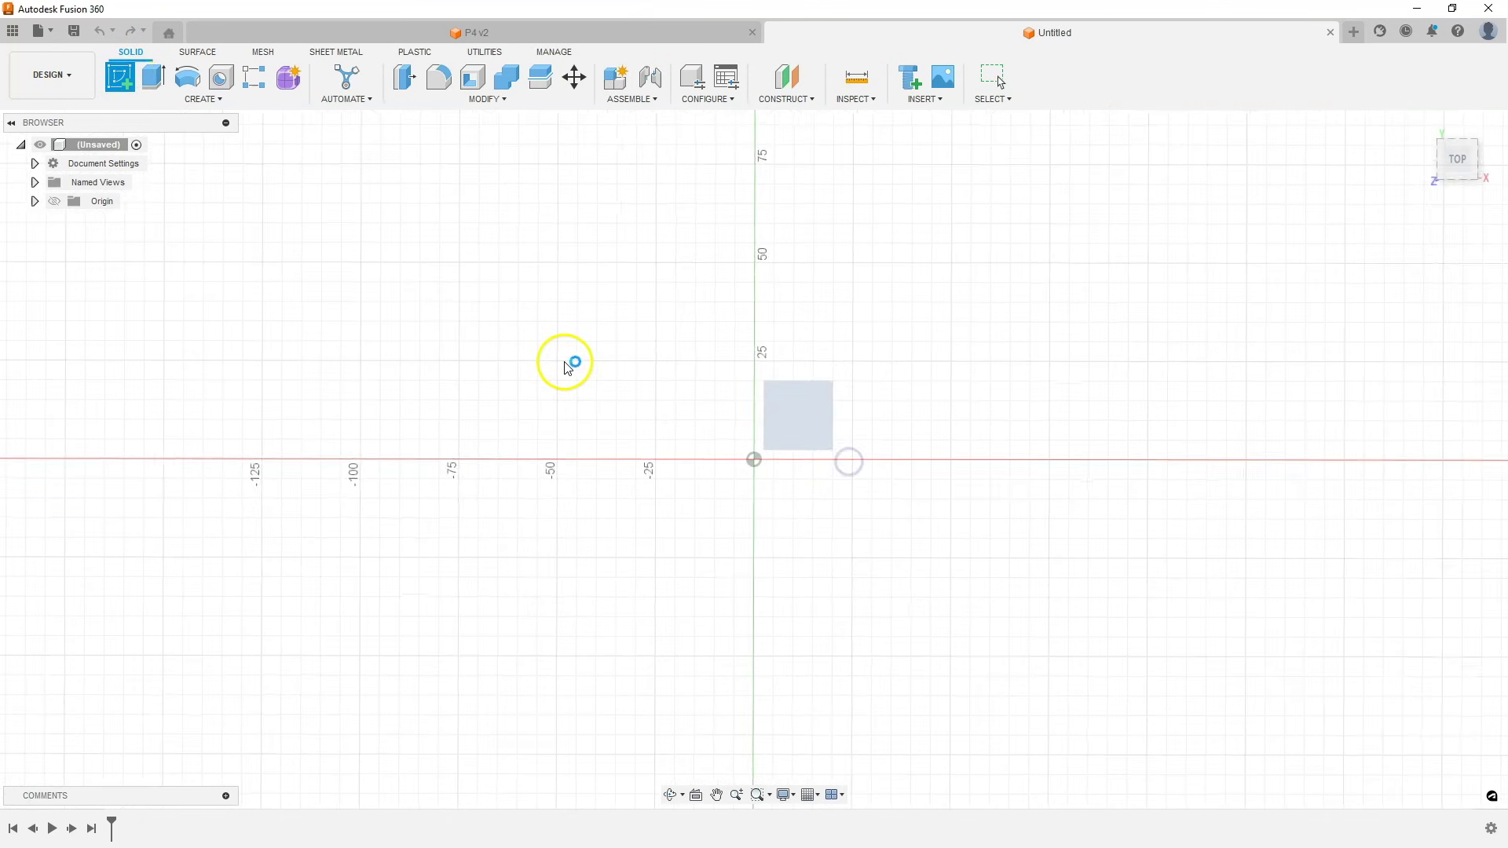
{"action": "left_click", "coordinate": [154, 76]}
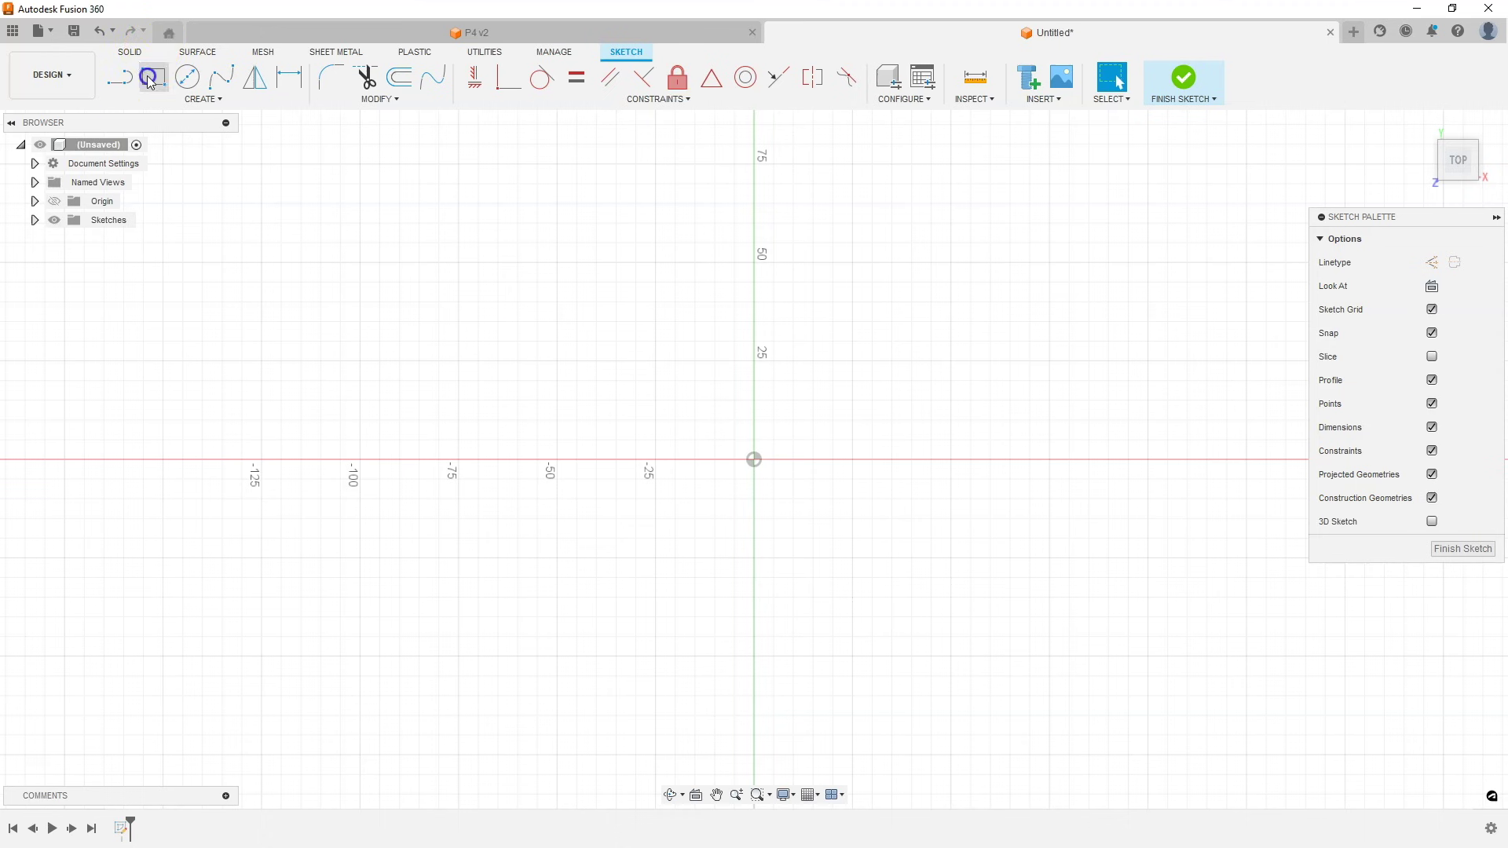
{"action": "left_click", "coordinate": [755, 463]}
{"action": "left_click", "coordinate": [1197, 233]}
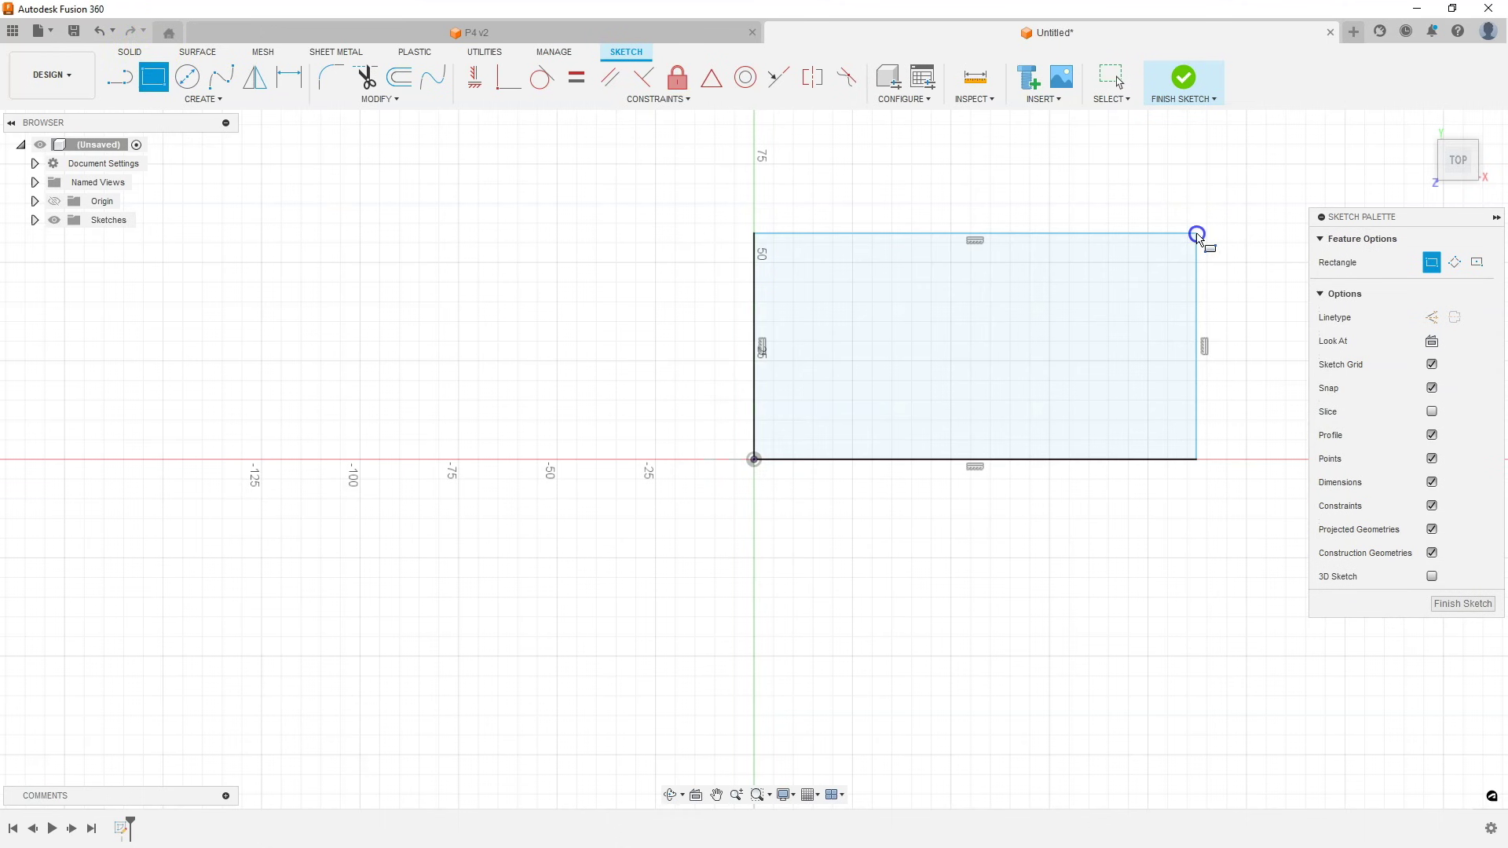
Step: Draw a circle inside the rectangle near its upper-left corner, centred about 12 mm across and 46 mm up from the origin
{"action": "left_click", "coordinate": [187, 77]}
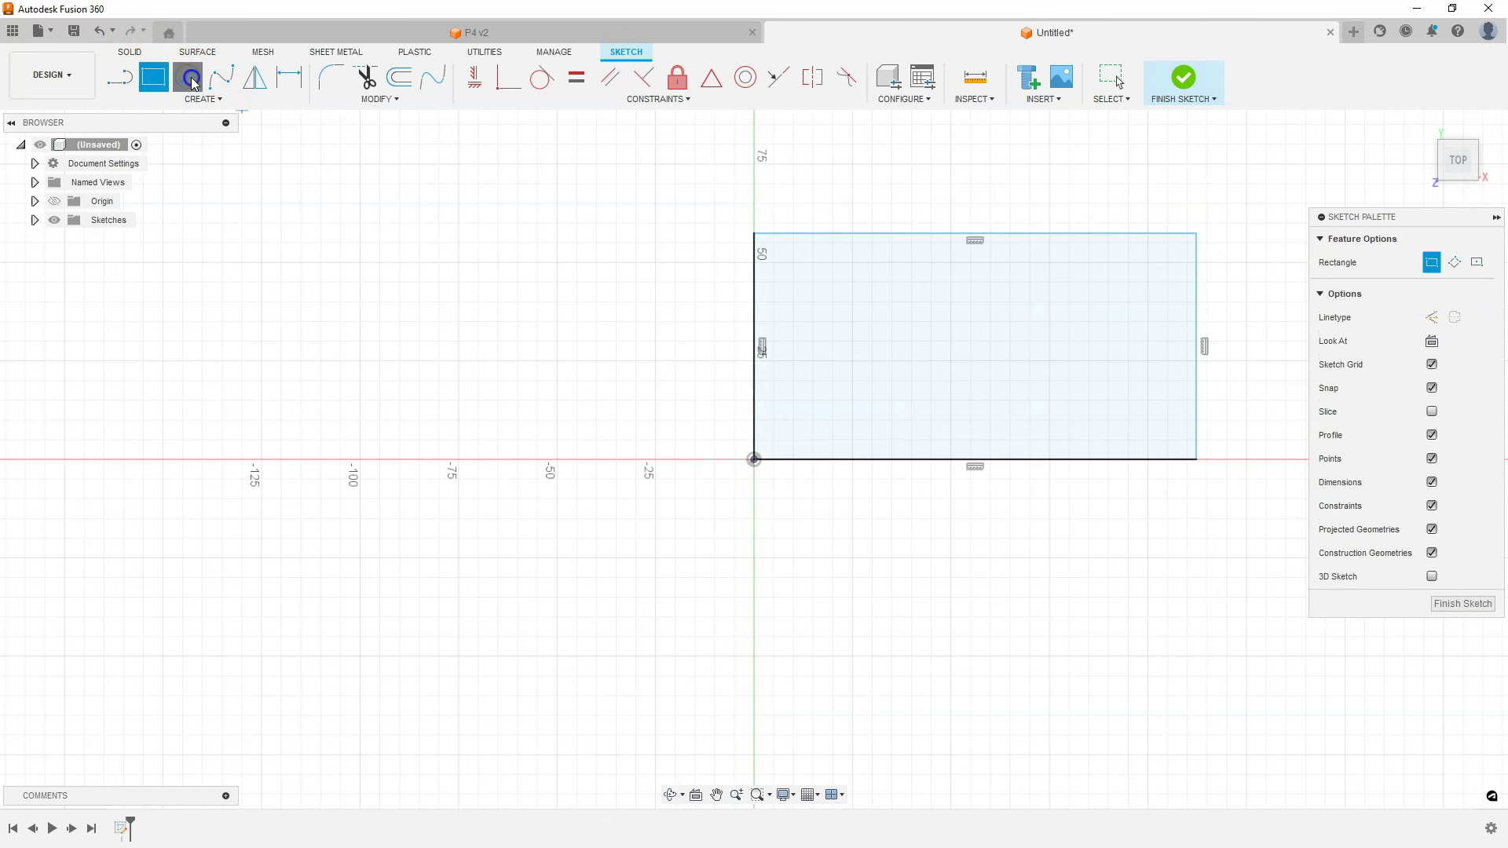
{"action": "left_click", "coordinate": [802, 278]}
{"action": "left_click", "coordinate": [815, 295]}
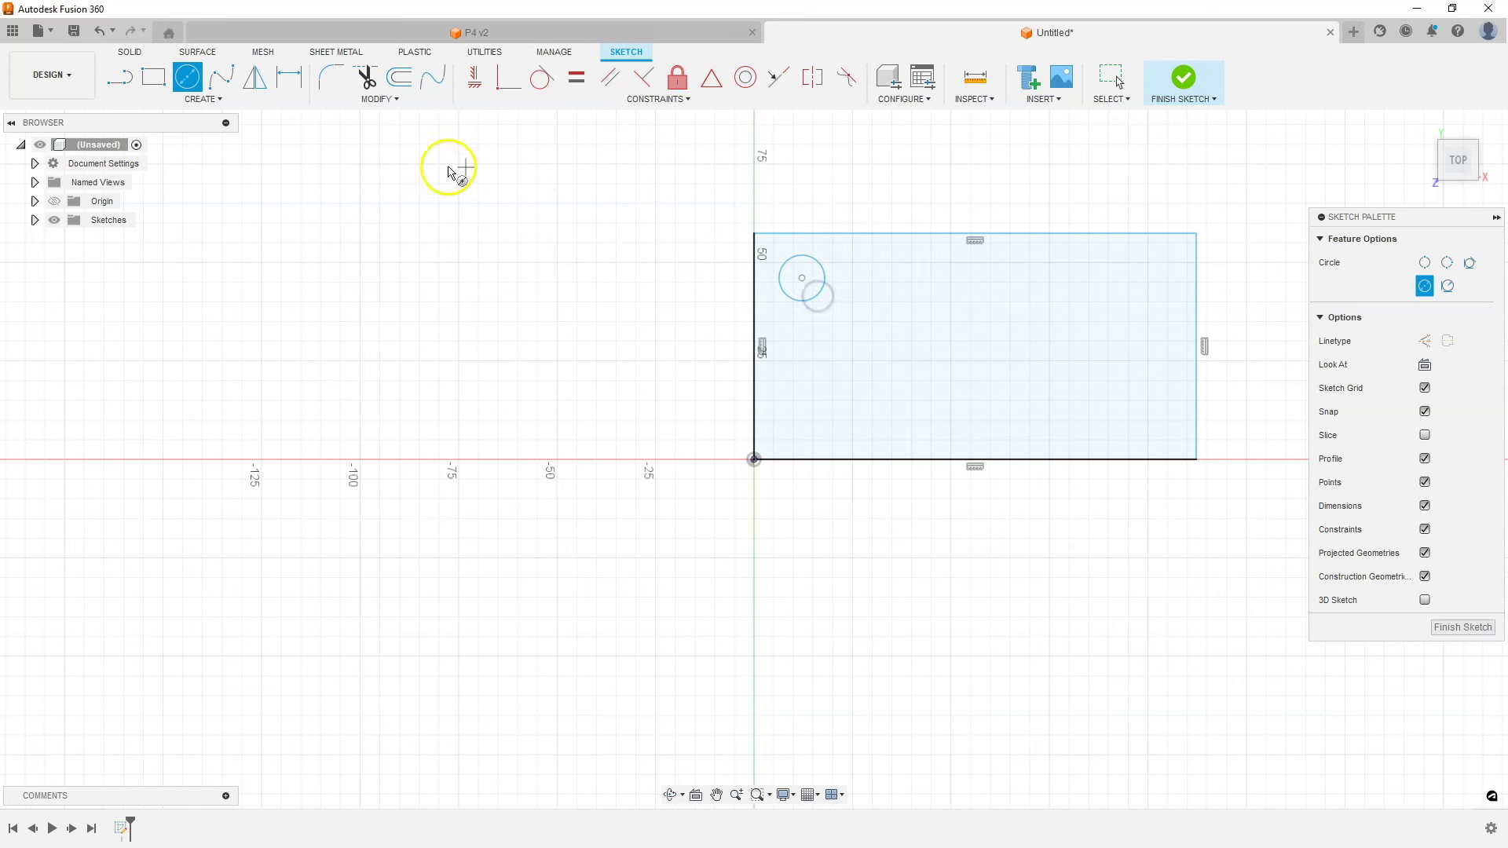
Step: Dimension the rectangle to 60 mm wide and 30 mm high
{"action": "left_click", "coordinate": [295, 82]}
{"action": "left_click", "coordinate": [961, 463]}
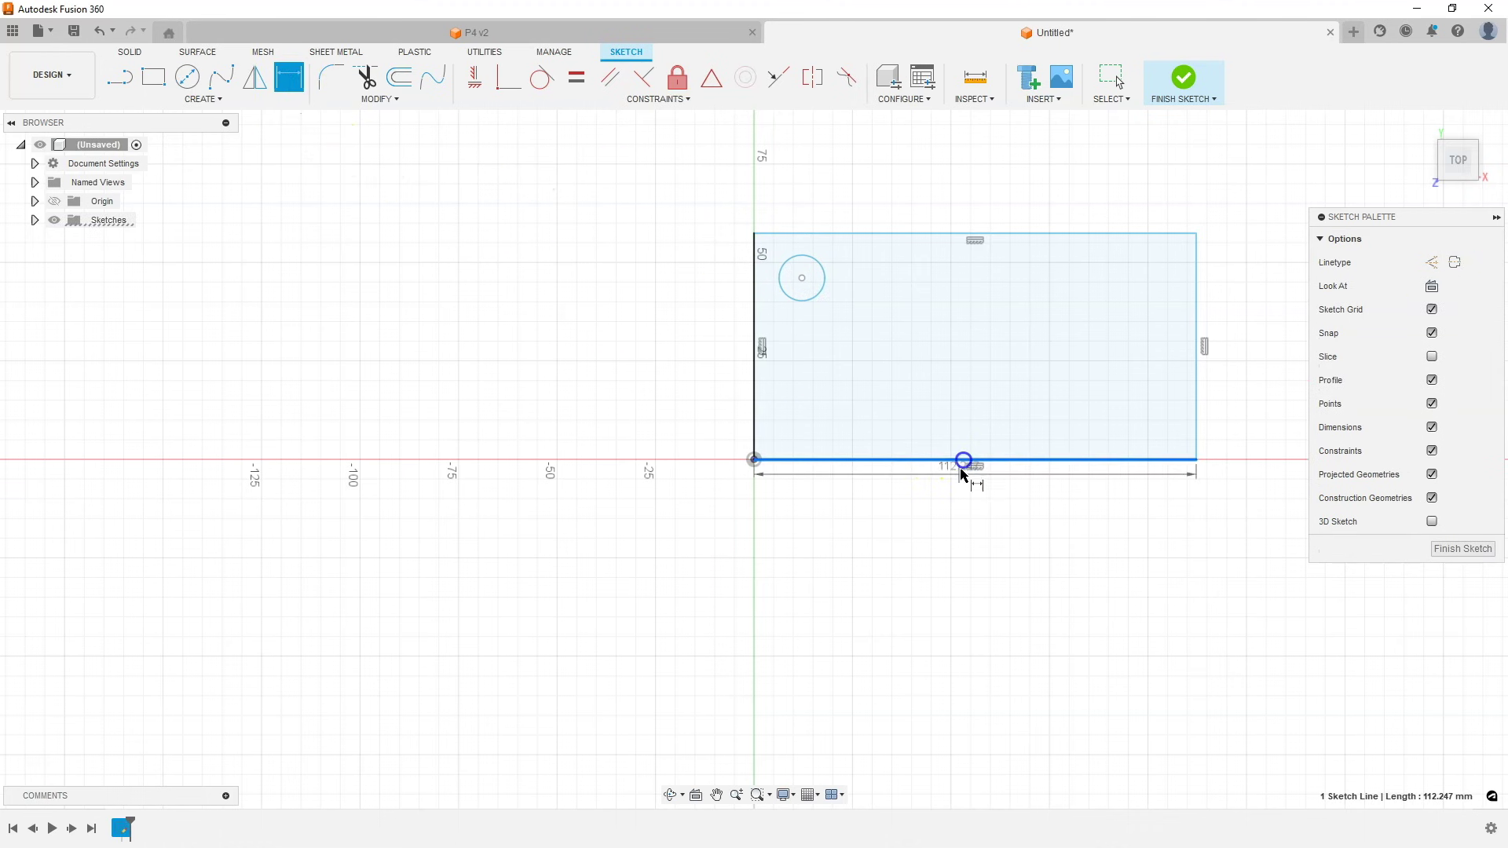
{"action": "left_click", "coordinate": [969, 563]}
{"action": "type", "text": "60"}
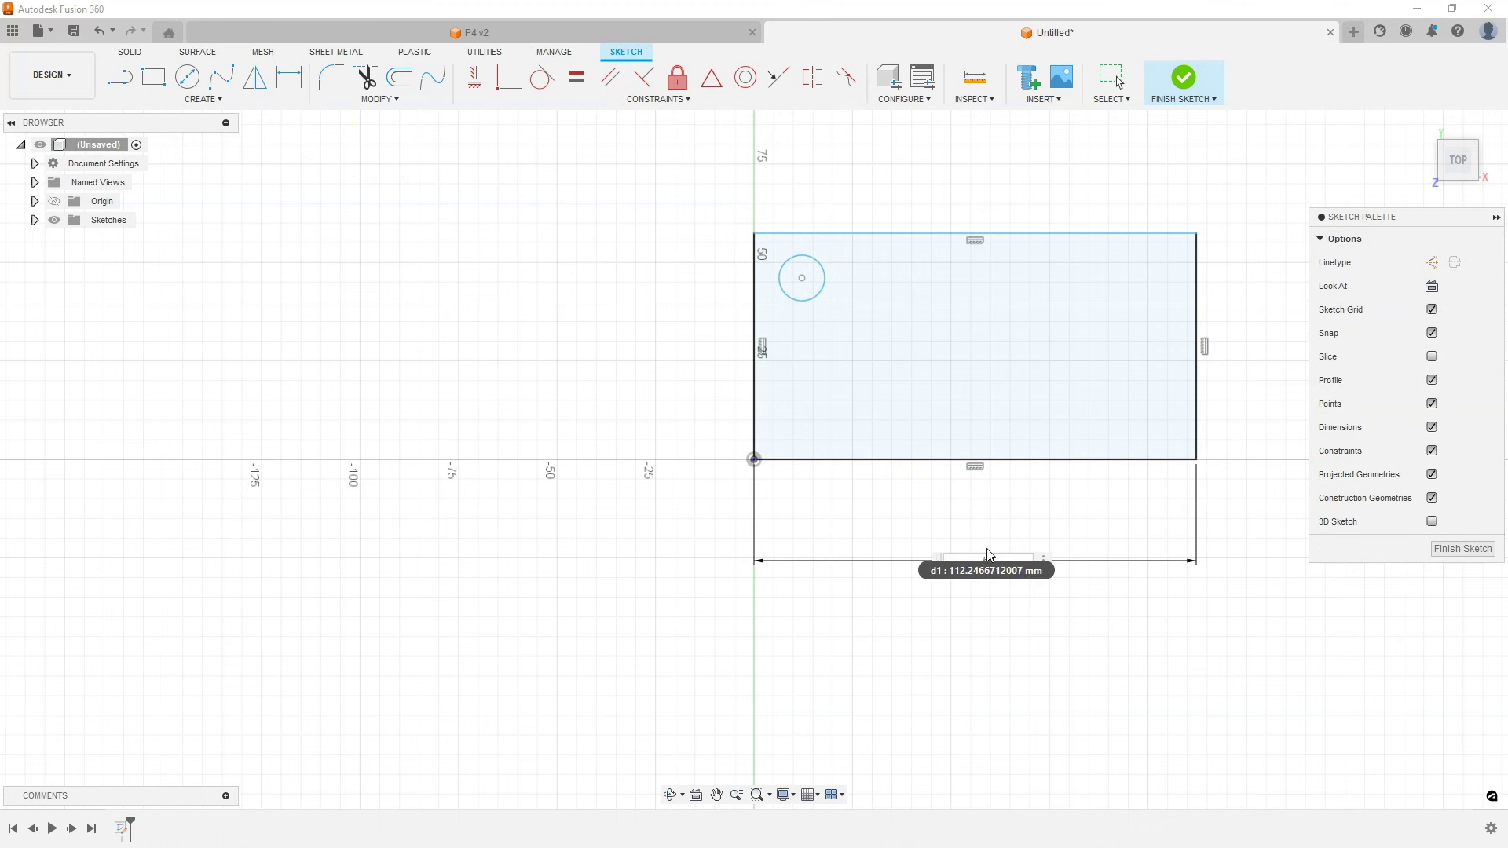
{"action": "key", "text": "Return"}
{"action": "left_click", "coordinate": [992, 353]}
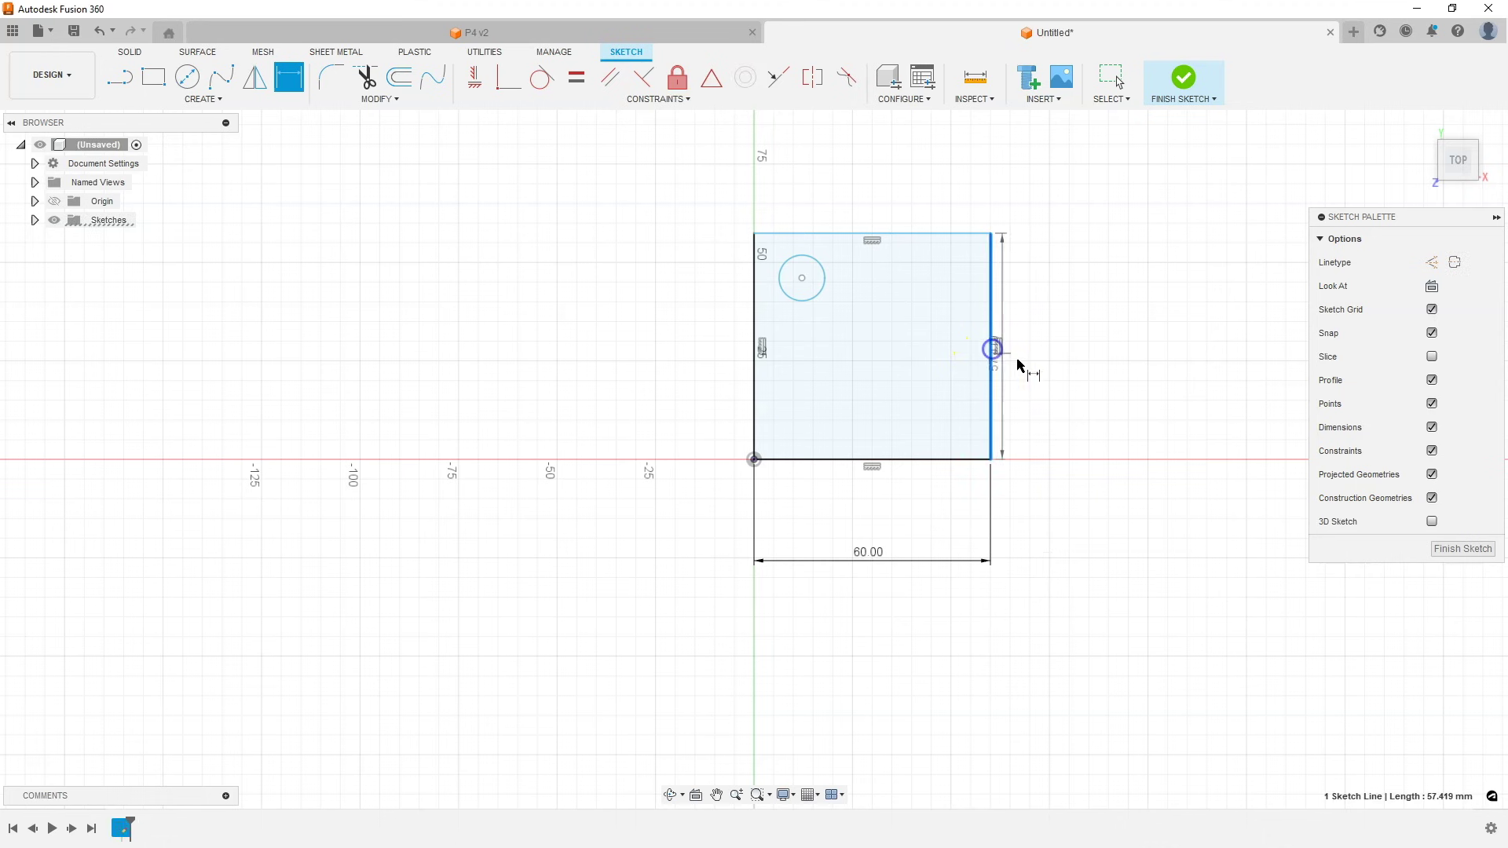
{"action": "left_click", "coordinate": [1061, 364]}
{"action": "type", "text": "30"}
{"action": "key", "text": "Return"}
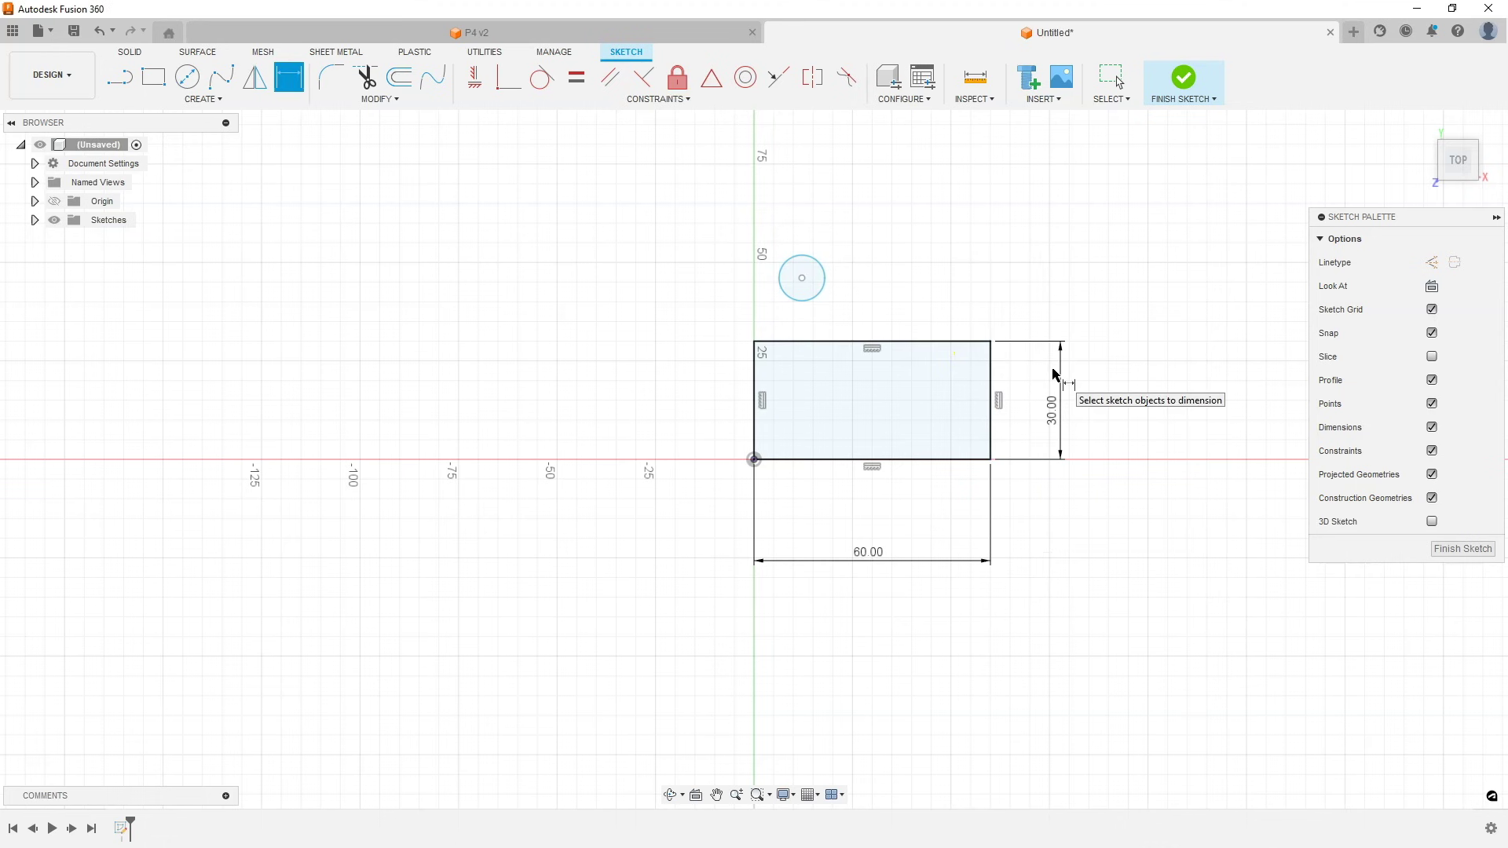
Step: Dimension the circle's diameter to 4 mm
{"action": "left_click", "coordinate": [826, 281]}
{"action": "left_click", "coordinate": [885, 267]}
{"action": "type", "text": "4"}
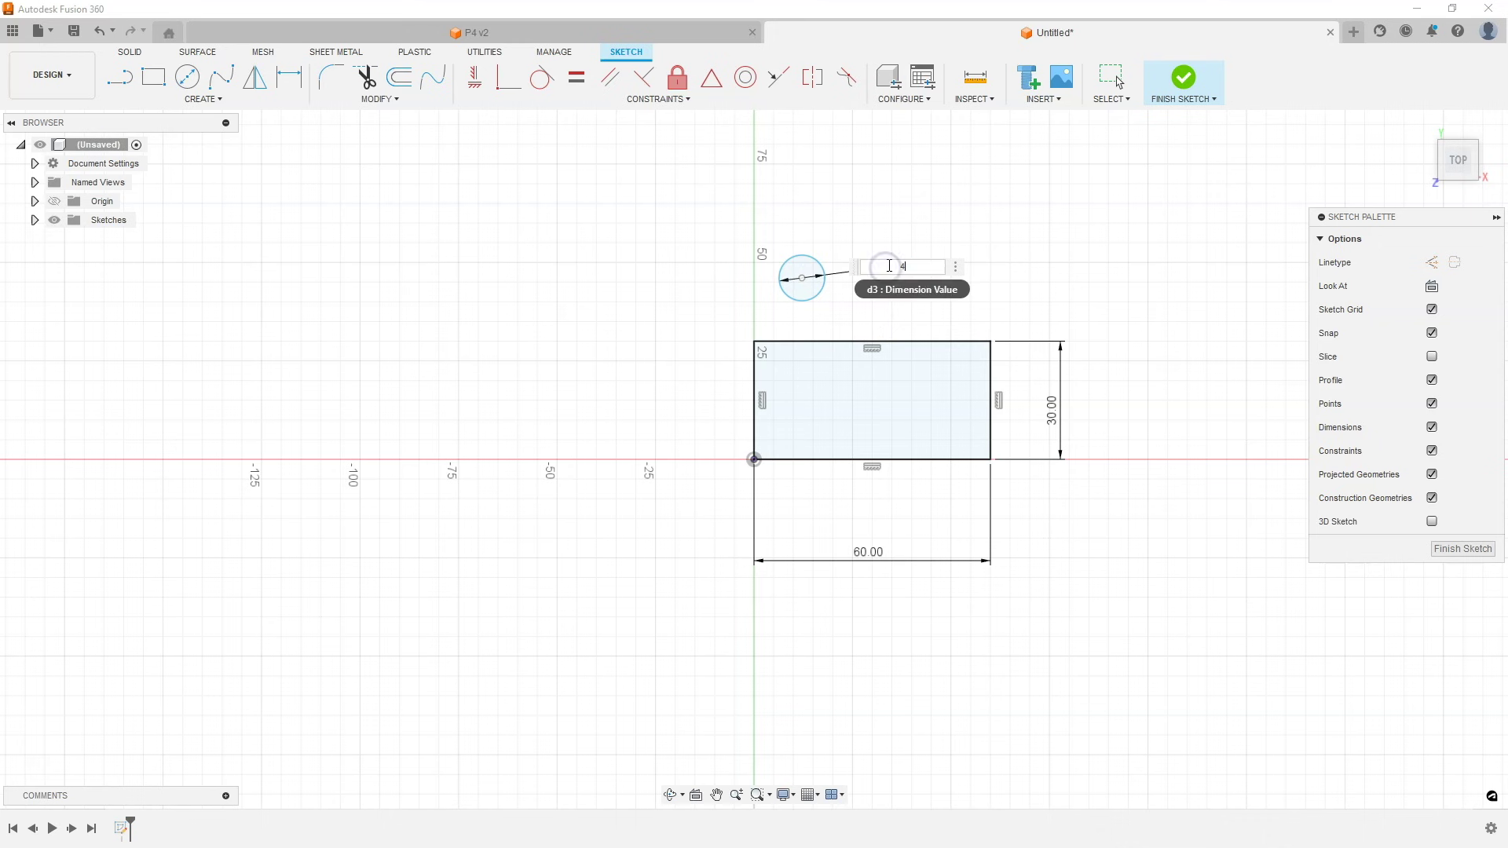
{"action": "key", "text": "Return"}
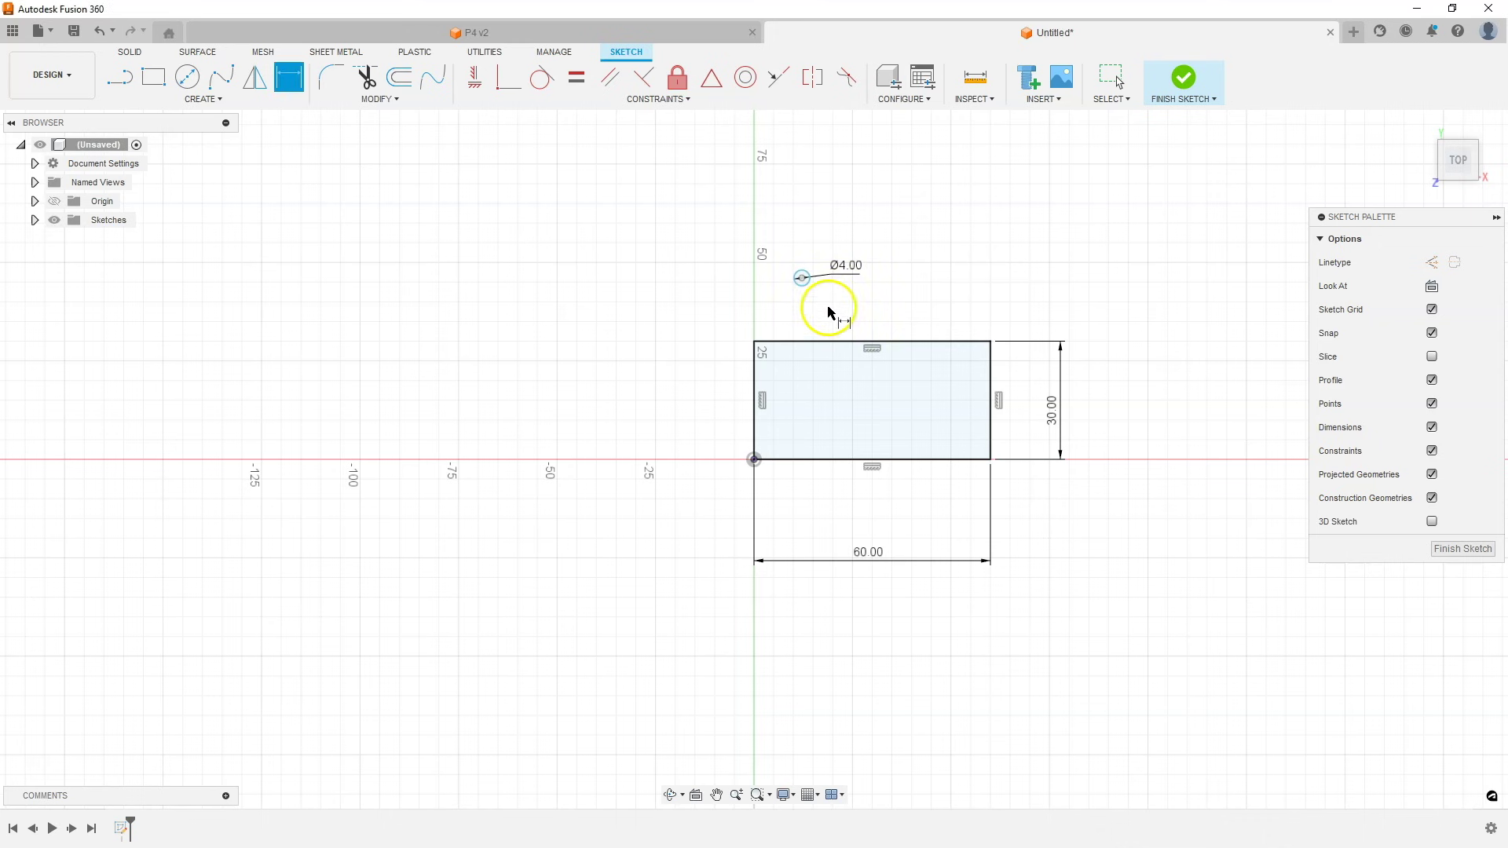
Step: Position the circle's centre 5 mm from the rectangle's left edge and 25 mm above the origin, and finish the sketch
{"action": "left_click", "coordinate": [802, 279]}
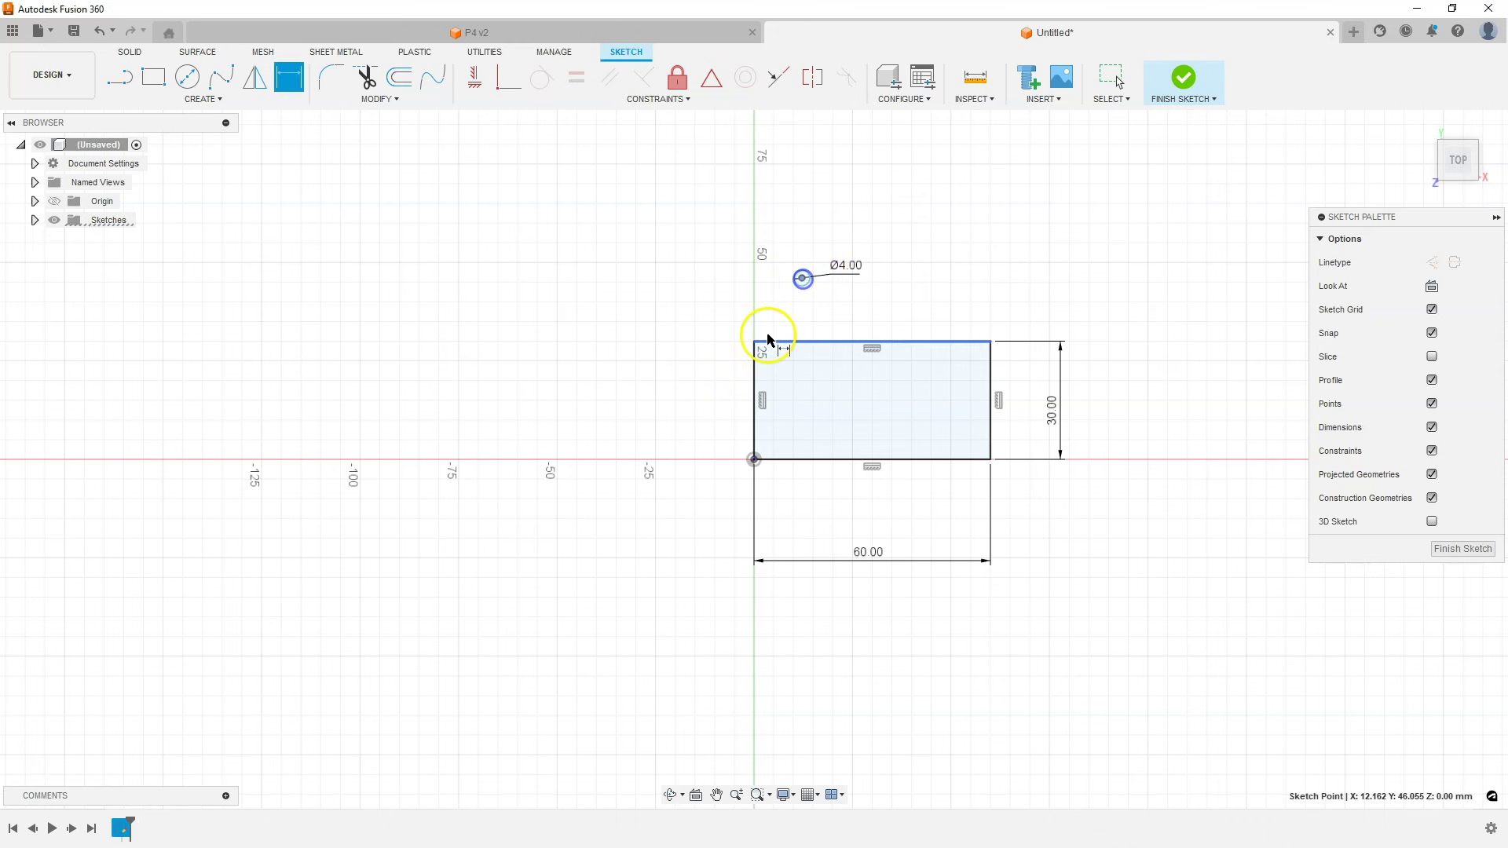
{"action": "left_click", "coordinate": [754, 341]}
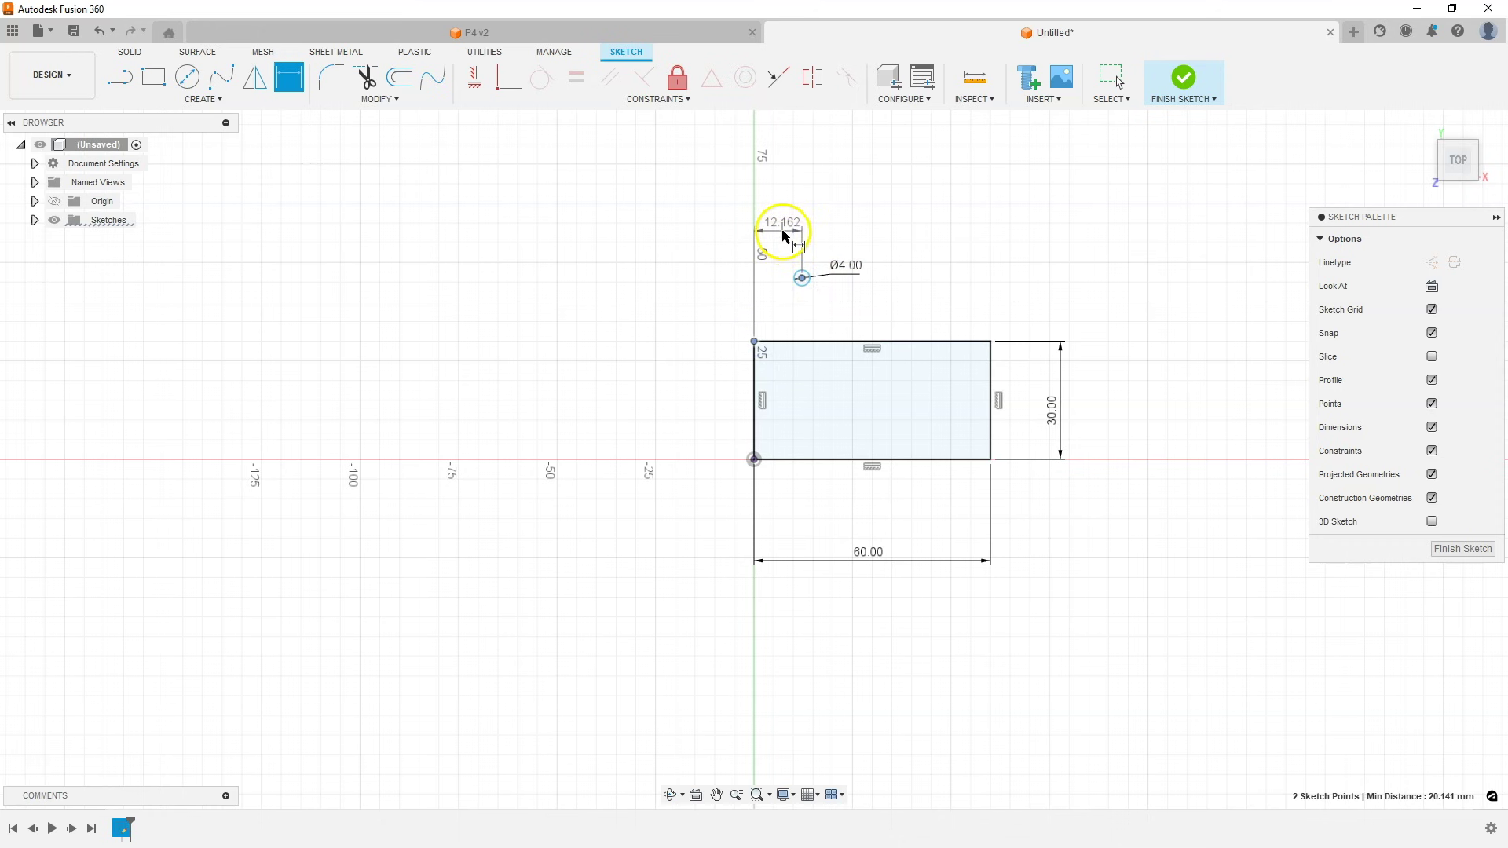
{"action": "left_click", "coordinate": [783, 234]}
{"action": "key", "text": "Return"}
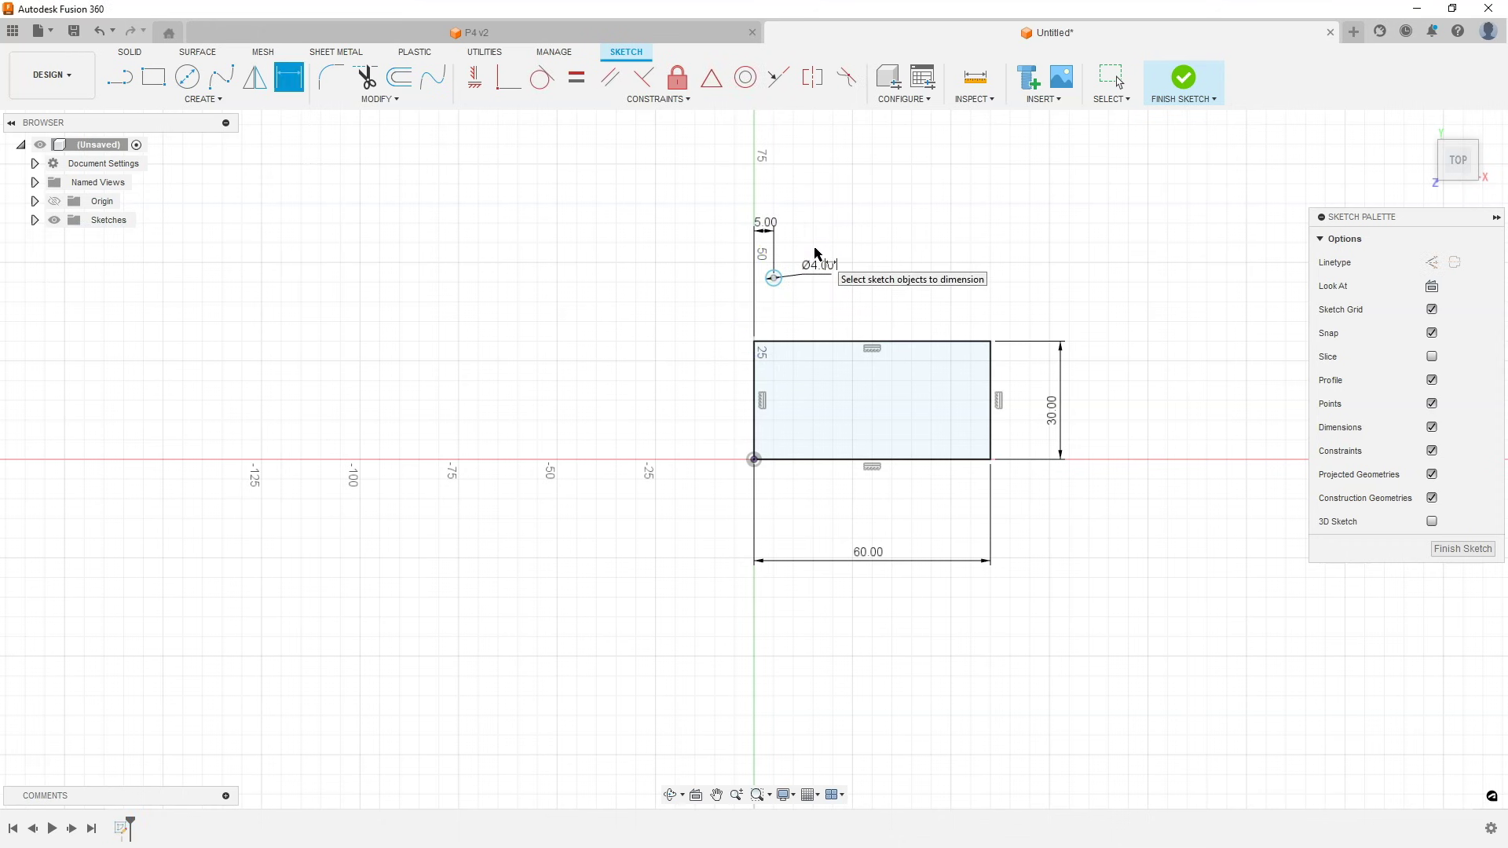
{"action": "left_click", "coordinate": [775, 278]}
{"action": "left_click", "coordinate": [754, 458]}
{"action": "left_click", "coordinate": [731, 396]}
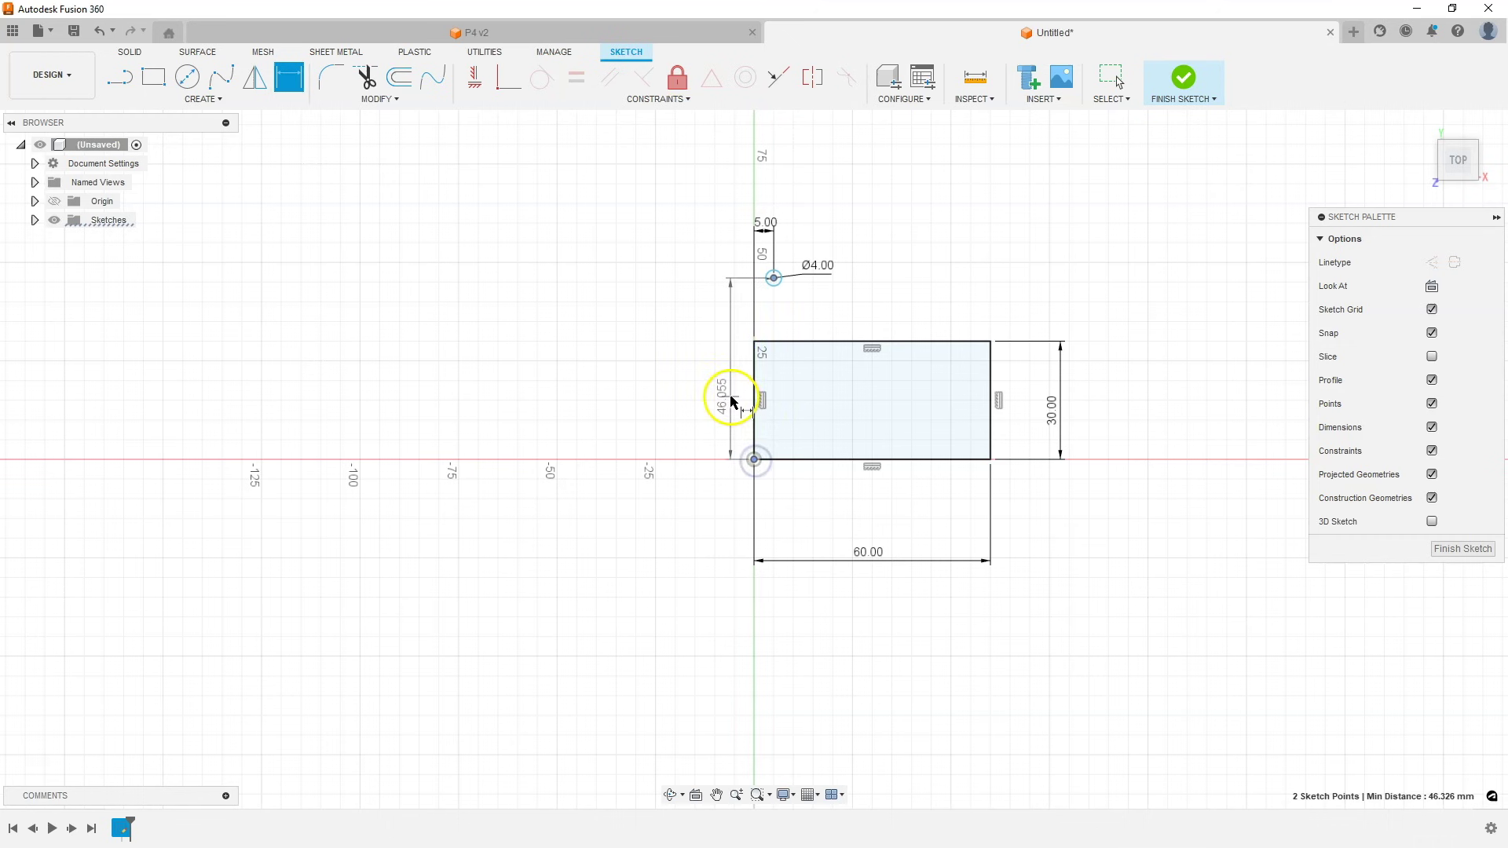
{"action": "type", "text": "25"}
{"action": "key", "text": "Return"}
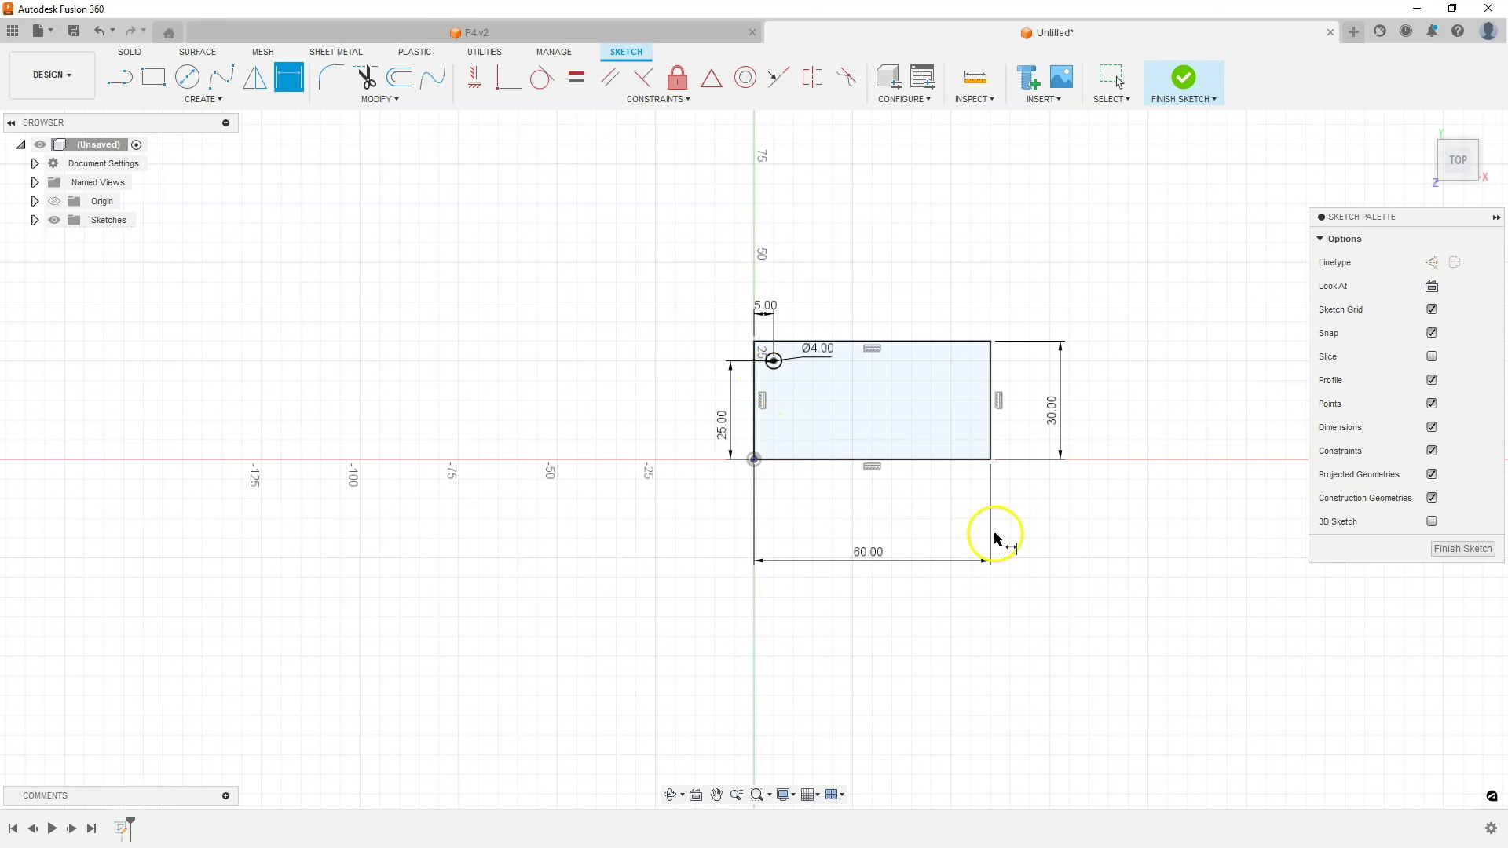
{"action": "left_click", "coordinate": [1454, 554]}
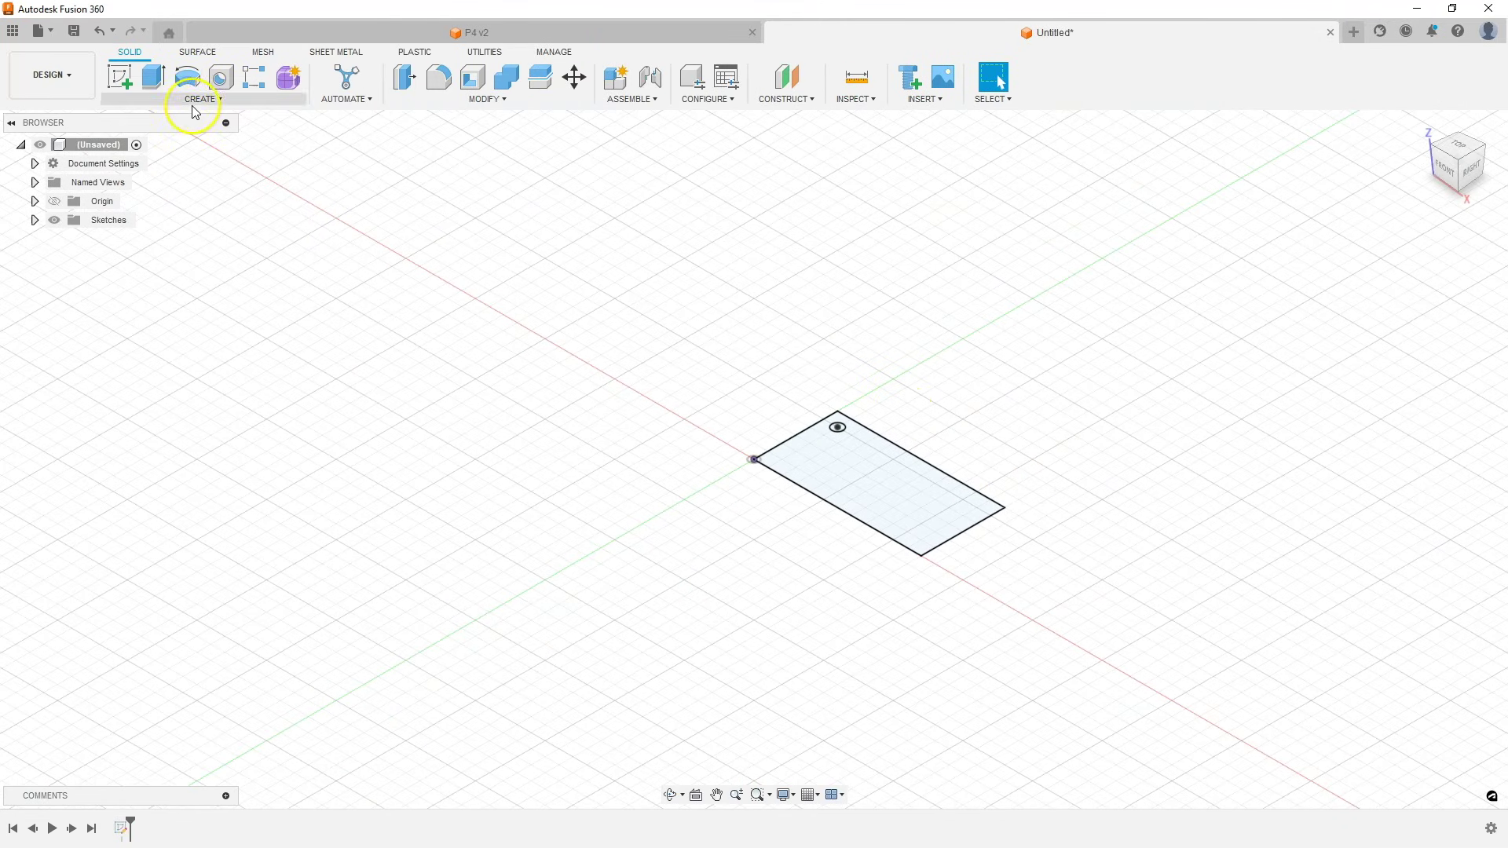
Step: Extrude the rectangle profile around the hole 3 mm upward as a new body
{"action": "left_click", "coordinate": [154, 76]}
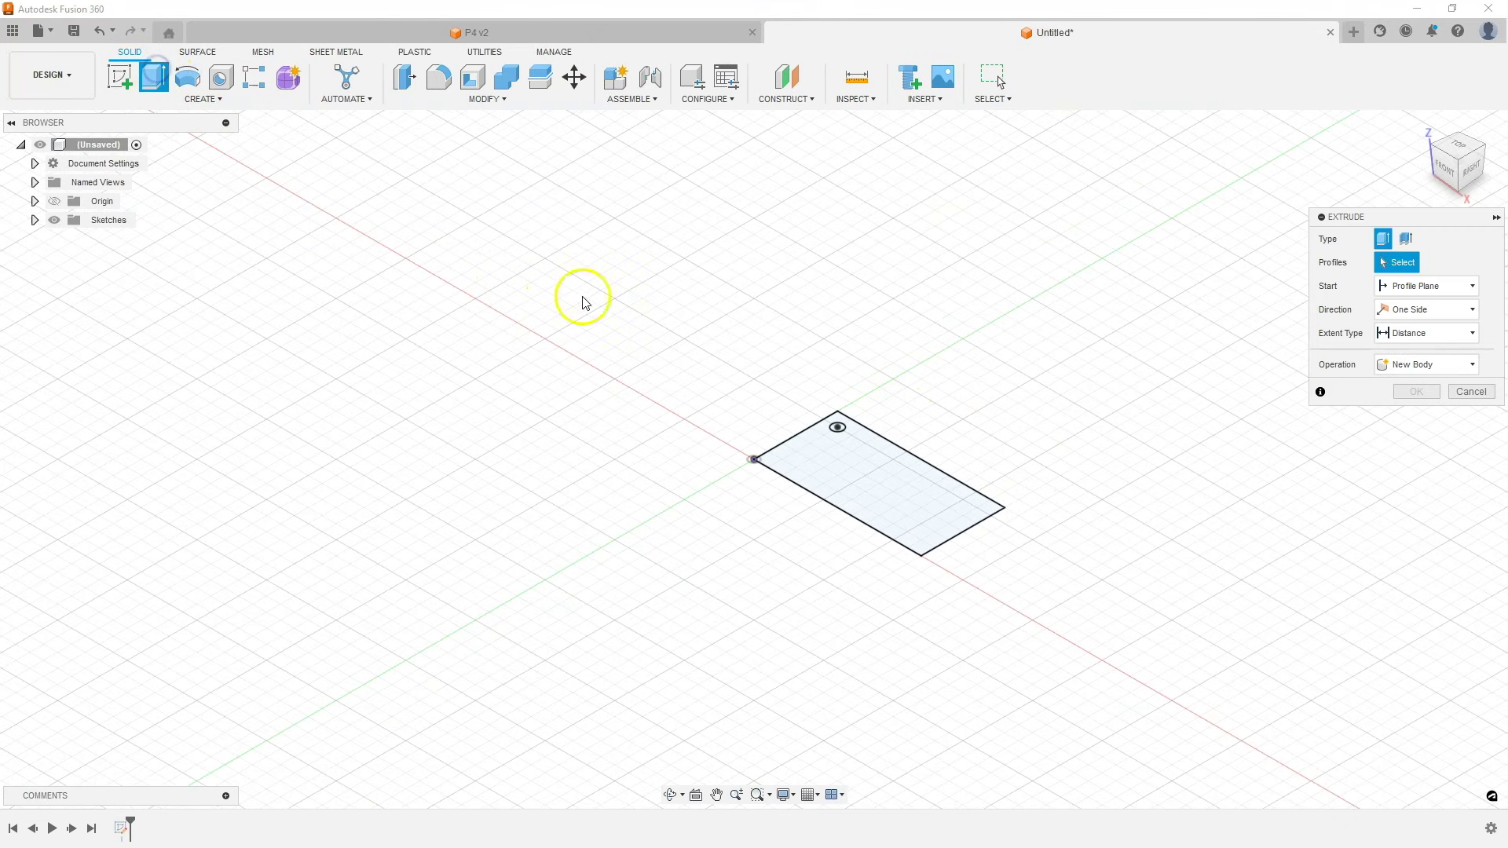
{"action": "left_click", "coordinate": [891, 454]}
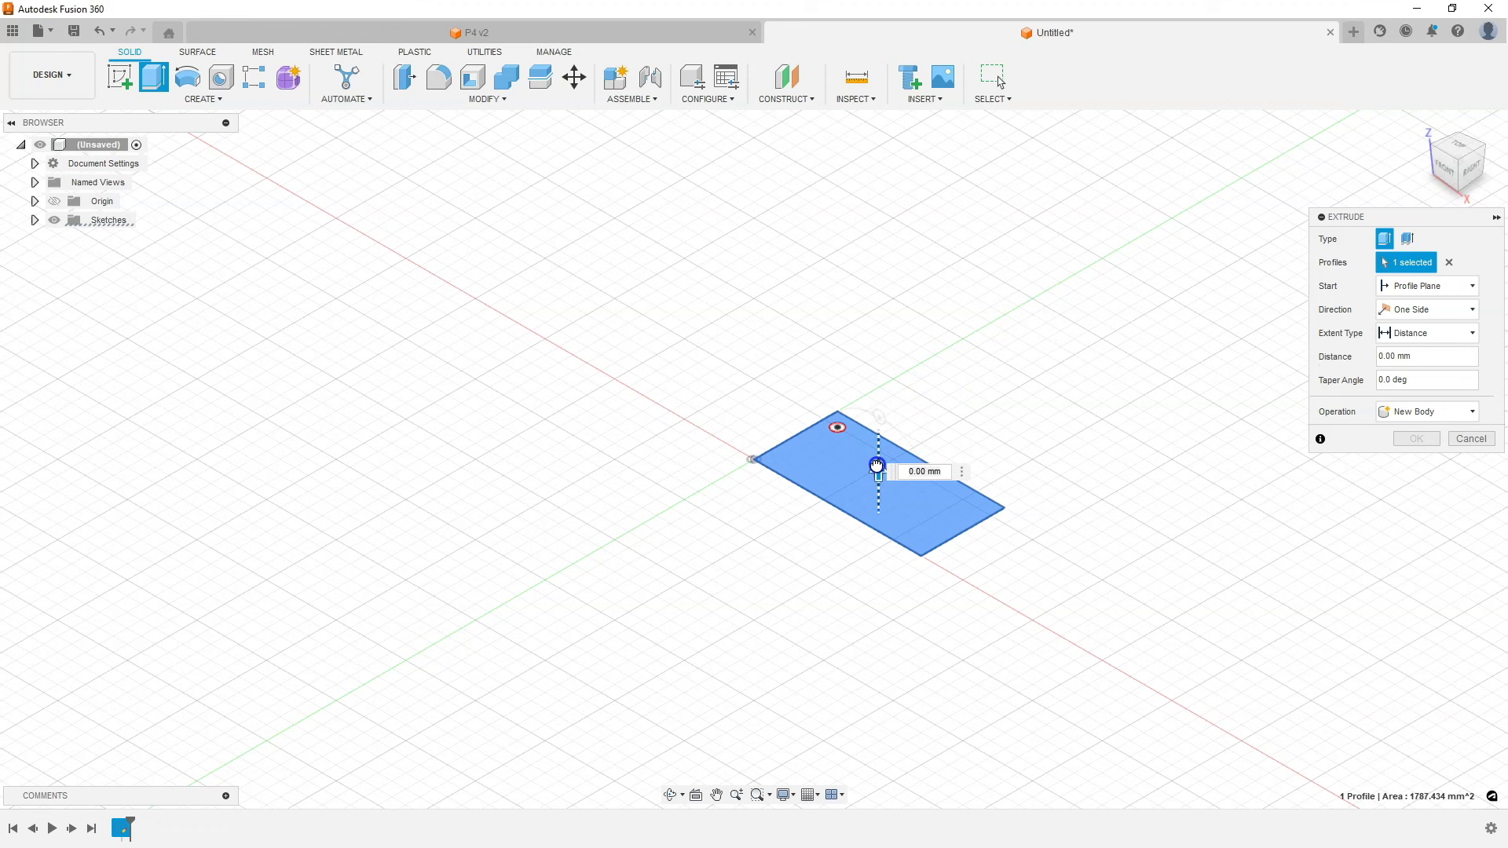
{"action": "type", "text": "5"}
{"action": "key", "text": "Return"}
{"action": "left_click", "coordinate": [1031, 506]}
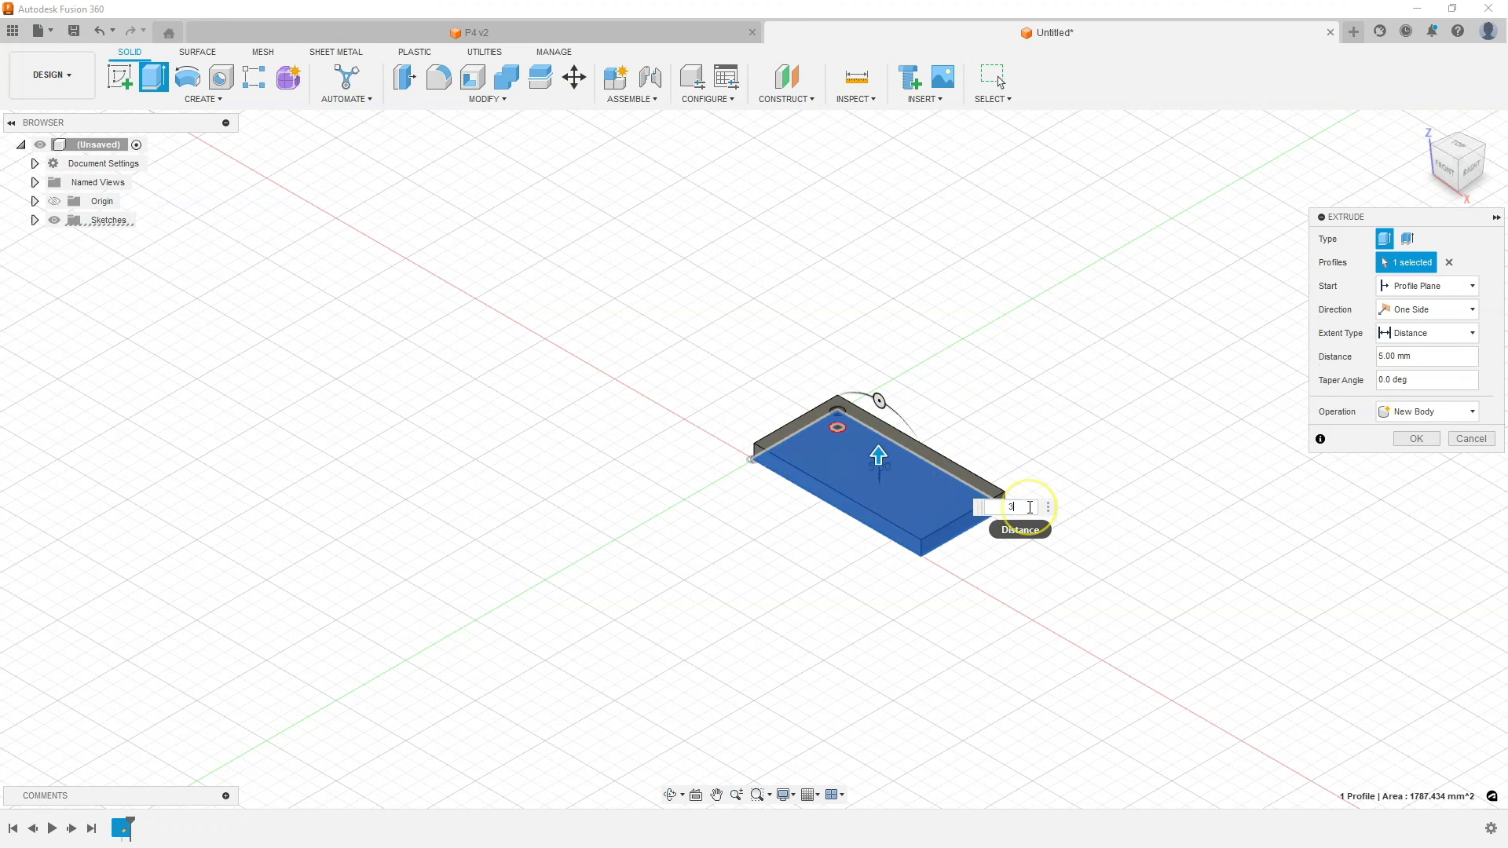
{"action": "left_click", "coordinate": [1416, 438]}
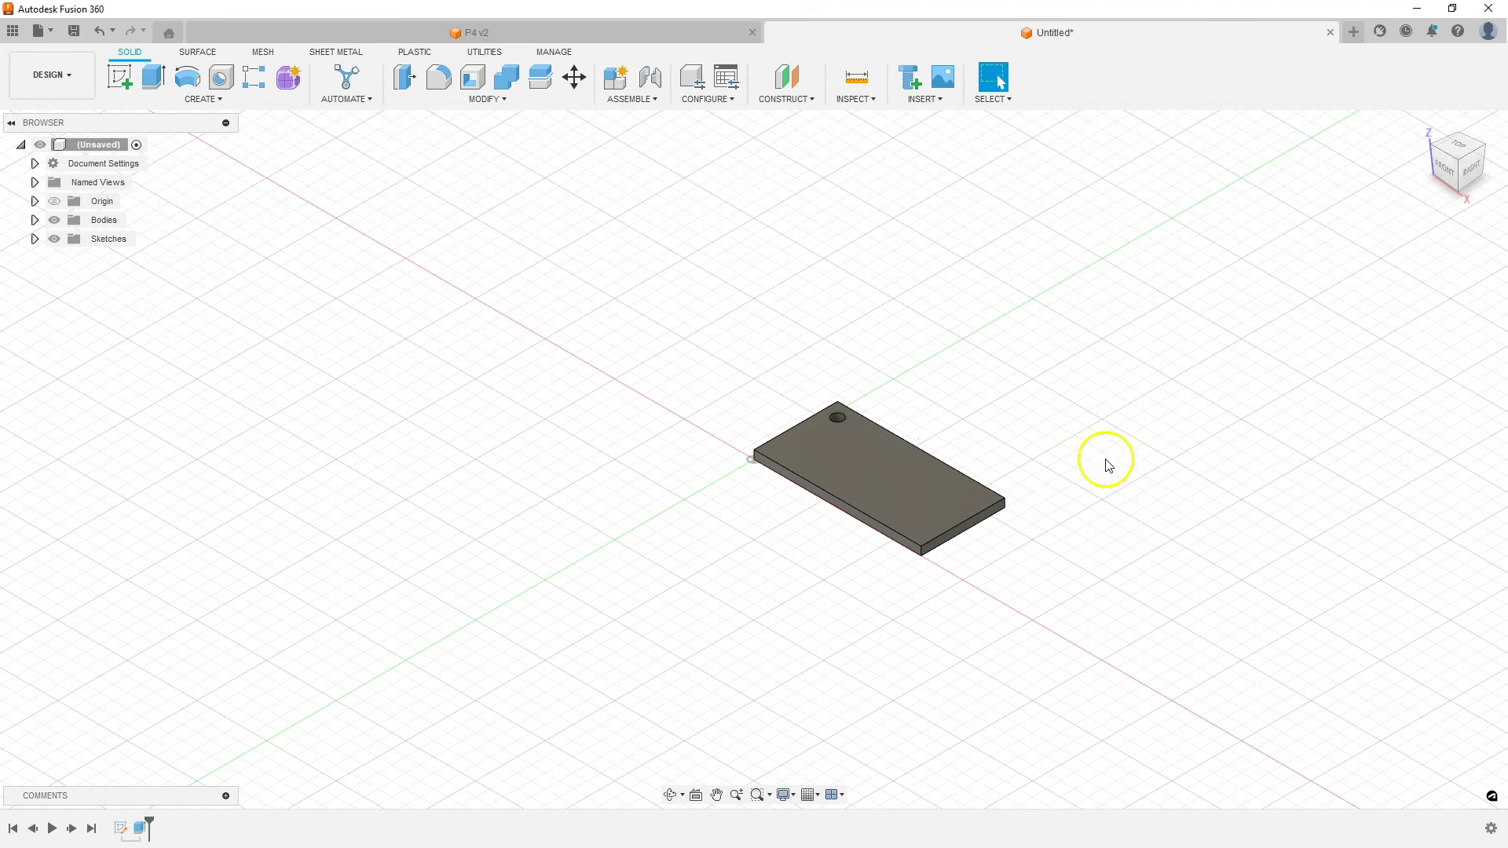
Step: Fillet the plate's four vertical corner edges with a 5 mm radius
{"action": "left_click", "coordinate": [439, 79]}
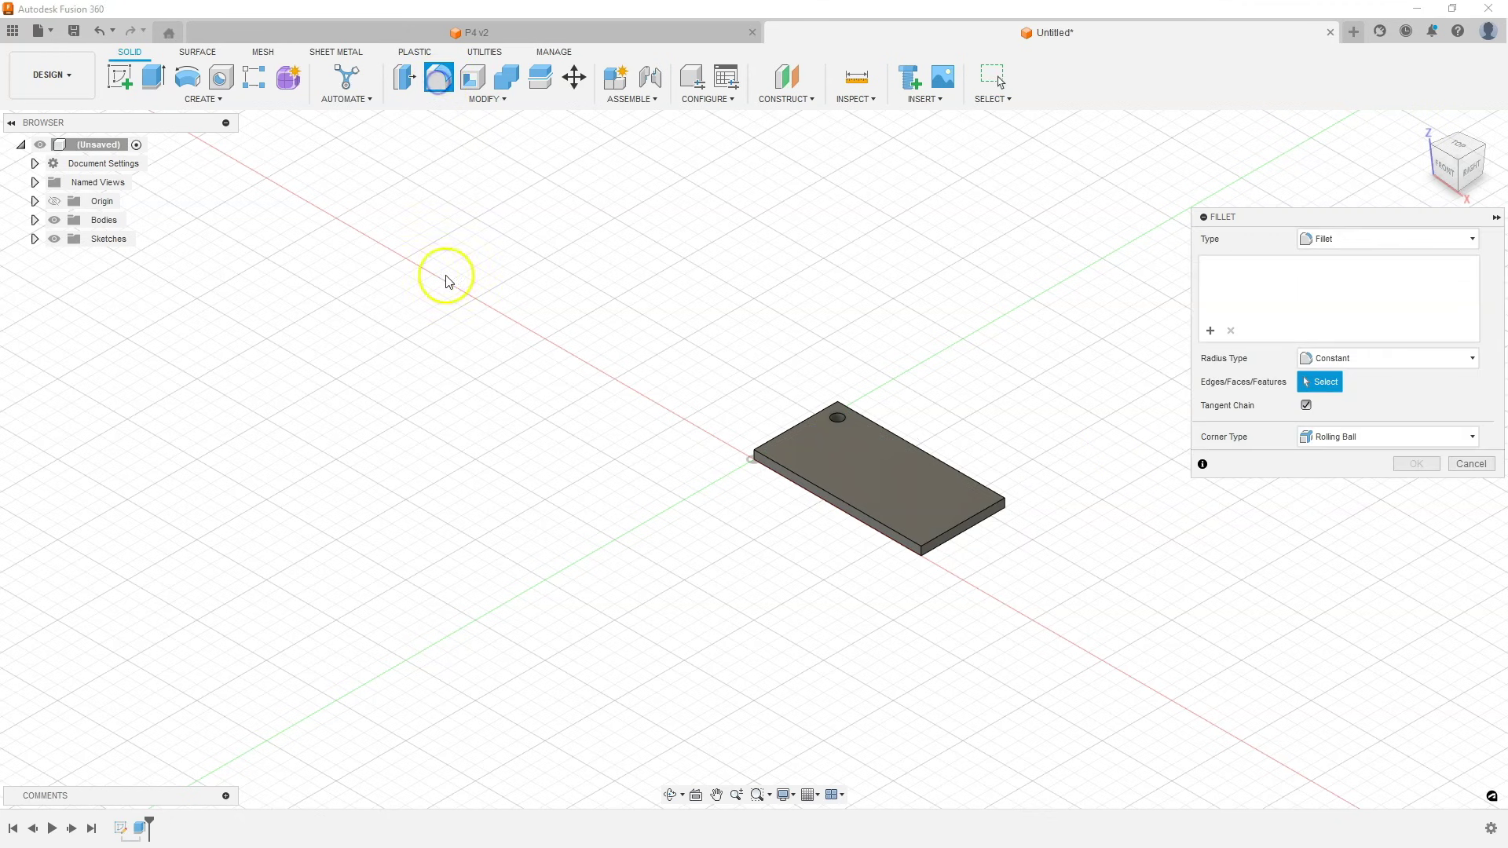
{"action": "left_click", "coordinate": [920, 553]}
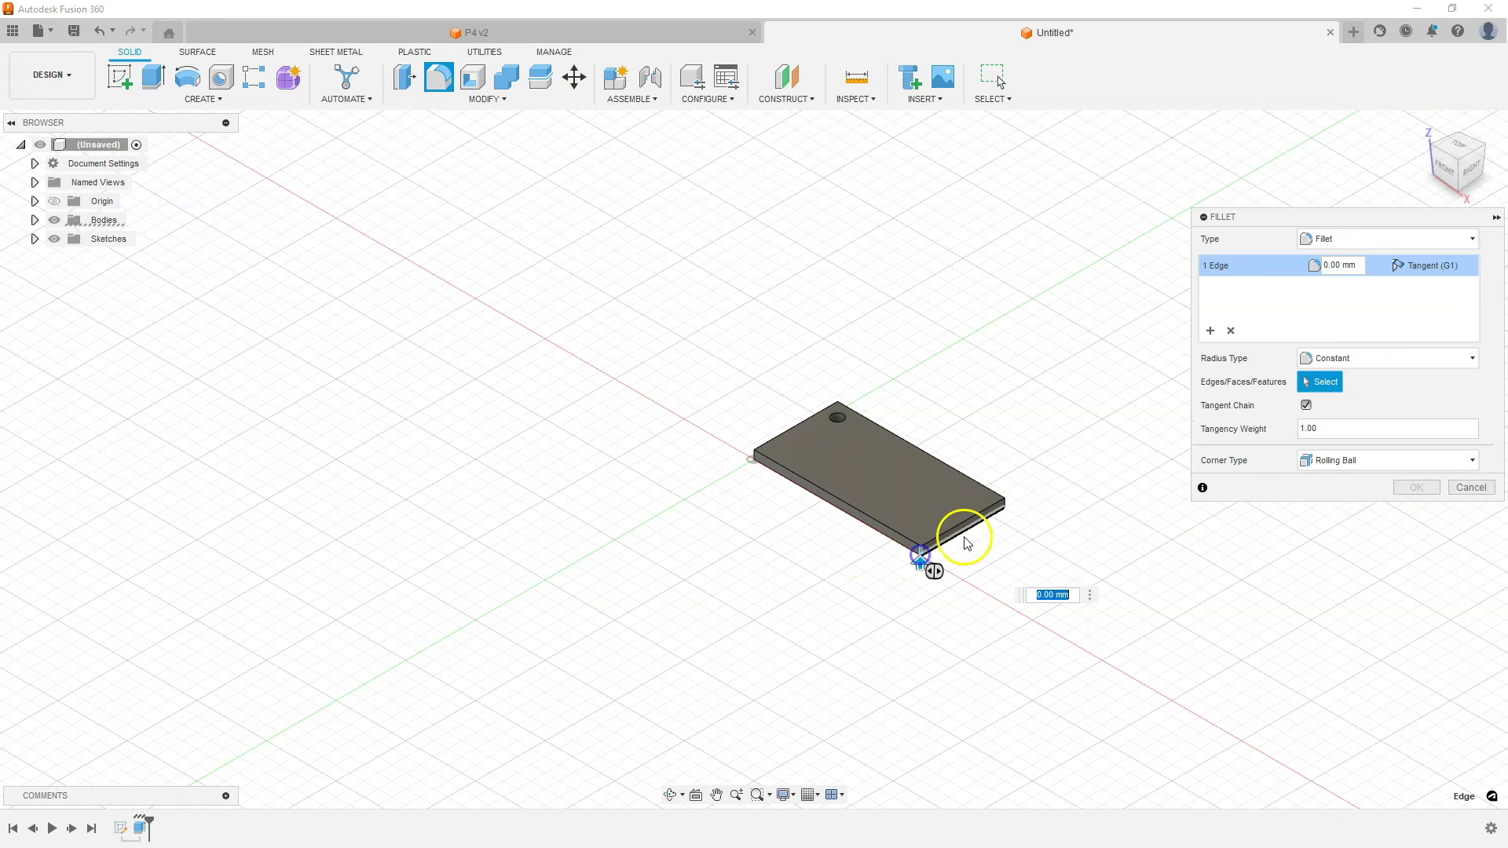
{"action": "left_click", "coordinate": [999, 509]}
{"action": "left_click", "coordinate": [751, 460]}
{"action": "middle_click_drag", "start_coordinate": [752, 459], "coordinate": [772, 507], "text": "shift"}
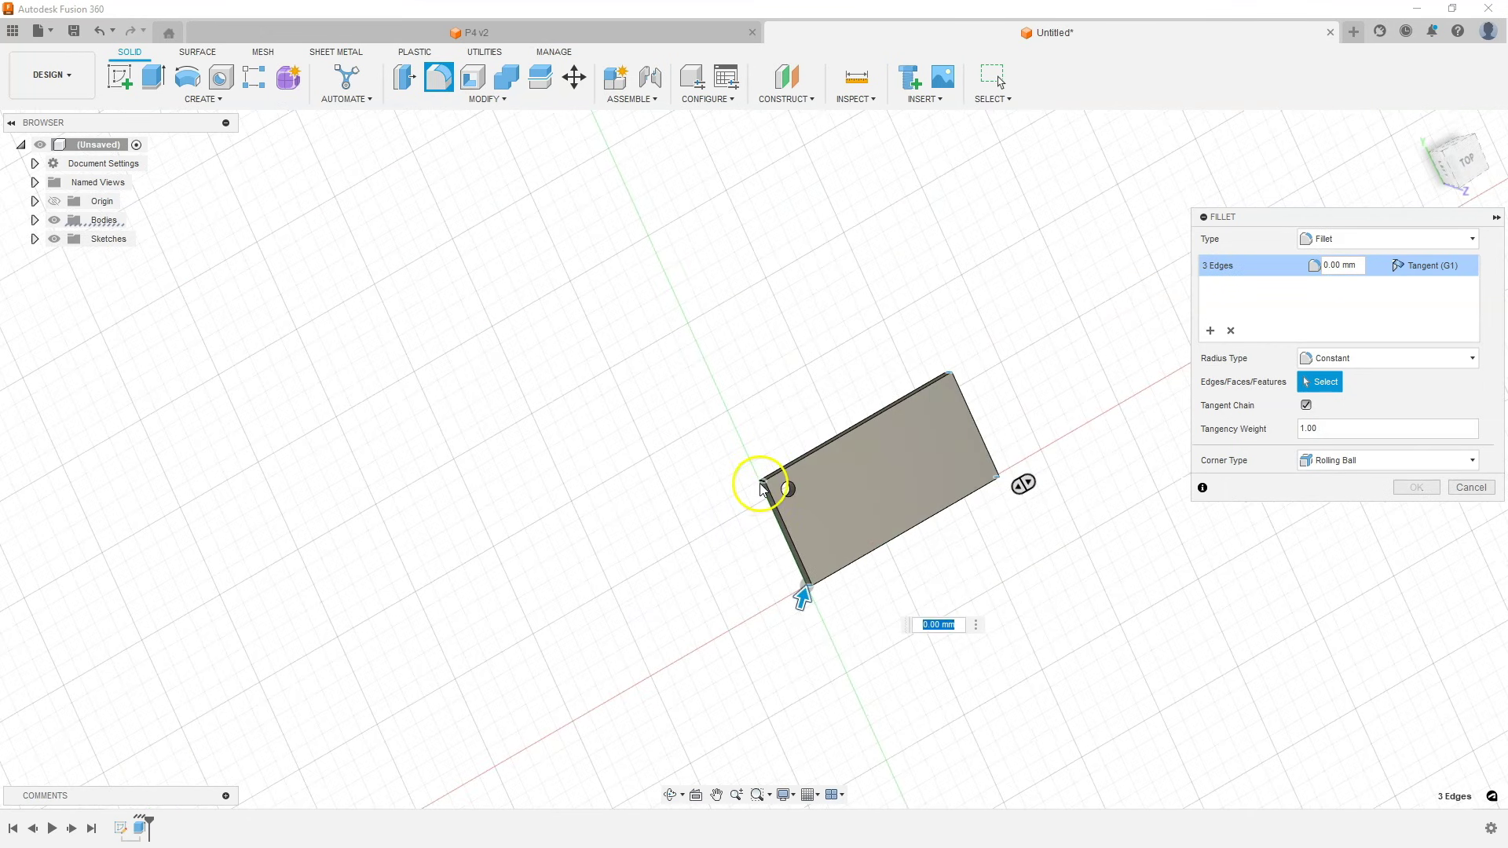
{"action": "left_click", "coordinate": [761, 481]}
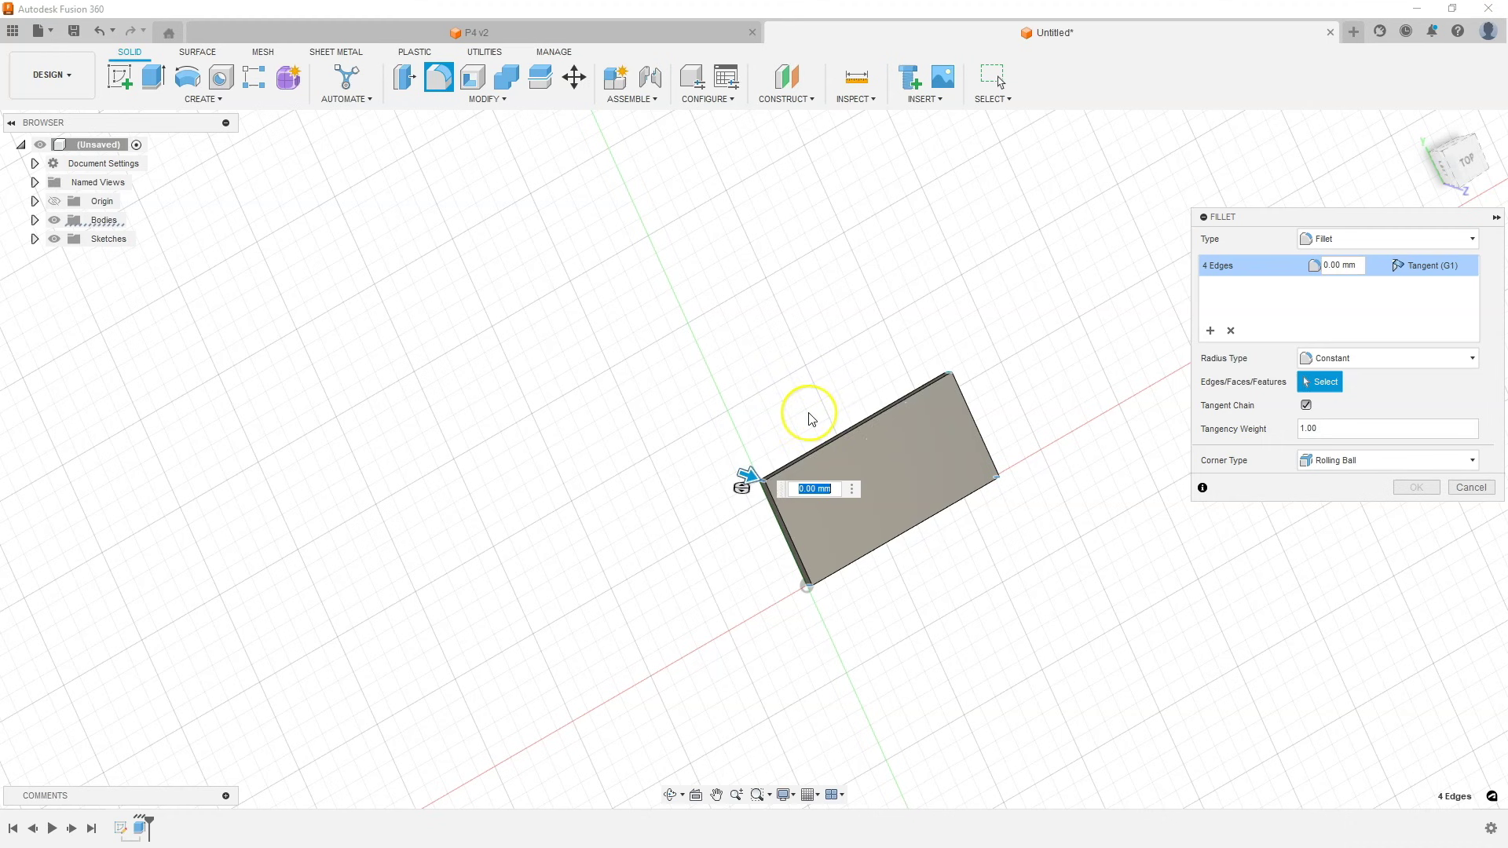
{"action": "type", "text": "5"}
{"action": "key", "text": "Return"}
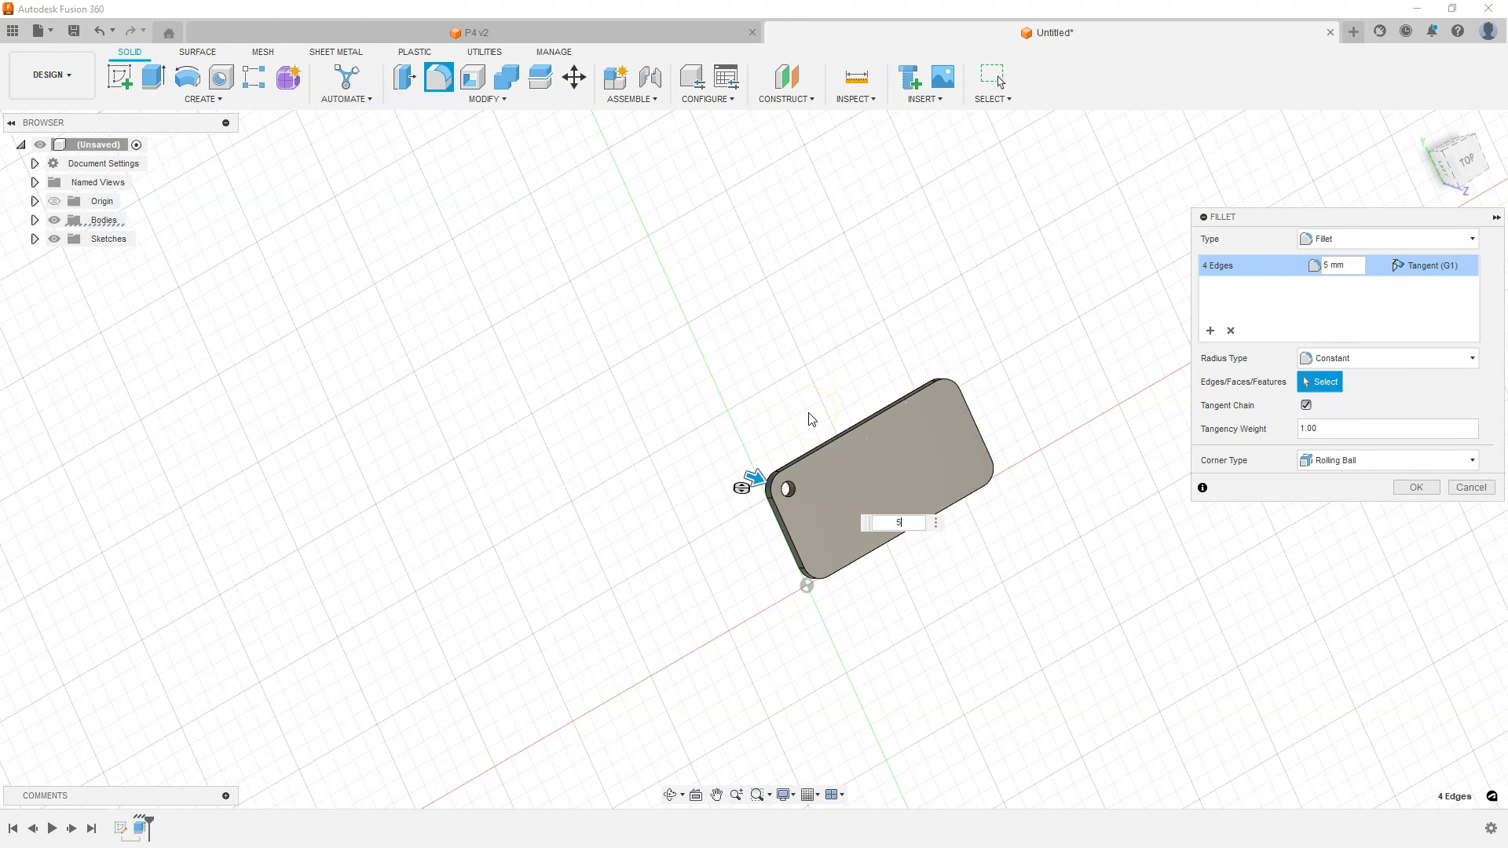
{"action": "left_click", "coordinate": [1413, 488]}
Step: Start a new sketch on the plate's top face
{"action": "middle_click_drag", "start_coordinate": [882, 600], "coordinate": [762, 593], "text": "shift"}
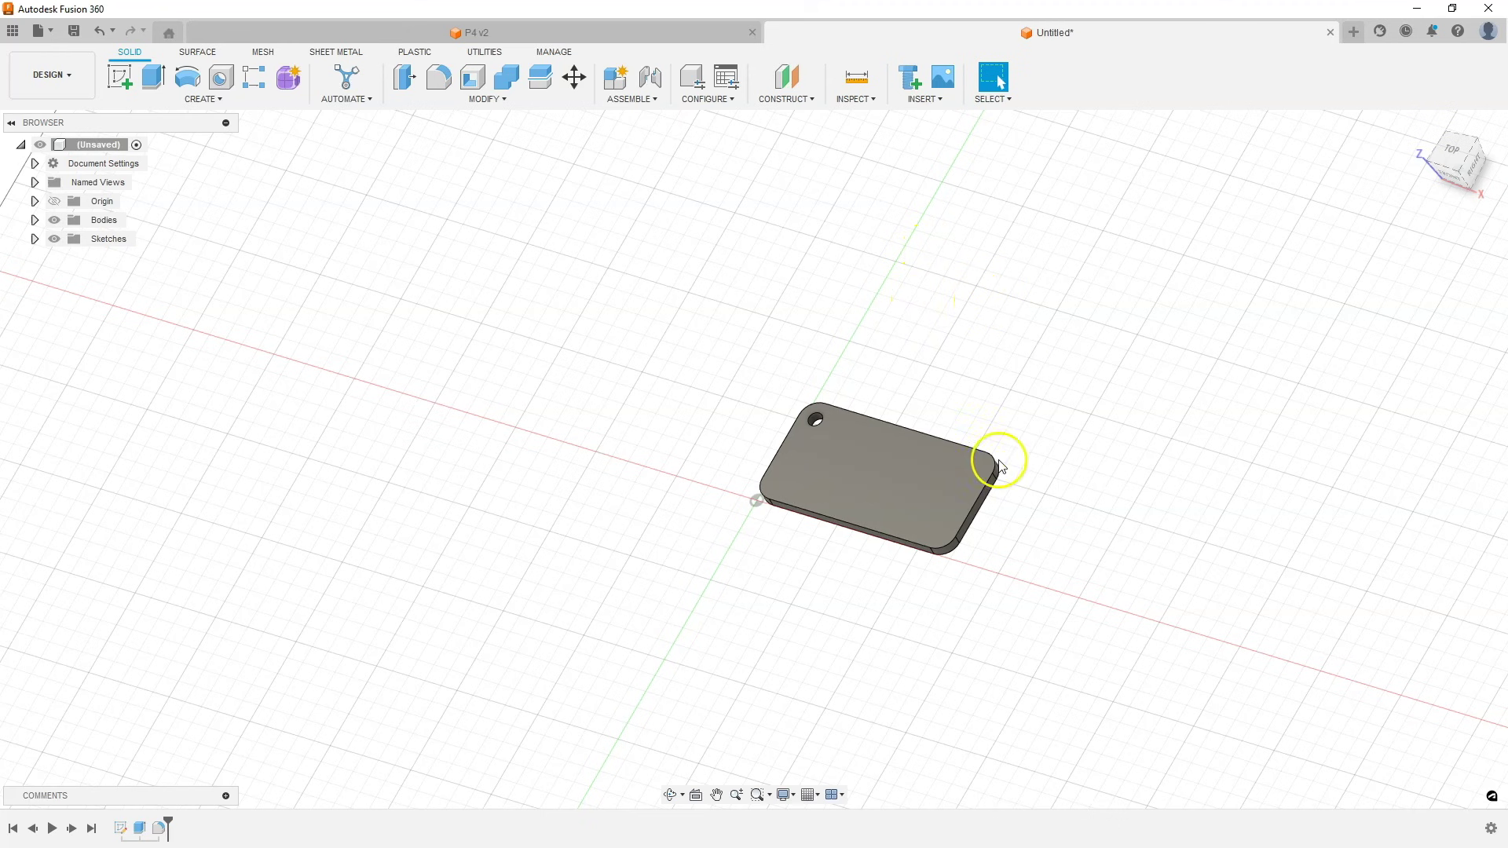
{"action": "left_click", "coordinate": [882, 455]}
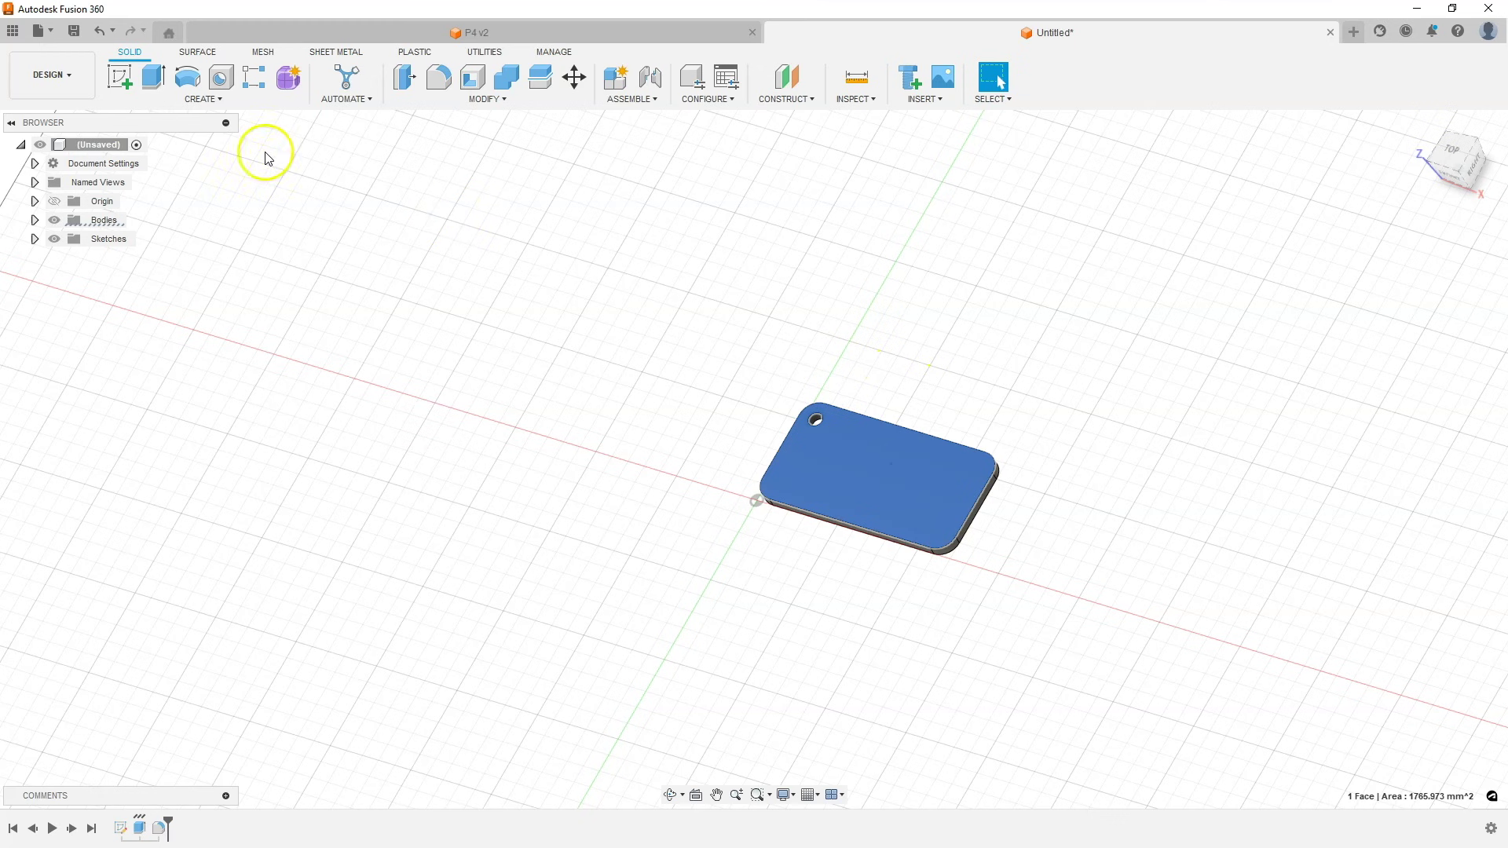
{"action": "left_click", "coordinate": [122, 76]}
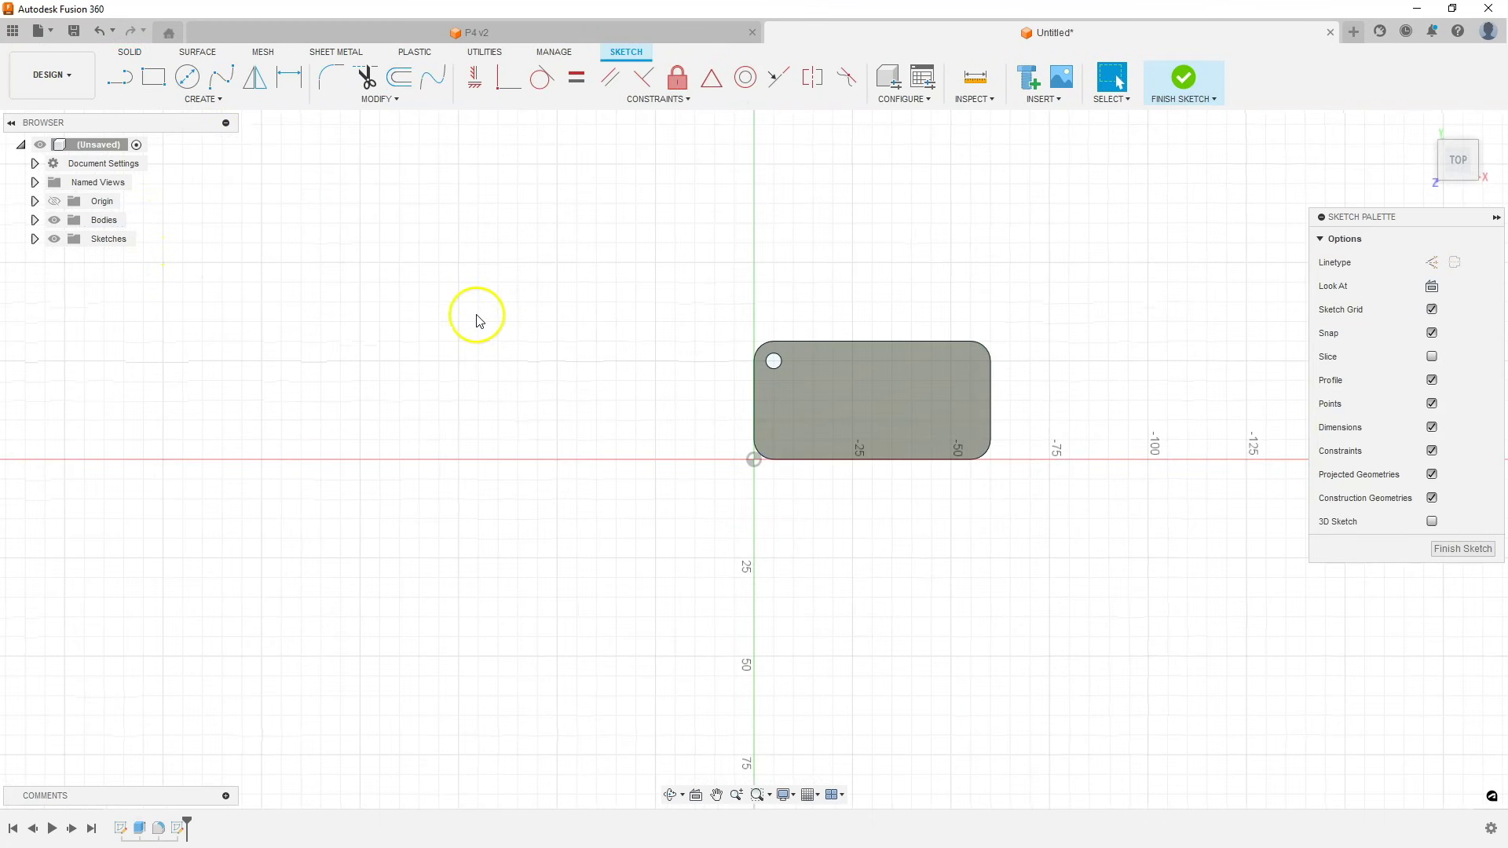
Step: Place a sketch text frame from just beside the hole to near the plate's diagonally opposite corner, with the text F360
{"action": "left_click", "coordinate": [218, 99]}
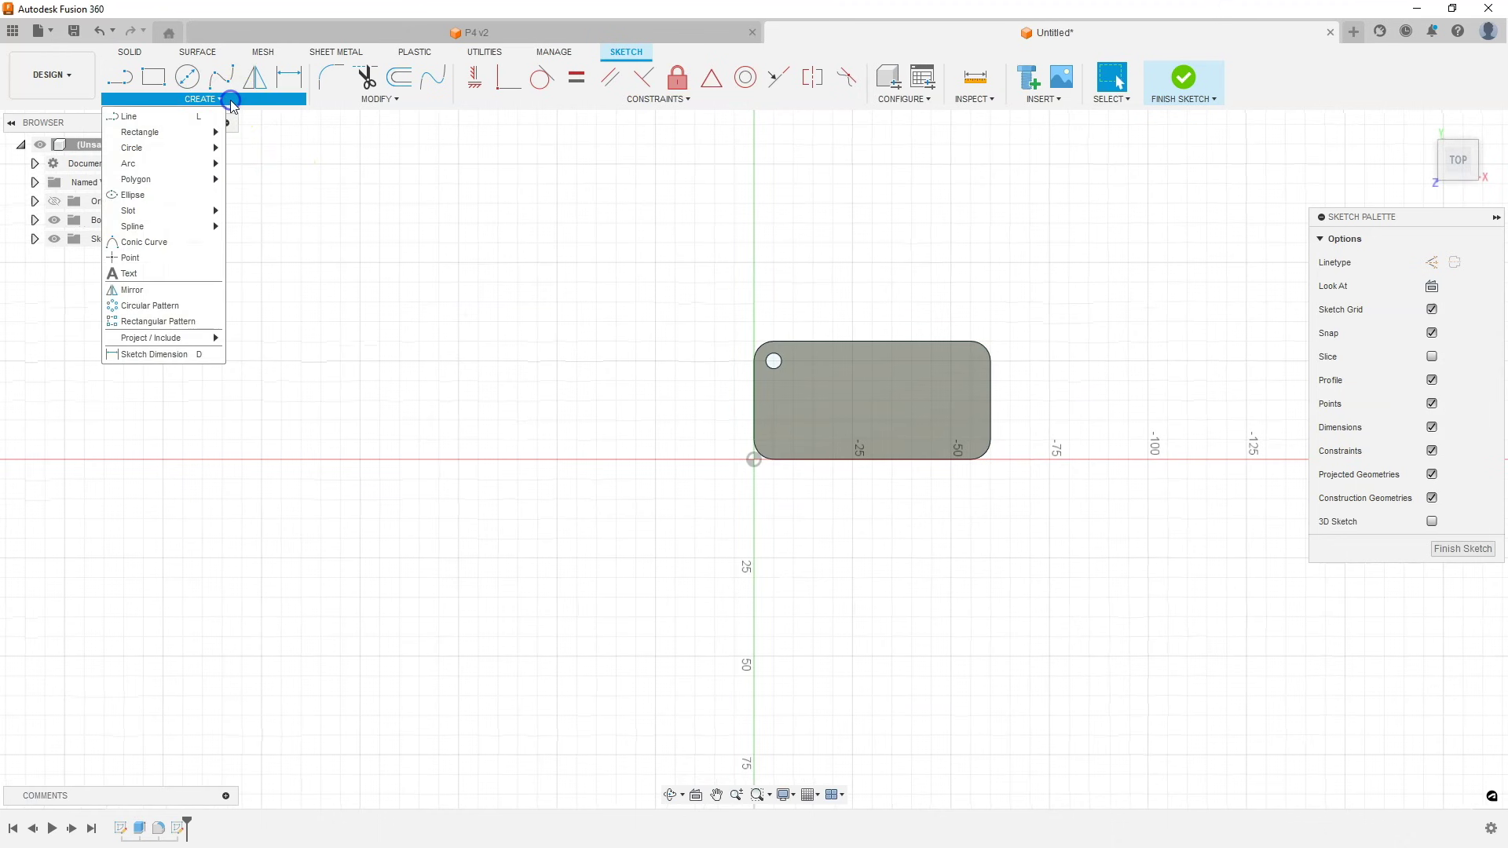
{"action": "left_click", "coordinate": [145, 275]}
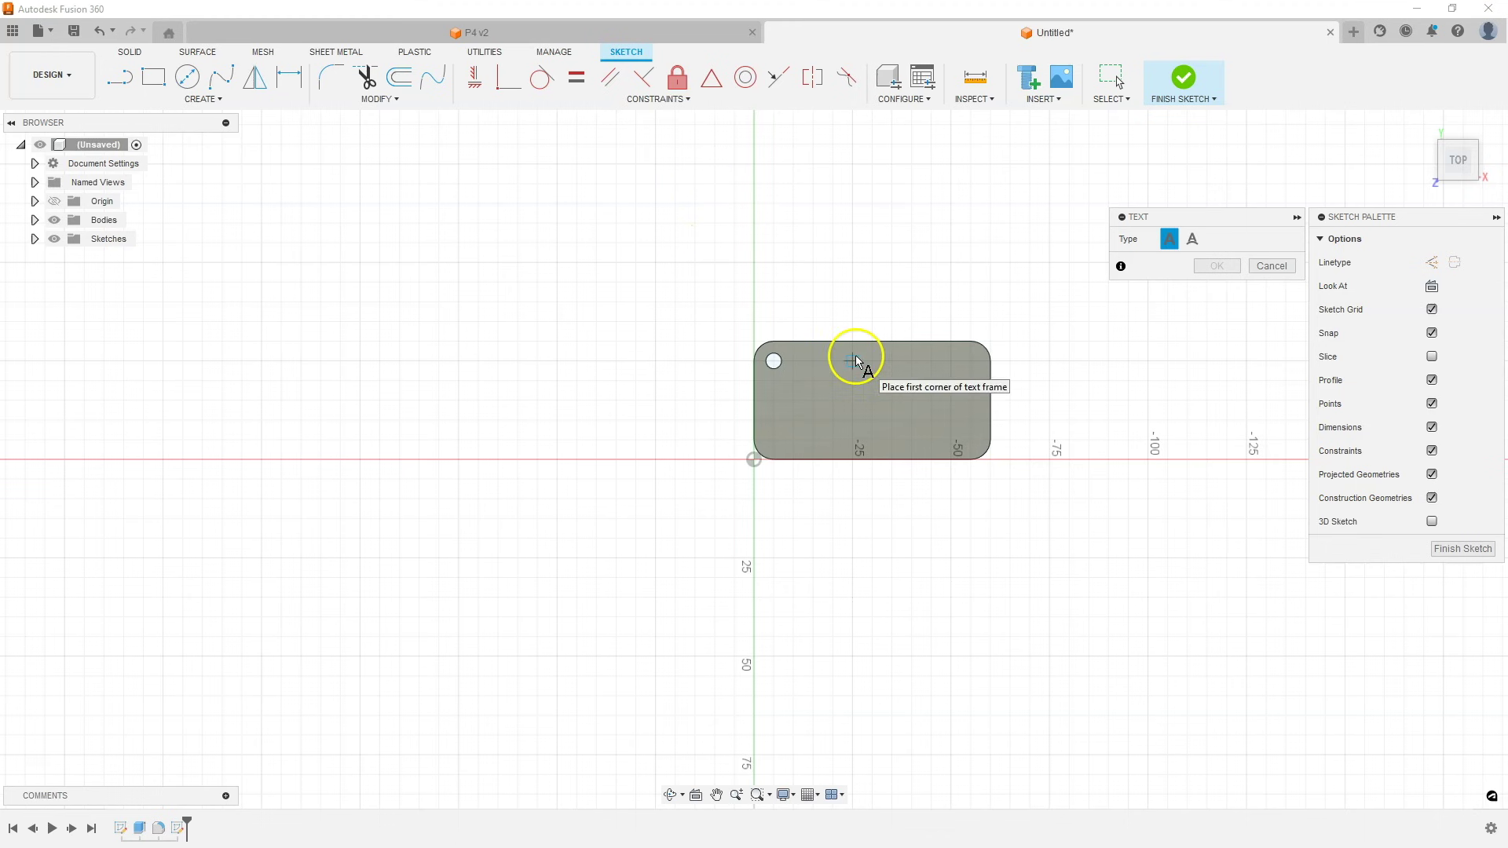
{"action": "left_click", "coordinate": [793, 361]}
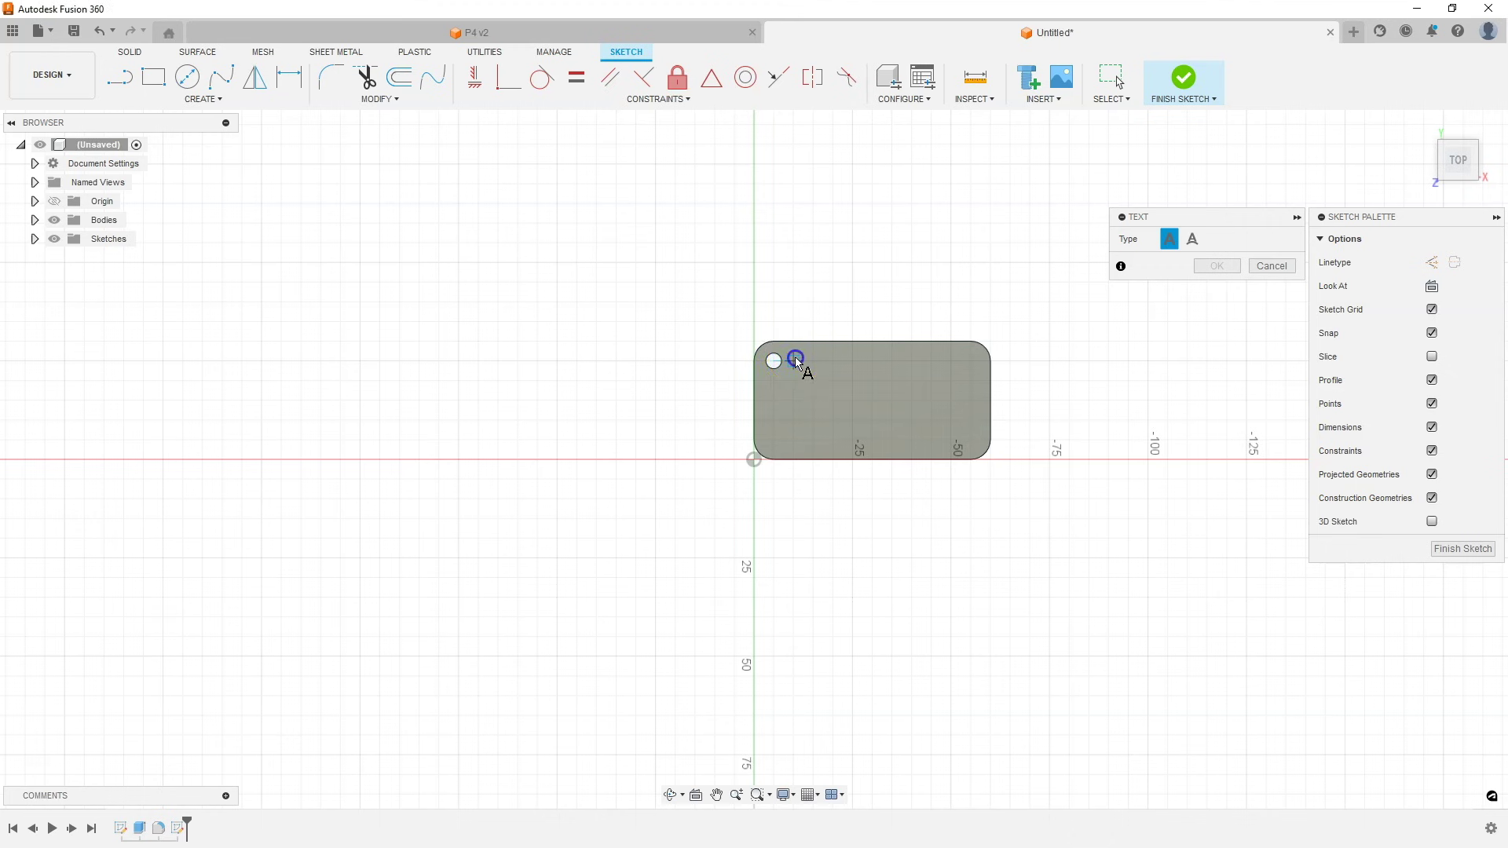
{"action": "left_click", "coordinate": [970, 444]}
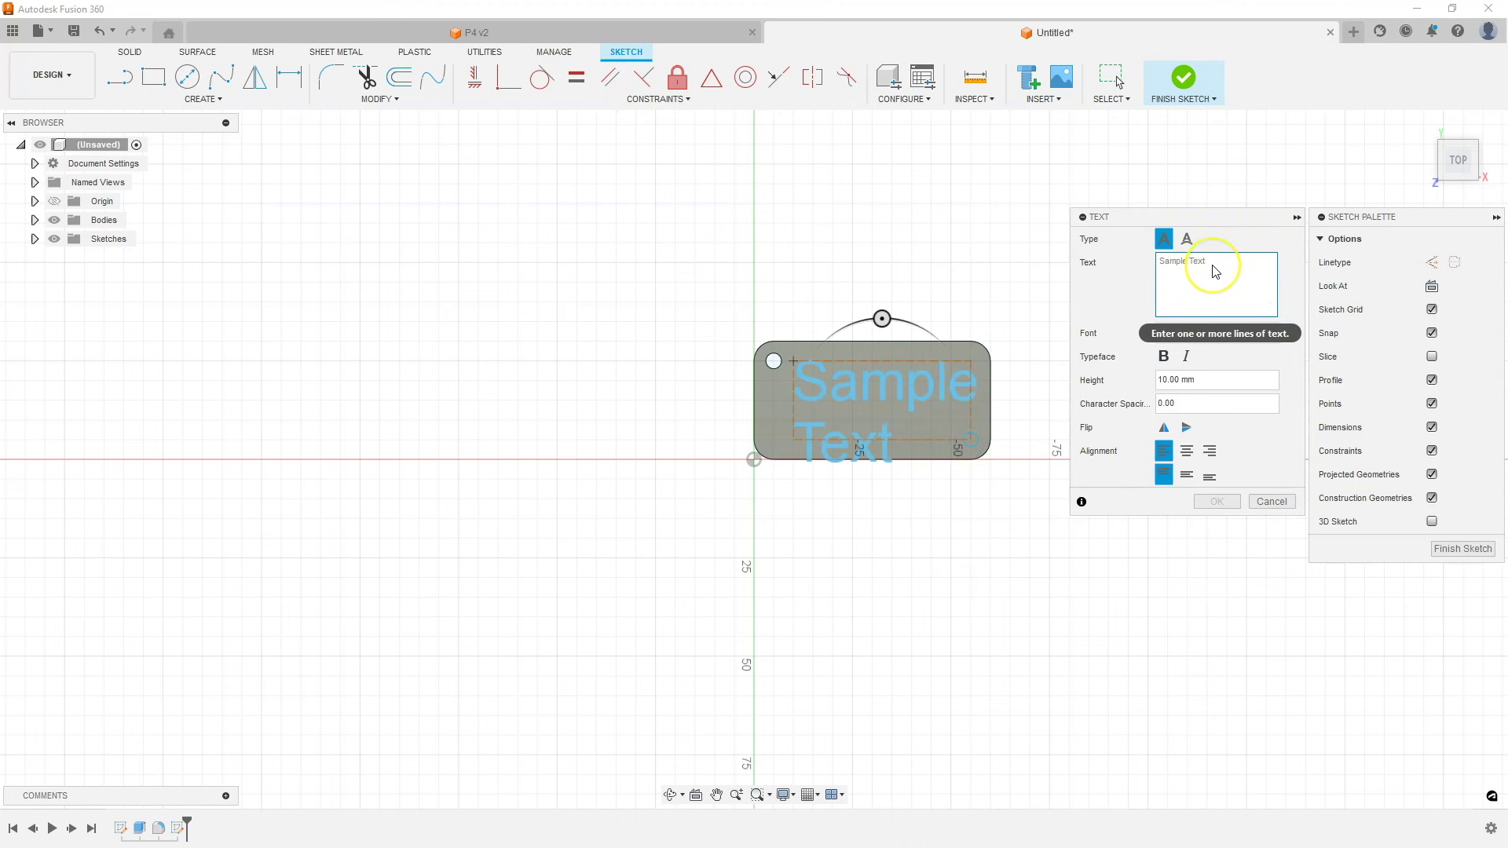
{"action": "type", "text": "F"}
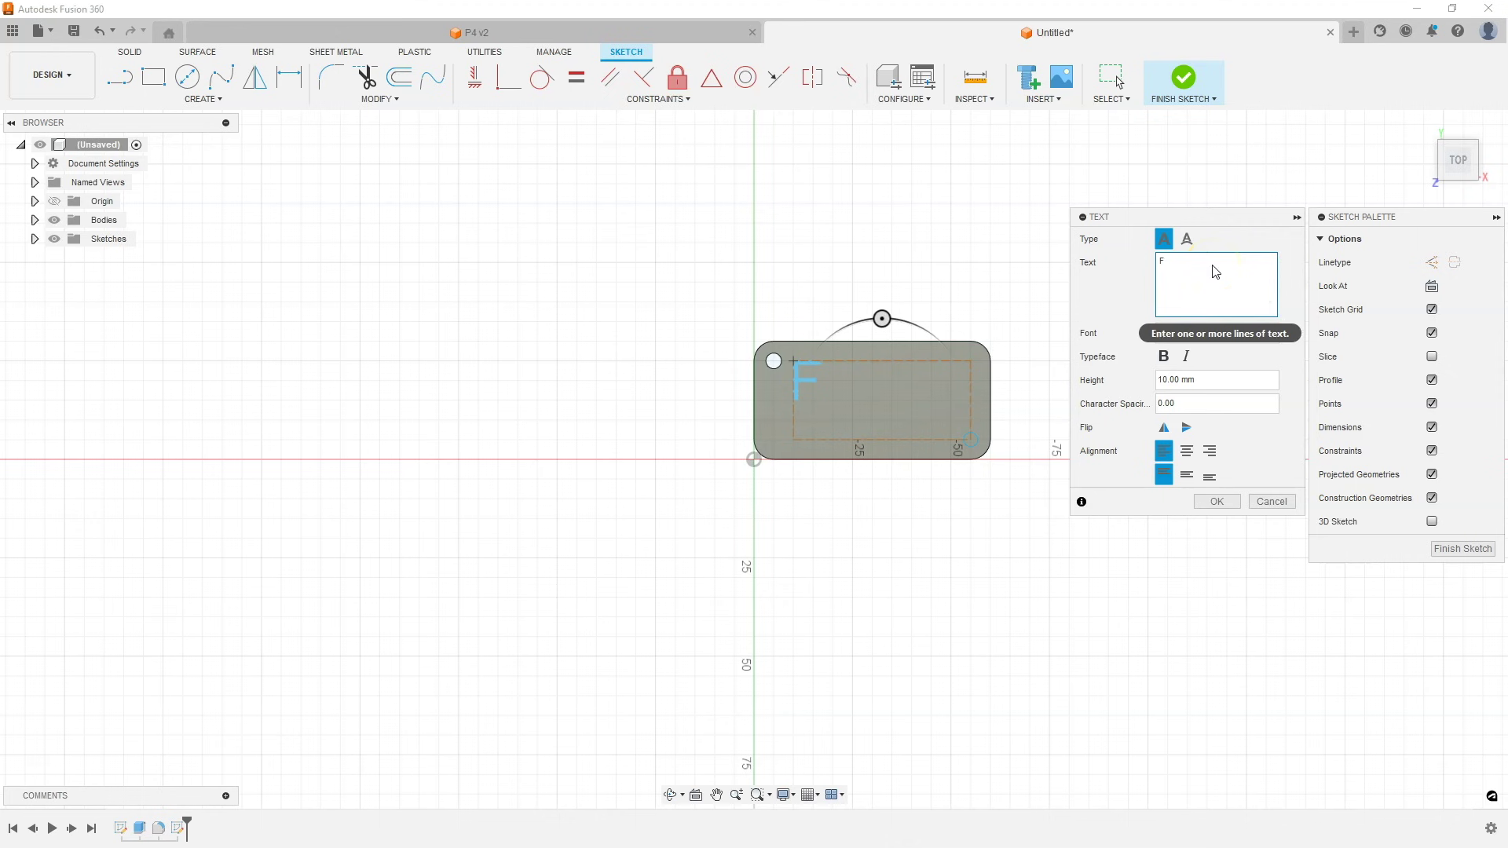
{"action": "type", "text": "360"}
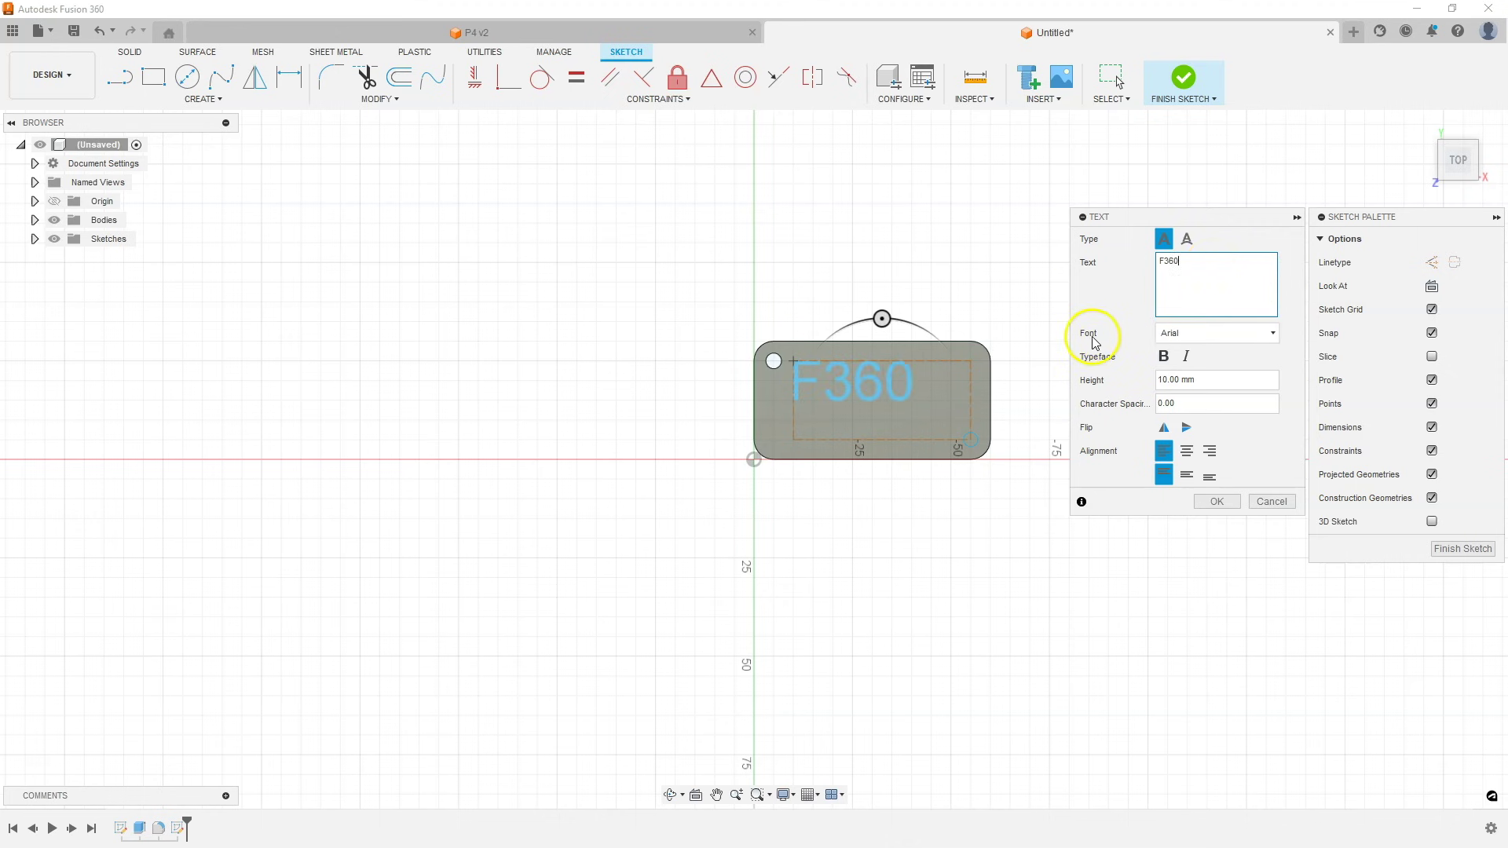
Step: Make the Arial text bold and set its height to 15 mm
{"action": "left_click", "coordinate": [1224, 340]}
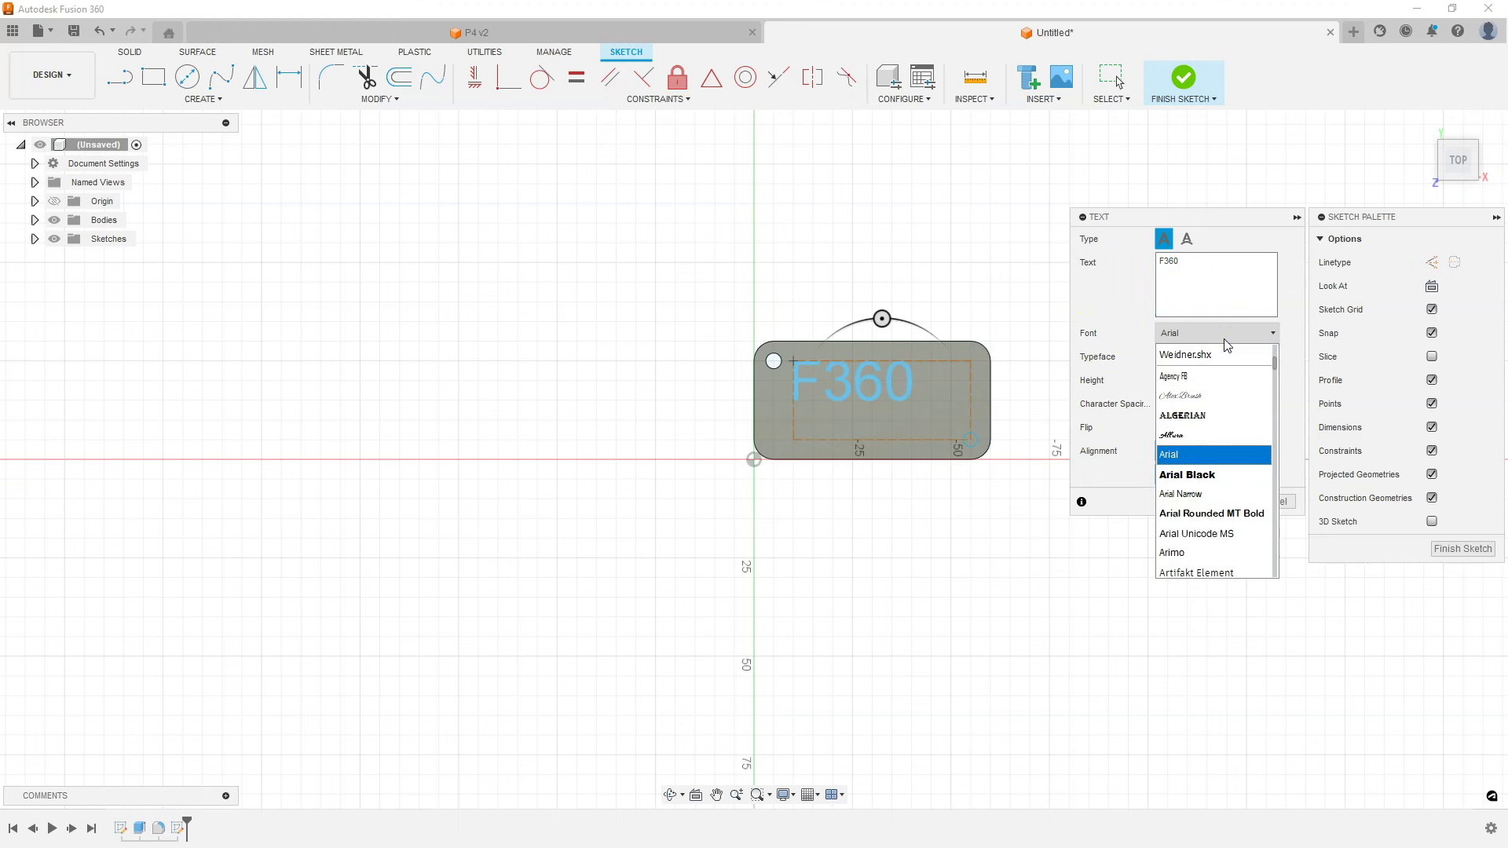
{"action": "left_click", "coordinate": [1226, 340]}
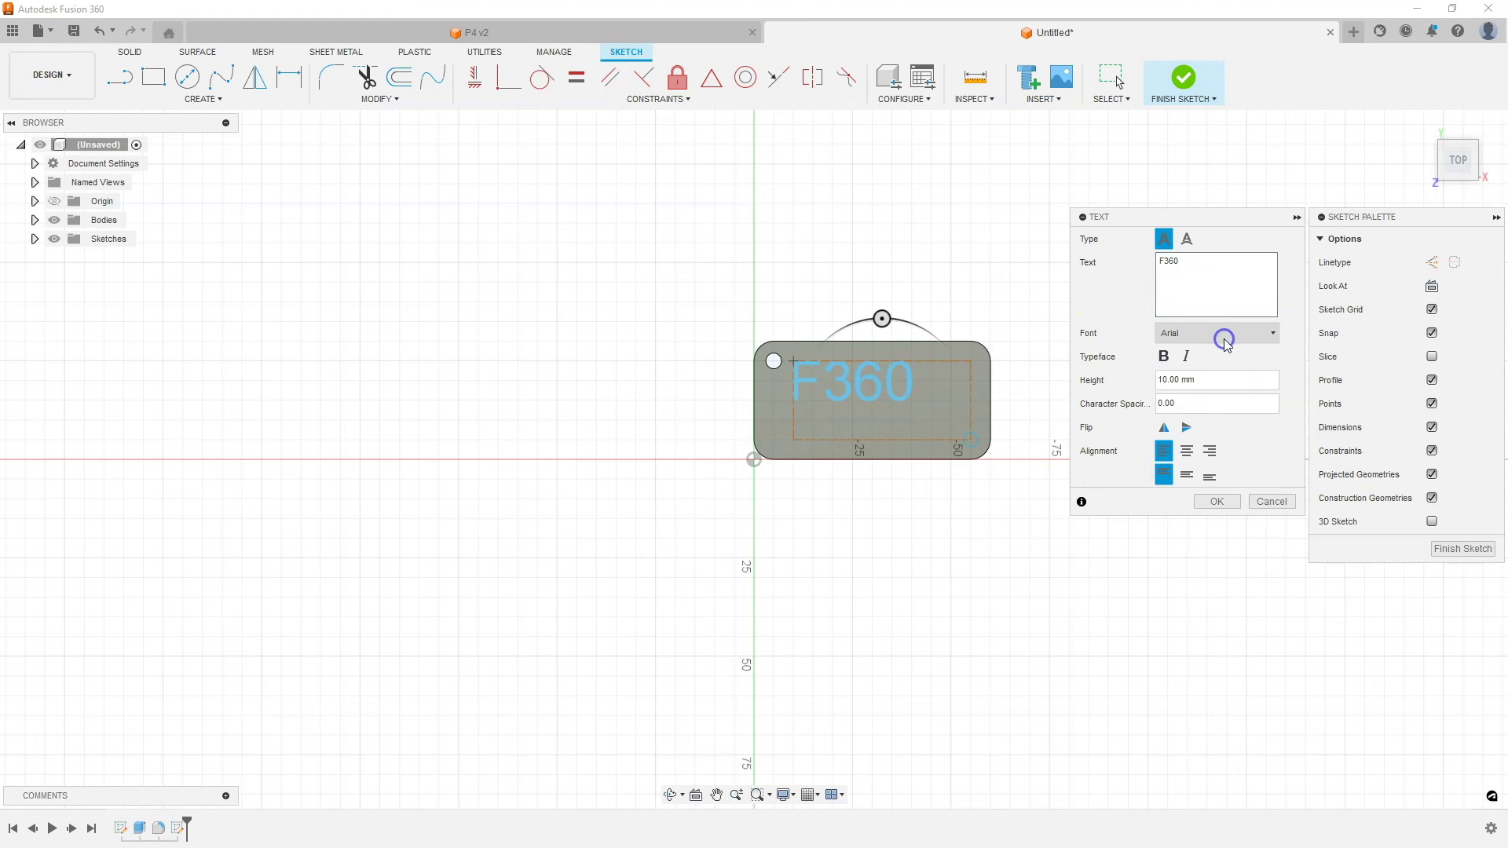
{"action": "left_click", "coordinate": [1165, 358]}
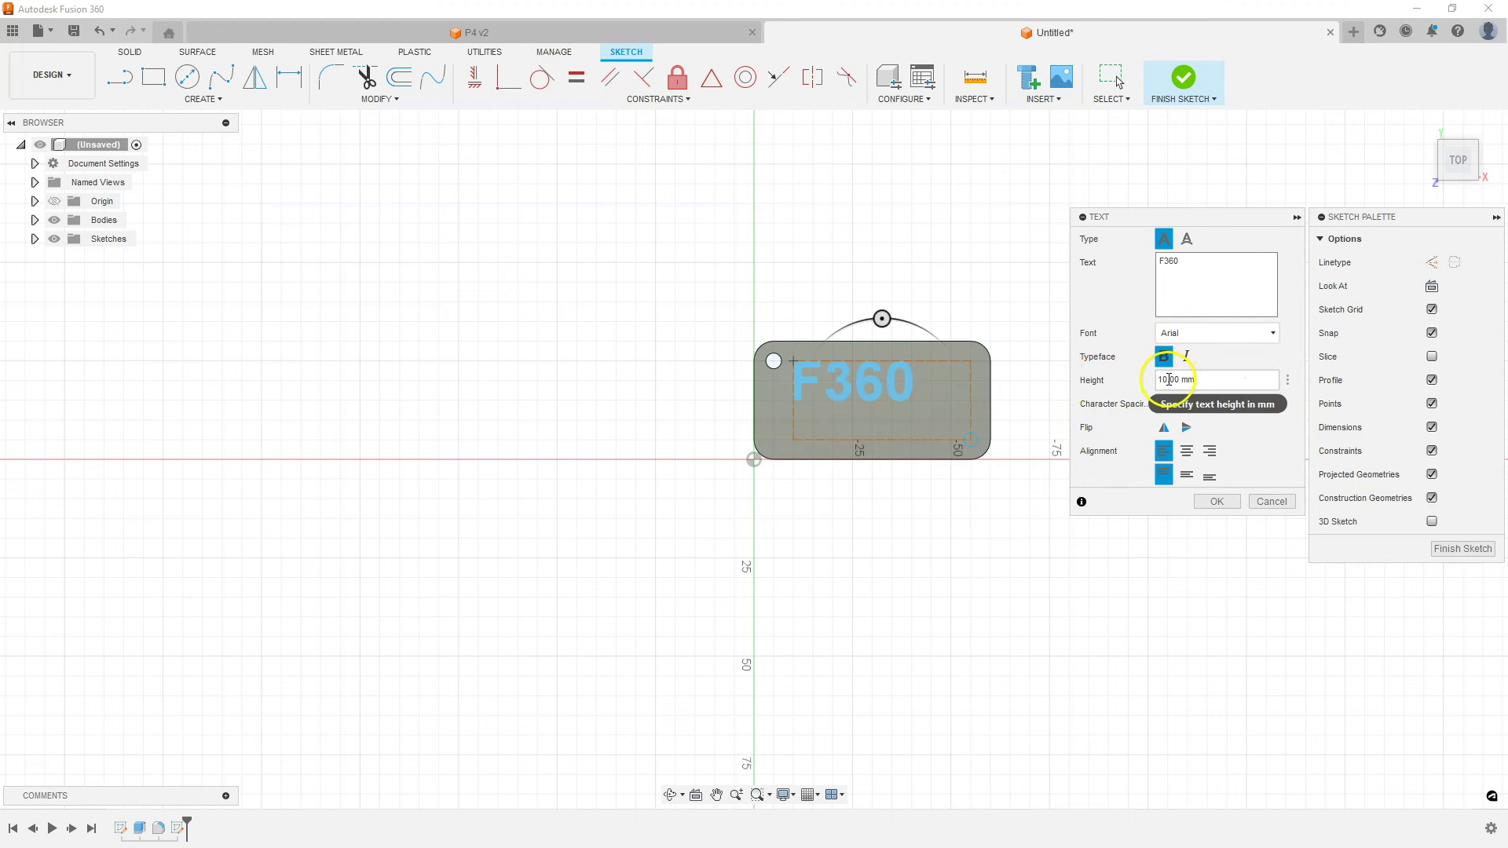
{"action": "left_click", "coordinate": [1169, 380]}
{"action": "key", "text": "BackSpace"}
{"action": "type", "text": "2"}
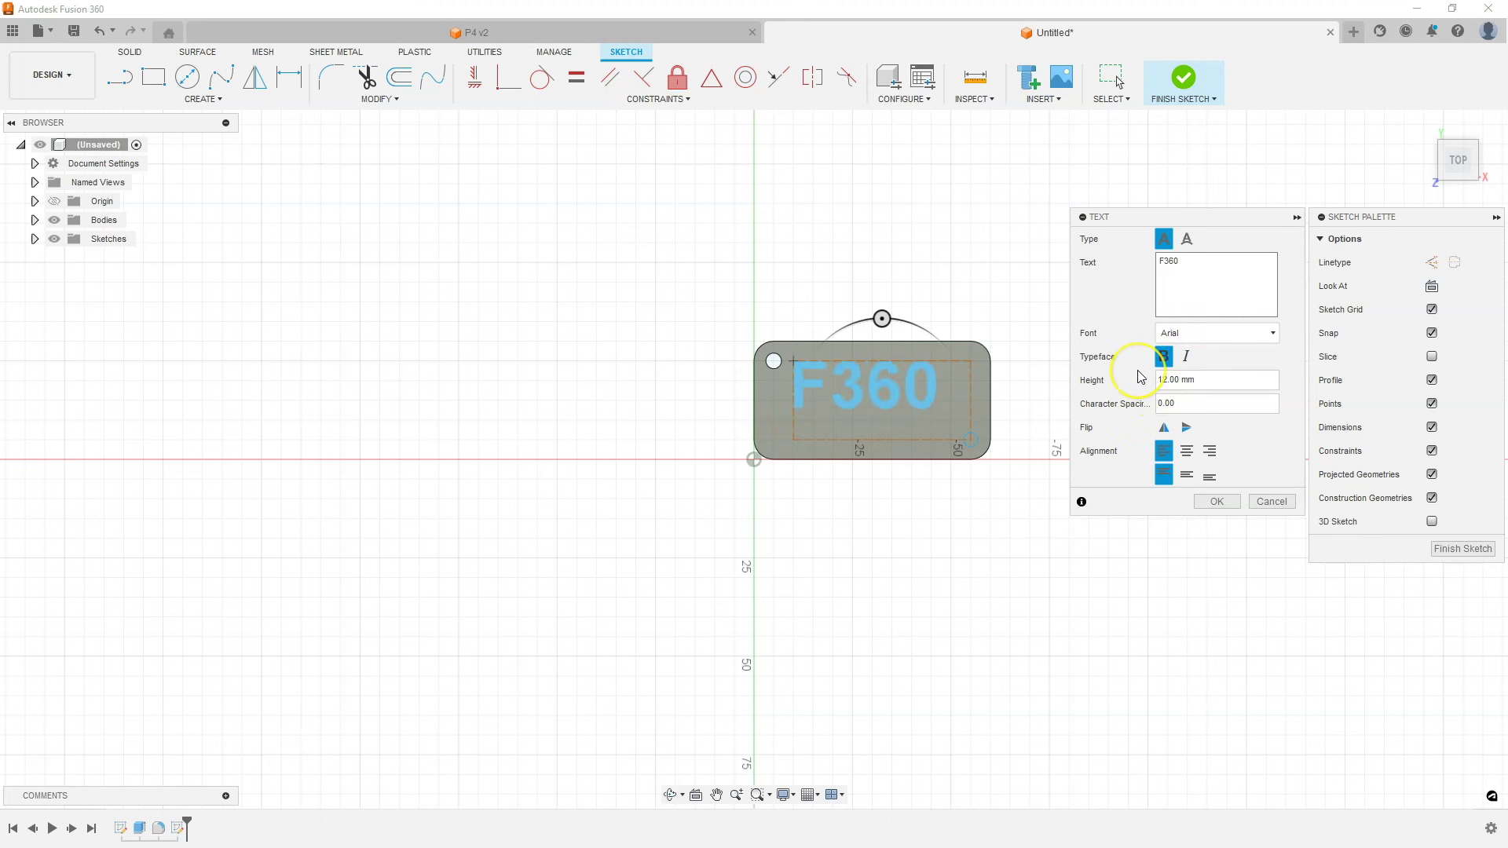
{"action": "type", "text": "5"}
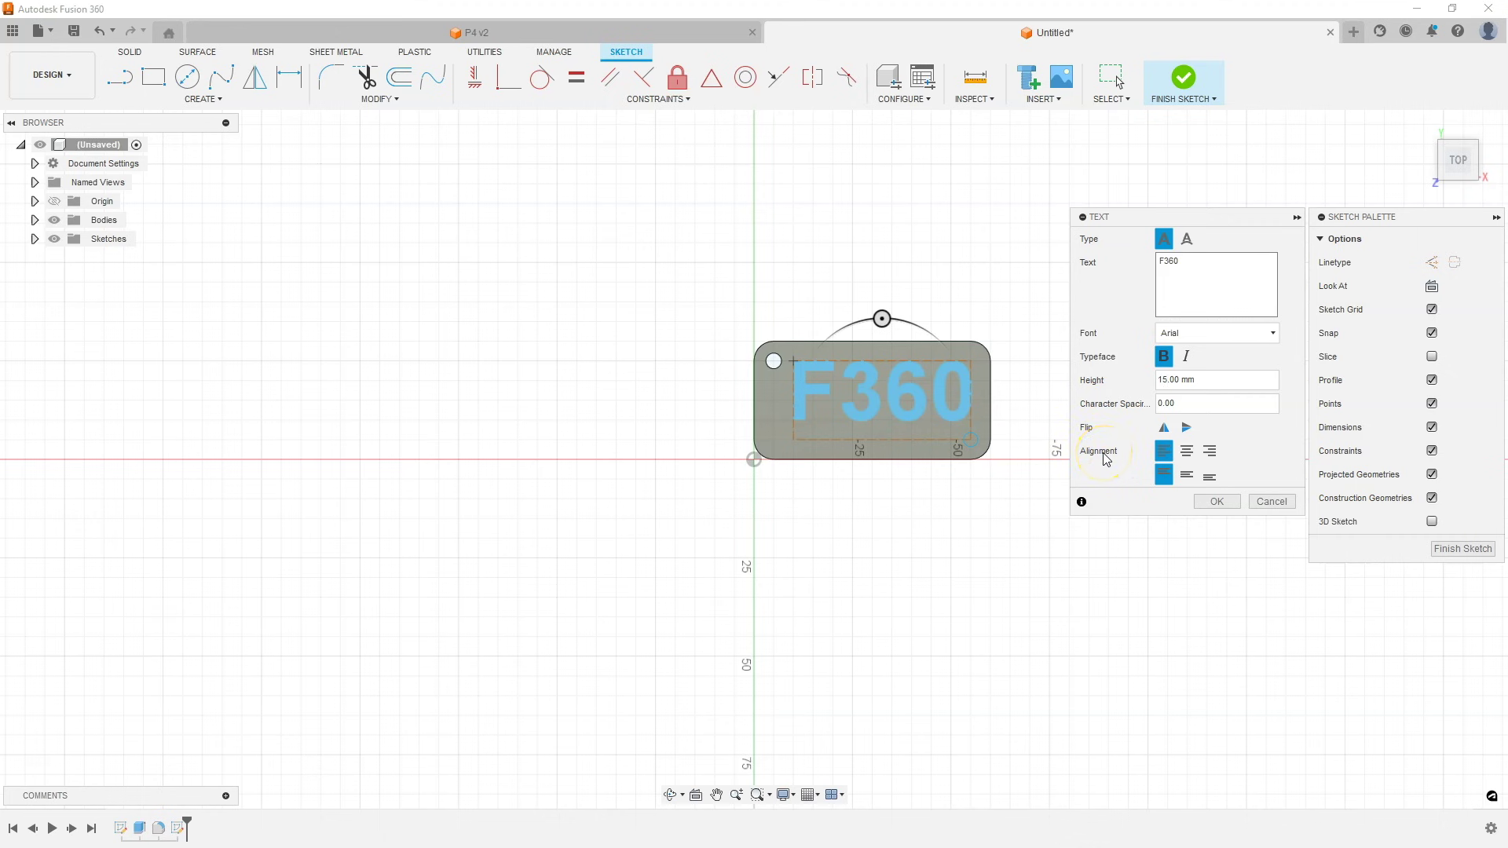
Step: Centre the text horizontally and vertically in its frame, create it and finish the sketch
{"action": "left_click", "coordinate": [1187, 450]}
{"action": "left_click", "coordinate": [1188, 475]}
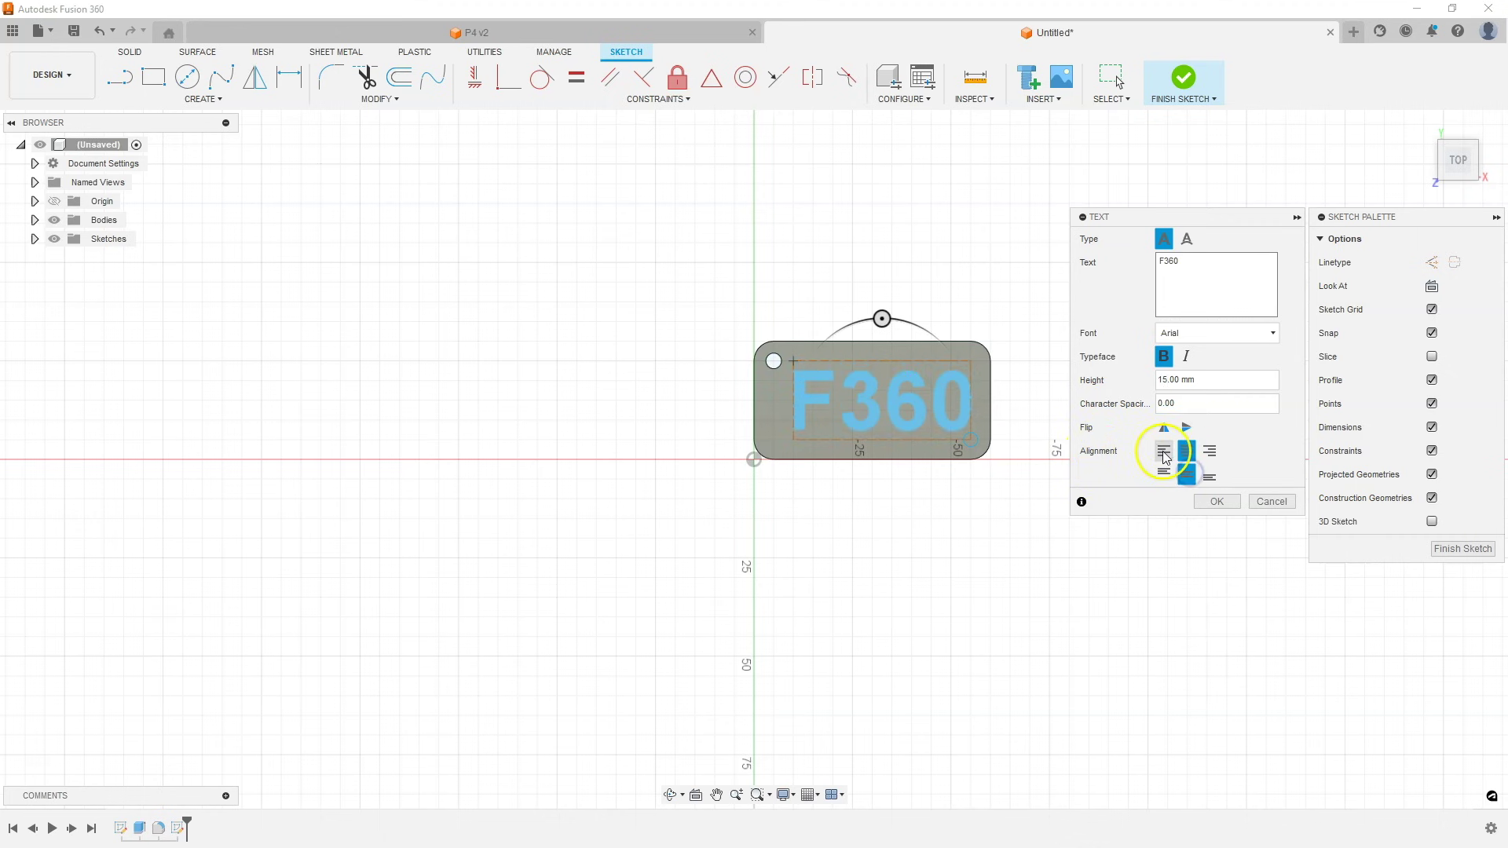
{"action": "left_click", "coordinate": [1216, 507]}
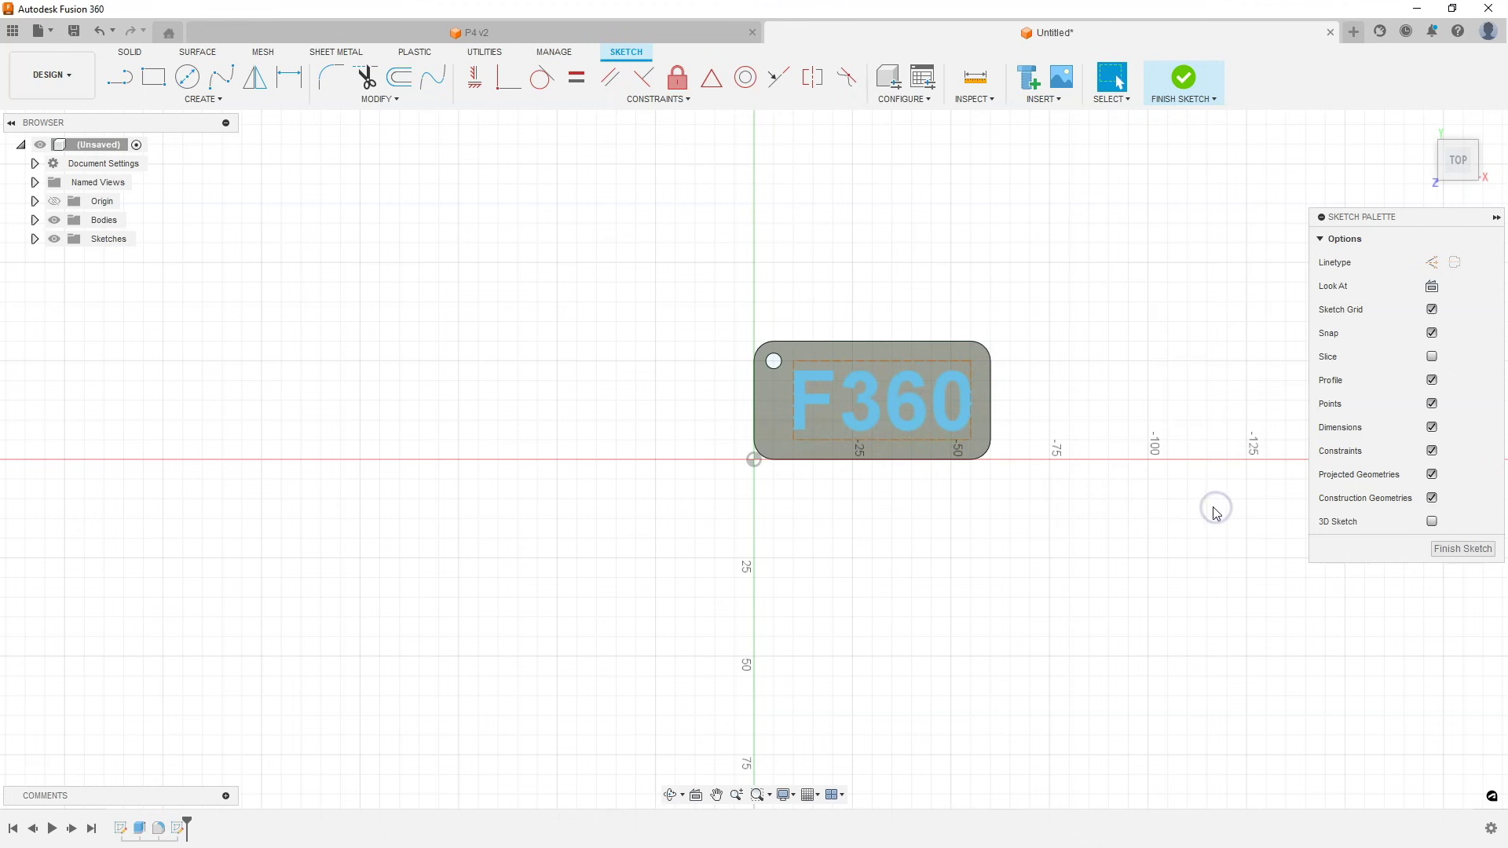
{"action": "left_click", "coordinate": [1458, 554]}
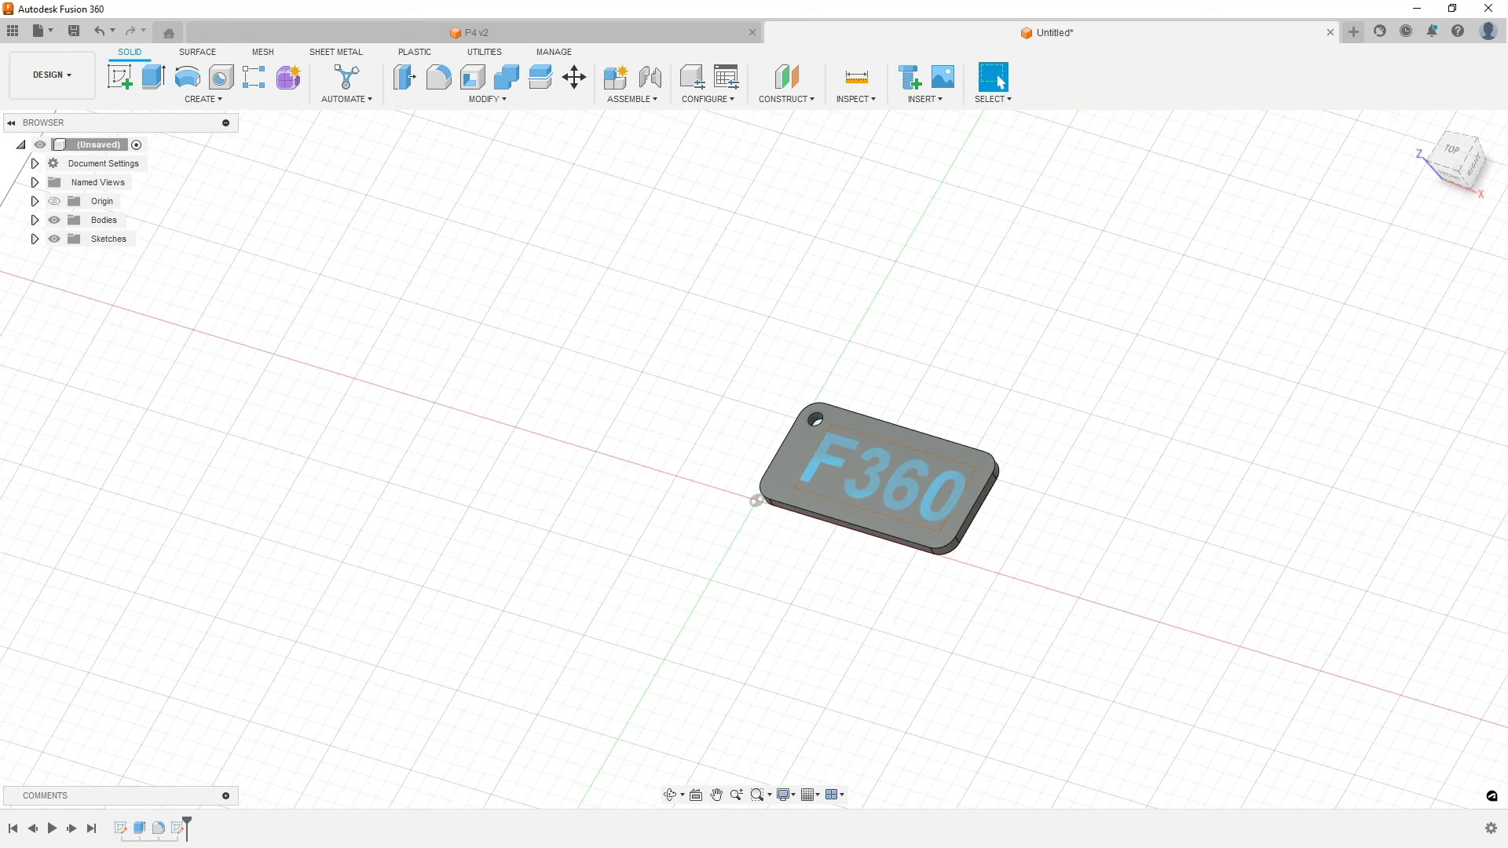
Step: Extrude the F360 text by -1 mm as a cut into the plate's top face
{"action": "left_click", "coordinate": [822, 455]}
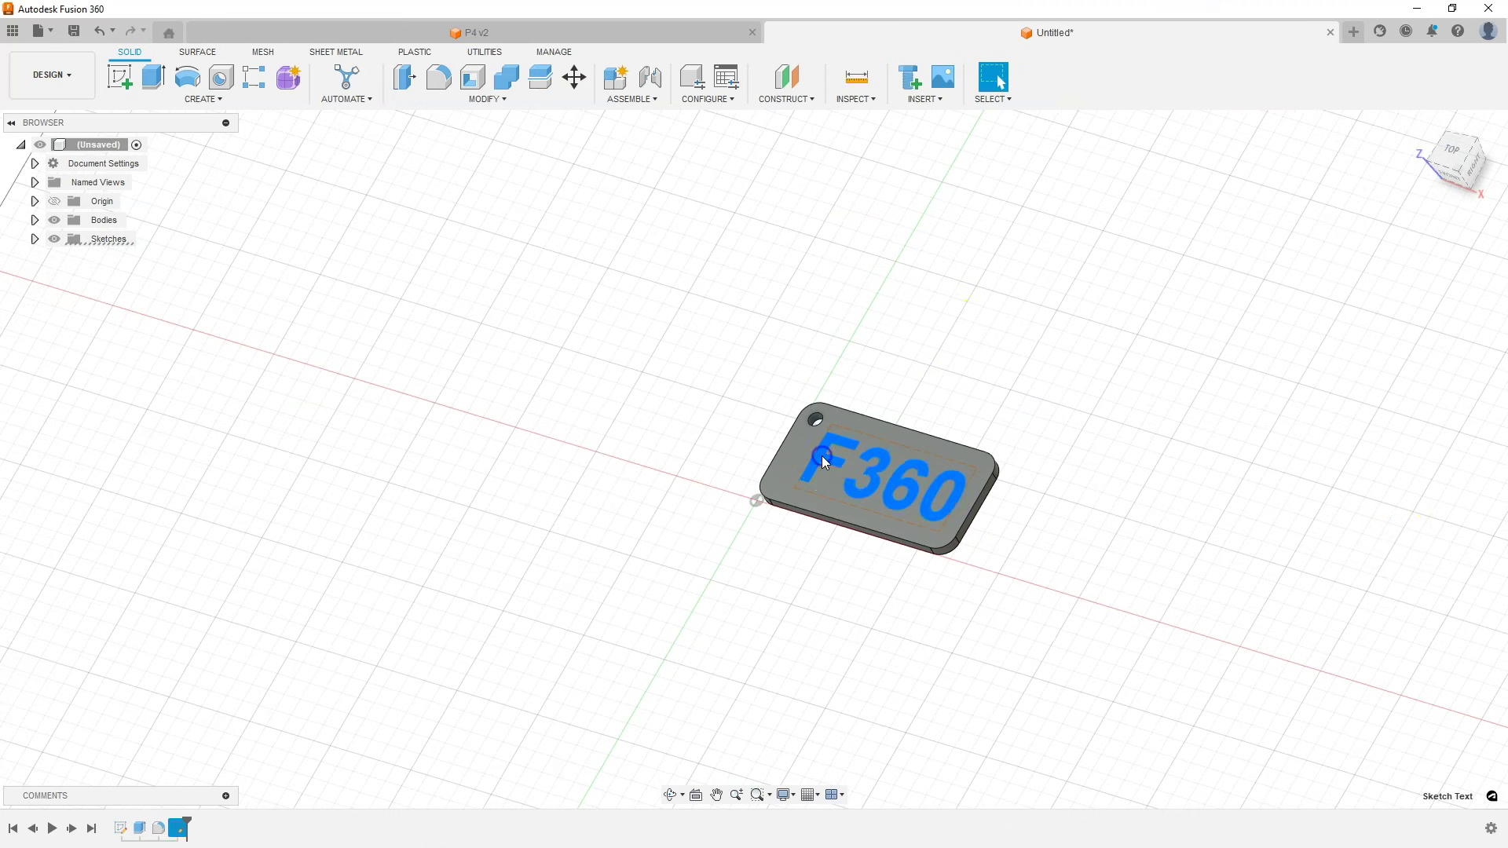
{"action": "left_click", "coordinate": [156, 81]}
{"action": "middle_click_drag", "start_coordinate": [812, 525], "coordinate": [787, 501], "text": "shift"}
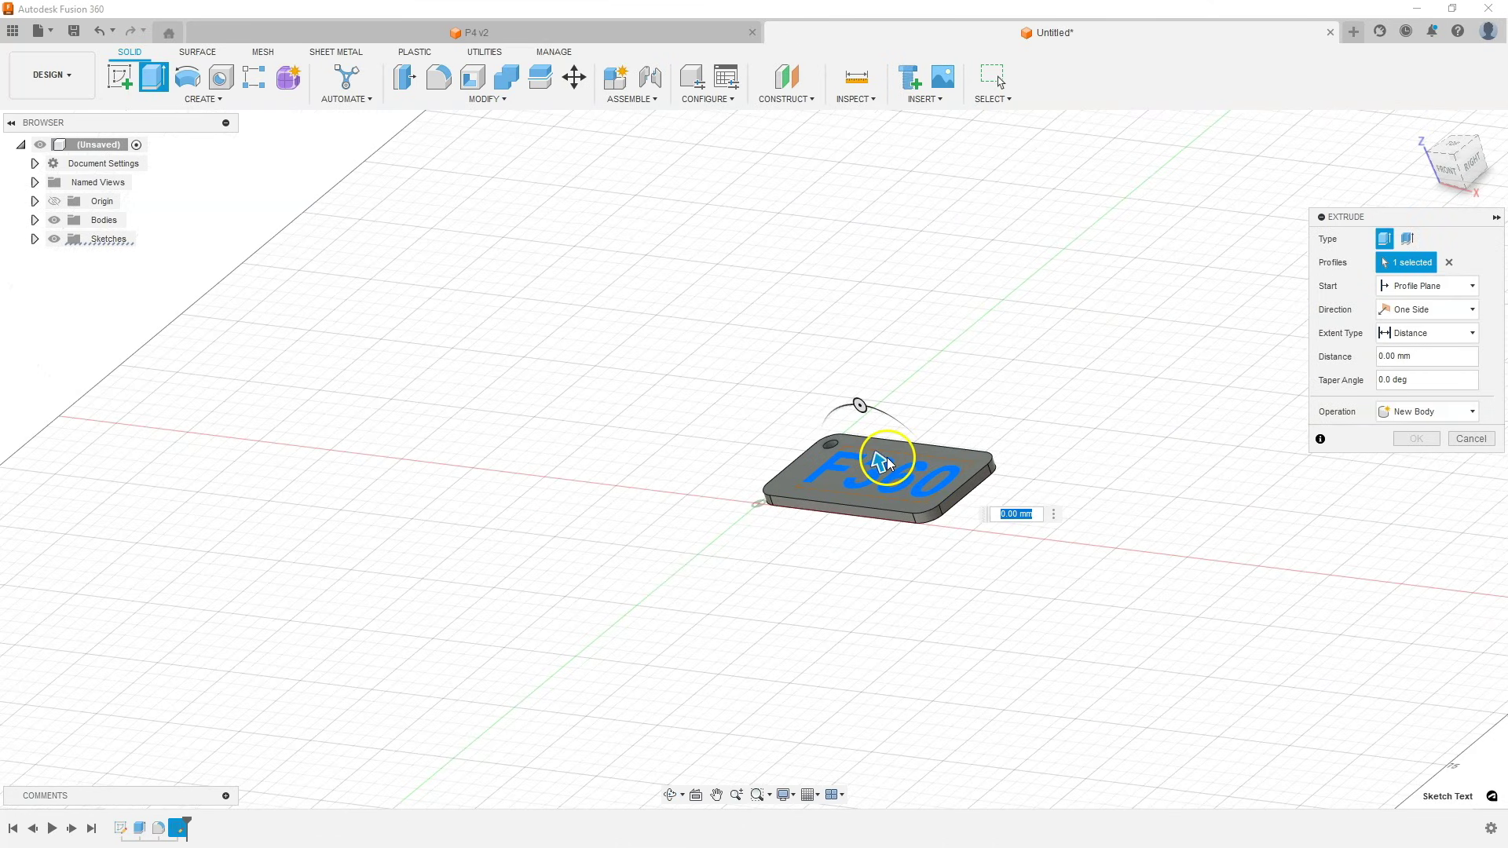
{"action": "type", "text": "5"}
{"action": "key", "text": "Return"}
{"action": "left_click", "coordinate": [903, 575]}
{"action": "left_click_drag", "start_coordinate": [872, 444], "coordinate": [902, 525]}
{"action": "left_click", "coordinate": [1065, 581]}
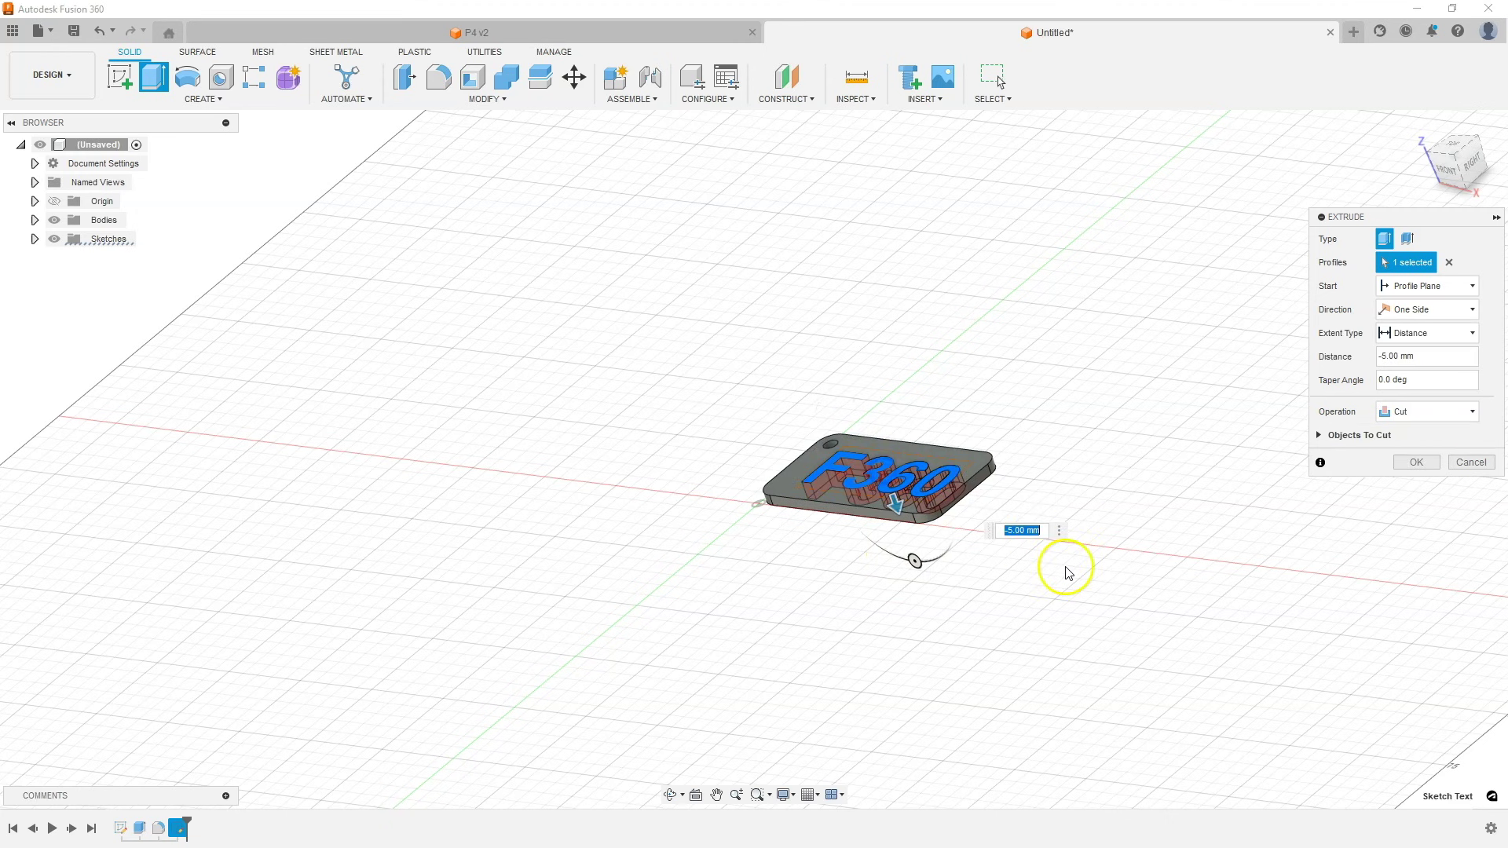
{"action": "left_click", "coordinate": [1011, 531]}
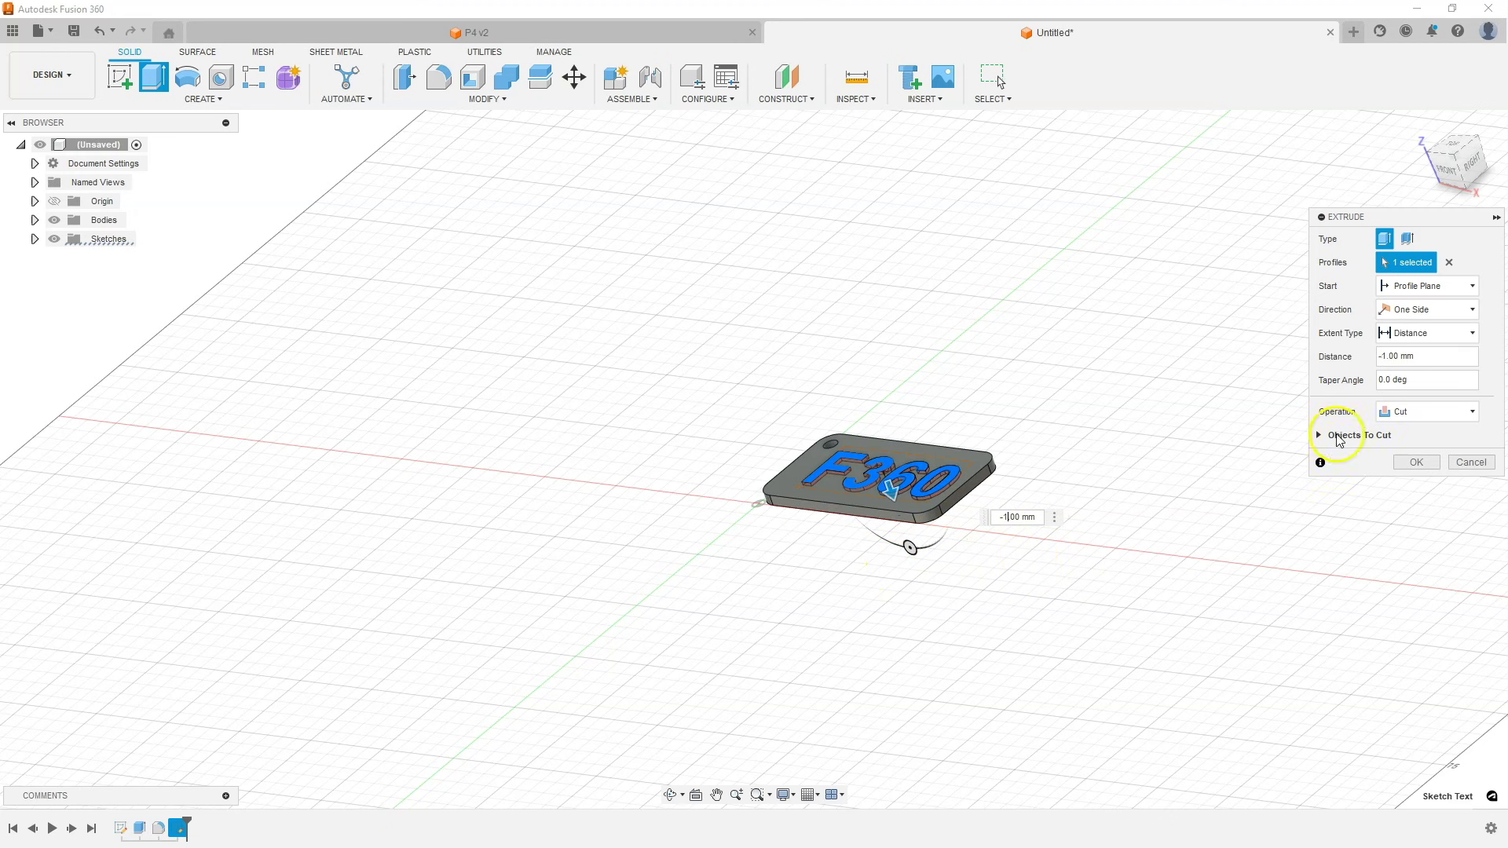
{"action": "left_click", "coordinate": [1428, 464]}
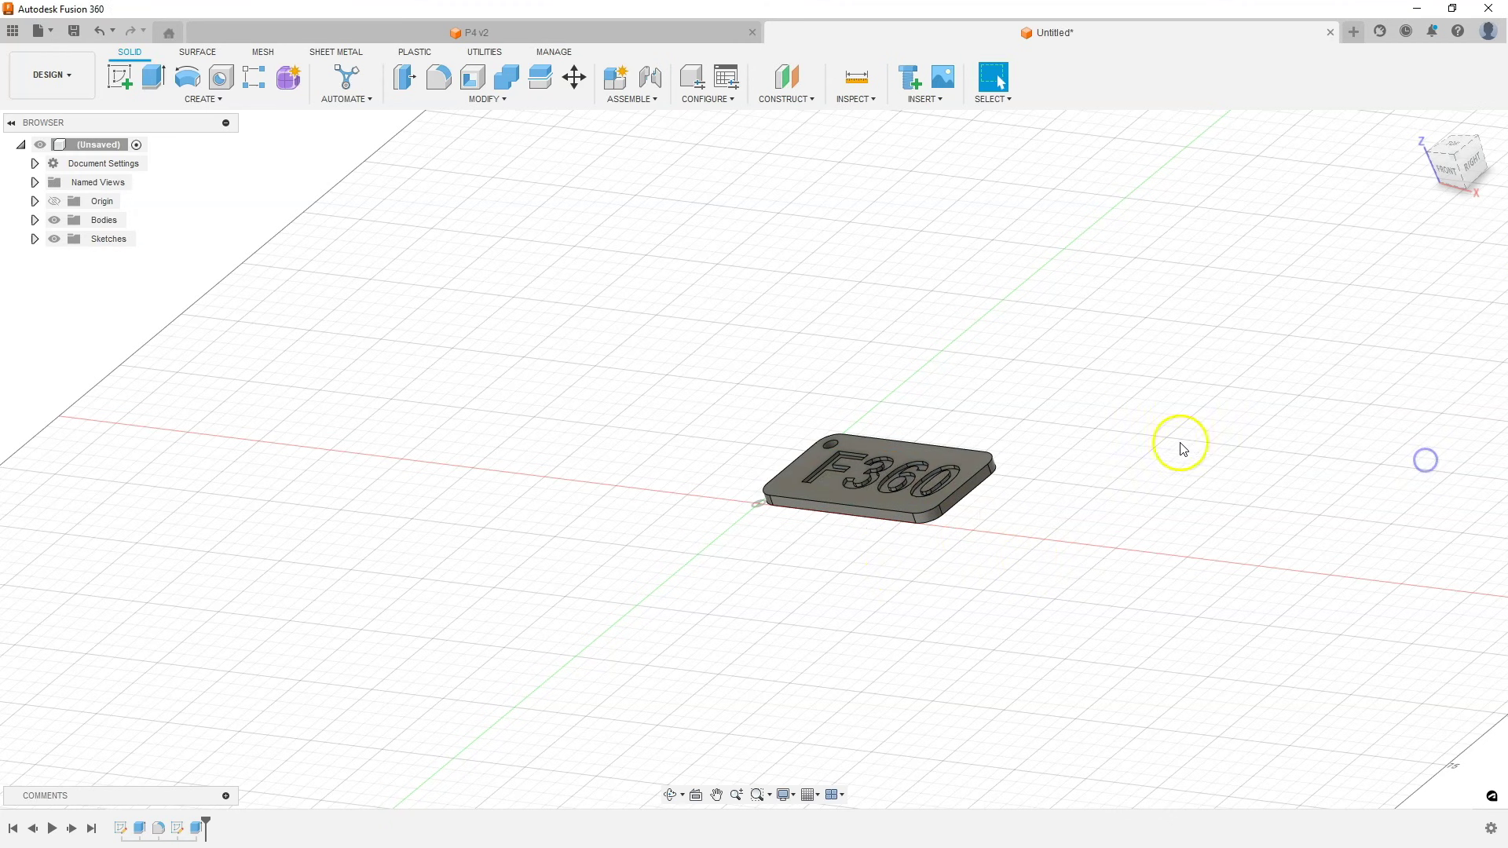
{"action": "middle_click_drag", "start_coordinate": [1145, 421], "coordinate": [1156, 474], "text": "shift"}
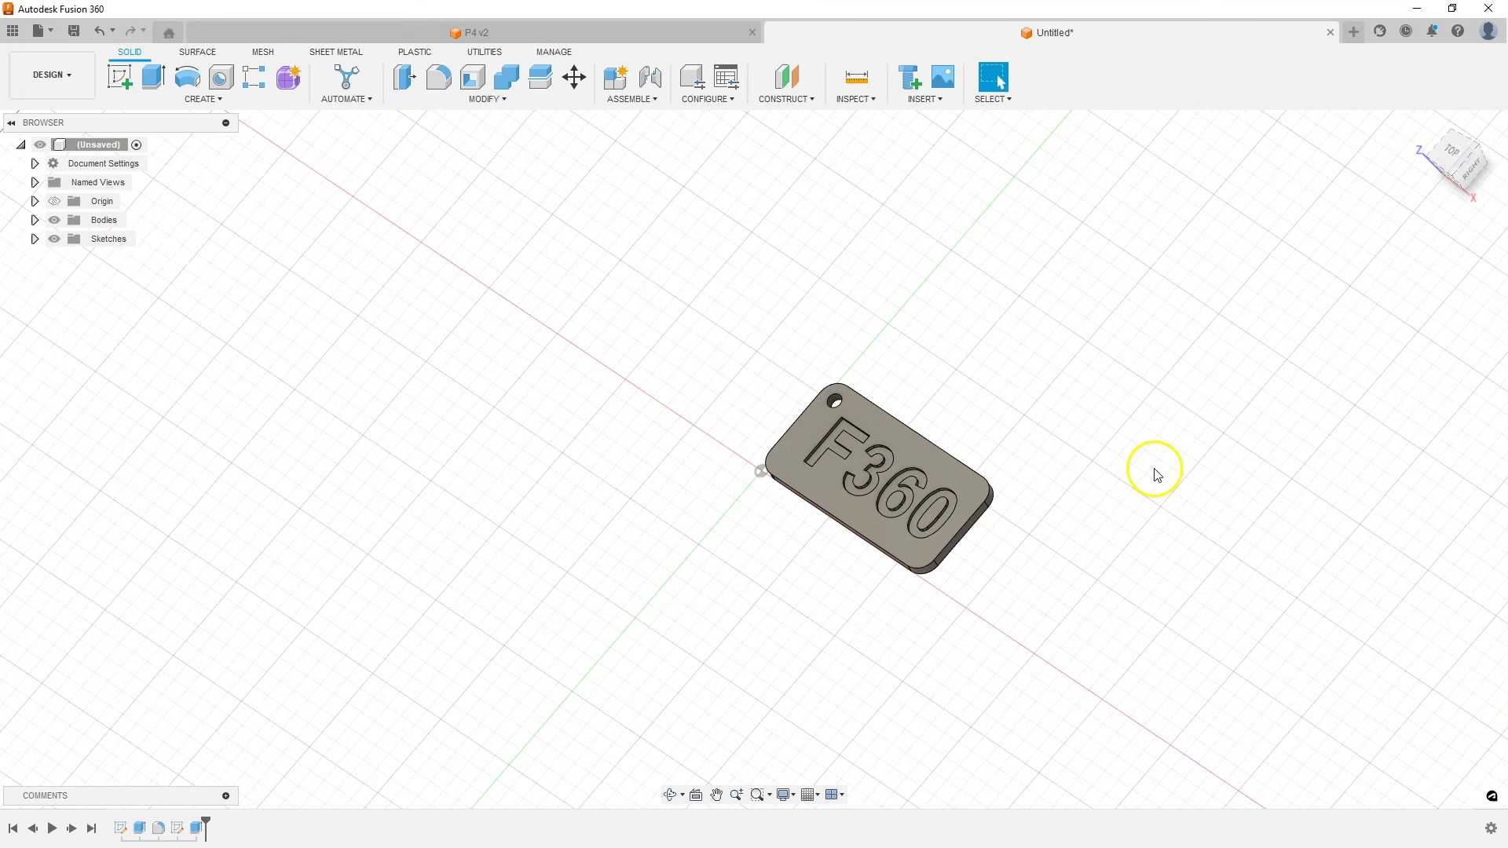